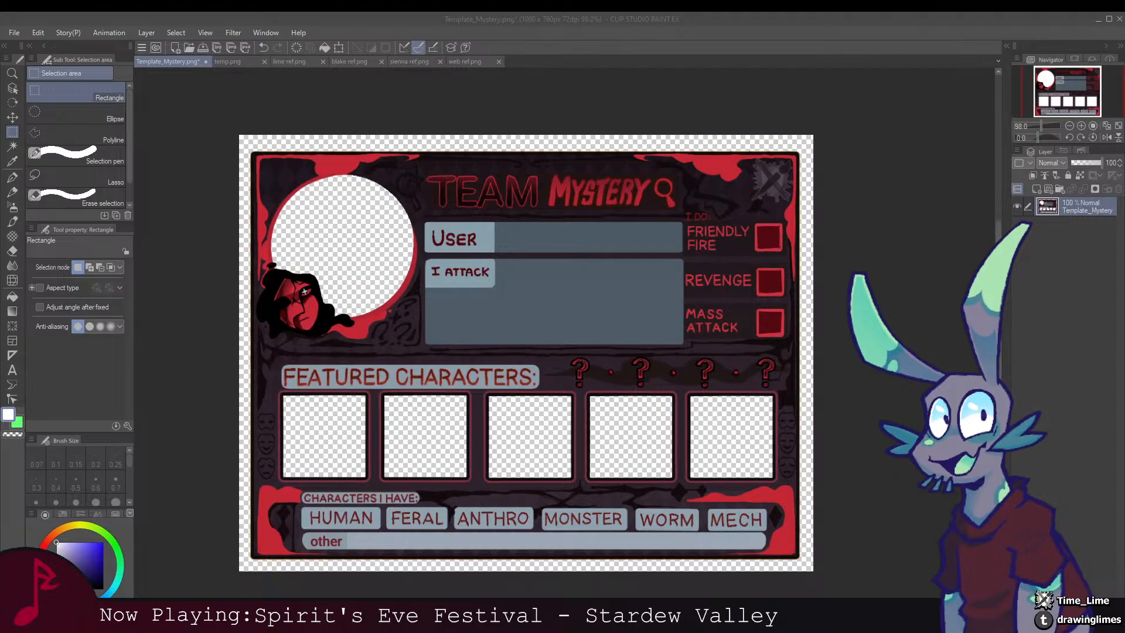
{"action": "left_click_drag", "start_coordinate": [551, 350], "coordinate": [568, 282]}
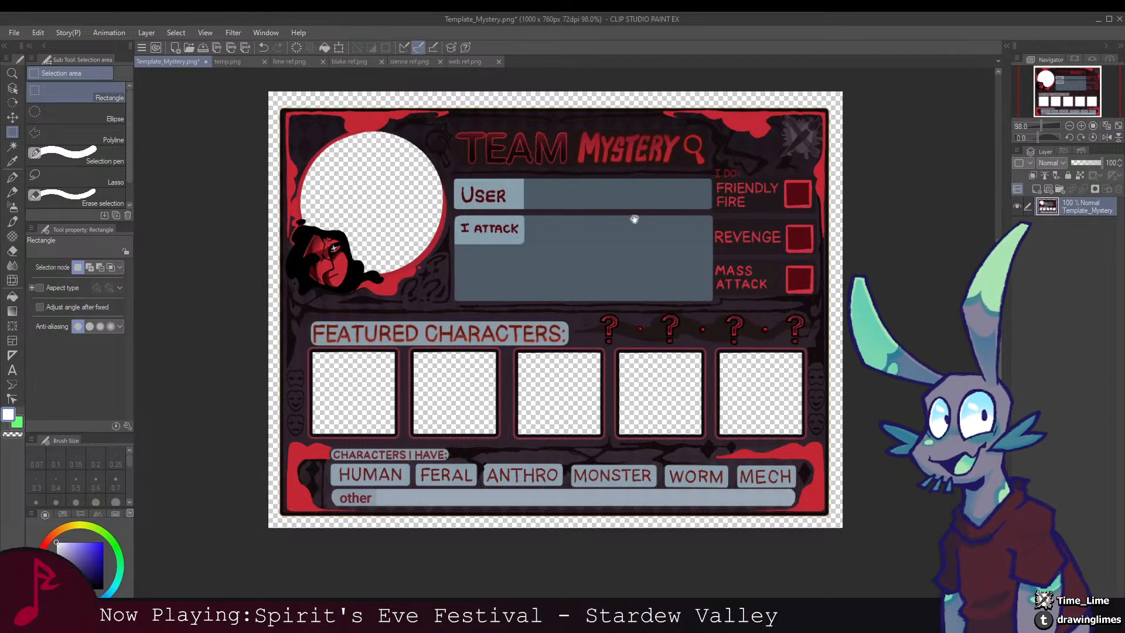
{"action": "left_click_drag", "start_coordinate": [633, 218], "coordinate": [597, 242]}
{"action": "scroll", "coordinate": [612, 238], "scroll_direction": "down", "scroll_amount": 3}
{"action": "scroll", "coordinate": [612, 254], "scroll_direction": "up", "scroll_amount": 5}
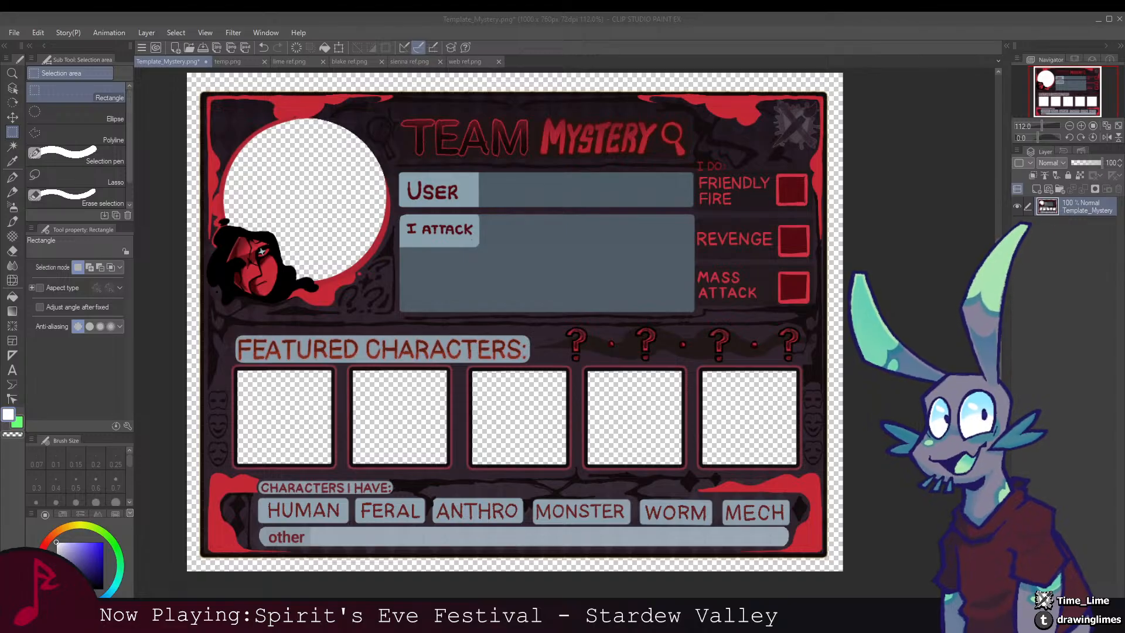
{"action": "left_click", "coordinate": [281, 572]}
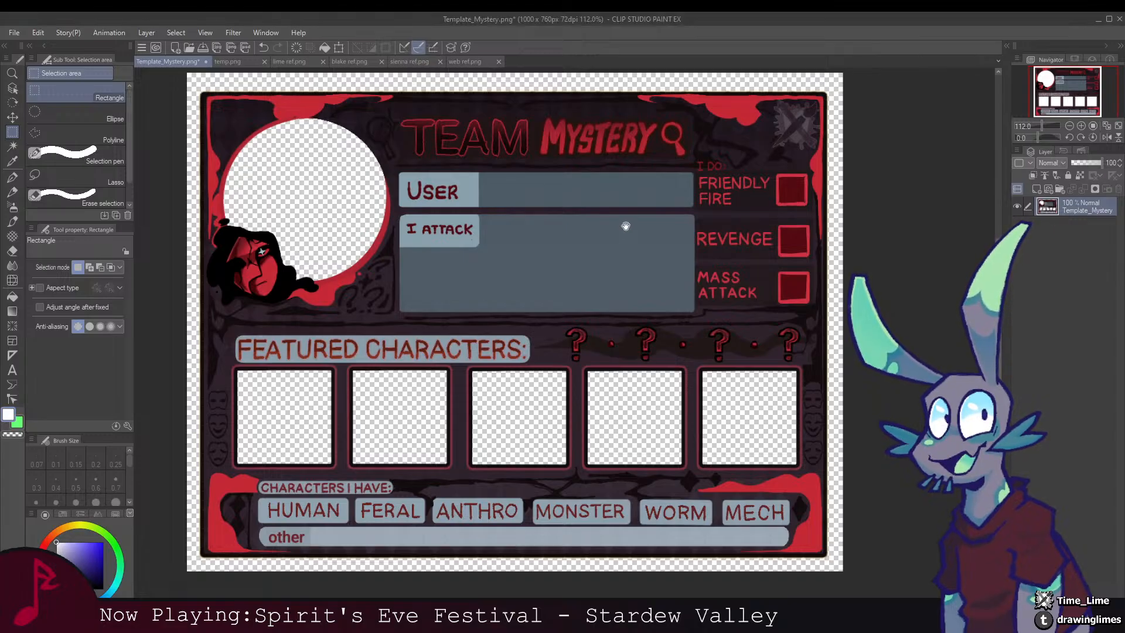
{"action": "scroll", "coordinate": [625, 223], "scroll_direction": "up", "scroll_amount": 3}
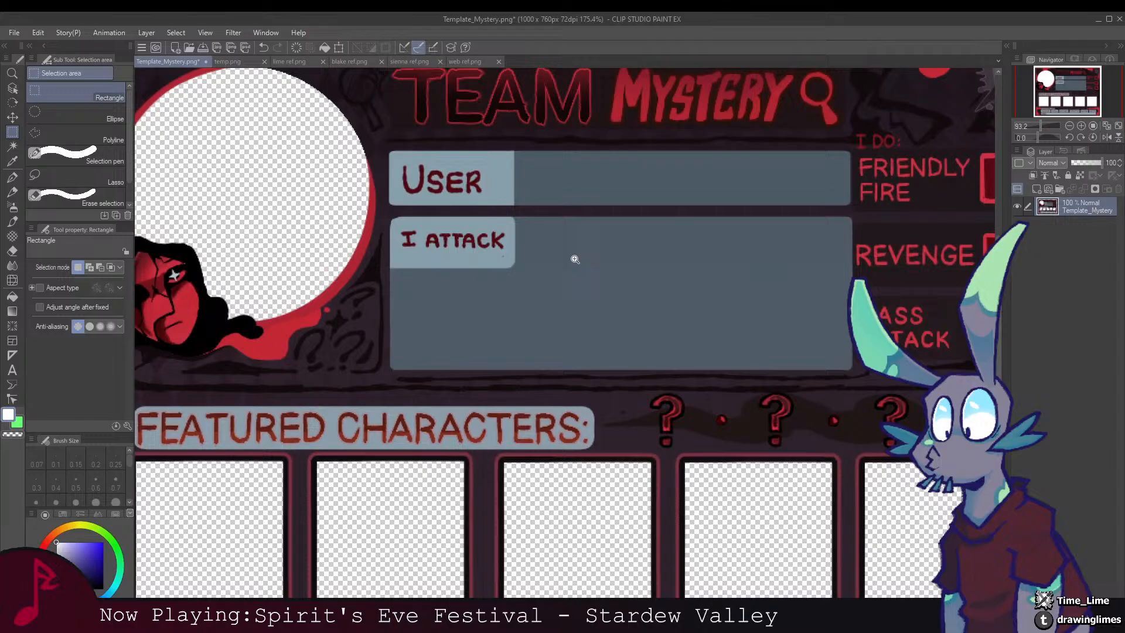
{"action": "scroll", "coordinate": [575, 259], "scroll_direction": "up", "scroll_amount": 1}
{"action": "left_click_drag", "start_coordinate": [574, 259], "coordinate": [652, 344]}
{"action": "scroll", "coordinate": [652, 344], "scroll_direction": "down", "scroll_amount": 3}
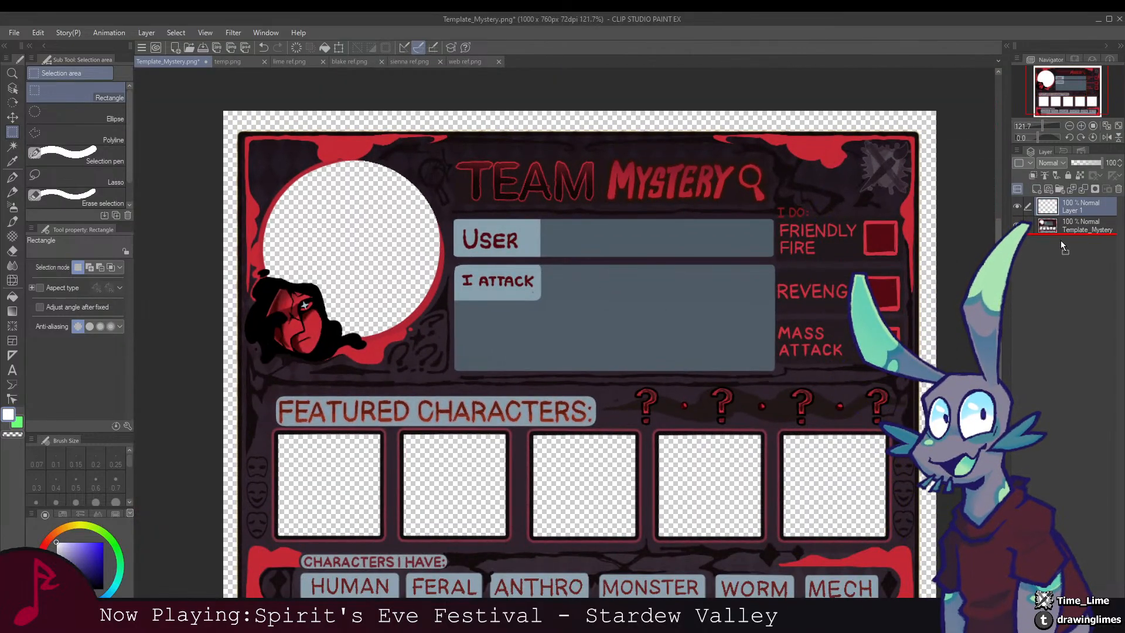
Step: Add a new layer beneath the Template_Mystery layer and fill it with flat grey as a background
{"action": "left_click", "coordinate": [1037, 191]}
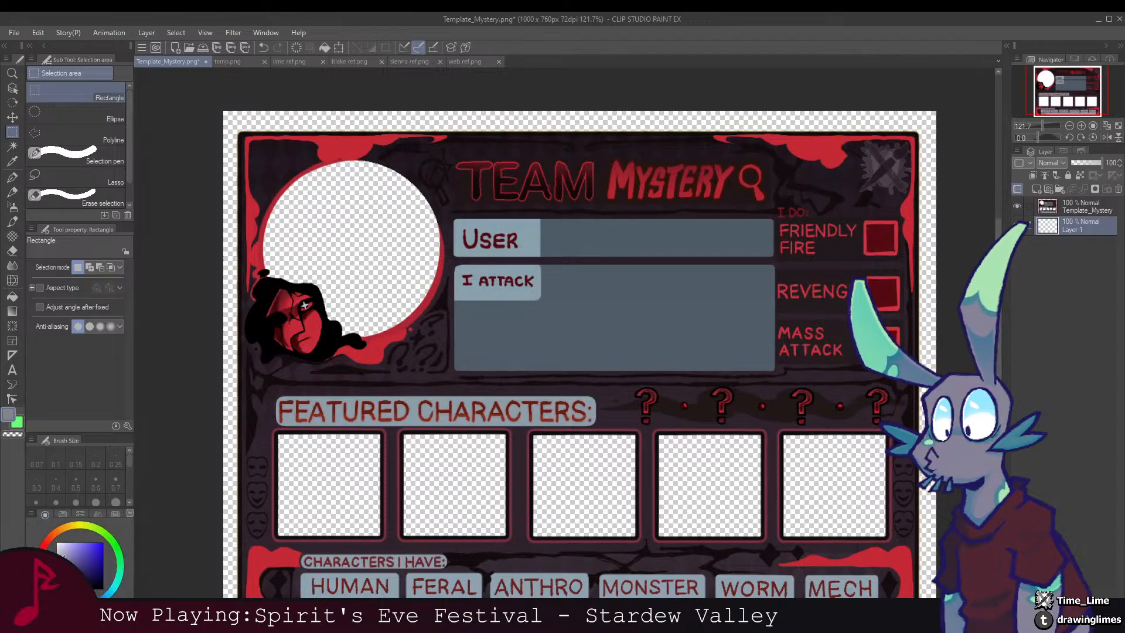
{"action": "left_click", "coordinate": [61, 553]}
{"action": "key", "text": "g"}
{"action": "scroll", "coordinate": [561, 308], "scroll_direction": "down", "scroll_amount": 3}
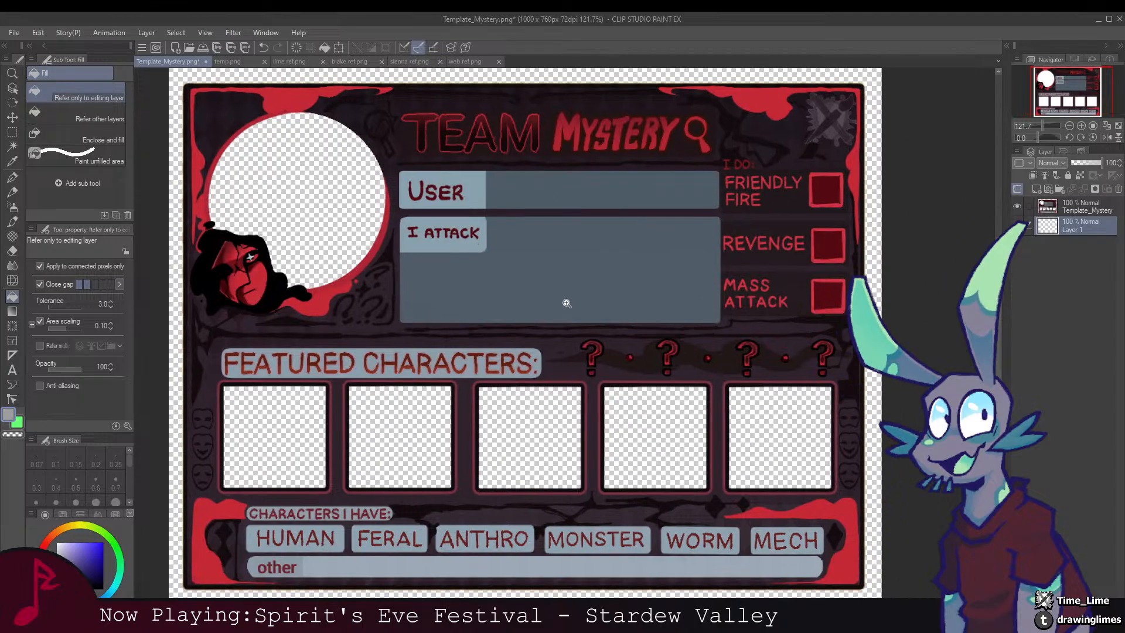
{"action": "left_click", "coordinate": [560, 314]}
{"action": "scroll", "coordinate": [566, 320], "scroll_direction": "up", "scroll_amount": 2}
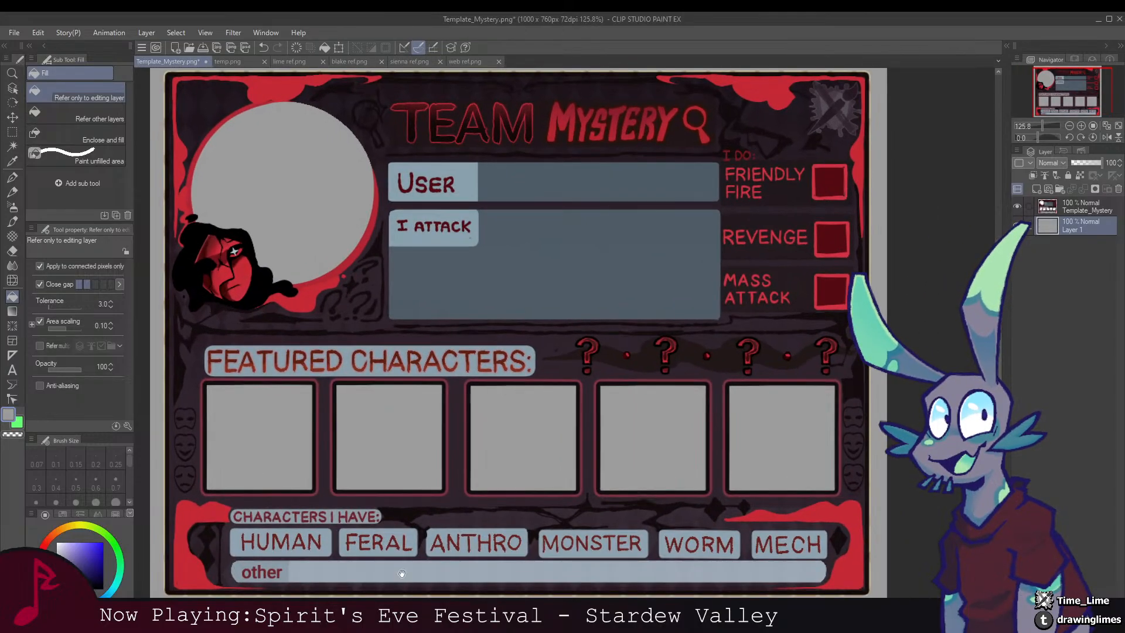
{"action": "scroll", "coordinate": [514, 330], "scroll_direction": "up", "scroll_amount": 2}
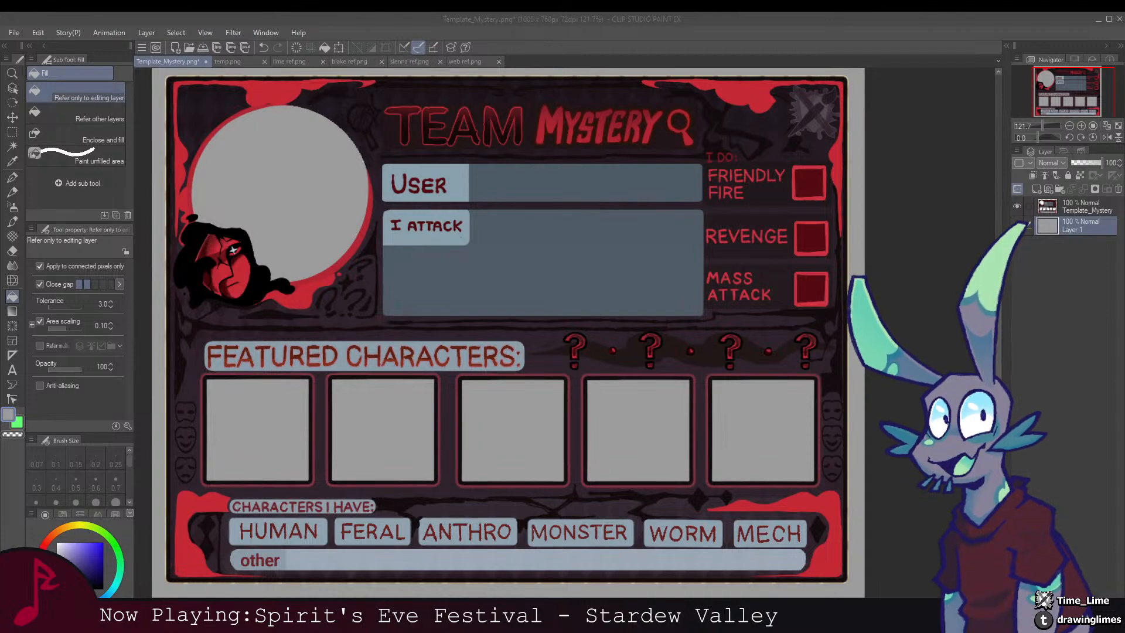
{"action": "left_click", "coordinate": [295, 587]}
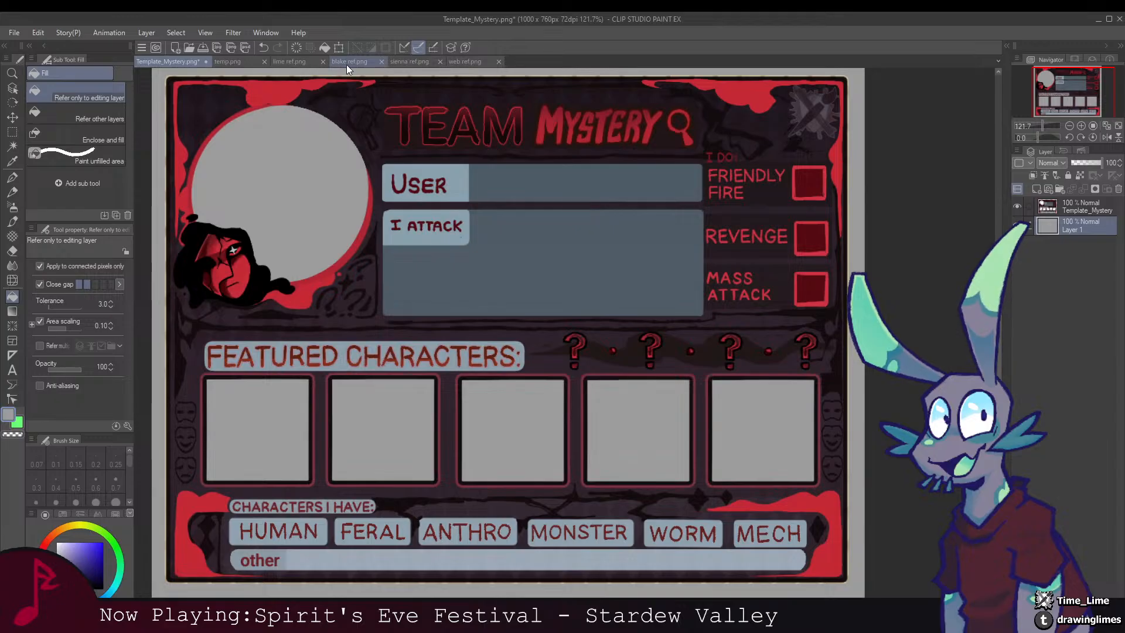
Step: Copy the character artwork from lime ref.png and paste it into the Template_Mystery document beneath the template layer
{"action": "left_click", "coordinate": [300, 62]}
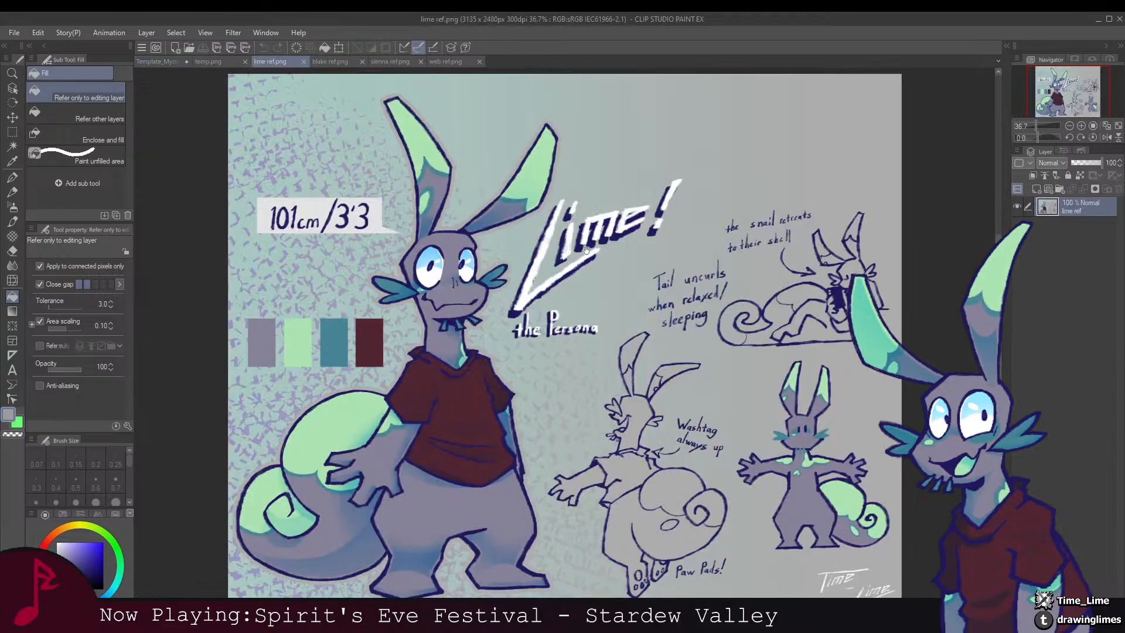
{"action": "left_click_drag", "start_coordinate": [586, 250], "coordinate": [551, 247]}
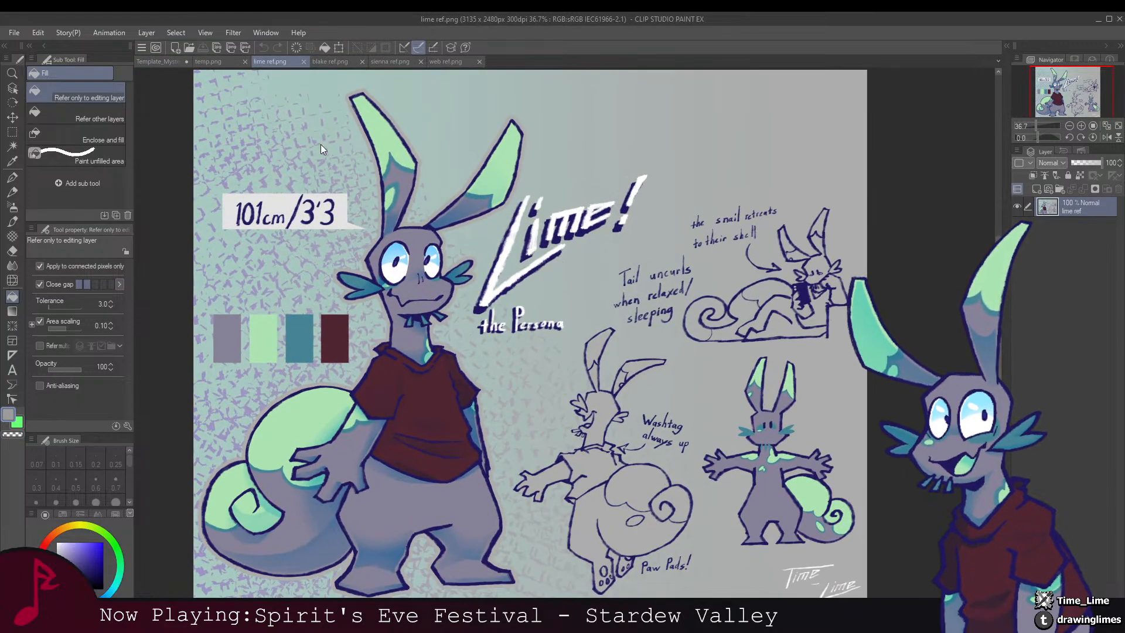
{"action": "left_click", "coordinate": [163, 63]}
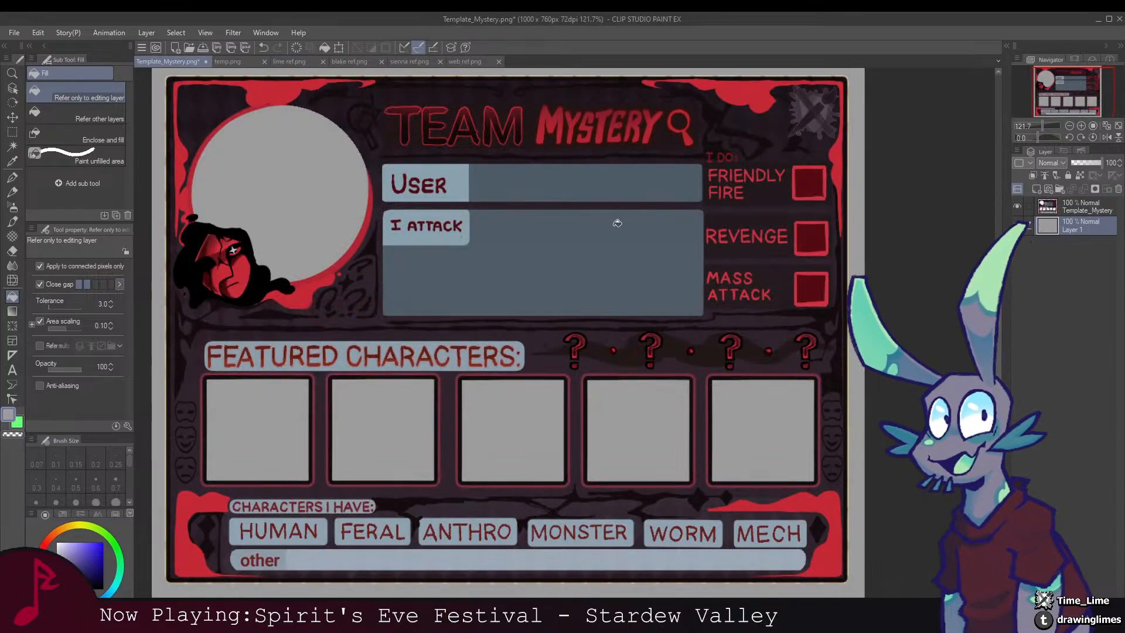
{"action": "key", "text": "ctrl+v"}
{"action": "scroll", "coordinate": [621, 226], "scroll_direction": "down", "scroll_amount": 2}
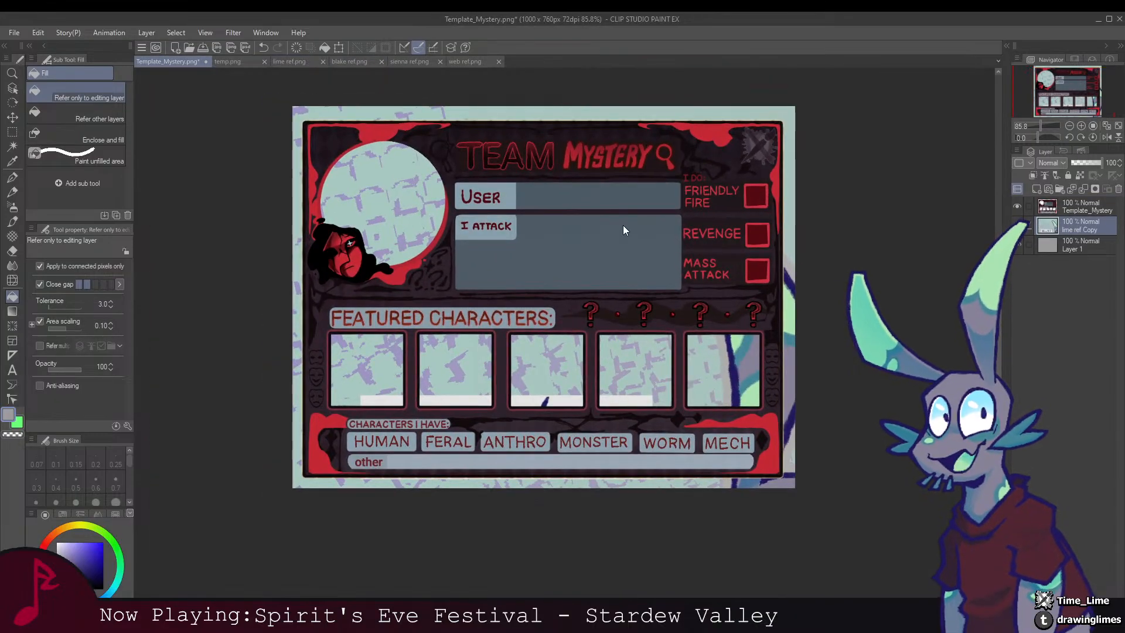
Step: Scale the pasted reference image down to 20% and position it over the template canvas
{"action": "key", "text": "ctrl+t"}
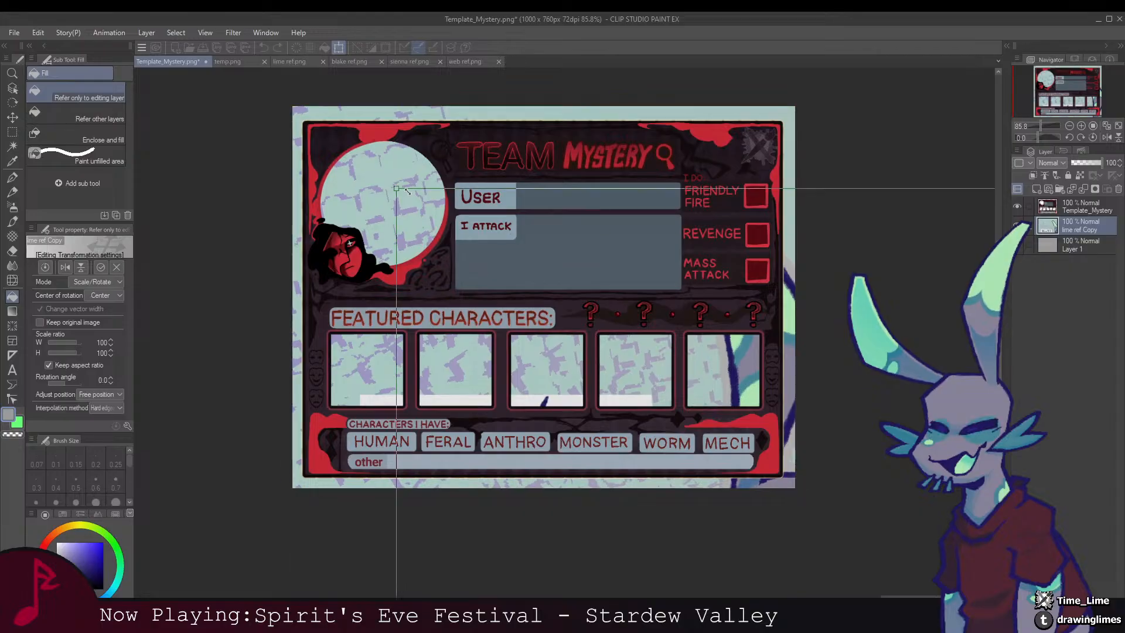
{"action": "left_click_drag", "start_coordinate": [295, 104], "coordinate": [841, 464]}
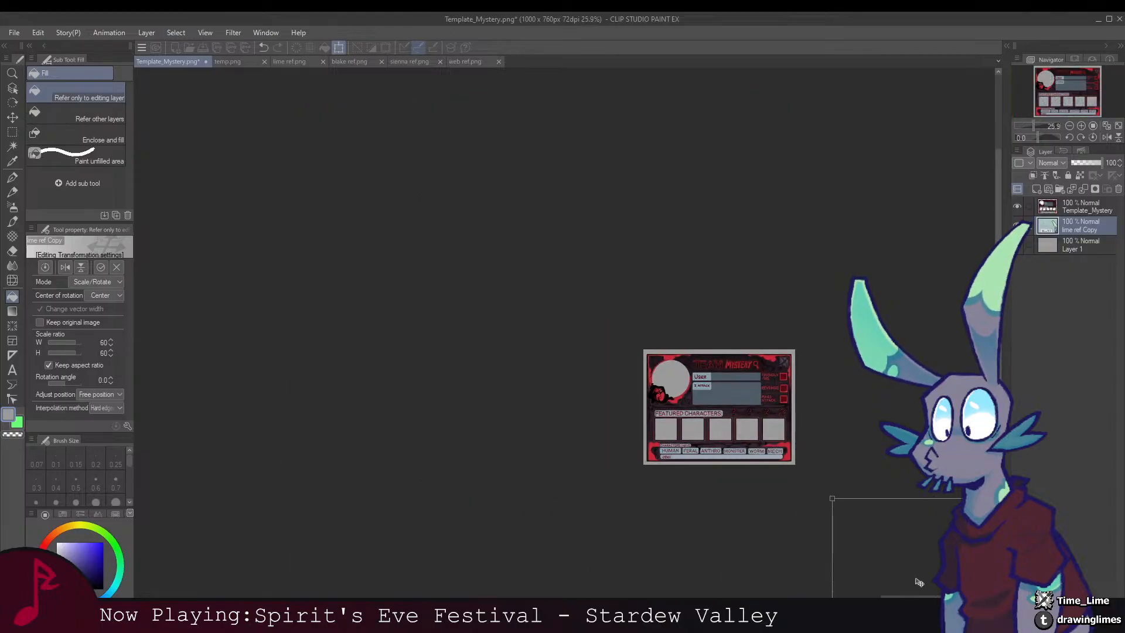
{"action": "left_click_drag", "start_coordinate": [580, 333], "coordinate": [771, 484]}
{"action": "left_click_drag", "start_coordinate": [818, 515], "coordinate": [711, 426]}
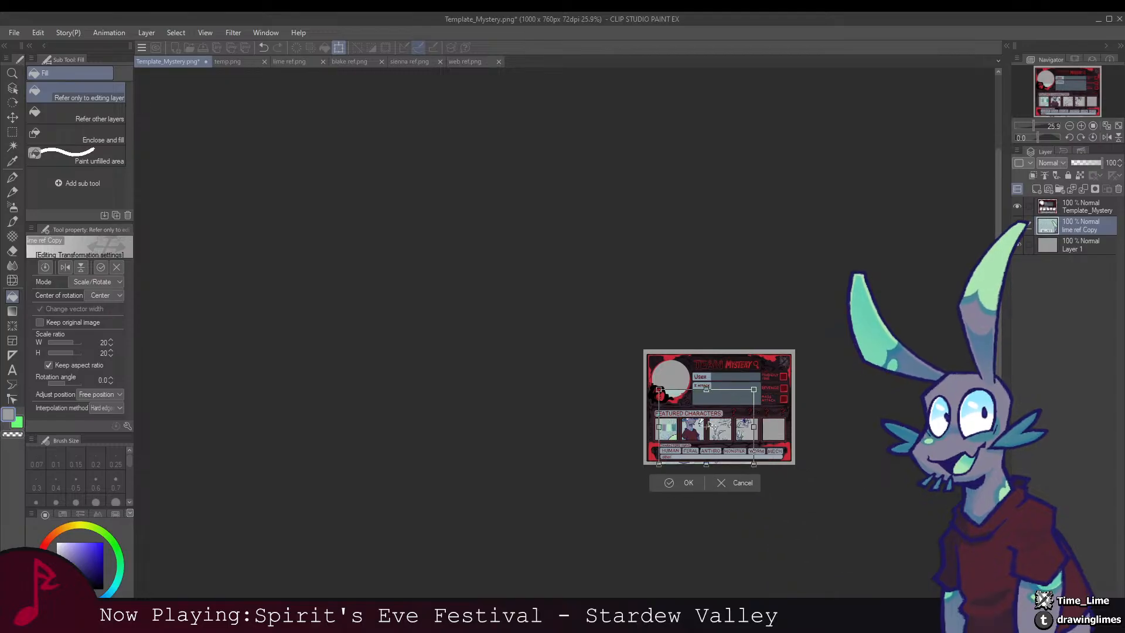
{"action": "key", "text": "Return"}
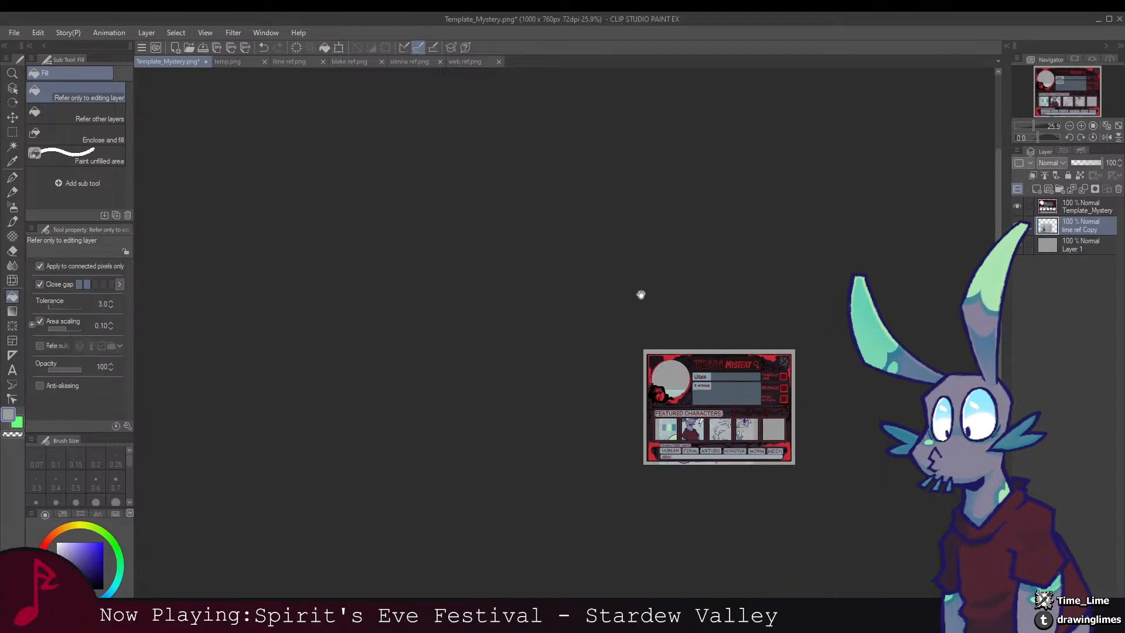
Step: Bring the reference layer above the template layer and place the image over the template's lower-right area
{"action": "left_click_drag", "start_coordinate": [641, 294], "coordinate": [505, 221]}
{"action": "scroll", "coordinate": [603, 290], "scroll_direction": "up", "scroll_amount": 3}
{"action": "left_click_drag", "start_coordinate": [603, 289], "coordinate": [599, 278]}
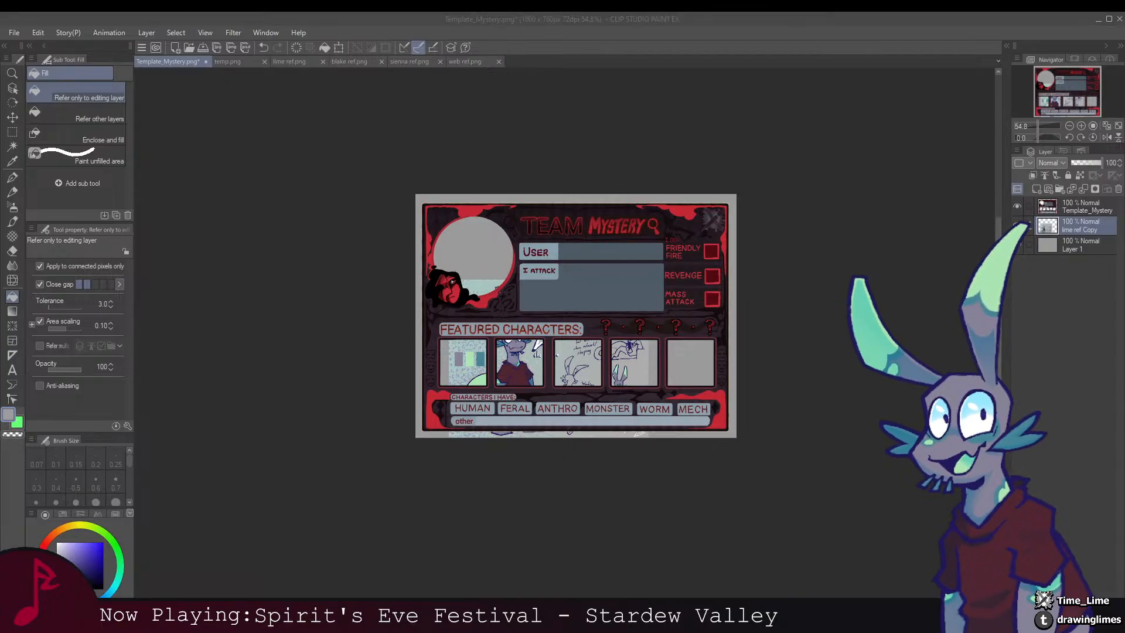
{"action": "scroll", "coordinate": [630, 289], "scroll_direction": "up", "scroll_amount": 2}
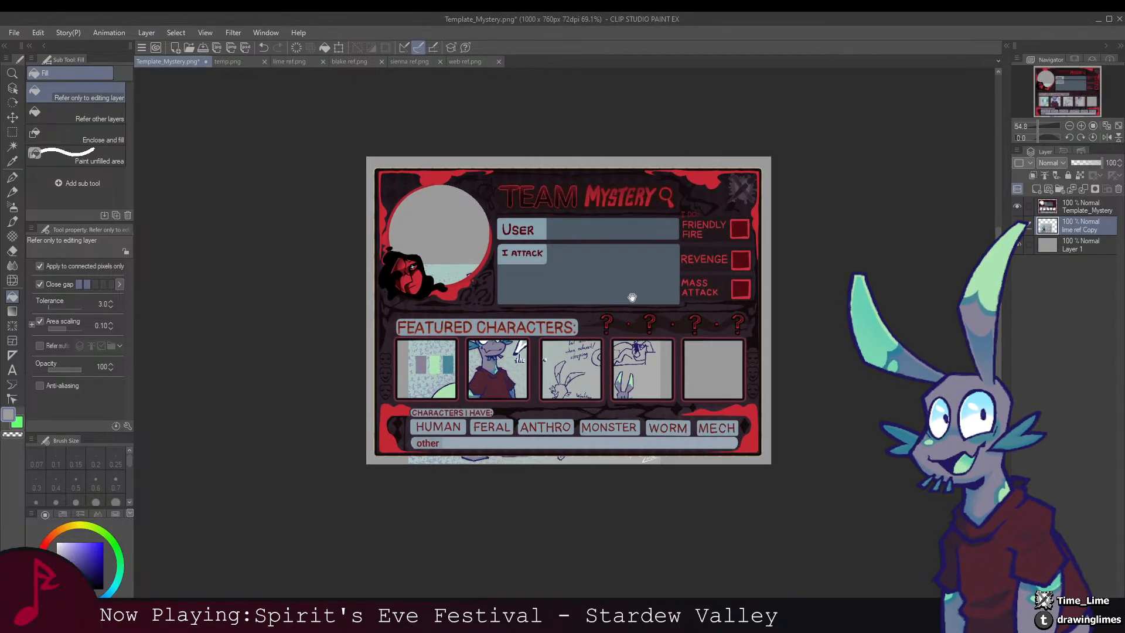
{"action": "scroll", "coordinate": [631, 290], "scroll_direction": "up", "scroll_amount": 1}
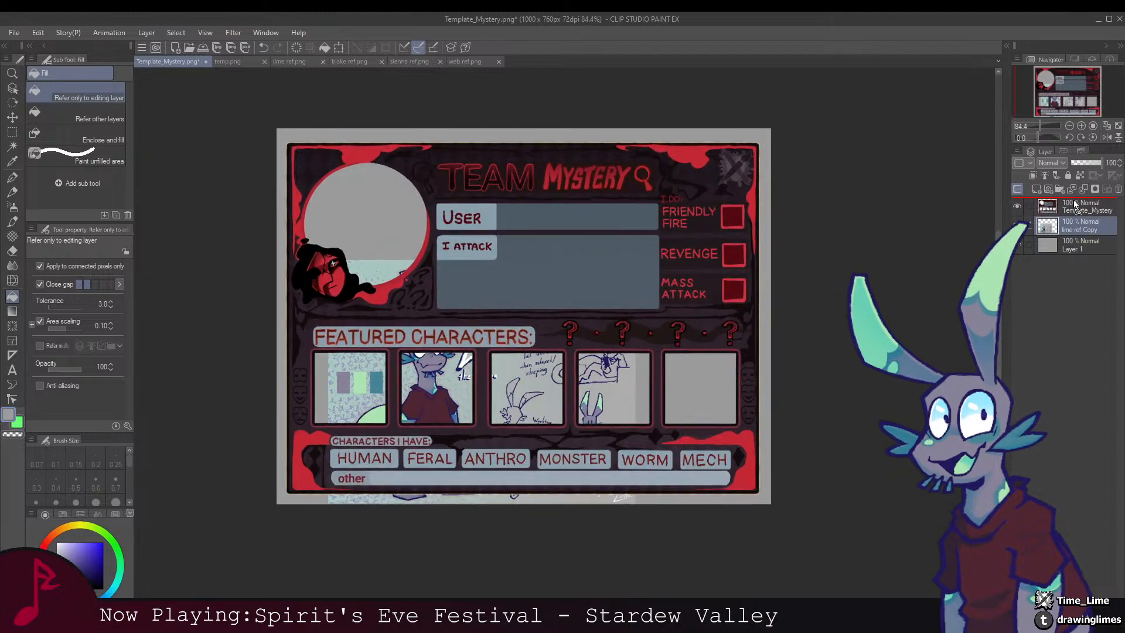
{"action": "key", "text": "ctrl+]"}
{"action": "left_click_drag", "start_coordinate": [522, 350], "coordinate": [650, 328]}
{"action": "scroll", "coordinate": [589, 304], "scroll_direction": "up", "scroll_amount": 1}
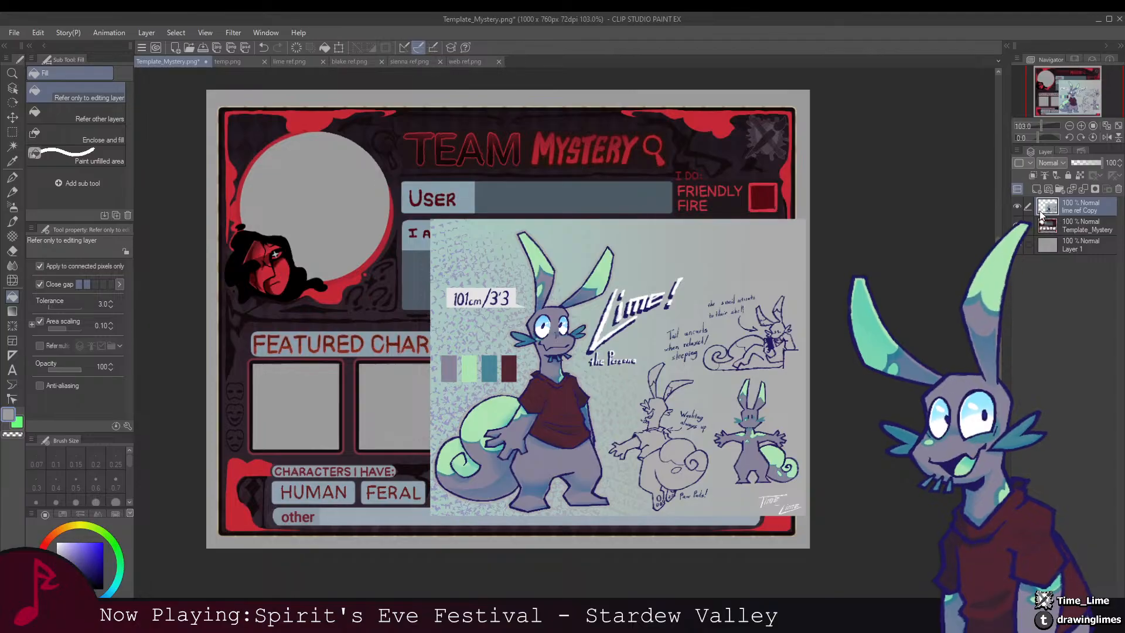
Step: Add a new layer above the template and ready the Dry ink brush in the dark navy of the reference's lines
{"action": "left_click", "coordinate": [1030, 222]}
{"action": "left_click", "coordinate": [1037, 191]}
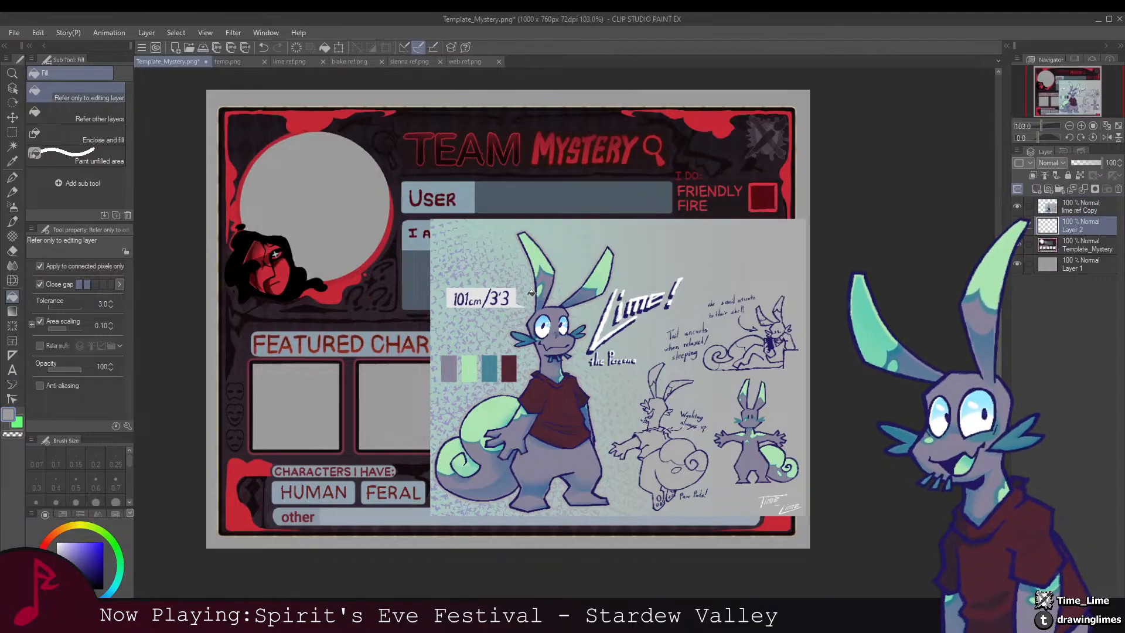
{"action": "left_click", "coordinate": [98, 514]}
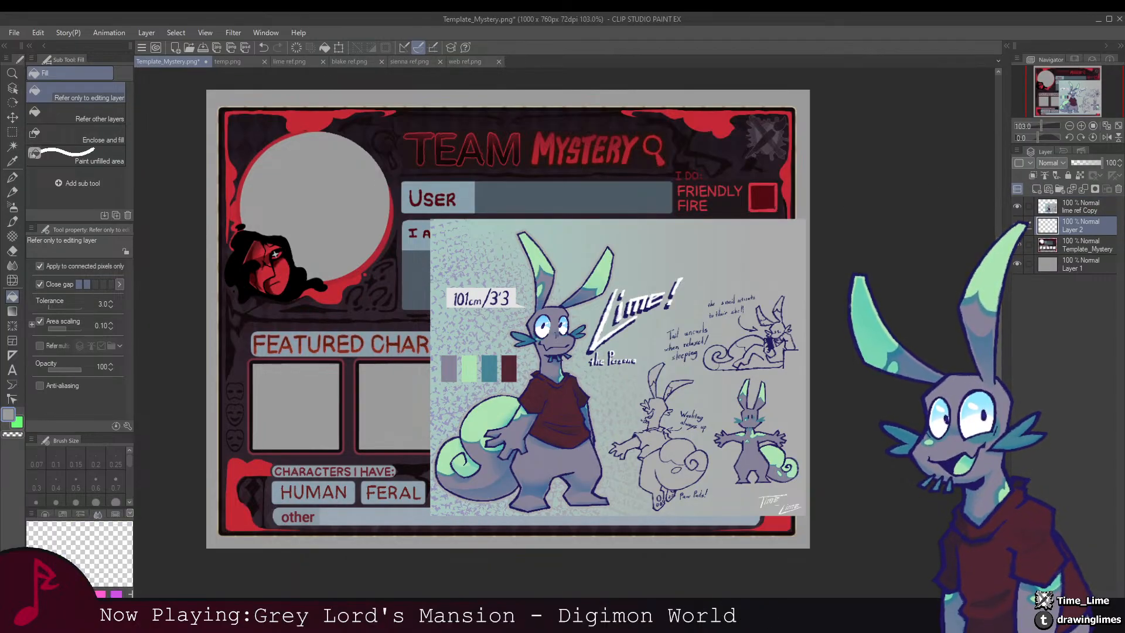
{"action": "left_click", "coordinate": [673, 295], "text": "alt"}
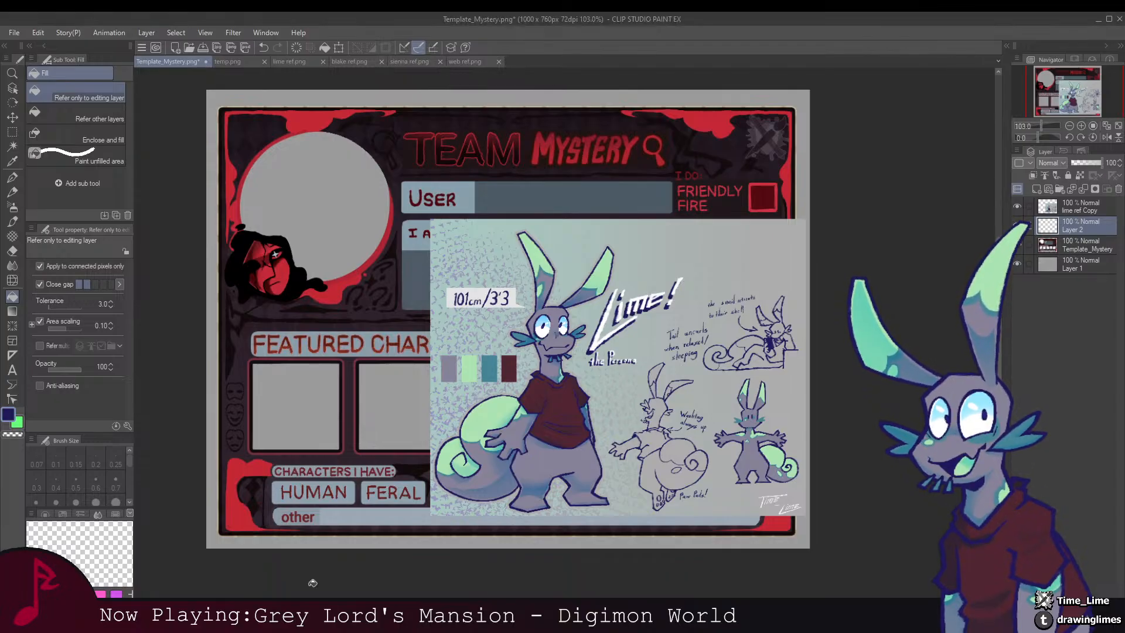
{"action": "left_click_drag", "start_coordinate": [374, 188], "coordinate": [520, 197]}
{"action": "scroll", "coordinate": [520, 197], "scroll_direction": "up", "scroll_amount": 1}
{"action": "key", "text": "b"}
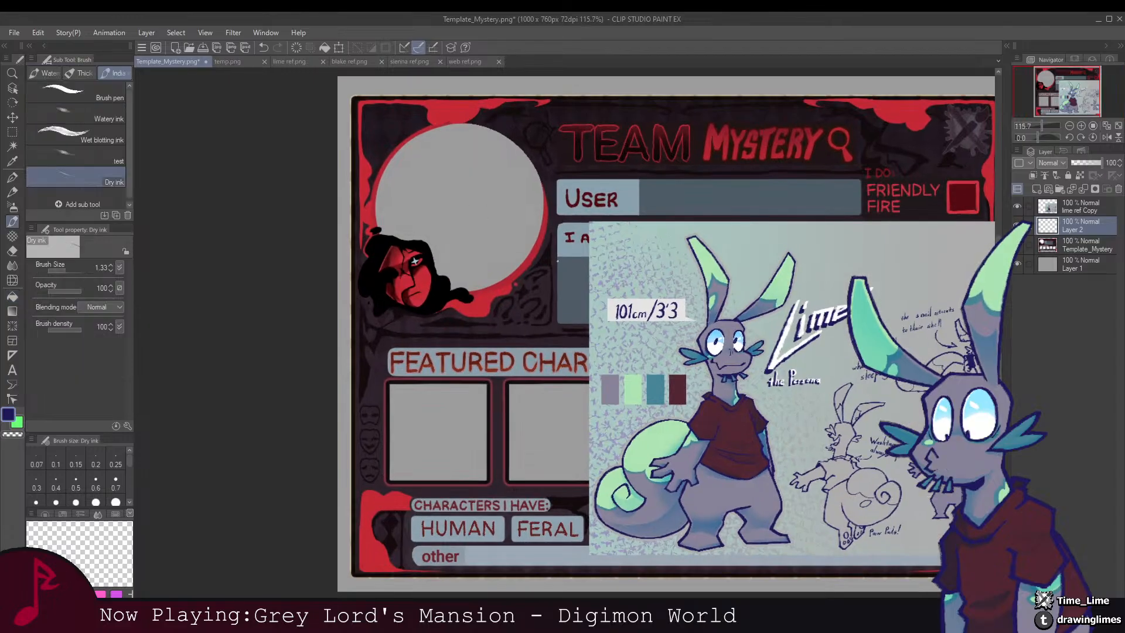
Step: Lower the Template_Mystery layer's opacity to 43% and move Layer 2 above the reference layer
{"action": "left_click", "coordinate": [1042, 250]}
{"action": "left_click_drag", "start_coordinate": [1101, 162], "coordinate": [1087, 174]}
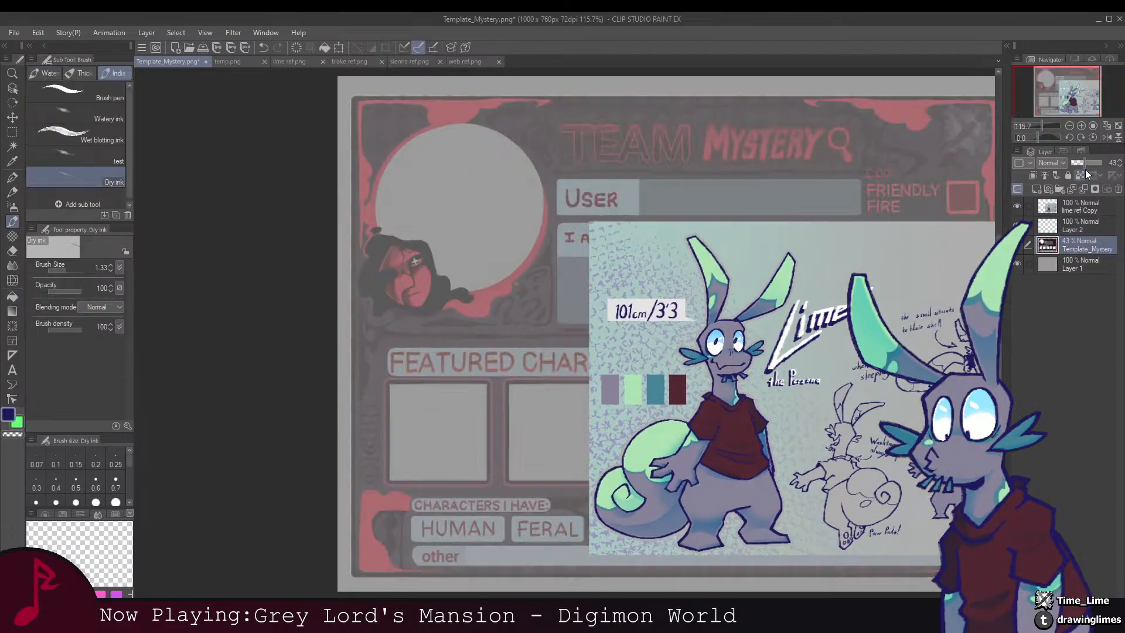
{"action": "left_click", "coordinate": [1078, 223]}
{"action": "left_click_drag", "start_coordinate": [507, 201], "coordinate": [512, 226]}
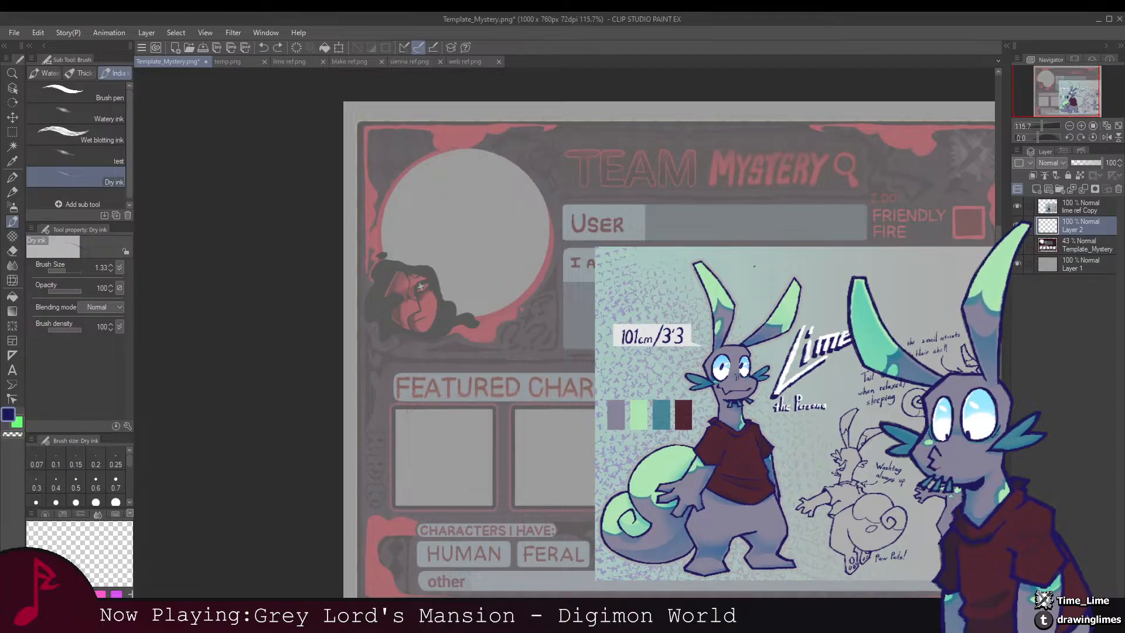
{"action": "key", "text": "ctrl+]"}
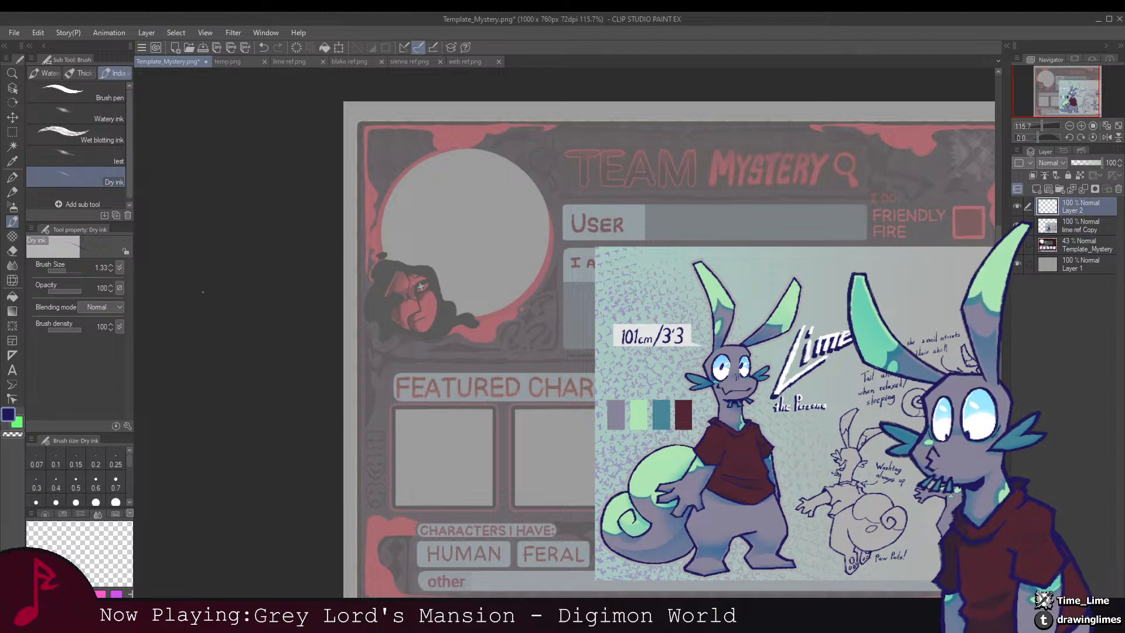
{"action": "left_click", "coordinate": [275, 622]}
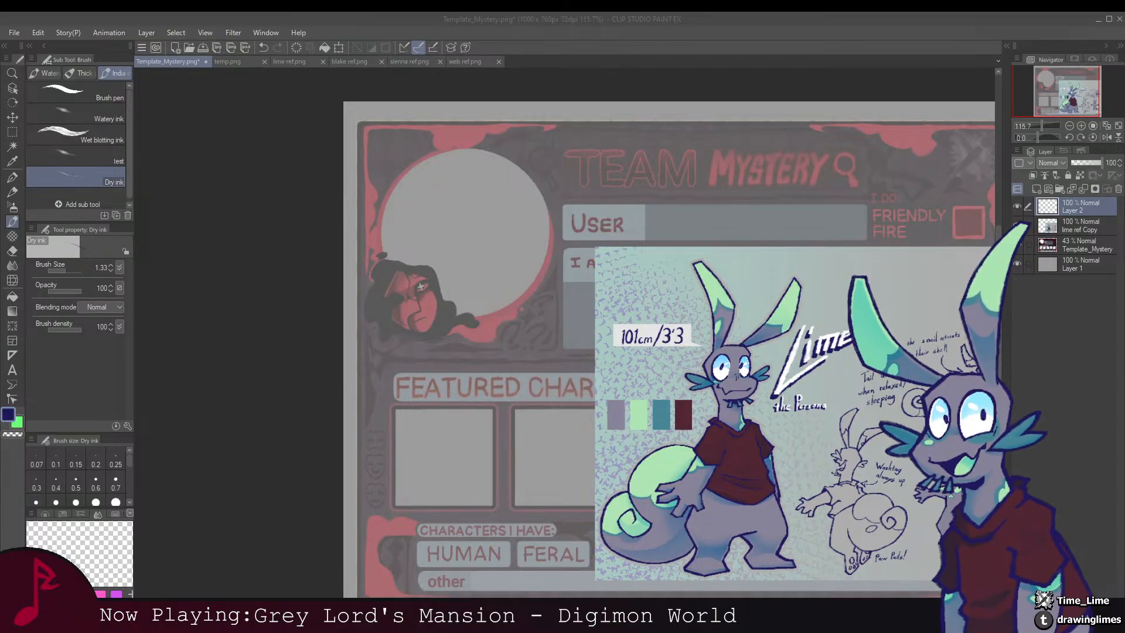
Step: Sketch the character's round head, muzzle, neck and torso inside the circular portrait frame with Dry ink at size 8.62
{"action": "left_click_drag", "start_coordinate": [437, 252], "coordinate": [403, 258]}
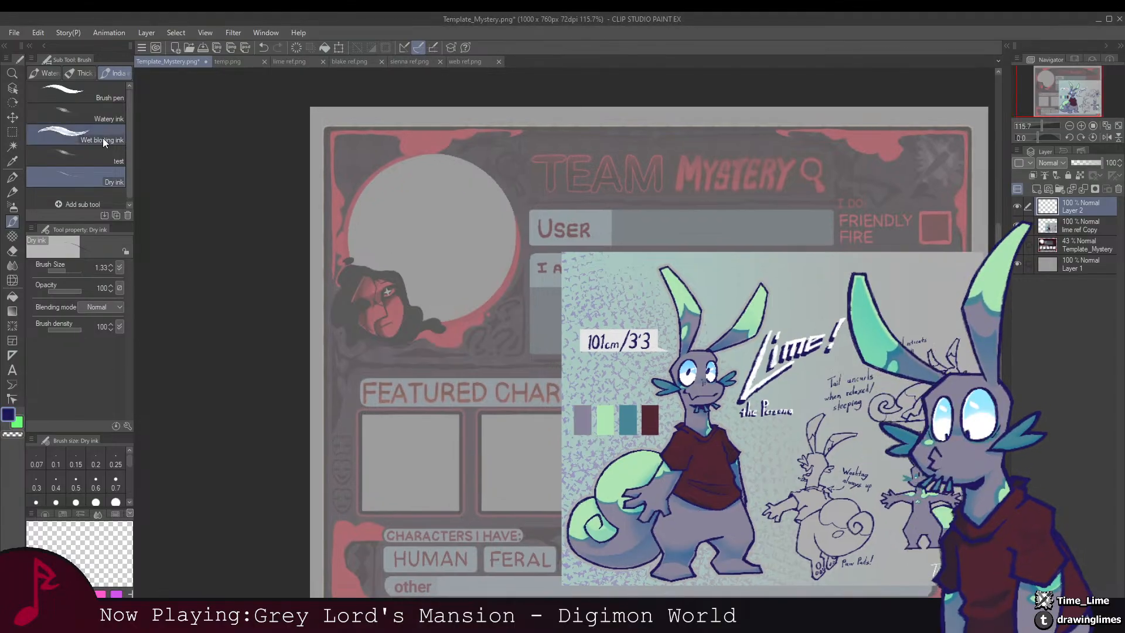
{"action": "mouse_move", "coordinate": [498, 229]}
{"action": "left_mouse_down"}
{"action": "mouse_move", "coordinate": [487, 221]}
{"action": "mouse_move", "coordinate": [489, 191]}
{"action": "mouse_move", "coordinate": [516, 185]}
{"action": "mouse_move", "coordinate": [498, 157]}
{"action": "mouse_move", "coordinate": [505, 202]}
{"action": "mouse_move", "coordinate": [463, 199]}
{"action": "mouse_move", "coordinate": [508, 186]}
{"action": "mouse_move", "coordinate": [445, 282]}
{"action": "mouse_move", "coordinate": [444, 262]}
{"action": "left_mouse_up"}
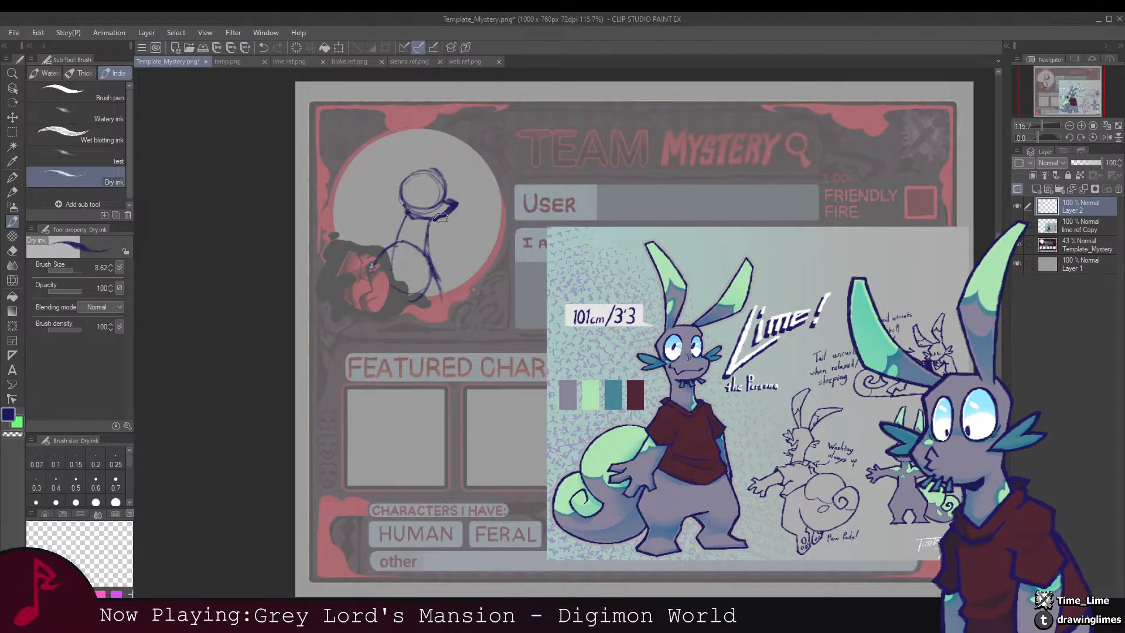
{"action": "mouse_move", "coordinate": [441, 223]}
{"action": "left_mouse_down"}
{"action": "mouse_move", "coordinate": [475, 233]}
{"action": "mouse_move", "coordinate": [440, 236]}
{"action": "mouse_move", "coordinate": [441, 264]}
{"action": "mouse_move", "coordinate": [459, 227]}
{"action": "mouse_move", "coordinate": [450, 200]}
{"action": "mouse_move", "coordinate": [373, 264]}
{"action": "left_mouse_up"}
Step: Undo the shift of the grey background and lock both Layer 1 and the Template_Mystery layer
{"action": "key", "text": "ctrl+z"}
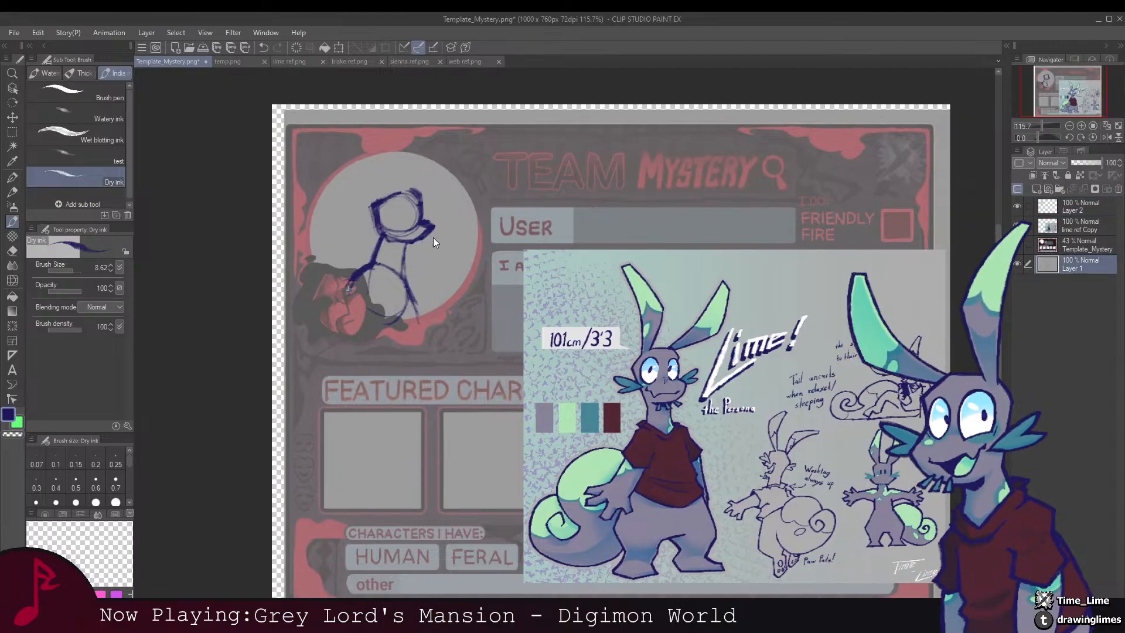
{"action": "left_click", "coordinate": [1066, 176]}
{"action": "left_click", "coordinate": [1077, 241]}
{"action": "left_click", "coordinate": [1069, 176]}
{"action": "left_click", "coordinate": [1073, 209]}
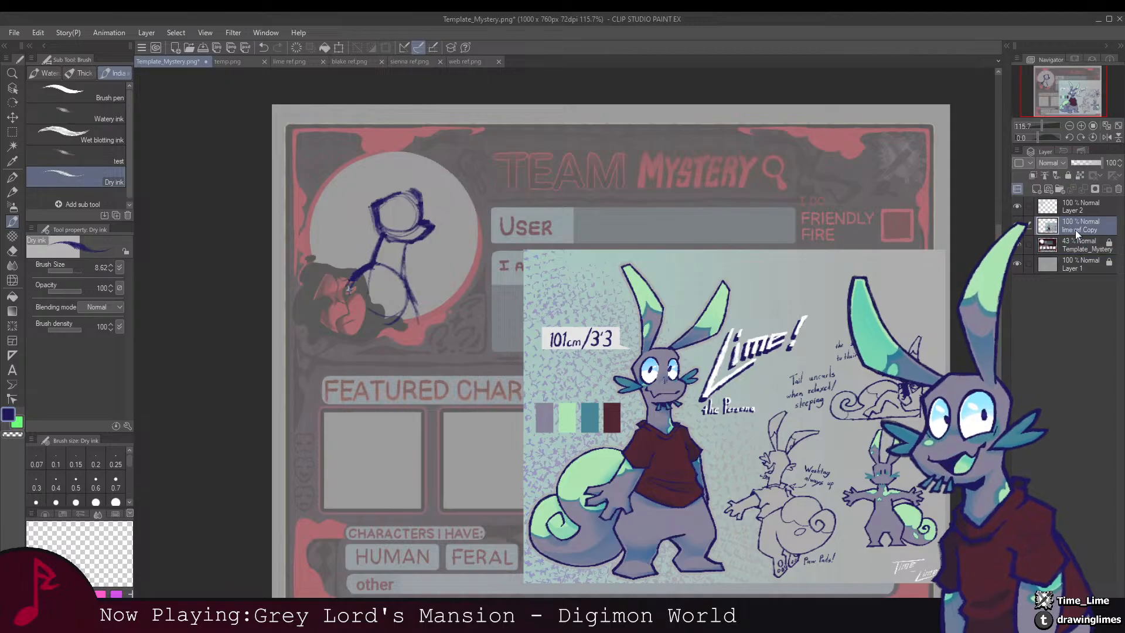
Step: Sketch two long ears on Layer 2, rising from the head past the circular portrait frame
{"action": "mouse_move", "coordinate": [442, 212]}
{"action": "left_mouse_down"}
{"action": "mouse_move", "coordinate": [484, 216]}
{"action": "mouse_move", "coordinate": [484, 248]}
{"action": "mouse_move", "coordinate": [445, 241]}
{"action": "mouse_move", "coordinate": [498, 165]}
{"action": "mouse_move", "coordinate": [498, 218]}
{"action": "mouse_move", "coordinate": [448, 249]}
{"action": "left_mouse_up"}
{"action": "mouse_move", "coordinate": [437, 232]}
{"action": "left_mouse_down"}
{"action": "mouse_move", "coordinate": [467, 241]}
{"action": "mouse_move", "coordinate": [450, 173]}
{"action": "mouse_move", "coordinate": [477, 186]}
{"action": "mouse_move", "coordinate": [457, 246]}
{"action": "left_mouse_up"}
{"action": "mouse_move", "coordinate": [463, 301]}
{"action": "left_mouse_down"}
{"action": "mouse_move", "coordinate": [429, 210]}
{"action": "mouse_move", "coordinate": [468, 237]}
{"action": "mouse_move", "coordinate": [461, 244]}
{"action": "left_mouse_up"}
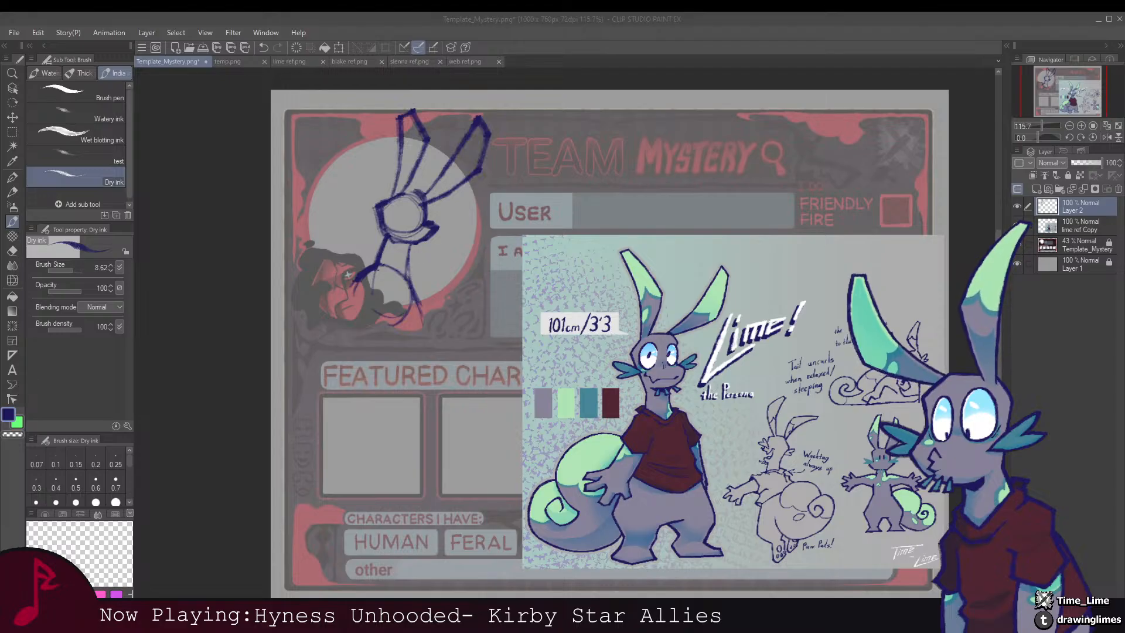
Step: Paste the second character reference, move it over the template beside the first sheet, and make Layer 2 active again
{"action": "key", "text": "ctrl+v"}
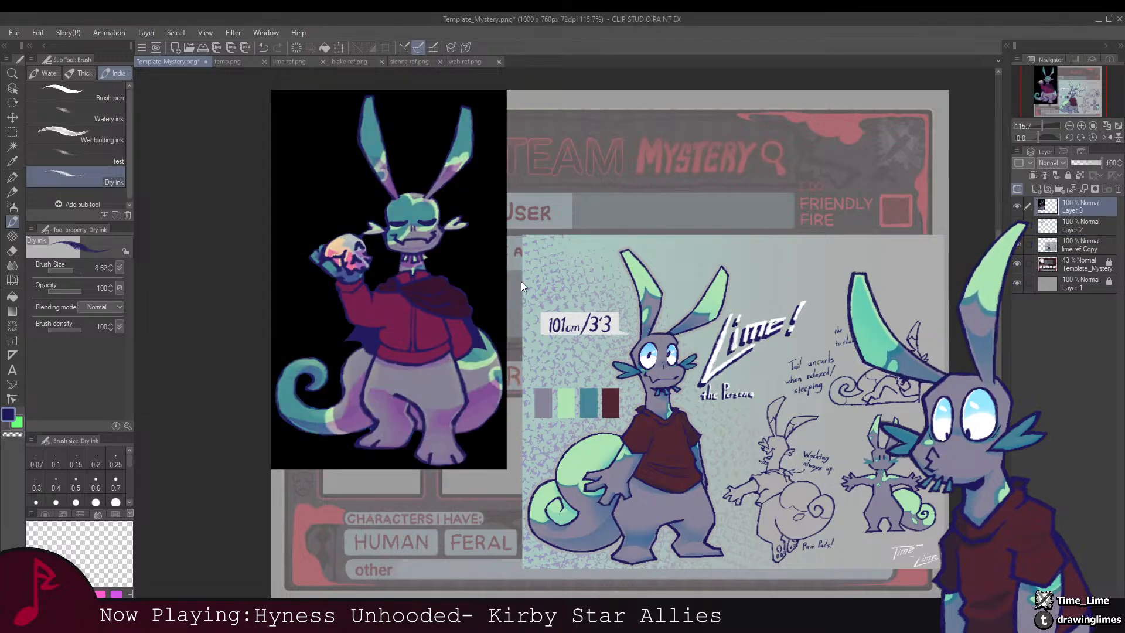
{"action": "scroll", "coordinate": [521, 286], "scroll_direction": "down", "scroll_amount": 2}
{"action": "scroll", "coordinate": [709, 380], "scroll_direction": "up", "scroll_amount": 2}
{"action": "left_click_drag", "start_coordinate": [431, 248], "coordinate": [836, 352]}
{"action": "scroll", "coordinate": [536, 210], "scroll_direction": "up", "scroll_amount": 1}
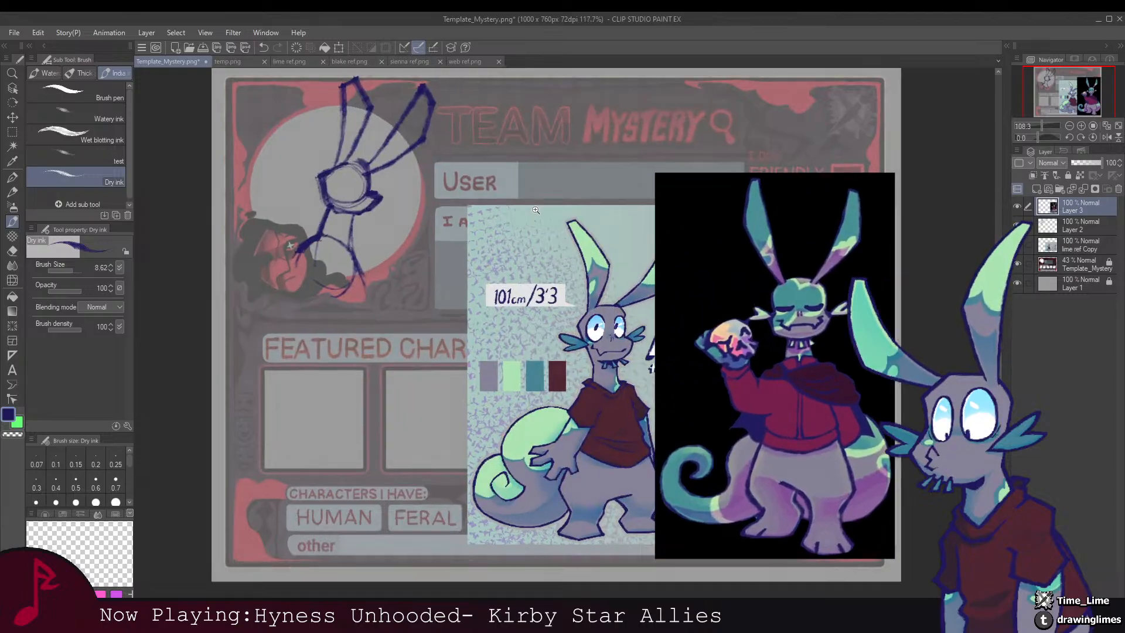
{"action": "left_click", "coordinate": [1067, 225]}
{"action": "scroll", "coordinate": [463, 204], "scroll_direction": "up", "scroll_amount": 2}
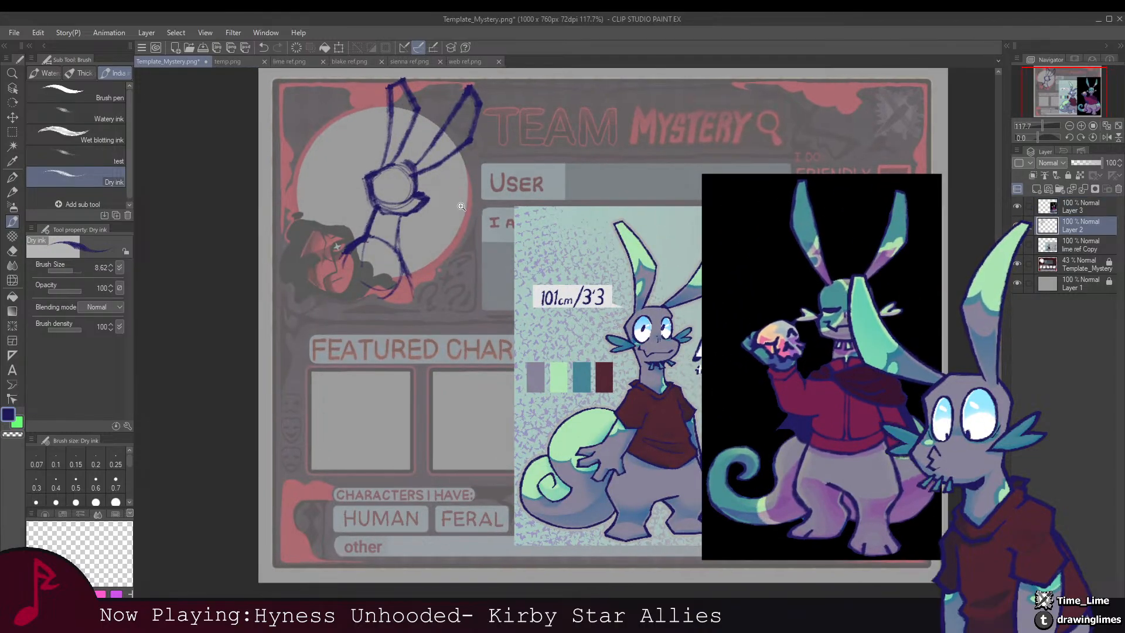
Step: Sketch a skull held up on a raised hand beside the character inside the circular portrait frame
{"action": "mouse_move", "coordinate": [462, 204]}
{"action": "left_mouse_down"}
{"action": "mouse_move", "coordinate": [487, 229]}
{"action": "mouse_move", "coordinate": [430, 251]}
{"action": "mouse_move", "coordinate": [420, 244]}
{"action": "mouse_move", "coordinate": [434, 228]}
{"action": "left_mouse_up"}
{"action": "left_click_drag", "start_coordinate": [366, 230], "coordinate": [412, 240]}
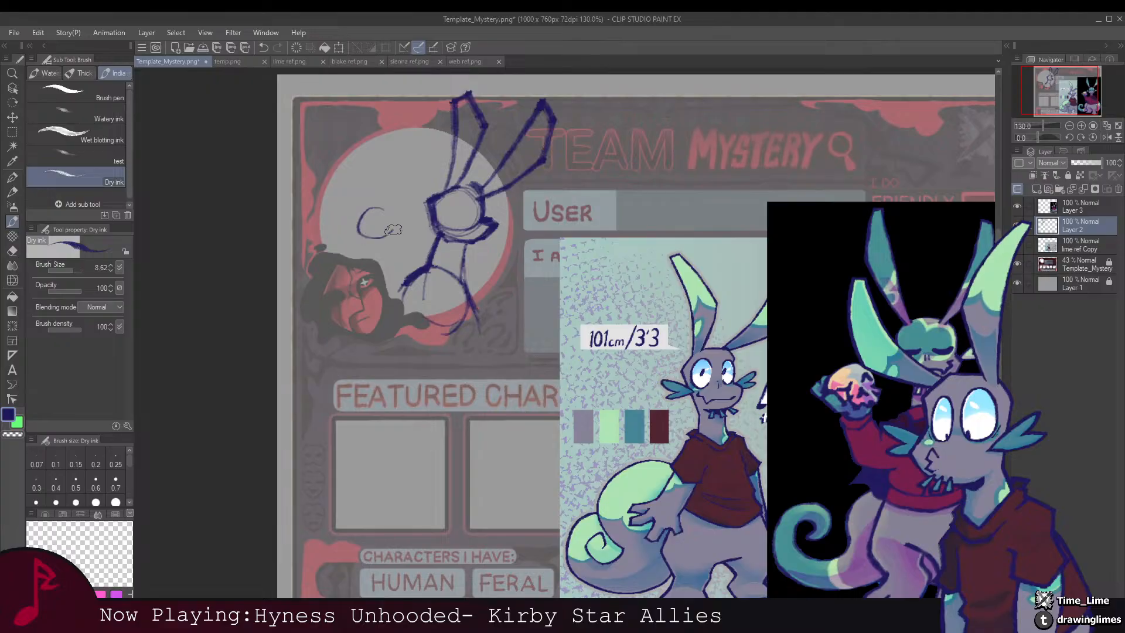
{"action": "scroll", "coordinate": [369, 210], "scroll_direction": "down", "scroll_amount": 1}
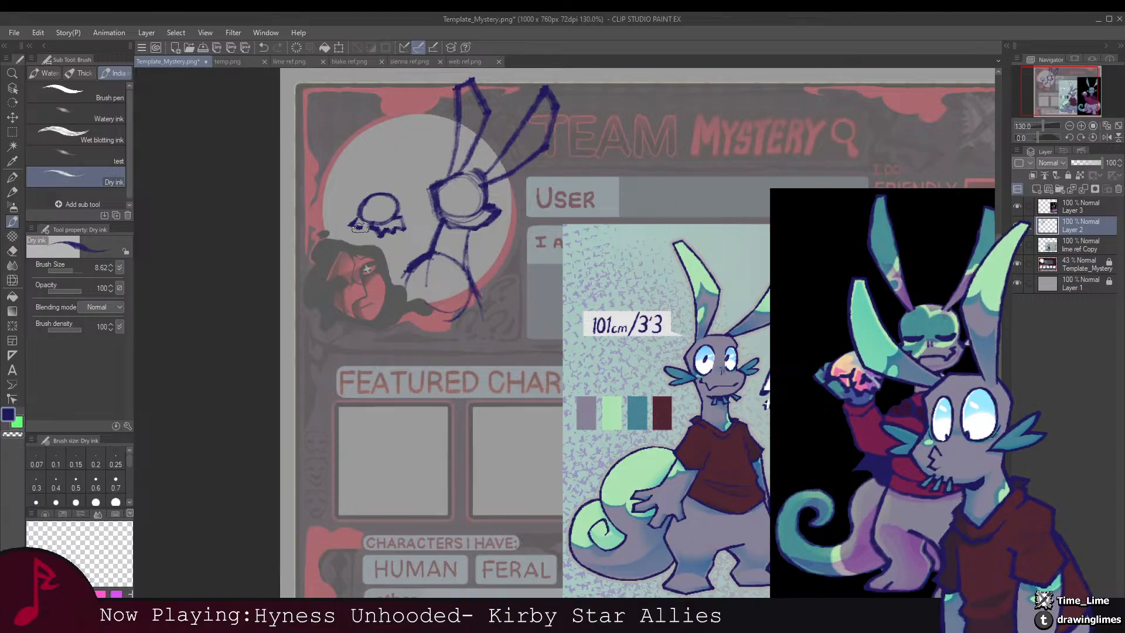
{"action": "left_click_drag", "start_coordinate": [409, 221], "coordinate": [350, 233]}
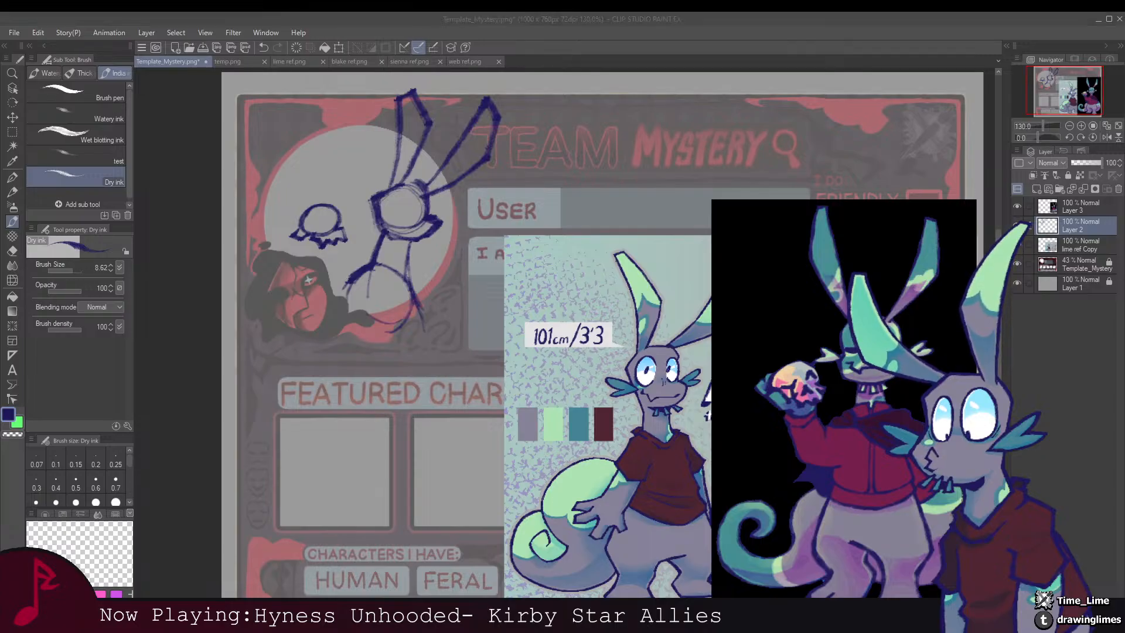
{"action": "left_click_drag", "start_coordinate": [440, 295], "coordinate": [524, 290]}
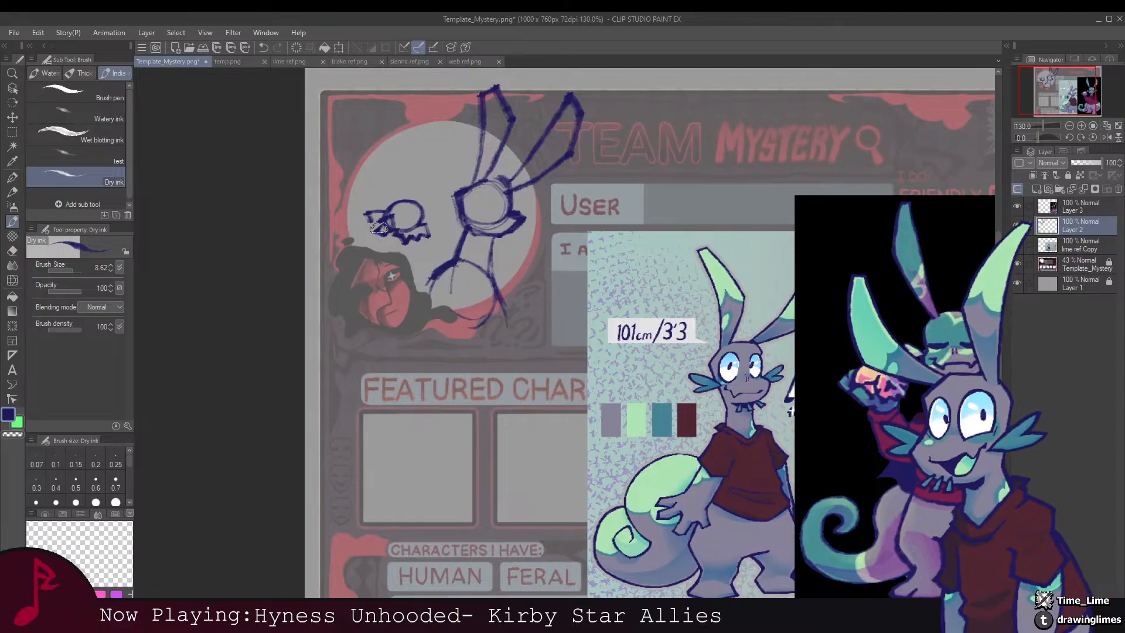
{"action": "left_click_drag", "start_coordinate": [363, 228], "coordinate": [383, 248]}
{"action": "mouse_move", "coordinate": [419, 246]}
{"action": "left_mouse_down"}
{"action": "mouse_move", "coordinate": [383, 232]}
{"action": "mouse_move", "coordinate": [388, 224]}
{"action": "mouse_move", "coordinate": [374, 241]}
{"action": "mouse_move", "coordinate": [378, 283]}
{"action": "left_mouse_up"}
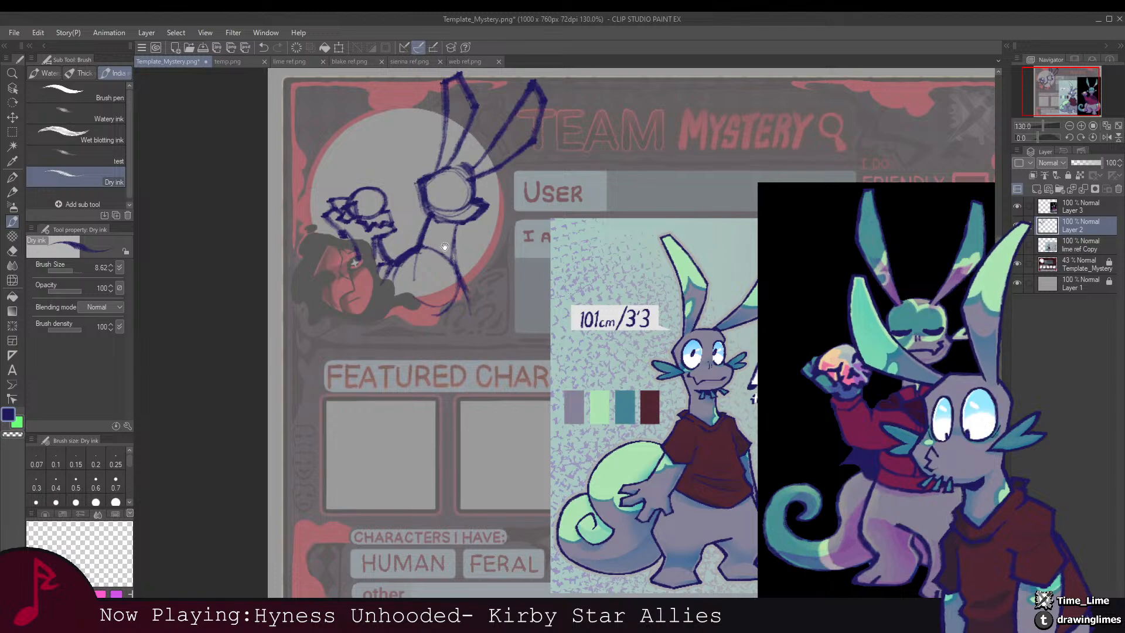
Step: Sketch a large round eye with a pupil on the character's head
{"action": "left_click_drag", "start_coordinate": [444, 247], "coordinate": [409, 272]}
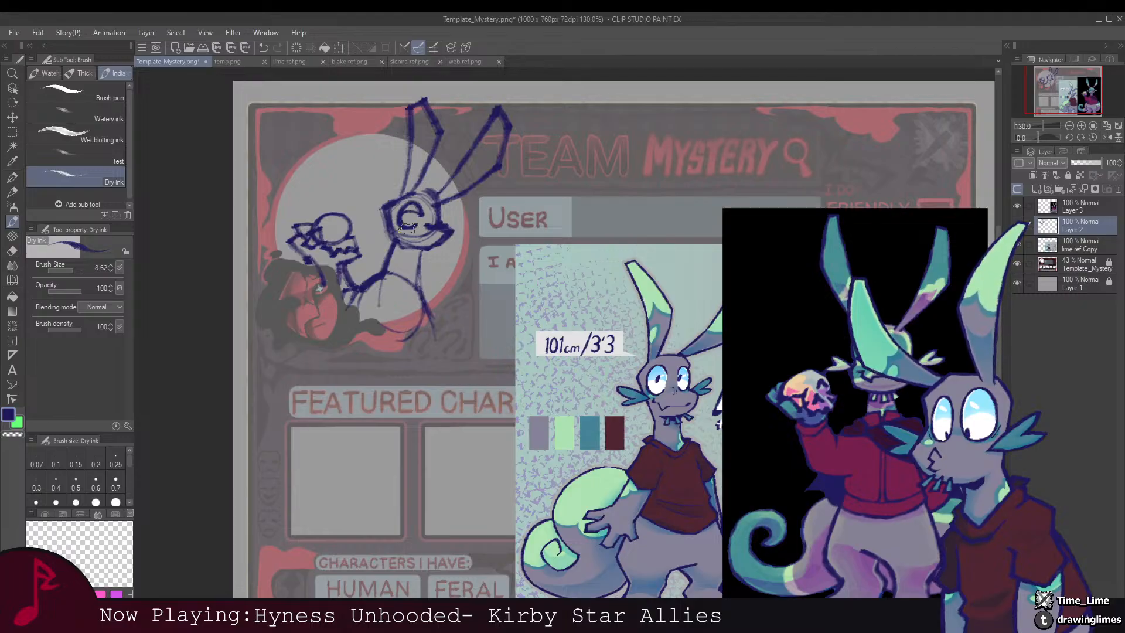
{"action": "scroll", "coordinate": [409, 227], "scroll_direction": "down", "scroll_amount": 5}
{"action": "scroll", "coordinate": [408, 227], "scroll_direction": "up", "scroll_amount": 4}
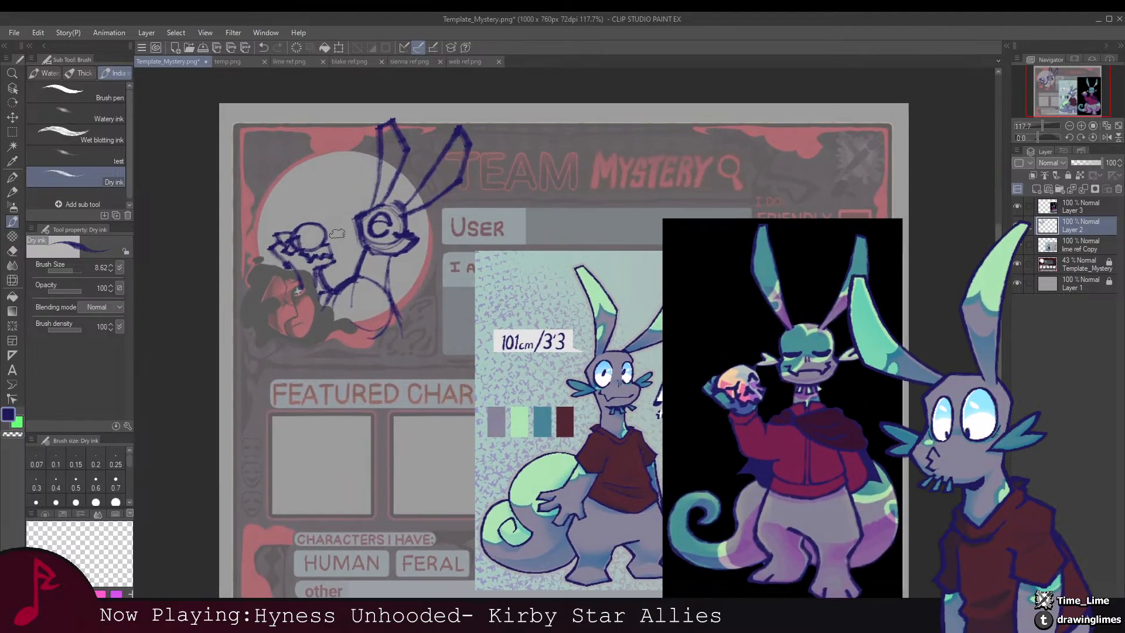
Step: Erase the skull and the raised hand from the portrait sketch
{"action": "key", "text": "e"}
{"action": "mouse_move", "coordinate": [339, 264]}
{"action": "left_mouse_down"}
{"action": "mouse_move", "coordinate": [309, 276]}
{"action": "mouse_move", "coordinate": [309, 245]}
{"action": "mouse_move", "coordinate": [281, 235]}
{"action": "left_mouse_up"}
{"action": "mouse_move", "coordinate": [383, 272]}
{"action": "left_mouse_down"}
{"action": "mouse_move", "coordinate": [348, 274]}
{"action": "mouse_move", "coordinate": [334, 231]}
{"action": "mouse_move", "coordinate": [357, 237]}
{"action": "mouse_move", "coordinate": [353, 226]}
{"action": "left_mouse_up"}
Step: Sketch the cheek fins, chin whiskers and protruding snout on the character's head
{"action": "key", "text": "b"}
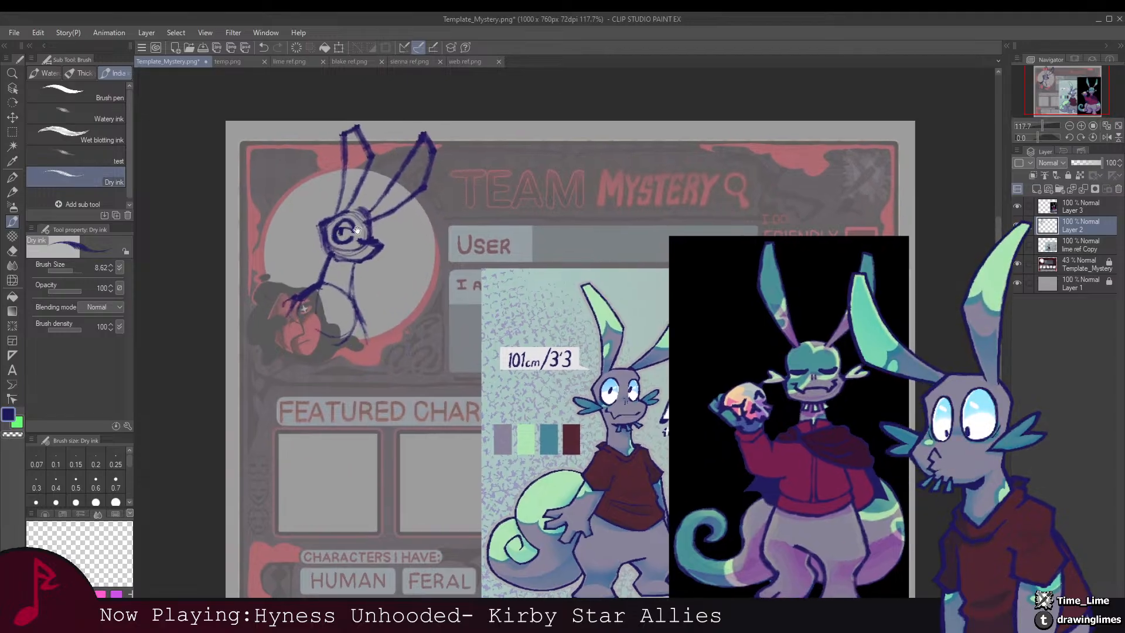
{"action": "left_click_drag", "start_coordinate": [363, 263], "coordinate": [359, 258]}
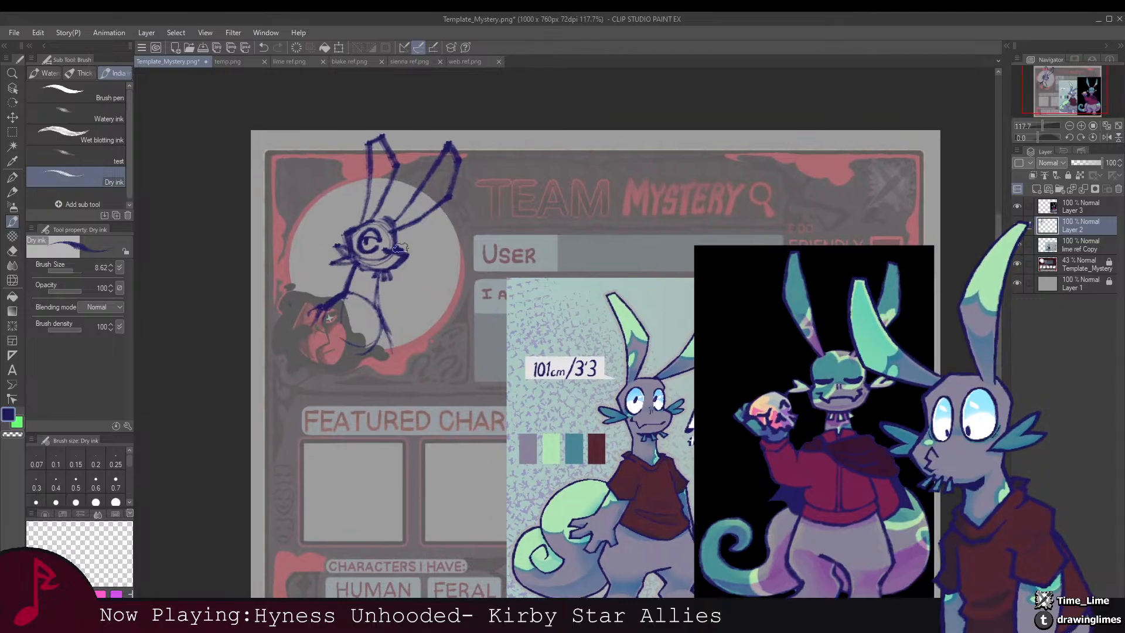
{"action": "mouse_move", "coordinate": [413, 251]}
{"action": "left_mouse_down"}
{"action": "mouse_move", "coordinate": [338, 233]}
{"action": "mouse_move", "coordinate": [403, 253]}
{"action": "left_mouse_up"}
Step: Select the head and body without the ears using the Lasso and scale them to 118%
{"action": "key", "text": "m"}
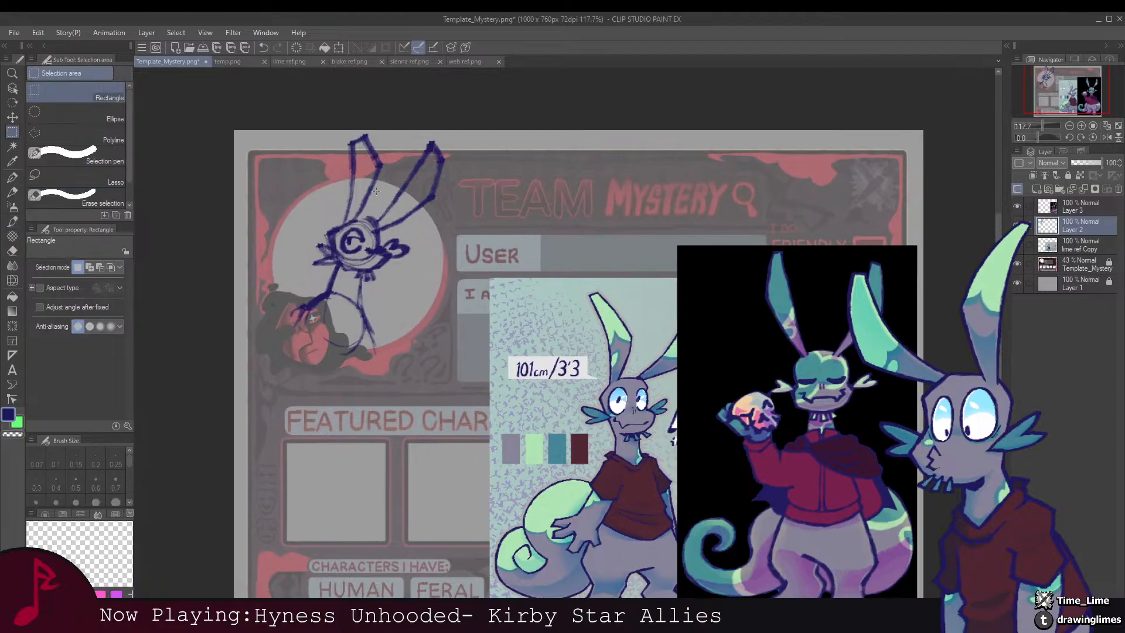
{"action": "left_click", "coordinate": [110, 175]}
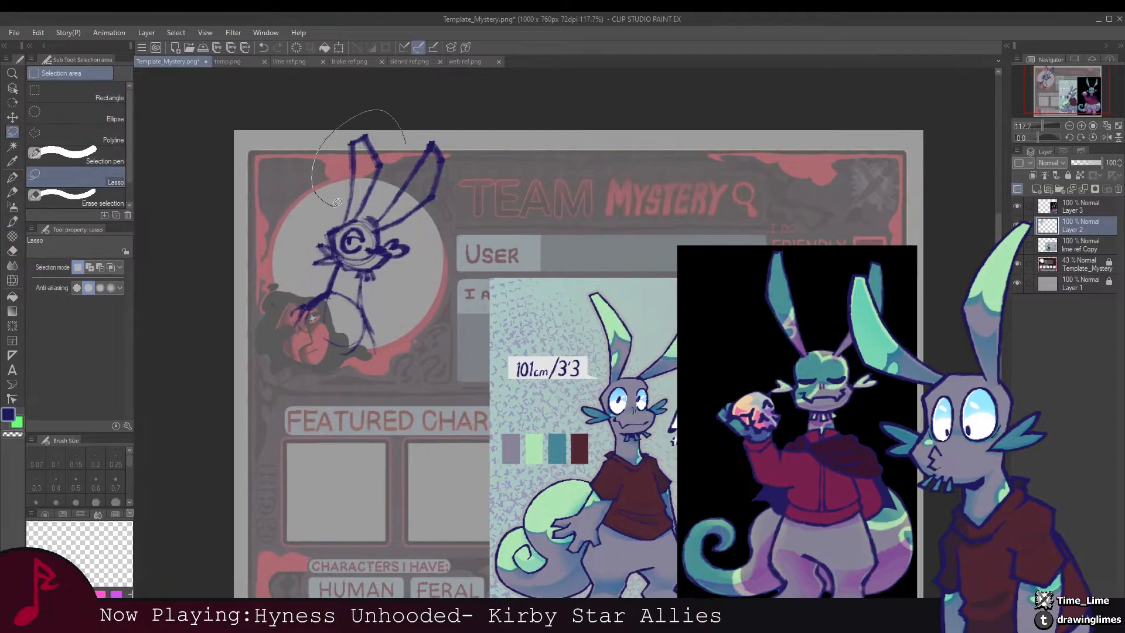
{"action": "key", "text": "ctrl+d"}
{"action": "mouse_move", "coordinate": [331, 208]}
{"action": "left_mouse_down"}
{"action": "mouse_move", "coordinate": [388, 229]}
{"action": "mouse_move", "coordinate": [379, 213]}
{"action": "mouse_move", "coordinate": [328, 219]}
{"action": "mouse_move", "coordinate": [298, 269]}
{"action": "mouse_move", "coordinate": [288, 347]}
{"action": "mouse_move", "coordinate": [450, 281]}
{"action": "left_mouse_up"}
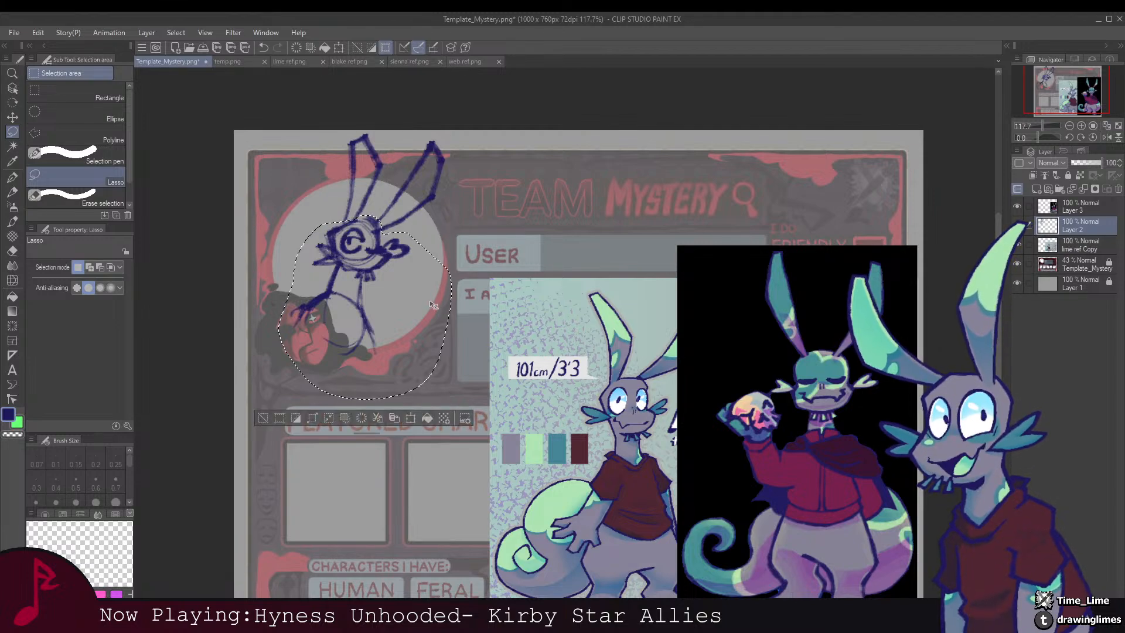
{"action": "key", "text": "ctrl+t"}
{"action": "left_click_drag", "start_coordinate": [459, 405], "coordinate": [484, 434]}
{"action": "left_click_drag", "start_coordinate": [440, 347], "coordinate": [423, 346]}
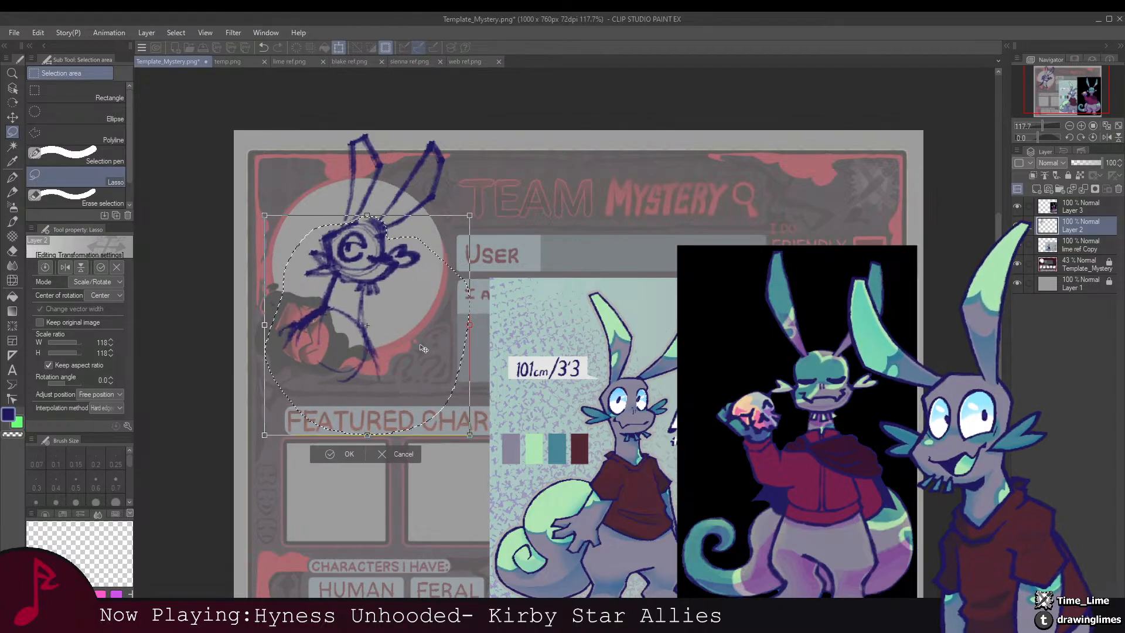
{"action": "key", "text": "Return"}
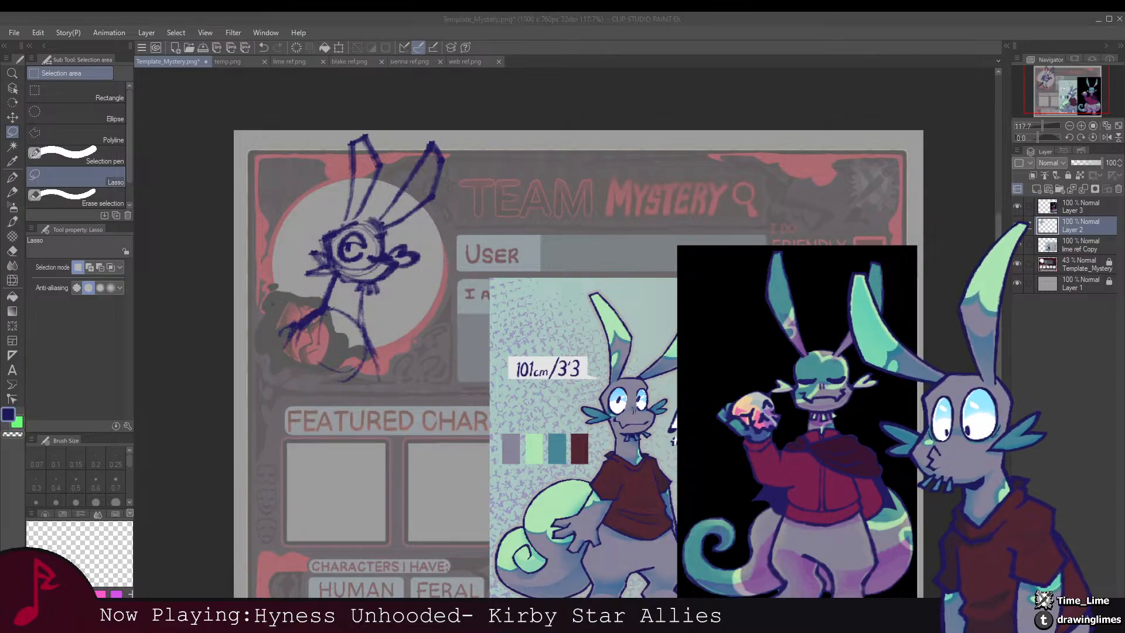
Step: Undo the last strokes and rework the ear lines and head outline of the enlarged sketch with Dry ink
{"action": "key", "text": "b"}
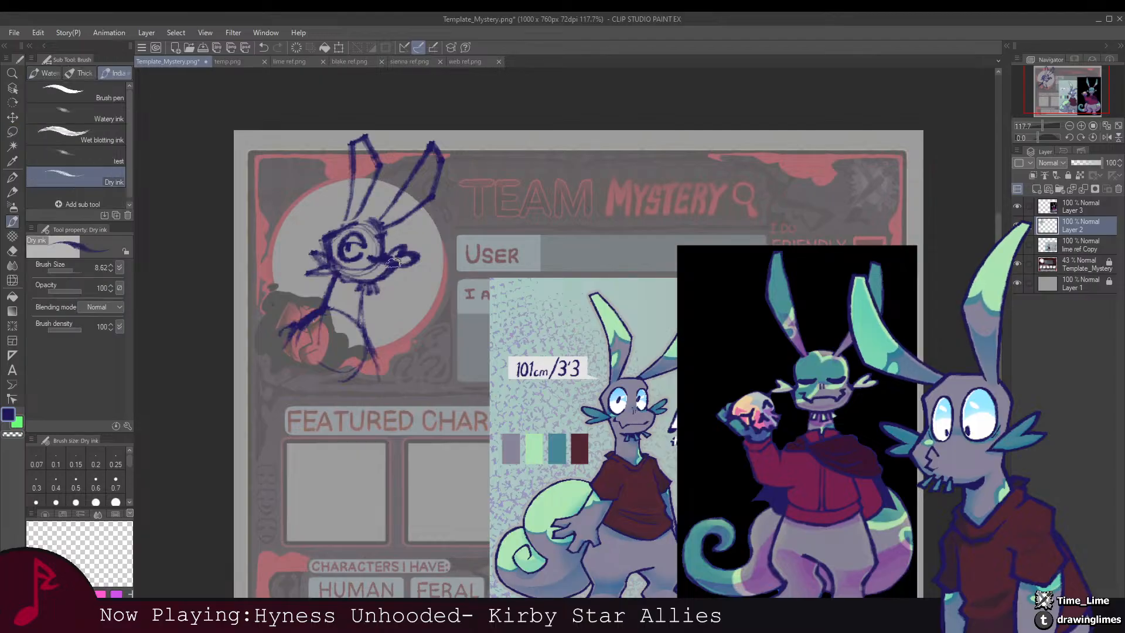
{"action": "key", "text": "ctrl+z"}
{"action": "key", "text": "ctrl+z"}
{"action": "key", "text": "ctrl+z"}
{"action": "key", "text": "ctrl+z"}
{"action": "mouse_move", "coordinate": [430, 277]}
{"action": "left_mouse_down"}
{"action": "mouse_move", "coordinate": [365, 277]}
{"action": "mouse_move", "coordinate": [428, 278]}
{"action": "left_mouse_up"}
{"action": "left_click_drag", "start_coordinate": [593, 161], "coordinate": [536, 239]}
{"action": "mouse_move", "coordinate": [378, 197]}
{"action": "left_mouse_down"}
{"action": "mouse_move", "coordinate": [483, 208]}
{"action": "mouse_move", "coordinate": [513, 252]}
{"action": "left_mouse_up"}
{"action": "left_click_drag", "start_coordinate": [453, 299], "coordinate": [469, 187]}
{"action": "mouse_move", "coordinate": [464, 351]}
{"action": "left_mouse_down"}
{"action": "mouse_move", "coordinate": [410, 211]}
{"action": "mouse_move", "coordinate": [321, 217]}
{"action": "mouse_move", "coordinate": [446, 212]}
{"action": "left_mouse_up"}
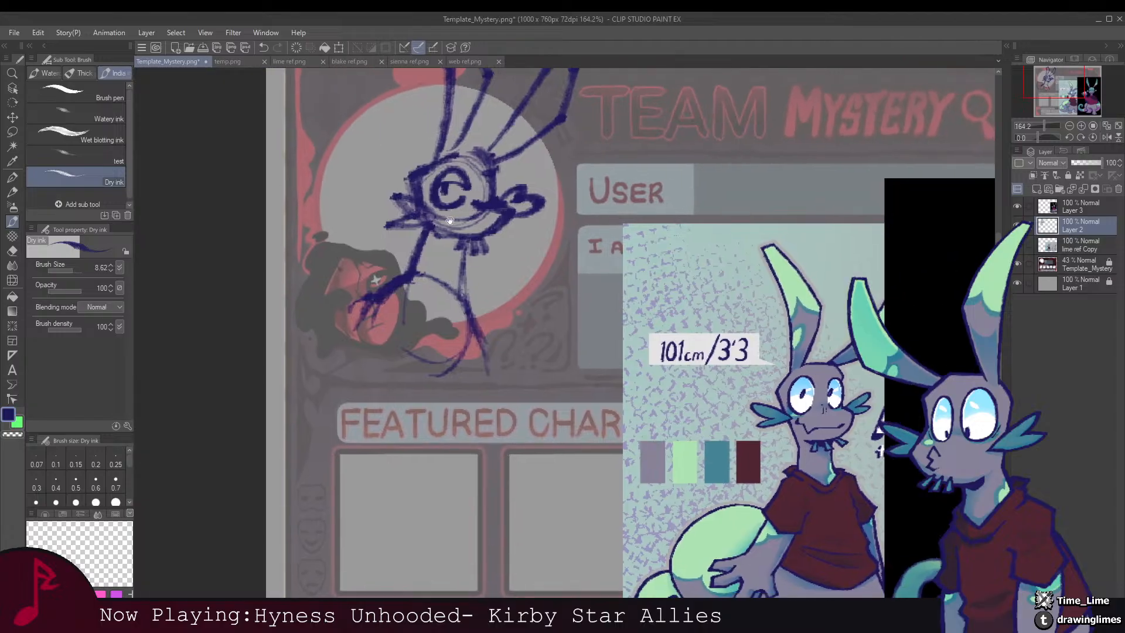
Step: Sketch the shirt collar, shoulders and bent arm on the torso, and add the mouth line
{"action": "mouse_move", "coordinate": [443, 277]}
{"action": "left_mouse_down"}
{"action": "mouse_move", "coordinate": [445, 308]}
{"action": "mouse_move", "coordinate": [461, 280]}
{"action": "mouse_move", "coordinate": [472, 301]}
{"action": "left_mouse_up"}
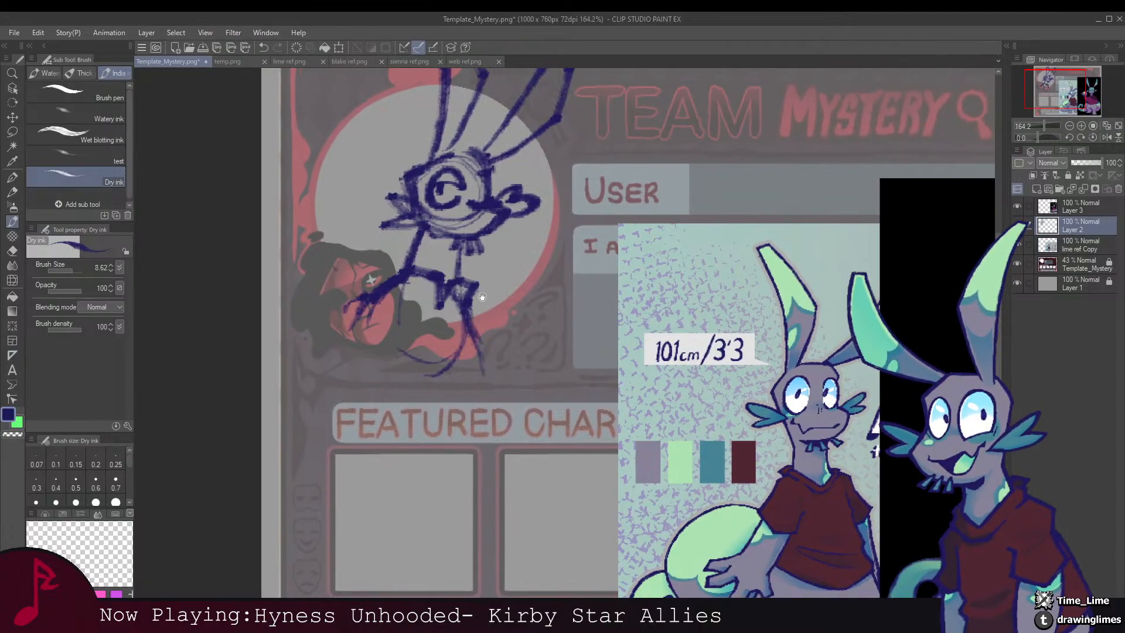
{"action": "mouse_move", "coordinate": [413, 271]}
{"action": "left_mouse_down"}
{"action": "mouse_move", "coordinate": [417, 292]}
{"action": "mouse_move", "coordinate": [345, 329]}
{"action": "mouse_move", "coordinate": [364, 318]}
{"action": "left_mouse_up"}
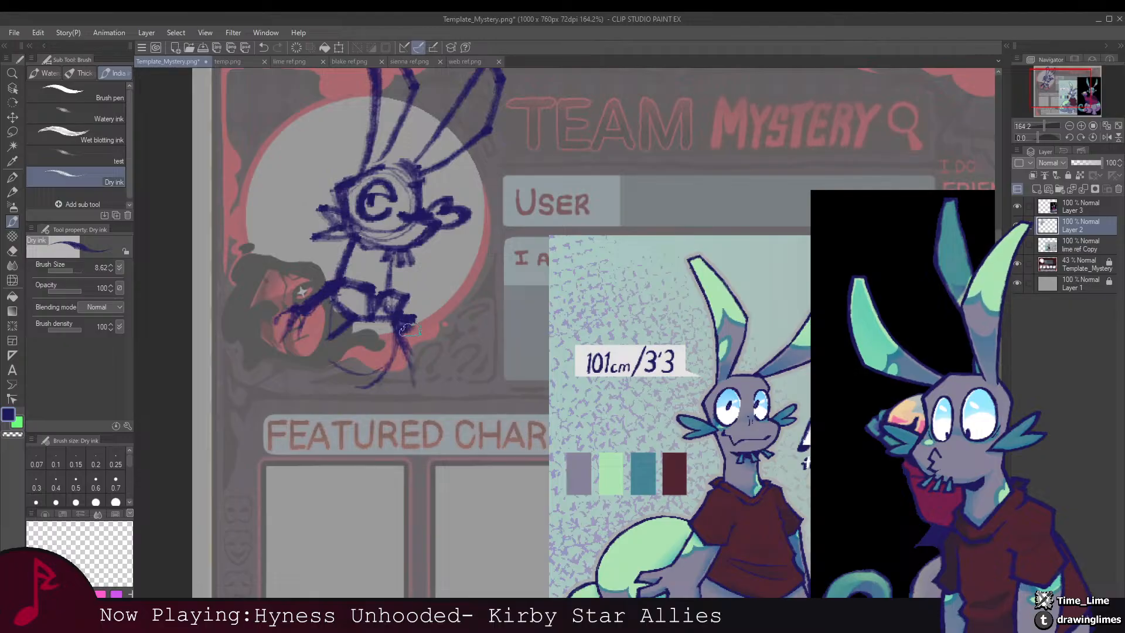
{"action": "mouse_move", "coordinate": [429, 157]}
{"action": "left_mouse_down"}
{"action": "mouse_move", "coordinate": [409, 251]}
{"action": "mouse_move", "coordinate": [472, 150]}
{"action": "left_mouse_up"}
{"action": "mouse_move", "coordinate": [369, 324]}
{"action": "left_mouse_down"}
{"action": "mouse_move", "coordinate": [418, 273]}
{"action": "mouse_move", "coordinate": [444, 286]}
{"action": "left_mouse_up"}
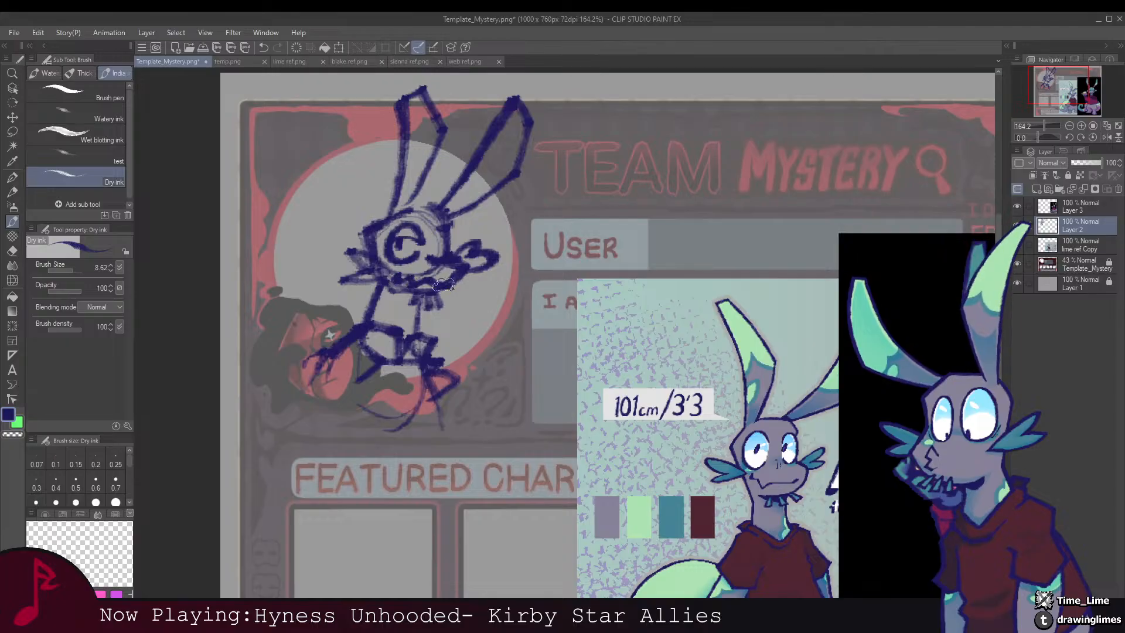
Step: Strengthen the sketch lines of the ears, head and snout inside the circular frame
{"action": "scroll", "coordinate": [442, 282], "scroll_direction": "down", "scroll_amount": 4}
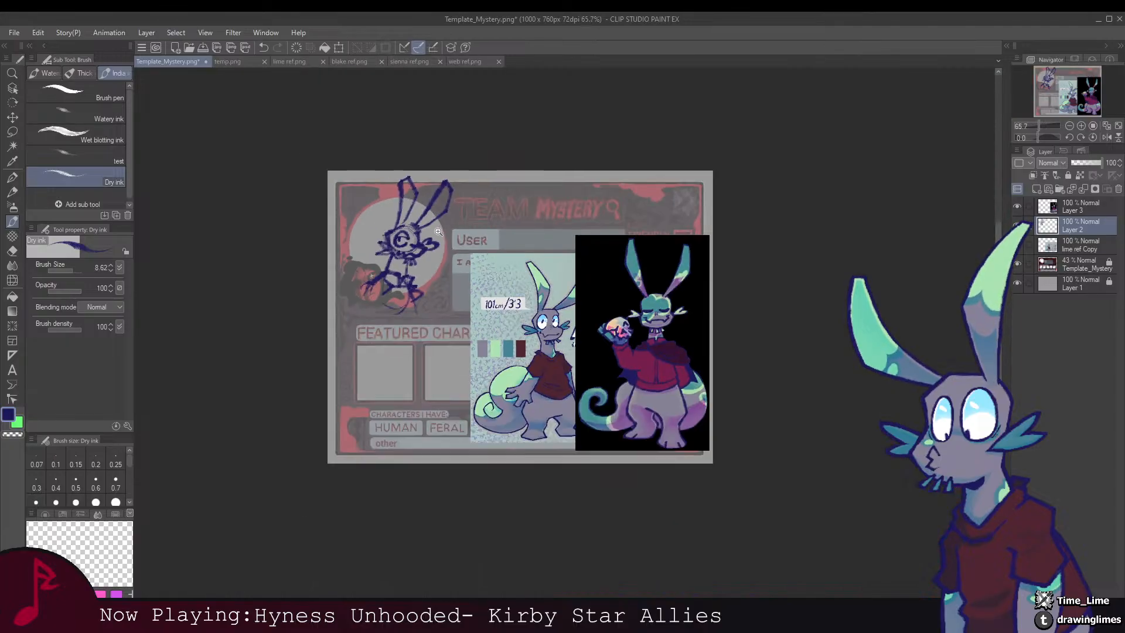
{"action": "scroll", "coordinate": [461, 244], "scroll_direction": "up", "scroll_amount": 3}
{"action": "left_click_drag", "start_coordinate": [461, 244], "coordinate": [467, 244]}
{"action": "left_click_drag", "start_coordinate": [364, 300], "coordinate": [388, 247]}
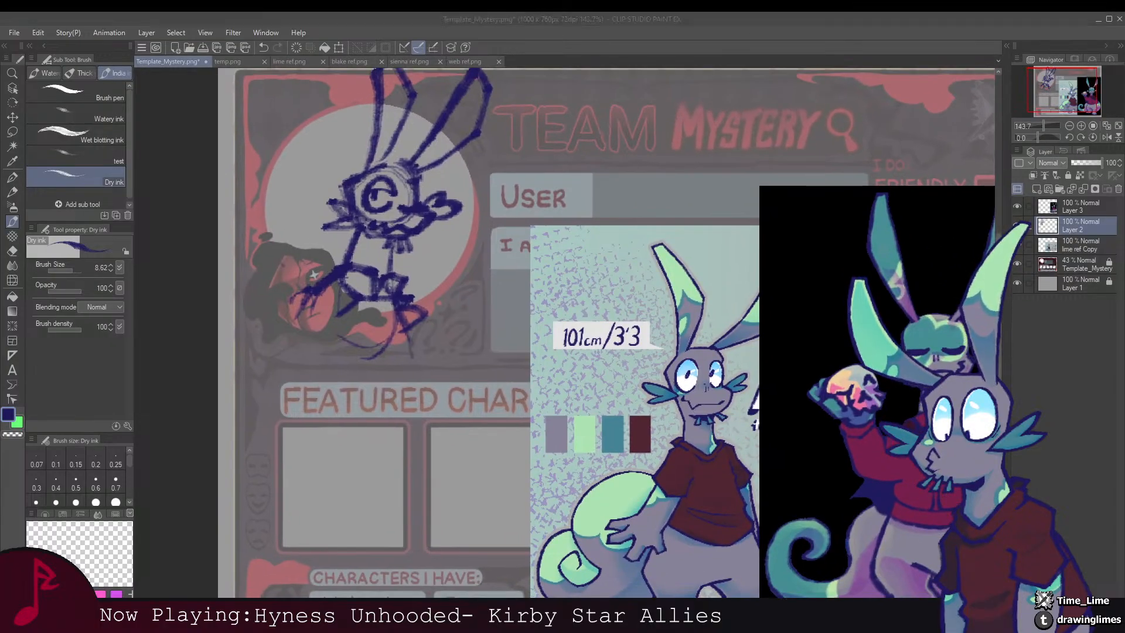
{"action": "left_click", "coordinate": [457, 212]}
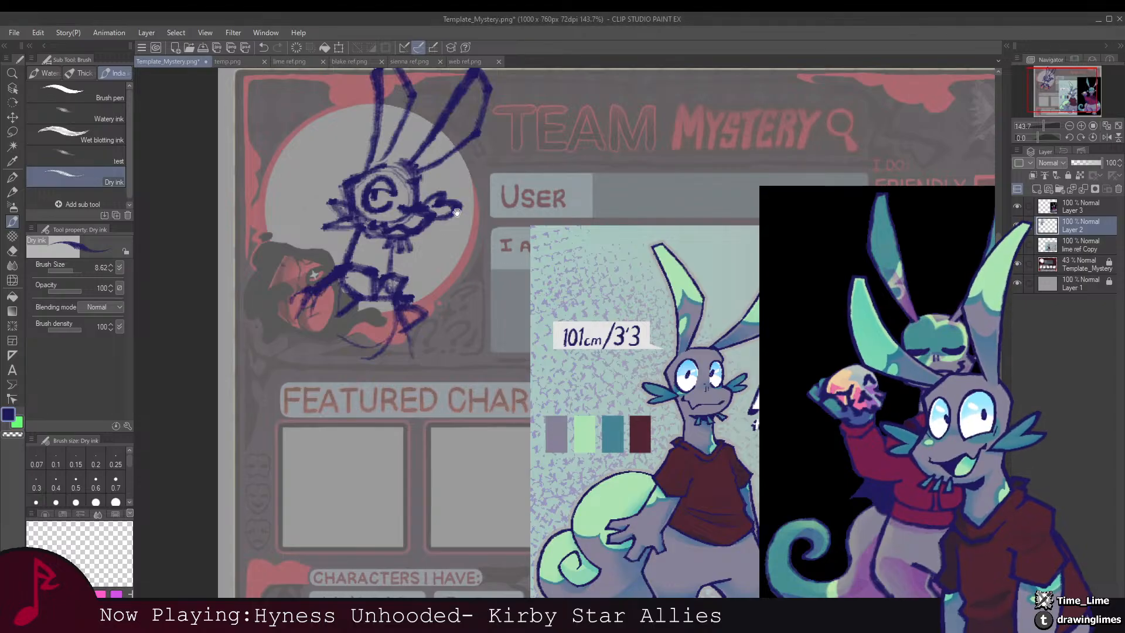
{"action": "mouse_move", "coordinate": [457, 212]}
{"action": "left_mouse_down"}
{"action": "mouse_move", "coordinate": [522, 237]}
{"action": "mouse_move", "coordinate": [430, 229]}
{"action": "left_mouse_up"}
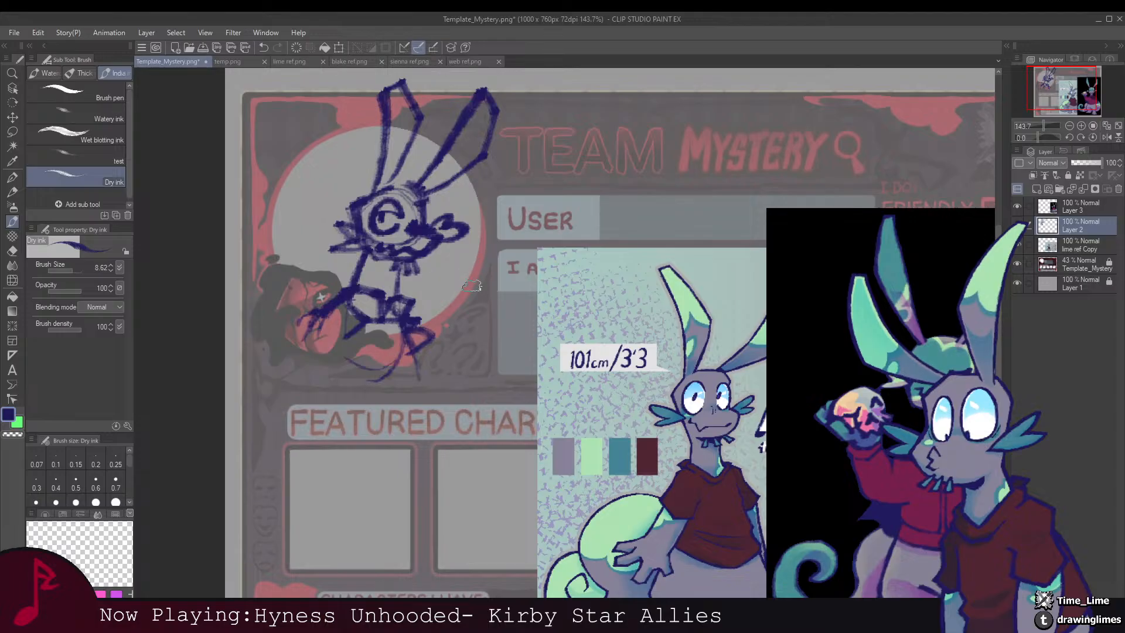
Step: Rework the torso and shirt sketch, clear the old guide lines, and sketch the rounded limb crossing the frame's lower edge
{"action": "mouse_move", "coordinate": [474, 303]}
{"action": "left_mouse_down"}
{"action": "mouse_move", "coordinate": [422, 326]}
{"action": "mouse_move", "coordinate": [418, 355]}
{"action": "mouse_move", "coordinate": [449, 358]}
{"action": "mouse_move", "coordinate": [456, 330]}
{"action": "mouse_move", "coordinate": [461, 352]}
{"action": "mouse_move", "coordinate": [443, 374]}
{"action": "mouse_move", "coordinate": [421, 361]}
{"action": "mouse_move", "coordinate": [416, 326]}
{"action": "mouse_move", "coordinate": [437, 290]}
{"action": "mouse_move", "coordinate": [461, 297]}
{"action": "mouse_move", "coordinate": [453, 330]}
{"action": "mouse_move", "coordinate": [461, 298]}
{"action": "mouse_move", "coordinate": [439, 289]}
{"action": "mouse_move", "coordinate": [414, 324]}
{"action": "left_mouse_up"}
{"action": "mouse_move", "coordinate": [425, 273]}
{"action": "left_mouse_down"}
{"action": "mouse_move", "coordinate": [507, 275]}
{"action": "mouse_move", "coordinate": [446, 283]}
{"action": "mouse_move", "coordinate": [493, 273]}
{"action": "mouse_move", "coordinate": [410, 243]}
{"action": "mouse_move", "coordinate": [439, 257]}
{"action": "mouse_move", "coordinate": [436, 282]}
{"action": "mouse_move", "coordinate": [411, 305]}
{"action": "mouse_move", "coordinate": [417, 320]}
{"action": "mouse_move", "coordinate": [381, 296]}
{"action": "mouse_move", "coordinate": [413, 261]}
{"action": "mouse_move", "coordinate": [408, 251]}
{"action": "mouse_move", "coordinate": [395, 319]}
{"action": "mouse_move", "coordinate": [413, 303]}
{"action": "mouse_move", "coordinate": [397, 329]}
{"action": "mouse_move", "coordinate": [428, 352]}
{"action": "mouse_move", "coordinate": [481, 340]}
{"action": "mouse_move", "coordinate": [451, 363]}
{"action": "mouse_move", "coordinate": [373, 341]}
{"action": "left_mouse_up"}
{"action": "key", "text": "e"}
{"action": "key", "text": "b"}
{"action": "mouse_move", "coordinate": [463, 328]}
{"action": "left_mouse_down"}
{"action": "mouse_move", "coordinate": [421, 284]}
{"action": "mouse_move", "coordinate": [425, 324]}
{"action": "mouse_move", "coordinate": [445, 337]}
{"action": "mouse_move", "coordinate": [461, 317]}
{"action": "left_mouse_up"}
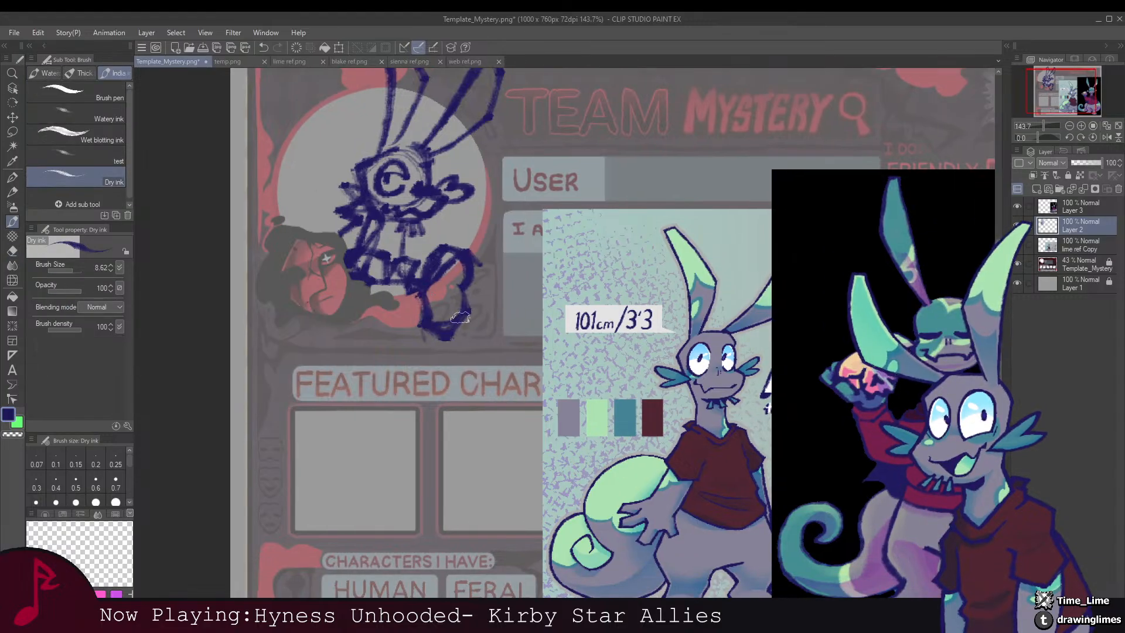
Step: Reduce the Dry ink size to 6.12 and refine the face, neck and limb details of the sketch
{"action": "key", "text": "alt+Tab"}
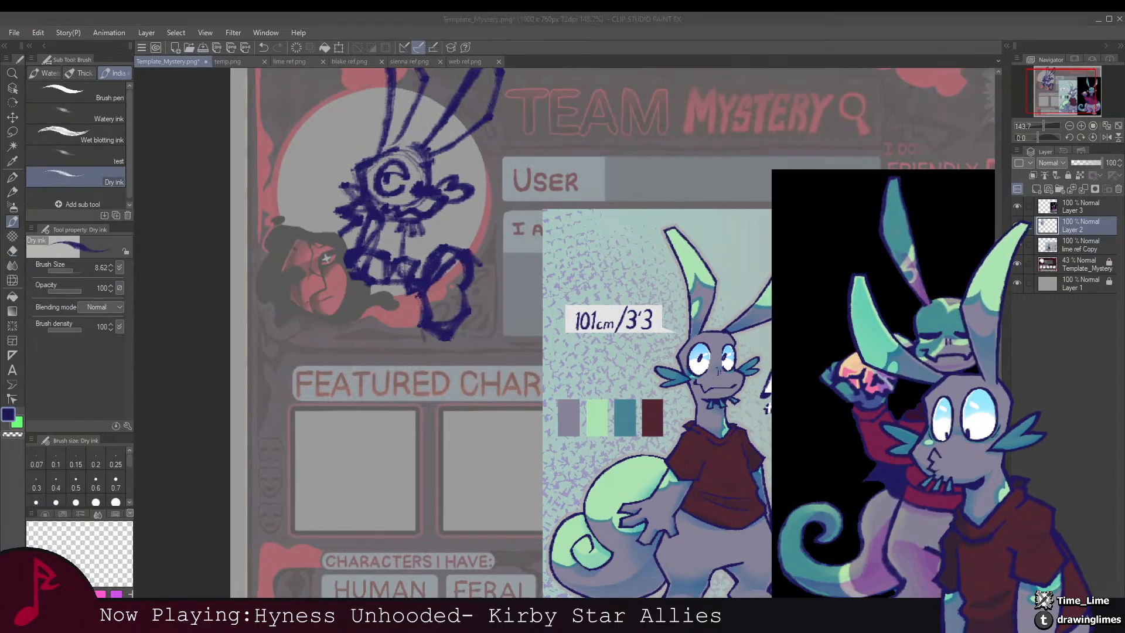
{"action": "key", "text": "alt+Tab"}
{"action": "mouse_move", "coordinate": [444, 177]}
{"action": "left_mouse_down"}
{"action": "mouse_move", "coordinate": [481, 267]}
{"action": "mouse_move", "coordinate": [429, 273]}
{"action": "mouse_move", "coordinate": [470, 266]}
{"action": "left_mouse_up"}
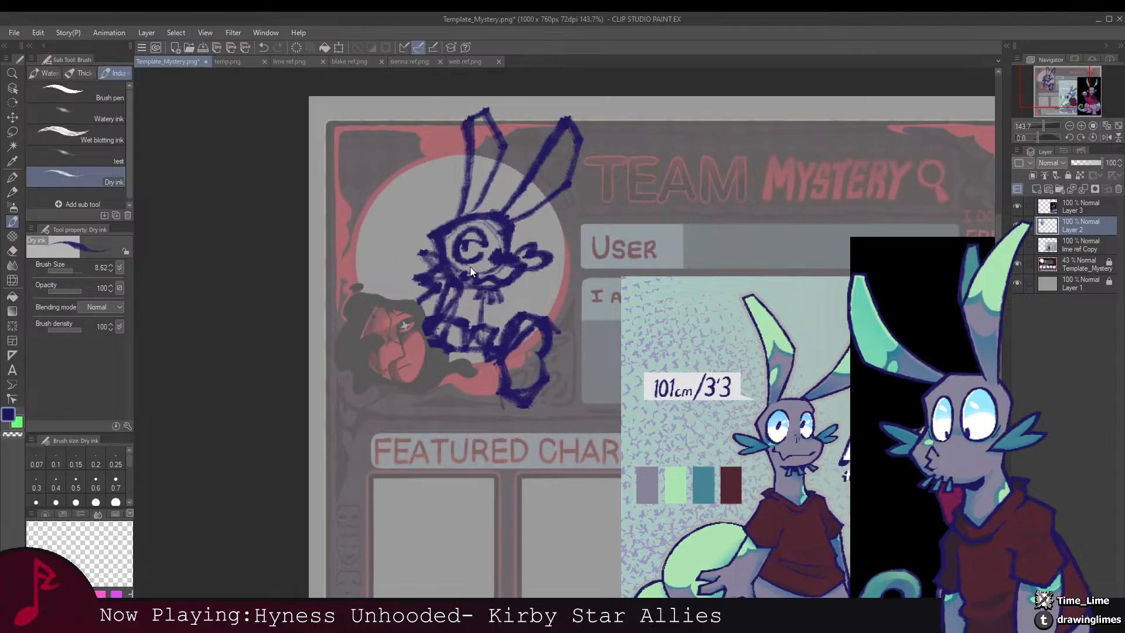
{"action": "key", "text": "bracketleft"}
{"action": "left_click_drag", "start_coordinate": [519, 249], "coordinate": [493, 254]}
{"action": "left_click_drag", "start_coordinate": [495, 256], "coordinate": [538, 256]}
{"action": "left_click_drag", "start_coordinate": [442, 302], "coordinate": [468, 260]}
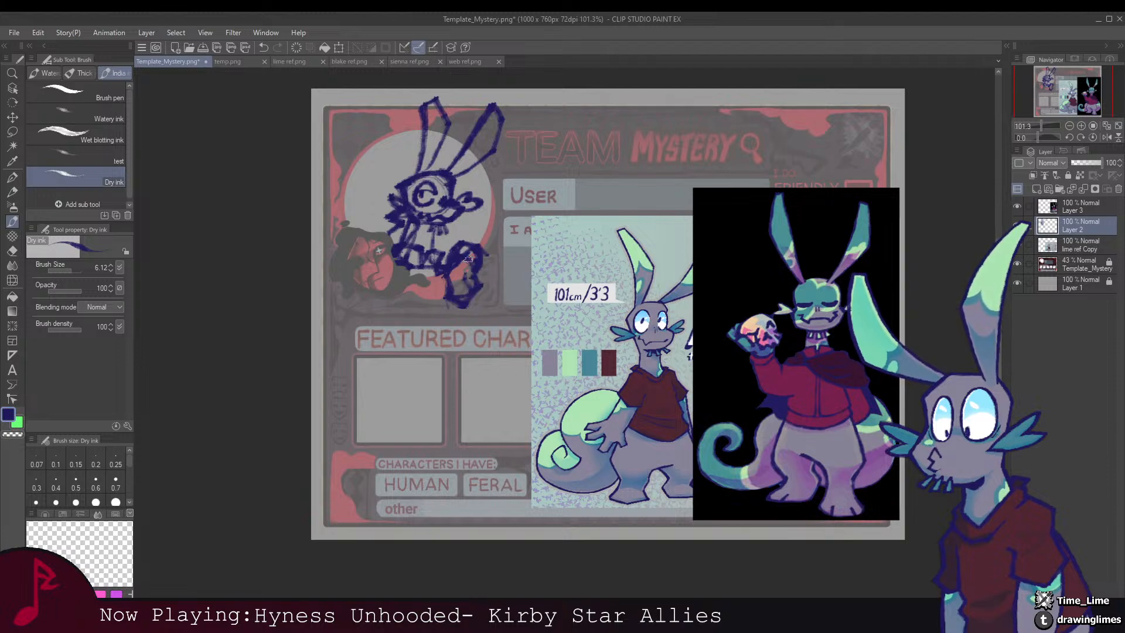
{"action": "left_click_drag", "start_coordinate": [443, 232], "coordinate": [468, 270]}
{"action": "scroll", "coordinate": [468, 266], "scroll_direction": "up", "scroll_amount": 3}
Step: Lower Layer 2's opacity to 45% and add a new layer above it
{"action": "key", "text": "e"}
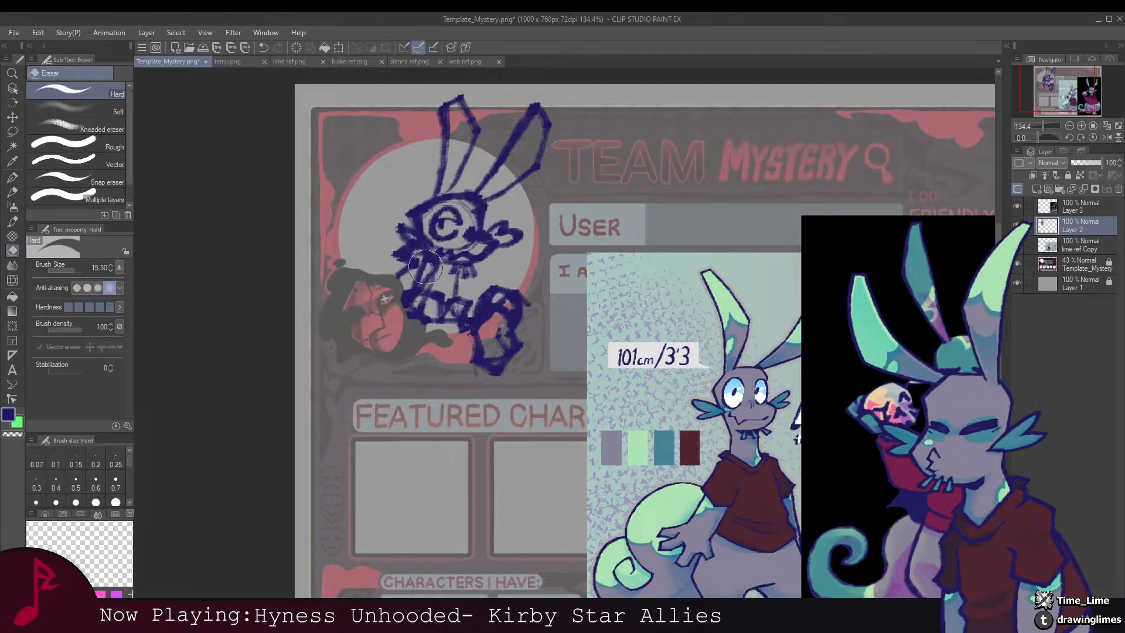
{"action": "left_click", "coordinate": [1085, 163]}
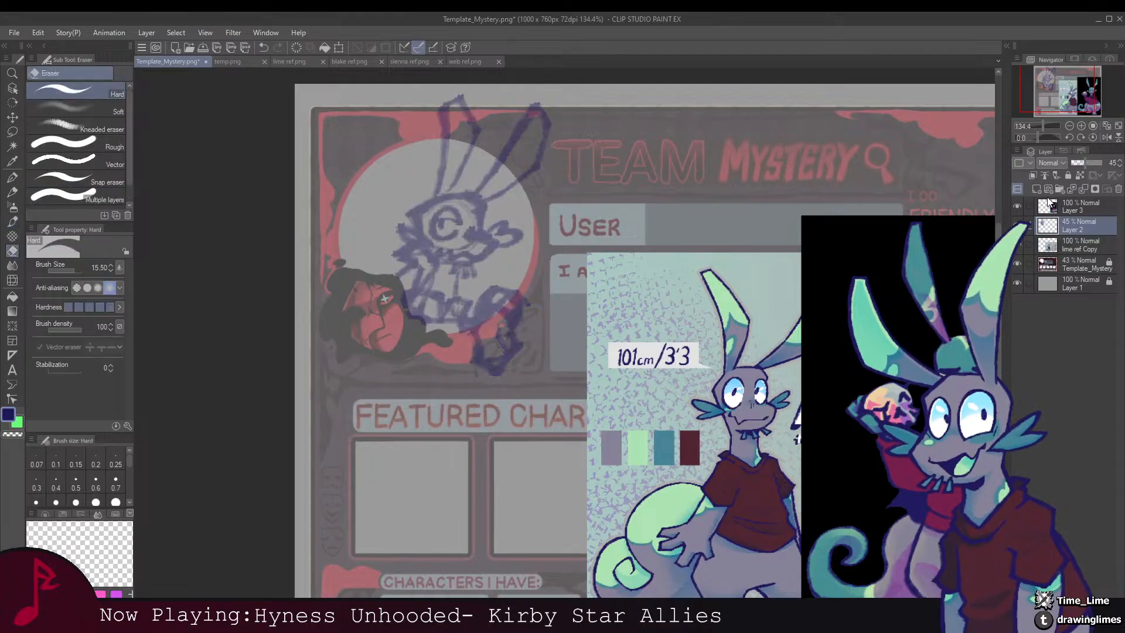
{"action": "left_click", "coordinate": [1036, 188]}
Step: Line the lower jaw curve and the round eye with its lid and pupil on the new layer, using Dry ink
{"action": "mouse_move", "coordinate": [460, 213]}
{"action": "left_mouse_down"}
{"action": "mouse_move", "coordinate": [475, 248]}
{"action": "mouse_move", "coordinate": [472, 222]}
{"action": "mouse_move", "coordinate": [486, 235]}
{"action": "mouse_move", "coordinate": [498, 221]}
{"action": "mouse_move", "coordinate": [507, 267]}
{"action": "left_mouse_up"}
{"action": "scroll", "coordinate": [476, 249], "scroll_direction": "up", "scroll_amount": 3}
{"action": "key", "text": "b"}
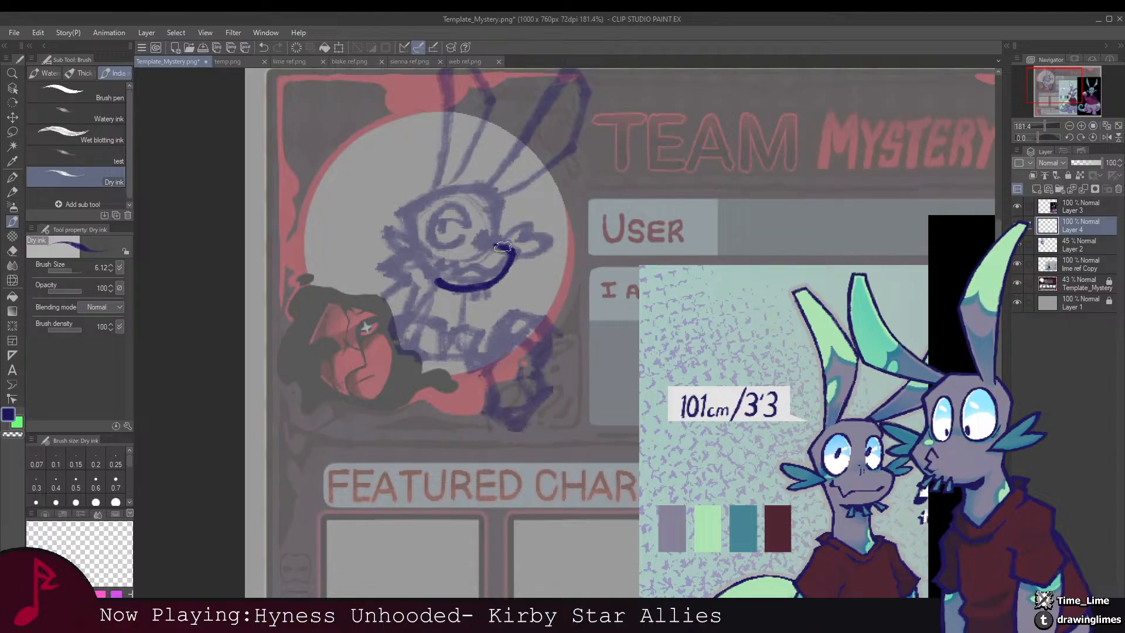
{"action": "mouse_move", "coordinate": [498, 232]}
{"action": "left_mouse_down"}
{"action": "mouse_move", "coordinate": [497, 262]}
{"action": "mouse_move", "coordinate": [490, 240]}
{"action": "mouse_move", "coordinate": [460, 252]}
{"action": "mouse_move", "coordinate": [492, 259]}
{"action": "left_mouse_up"}
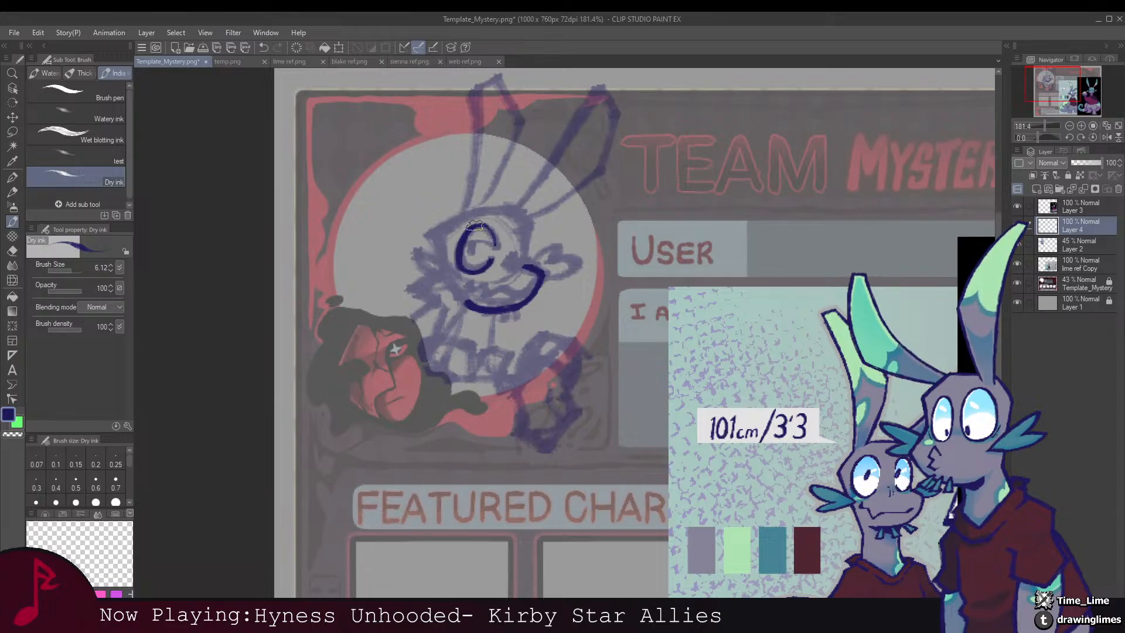
{"action": "left_click_drag", "start_coordinate": [499, 243], "coordinate": [465, 242]}
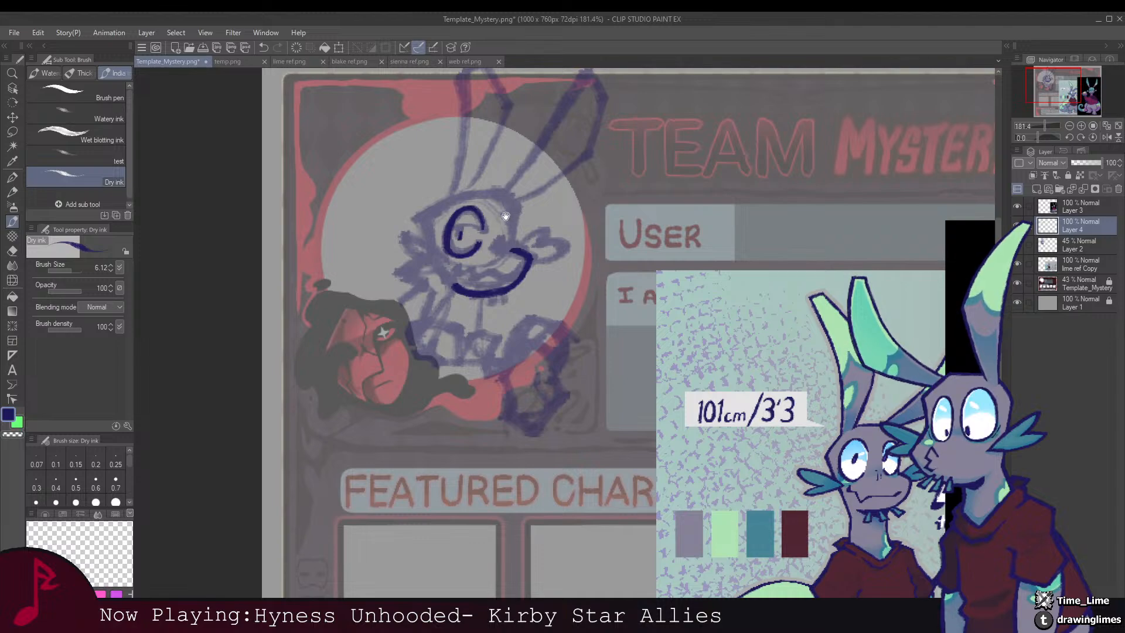
{"action": "mouse_move", "coordinate": [505, 216]}
{"action": "left_mouse_down"}
{"action": "mouse_move", "coordinate": [513, 210]}
{"action": "mouse_move", "coordinate": [431, 210]}
{"action": "left_mouse_up"}
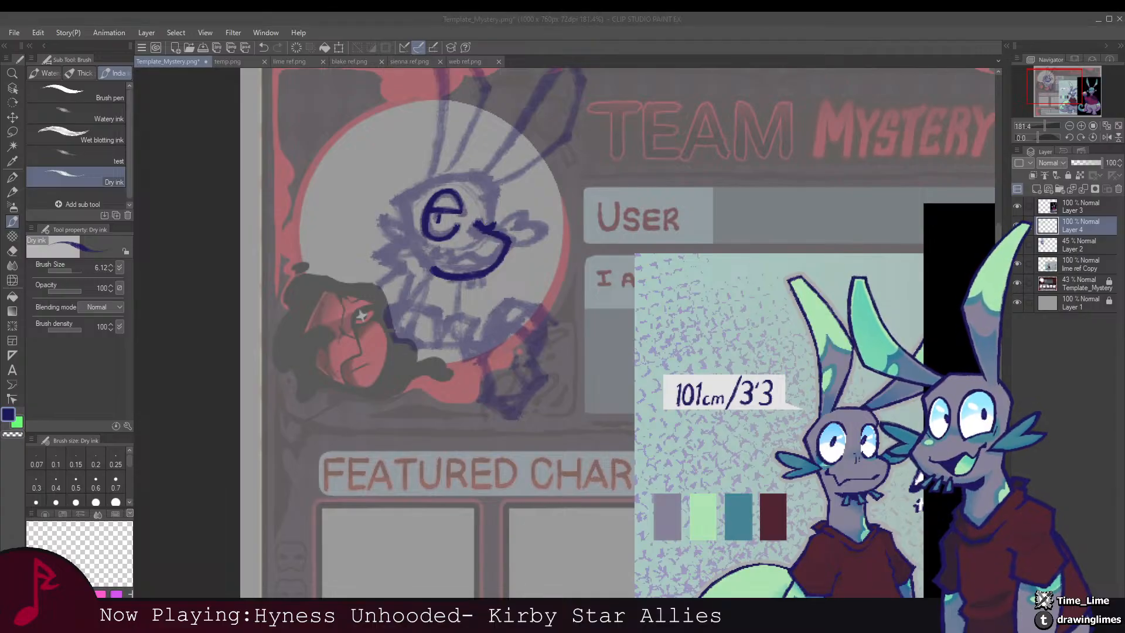
{"action": "left_click", "coordinate": [291, 558]}
Step: Line the nose bridge, forehead and crown, continuing up and around the ear nearest the back of the head
{"action": "mouse_move", "coordinate": [520, 239]}
{"action": "left_mouse_down"}
{"action": "mouse_move", "coordinate": [515, 256]}
{"action": "mouse_move", "coordinate": [546, 291]}
{"action": "mouse_move", "coordinate": [524, 244]}
{"action": "left_mouse_up"}
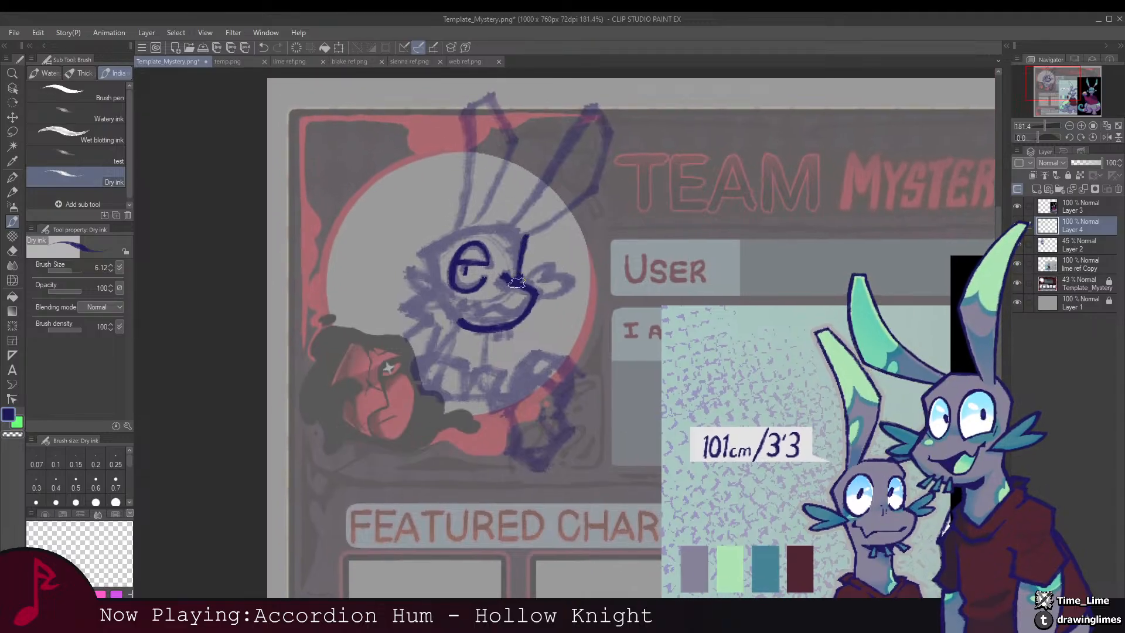
{"action": "mouse_move", "coordinate": [526, 240]}
{"action": "left_mouse_down"}
{"action": "mouse_move", "coordinate": [507, 221]}
{"action": "mouse_move", "coordinate": [474, 218]}
{"action": "mouse_move", "coordinate": [481, 284]}
{"action": "mouse_move", "coordinate": [518, 220]}
{"action": "left_mouse_up"}
{"action": "left_click_drag", "start_coordinate": [488, 275], "coordinate": [506, 301]}
{"action": "left_click_drag", "start_coordinate": [535, 252], "coordinate": [501, 182]}
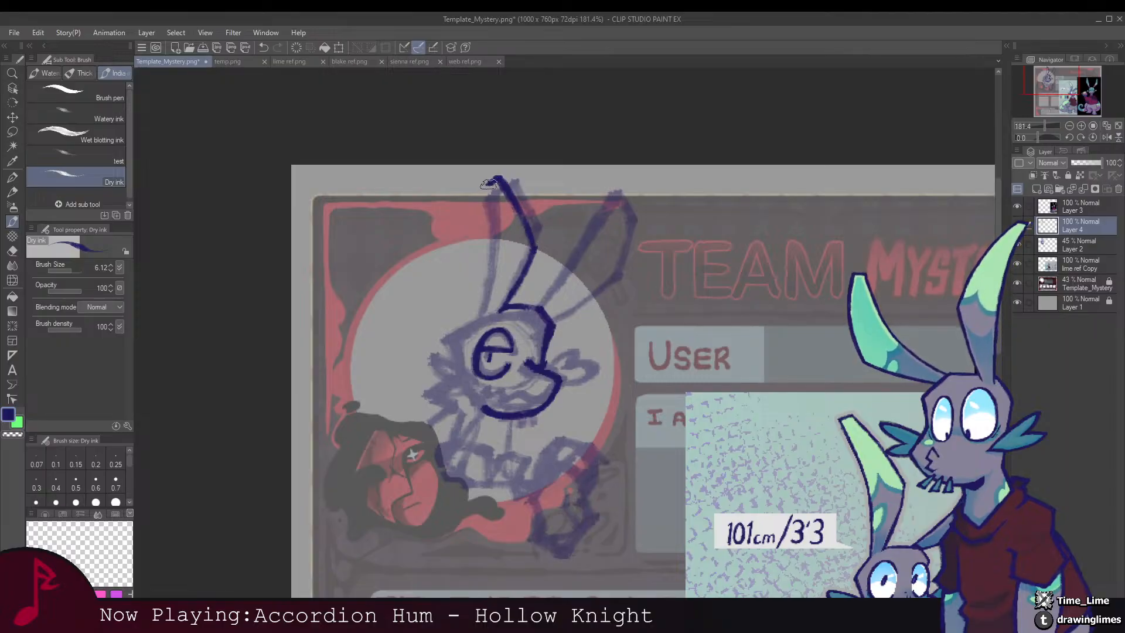
{"action": "left_click_drag", "start_coordinate": [488, 183], "coordinate": [487, 165]}
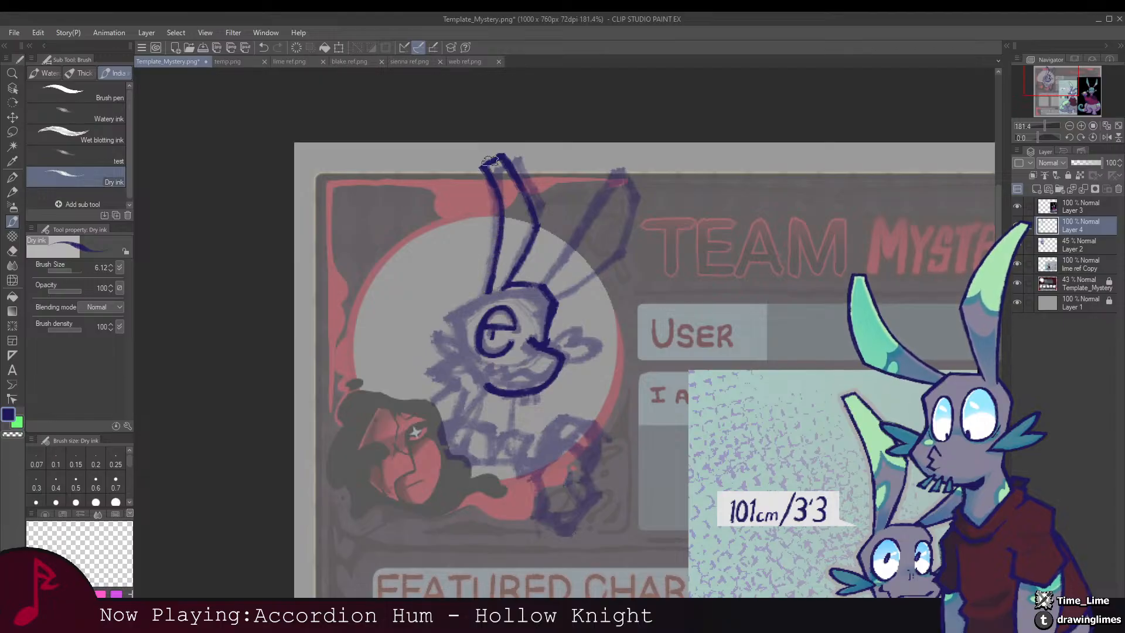
Step: Line the back of the head from the ear base down to the cheek and tidy it with the Hard eraser
{"action": "scroll", "coordinate": [492, 158], "scroll_direction": "down", "scroll_amount": 5}
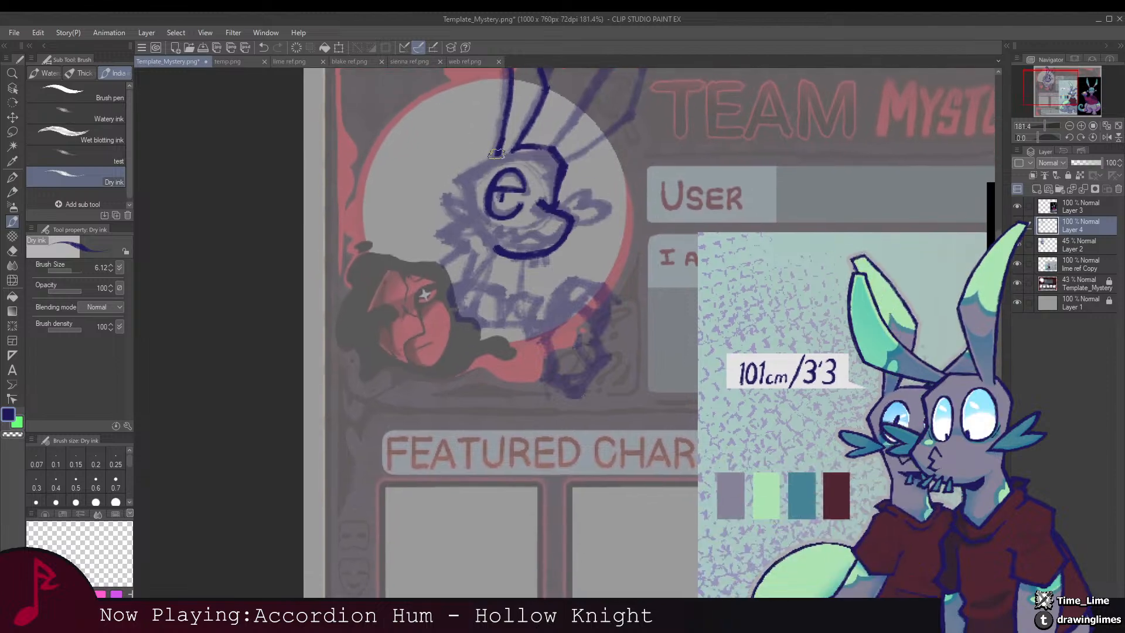
{"action": "mouse_move", "coordinate": [494, 154]}
{"action": "left_mouse_down"}
{"action": "mouse_move", "coordinate": [472, 163]}
{"action": "mouse_move", "coordinate": [479, 229]}
{"action": "mouse_move", "coordinate": [469, 174]}
{"action": "left_mouse_up"}
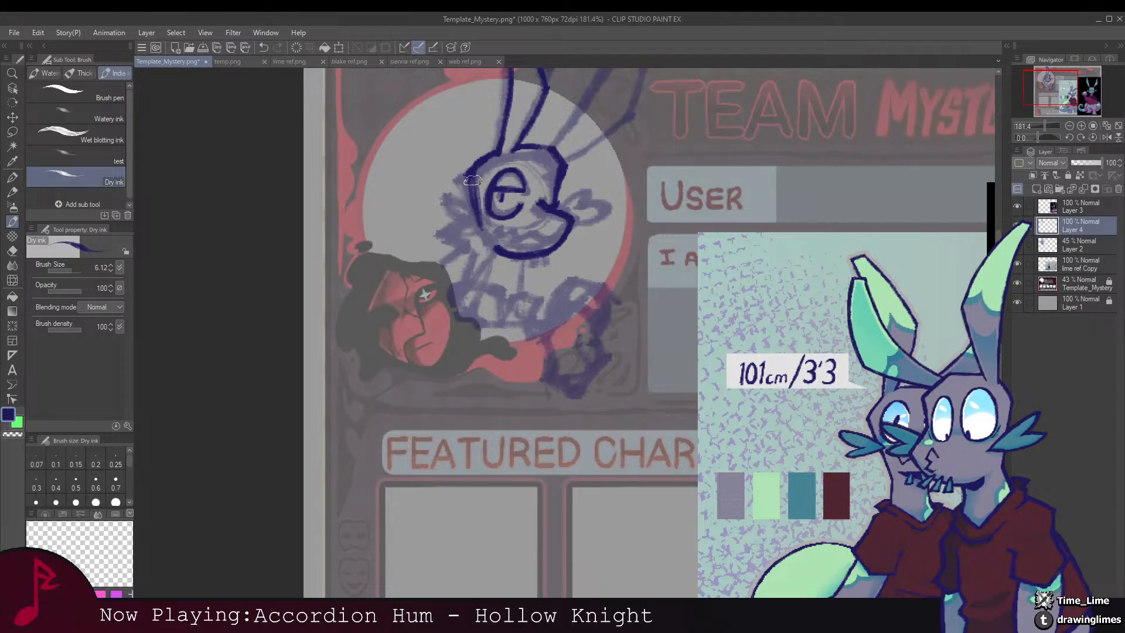
{"action": "key", "text": "e"}
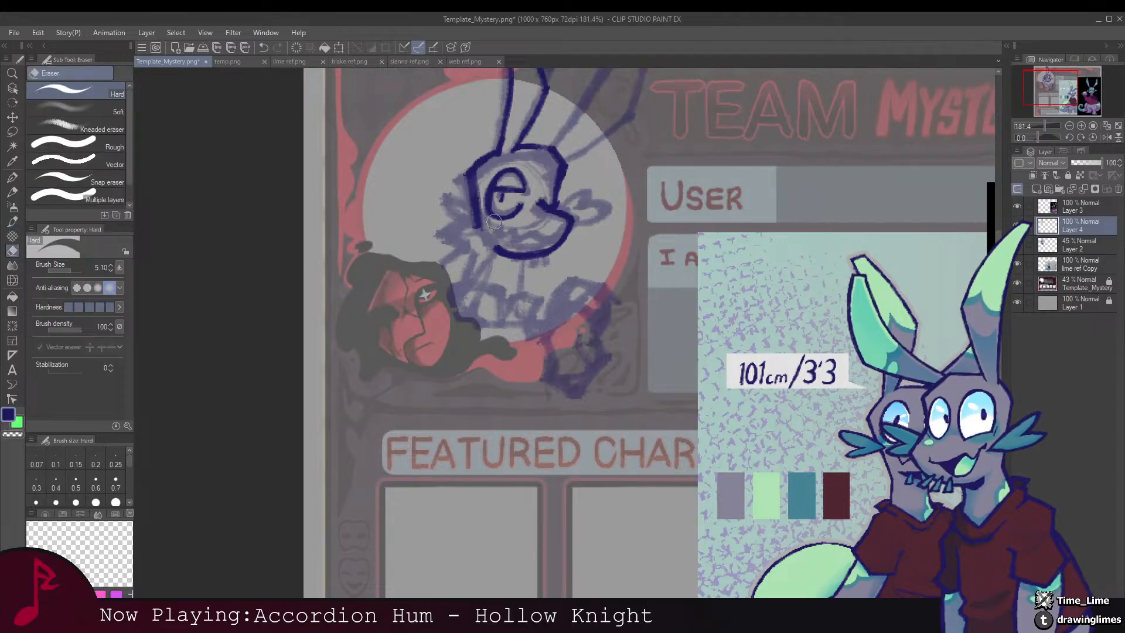
{"action": "mouse_move", "coordinate": [483, 209]}
{"action": "left_mouse_down"}
{"action": "mouse_move", "coordinate": [478, 175]}
{"action": "mouse_move", "coordinate": [479, 204]}
{"action": "left_mouse_up"}
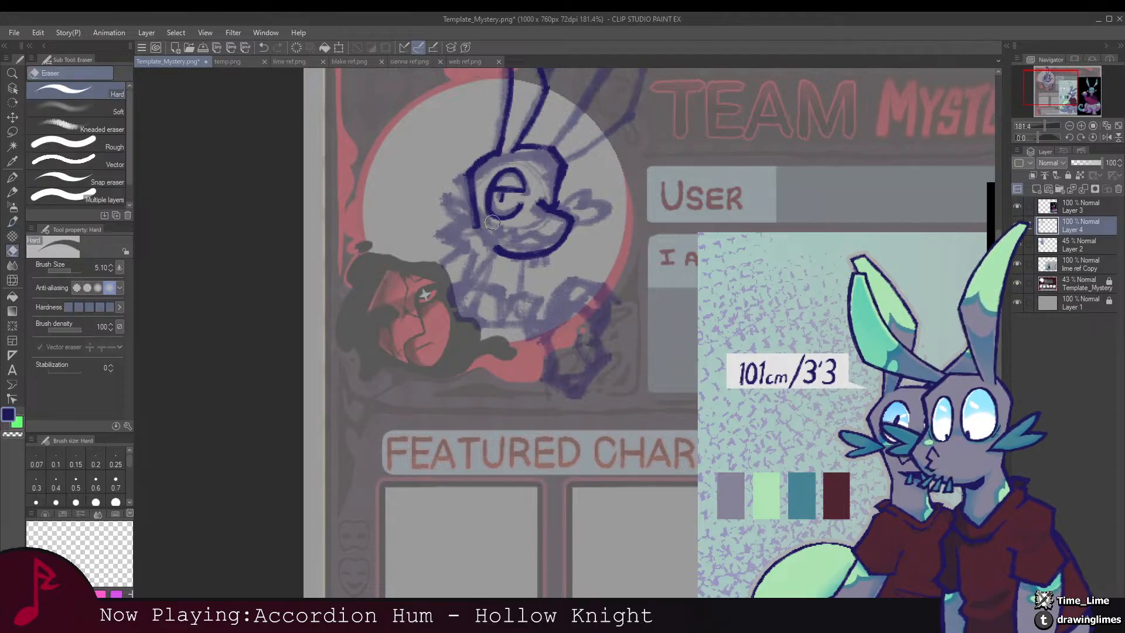
{"action": "key", "text": "b"}
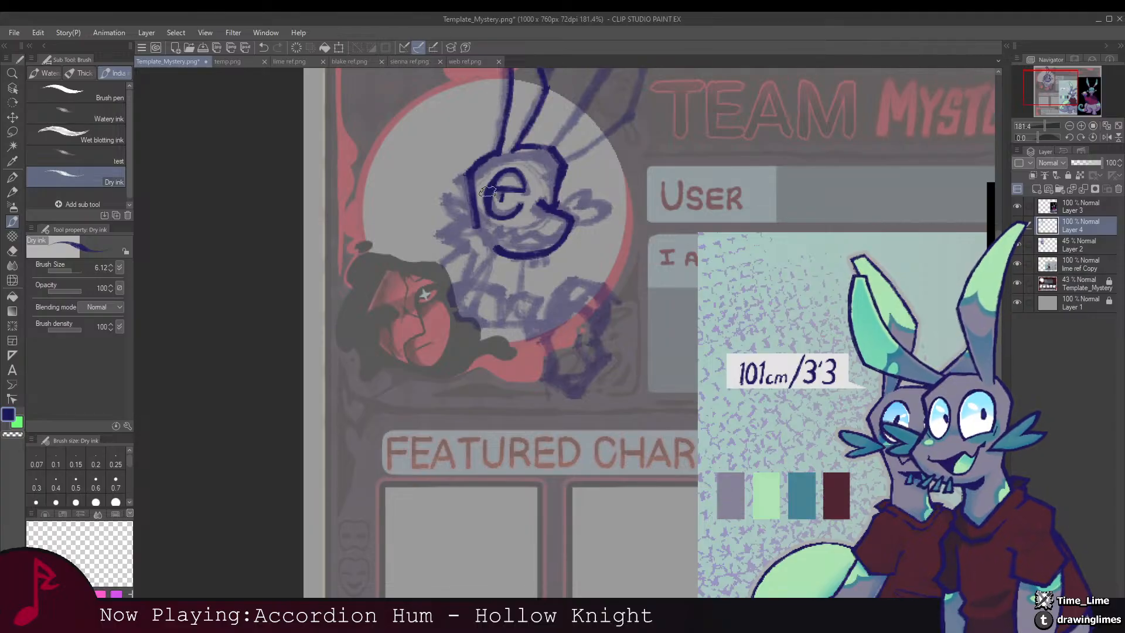
Step: Line the jagged mouth inside the snout and clean up its lines, reducing the Hard eraser size to 1.90
{"action": "left_click_drag", "start_coordinate": [519, 216], "coordinate": [484, 182]}
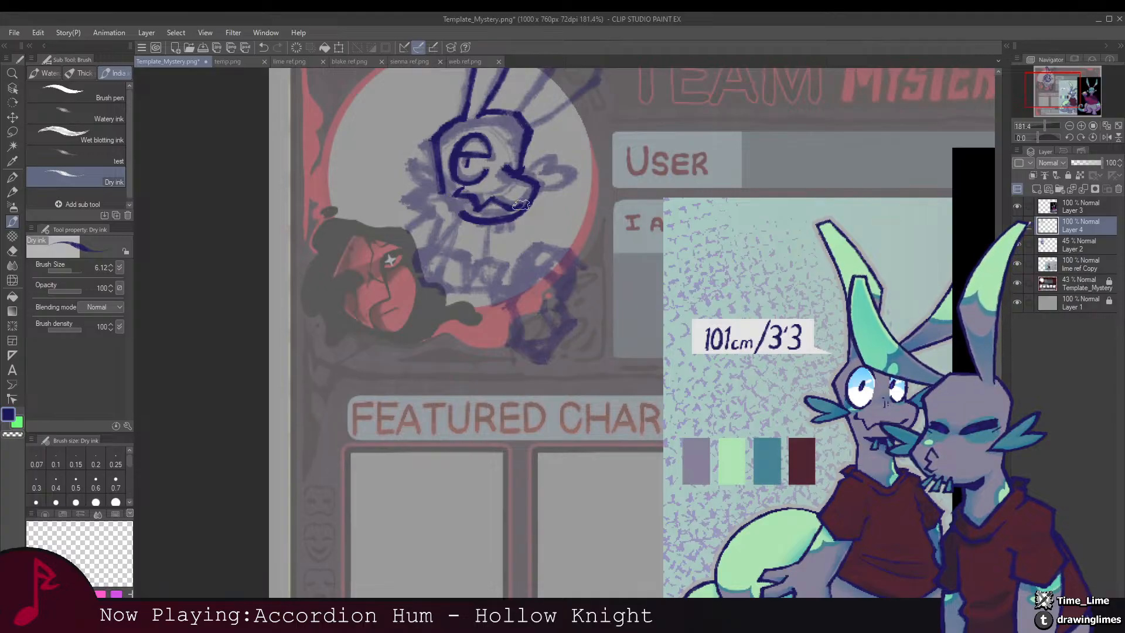
{"action": "key", "text": "e"}
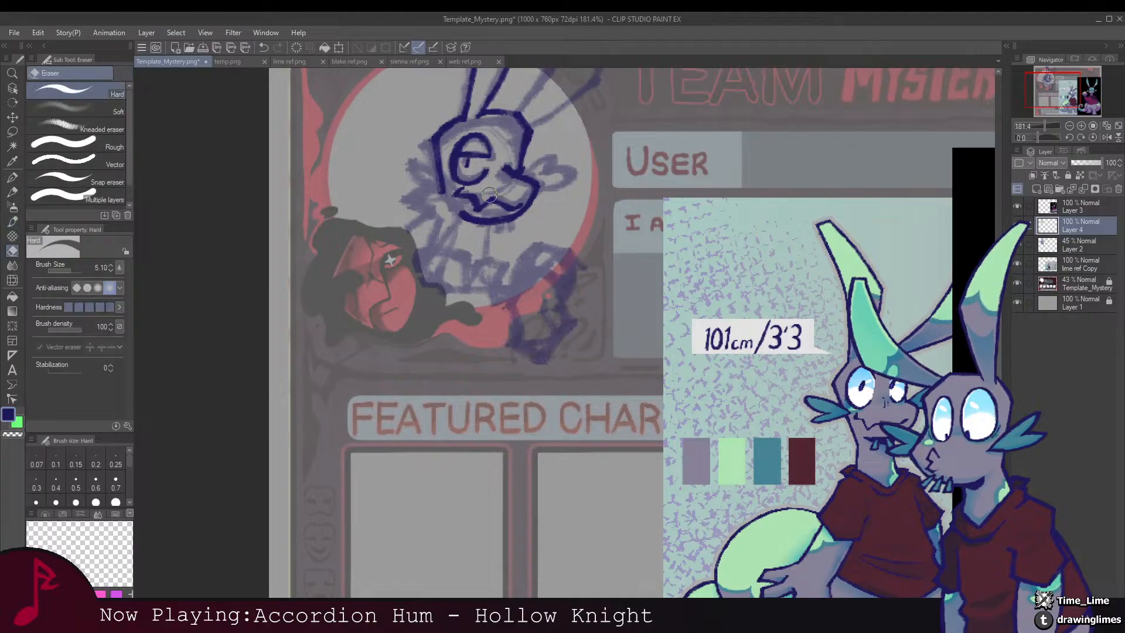
{"action": "left_click_drag", "start_coordinate": [482, 201], "coordinate": [498, 202]}
{"action": "key", "text": "bracketleft"}
{"action": "key", "text": "bracketleft"}
{"action": "key", "text": "bracketleft"}
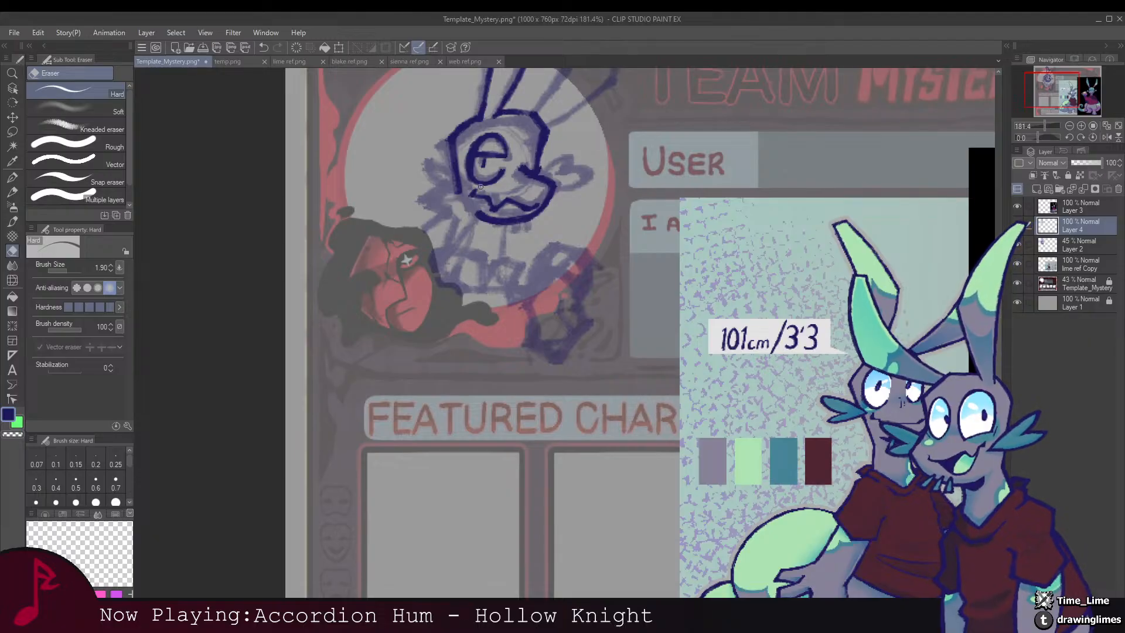
{"action": "key", "text": "b"}
{"action": "left_click_drag", "start_coordinate": [475, 191], "coordinate": [474, 238]}
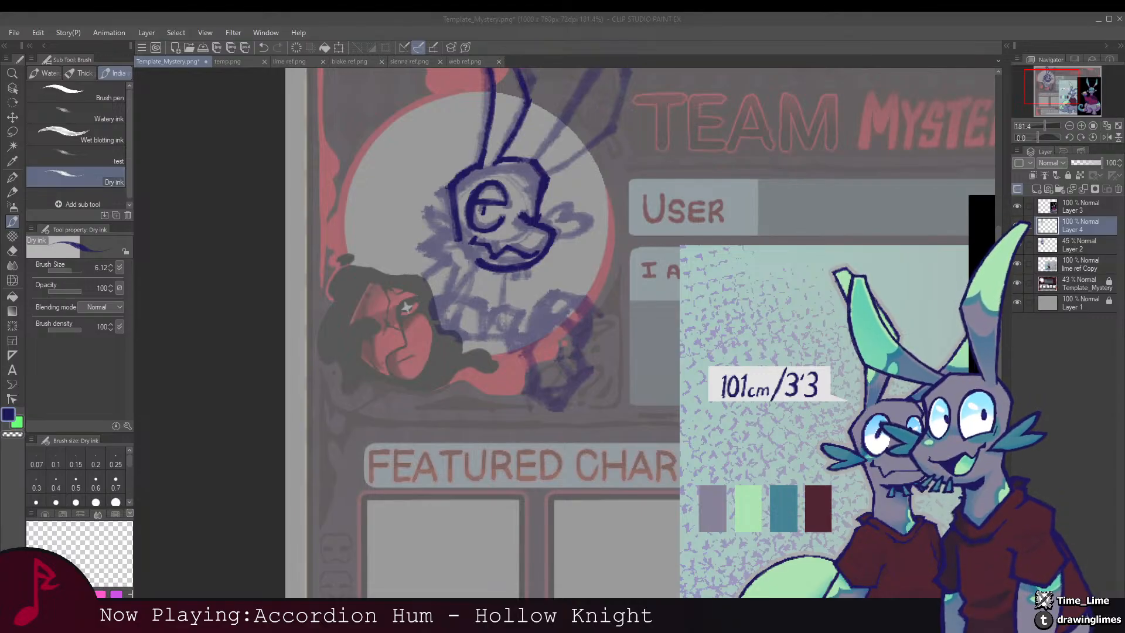
Step: Line the feathery cheek fins on both sides of the head with Dry ink
{"action": "left_click", "coordinate": [457, 232]}
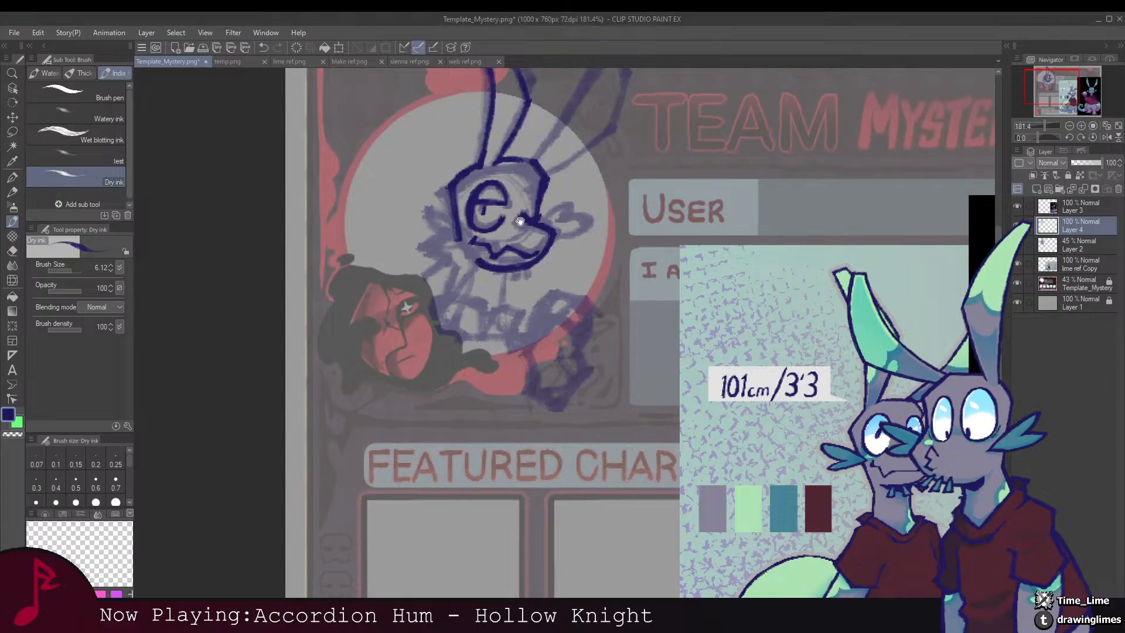
{"action": "mouse_move", "coordinate": [519, 221]}
{"action": "left_mouse_down"}
{"action": "mouse_move", "coordinate": [485, 216]}
{"action": "mouse_move", "coordinate": [461, 237]}
{"action": "mouse_move", "coordinate": [427, 221]}
{"action": "mouse_move", "coordinate": [470, 249]}
{"action": "mouse_move", "coordinate": [411, 245]}
{"action": "left_mouse_up"}
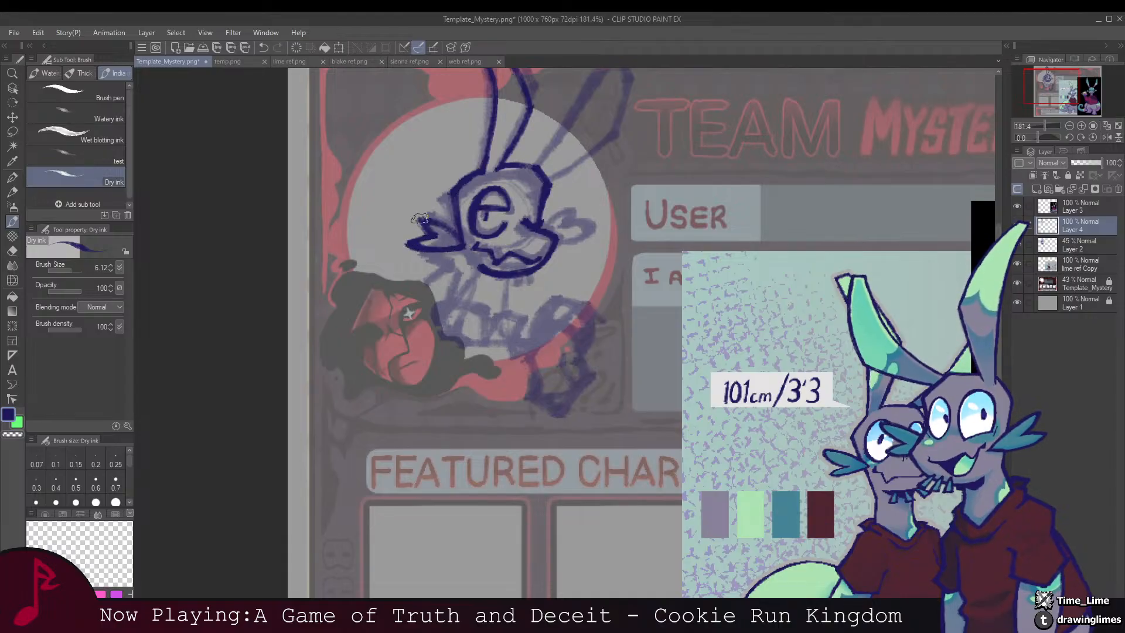
{"action": "key", "text": "e"}
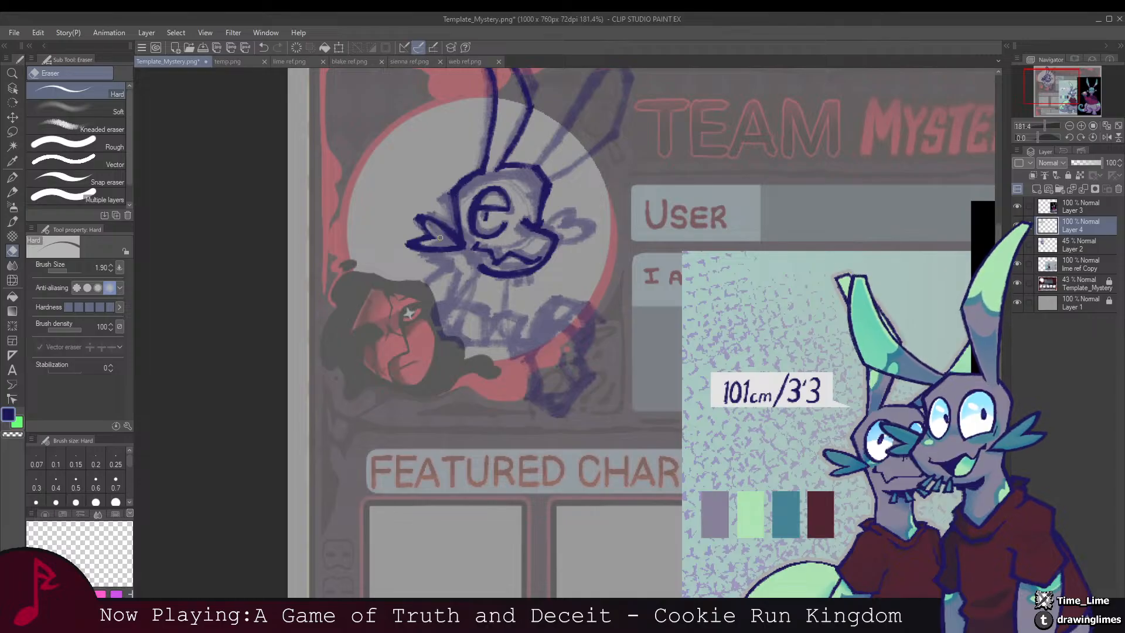
{"action": "key", "text": "b"}
{"action": "mouse_move", "coordinate": [438, 241]}
{"action": "left_mouse_down"}
{"action": "mouse_move", "coordinate": [407, 215]}
{"action": "mouse_move", "coordinate": [460, 240]}
{"action": "mouse_move", "coordinate": [364, 215]}
{"action": "left_mouse_up"}
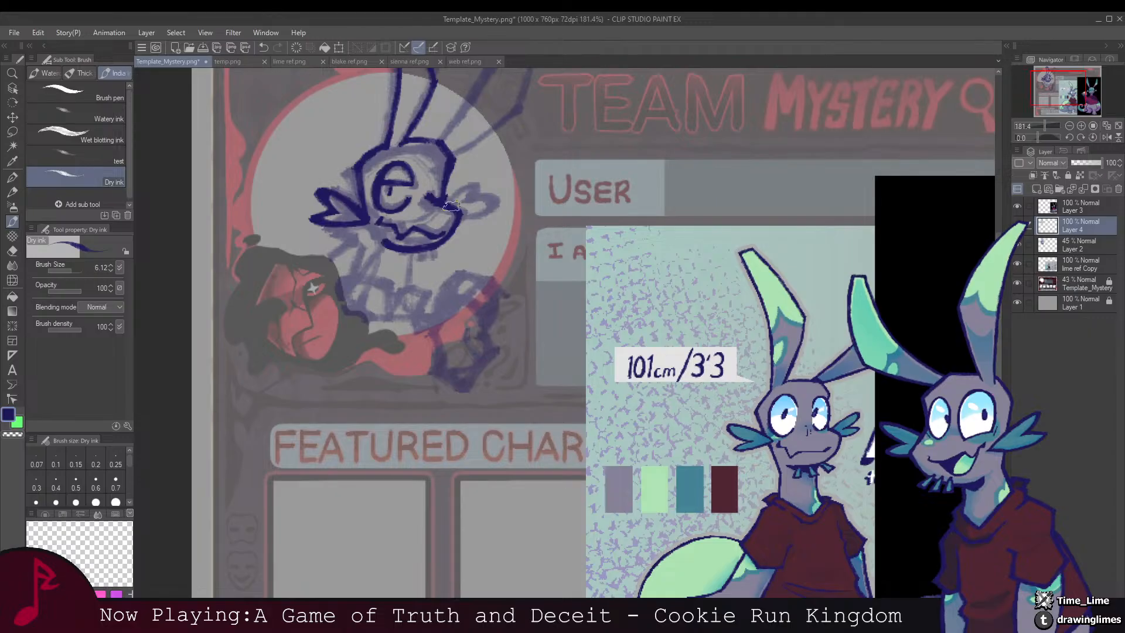
{"action": "left_click_drag", "start_coordinate": [471, 198], "coordinate": [484, 211]}
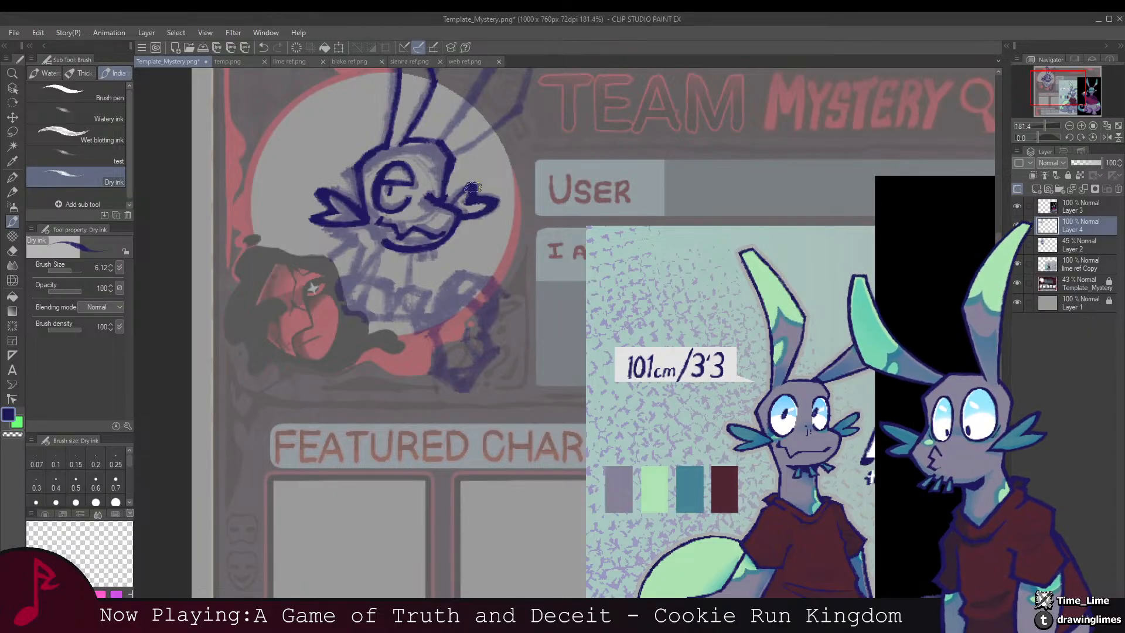
{"action": "left_click_drag", "start_coordinate": [465, 167], "coordinate": [470, 219]}
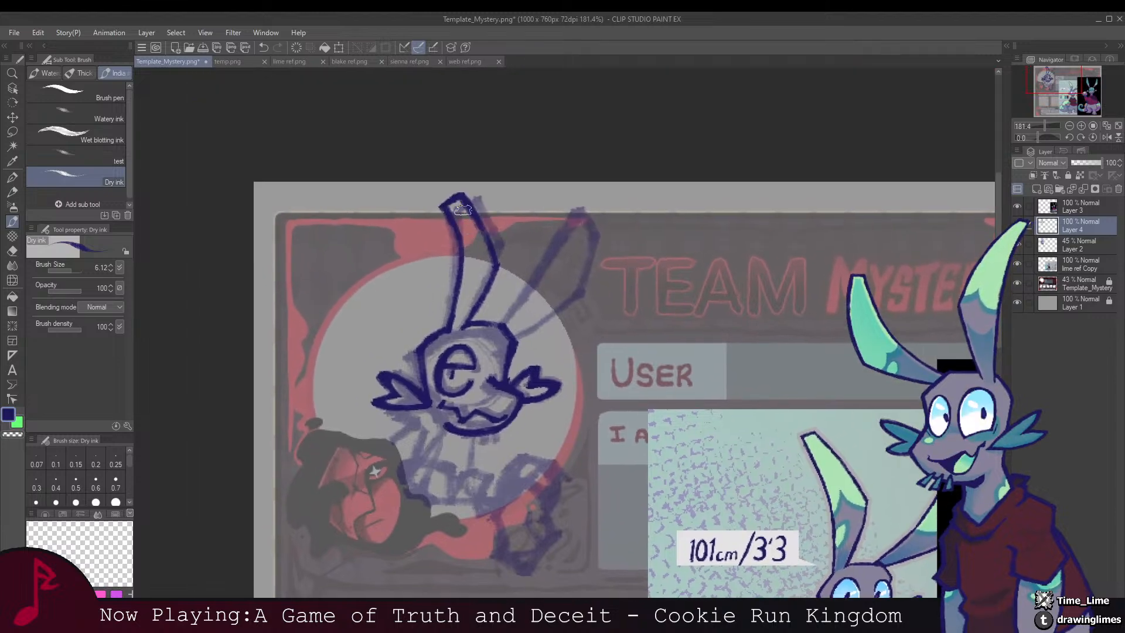
Step: Erase the tip of the lined ear, redraw it taller, and rework the ear's back edge to match
{"action": "key", "text": "e"}
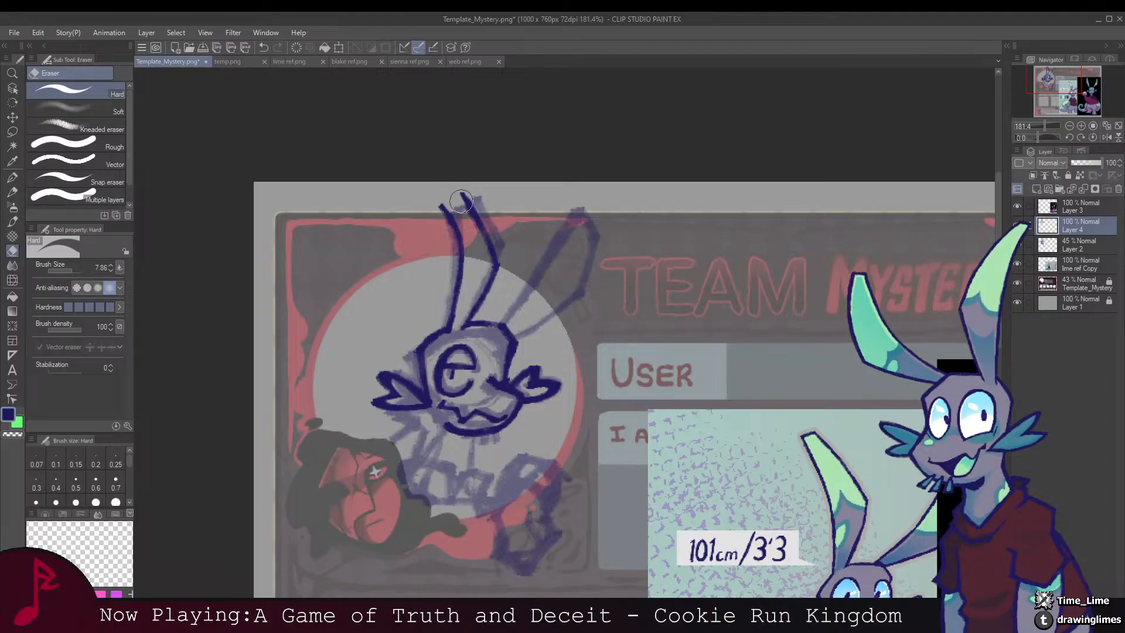
{"action": "key", "text": "p"}
{"action": "left_click_drag", "start_coordinate": [456, 188], "coordinate": [436, 194]}
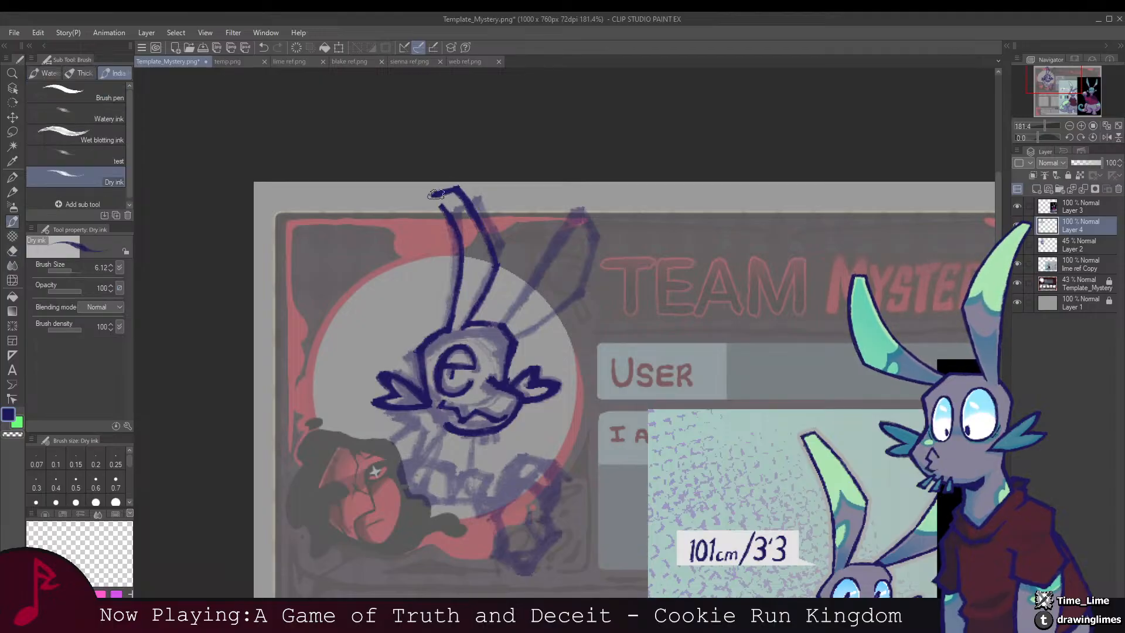
{"action": "left_click_drag", "start_coordinate": [458, 234], "coordinate": [456, 212]}
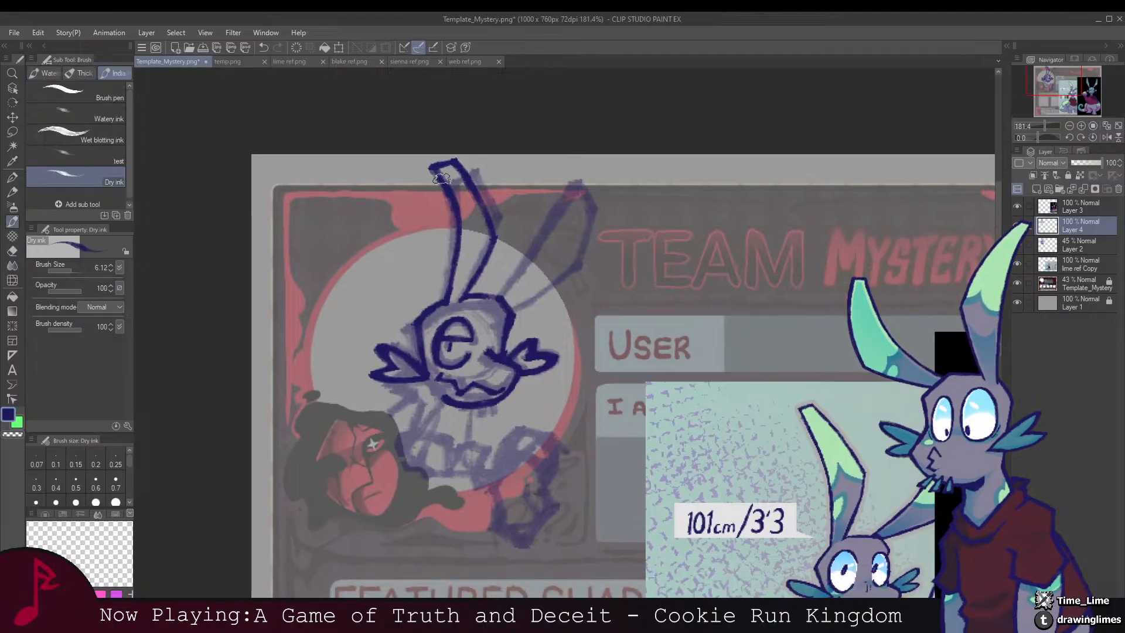
{"action": "mouse_move", "coordinate": [450, 278]}
{"action": "left_mouse_down"}
{"action": "mouse_move", "coordinate": [455, 182]}
{"action": "mouse_move", "coordinate": [462, 275]}
{"action": "left_mouse_up"}
{"action": "key", "text": "e"}
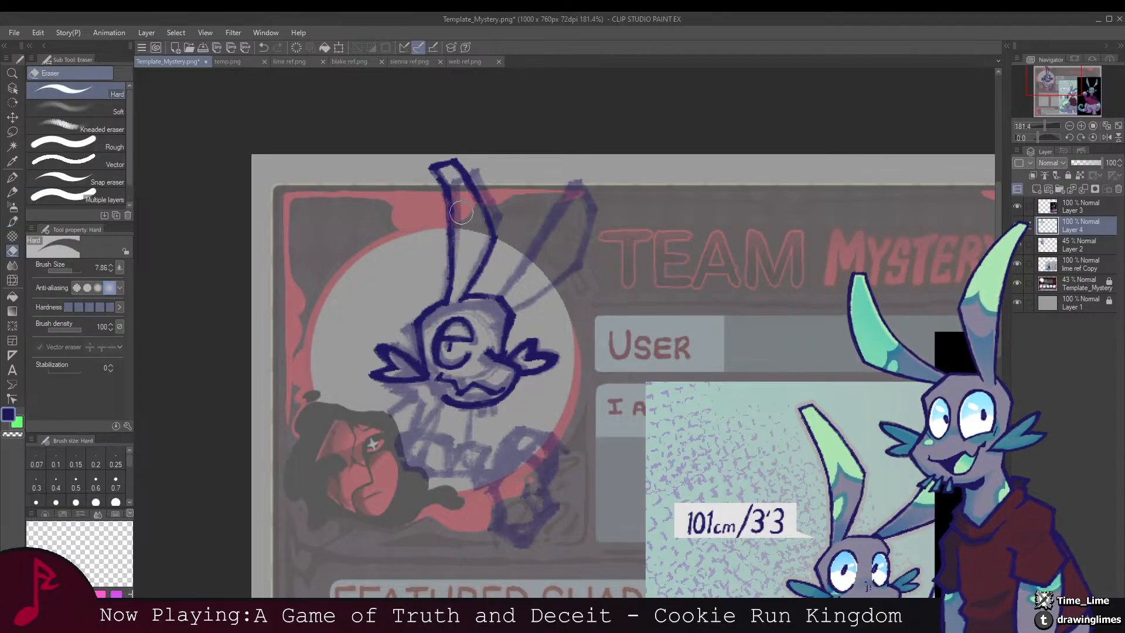
{"action": "key", "text": "b"}
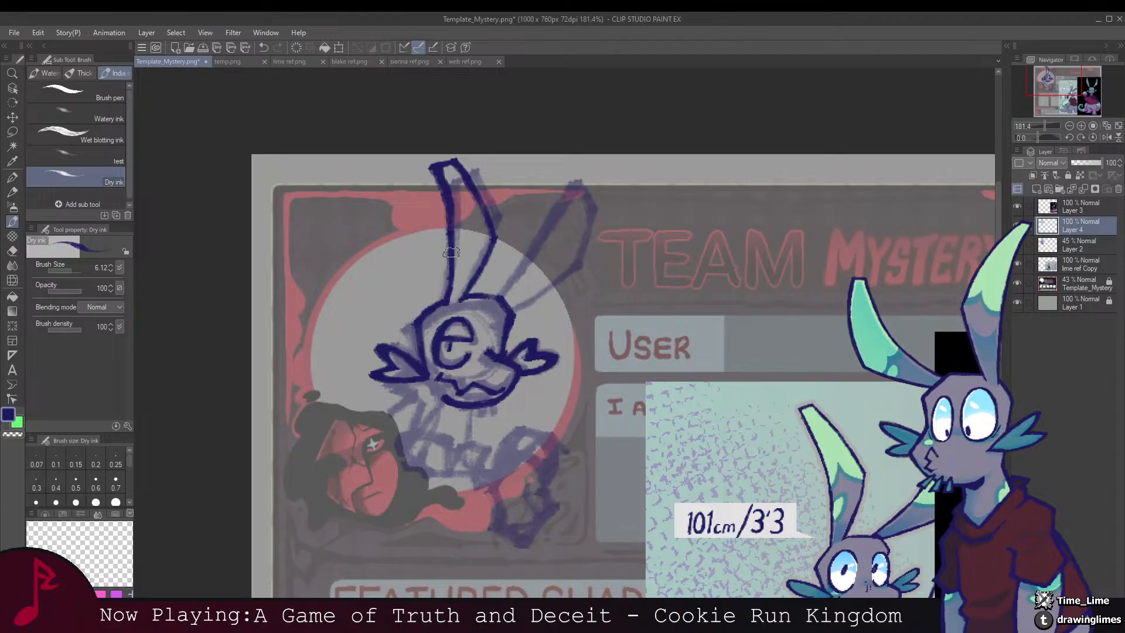
Step: Line the second ear, which leans toward the TEAM MYSTERY title, and tidy its lower edge with the Hard eraser
{"action": "left_click_drag", "start_coordinate": [437, 330], "coordinate": [398, 300]}
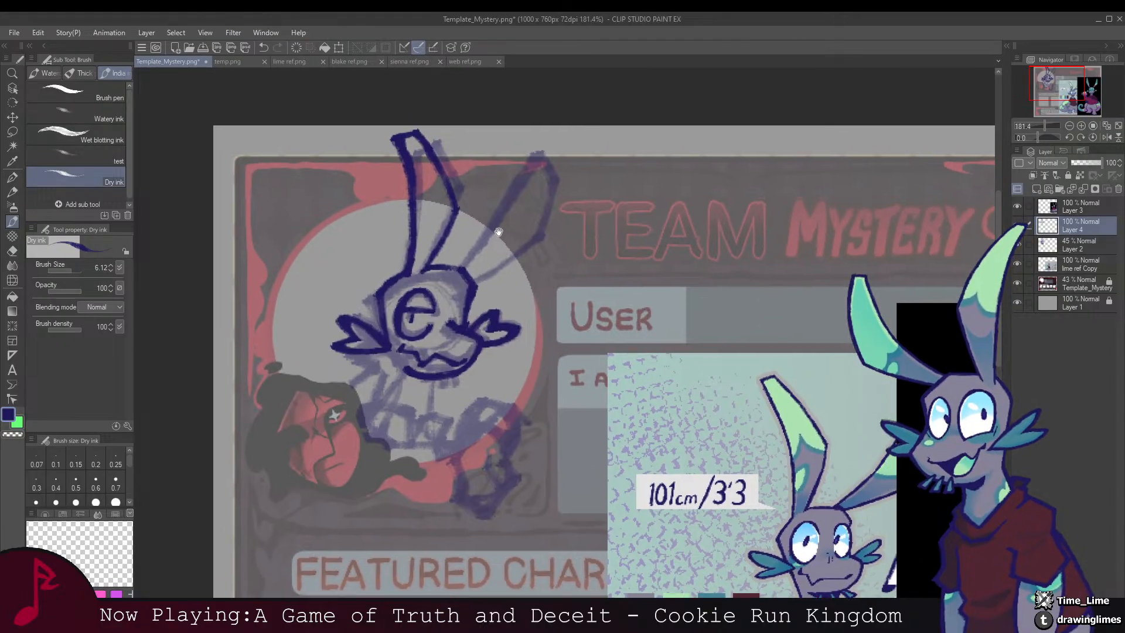
{"action": "mouse_move", "coordinate": [492, 234]}
{"action": "left_mouse_down"}
{"action": "mouse_move", "coordinate": [548, 141]}
{"action": "mouse_move", "coordinate": [529, 143]}
{"action": "mouse_move", "coordinate": [545, 152]}
{"action": "mouse_move", "coordinate": [531, 145]}
{"action": "mouse_move", "coordinate": [544, 154]}
{"action": "mouse_move", "coordinate": [528, 234]}
{"action": "left_mouse_up"}
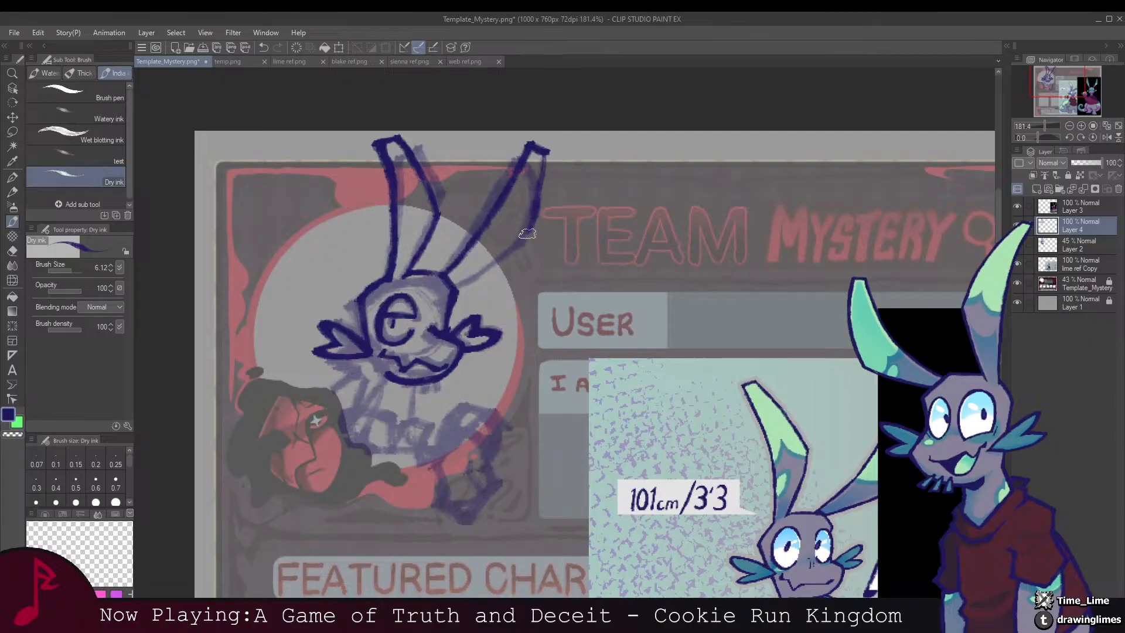
{"action": "mouse_move", "coordinate": [539, 190]}
{"action": "left_mouse_down"}
{"action": "mouse_move", "coordinate": [545, 132]}
{"action": "mouse_move", "coordinate": [491, 212]}
{"action": "mouse_move", "coordinate": [452, 223]}
{"action": "mouse_move", "coordinate": [518, 202]}
{"action": "left_mouse_up"}
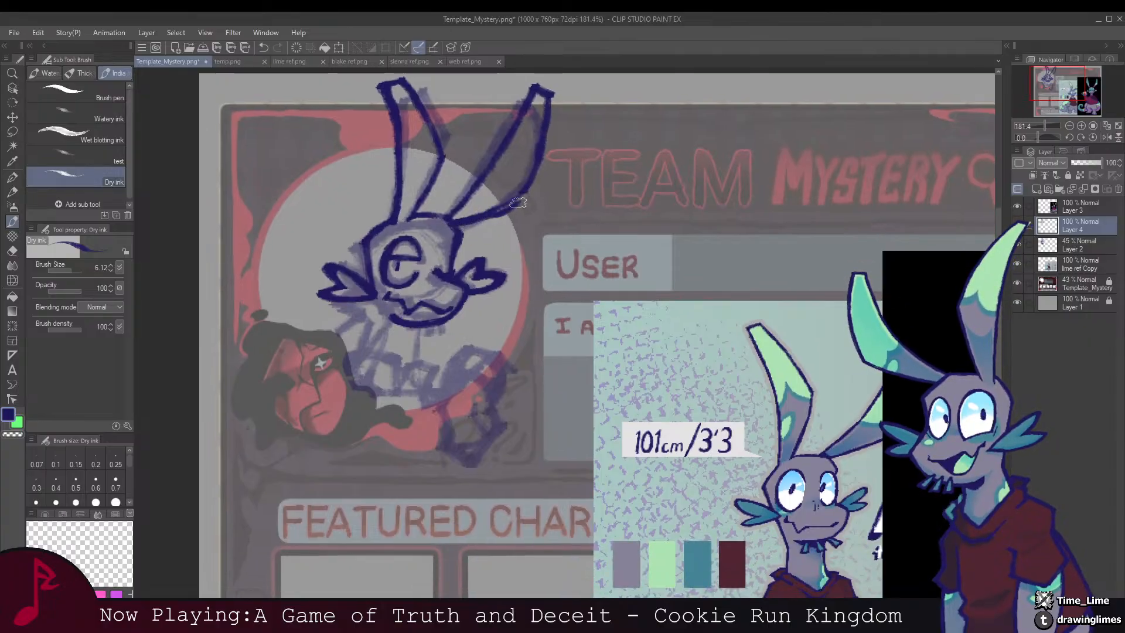
{"action": "key", "text": "e"}
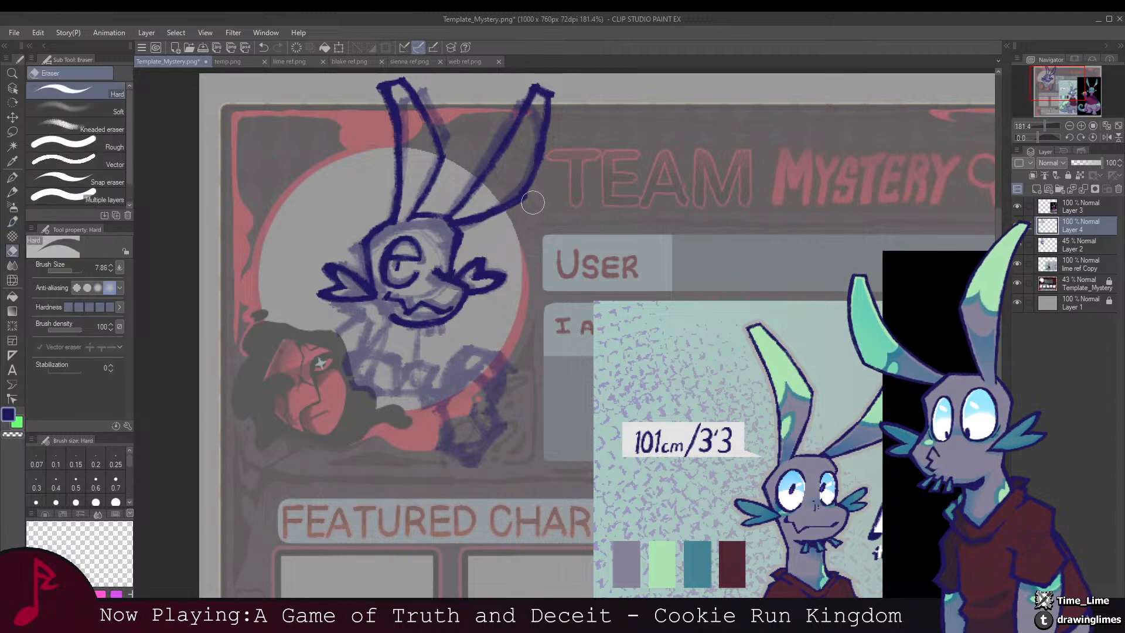
{"action": "left_click", "coordinate": [421, 615]}
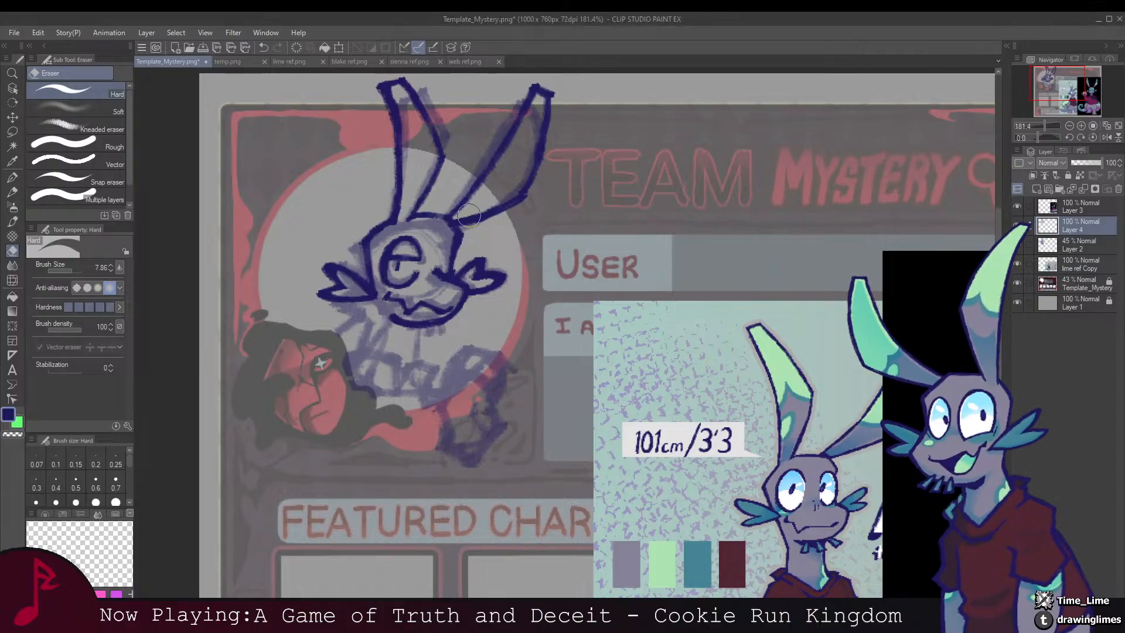
{"action": "left_click_drag", "start_coordinate": [520, 179], "coordinate": [489, 227]}
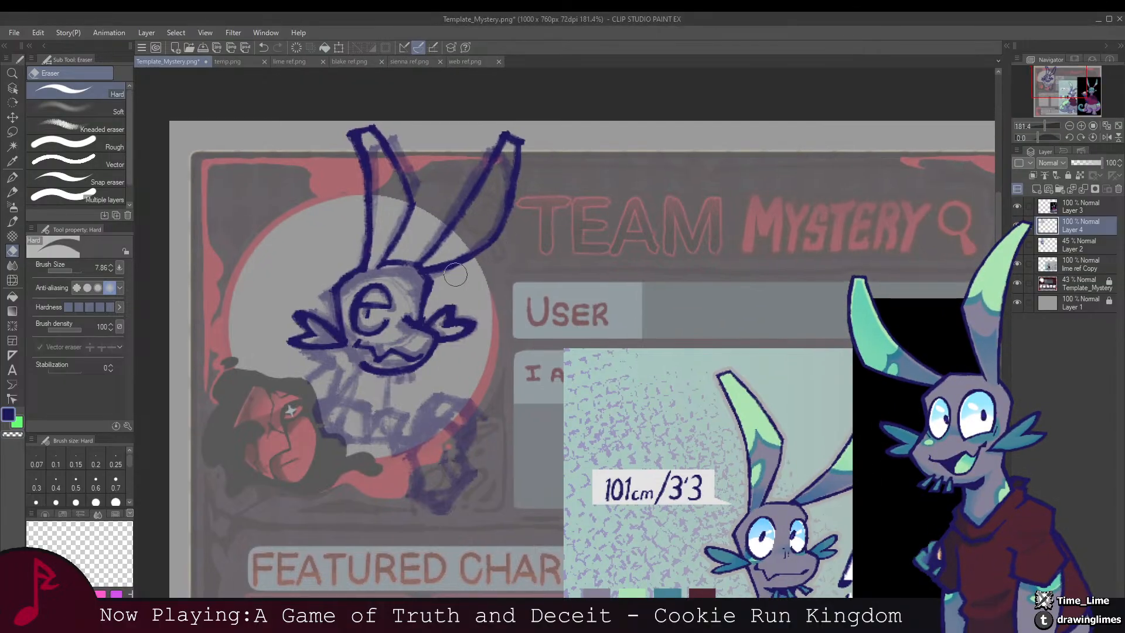
Step: Line the row of small pointed tufts beneath the chin with Dry ink
{"action": "key", "text": "b"}
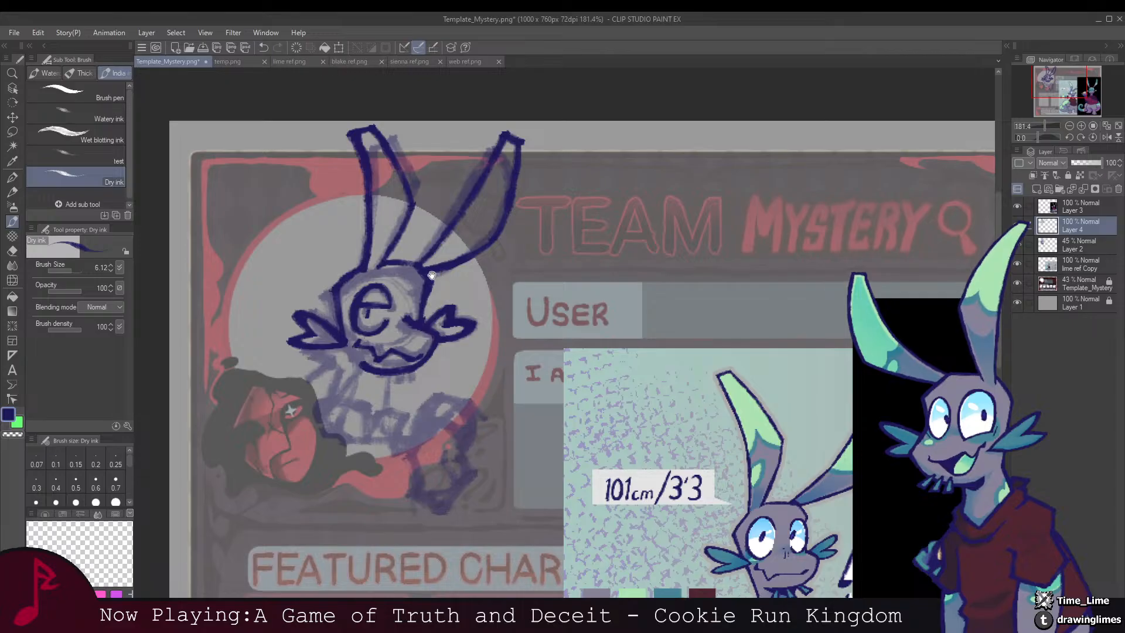
{"action": "mouse_move", "coordinate": [432, 274]}
{"action": "left_mouse_down"}
{"action": "mouse_move", "coordinate": [497, 195]}
{"action": "mouse_move", "coordinate": [502, 152]}
{"action": "left_mouse_up"}
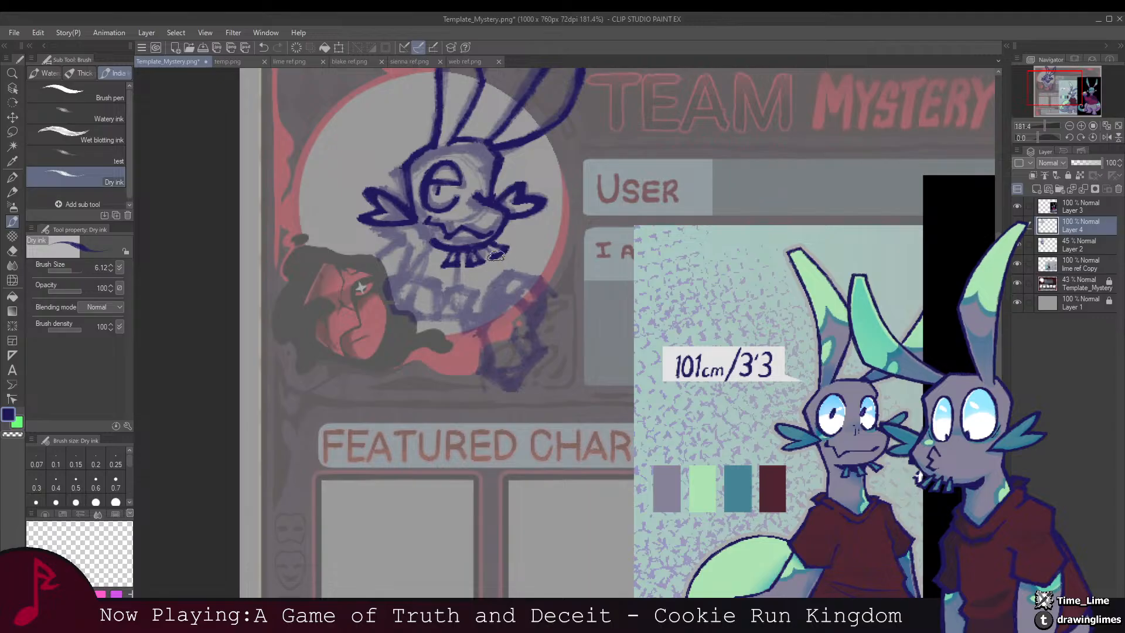
Step: Fill the nose with Dry ink and trim its lower edge with the Hard eraser
{"action": "scroll", "coordinate": [492, 256], "scroll_direction": "down", "scroll_amount": 6}
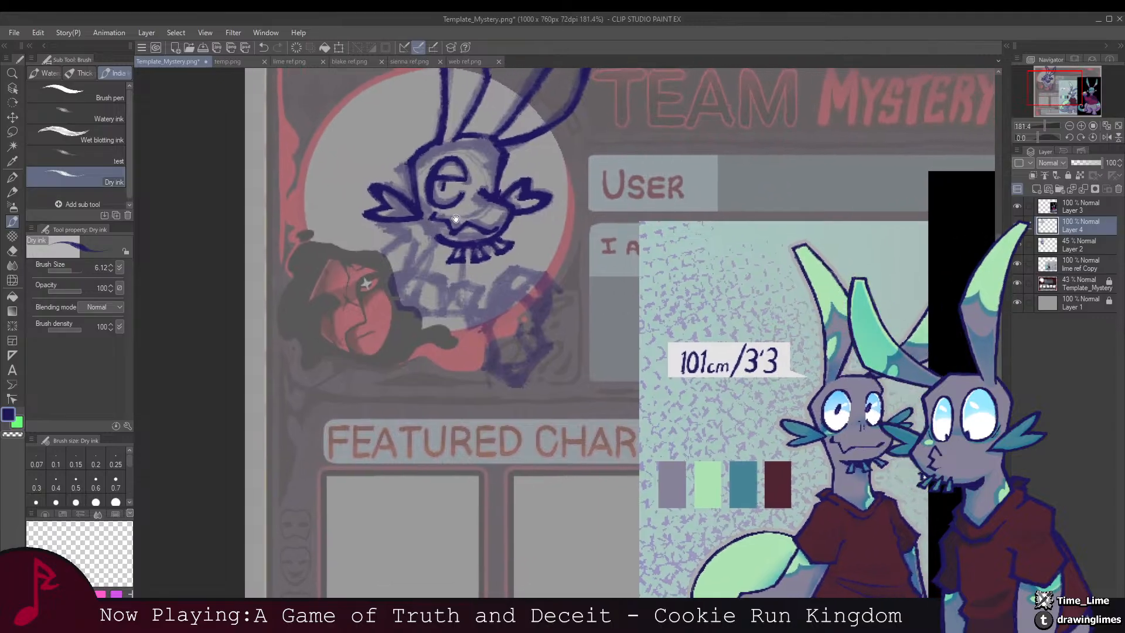
{"action": "scroll", "coordinate": [538, 243], "scroll_direction": "up", "scroll_amount": 4}
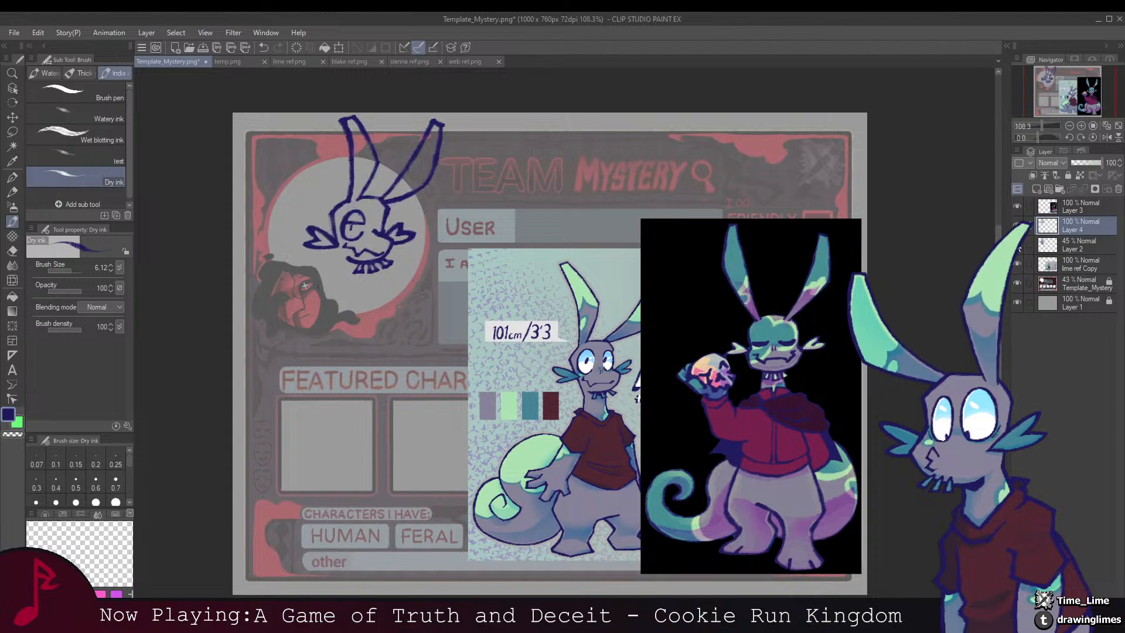
{"action": "left_click_drag", "start_coordinate": [396, 209], "coordinate": [475, 204]}
{"action": "scroll", "coordinate": [475, 205], "scroll_direction": "up", "scroll_amount": 4}
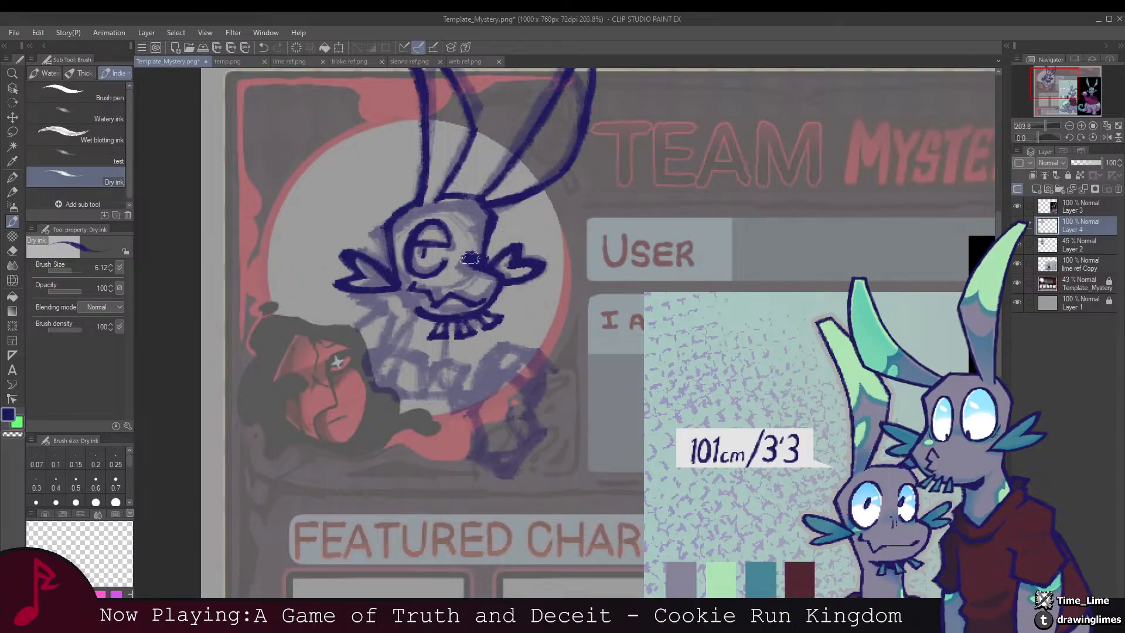
{"action": "key", "text": "e"}
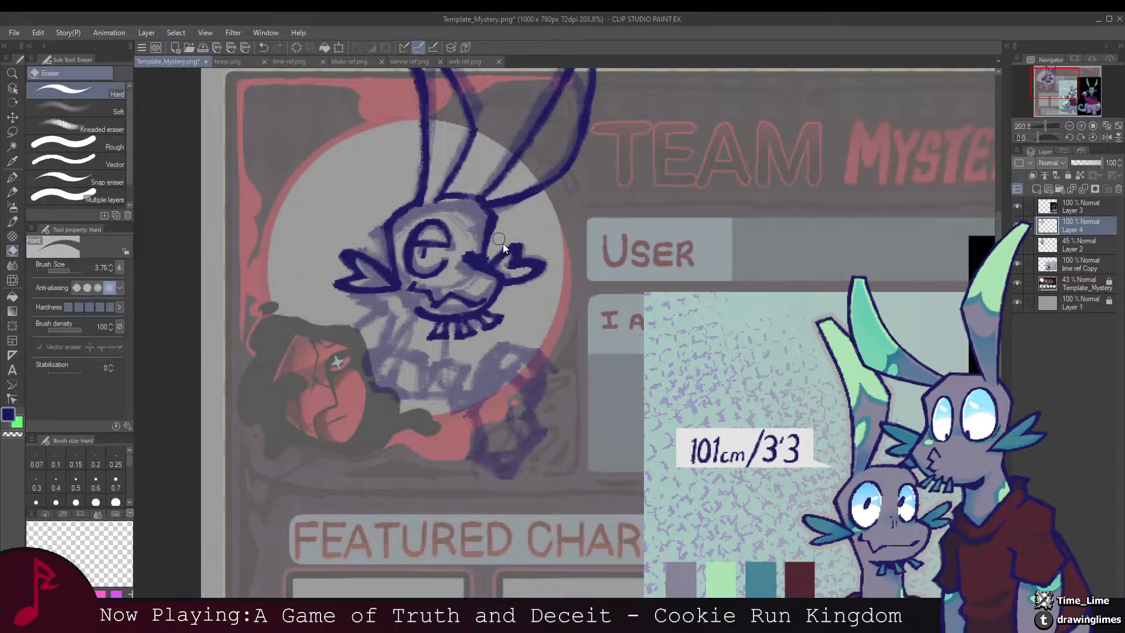
{"action": "left_click_drag", "start_coordinate": [486, 269], "coordinate": [475, 269]}
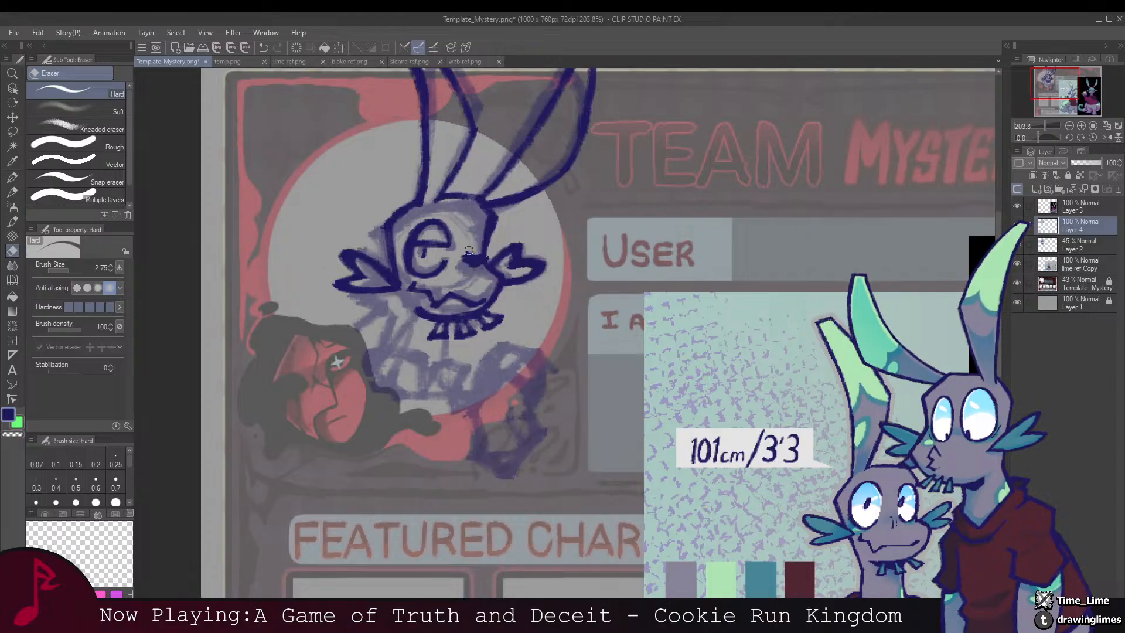
{"action": "key", "text": "b"}
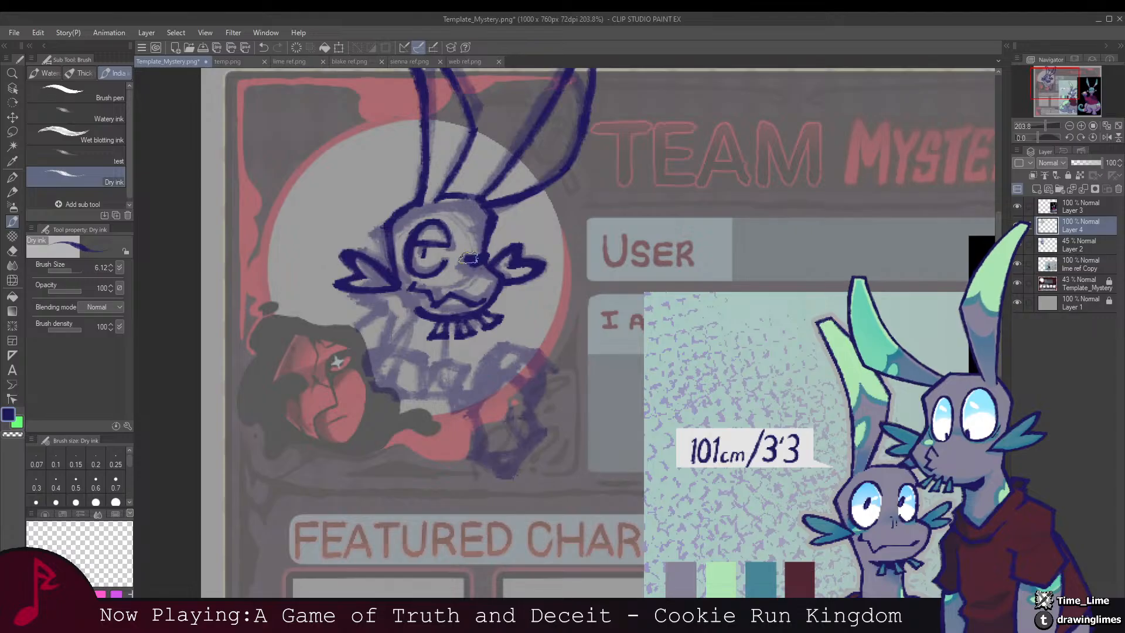
Step: Briefly hide the Layer 2 sketch to check the lines, and thin the head outline and cheek fin with the Hard eraser
{"action": "scroll", "coordinate": [539, 210], "scroll_direction": "down", "scroll_amount": 7}
{"action": "left_click", "coordinate": [1019, 250]}
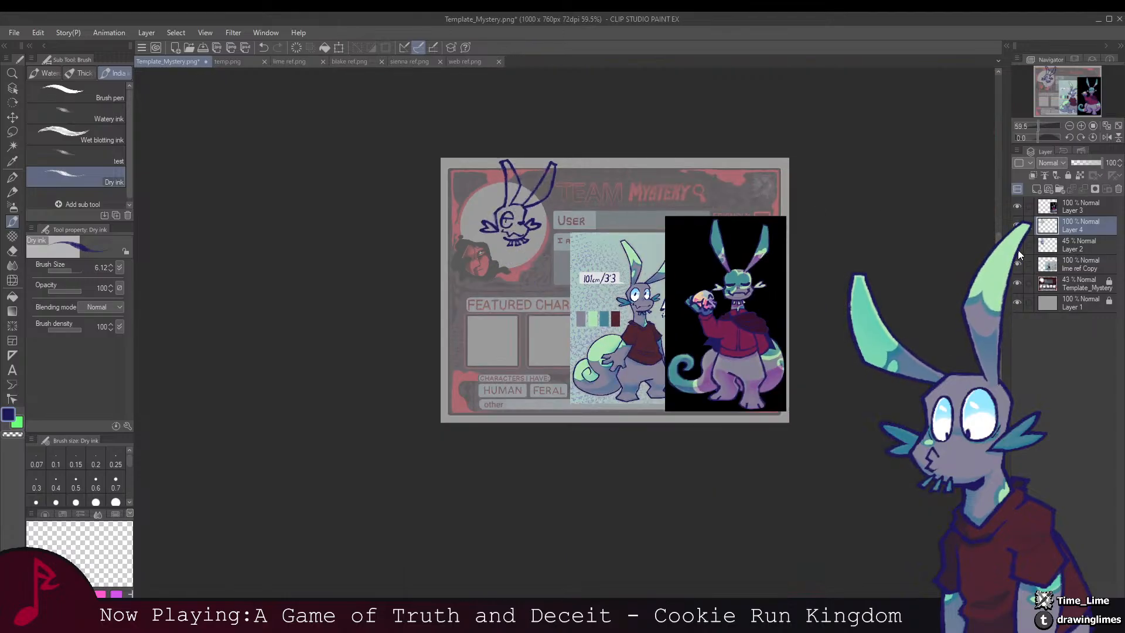
{"action": "left_click", "coordinate": [1017, 251]}
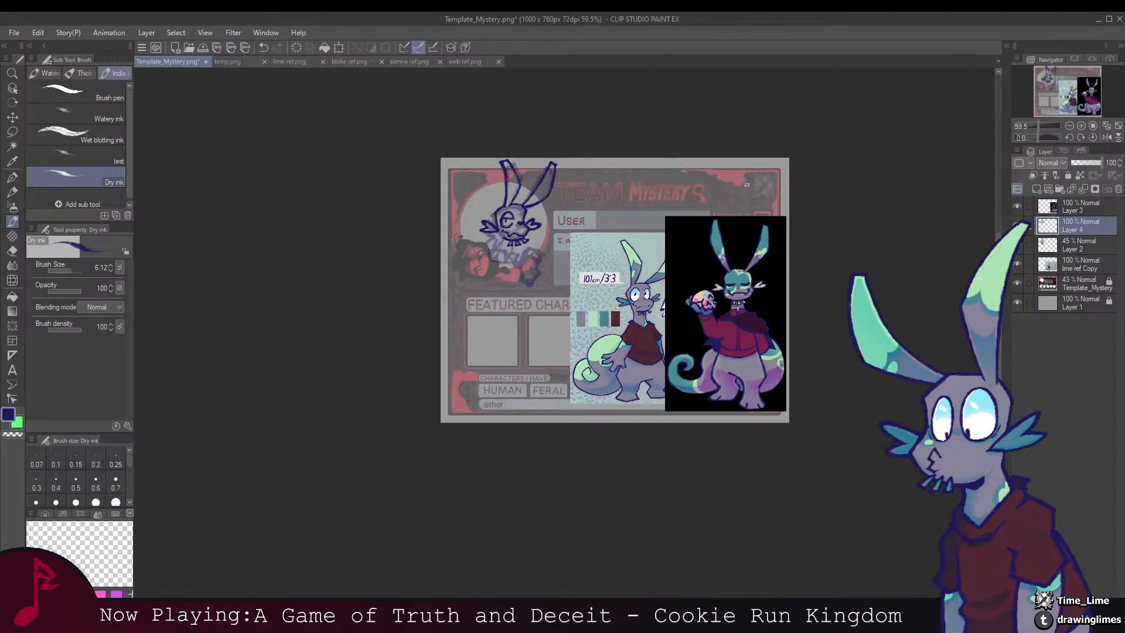
{"action": "scroll", "coordinate": [522, 209], "scroll_direction": "up", "scroll_amount": 2}
{"action": "scroll", "coordinate": [521, 210], "scroll_direction": "up", "scroll_amount": 7}
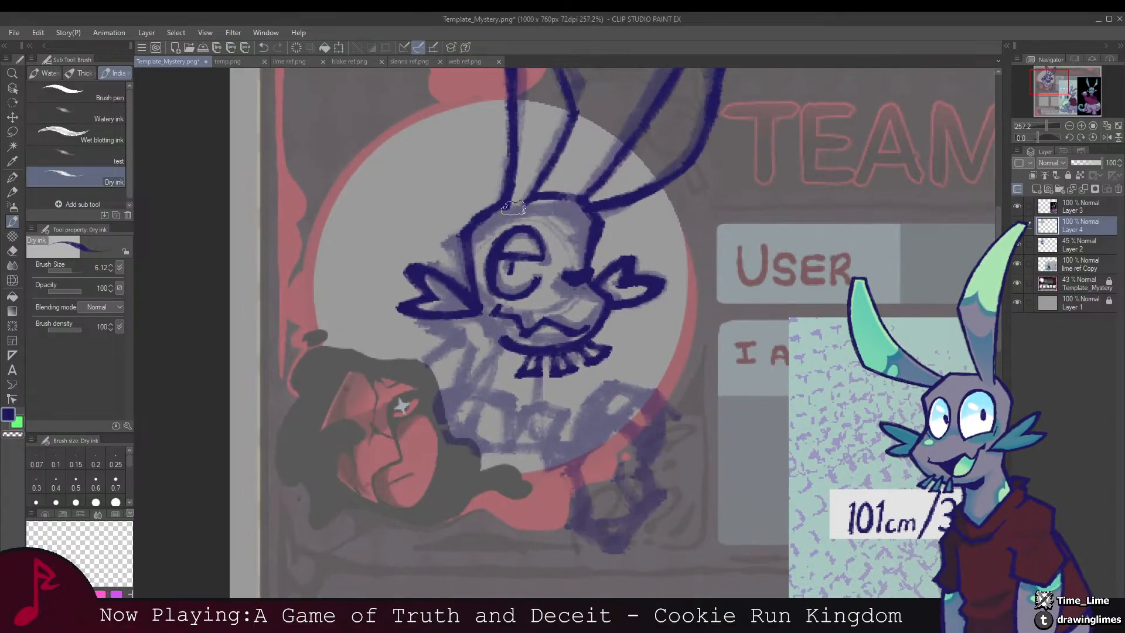
{"action": "key", "text": "w"}
{"action": "key", "text": "e"}
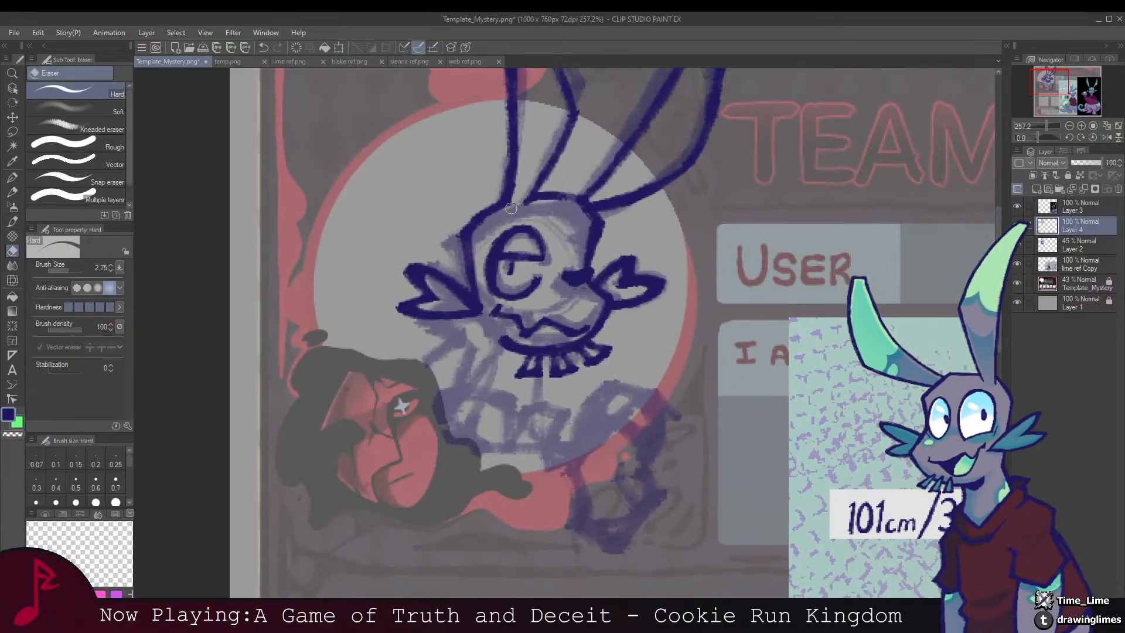
{"action": "left_click_drag", "start_coordinate": [488, 220], "coordinate": [477, 230]}
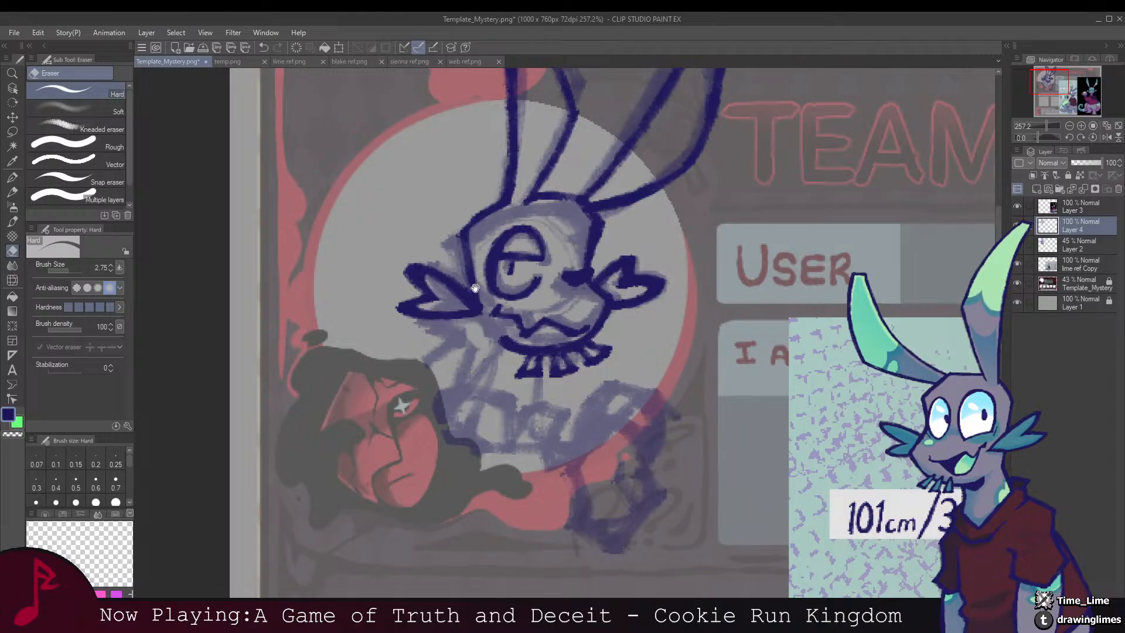
{"action": "left_click_drag", "start_coordinate": [473, 290], "coordinate": [486, 267]}
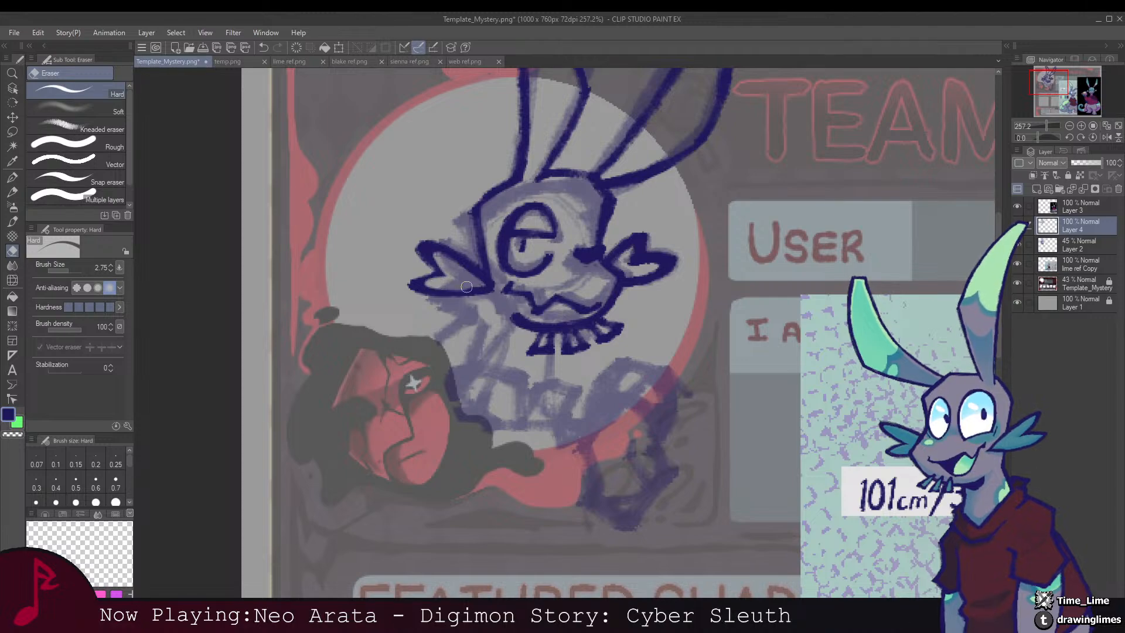
{"action": "left_click_drag", "start_coordinate": [464, 285], "coordinate": [481, 287]}
{"action": "mouse_move", "coordinate": [623, 261]}
{"action": "left_mouse_down"}
{"action": "mouse_move", "coordinate": [512, 244]}
{"action": "mouse_move", "coordinate": [549, 247]}
{"action": "mouse_move", "coordinate": [540, 252]}
{"action": "left_mouse_up"}
{"action": "mouse_move", "coordinate": [525, 254]}
{"action": "left_mouse_down"}
{"action": "mouse_move", "coordinate": [500, 252]}
{"action": "mouse_move", "coordinate": [504, 266]}
{"action": "left_mouse_up"}
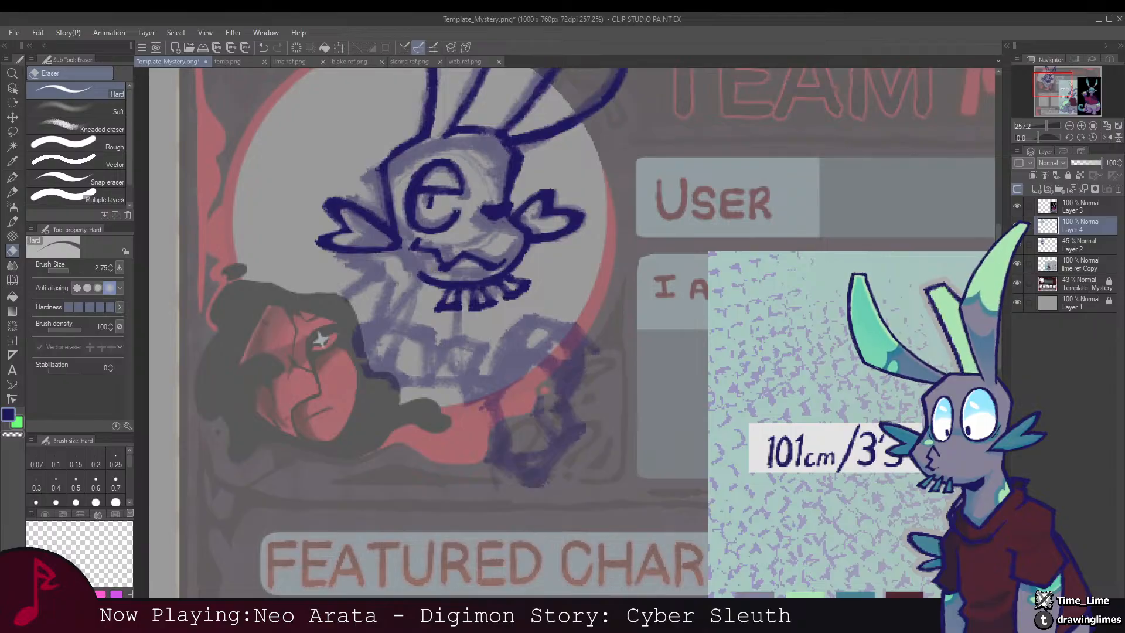
Step: Trim the head outline near the second ear with the Hard eraser and add a Dry ink line across that ear's base
{"action": "left_click_drag", "start_coordinate": [517, 163], "coordinate": [493, 272]}
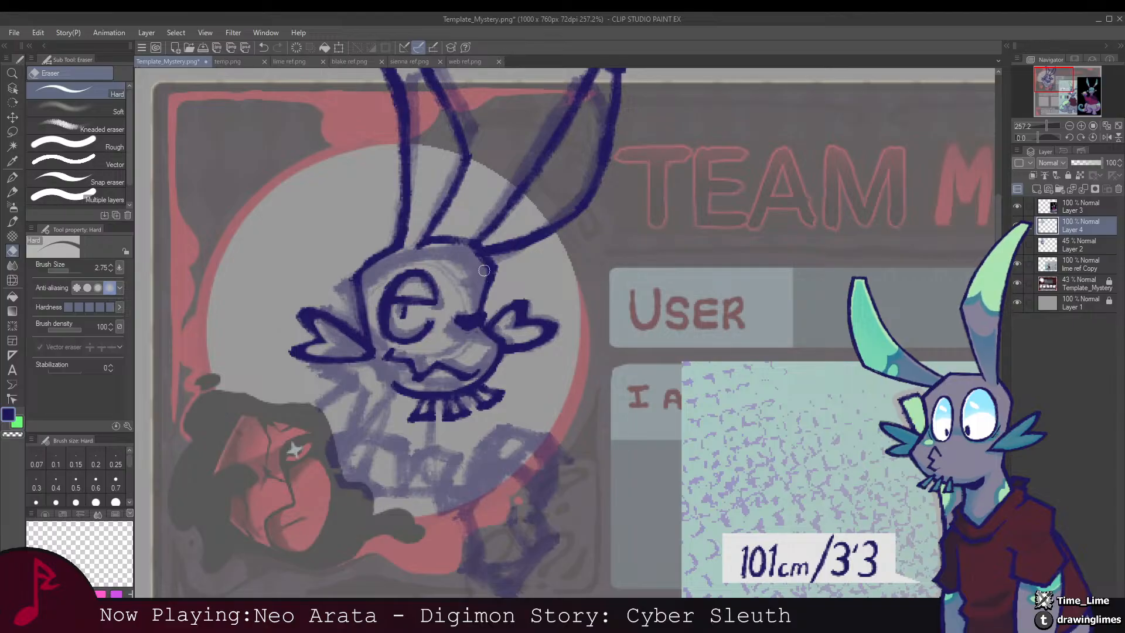
{"action": "left_click_drag", "start_coordinate": [484, 240], "coordinate": [469, 275]}
{"action": "key", "text": "b"}
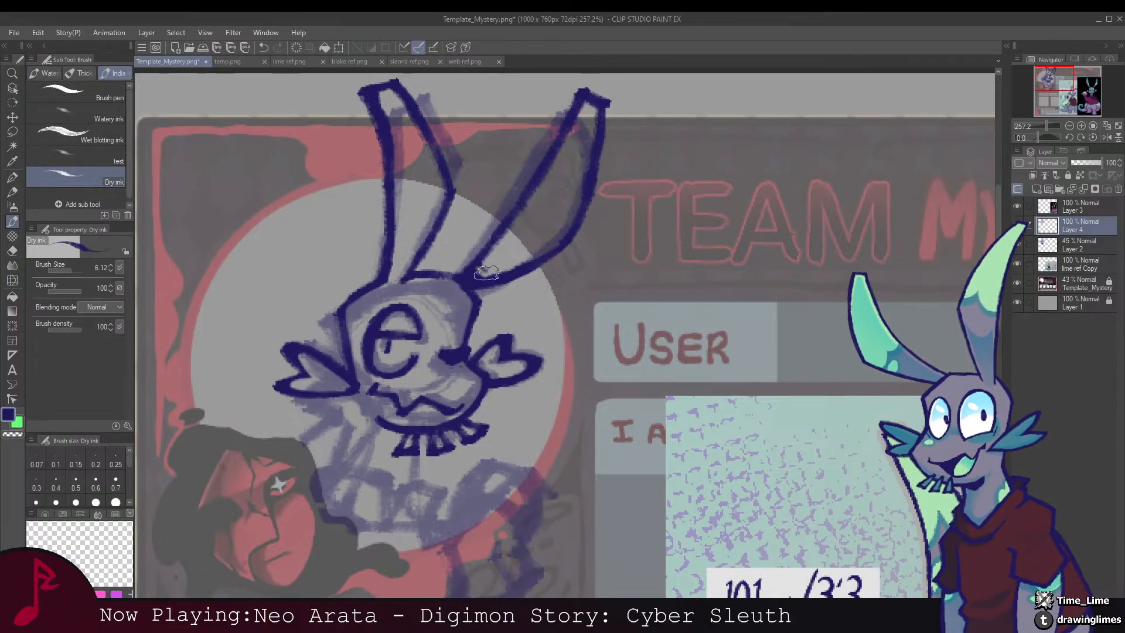
{"action": "scroll", "coordinate": [498, 257], "scroll_direction": "down", "scroll_amount": 5}
{"action": "scroll", "coordinate": [511, 245], "scroll_direction": "up", "scroll_amount": 3}
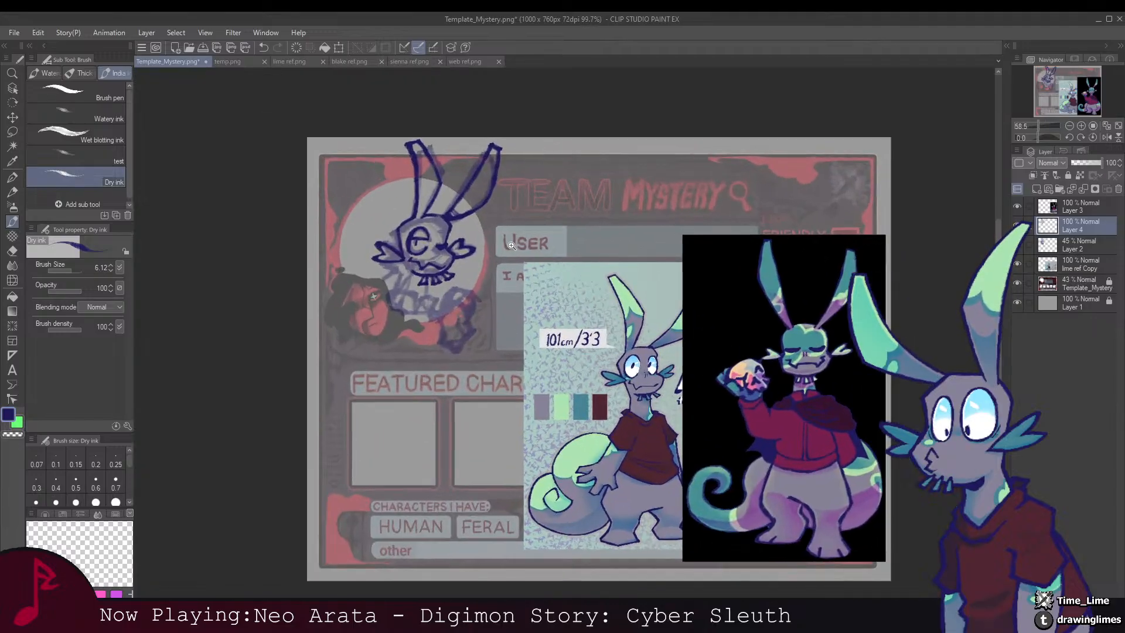
{"action": "scroll", "coordinate": [511, 245], "scroll_direction": "up", "scroll_amount": 5}
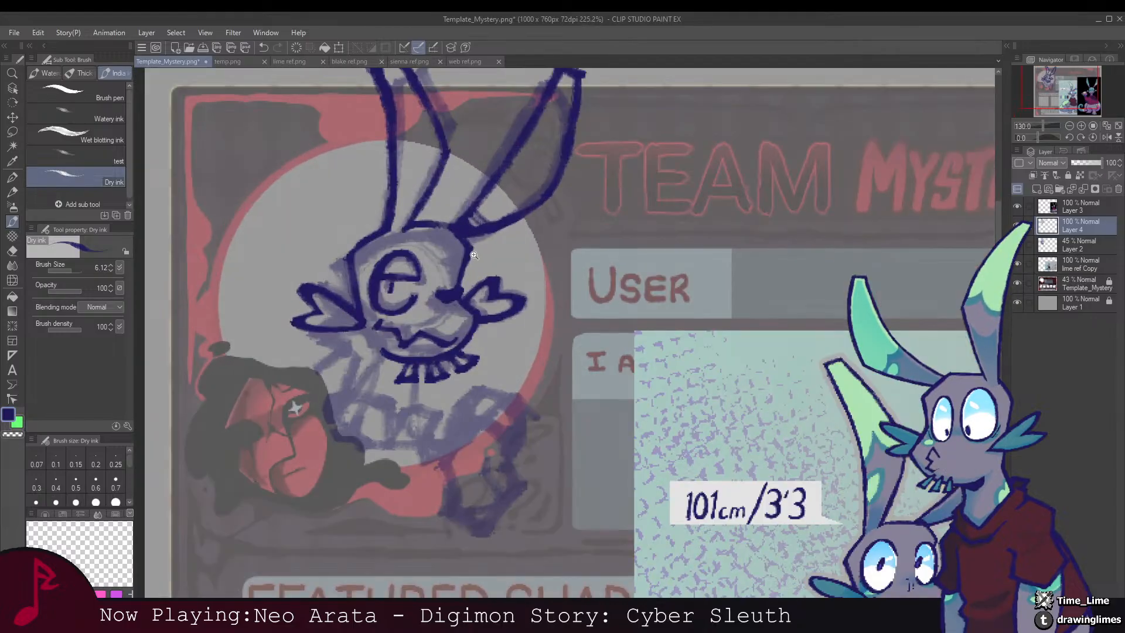
Step: Add small marks beside the nose with Dry ink and check the lineart with the Layer 2 sketch briefly hidden
{"action": "left_click_drag", "start_coordinate": [431, 283], "coordinate": [548, 193]}
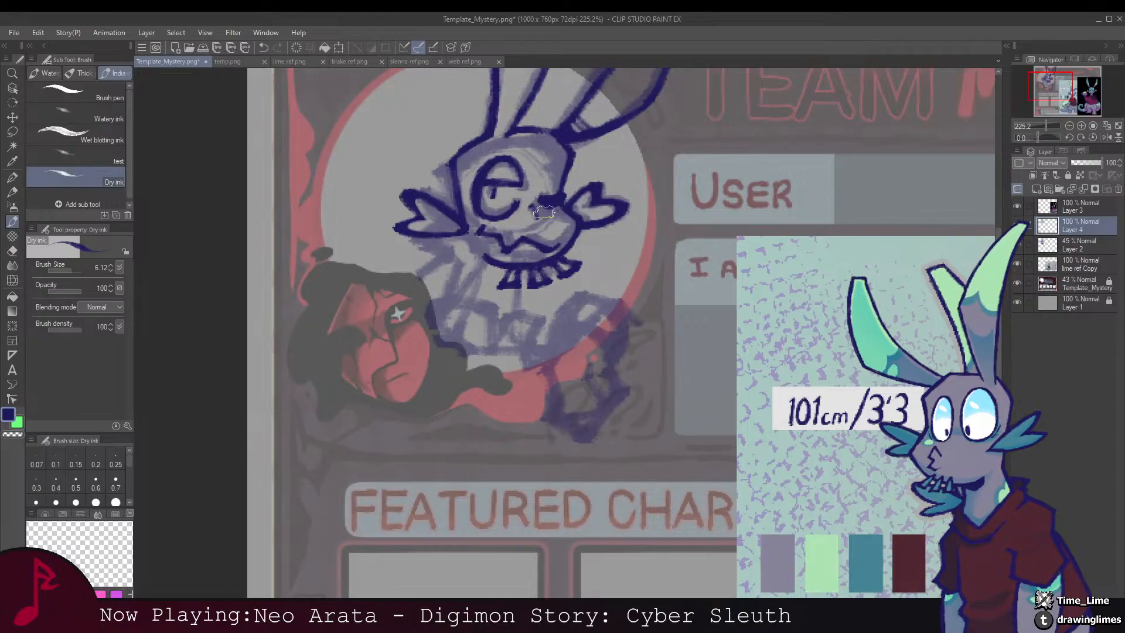
{"action": "scroll", "coordinate": [544, 212], "scroll_direction": "down", "scroll_amount": 5}
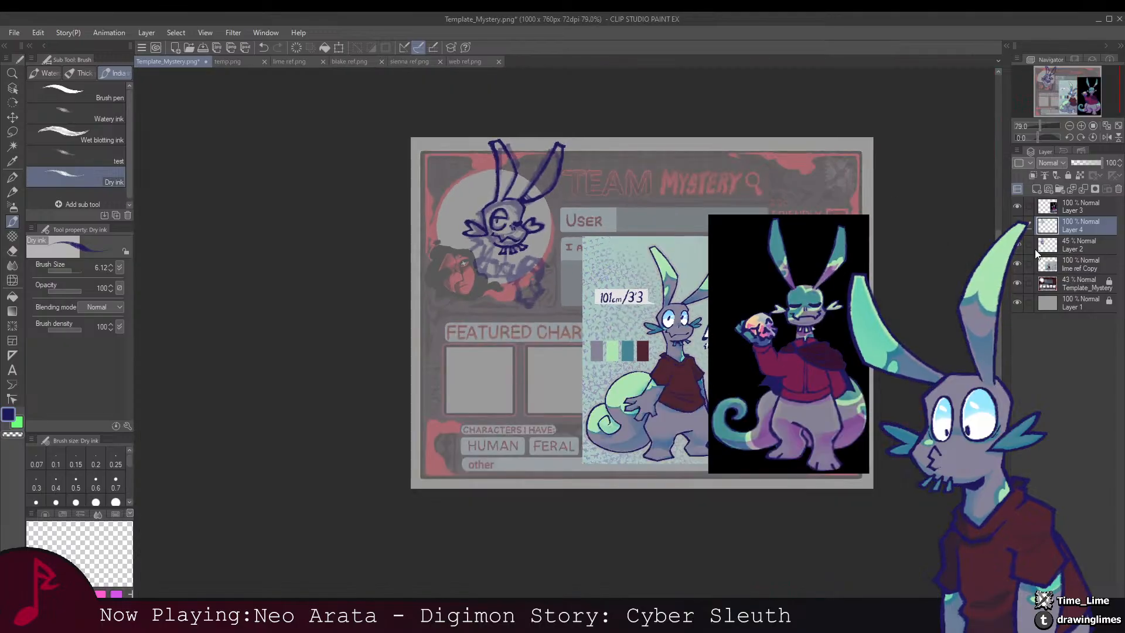
{"action": "left_click", "coordinate": [1018, 243]}
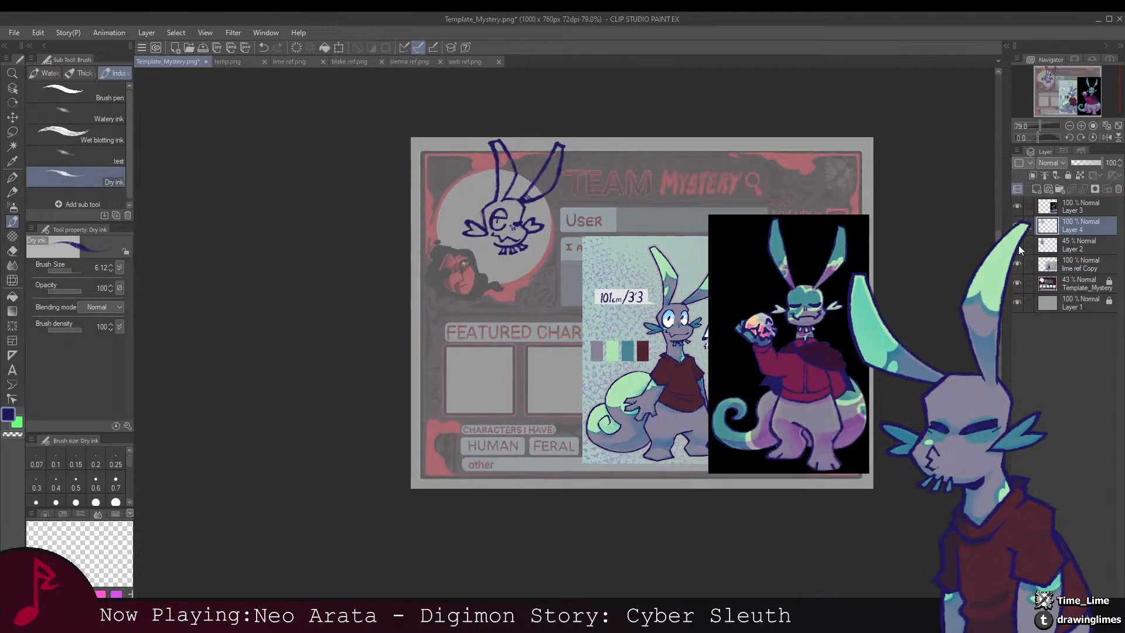
{"action": "scroll", "coordinate": [486, 236], "scroll_direction": "up", "scroll_amount": 5}
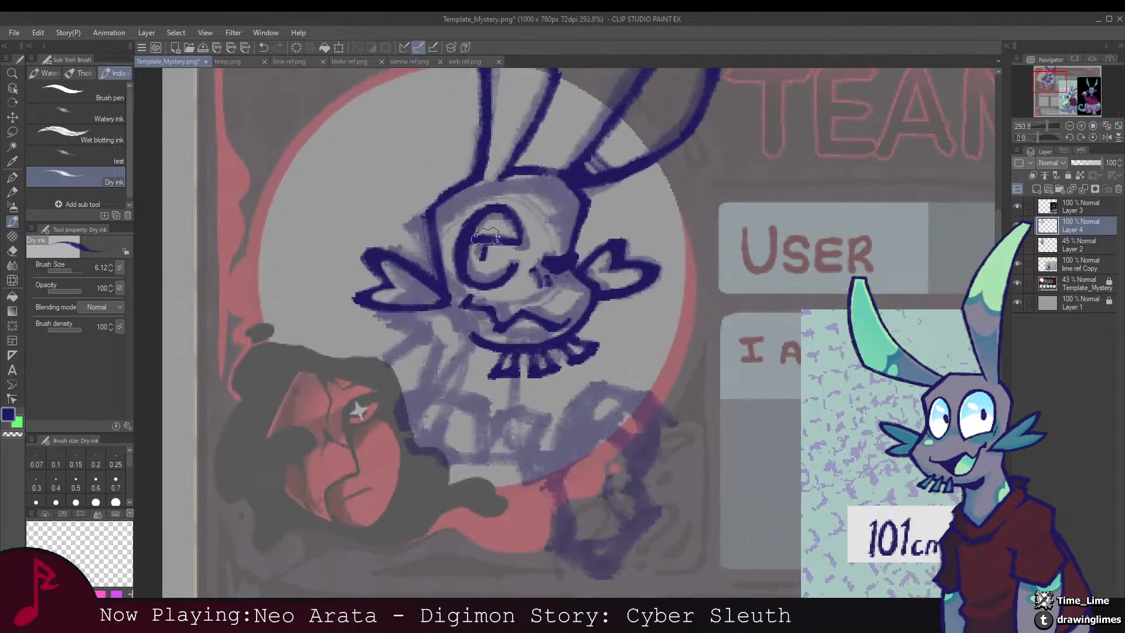
Step: Erase the eyelid line and pupil inside the round eye and redraw a small pupil low in the eye with Dry ink
{"action": "key", "text": "e"}
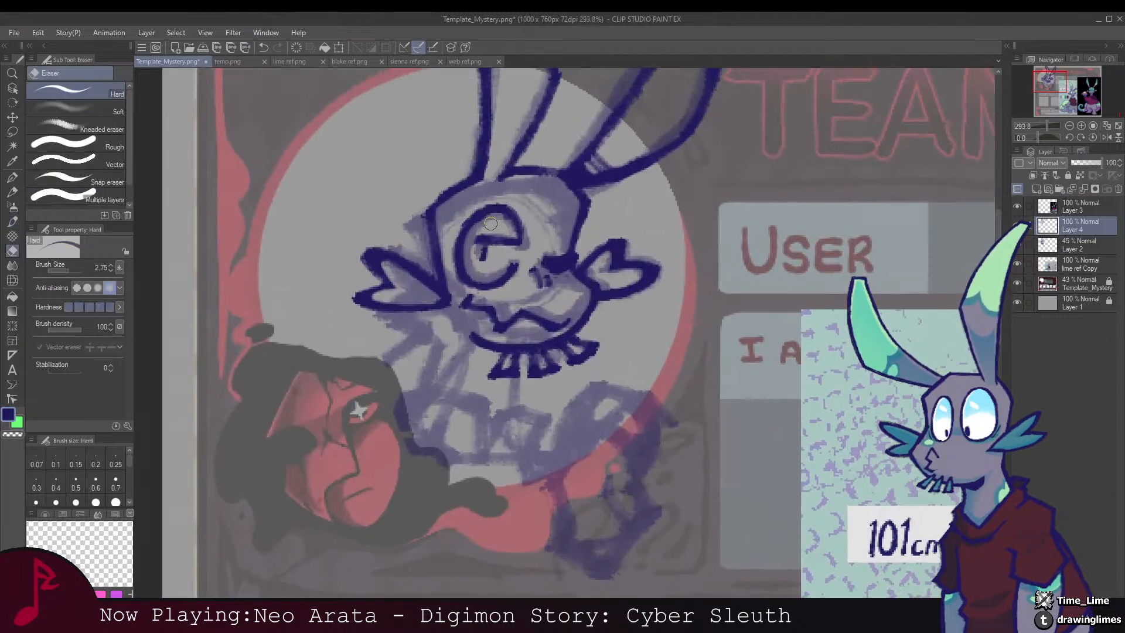
{"action": "mouse_move", "coordinate": [476, 226]}
{"action": "left_mouse_down"}
{"action": "mouse_move", "coordinate": [506, 220]}
{"action": "mouse_move", "coordinate": [512, 245]}
{"action": "mouse_move", "coordinate": [480, 236]}
{"action": "mouse_move", "coordinate": [503, 241]}
{"action": "mouse_move", "coordinate": [480, 255]}
{"action": "mouse_move", "coordinate": [474, 225]}
{"action": "mouse_move", "coordinate": [458, 224]}
{"action": "mouse_move", "coordinate": [510, 205]}
{"action": "left_mouse_up"}
{"action": "mouse_move", "coordinate": [517, 258]}
{"action": "left_mouse_down"}
{"action": "mouse_move", "coordinate": [490, 276]}
{"action": "mouse_move", "coordinate": [471, 272]}
{"action": "left_mouse_up"}
{"action": "key", "text": "b"}
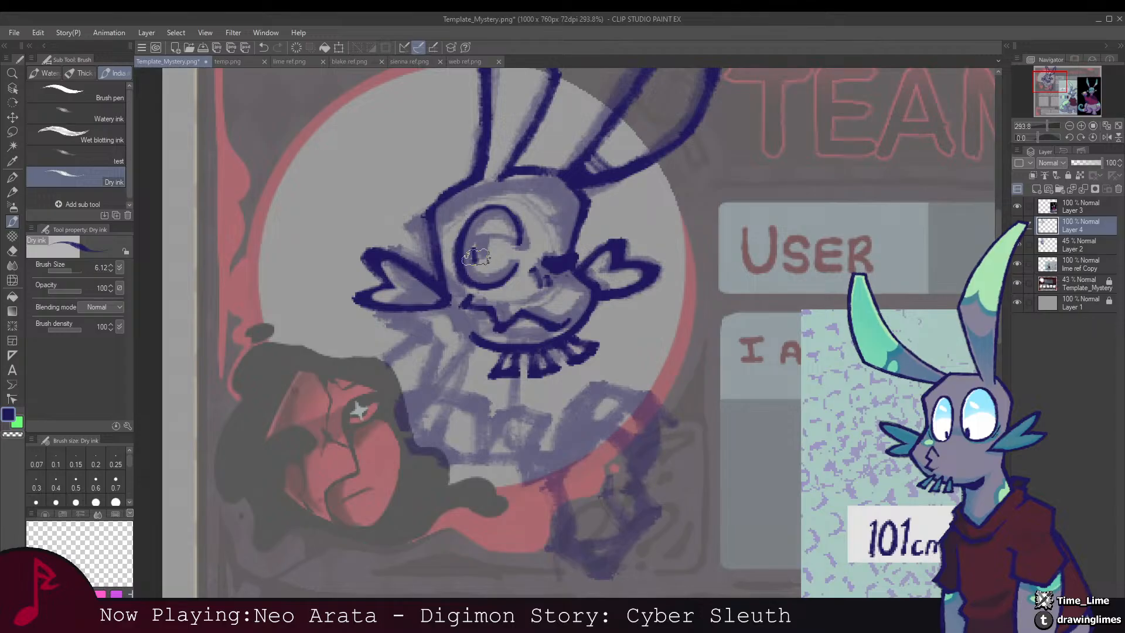
{"action": "left_click_drag", "start_coordinate": [485, 278], "coordinate": [522, 240]}
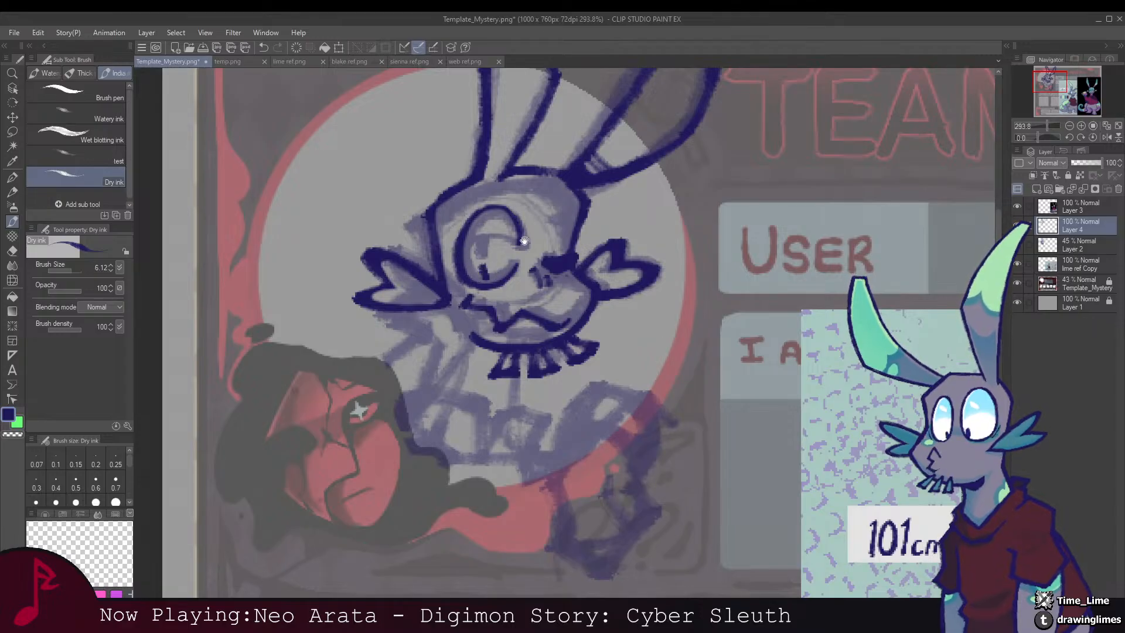
{"action": "mouse_move", "coordinate": [636, 208]}
{"action": "left_mouse_down"}
{"action": "mouse_move", "coordinate": [420, 206]}
{"action": "mouse_move", "coordinate": [550, 208]}
{"action": "left_mouse_up"}
{"action": "left_click_drag", "start_coordinate": [549, 208], "coordinate": [577, 215]}
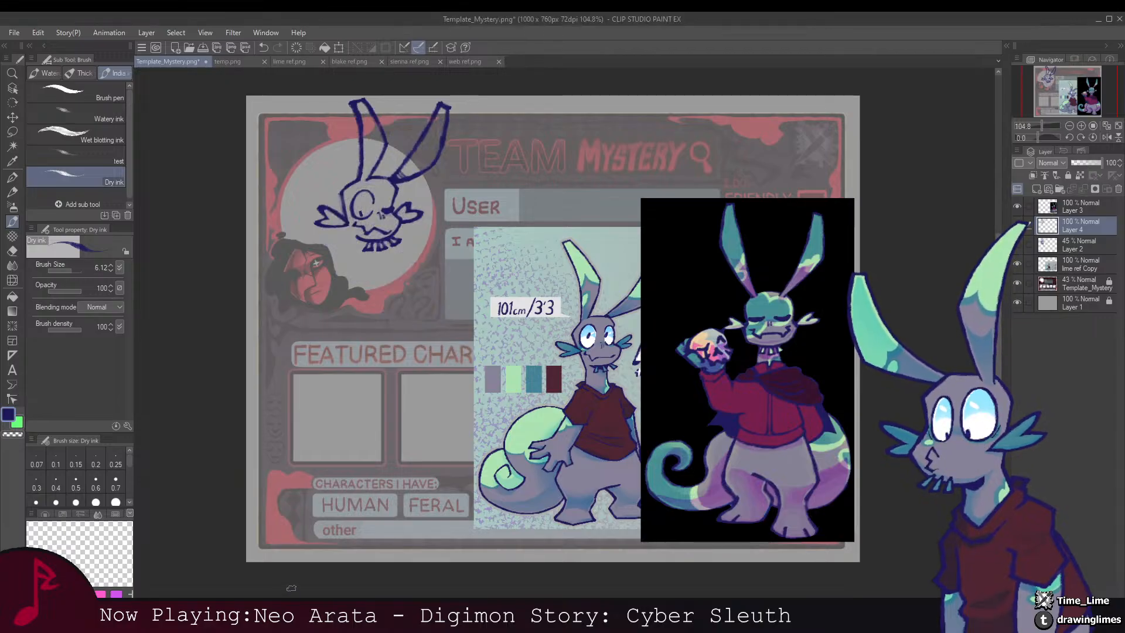
Step: Show the Layer 2 sketch again and line the neck downward from the chin tufts with Dry ink
{"action": "left_click", "coordinate": [1019, 245]}
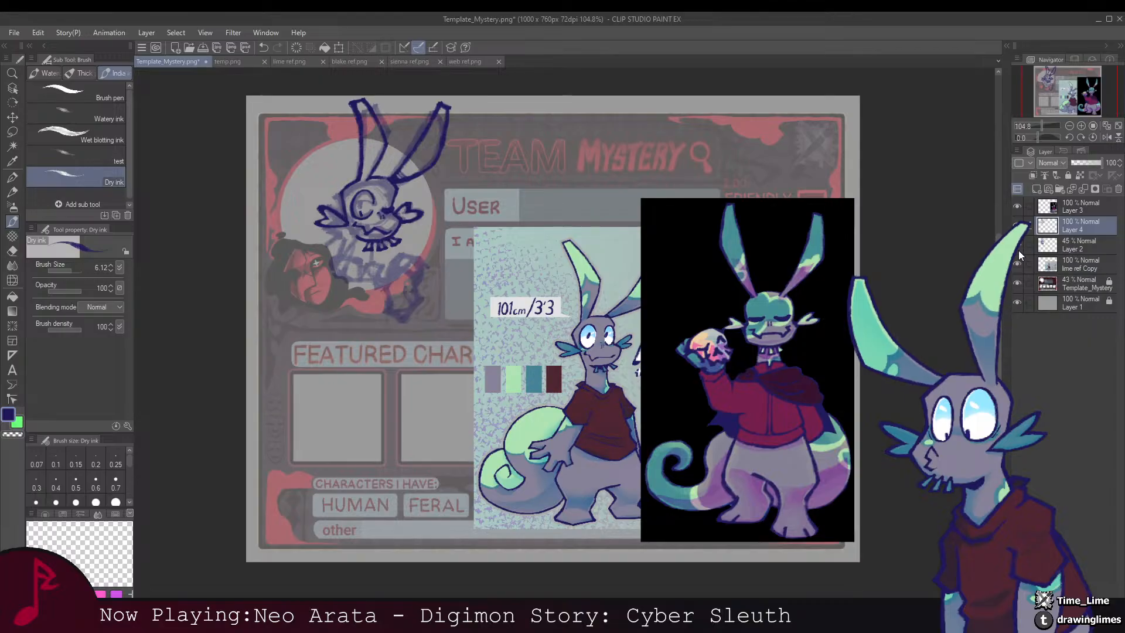
{"action": "left_click", "coordinate": [1019, 251]}
{"action": "left_click", "coordinate": [1020, 251]}
{"action": "left_click_drag", "start_coordinate": [486, 231], "coordinate": [550, 236]}
{"action": "scroll", "coordinate": [550, 236], "scroll_direction": "up", "scroll_amount": 3}
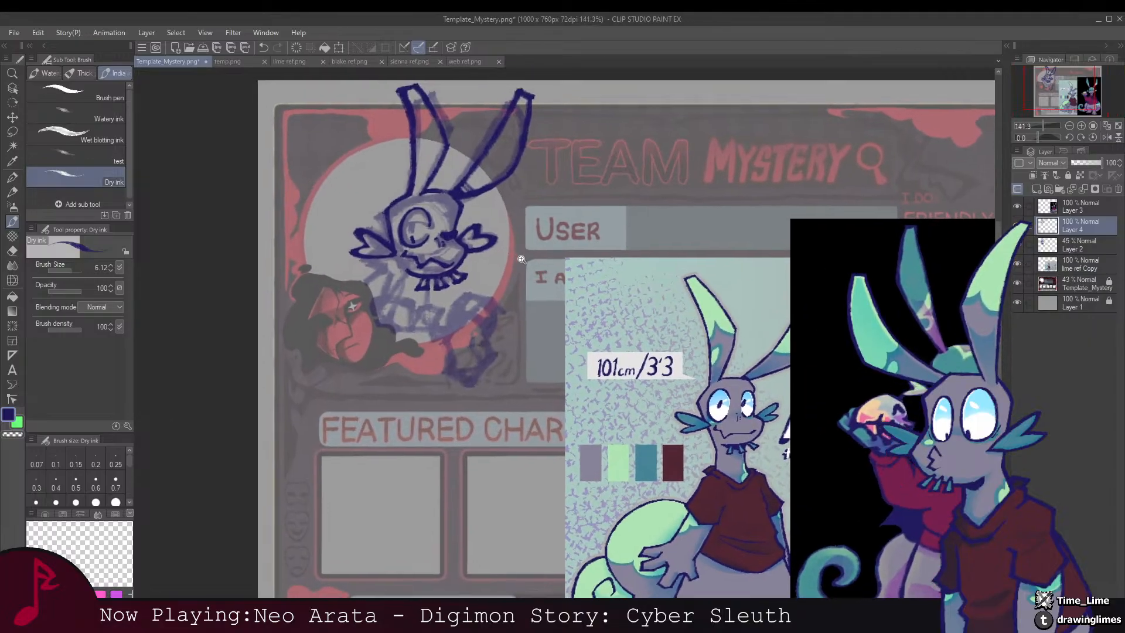
{"action": "scroll", "coordinate": [539, 274], "scroll_direction": "up", "scroll_amount": 4}
{"action": "left_click_drag", "start_coordinate": [487, 267], "coordinate": [513, 218]}
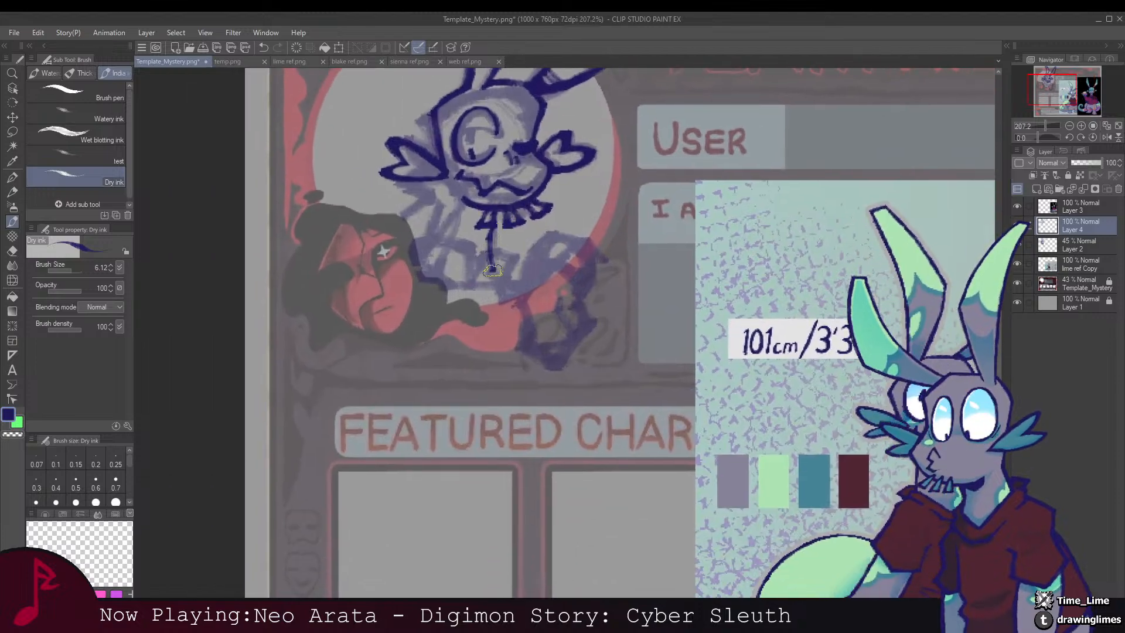
{"action": "left_click_drag", "start_coordinate": [490, 239], "coordinate": [556, 293]}
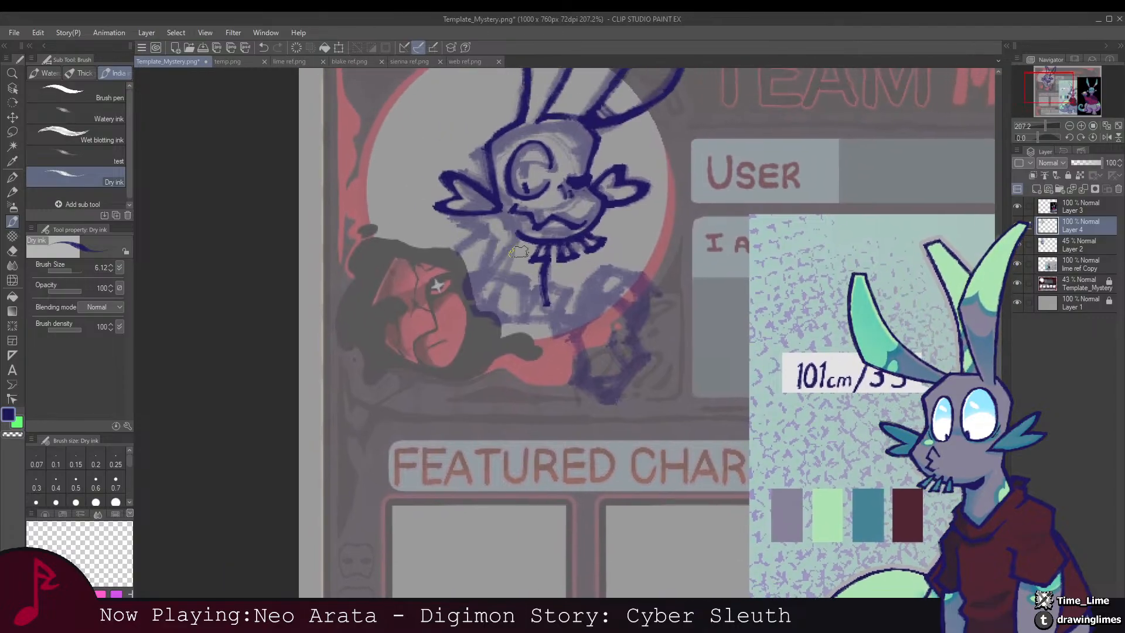
Step: Create a new layer above Layer 4 and line the raised hand's curled fingers beneath the cheek fin
{"action": "left_click", "coordinate": [1036, 189]}
{"action": "left_click_drag", "start_coordinate": [531, 234], "coordinate": [555, 222]}
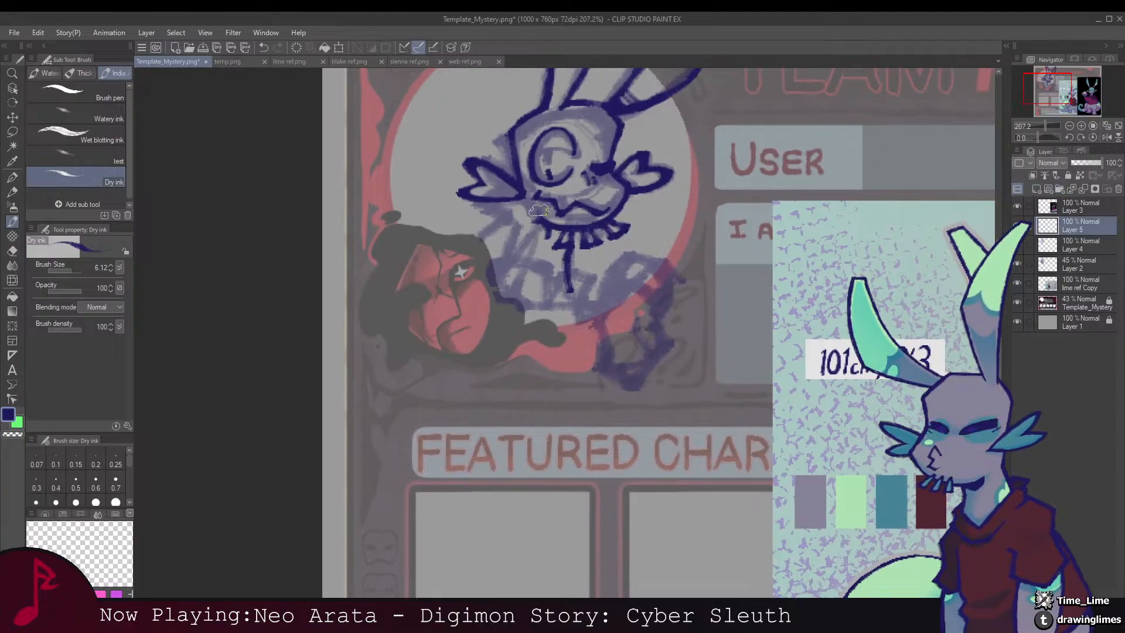
{"action": "mouse_move", "coordinate": [500, 215]}
{"action": "left_mouse_down"}
{"action": "mouse_move", "coordinate": [480, 224]}
{"action": "mouse_move", "coordinate": [505, 241]}
{"action": "mouse_move", "coordinate": [495, 242]}
{"action": "mouse_move", "coordinate": [479, 222]}
{"action": "mouse_move", "coordinate": [517, 212]}
{"action": "mouse_move", "coordinate": [520, 223]}
{"action": "mouse_move", "coordinate": [524, 196]}
{"action": "mouse_move", "coordinate": [551, 223]}
{"action": "mouse_move", "coordinate": [548, 237]}
{"action": "mouse_move", "coordinate": [497, 205]}
{"action": "mouse_move", "coordinate": [528, 226]}
{"action": "left_mouse_up"}
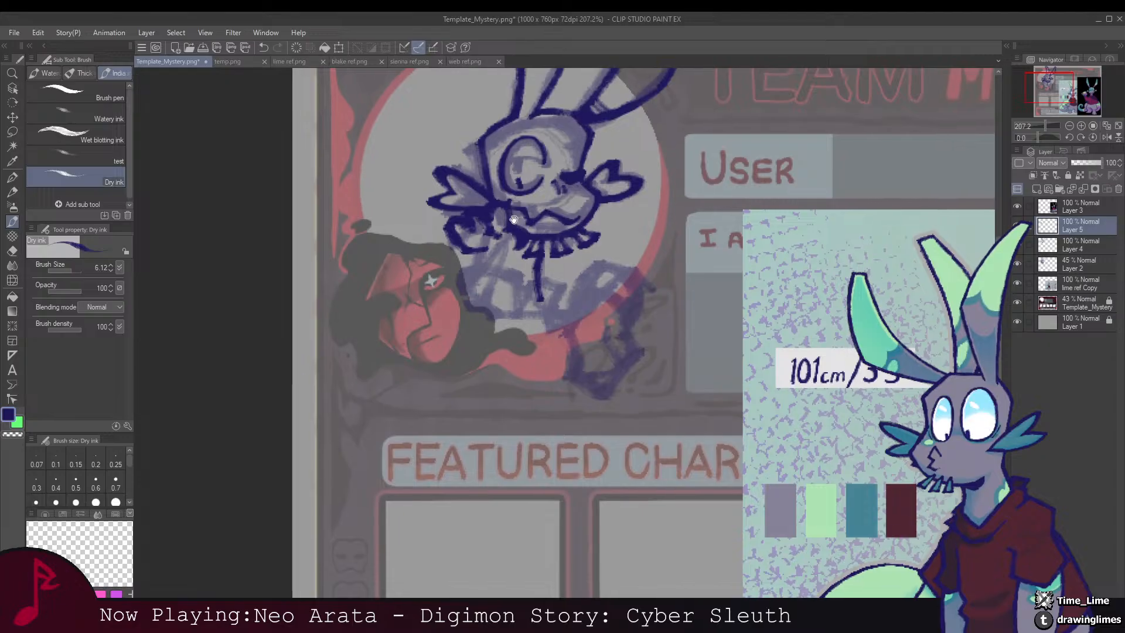
Step: Lower Layer 4's opacity to 47% and refine the curled fingers' lower edges on Layer 5 with the Hard eraser and Dry ink
{"action": "key", "text": "e"}
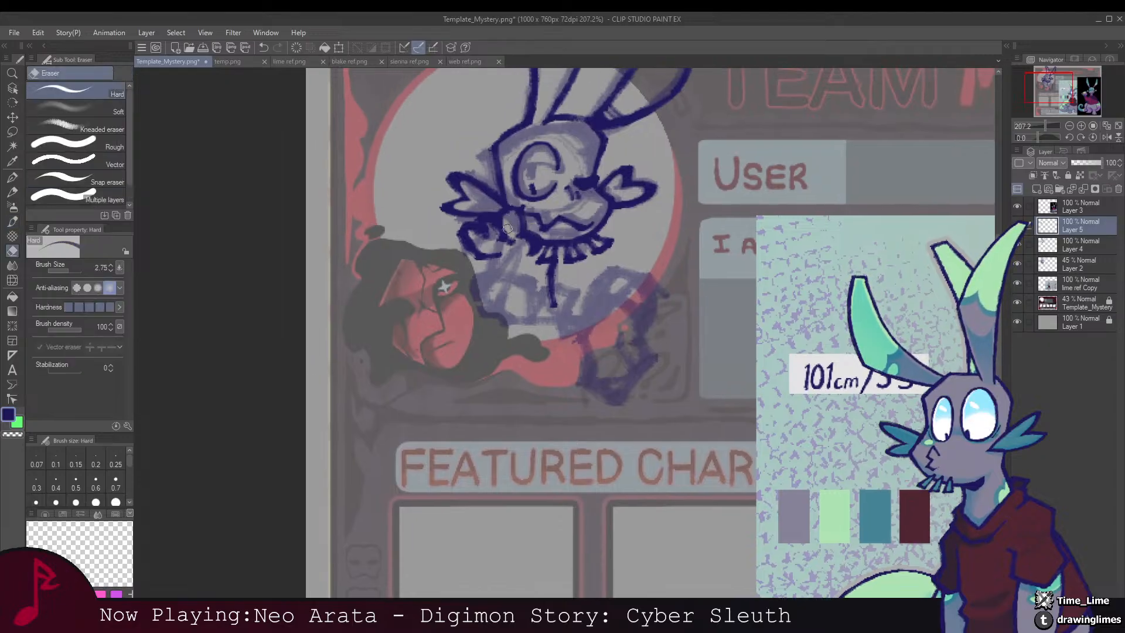
{"action": "left_click_drag", "start_coordinate": [1070, 241], "coordinate": [1049, 241]}
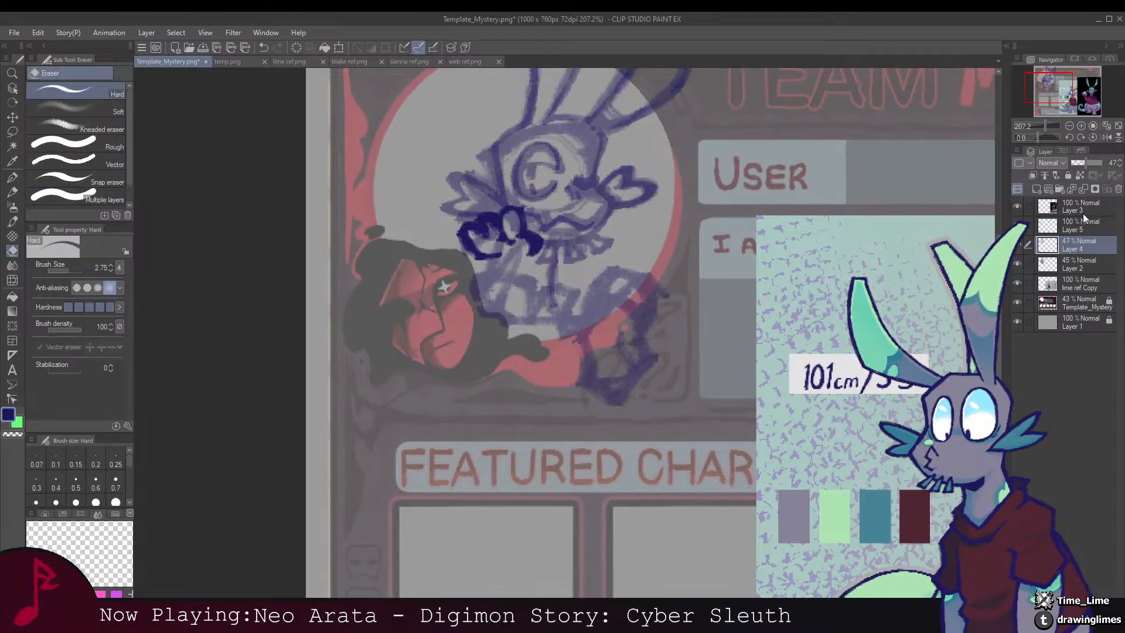
{"action": "mouse_move", "coordinate": [552, 224]}
{"action": "left_mouse_down"}
{"action": "mouse_move", "coordinate": [566, 217]}
{"action": "mouse_move", "coordinate": [502, 222]}
{"action": "left_mouse_up"}
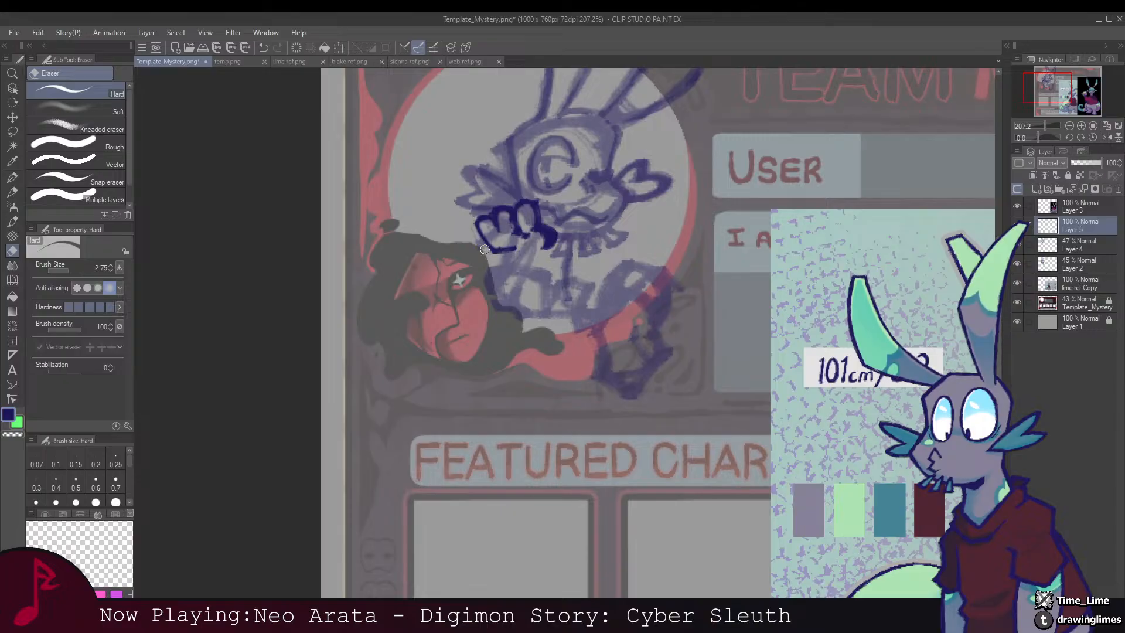
{"action": "key", "text": "b"}
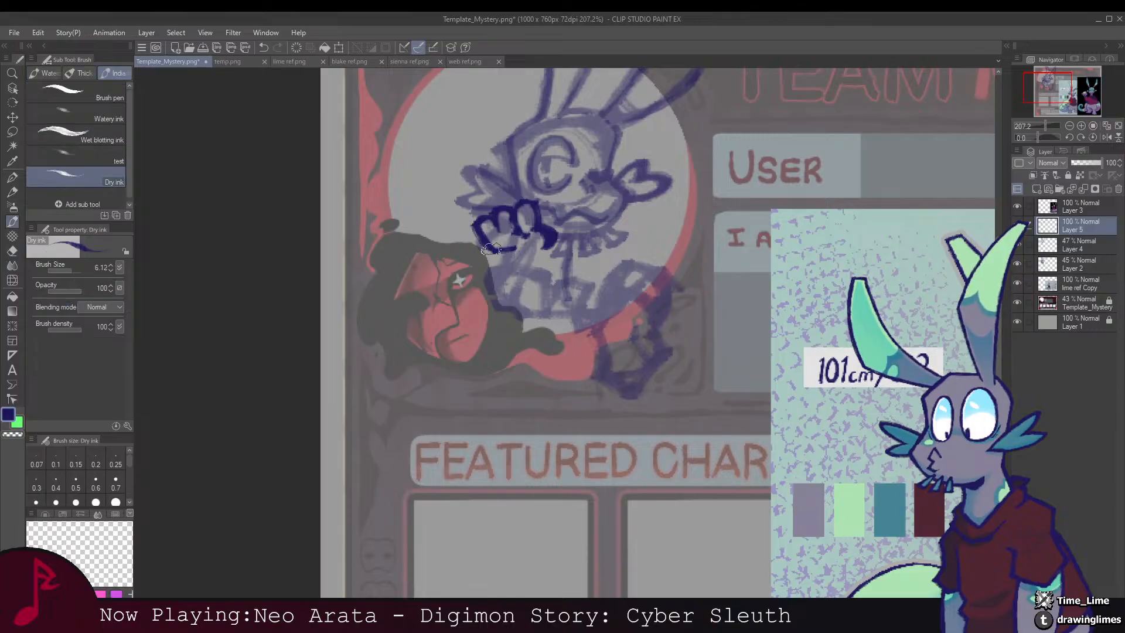
{"action": "left_click_drag", "start_coordinate": [500, 250], "coordinate": [500, 245]}
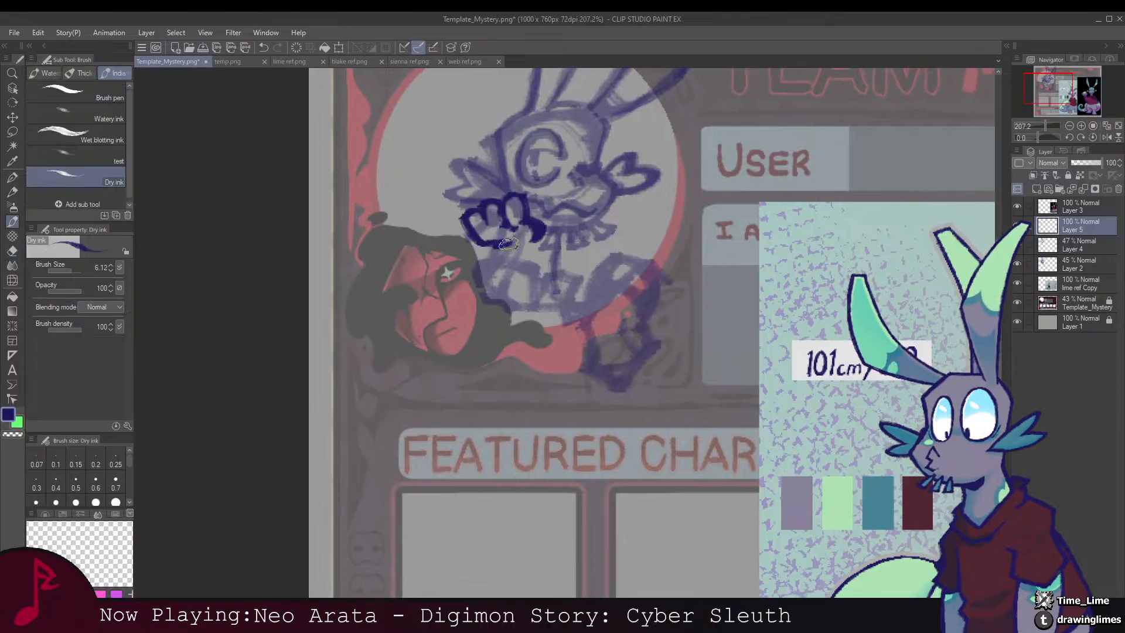
{"action": "left_click_drag", "start_coordinate": [531, 239], "coordinate": [519, 230]}
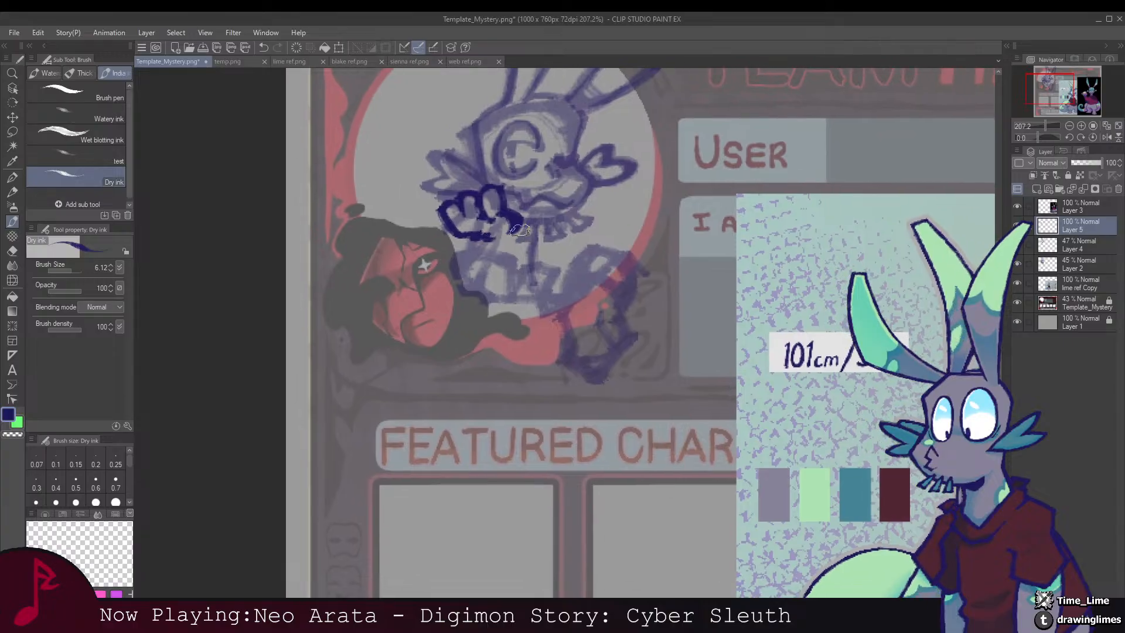
Step: Erase and redraw the raised hand's edge nearest the chin tufts with Dry ink
{"action": "key", "text": "e"}
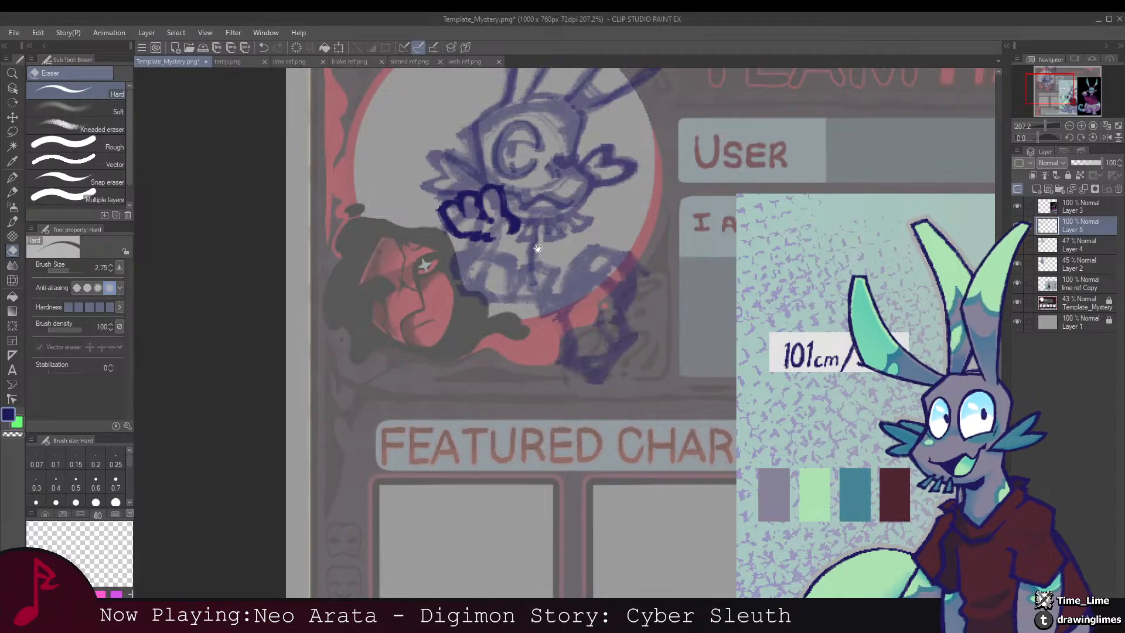
{"action": "scroll", "coordinate": [492, 247], "scroll_direction": "up", "scroll_amount": 1}
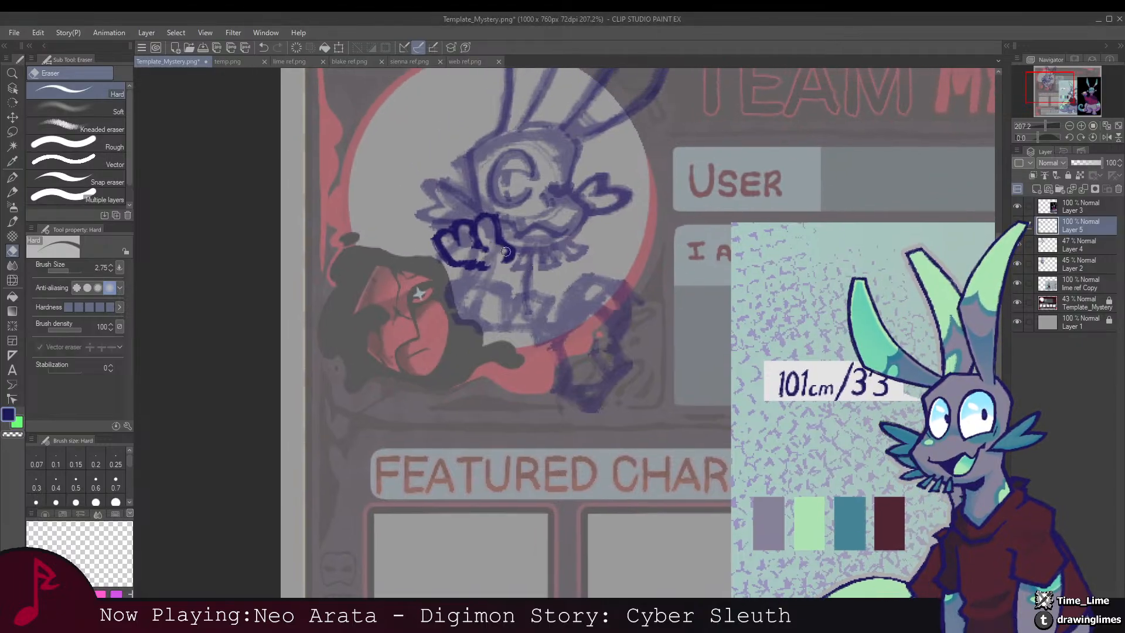
{"action": "key", "text": "b"}
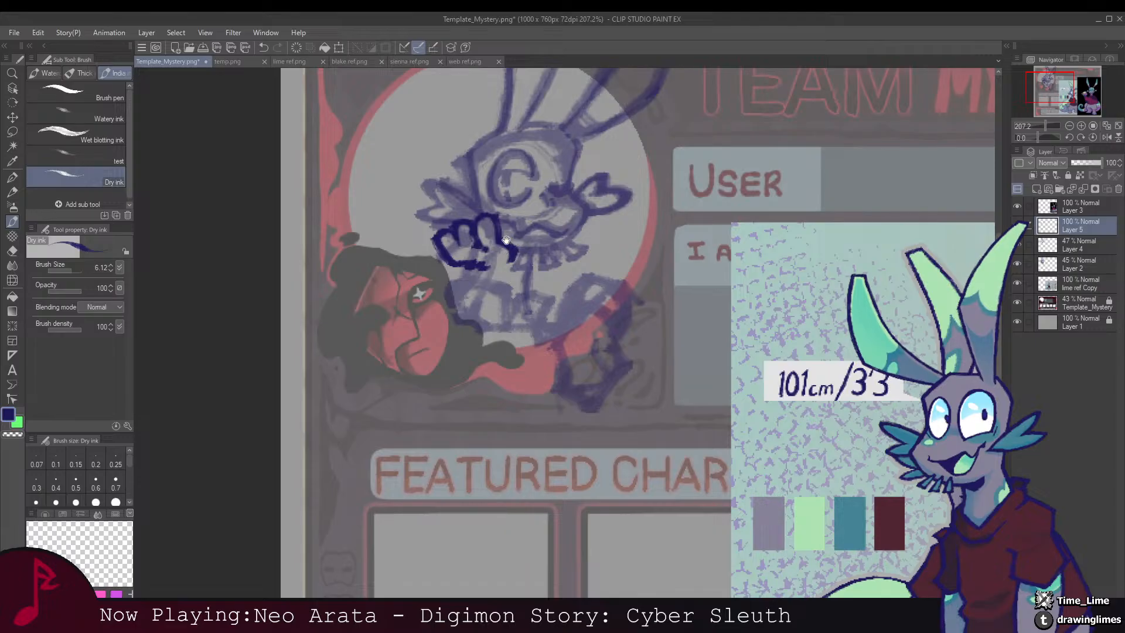
{"action": "left_click_drag", "start_coordinate": [506, 239], "coordinate": [504, 238]}
{"action": "scroll", "coordinate": [485, 216], "scroll_direction": "down", "scroll_amount": 2}
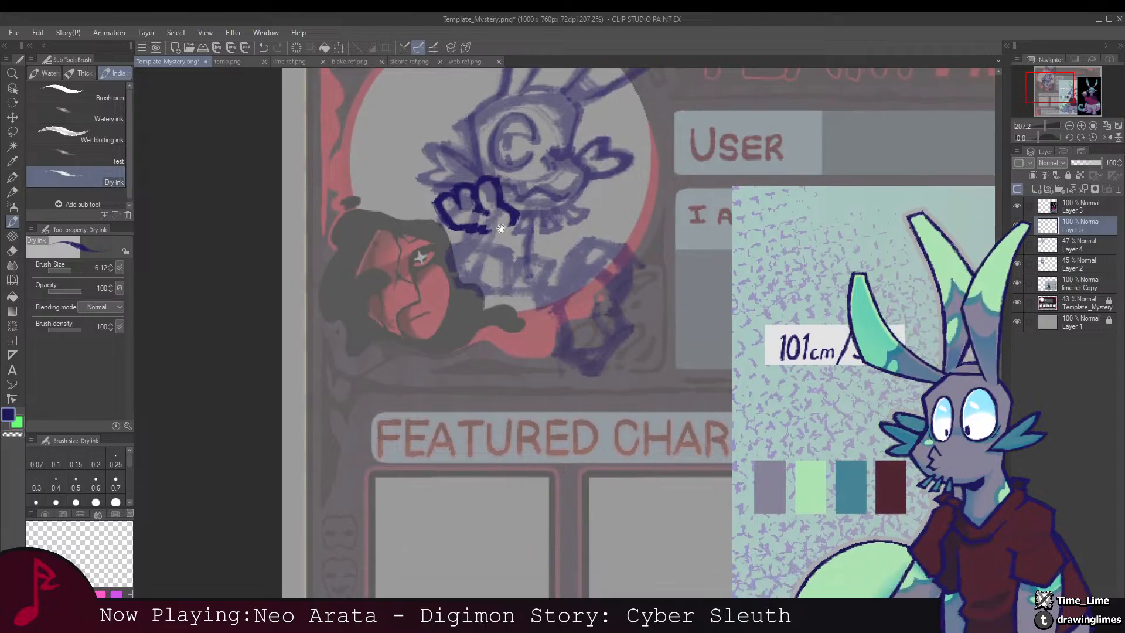
Step: Erase the lower contour of the outermost curled finger and redraw it as a rounded edge with Dry ink
{"action": "key", "text": "e"}
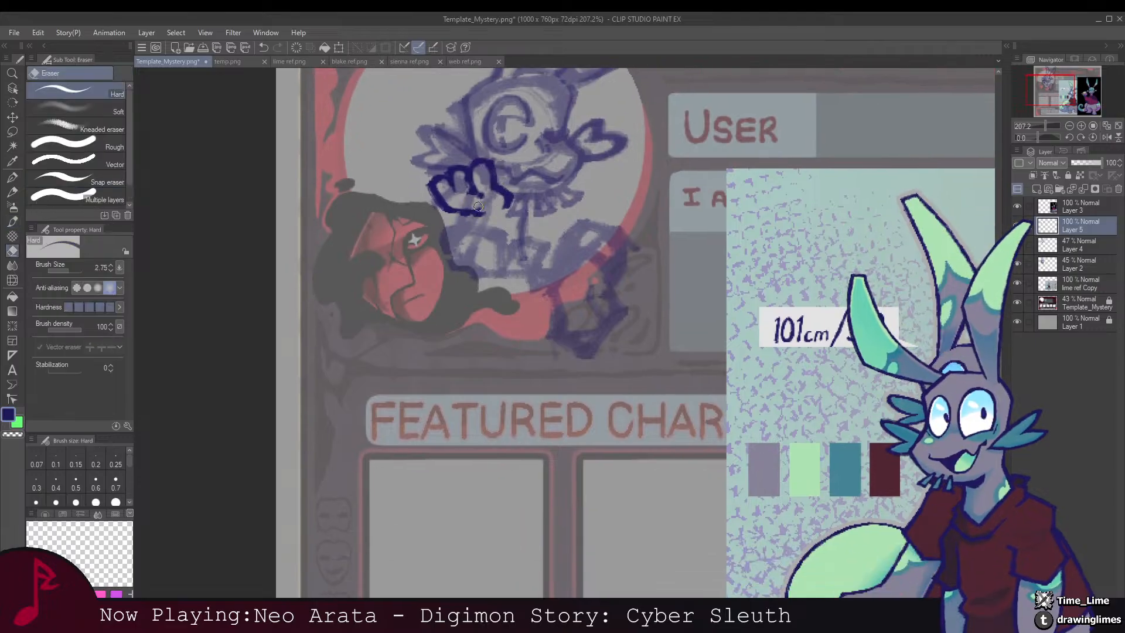
{"action": "key", "text": "b"}
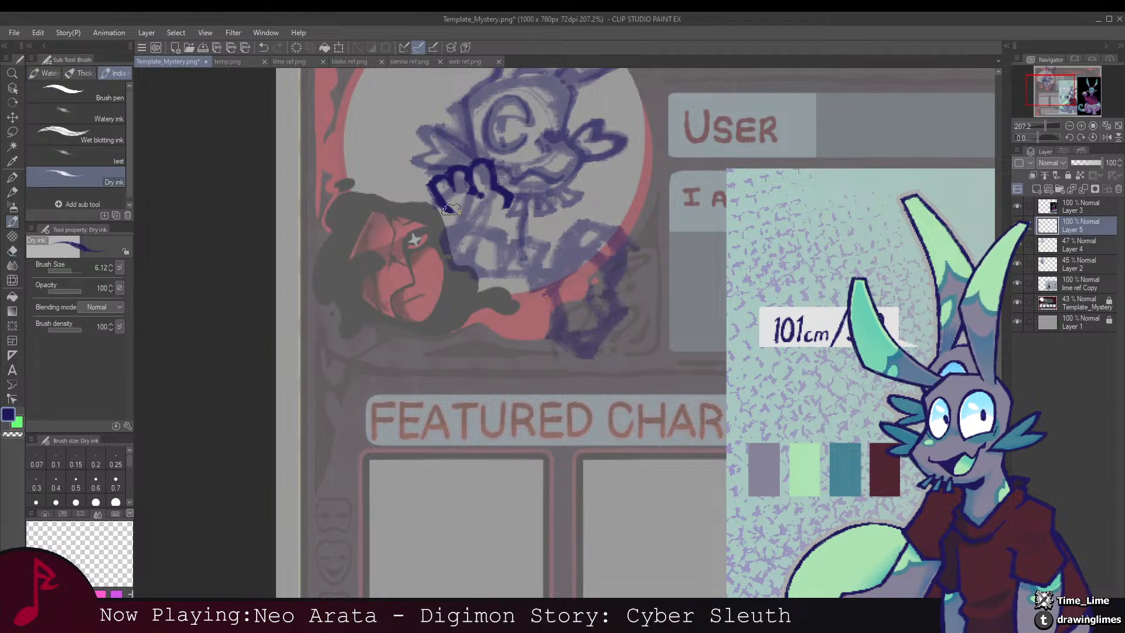
{"action": "mouse_move", "coordinate": [455, 206]}
{"action": "left_mouse_down"}
{"action": "mouse_move", "coordinate": [476, 240]}
{"action": "mouse_move", "coordinate": [468, 216]}
{"action": "left_mouse_up"}
{"action": "key", "text": "e"}
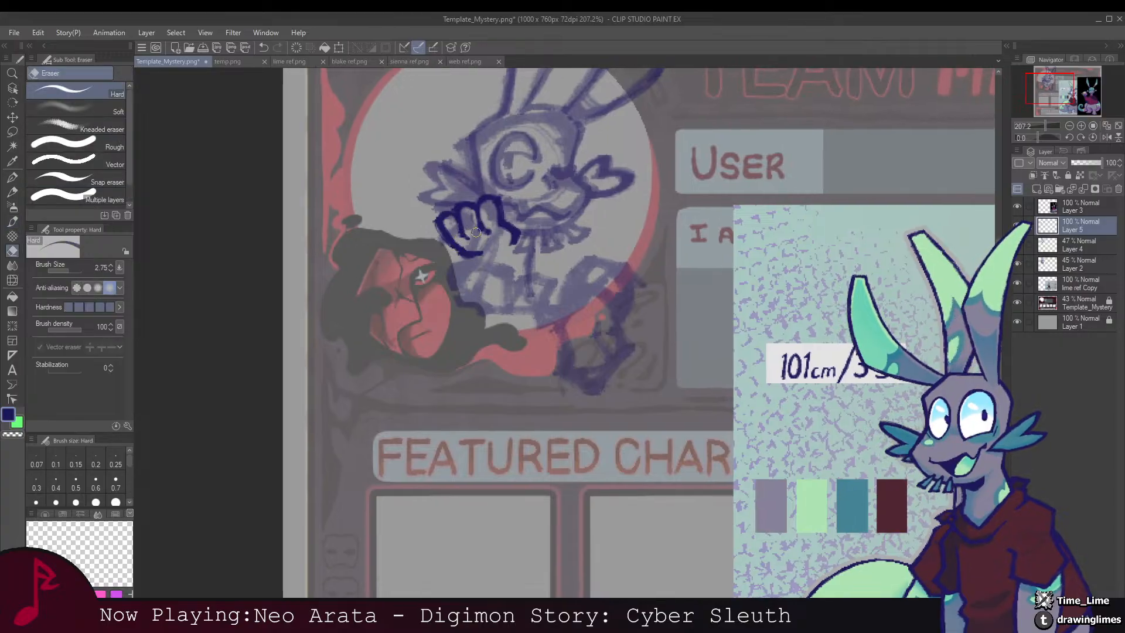
{"action": "key", "text": "b"}
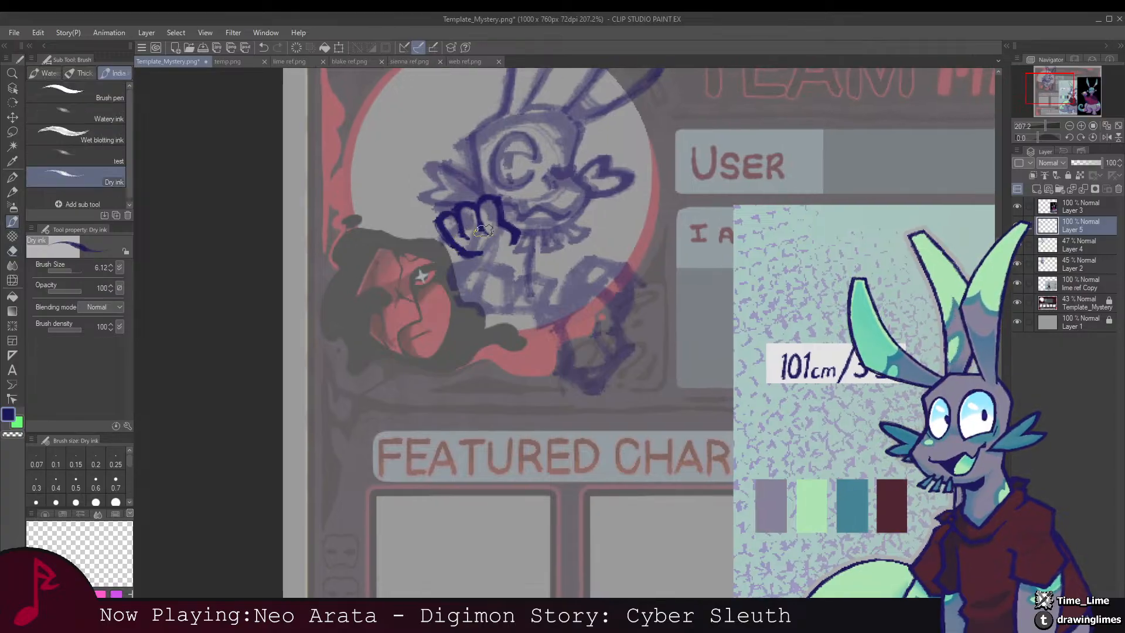
Step: Line both edges of the forearm from the fist down to the frame's lower rim and trim the outer wrist line
{"action": "mouse_move", "coordinate": [489, 213]}
{"action": "left_mouse_down"}
{"action": "mouse_move", "coordinate": [480, 276]}
{"action": "mouse_move", "coordinate": [457, 185]}
{"action": "left_mouse_up"}
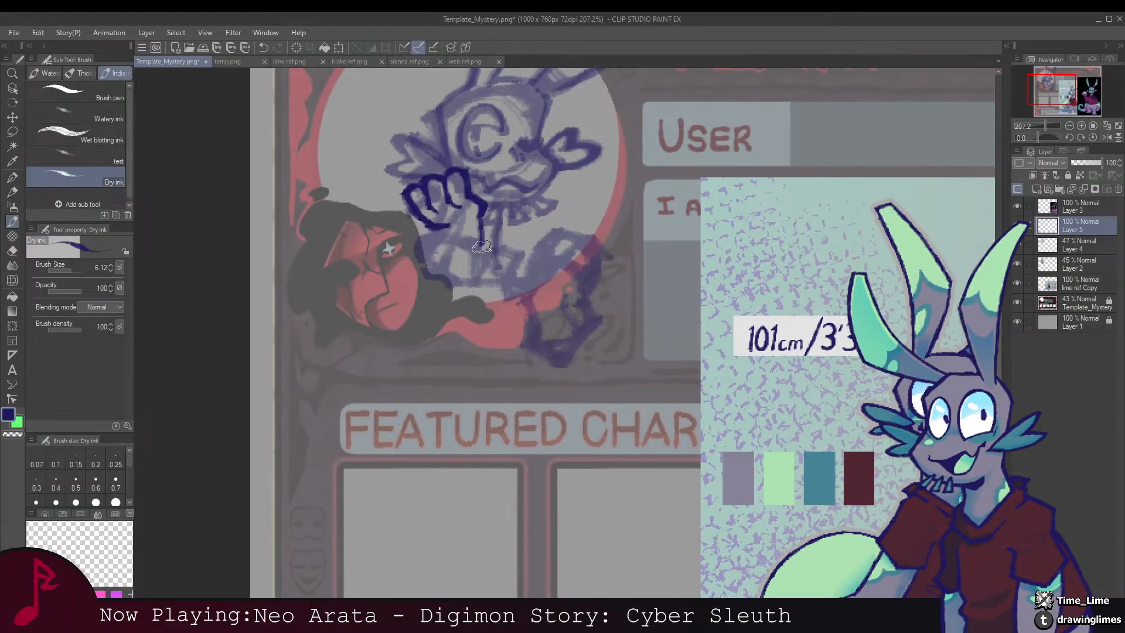
{"action": "mouse_move", "coordinate": [482, 247]}
{"action": "left_mouse_down"}
{"action": "mouse_move", "coordinate": [475, 281]}
{"action": "mouse_move", "coordinate": [450, 311]}
{"action": "left_mouse_up"}
{"action": "mouse_move", "coordinate": [436, 231]}
{"action": "left_mouse_down"}
{"action": "mouse_move", "coordinate": [467, 244]}
{"action": "mouse_move", "coordinate": [454, 284]}
{"action": "left_mouse_up"}
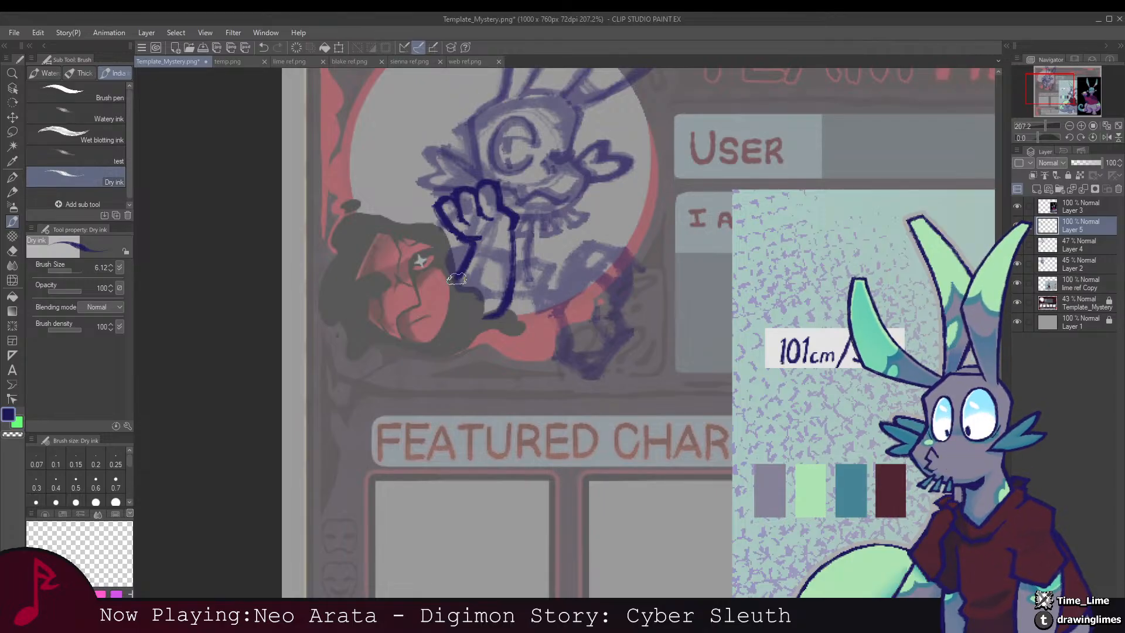
{"action": "key", "text": "e"}
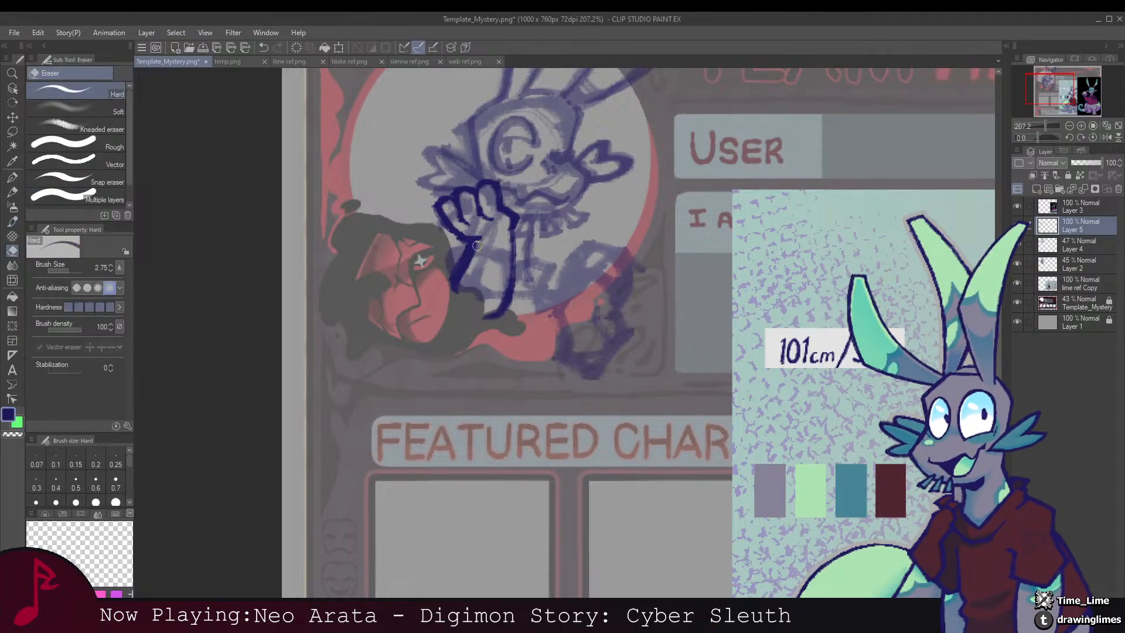
{"action": "left_click_drag", "start_coordinate": [458, 284], "coordinate": [456, 299]}
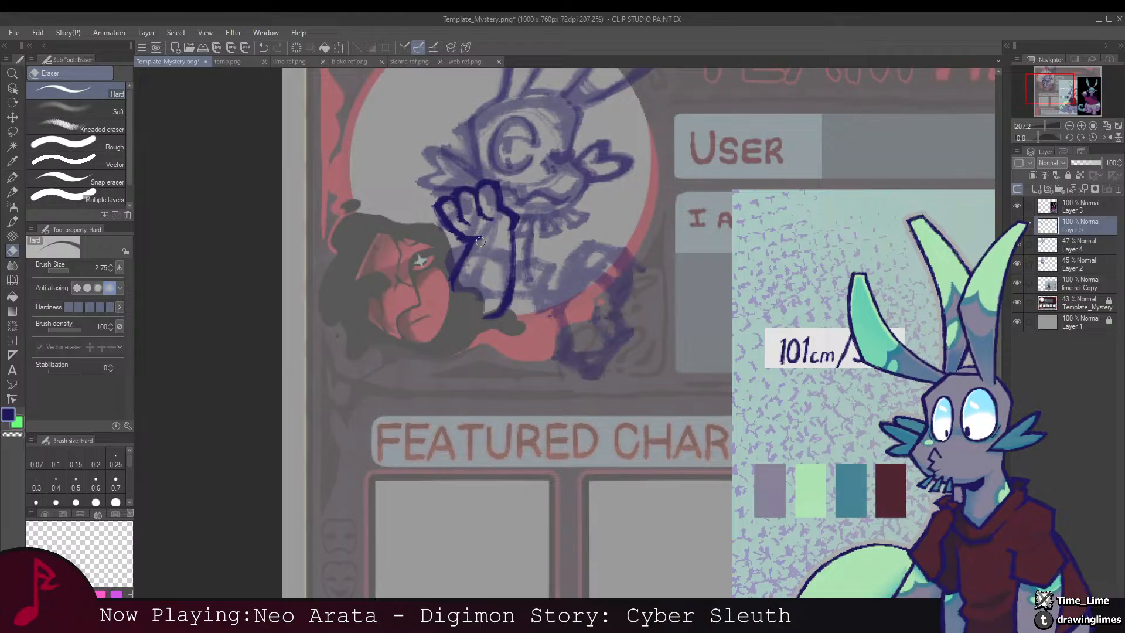
Step: Check the raised arm's lineart at full-template size and with the Layer 2 sketch briefly hidden
{"action": "scroll", "coordinate": [484, 241], "scroll_direction": "down", "scroll_amount": 5}
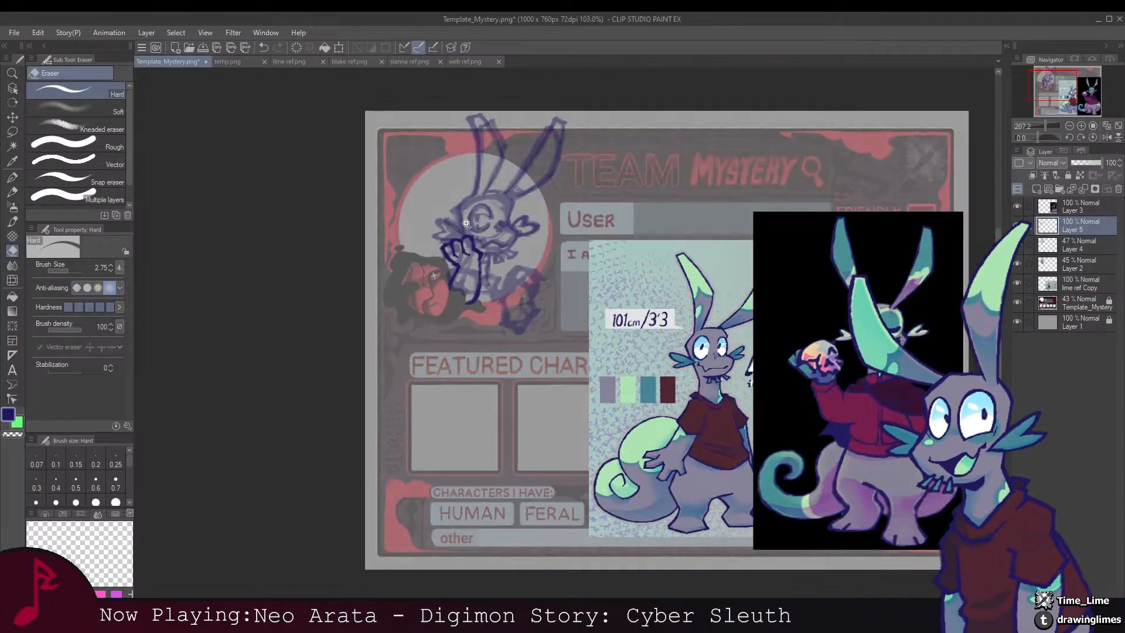
{"action": "scroll", "coordinate": [531, 230], "scroll_direction": "up", "scroll_amount": 5}
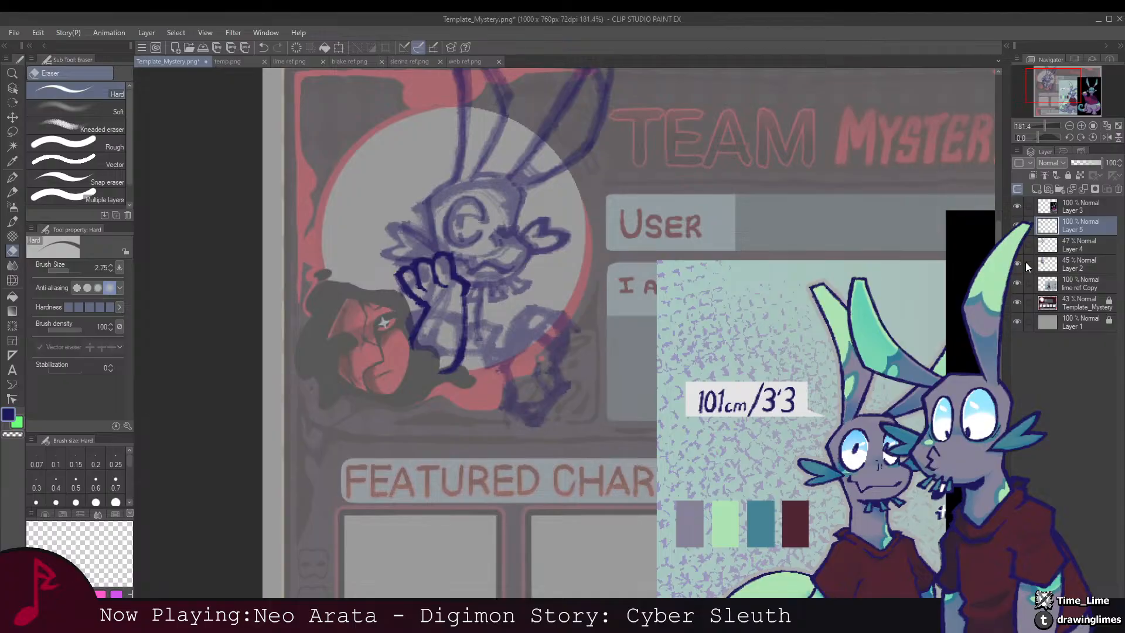
{"action": "left_click", "coordinate": [1018, 265]}
{"action": "scroll", "coordinate": [485, 251], "scroll_direction": "up", "scroll_amount": 2}
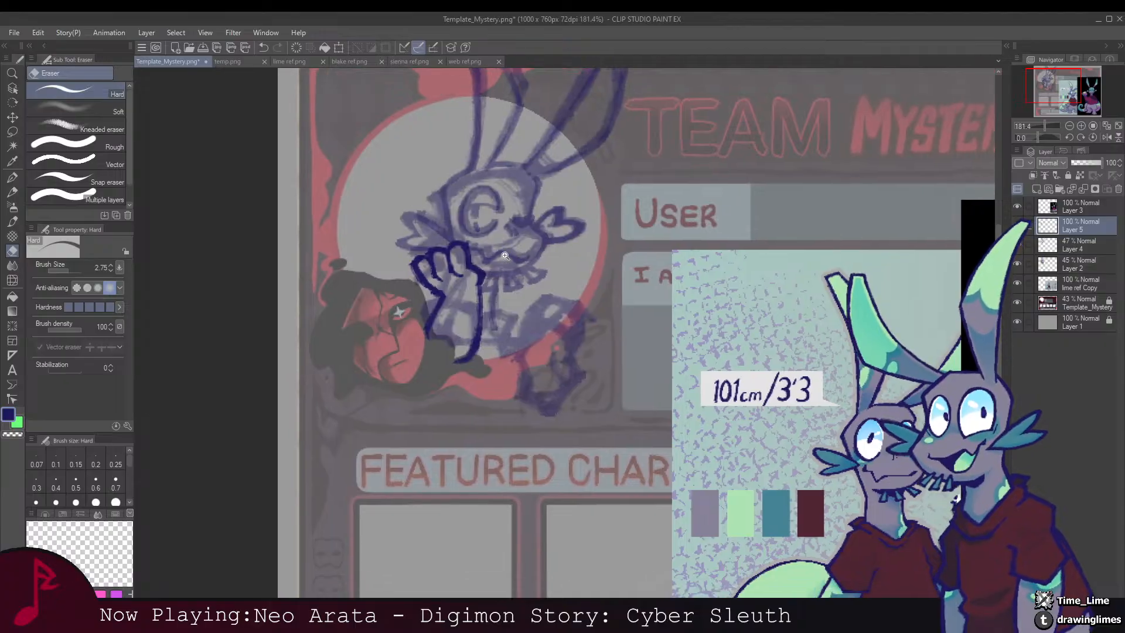
Step: Erase the outer curled fingers of the raised hand and redraw the finger contours with Dry ink
{"action": "key", "text": "b"}
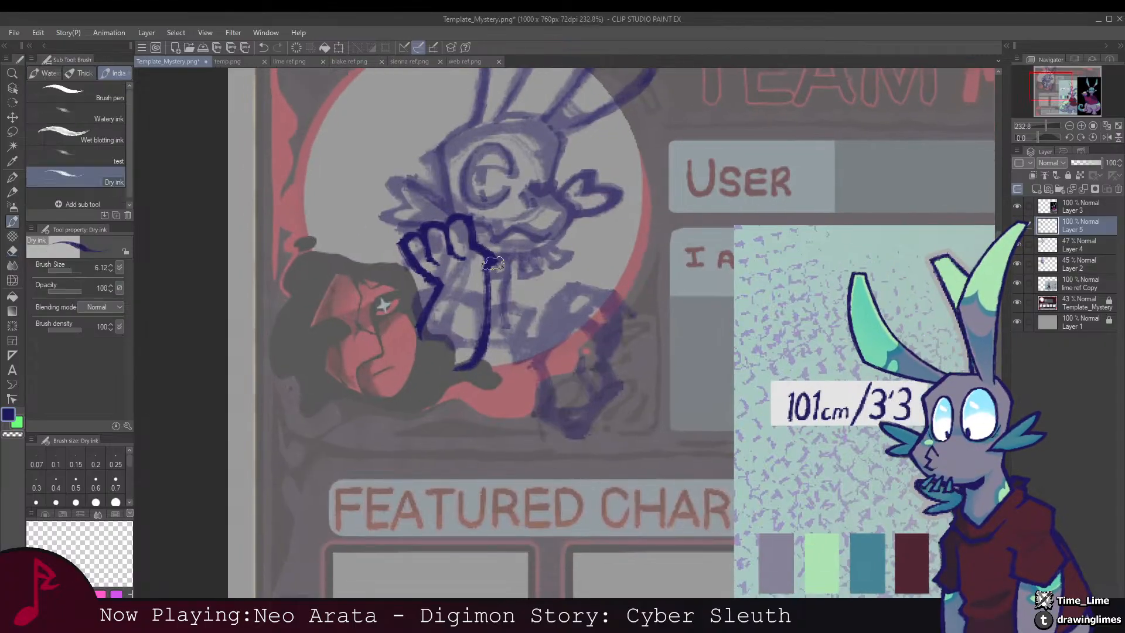
{"action": "key", "text": "e"}
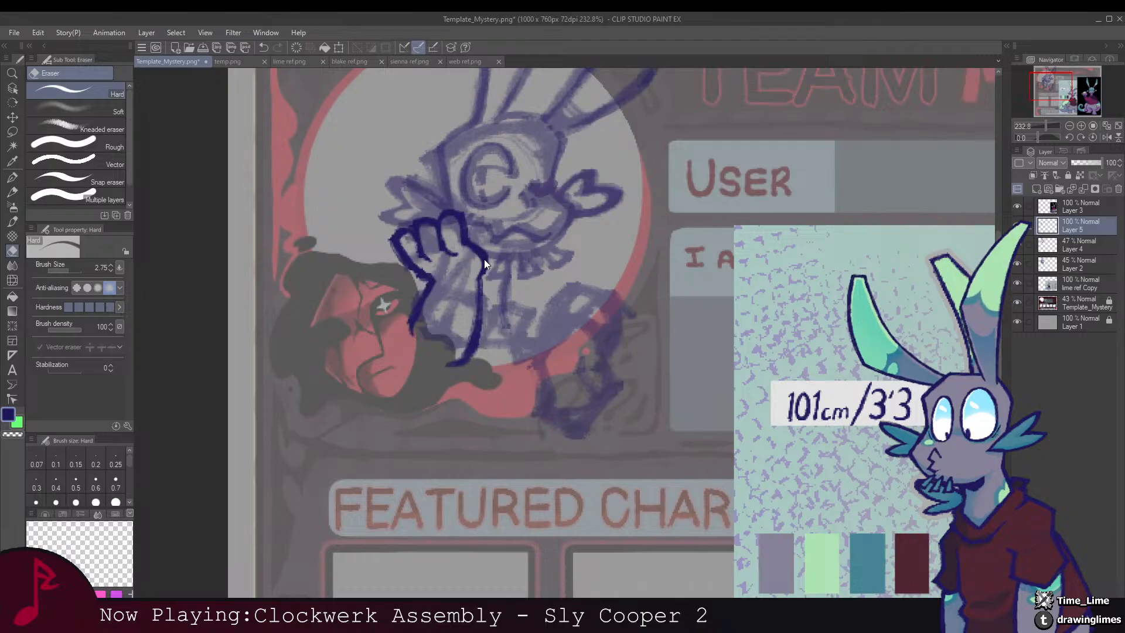
{"action": "mouse_move", "coordinate": [449, 235]}
{"action": "left_mouse_down"}
{"action": "mouse_move", "coordinate": [480, 289]}
{"action": "mouse_move", "coordinate": [458, 298]}
{"action": "mouse_move", "coordinate": [430, 254]}
{"action": "left_mouse_up"}
{"action": "key", "text": "b"}
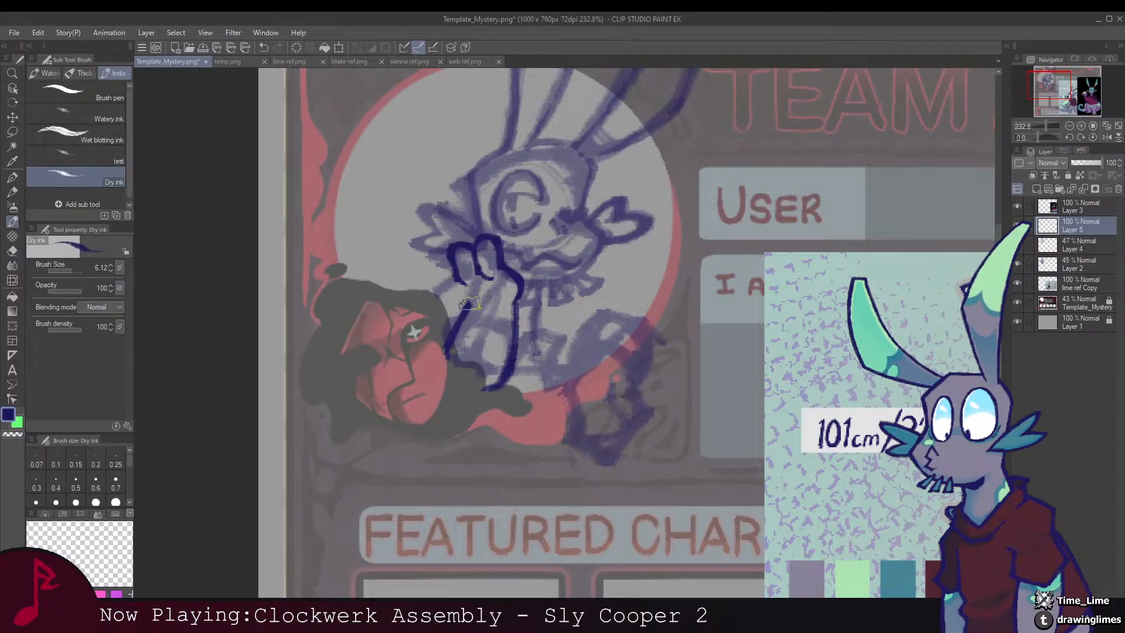
{"action": "mouse_move", "coordinate": [469, 299]}
{"action": "left_mouse_down"}
{"action": "mouse_move", "coordinate": [447, 244]}
{"action": "mouse_move", "coordinate": [464, 245]}
{"action": "mouse_move", "coordinate": [473, 264]}
{"action": "mouse_move", "coordinate": [472, 239]}
{"action": "mouse_move", "coordinate": [505, 257]}
{"action": "left_mouse_up"}
{"action": "mouse_move", "coordinate": [509, 258]}
{"action": "left_mouse_down"}
{"action": "mouse_move", "coordinate": [483, 252]}
{"action": "mouse_move", "coordinate": [469, 266]}
{"action": "left_mouse_up"}
{"action": "left_click_drag", "start_coordinate": [539, 270], "coordinate": [469, 270]}
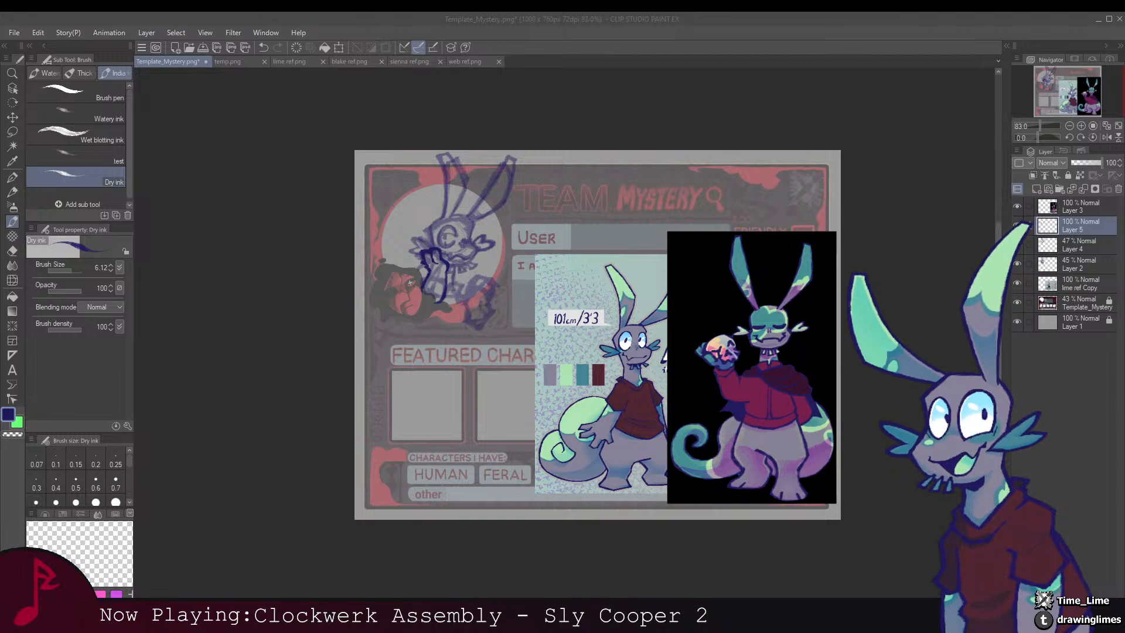
Step: Redraw the fist's outermost finger with Dry ink and clean up the finger lines with the Hard eraser
{"action": "key", "text": "alt+Tab"}
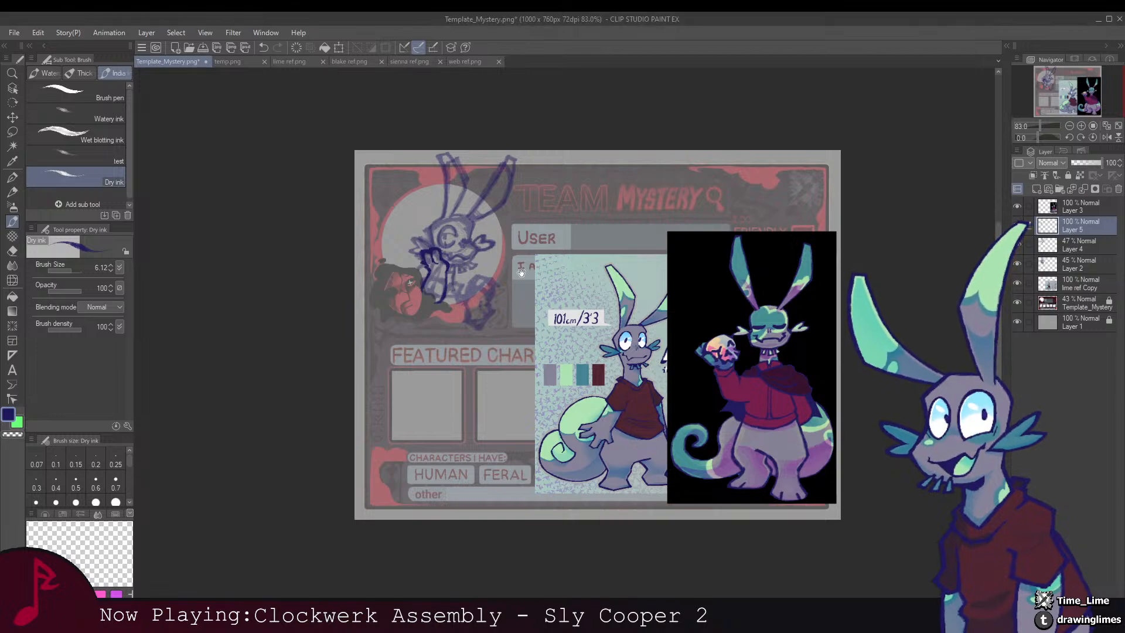
{"action": "left_click_drag", "start_coordinate": [522, 273], "coordinate": [512, 274]}
{"action": "mouse_move", "coordinate": [444, 231]}
{"action": "left_mouse_down"}
{"action": "mouse_move", "coordinate": [497, 264]}
{"action": "mouse_move", "coordinate": [449, 258]}
{"action": "left_mouse_up"}
{"action": "mouse_move", "coordinate": [412, 275]}
{"action": "left_mouse_down"}
{"action": "mouse_move", "coordinate": [467, 291]}
{"action": "mouse_move", "coordinate": [403, 286]}
{"action": "mouse_move", "coordinate": [416, 277]}
{"action": "left_mouse_up"}
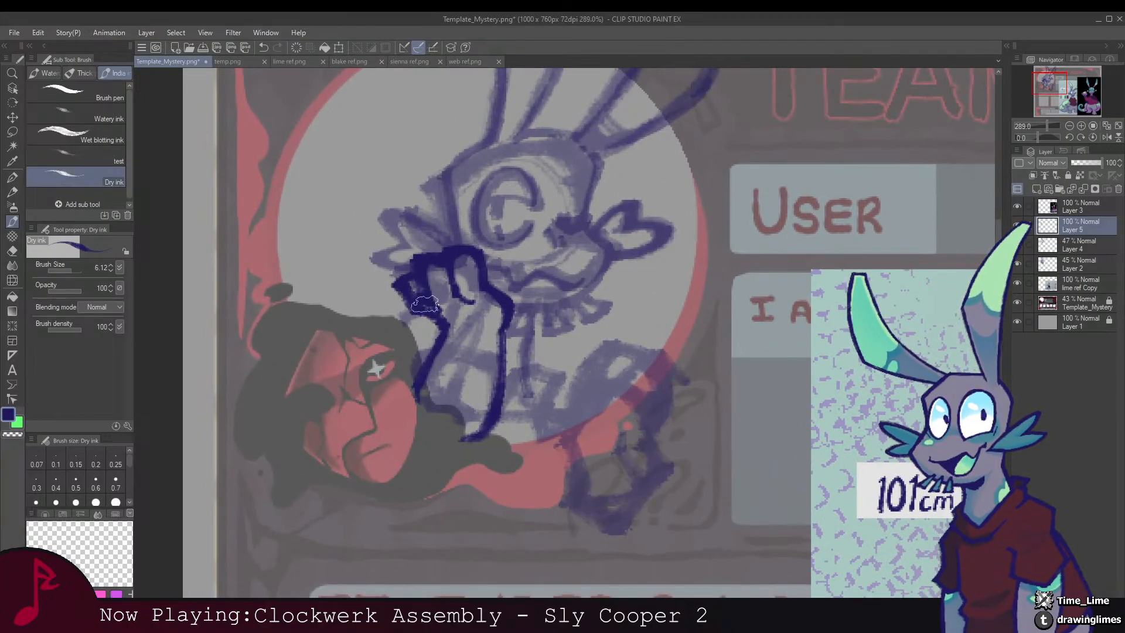
{"action": "key", "text": "e"}
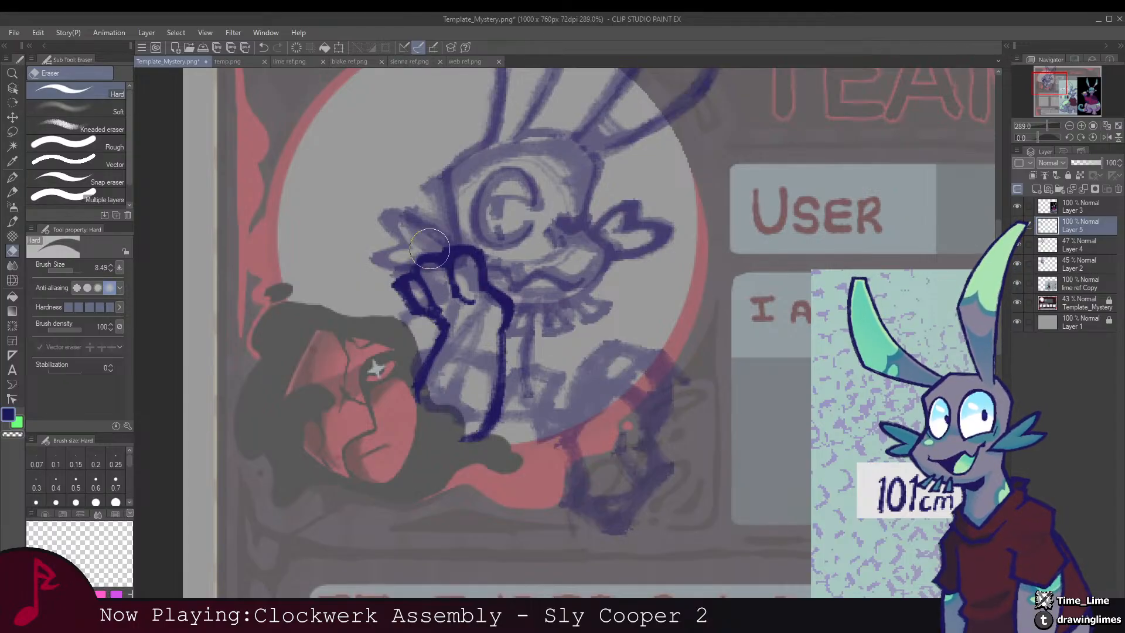
{"action": "left_click_drag", "start_coordinate": [481, 245], "coordinate": [430, 218]}
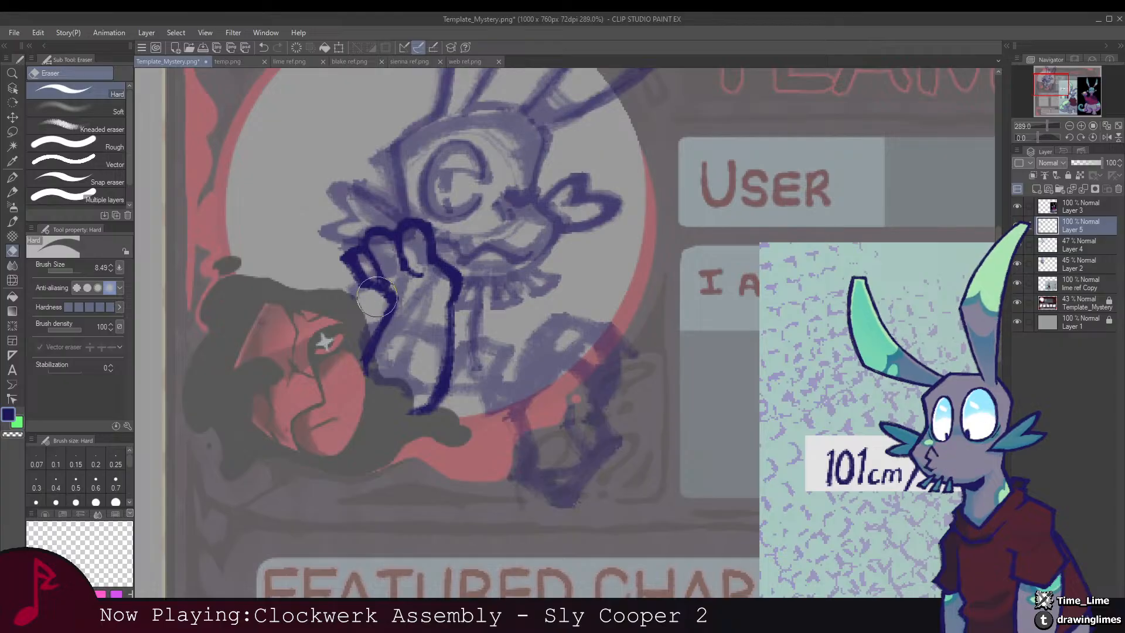
Step: Redraw the forearm's outer line slanting from the wrist down to the neighbouring portrait's hair with Dry ink
{"action": "key", "text": "b"}
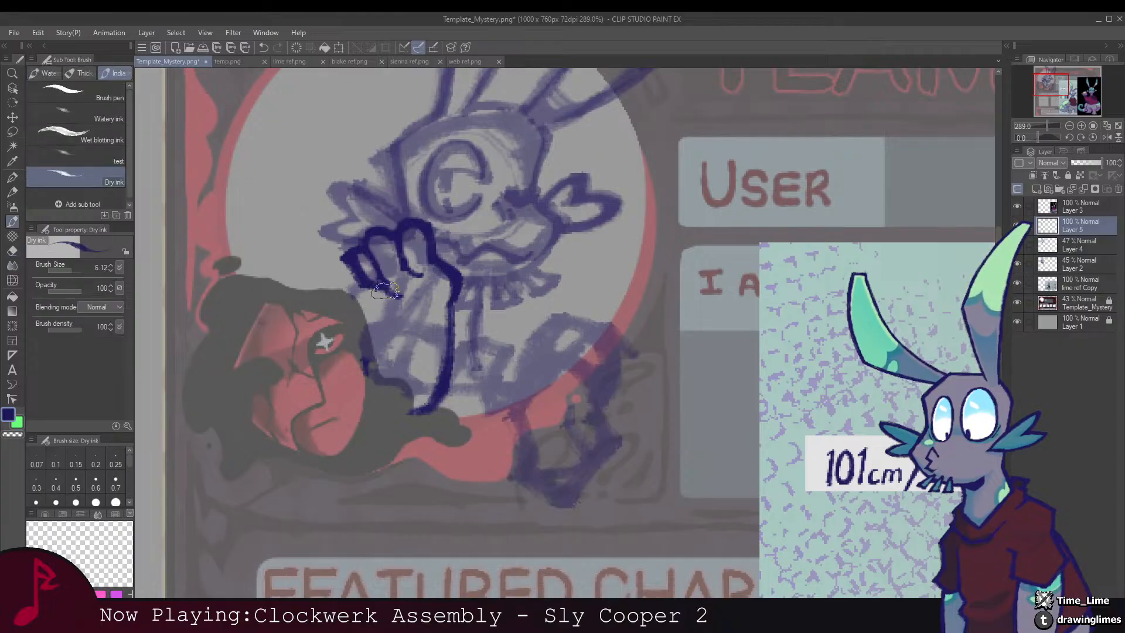
{"action": "scroll", "coordinate": [408, 299], "scroll_direction": "down", "scroll_amount": 2}
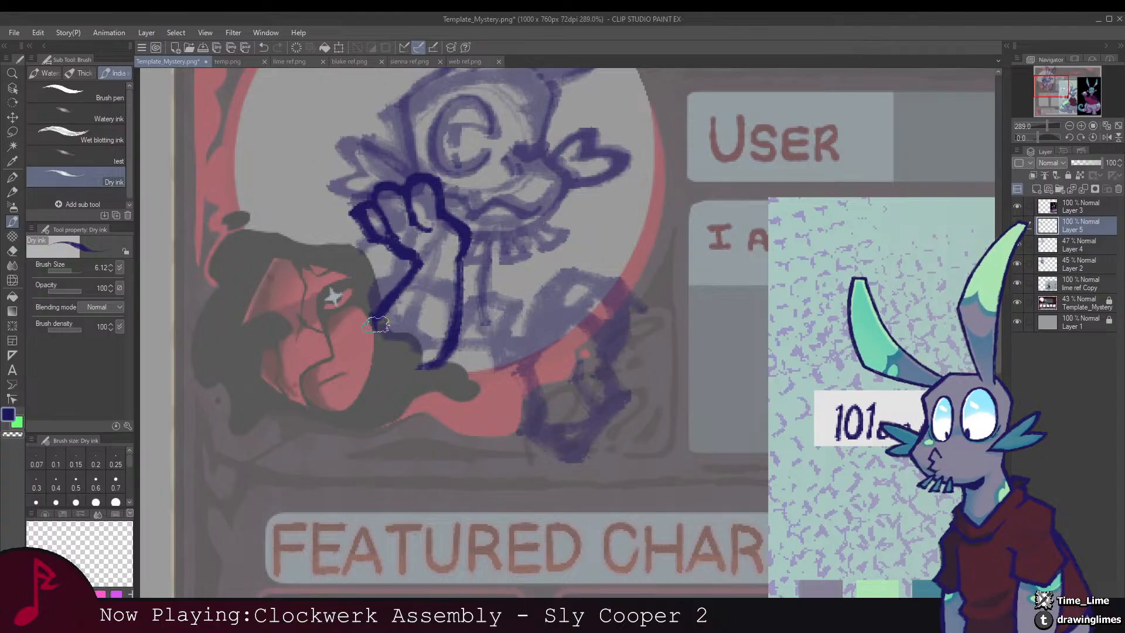
{"action": "left_click_drag", "start_coordinate": [368, 324], "coordinate": [418, 264]}
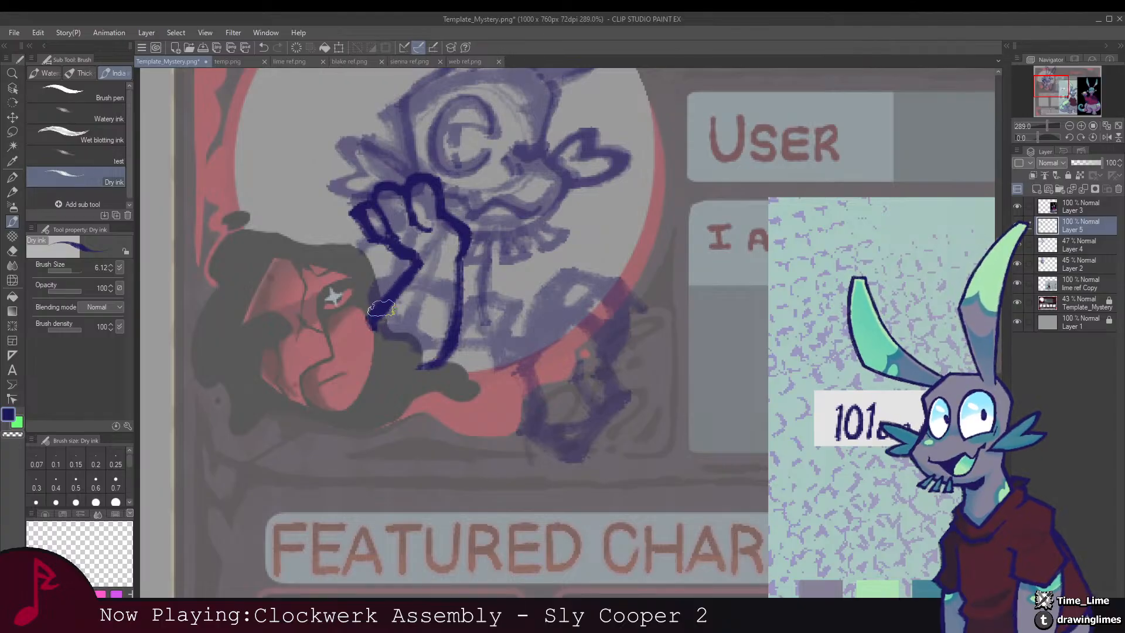
{"action": "key", "text": "e"}
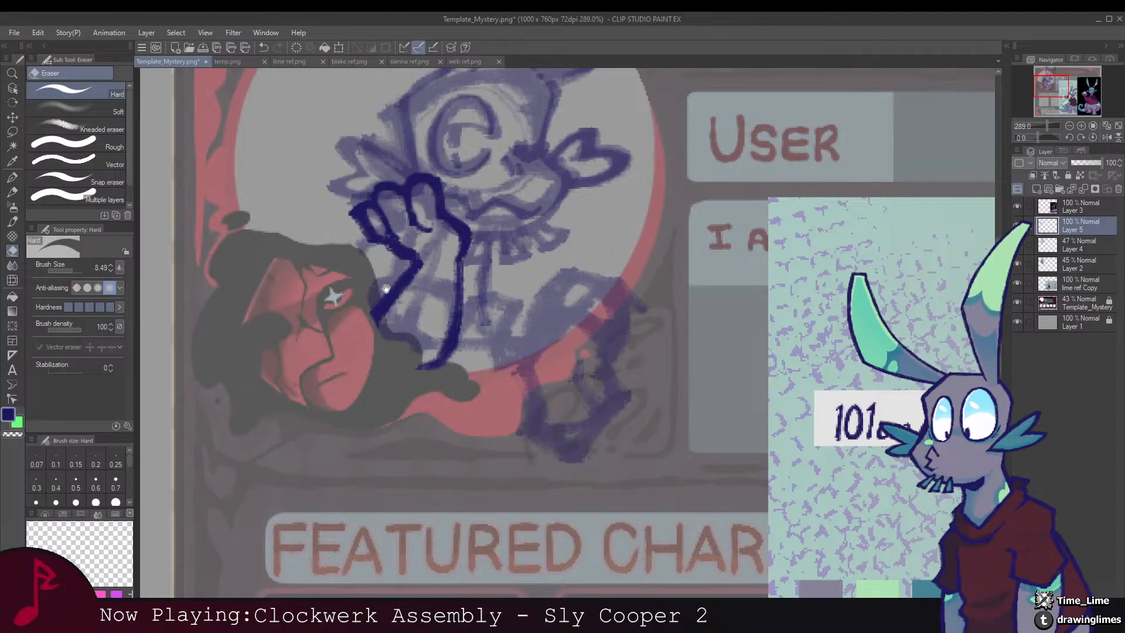
Step: Hide the Layer 2 sketch and set Layer 4's opacity to 100%
{"action": "scroll", "coordinate": [469, 310], "scroll_direction": "down", "scroll_amount": 5}
{"action": "left_click", "coordinate": [1039, 254]}
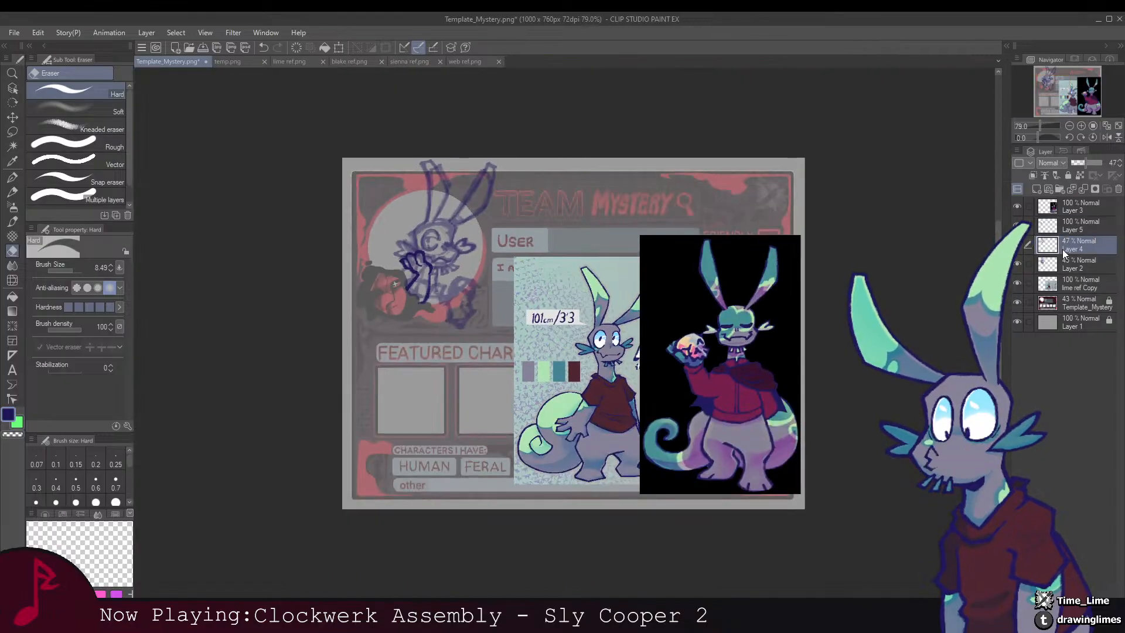
{"action": "left_click", "coordinate": [1018, 264]}
{"action": "mouse_move", "coordinate": [1085, 163]}
{"action": "left_mouse_down"}
{"action": "mouse_move", "coordinate": [1115, 166]}
{"action": "mouse_move", "coordinate": [1090, 166]}
{"action": "mouse_move", "coordinate": [1104, 168]}
{"action": "left_mouse_up"}
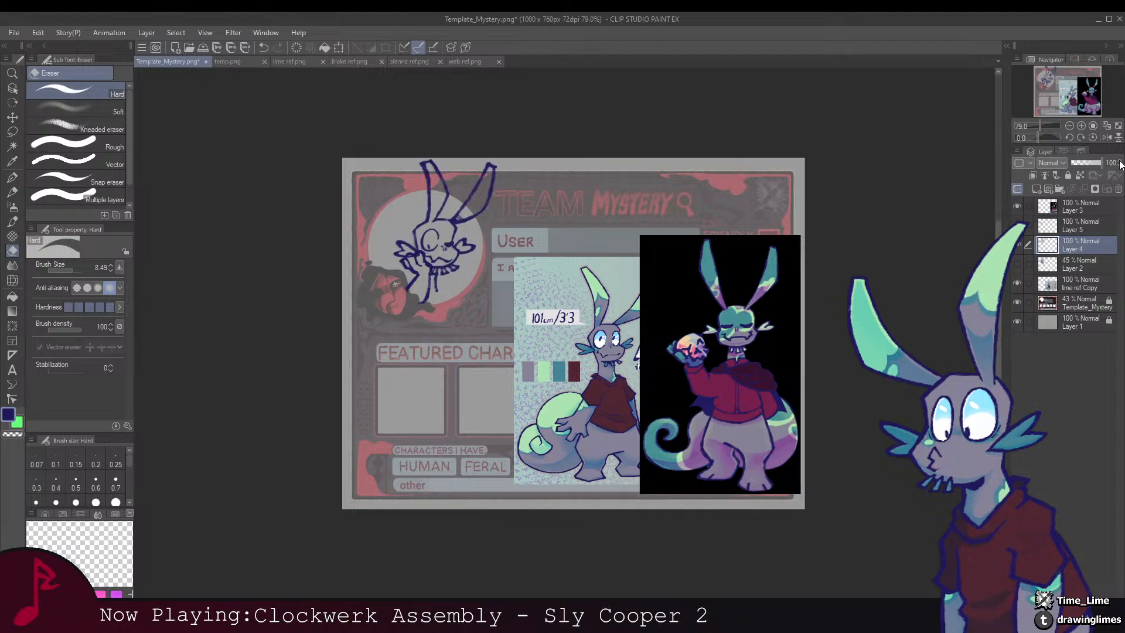
Step: Make Layer 4 the active layer and set the Hard eraser's brush size to 4.49
{"action": "scroll", "coordinate": [425, 246], "scroll_direction": "up", "scroll_amount": 3}
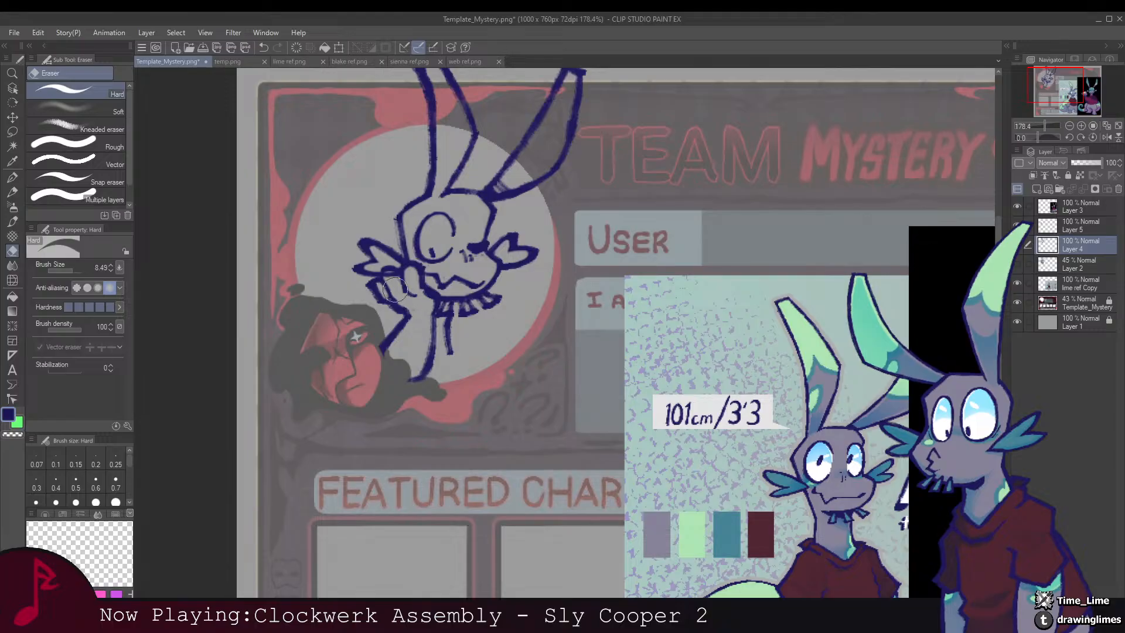
{"action": "left_click_drag", "start_coordinate": [452, 290], "coordinate": [415, 287]}
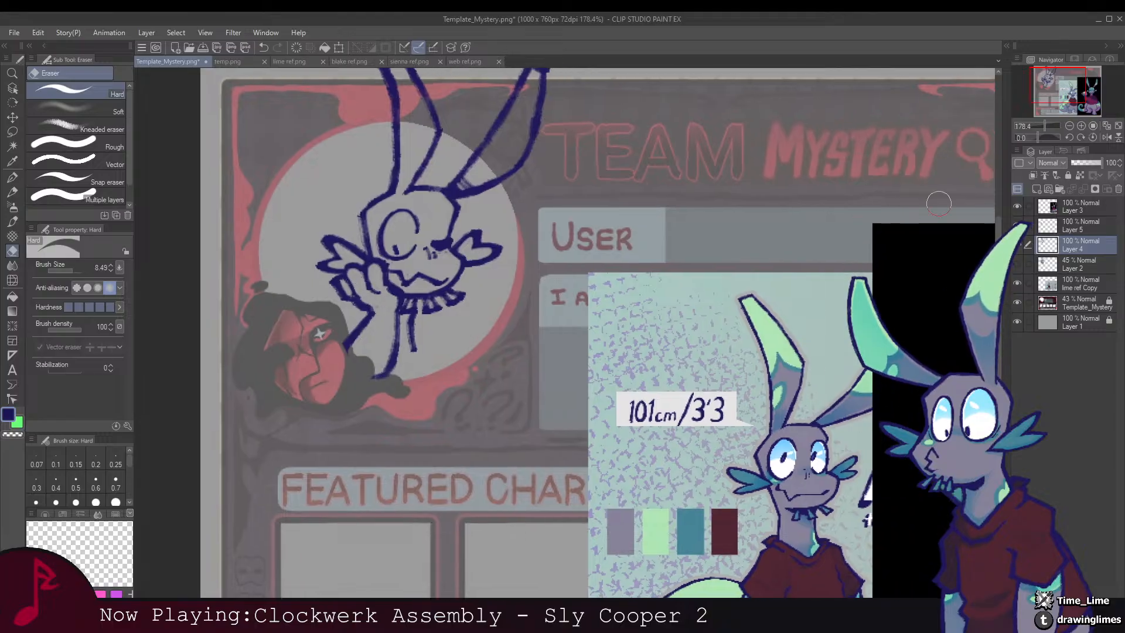
{"action": "left_click", "coordinate": [1070, 229]}
{"action": "scroll", "coordinate": [427, 272], "scroll_direction": "up", "scroll_amount": 2}
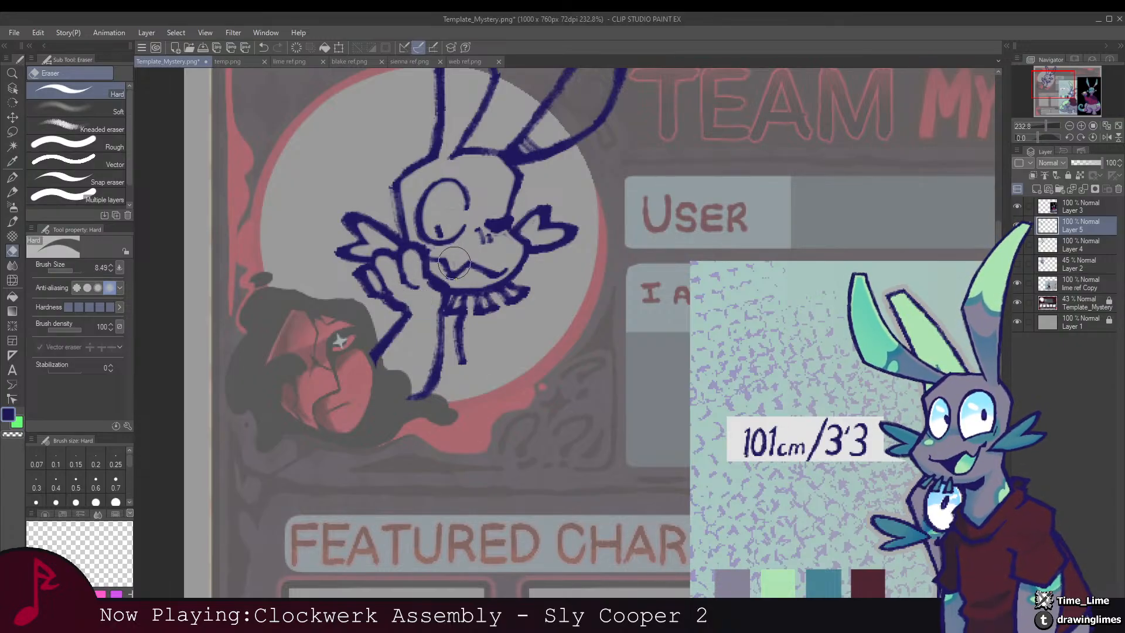
{"action": "left_click", "coordinate": [1080, 244]}
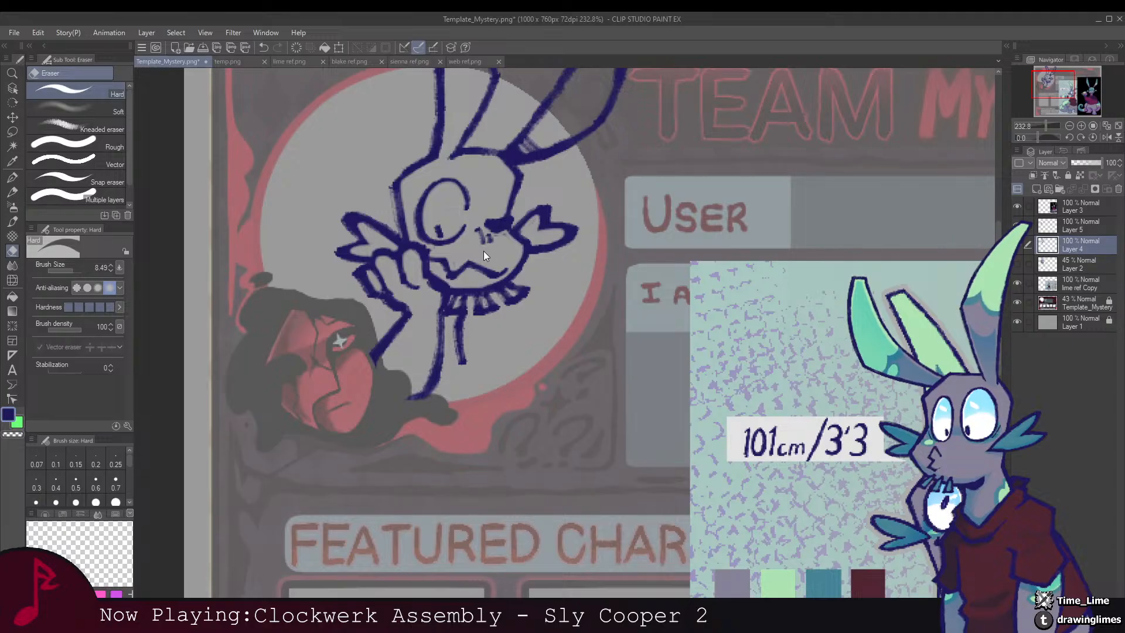
{"action": "left_click_drag", "start_coordinate": [484, 250], "coordinate": [475, 246], "text": "ctrl+alt"}
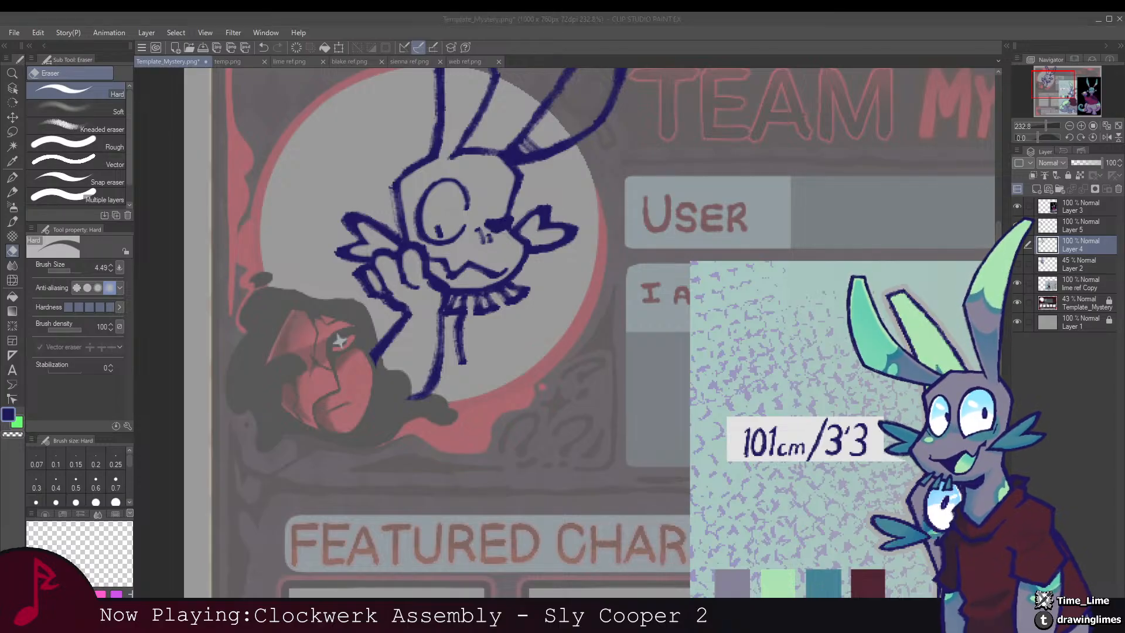
Step: Hide and show Layer 4 to inspect the raised hand's lines on their own, then make Layer 4 active
{"action": "scroll", "coordinate": [557, 245], "scroll_direction": "down", "scroll_amount": 4}
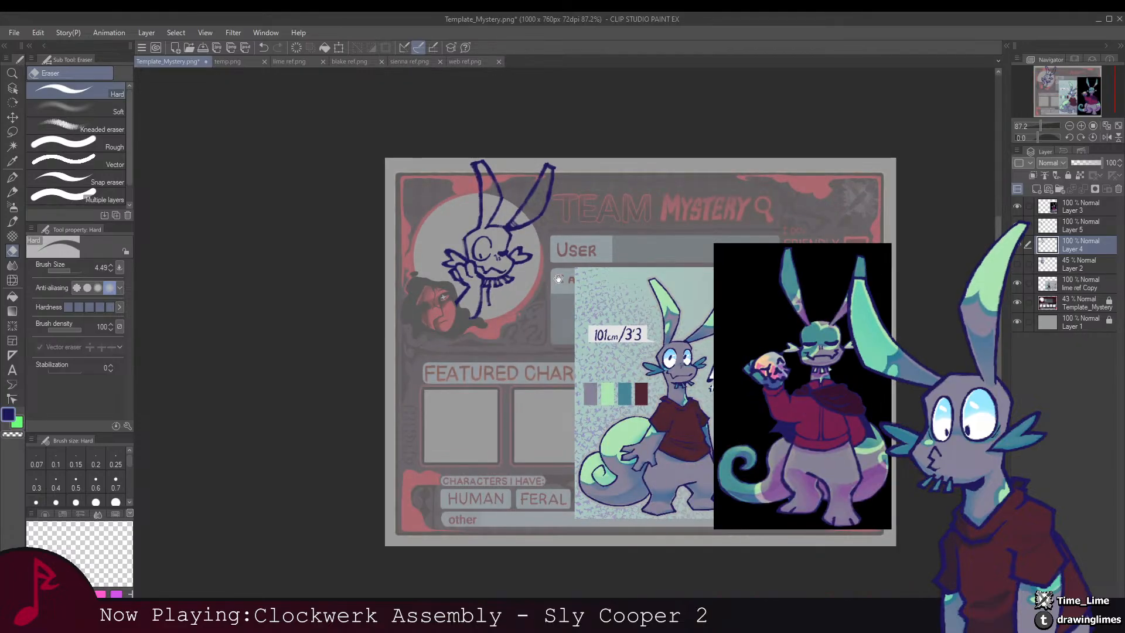
{"action": "scroll", "coordinate": [507, 258], "scroll_direction": "up", "scroll_amount": 3}
{"action": "left_click_drag", "start_coordinate": [507, 258], "coordinate": [515, 270]}
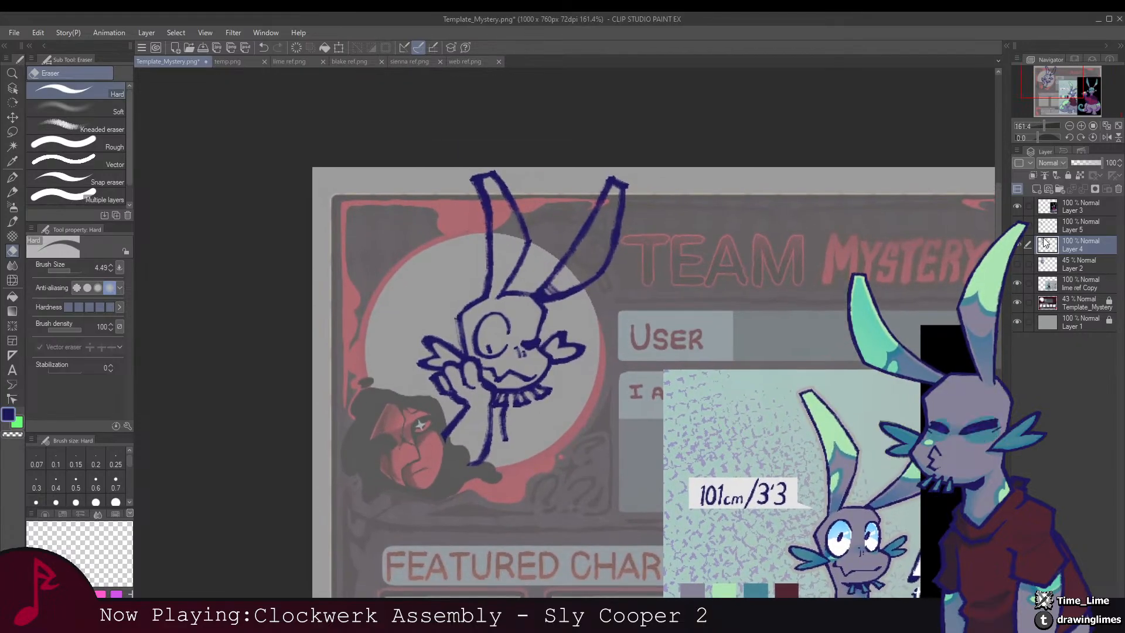
{"action": "left_click", "coordinate": [1018, 246]}
{"action": "left_click", "coordinate": [1051, 231]}
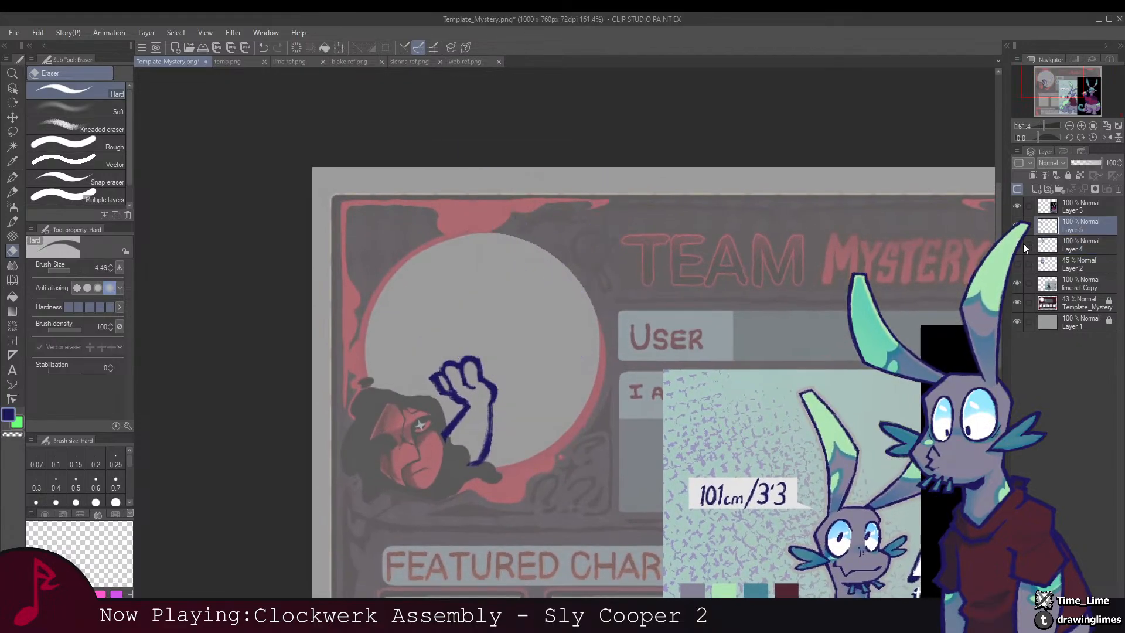
{"action": "left_click", "coordinate": [1019, 246]}
{"action": "scroll", "coordinate": [464, 329], "scroll_direction": "up", "scroll_amount": 2}
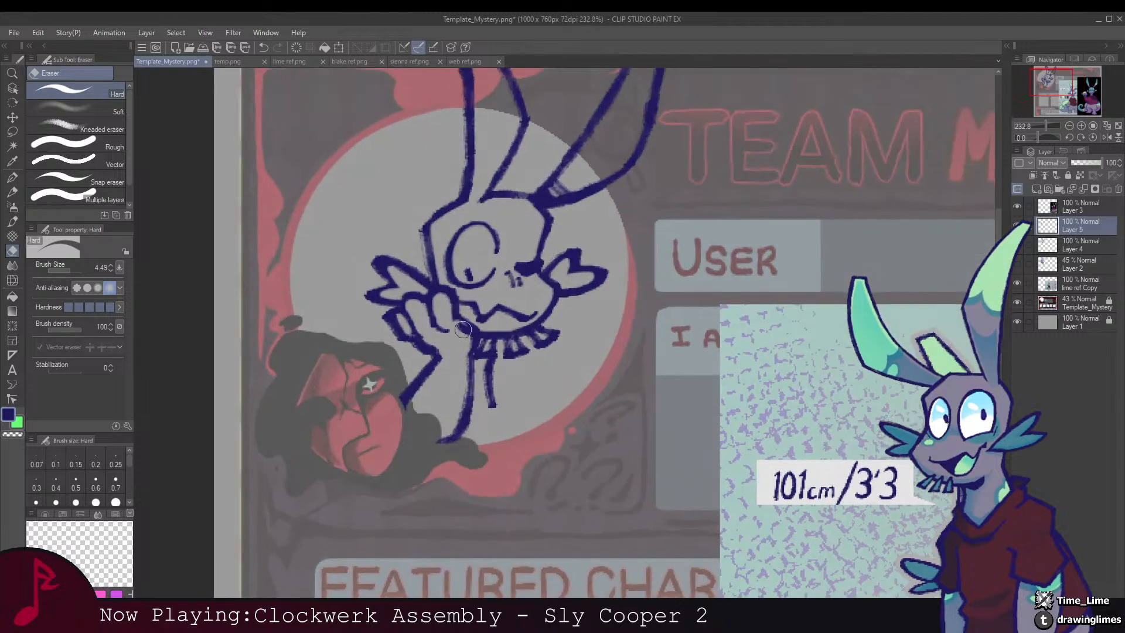
{"action": "left_click", "coordinate": [1081, 245]}
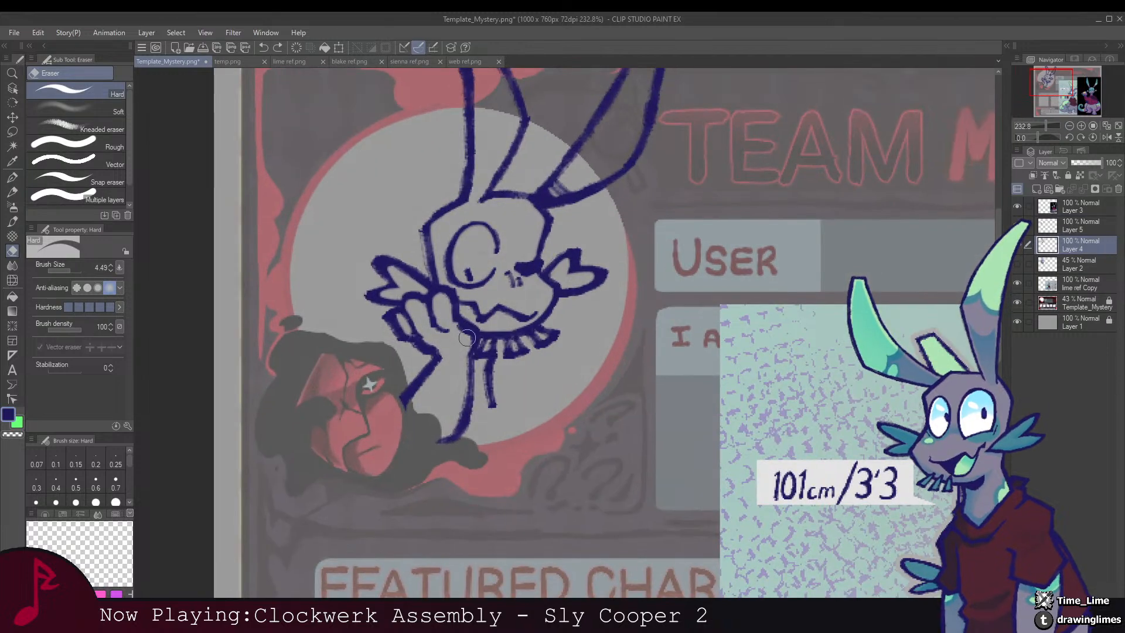
Step: Toggle the visibility of Layer 4 and Layer 5 to compare the head and neck lines with the hand
{"action": "scroll", "coordinate": [498, 287], "scroll_direction": "down", "scroll_amount": 5}
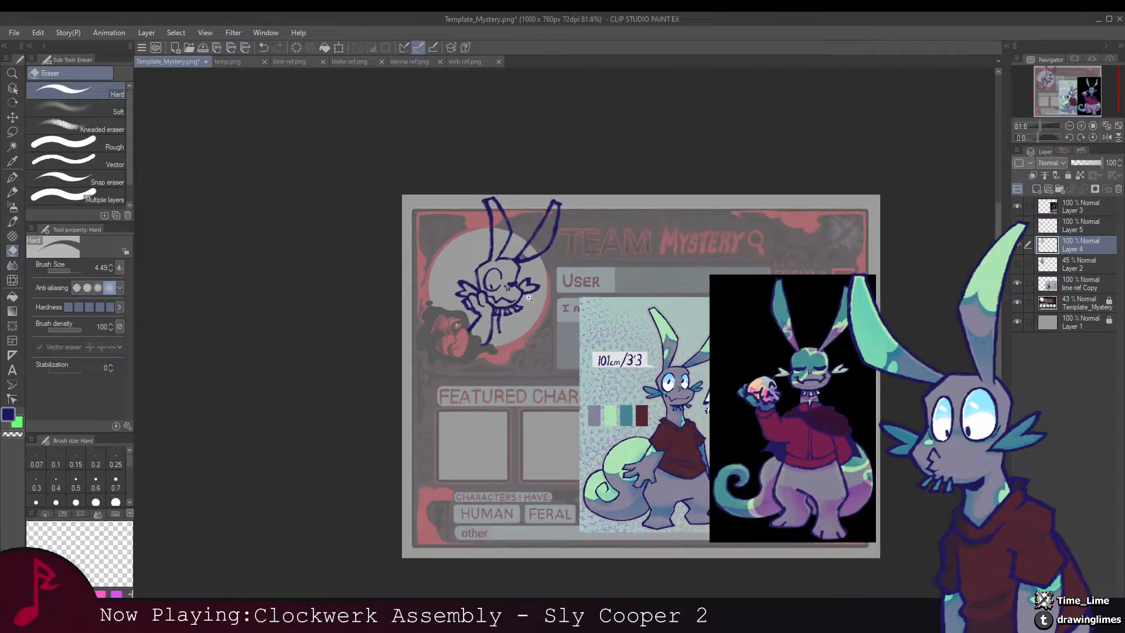
{"action": "scroll", "coordinate": [498, 276], "scroll_direction": "up", "scroll_amount": 2}
{"action": "scroll", "coordinate": [498, 272], "scroll_direction": "down", "scroll_amount": 2}
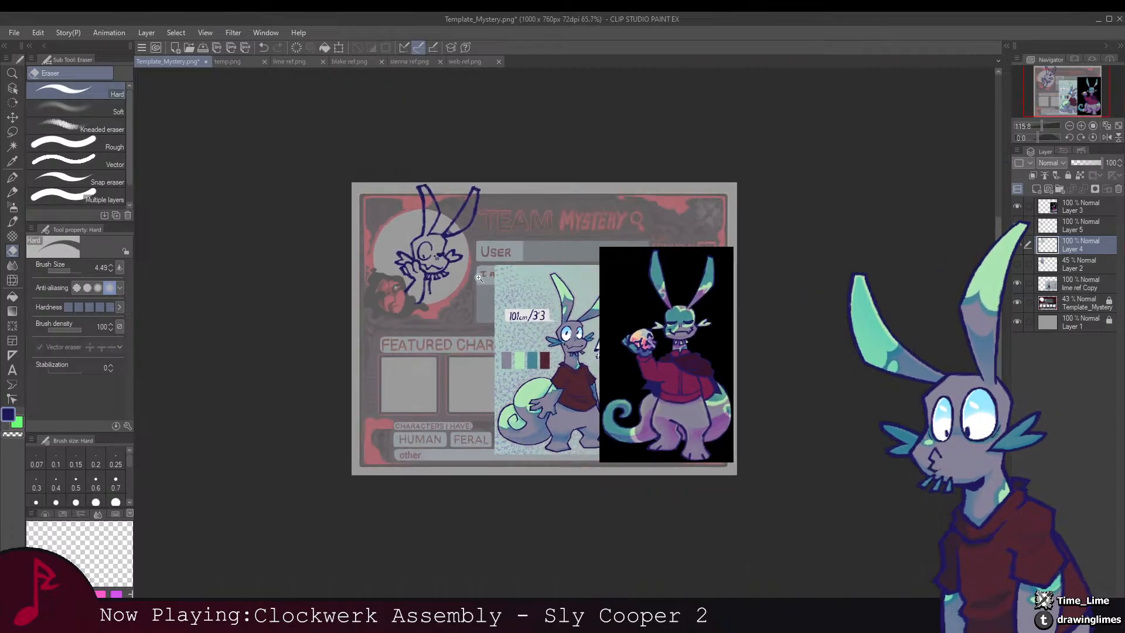
{"action": "scroll", "coordinate": [493, 270], "scroll_direction": "up", "scroll_amount": 3}
{"action": "scroll", "coordinate": [478, 269], "scroll_direction": "down", "scroll_amount": 2}
{"action": "scroll", "coordinate": [478, 270], "scroll_direction": "up", "scroll_amount": 1}
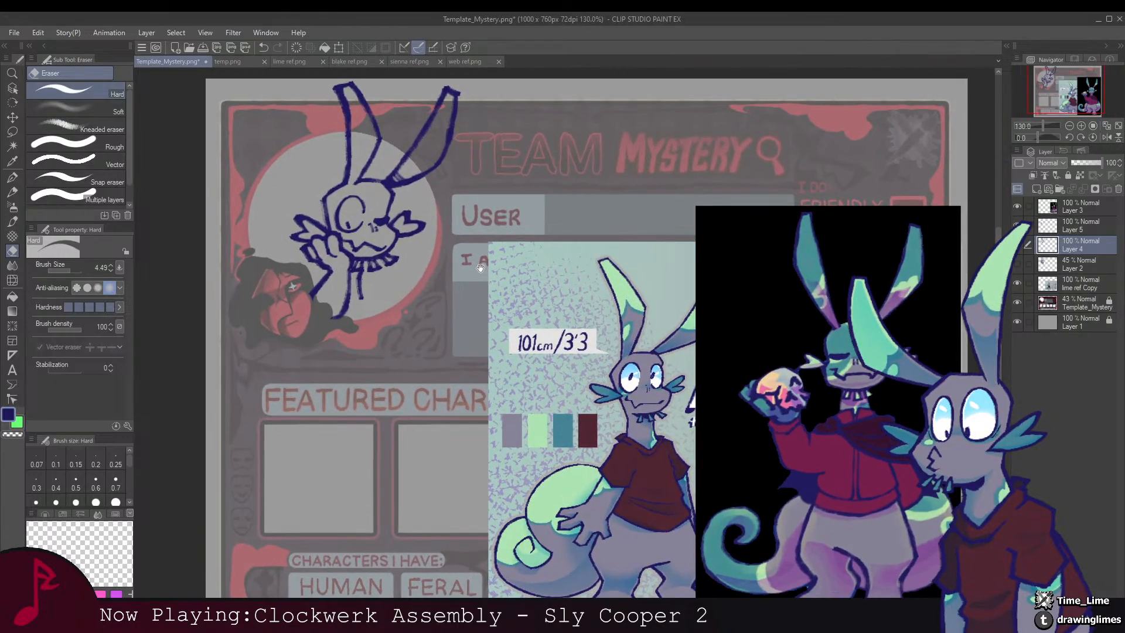
{"action": "left_click", "coordinate": [1017, 245]}
{"action": "left_click", "coordinate": [1017, 245]}
{"action": "left_click", "coordinate": [1017, 225]}
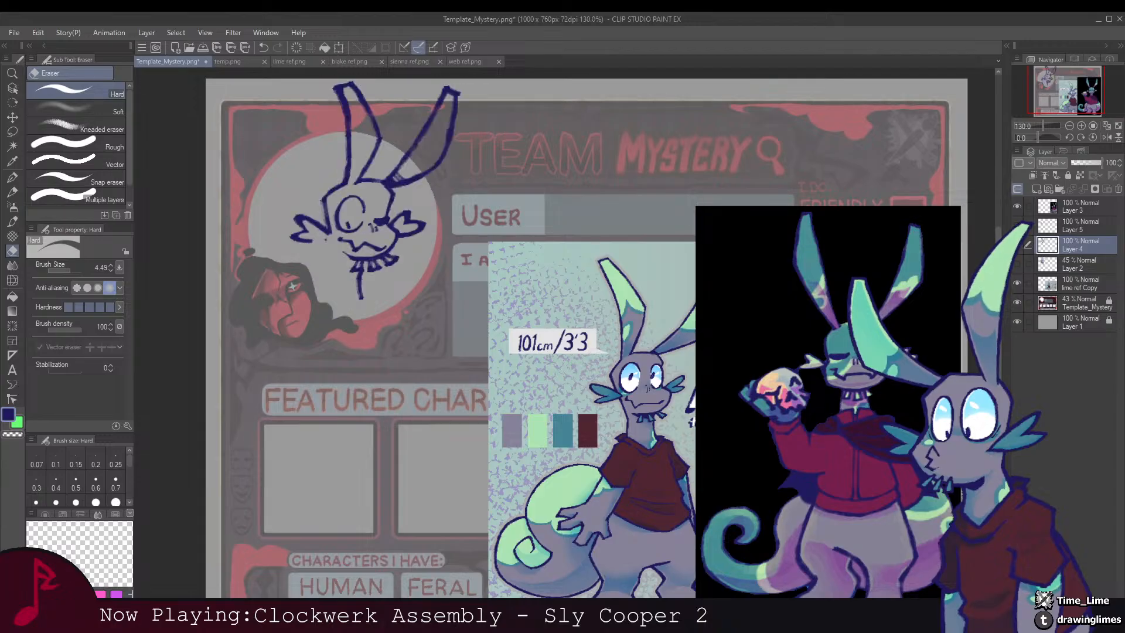
{"action": "left_click", "coordinate": [1017, 225]}
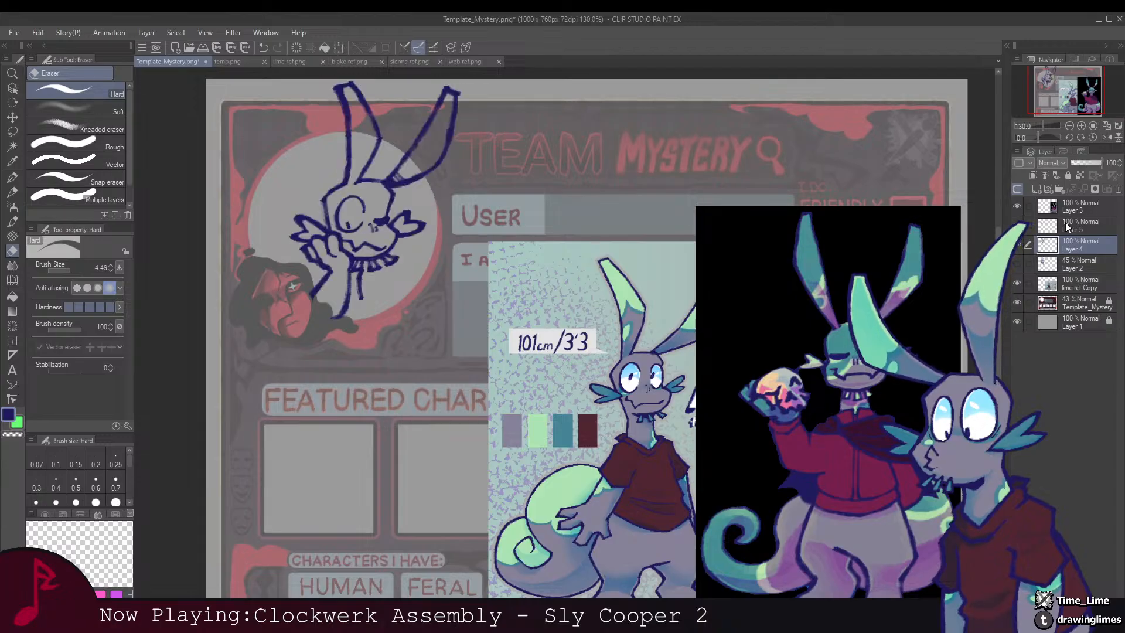
Step: On Layer 5, draw a line across the wrist with Dry ink and clean up the forearm's top with the Hard eraser
{"action": "left_click", "coordinate": [1067, 228]}
{"action": "scroll", "coordinate": [422, 265], "scroll_direction": "up", "scroll_amount": 2}
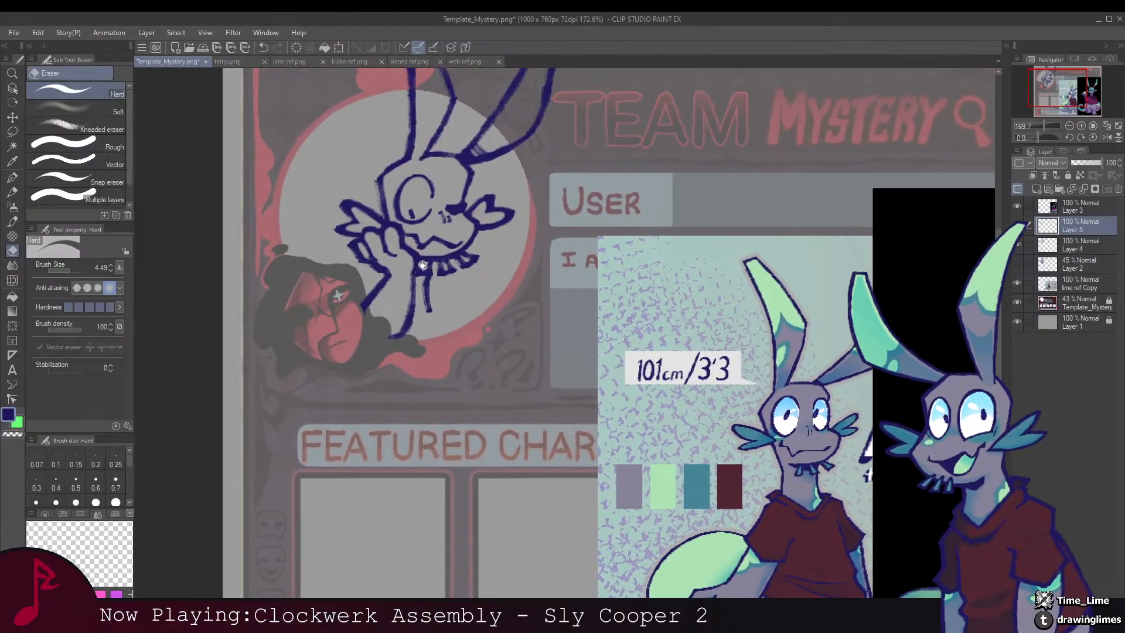
{"action": "left_click_drag", "start_coordinate": [423, 265], "coordinate": [442, 267]}
{"action": "key", "text": "b"}
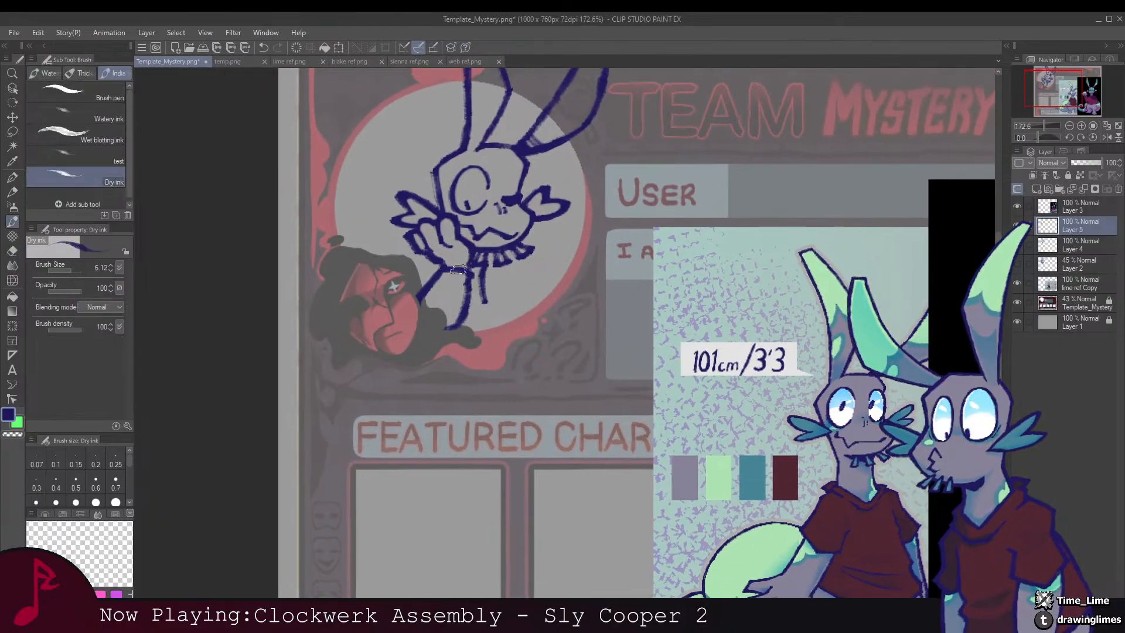
{"action": "key", "text": "e"}
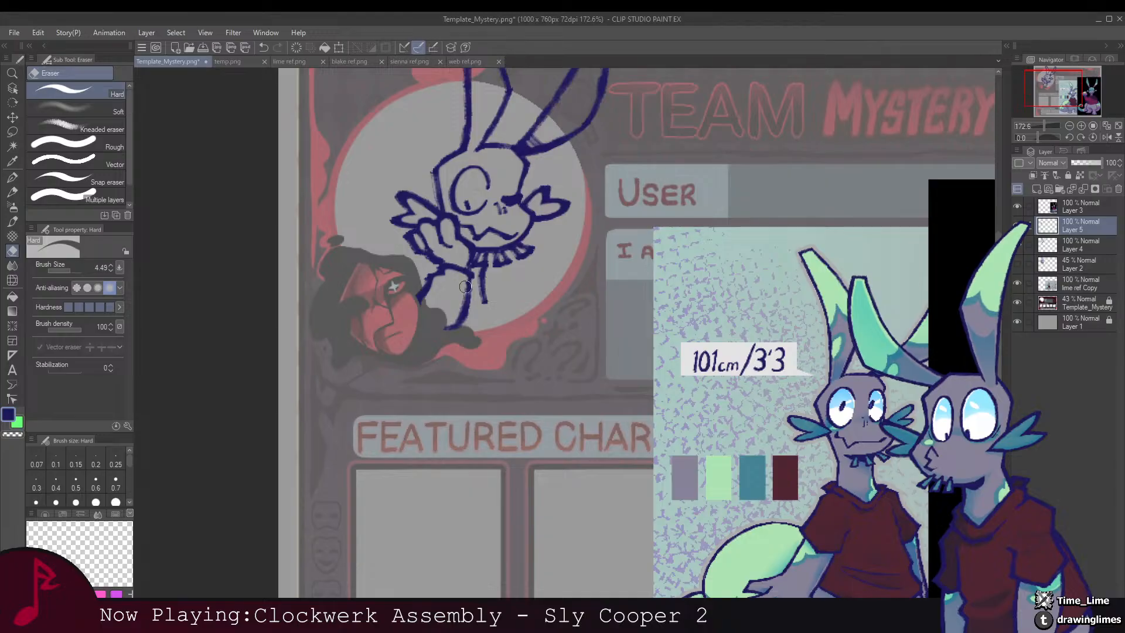
{"action": "key", "text": "b"}
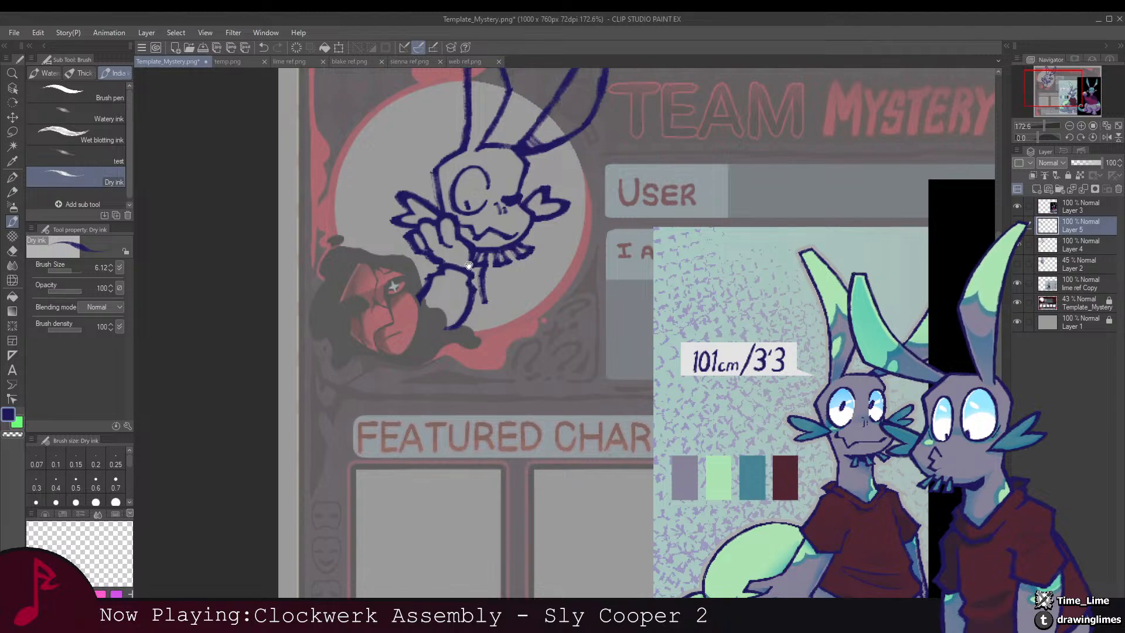
{"action": "left_click_drag", "start_coordinate": [469, 265], "coordinate": [455, 279]}
{"action": "key", "text": "ctrl+0"}
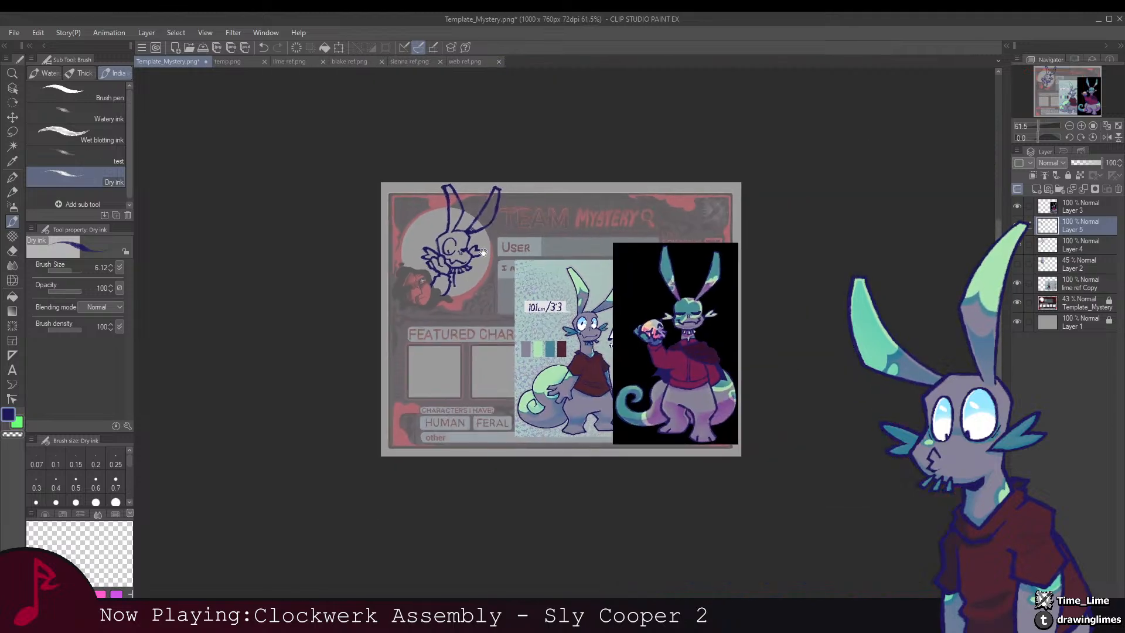
Step: Merge Layer 5 down into Layer 4 and touch up the beard tufts under the chin with Dry ink and the Hard eraser
{"action": "scroll", "coordinate": [429, 282], "scroll_direction": "up", "scroll_amount": 8}
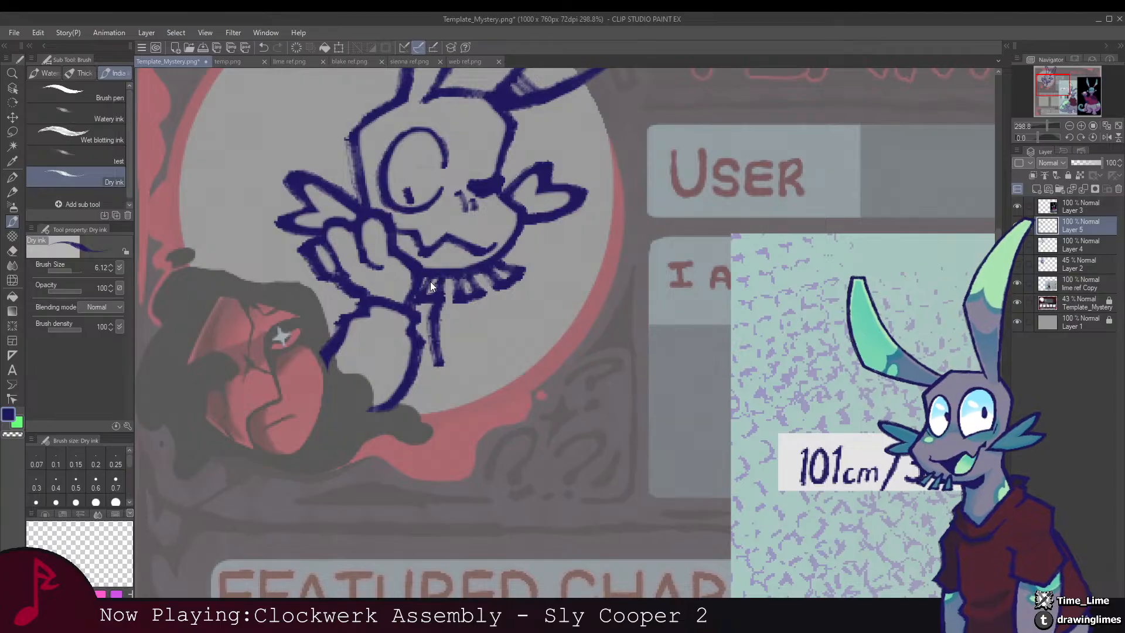
{"action": "key", "text": "ctrl+z"}
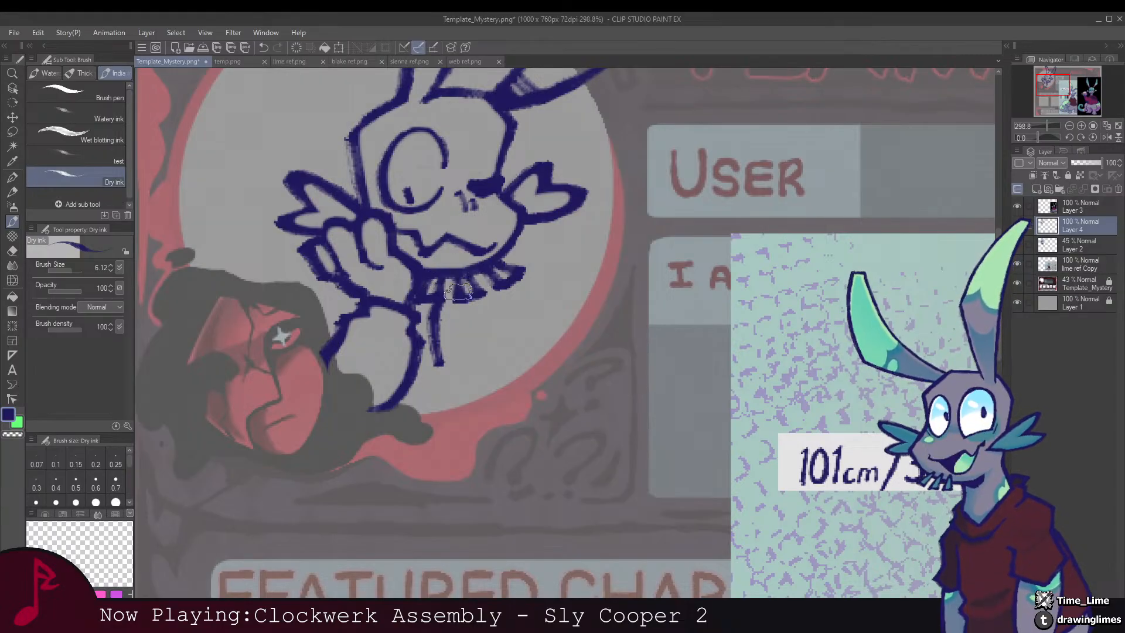
{"action": "mouse_move", "coordinate": [451, 281]}
{"action": "left_mouse_down"}
{"action": "mouse_move", "coordinate": [468, 293]}
{"action": "mouse_move", "coordinate": [488, 284]}
{"action": "left_mouse_up"}
{"action": "key", "text": "e"}
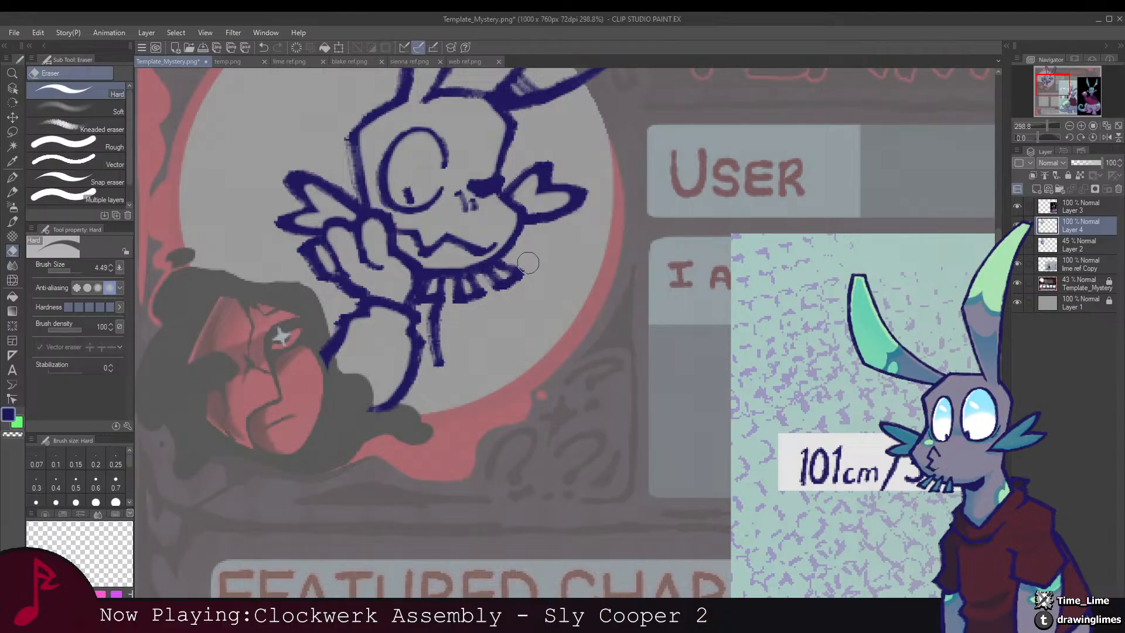
{"action": "key", "text": "b"}
{"action": "left_click_drag", "start_coordinate": [522, 222], "coordinate": [520, 266]}
{"action": "key", "text": "e"}
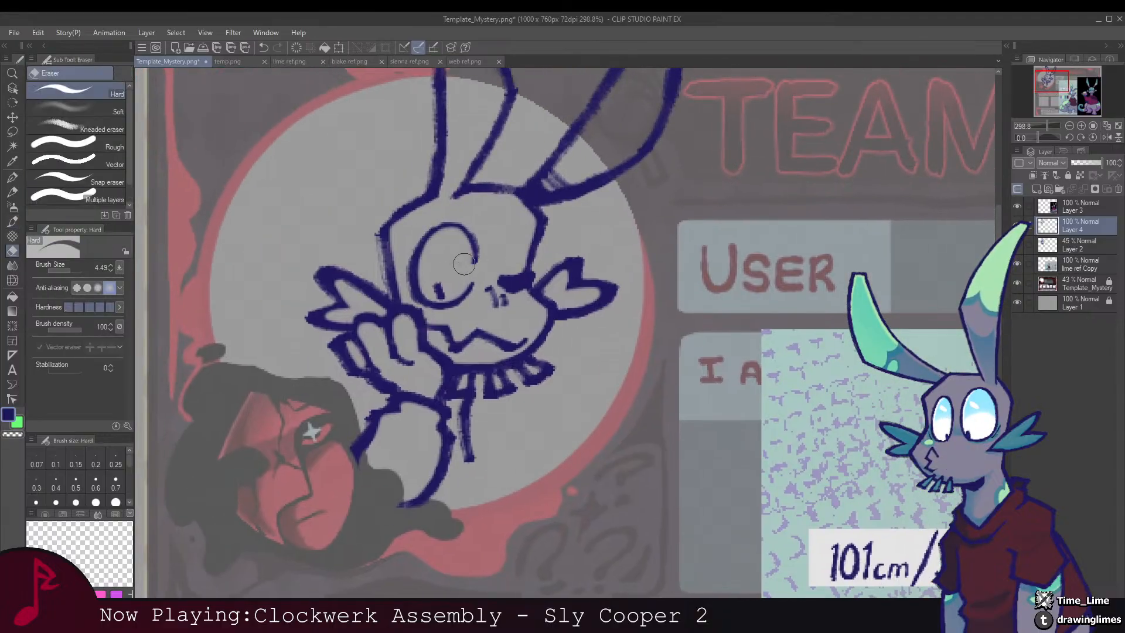
Step: Redraw the outline of the back of the head down to the cheek tuft with Dry ink and trim it with the Hard eraser
{"action": "scroll", "coordinate": [465, 241], "scroll_direction": "down", "scroll_amount": 8}
{"action": "scroll", "coordinate": [465, 241], "scroll_direction": "up", "scroll_amount": 4}
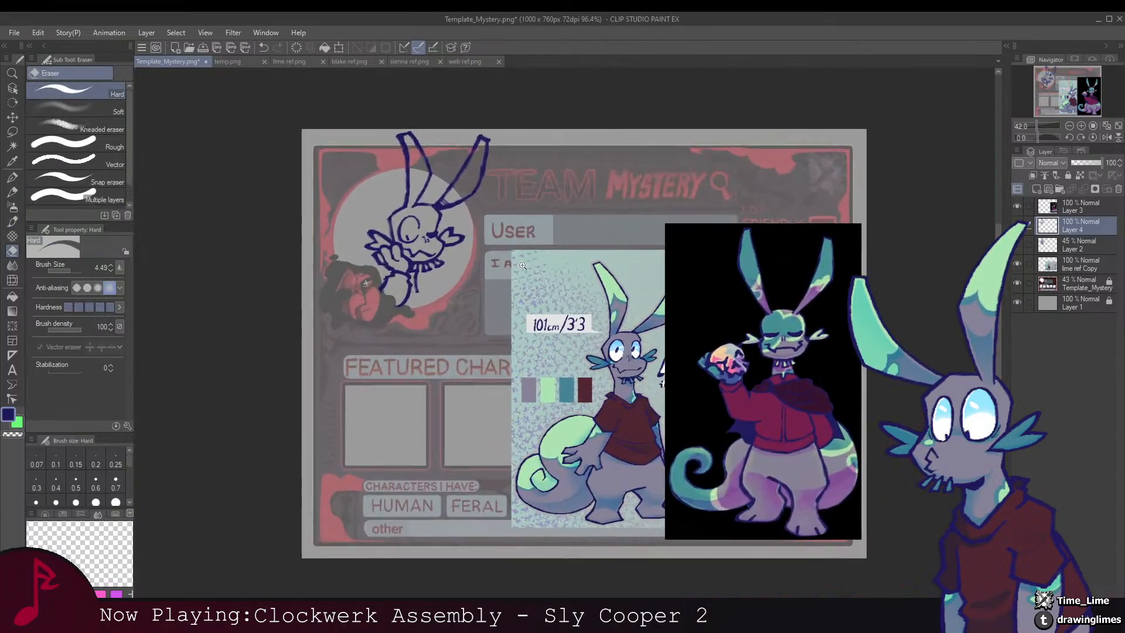
{"action": "left_click_drag", "start_coordinate": [465, 377], "coordinate": [433, 373]}
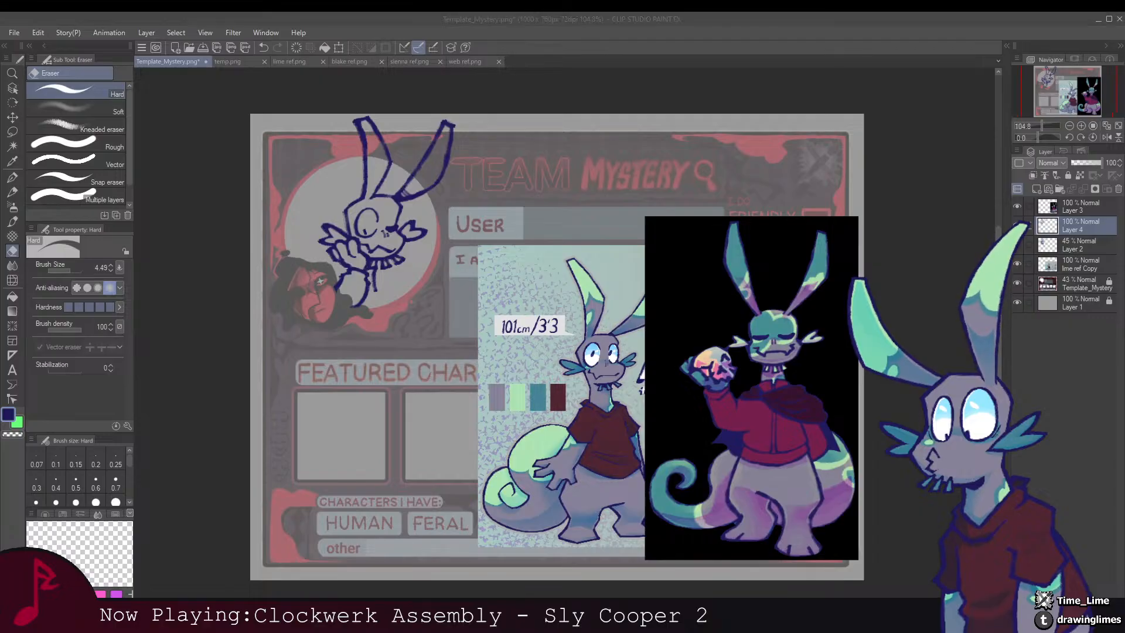
{"action": "scroll", "coordinate": [272, 187], "scroll_direction": "up", "scroll_amount": 4}
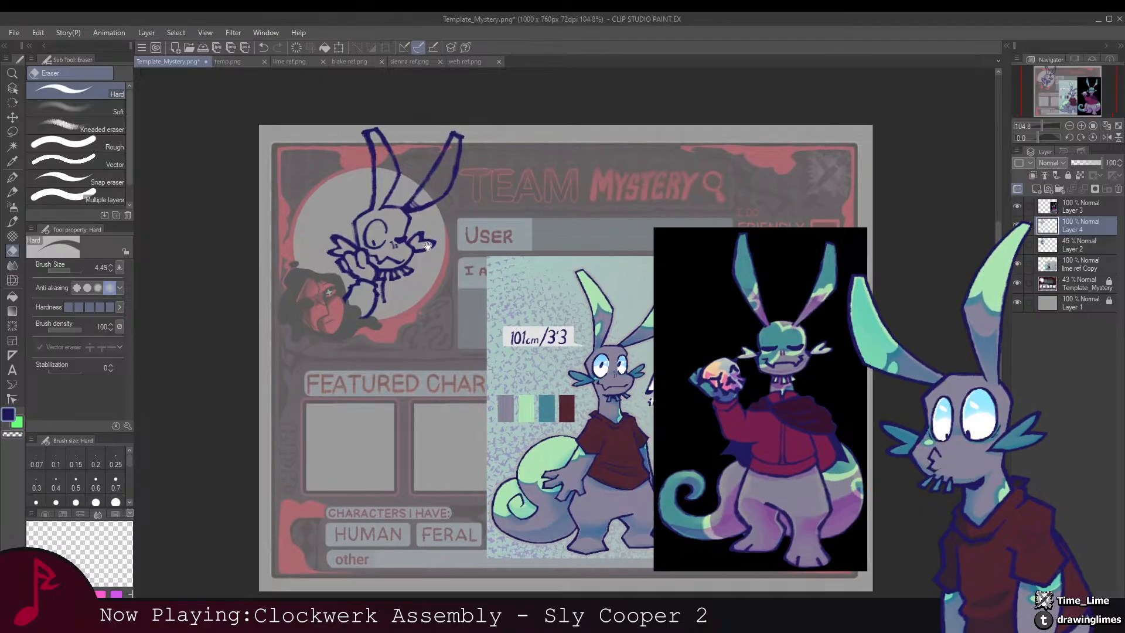
{"action": "key", "text": "b"}
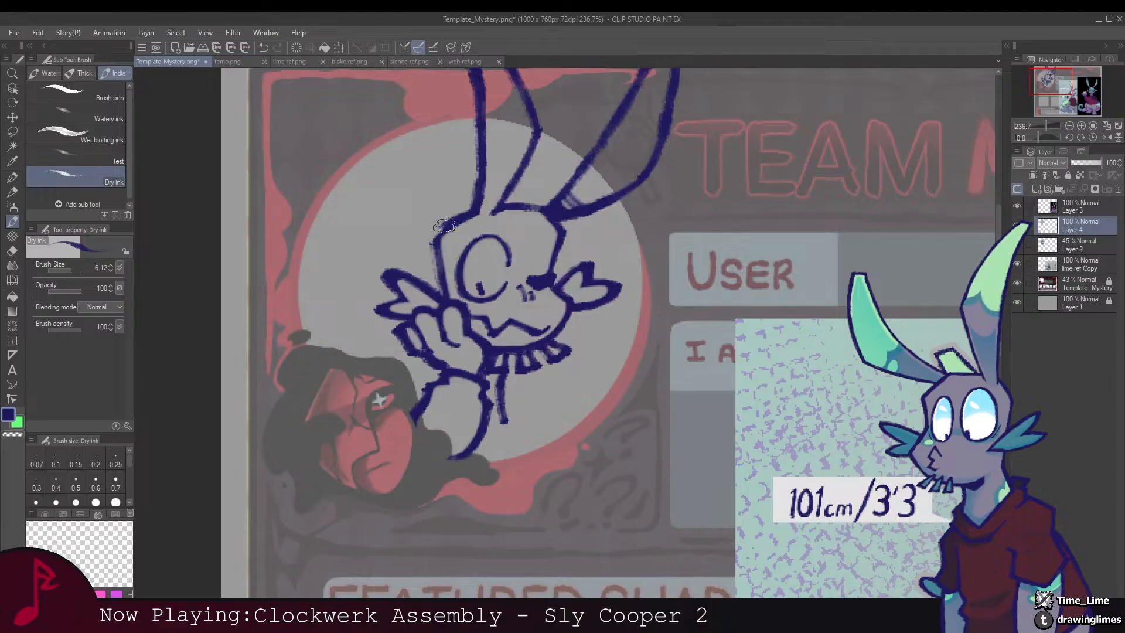
{"action": "left_click_drag", "start_coordinate": [435, 235], "coordinate": [443, 283]}
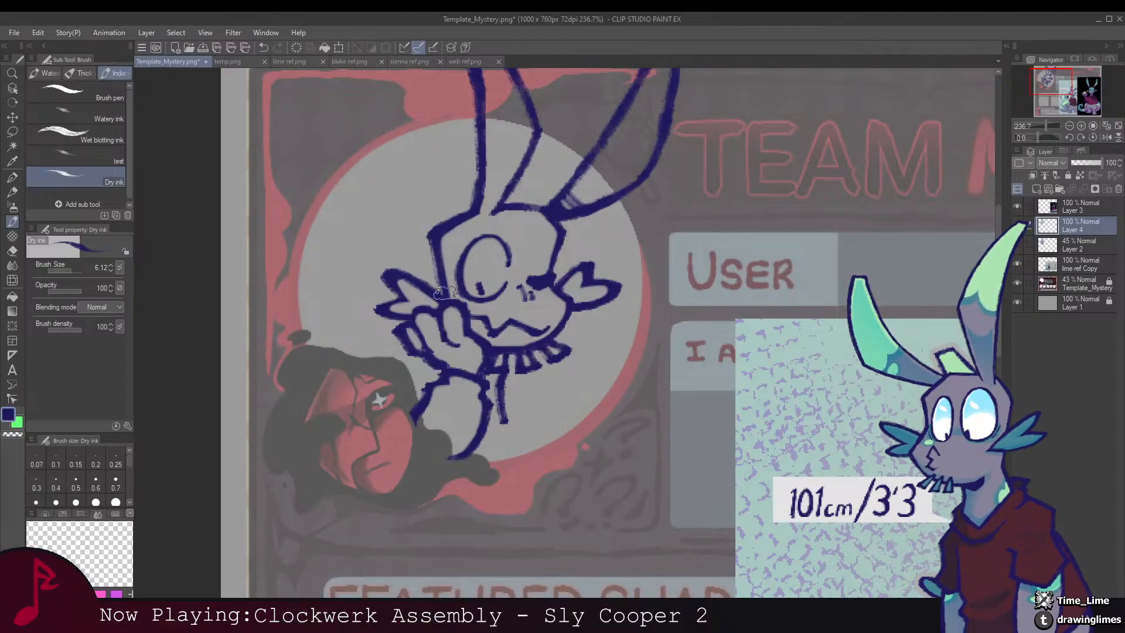
{"action": "left_click_drag", "start_coordinate": [426, 239], "coordinate": [441, 285]}
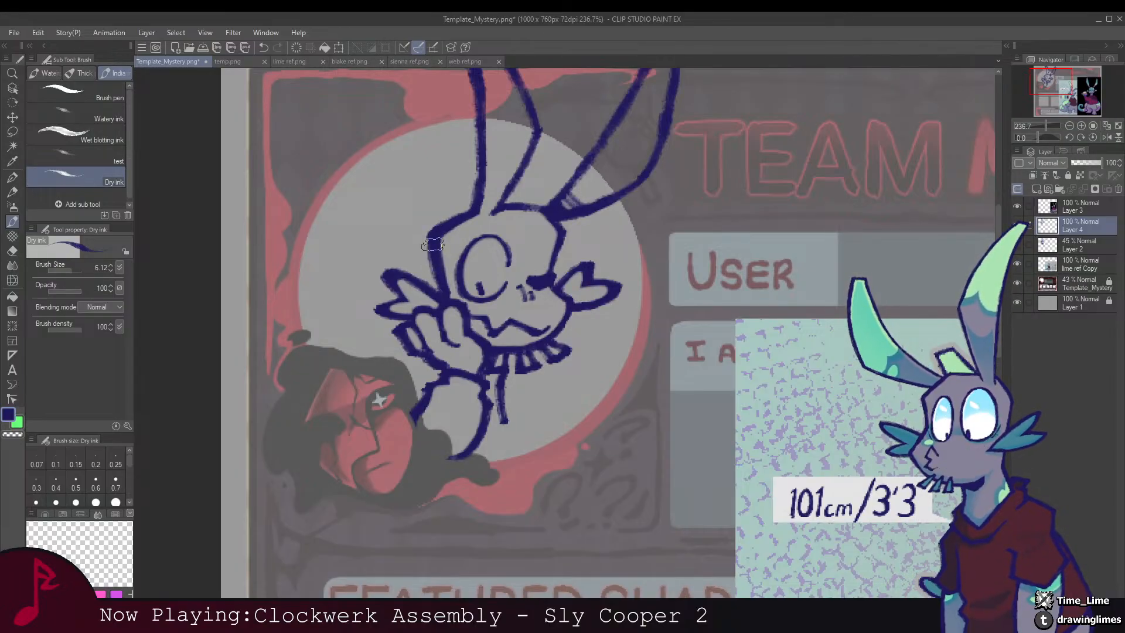
{"action": "key", "text": "e"}
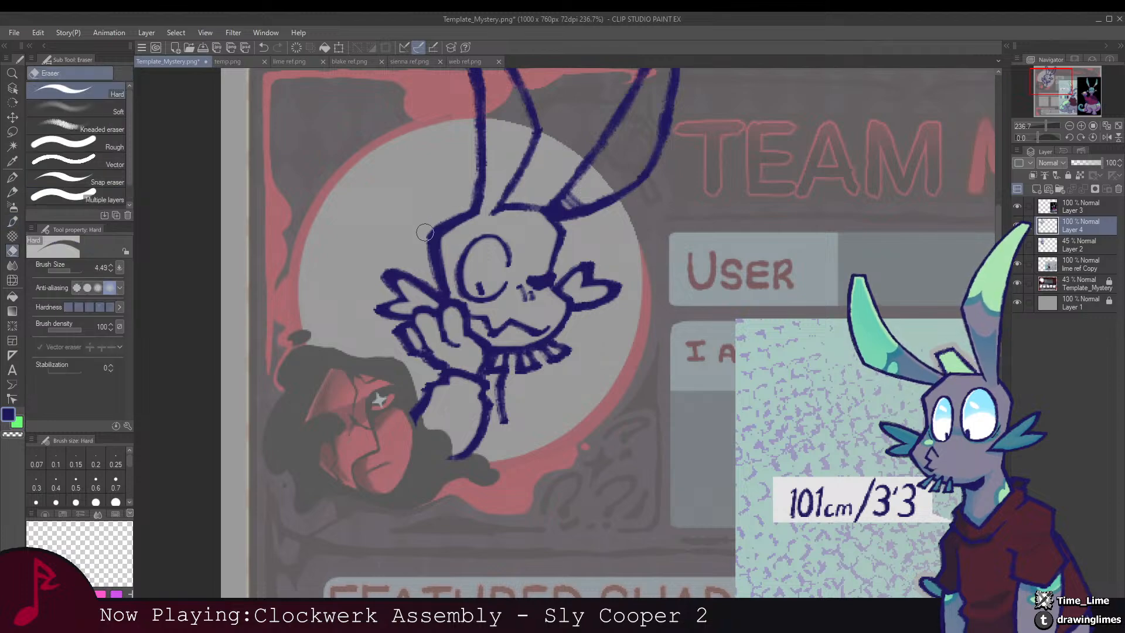
{"action": "left_click_drag", "start_coordinate": [570, 257], "coordinate": [465, 243]}
Step: Clean up the top-of-head line between the ears with the Hard eraser and redraw it with Dry ink
{"action": "key", "text": "ctrl+0"}
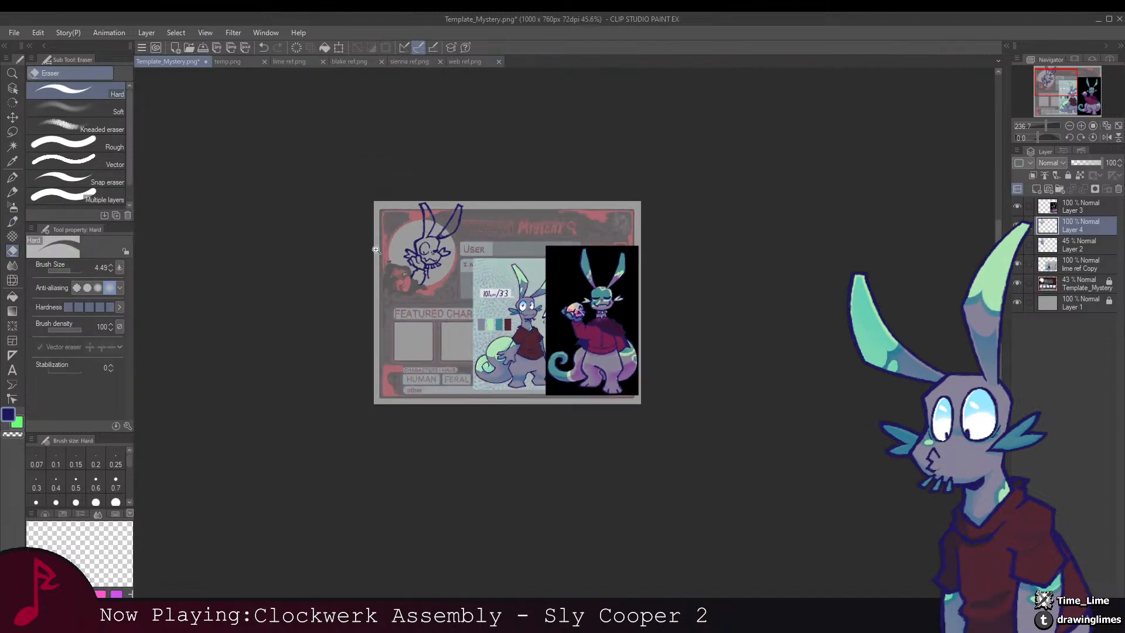
{"action": "scroll", "coordinate": [476, 251], "scroll_direction": "up", "scroll_amount": 5}
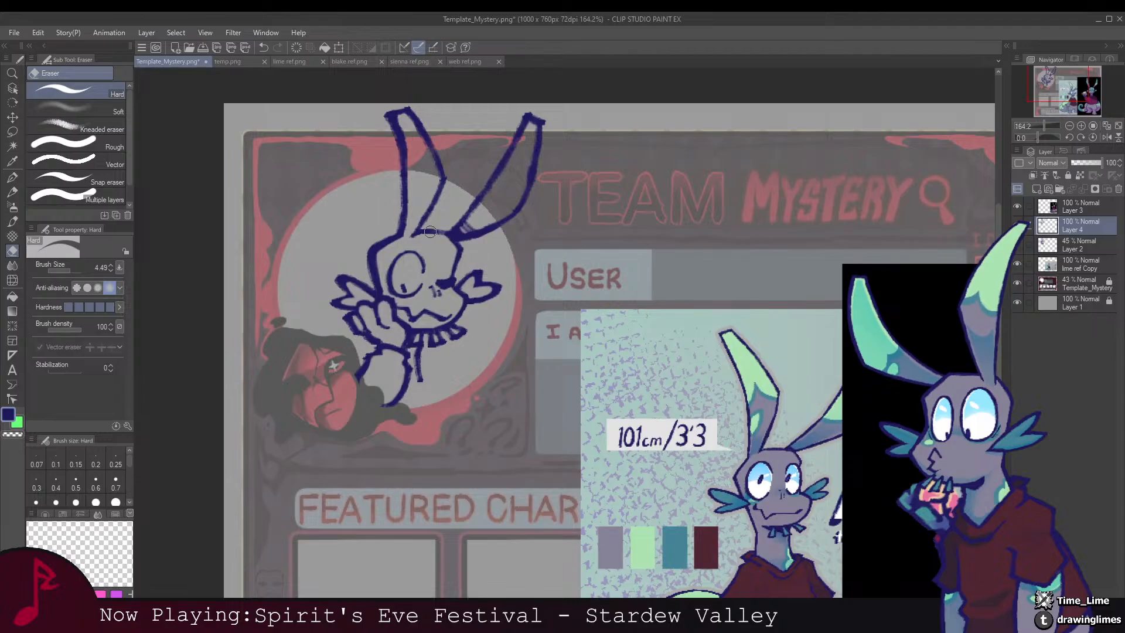
{"action": "key", "text": "b"}
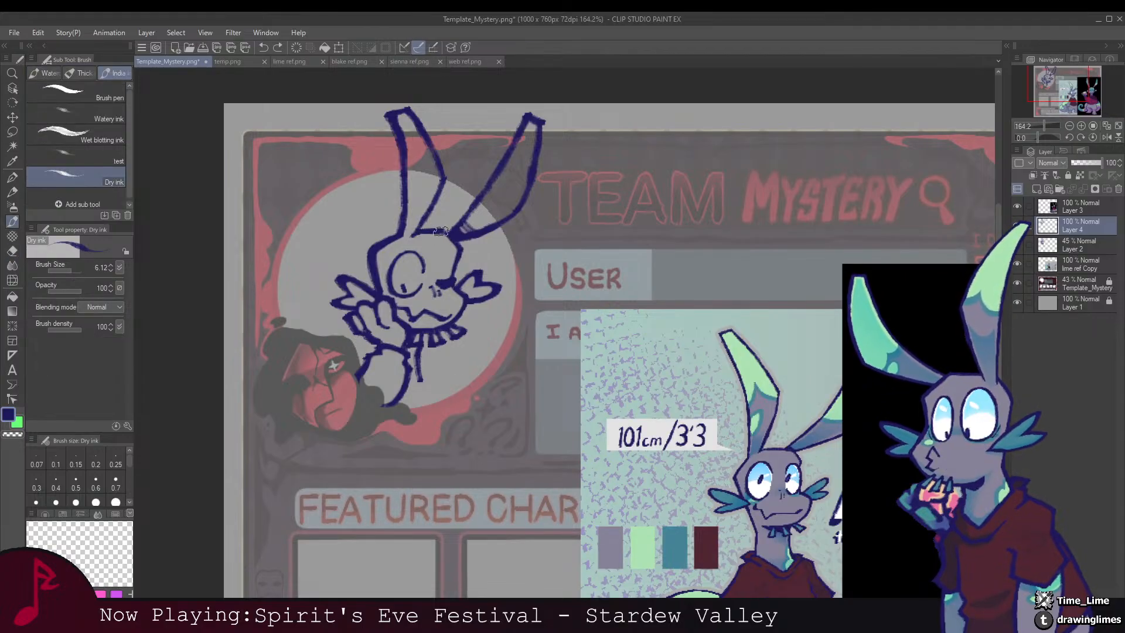
{"action": "left_click_drag", "start_coordinate": [454, 355], "coordinate": [451, 234]}
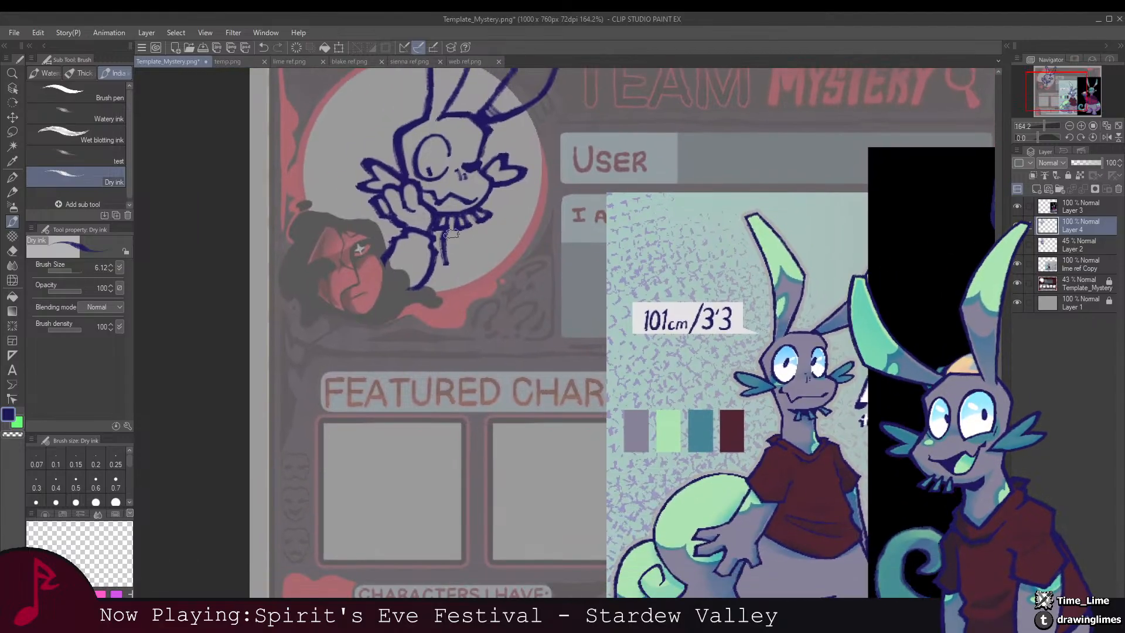
Step: Show the Layer 2 sketch and, on Layer 4, draw the short shoulder line from the base of the neck with Dry ink
{"action": "left_click", "coordinate": [1018, 244]}
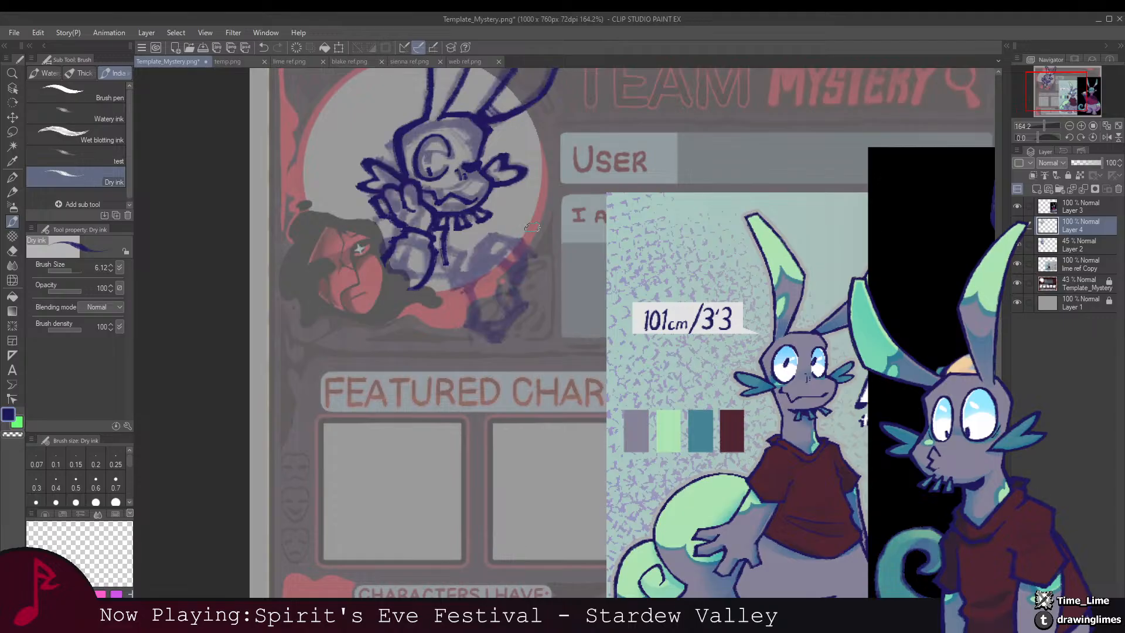
{"action": "left_click_drag", "start_coordinate": [452, 246], "coordinate": [471, 256]}
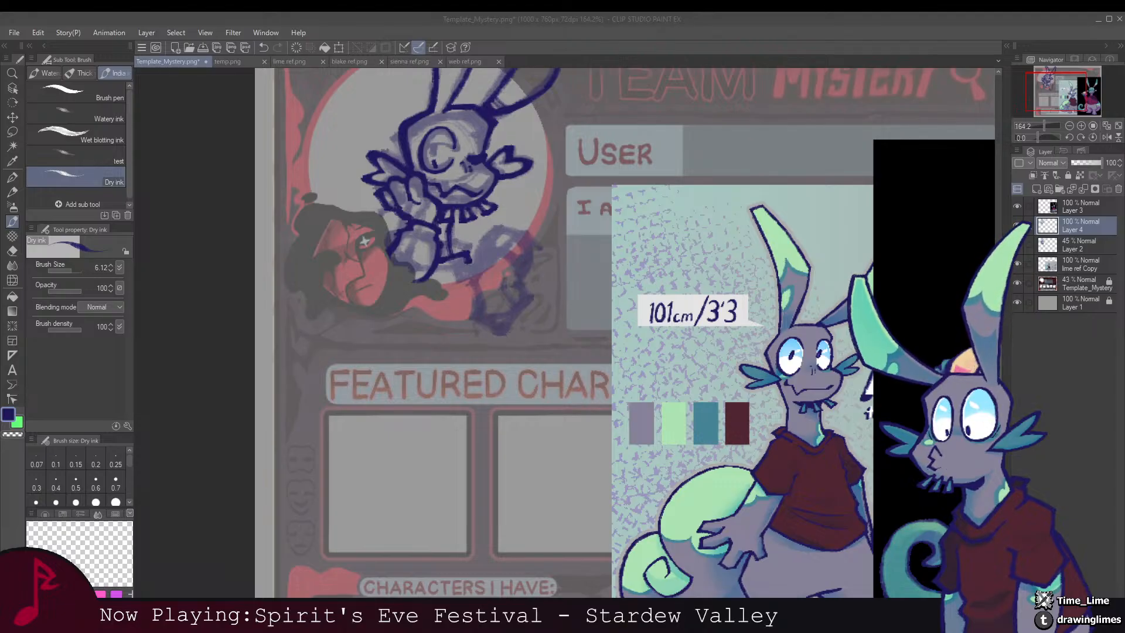
{"action": "left_click_drag", "start_coordinate": [619, 208], "coordinate": [460, 260]}
{"action": "scroll", "coordinate": [525, 277], "scroll_direction": "down", "scroll_amount": 2}
{"action": "scroll", "coordinate": [495, 290], "scroll_direction": "up", "scroll_amount": 1}
{"action": "scroll", "coordinate": [434, 265], "scroll_direction": "down", "scroll_amount": 2}
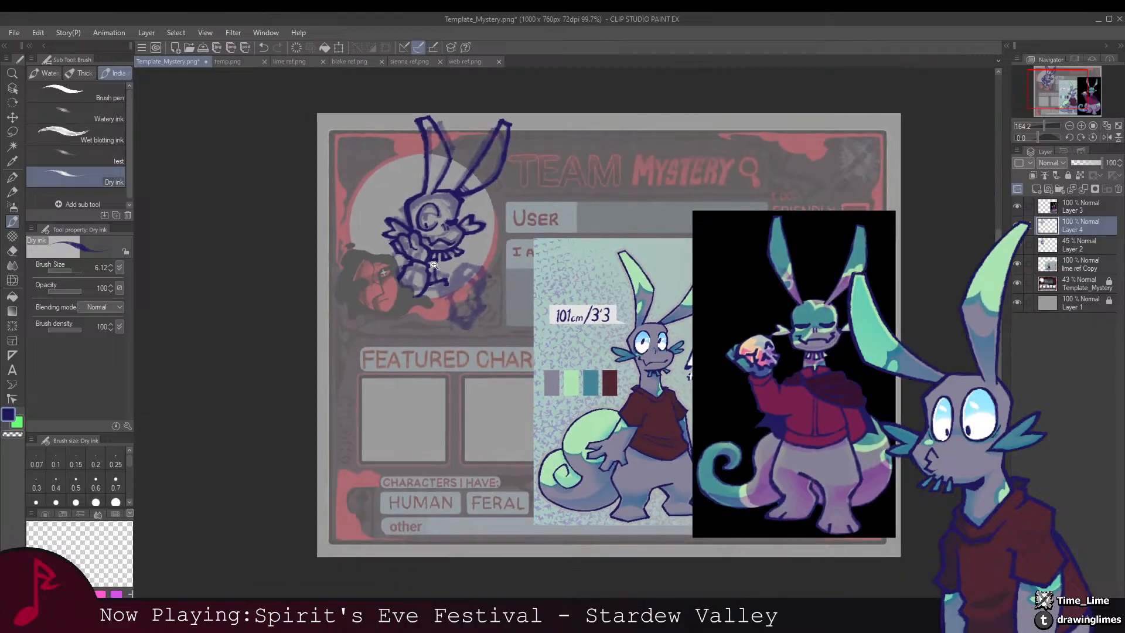
{"action": "scroll", "coordinate": [433, 264], "scroll_direction": "up", "scroll_amount": 5}
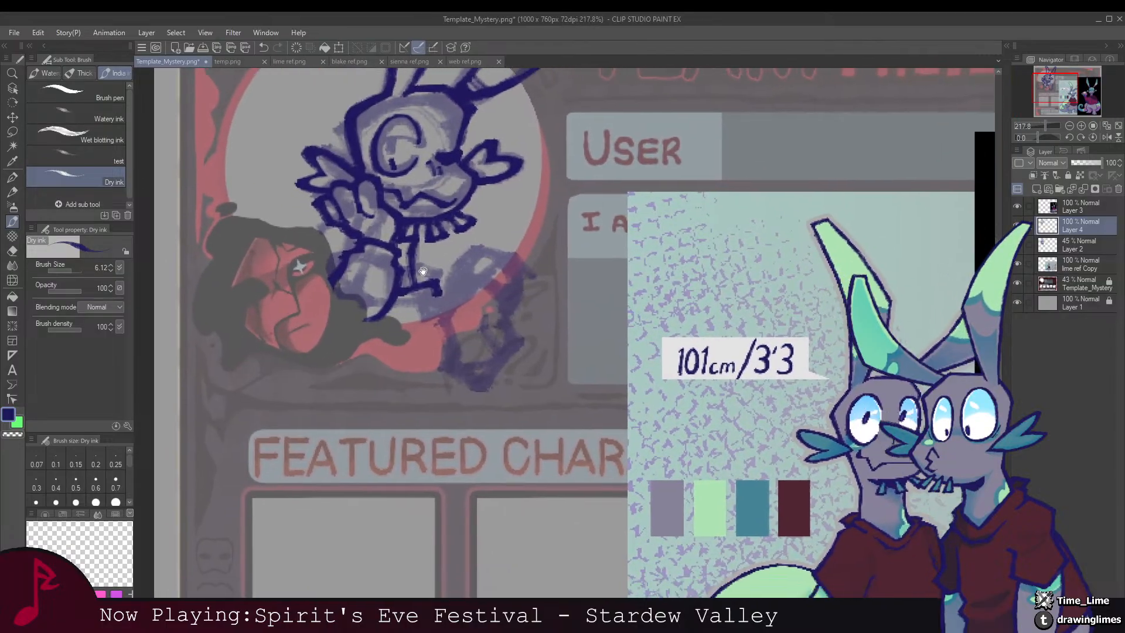
Step: Draw the outline and fingers of the lowered hand over the sketch at the edge of the portrait circle with Dry ink
{"action": "mouse_move", "coordinate": [423, 271]}
{"action": "left_mouse_down"}
{"action": "mouse_move", "coordinate": [443, 299]}
{"action": "mouse_move", "coordinate": [469, 238]}
{"action": "mouse_move", "coordinate": [457, 224]}
{"action": "mouse_move", "coordinate": [438, 245]}
{"action": "mouse_move", "coordinate": [447, 299]}
{"action": "left_mouse_up"}
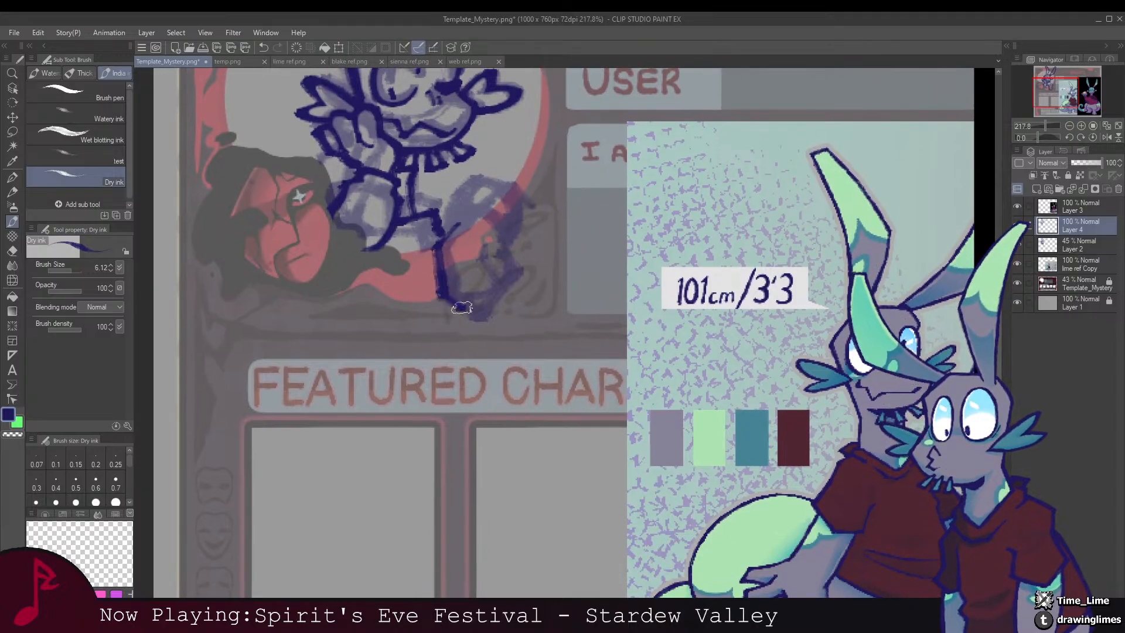
{"action": "mouse_move", "coordinate": [506, 238]}
{"action": "left_mouse_down"}
{"action": "mouse_move", "coordinate": [464, 251]}
{"action": "mouse_move", "coordinate": [462, 265]}
{"action": "left_mouse_up"}
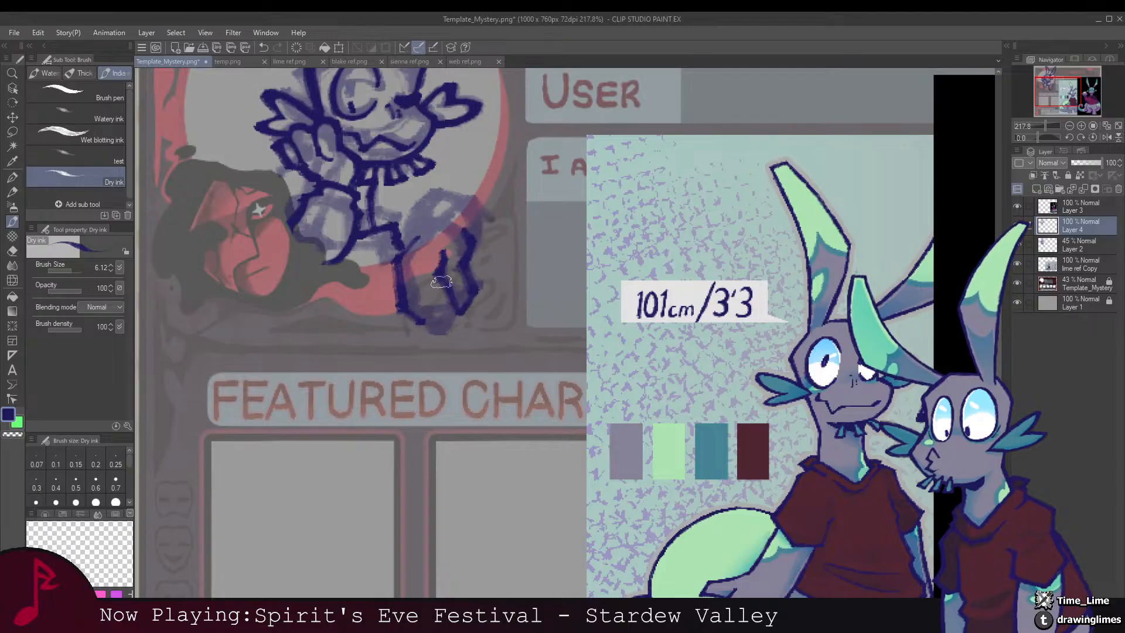
{"action": "mouse_move", "coordinate": [476, 293]}
{"action": "left_mouse_down"}
{"action": "mouse_move", "coordinate": [444, 261]}
{"action": "mouse_move", "coordinate": [467, 264]}
{"action": "left_mouse_up"}
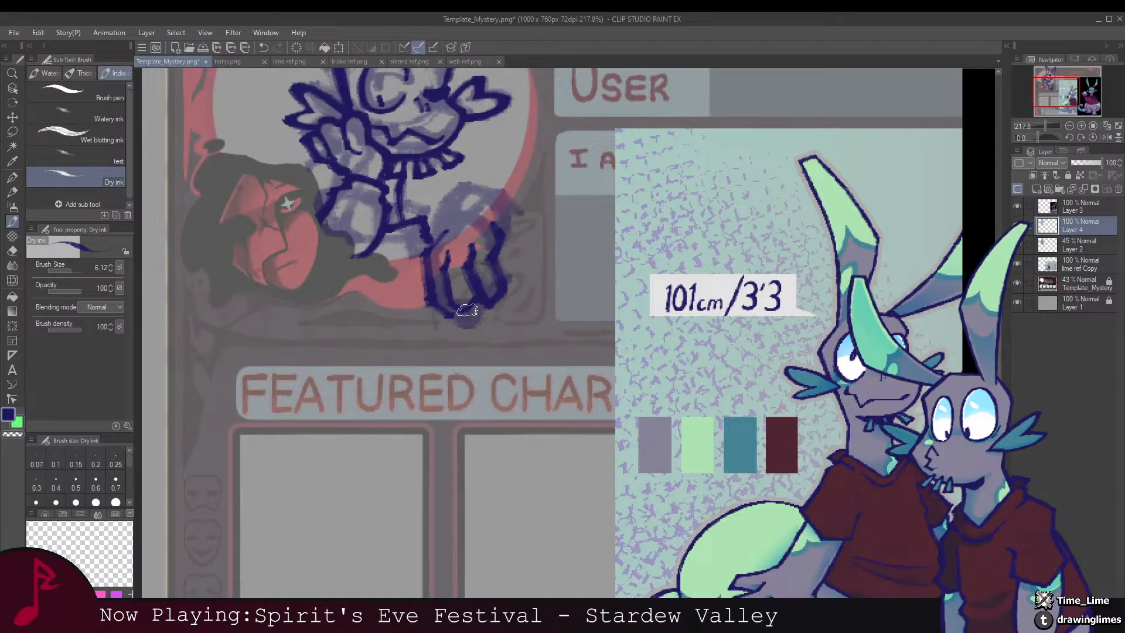
{"action": "left_click_drag", "start_coordinate": [443, 259], "coordinate": [457, 247]}
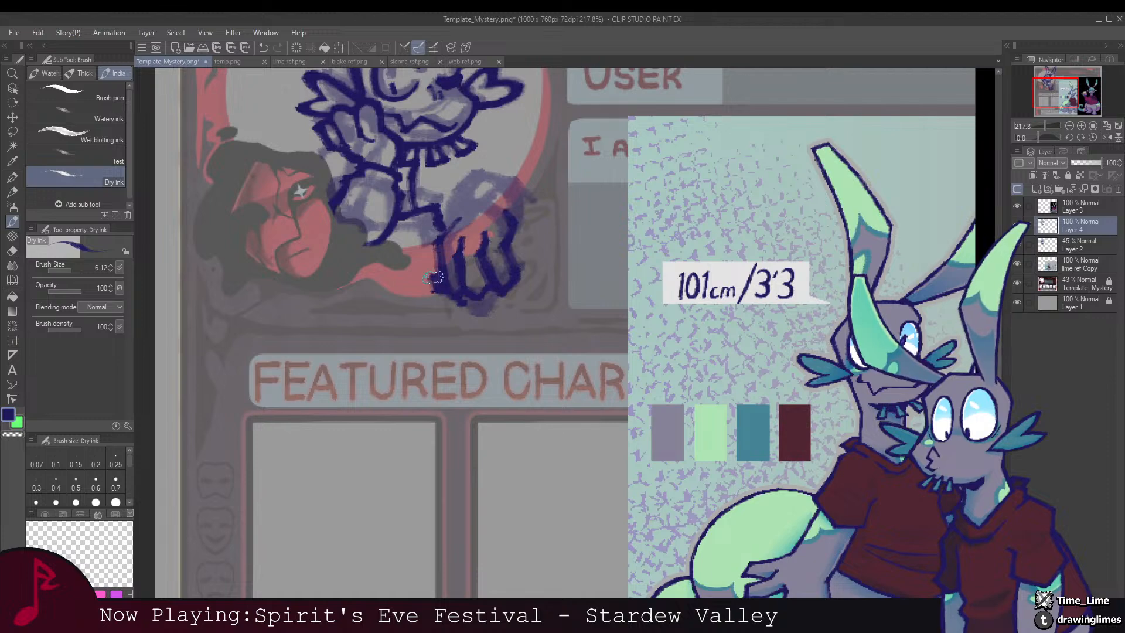
Step: Trim the lowered hand's outer finger with the Hard eraser and draw the back of the hand with Dry ink
{"action": "key", "text": "e"}
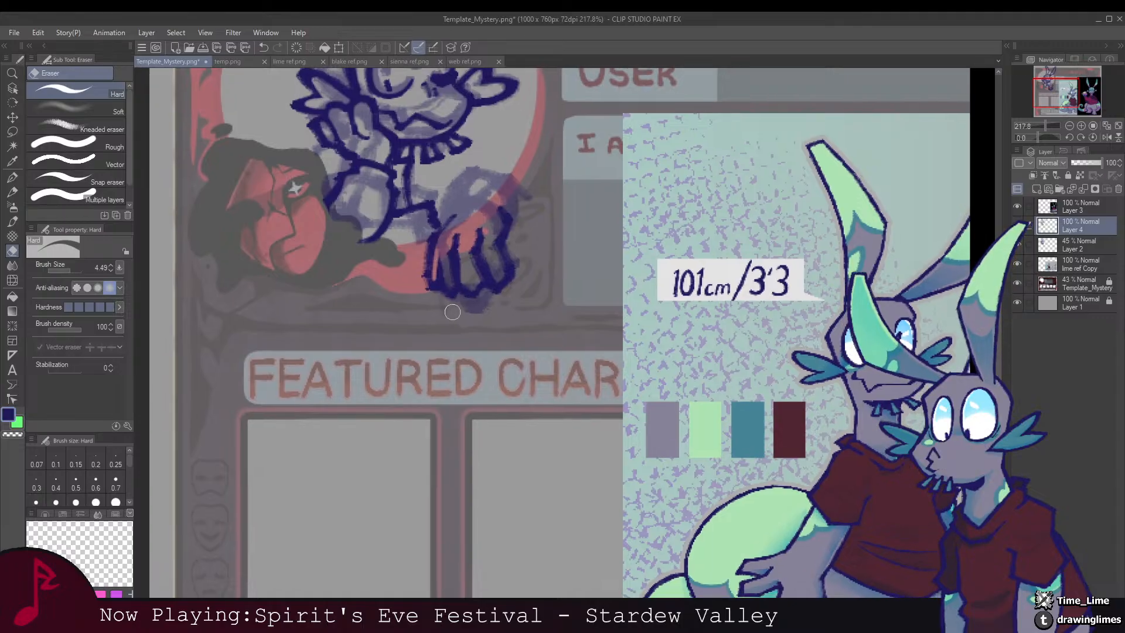
{"action": "left_click_drag", "start_coordinate": [439, 287], "coordinate": [447, 312]}
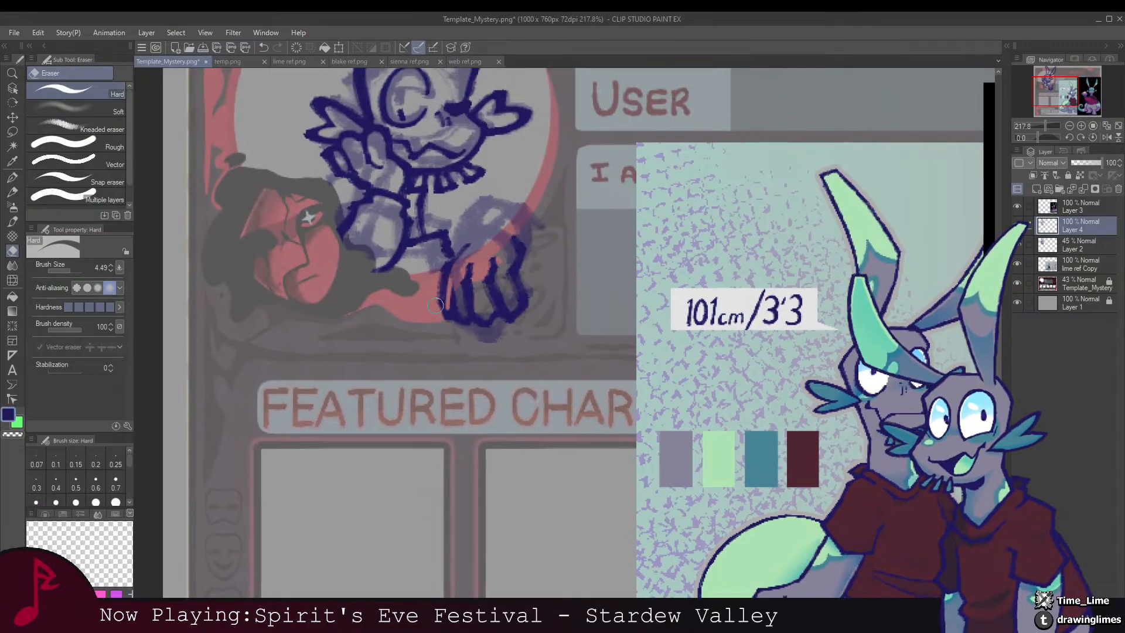
{"action": "key", "text": "b"}
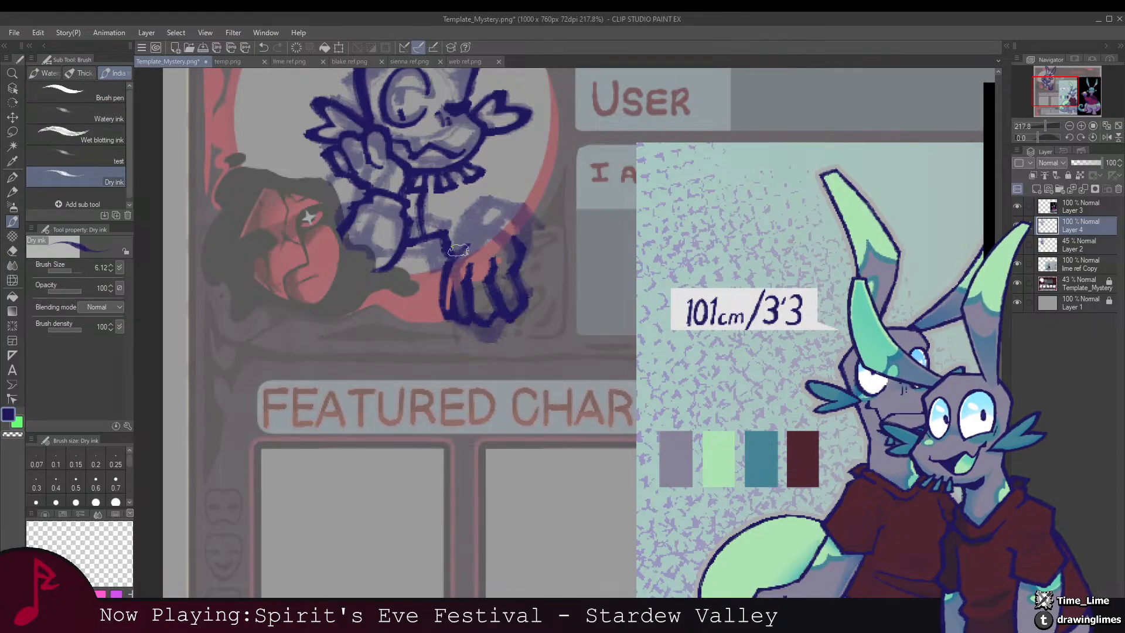
{"action": "mouse_move", "coordinate": [451, 261]}
{"action": "left_mouse_down"}
{"action": "mouse_move", "coordinate": [514, 266]}
{"action": "mouse_move", "coordinate": [472, 291]}
{"action": "mouse_move", "coordinate": [434, 256]}
{"action": "mouse_move", "coordinate": [487, 260]}
{"action": "mouse_move", "coordinate": [454, 245]}
{"action": "mouse_move", "coordinate": [414, 275]}
{"action": "left_mouse_up"}
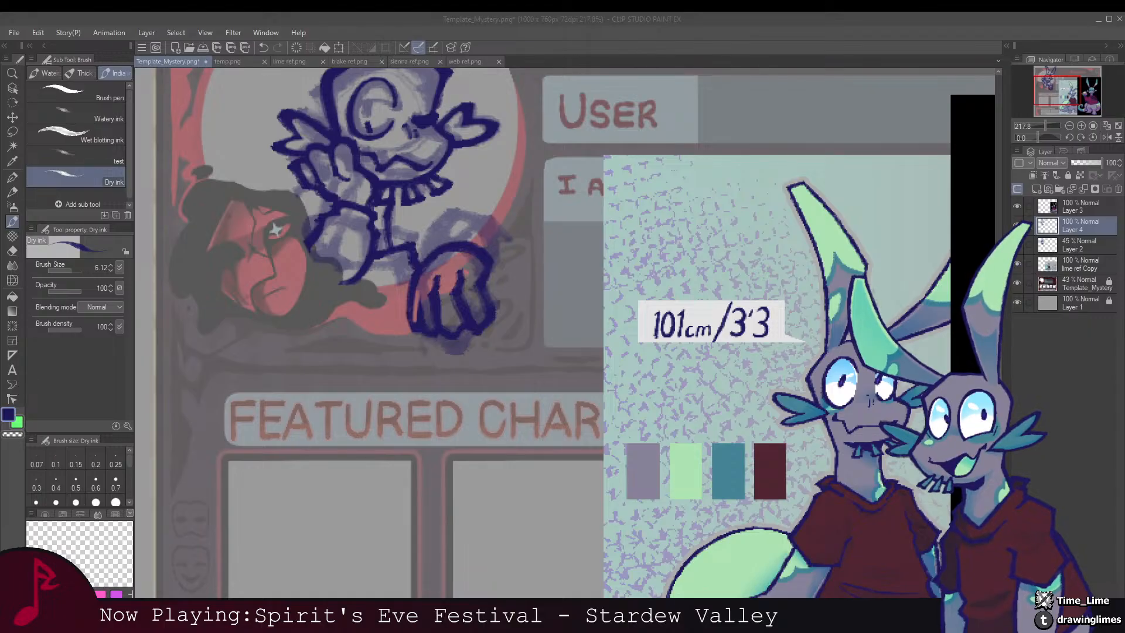
{"action": "left_click", "coordinate": [449, 331]}
{"action": "mouse_move", "coordinate": [473, 325]}
{"action": "left_mouse_down"}
{"action": "mouse_move", "coordinate": [457, 342]}
{"action": "mouse_move", "coordinate": [467, 395]}
{"action": "mouse_move", "coordinate": [487, 372]}
{"action": "left_mouse_up"}
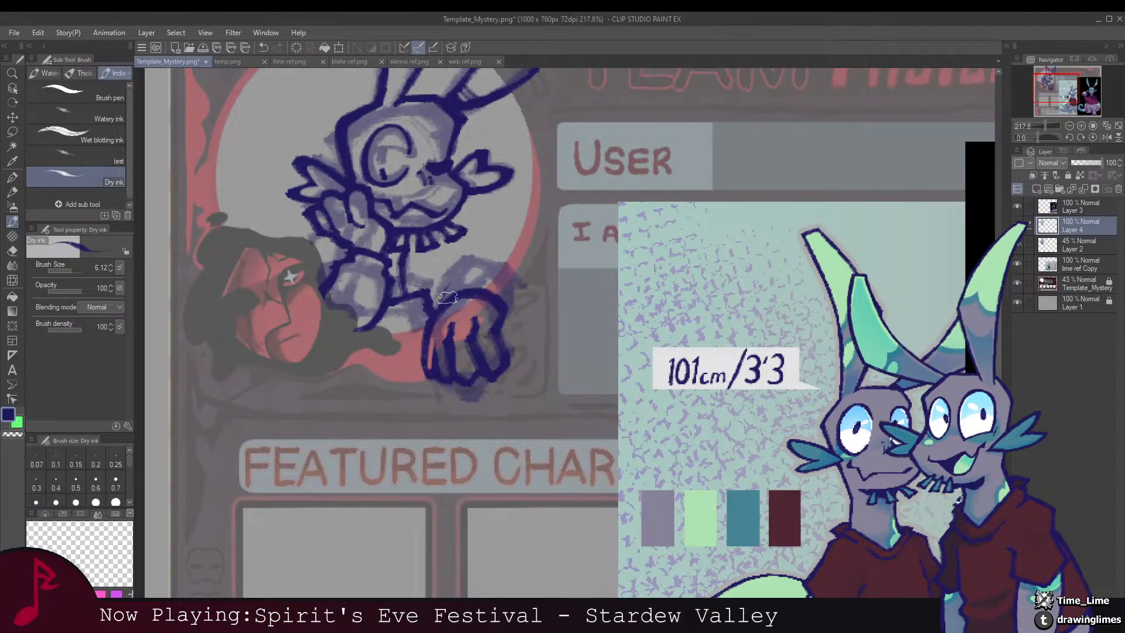
Step: Draw the bent forearm above the lowered hand with Dry ink and clean up its edges with the Hard eraser
{"action": "mouse_move", "coordinate": [446, 298]}
{"action": "left_mouse_down"}
{"action": "mouse_move", "coordinate": [491, 253]}
{"action": "mouse_move", "coordinate": [516, 281]}
{"action": "mouse_move", "coordinate": [505, 303]}
{"action": "mouse_move", "coordinate": [517, 289]}
{"action": "mouse_move", "coordinate": [501, 264]}
{"action": "left_mouse_up"}
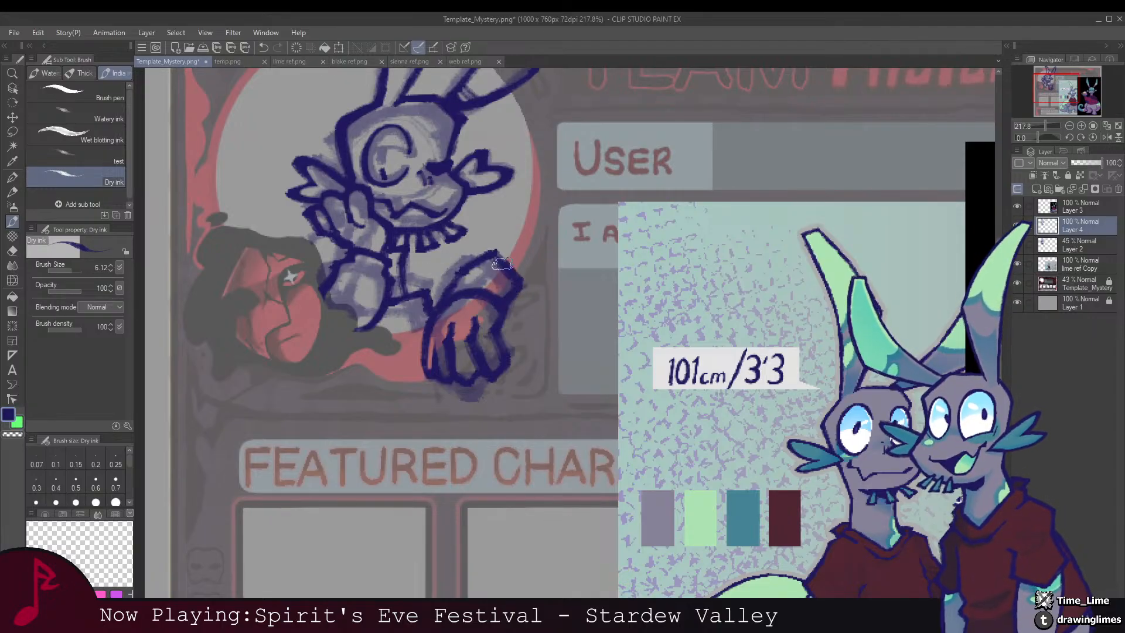
{"action": "key", "text": "e"}
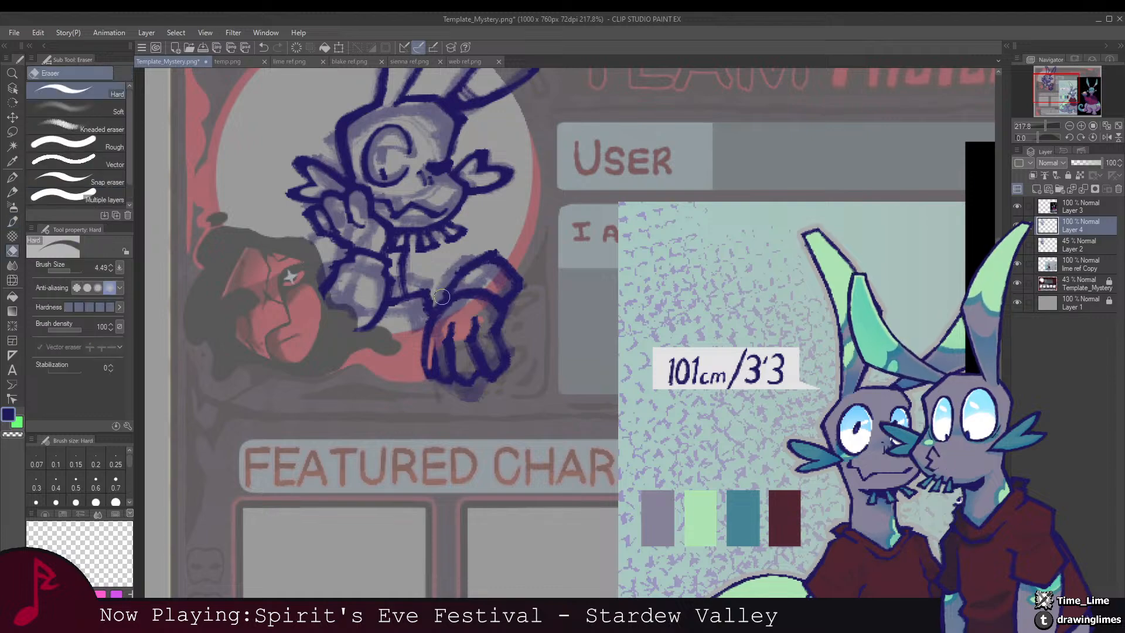
{"action": "left_click_drag", "start_coordinate": [442, 297], "coordinate": [491, 249]}
{"action": "scroll", "coordinate": [539, 246], "scroll_direction": "down", "scroll_amount": 8}
{"action": "scroll", "coordinate": [491, 251], "scroll_direction": "up", "scroll_amount": 7}
{"action": "left_click_drag", "start_coordinate": [485, 289], "coordinate": [487, 267]}
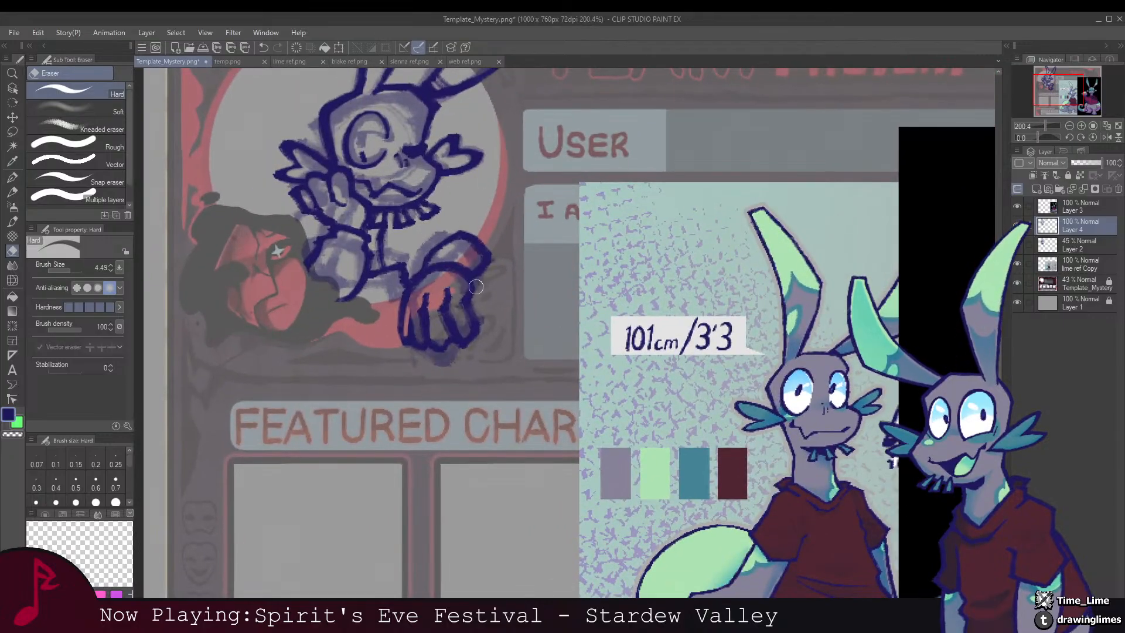
Step: Lasso the lowered hand and forearm, scale them to 86%, and reposition them against the shoulder line
{"action": "key", "text": "m"}
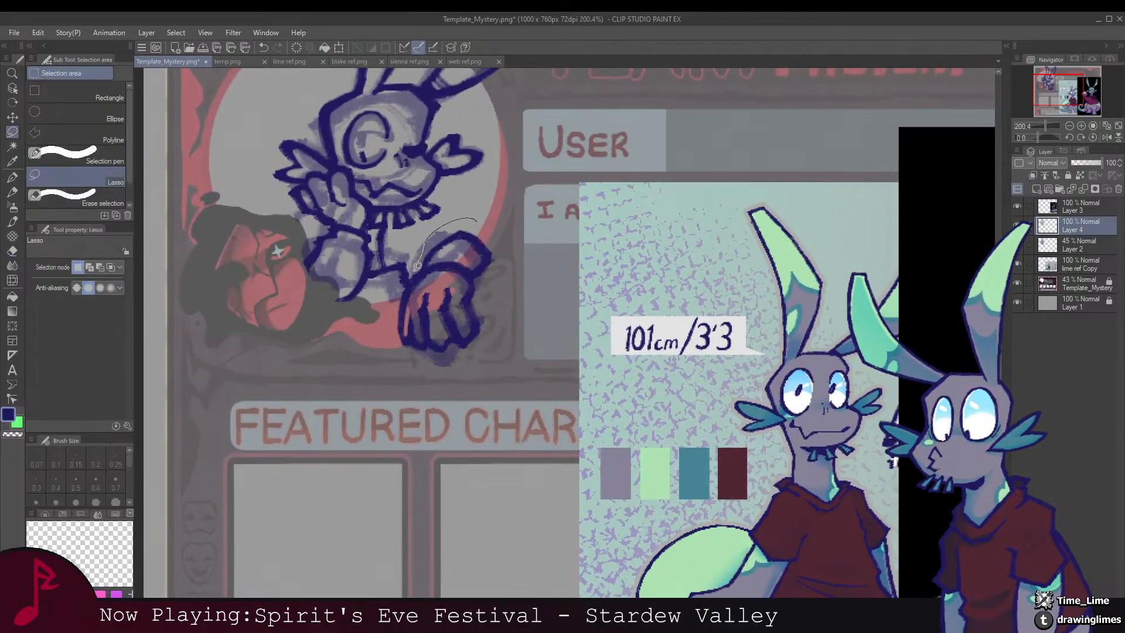
{"action": "mouse_move", "coordinate": [402, 291]}
{"action": "left_mouse_down"}
{"action": "mouse_move", "coordinate": [534, 293]}
{"action": "mouse_move", "coordinate": [476, 220]}
{"action": "left_mouse_up"}
{"action": "key", "text": "ctrl+t"}
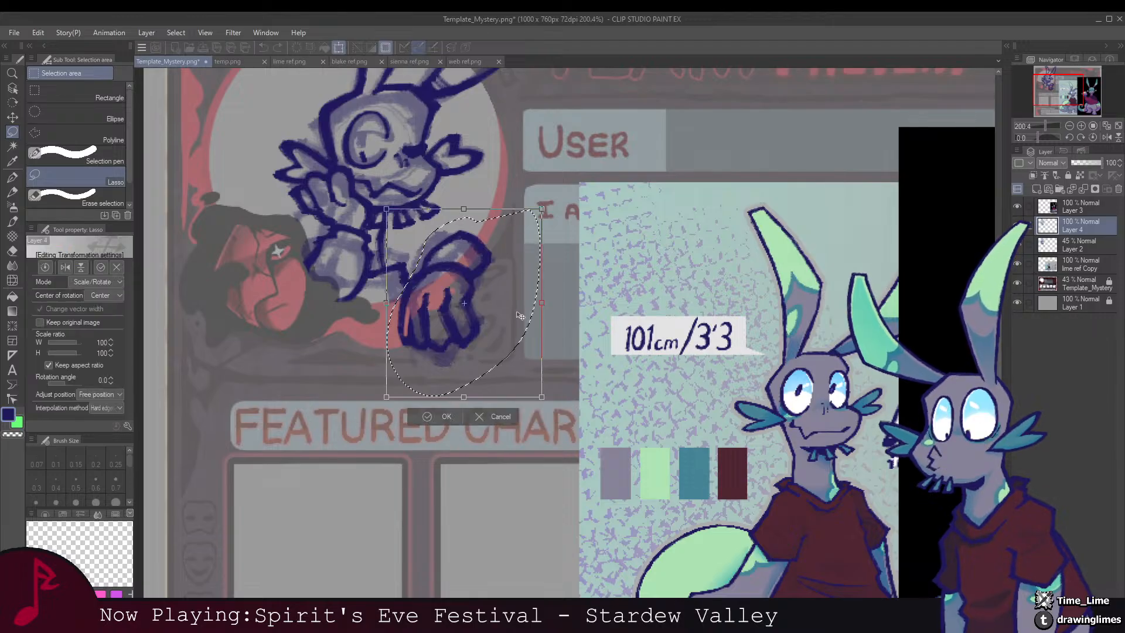
{"action": "left_click_drag", "start_coordinate": [548, 395], "coordinate": [520, 369]}
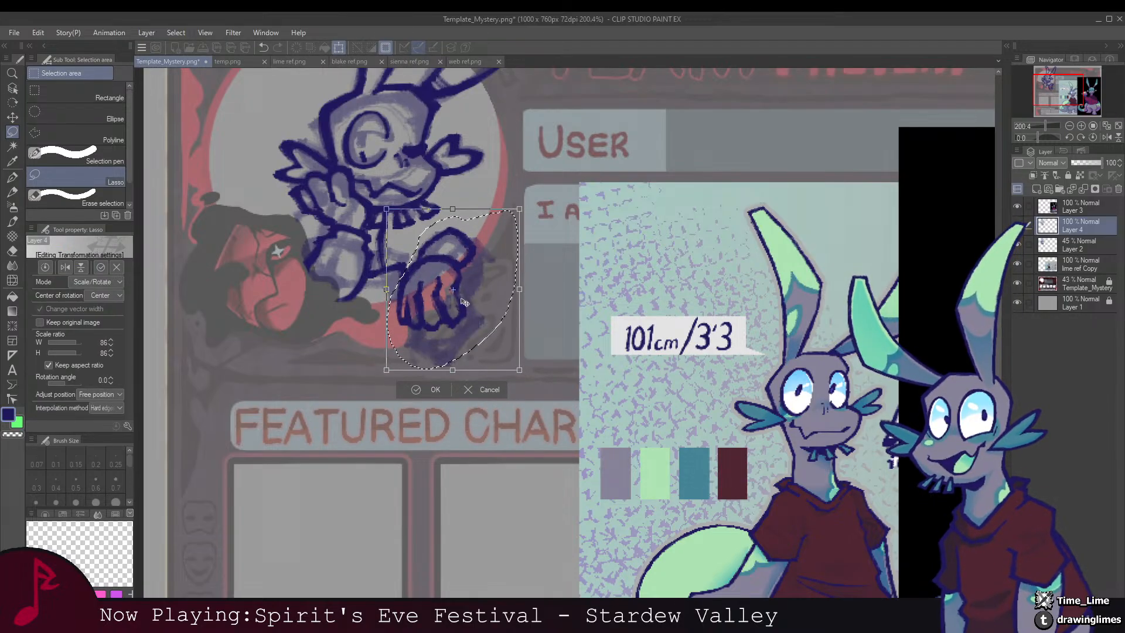
{"action": "mouse_move", "coordinate": [465, 301]}
{"action": "left_mouse_down"}
{"action": "mouse_move", "coordinate": [464, 312]}
{"action": "mouse_move", "coordinate": [464, 250]}
{"action": "left_mouse_up"}
{"action": "key", "text": "Return"}
{"action": "key", "text": "ctrl+d"}
Step: Touch up the resized hand and forearm outline with Dry ink and trim the forearm with the Hard eraser
{"action": "key", "text": "b"}
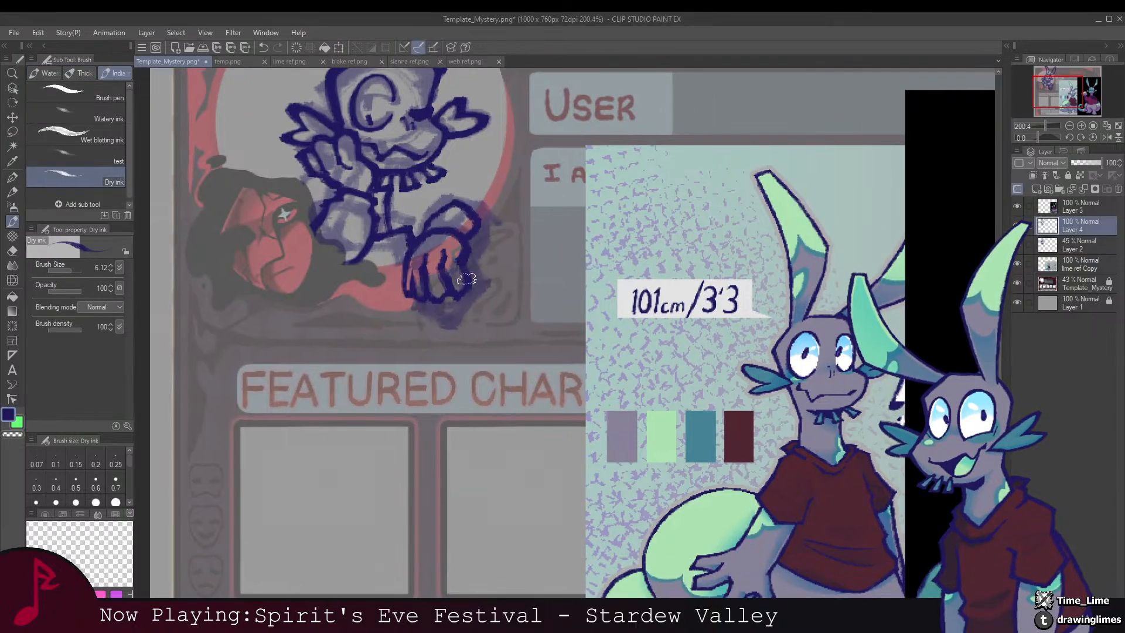
{"action": "scroll", "coordinate": [467, 280], "scroll_direction": "down", "scroll_amount": 1}
{"action": "left_click_drag", "start_coordinate": [460, 286], "coordinate": [419, 326]}
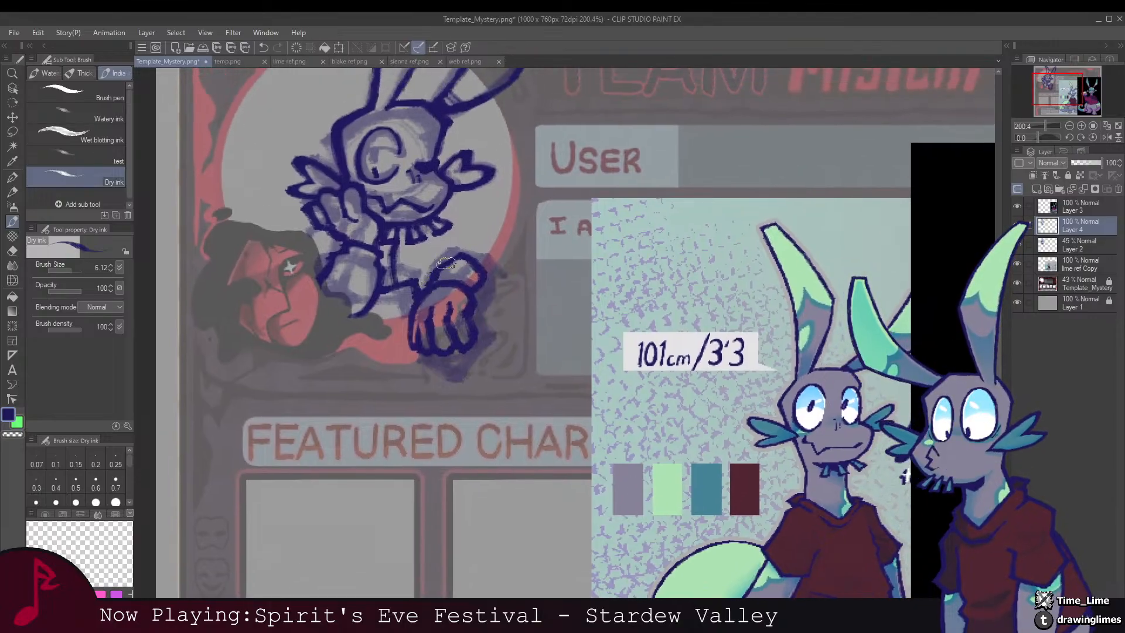
{"action": "key", "text": "e"}
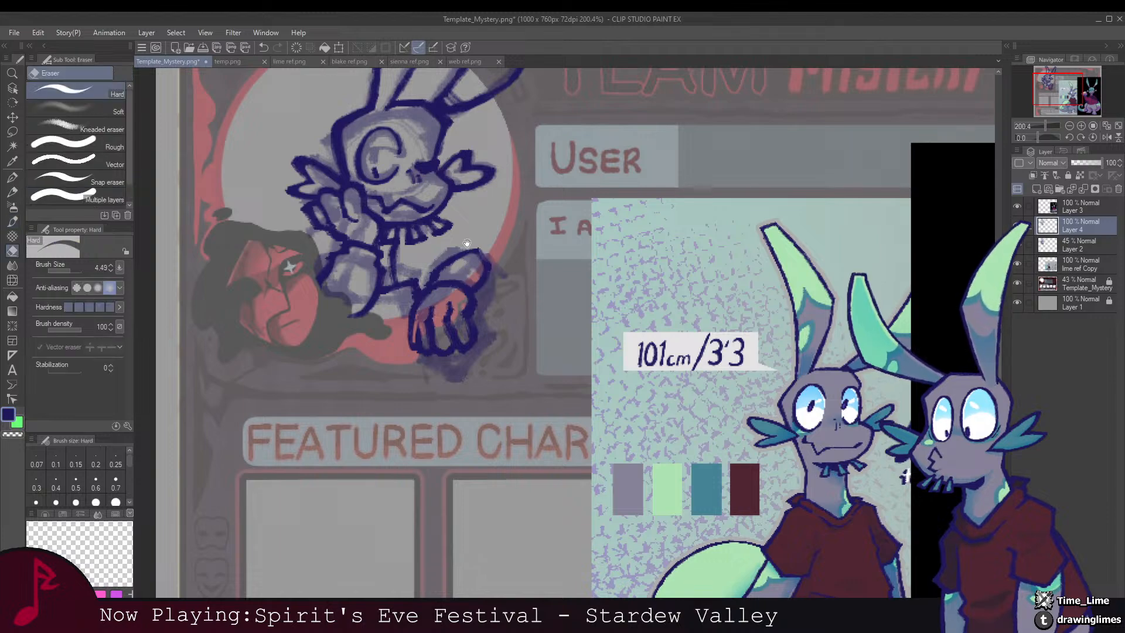
{"action": "mouse_move", "coordinate": [433, 249]}
{"action": "left_mouse_down"}
{"action": "mouse_move", "coordinate": [419, 254]}
{"action": "mouse_move", "coordinate": [447, 254]}
{"action": "left_mouse_up"}
{"action": "key", "text": "b"}
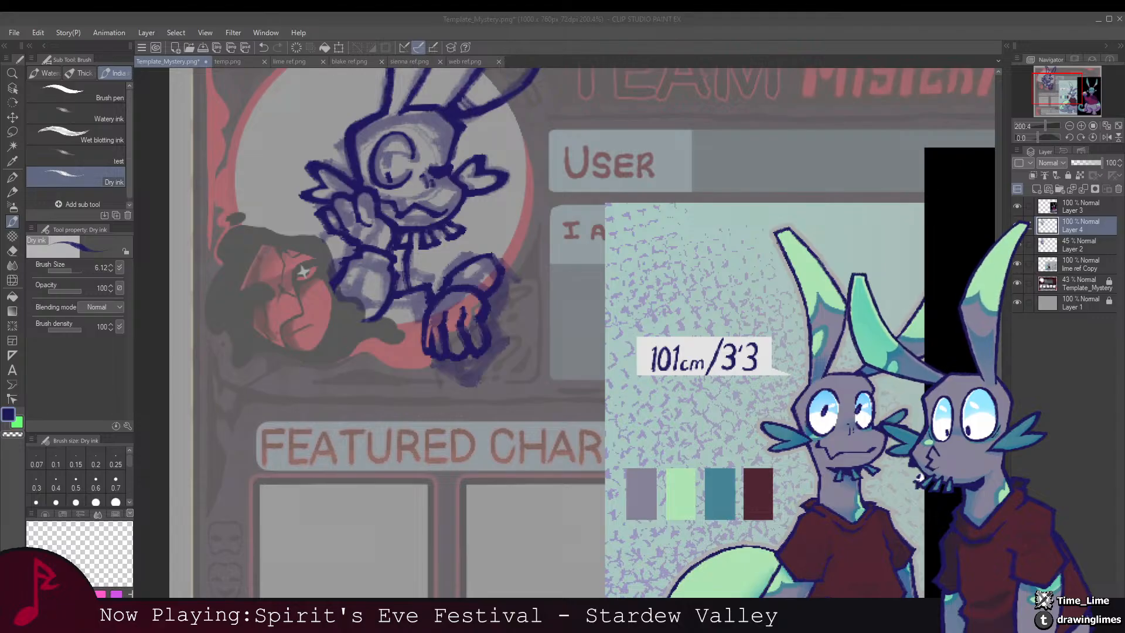
Step: Hide the lime ref Copy and Layer 2 layers and flip the canvas view horizontally to check the line art
{"action": "left_click", "coordinate": [1018, 262]}
{"action": "mouse_move", "coordinate": [491, 248]}
{"action": "left_mouse_down"}
{"action": "mouse_move", "coordinate": [507, 262]}
{"action": "mouse_move", "coordinate": [453, 326]}
{"action": "left_mouse_up"}
{"action": "key", "text": "e"}
{"action": "key", "text": "b"}
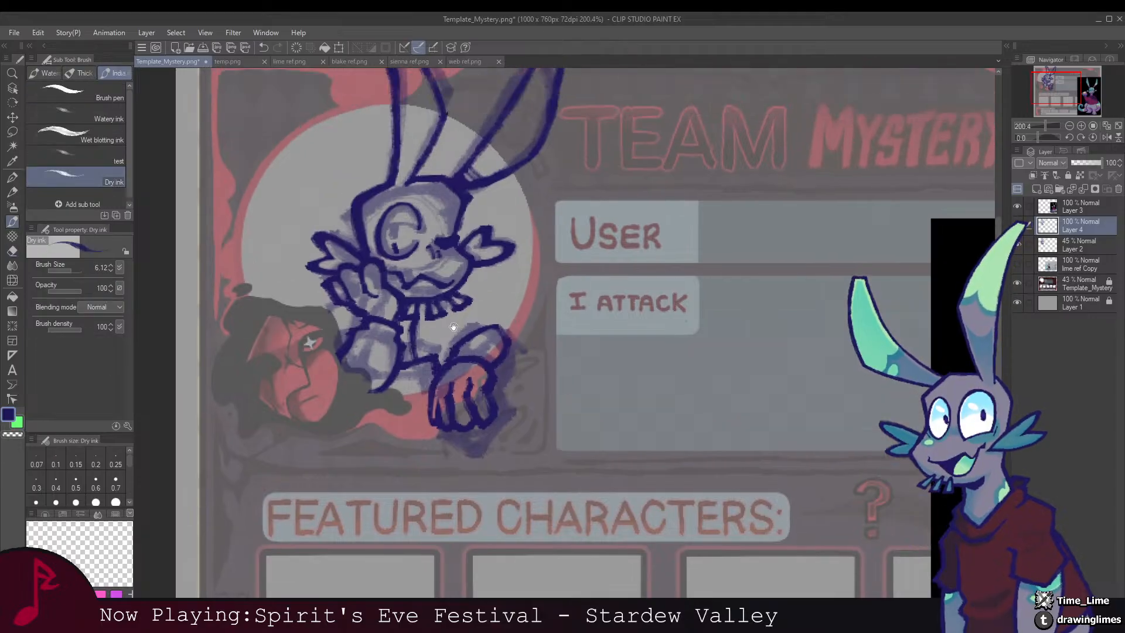
{"action": "scroll", "coordinate": [453, 327], "scroll_direction": "down", "scroll_amount": 5}
{"action": "scroll", "coordinate": [547, 258], "scroll_direction": "up", "scroll_amount": 2}
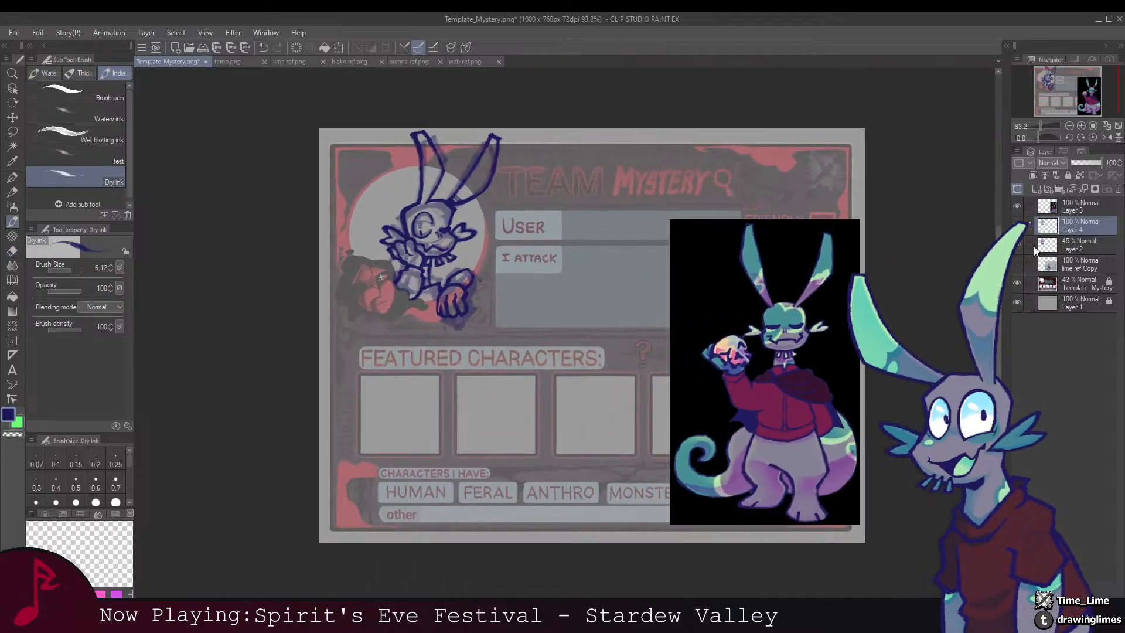
{"action": "left_click", "coordinate": [1106, 138]}
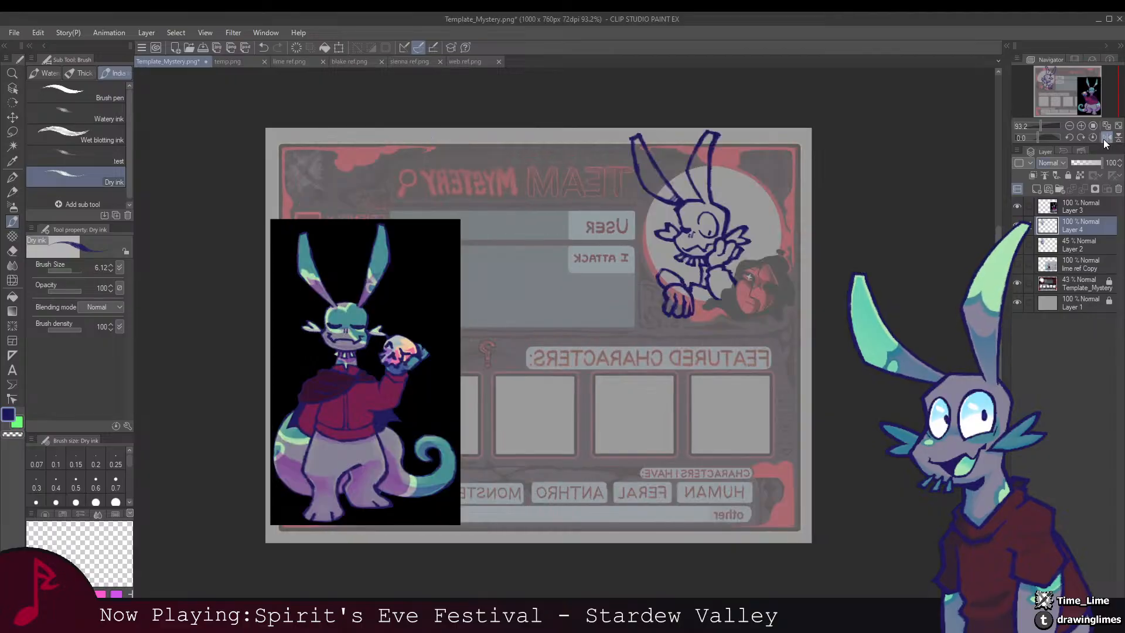
Step: Redraw the front line of the neck below the beard with Dry ink and remove the old line with the Hard eraser
{"action": "scroll", "coordinate": [643, 277], "scroll_direction": "up", "scroll_amount": 3}
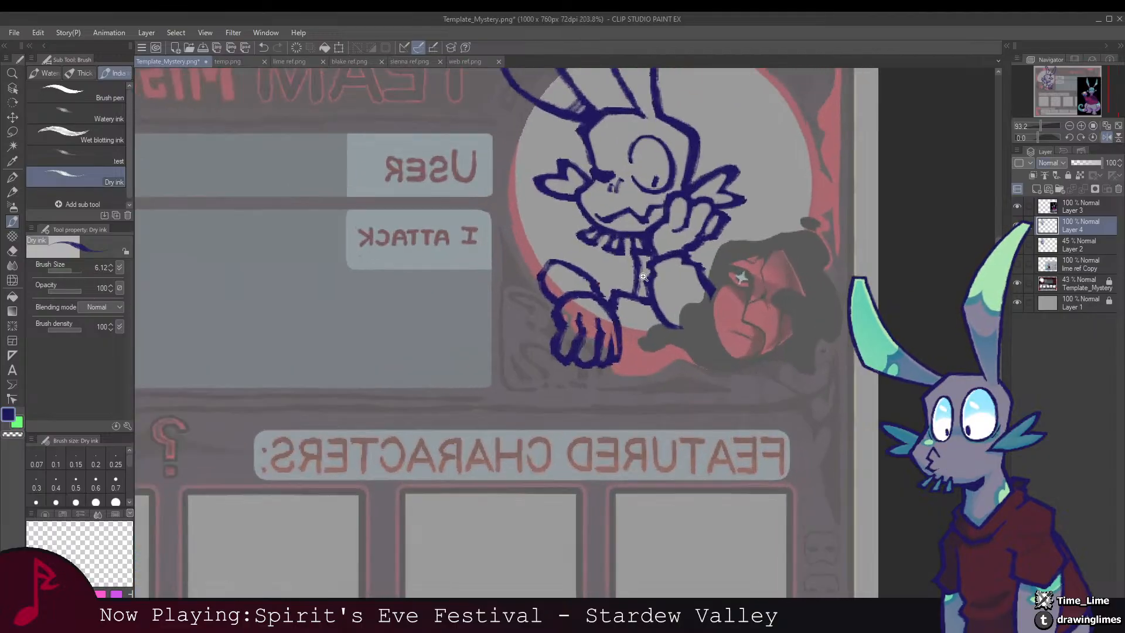
{"action": "scroll", "coordinate": [643, 277], "scroll_direction": "up", "scroll_amount": 1}
{"action": "left_click_drag", "start_coordinate": [627, 284], "coordinate": [623, 316]}
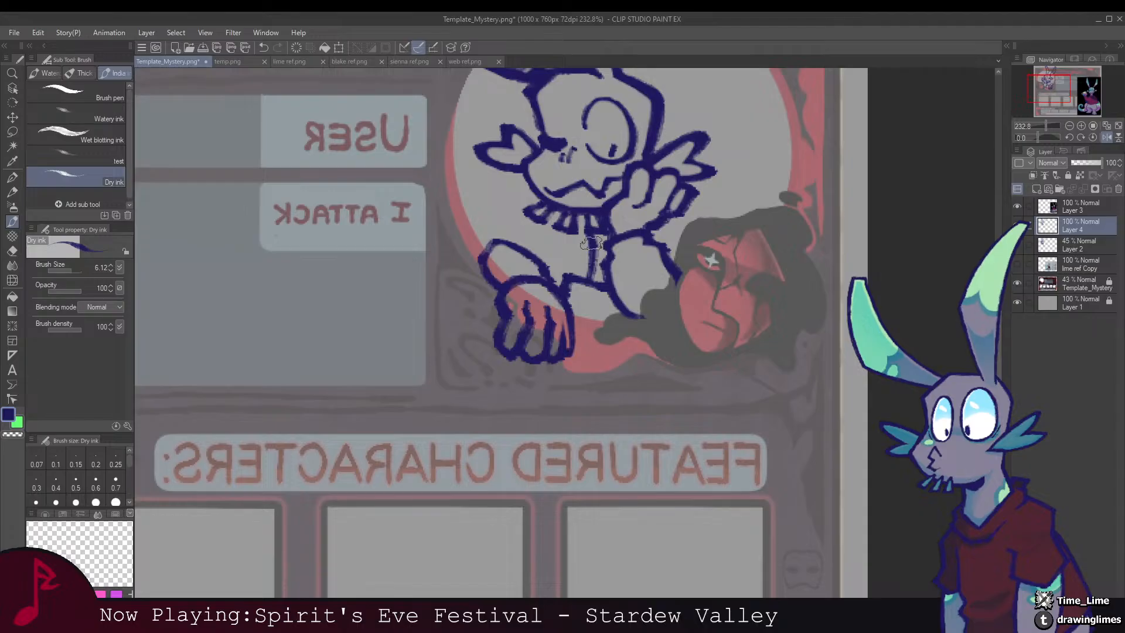
{"action": "left_click_drag", "start_coordinate": [583, 216], "coordinate": [584, 277]}
{"action": "key", "text": "e"}
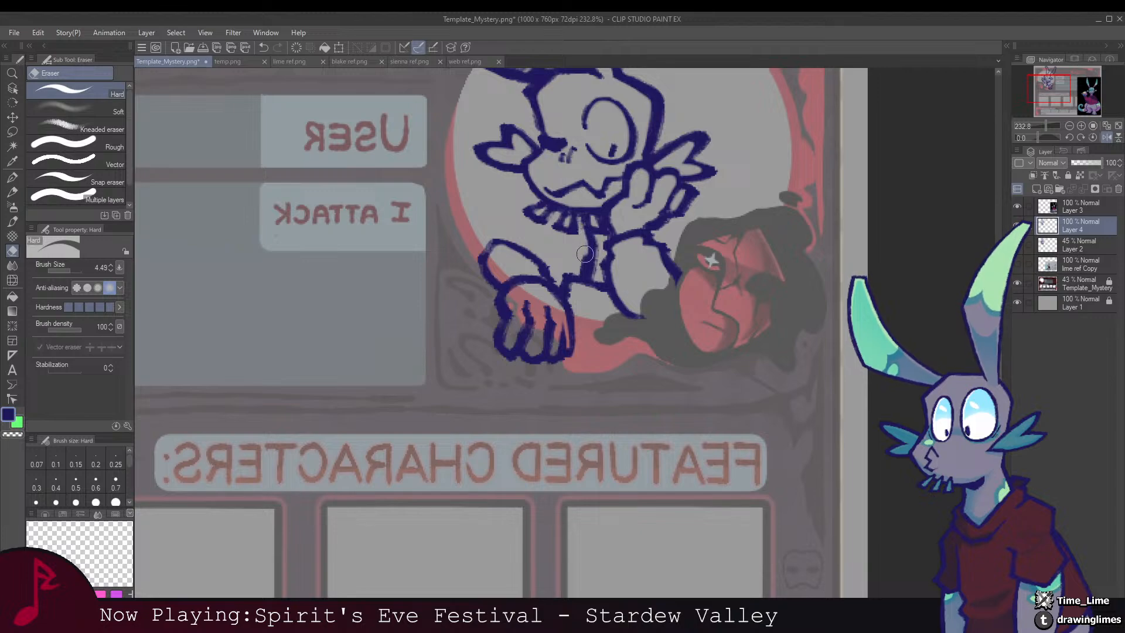
{"action": "left_click_drag", "start_coordinate": [576, 276], "coordinate": [613, 272]}
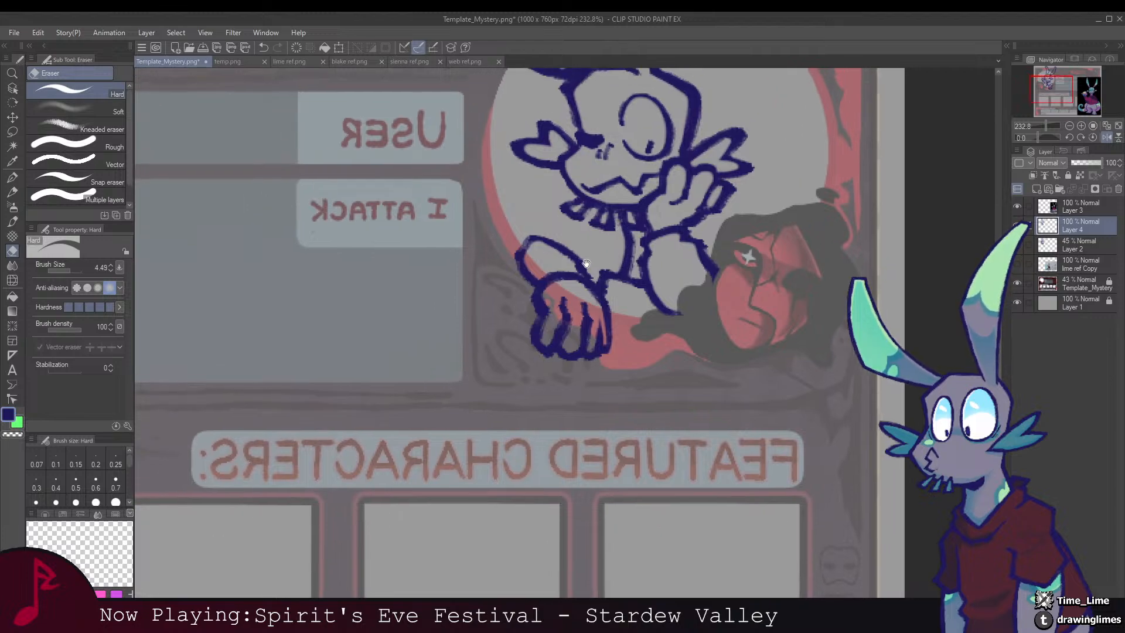
Step: Reshape the bent elbow of the lowered arm into a more angular outline with Dry ink
{"action": "key", "text": "m"}
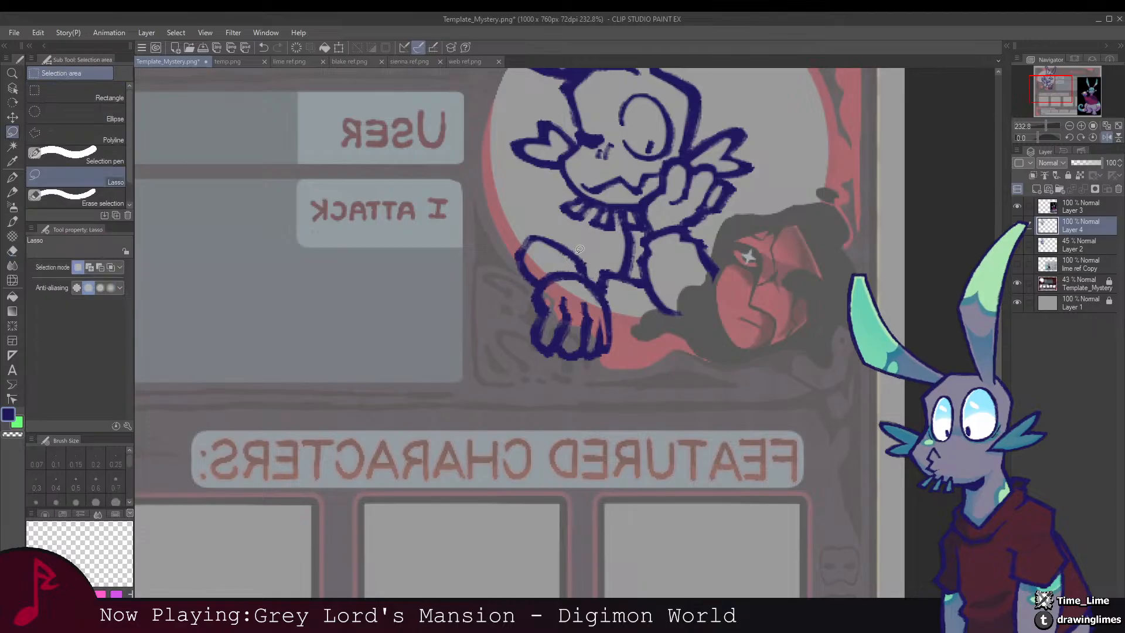
{"action": "key", "text": "e"}
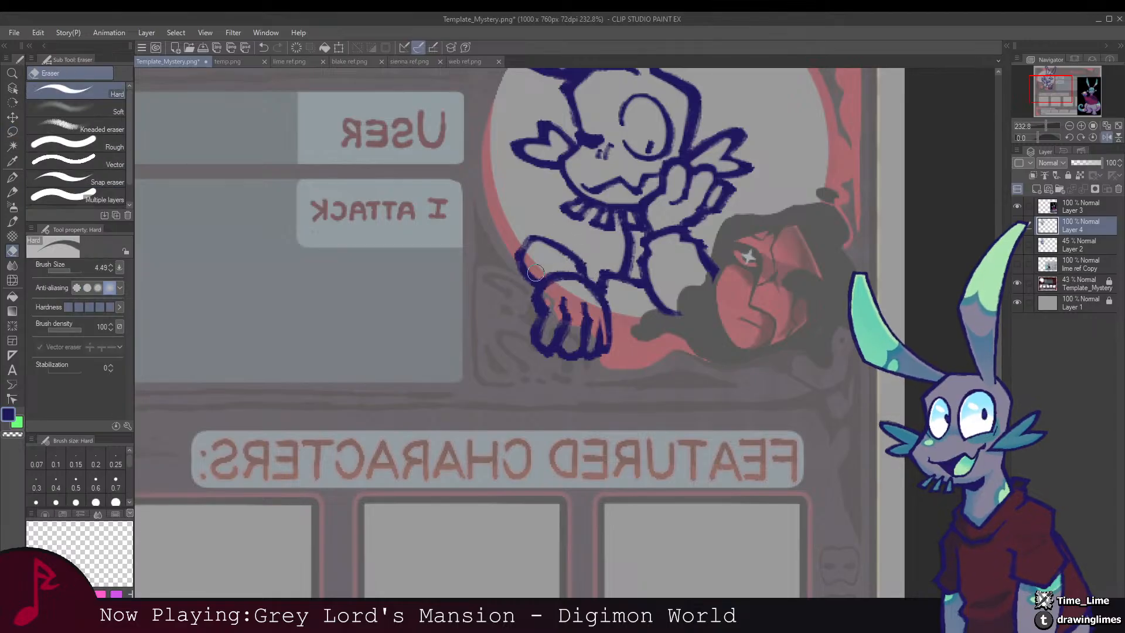
{"action": "key", "text": "b"}
{"action": "mouse_move", "coordinate": [529, 239]}
{"action": "left_mouse_down"}
{"action": "mouse_move", "coordinate": [512, 281]}
{"action": "mouse_move", "coordinate": [536, 285]}
{"action": "left_mouse_up"}
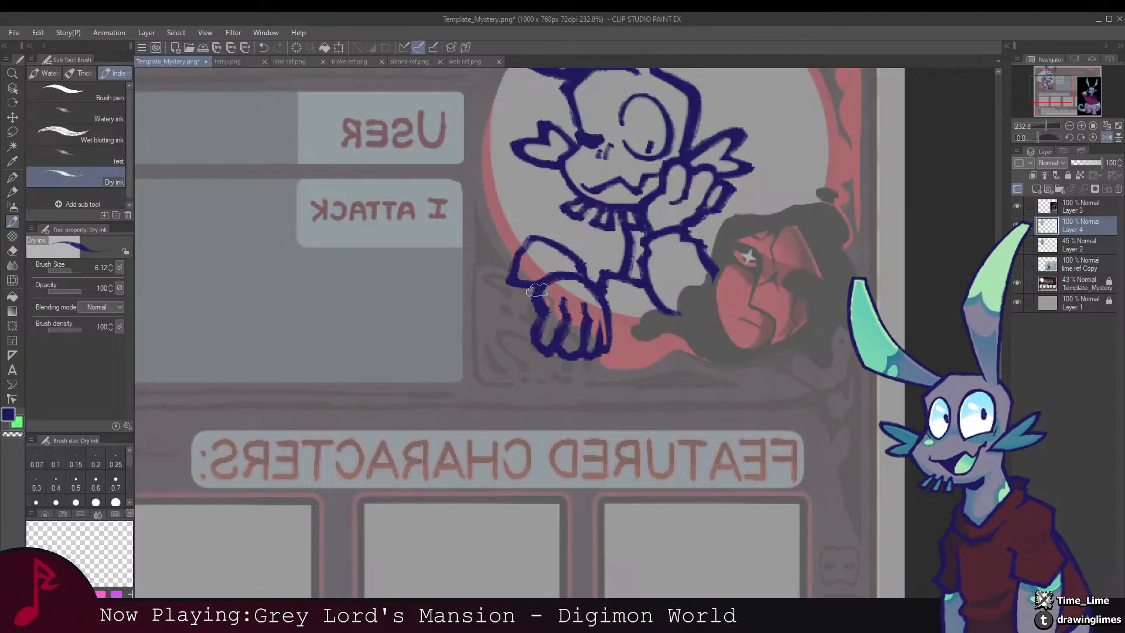
{"action": "mouse_move", "coordinate": [529, 238]}
{"action": "left_mouse_down"}
{"action": "mouse_move", "coordinate": [516, 262]}
{"action": "mouse_move", "coordinate": [530, 241]}
{"action": "mouse_move", "coordinate": [594, 281]}
{"action": "left_mouse_up"}
{"action": "left_click_drag", "start_coordinate": [589, 239], "coordinate": [580, 299]}
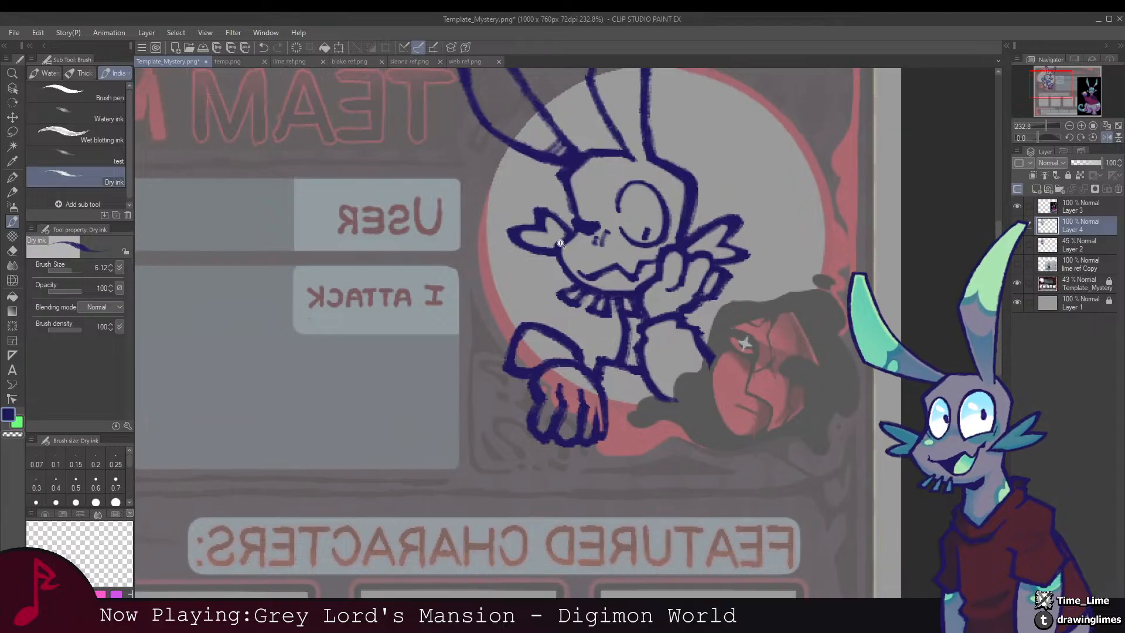
{"action": "scroll", "coordinate": [580, 298], "scroll_direction": "down", "scroll_amount": 5}
{"action": "scroll", "coordinate": [580, 299], "scroll_direction": "up", "scroll_amount": 3}
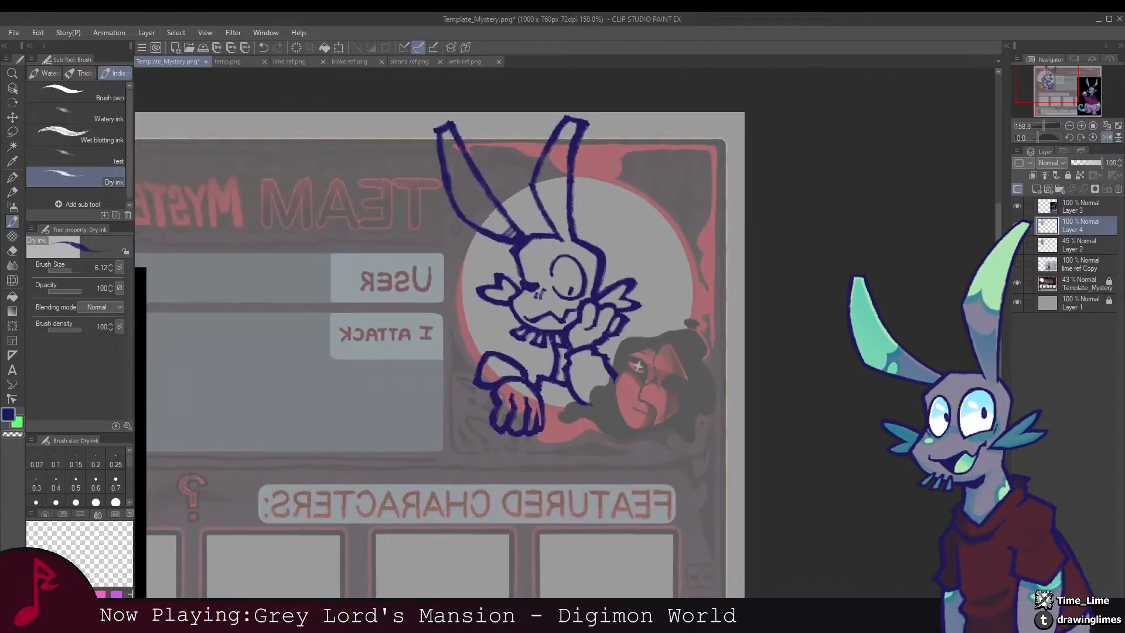
Step: Flip the canvas view back to its normal orientation and clean up the ear outlines with the Hard eraser and Dry ink
{"action": "left_click", "coordinate": [1107, 138]}
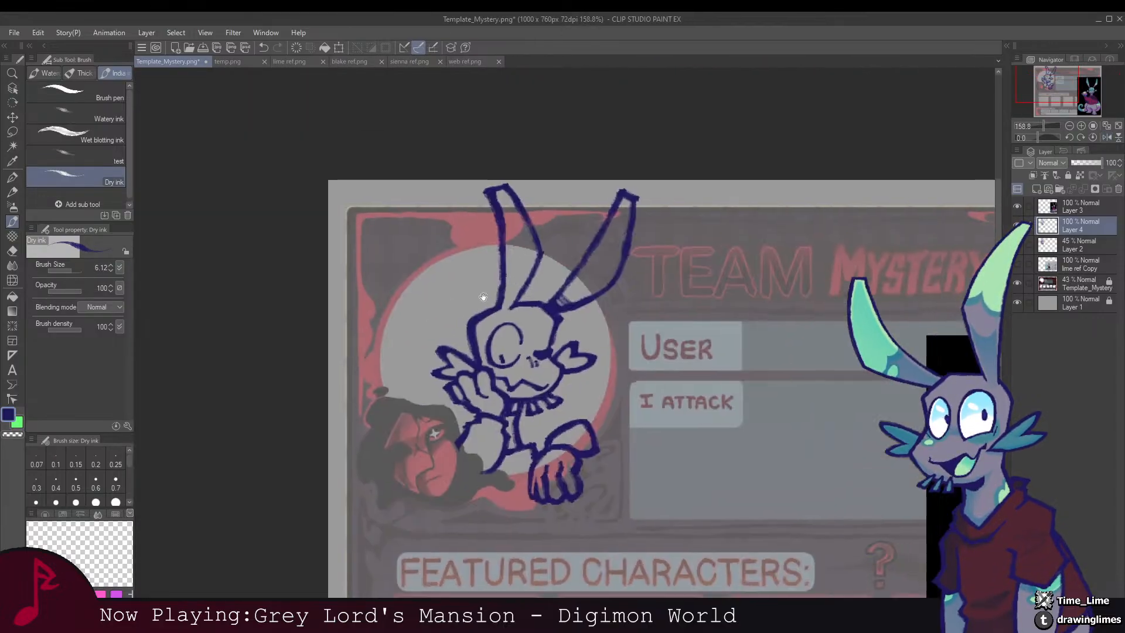
{"action": "scroll", "coordinate": [644, 199], "scroll_direction": "up", "scroll_amount": 2}
{"action": "key", "text": "e"}
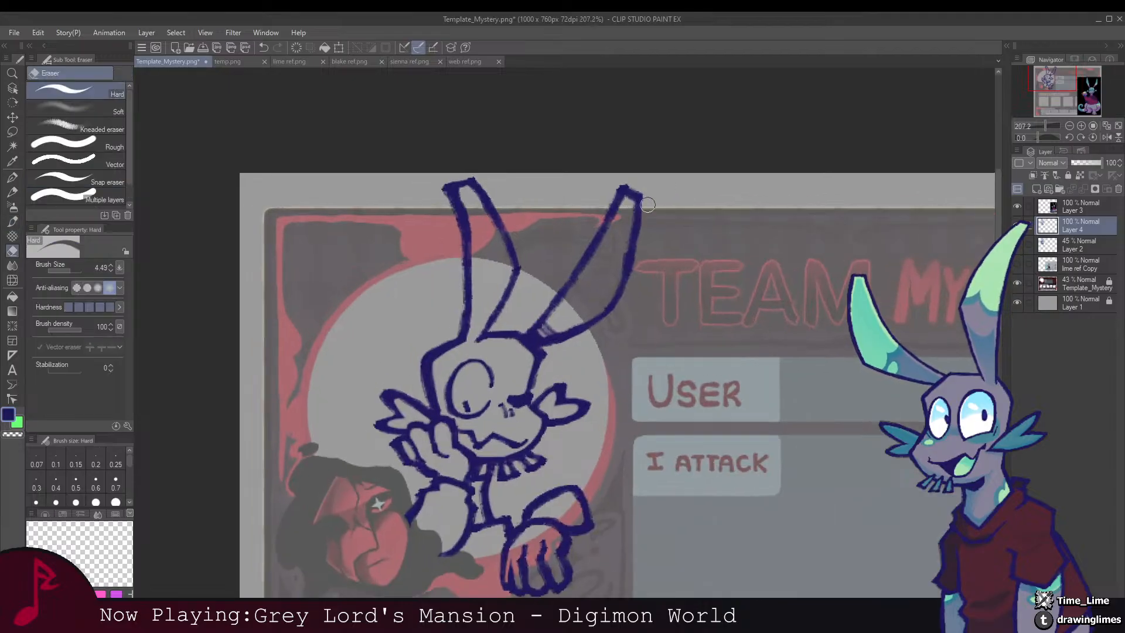
{"action": "left_click_drag", "start_coordinate": [454, 219], "coordinate": [499, 237]}
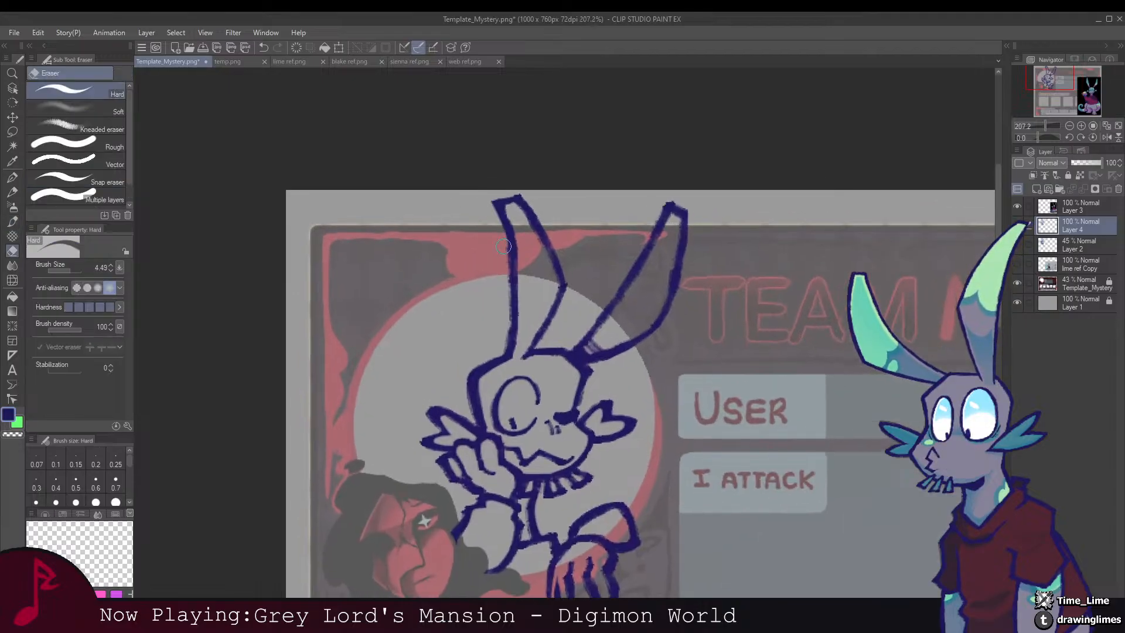
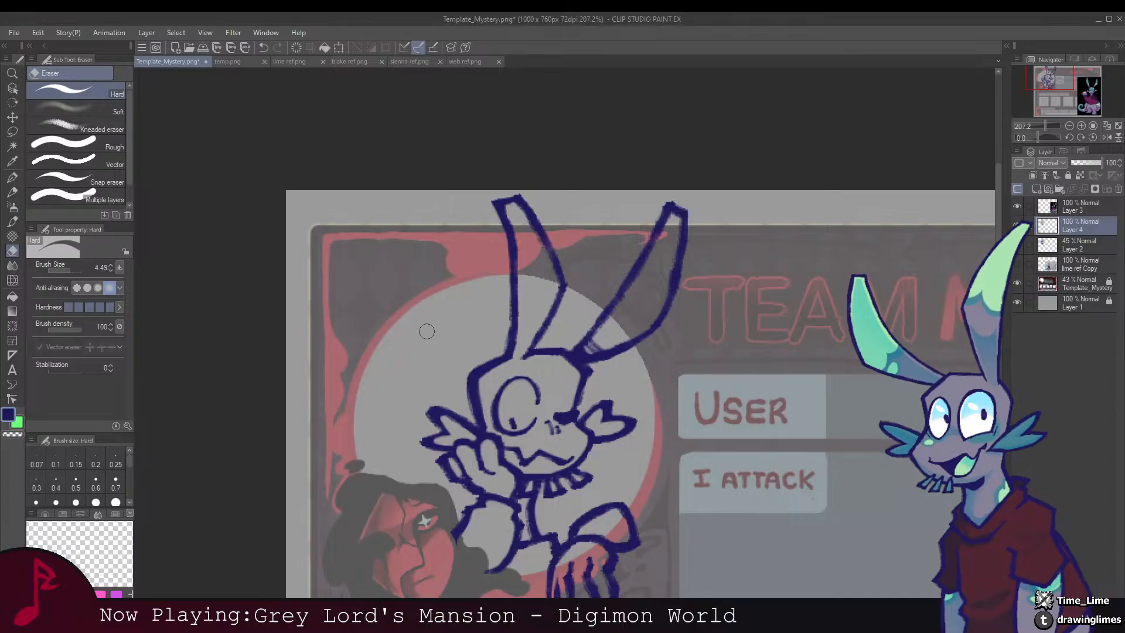
{"action": "scroll", "coordinate": [519, 257], "scroll_direction": "down", "scroll_amount": 4}
{"action": "scroll", "coordinate": [519, 257], "scroll_direction": "up", "scroll_amount": 5}
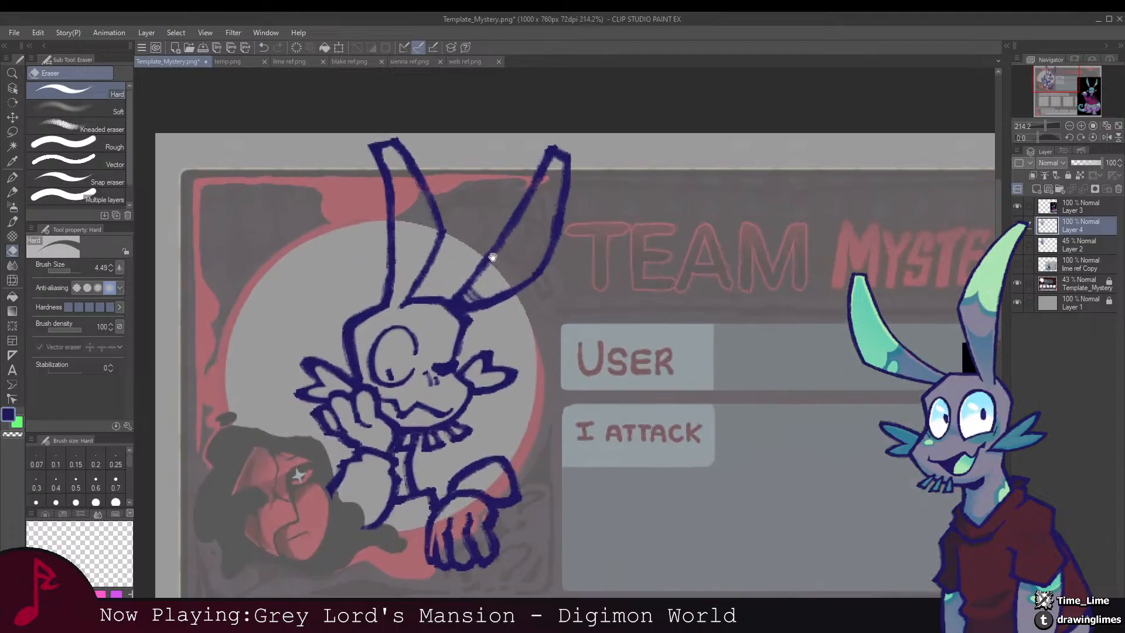
{"action": "left_click_drag", "start_coordinate": [493, 256], "coordinate": [493, 256]}
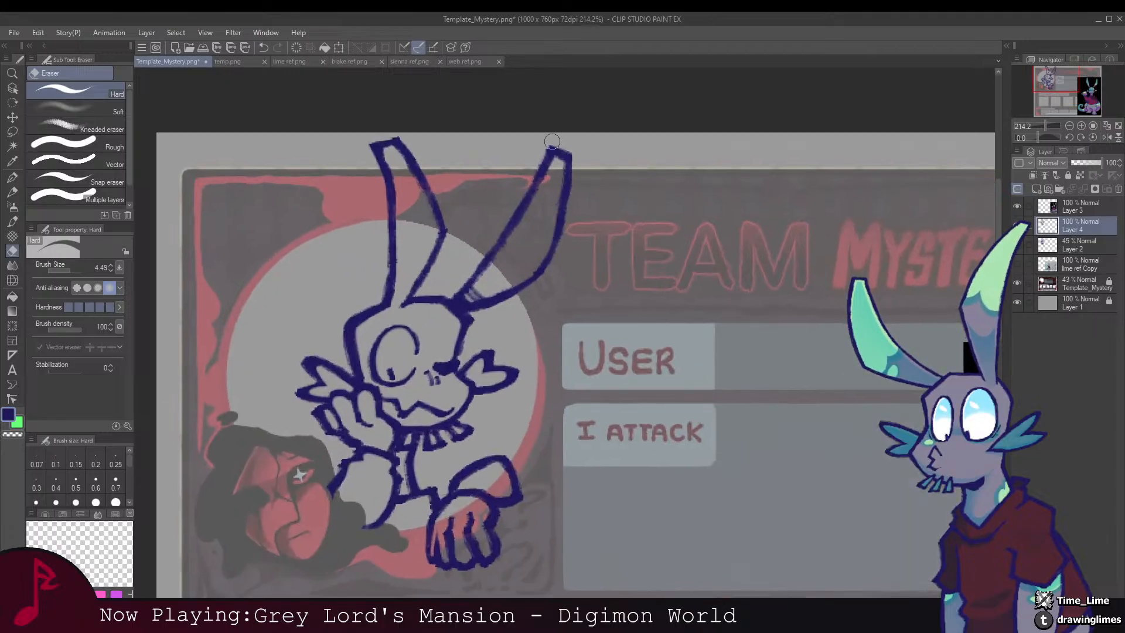
{"action": "key", "text": "b"}
{"action": "left_click_drag", "start_coordinate": [468, 296], "coordinate": [463, 287]}
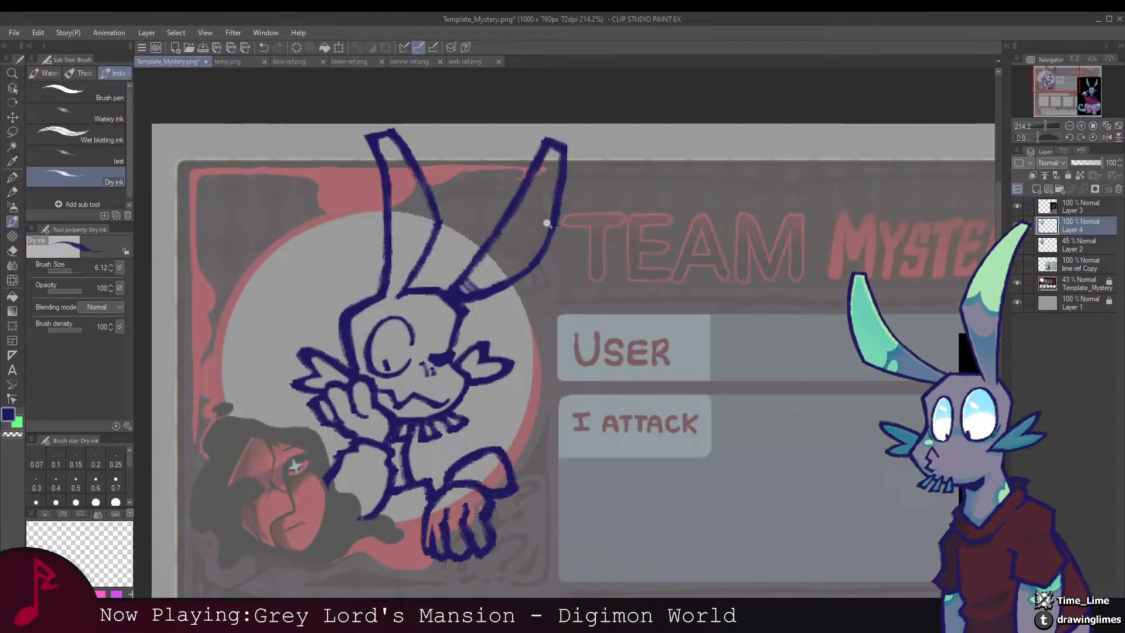
{"action": "scroll", "coordinate": [492, 283], "scroll_direction": "down", "scroll_amount": 5}
{"action": "scroll", "coordinate": [492, 283], "scroll_direction": "up", "scroll_amount": 2}
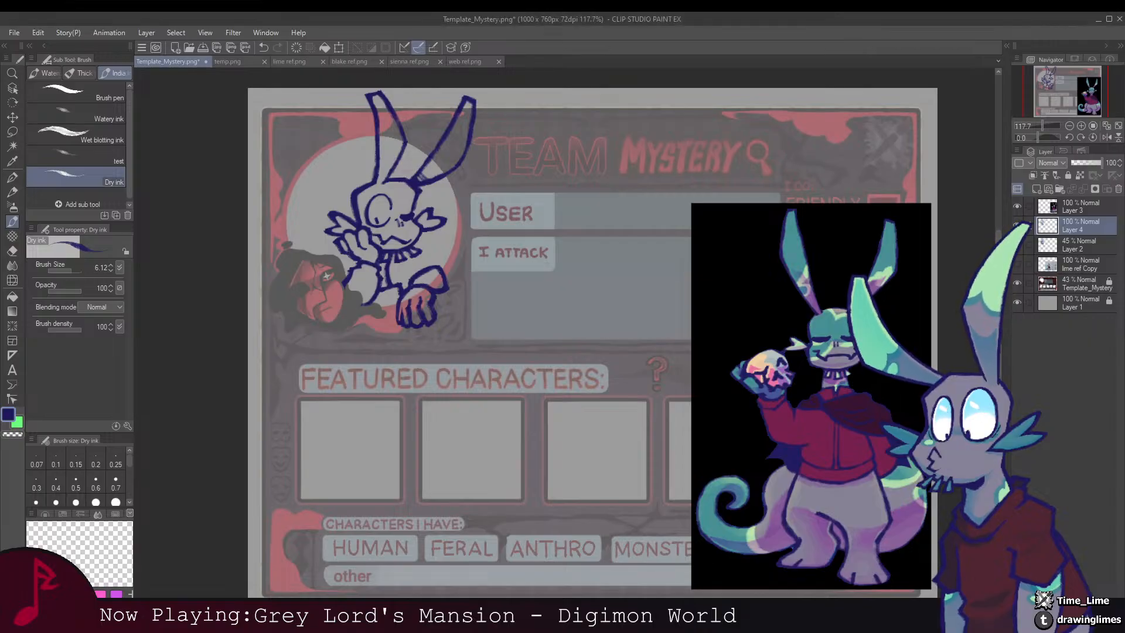
Step: Try to erase the outer elbow line of the lowered arm with the Hard eraser
{"action": "scroll", "coordinate": [461, 293], "scroll_direction": "up", "scroll_amount": 2}
{"action": "key", "text": "e"}
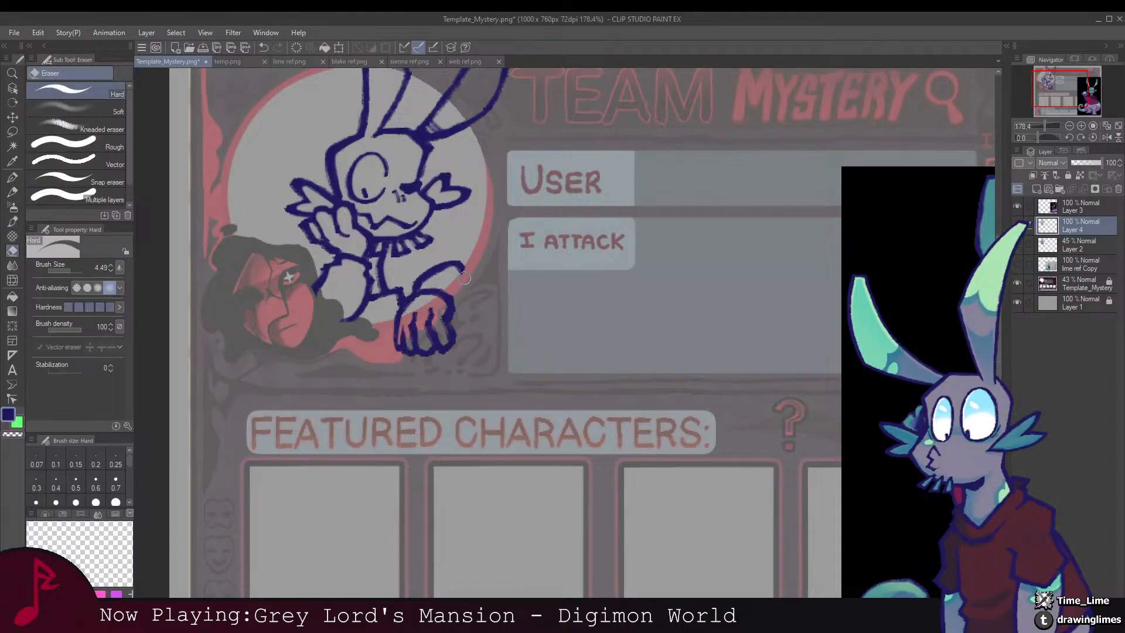
{"action": "scroll", "coordinate": [476, 258], "scroll_direction": "down", "scroll_amount": 5}
{"action": "scroll", "coordinate": [501, 248], "scroll_direction": "up", "scroll_amount": 5}
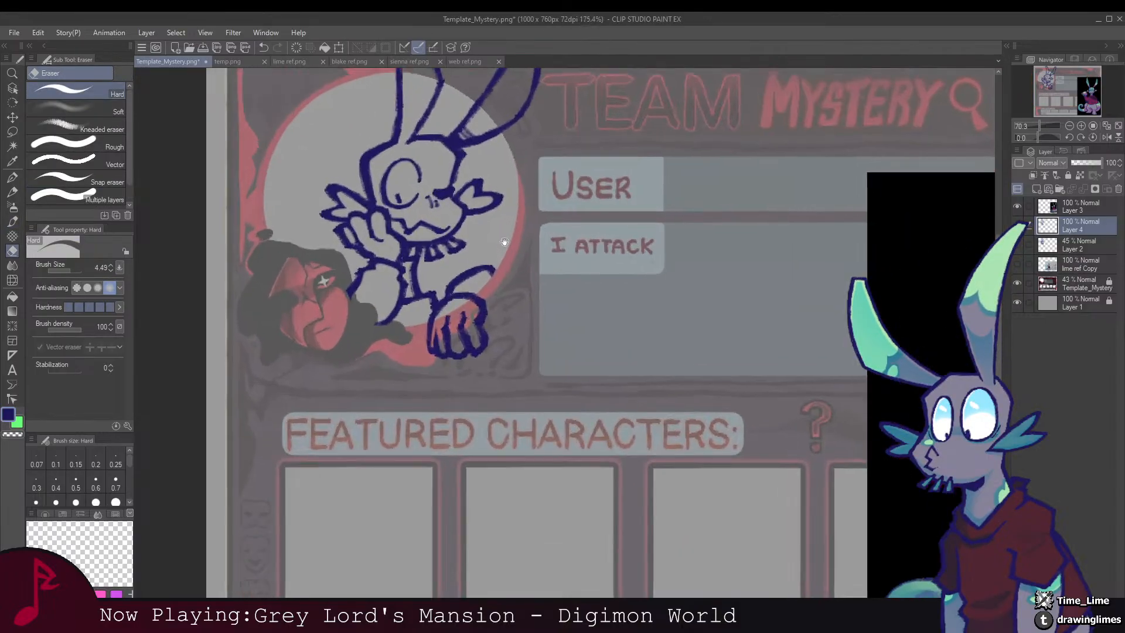
{"action": "key", "text": "ctrl+z"}
Step: Try to lasso the lowered hand and forearm, rotate them 9.9 degrees and move them up closer to the beard
{"action": "key", "text": "m"}
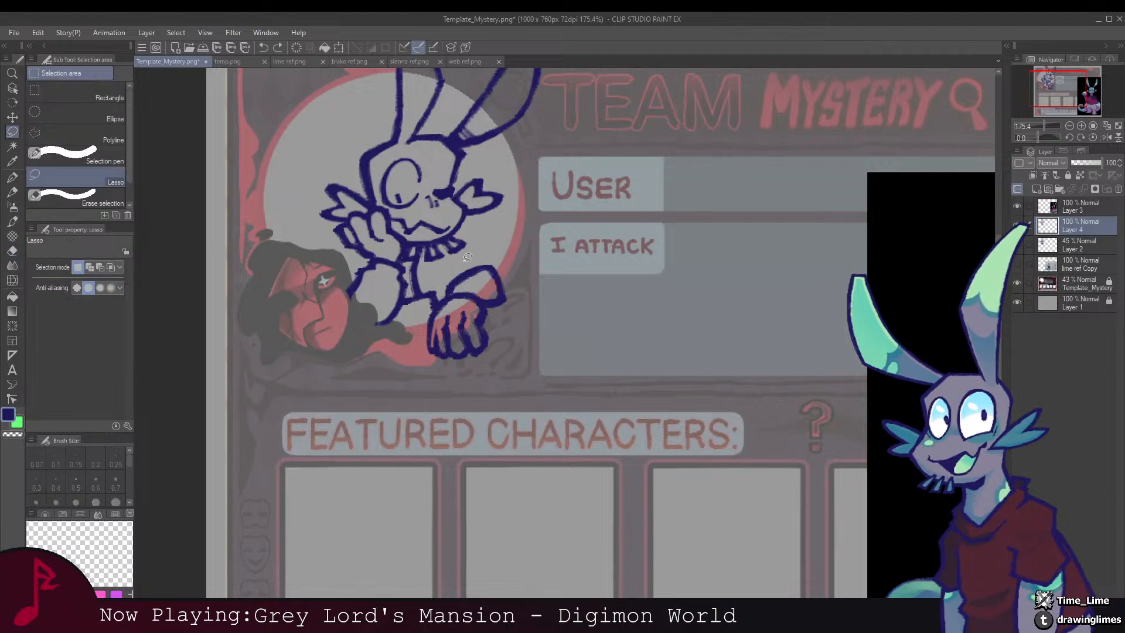
{"action": "mouse_move", "coordinate": [461, 263]}
{"action": "left_mouse_down"}
{"action": "mouse_move", "coordinate": [423, 320]}
{"action": "mouse_move", "coordinate": [526, 334]}
{"action": "mouse_move", "coordinate": [499, 242]}
{"action": "left_mouse_up"}
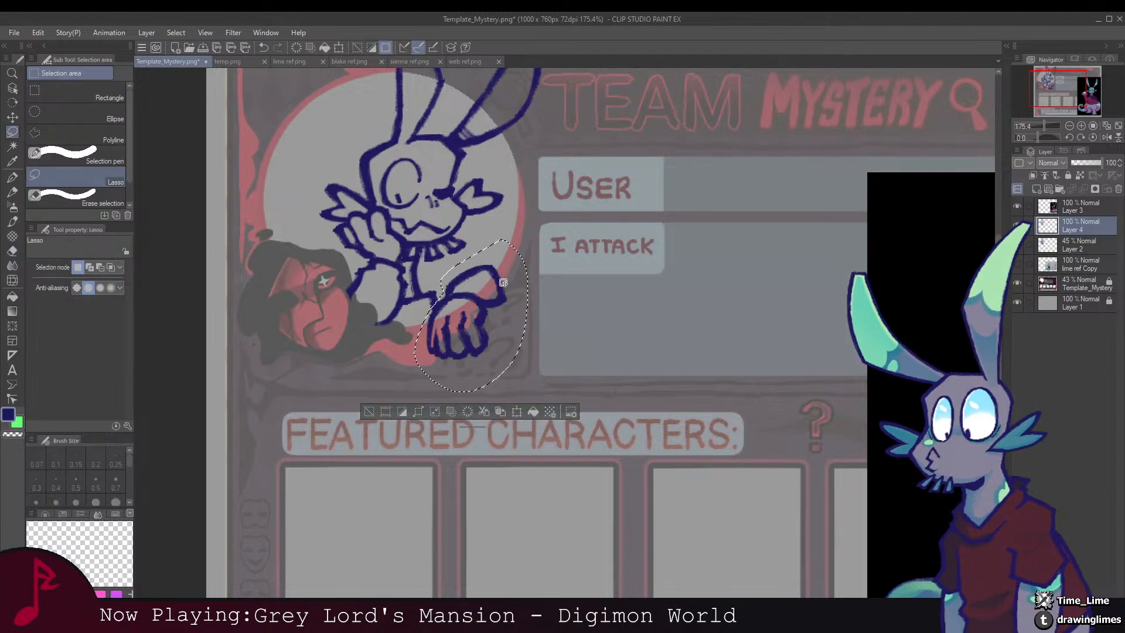
{"action": "key", "text": "ctrl+t"}
{"action": "left_click_drag", "start_coordinate": [482, 331], "coordinate": [452, 347]}
{"action": "left_click_drag", "start_coordinate": [510, 250], "coordinate": [522, 263]}
{"action": "left_click_drag", "start_coordinate": [471, 305], "coordinate": [507, 268]}
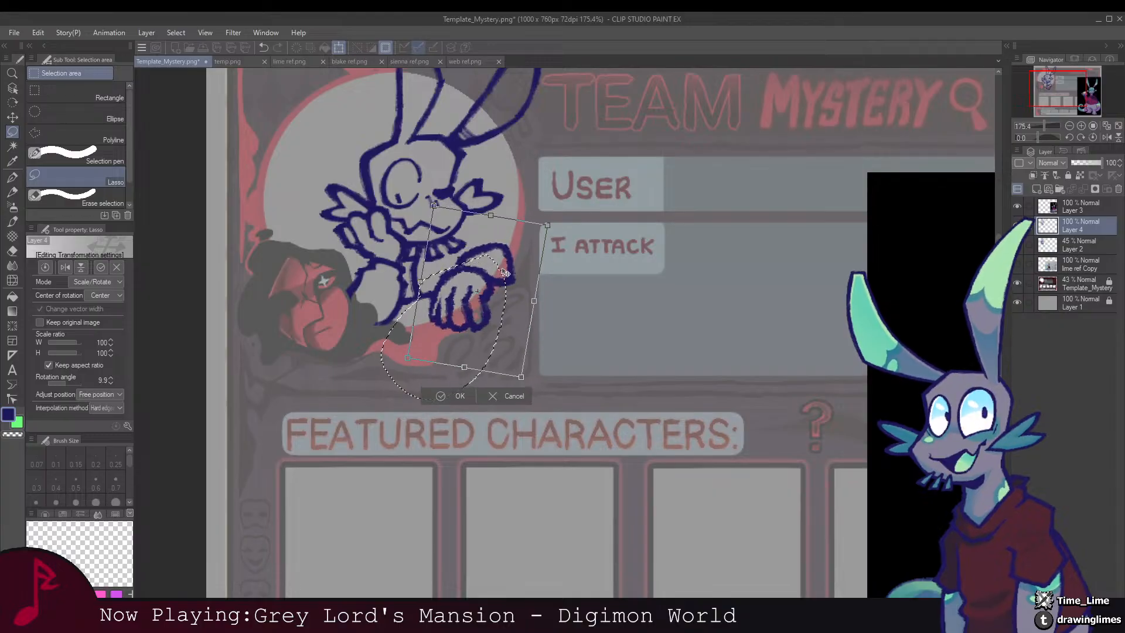
{"action": "key", "text": "Return"}
{"action": "scroll", "coordinate": [544, 246], "scroll_direction": "down", "scroll_amount": 5}
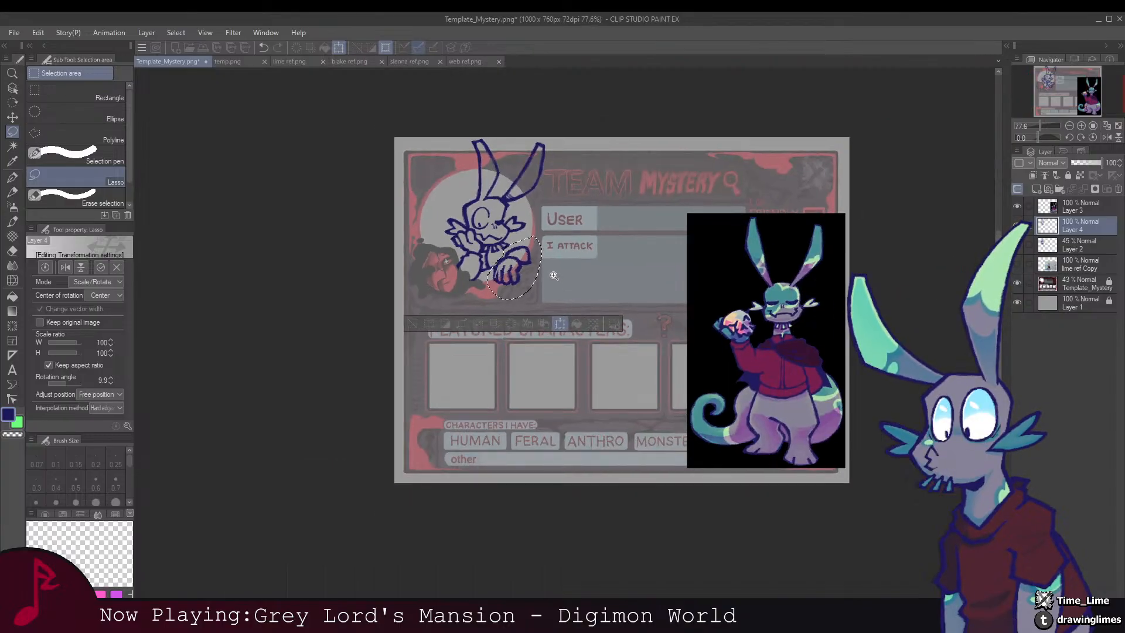
{"action": "scroll", "coordinate": [554, 276], "scroll_direction": "up", "scroll_amount": 4}
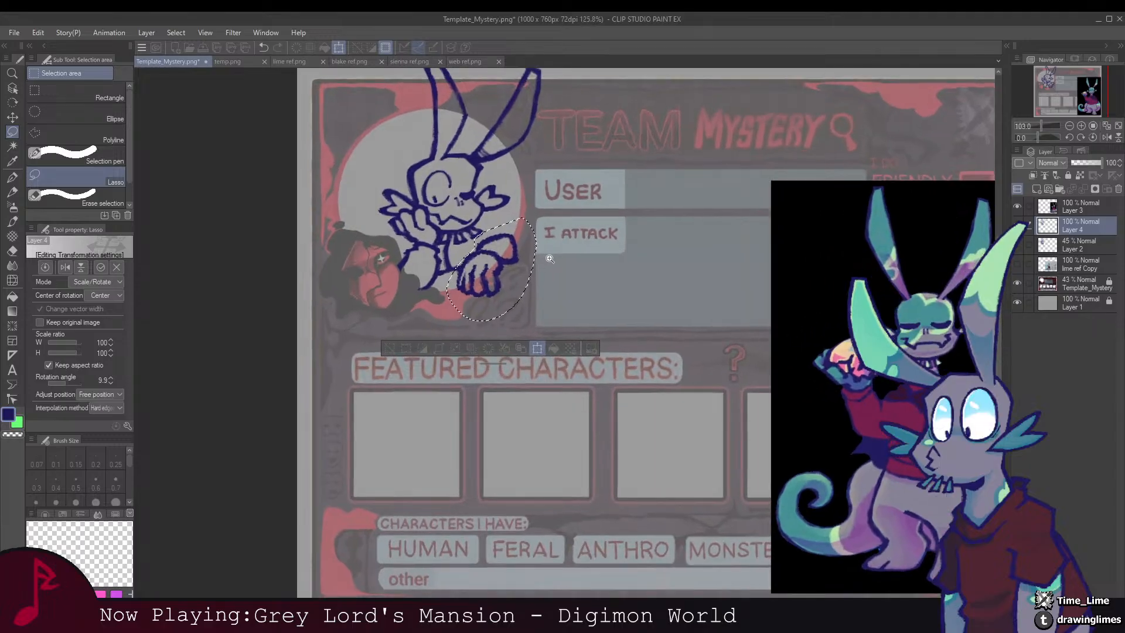
{"action": "scroll", "coordinate": [550, 258], "scroll_direction": "up", "scroll_amount": 1}
{"action": "key", "text": "ctrl+t"}
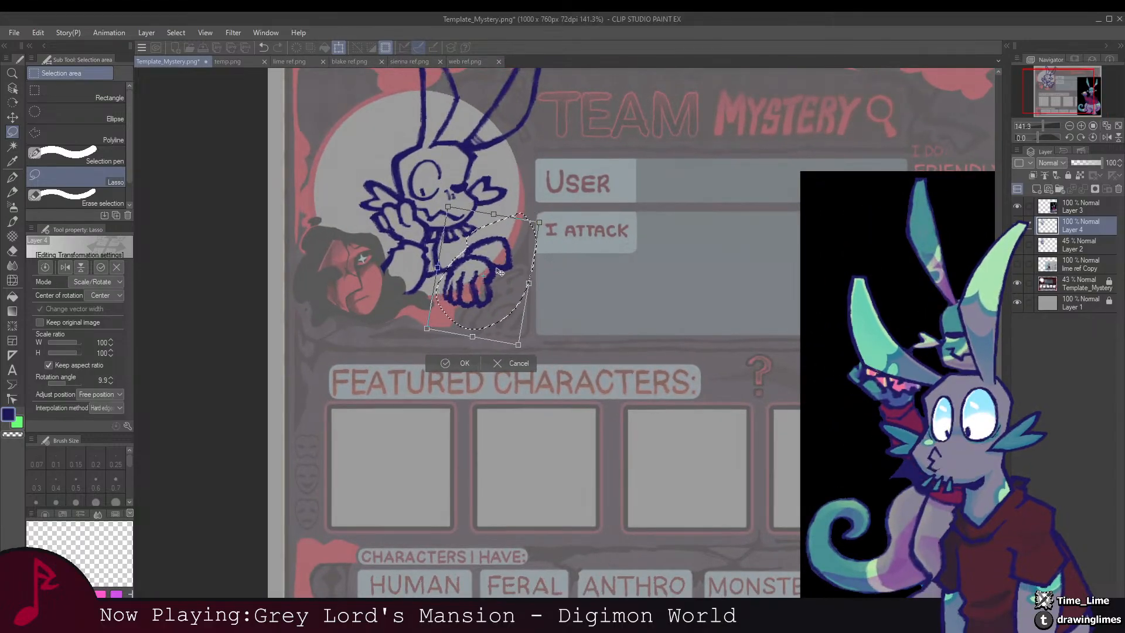
{"action": "key", "text": "Return"}
{"action": "scroll", "coordinate": [541, 279], "scroll_direction": "down", "scroll_amount": 4}
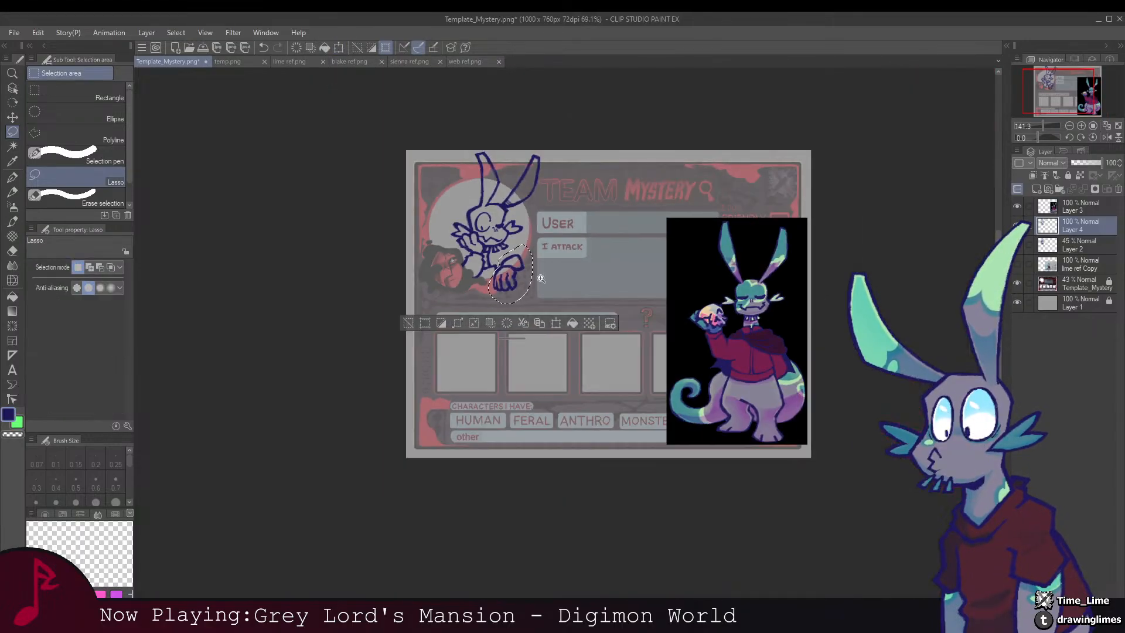
{"action": "scroll", "coordinate": [540, 279], "scroll_direction": "up", "scroll_amount": 4}
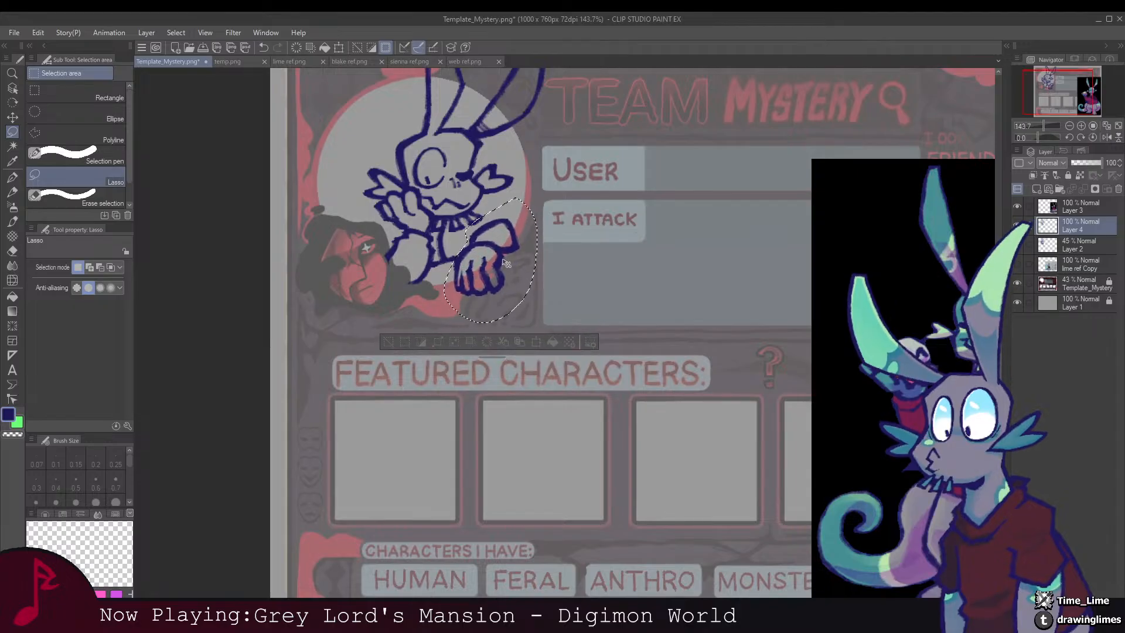
{"action": "key", "text": "ctrl+d"}
Step: Try to draw a chest line from the neck to the raised forearm with Dry ink and erase the old lower torso lines
{"action": "scroll", "coordinate": [468, 233], "scroll_direction": "up", "scroll_amount": 2}
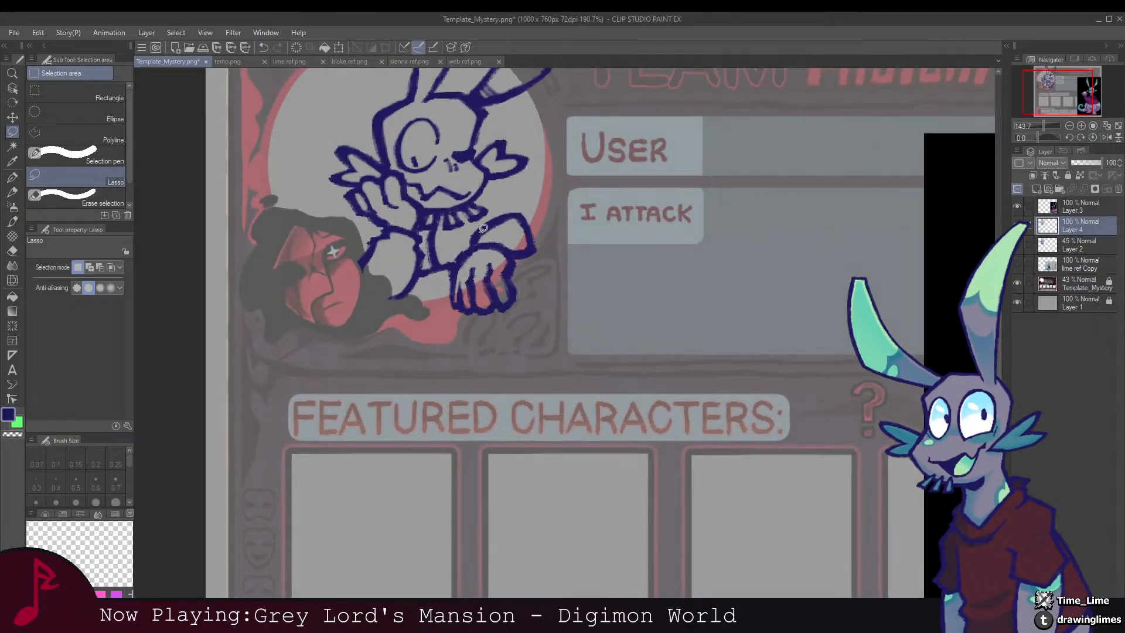
{"action": "key", "text": "b"}
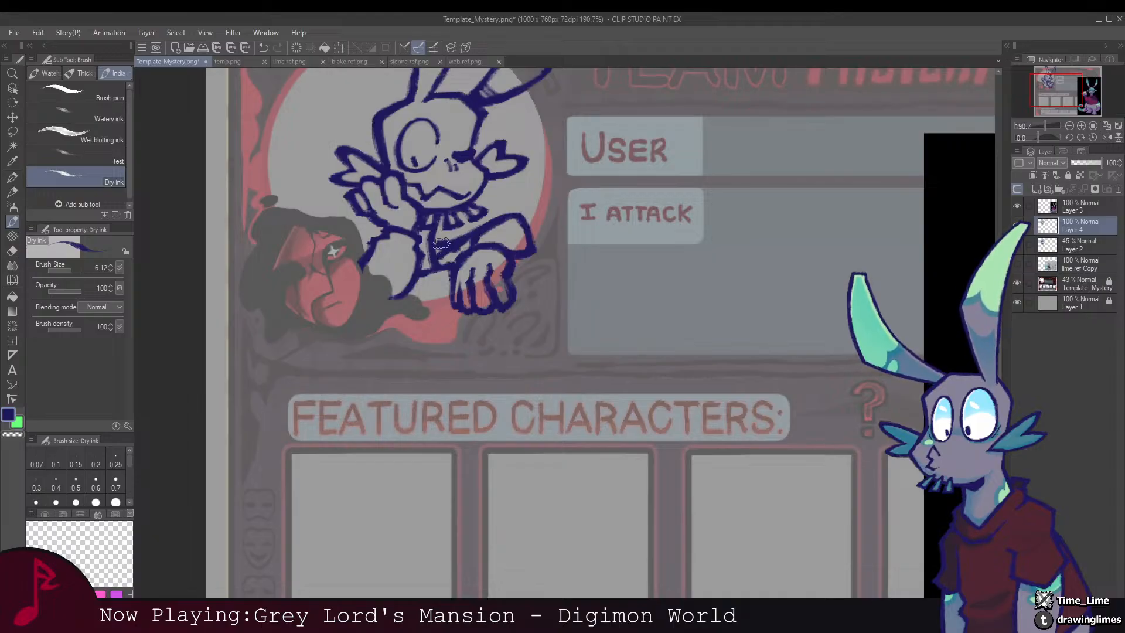
{"action": "key", "text": "e"}
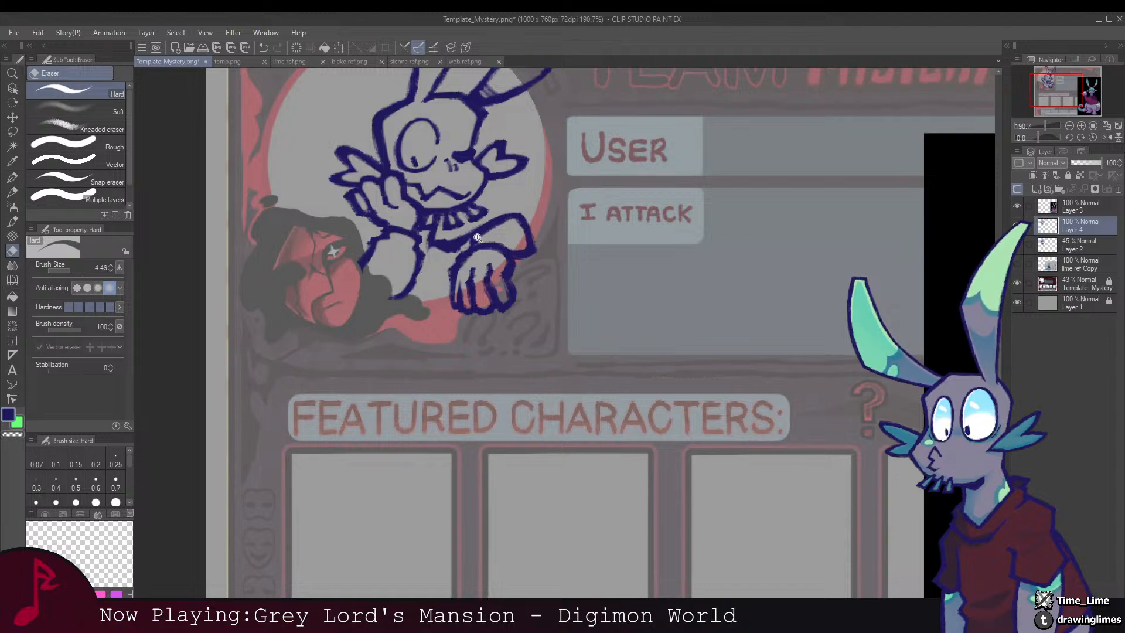
{"action": "scroll", "coordinate": [477, 237], "scroll_direction": "down", "scroll_amount": 5}
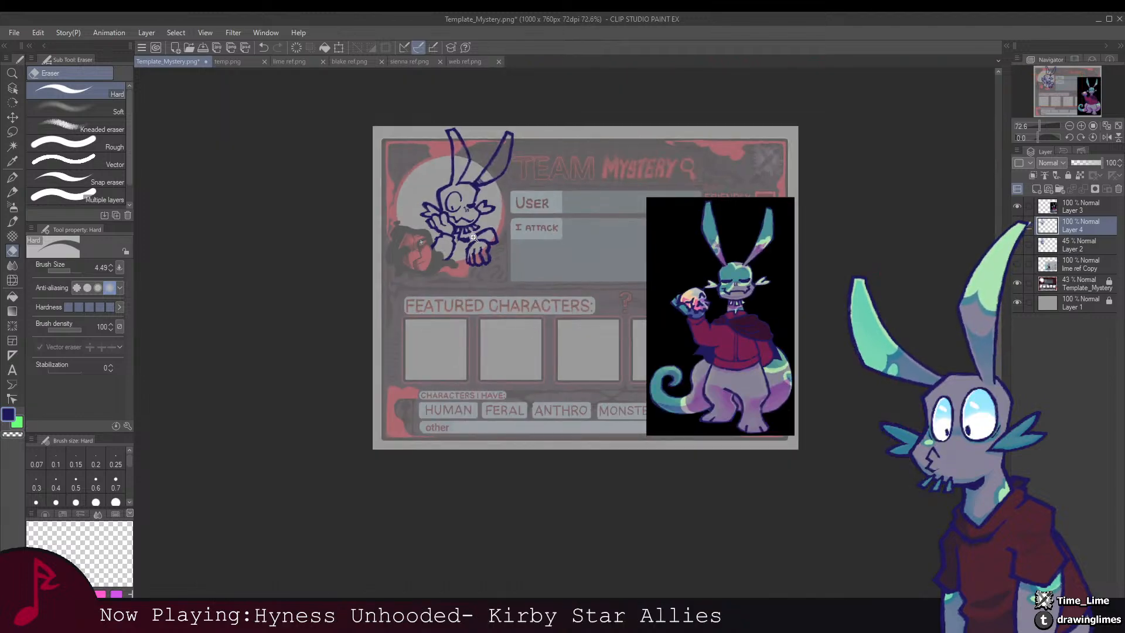
{"action": "scroll", "coordinate": [463, 240], "scroll_direction": "up", "scroll_amount": 4}
{"action": "key", "text": "b"}
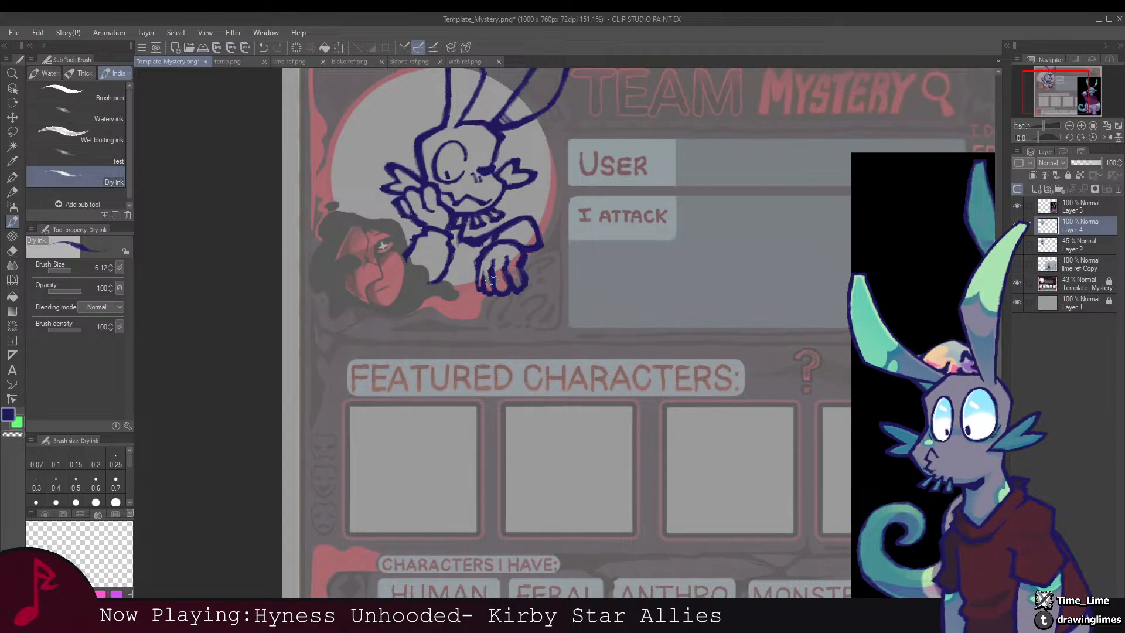
Step: Undo the chest line edits and the repositioning of the lowered hand and forearm, comparing both versions
{"action": "key", "text": "ctrl+z"}
{"action": "key", "text": "ctrl+z"}
{"action": "key", "text": "ctrl+z"}
{"action": "key", "text": "ctrl+z"}
{"action": "key", "text": "ctrl+y"}
{"action": "key", "text": "ctrl+y"}
{"action": "key", "text": "ctrl+y"}
{"action": "key", "text": "ctrl+y"}
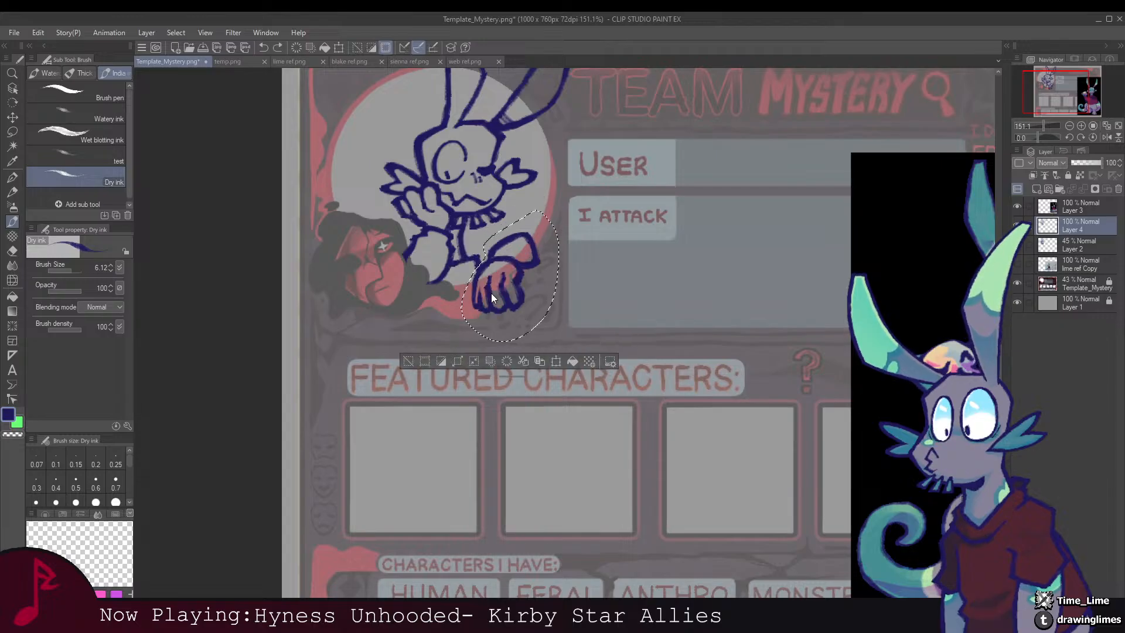
Step: Redraw the bent elbow of the lowered arm with a rounder outline in Dry ink and clean it with the Hard eraser
{"action": "scroll", "coordinate": [535, 242], "scroll_direction": "up", "scroll_amount": 2}
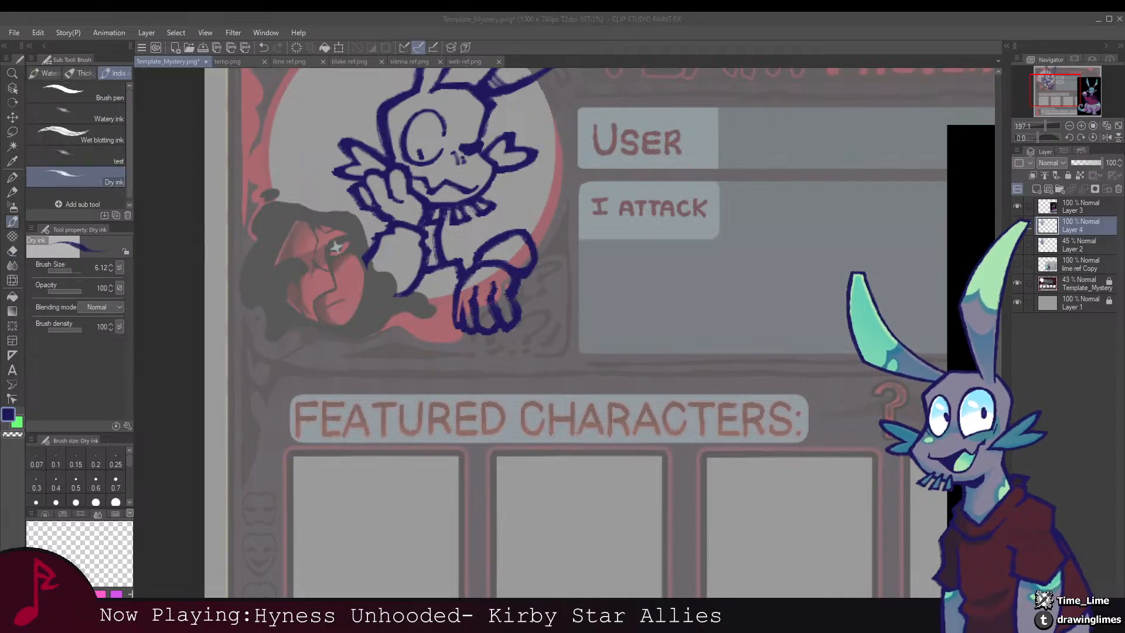
{"action": "left_click_drag", "start_coordinate": [503, 212], "coordinate": [491, 239]}
{"action": "key", "text": "e"}
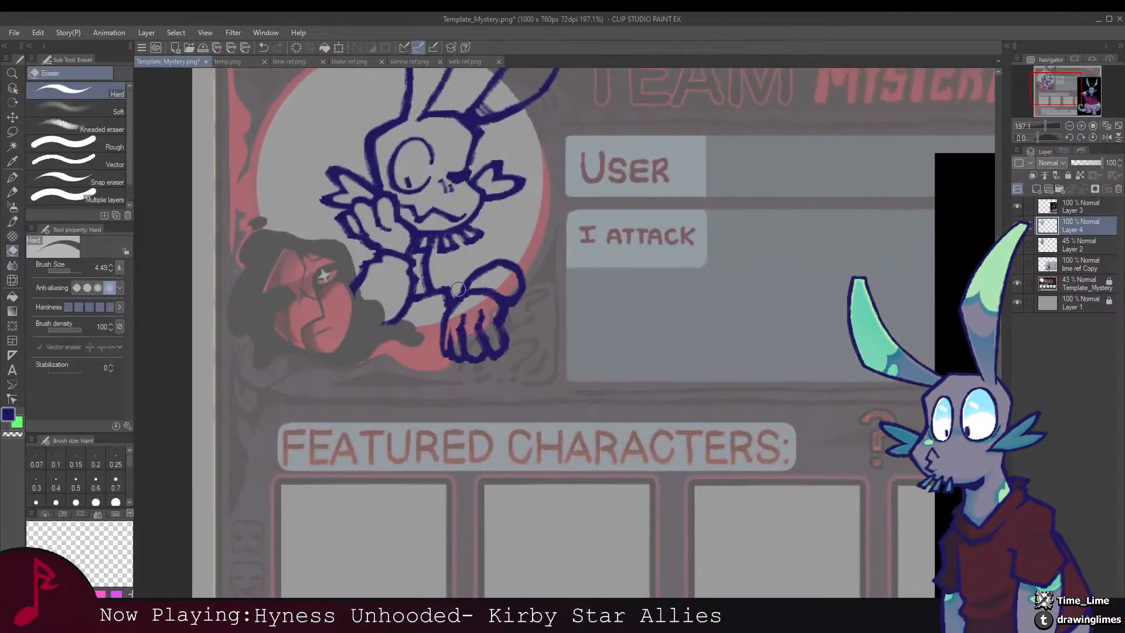
{"action": "scroll", "coordinate": [478, 261], "scroll_direction": "up", "scroll_amount": 3}
Step: Refine the muzzle, jaw and beard lines of the character's face with Dry ink
{"action": "key", "text": "p"}
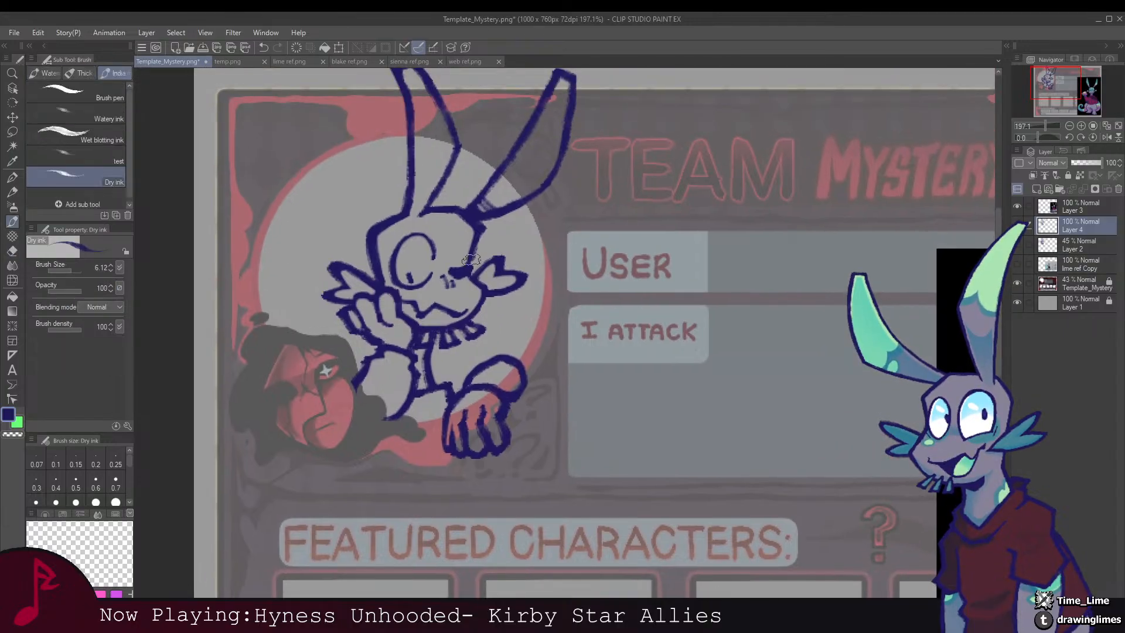
{"action": "scroll", "coordinate": [481, 236], "scroll_direction": "down", "scroll_amount": 1}
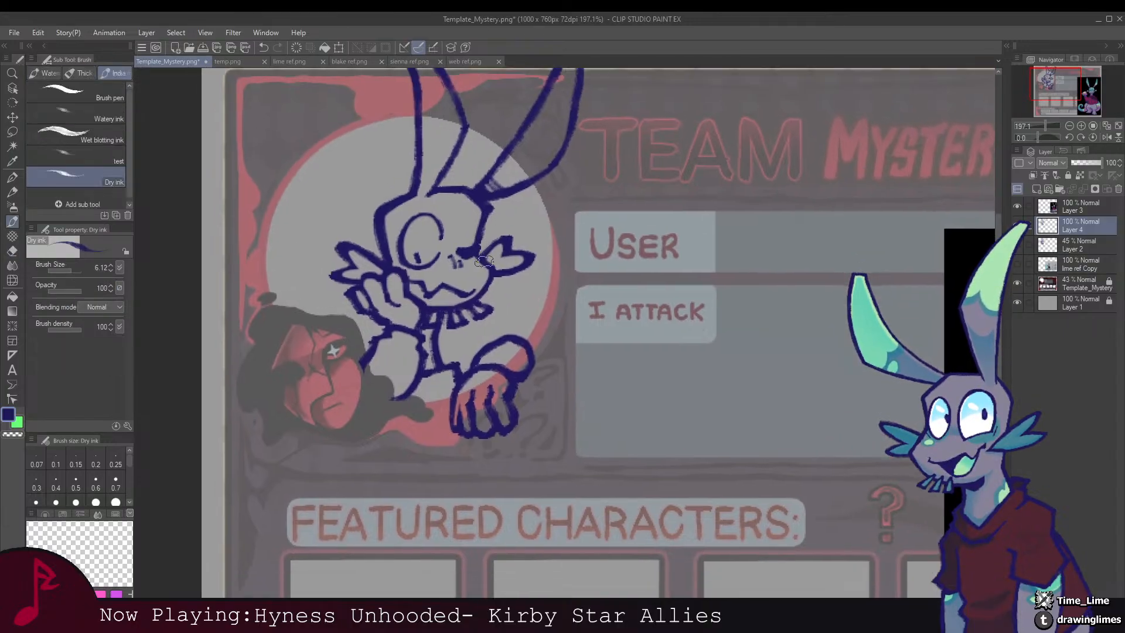
{"action": "left_click_drag", "start_coordinate": [484, 261], "coordinate": [488, 288]}
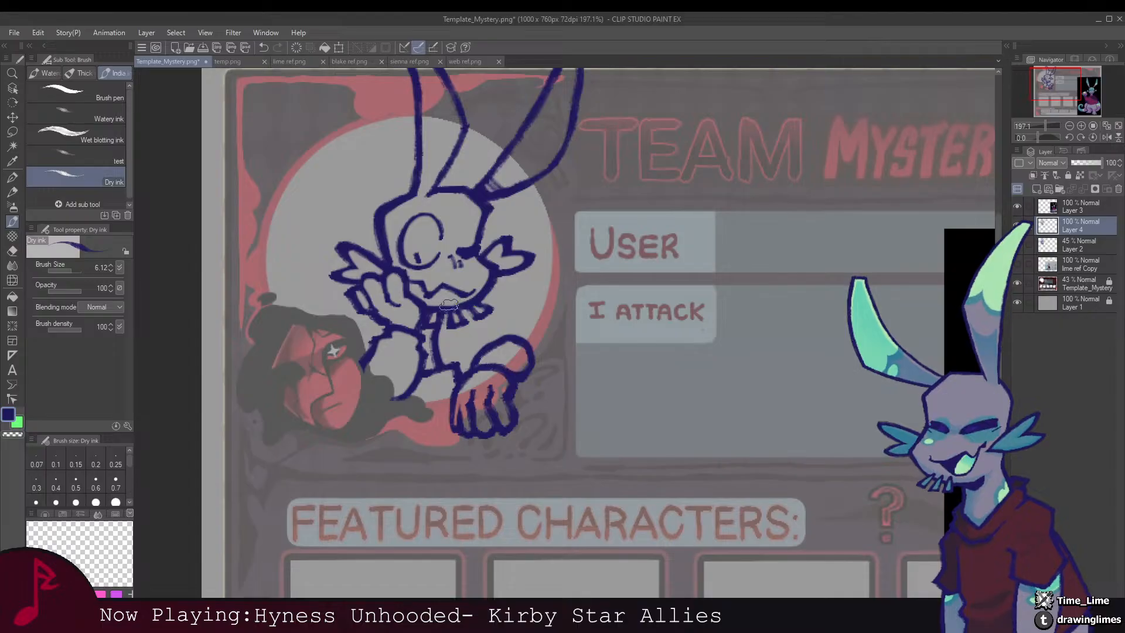
{"action": "scroll", "coordinate": [477, 293], "scroll_direction": "down", "scroll_amount": 1}
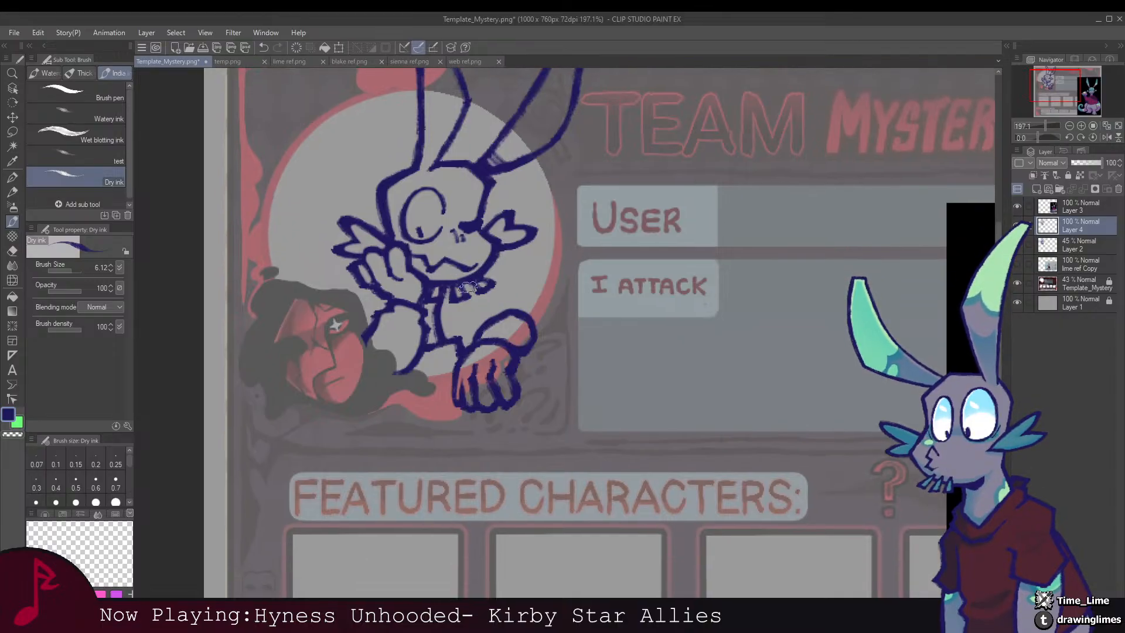
{"action": "mouse_move", "coordinate": [425, 287]}
{"action": "left_mouse_down"}
{"action": "mouse_move", "coordinate": [416, 320]}
{"action": "mouse_move", "coordinate": [411, 279]}
{"action": "left_mouse_up"}
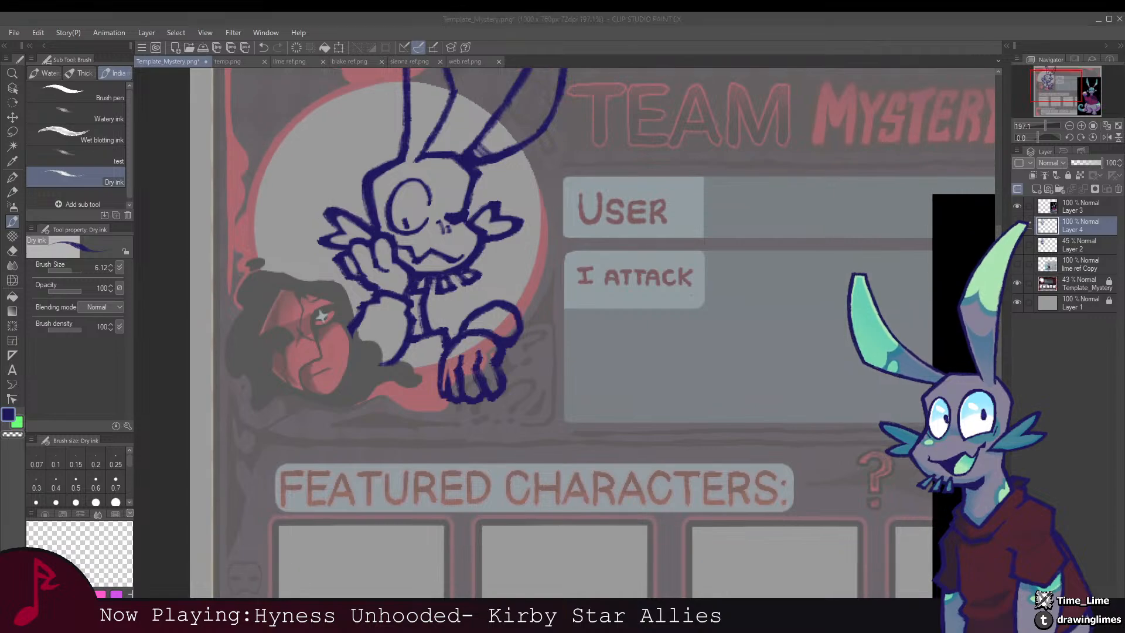
{"action": "left_click", "coordinate": [418, 338]}
{"action": "left_click_drag", "start_coordinate": [469, 289], "coordinate": [511, 201]}
{"action": "scroll", "coordinate": [471, 263], "scroll_direction": "up", "scroll_amount": 1}
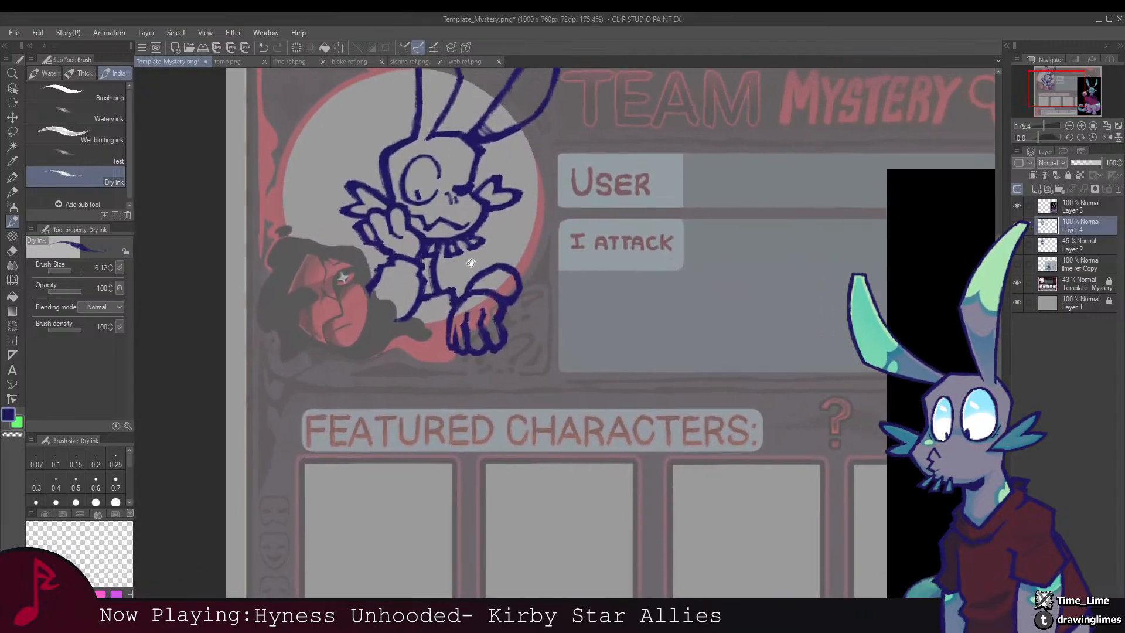
Step: Redraw the chest line running from the neck to the lowered forearm with Dry ink and trim it with the Hard eraser
{"action": "key", "text": "e"}
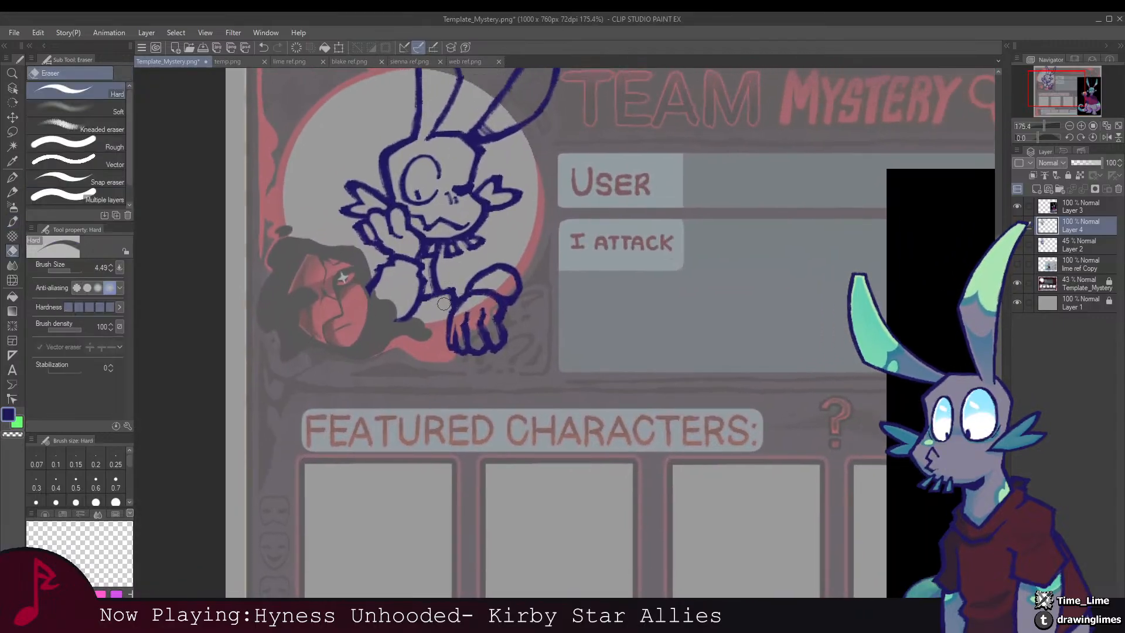
{"action": "key", "text": "b"}
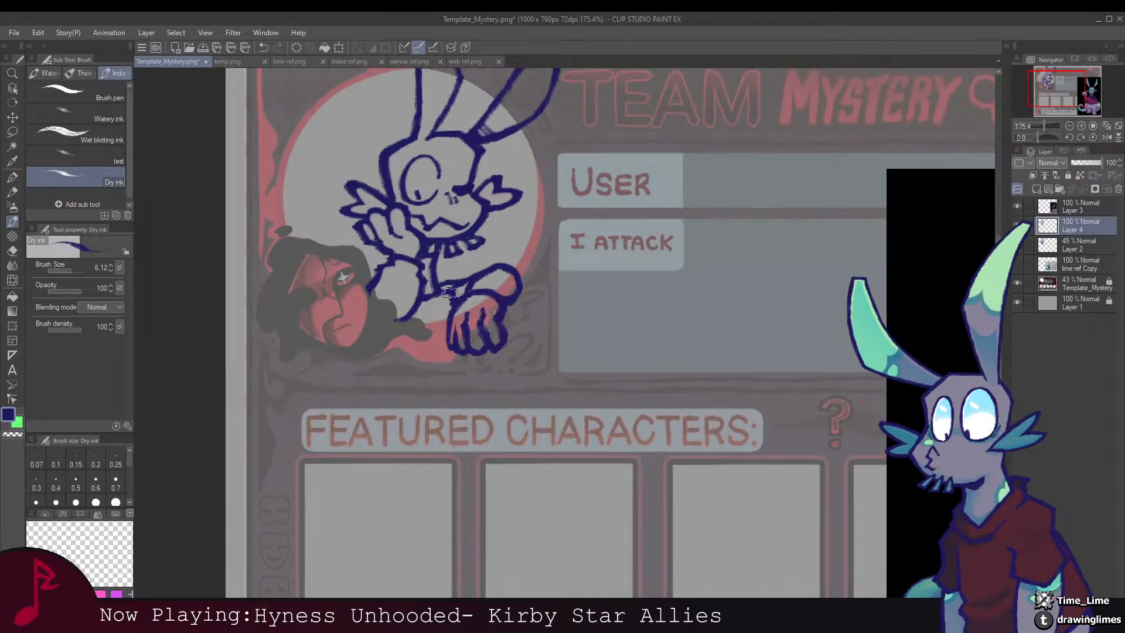
{"action": "key", "text": "e"}
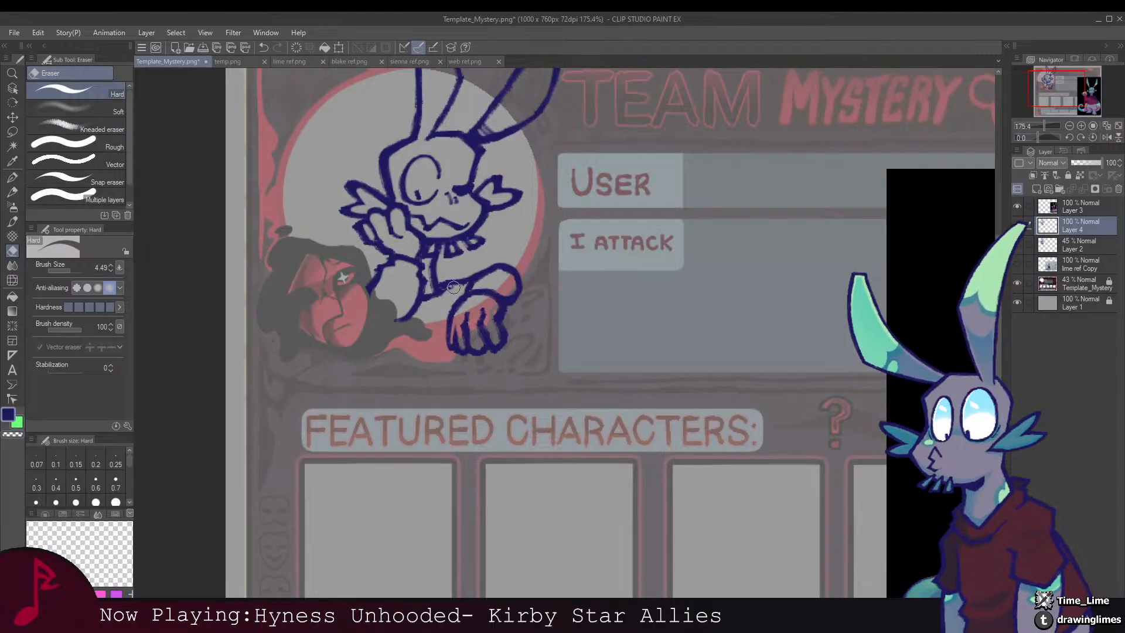
Step: Redraw the neck line below the collar with Dry ink and erase the excess chest lines with the Hard eraser
{"action": "key", "text": "b"}
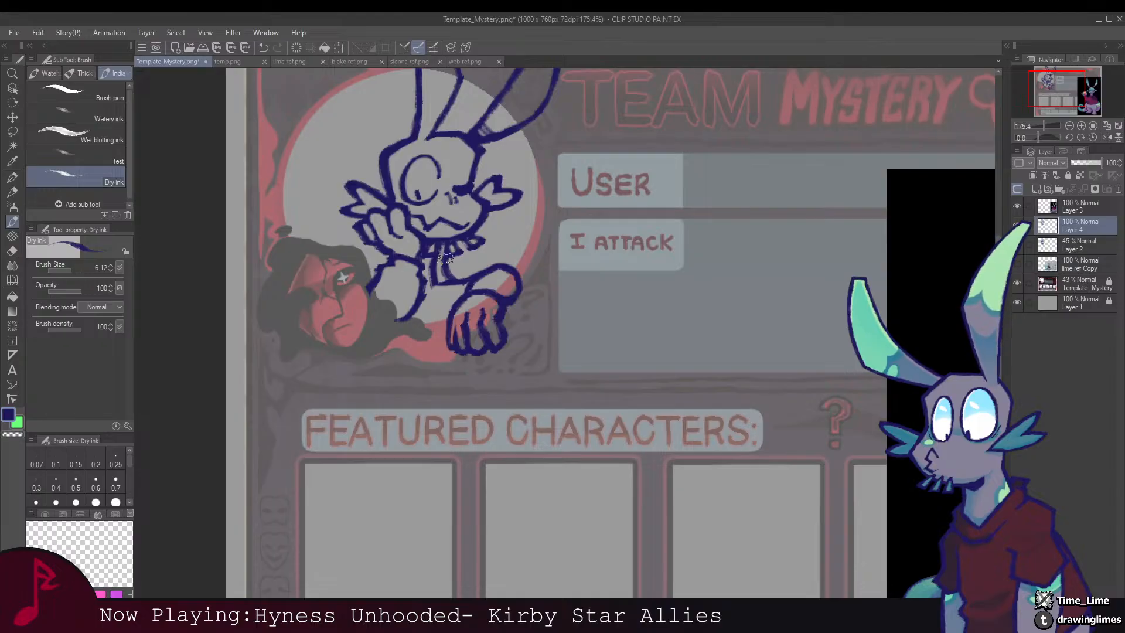
{"action": "key", "text": "e"}
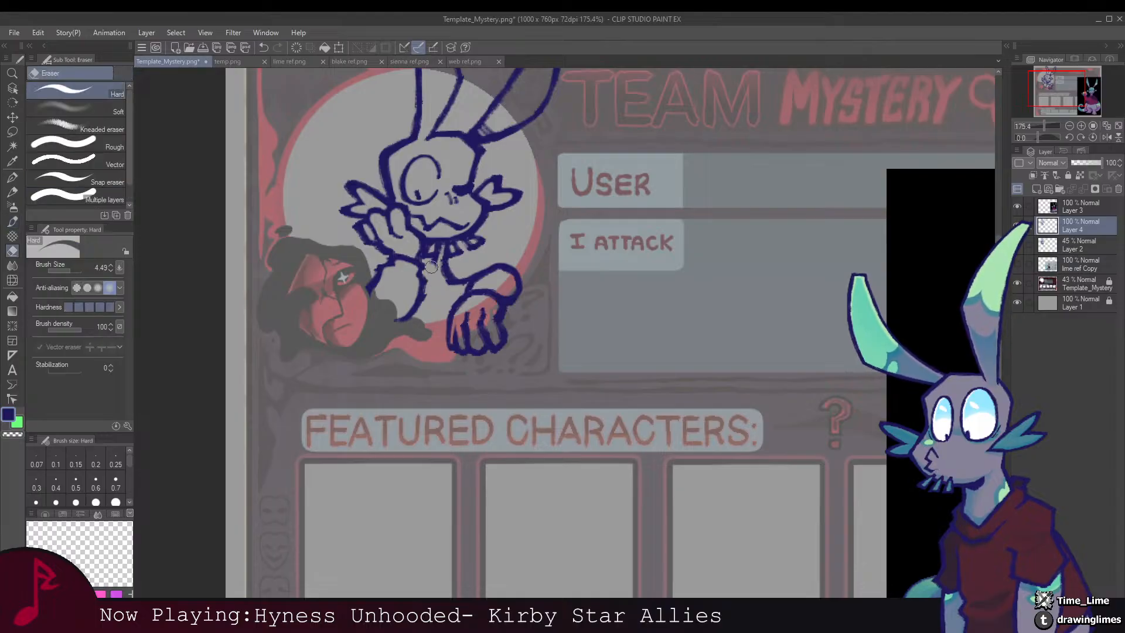
{"action": "scroll", "coordinate": [473, 288], "scroll_direction": "down", "scroll_amount": 6}
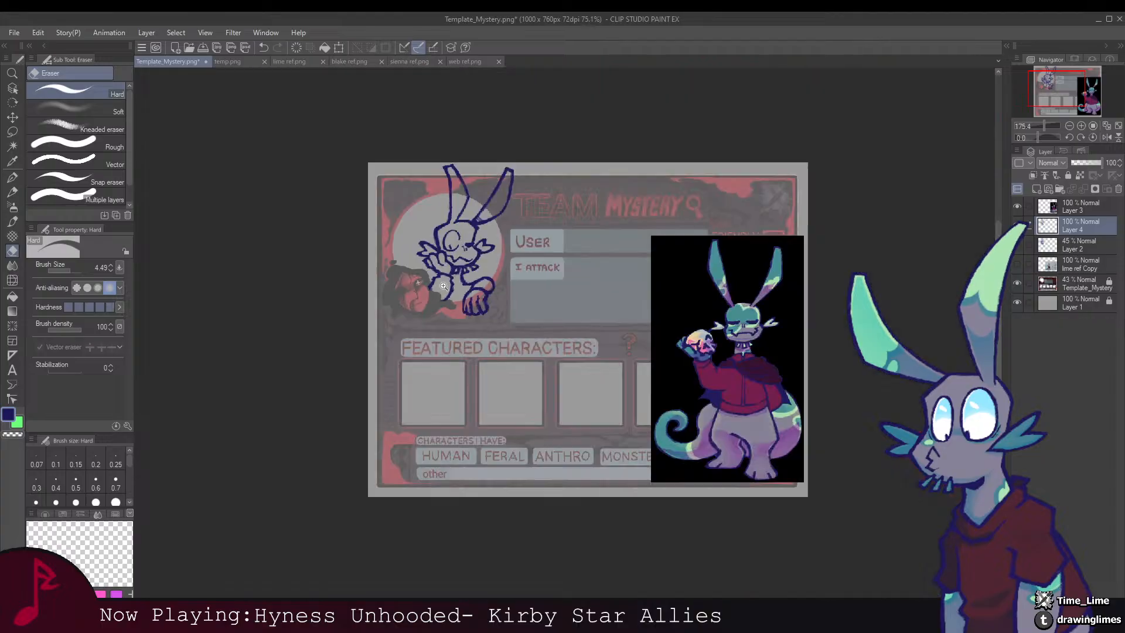
{"action": "mouse_move", "coordinate": [486, 280]}
{"action": "left_mouse_down"}
{"action": "mouse_move", "coordinate": [495, 291]}
{"action": "mouse_move", "coordinate": [468, 283]}
{"action": "left_mouse_up"}
{"action": "scroll", "coordinate": [495, 290], "scroll_direction": "up", "scroll_amount": 5}
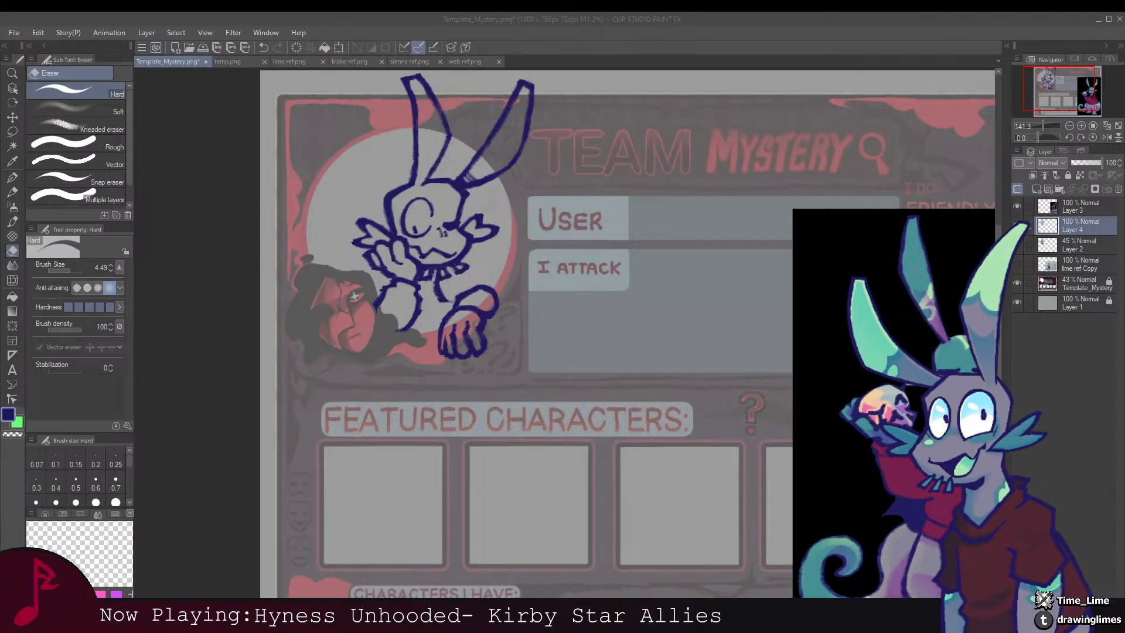
{"action": "scroll", "coordinate": [498, 311], "scroll_direction": "up", "scroll_amount": 3}
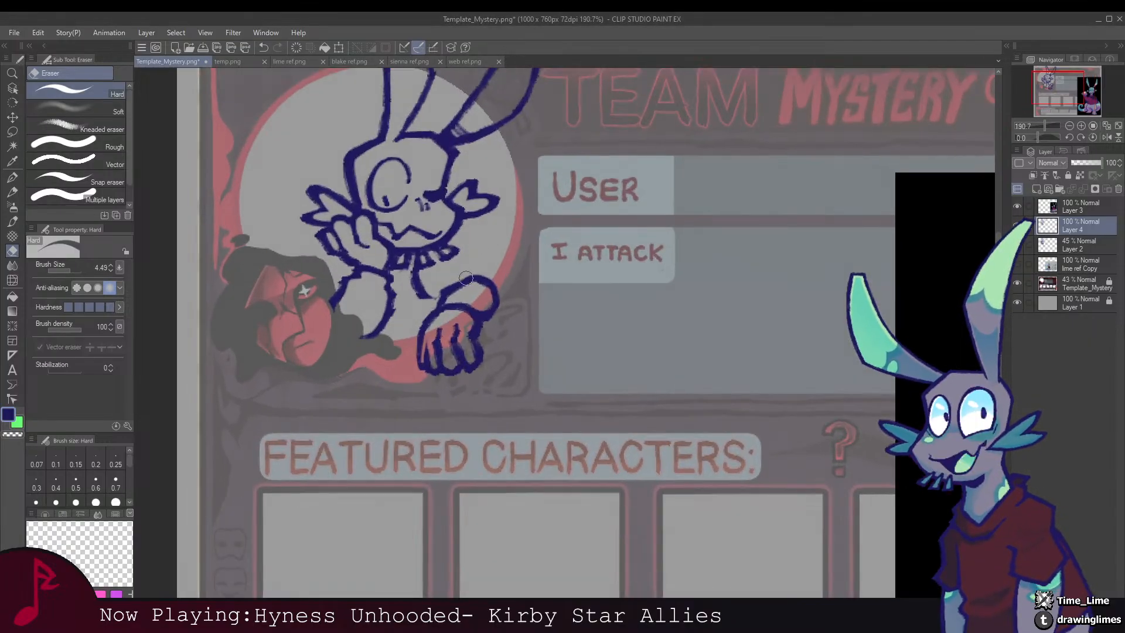
Step: Lasso the lowered hand and forearm and move them slightly up and outward from the character's chest
{"action": "key", "text": "m"}
{"action": "mouse_move", "coordinate": [485, 263]}
{"action": "left_mouse_down"}
{"action": "mouse_move", "coordinate": [445, 282]}
{"action": "mouse_move", "coordinate": [415, 325]}
{"action": "mouse_move", "coordinate": [463, 369]}
{"action": "mouse_move", "coordinate": [545, 223]}
{"action": "left_mouse_up"}
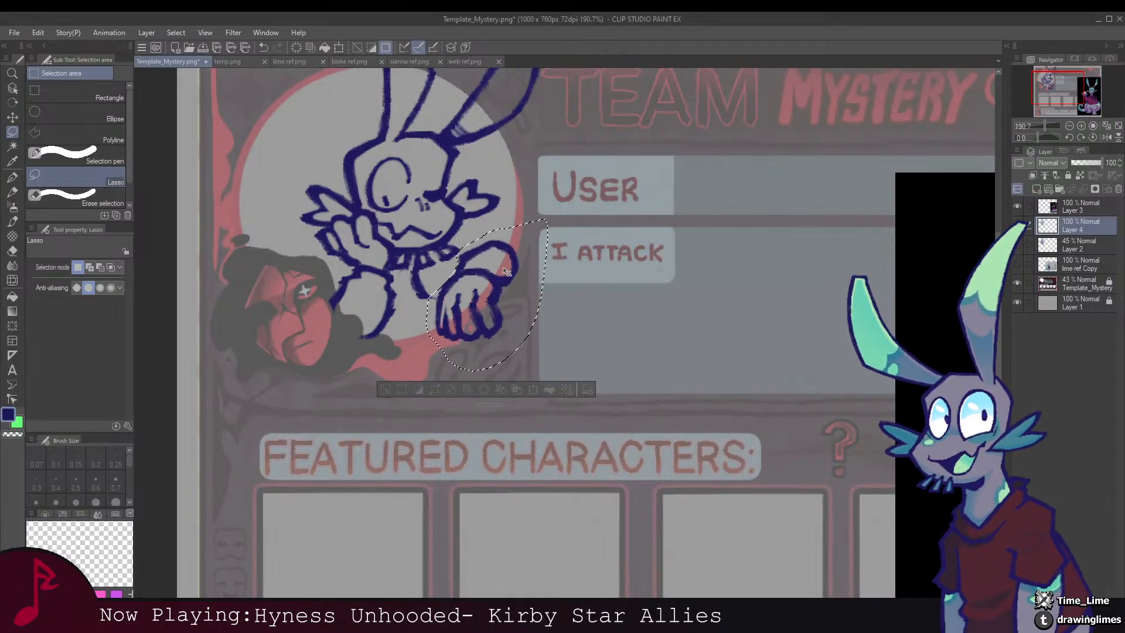
{"action": "left_click_drag", "start_coordinate": [507, 271], "coordinate": [516, 280]}
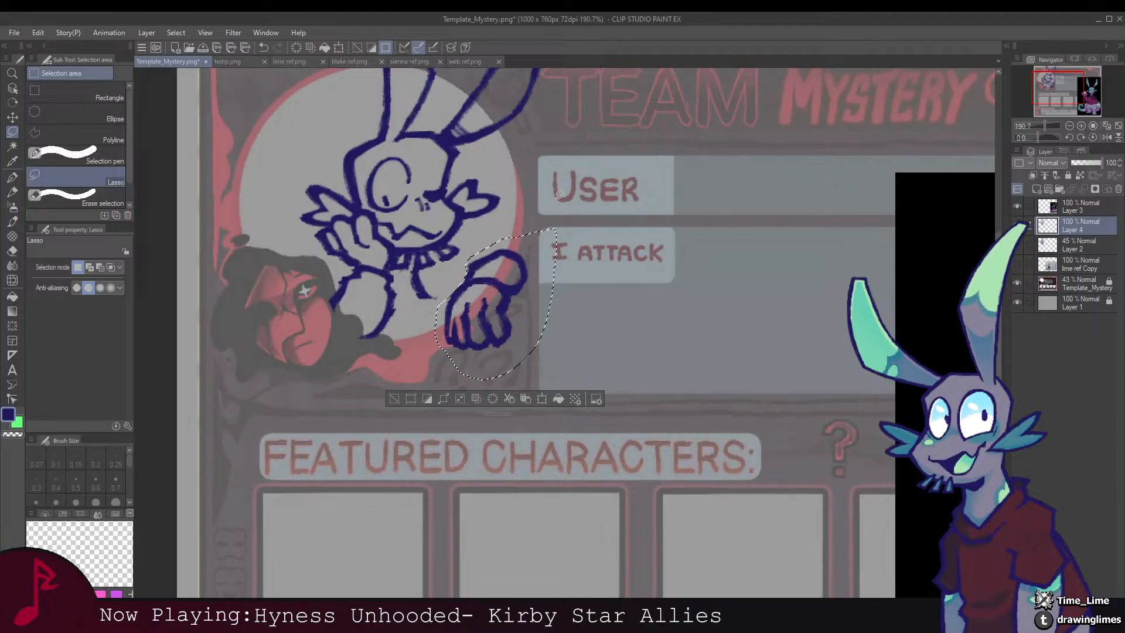
{"action": "key", "text": "ctrl+d"}
Step: Connect the base of the neck to the moved forearm with a Dry ink shoulder line and clean it with the Hard eraser
{"action": "key", "text": "p"}
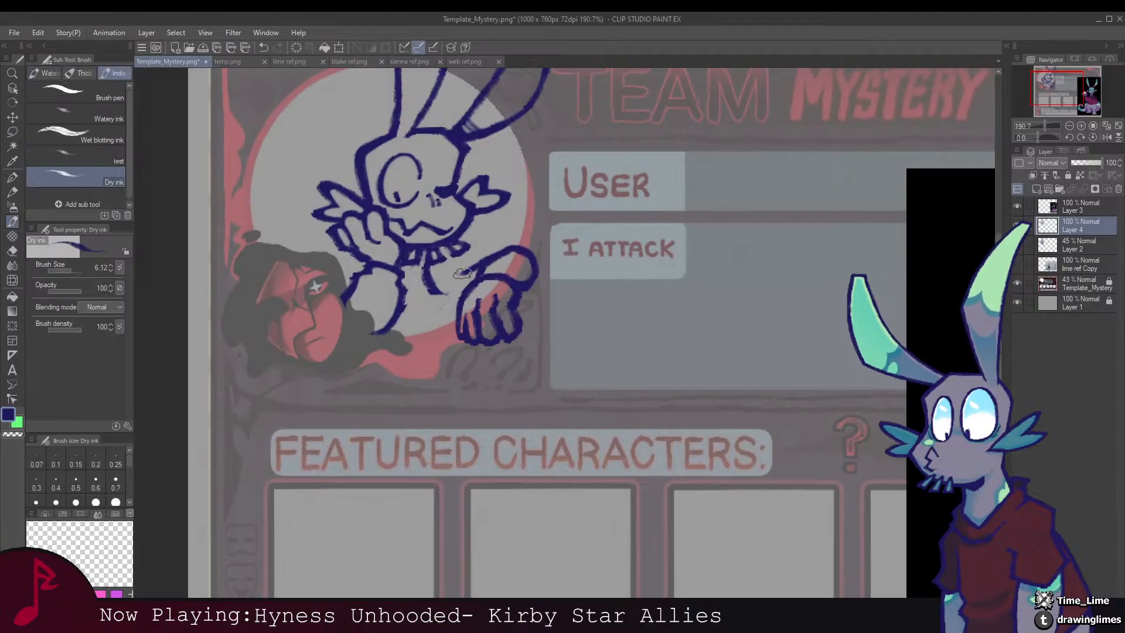
{"action": "left_click_drag", "start_coordinate": [438, 287], "coordinate": [478, 263]}
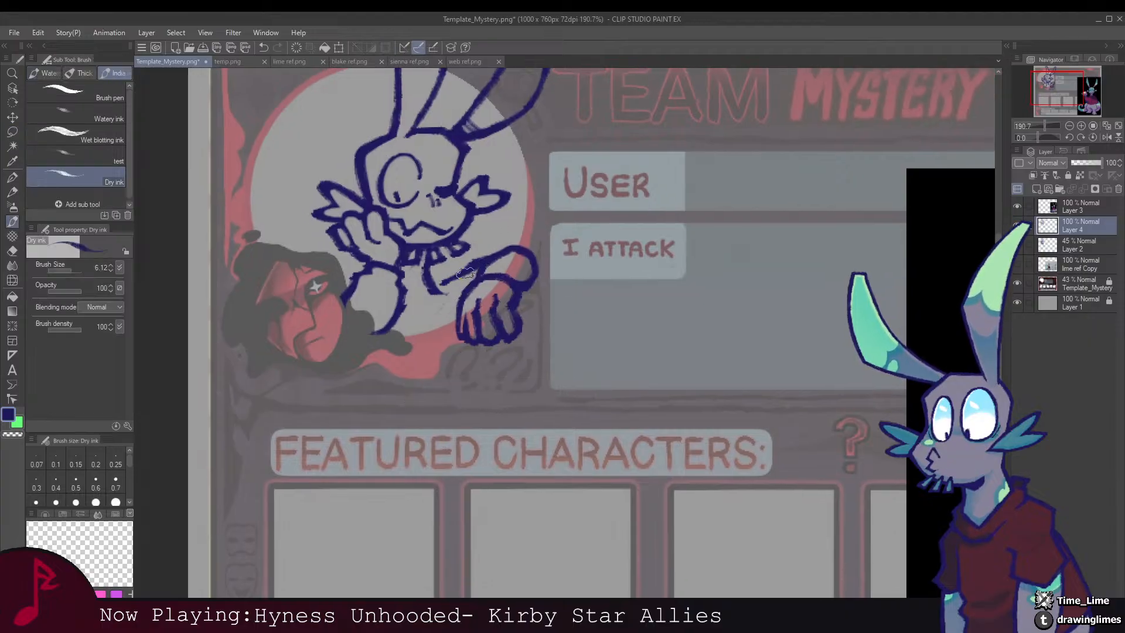
{"action": "key", "text": "e"}
{"action": "key", "text": "p"}
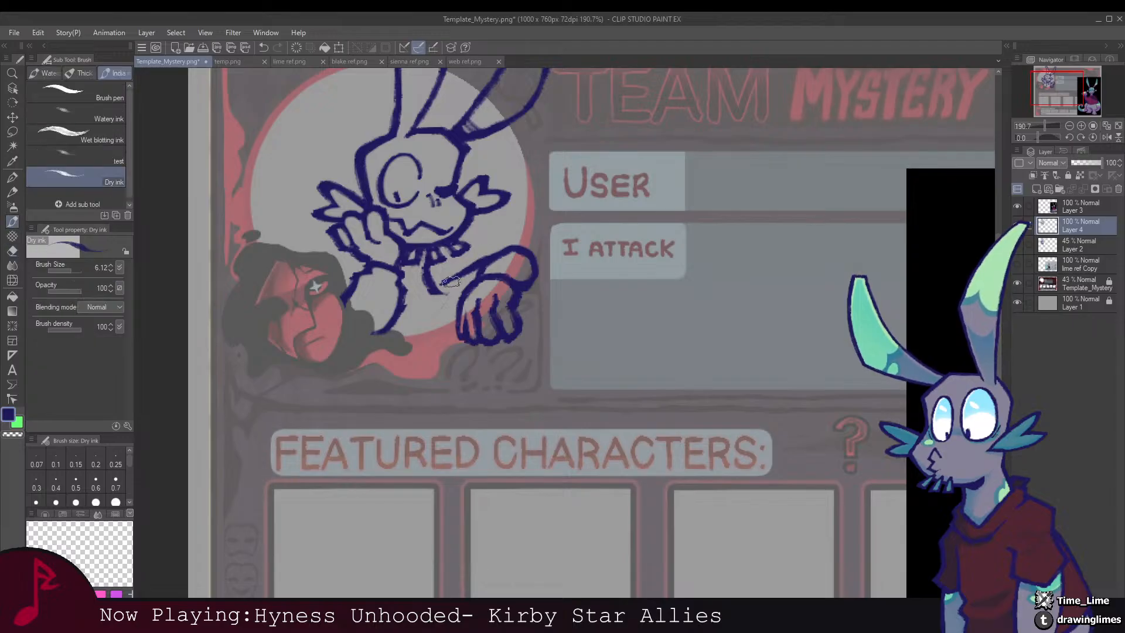
{"action": "key", "text": "e"}
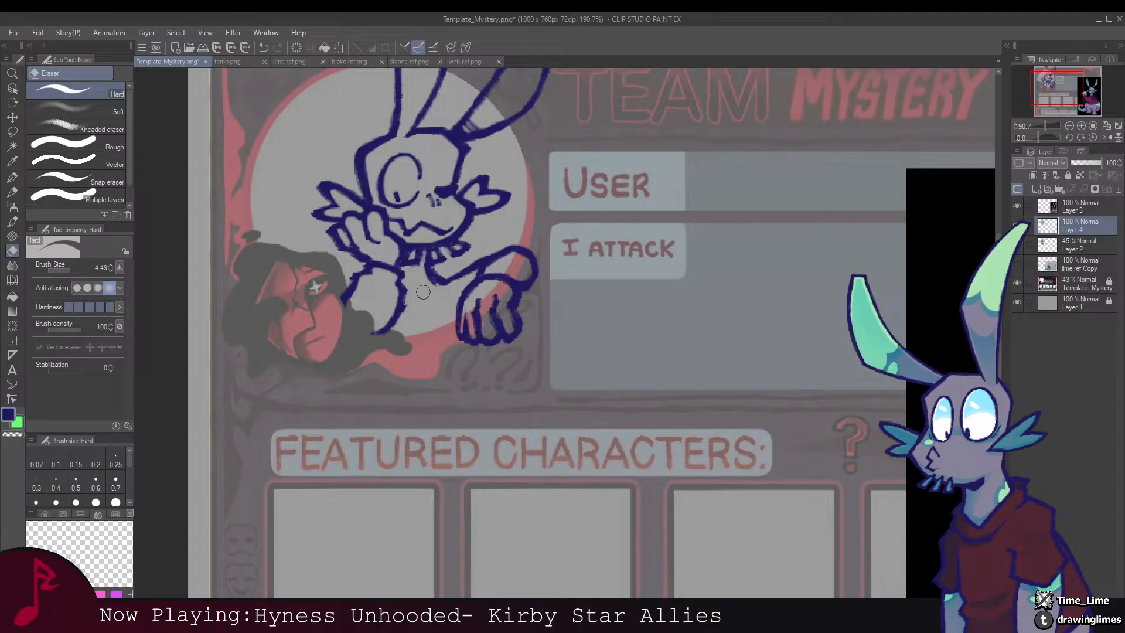
{"action": "key", "text": "p"}
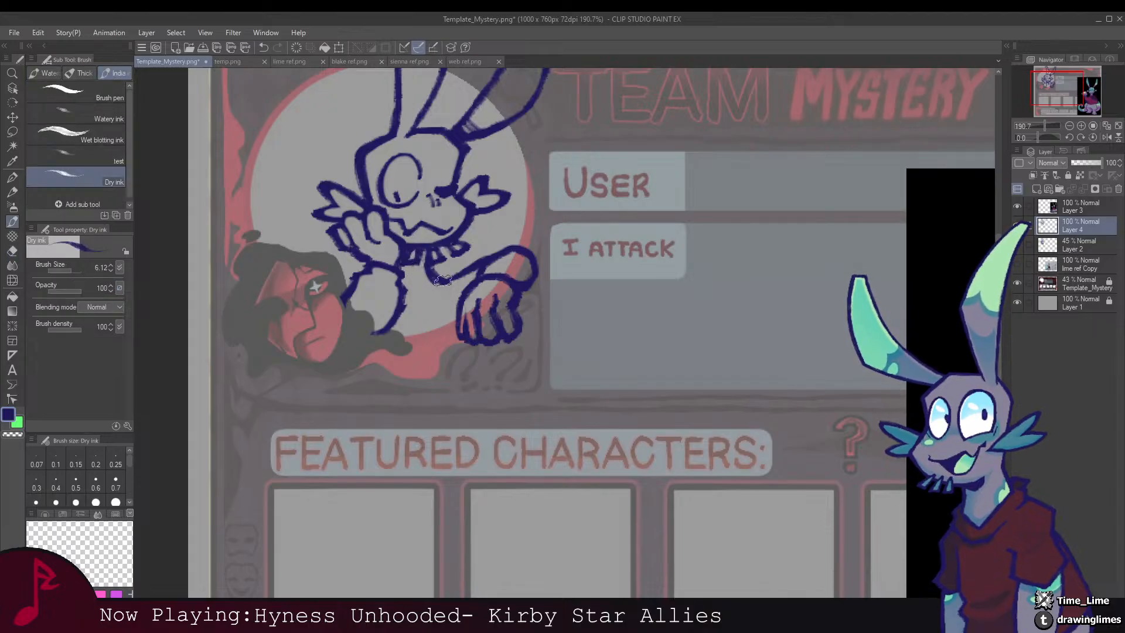
{"action": "key", "text": "e"}
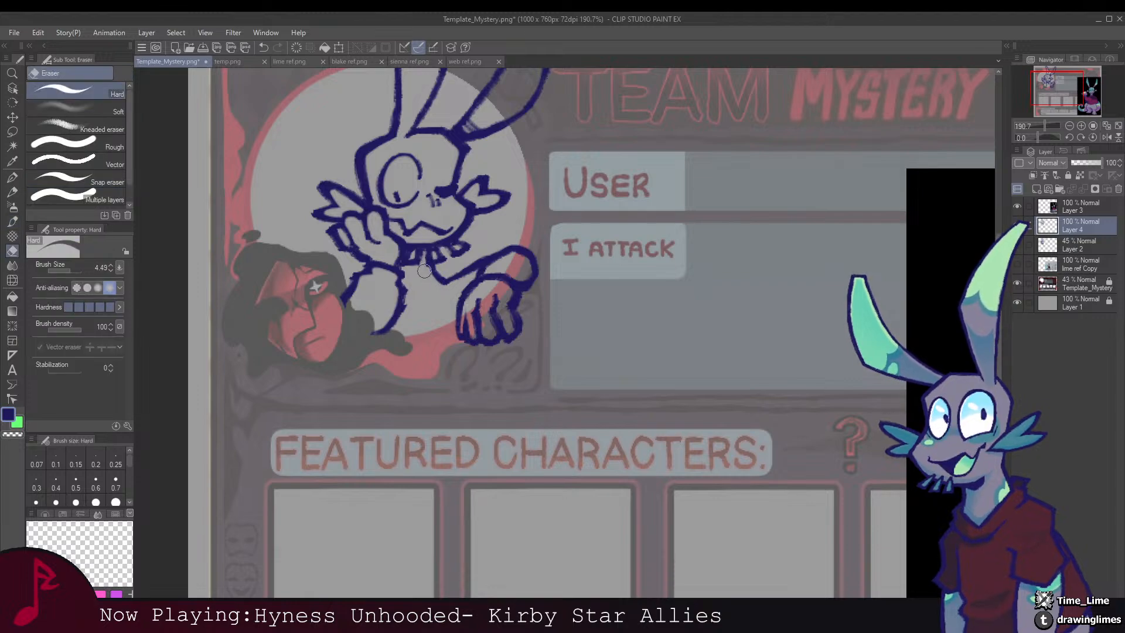
Step: Shift the lowered hand away from its forearm using the Lasso and redraw the elbow and wrist outline in Dry ink
{"action": "scroll", "coordinate": [424, 271], "scroll_direction": "down", "scroll_amount": 5}
{"action": "left_click_drag", "start_coordinate": [517, 203], "coordinate": [474, 214]}
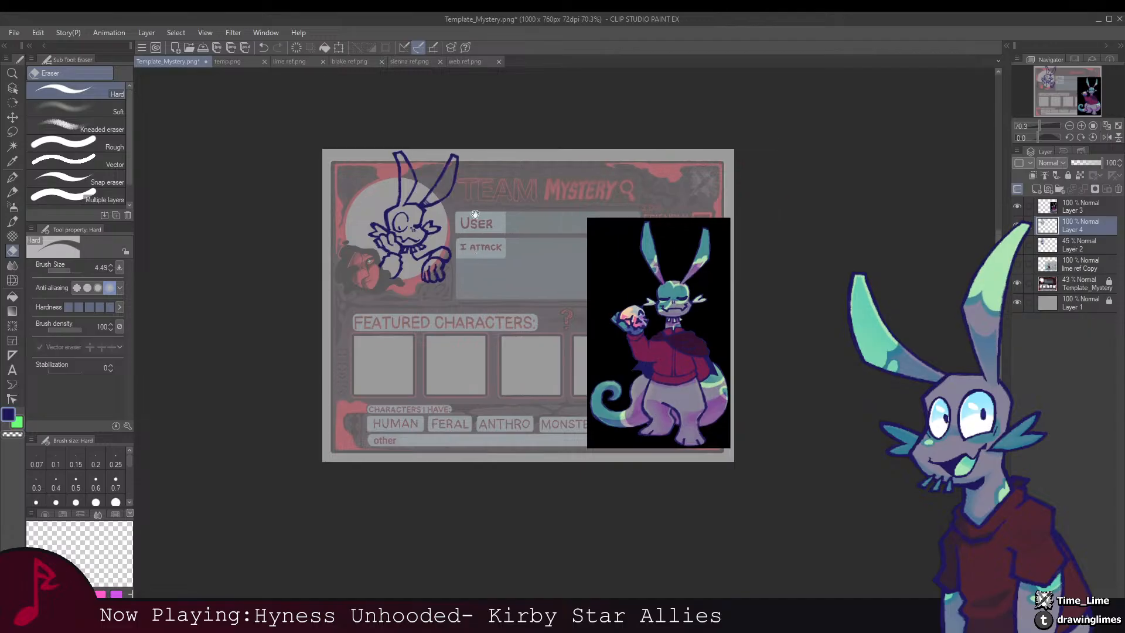
{"action": "scroll", "coordinate": [474, 214], "scroll_direction": "up", "scroll_amount": 4}
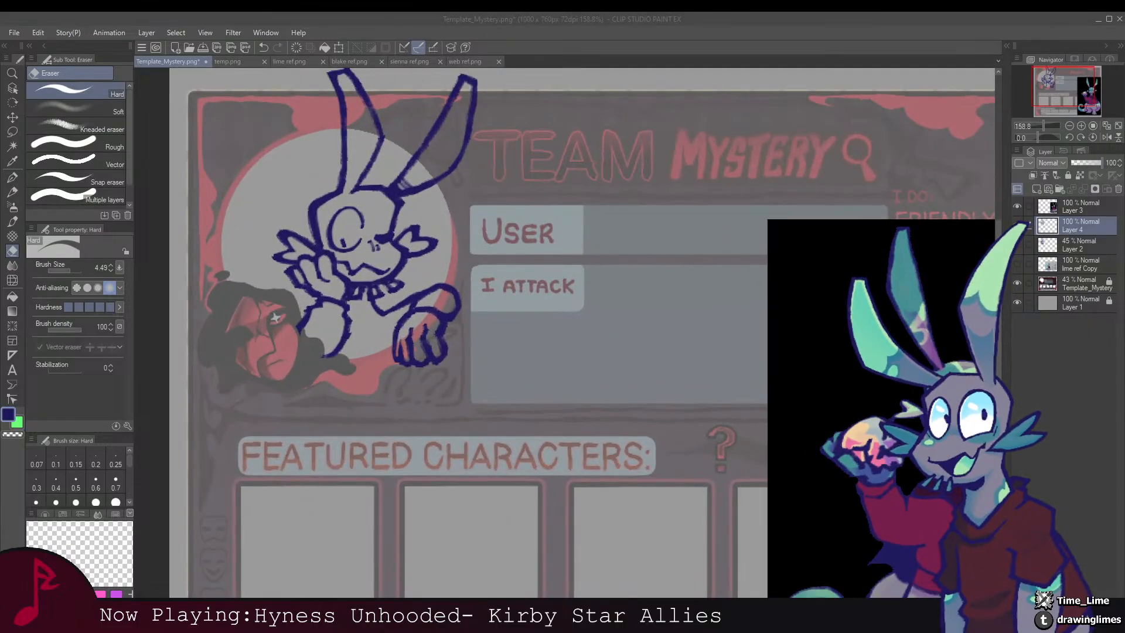
{"action": "left_click_drag", "start_coordinate": [436, 287], "coordinate": [469, 262]}
{"action": "key", "text": "m"}
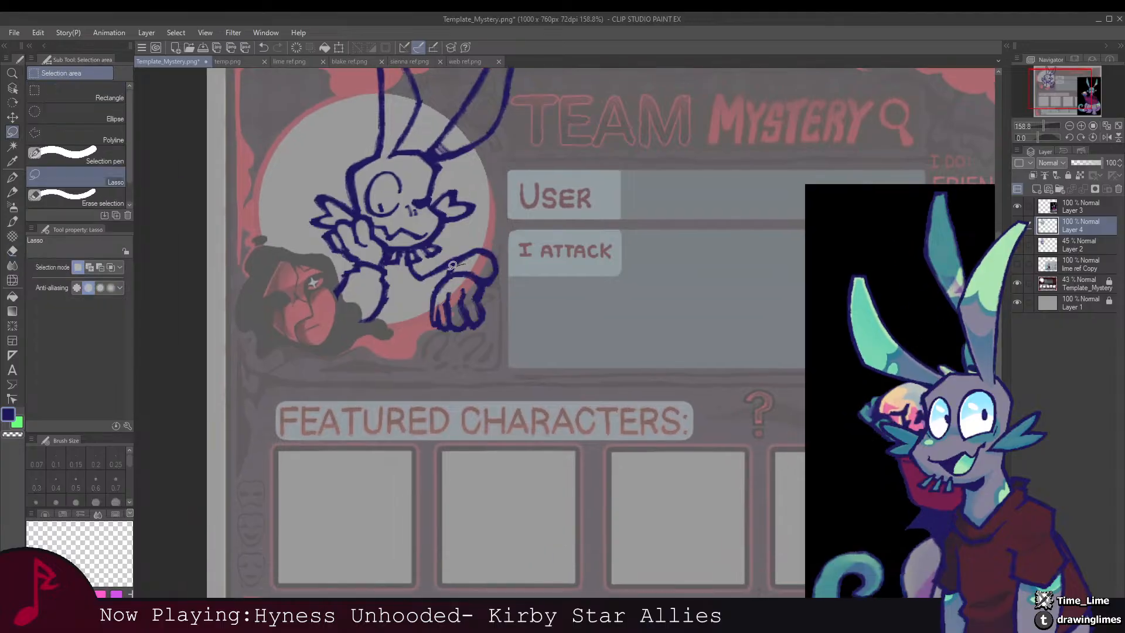
{"action": "mouse_move", "coordinate": [445, 373]}
{"action": "left_mouse_down"}
{"action": "mouse_move", "coordinate": [526, 299]}
{"action": "mouse_move", "coordinate": [505, 280]}
{"action": "mouse_move", "coordinate": [468, 318]}
{"action": "left_mouse_up"}
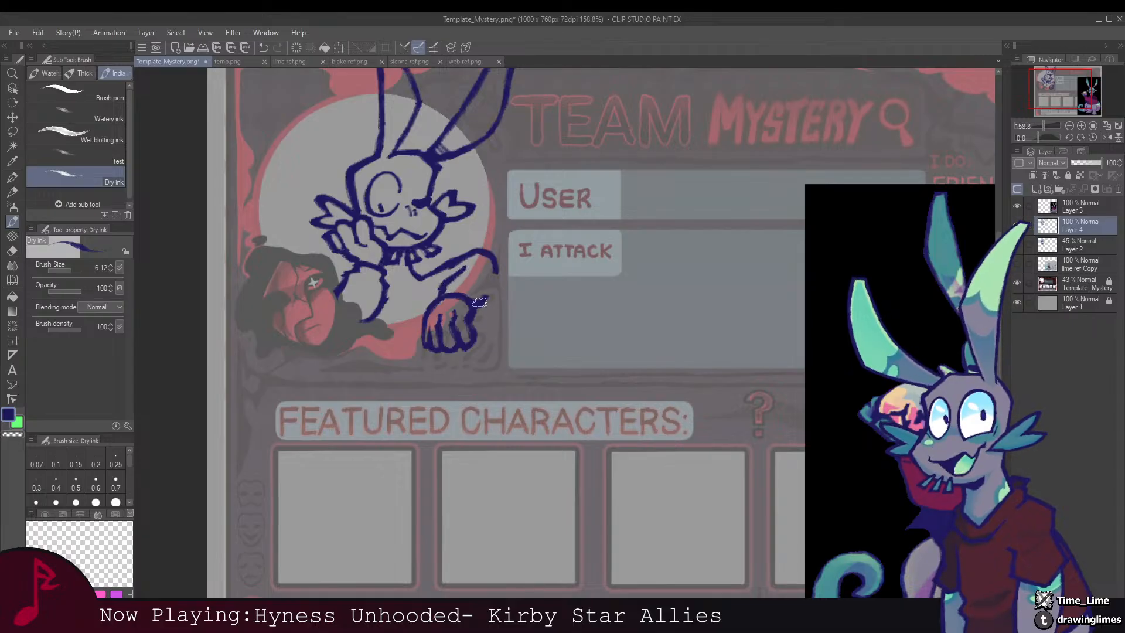
{"action": "mouse_move", "coordinate": [479, 302]}
{"action": "left_mouse_down"}
{"action": "mouse_move", "coordinate": [494, 271]}
{"action": "mouse_move", "coordinate": [483, 254]}
{"action": "mouse_move", "coordinate": [379, 262]}
{"action": "mouse_move", "coordinate": [480, 251]}
{"action": "left_mouse_up"}
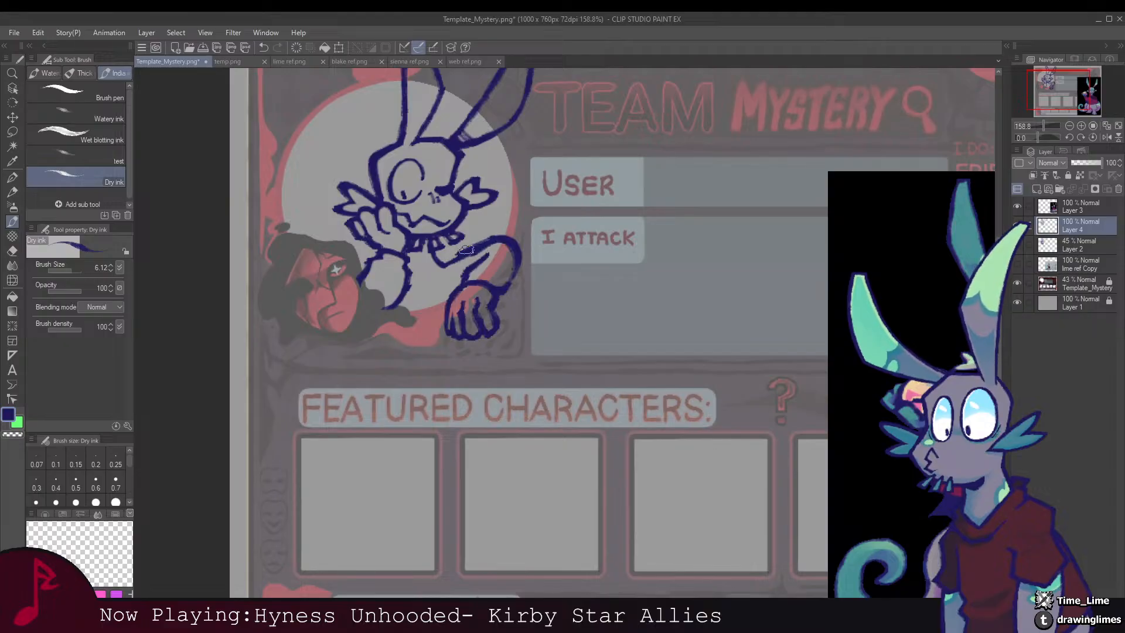
{"action": "key", "text": "e"}
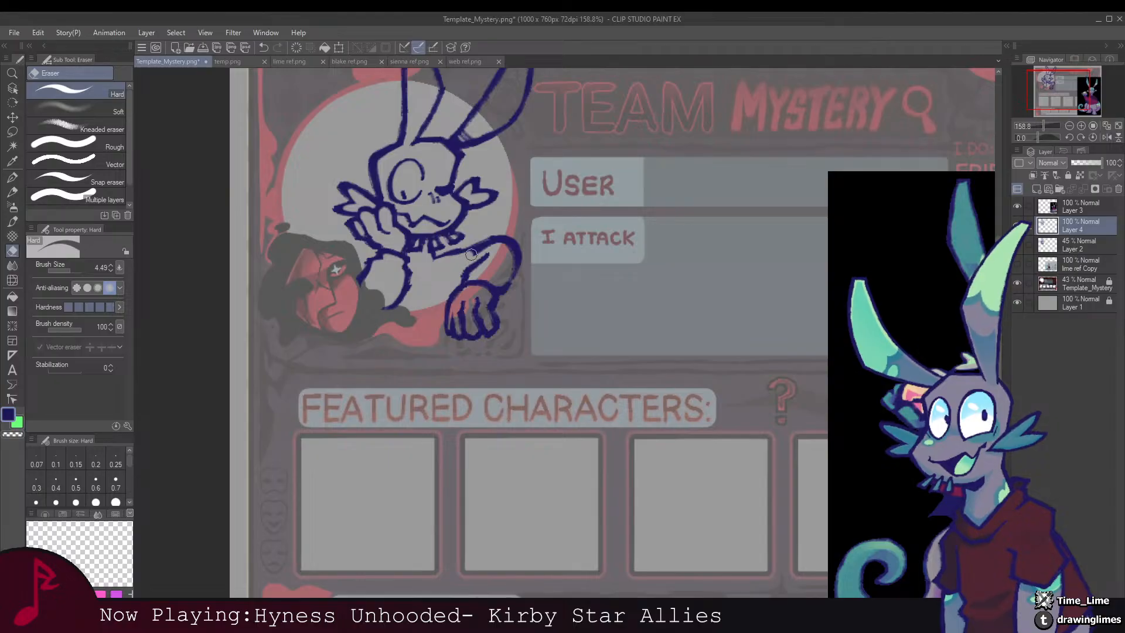
Step: Draw the lower torso edge and chest detail lines between the two arms with Dry ink and tidy them with the Hard eraser
{"action": "scroll", "coordinate": [504, 240], "scroll_direction": "down", "scroll_amount": 5}
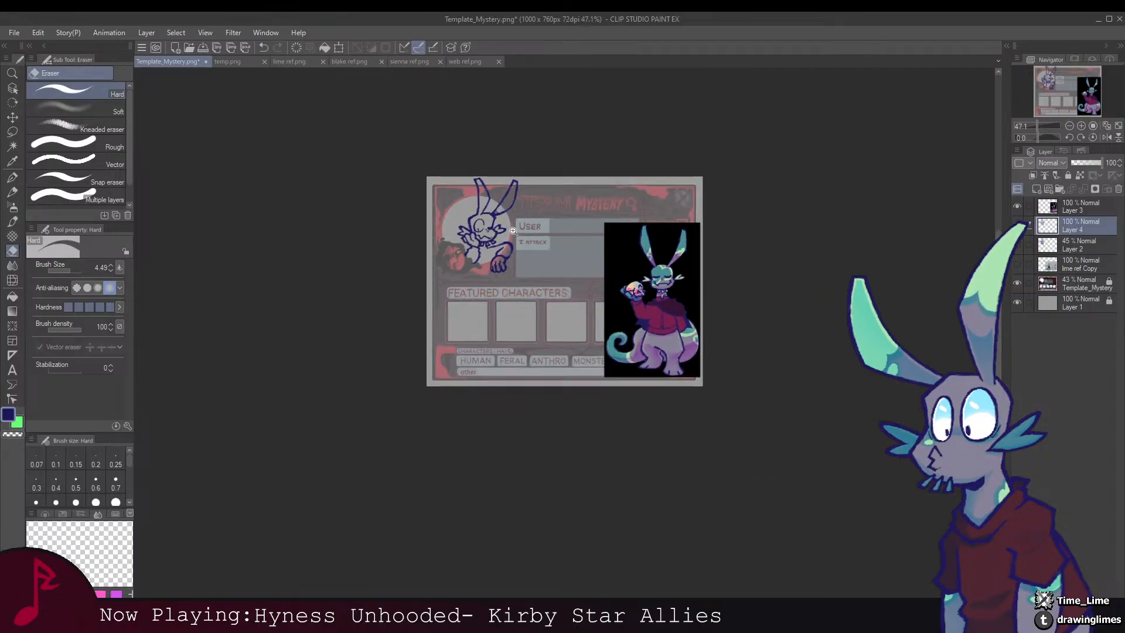
{"action": "scroll", "coordinate": [522, 228], "scroll_direction": "up", "scroll_amount": 5}
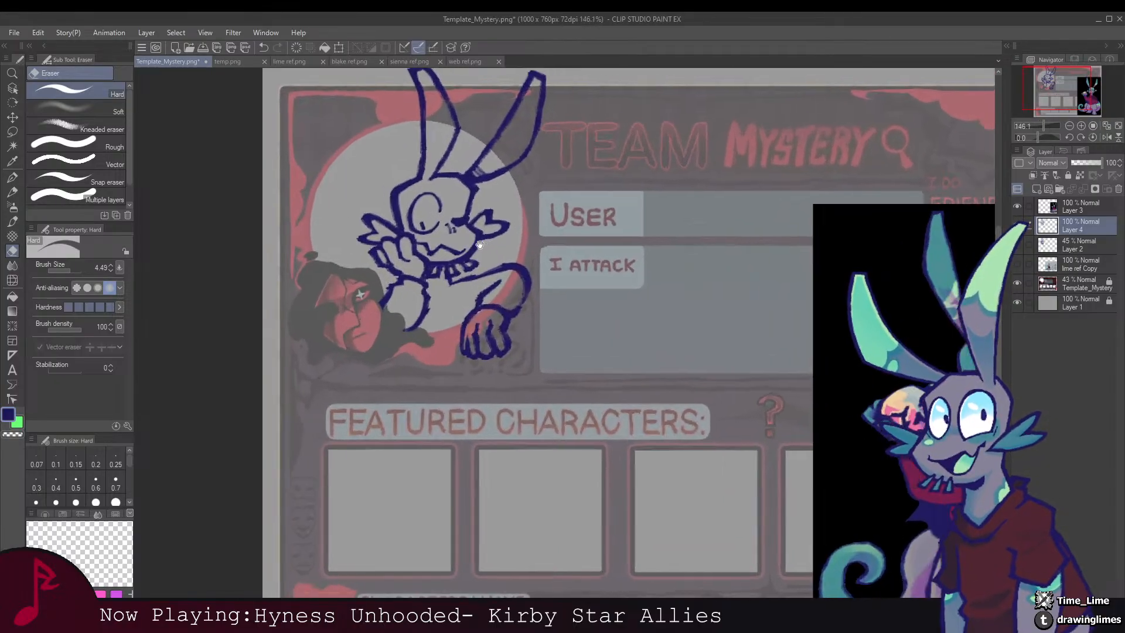
{"action": "left_click_drag", "start_coordinate": [475, 246], "coordinate": [458, 279]}
{"action": "key", "text": "b"}
{"action": "scroll", "coordinate": [451, 275], "scroll_direction": "down", "scroll_amount": 1}
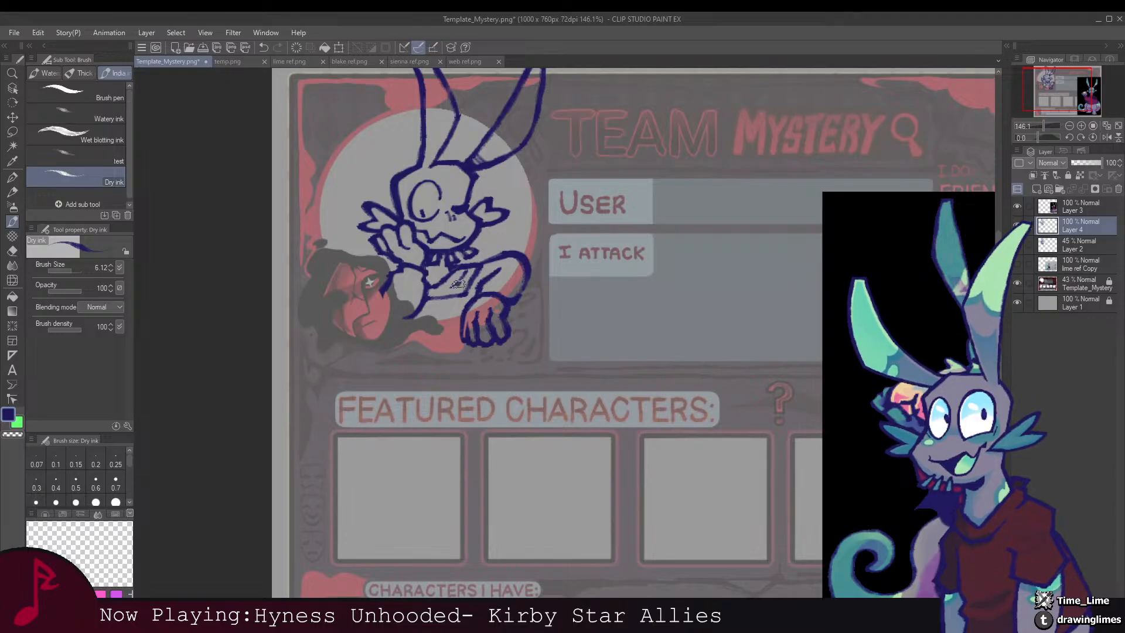
{"action": "left_click_drag", "start_coordinate": [457, 274], "coordinate": [442, 276]}
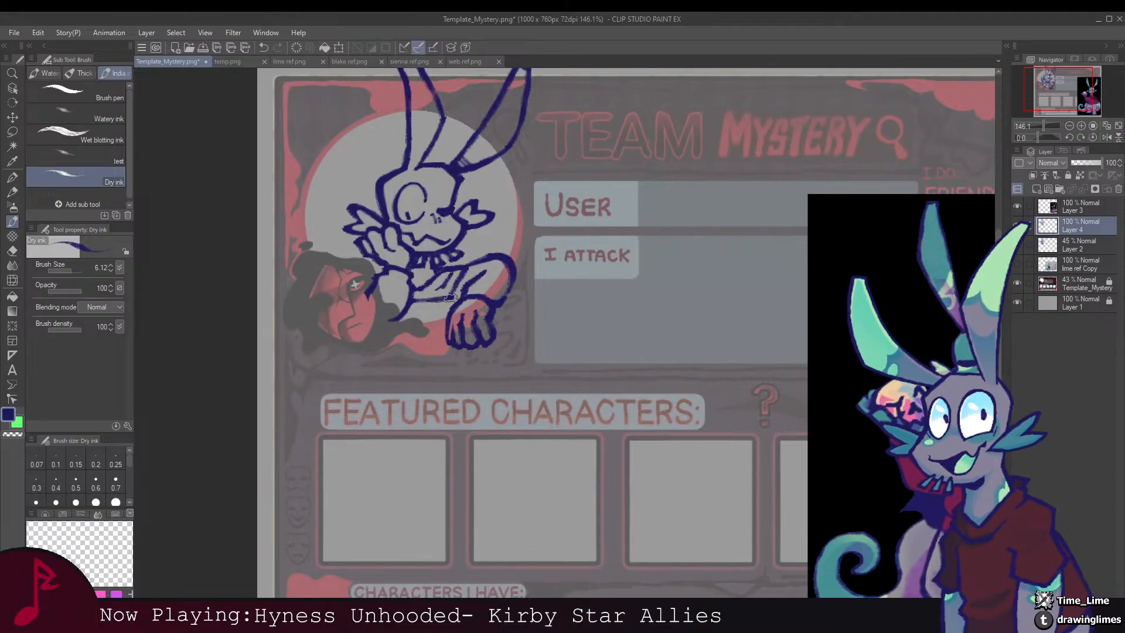
{"action": "key", "text": "e"}
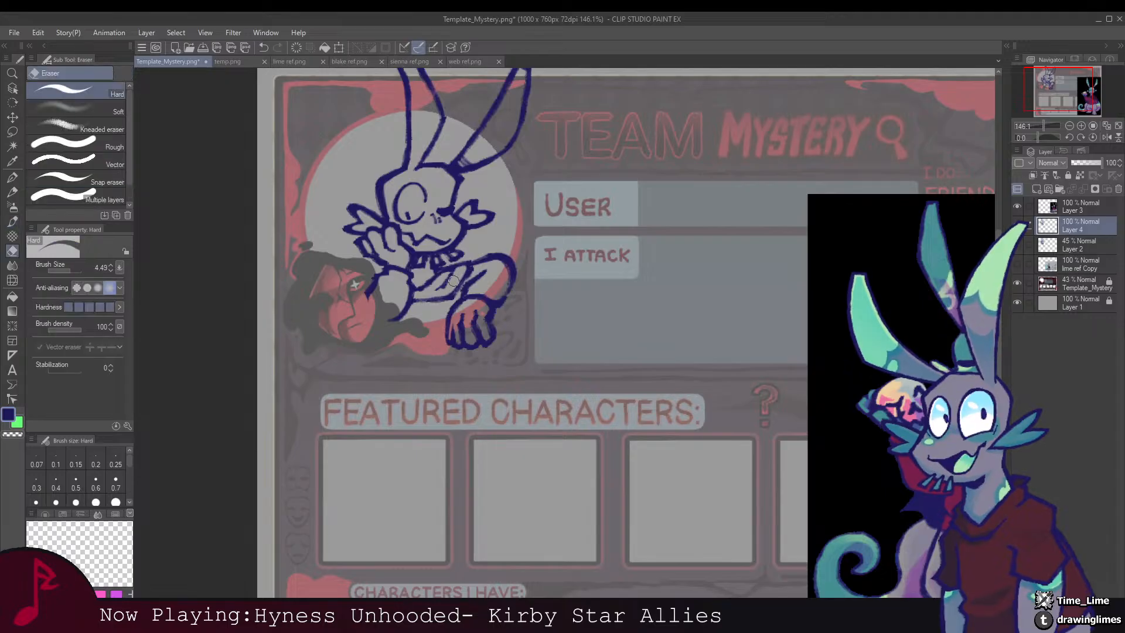
{"action": "key", "text": "b"}
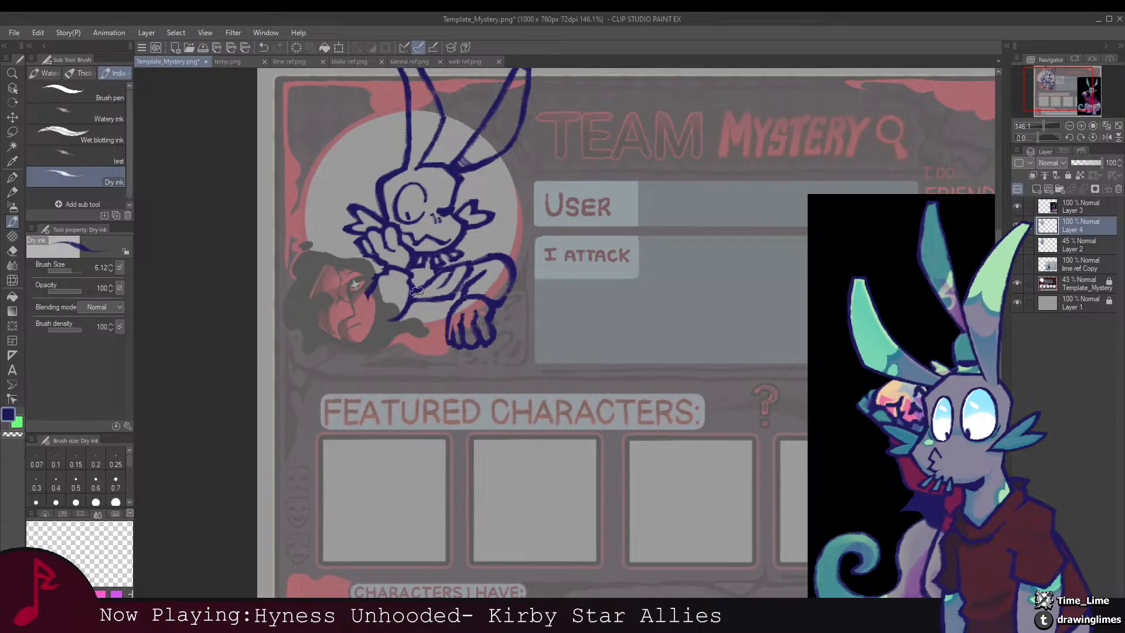
{"action": "scroll", "coordinate": [417, 296], "scroll_direction": "up", "scroll_amount": 1}
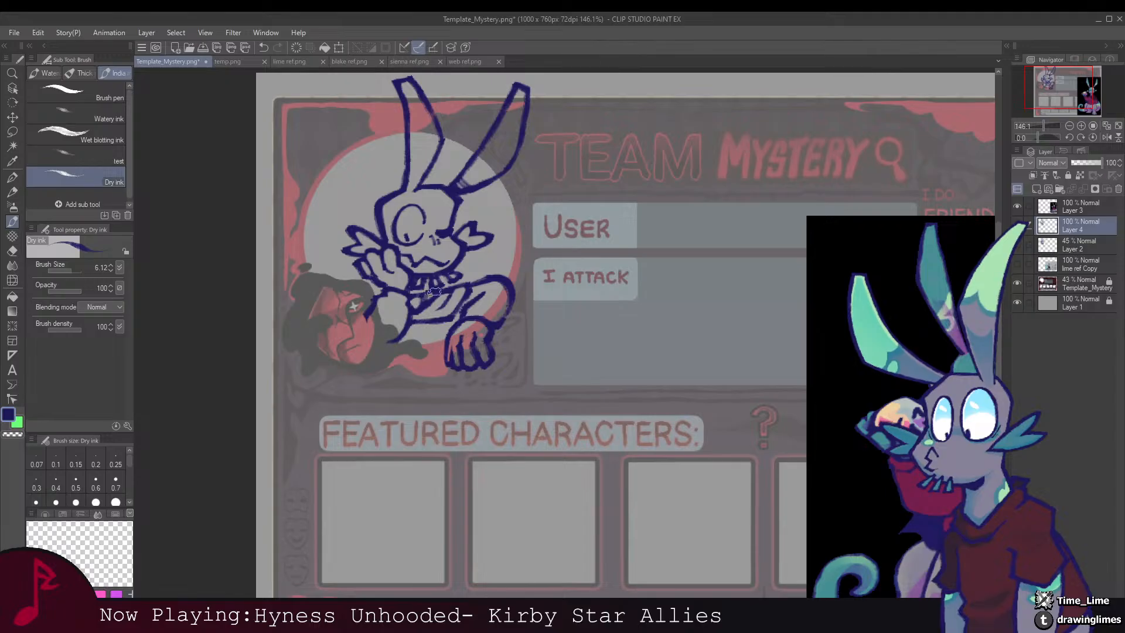
Step: Delete the 45% opacity Layer 2 and add a new raster layer beneath the line art layer
{"action": "scroll", "coordinate": [434, 292], "scroll_direction": "down", "scroll_amount": 4}
{"action": "scroll", "coordinate": [486, 240], "scroll_direction": "up", "scroll_amount": 2}
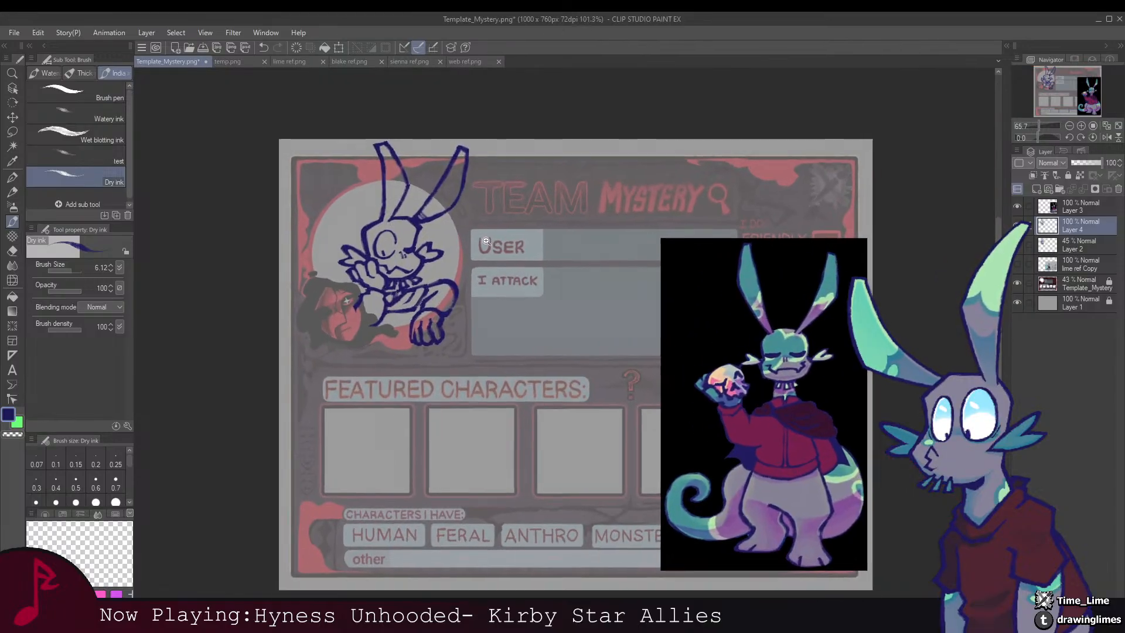
{"action": "scroll", "coordinate": [703, 269], "scroll_direction": "up", "scroll_amount": 2}
{"action": "left_click", "coordinate": [1078, 245]}
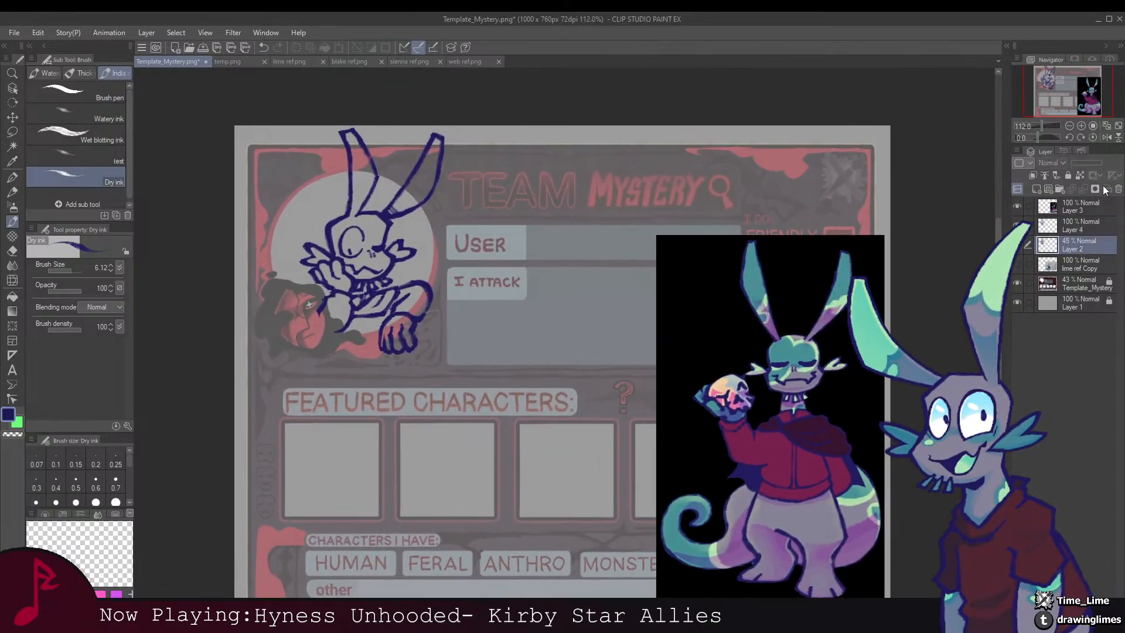
{"action": "left_click", "coordinate": [1118, 190]}
{"action": "left_click", "coordinate": [1036, 189]}
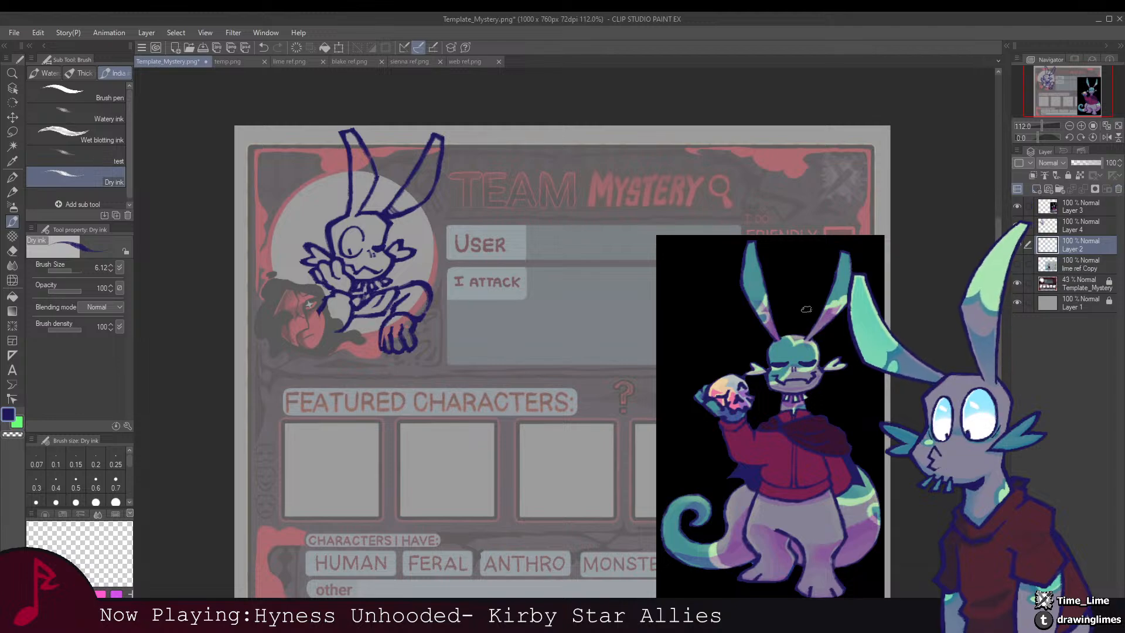
Step: Lasso the head, neck and inner ears and fill them with the grey-purple skin colour sampled from the reference character
{"action": "mouse_move", "coordinate": [806, 310]}
{"action": "left_mouse_down"}
{"action": "mouse_move", "coordinate": [785, 340]}
{"action": "mouse_move", "coordinate": [801, 365]}
{"action": "left_mouse_up"}
{"action": "scroll", "coordinate": [497, 261], "scroll_direction": "up", "scroll_amount": 5}
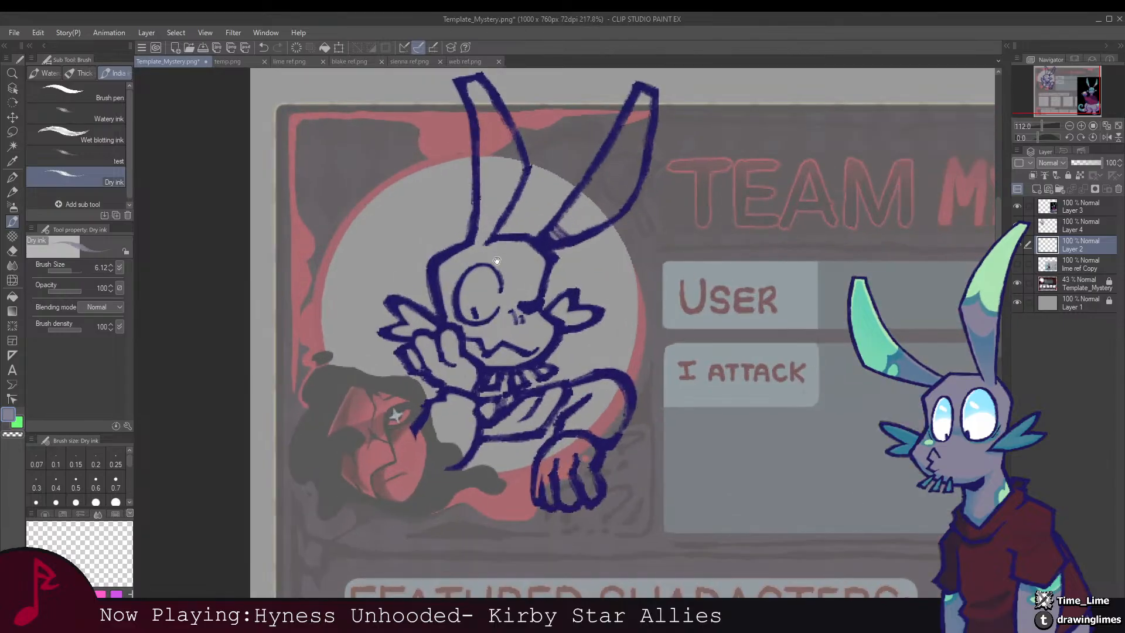
{"action": "key", "text": "m"}
{"action": "mouse_move", "coordinate": [497, 236]}
{"action": "left_mouse_down"}
{"action": "mouse_move", "coordinate": [450, 249]}
{"action": "mouse_move", "coordinate": [437, 265]}
{"action": "mouse_move", "coordinate": [441, 302]}
{"action": "left_mouse_up"}
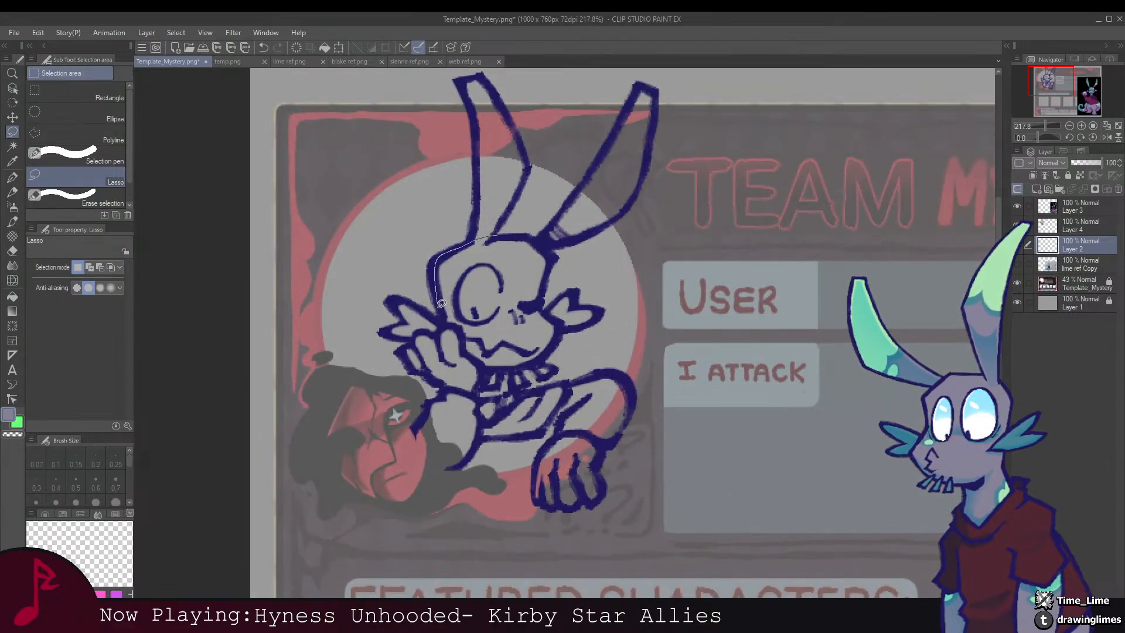
{"action": "mouse_move", "coordinate": [478, 369]}
{"action": "left_mouse_down"}
{"action": "mouse_move", "coordinate": [483, 403]}
{"action": "mouse_move", "coordinate": [509, 401]}
{"action": "mouse_move", "coordinate": [562, 332]}
{"action": "mouse_move", "coordinate": [544, 306]}
{"action": "mouse_move", "coordinate": [549, 251]}
{"action": "mouse_move", "coordinate": [523, 236]}
{"action": "left_mouse_up"}
{"action": "left_click_drag", "start_coordinate": [519, 317], "coordinate": [451, 356]}
{"action": "mouse_move", "coordinate": [473, 278]}
{"action": "left_mouse_down"}
{"action": "mouse_move", "coordinate": [566, 146]}
{"action": "mouse_move", "coordinate": [573, 216]}
{"action": "mouse_move", "coordinate": [563, 243]}
{"action": "mouse_move", "coordinate": [523, 270]}
{"action": "left_mouse_up"}
{"action": "left_click_drag", "start_coordinate": [439, 263], "coordinate": [508, 307]}
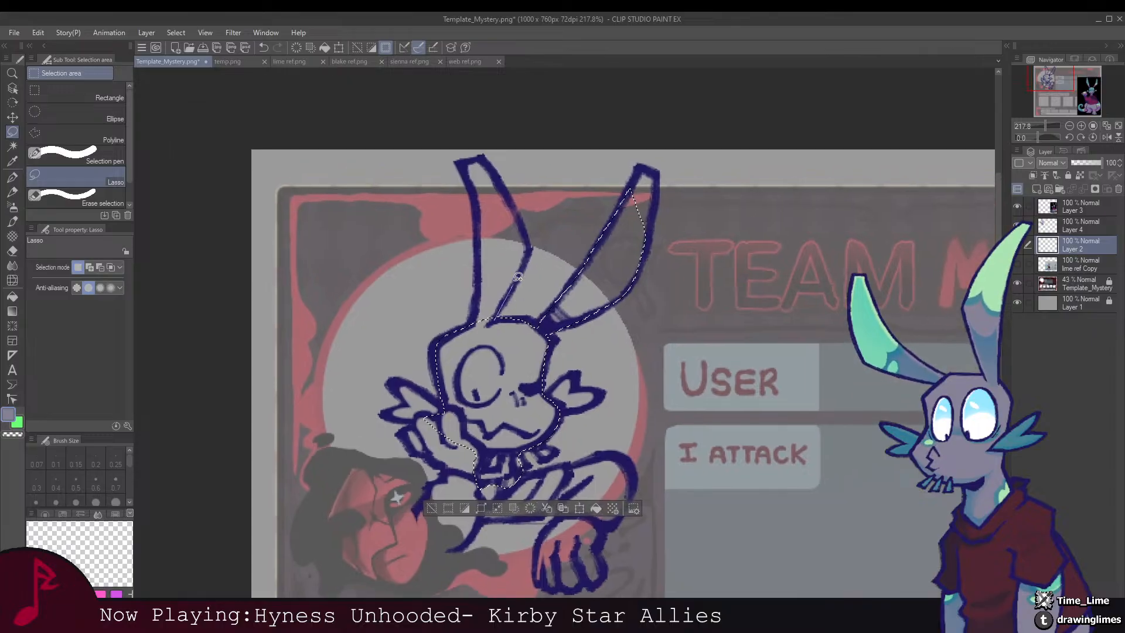
{"action": "mouse_move", "coordinate": [532, 237]}
{"action": "left_mouse_down"}
{"action": "mouse_move", "coordinate": [493, 216]}
{"action": "mouse_move", "coordinate": [483, 224]}
{"action": "mouse_move", "coordinate": [473, 324]}
{"action": "left_mouse_up"}
{"action": "left_click", "coordinate": [596, 509]}
{"action": "key", "text": "ctrl+d"}
{"action": "left_click_drag", "start_coordinate": [596, 508], "coordinate": [498, 464]}
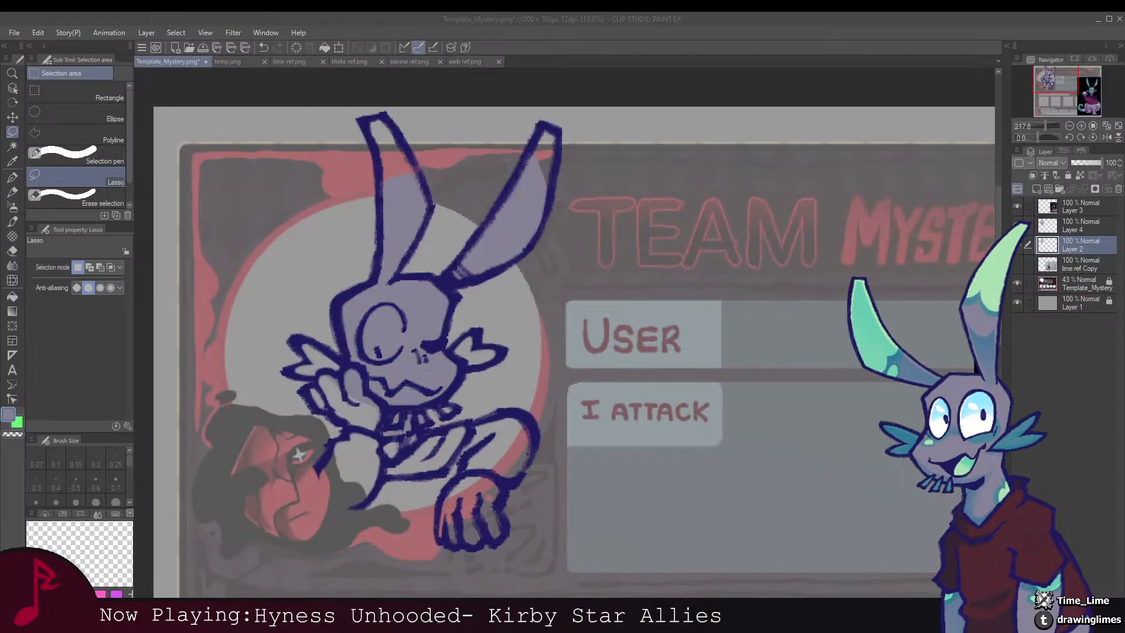
Step: Reselect the head area and paint a teal mask sampled from the reference over the upper face with Dry ink at size 13.02
{"action": "left_click_drag", "start_coordinate": [646, 262], "coordinate": [524, 239]}
{"action": "left_click_drag", "start_coordinate": [575, 243], "coordinate": [553, 245]}
{"action": "left_click_drag", "start_coordinate": [685, 314], "coordinate": [608, 244]}
{"action": "left_click", "coordinate": [759, 304], "text": "alt"}
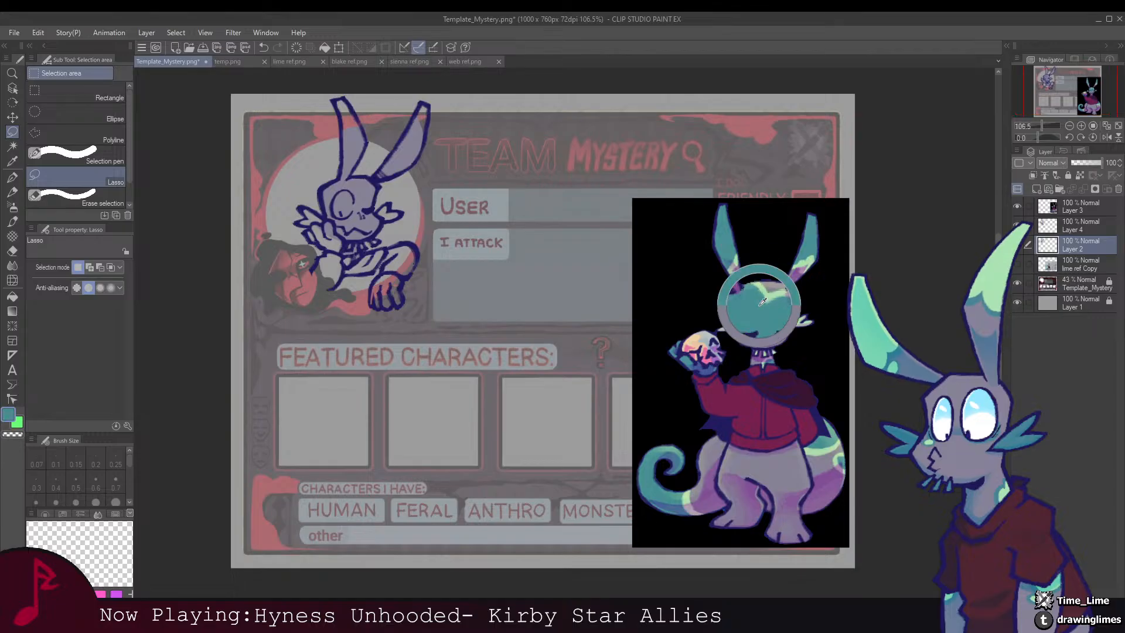
{"action": "left_click_drag", "start_coordinate": [389, 177], "coordinate": [490, 226]}
{"action": "key", "text": "ctrl+shift+d"}
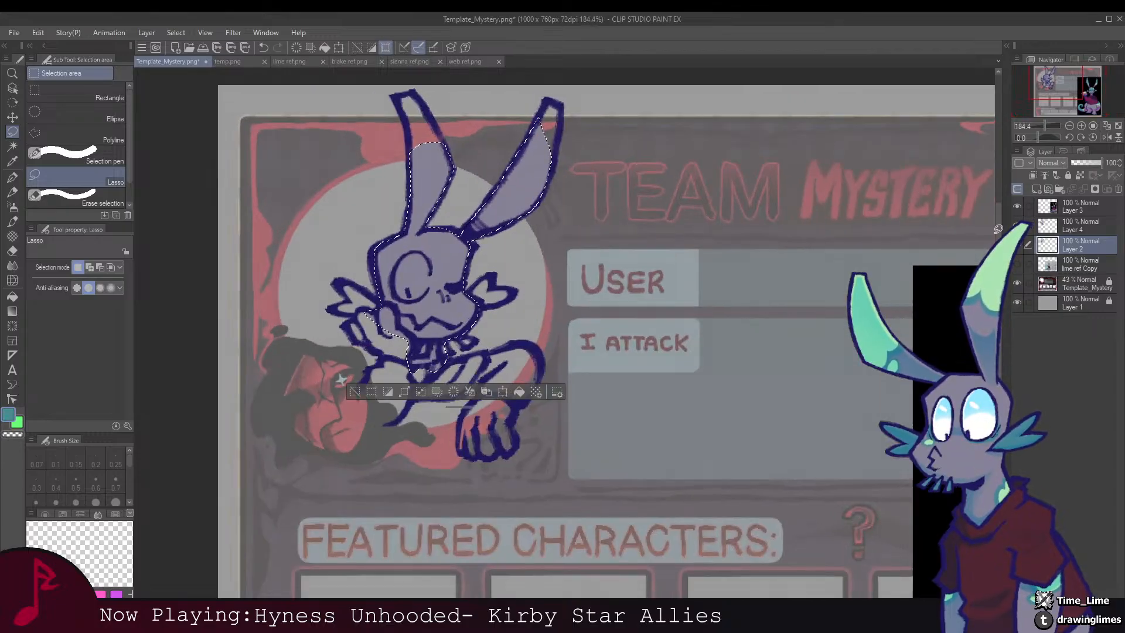
{"action": "key", "text": "b"}
{"action": "scroll", "coordinate": [490, 227], "scroll_direction": "up", "scroll_amount": 3}
{"action": "scroll", "coordinate": [474, 233], "scroll_direction": "down", "scroll_amount": 3}
{"action": "scroll", "coordinate": [444, 256], "scroll_direction": "up", "scroll_amount": 2}
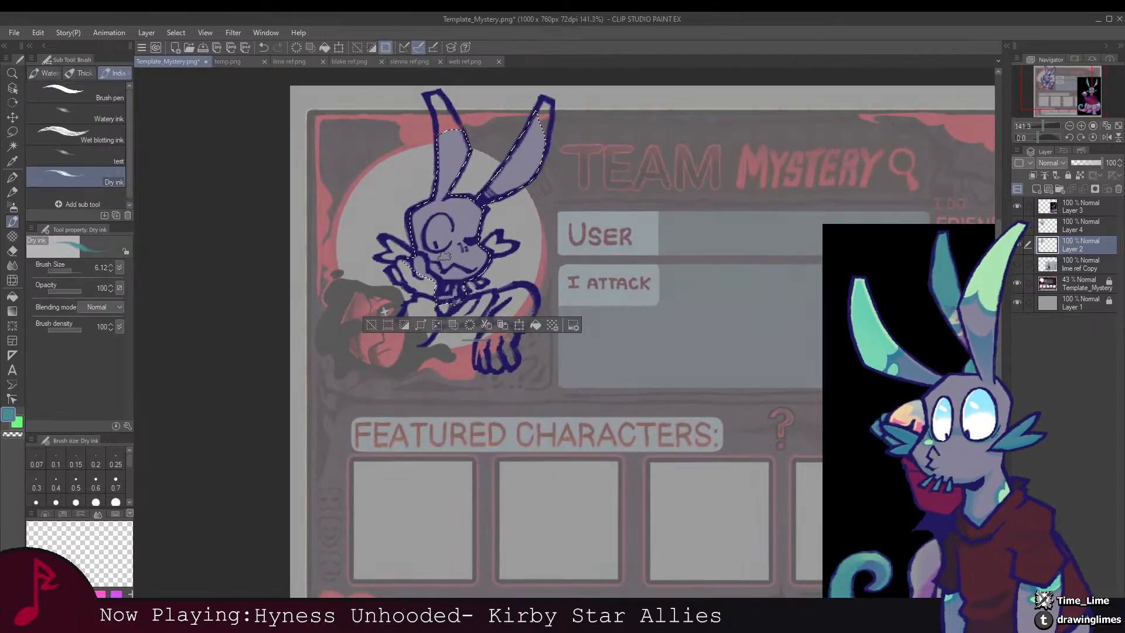
{"action": "key", "text": "bracketright"}
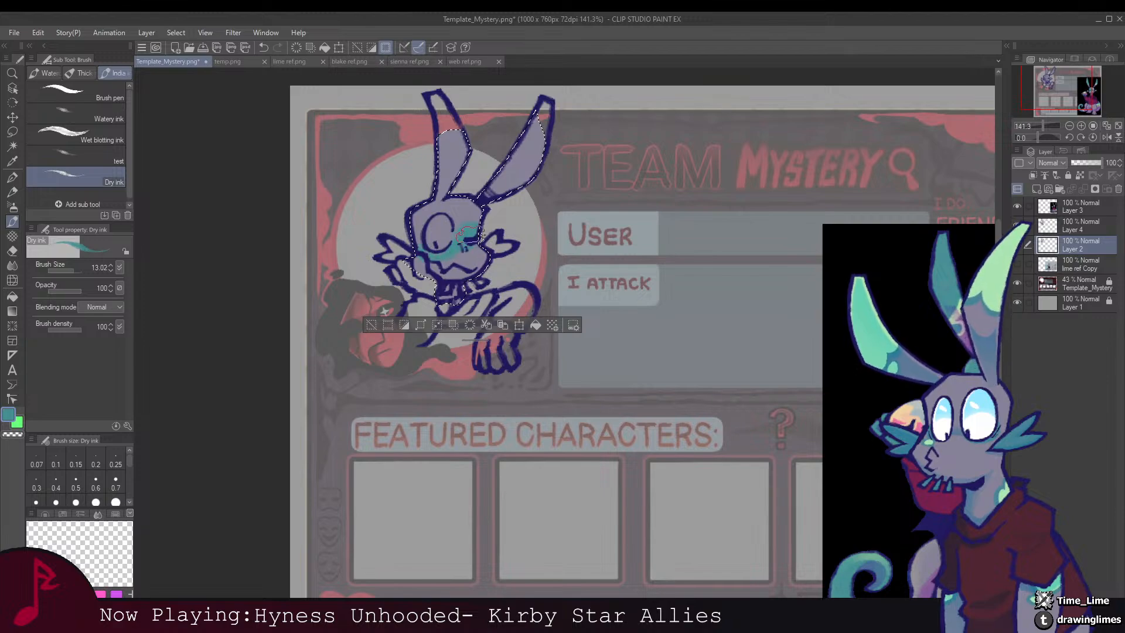
{"action": "left_click_drag", "start_coordinate": [472, 234], "coordinate": [455, 239]}
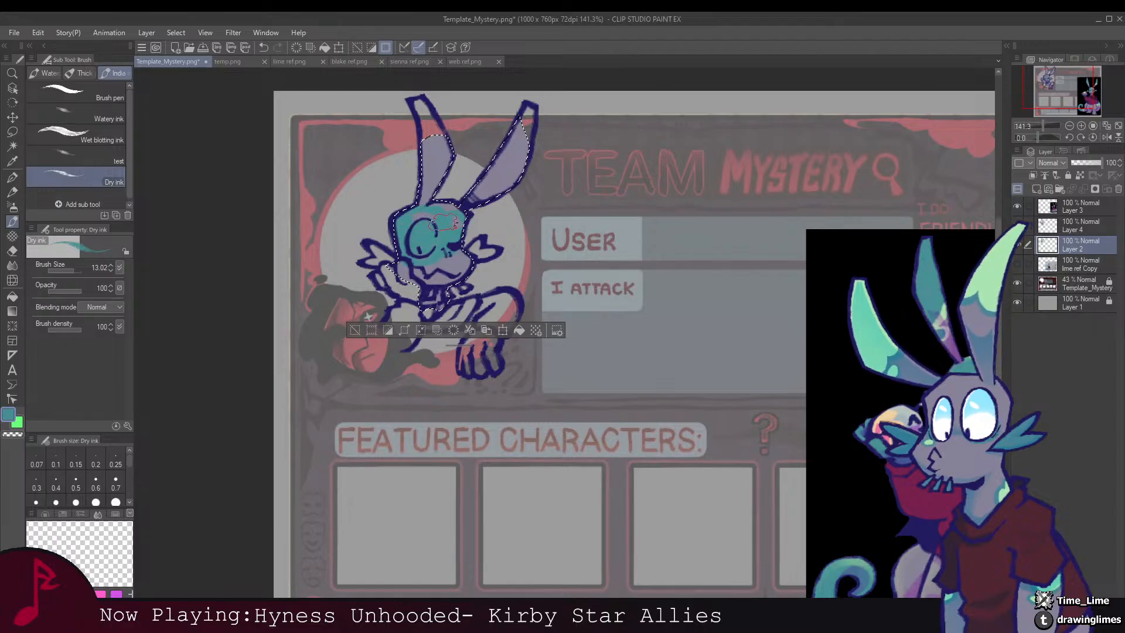
Step: Sample the reference's lime green and edge the teal face mask along the forehead and below the eyes with Dry ink at size 6.62
{"action": "left_click_drag", "start_coordinate": [432, 230], "coordinate": [274, 192]}
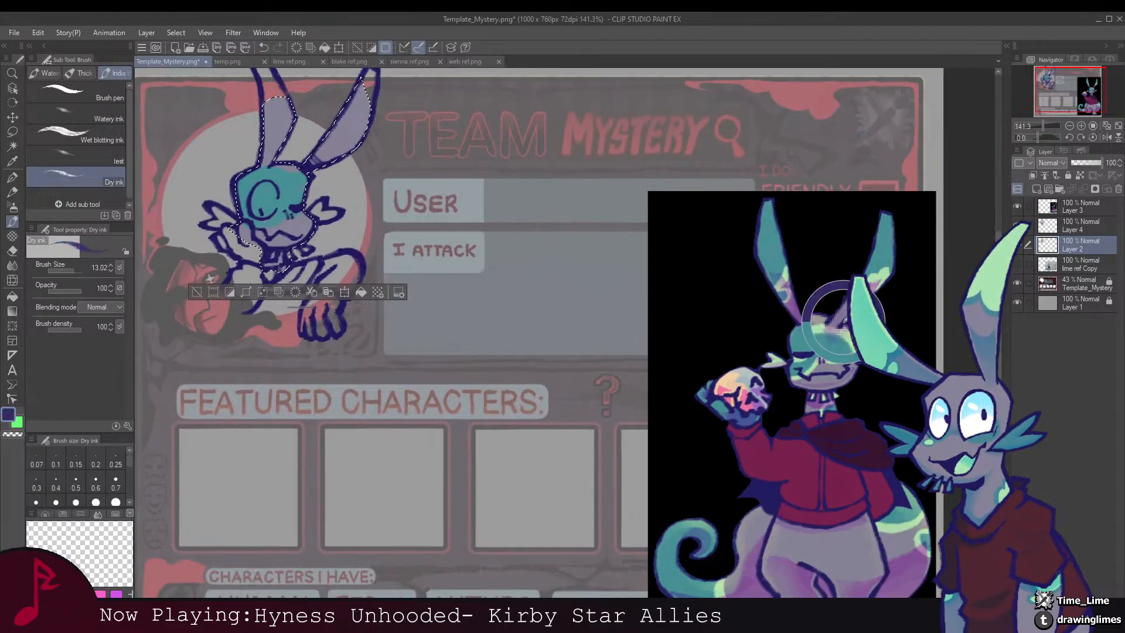
{"action": "left_click_drag", "start_coordinate": [567, 277], "coordinate": [773, 329]}
{"action": "scroll", "coordinate": [498, 222], "scroll_direction": "up", "scroll_amount": 3}
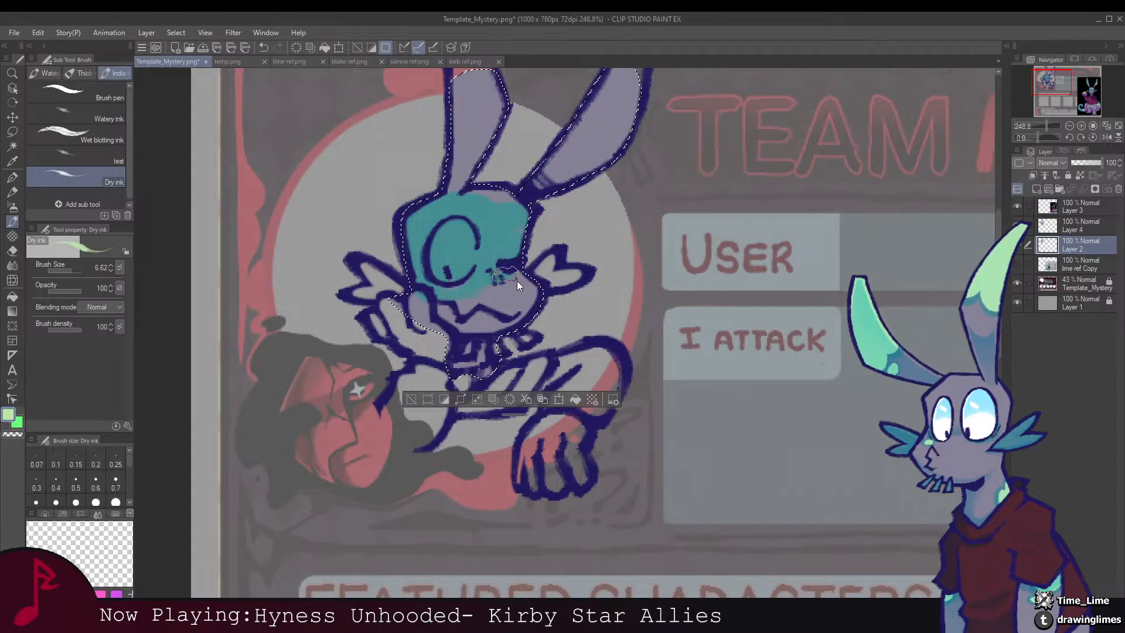
{"action": "key", "text": "bracketleft"}
{"action": "mouse_move", "coordinate": [495, 283]}
{"action": "left_mouse_down"}
{"action": "mouse_move", "coordinate": [459, 303]}
{"action": "mouse_move", "coordinate": [424, 297]}
{"action": "mouse_move", "coordinate": [511, 282]}
{"action": "left_mouse_up"}
{"action": "mouse_move", "coordinate": [524, 205]}
{"action": "left_mouse_down"}
{"action": "mouse_move", "coordinate": [527, 237]}
{"action": "mouse_move", "coordinate": [456, 226]}
{"action": "left_mouse_up"}
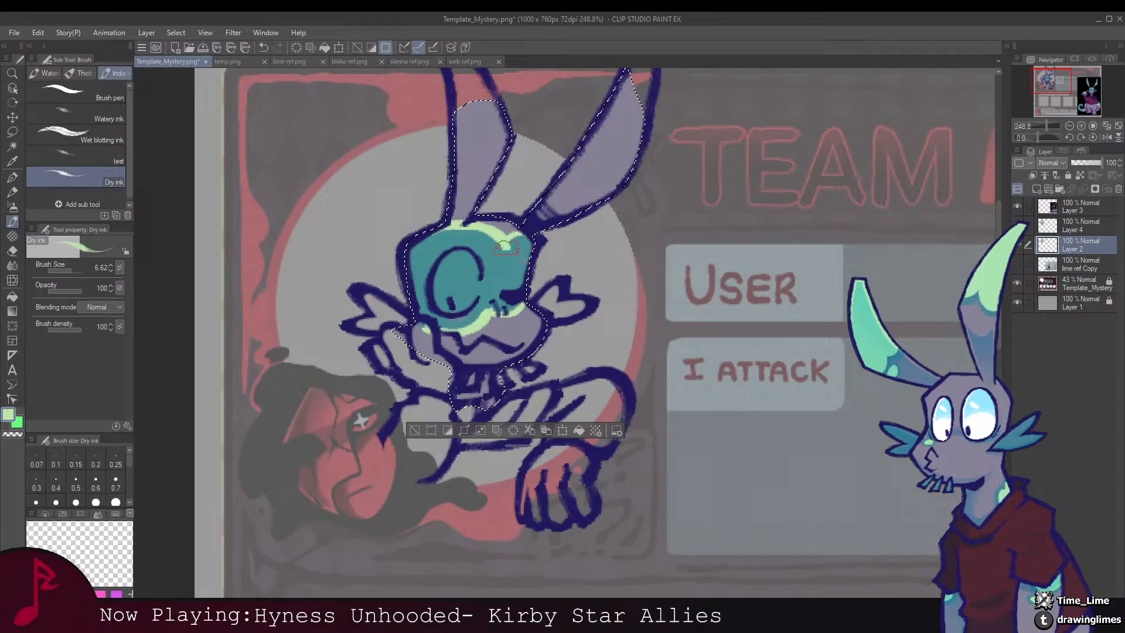
{"action": "left_click", "coordinate": [504, 220], "text": "alt"}
{"action": "mouse_move", "coordinate": [508, 230]}
{"action": "left_mouse_down"}
{"action": "mouse_move", "coordinate": [495, 230]}
{"action": "mouse_move", "coordinate": [540, 219]}
{"action": "left_mouse_up"}
{"action": "left_click", "coordinate": [484, 242], "text": "alt"}
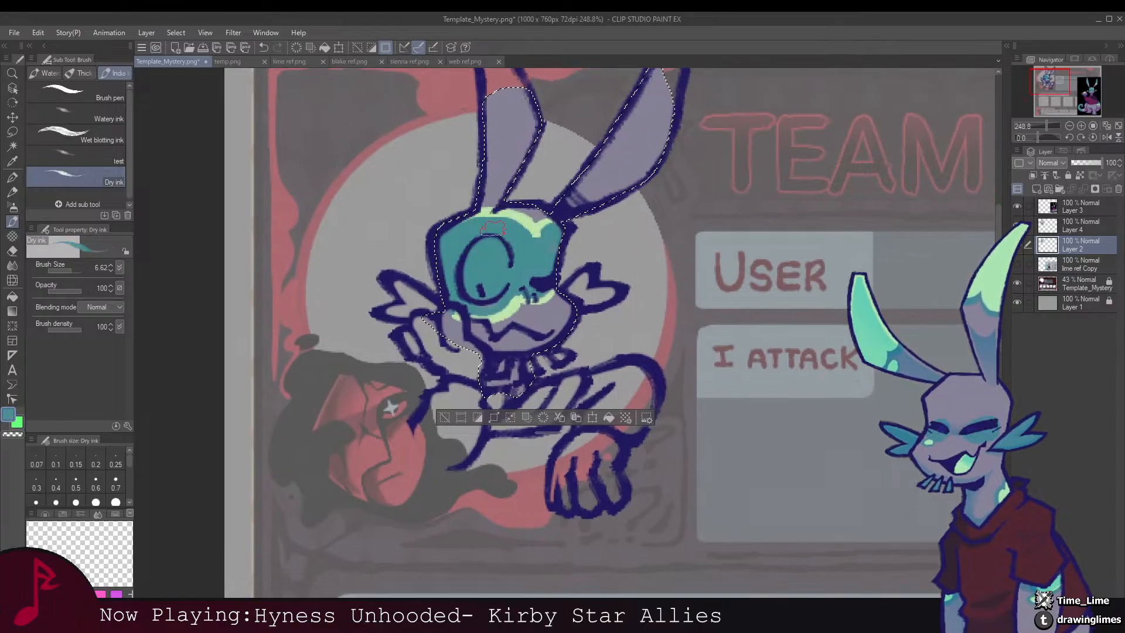
Step: Refine the lime-green and teal edge markings of the face mask to match the reference character
{"action": "scroll", "coordinate": [474, 223], "scroll_direction": "down", "scroll_amount": 5}
{"action": "scroll", "coordinate": [552, 239], "scroll_direction": "up", "scroll_amount": 3}
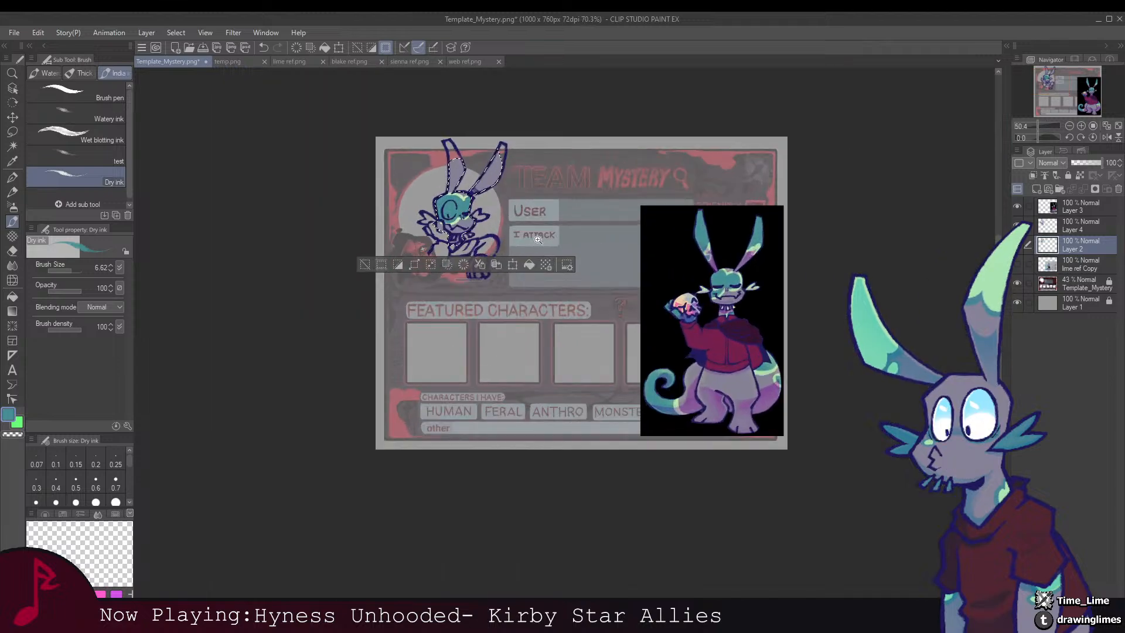
{"action": "scroll", "coordinate": [552, 238], "scroll_direction": "up", "scroll_amount": 1}
{"action": "left_click_drag", "start_coordinate": [392, 210], "coordinate": [505, 266]}
{"action": "left_click", "coordinate": [494, 238], "text": "alt"}
{"action": "scroll", "coordinate": [505, 266], "scroll_direction": "up", "scroll_amount": 5}
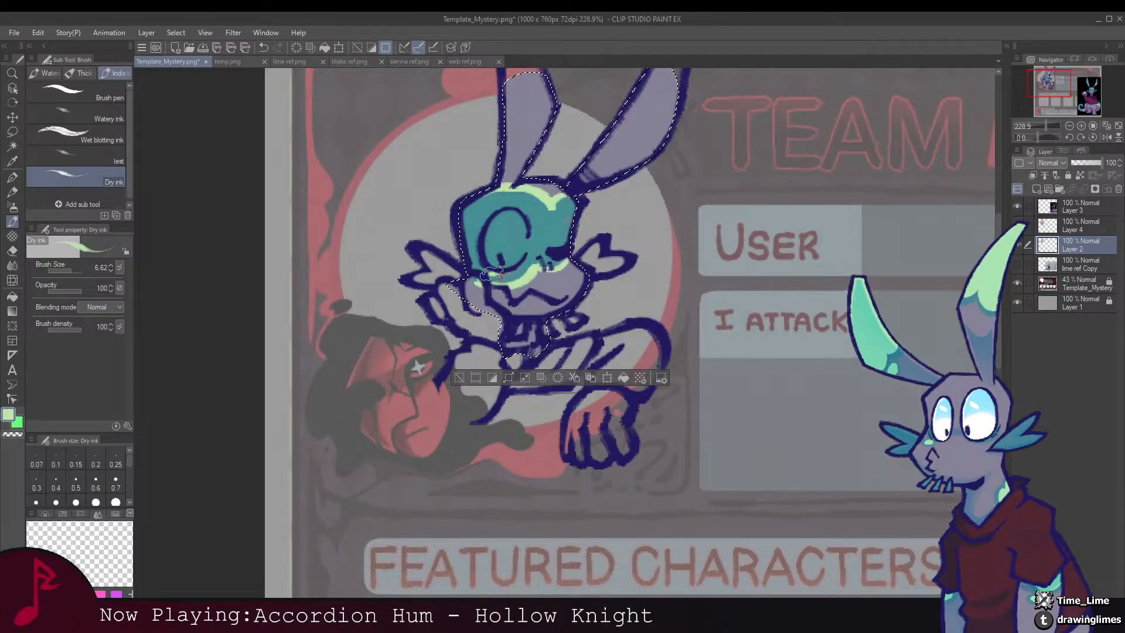
{"action": "left_click", "coordinate": [536, 240], "text": "alt"}
{"action": "left_click_drag", "start_coordinate": [509, 270], "coordinate": [362, 252]}
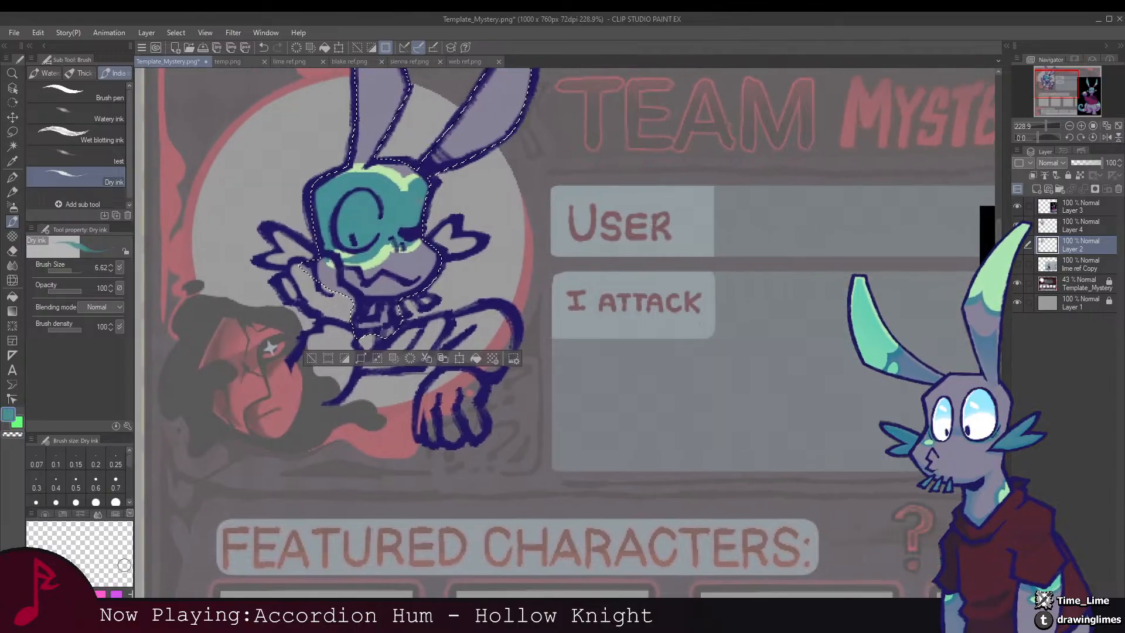
Step: Fill the large open eye with white in Dry ink and clear the selection
{"action": "left_click_drag", "start_coordinate": [63, 557], "coordinate": [56, 542]}
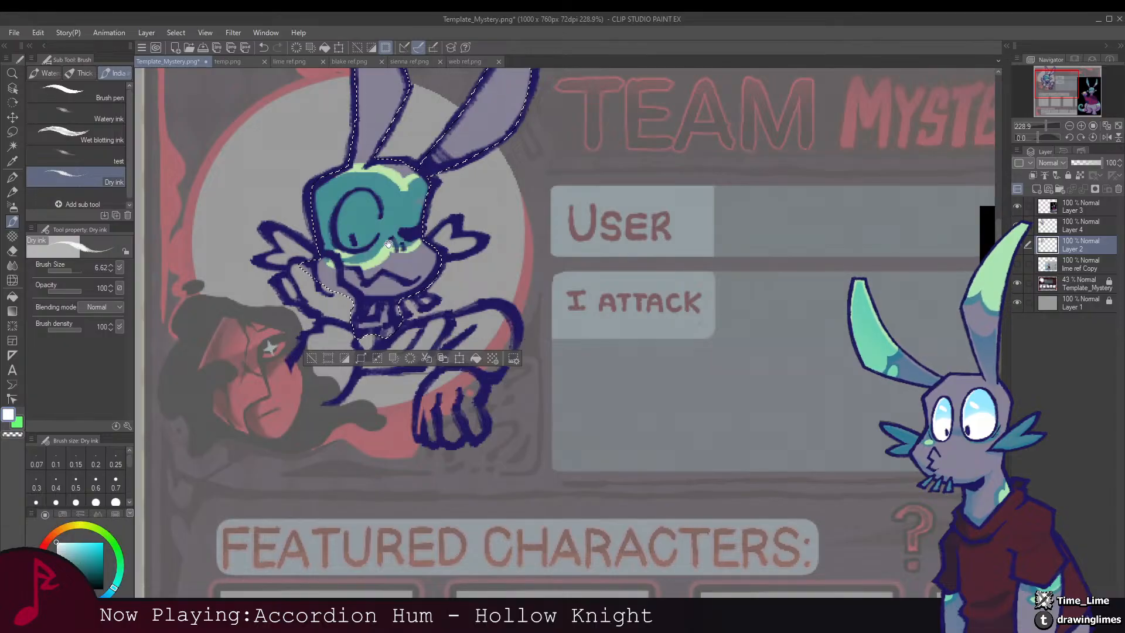
{"action": "mouse_move", "coordinate": [378, 237]}
{"action": "left_mouse_down"}
{"action": "mouse_move", "coordinate": [442, 274]}
{"action": "mouse_move", "coordinate": [403, 267]}
{"action": "mouse_move", "coordinate": [406, 256]}
{"action": "mouse_move", "coordinate": [439, 249]}
{"action": "mouse_move", "coordinate": [416, 286]}
{"action": "mouse_move", "coordinate": [410, 260]}
{"action": "mouse_move", "coordinate": [431, 249]}
{"action": "mouse_move", "coordinate": [425, 237]}
{"action": "mouse_move", "coordinate": [410, 258]}
{"action": "mouse_move", "coordinate": [413, 247]}
{"action": "left_mouse_up"}
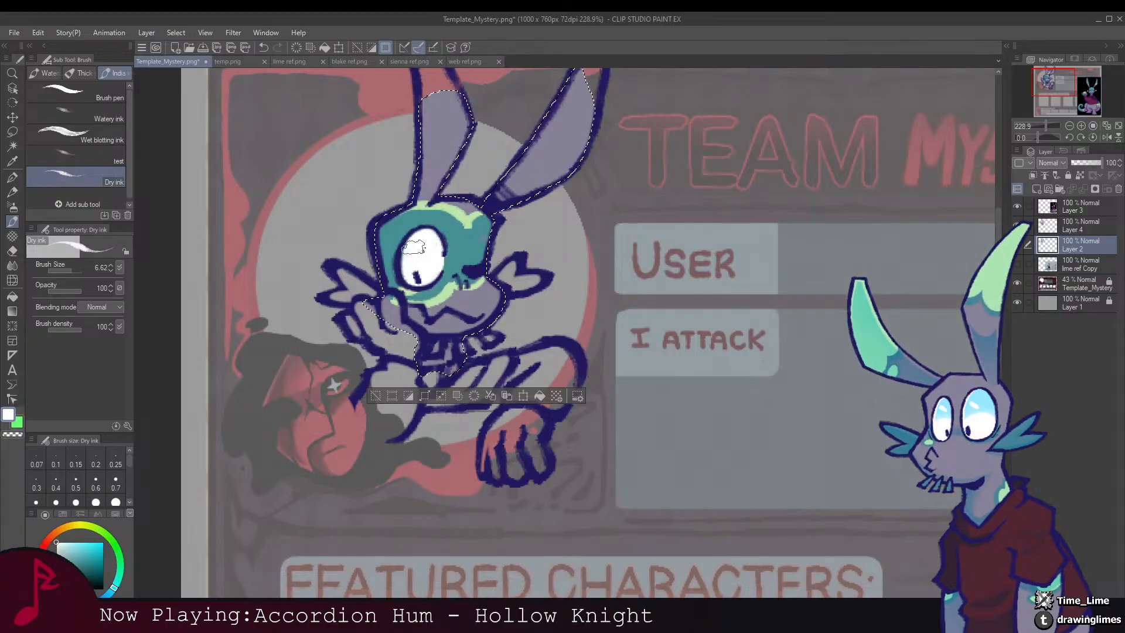
{"action": "key", "text": "ctrl+d"}
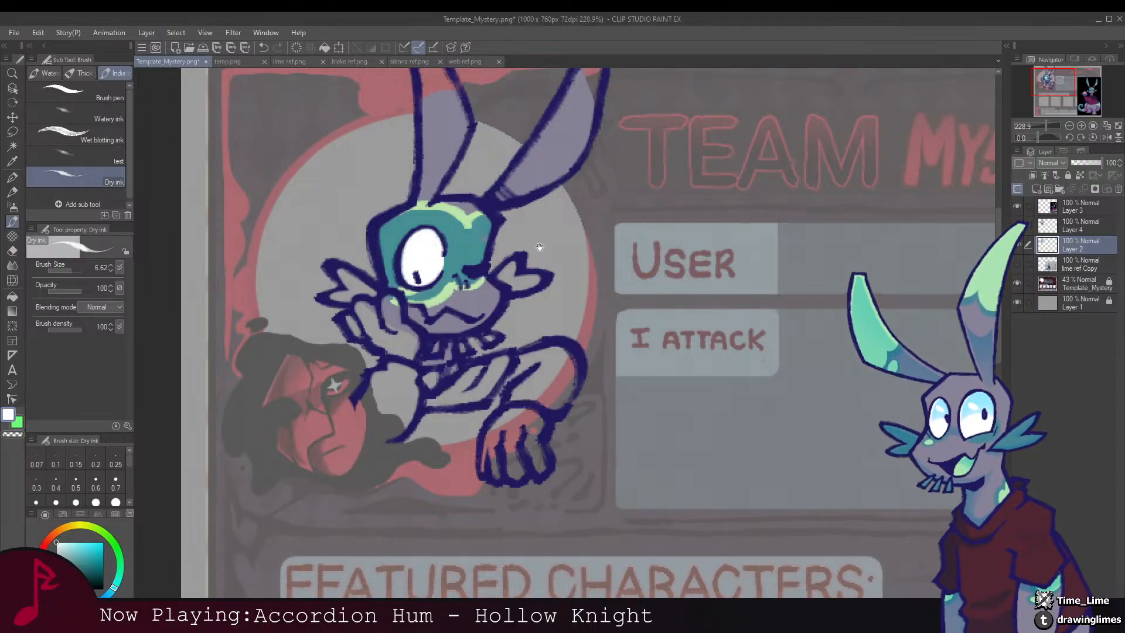
Step: Paint both cheek tufts lime green with Dry ink, using the colour sampled from the forehead marking
{"action": "left_click_drag", "start_coordinate": [563, 252], "coordinate": [472, 256]}
{"action": "left_click", "coordinate": [428, 234], "text": "alt"}
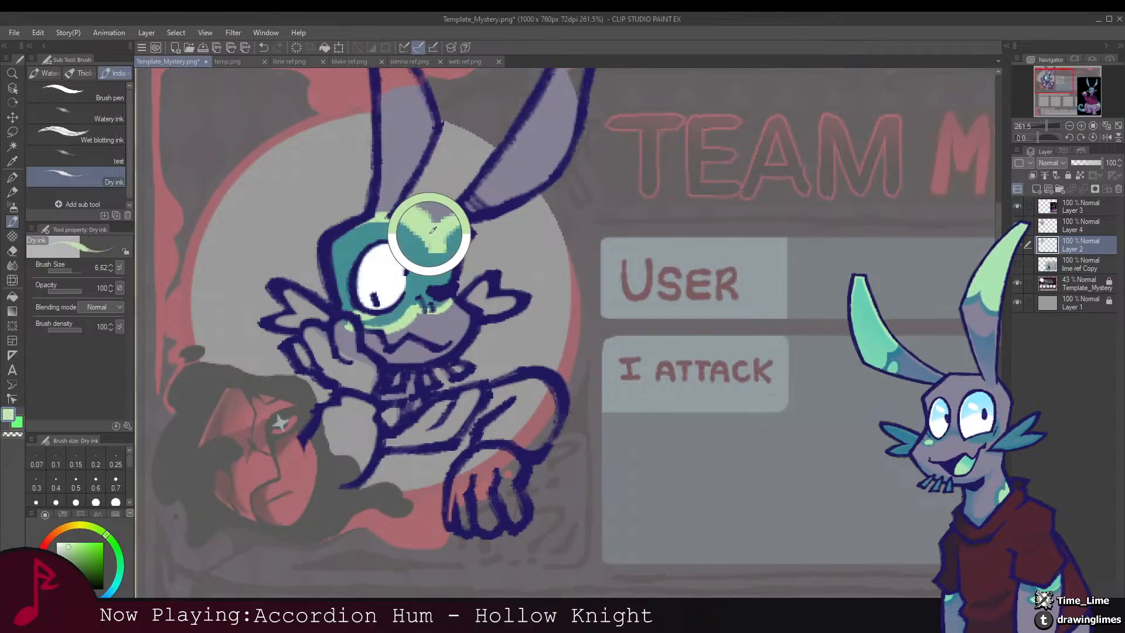
{"action": "mouse_move", "coordinate": [405, 294]}
{"action": "left_mouse_down"}
{"action": "mouse_move", "coordinate": [494, 266]}
{"action": "mouse_move", "coordinate": [531, 286]}
{"action": "left_mouse_up"}
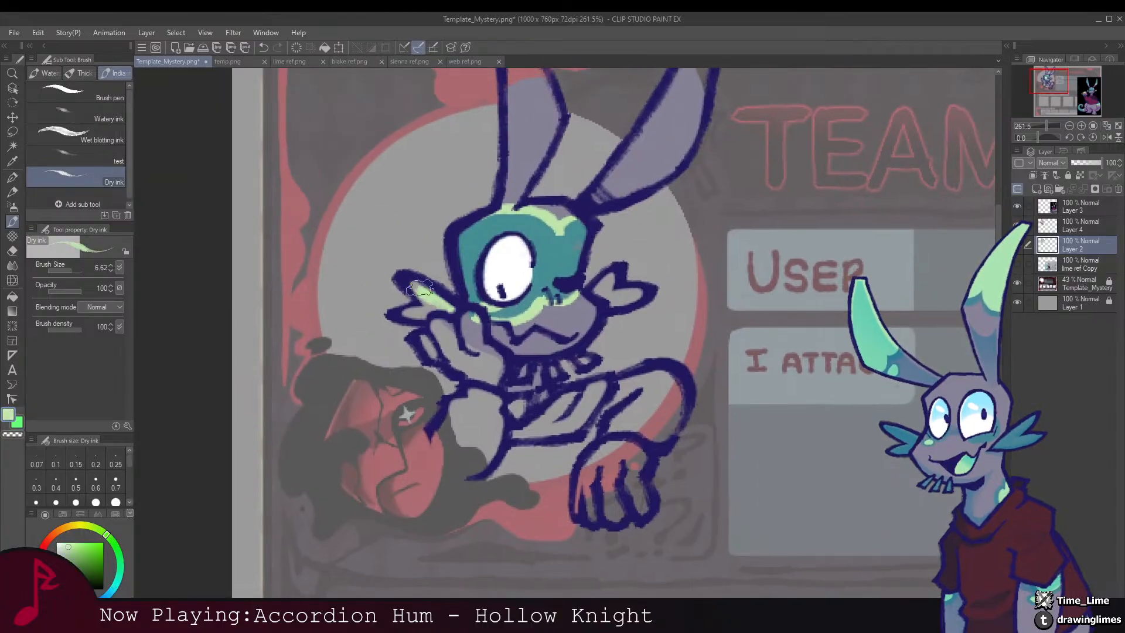
{"action": "mouse_move", "coordinate": [445, 302]}
{"action": "left_mouse_down"}
{"action": "mouse_move", "coordinate": [413, 293]}
{"action": "mouse_move", "coordinate": [404, 310]}
{"action": "mouse_move", "coordinate": [426, 316]}
{"action": "left_mouse_up"}
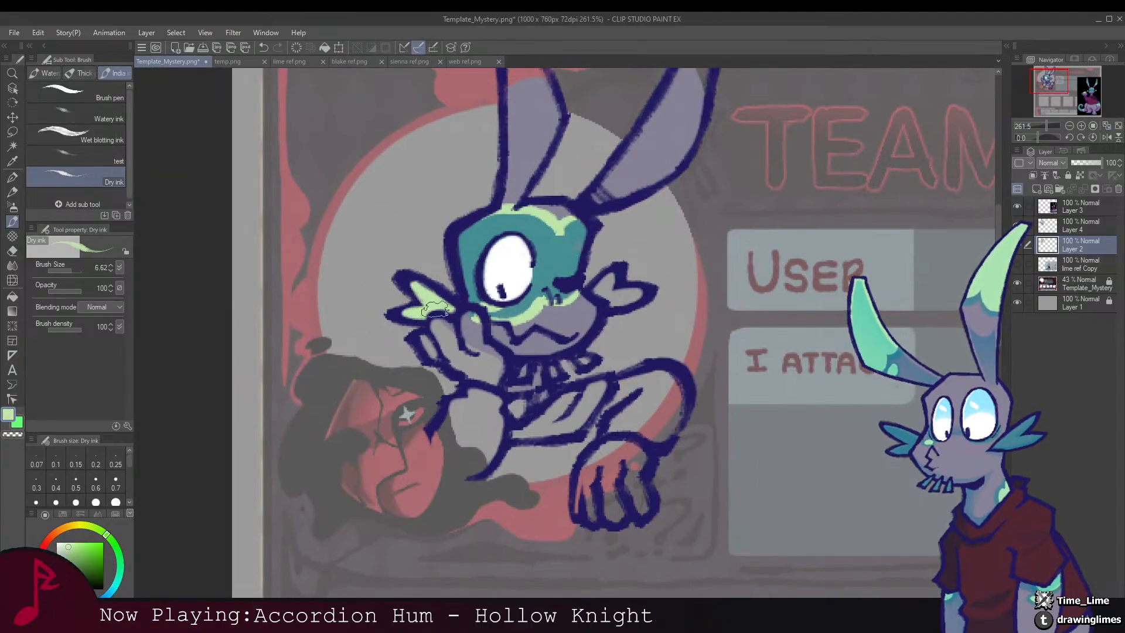
{"action": "mouse_move", "coordinate": [560, 272]}
{"action": "left_mouse_down"}
{"action": "mouse_move", "coordinate": [447, 263]}
{"action": "mouse_move", "coordinate": [501, 267]}
{"action": "mouse_move", "coordinate": [493, 275]}
{"action": "mouse_move", "coordinate": [521, 286]}
{"action": "mouse_move", "coordinate": [494, 272]}
{"action": "left_mouse_up"}
{"action": "left_click", "coordinate": [444, 292], "text": "alt"}
{"action": "mouse_move", "coordinate": [411, 290]}
{"action": "left_mouse_down"}
{"action": "mouse_move", "coordinate": [487, 278]}
{"action": "mouse_move", "coordinate": [444, 281]}
{"action": "left_mouse_up"}
{"action": "mouse_move", "coordinate": [626, 348]}
{"action": "left_mouse_down"}
{"action": "mouse_move", "coordinate": [566, 311]}
{"action": "mouse_move", "coordinate": [487, 301]}
{"action": "left_mouse_up"}
{"action": "left_click_drag", "start_coordinate": [487, 302], "coordinate": [496, 351]}
Step: Colour the neck frill spikes lime green and add teal accents sampled from the face mask
{"action": "left_click", "coordinate": [433, 229], "text": "alt"}
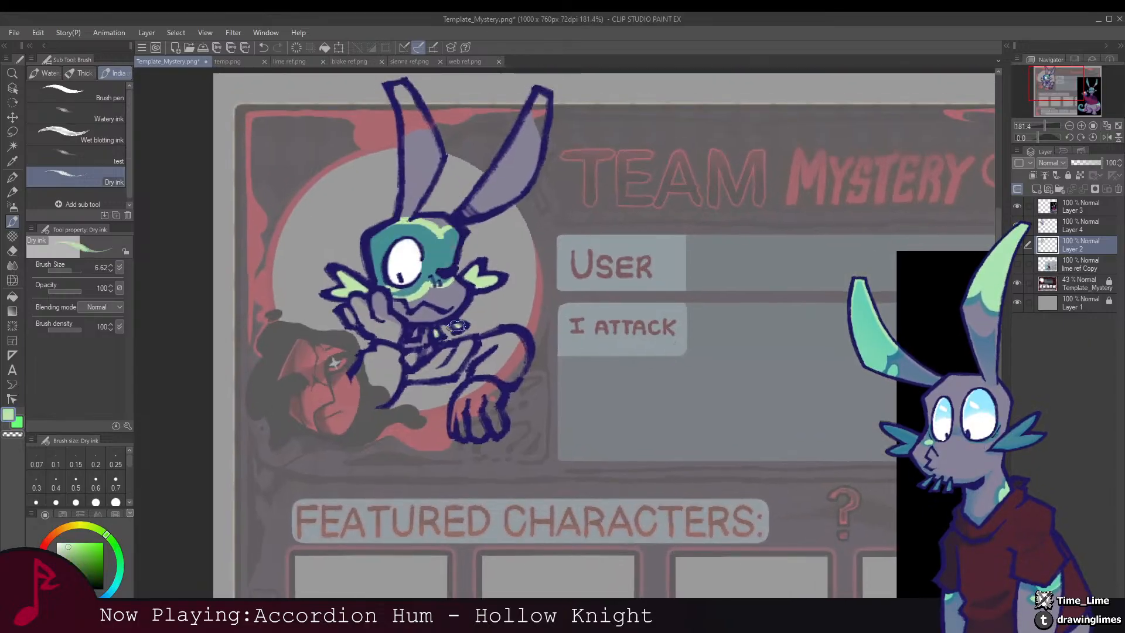
{"action": "left_click_drag", "start_coordinate": [420, 330], "coordinate": [415, 333]}
{"action": "mouse_move", "coordinate": [650, 405]}
{"action": "left_mouse_down"}
{"action": "mouse_move", "coordinate": [482, 387]}
{"action": "mouse_move", "coordinate": [375, 355]}
{"action": "mouse_move", "coordinate": [711, 366]}
{"action": "left_mouse_up"}
{"action": "left_click_drag", "start_coordinate": [468, 276], "coordinate": [489, 269]}
{"action": "left_click", "coordinate": [510, 153], "text": "alt"}
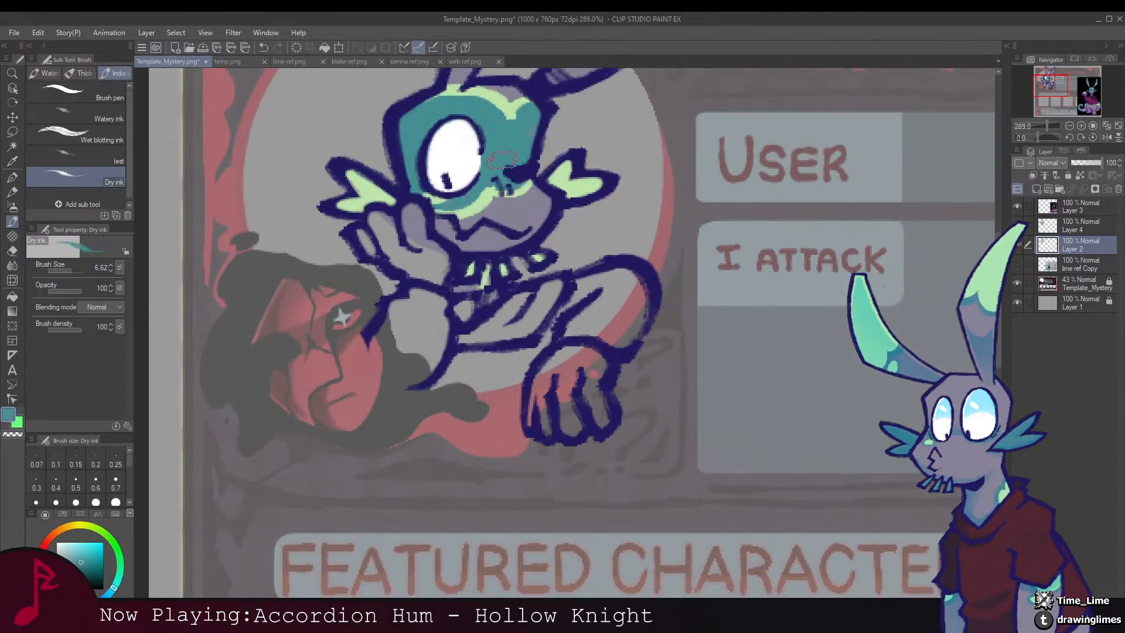
{"action": "left_click_drag", "start_coordinate": [519, 164], "coordinate": [533, 322]}
{"action": "left_click_drag", "start_coordinate": [427, 321], "coordinate": [416, 352]}
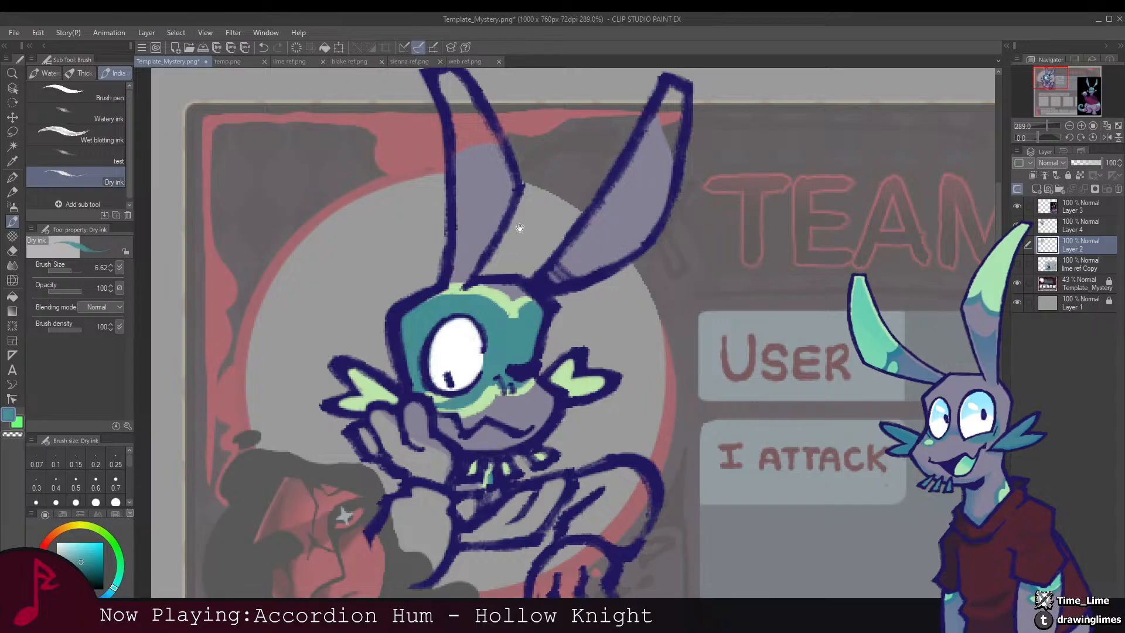
{"action": "left_click", "coordinate": [427, 261], "text": "alt"}
{"action": "mouse_move", "coordinate": [519, 228]}
{"action": "left_mouse_down"}
{"action": "mouse_move", "coordinate": [460, 306]}
{"action": "mouse_move", "coordinate": [432, 308]}
{"action": "mouse_move", "coordinate": [470, 315]}
{"action": "left_mouse_up"}
{"action": "left_click", "coordinate": [438, 382], "text": "alt"}
{"action": "left_click_drag", "start_coordinate": [416, 278], "coordinate": [437, 332]}
{"action": "mouse_move", "coordinate": [537, 369]}
{"action": "left_mouse_down"}
{"action": "mouse_move", "coordinate": [431, 254]}
{"action": "mouse_move", "coordinate": [381, 255]}
{"action": "left_mouse_up"}
{"action": "key", "text": "ctrl+z"}
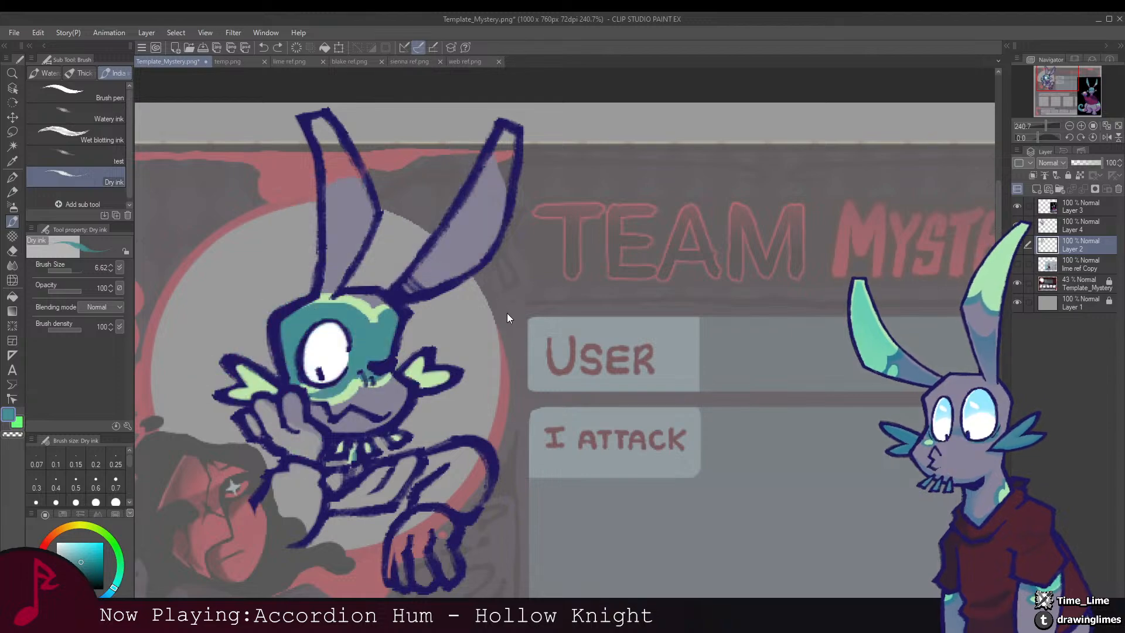
Step: Fill the upper parts of both ears with teal in Dry ink and tidy the outer ear edges with the Hard eraser
{"action": "scroll", "coordinate": [507, 319], "scroll_direction": "down", "scroll_amount": 4}
{"action": "scroll", "coordinate": [445, 277], "scroll_direction": "up", "scroll_amount": 4}
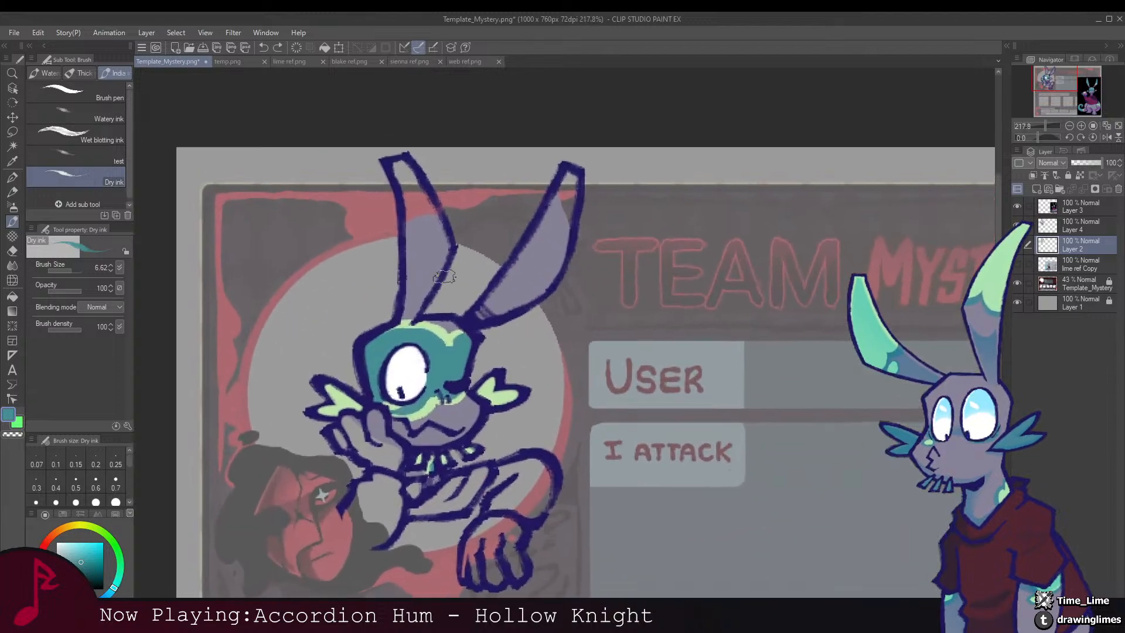
{"action": "left_click_drag", "start_coordinate": [439, 261], "coordinate": [410, 262]}
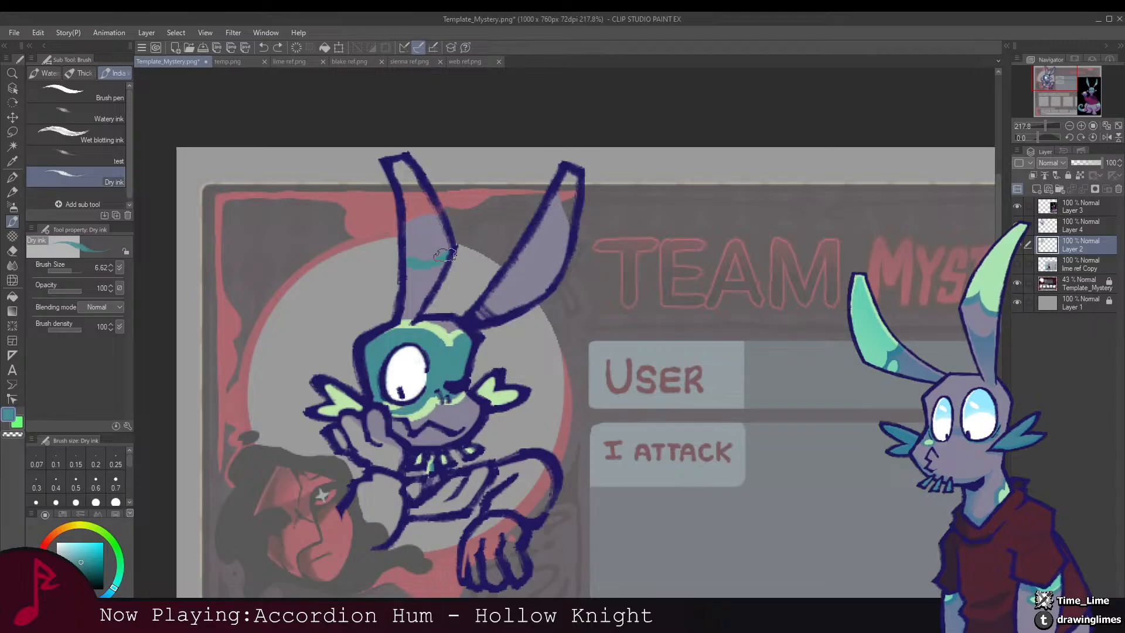
{"action": "scroll", "coordinate": [412, 286], "scroll_direction": "down", "scroll_amount": 5}
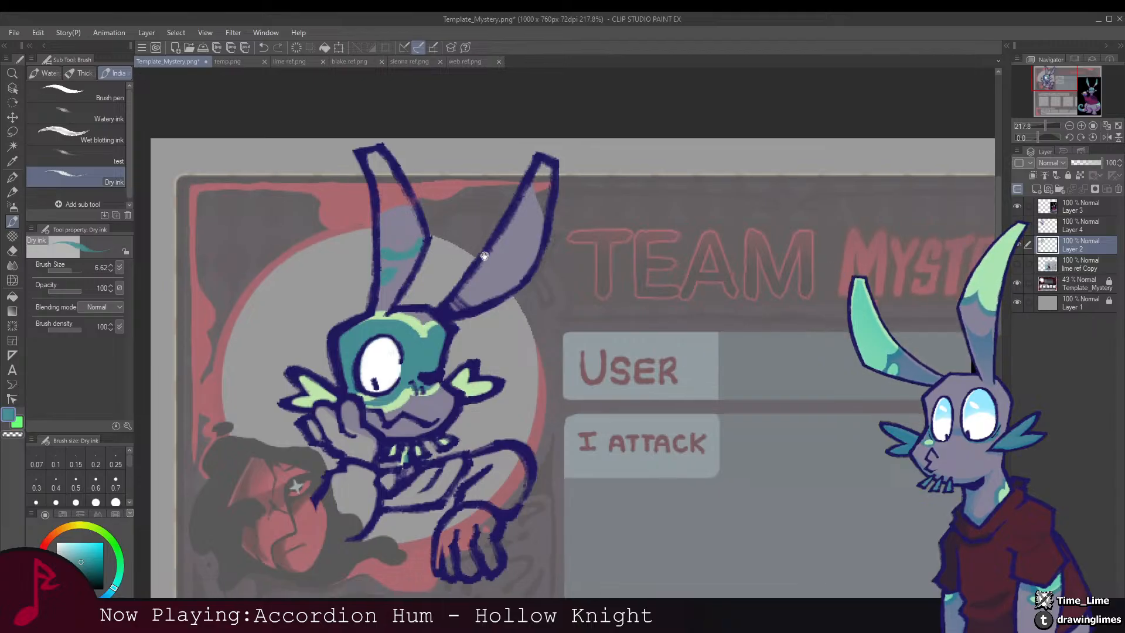
{"action": "scroll", "coordinate": [423, 257], "scroll_direction": "up", "scroll_amount": 4}
{"action": "scroll", "coordinate": [423, 256], "scroll_direction": "up", "scroll_amount": 1}
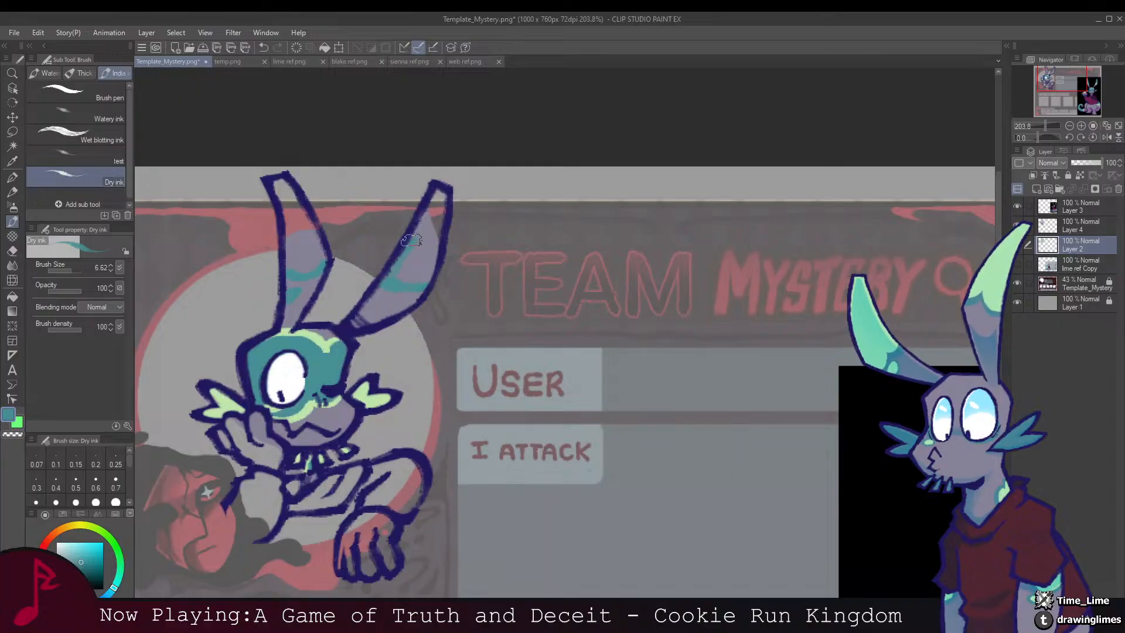
{"action": "left_click_drag", "start_coordinate": [437, 189], "coordinate": [430, 241]}
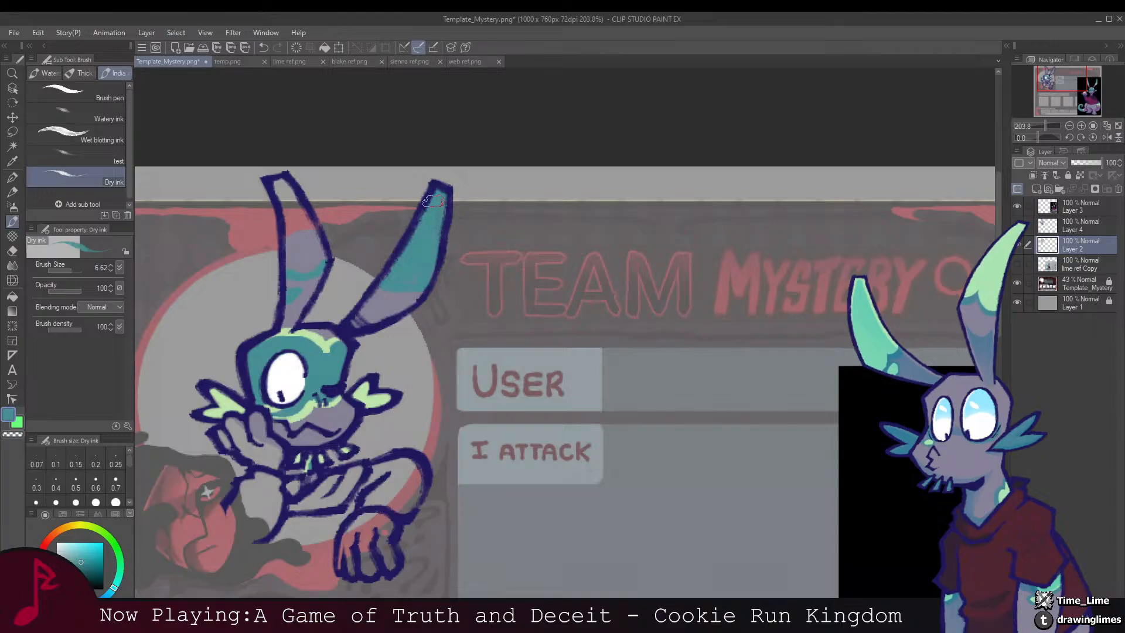
{"action": "left_click_drag", "start_coordinate": [367, 225], "coordinate": [519, 239]}
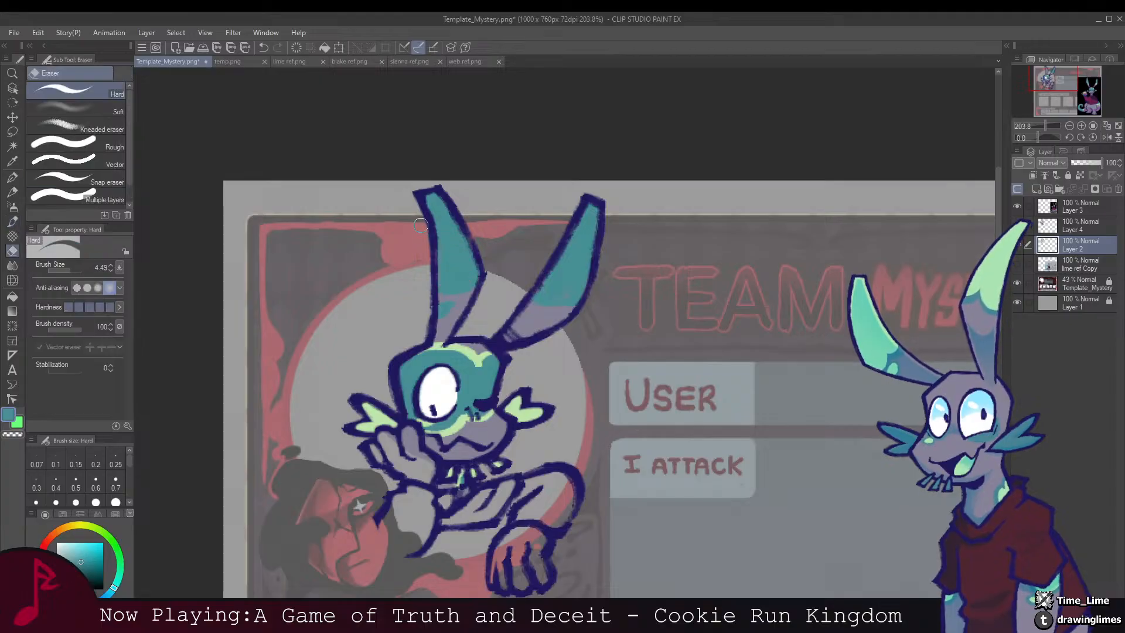
Step: Sample the lime green and paint a band across each ear where the teal tip meets the grey-purple base
{"action": "mouse_move", "coordinate": [473, 385]}
{"action": "left_mouse_down"}
{"action": "mouse_move", "coordinate": [430, 316]}
{"action": "mouse_move", "coordinate": [456, 346]}
{"action": "left_mouse_up"}
{"action": "left_click", "coordinate": [429, 317], "text": "alt"}
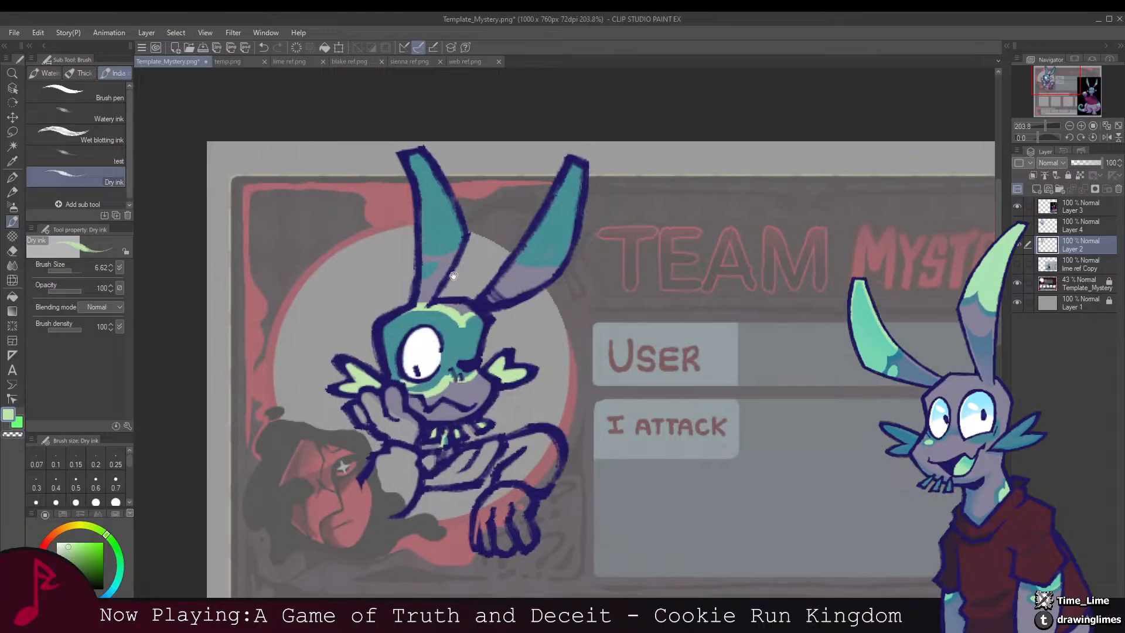
{"action": "left_click_drag", "start_coordinate": [429, 256], "coordinate": [424, 252]}
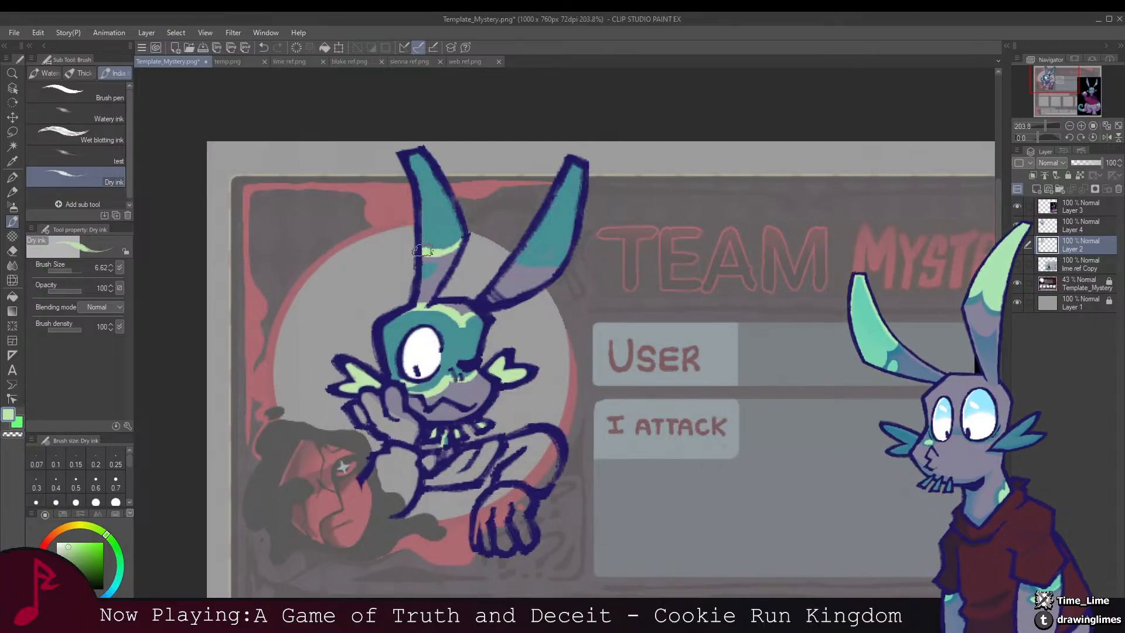
{"action": "left_click_drag", "start_coordinate": [522, 234], "coordinate": [433, 224]}
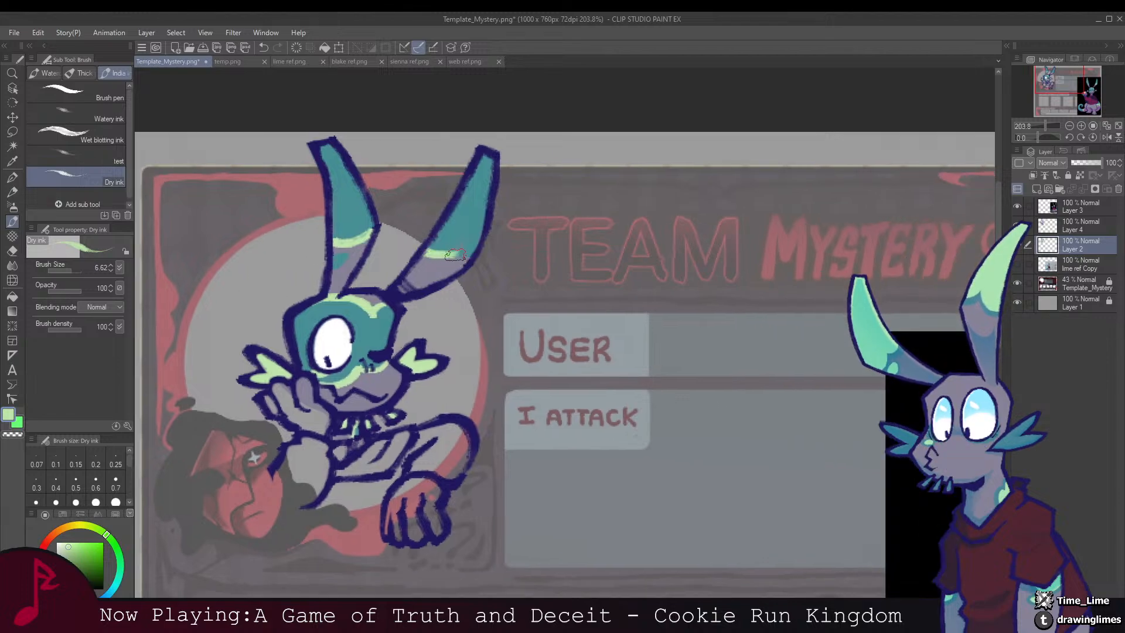
{"action": "left_click_drag", "start_coordinate": [537, 252], "coordinate": [388, 231]}
Step: Add uneven lime-green patches to the right ear's band and thicken the left ear's band with Dry ink
{"action": "mouse_move", "coordinate": [393, 230]}
{"action": "left_mouse_down"}
{"action": "mouse_move", "coordinate": [365, 233]}
{"action": "mouse_move", "coordinate": [392, 239]}
{"action": "left_mouse_up"}
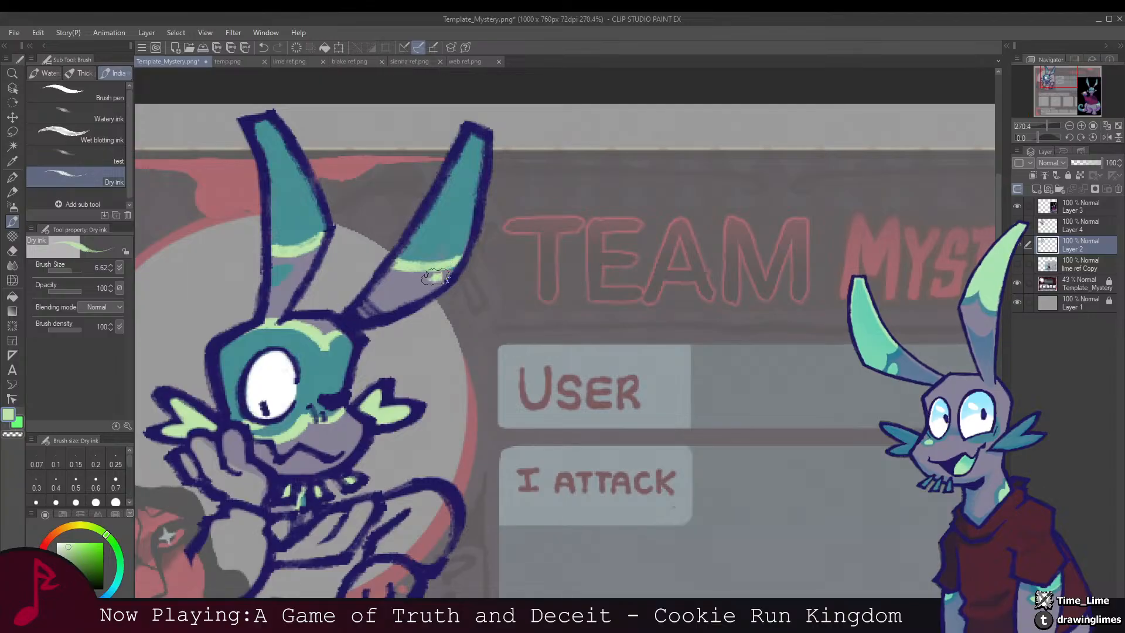
{"action": "mouse_move", "coordinate": [435, 277]}
{"action": "left_mouse_down"}
{"action": "mouse_move", "coordinate": [453, 246]}
{"action": "mouse_move", "coordinate": [444, 280]}
{"action": "left_mouse_up"}
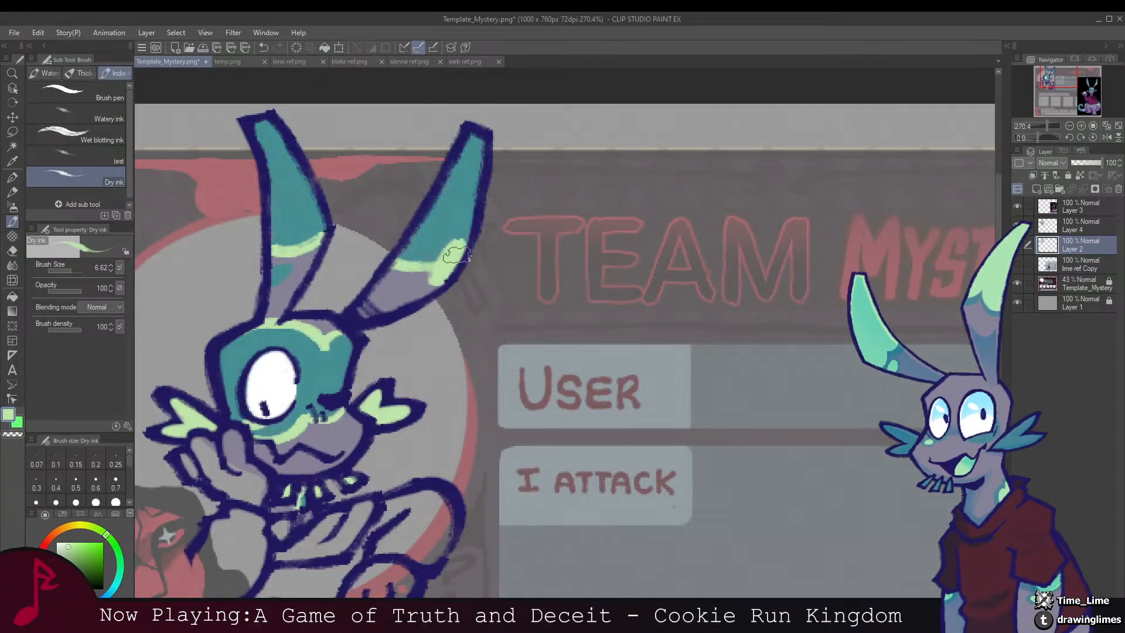
{"action": "scroll", "coordinate": [424, 258], "scroll_direction": "left", "scroll_amount": 5}
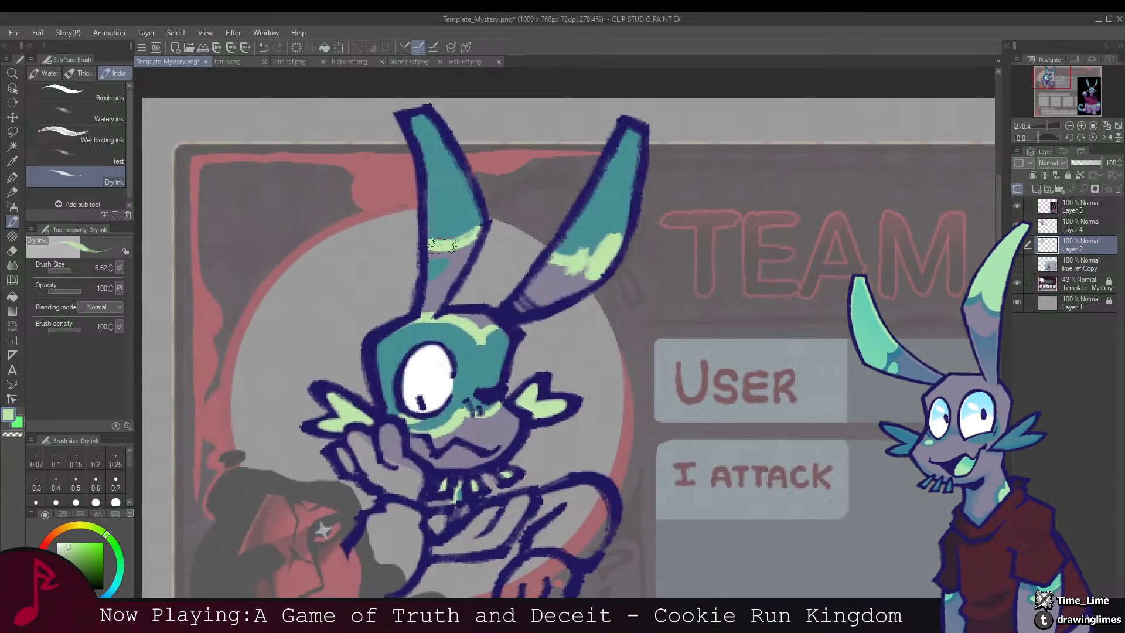
{"action": "left_click_drag", "start_coordinate": [423, 239], "coordinate": [466, 235]}
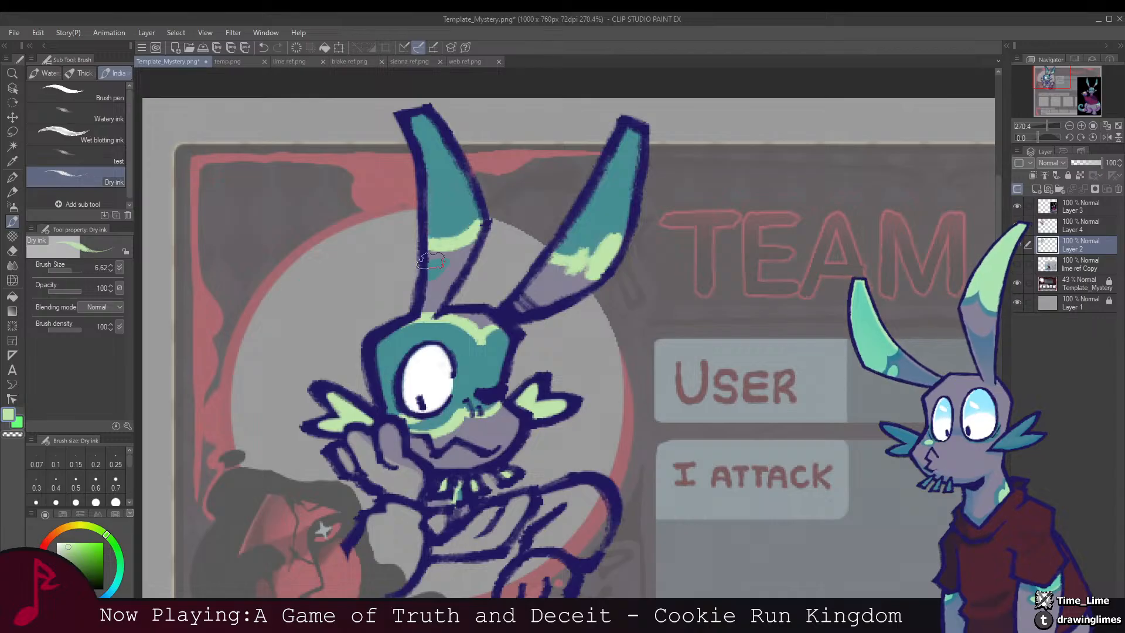
Step: Fill the raised hand beside the cheek with teal matching the reference in Dry ink and tidy its edge with the Hard eraser
{"action": "scroll", "coordinate": [422, 258], "scroll_direction": "down", "scroll_amount": 10}
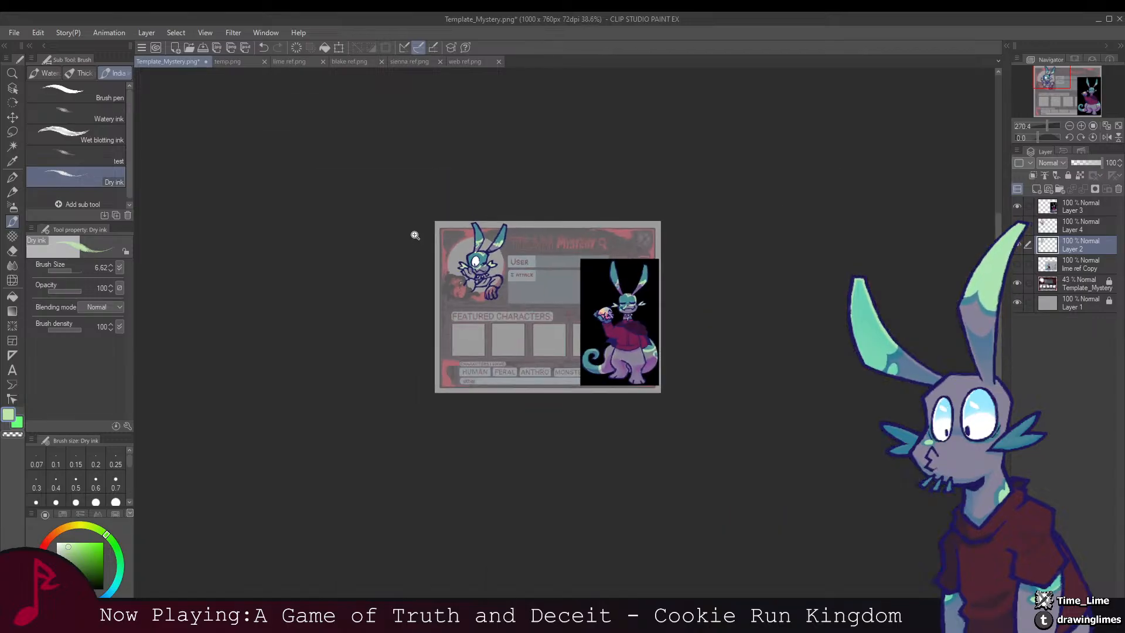
{"action": "scroll", "coordinate": [415, 233], "scroll_direction": "up", "scroll_amount": 5}
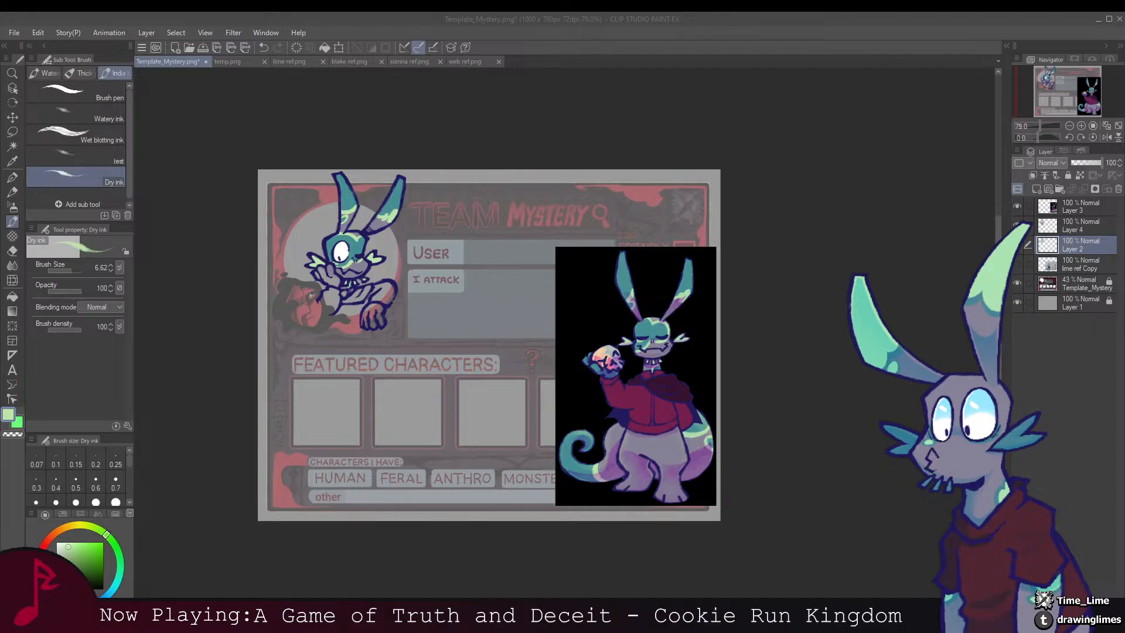
{"action": "scroll", "coordinate": [420, 265], "scroll_direction": "up", "scroll_amount": 5}
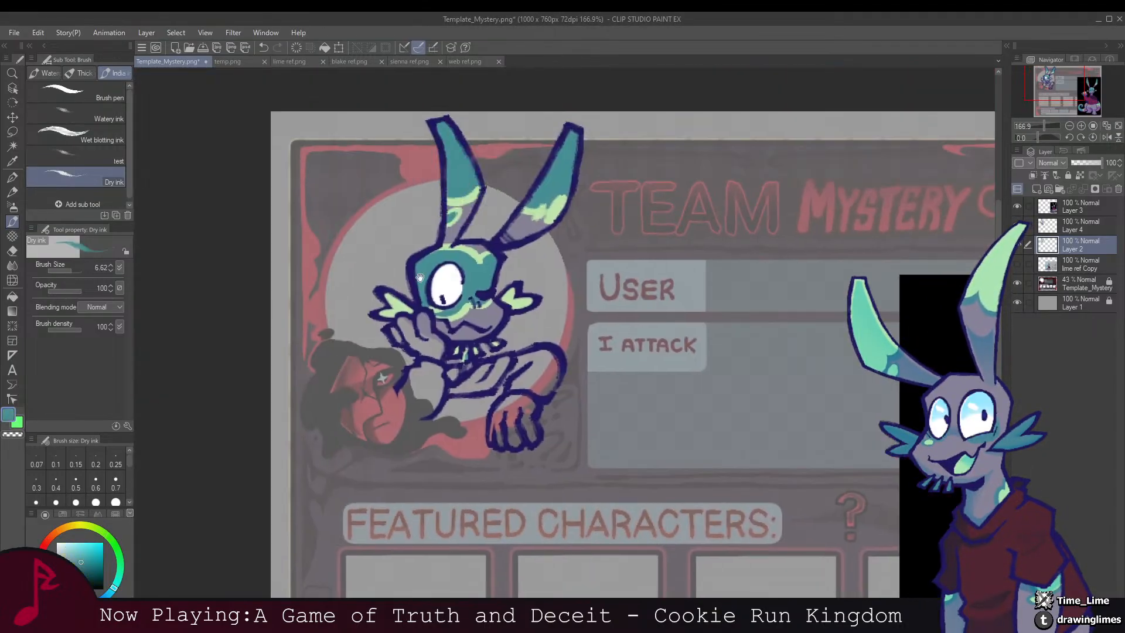
{"action": "scroll", "coordinate": [451, 273], "scroll_direction": "up", "scroll_amount": 2}
{"action": "scroll", "coordinate": [469, 272], "scroll_direction": "up", "scroll_amount": 1}
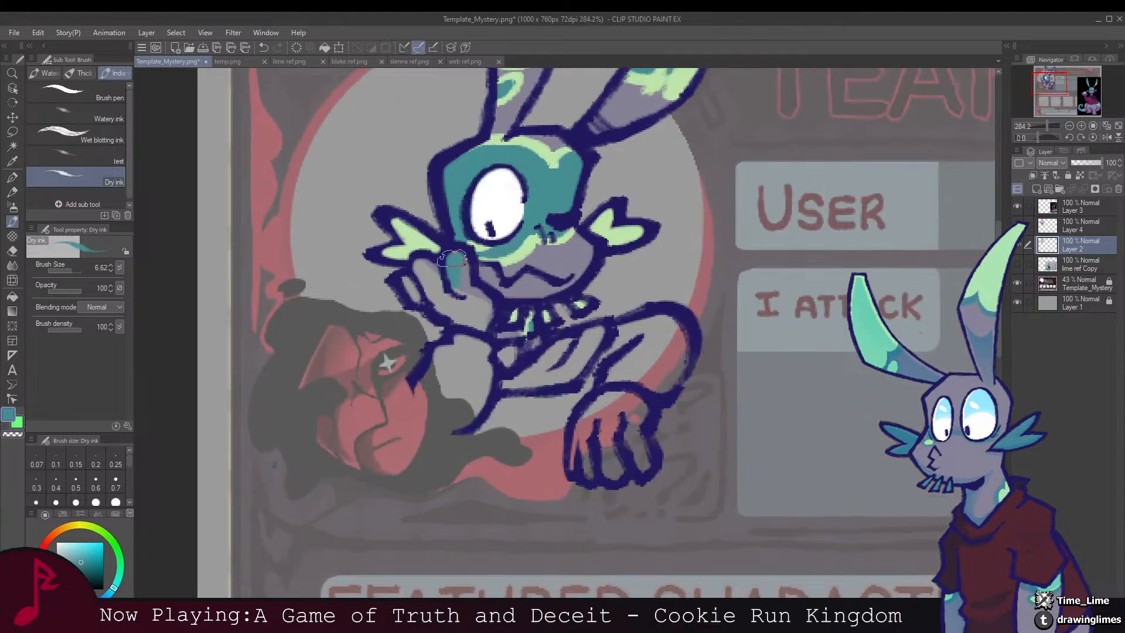
{"action": "left_click_drag", "start_coordinate": [482, 300], "coordinate": [480, 320]}
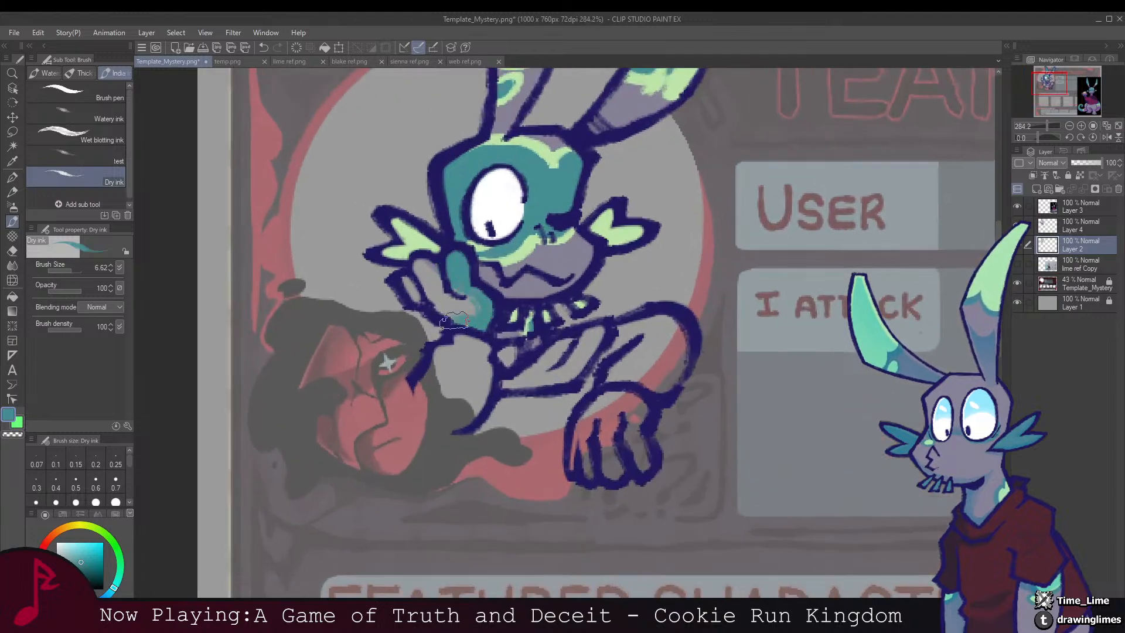
{"action": "left_click_drag", "start_coordinate": [416, 299], "coordinate": [408, 283]}
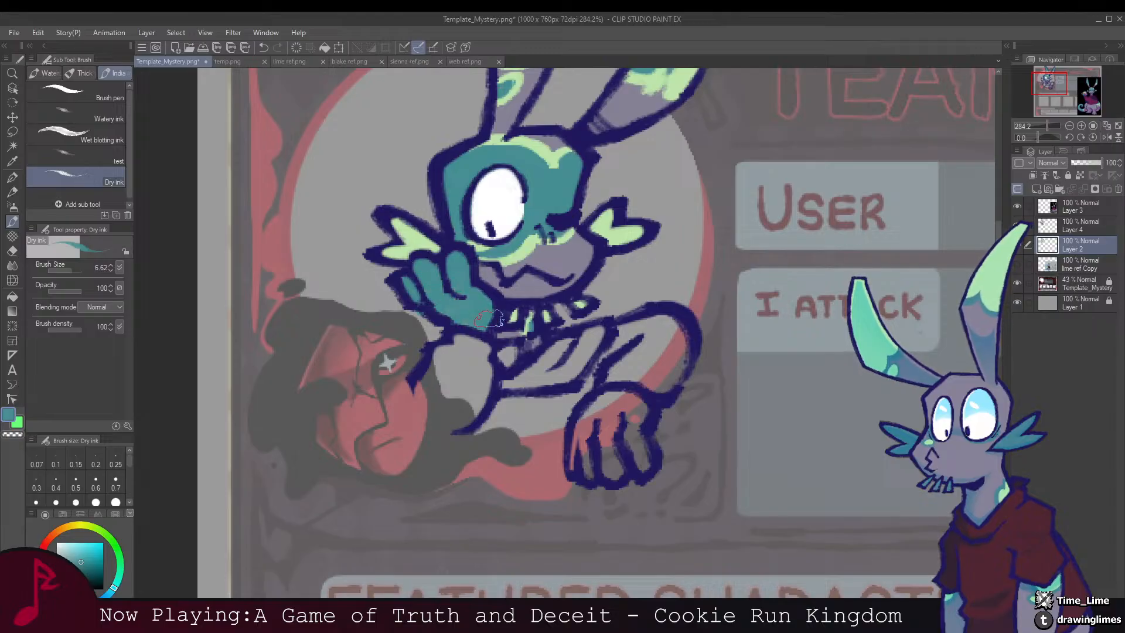
{"action": "key", "text": "e"}
{"action": "left_click_drag", "start_coordinate": [420, 314], "coordinate": [411, 272]}
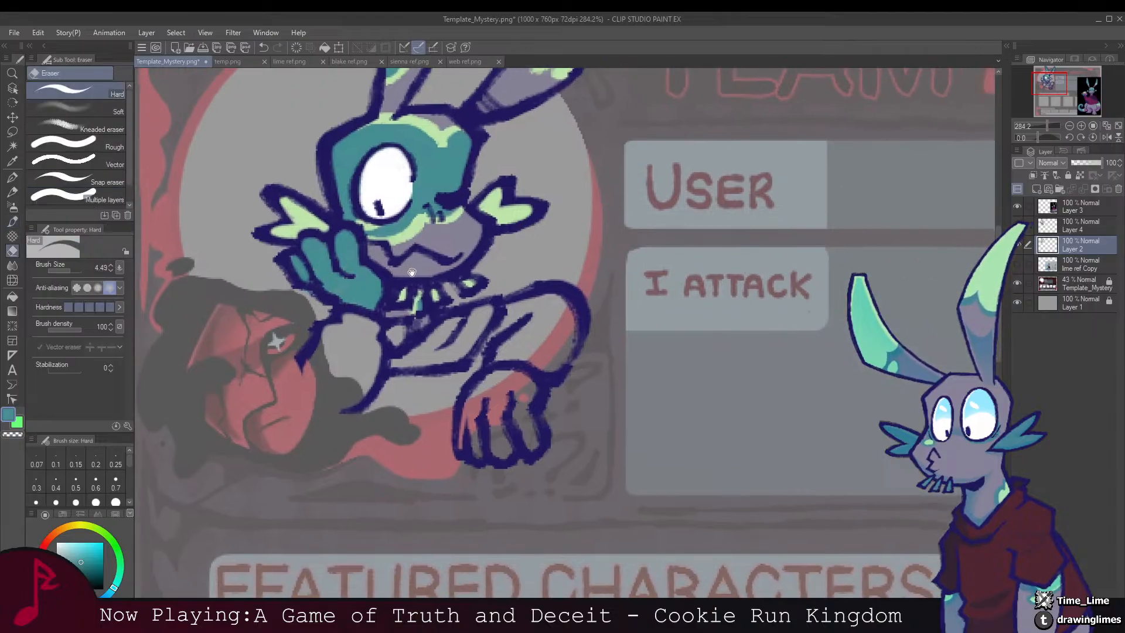
Step: Paint the back and fingers of the lower resting hand solid teal with the Dry ink brush
{"action": "key", "text": "b"}
{"action": "left_click_drag", "start_coordinate": [479, 373], "coordinate": [427, 311]}
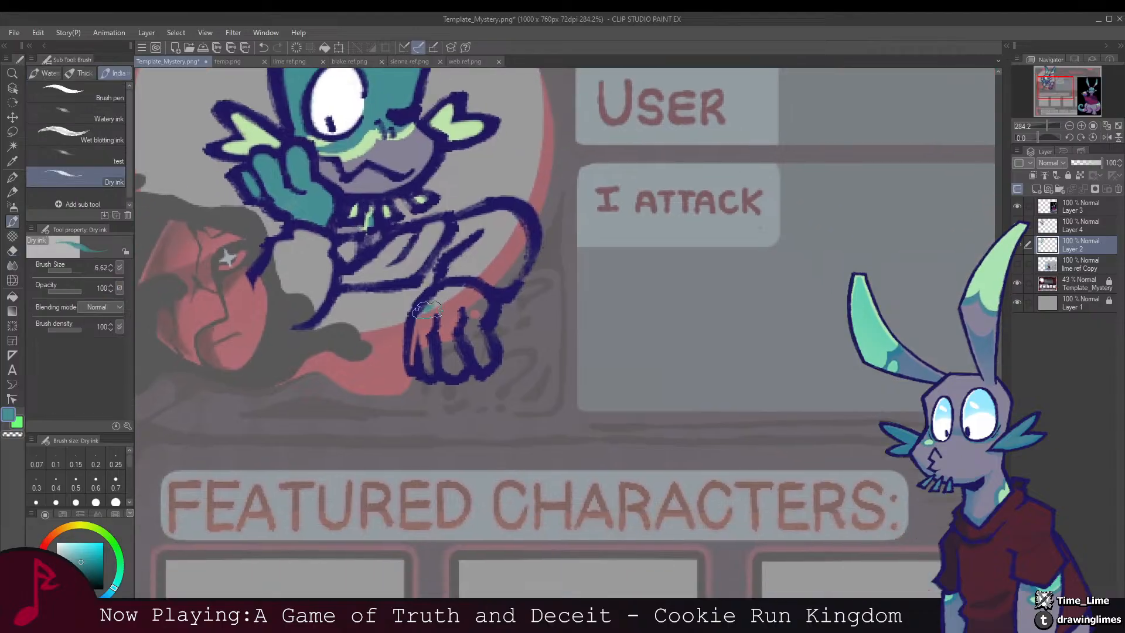
{"action": "mouse_move", "coordinate": [437, 366]}
{"action": "left_mouse_down"}
{"action": "mouse_move", "coordinate": [483, 351]}
{"action": "mouse_move", "coordinate": [474, 318]}
{"action": "left_mouse_up"}
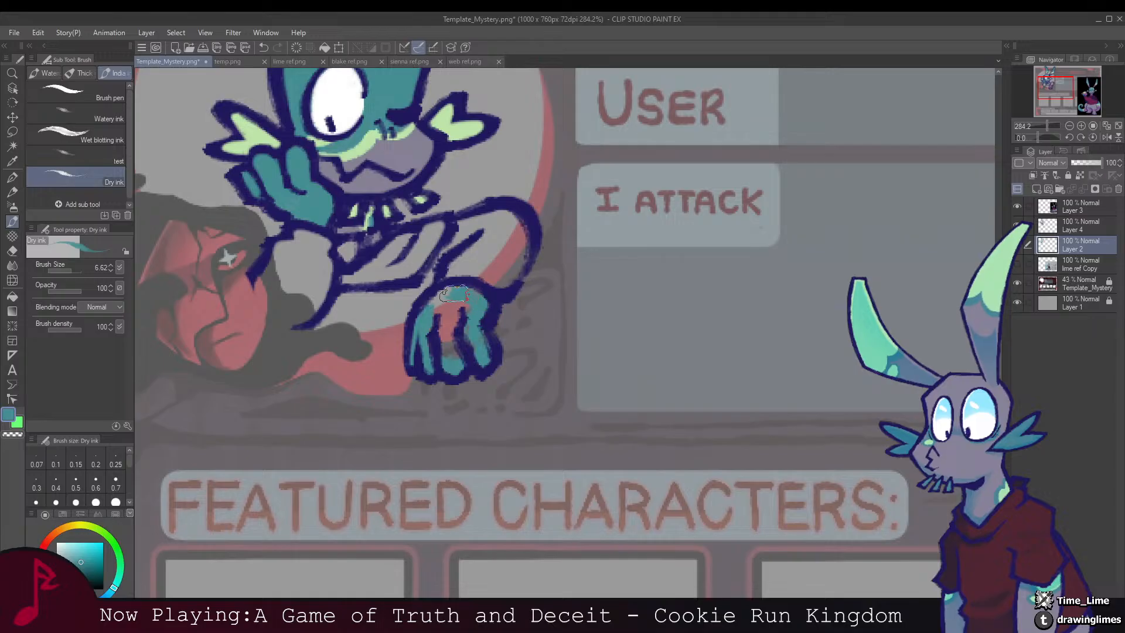
{"action": "left_click_drag", "start_coordinate": [443, 303], "coordinate": [451, 318]}
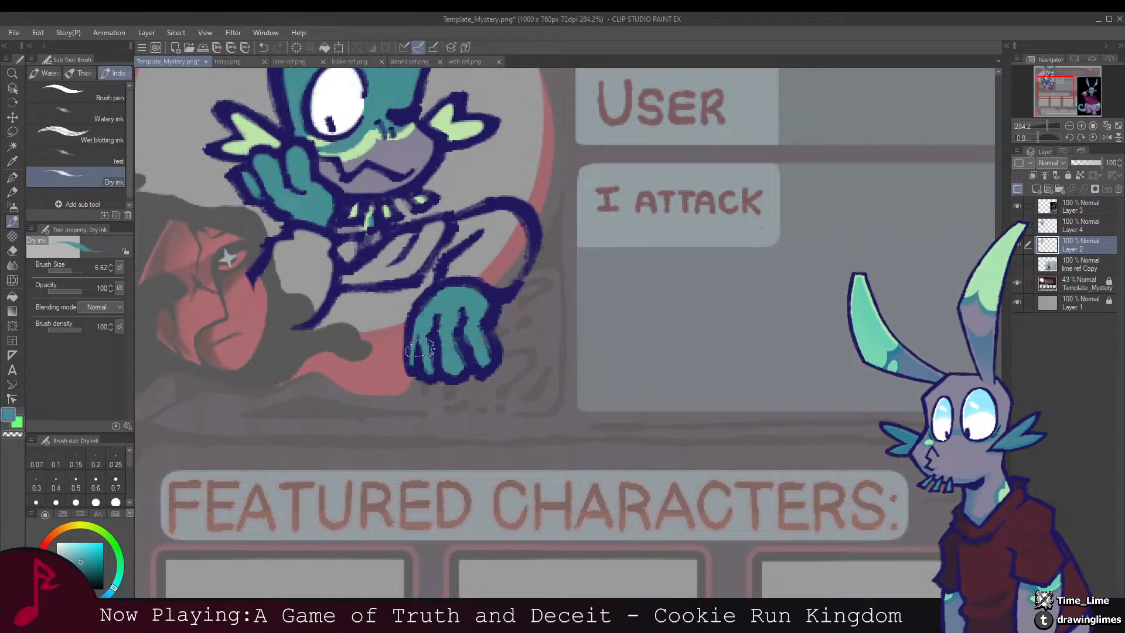
{"action": "left_click_drag", "start_coordinate": [458, 294], "coordinate": [481, 351]}
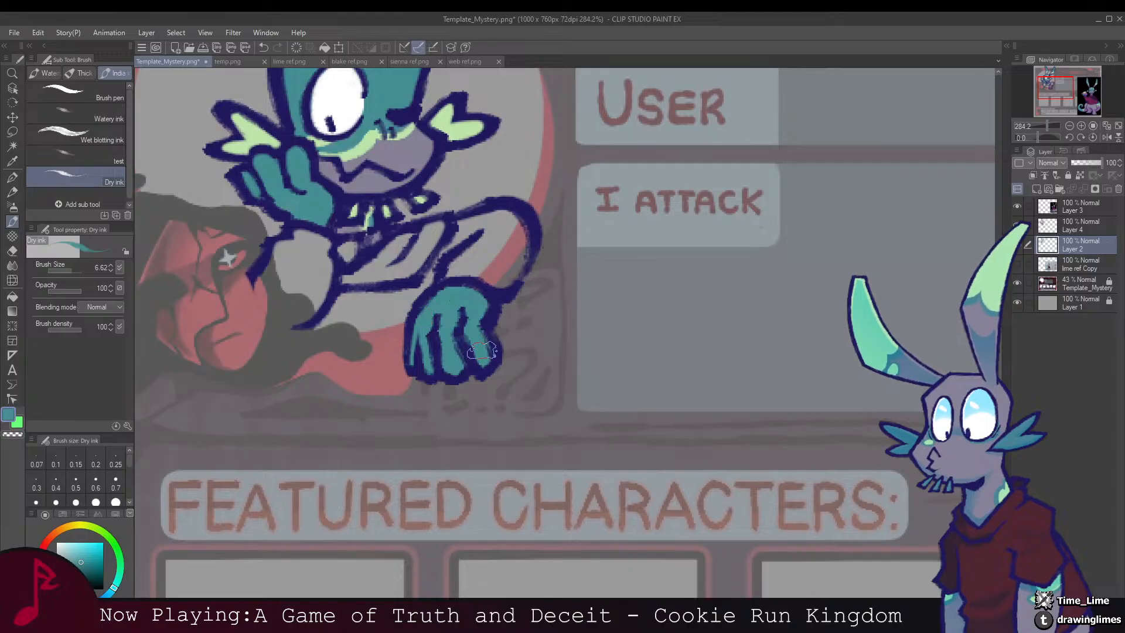
{"action": "scroll", "coordinate": [460, 297], "scroll_direction": "down", "scroll_amount": 8}
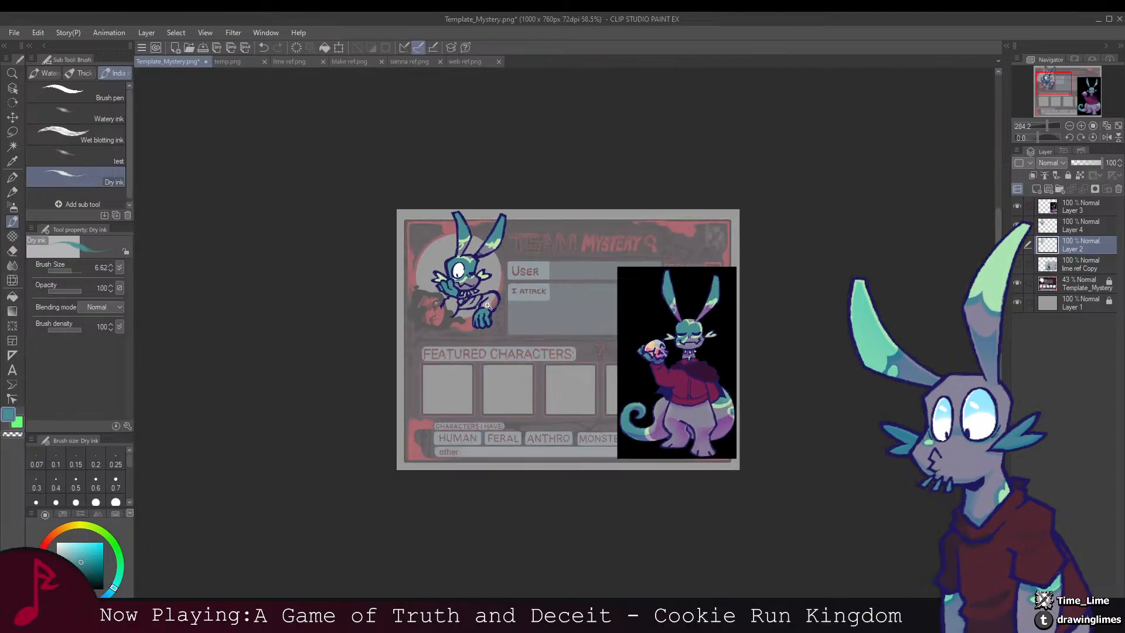
Step: Paint the bust character's sleeves and hoodie body maroon with the Dry ink brush, following the full-body reference
{"action": "scroll", "coordinate": [527, 310], "scroll_direction": "up", "scroll_amount": 5}
{"action": "scroll", "coordinate": [527, 310], "scroll_direction": "down", "scroll_amount": 3}
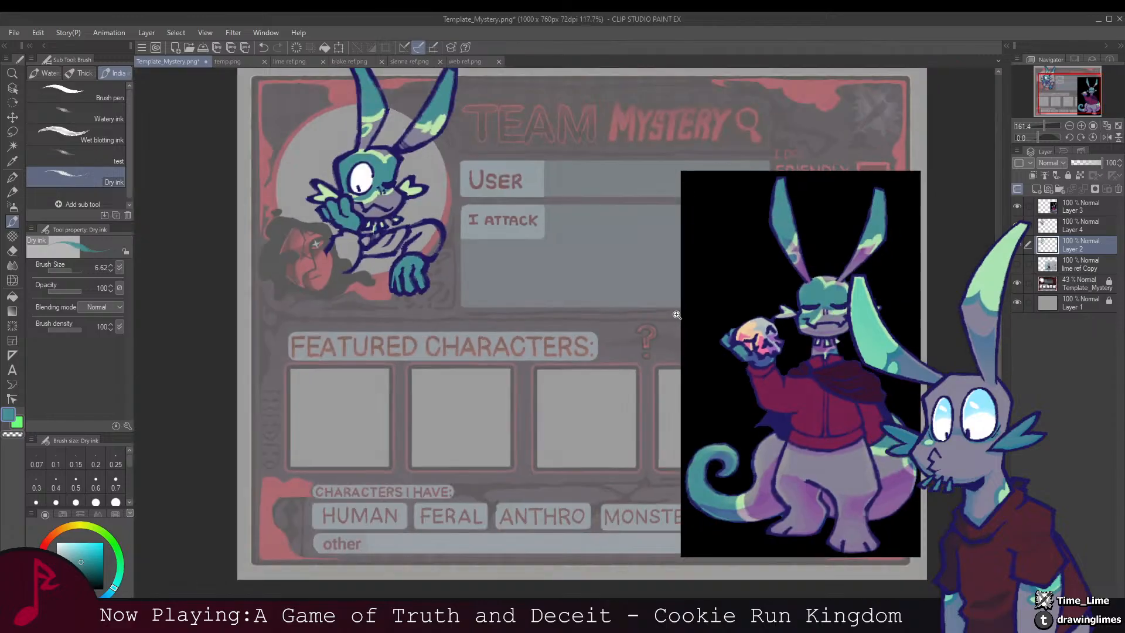
{"action": "scroll", "coordinate": [438, 246], "scroll_direction": "up", "scroll_amount": 3}
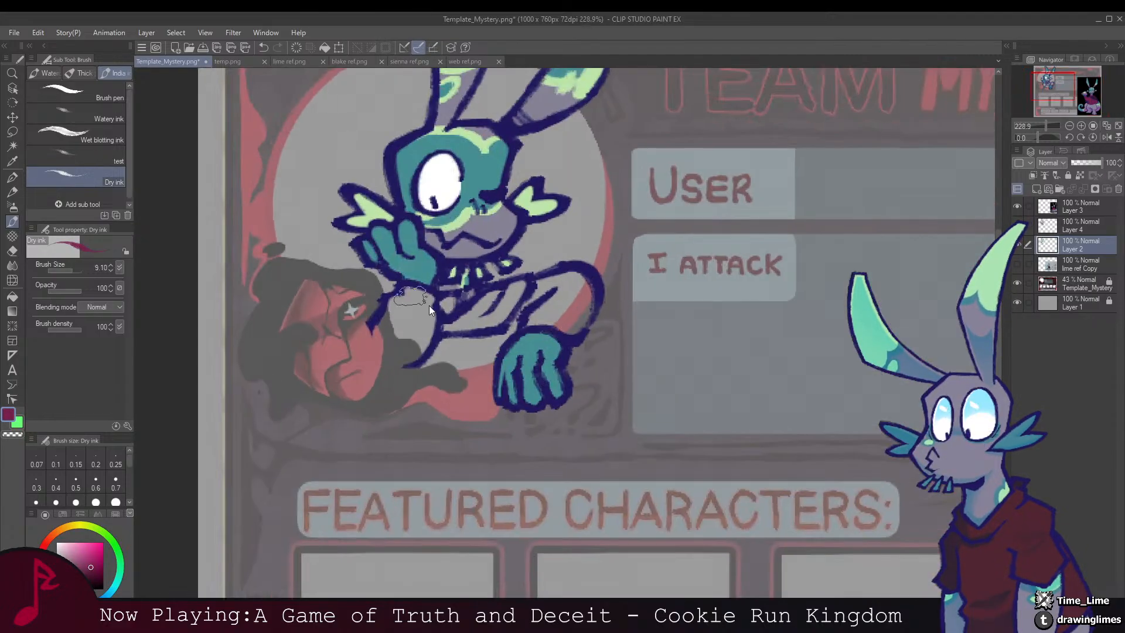
{"action": "mouse_move", "coordinate": [390, 305]}
{"action": "left_mouse_down"}
{"action": "mouse_move", "coordinate": [407, 292]}
{"action": "mouse_move", "coordinate": [423, 299]}
{"action": "mouse_move", "coordinate": [419, 337]}
{"action": "mouse_move", "coordinate": [420, 311]}
{"action": "mouse_move", "coordinate": [404, 328]}
{"action": "mouse_move", "coordinate": [389, 316]}
{"action": "mouse_move", "coordinate": [391, 302]}
{"action": "mouse_move", "coordinate": [406, 300]}
{"action": "left_mouse_up"}
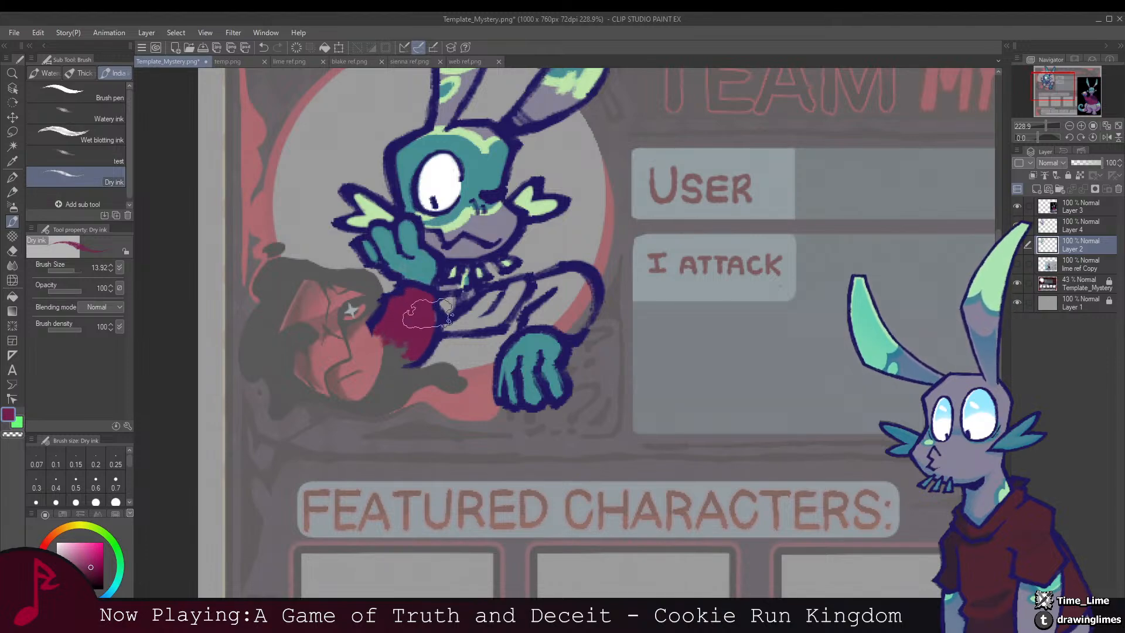
{"action": "mouse_move", "coordinate": [497, 294]}
{"action": "left_mouse_down"}
{"action": "mouse_move", "coordinate": [456, 285]}
{"action": "mouse_move", "coordinate": [403, 294]}
{"action": "mouse_move", "coordinate": [432, 285]}
{"action": "mouse_move", "coordinate": [413, 328]}
{"action": "mouse_move", "coordinate": [382, 358]}
{"action": "mouse_move", "coordinate": [442, 358]}
{"action": "mouse_move", "coordinate": [502, 275]}
{"action": "mouse_move", "coordinate": [542, 276]}
{"action": "mouse_move", "coordinate": [533, 319]}
{"action": "mouse_move", "coordinate": [489, 315]}
{"action": "mouse_move", "coordinate": [511, 284]}
{"action": "mouse_move", "coordinate": [531, 298]}
{"action": "mouse_move", "coordinate": [531, 317]}
{"action": "mouse_move", "coordinate": [532, 291]}
{"action": "mouse_move", "coordinate": [447, 336]}
{"action": "mouse_move", "coordinate": [403, 337]}
{"action": "mouse_move", "coordinate": [431, 342]}
{"action": "mouse_move", "coordinate": [412, 347]}
{"action": "mouse_move", "coordinate": [472, 320]}
{"action": "mouse_move", "coordinate": [484, 295]}
{"action": "mouse_move", "coordinate": [457, 352]}
{"action": "left_mouse_up"}
Step: Sample the dark purple of the reference's scarf and paint the bust character's scarf across the chest with it
{"action": "scroll", "coordinate": [528, 291], "scroll_direction": "down", "scroll_amount": 5}
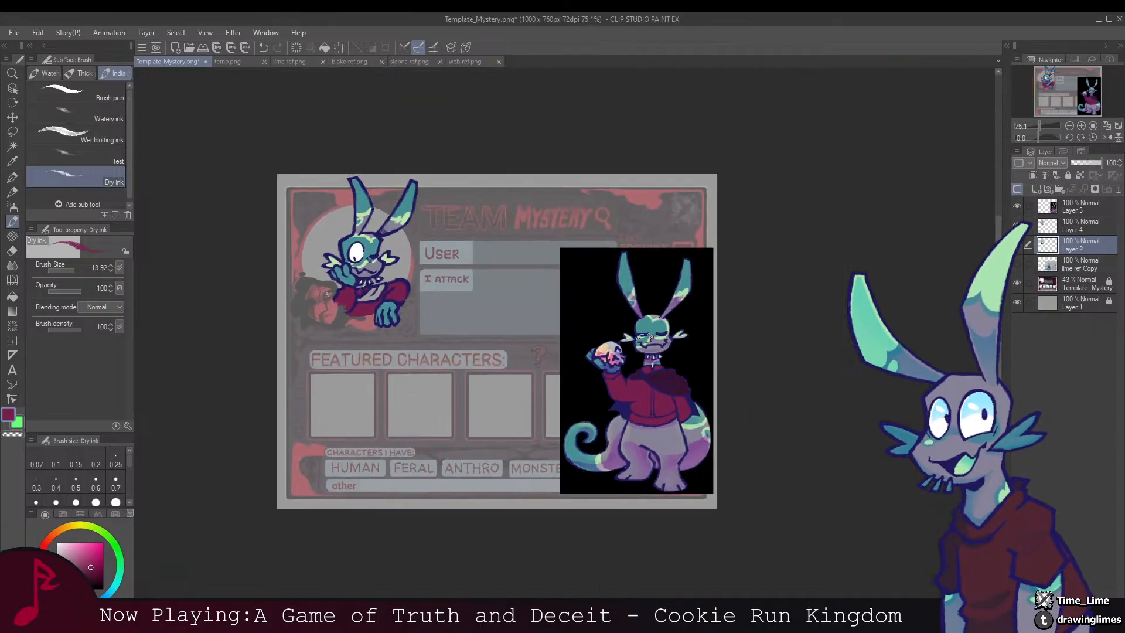
{"action": "left_click", "coordinate": [672, 370], "text": "alt"}
{"action": "scroll", "coordinate": [346, 277], "scroll_direction": "up", "scroll_amount": 5}
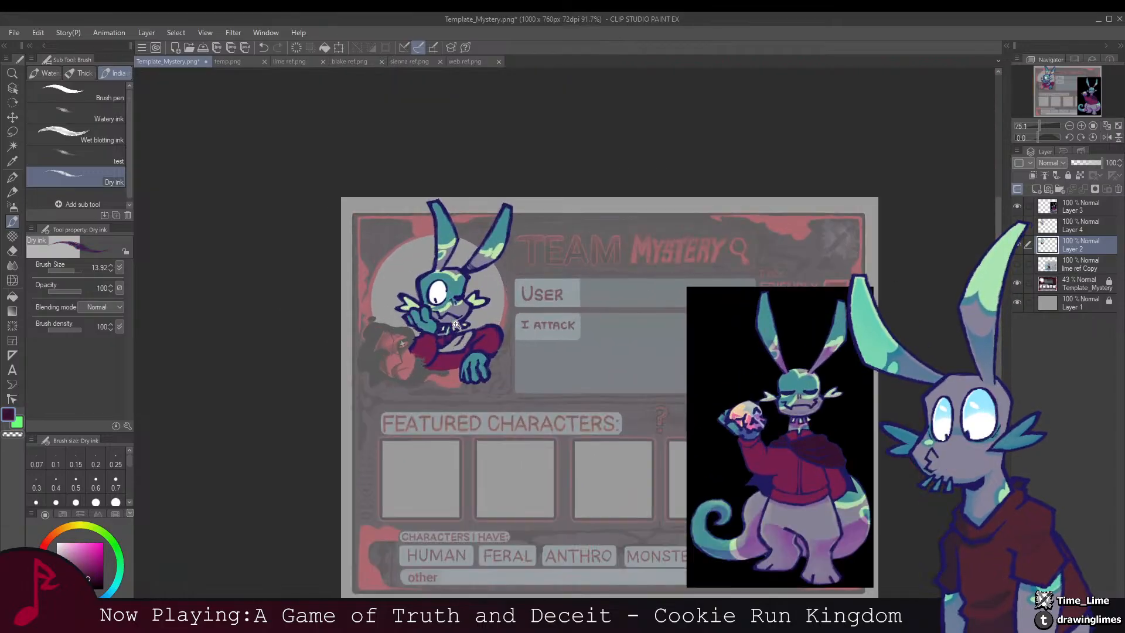
{"action": "mouse_move", "coordinate": [414, 356]}
{"action": "left_mouse_down"}
{"action": "mouse_move", "coordinate": [389, 363]}
{"action": "mouse_move", "coordinate": [450, 355]}
{"action": "mouse_move", "coordinate": [437, 358]}
{"action": "mouse_move", "coordinate": [478, 310]}
{"action": "mouse_move", "coordinate": [386, 364]}
{"action": "mouse_move", "coordinate": [410, 360]}
{"action": "mouse_move", "coordinate": [448, 325]}
{"action": "mouse_move", "coordinate": [431, 349]}
{"action": "mouse_move", "coordinate": [390, 360]}
{"action": "mouse_move", "coordinate": [448, 356]}
{"action": "mouse_move", "coordinate": [466, 324]}
{"action": "left_mouse_up"}
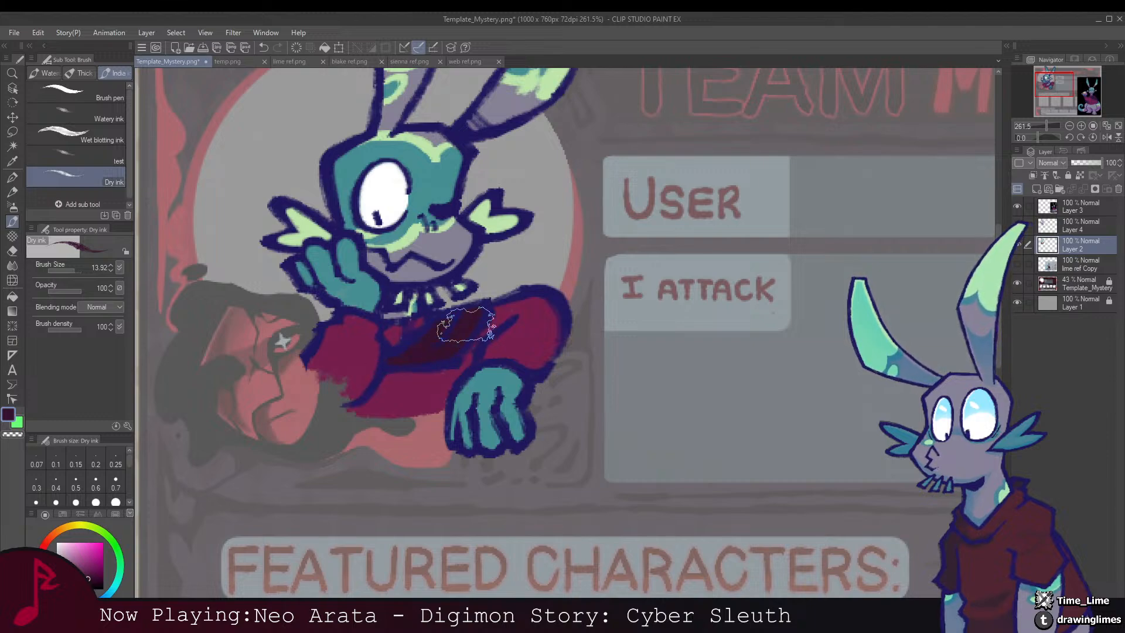
{"action": "left_click_drag", "start_coordinate": [498, 287], "coordinate": [420, 321]}
{"action": "mouse_move", "coordinate": [459, 291]}
{"action": "left_mouse_down"}
{"action": "mouse_move", "coordinate": [398, 291]}
{"action": "mouse_move", "coordinate": [533, 318]}
{"action": "mouse_move", "coordinate": [470, 324]}
{"action": "mouse_move", "coordinate": [415, 594]}
{"action": "left_mouse_up"}
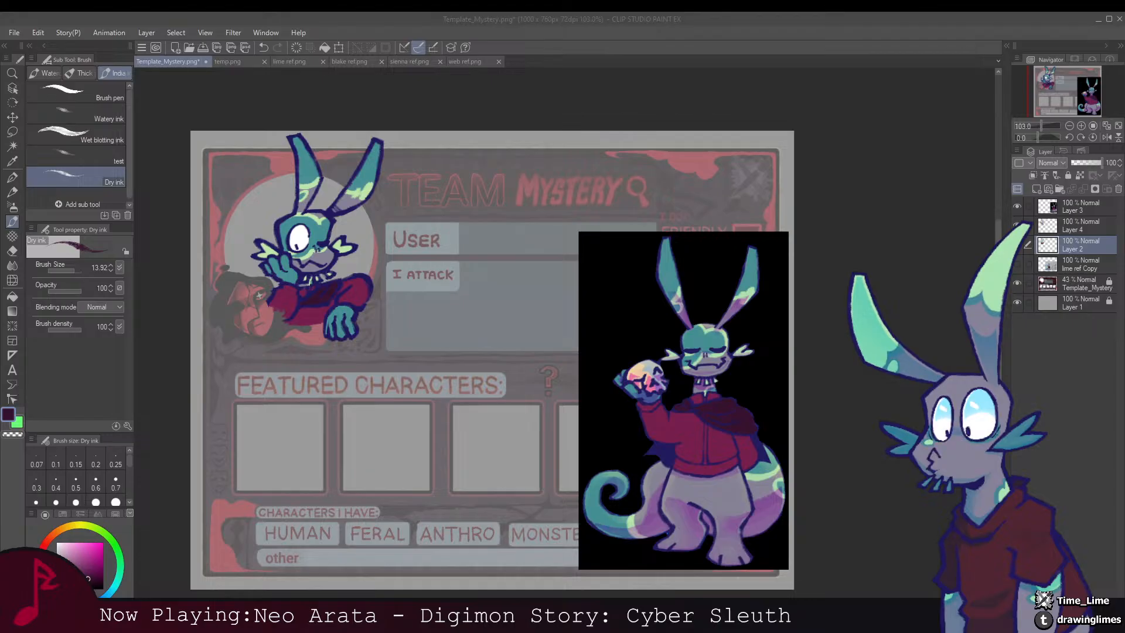
{"action": "left_click", "coordinate": [457, 479]}
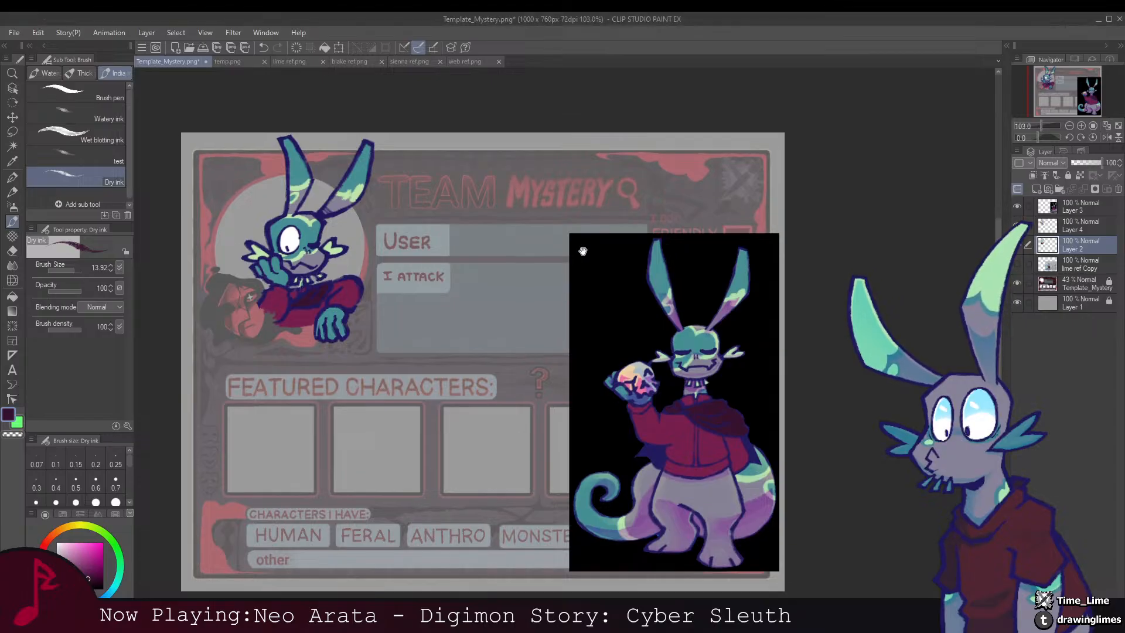
{"action": "scroll", "coordinate": [583, 281], "scroll_direction": "down", "scroll_amount": 4}
{"action": "scroll", "coordinate": [557, 289], "scroll_direction": "up", "scroll_amount": 4}
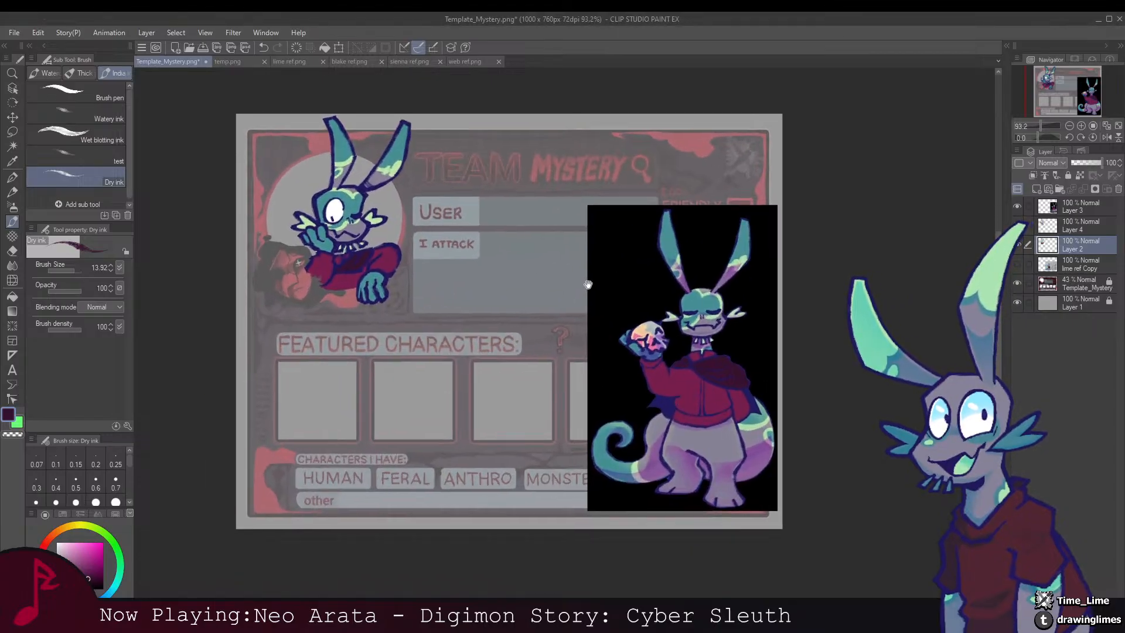
Step: Copy the triangle-headed character reference from temp.png into Template_Mystery.png as its own layer
{"action": "left_click", "coordinate": [224, 61]}
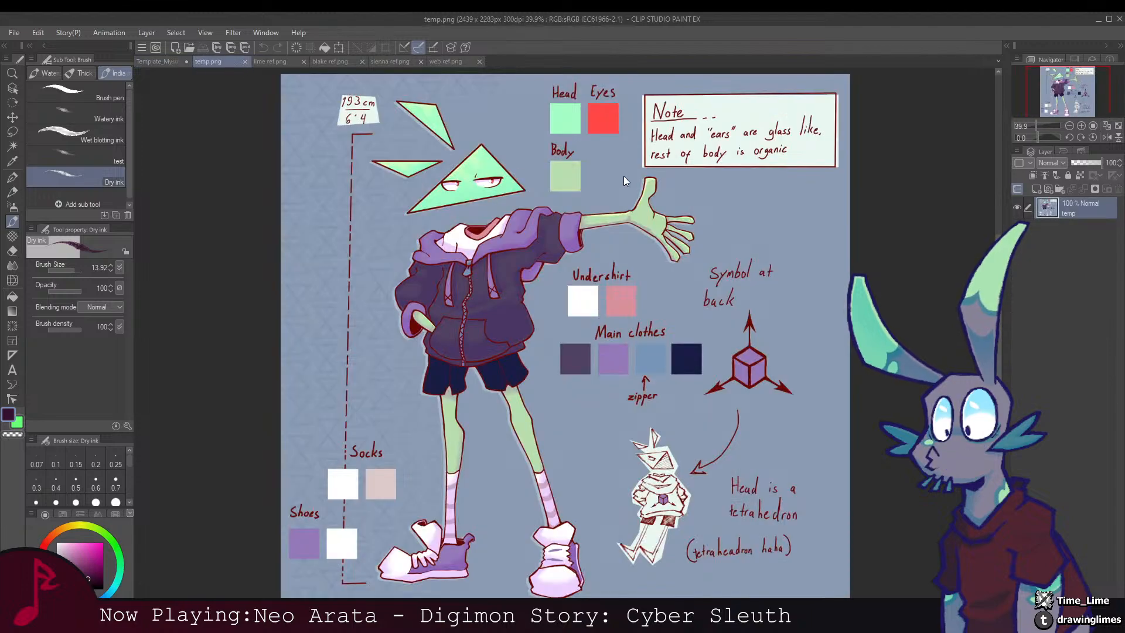
{"action": "key", "text": "ctrl+w"}
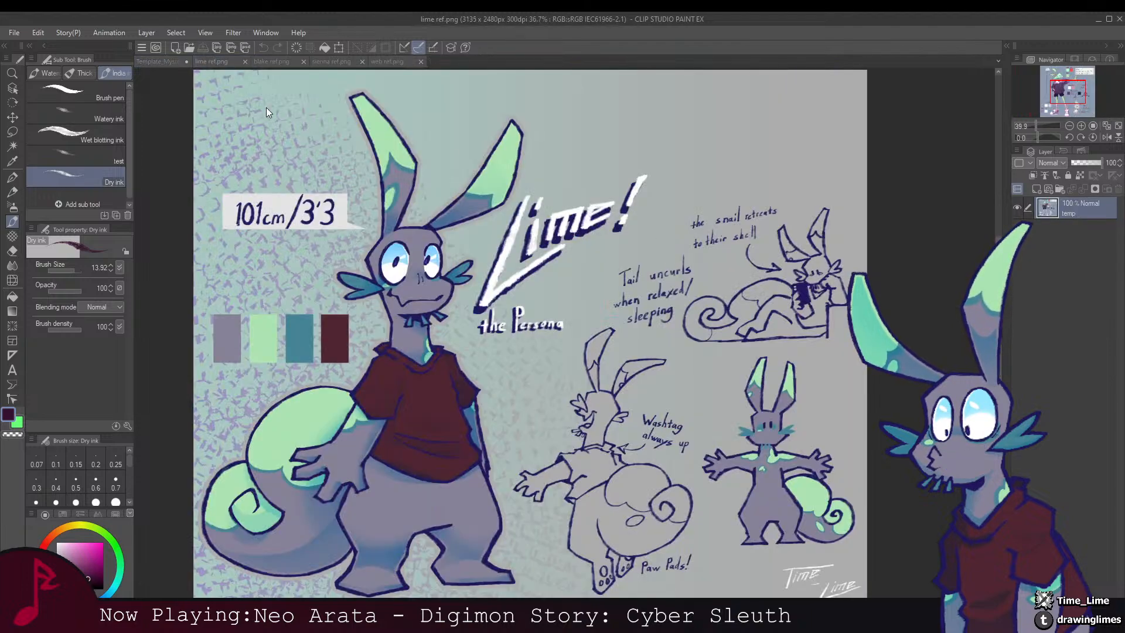
{"action": "left_click", "coordinate": [164, 61]}
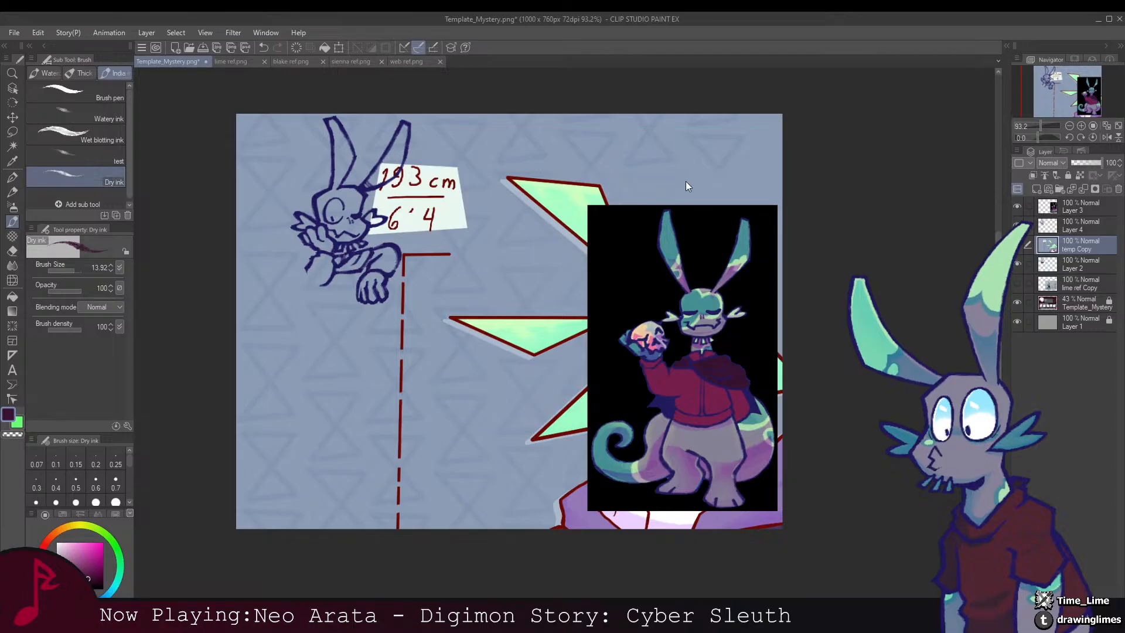
{"action": "left_click", "coordinate": [645, 184]}
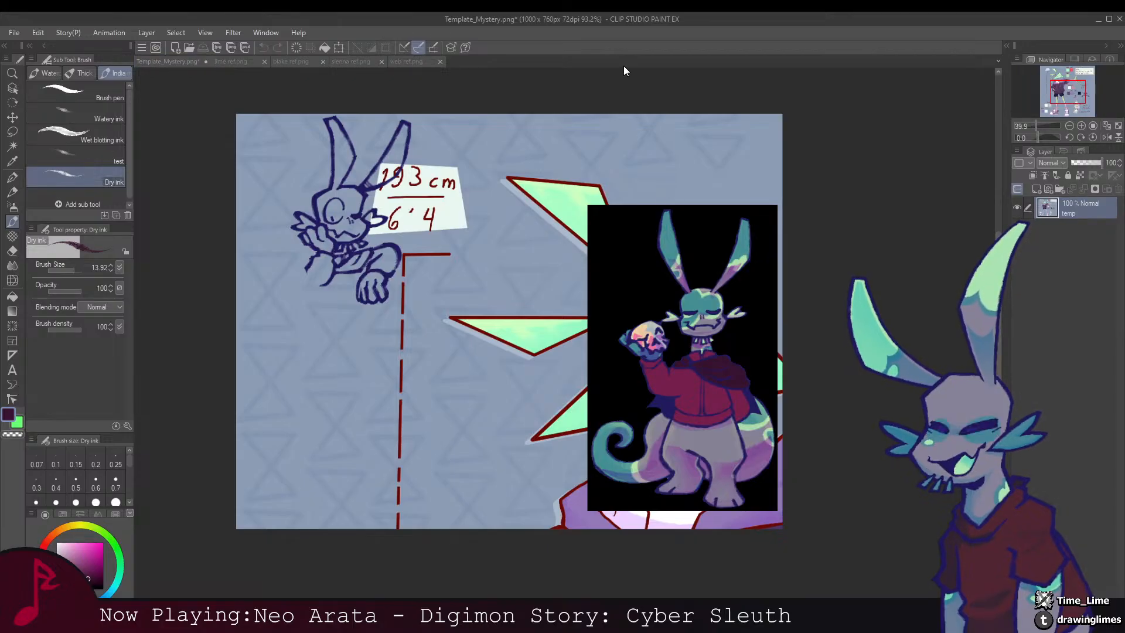
{"action": "left_click_drag", "start_coordinate": [624, 66], "coordinate": [623, 65]}
{"action": "left_click", "coordinate": [173, 64]}
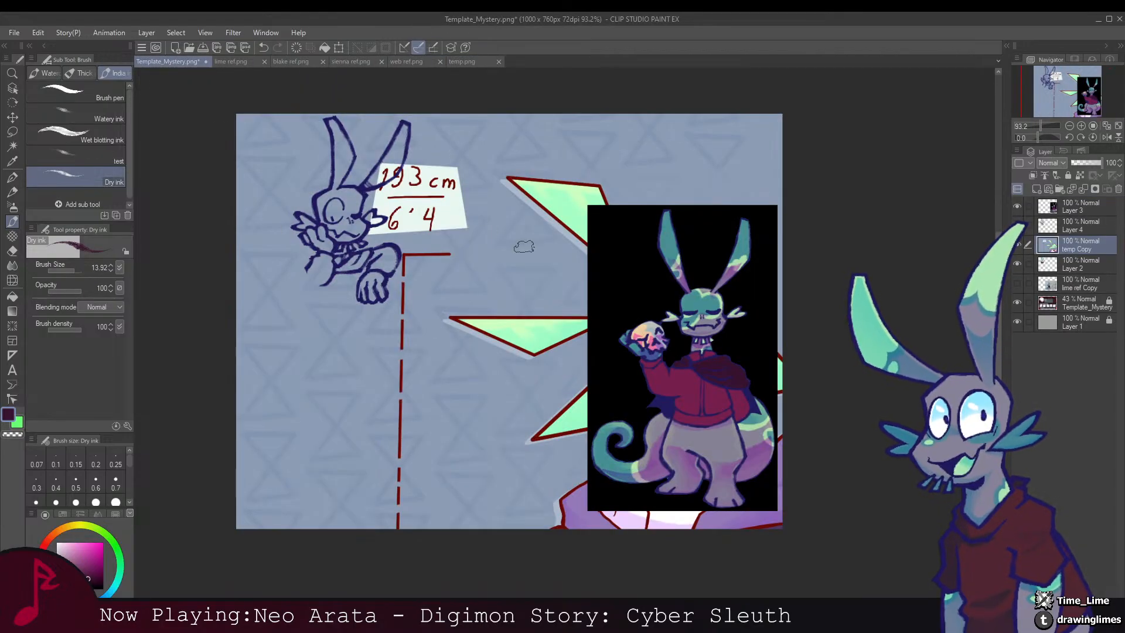
Step: Scale the pasted reference down to 22% and place it over the upper-right part of the template
{"action": "key", "text": "ctrl+t"}
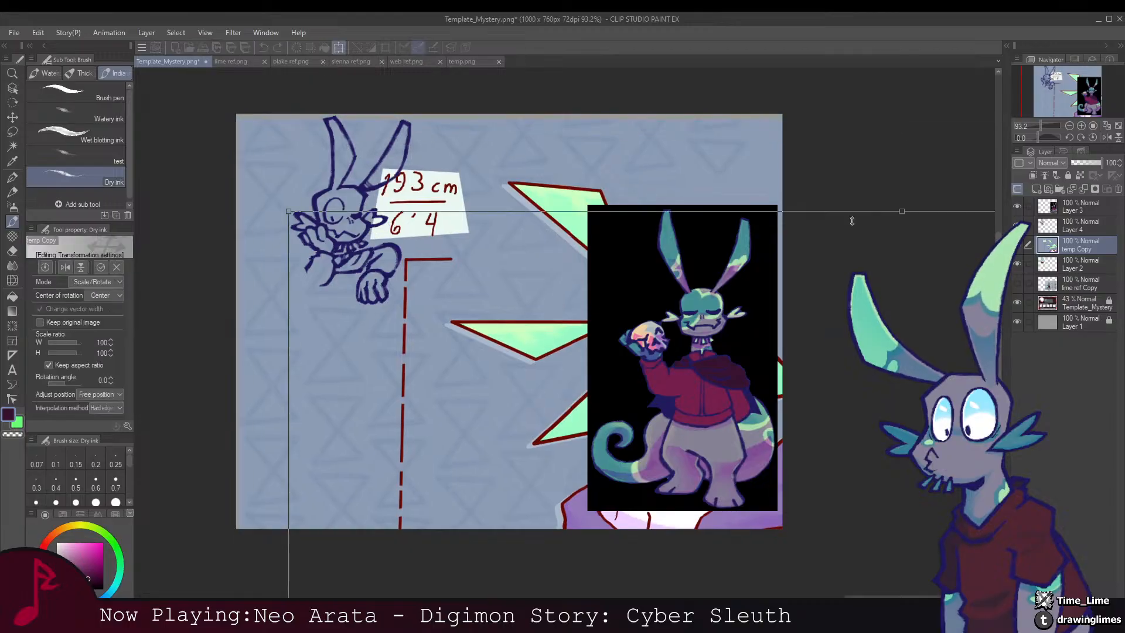
{"action": "left_click_drag", "start_coordinate": [852, 221], "coordinate": [542, 152]}
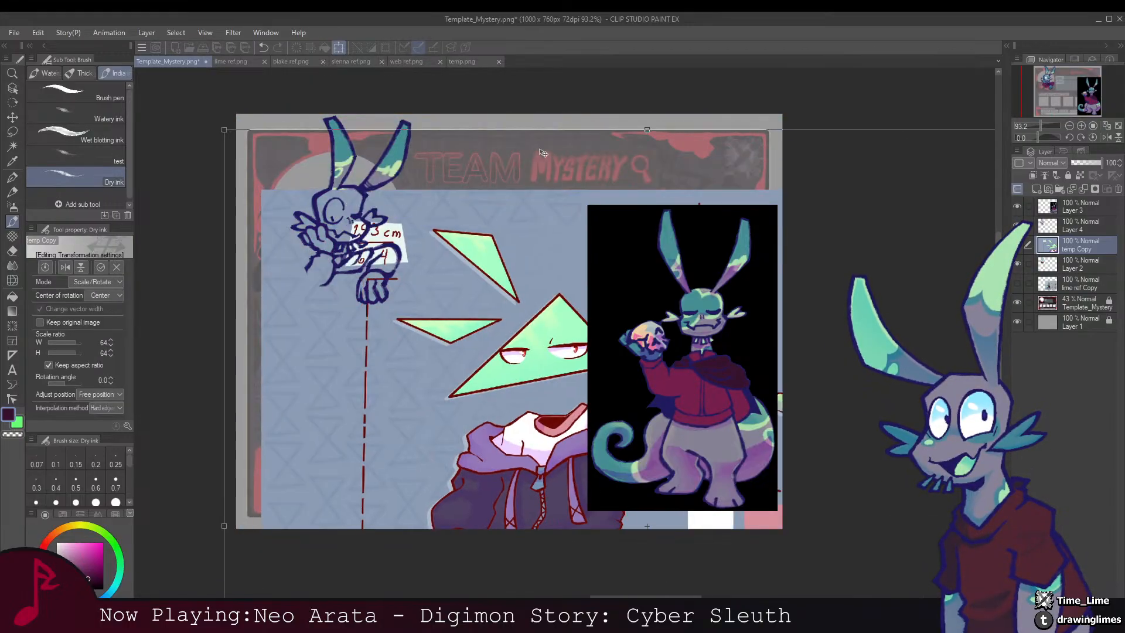
{"action": "left_click_drag", "start_coordinate": [647, 131], "coordinate": [600, 211]}
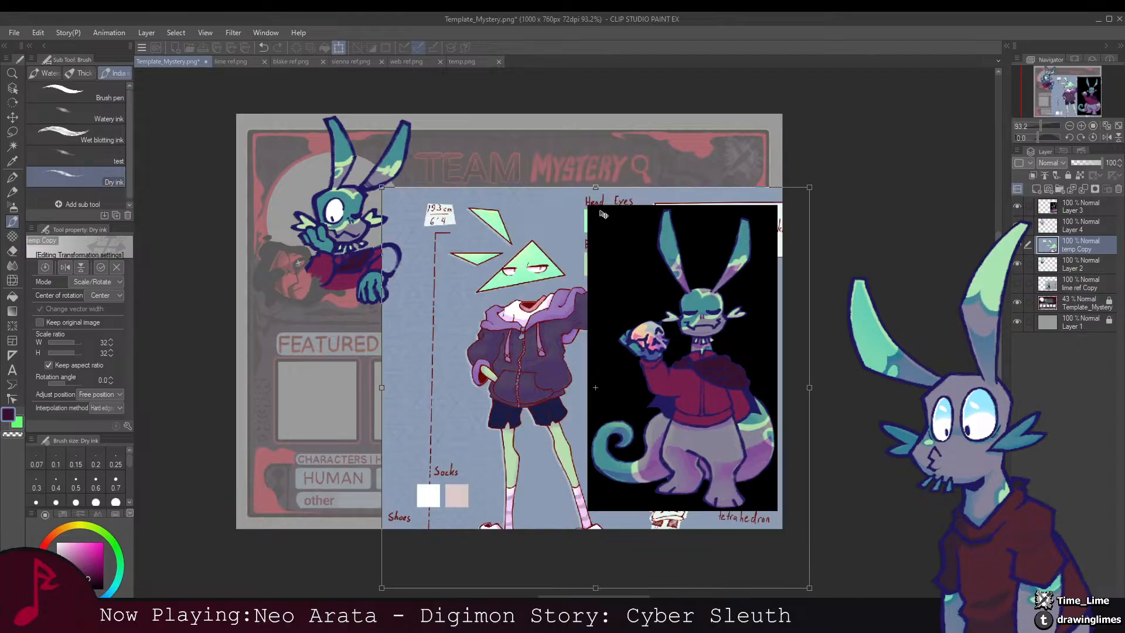
{"action": "left_click_drag", "start_coordinate": [809, 187], "coordinate": [674, 313]}
{"action": "left_click_drag", "start_coordinate": [512, 431], "coordinate": [640, 236]}
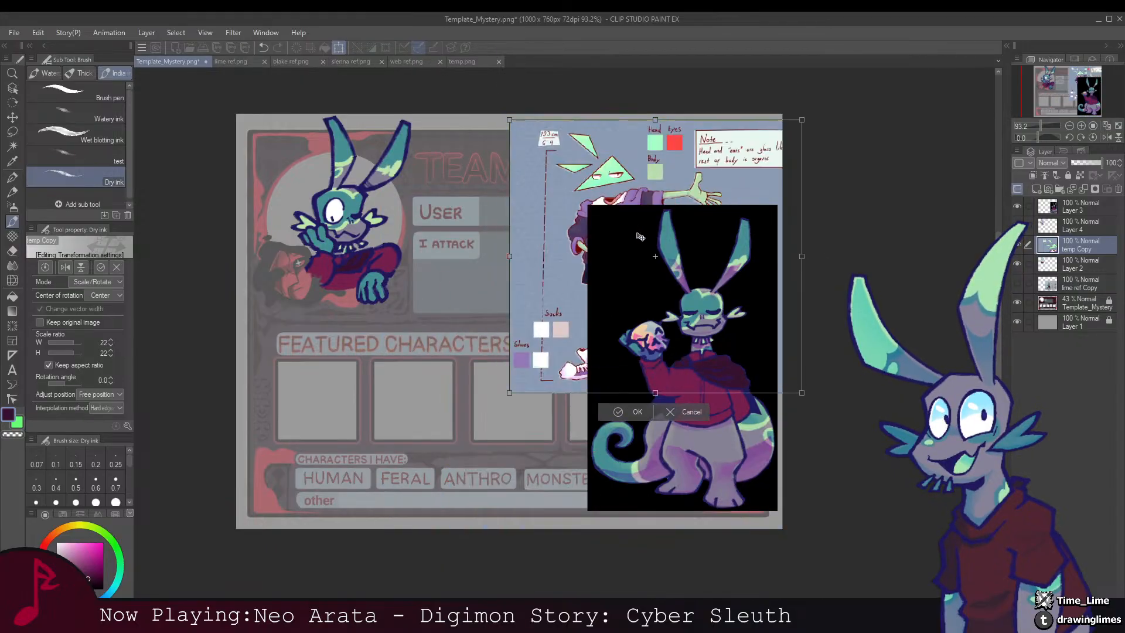
{"action": "key", "text": "Return"}
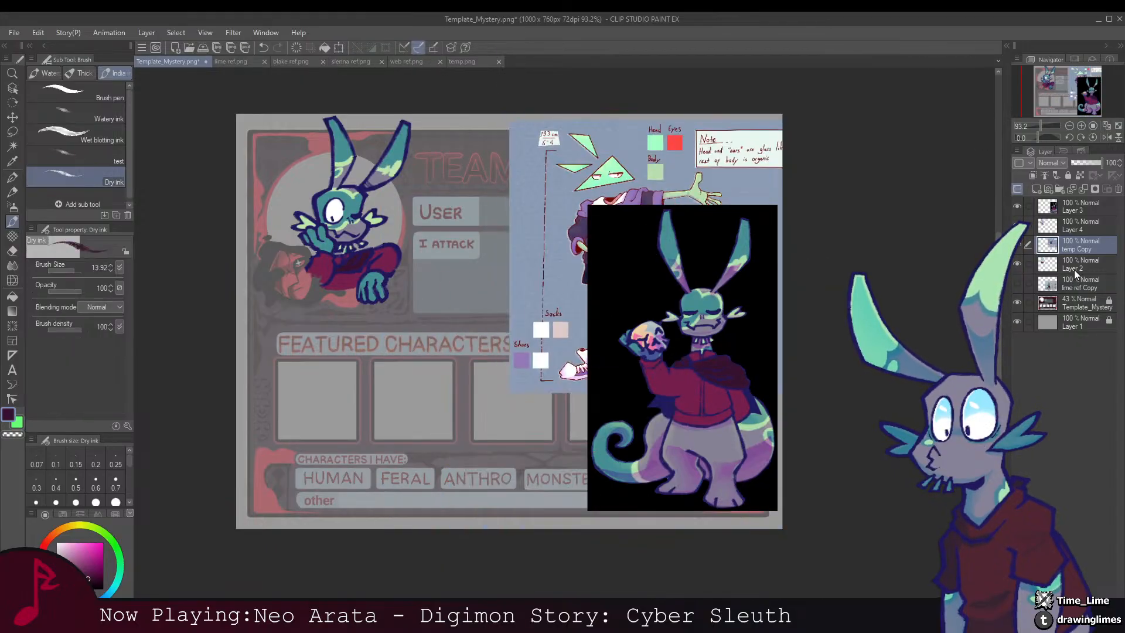
Step: Delete Layer 3 with the black-background character reference and move the temp Copy layer to the top of the stack
{"action": "left_click", "coordinate": [1016, 266]}
{"action": "left_click", "coordinate": [1016, 266]}
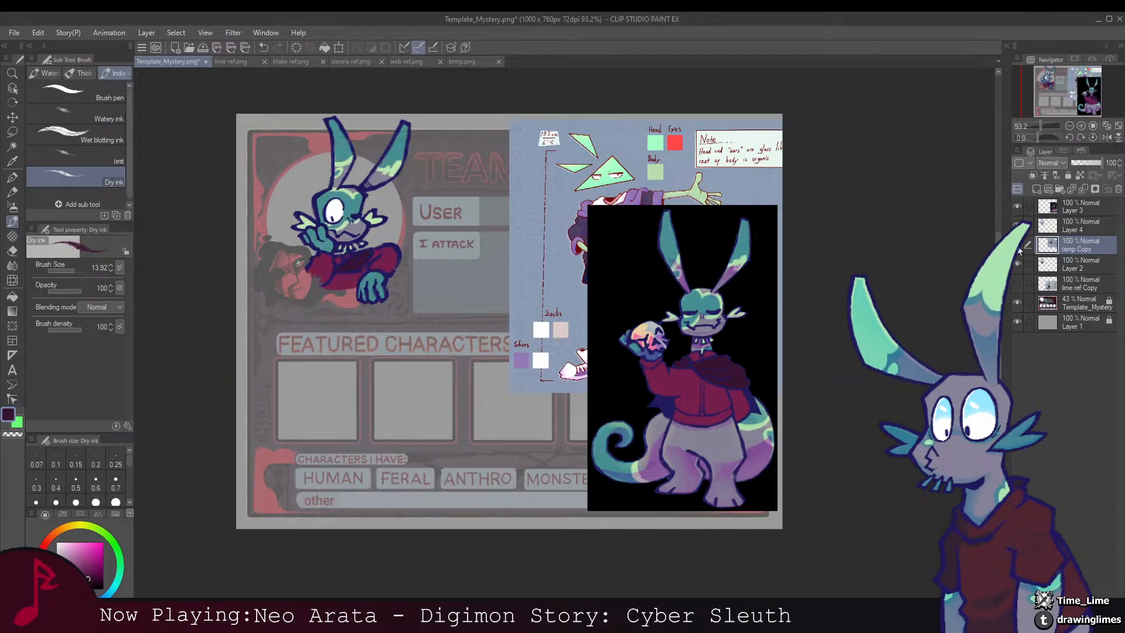
{"action": "left_click", "coordinate": [1017, 226]}
{"action": "left_click", "coordinate": [1017, 225]}
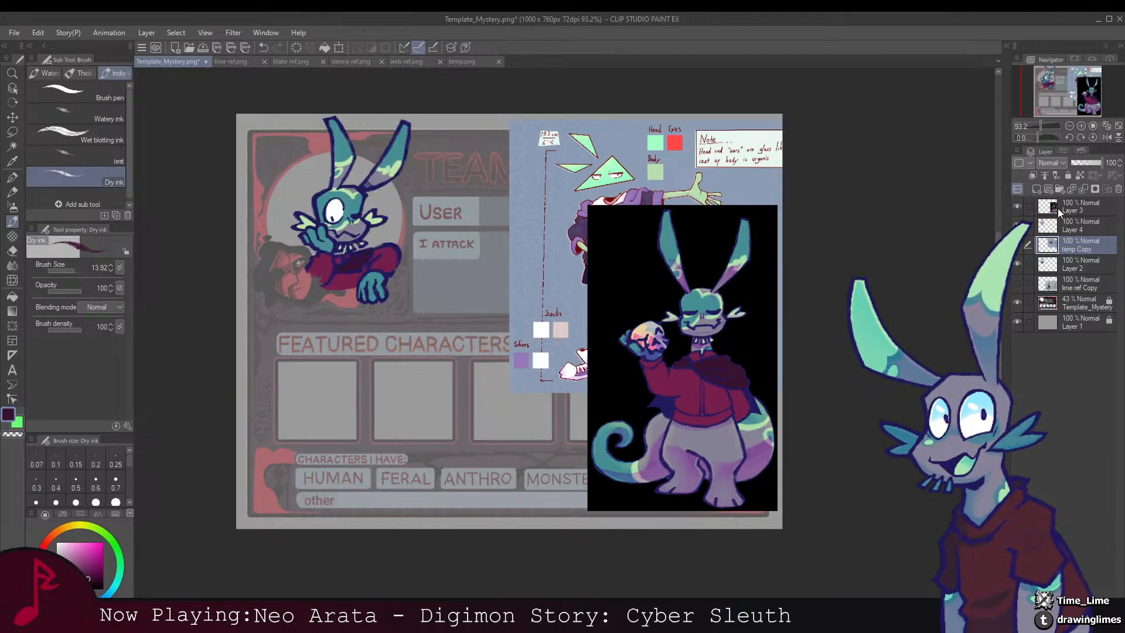
{"action": "left_click", "coordinate": [1066, 207]}
{"action": "left_click", "coordinate": [1119, 189]}
{"action": "left_click_drag", "start_coordinate": [1067, 232], "coordinate": [1067, 202]}
Step: Delete the lime ref Copy layer and add a new raster layer directly above the template layer
{"action": "left_click", "coordinate": [1077, 270]}
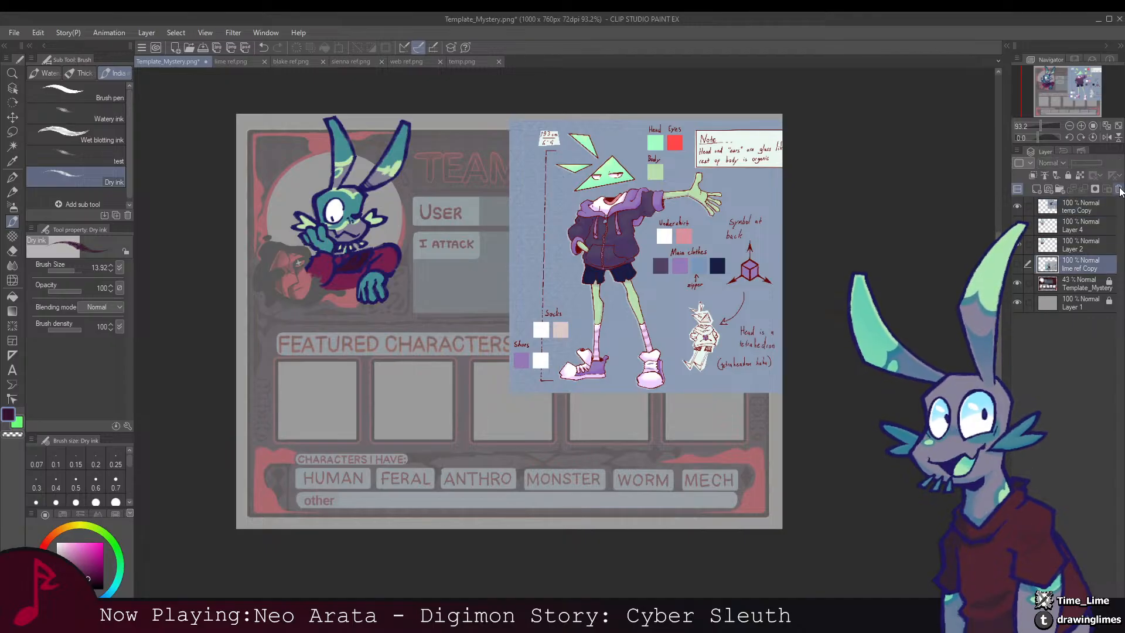
{"action": "left_click", "coordinate": [1119, 190]}
{"action": "left_click", "coordinate": [1036, 189]}
Step: Choose dark navy and sketch the triangular head outline over the first featured character box with Dry ink at size 7.13
{"action": "left_click_drag", "start_coordinate": [460, 350], "coordinate": [504, 354]}
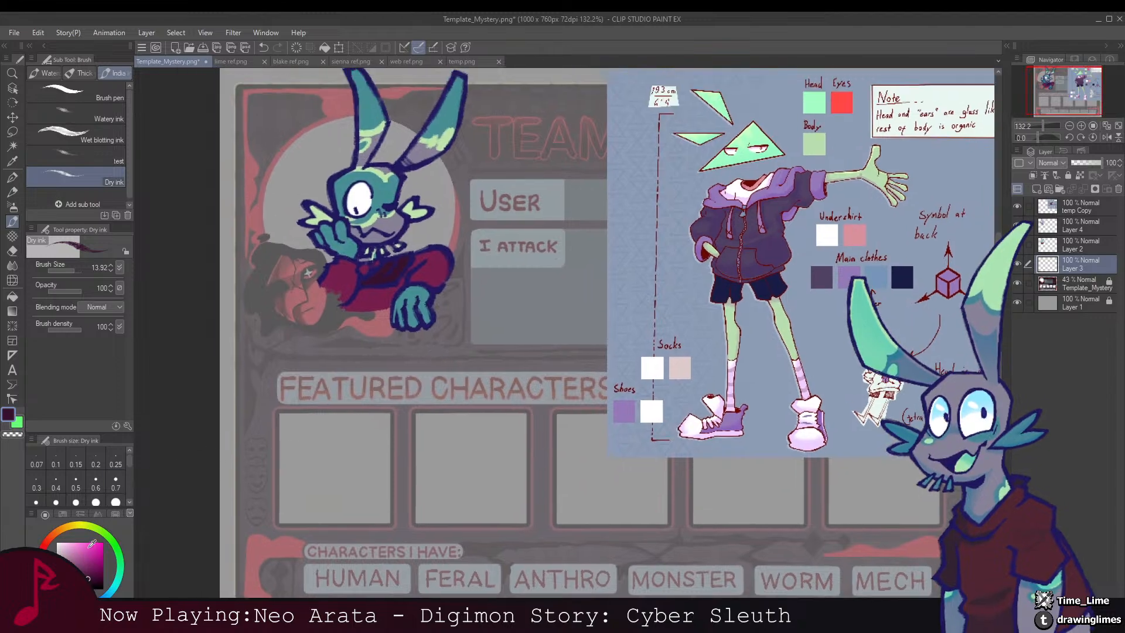
{"action": "left_click", "coordinate": [98, 514]}
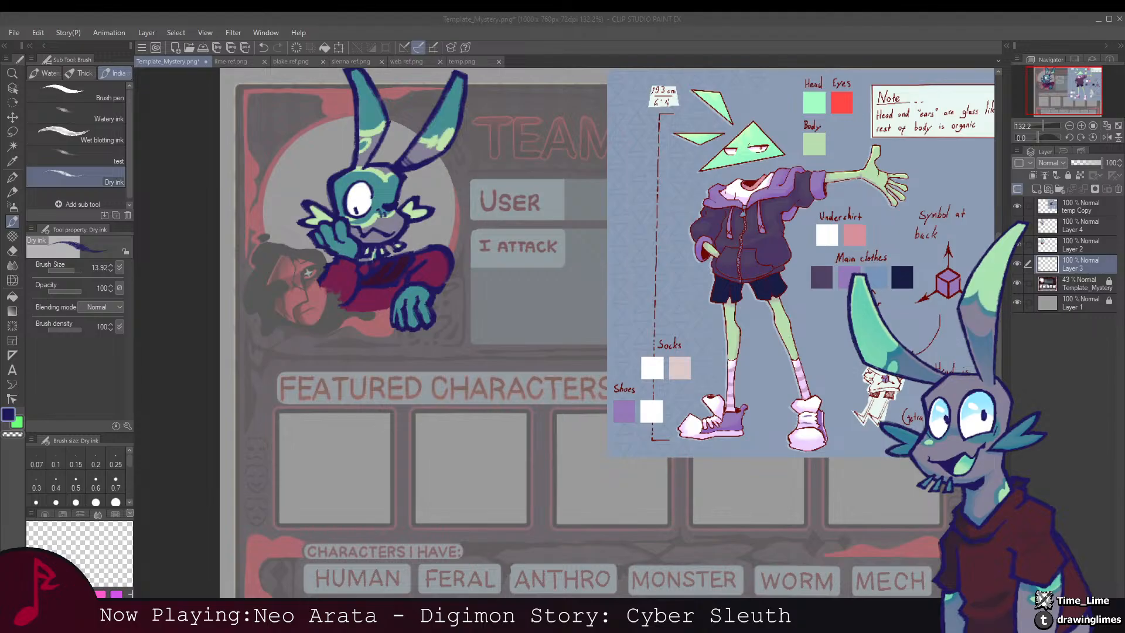
{"action": "mouse_move", "coordinate": [507, 270]}
{"action": "left_mouse_down"}
{"action": "mouse_move", "coordinate": [479, 304]}
{"action": "mouse_move", "coordinate": [490, 249]}
{"action": "mouse_move", "coordinate": [525, 203]}
{"action": "left_mouse_up"}
{"action": "scroll", "coordinate": [463, 305], "scroll_direction": "up", "scroll_amount": 1}
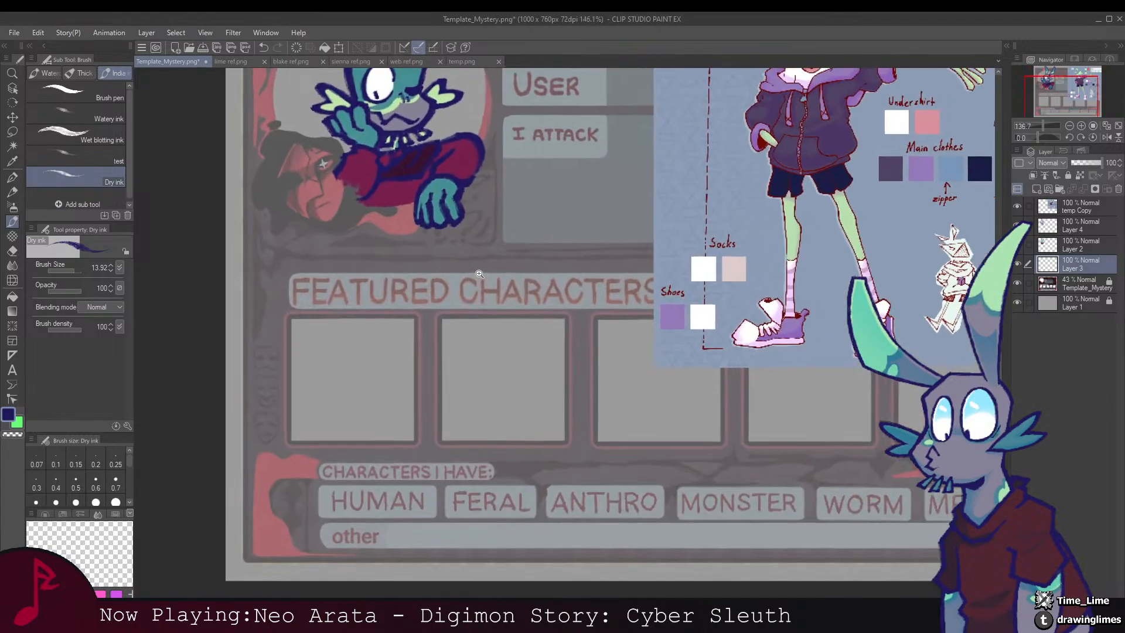
{"action": "mouse_move", "coordinate": [453, 328]}
{"action": "left_mouse_down"}
{"action": "mouse_move", "coordinate": [498, 273]}
{"action": "mouse_move", "coordinate": [453, 506]}
{"action": "mouse_move", "coordinate": [455, 275]}
{"action": "mouse_move", "coordinate": [410, 469]}
{"action": "left_mouse_up"}
{"action": "mouse_move", "coordinate": [432, 381]}
{"action": "left_mouse_down"}
{"action": "mouse_move", "coordinate": [386, 346]}
{"action": "mouse_move", "coordinate": [438, 291]}
{"action": "mouse_move", "coordinate": [562, 227]}
{"action": "left_mouse_up"}
{"action": "scroll", "coordinate": [386, 346], "scroll_direction": "down", "scroll_amount": 4}
{"action": "scroll", "coordinate": [460, 321], "scroll_direction": "up", "scroll_amount": 4}
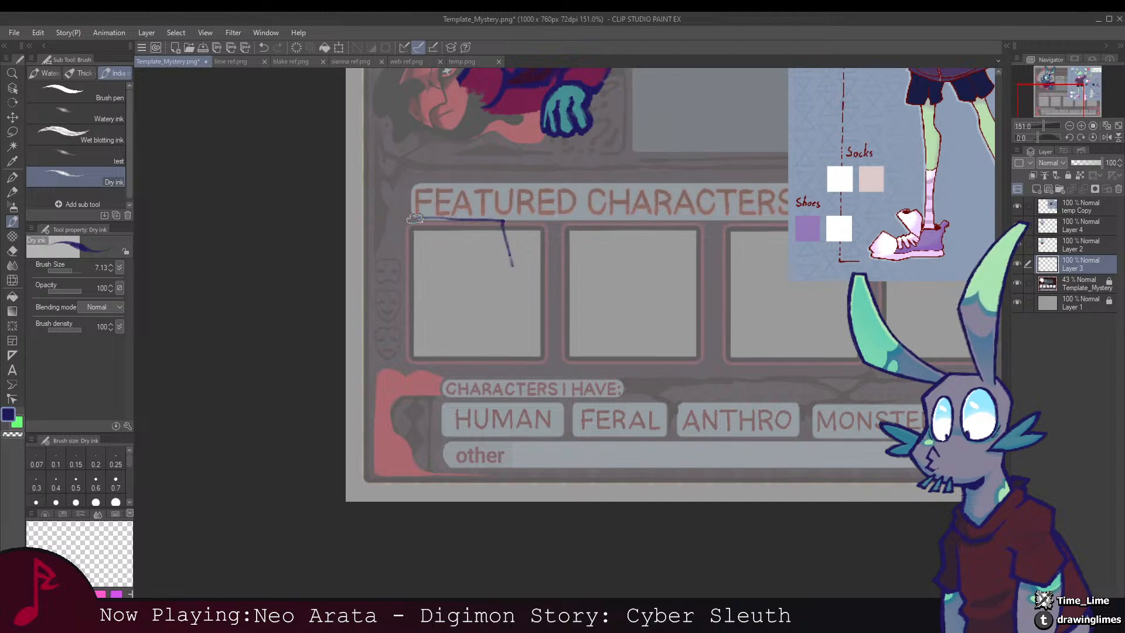
{"action": "left_click_drag", "start_coordinate": [476, 260], "coordinate": [505, 272]}
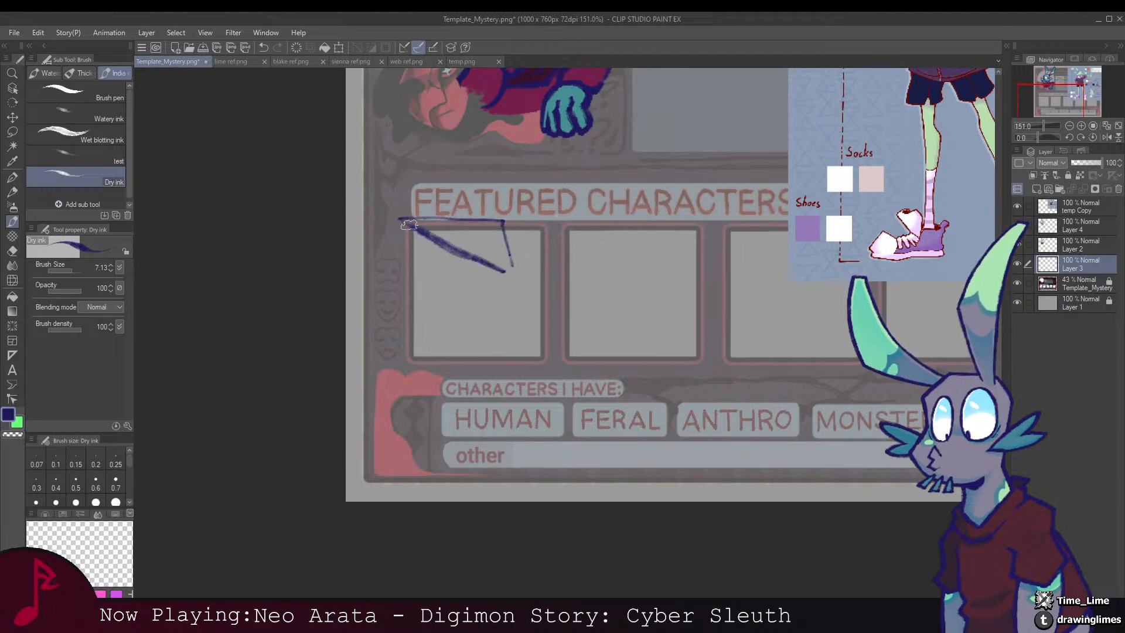
{"action": "mouse_move", "coordinate": [397, 217]}
{"action": "left_mouse_down"}
{"action": "mouse_move", "coordinate": [507, 230]}
{"action": "mouse_move", "coordinate": [505, 280]}
{"action": "mouse_move", "coordinate": [444, 246]}
{"action": "left_mouse_up"}
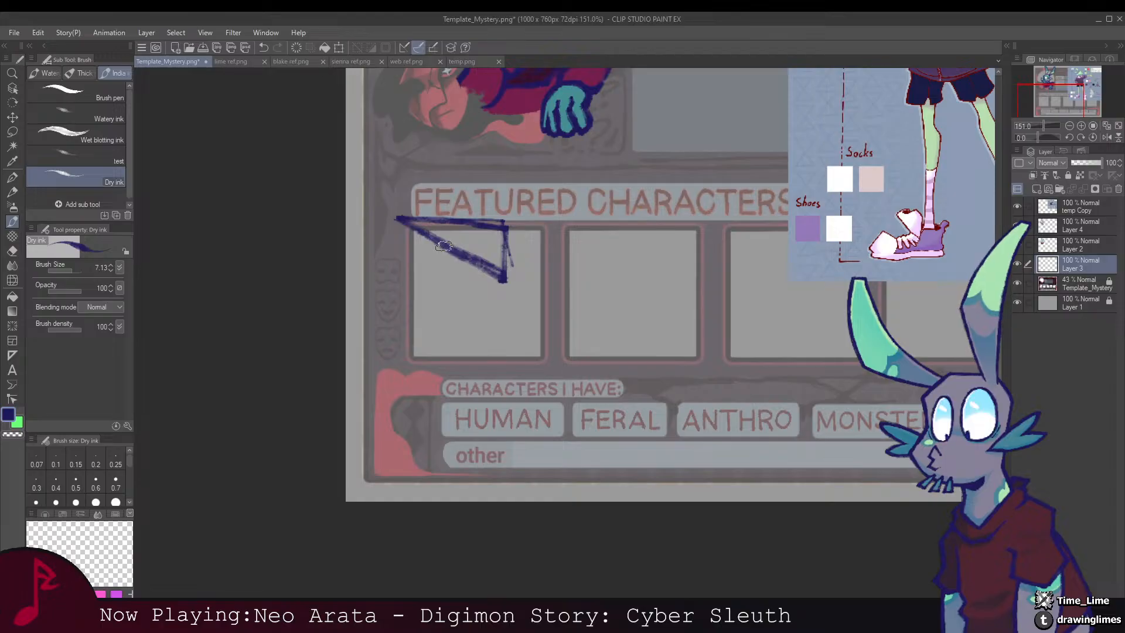
Step: Tidy the triangular head sketch by erasing stray marks and reinforcing its vertical edge and corners
{"action": "key", "text": "e"}
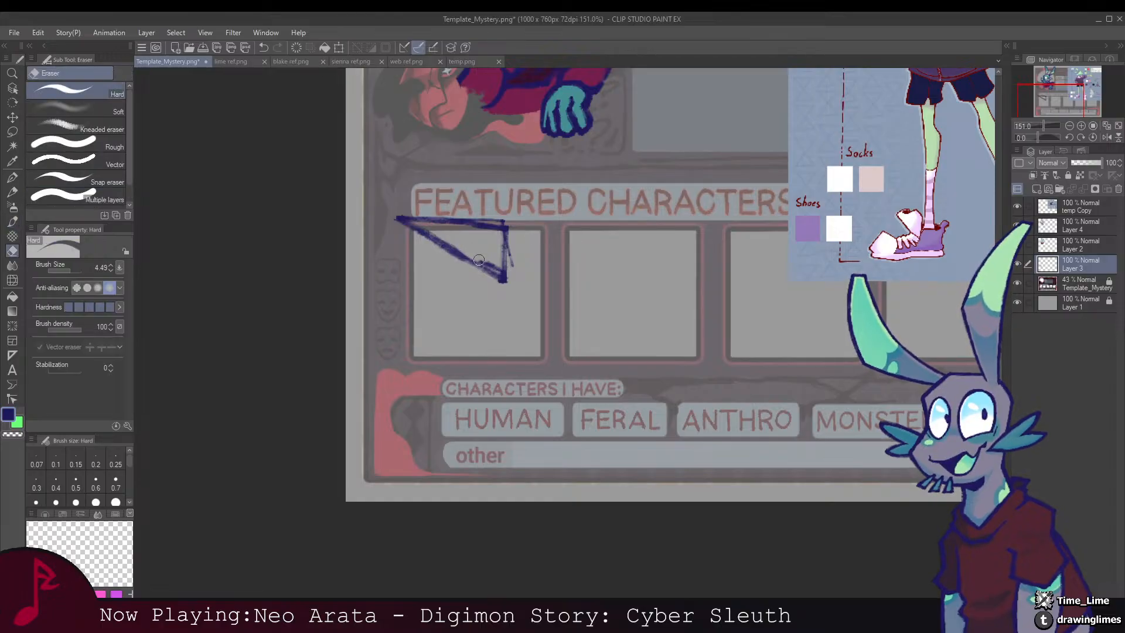
{"action": "key", "text": "b"}
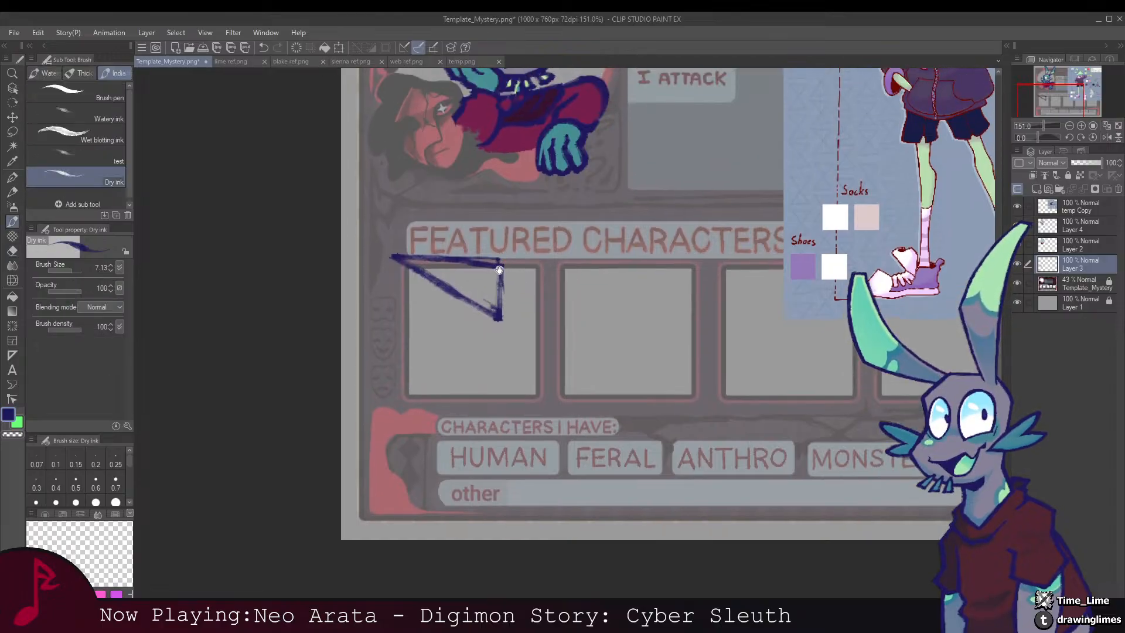
{"action": "scroll", "coordinate": [505, 246], "scroll_direction": "up", "scroll_amount": 2}
{"action": "key", "text": "e"}
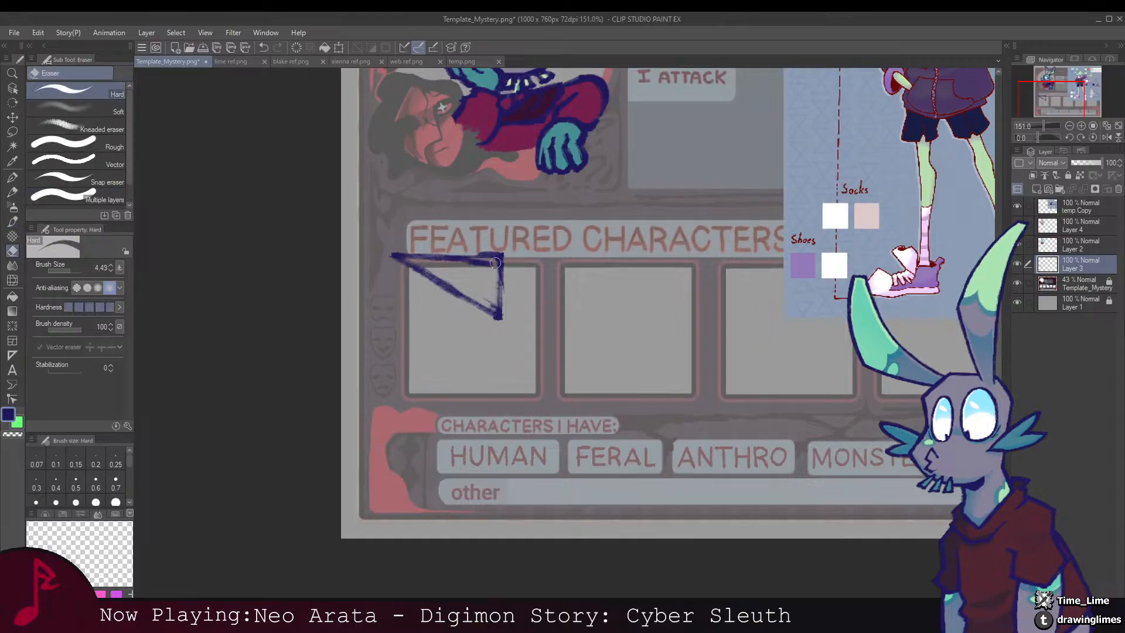
Step: Sketch the eye marks on the head and two floating triangular ears above it
{"action": "key", "text": "b"}
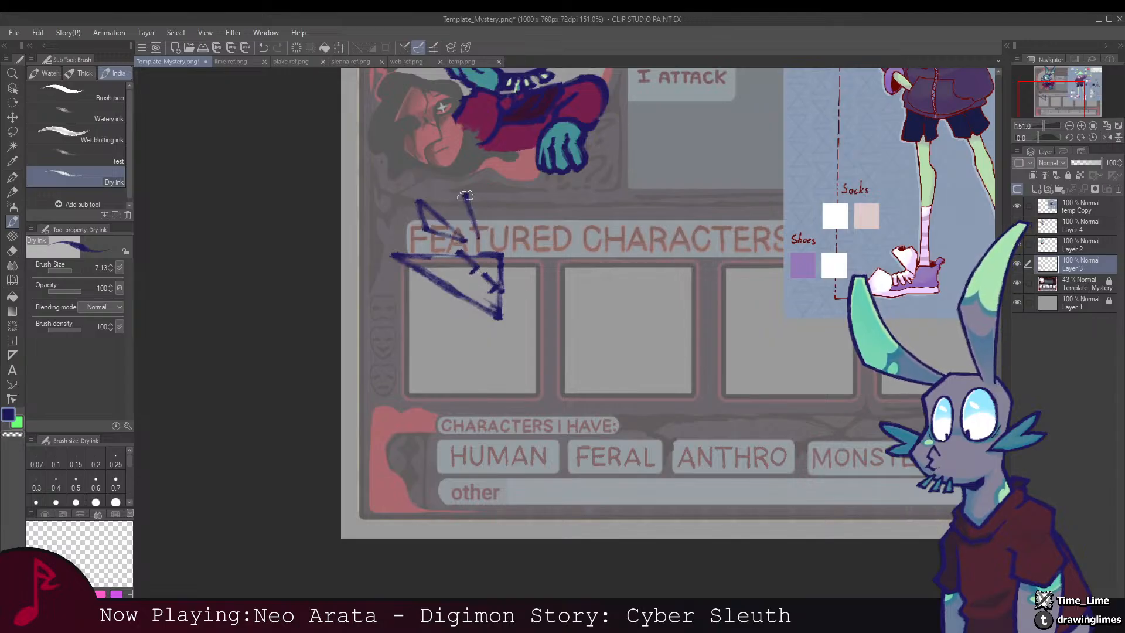
{"action": "left_click_drag", "start_coordinate": [510, 251], "coordinate": [469, 247]}
Step: Sketch an outstretched arm running from under the head past the first character box's lower-left corner, ending in a blocky hand
{"action": "mouse_move", "coordinate": [461, 287]}
{"action": "left_mouse_down"}
{"action": "mouse_move", "coordinate": [468, 322]}
{"action": "mouse_move", "coordinate": [510, 262]}
{"action": "left_mouse_up"}
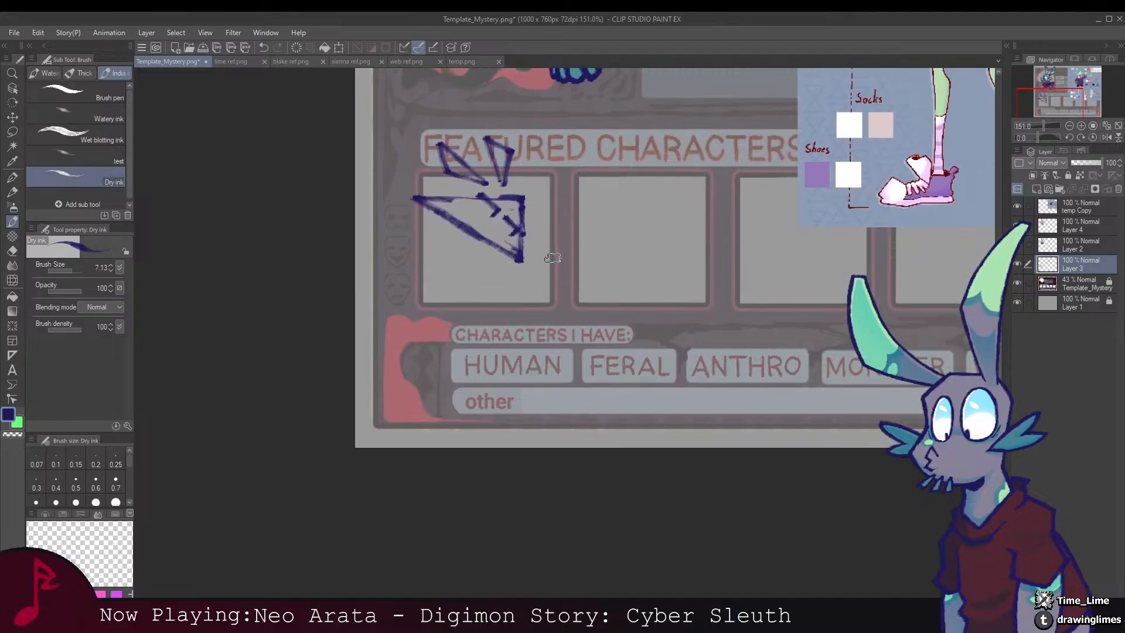
{"action": "left_click_drag", "start_coordinate": [464, 272], "coordinate": [412, 287]}
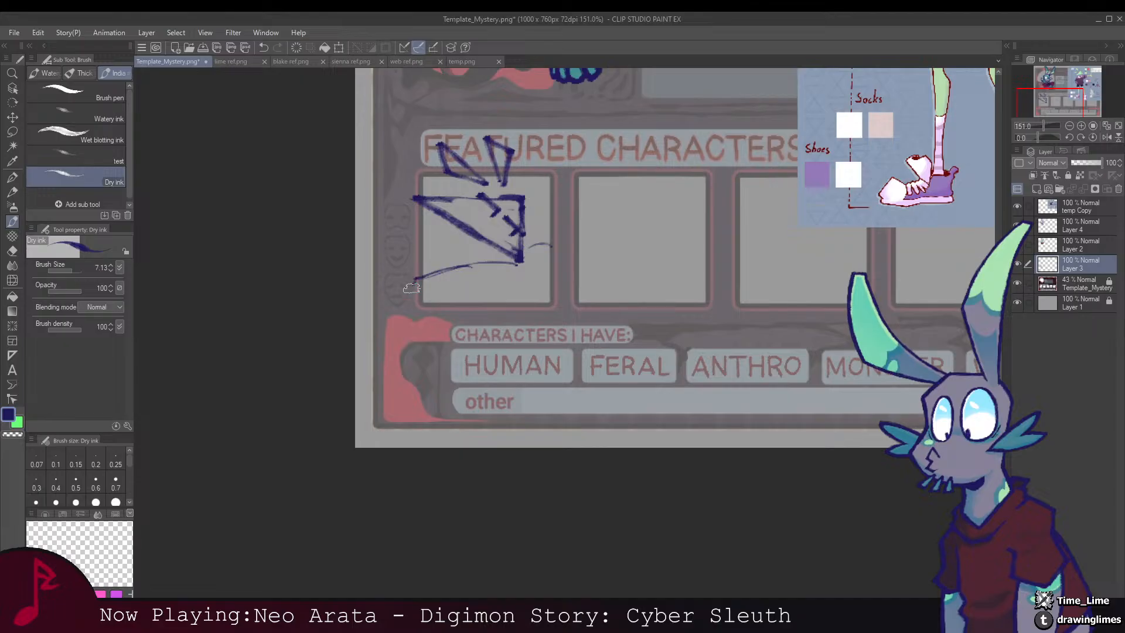
{"action": "left_click_drag", "start_coordinate": [499, 265], "coordinate": [381, 306]}
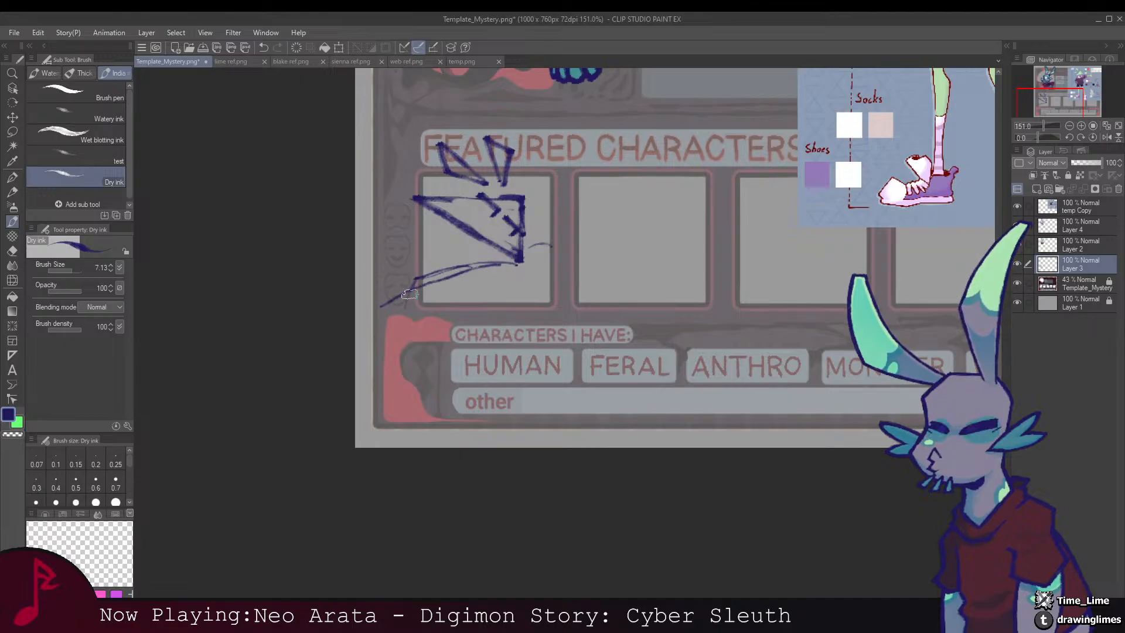
{"action": "mouse_move", "coordinate": [438, 280]}
{"action": "left_mouse_down"}
{"action": "mouse_move", "coordinate": [388, 300]}
{"action": "mouse_move", "coordinate": [374, 361]}
{"action": "mouse_move", "coordinate": [404, 317]}
{"action": "mouse_move", "coordinate": [515, 278]}
{"action": "mouse_move", "coordinate": [555, 281]}
{"action": "left_mouse_up"}
{"action": "mouse_move", "coordinate": [470, 257]}
{"action": "left_mouse_down"}
{"action": "mouse_move", "coordinate": [445, 305]}
{"action": "mouse_move", "coordinate": [414, 317]}
{"action": "mouse_move", "coordinate": [458, 320]}
{"action": "mouse_move", "coordinate": [445, 328]}
{"action": "left_mouse_up"}
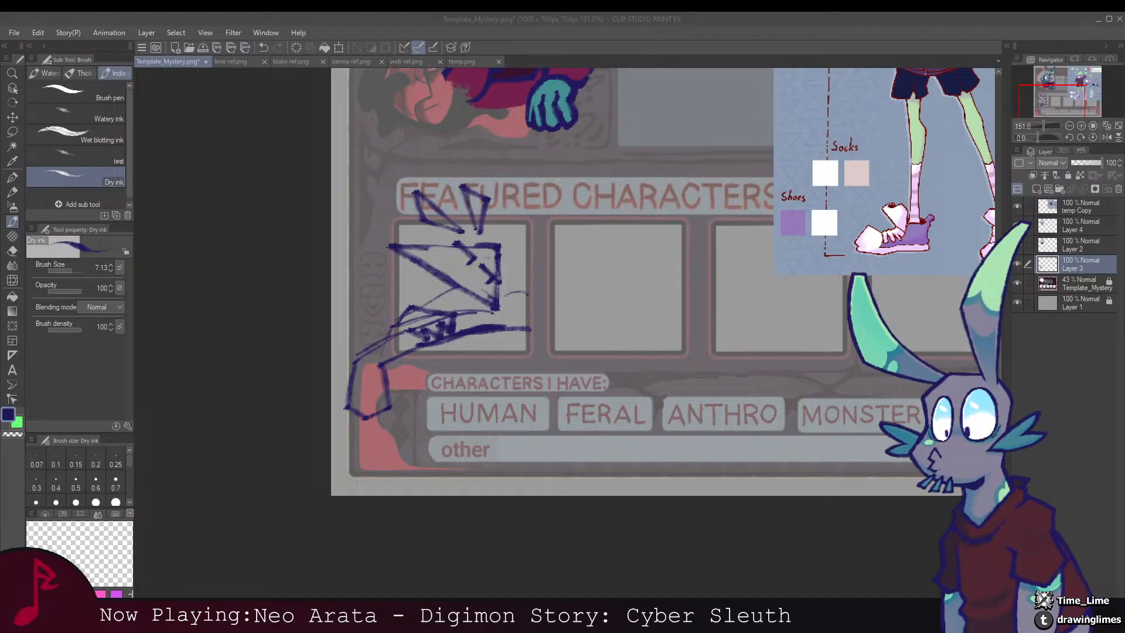
Step: Sketch the upper body lines beneath the head and erase the stray strokes under the torso
{"action": "scroll", "coordinate": [438, 311], "scroll_direction": "up", "scroll_amount": 1}
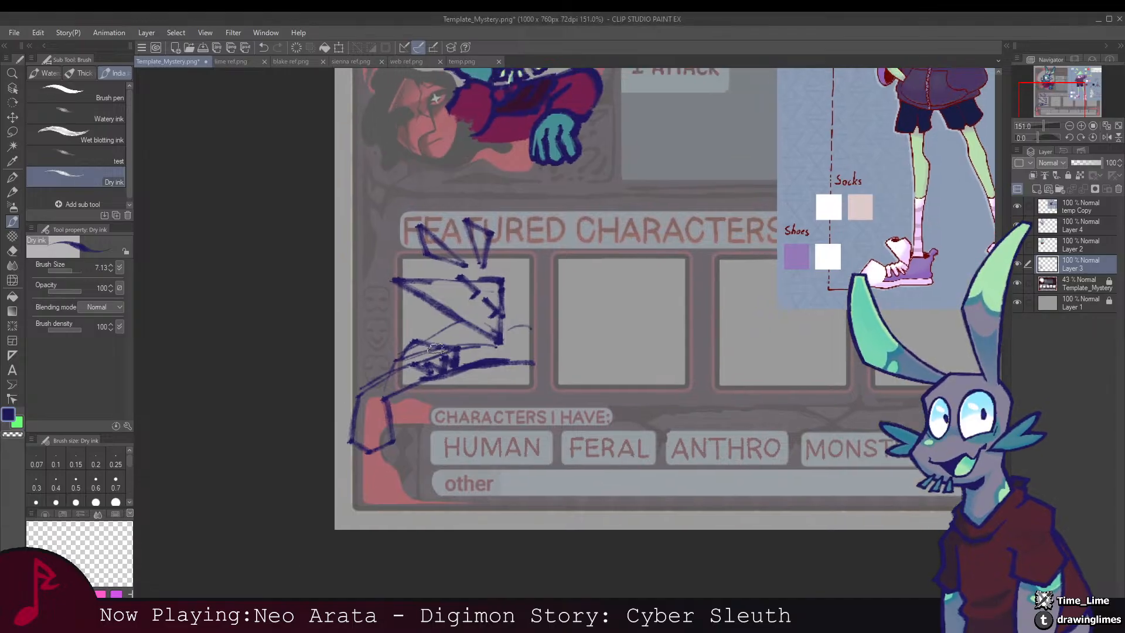
{"action": "mouse_move", "coordinate": [438, 327]}
{"action": "left_mouse_down"}
{"action": "mouse_move", "coordinate": [409, 352]}
{"action": "mouse_move", "coordinate": [421, 335]}
{"action": "mouse_move", "coordinate": [384, 354]}
{"action": "mouse_move", "coordinate": [389, 365]}
{"action": "mouse_move", "coordinate": [492, 315]}
{"action": "mouse_move", "coordinate": [407, 319]}
{"action": "mouse_move", "coordinate": [454, 340]}
{"action": "mouse_move", "coordinate": [463, 414]}
{"action": "left_mouse_up"}
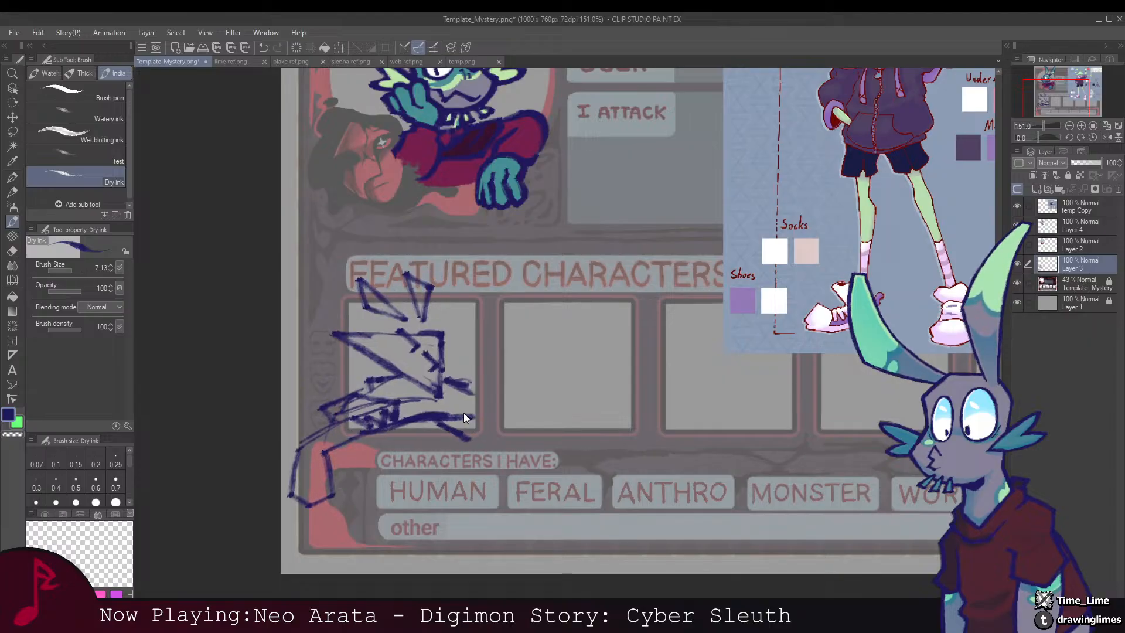
{"action": "scroll", "coordinate": [469, 413], "scroll_direction": "down", "scroll_amount": 5}
{"action": "scroll", "coordinate": [480, 293], "scroll_direction": "up", "scroll_amount": 4}
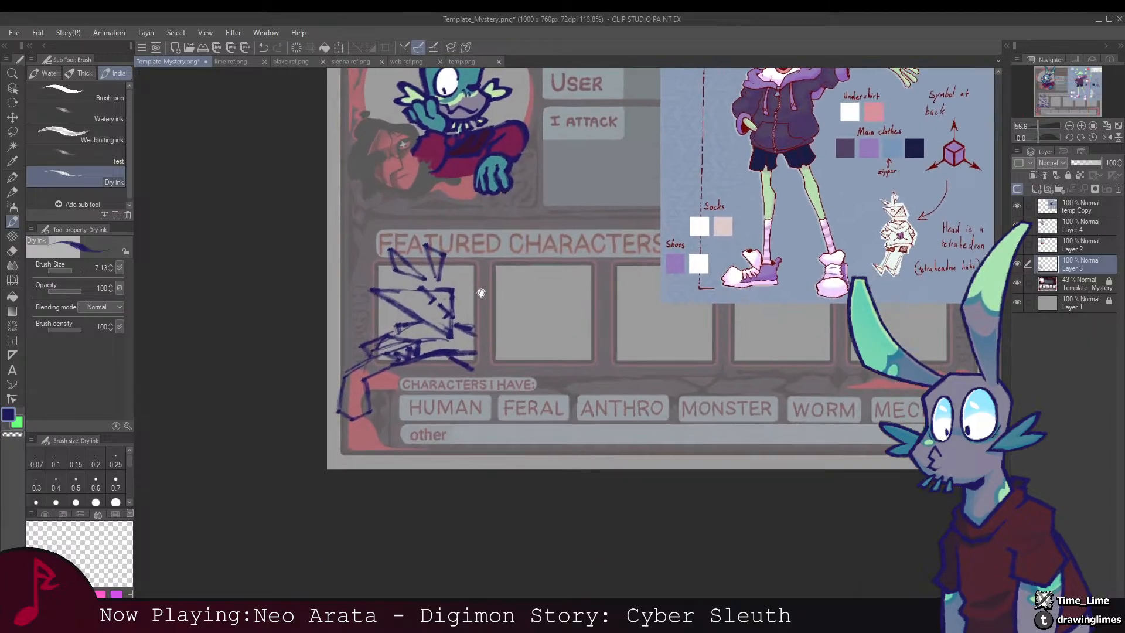
{"action": "scroll", "coordinate": [480, 293], "scroll_direction": "up", "scroll_amount": 1}
{"action": "key", "text": "e"}
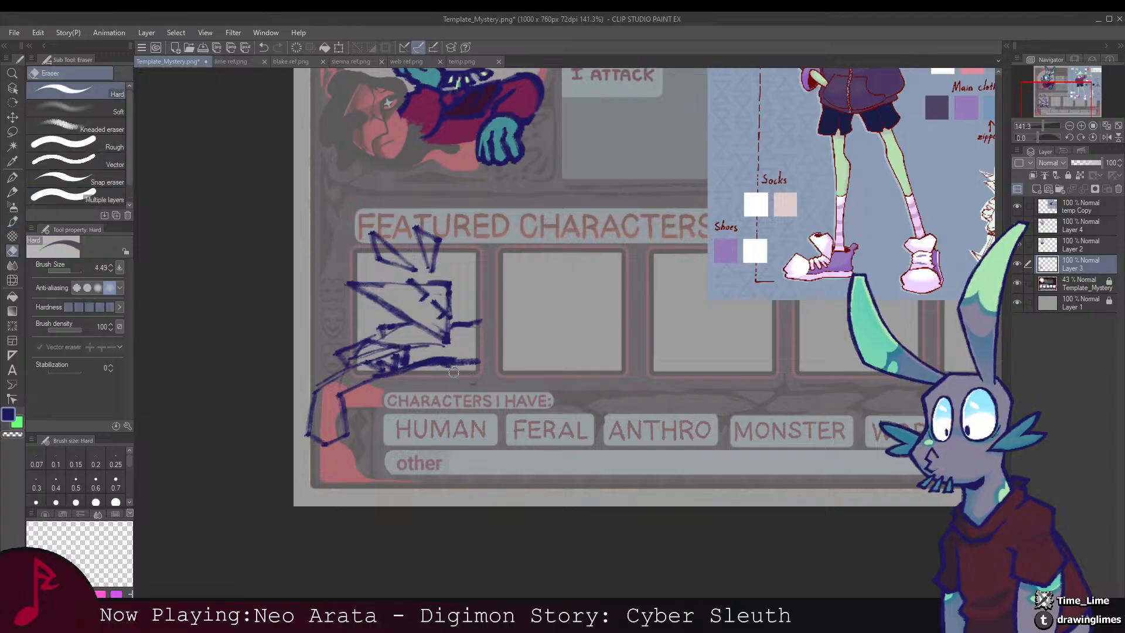
{"action": "key", "text": "b"}
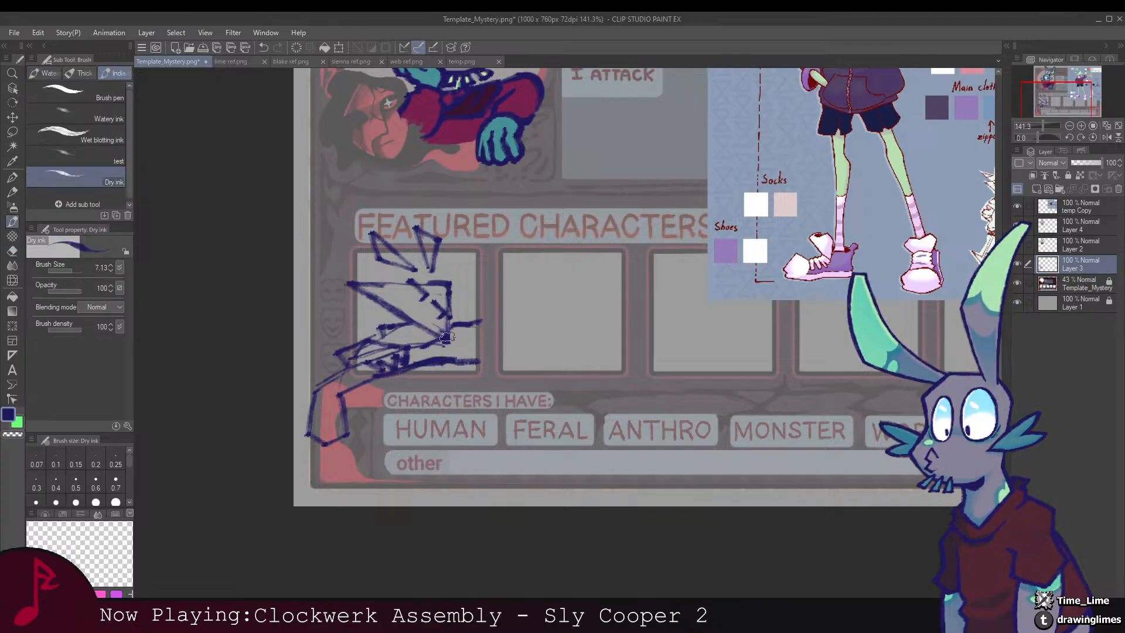
Step: Reinforce the arm and hand outline and sketch the rounded shoulder beside the head's lower corner
{"action": "mouse_move", "coordinate": [454, 336]}
{"action": "left_mouse_down"}
{"action": "mouse_move", "coordinate": [416, 348]}
{"action": "mouse_move", "coordinate": [494, 300]}
{"action": "left_mouse_up"}
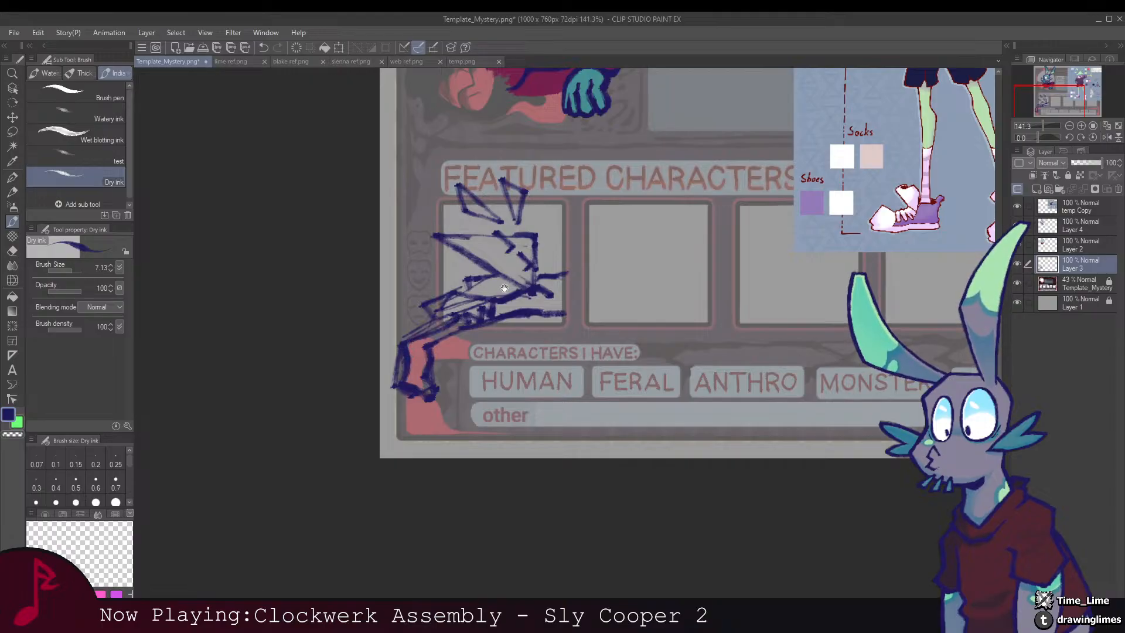
{"action": "left_click_drag", "start_coordinate": [417, 338], "coordinate": [349, 352]}
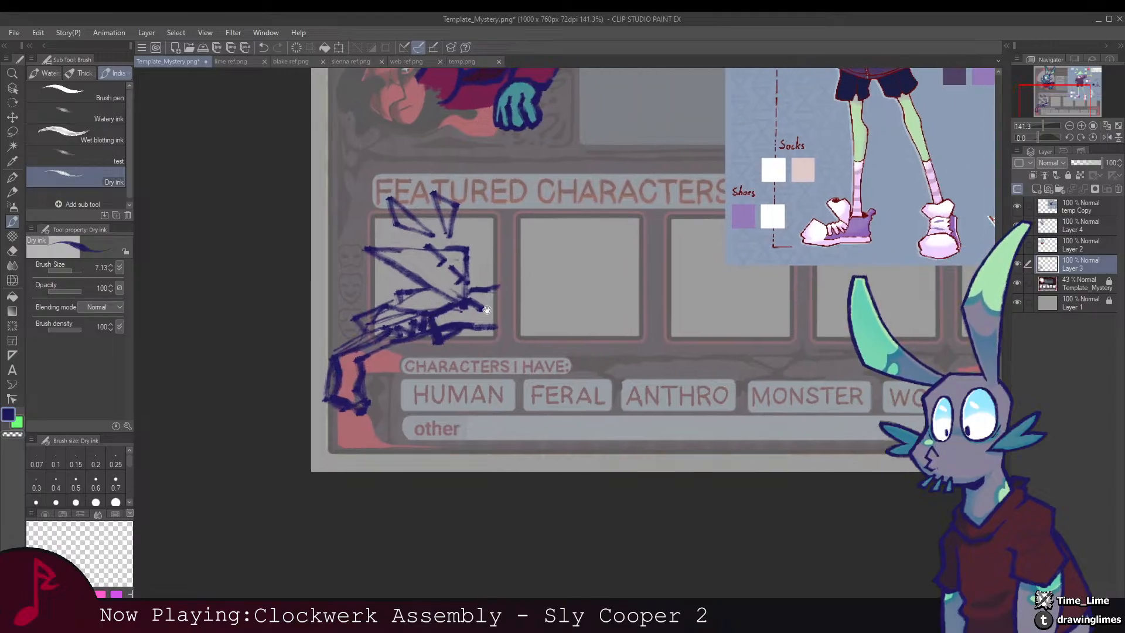
{"action": "mouse_move", "coordinate": [486, 310]}
{"action": "left_mouse_down"}
{"action": "mouse_move", "coordinate": [458, 311]}
{"action": "mouse_move", "coordinate": [462, 328]}
{"action": "mouse_move", "coordinate": [452, 281]}
{"action": "left_mouse_up"}
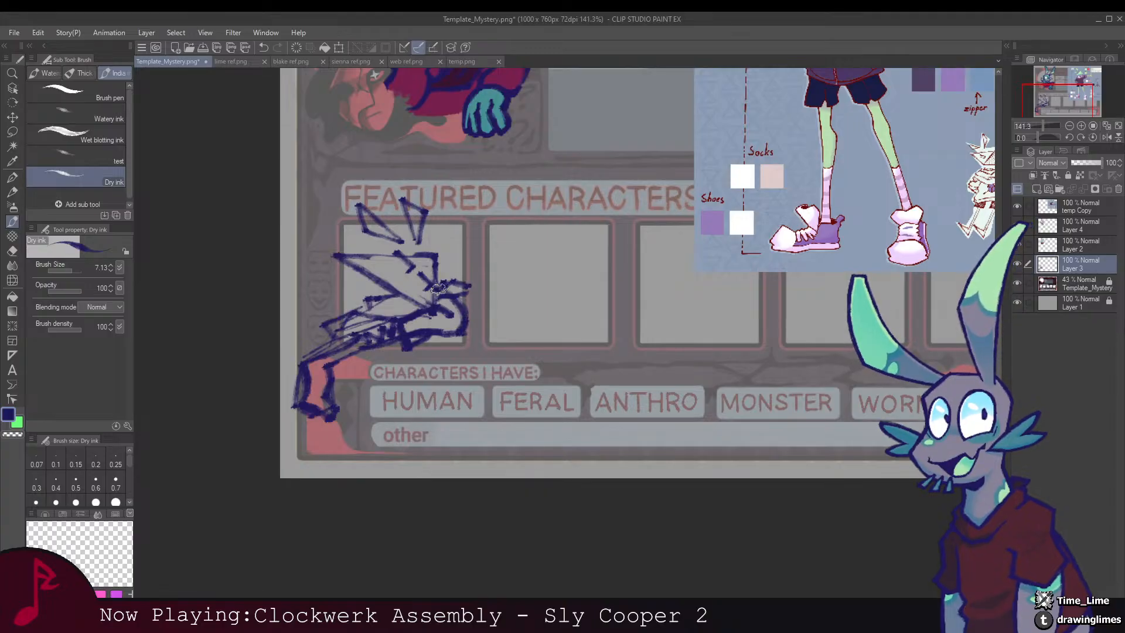
{"action": "left_click_drag", "start_coordinate": [414, 232], "coordinate": [480, 219]}
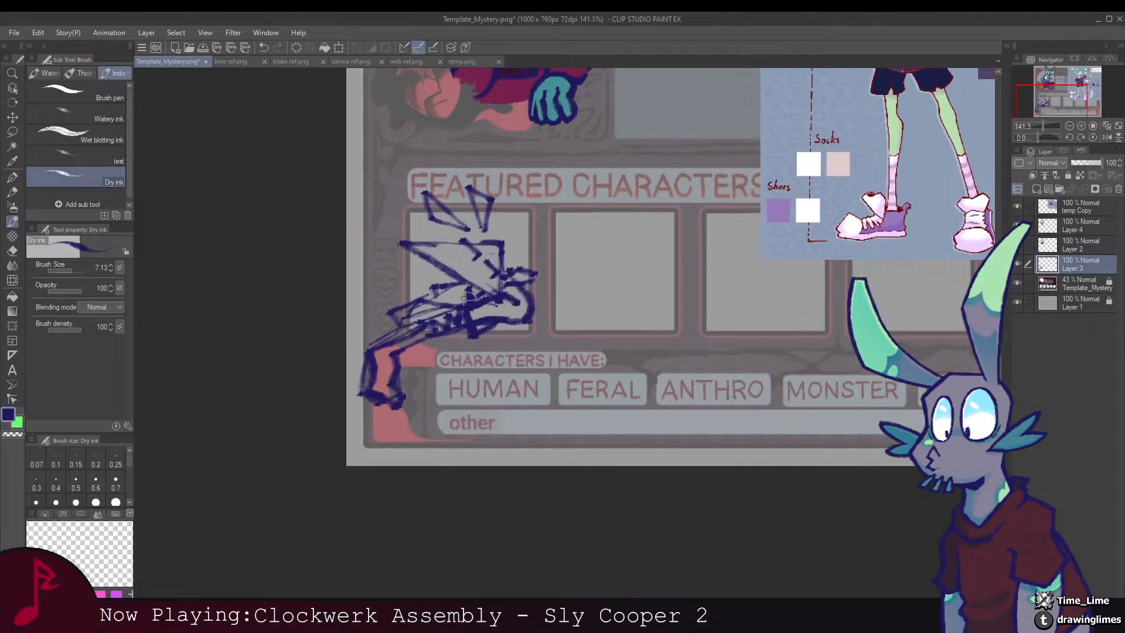
{"action": "left_click_drag", "start_coordinate": [461, 340], "coordinate": [461, 392]}
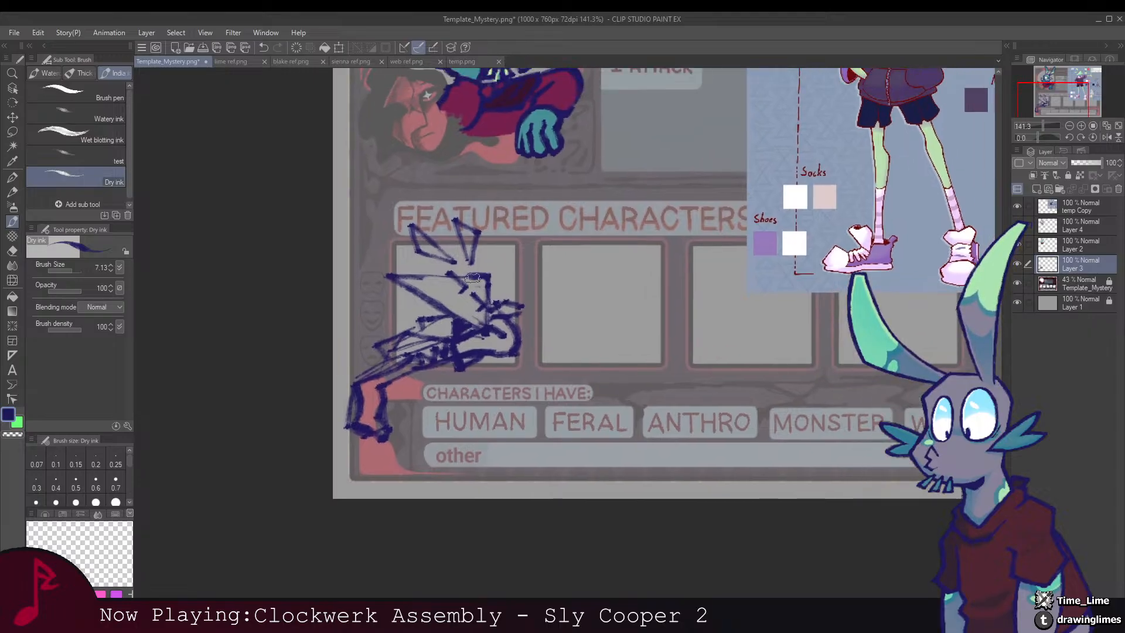
{"action": "key", "text": "ctrl+z"}
{"action": "mouse_move", "coordinate": [387, 275]}
{"action": "left_mouse_down"}
{"action": "mouse_move", "coordinate": [485, 278]}
{"action": "mouse_move", "coordinate": [453, 344]}
{"action": "left_mouse_up"}
{"action": "scroll", "coordinate": [468, 334], "scroll_direction": "down", "scroll_amount": 3}
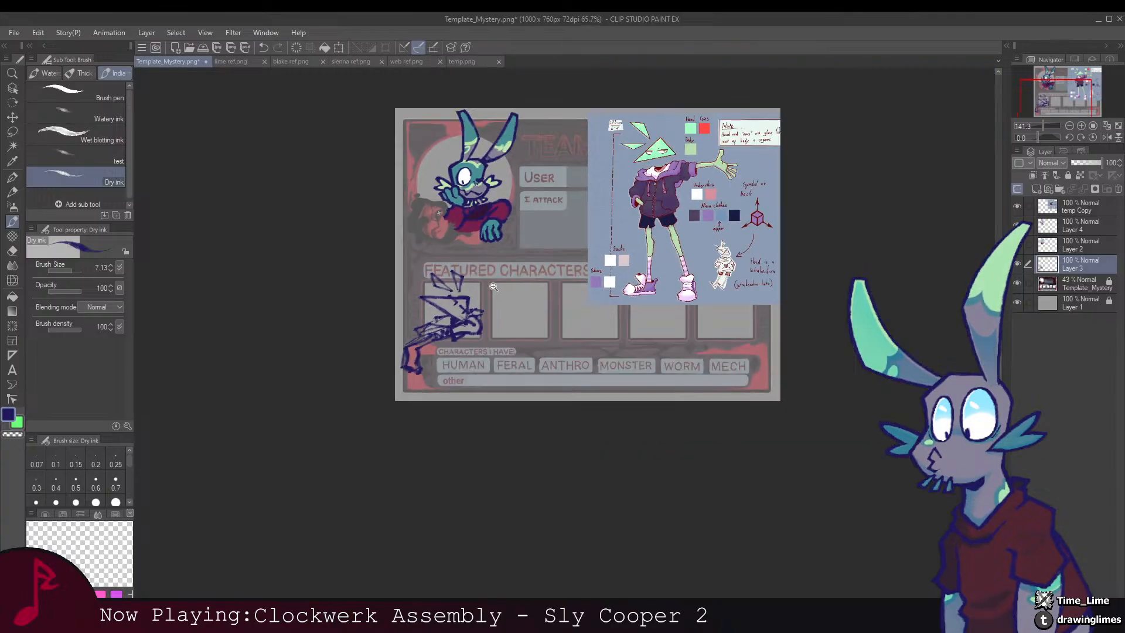
{"action": "scroll", "coordinate": [494, 332], "scroll_direction": "up", "scroll_amount": 4}
{"action": "scroll", "coordinate": [399, 339], "scroll_direction": "up", "scroll_amount": 3}
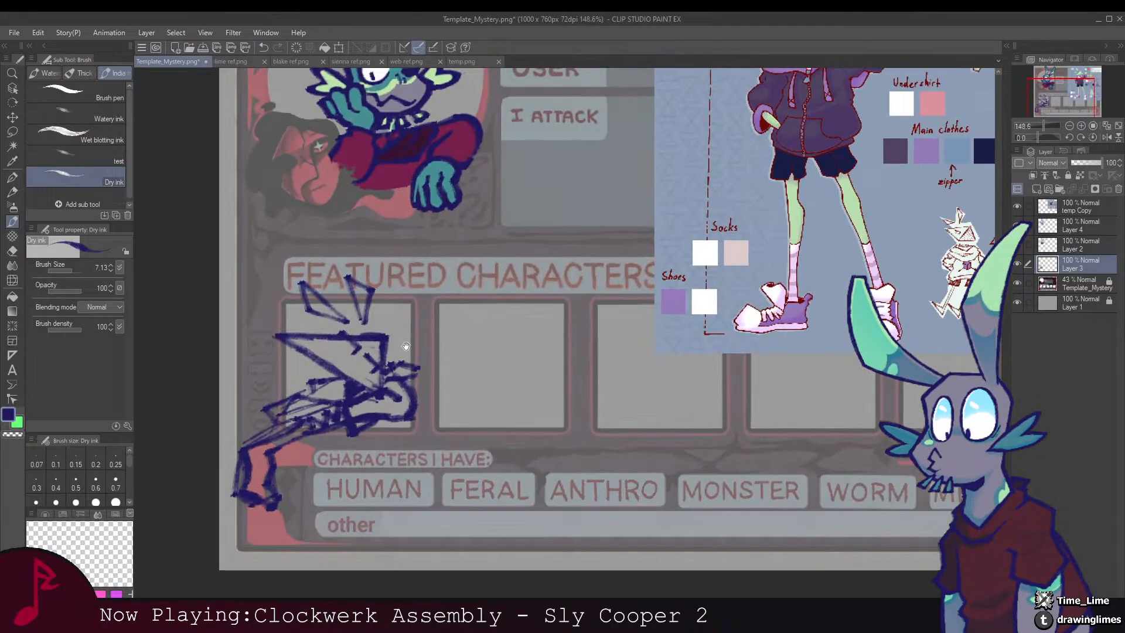
Step: Clean up the overlapping lines above the rounded shoulder, leaving one clear horizontal stroke beside the head
{"action": "mouse_move", "coordinate": [398, 340]}
{"action": "left_mouse_down"}
{"action": "mouse_move", "coordinate": [435, 292]}
{"action": "mouse_move", "coordinate": [423, 298]}
{"action": "mouse_move", "coordinate": [441, 328]}
{"action": "mouse_move", "coordinate": [447, 318]}
{"action": "mouse_move", "coordinate": [416, 311]}
{"action": "mouse_move", "coordinate": [447, 313]}
{"action": "left_mouse_up"}
{"action": "key", "text": "e"}
{"action": "key", "text": "p"}
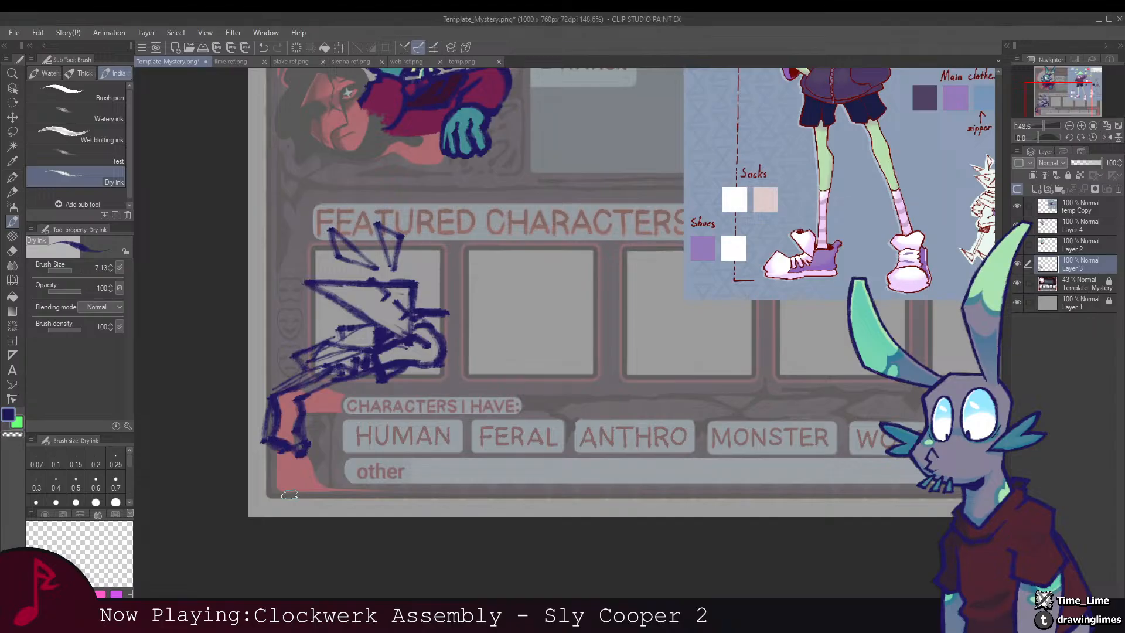
{"action": "left_click_drag", "start_coordinate": [400, 294], "coordinate": [392, 298]}
{"action": "key", "text": "b"}
{"action": "key", "text": "b"}
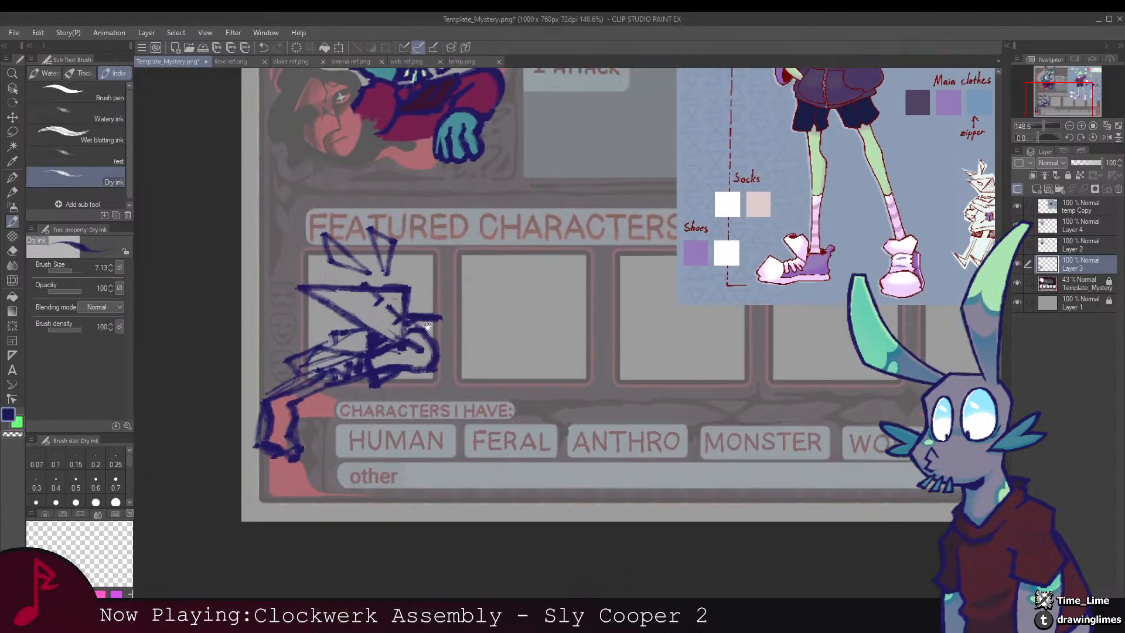
Step: Sketch the curved shape behind the shoulder, extending past the right edge of the first character box
{"action": "scroll", "coordinate": [425, 318], "scroll_direction": "down", "scroll_amount": 1}
{"action": "mouse_move", "coordinate": [438, 296]}
{"action": "left_mouse_down"}
{"action": "mouse_move", "coordinate": [410, 284]}
{"action": "mouse_move", "coordinate": [466, 311]}
{"action": "mouse_move", "coordinate": [438, 286]}
{"action": "mouse_move", "coordinate": [414, 293]}
{"action": "mouse_move", "coordinate": [431, 310]}
{"action": "left_mouse_up"}
{"action": "scroll", "coordinate": [432, 310], "scroll_direction": "down", "scroll_amount": 4}
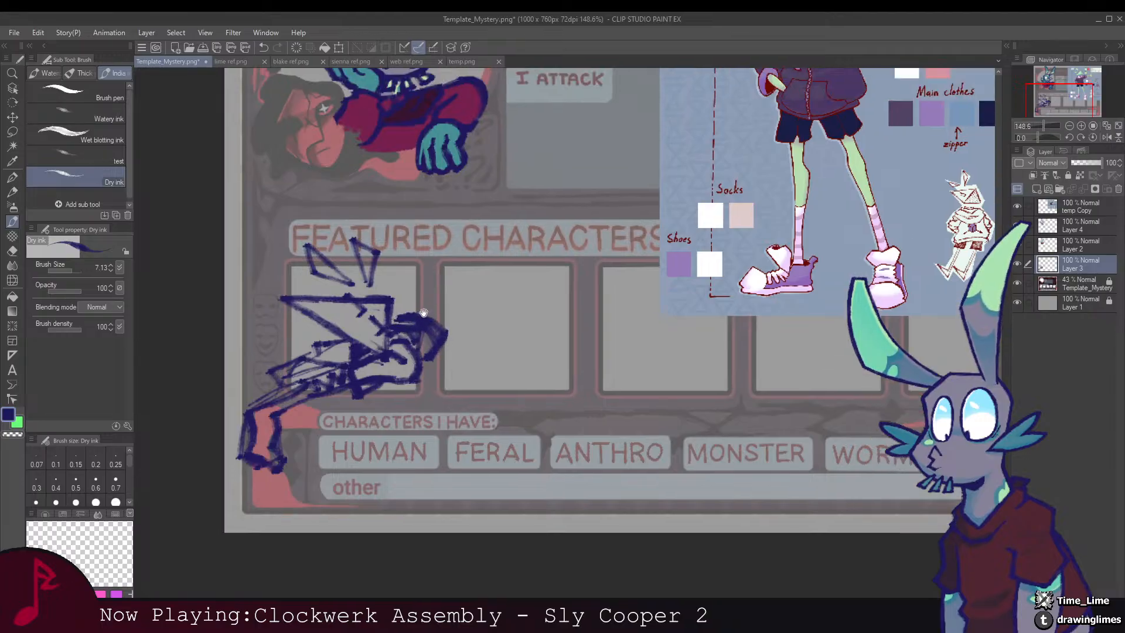
{"action": "scroll", "coordinate": [438, 342], "scroll_direction": "down", "scroll_amount": 2}
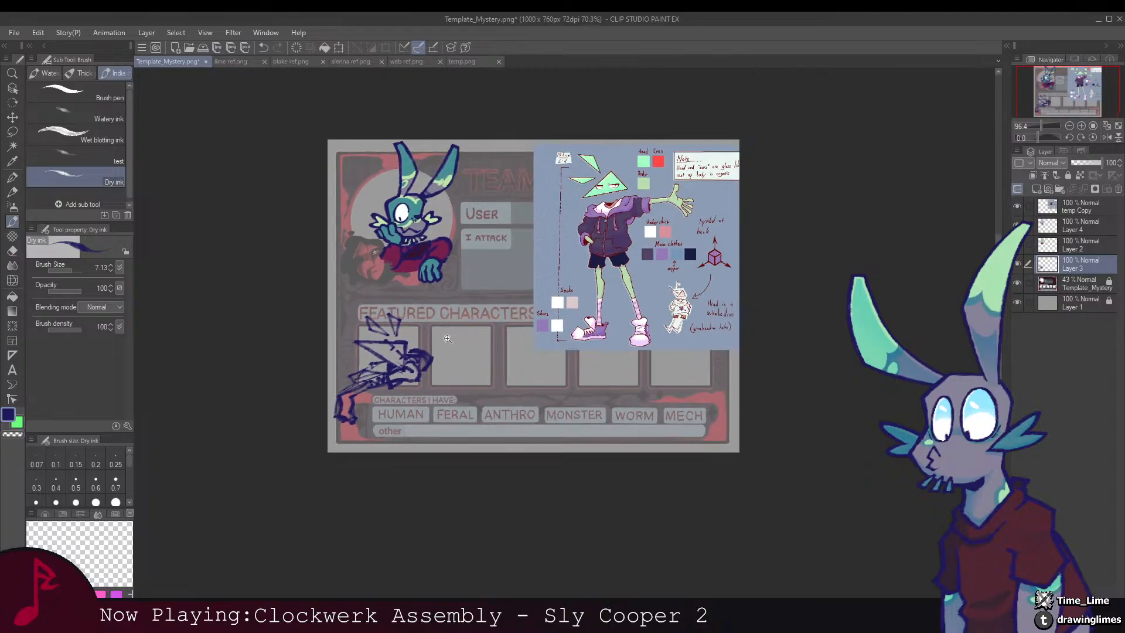
{"action": "scroll", "coordinate": [436, 341], "scroll_direction": "up", "scroll_amount": 4}
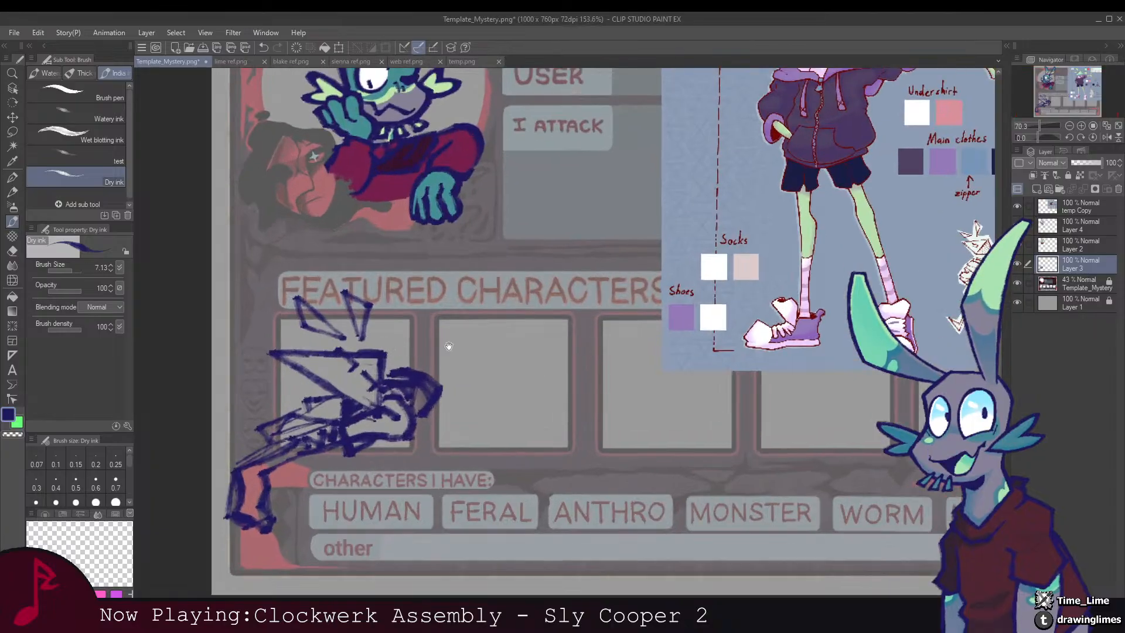
Step: Lower the sketch layer's opacity to 43% and add a new raster layer directly above it
{"action": "left_click", "coordinate": [1084, 164]}
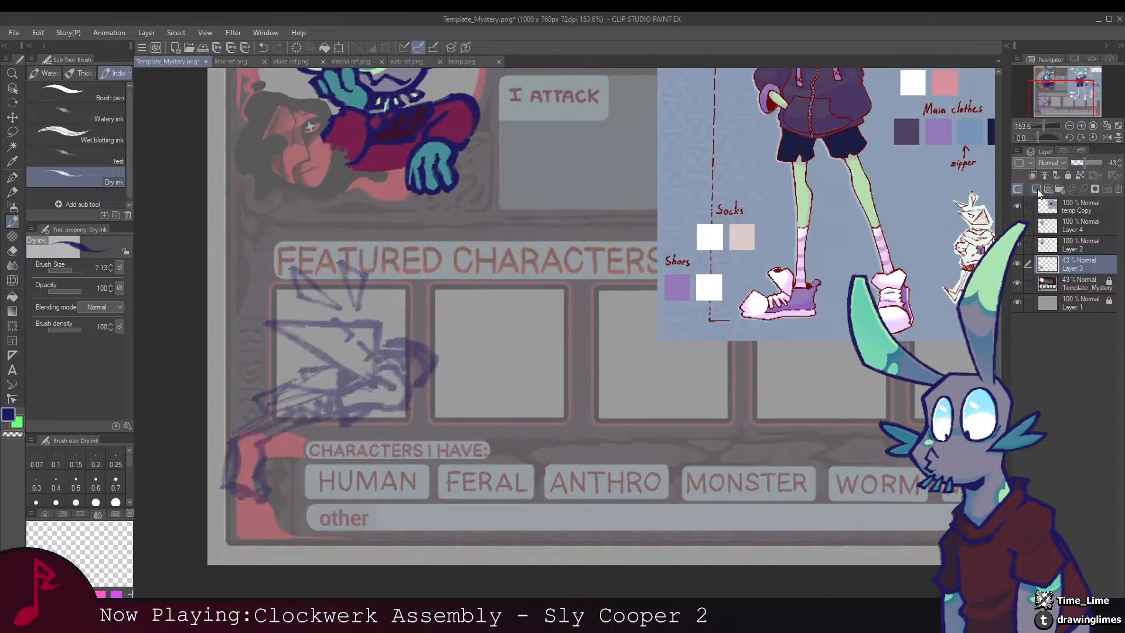
{"action": "left_click", "coordinate": [1037, 189]}
{"action": "scroll", "coordinate": [413, 330], "scroll_direction": "up", "scroll_amount": 2}
{"action": "scroll", "coordinate": [474, 288], "scroll_direction": "up", "scroll_amount": 2}
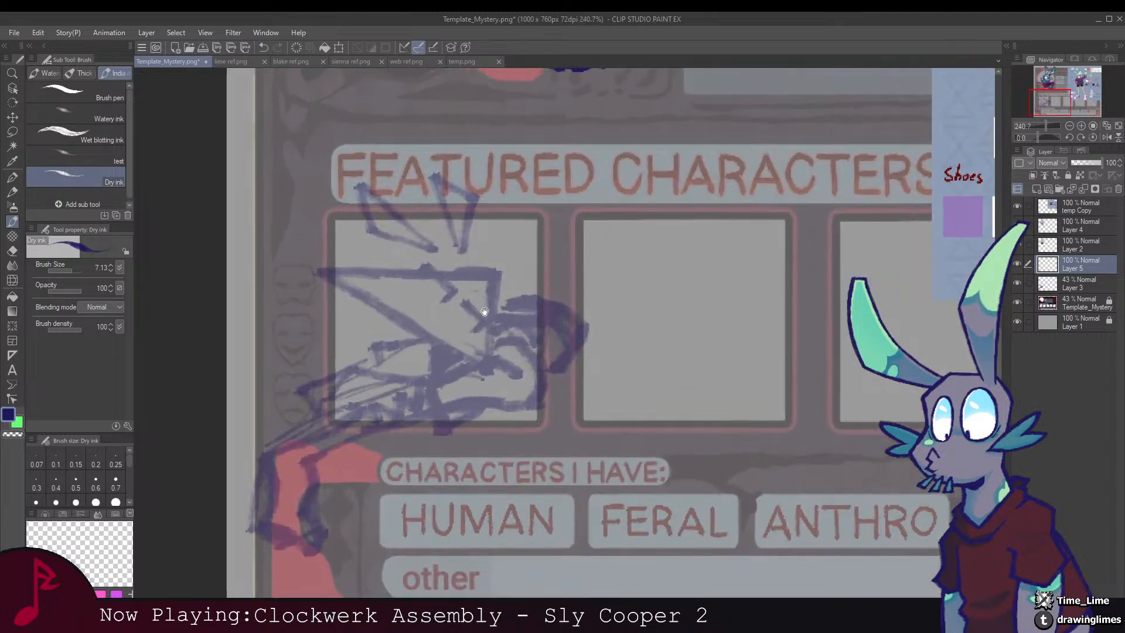
Step: Reduce the Dry ink brush to size 4.62 and ink the eye marks over the faded head sketch
{"action": "key", "text": "bracketleft"}
{"action": "mouse_move", "coordinate": [461, 274]}
{"action": "left_mouse_down"}
{"action": "mouse_move", "coordinate": [481, 292]}
{"action": "mouse_move", "coordinate": [456, 265]}
{"action": "mouse_move", "coordinate": [487, 283]}
{"action": "mouse_move", "coordinate": [449, 258]}
{"action": "mouse_move", "coordinate": [451, 275]}
{"action": "mouse_move", "coordinate": [484, 293]}
{"action": "left_mouse_up"}
{"action": "key", "text": "e"}
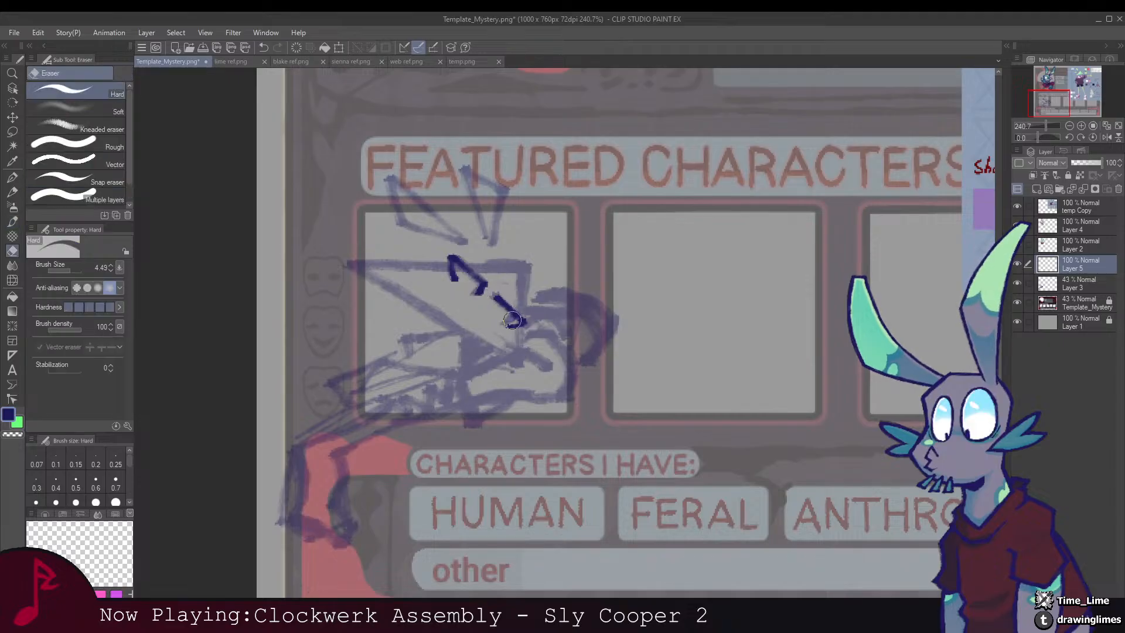
{"action": "key", "text": "b"}
Step: Ink both floating triangular ears over the sketch and trim the lower tip of the smaller one
{"action": "mouse_move", "coordinate": [495, 261]}
{"action": "left_mouse_down"}
{"action": "mouse_move", "coordinate": [523, 351]}
{"action": "mouse_move", "coordinate": [423, 258]}
{"action": "mouse_move", "coordinate": [498, 335]}
{"action": "mouse_move", "coordinate": [438, 274]}
{"action": "mouse_move", "coordinate": [431, 311]}
{"action": "mouse_move", "coordinate": [498, 338]}
{"action": "mouse_move", "coordinate": [448, 316]}
{"action": "mouse_move", "coordinate": [422, 262]}
{"action": "left_mouse_up"}
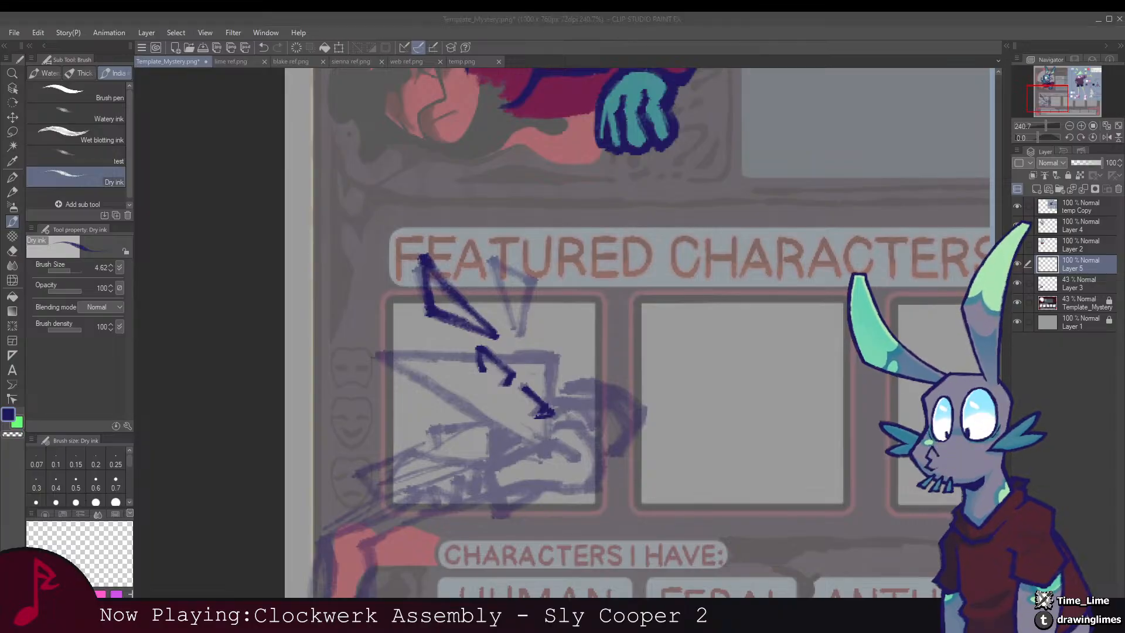
{"action": "mouse_move", "coordinate": [516, 325]}
{"action": "left_mouse_down"}
{"action": "mouse_move", "coordinate": [462, 336]}
{"action": "mouse_move", "coordinate": [441, 268]}
{"action": "mouse_move", "coordinate": [481, 290]}
{"action": "mouse_move", "coordinate": [466, 342]}
{"action": "mouse_move", "coordinate": [480, 290]}
{"action": "mouse_move", "coordinate": [443, 268]}
{"action": "mouse_move", "coordinate": [463, 343]}
{"action": "mouse_move", "coordinate": [458, 317]}
{"action": "left_mouse_up"}
{"action": "key", "text": "e"}
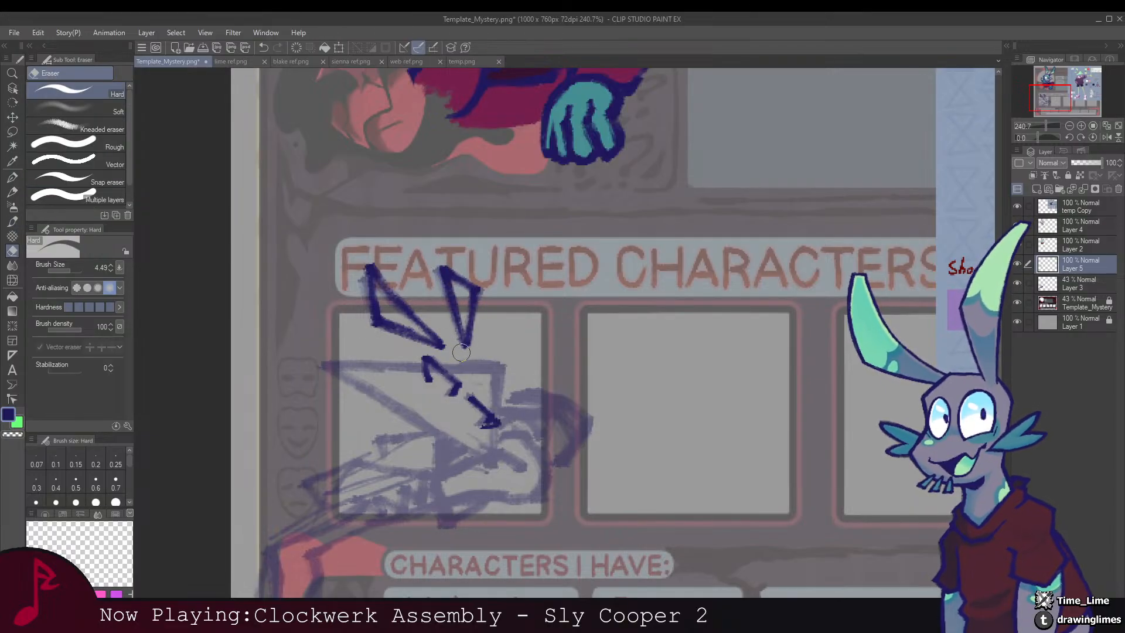
{"action": "mouse_move", "coordinate": [466, 356]}
{"action": "left_mouse_down"}
{"action": "mouse_move", "coordinate": [480, 282]}
{"action": "mouse_move", "coordinate": [464, 348]}
{"action": "left_mouse_up"}
{"action": "key", "text": "b"}
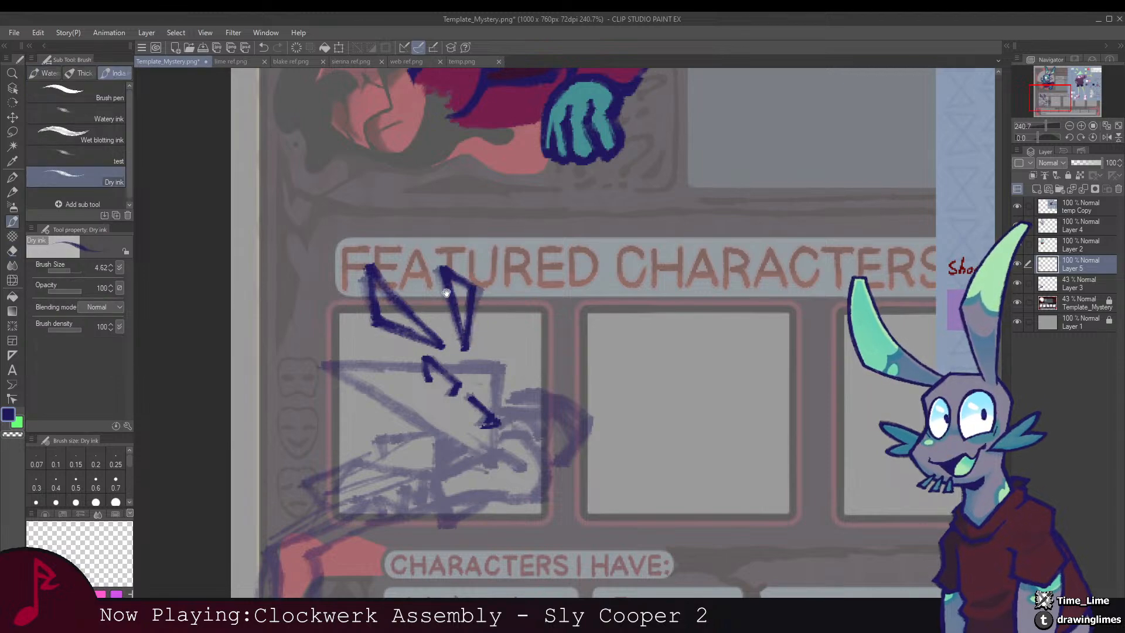
Step: Sharpen the larger ear's upper tip by erasing its rough edges and redrawing the line
{"action": "left_click_drag", "start_coordinate": [447, 293], "coordinate": [501, 319]}
{"action": "left_click_drag", "start_coordinate": [498, 373], "coordinate": [428, 285]}
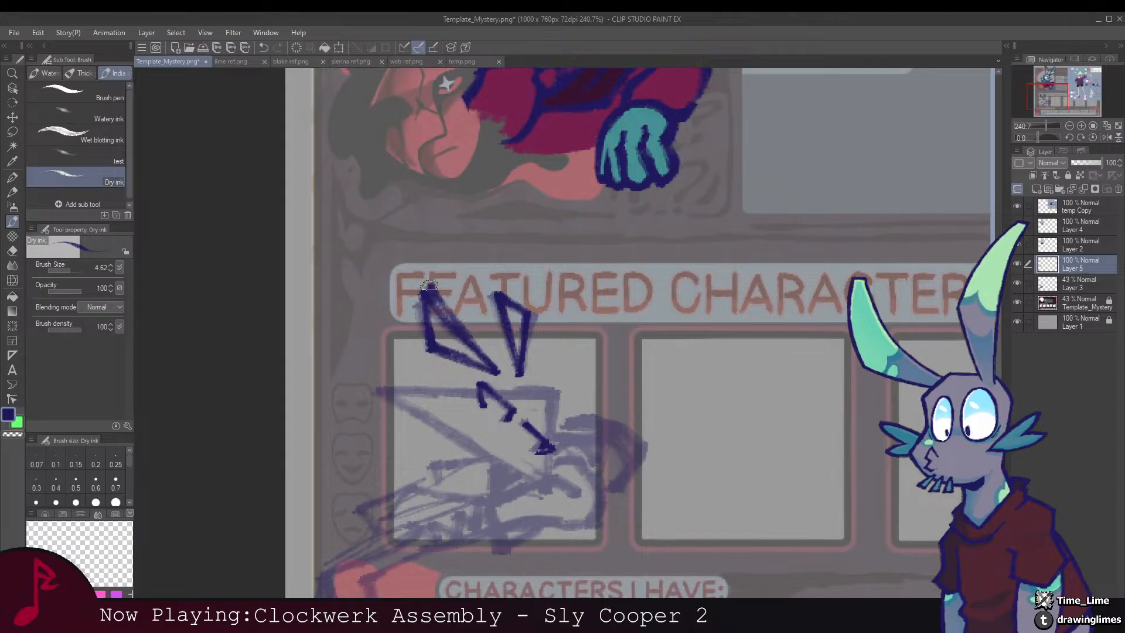
{"action": "key", "text": "e"}
{"action": "left_click_drag", "start_coordinate": [496, 359], "coordinate": [427, 274]}
{"action": "left_click_drag", "start_coordinate": [440, 291], "coordinate": [437, 278]}
{"action": "key", "text": "b"}
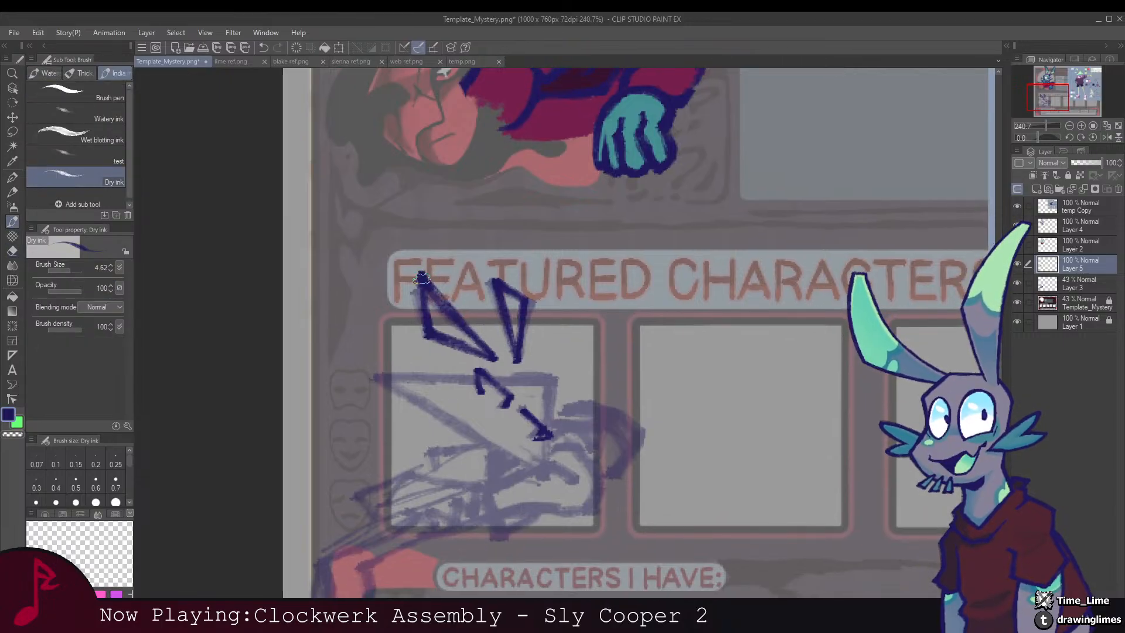
{"action": "left_click_drag", "start_coordinate": [429, 325], "coordinate": [418, 285]}
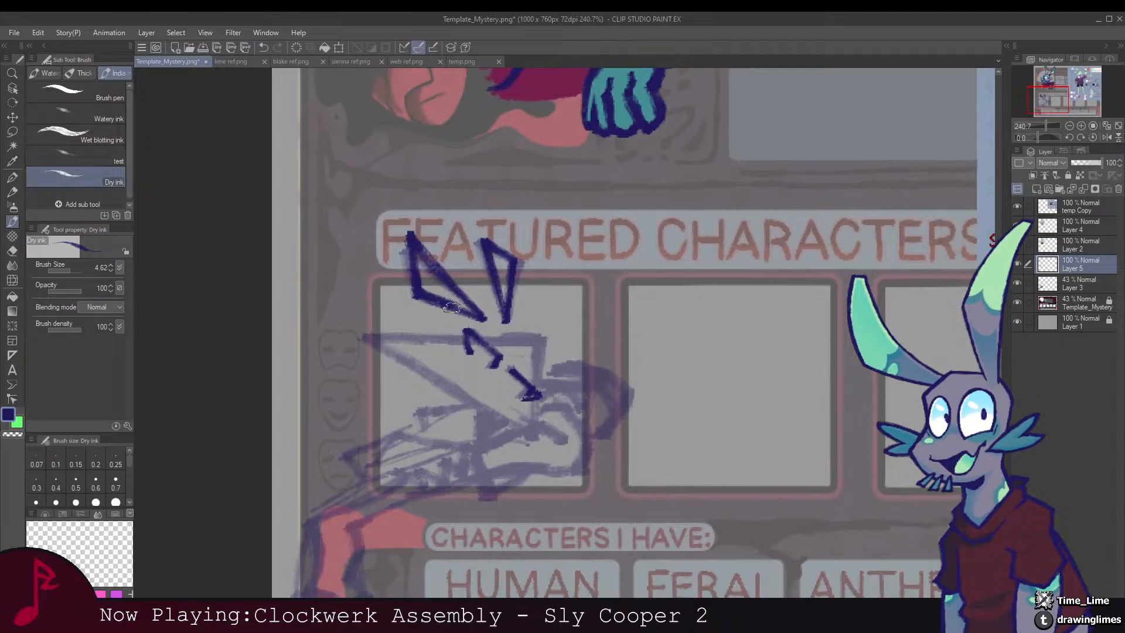
Step: Ink the triangular head outline around the eye marks with straight edges, rotating the canvas for the long sides
{"action": "mouse_move", "coordinate": [482, 323]}
{"action": "left_mouse_down"}
{"action": "mouse_move", "coordinate": [463, 268]}
{"action": "mouse_move", "coordinate": [480, 253]}
{"action": "mouse_move", "coordinate": [482, 297]}
{"action": "left_mouse_up"}
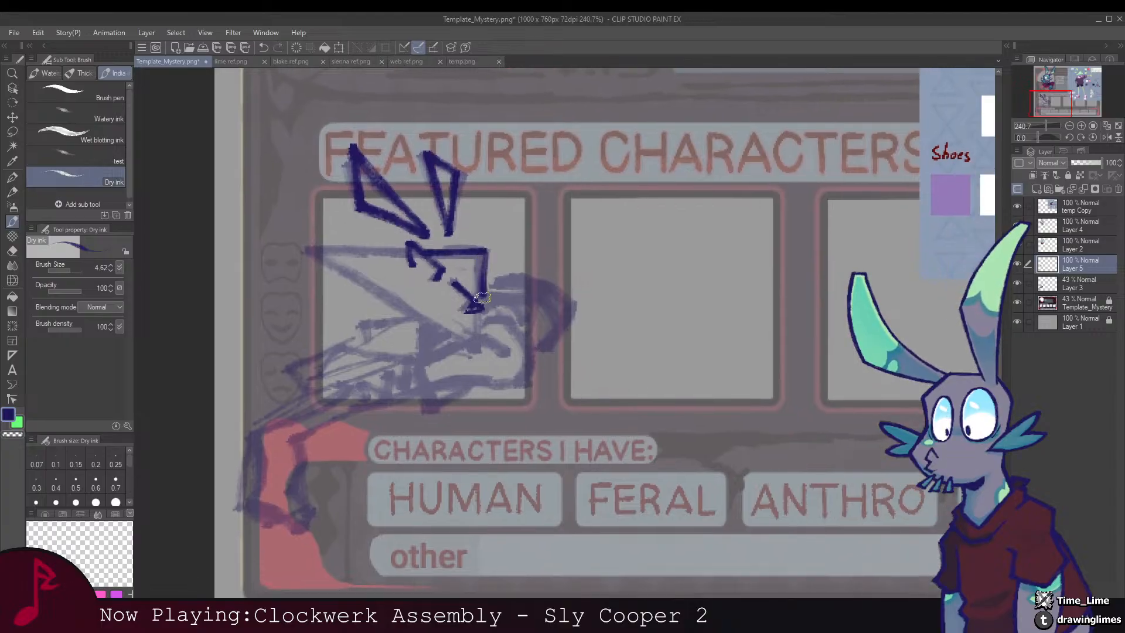
{"action": "left_click_drag", "start_coordinate": [486, 251], "coordinate": [484, 296]}
{"action": "mouse_move", "coordinate": [484, 300]}
{"action": "left_mouse_down"}
{"action": "mouse_move", "coordinate": [489, 264]}
{"action": "mouse_move", "coordinate": [493, 303]}
{"action": "left_mouse_up"}
{"action": "mouse_move", "coordinate": [463, 214]}
{"action": "left_mouse_down"}
{"action": "mouse_move", "coordinate": [394, 288]}
{"action": "mouse_move", "coordinate": [470, 138]}
{"action": "mouse_move", "coordinate": [386, 212]}
{"action": "left_mouse_up"}
{"action": "mouse_move", "coordinate": [437, 285]}
{"action": "left_mouse_down"}
{"action": "mouse_move", "coordinate": [473, 258]}
{"action": "mouse_move", "coordinate": [439, 345]}
{"action": "mouse_move", "coordinate": [465, 254]}
{"action": "mouse_move", "coordinate": [451, 260]}
{"action": "mouse_move", "coordinate": [428, 347]}
{"action": "mouse_move", "coordinate": [454, 256]}
{"action": "left_mouse_up"}
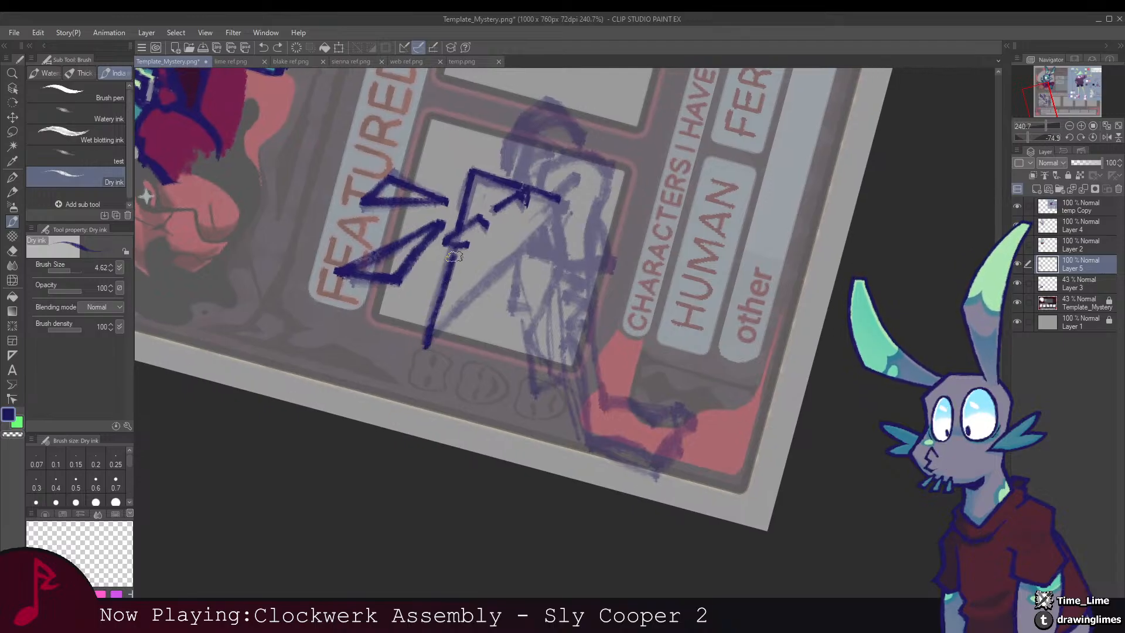
{"action": "mouse_move", "coordinate": [439, 313]}
{"action": "left_mouse_down"}
{"action": "mouse_move", "coordinate": [479, 292]}
{"action": "mouse_move", "coordinate": [455, 311]}
{"action": "mouse_move", "coordinate": [573, 196]}
{"action": "left_mouse_up"}
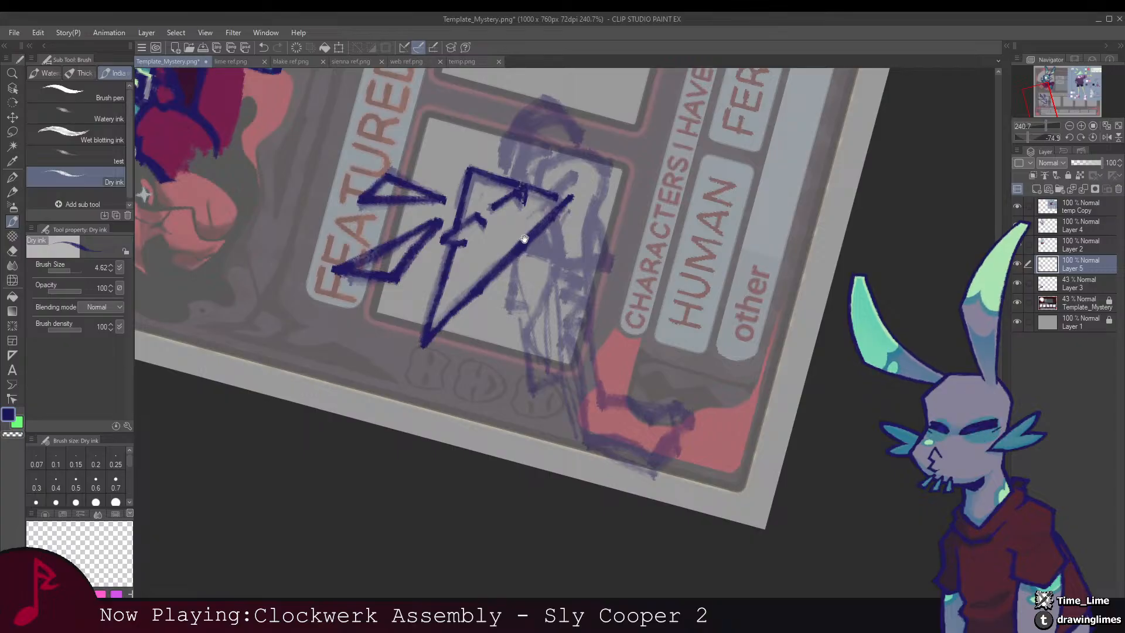
{"action": "left_click_drag", "start_coordinate": [524, 239], "coordinate": [483, 280]}
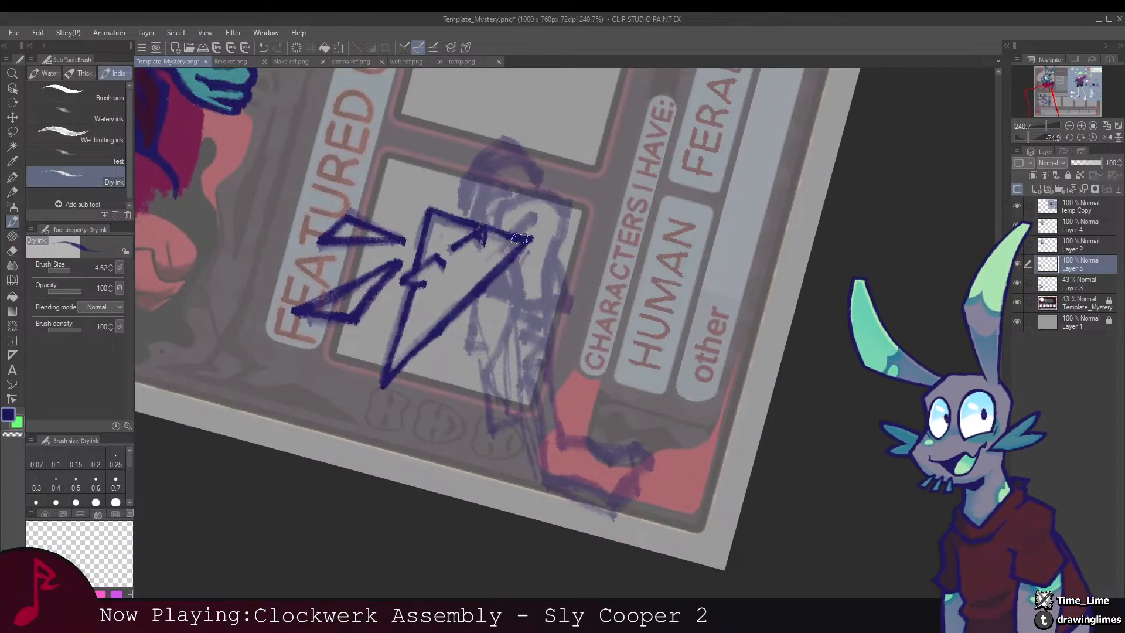
{"action": "key", "text": "e"}
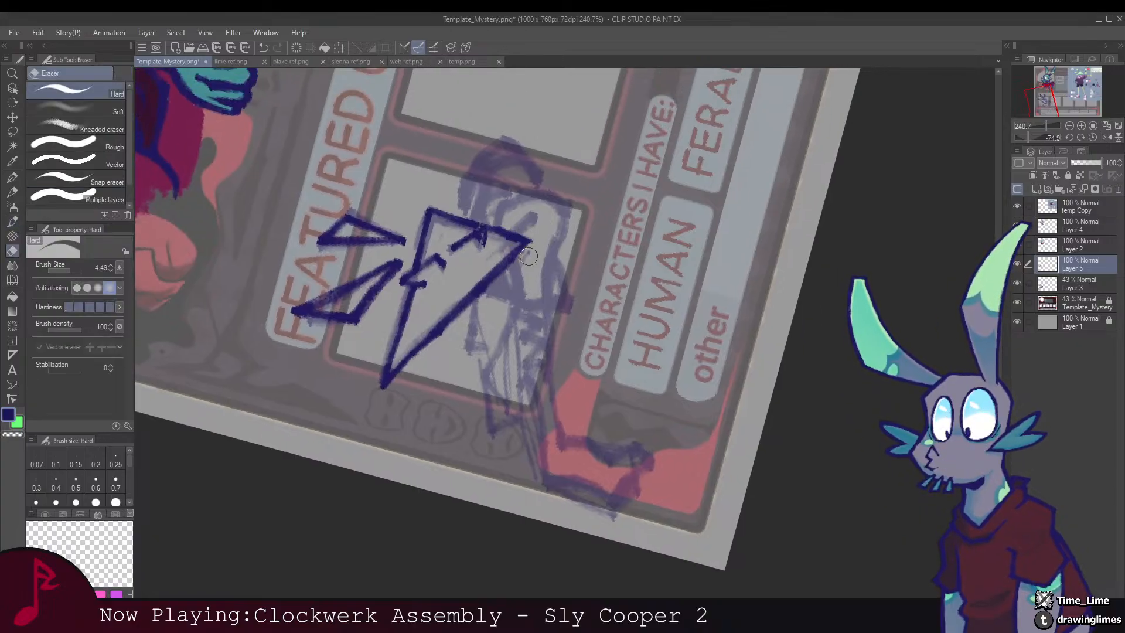
Step: Clean up the corners and long outer edge of the triangular head outline with the Hard eraser
{"action": "left_click_drag", "start_coordinate": [528, 256], "coordinate": [517, 269]}
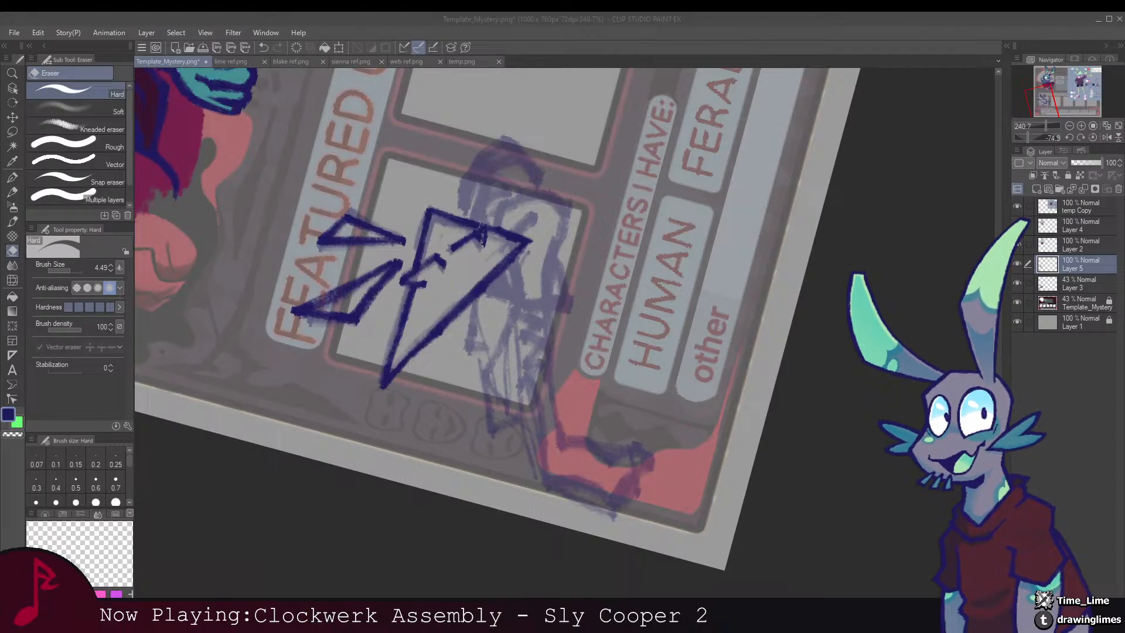
{"action": "key", "text": "r"}
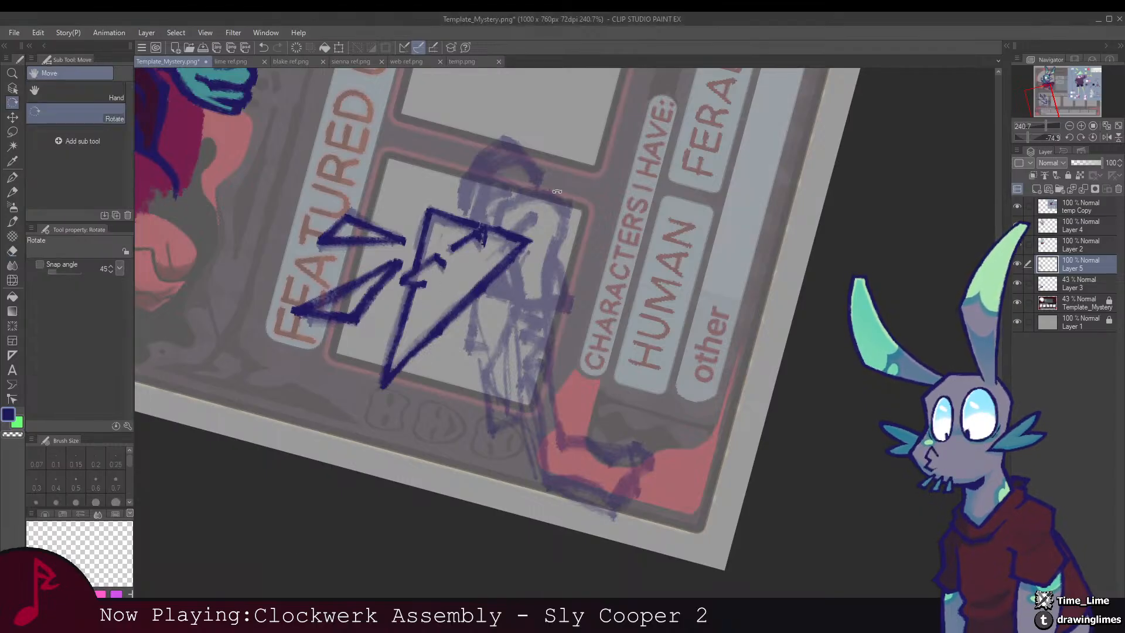
{"action": "mouse_move", "coordinate": [480, 255]}
{"action": "left_mouse_down"}
{"action": "mouse_move", "coordinate": [719, 250]}
{"action": "mouse_move", "coordinate": [753, 304]}
{"action": "left_mouse_up"}
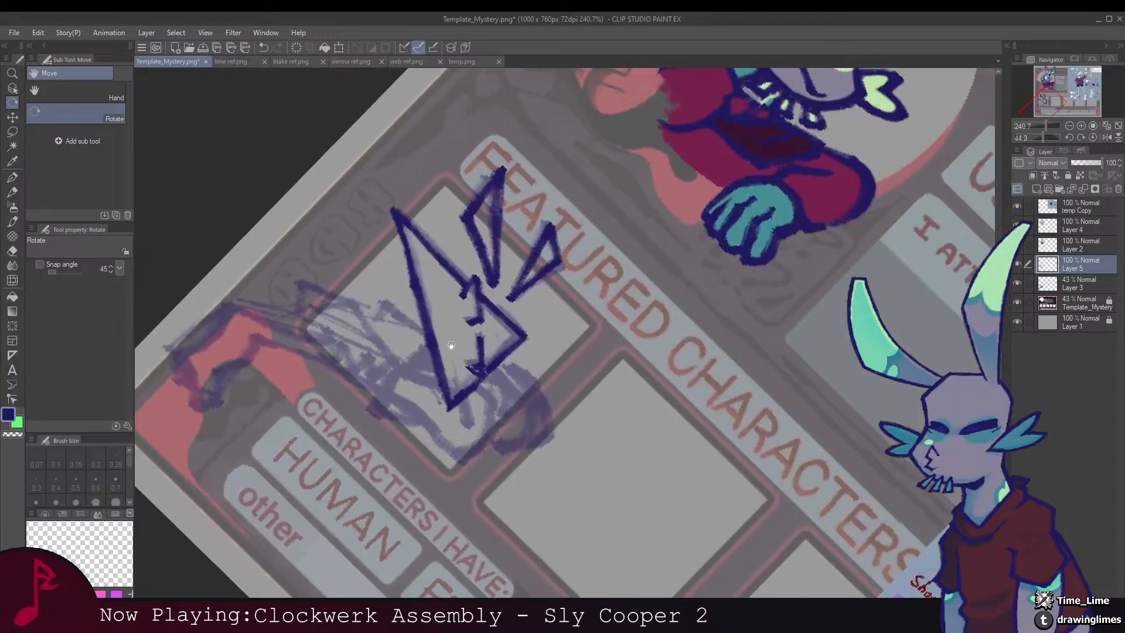
{"action": "left_click_drag", "start_coordinate": [449, 272], "coordinate": [485, 289]}
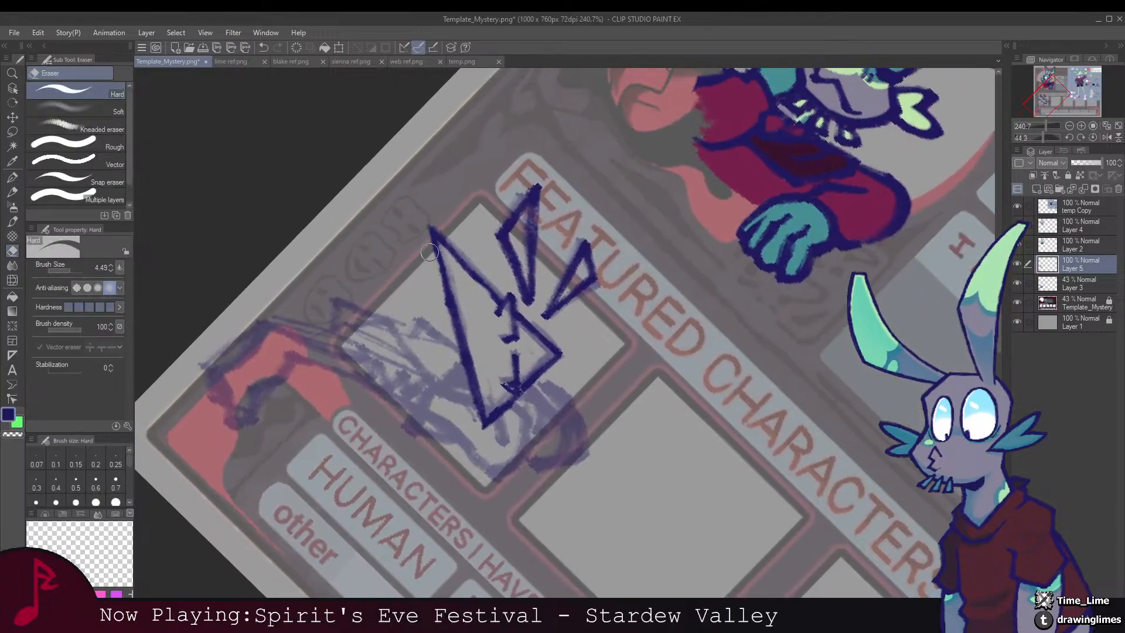
{"action": "left_click_drag", "start_coordinate": [438, 296], "coordinate": [427, 255]}
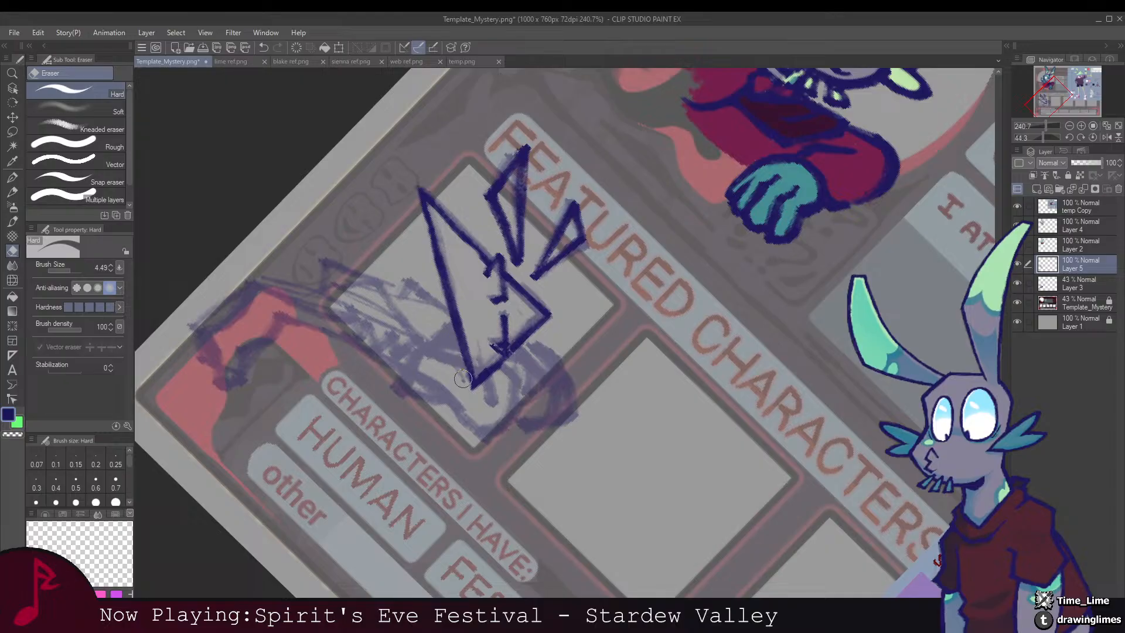
{"action": "left_click_drag", "start_coordinate": [475, 393], "coordinate": [440, 306]}
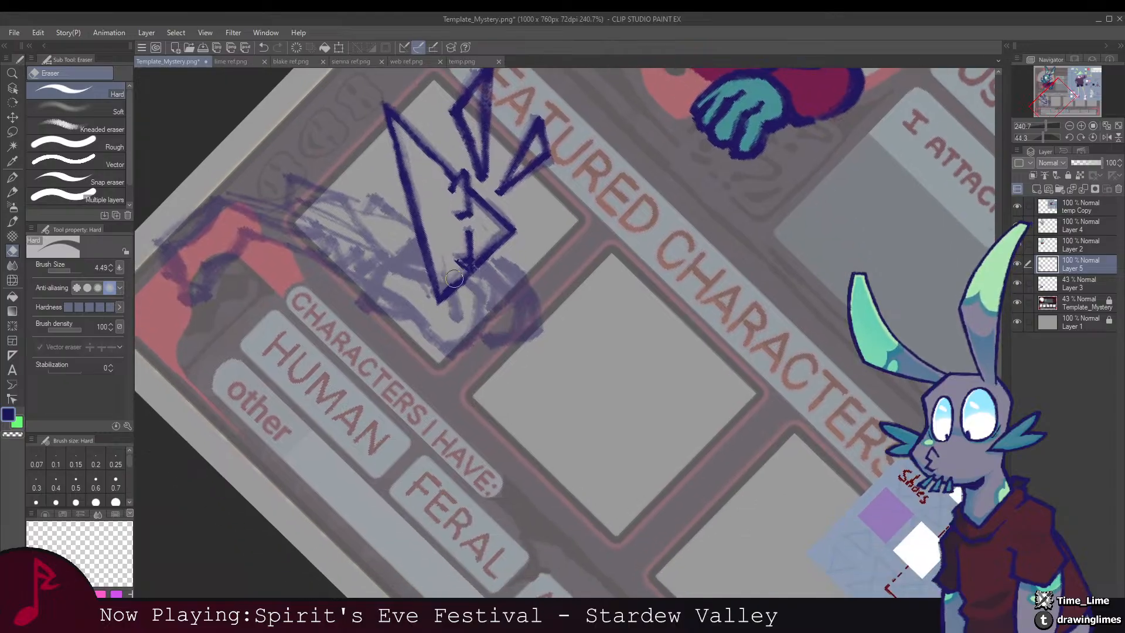
Step: Redraw the short edges and corners of the triangular head outline with the Dry ink brush
{"action": "key", "text": "b"}
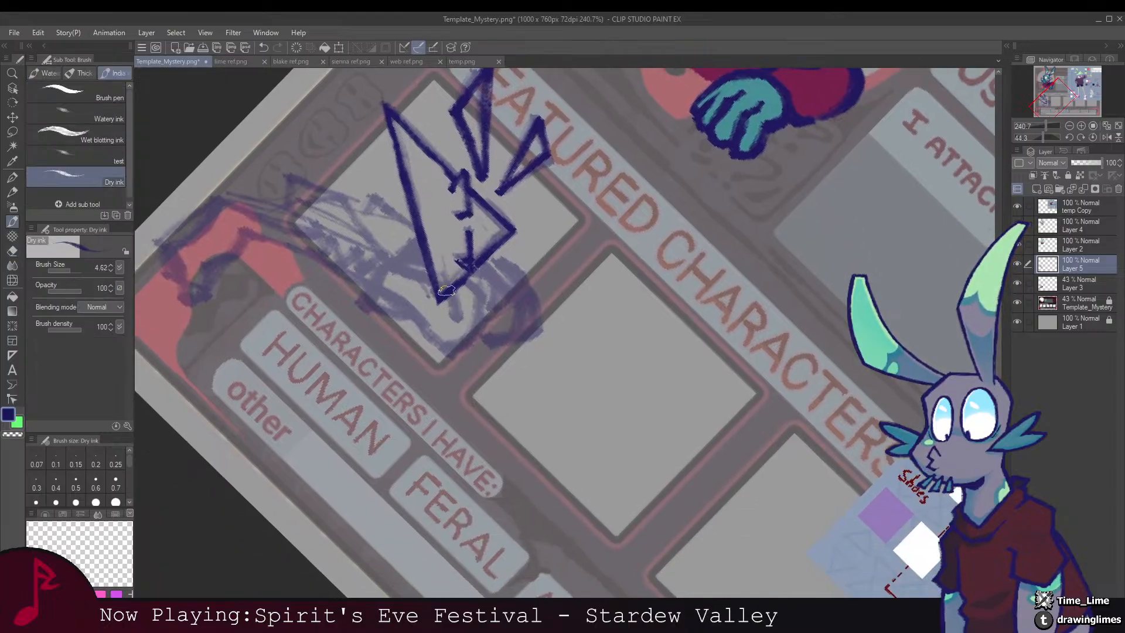
{"action": "left_click_drag", "start_coordinate": [446, 290], "coordinate": [466, 273]}
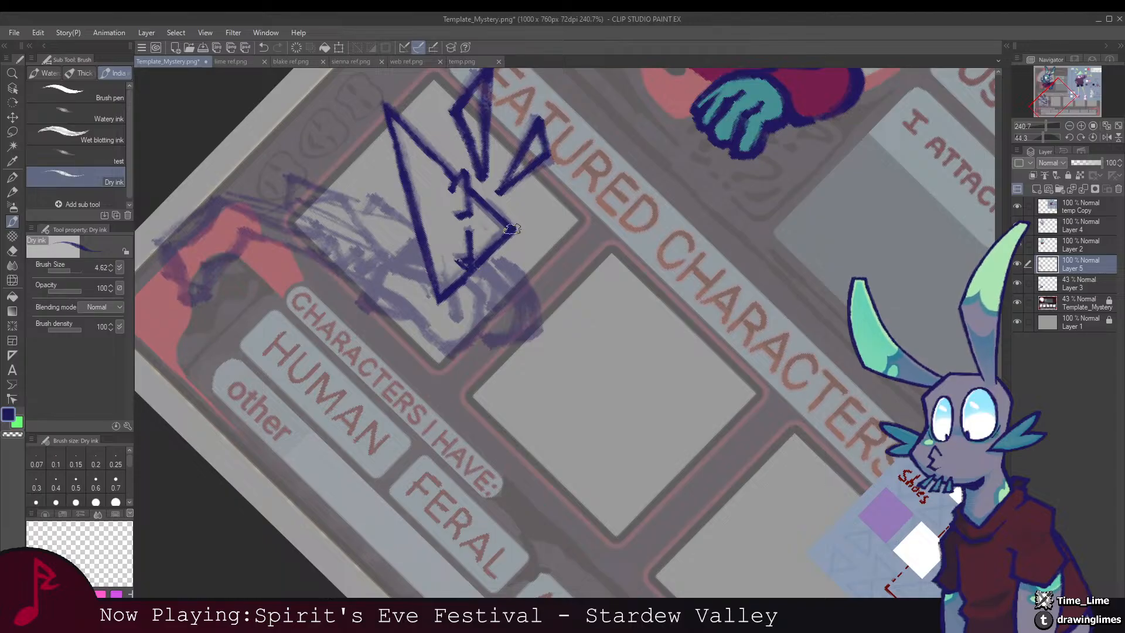
{"action": "left_click_drag", "start_coordinate": [512, 228], "coordinate": [525, 268]}
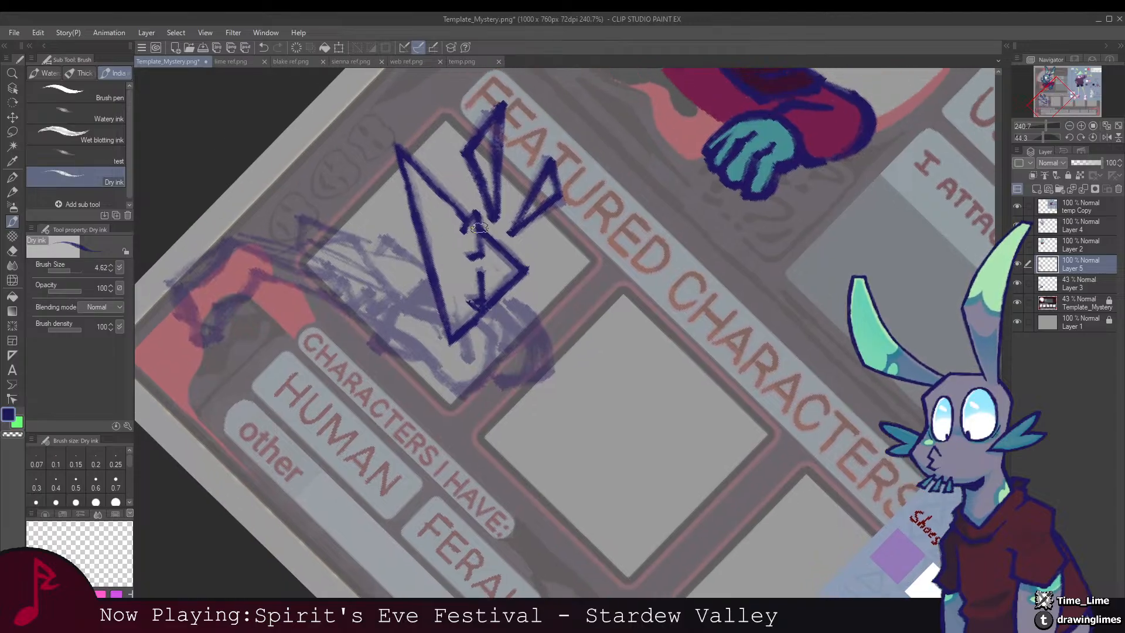
{"action": "left_click_drag", "start_coordinate": [479, 228], "coordinate": [514, 265]}
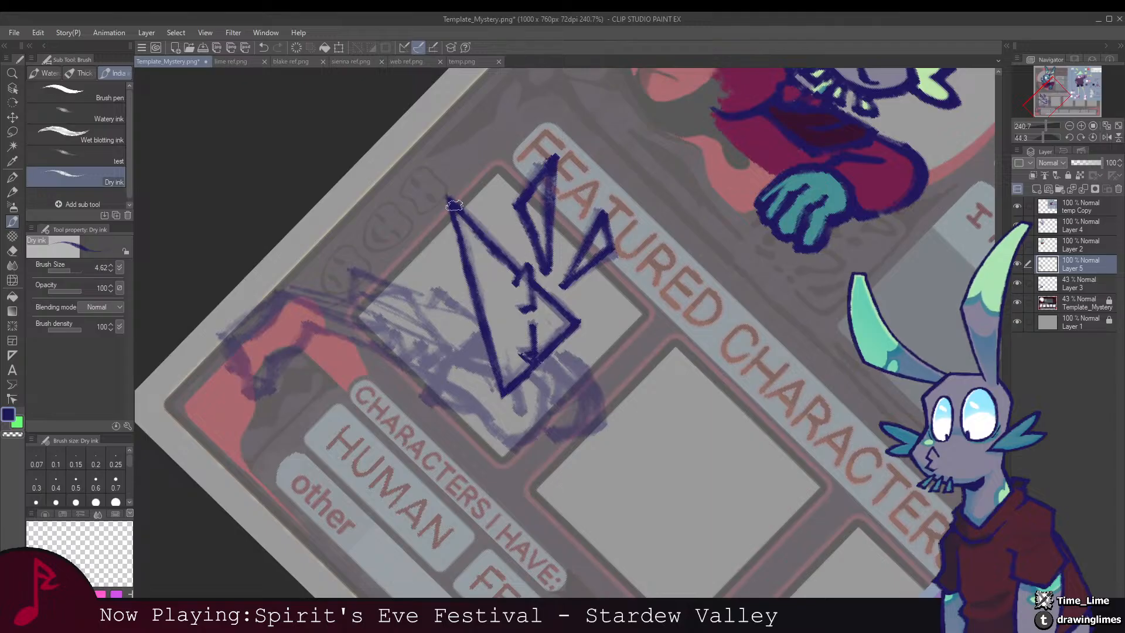
Step: Trim the larger ear's tip and the short outer edge of the head with the Hard eraser
{"action": "key", "text": "shift+space"}
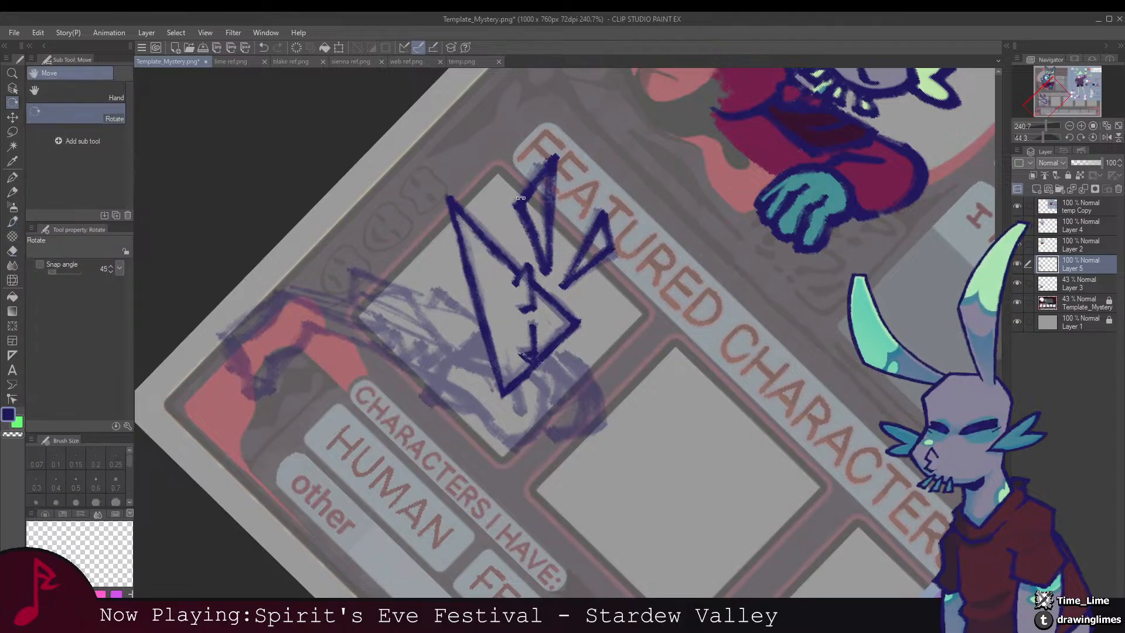
{"action": "mouse_move", "coordinate": [519, 198]}
{"action": "left_mouse_down"}
{"action": "mouse_move", "coordinate": [423, 252]}
{"action": "mouse_move", "coordinate": [430, 285]}
{"action": "mouse_move", "coordinate": [466, 272]}
{"action": "left_mouse_up"}
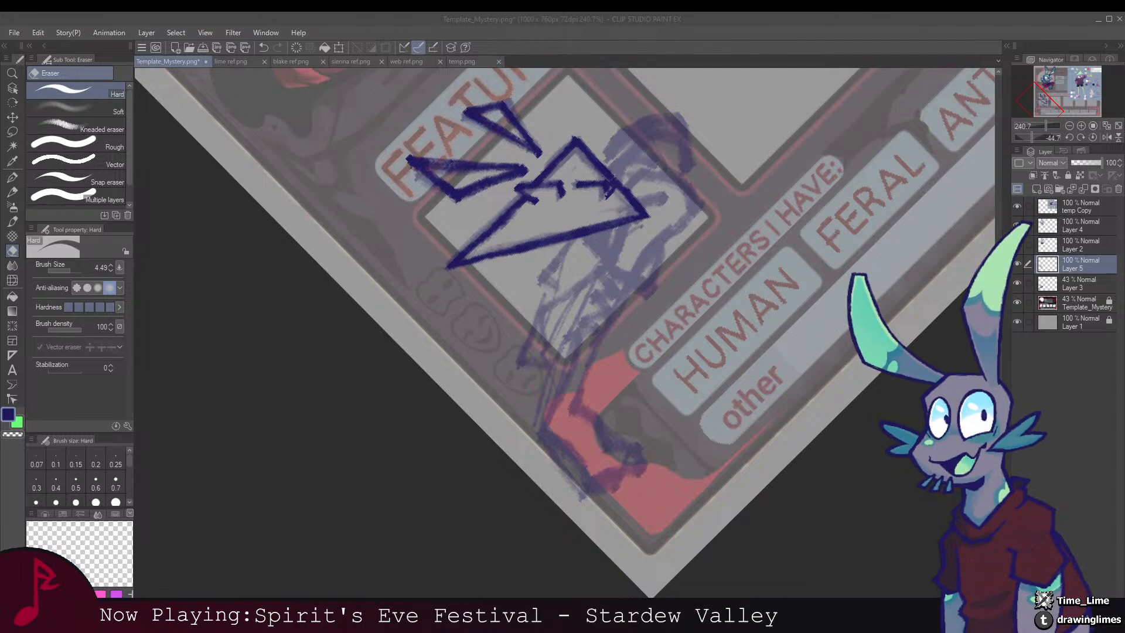
{"action": "mouse_move", "coordinate": [648, 93]}
{"action": "left_mouse_down"}
{"action": "mouse_move", "coordinate": [531, 250]}
{"action": "mouse_move", "coordinate": [545, 211]}
{"action": "mouse_move", "coordinate": [512, 229]}
{"action": "left_mouse_up"}
{"action": "key", "text": "r"}
{"action": "key", "text": "e"}
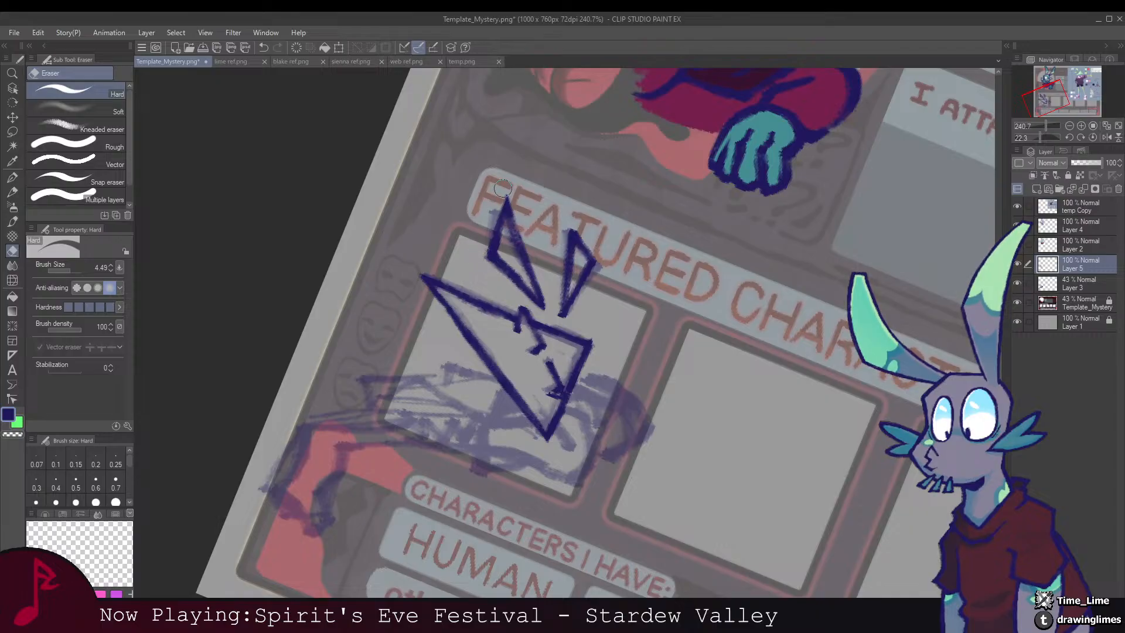
{"action": "mouse_move", "coordinate": [489, 352]}
{"action": "left_mouse_down"}
{"action": "mouse_move", "coordinate": [462, 251]}
{"action": "mouse_move", "coordinate": [427, 226]}
{"action": "left_mouse_up"}
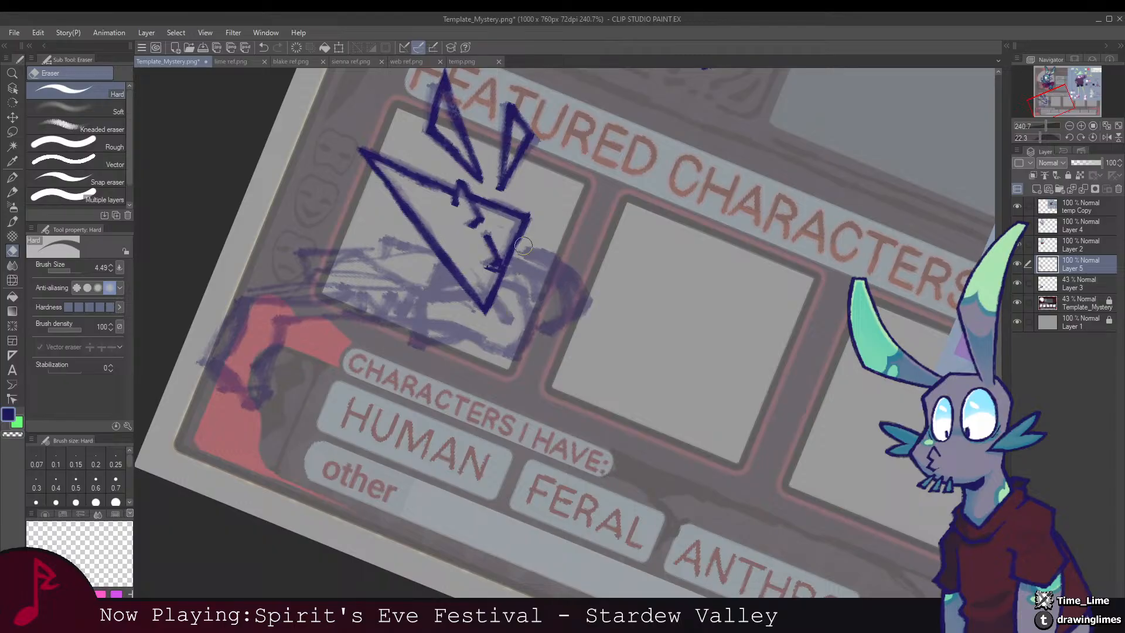
{"action": "left_click_drag", "start_coordinate": [526, 208], "coordinate": [532, 288]}
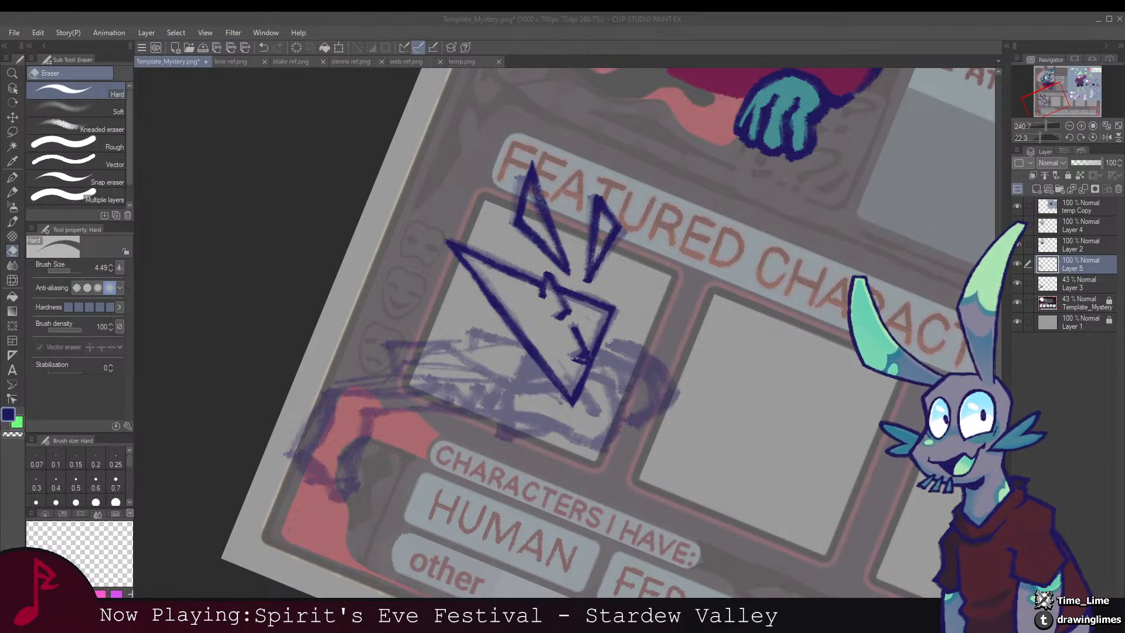
Step: Ink the sleeve outline with its jagged lower cuff over the sketch beneath the head, using the Dry ink brush
{"action": "key", "text": "r"}
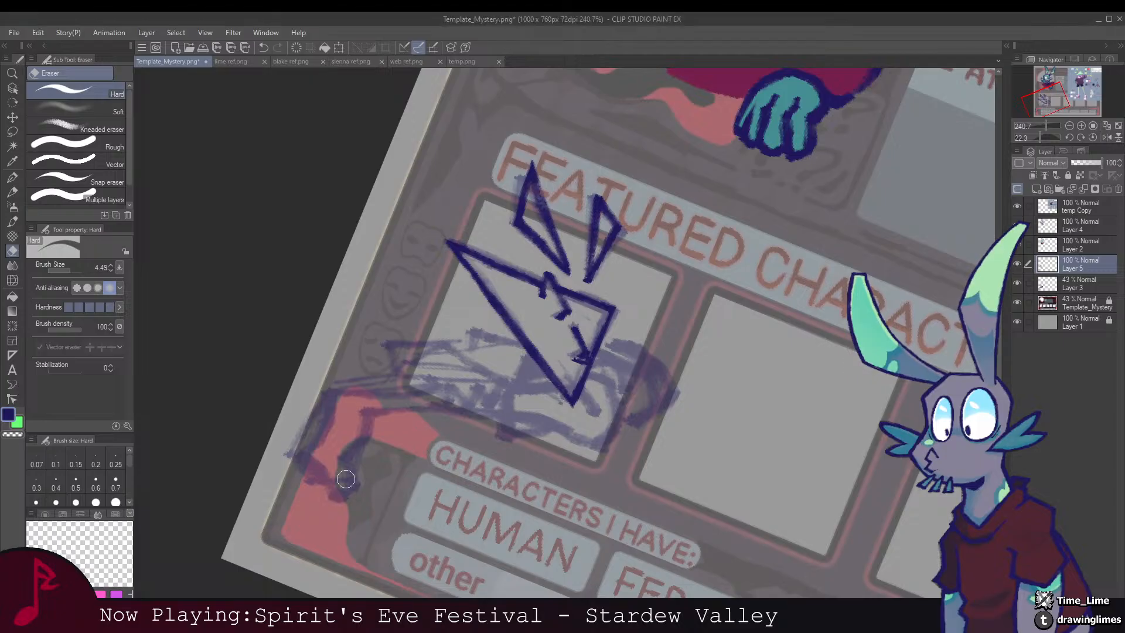
{"action": "mouse_move", "coordinate": [481, 320]}
{"action": "left_mouse_down"}
{"action": "mouse_move", "coordinate": [540, 277]}
{"action": "mouse_move", "coordinate": [489, 226]}
{"action": "mouse_move", "coordinate": [446, 276]}
{"action": "mouse_move", "coordinate": [433, 328]}
{"action": "left_mouse_up"}
{"action": "key", "text": "b"}
{"action": "scroll", "coordinate": [497, 251], "scroll_direction": "up", "scroll_amount": 1}
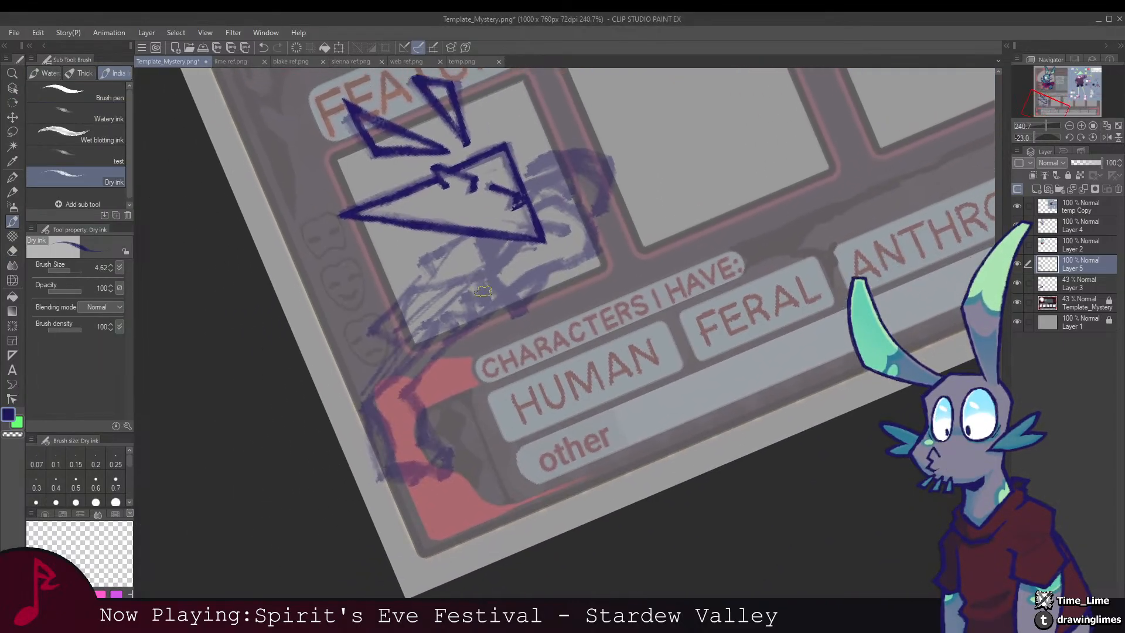
{"action": "mouse_move", "coordinate": [477, 280]}
{"action": "left_mouse_down"}
{"action": "mouse_move", "coordinate": [491, 299]}
{"action": "mouse_move", "coordinate": [466, 280]}
{"action": "mouse_move", "coordinate": [479, 274]}
{"action": "mouse_move", "coordinate": [495, 300]}
{"action": "mouse_move", "coordinate": [485, 314]}
{"action": "mouse_move", "coordinate": [469, 321]}
{"action": "mouse_move", "coordinate": [440, 304]}
{"action": "mouse_move", "coordinate": [477, 275]}
{"action": "left_mouse_up"}
{"action": "mouse_move", "coordinate": [417, 295]}
{"action": "left_mouse_down"}
{"action": "mouse_move", "coordinate": [390, 306]}
{"action": "mouse_move", "coordinate": [375, 333]}
{"action": "mouse_move", "coordinate": [403, 346]}
{"action": "mouse_move", "coordinate": [432, 318]}
{"action": "mouse_move", "coordinate": [404, 322]}
{"action": "left_mouse_up"}
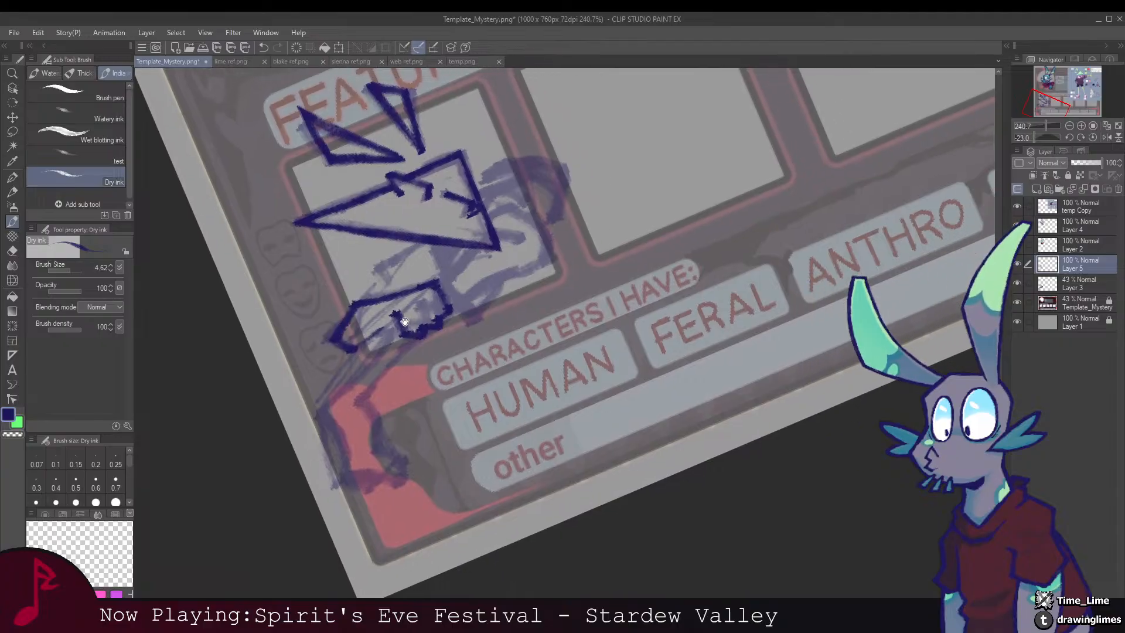
{"action": "mouse_move", "coordinate": [464, 290]}
{"action": "left_mouse_down"}
{"action": "mouse_move", "coordinate": [470, 297]}
{"action": "mouse_move", "coordinate": [475, 284]}
{"action": "left_mouse_up"}
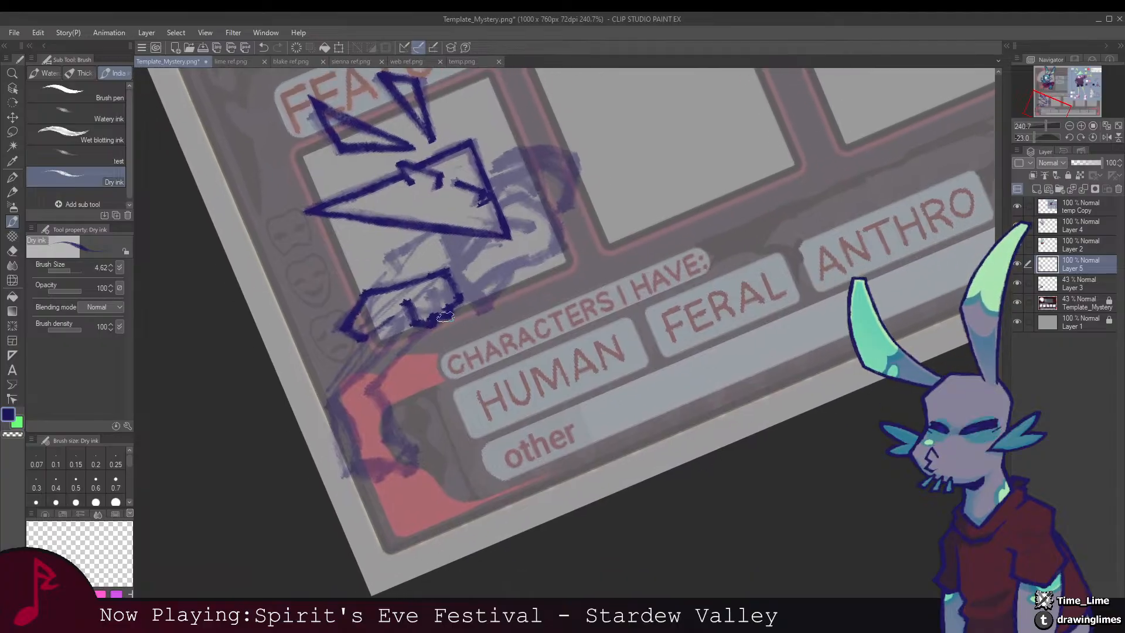
{"action": "left_click_drag", "start_coordinate": [440, 318], "coordinate": [494, 303]}
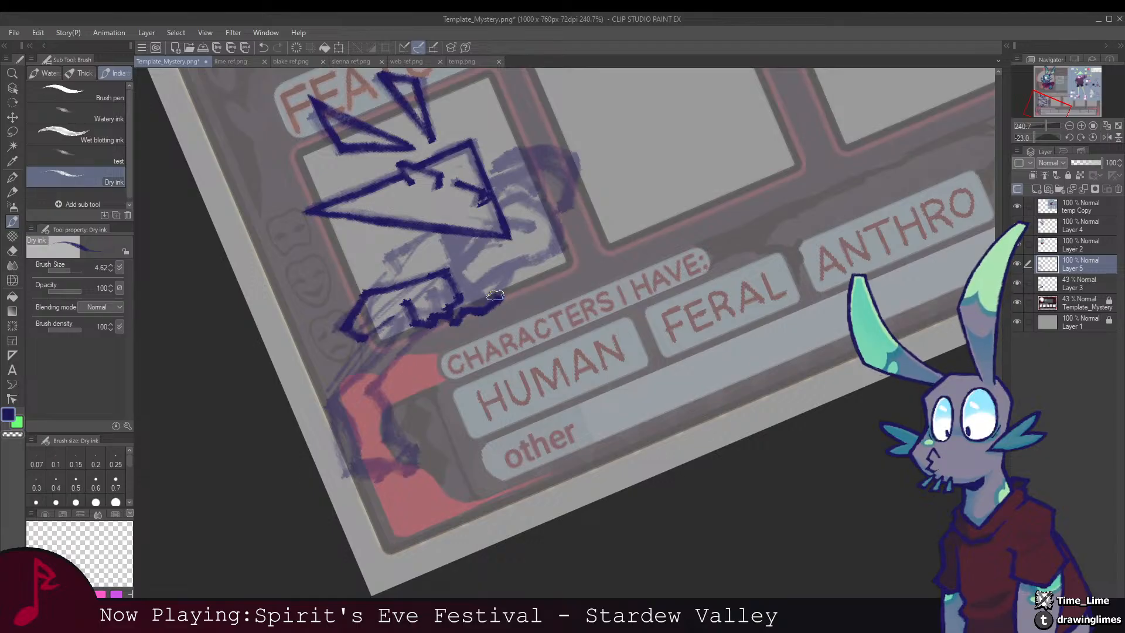
Step: Ink the two long forearm edges running from the sleeve towards the template's lower corner
{"action": "mouse_move", "coordinate": [410, 288]}
{"action": "left_mouse_down"}
{"action": "mouse_move", "coordinate": [475, 259]}
{"action": "mouse_move", "coordinate": [410, 336]}
{"action": "left_mouse_up"}
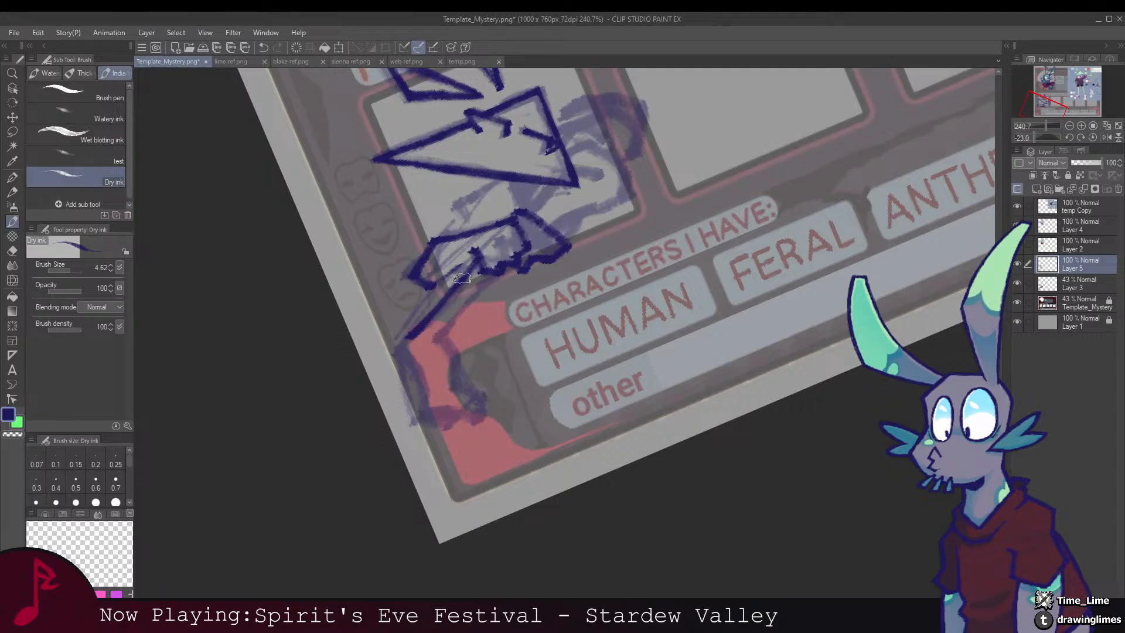
{"action": "mouse_move", "coordinate": [476, 271]}
{"action": "left_mouse_down"}
{"action": "mouse_move", "coordinate": [478, 257]}
{"action": "mouse_move", "coordinate": [428, 313]}
{"action": "left_mouse_up"}
{"action": "key", "text": "e"}
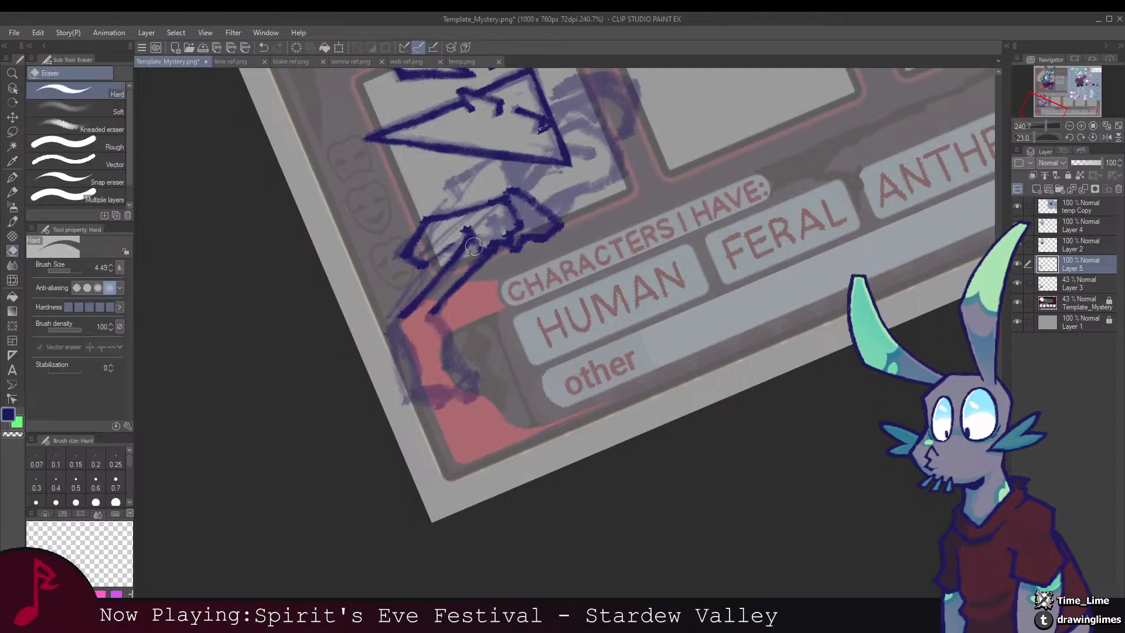
Step: Ink the jagged folds above the sleeve and the fabric details between the sleeve and the head
{"action": "key", "text": "b"}
{"action": "mouse_move", "coordinate": [462, 235]}
{"action": "left_mouse_down"}
{"action": "mouse_move", "coordinate": [480, 266]}
{"action": "mouse_move", "coordinate": [506, 253]}
{"action": "mouse_move", "coordinate": [430, 299]}
{"action": "mouse_move", "coordinate": [440, 271]}
{"action": "mouse_move", "coordinate": [469, 267]}
{"action": "left_mouse_up"}
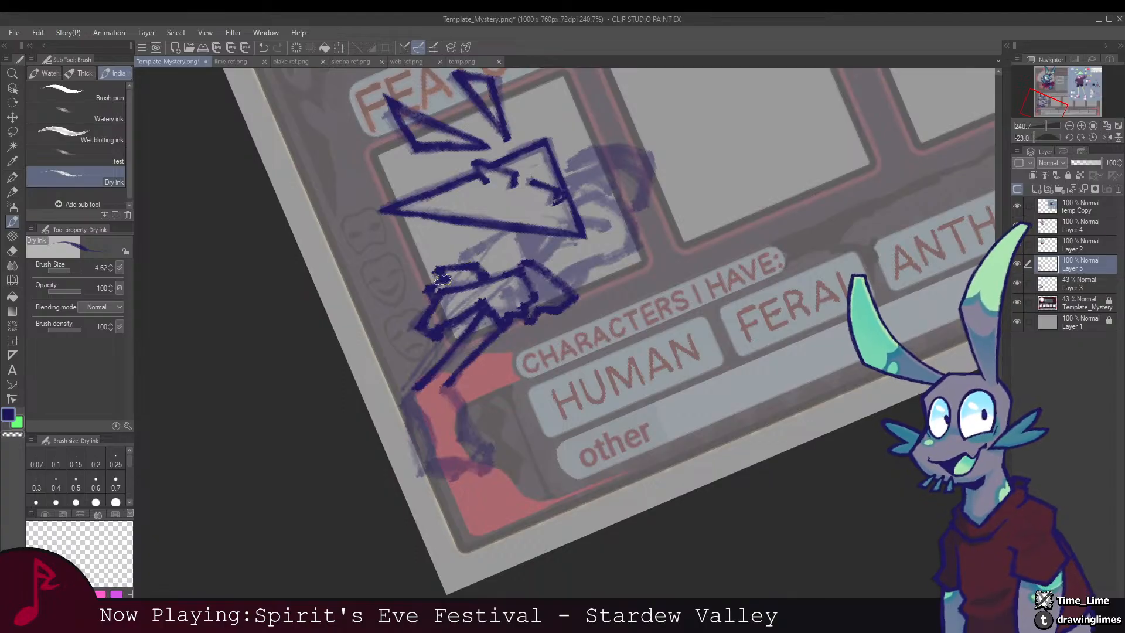
{"action": "mouse_move", "coordinate": [512, 233]}
{"action": "left_mouse_down"}
{"action": "mouse_move", "coordinate": [445, 253]}
{"action": "mouse_move", "coordinate": [464, 262]}
{"action": "mouse_move", "coordinate": [440, 269]}
{"action": "left_mouse_up"}
{"action": "mouse_move", "coordinate": [512, 227]}
{"action": "left_mouse_down"}
{"action": "mouse_move", "coordinate": [568, 214]}
{"action": "mouse_move", "coordinate": [593, 237]}
{"action": "mouse_move", "coordinate": [512, 243]}
{"action": "mouse_move", "coordinate": [529, 244]}
{"action": "mouse_move", "coordinate": [517, 209]}
{"action": "left_mouse_up"}
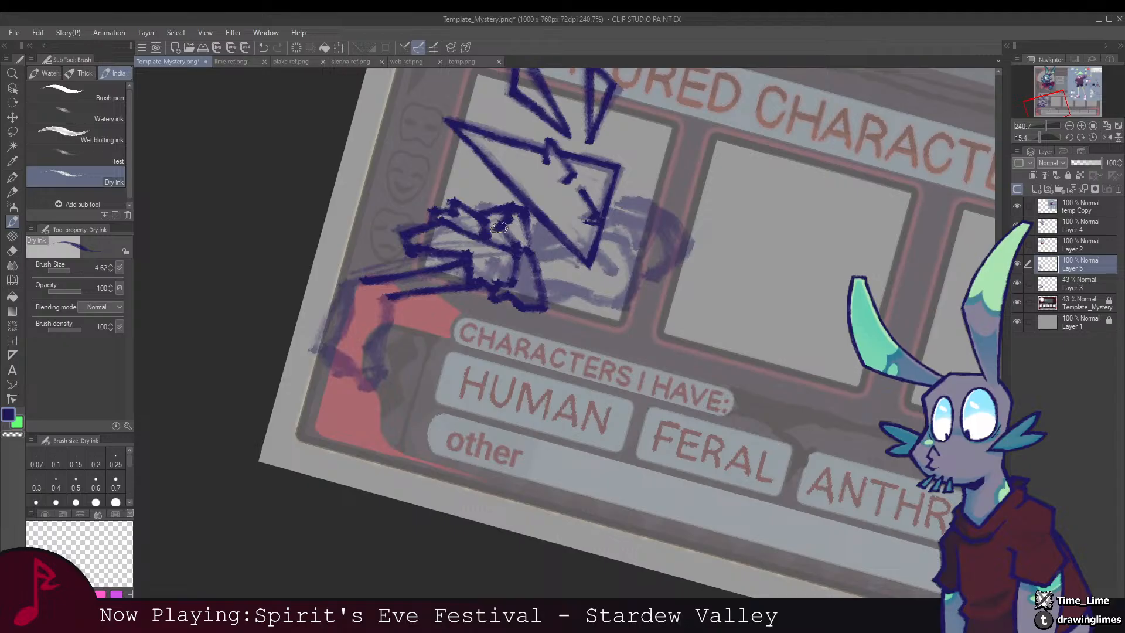
{"action": "scroll", "coordinate": [507, 247], "scroll_direction": "right", "scroll_amount": 2}
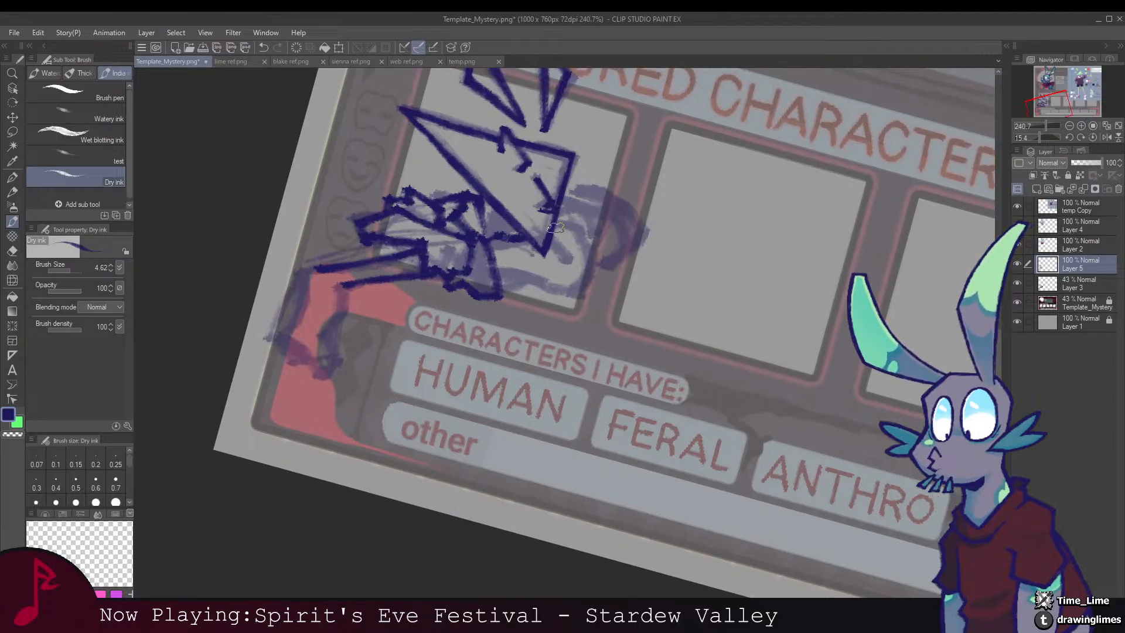
Step: Ink the clothing outline beneath and behind the head, then erase stray ink along the head's long lower edge
{"action": "mouse_move", "coordinate": [555, 227]}
{"action": "left_mouse_down"}
{"action": "mouse_move", "coordinate": [591, 286]}
{"action": "mouse_move", "coordinate": [543, 295]}
{"action": "mouse_move", "coordinate": [518, 280]}
{"action": "mouse_move", "coordinate": [503, 292]}
{"action": "mouse_move", "coordinate": [587, 289]}
{"action": "mouse_move", "coordinate": [590, 263]}
{"action": "left_mouse_up"}
{"action": "mouse_move", "coordinate": [570, 193]}
{"action": "left_mouse_down"}
{"action": "mouse_move", "coordinate": [494, 240]}
{"action": "mouse_move", "coordinate": [527, 250]}
{"action": "mouse_move", "coordinate": [529, 303]}
{"action": "left_mouse_up"}
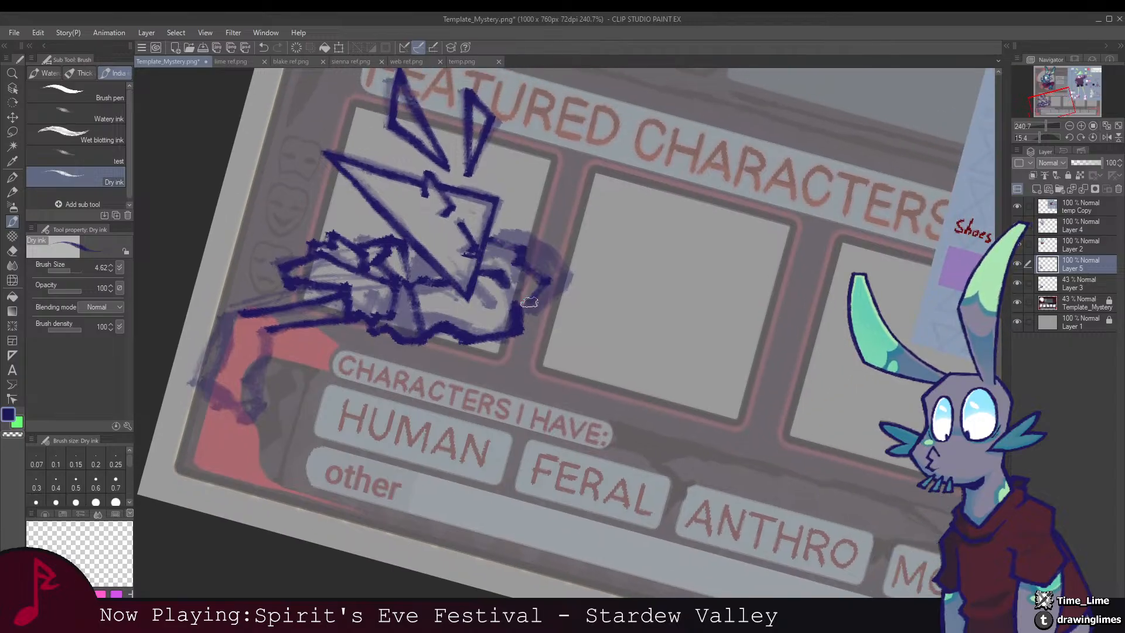
{"action": "mouse_move", "coordinate": [488, 267]}
{"action": "left_mouse_down"}
{"action": "mouse_move", "coordinate": [496, 256]}
{"action": "mouse_move", "coordinate": [488, 274]}
{"action": "mouse_move", "coordinate": [475, 260]}
{"action": "left_mouse_up"}
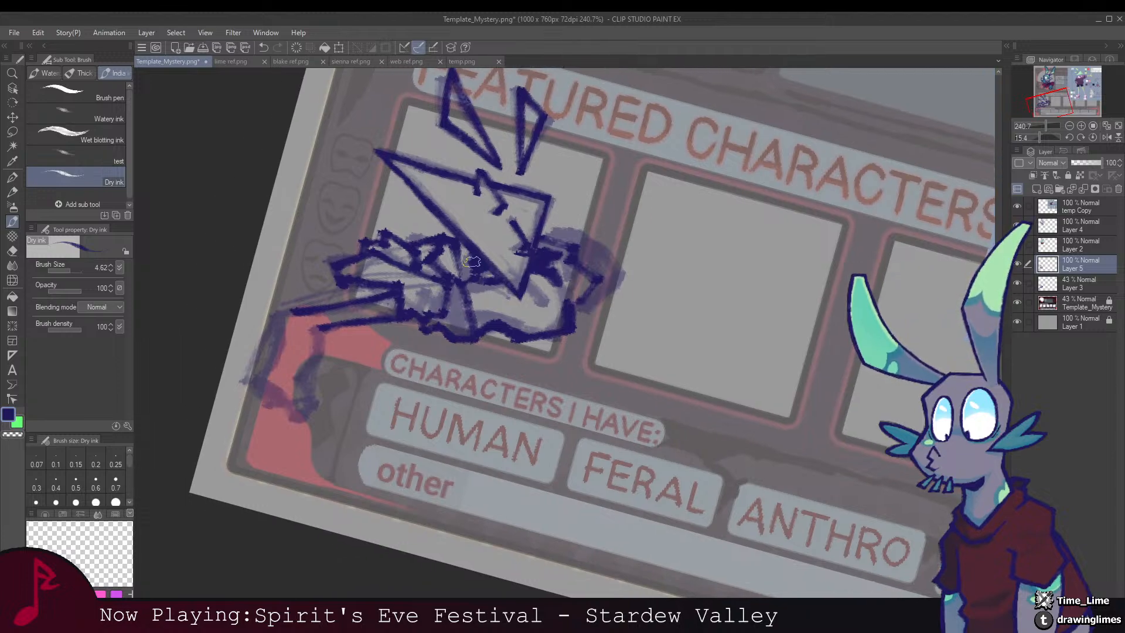
{"action": "key", "text": "e"}
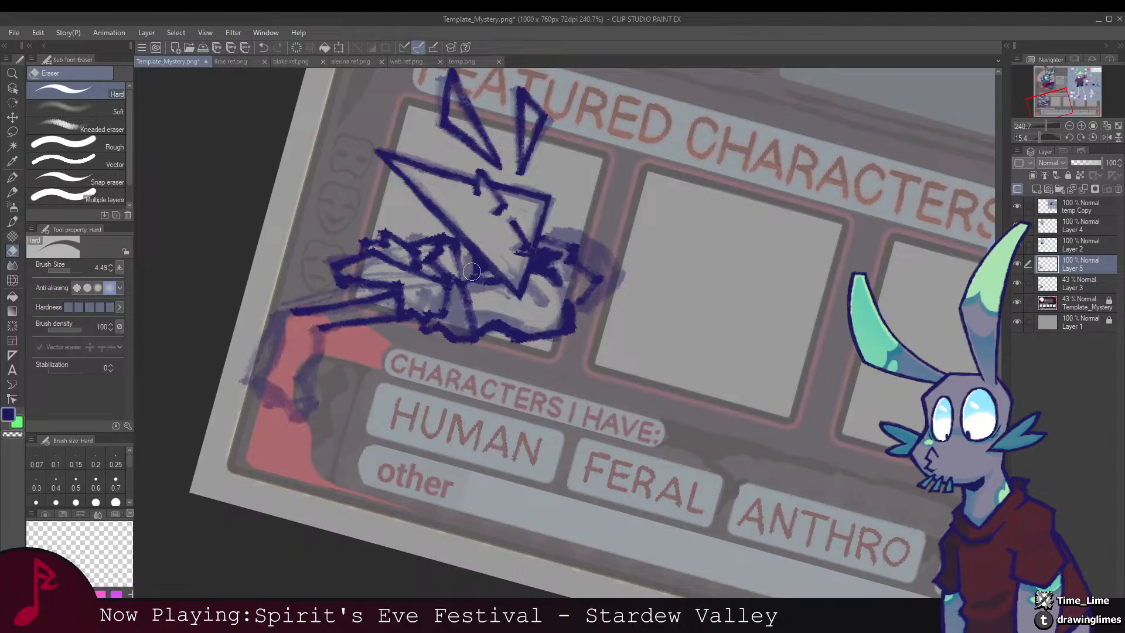
{"action": "left_click_drag", "start_coordinate": [472, 271], "coordinate": [489, 273]}
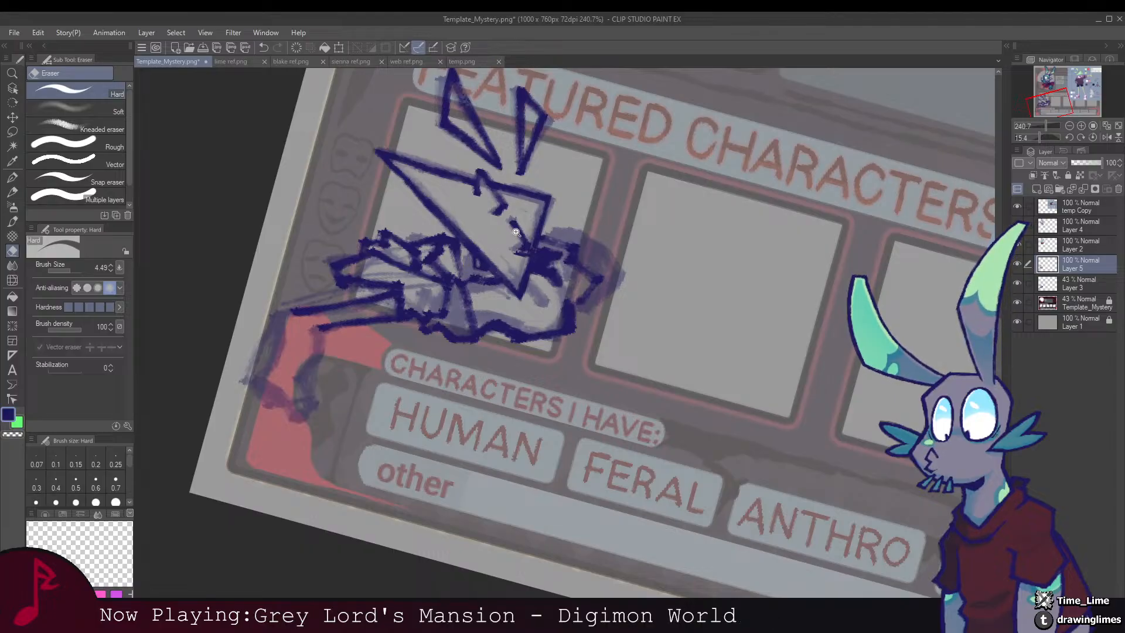
Step: Ink the bent lower limb and the hand outline over the sketch beside the CHARACTERS I HAVE label
{"action": "scroll", "coordinate": [515, 232], "scroll_direction": "down", "scroll_amount": 5}
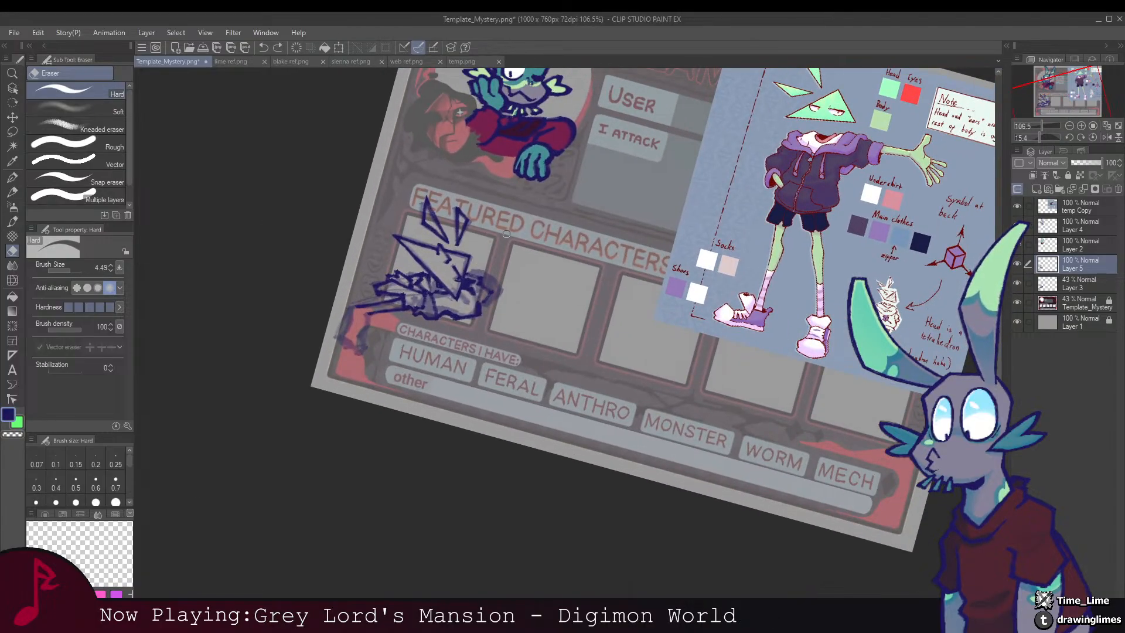
{"action": "key", "text": "r"}
{"action": "double_click", "coordinate": [517, 226]}
{"action": "mouse_move", "coordinate": [392, 353]}
{"action": "left_mouse_down"}
{"action": "mouse_move", "coordinate": [455, 291]}
{"action": "mouse_move", "coordinate": [430, 296]}
{"action": "mouse_move", "coordinate": [430, 332]}
{"action": "mouse_move", "coordinate": [463, 368]}
{"action": "mouse_move", "coordinate": [503, 356]}
{"action": "mouse_move", "coordinate": [480, 343]}
{"action": "mouse_move", "coordinate": [471, 274]}
{"action": "mouse_move", "coordinate": [490, 347]}
{"action": "left_mouse_up"}
{"action": "scroll", "coordinate": [456, 290], "scroll_direction": "up", "scroll_amount": 4}
{"action": "scroll", "coordinate": [455, 290], "scroll_direction": "up", "scroll_amount": 2}
{"action": "key", "text": "b"}
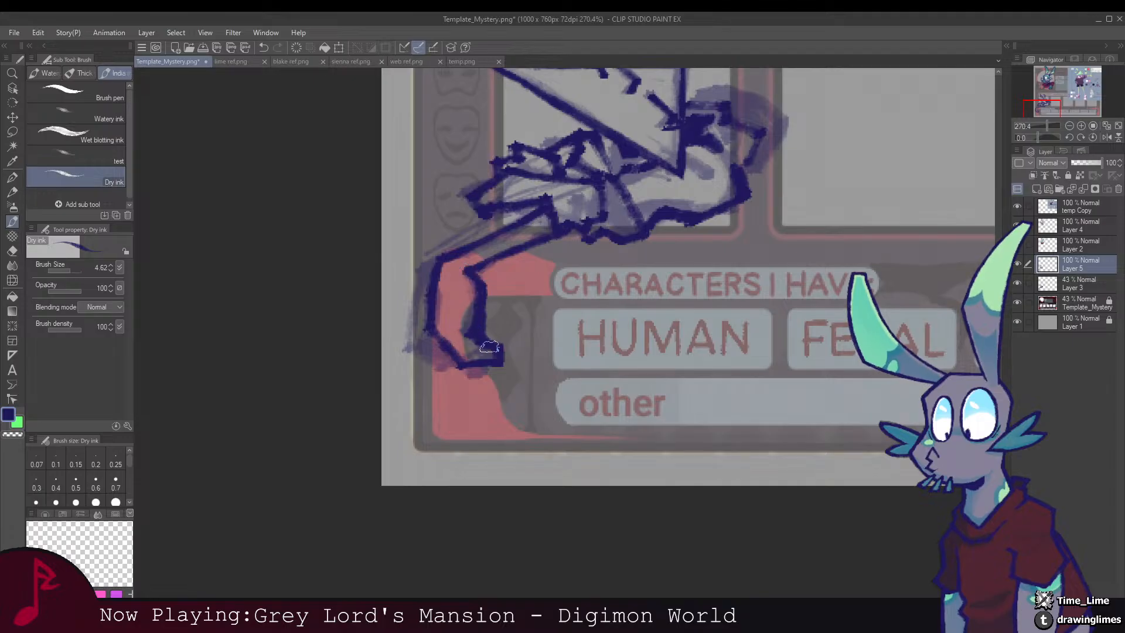
Step: Tidy the hand outline and add the dividing lines between its fingers with the Dry ink brush
{"action": "key", "text": "e"}
{"action": "key", "text": "b"}
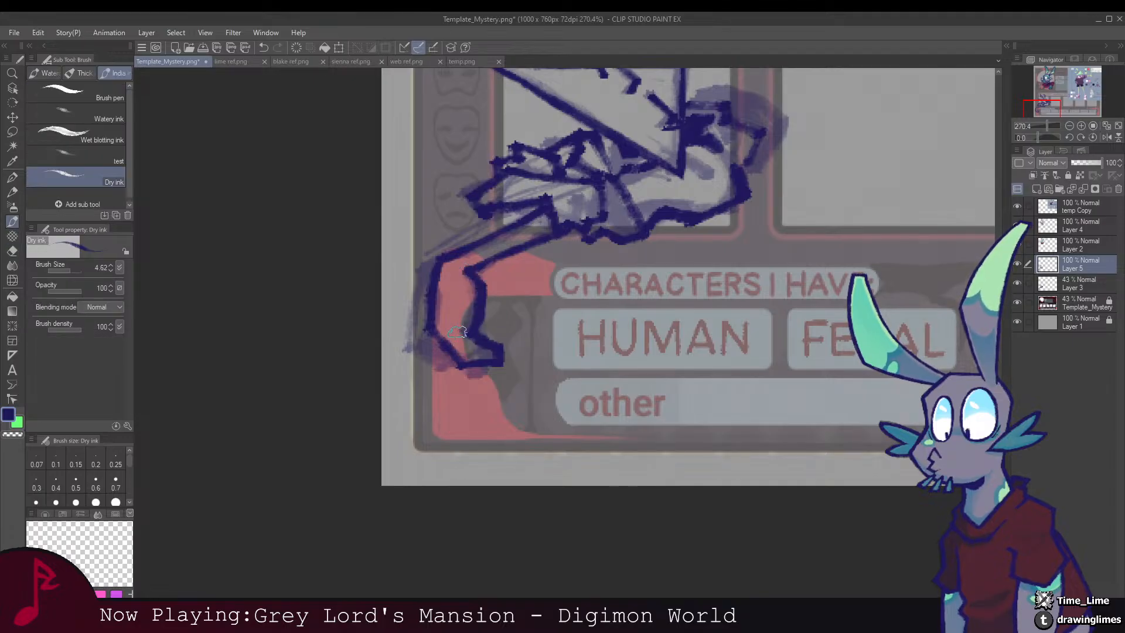
{"action": "mouse_move", "coordinate": [457, 319]}
{"action": "left_mouse_down"}
{"action": "mouse_move", "coordinate": [462, 351]}
{"action": "mouse_move", "coordinate": [483, 364]}
{"action": "left_mouse_up"}
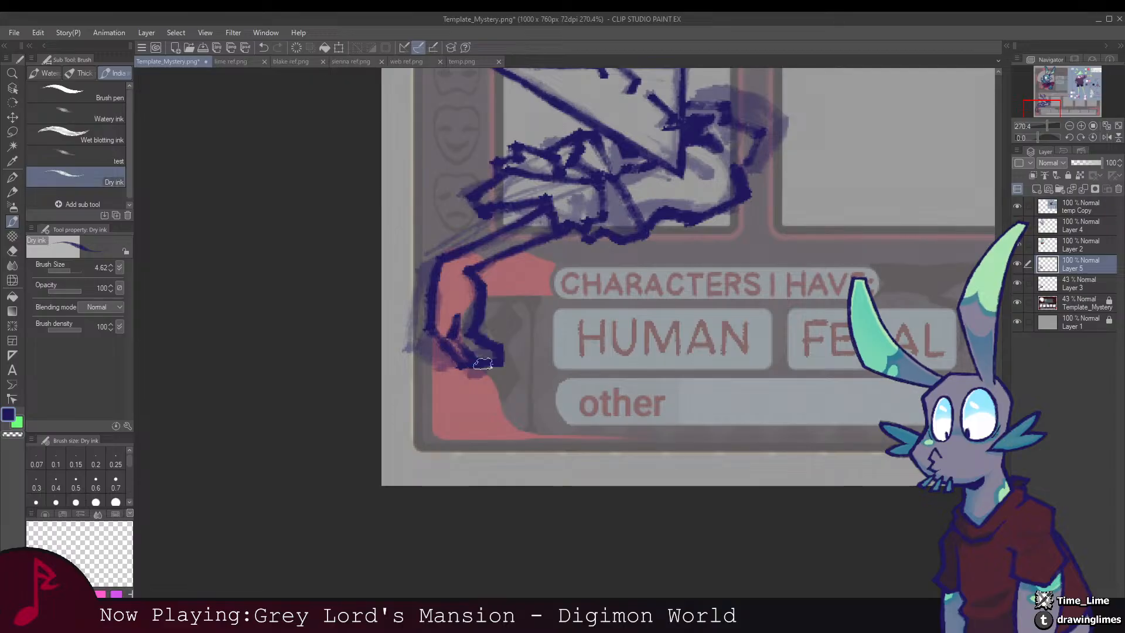
{"action": "left_click_drag", "start_coordinate": [568, 227], "coordinate": [445, 294]}
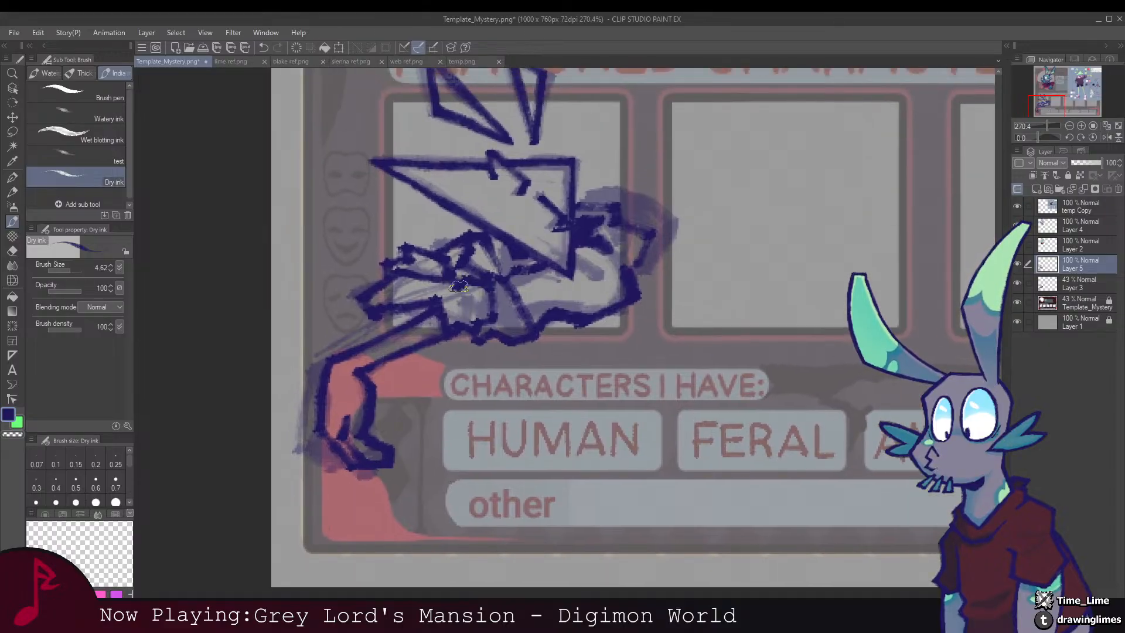
{"action": "mouse_move", "coordinate": [552, 215]}
{"action": "left_mouse_down"}
{"action": "mouse_move", "coordinate": [423, 240]}
{"action": "mouse_move", "coordinate": [400, 267]}
{"action": "left_mouse_up"}
{"action": "key", "text": "e"}
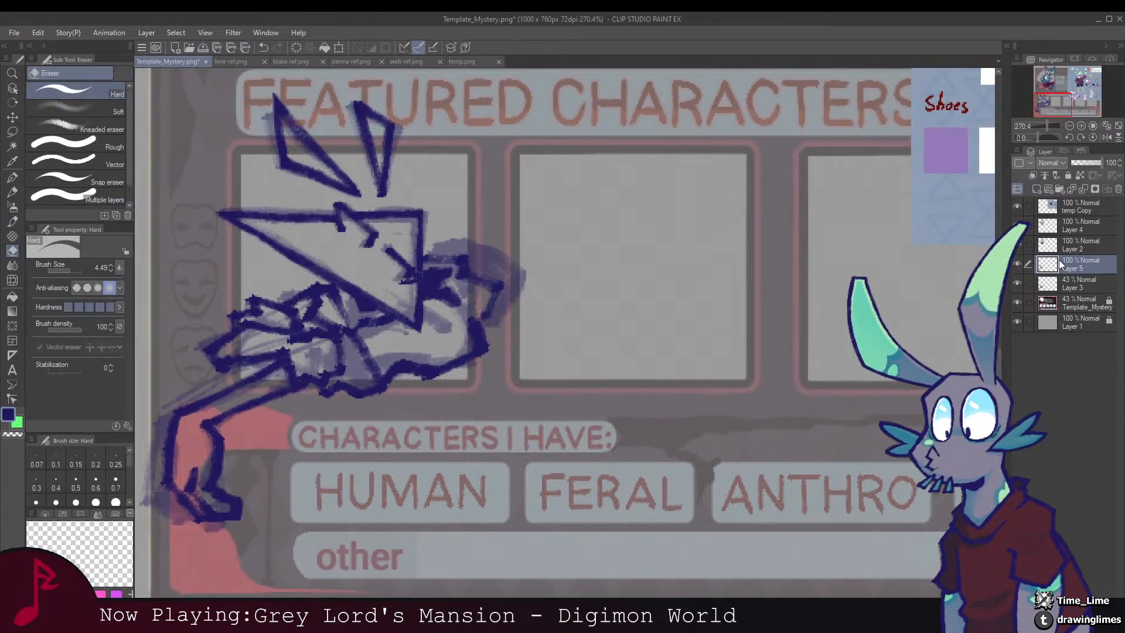
{"action": "left_click", "coordinate": [1053, 301], "text": "ctrl"}
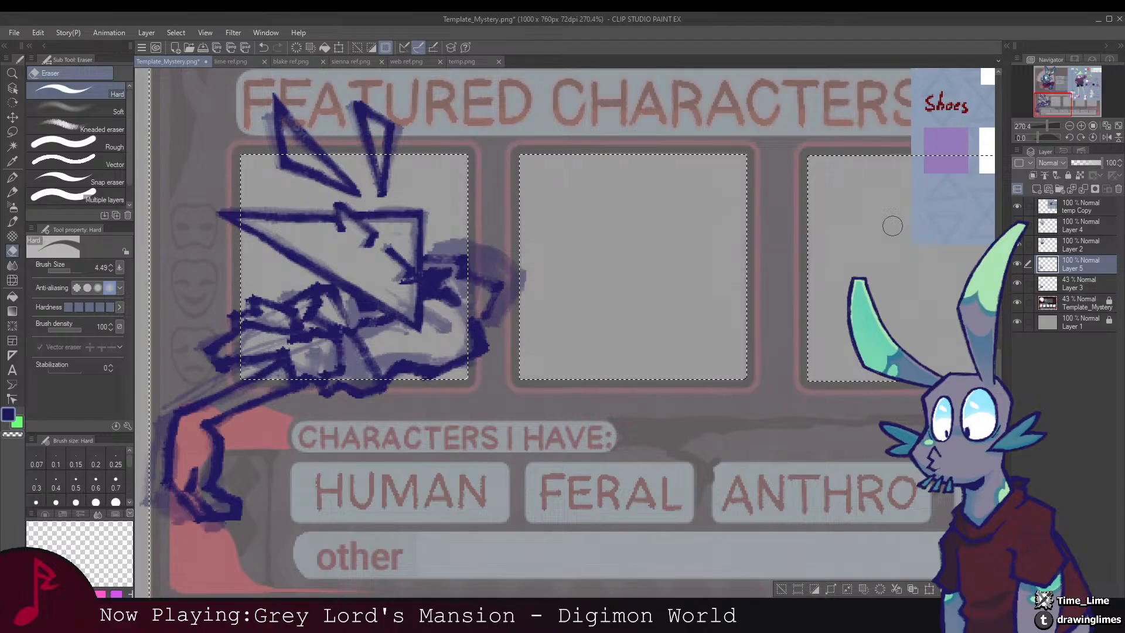
{"action": "left_click_drag", "start_coordinate": [892, 226], "coordinate": [908, 238]}
{"action": "key", "text": "ctrl+d"}
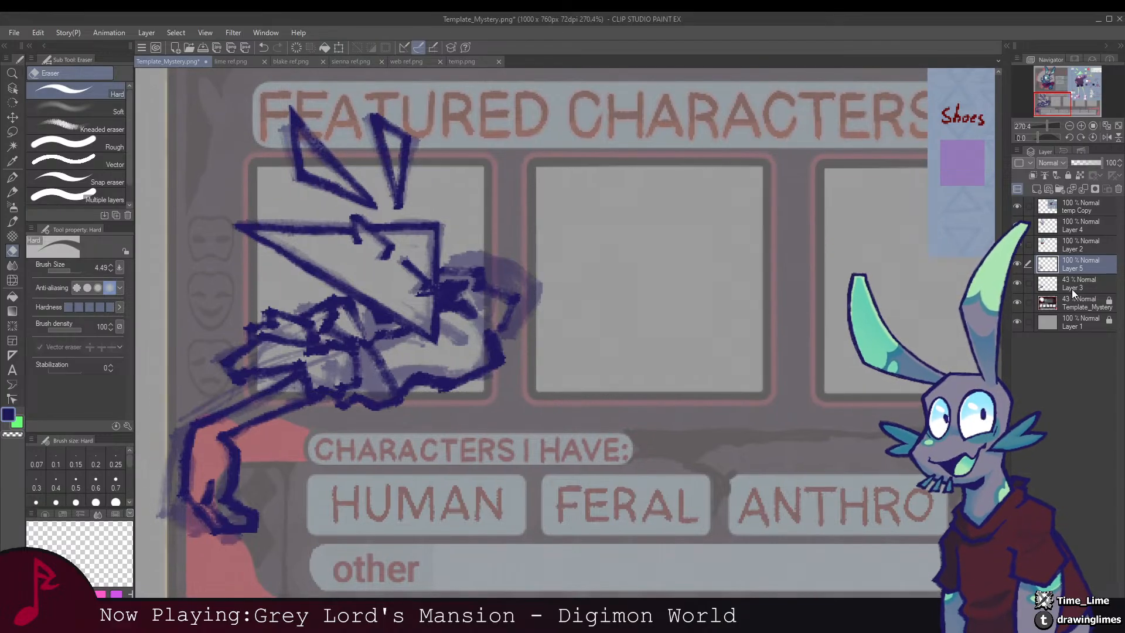
Step: Add a new layer above Layer 3, beneath the line art, and delete the rough sketch on Layer 3
{"action": "left_click", "coordinate": [1073, 289]}
{"action": "left_click", "coordinate": [1036, 189]}
{"action": "left_click", "coordinate": [1072, 307]}
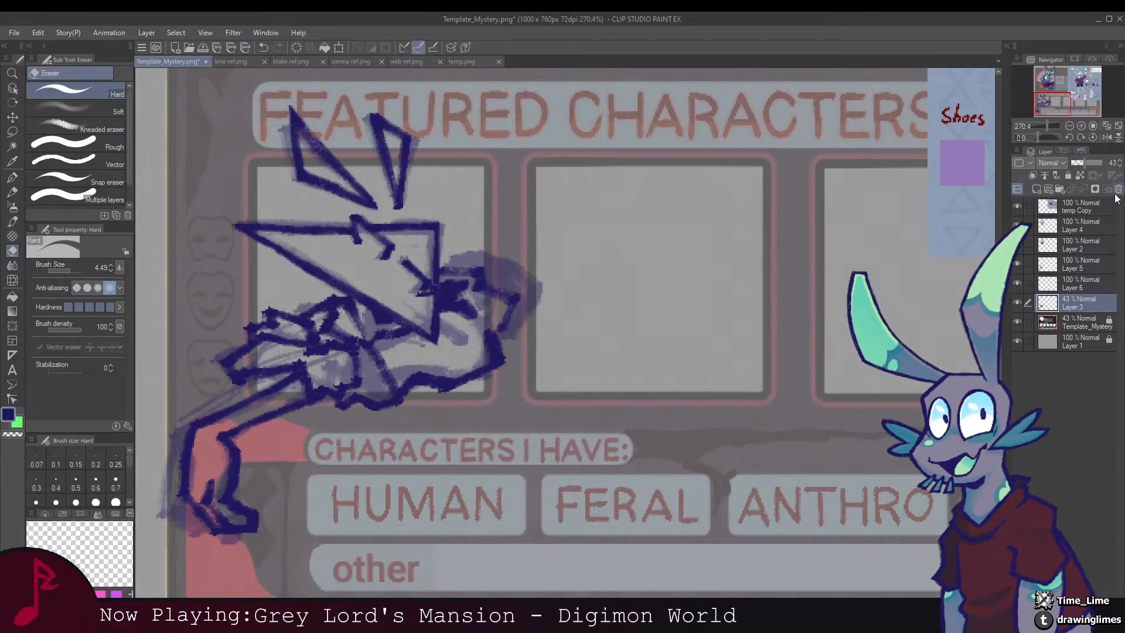
{"action": "left_click", "coordinate": [1118, 189]}
{"action": "scroll", "coordinate": [580, 261], "scroll_direction": "down", "scroll_amount": 5}
{"action": "scroll", "coordinate": [580, 262], "scroll_direction": "up", "scroll_amount": 3}
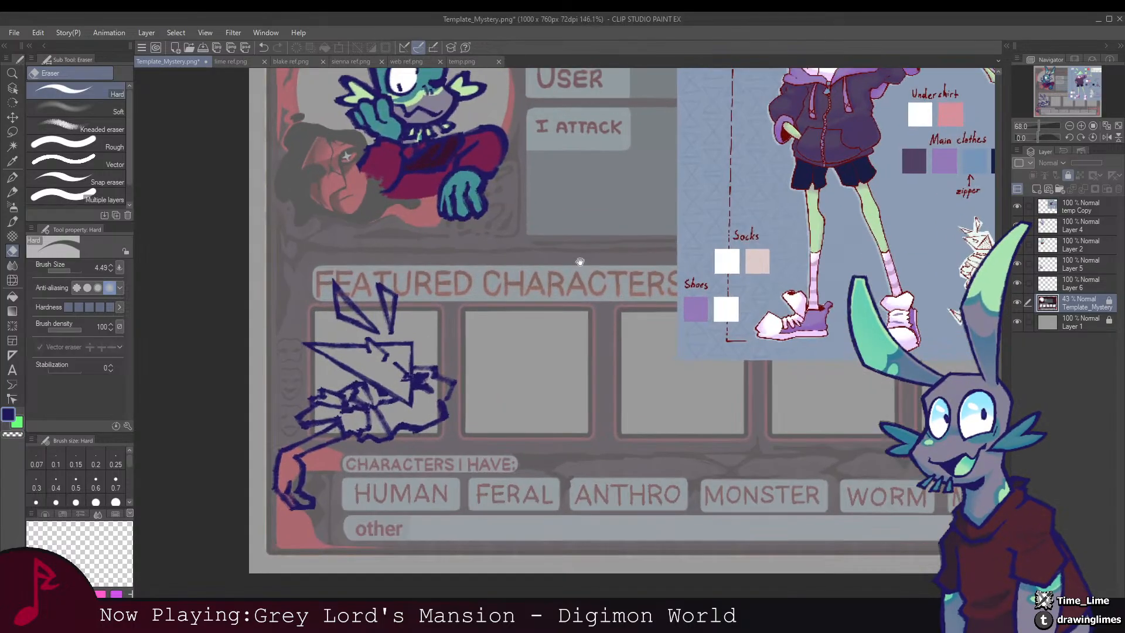
{"action": "scroll", "coordinate": [581, 261], "scroll_direction": "down", "scroll_amount": 2}
{"action": "scroll", "coordinate": [565, 319], "scroll_direction": "down", "scroll_amount": 3}
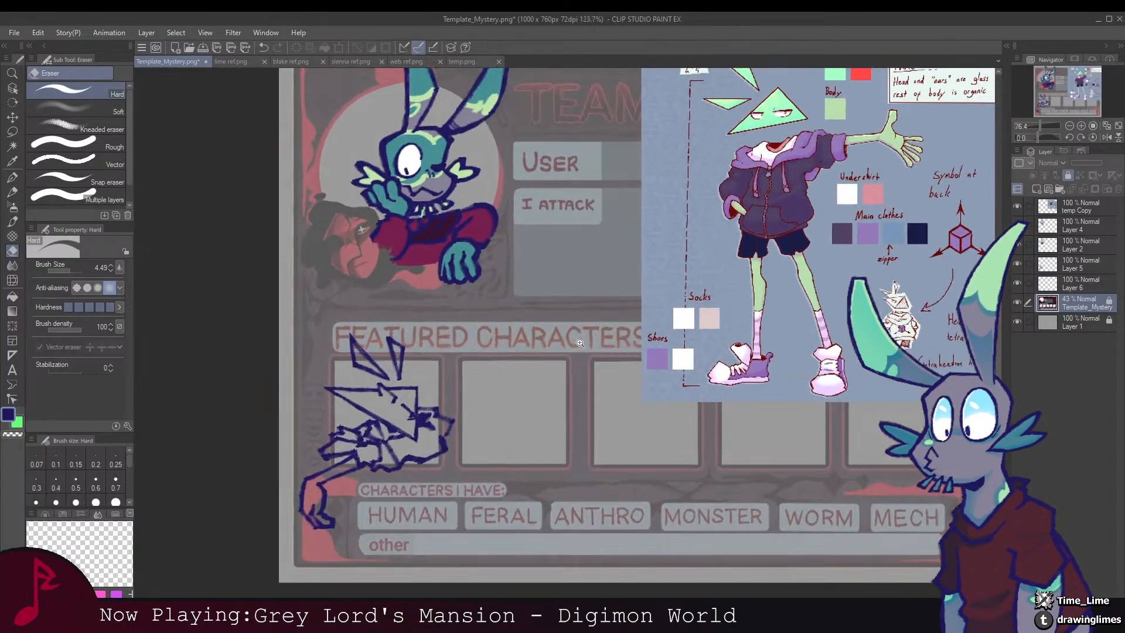
{"action": "scroll", "coordinate": [563, 341], "scroll_direction": "up", "scroll_amount": 3}
Step: On Layer 6, fill the triangular head with the mint green Head colour from the reference, using a Polyline selection
{"action": "left_click", "coordinate": [1059, 287]}
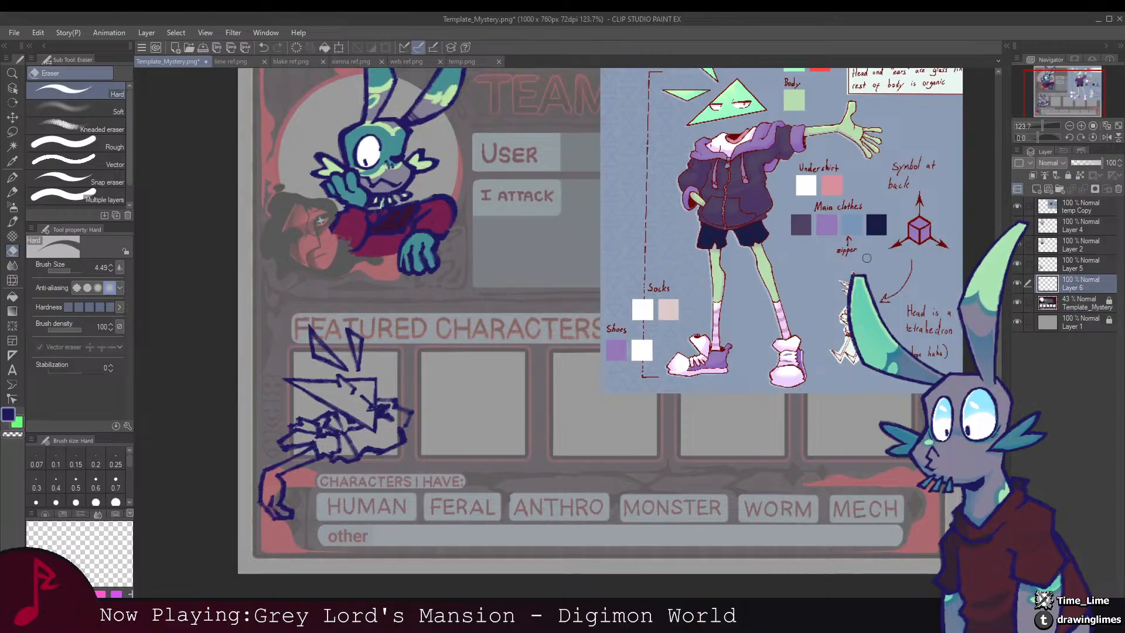
{"action": "left_click_drag", "start_coordinate": [774, 117], "coordinate": [782, 172]}
{"action": "left_click", "coordinate": [731, 162], "text": "alt"}
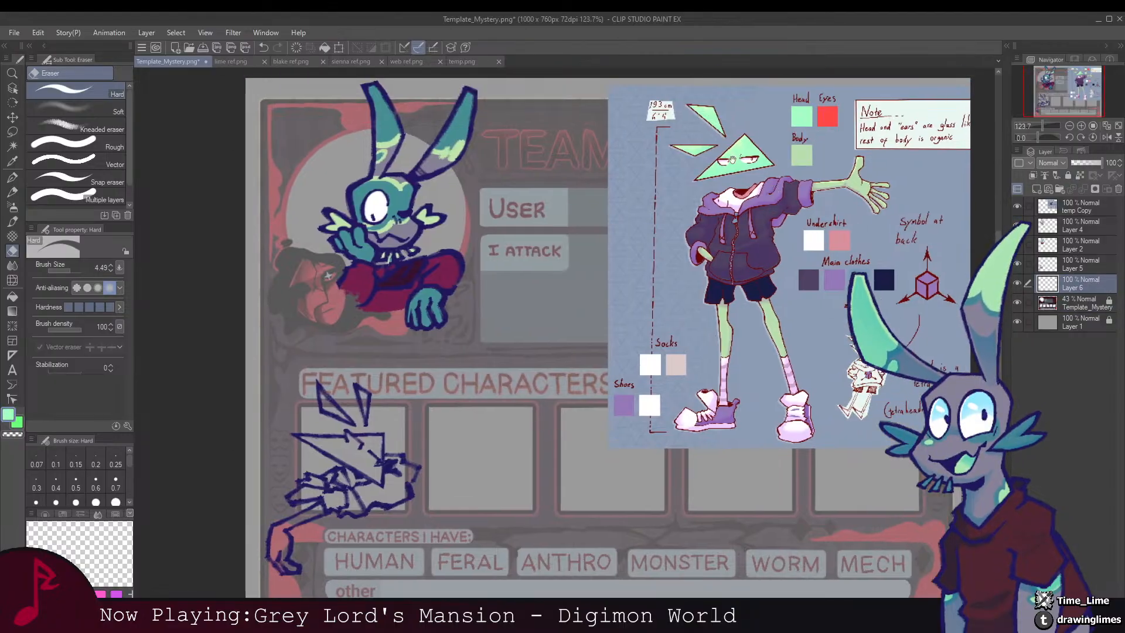
{"action": "left_click_drag", "start_coordinate": [404, 444], "coordinate": [474, 295]}
{"action": "scroll", "coordinate": [443, 313], "scroll_direction": "up", "scroll_amount": 5}
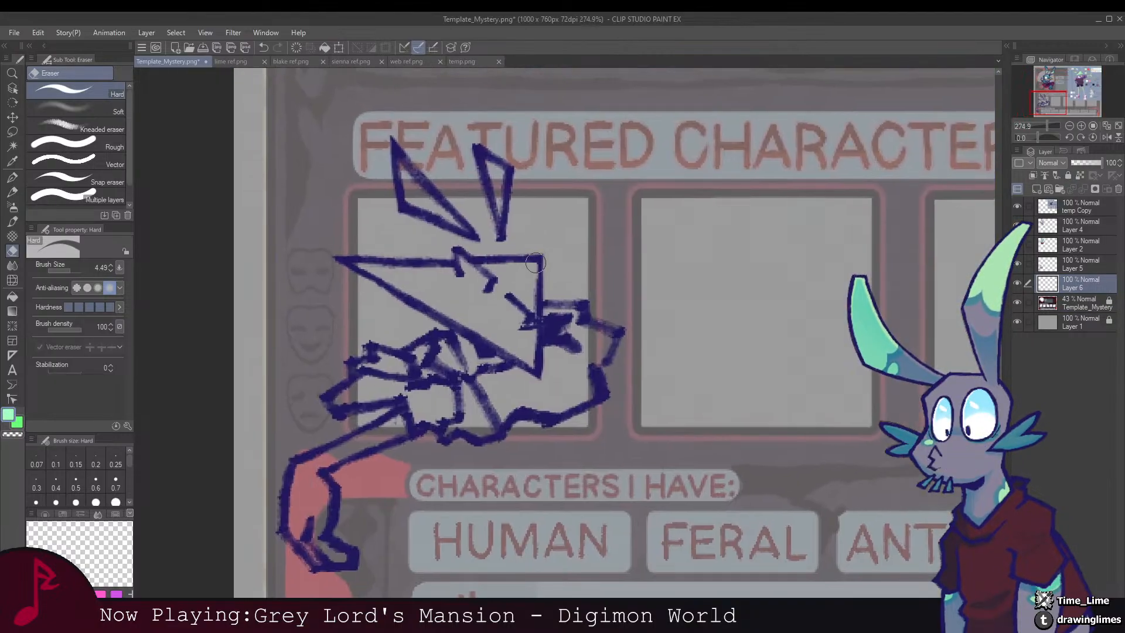
{"action": "key", "text": "m"}
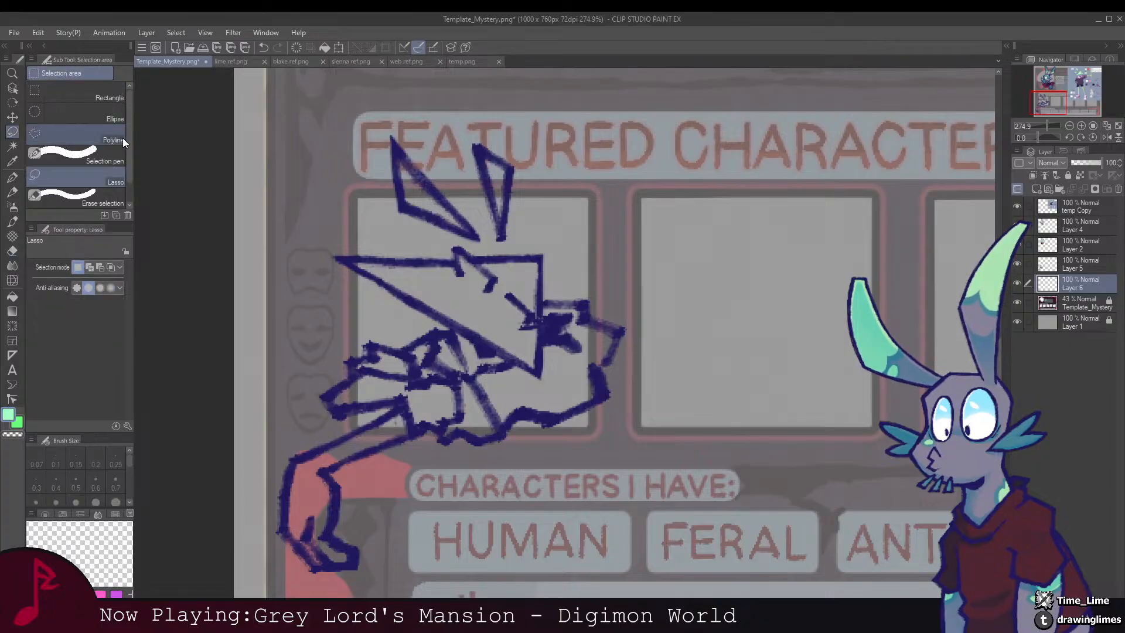
{"action": "left_click", "coordinate": [105, 135]}
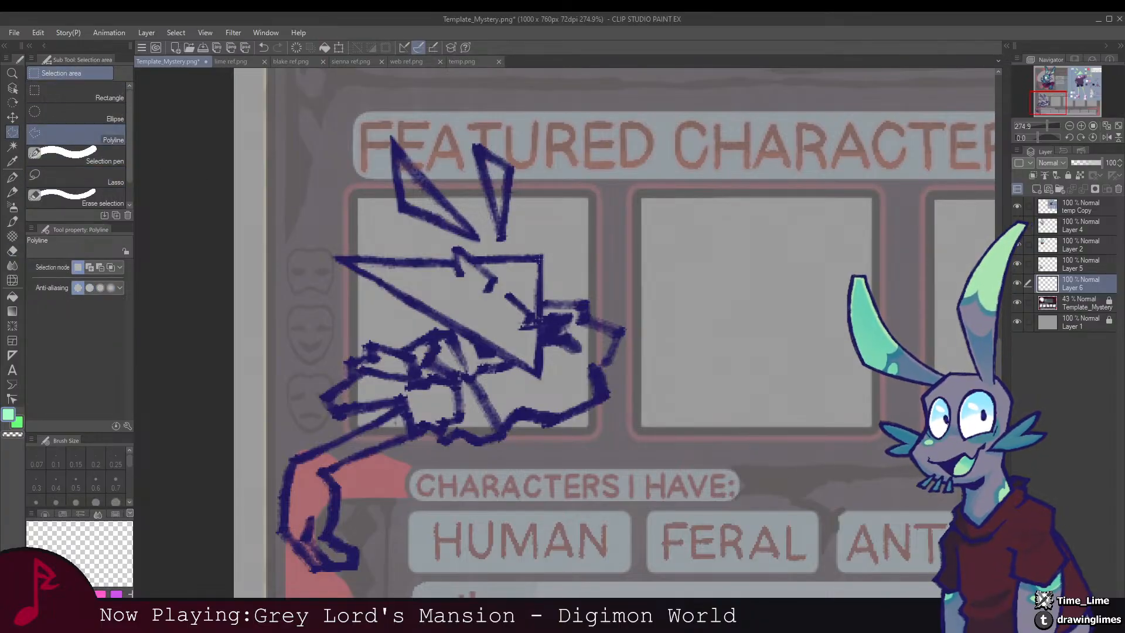
{"action": "left_click", "coordinate": [540, 258]}
{"action": "left_click", "coordinate": [538, 373]}
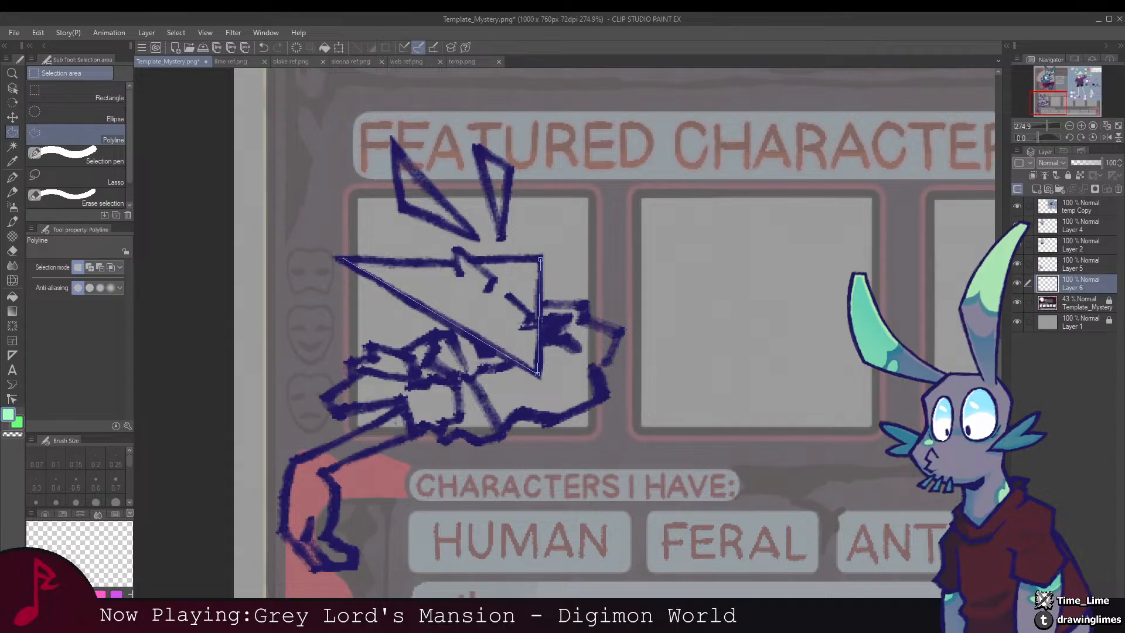
{"action": "double_click", "coordinate": [344, 259]}
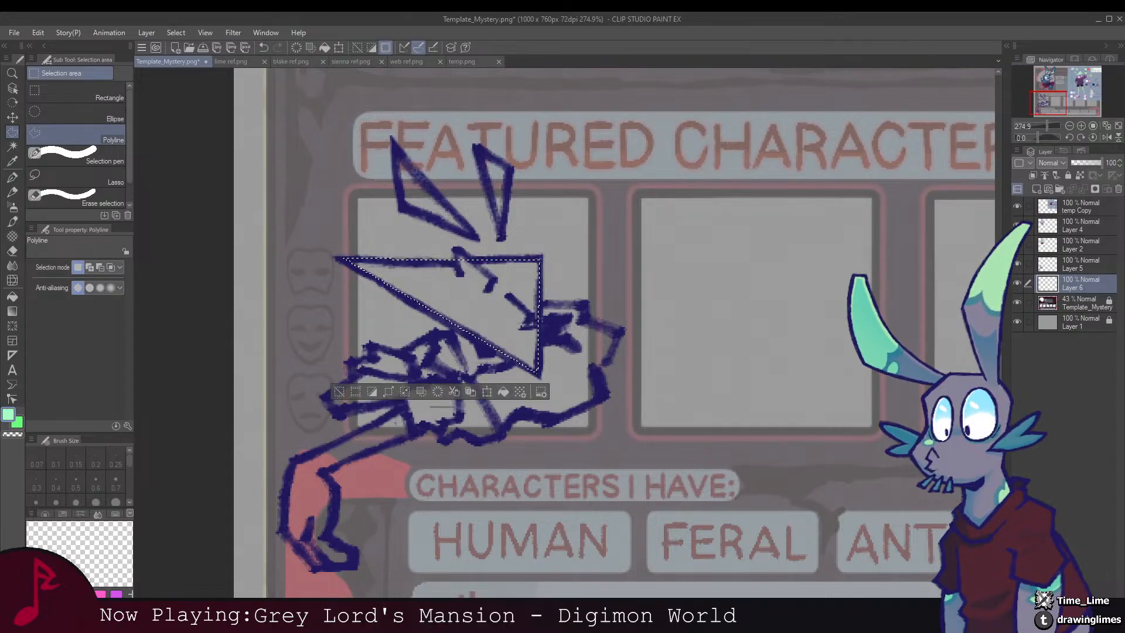
{"action": "left_click", "coordinate": [505, 389]}
{"action": "key", "text": "ctrl+d"}
{"action": "scroll", "coordinate": [522, 193], "scroll_direction": "up", "scroll_amount": 2}
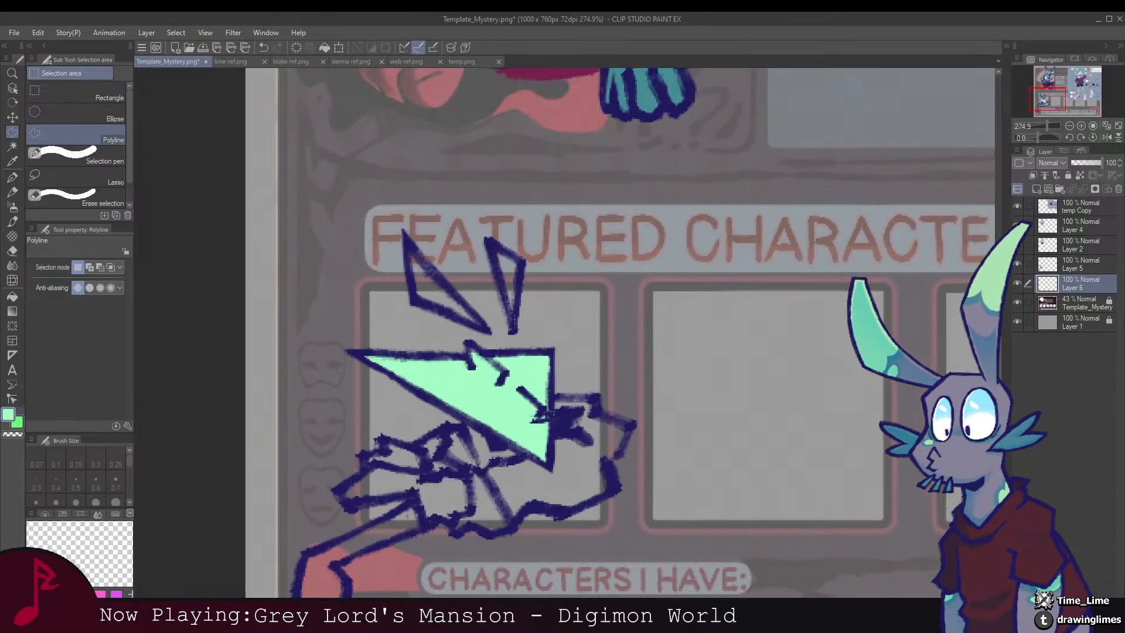
{"action": "left_click", "coordinate": [513, 326]}
{"action": "left_click", "coordinate": [492, 245]}
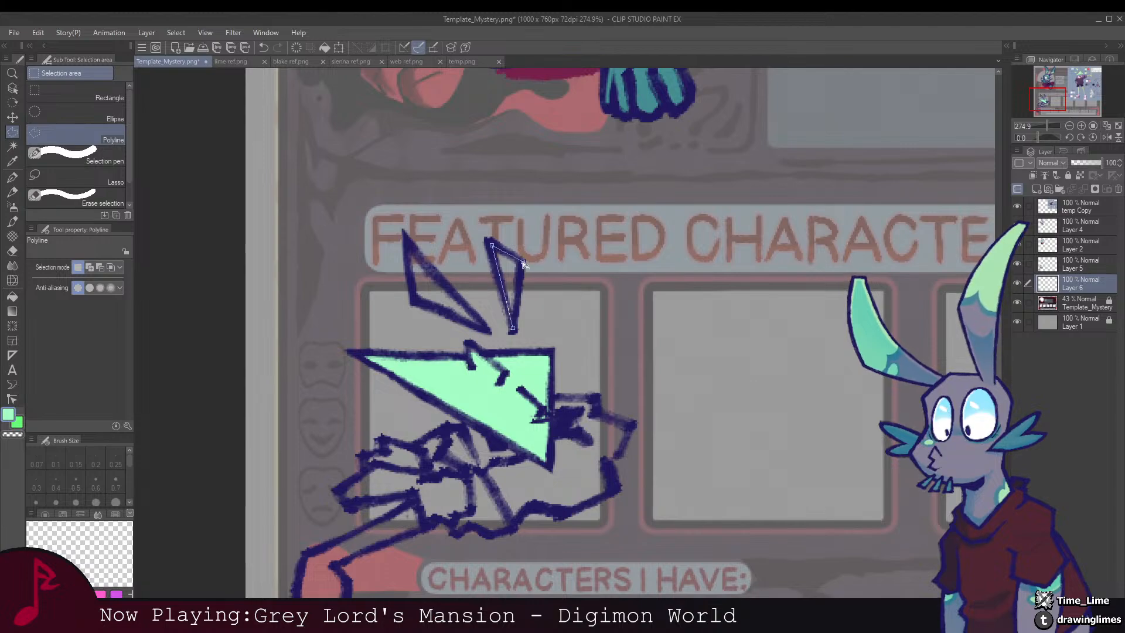
{"action": "double_click", "coordinate": [523, 263]}
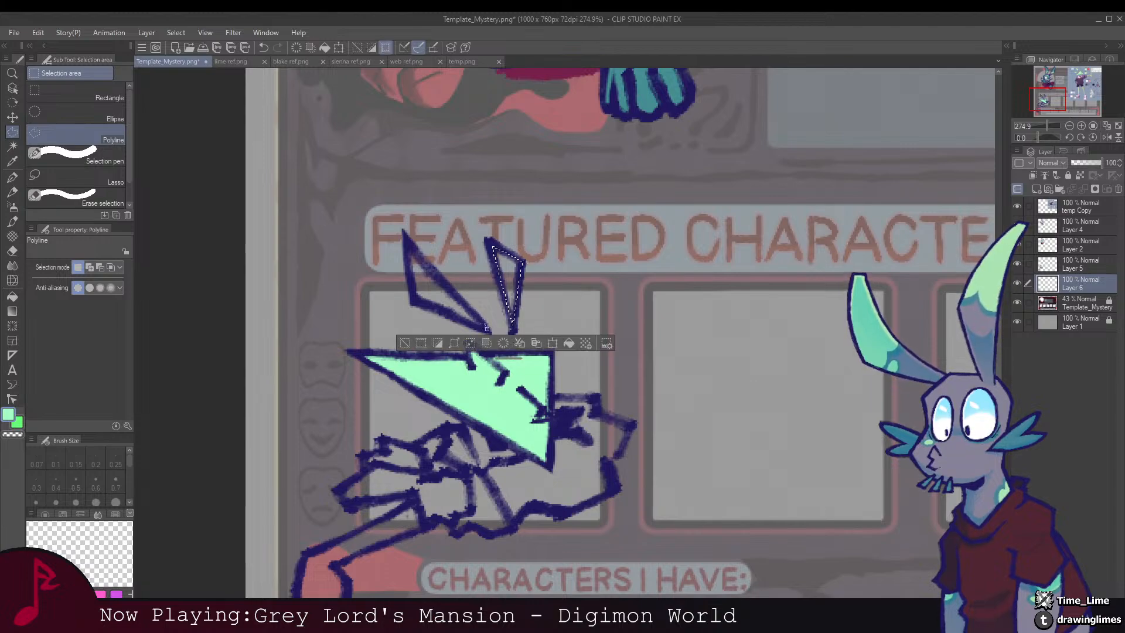
Step: Outline each of the two pointed ears above the head with Polyline selections and fill both with mint green
{"action": "left_click", "coordinate": [486, 327]}
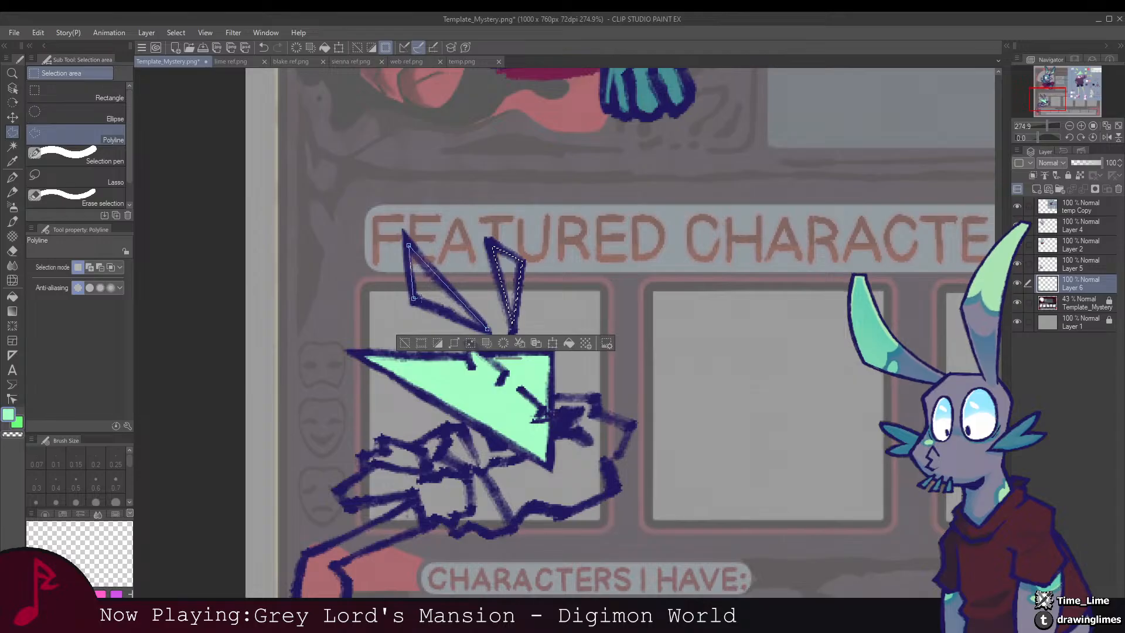
{"action": "left_click", "coordinate": [409, 246]}
{"action": "left_click", "coordinate": [508, 346]}
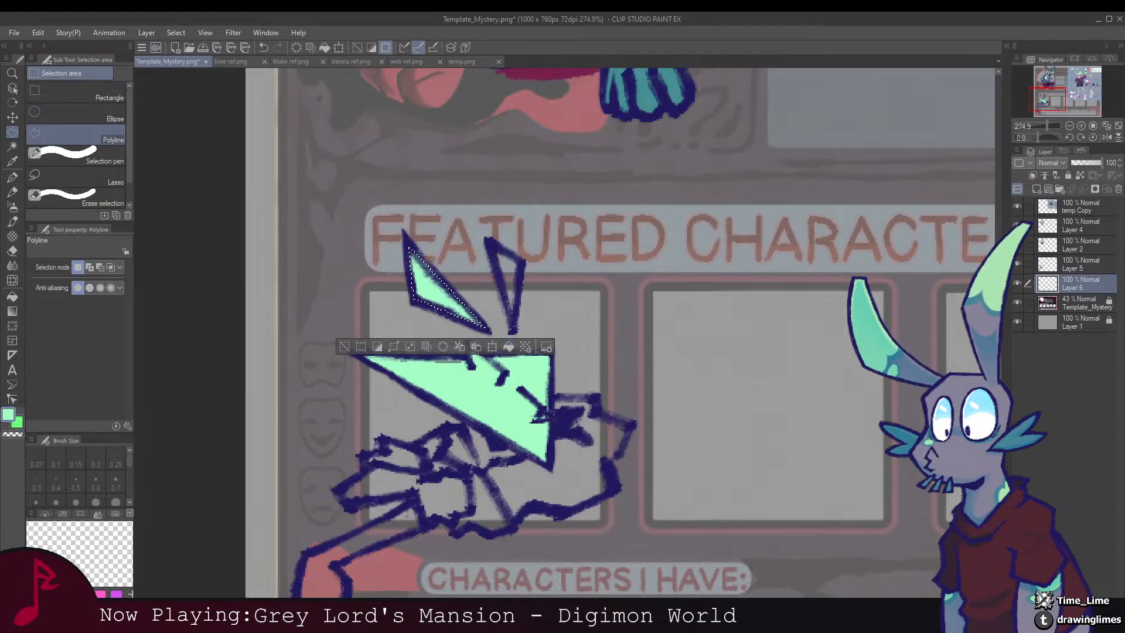
{"action": "left_click", "coordinate": [513, 327]}
{"action": "left_click", "coordinate": [489, 243]}
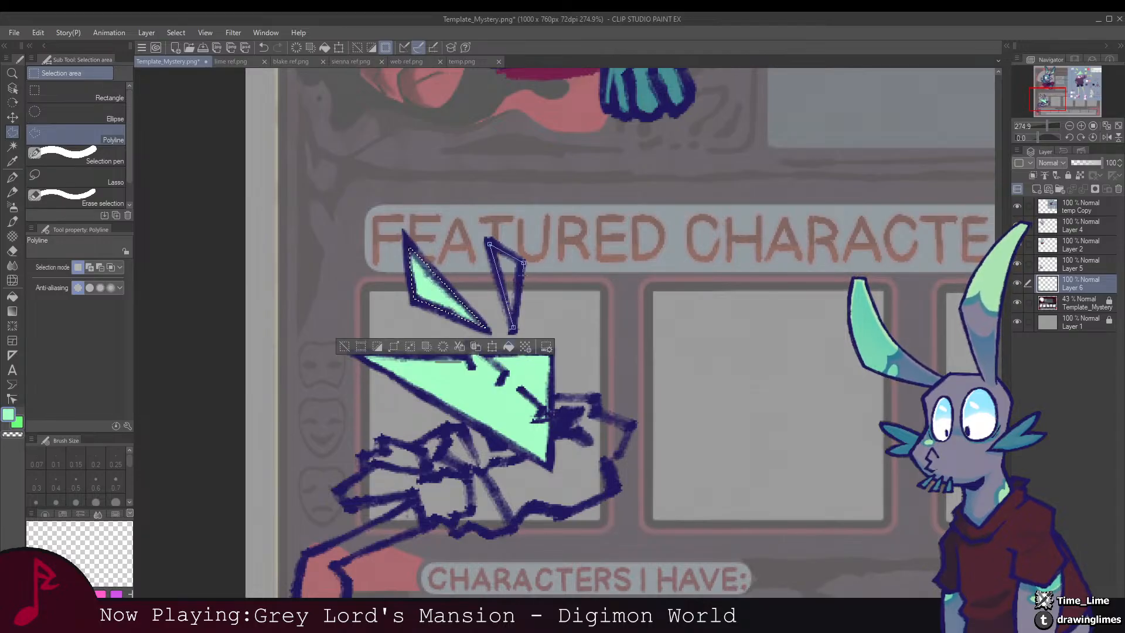
{"action": "left_click", "coordinate": [514, 327]}
{"action": "left_click", "coordinate": [572, 343]}
{"action": "key", "text": "ctrl+d"}
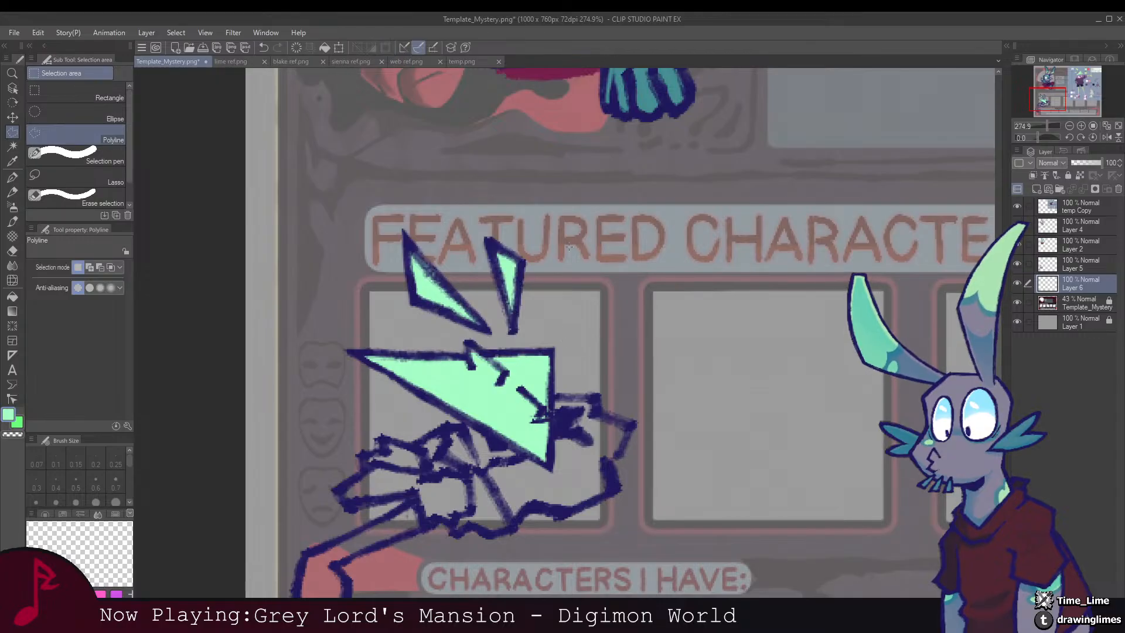
Step: Sample the light green Body colour from the reference sheet for the character's skin
{"action": "scroll", "coordinate": [569, 247], "scroll_direction": "down", "scroll_amount": 8}
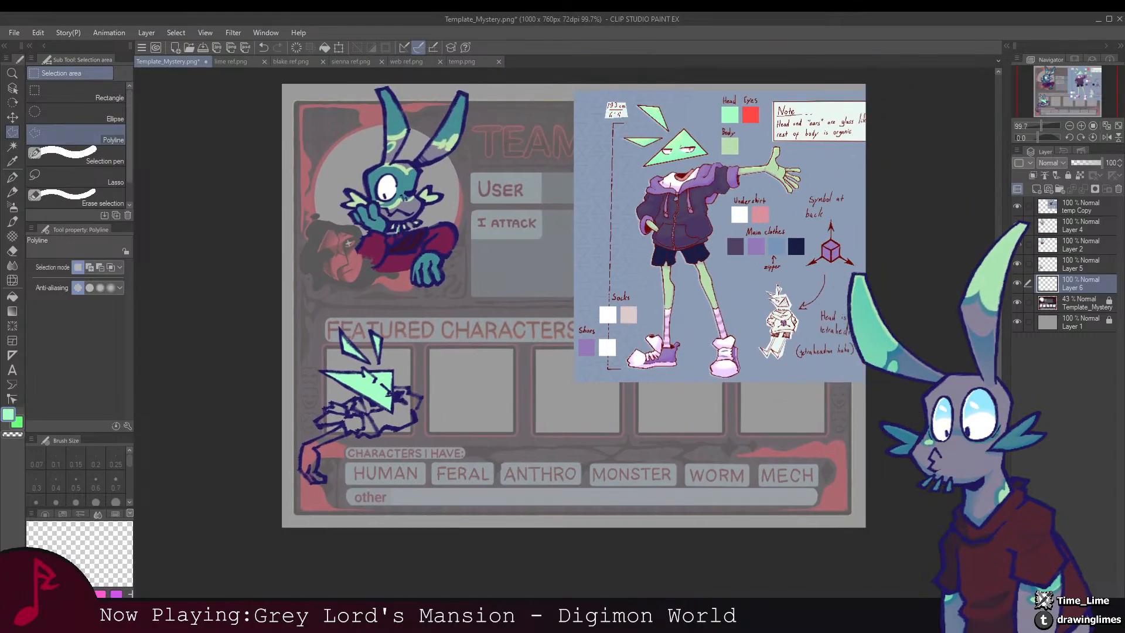
{"action": "key", "text": "alt+Tab"}
{"action": "key", "text": "alt+Tab"}
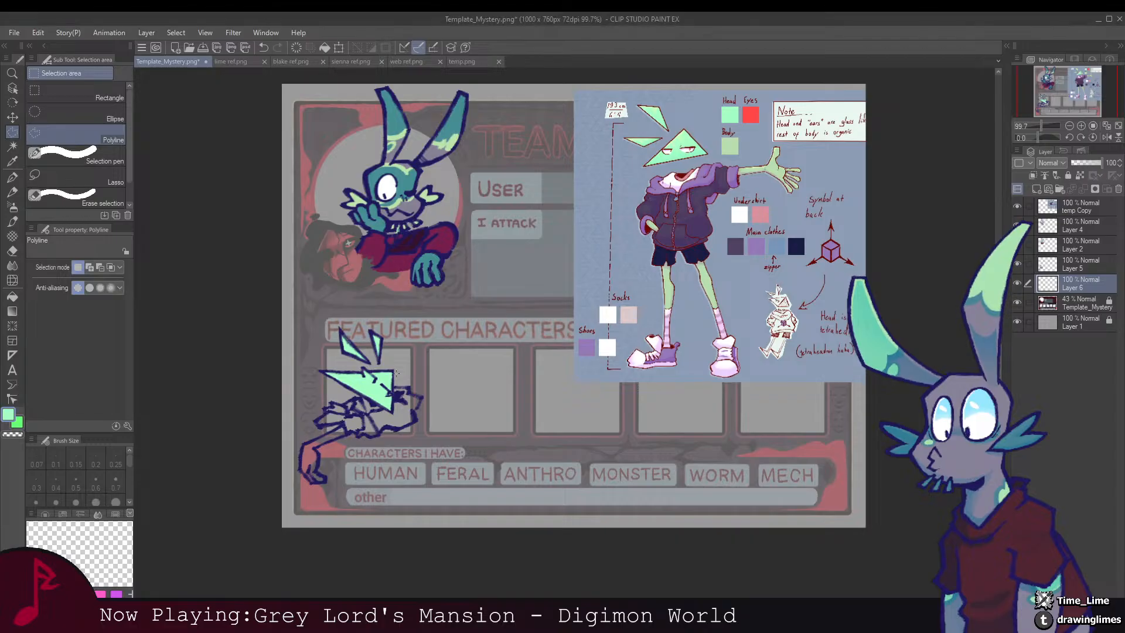
{"action": "left_click_drag", "start_coordinate": [391, 377], "coordinate": [457, 349]}
{"action": "left_click_drag", "start_coordinate": [353, 420], "coordinate": [489, 261]}
{"action": "scroll", "coordinate": [490, 261], "scroll_direction": "down", "scroll_amount": 8}
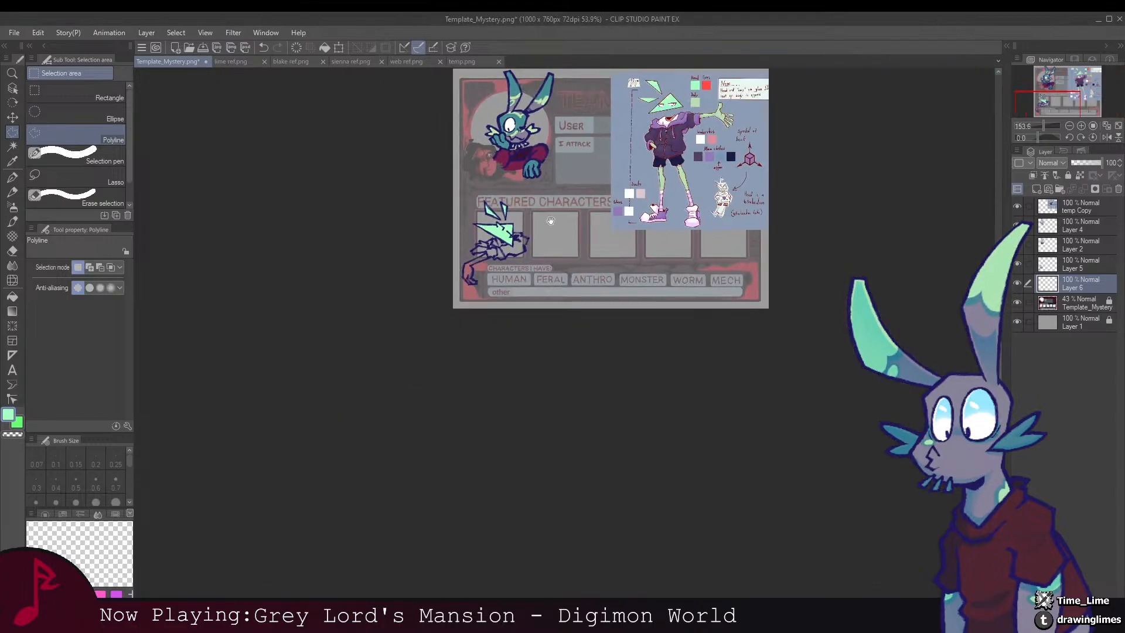
{"action": "scroll", "coordinate": [502, 234], "scroll_direction": "up", "scroll_amount": 10}
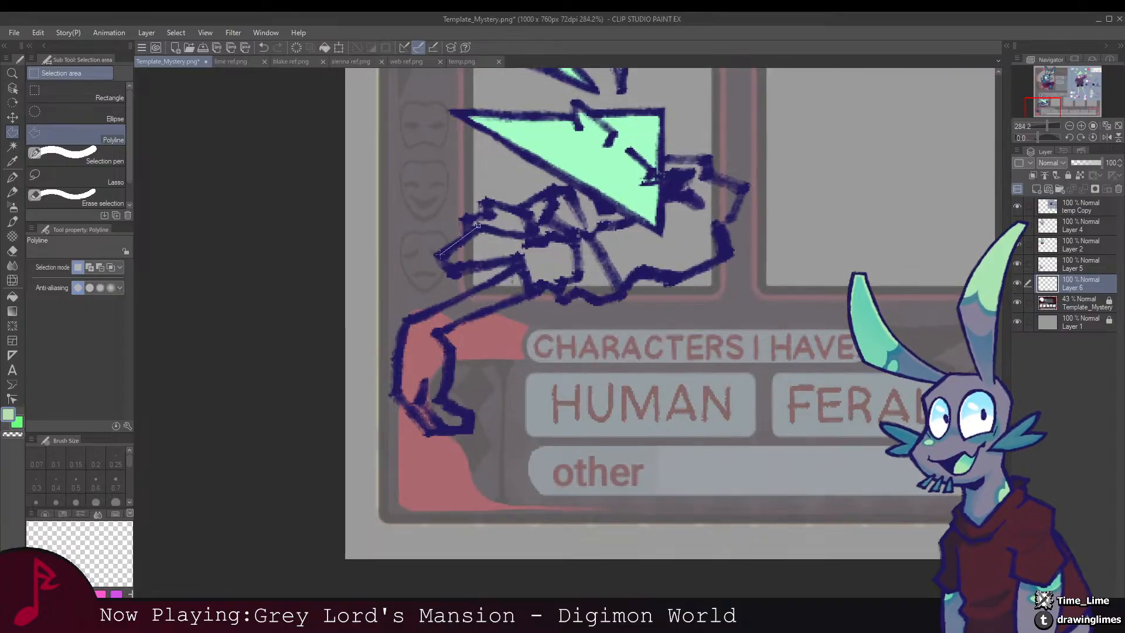
Step: Select the hands and bent limb below the head with a Polyline outline and fill them with light green
{"action": "left_click", "coordinate": [452, 271]}
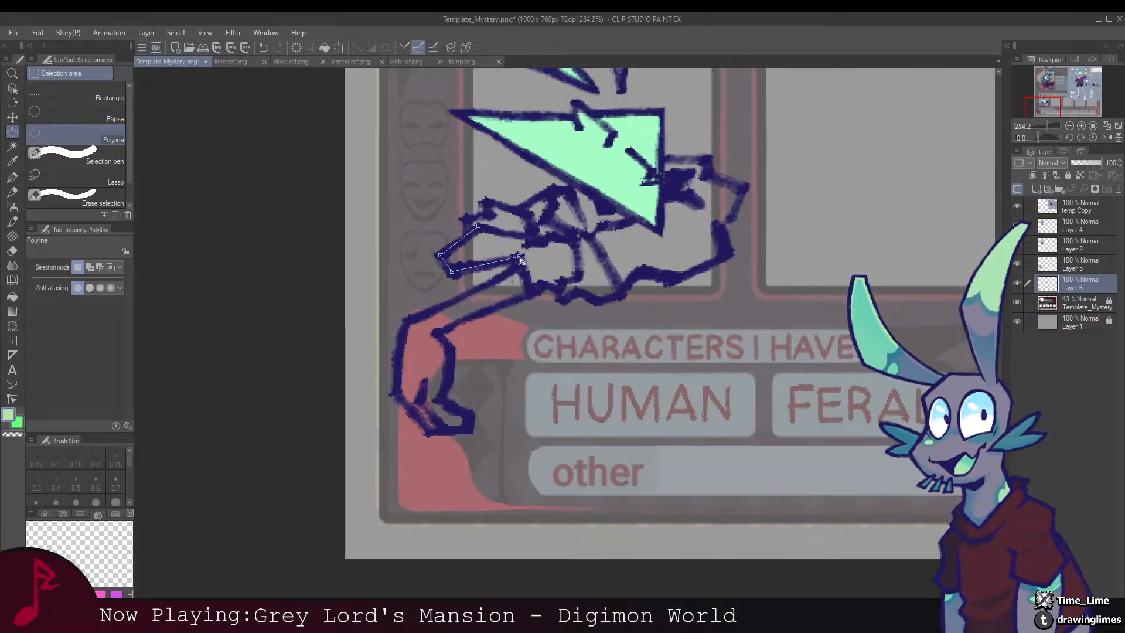
{"action": "left_click", "coordinate": [516, 265]}
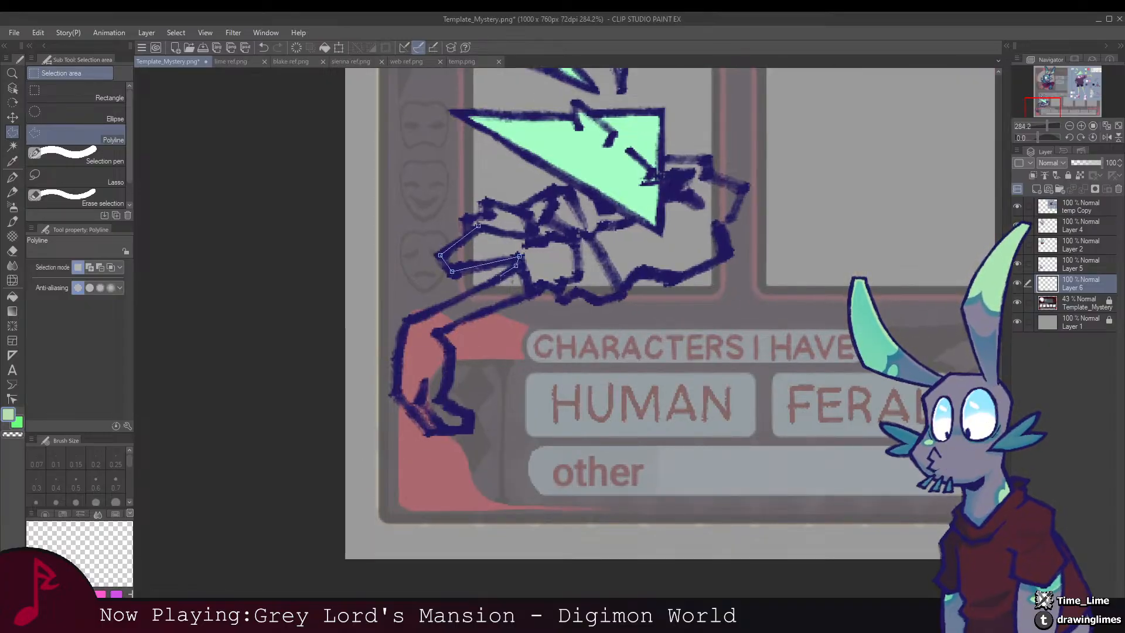
{"action": "left_click", "coordinate": [433, 311]}
{"action": "left_click", "coordinate": [408, 321]}
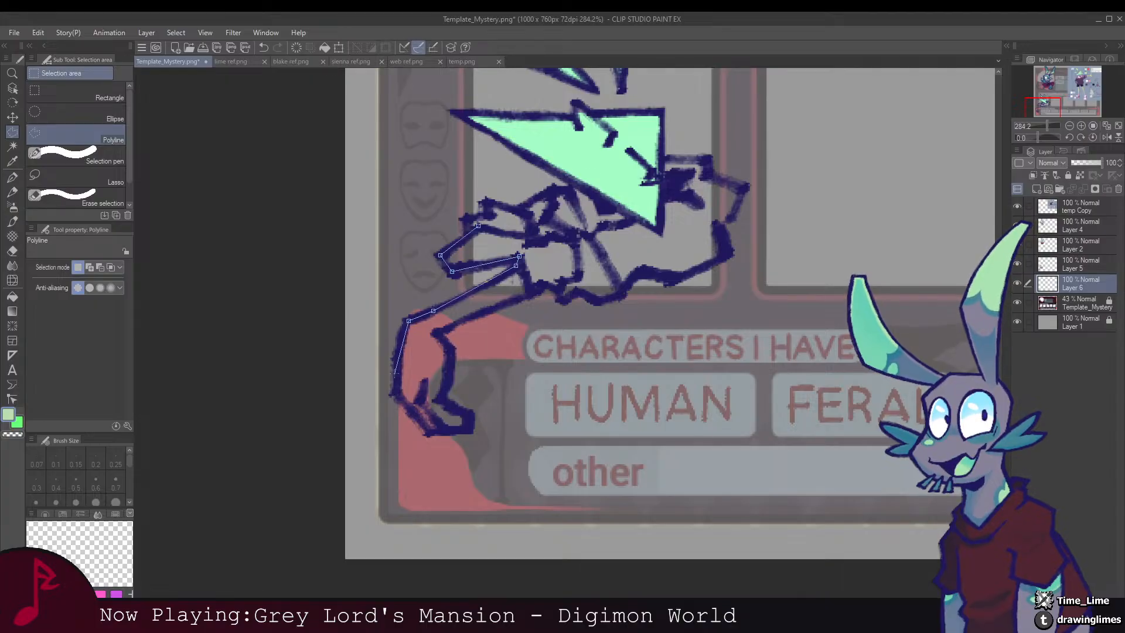
{"action": "left_click", "coordinate": [398, 394]}
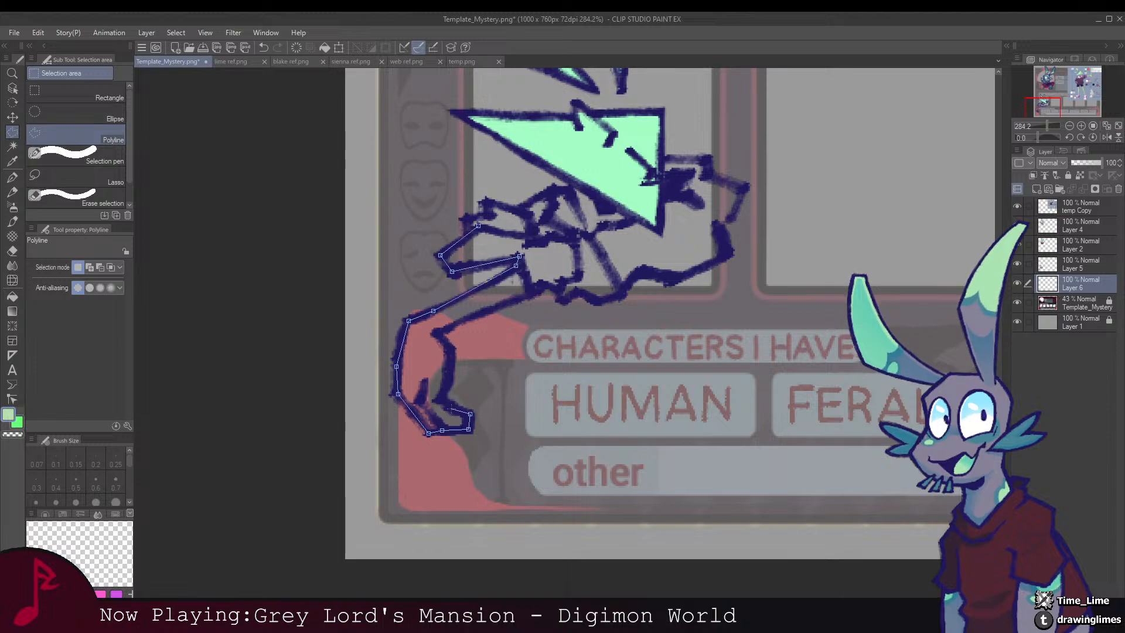
{"action": "left_click", "coordinate": [450, 375]}
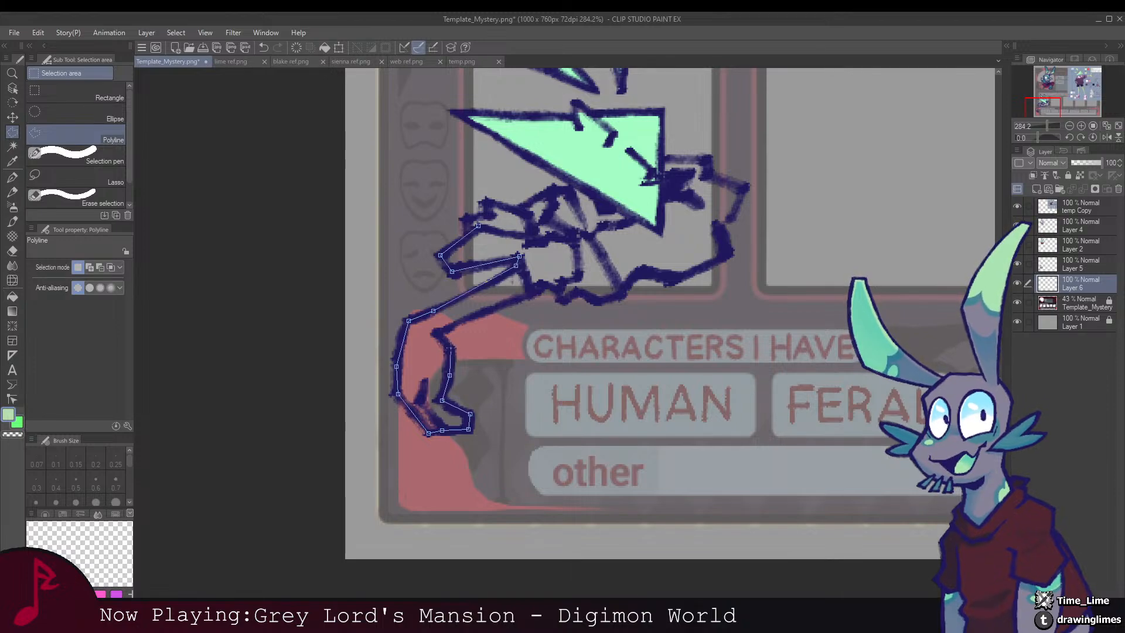
{"action": "left_click", "coordinate": [530, 292]}
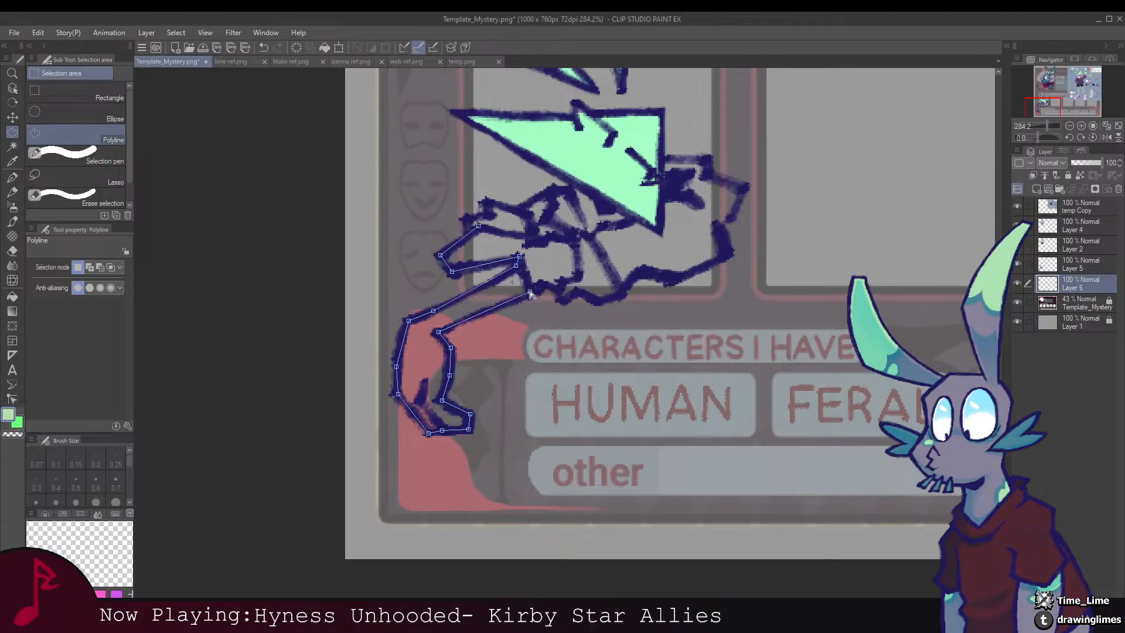
{"action": "left_click", "coordinate": [539, 290]}
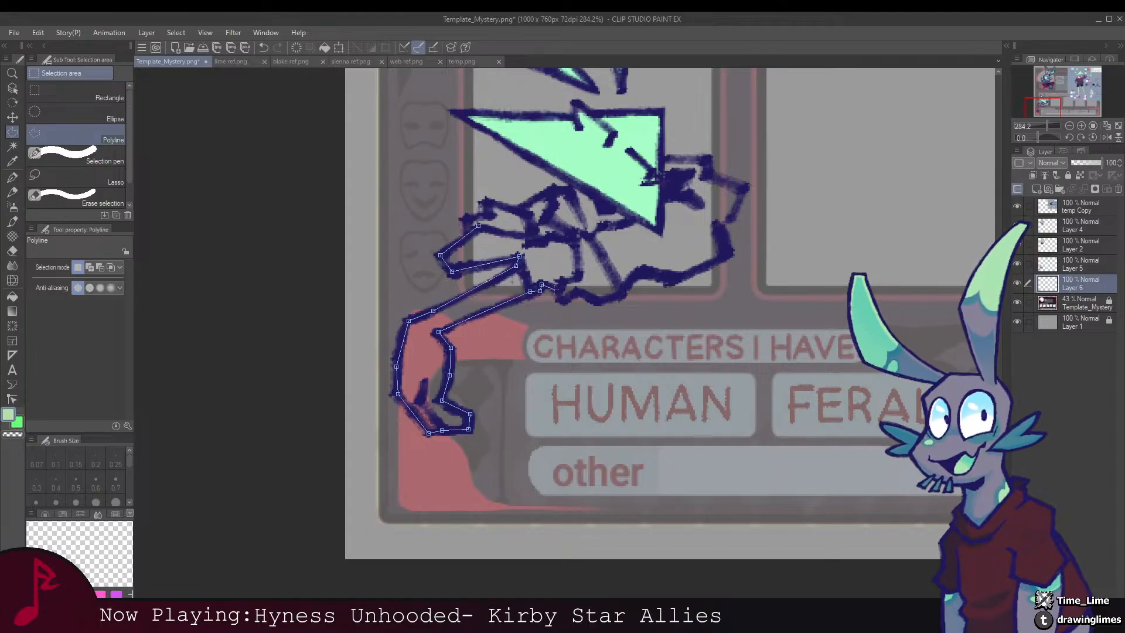
{"action": "left_click", "coordinate": [563, 283]}
{"action": "left_click", "coordinate": [578, 278]}
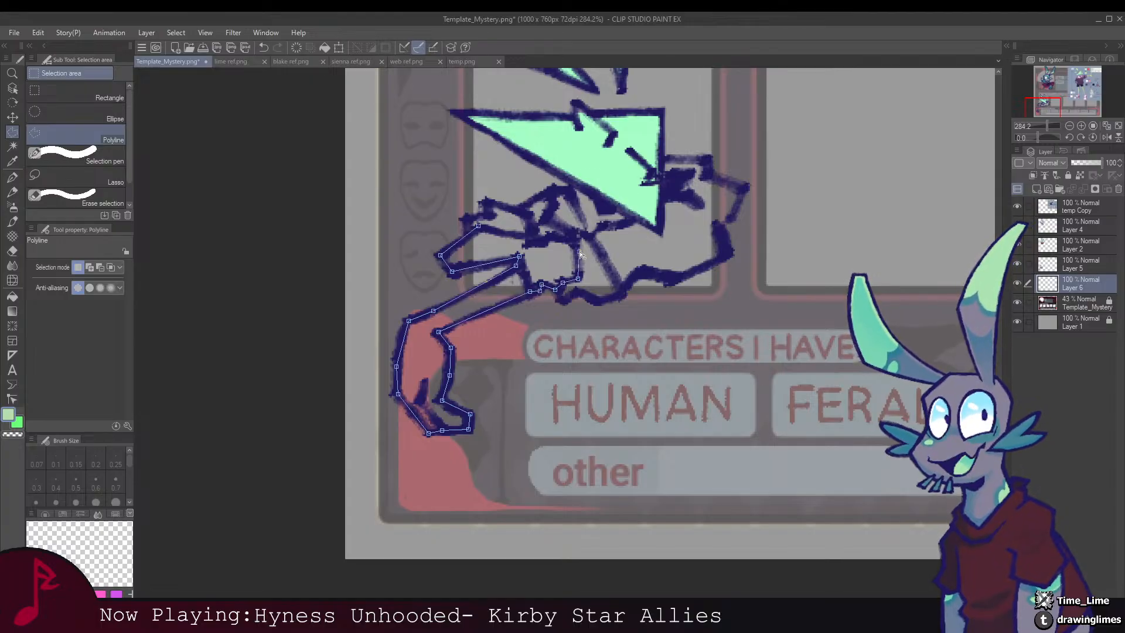
{"action": "left_click", "coordinate": [556, 235]}
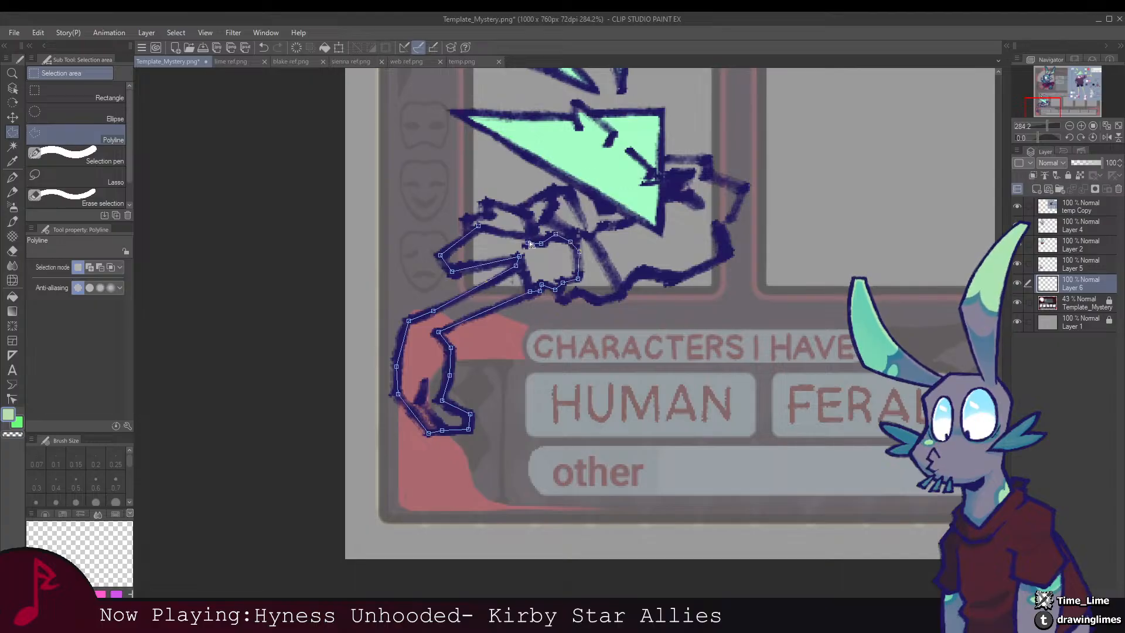
{"action": "left_click", "coordinate": [528, 240]}
{"action": "left_click", "coordinate": [482, 228]}
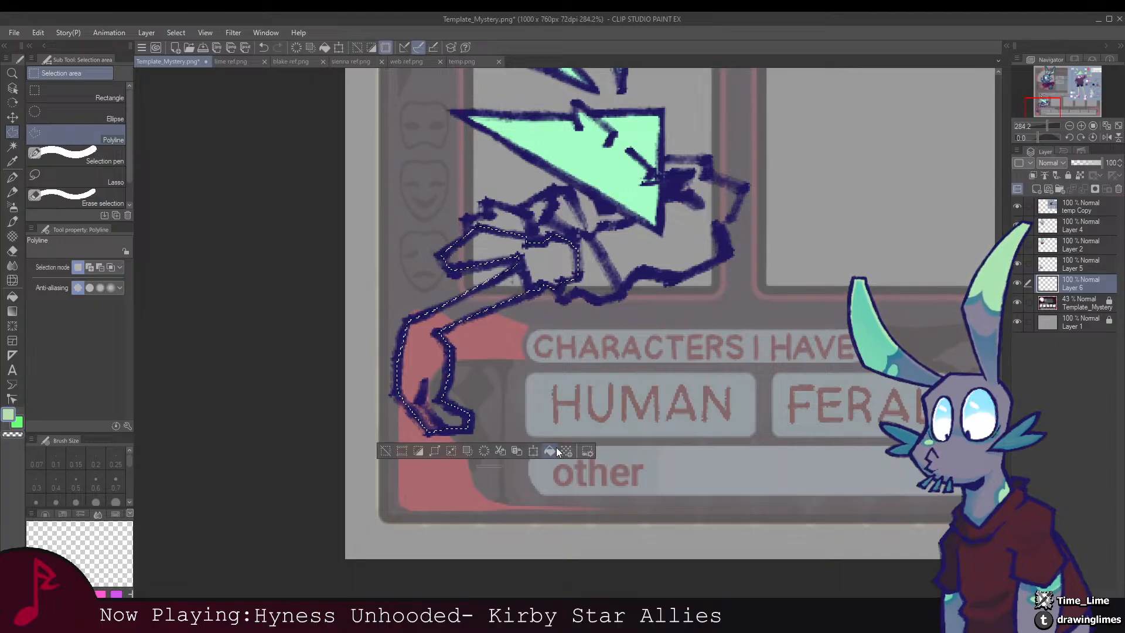
{"action": "left_click", "coordinate": [542, 449]}
{"action": "key", "text": "ctrl+d"}
Step: Sample the dark purple Main clothes swatch from the reference sheet
{"action": "scroll", "coordinate": [572, 245], "scroll_direction": "down", "scroll_amount": 2}
{"action": "scroll", "coordinate": [572, 244], "scroll_direction": "down", "scroll_amount": 3}
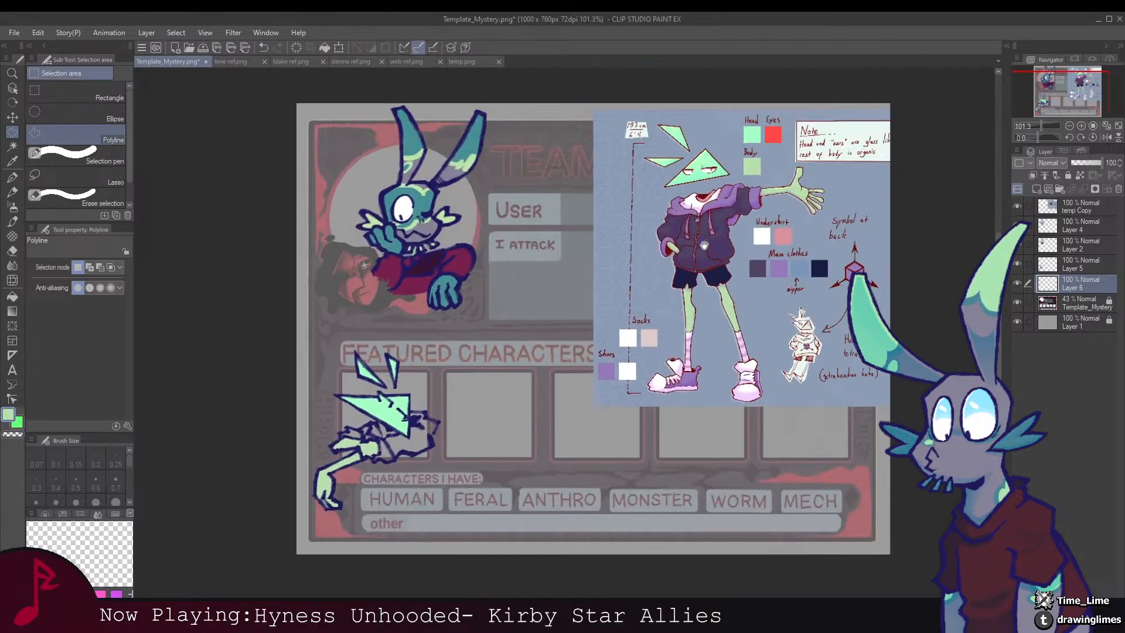
{"action": "left_click_drag", "start_coordinate": [751, 170], "coordinate": [755, 267]}
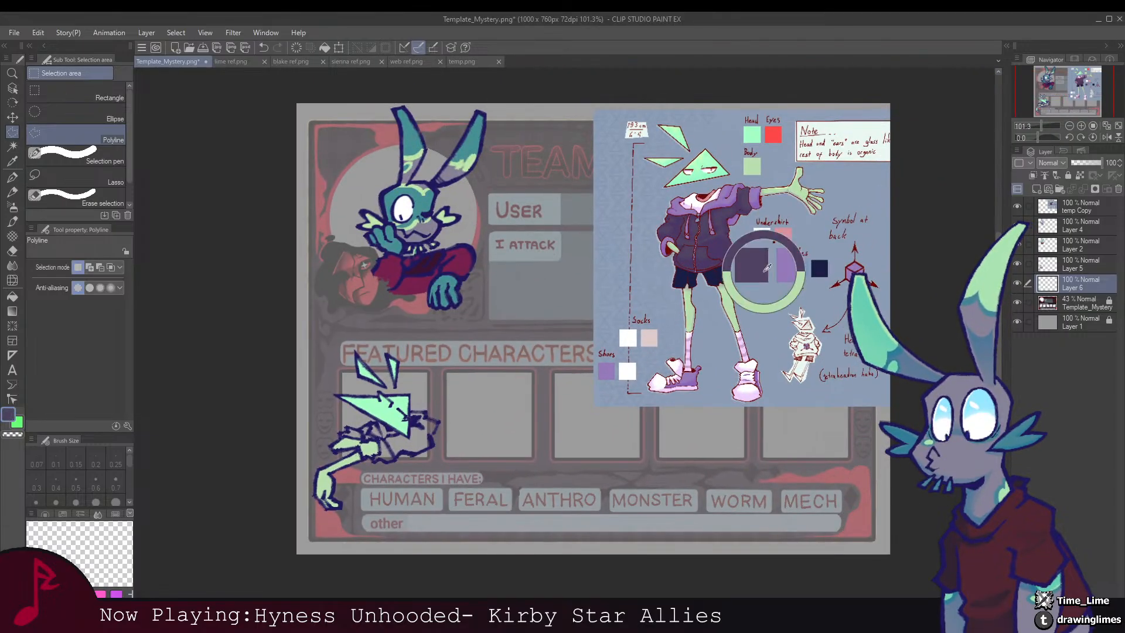
Step: Outline the jacket body and raised sleeve beneath the head with a Polyline selection and fill them with the sampled dark purple
{"action": "left_click_drag", "start_coordinate": [408, 443], "coordinate": [497, 311]}
{"action": "scroll", "coordinate": [497, 311], "scroll_direction": "up", "scroll_amount": 3}
{"action": "scroll", "coordinate": [496, 311], "scroll_direction": "up", "scroll_amount": 1}
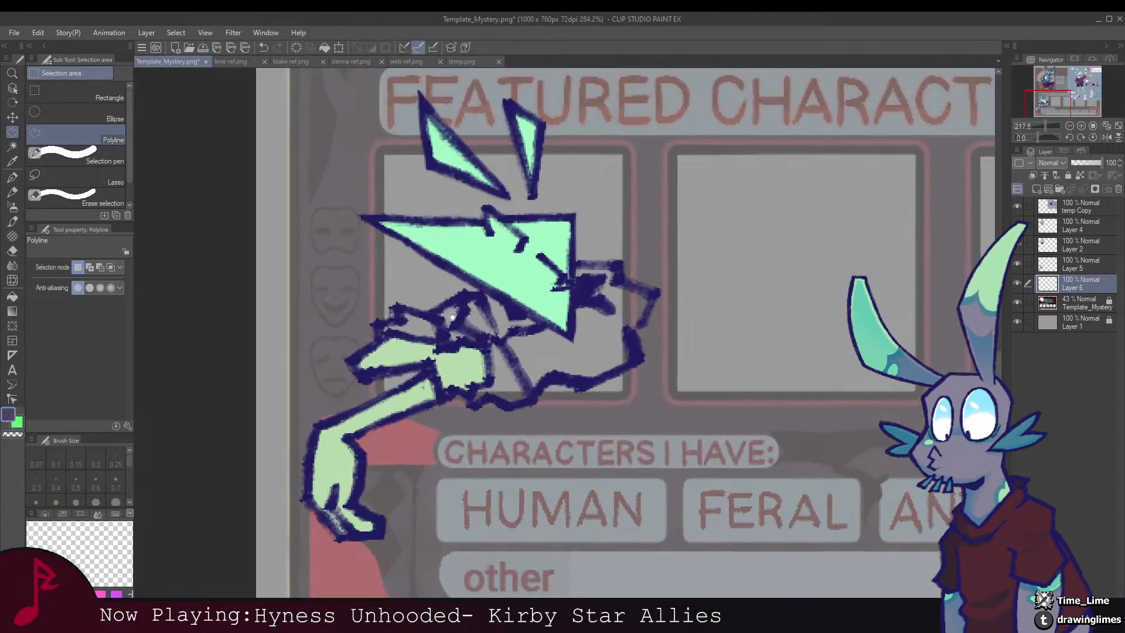
{"action": "left_click", "coordinate": [460, 299]}
{"action": "left_click", "coordinate": [432, 313]}
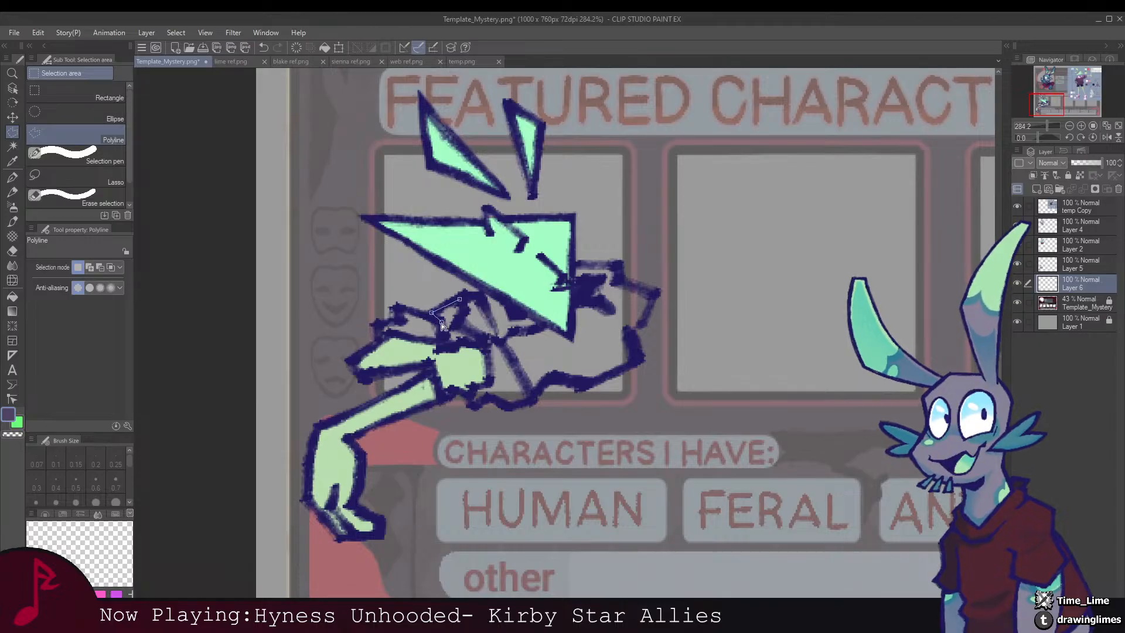
{"action": "left_click", "coordinate": [469, 341]}
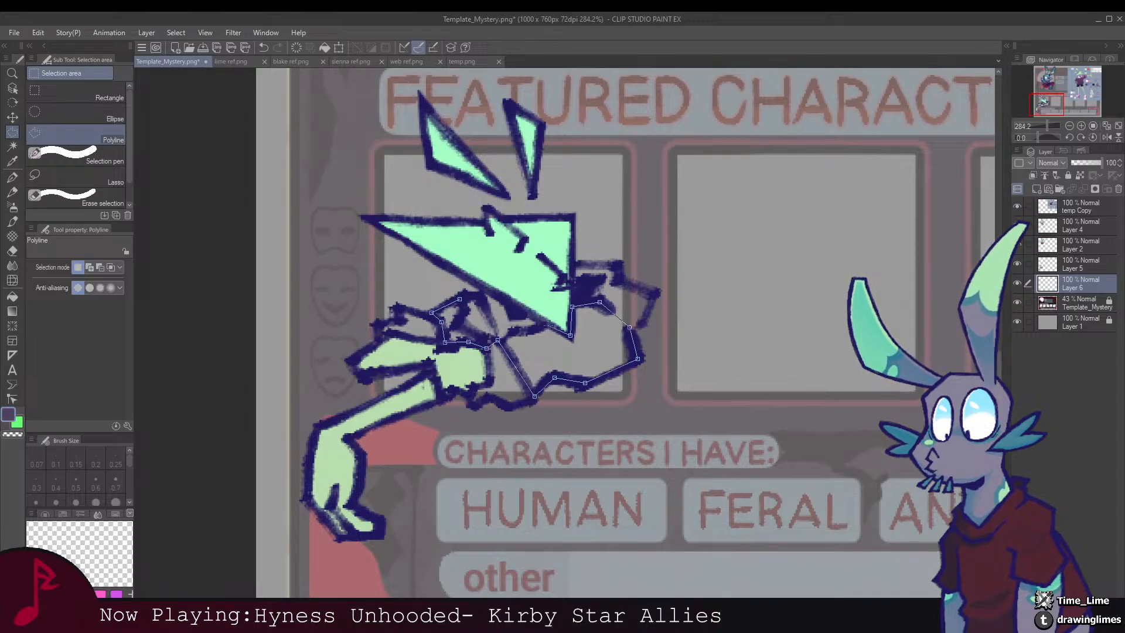
{"action": "left_click", "coordinate": [507, 338]}
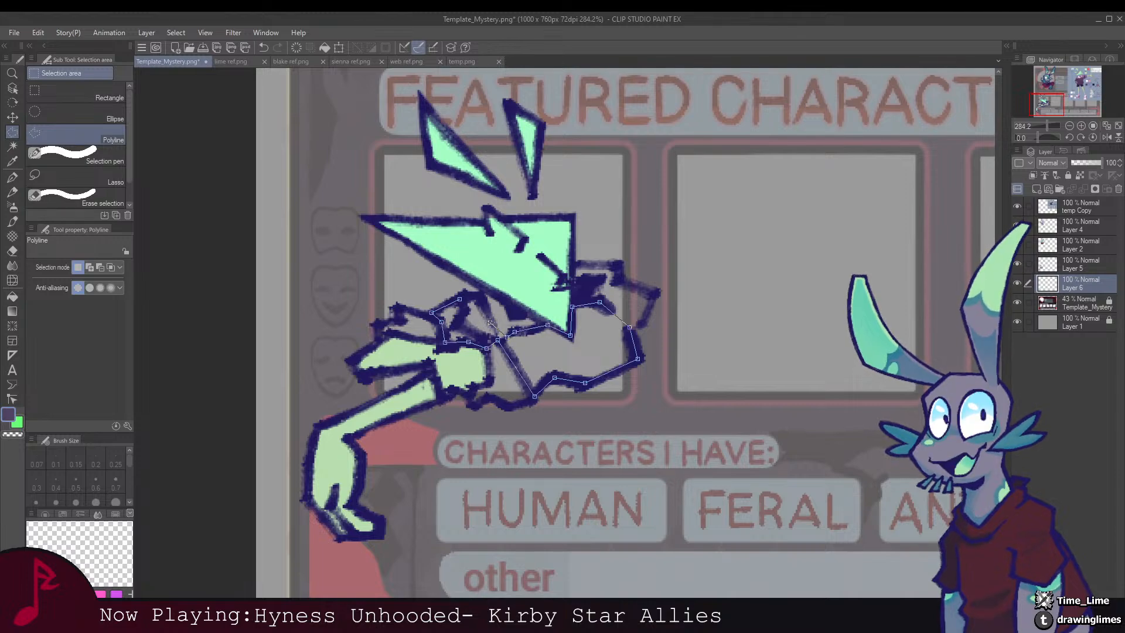
{"action": "left_click", "coordinate": [461, 299]}
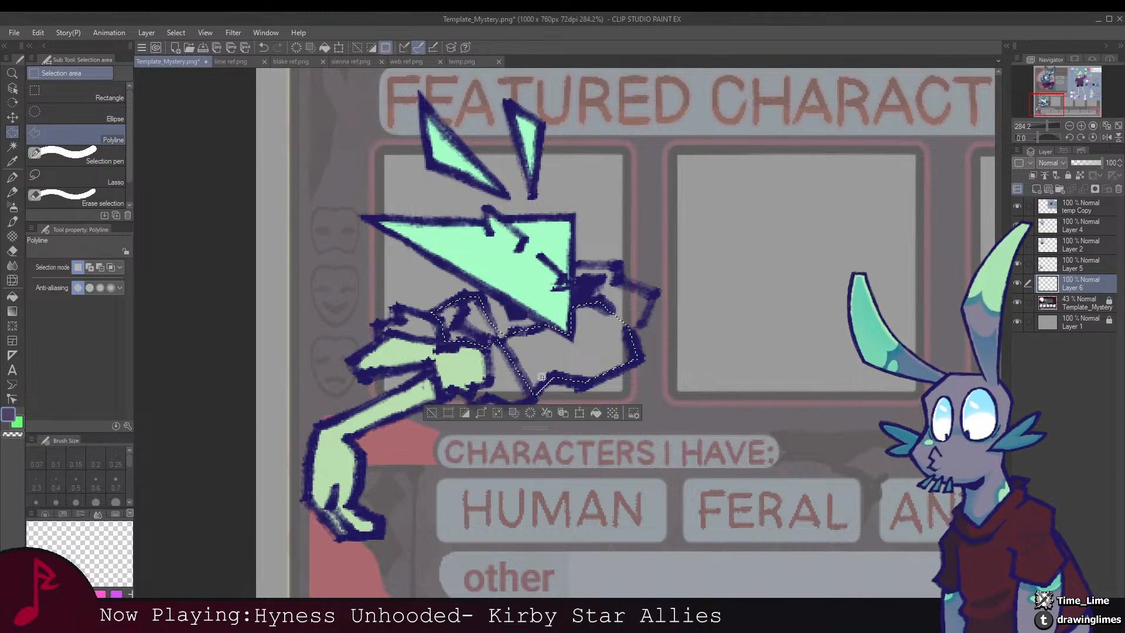
{"action": "left_click", "coordinate": [593, 414]}
{"action": "key", "text": "ctrl+d"}
Step: Sample the light purple Main clothes swatch and fill Polyline selections of the cuff around the wrist and the ragged sleeve end above the hand
{"action": "scroll", "coordinate": [584, 273], "scroll_direction": "down", "scroll_amount": 6}
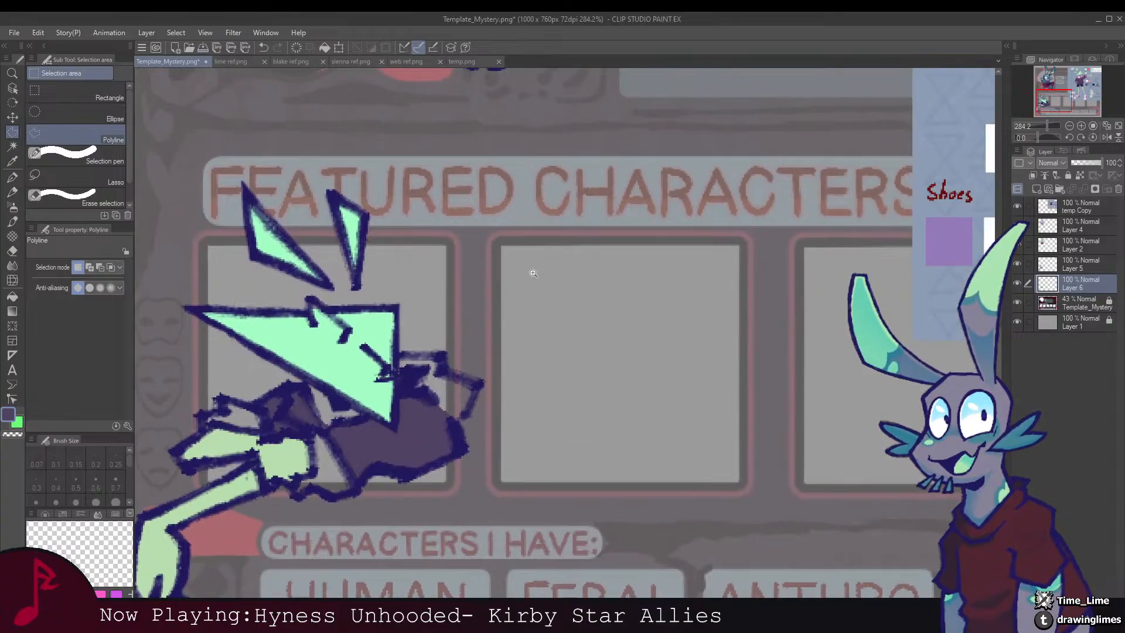
{"action": "left_click", "coordinate": [781, 243], "text": "alt"}
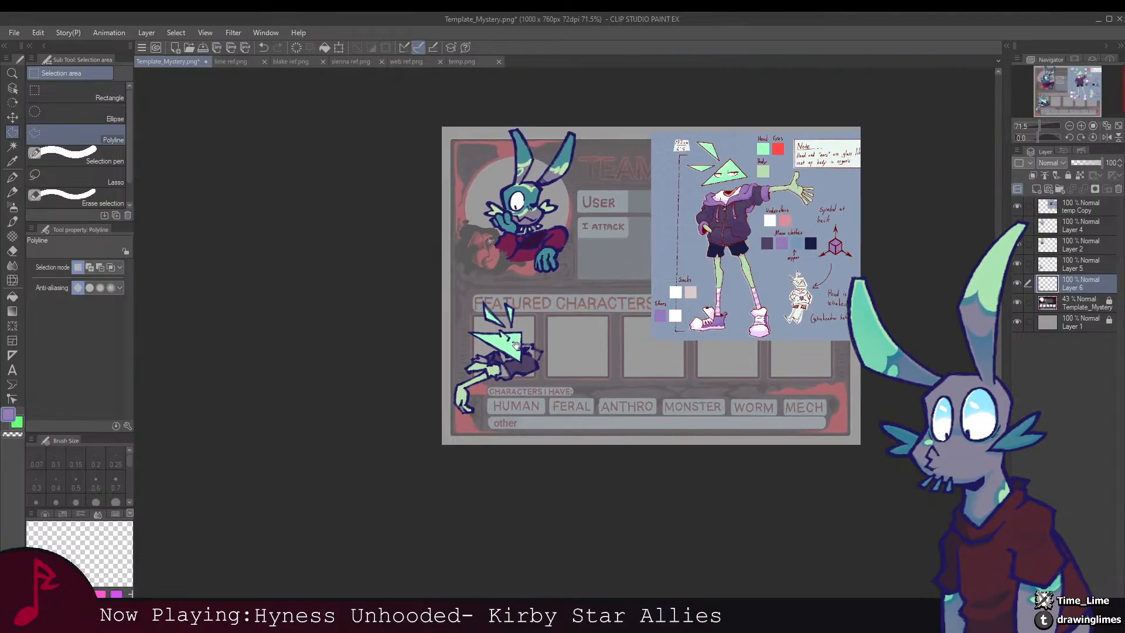
{"action": "left_click_drag", "start_coordinate": [517, 347], "coordinate": [517, 313]}
{"action": "scroll", "coordinate": [507, 320], "scroll_direction": "up", "scroll_amount": 6}
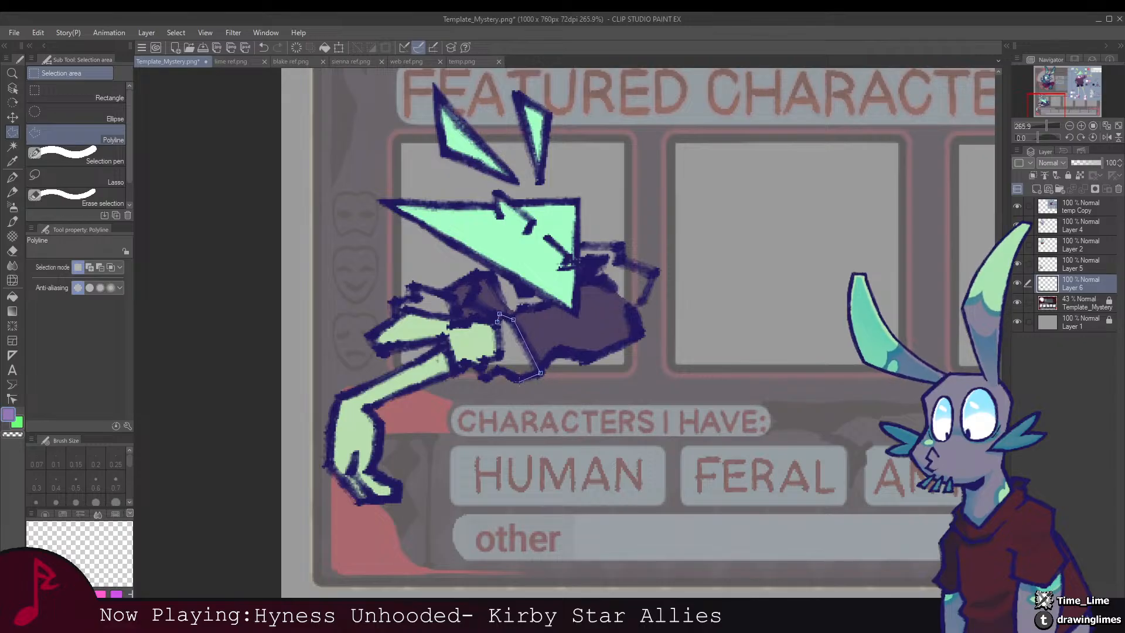
{"action": "left_click", "coordinate": [499, 371]}
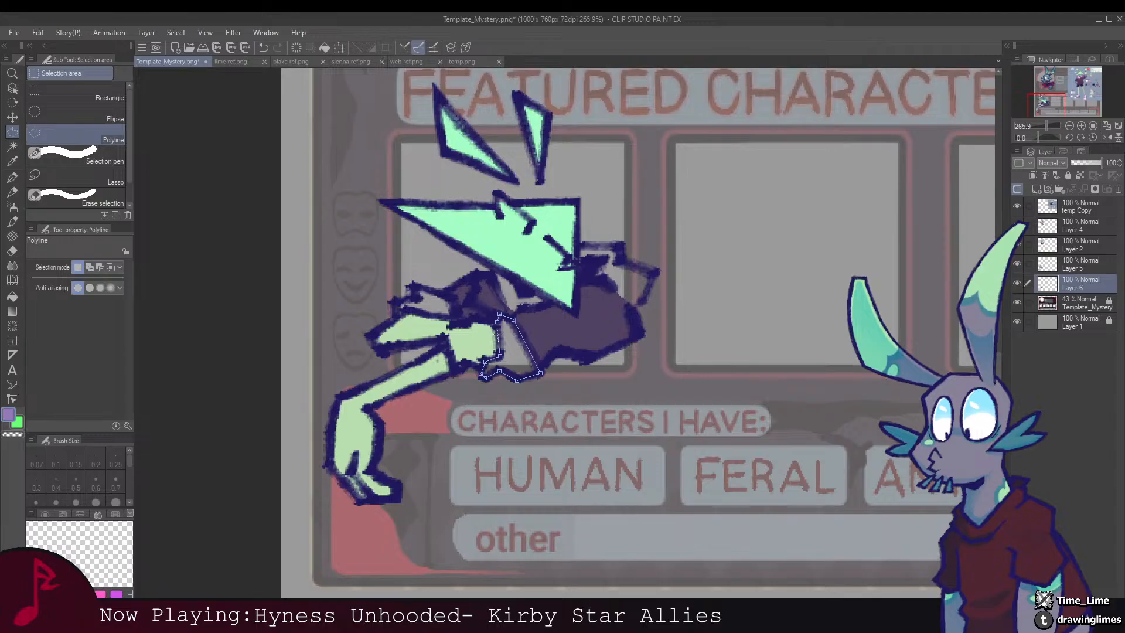
{"action": "left_click", "coordinate": [498, 321]}
{"action": "left_click_drag", "start_coordinate": [454, 314], "coordinate": [502, 308]}
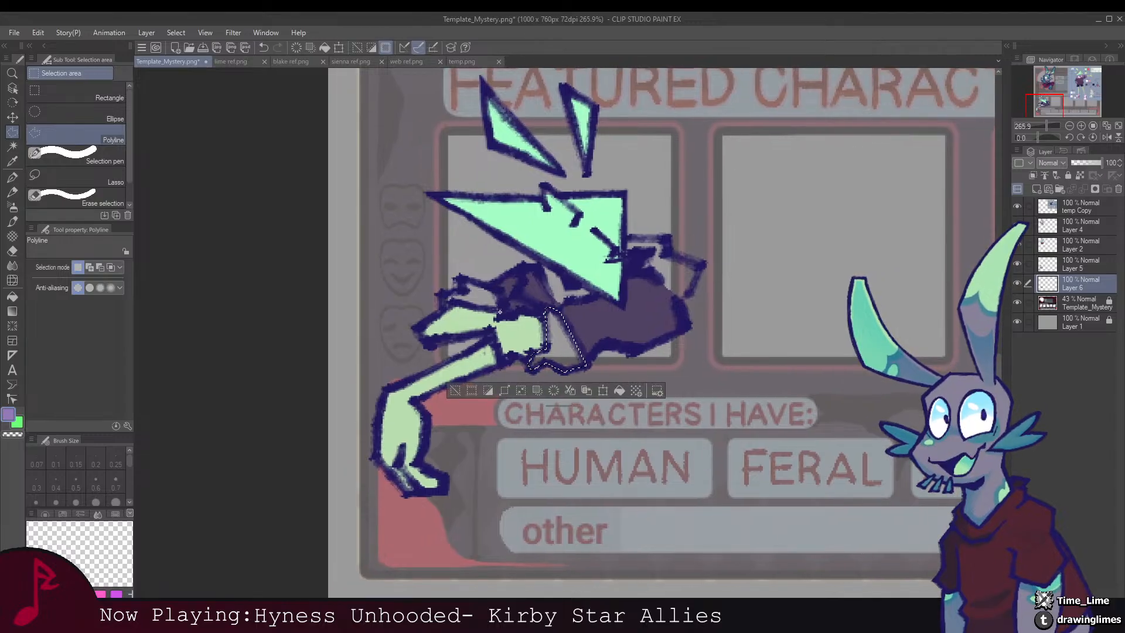
{"action": "left_click", "coordinate": [500, 311]}
{"action": "left_click", "coordinate": [499, 291]}
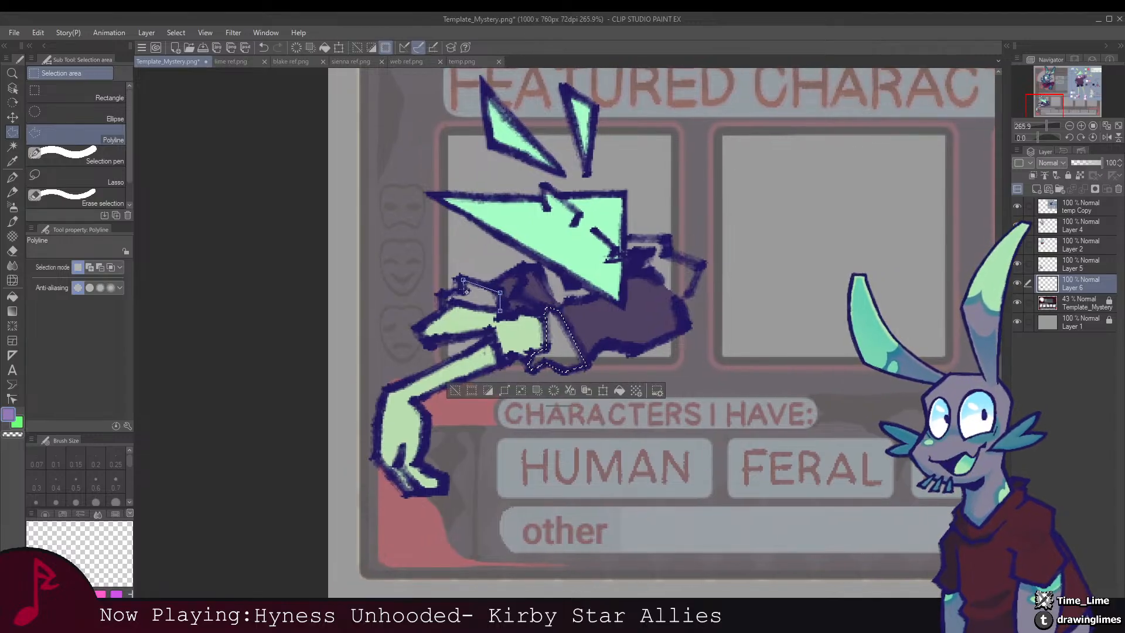
{"action": "left_click", "coordinate": [443, 295]}
{"action": "left_click", "coordinate": [441, 310]}
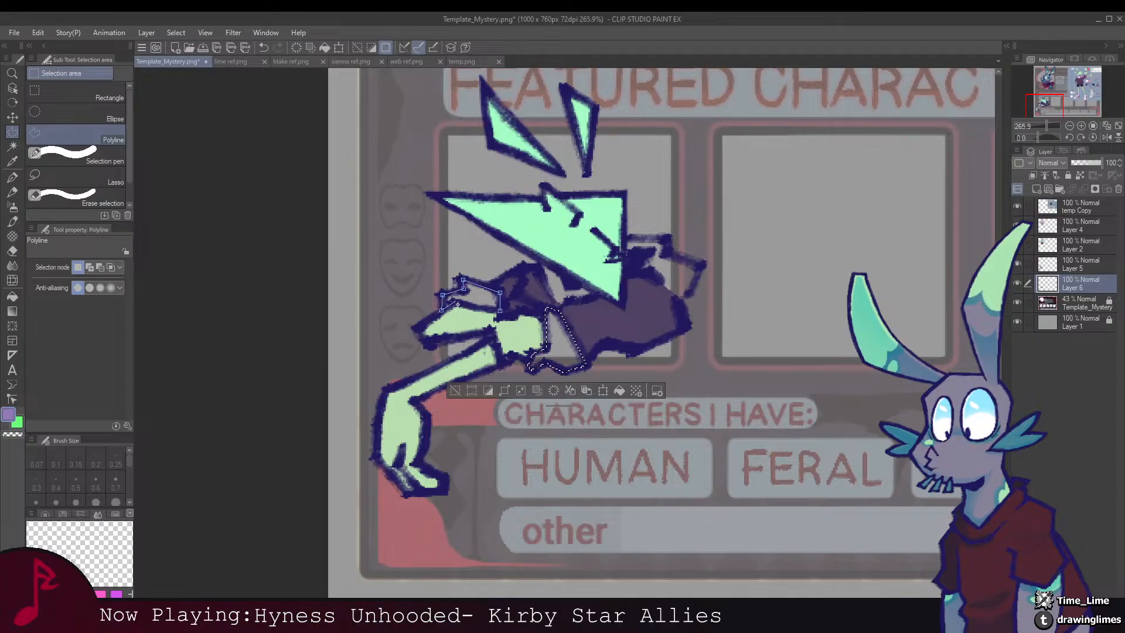
{"action": "left_click", "coordinate": [497, 315]}
{"action": "left_click", "coordinate": [573, 388]}
Step: Select the small triangular hood section beside the collar with a Polyline outline and fill it with light purple
{"action": "left_click_drag", "start_coordinate": [573, 388], "coordinate": [506, 397]}
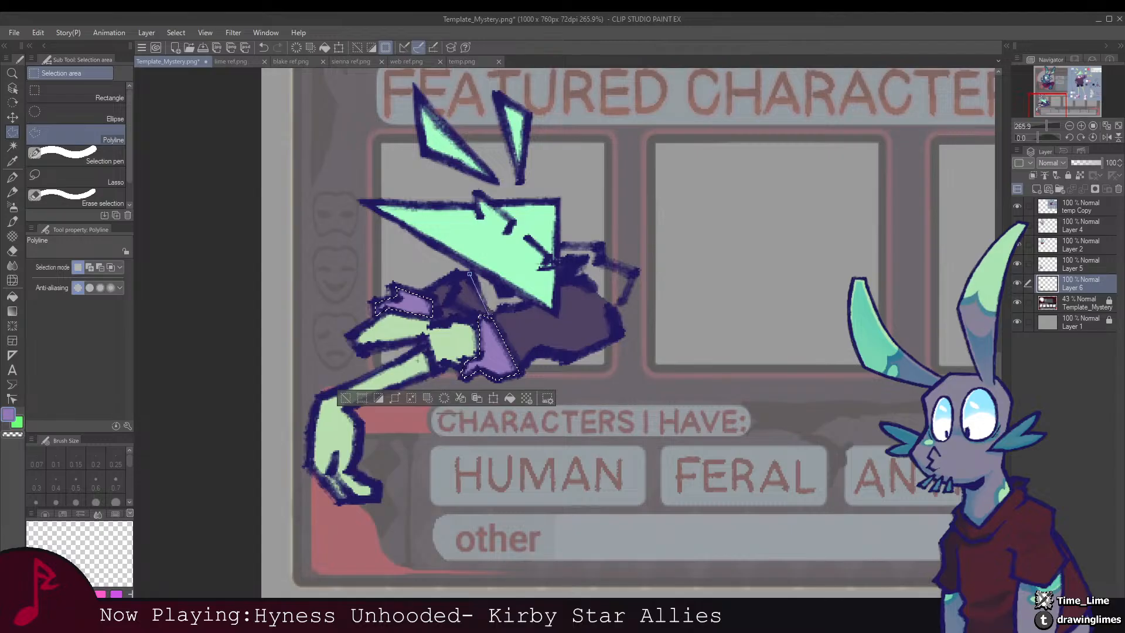
{"action": "left_click", "coordinate": [489, 317]}
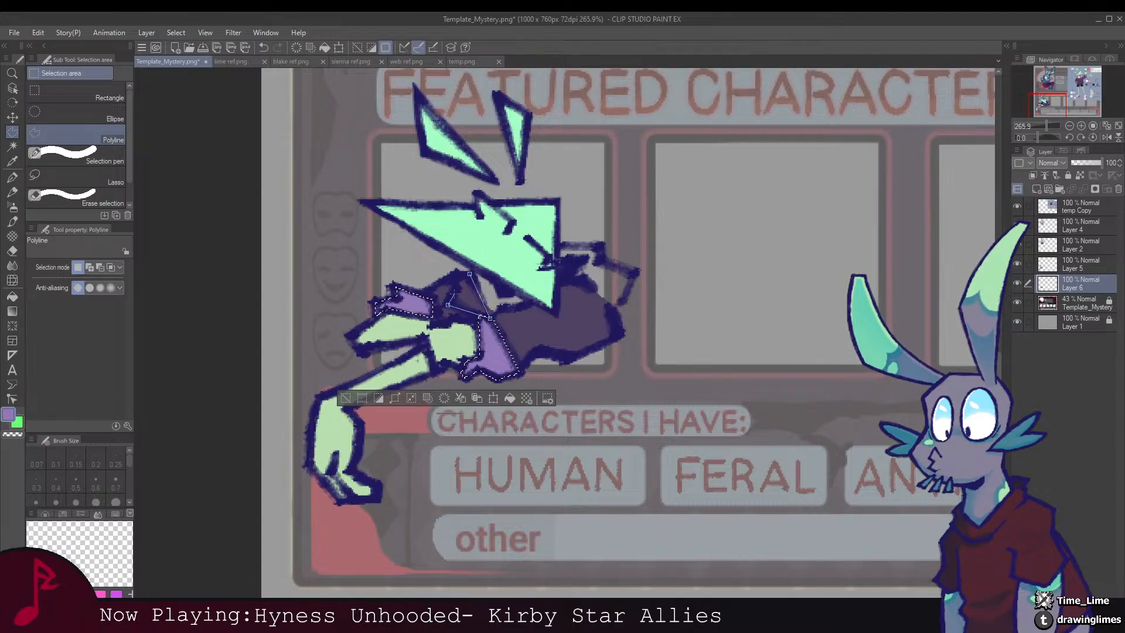
{"action": "left_click", "coordinate": [456, 288]}
{"action": "left_click", "coordinate": [472, 274]}
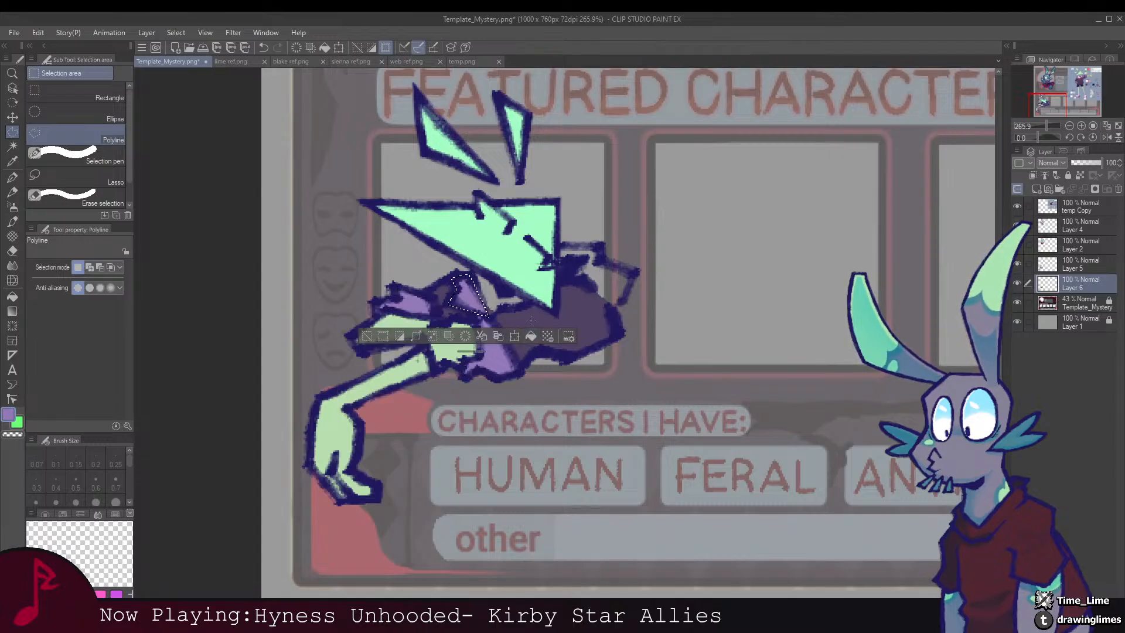
Step: Outline the hood section behind the head with a Polyline selection, fill it with light purple and deselect
{"action": "left_click_drag", "start_coordinate": [471, 273], "coordinate": [387, 288]}
{"action": "left_click", "coordinate": [516, 259]}
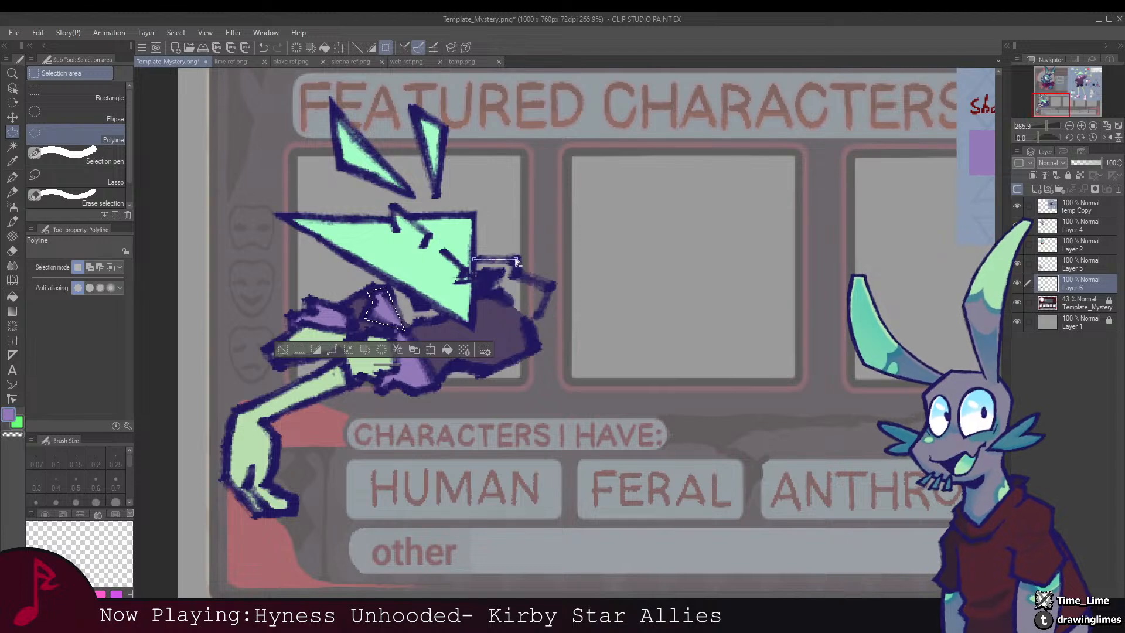
{"action": "left_click", "coordinate": [518, 274]}
{"action": "left_click", "coordinate": [550, 287]}
{"action": "left_click", "coordinate": [530, 328]}
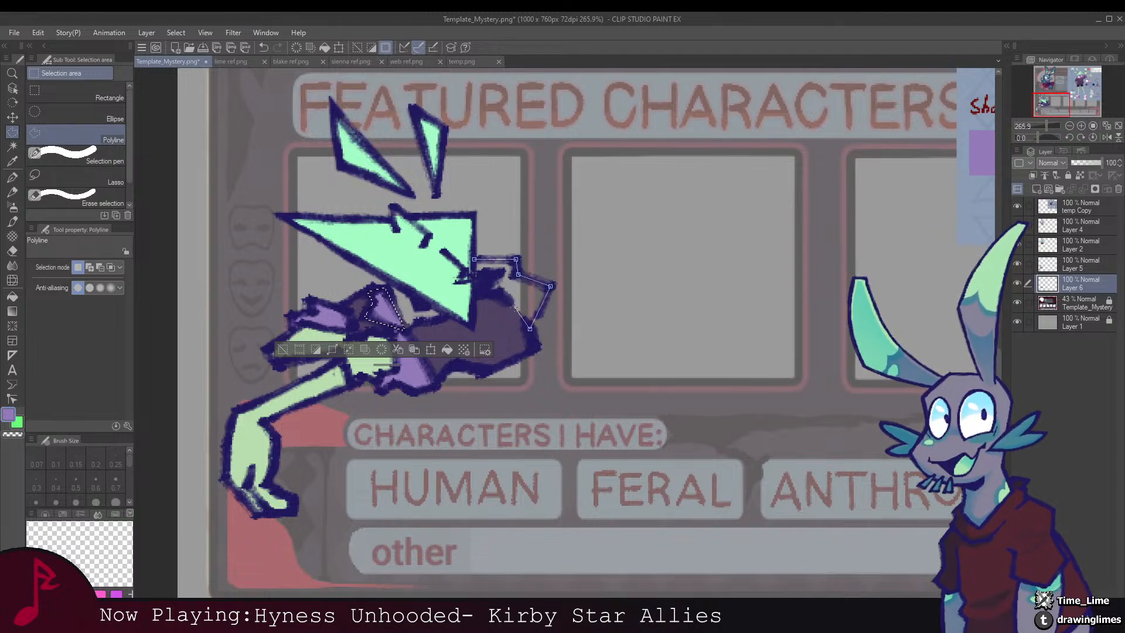
{"action": "left_click", "coordinate": [508, 299]}
{"action": "double_click", "coordinate": [475, 293]}
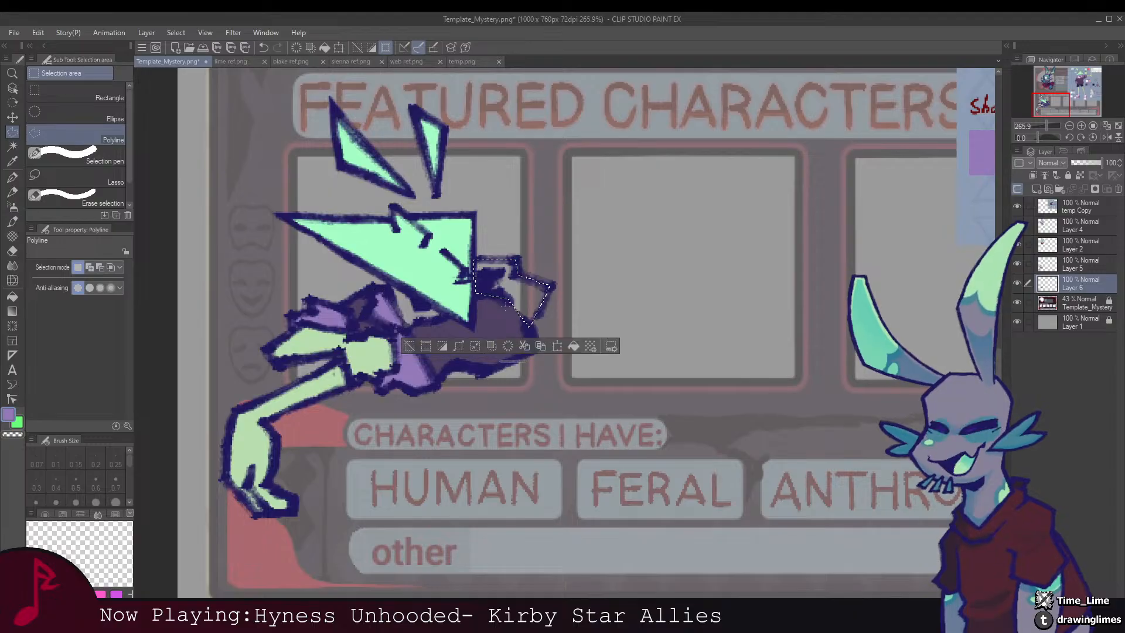
{"action": "left_click", "coordinate": [572, 347]}
{"action": "key", "text": "ctrl+d"}
Step: Sample the white Undershirt swatch, outline the collar gap below the head with a Polyline selection, and fill it white
{"action": "scroll", "coordinate": [548, 281], "scroll_direction": "down", "scroll_amount": 6}
{"action": "left_click_drag", "start_coordinate": [548, 281], "coordinate": [499, 262]}
{"action": "left_click", "coordinate": [674, 237], "text": "alt"}
{"action": "scroll", "coordinate": [464, 349], "scroll_direction": "up", "scroll_amount": 6}
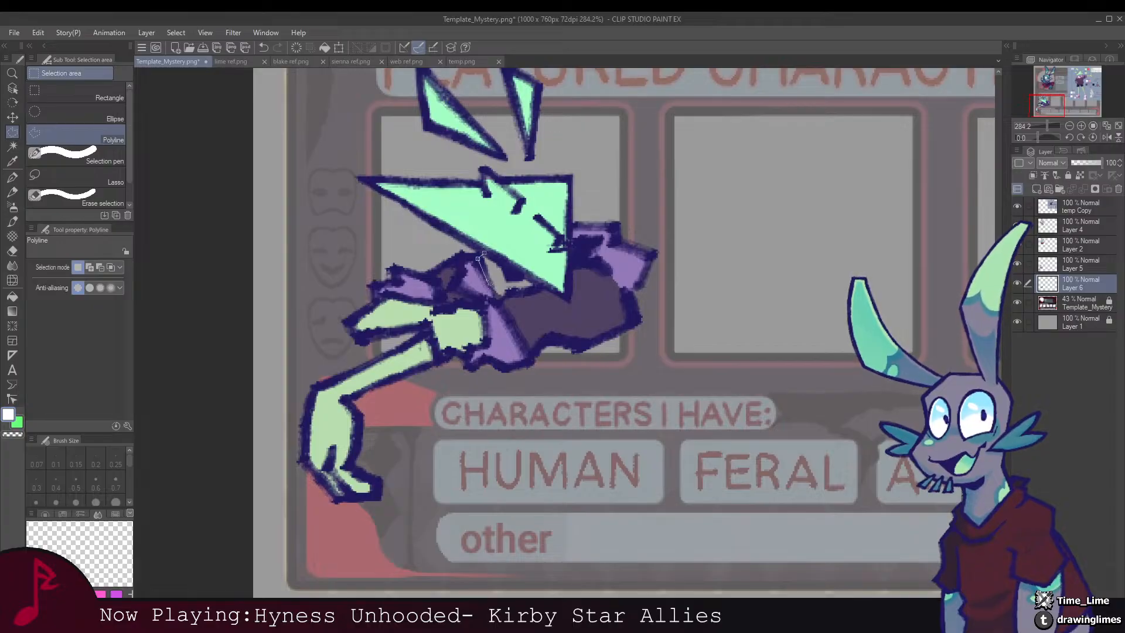
{"action": "left_click", "coordinate": [494, 301]}
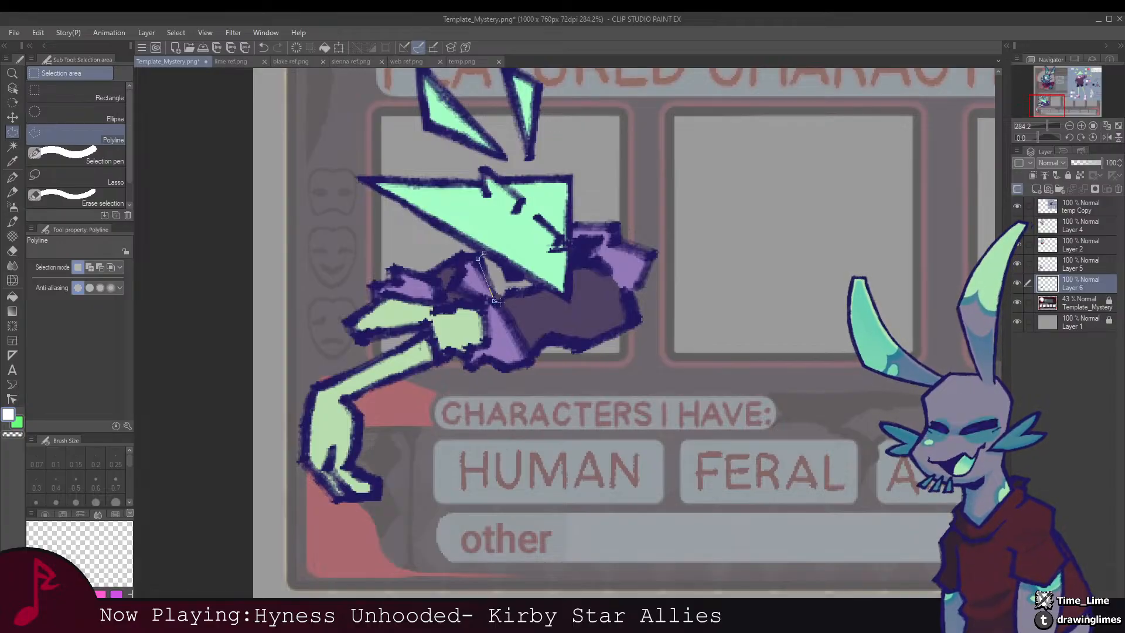
{"action": "left_click", "coordinate": [509, 292]}
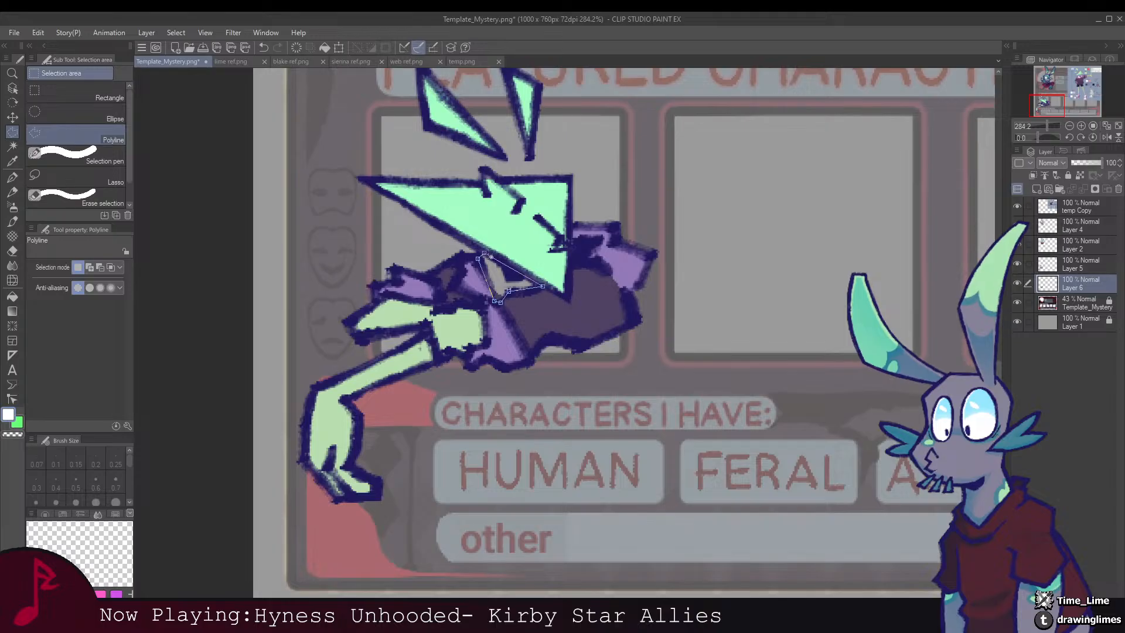
{"action": "left_click", "coordinate": [484, 253]}
{"action": "left_click", "coordinate": [567, 321]}
{"action": "key", "text": "ctrl+d"}
Step: Paint the character's two eyes white with the Dry ink brush
{"action": "scroll", "coordinate": [585, 222], "scroll_direction": "down", "scroll_amount": 15}
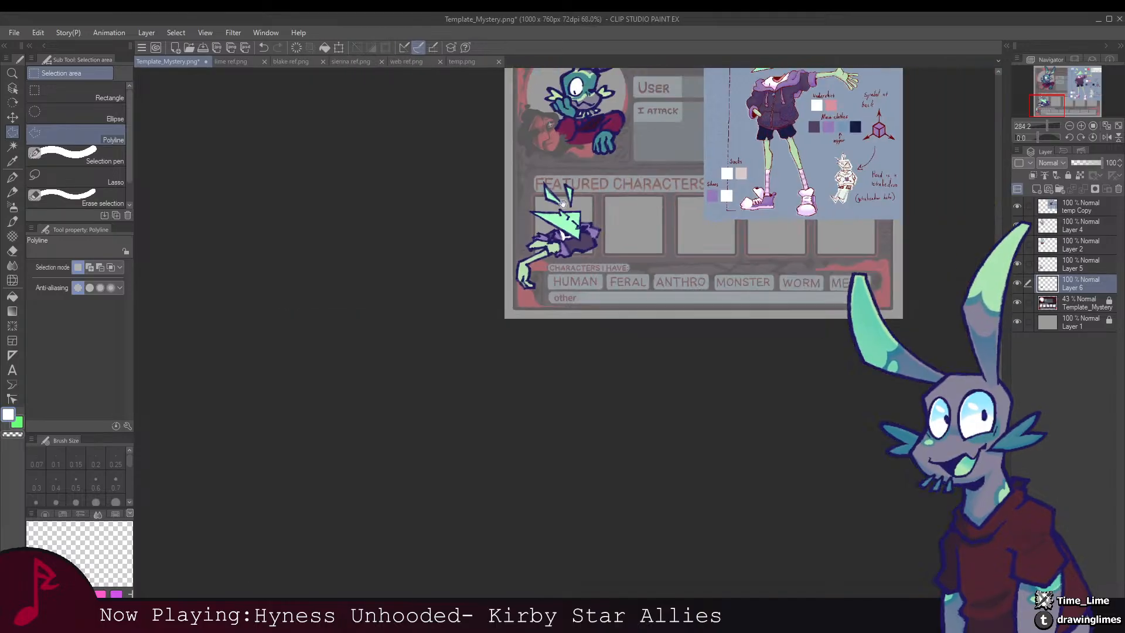
{"action": "scroll", "coordinate": [562, 203], "scroll_direction": "up", "scroll_amount": 10}
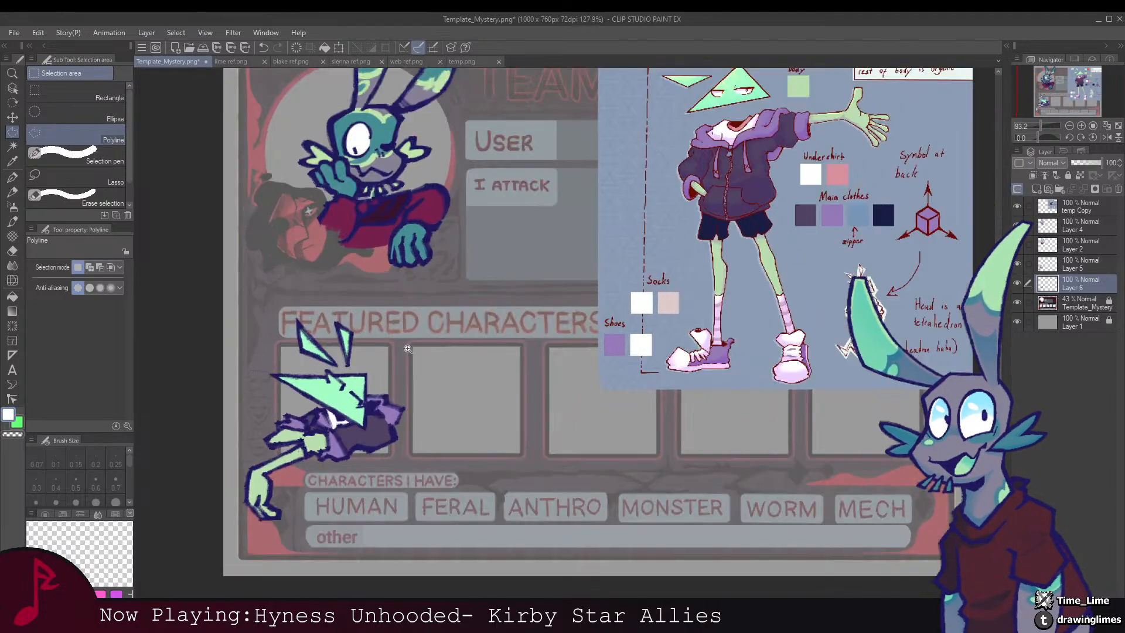
{"action": "scroll", "coordinate": [408, 349], "scroll_direction": "up", "scroll_amount": 6}
{"action": "key", "text": "b"}
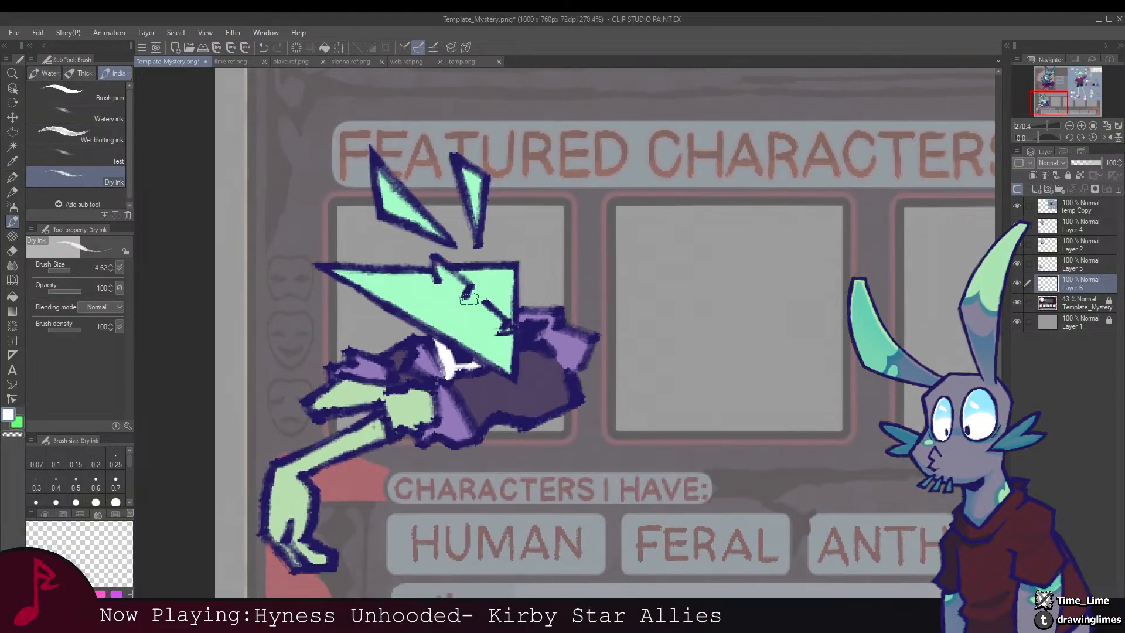
{"action": "mouse_move", "coordinate": [464, 296]}
{"action": "left_mouse_down"}
{"action": "mouse_move", "coordinate": [436, 263]}
{"action": "mouse_move", "coordinate": [452, 285]}
{"action": "left_mouse_up"}
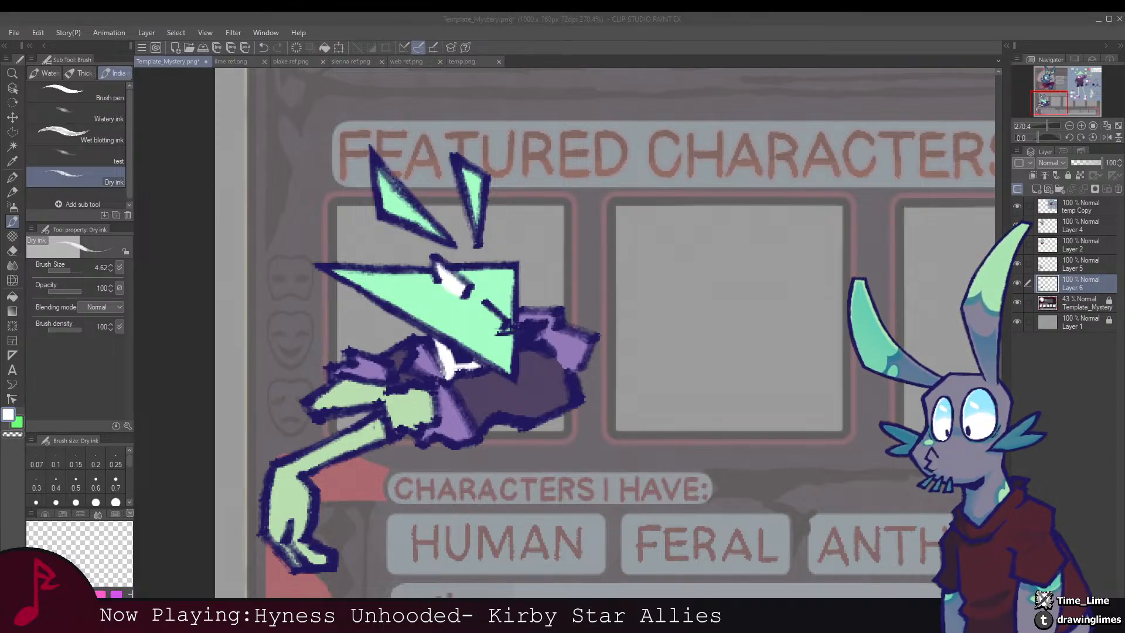
{"action": "mouse_move", "coordinate": [499, 326]}
{"action": "left_mouse_down"}
{"action": "mouse_move", "coordinate": [440, 289]}
{"action": "mouse_move", "coordinate": [473, 307]}
{"action": "mouse_move", "coordinate": [447, 282]}
{"action": "mouse_move", "coordinate": [475, 308]}
{"action": "mouse_move", "coordinate": [457, 293]}
{"action": "left_mouse_up"}
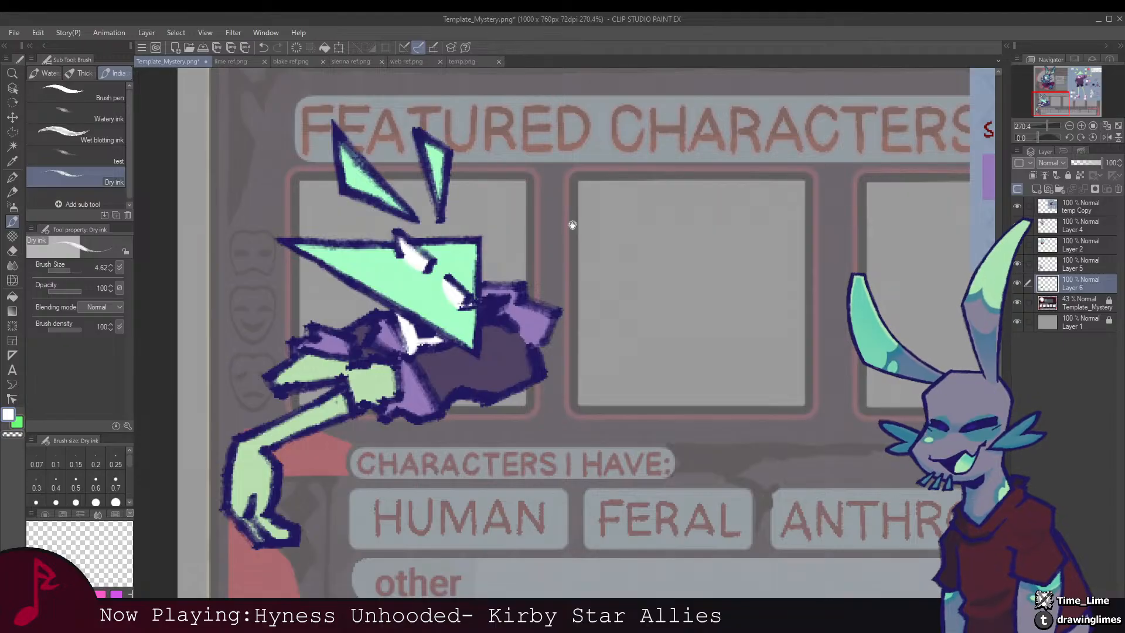
Step: Delete the temp Copy reference sheet layer from the template
{"action": "scroll", "coordinate": [615, 255], "scroll_direction": "down", "scroll_amount": 8}
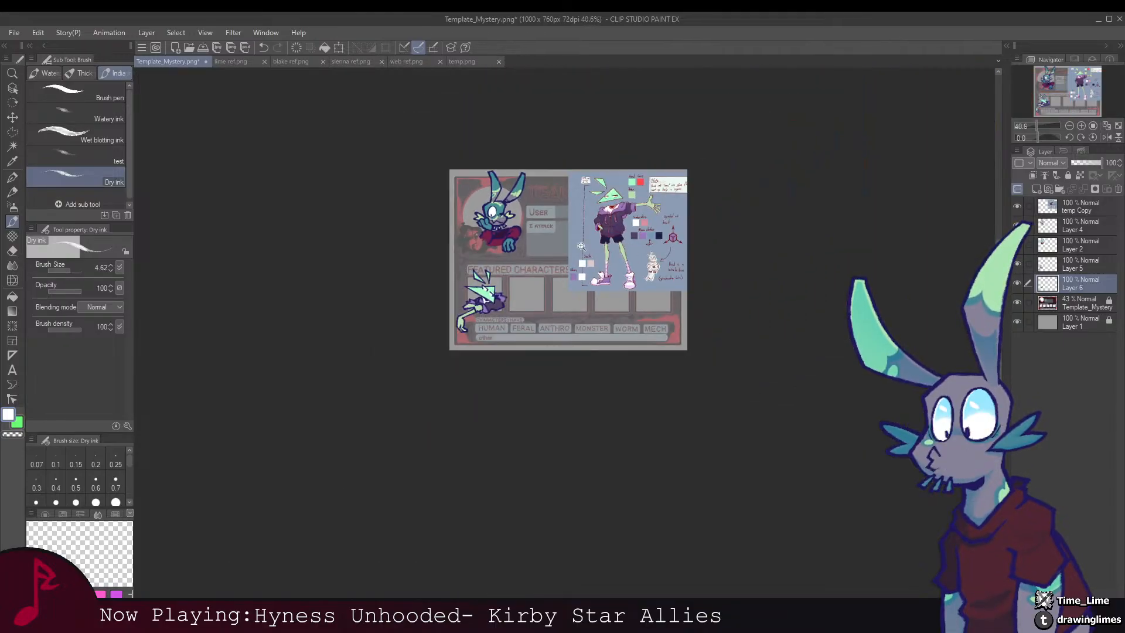
{"action": "scroll", "coordinate": [580, 245], "scroll_direction": "up", "scroll_amount": 5}
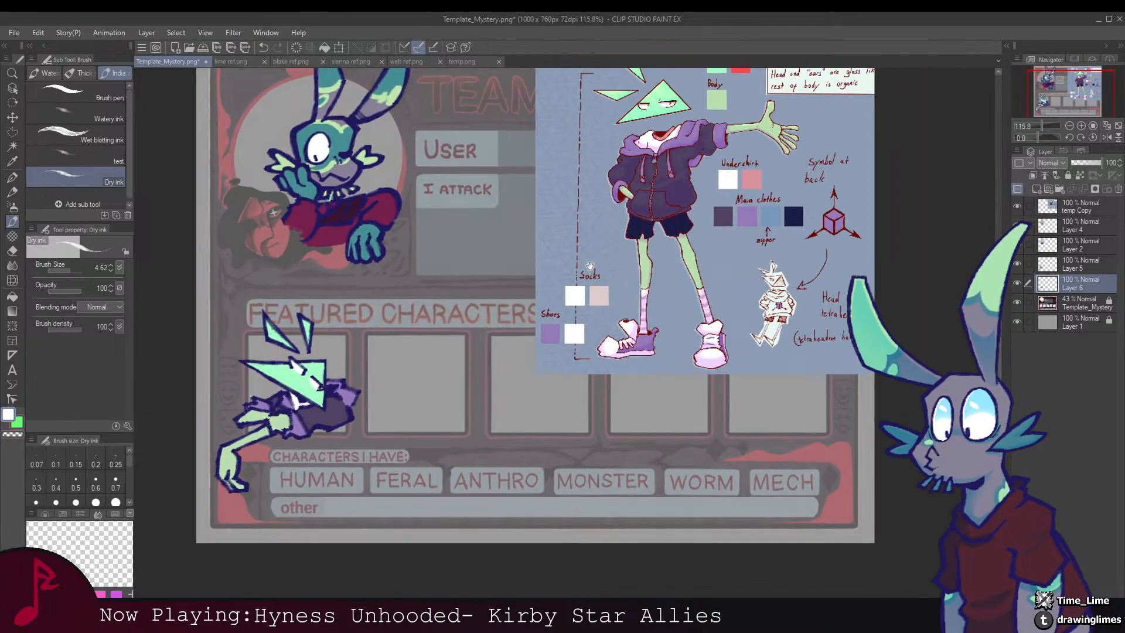
{"action": "left_click_drag", "start_coordinate": [590, 267], "coordinate": [592, 292]}
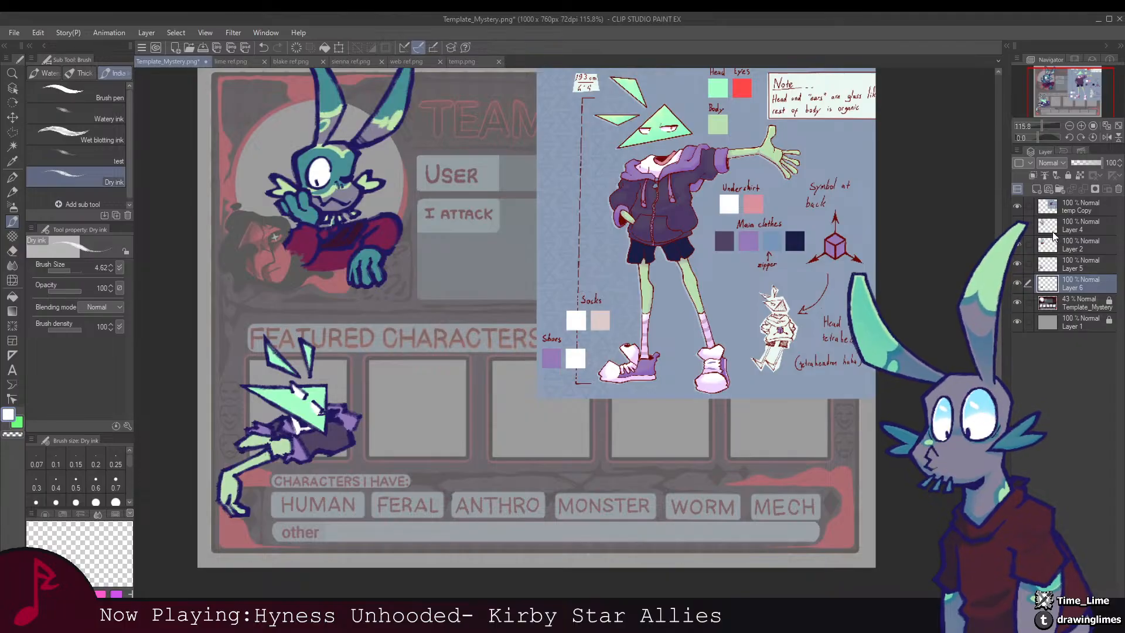
{"action": "left_click", "coordinate": [1067, 206]}
{"action": "left_click", "coordinate": [1118, 188]}
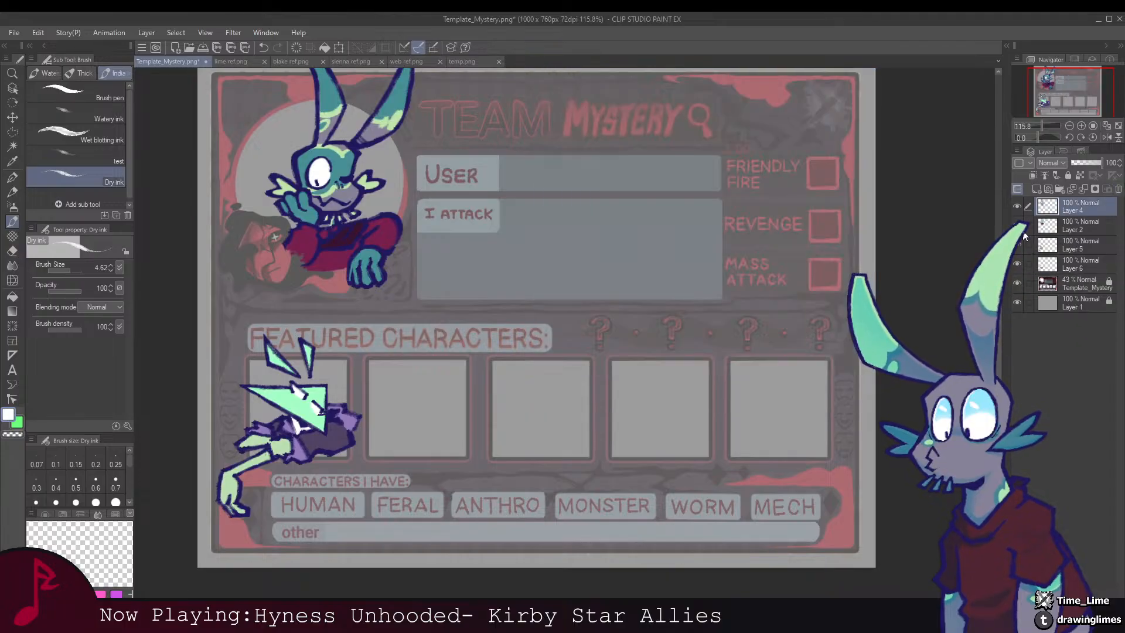
Step: Check what Layer 2 and Layer 4 contain, move Layer 5 directly beneath Layer 4, and merge Layer 4 down into it
{"action": "left_click", "coordinate": [1017, 226]}
{"action": "left_click", "coordinate": [1018, 227]}
{"action": "left_click", "coordinate": [1017, 226]}
{"action": "left_click", "coordinate": [1018, 226]}
{"action": "left_click", "coordinate": [1018, 207]}
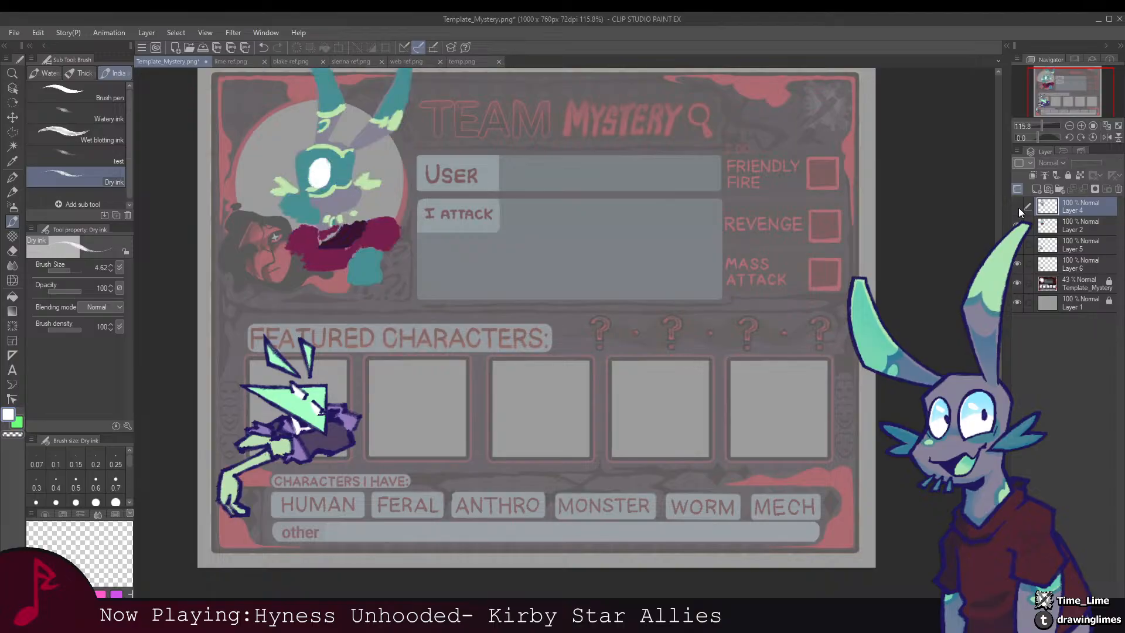
{"action": "left_click", "coordinate": [1018, 207]}
{"action": "left_click_drag", "start_coordinate": [1065, 239], "coordinate": [1062, 217]}
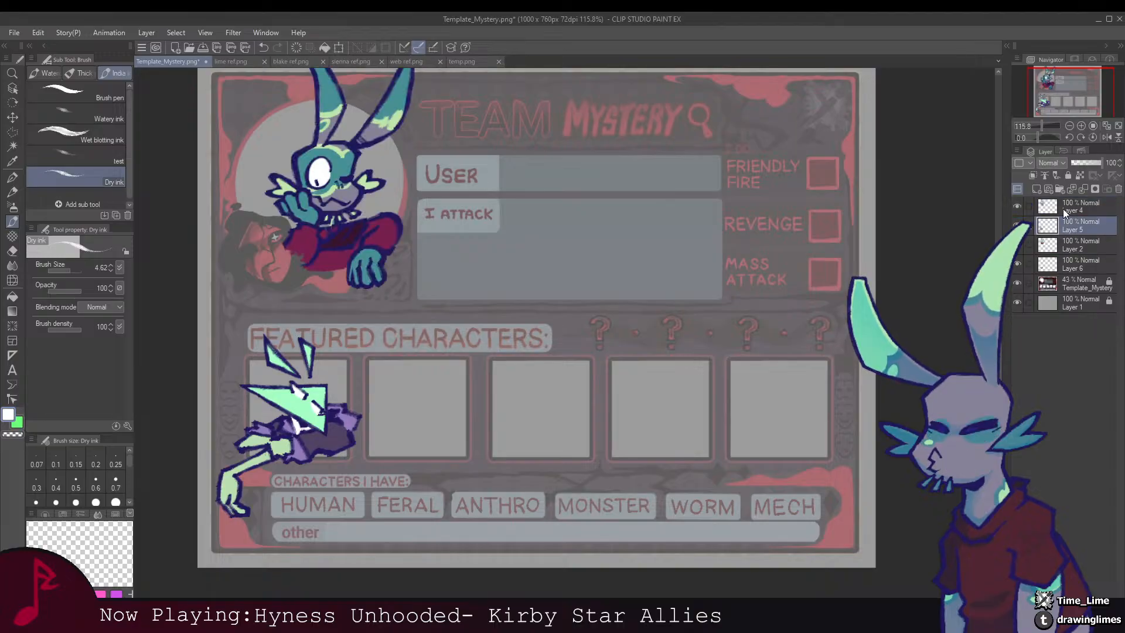
{"action": "left_click", "coordinate": [1064, 209]}
{"action": "key", "text": "ctrl+e"}
Step: Merge Layer 2 down into Layer 6 and check the combined flat colours by toggling the layer's visibility
{"action": "left_click", "coordinate": [1064, 224]}
{"action": "key", "text": "ctrl+e"}
{"action": "left_click", "coordinate": [1018, 226]}
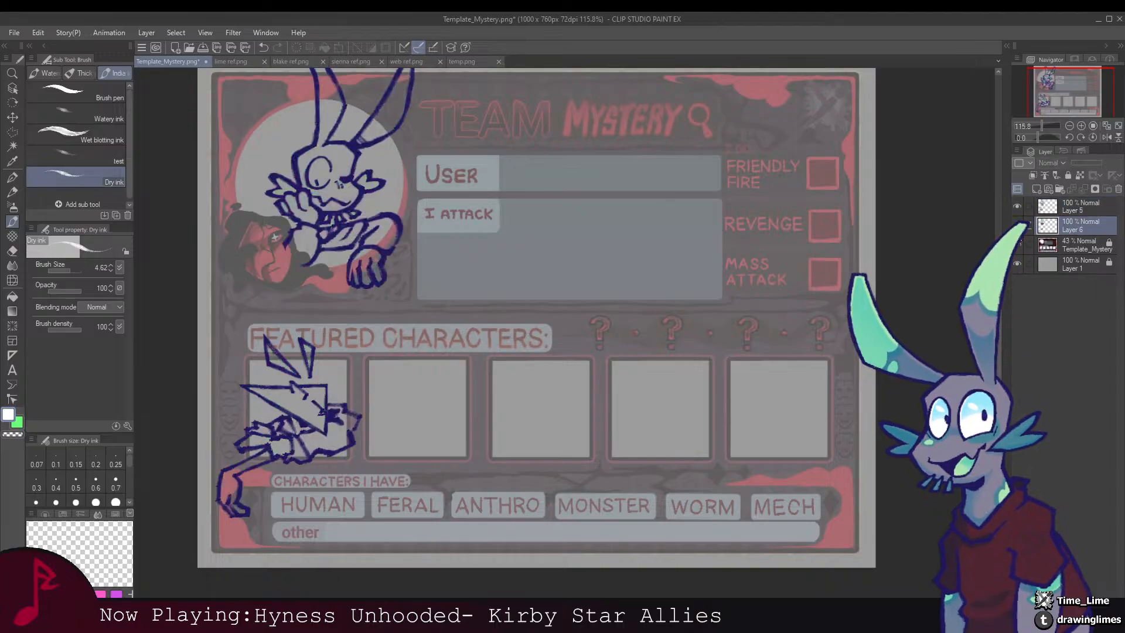
{"action": "left_click", "coordinate": [1018, 226]}
Step: Load the template frames' selection and erase the green-headed character's Layer 6 colours that spill past the first featured frame's right and lower edges
{"action": "scroll", "coordinate": [643, 276], "scroll_direction": "down", "scroll_amount": 1}
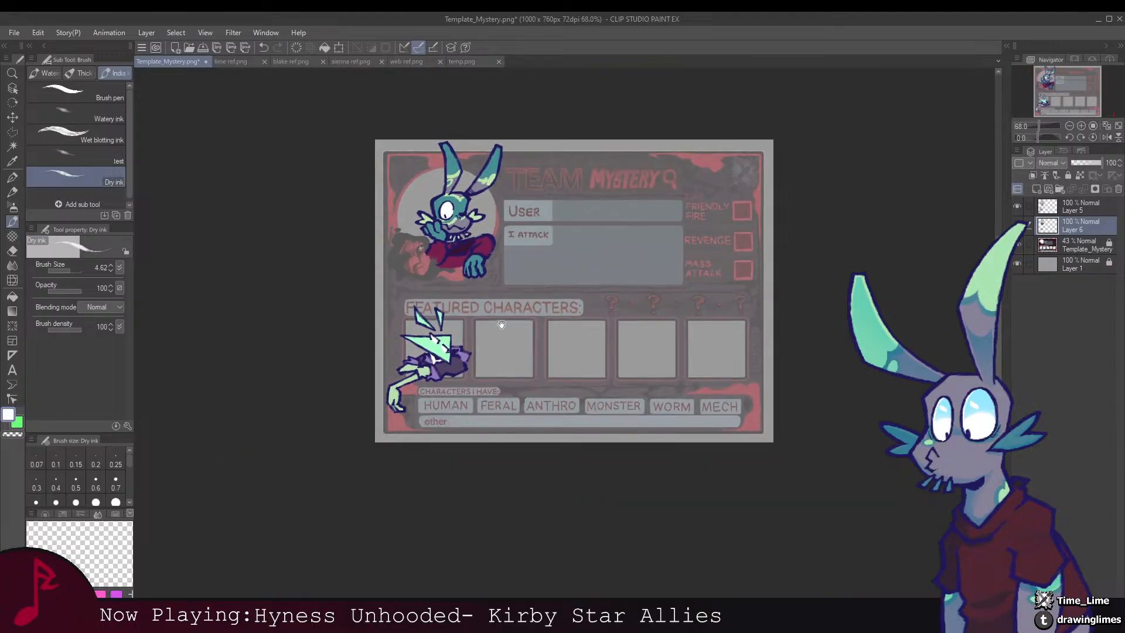
{"action": "scroll", "coordinate": [499, 349], "scroll_direction": "up", "scroll_amount": 2}
{"action": "left_click_drag", "start_coordinate": [499, 350], "coordinate": [658, 252]}
{"action": "left_click", "coordinate": [1044, 249], "text": "ctrl"}
{"action": "scroll", "coordinate": [614, 280], "scroll_direction": "up", "scroll_amount": 2}
{"action": "key", "text": "e"}
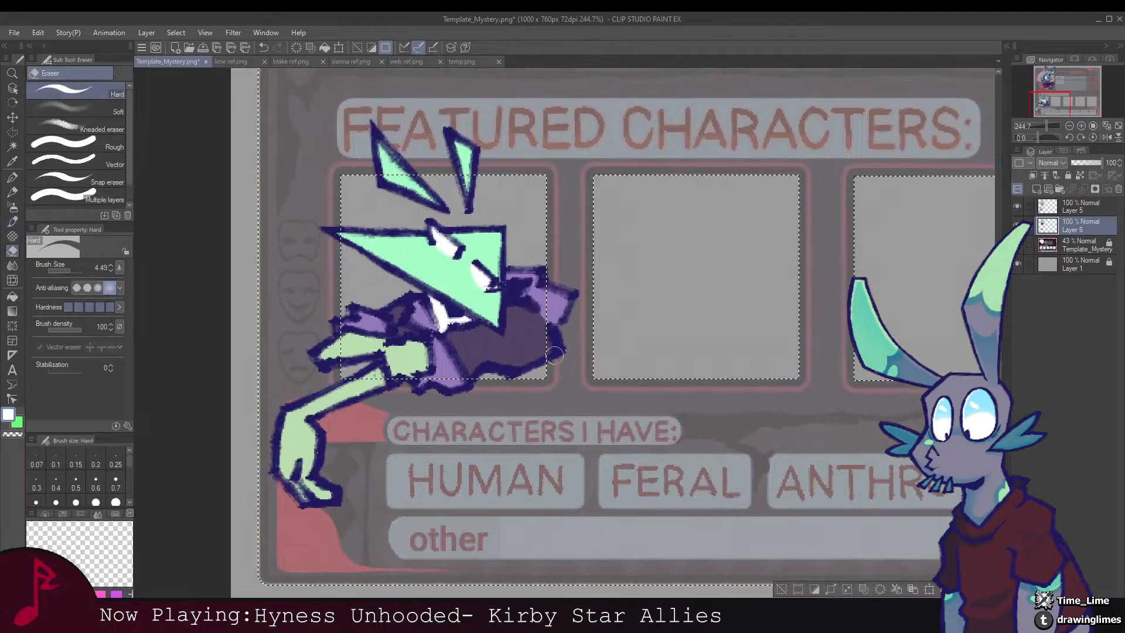
{"action": "mouse_move", "coordinate": [556, 335]}
{"action": "left_mouse_down"}
{"action": "mouse_move", "coordinate": [558, 305]}
{"action": "mouse_move", "coordinate": [569, 306]}
{"action": "left_mouse_up"}
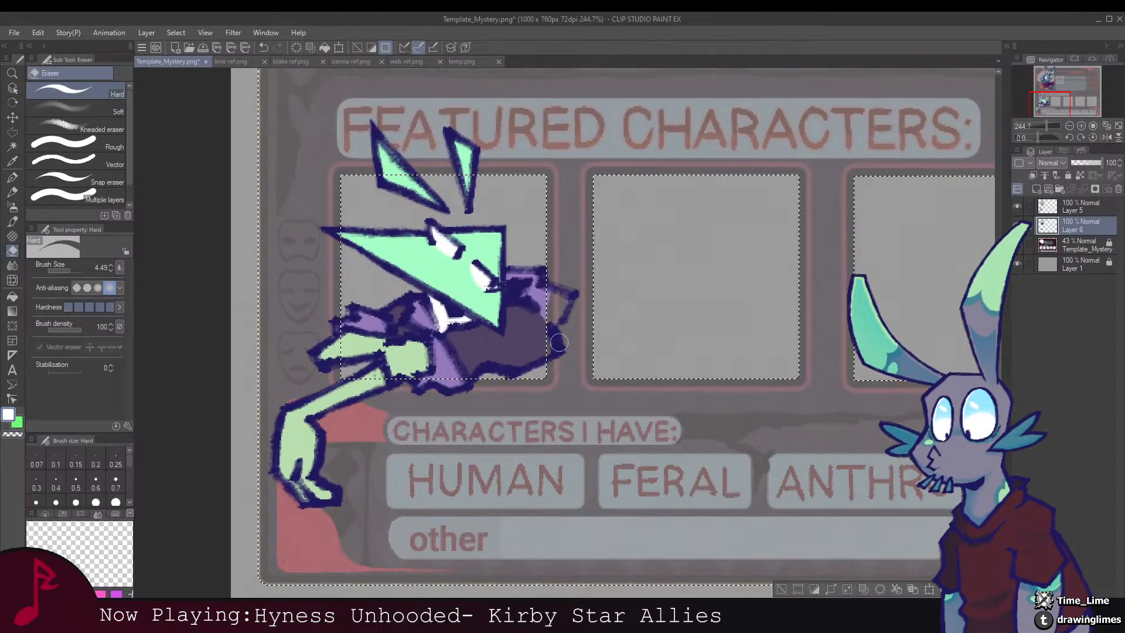
{"action": "left_click_drag", "start_coordinate": [478, 386], "coordinate": [433, 440]}
Step: Erase the Layer 5 line art that spills past the first frame and over the template's red face beside the portrait circle
{"action": "left_click", "coordinate": [1078, 206]}
{"action": "mouse_move", "coordinate": [524, 431]}
{"action": "left_mouse_down"}
{"action": "mouse_move", "coordinate": [515, 358]}
{"action": "mouse_move", "coordinate": [514, 389]}
{"action": "left_mouse_up"}
{"action": "left_click_drag", "start_coordinate": [504, 211], "coordinate": [515, 369]}
{"action": "left_click_drag", "start_coordinate": [473, 201], "coordinate": [514, 372]}
Step: Erase the rabbit character's Layer 6 sleeve colours covering the template's face with the Hard eraser at size 9.49, and clear the selection
{"action": "key", "text": "bracketright"}
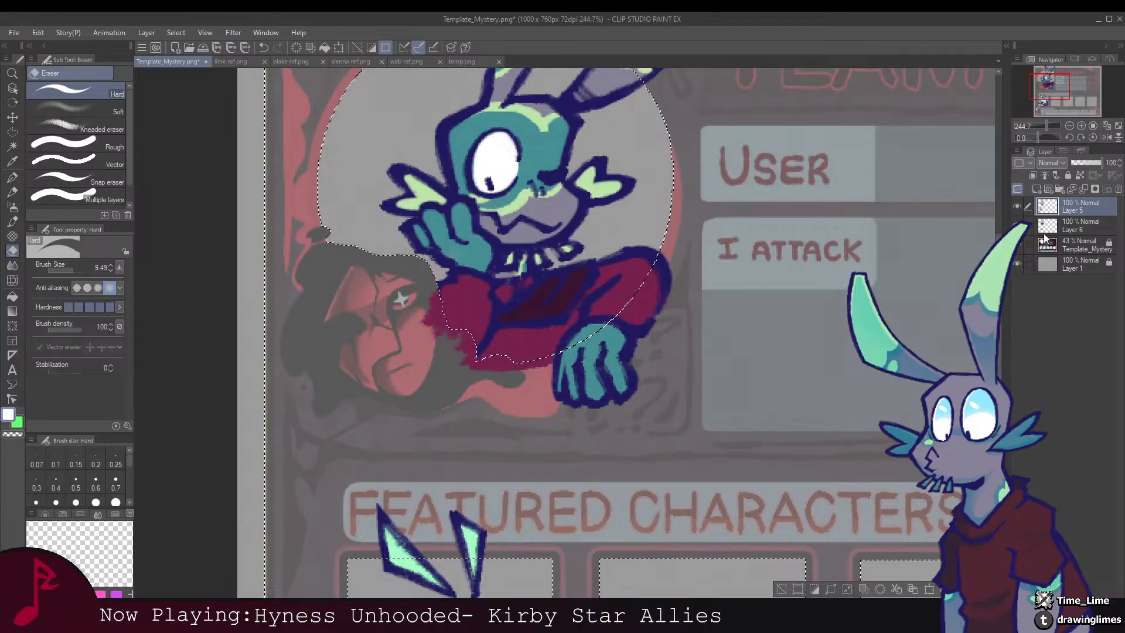
{"action": "key", "text": "alt+bracketleft"}
{"action": "mouse_move", "coordinate": [459, 329]}
{"action": "left_mouse_down"}
{"action": "mouse_move", "coordinate": [426, 295]}
{"action": "mouse_move", "coordinate": [460, 312]}
{"action": "mouse_move", "coordinate": [479, 371]}
{"action": "mouse_move", "coordinate": [495, 378]}
{"action": "mouse_move", "coordinate": [512, 354]}
{"action": "mouse_move", "coordinate": [552, 347]}
{"action": "mouse_move", "coordinate": [517, 320]}
{"action": "left_mouse_up"}
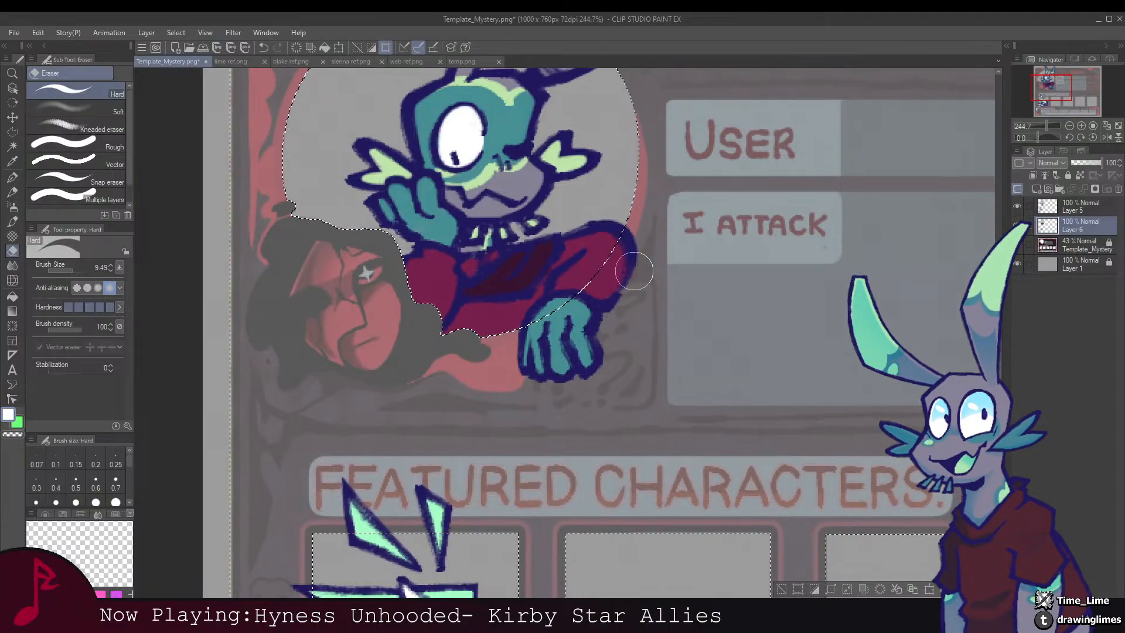
{"action": "scroll", "coordinate": [566, 327], "scroll_direction": "down", "scroll_amount": 6}
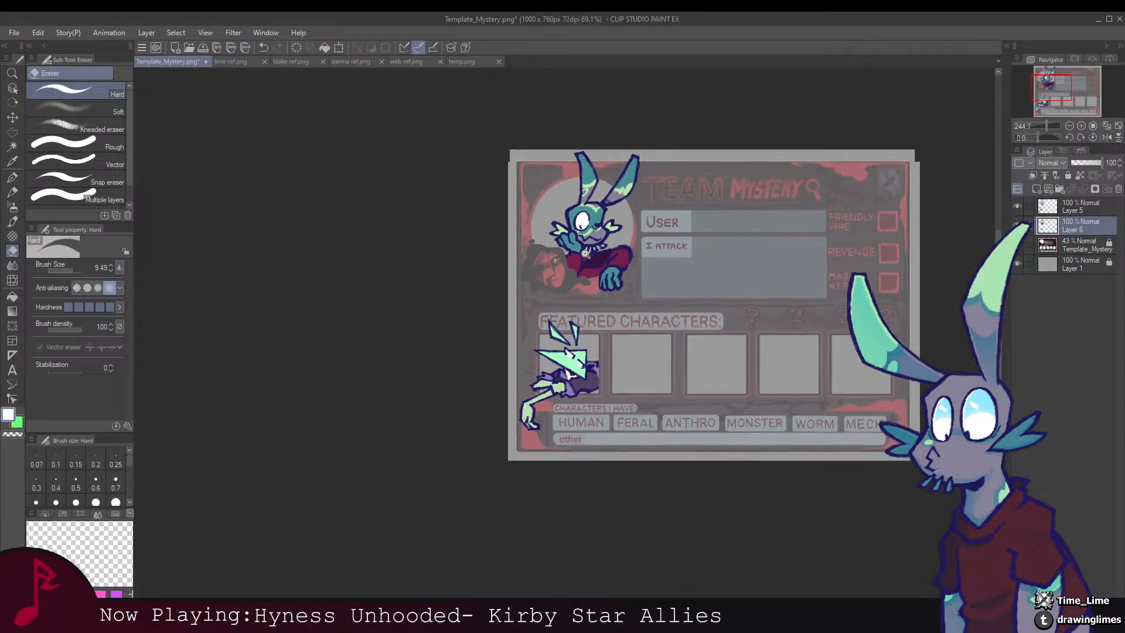
{"action": "mouse_move", "coordinate": [562, 294]}
{"action": "left_mouse_down"}
{"action": "mouse_move", "coordinate": [590, 299]}
{"action": "mouse_move", "coordinate": [545, 297]}
{"action": "left_mouse_up"}
{"action": "mouse_move", "coordinate": [538, 296]}
{"action": "left_mouse_down"}
{"action": "mouse_move", "coordinate": [522, 302]}
{"action": "mouse_move", "coordinate": [553, 314]}
{"action": "mouse_move", "coordinate": [525, 313]}
{"action": "left_mouse_up"}
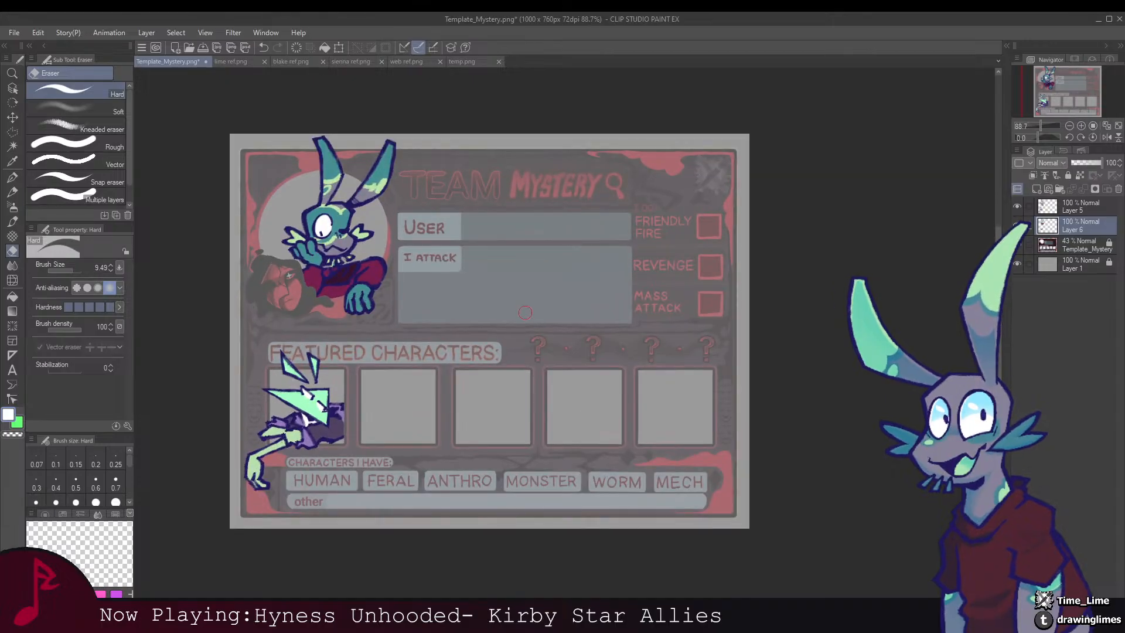
Step: Copy the Blake reference sheet from its document, close that document, and paste the sheet into the template above Layer 6
{"action": "left_click", "coordinate": [454, 63]}
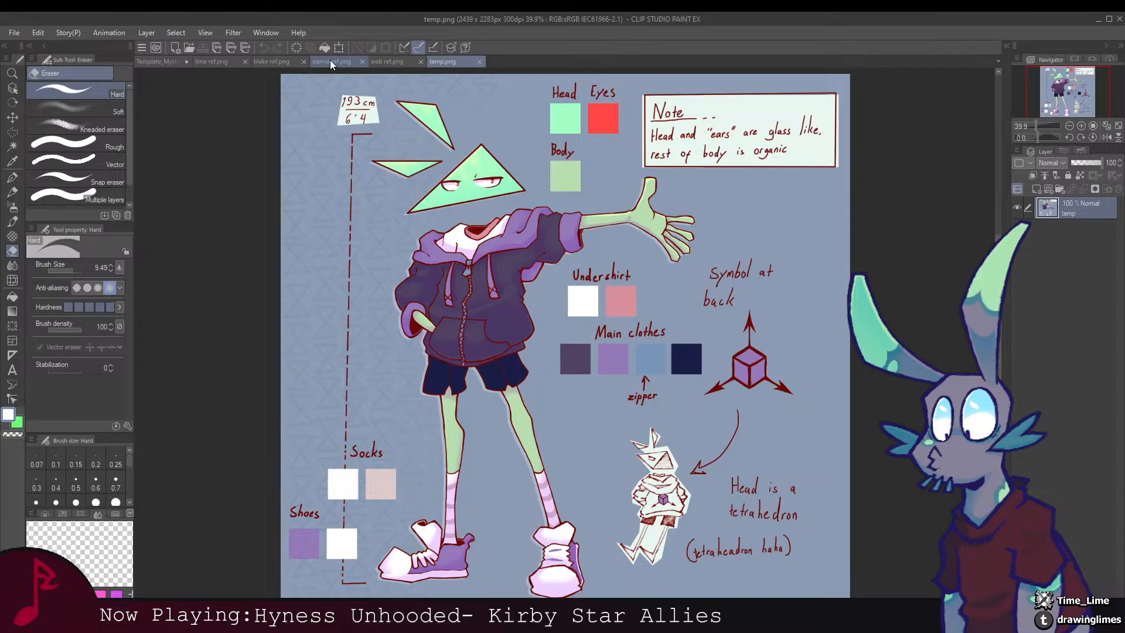
{"action": "left_click", "coordinate": [286, 62]}
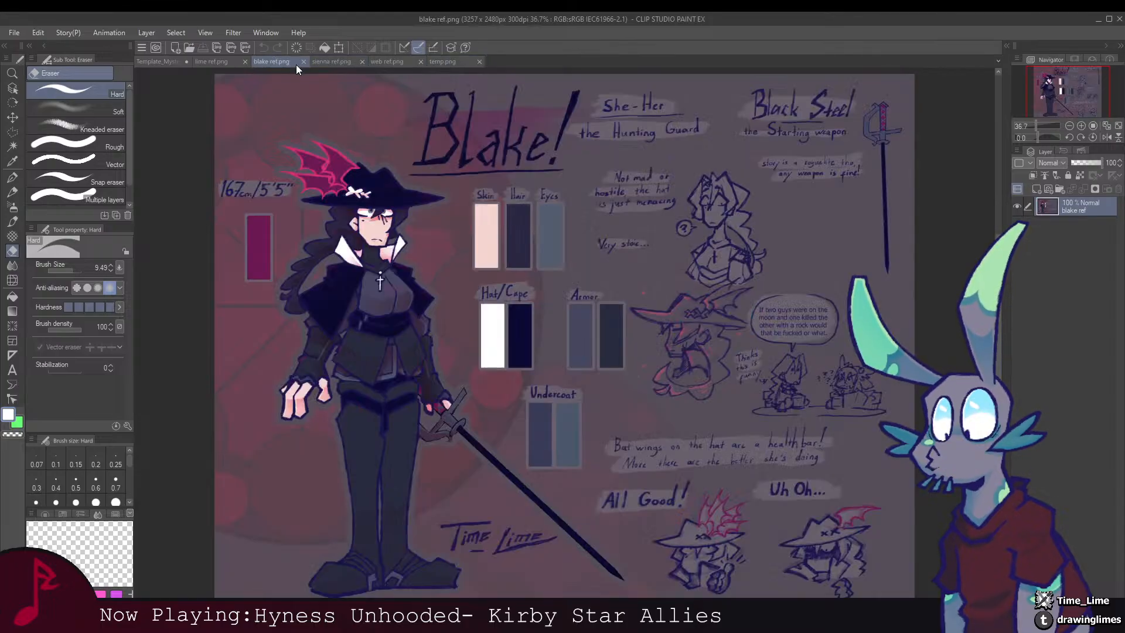
{"action": "key", "text": "ctrl+w"}
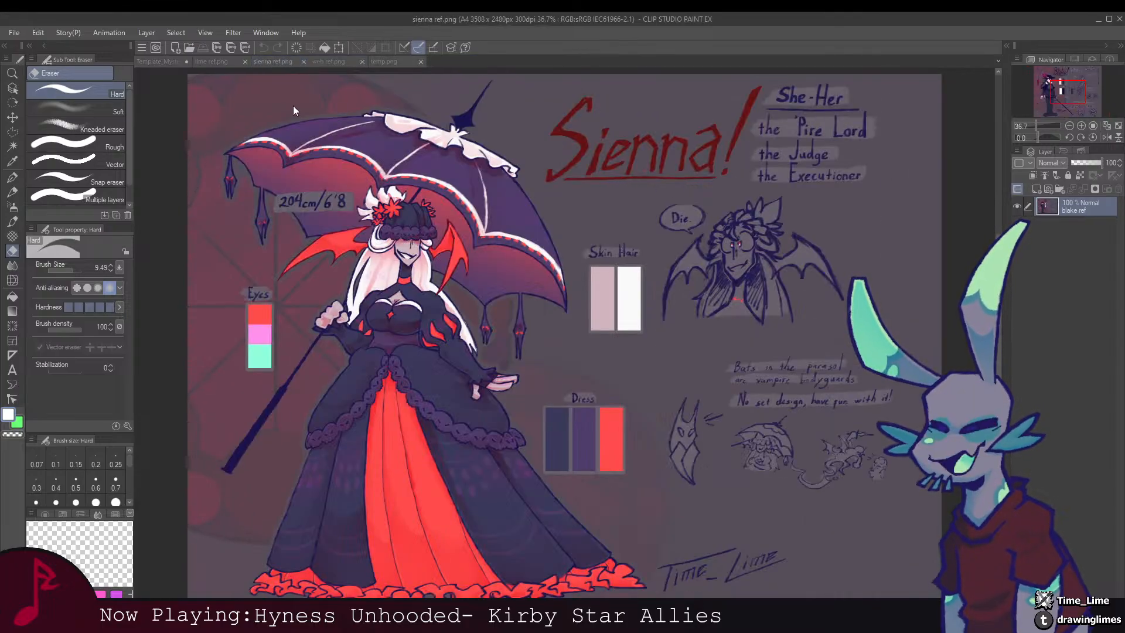
{"action": "left_click", "coordinate": [149, 62]}
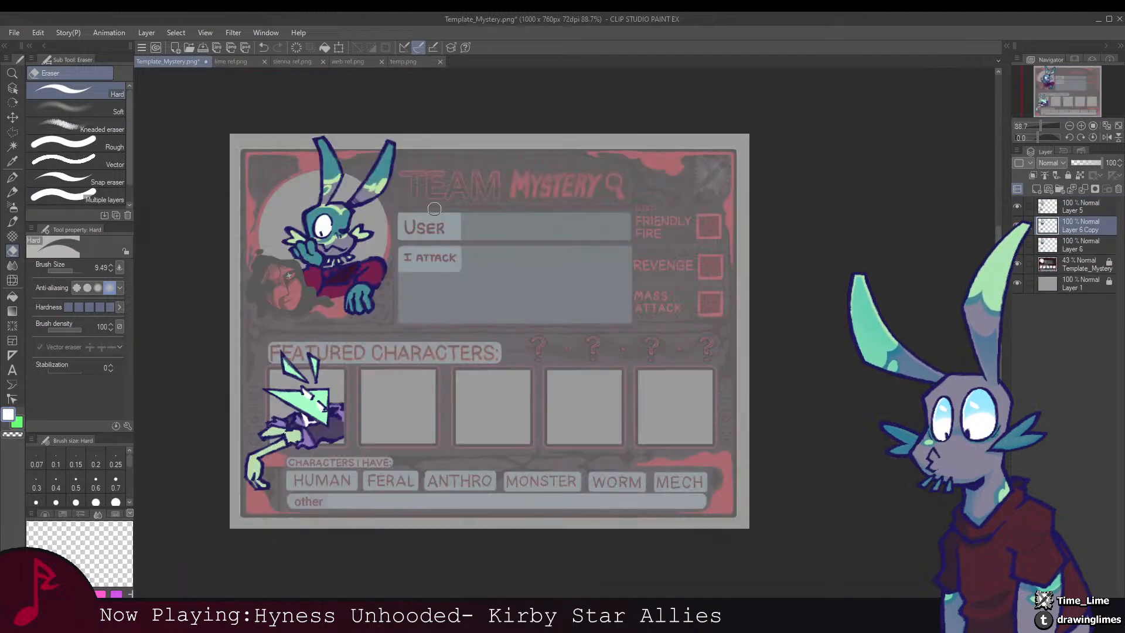
{"action": "left_click_drag", "start_coordinate": [433, 205], "coordinate": [670, 263]}
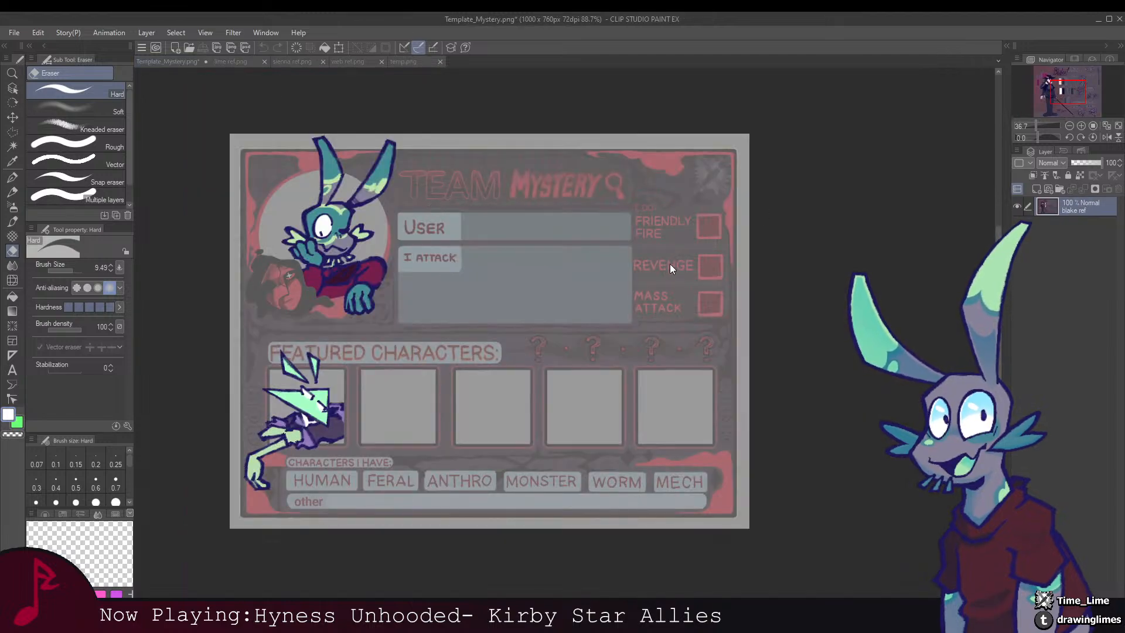
{"action": "left_click", "coordinate": [570, 185]}
{"action": "key", "text": "ctrl+j"}
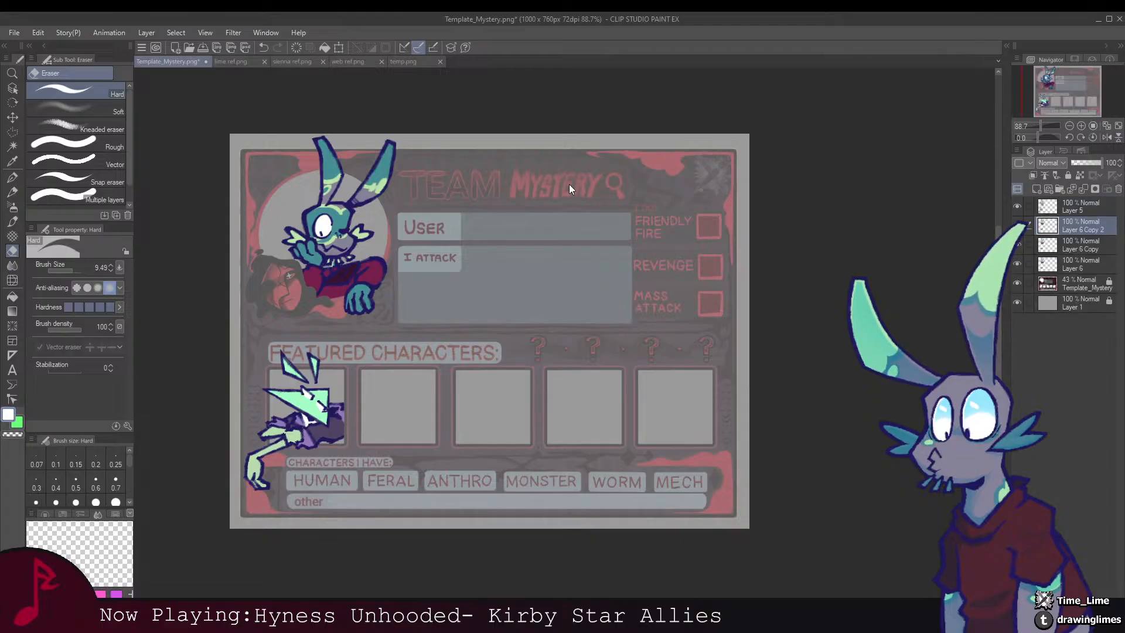
{"action": "left_click", "coordinate": [777, 233]}
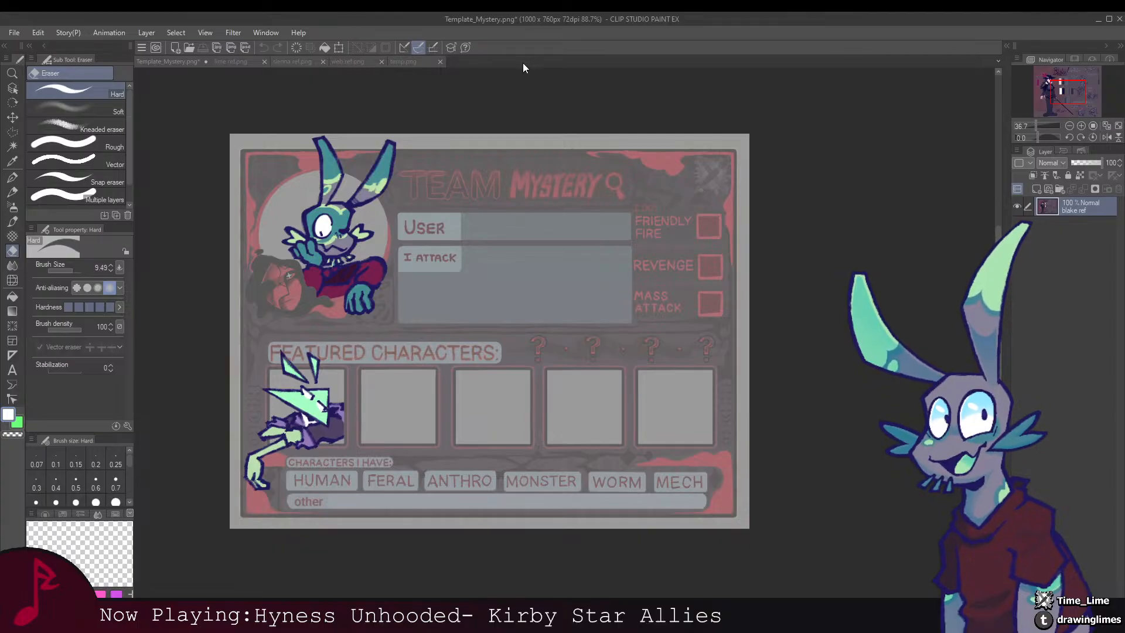
{"action": "left_click", "coordinate": [527, 103]}
{"action": "key", "text": "ctrl+v"}
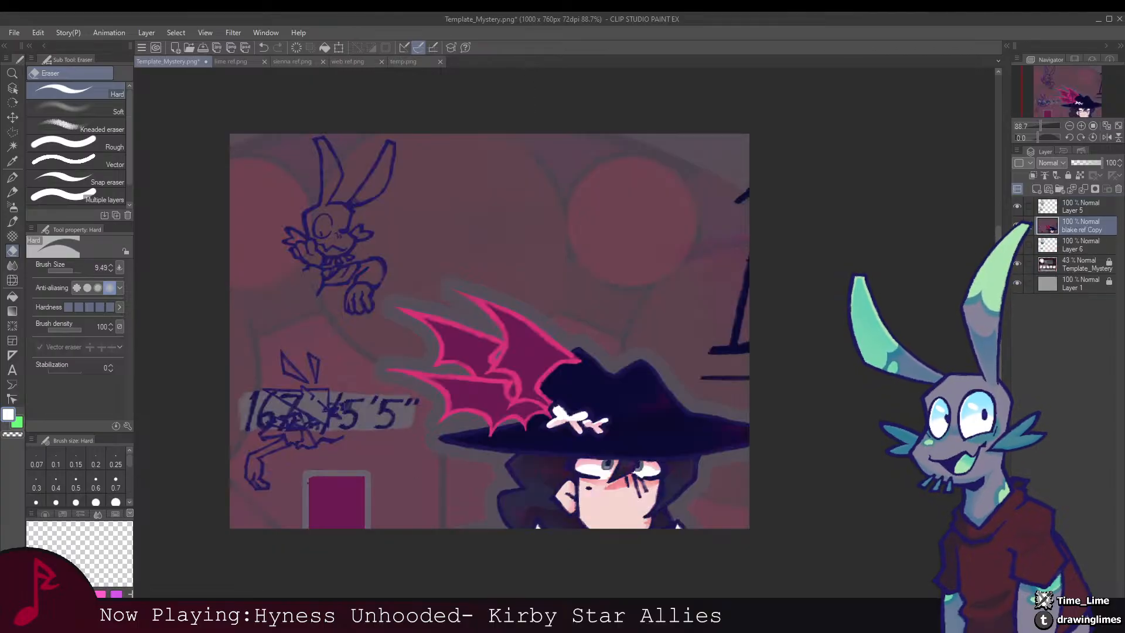
{"action": "key", "text": "alt+Tab"}
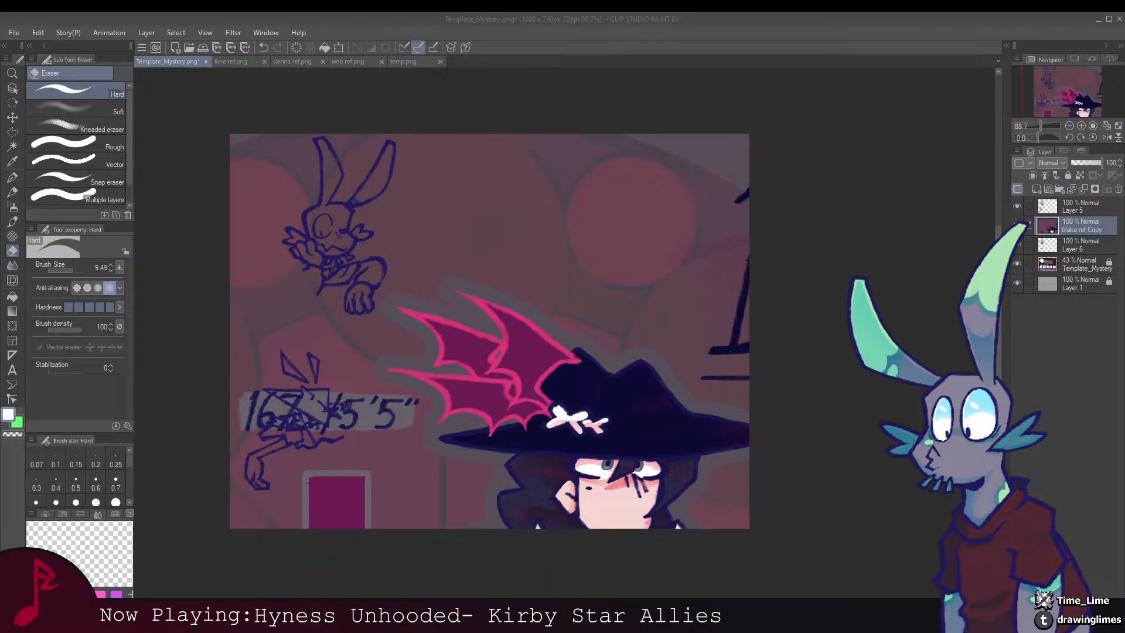
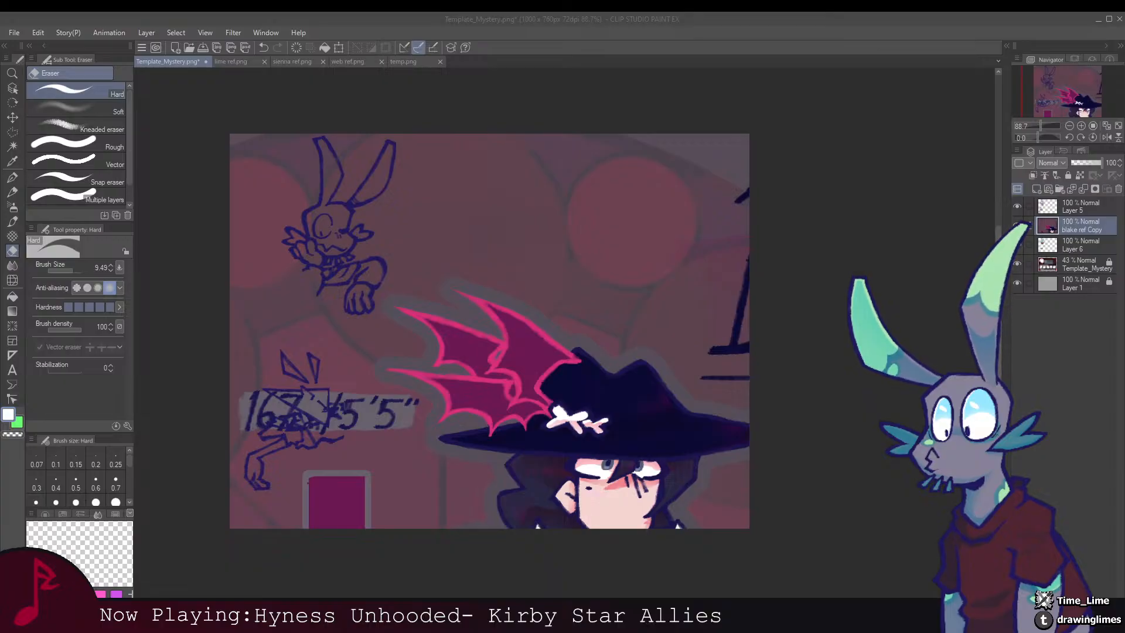
{"action": "left_click", "coordinate": [288, 598]}
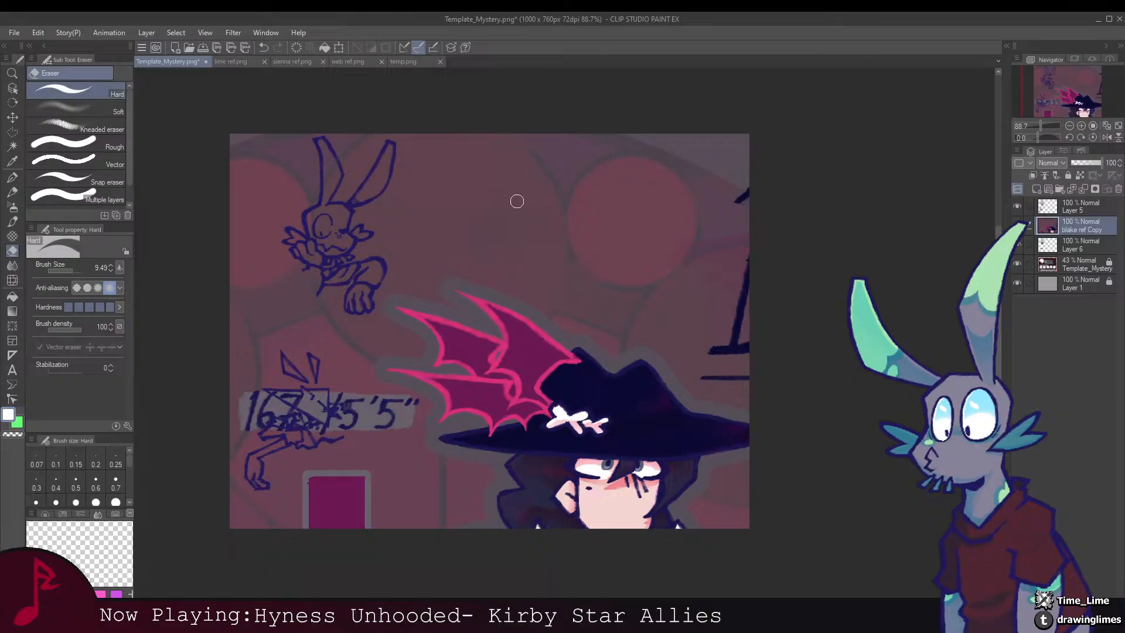
{"action": "left_click_drag", "start_coordinate": [516, 230], "coordinate": [489, 241]}
{"action": "left_click_drag", "start_coordinate": [495, 255], "coordinate": [488, 281]}
{"action": "left_click_drag", "start_coordinate": [625, 237], "coordinate": [650, 132]}
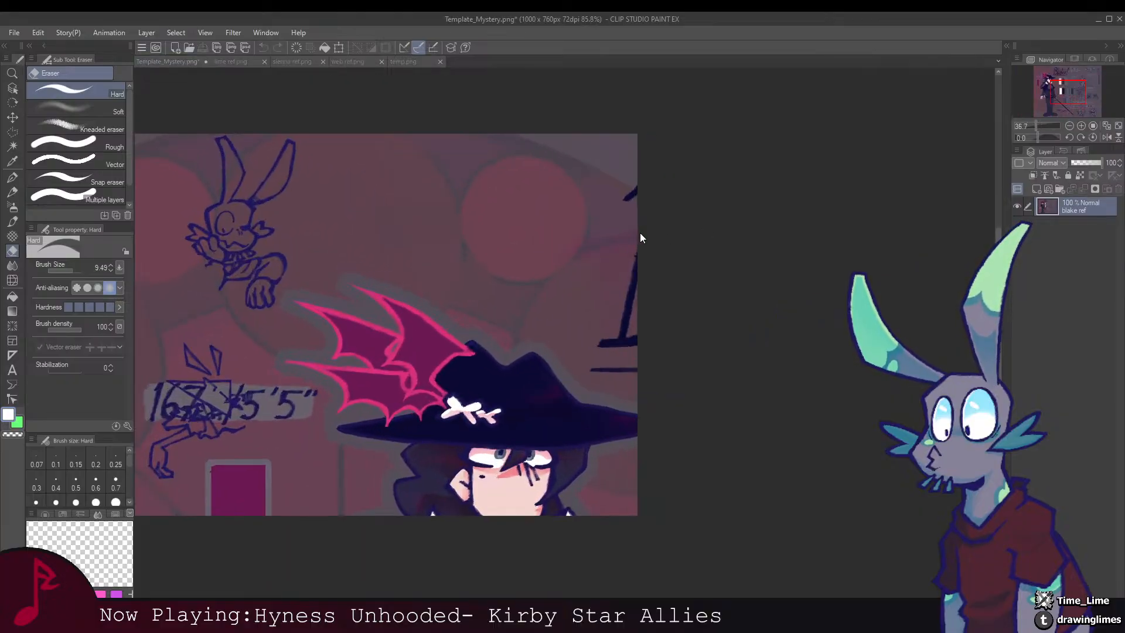
{"action": "left_click_drag", "start_coordinate": [641, 237], "coordinate": [640, 237]}
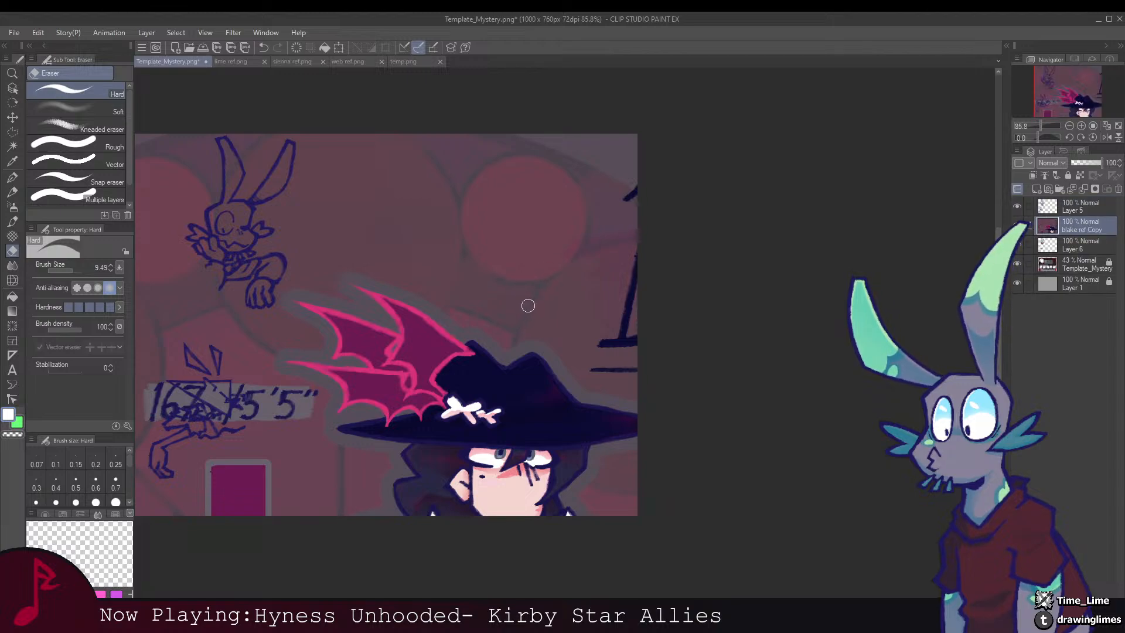
Step: Scale the Blake reference sheet to 17%, place it over the template's upper-right area, and check the placement by toggling its visibility
{"action": "key", "text": "ctrl+t"}
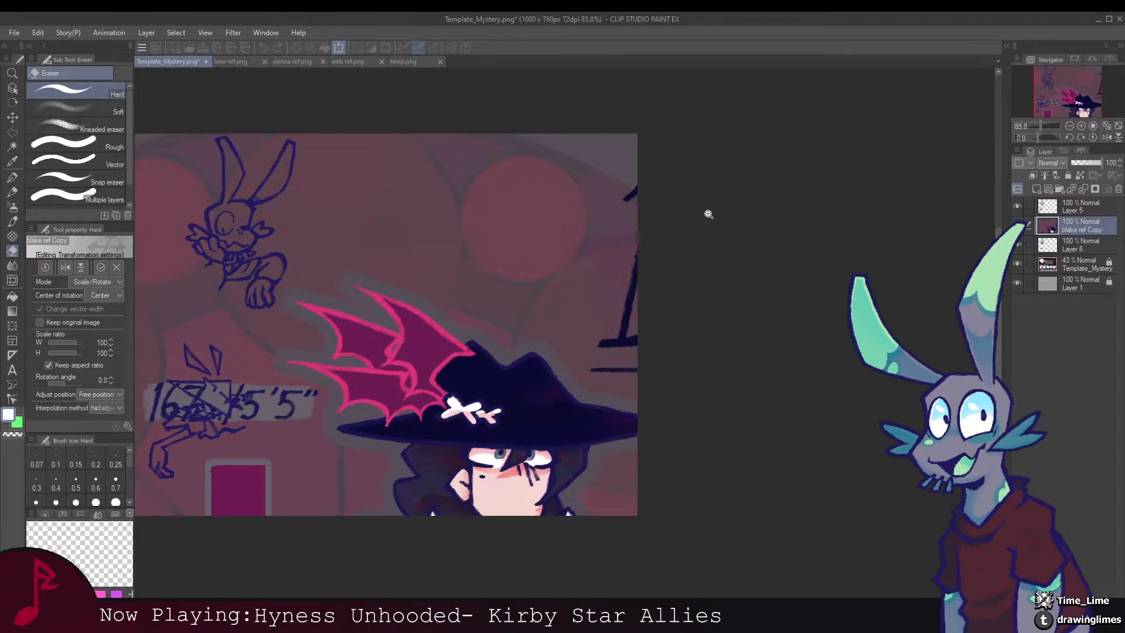
{"action": "scroll", "coordinate": [762, 205], "scroll_direction": "down", "scroll_amount": 2}
{"action": "left_click_drag", "start_coordinate": [789, 175], "coordinate": [580, 300]}
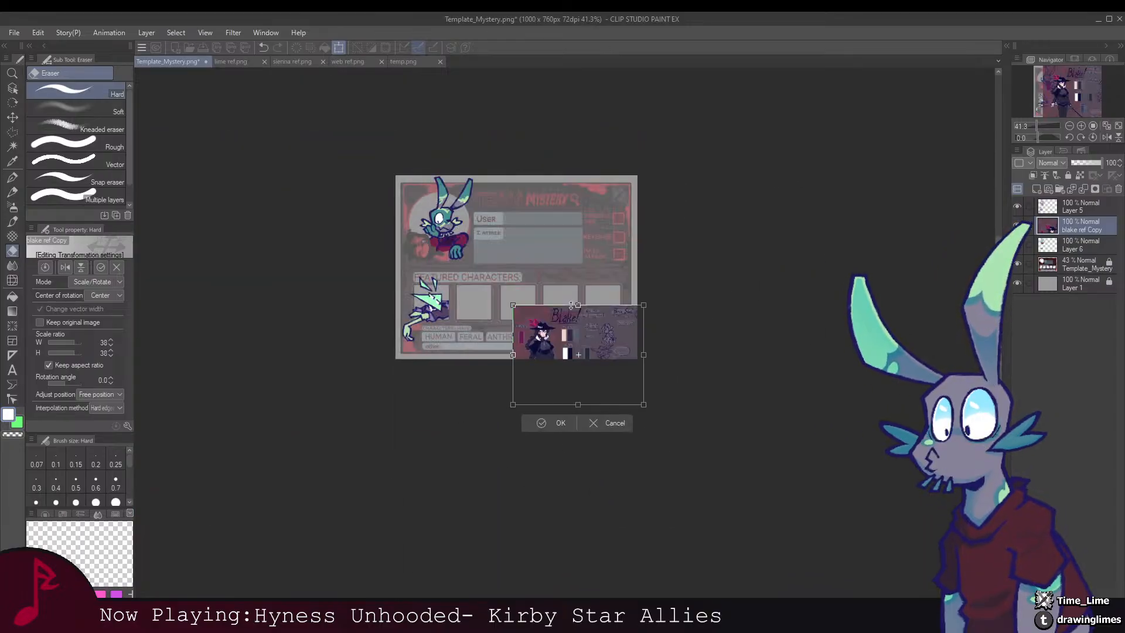
{"action": "left_click_drag", "start_coordinate": [583, 352], "coordinate": [611, 227]}
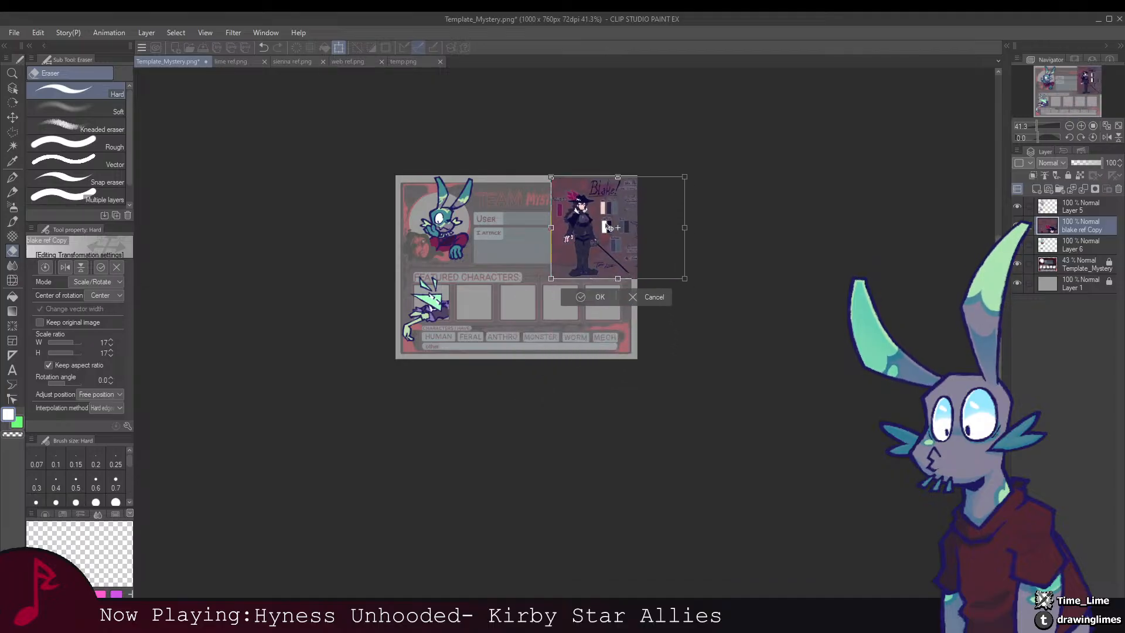
{"action": "key", "text": "Return"}
{"action": "left_click_drag", "start_coordinate": [548, 279], "coordinate": [582, 250]}
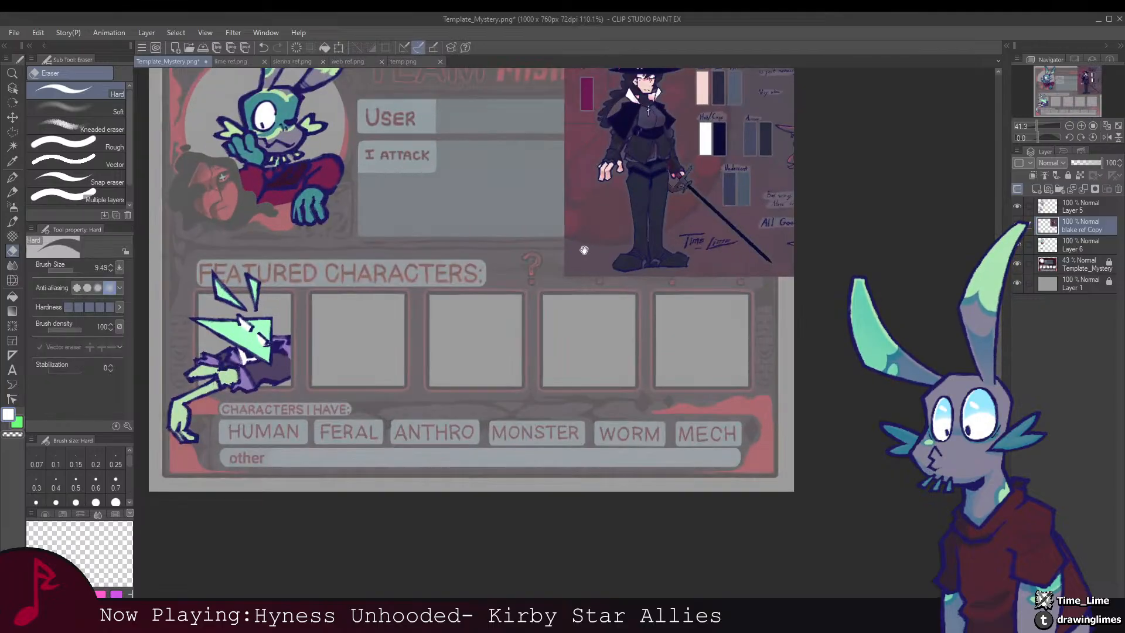
{"action": "left_click_drag", "start_coordinate": [601, 198], "coordinate": [600, 275]}
{"action": "left_click", "coordinate": [1017, 225]}
{"action": "left_click", "coordinate": [1018, 225]}
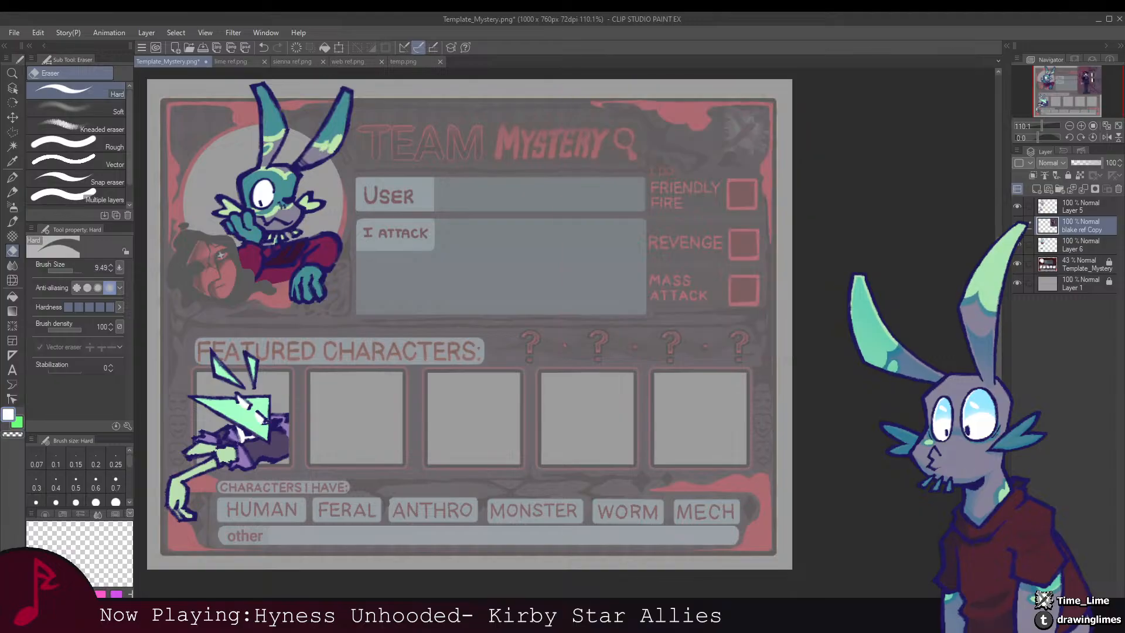
Step: Add a new layer directly above the Template_Mystery layer and sample the dark blue line colour for the Dry ink brush
{"action": "left_click", "coordinate": [1049, 206]}
{"action": "left_click", "coordinate": [1082, 245]}
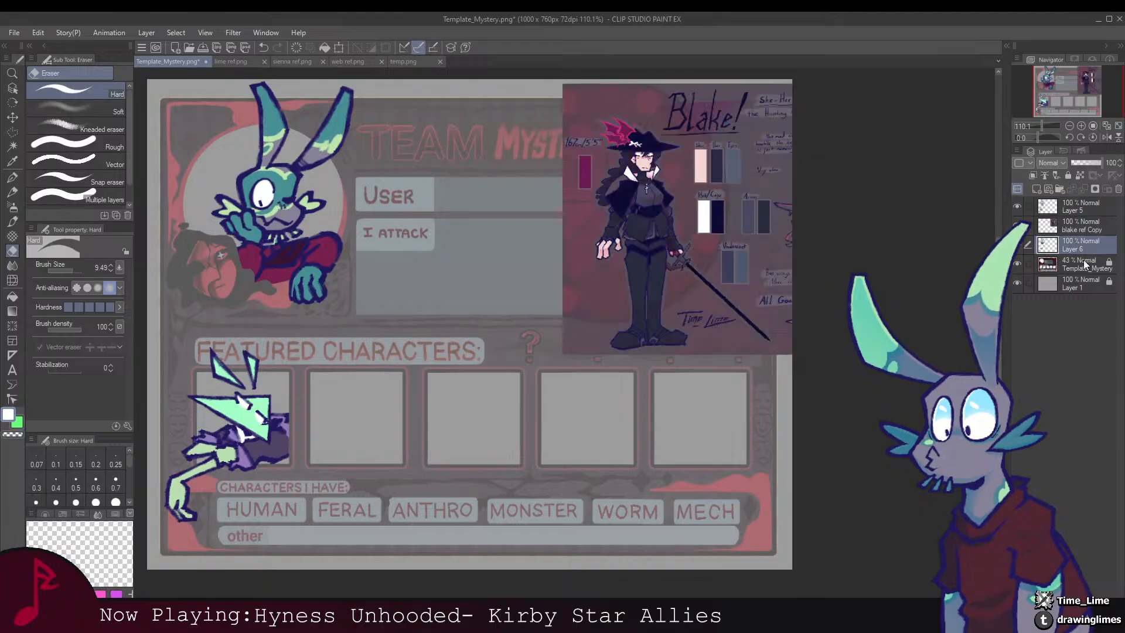
{"action": "left_click", "coordinate": [1081, 265]}
{"action": "key", "text": "ctrl+shift+n"}
{"action": "key", "text": "b"}
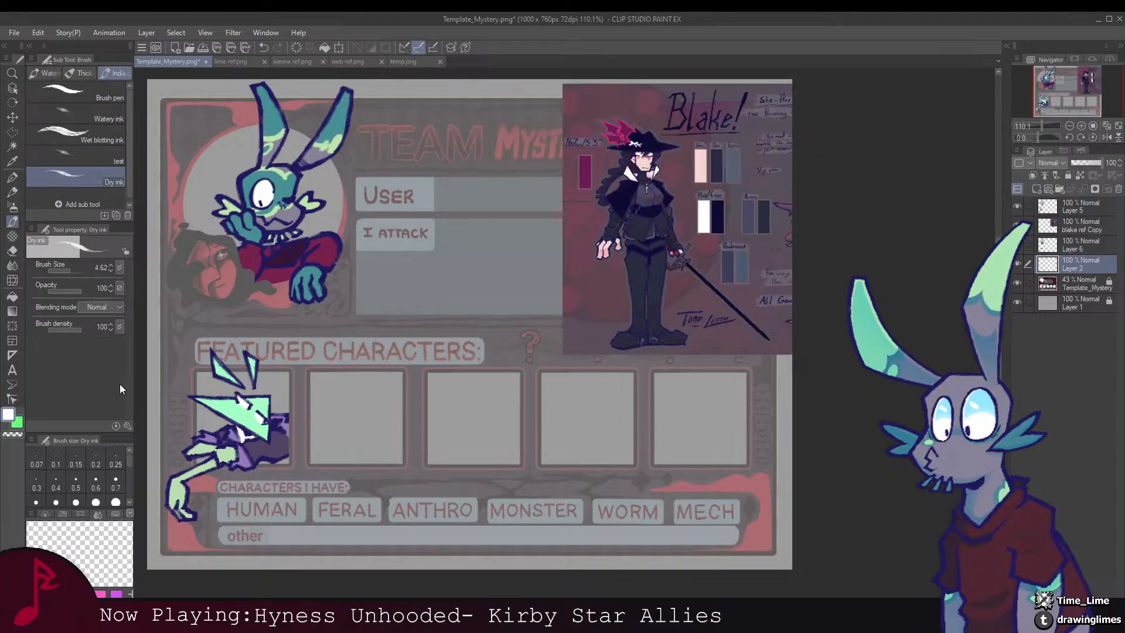
{"action": "left_click", "coordinate": [340, 241], "text": "alt"}
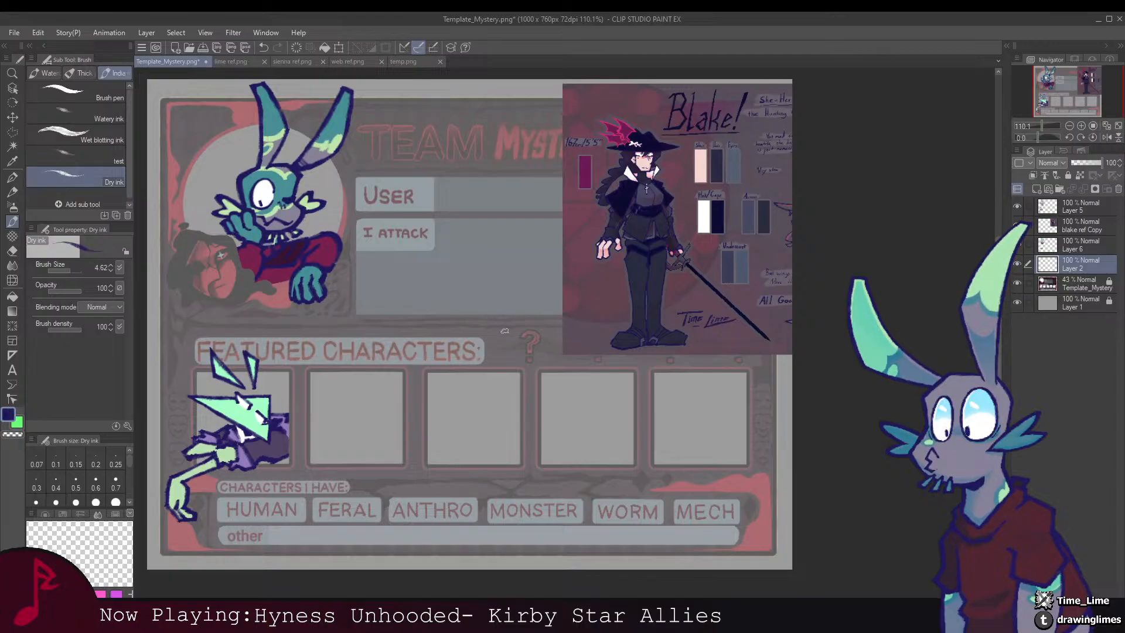
{"action": "scroll", "coordinate": [491, 321], "scroll_direction": "down", "scroll_amount": 3}
{"action": "scroll", "coordinate": [456, 317], "scroll_direction": "up", "scroll_amount": 4}
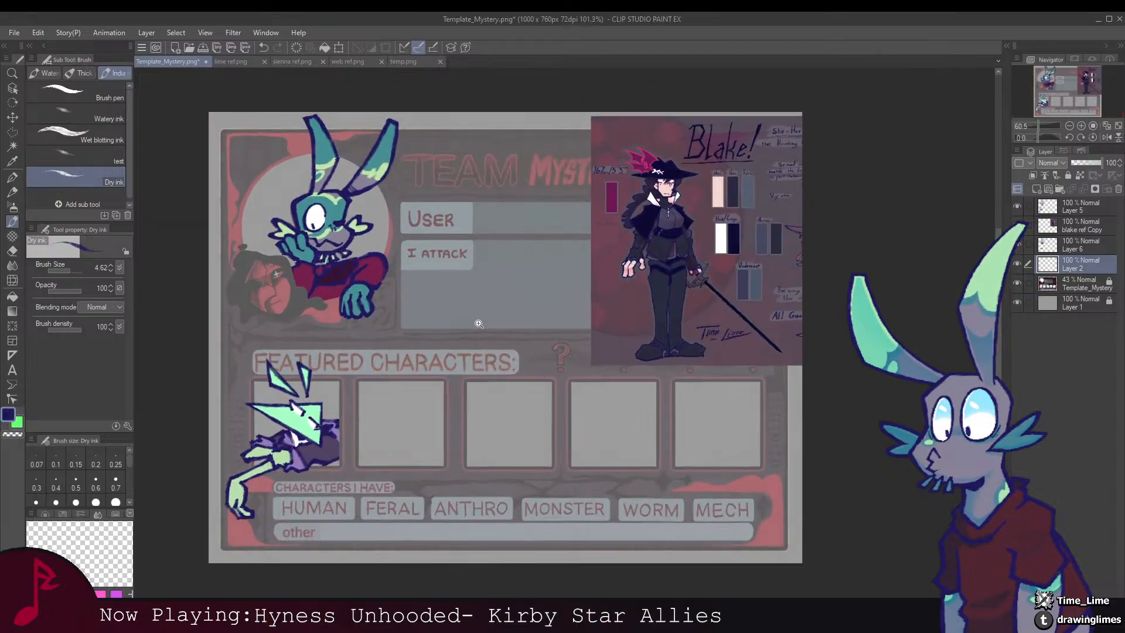
{"action": "left_click_drag", "start_coordinate": [455, 313], "coordinate": [451, 312]}
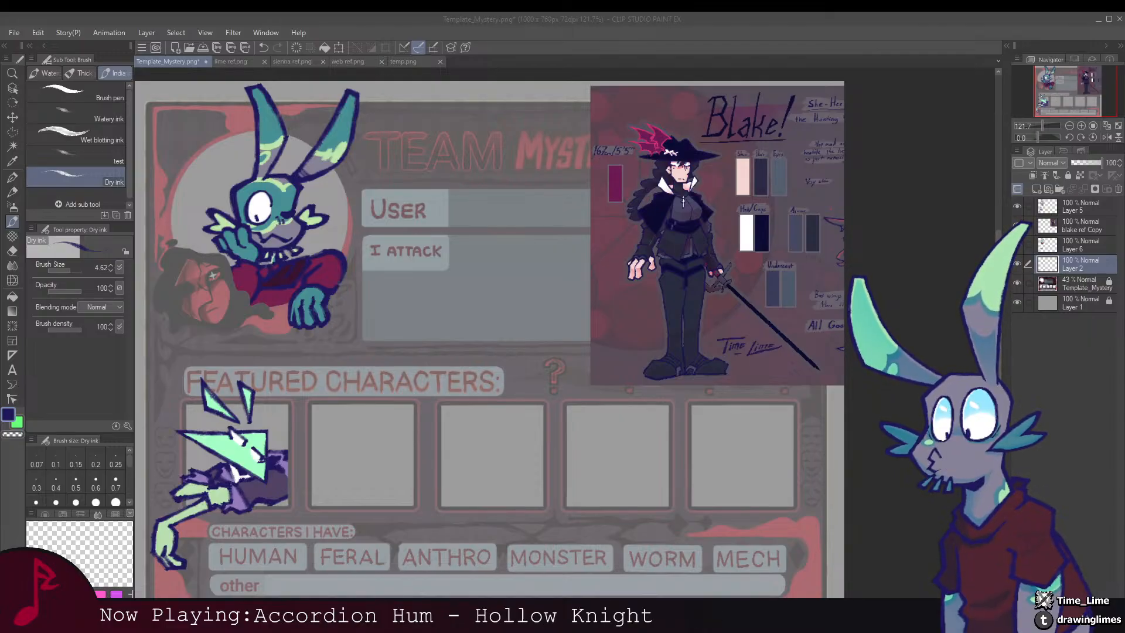
{"action": "key", "text": "alt+Tab"}
{"action": "left_click_drag", "start_coordinate": [431, 359], "coordinate": [489, 309]}
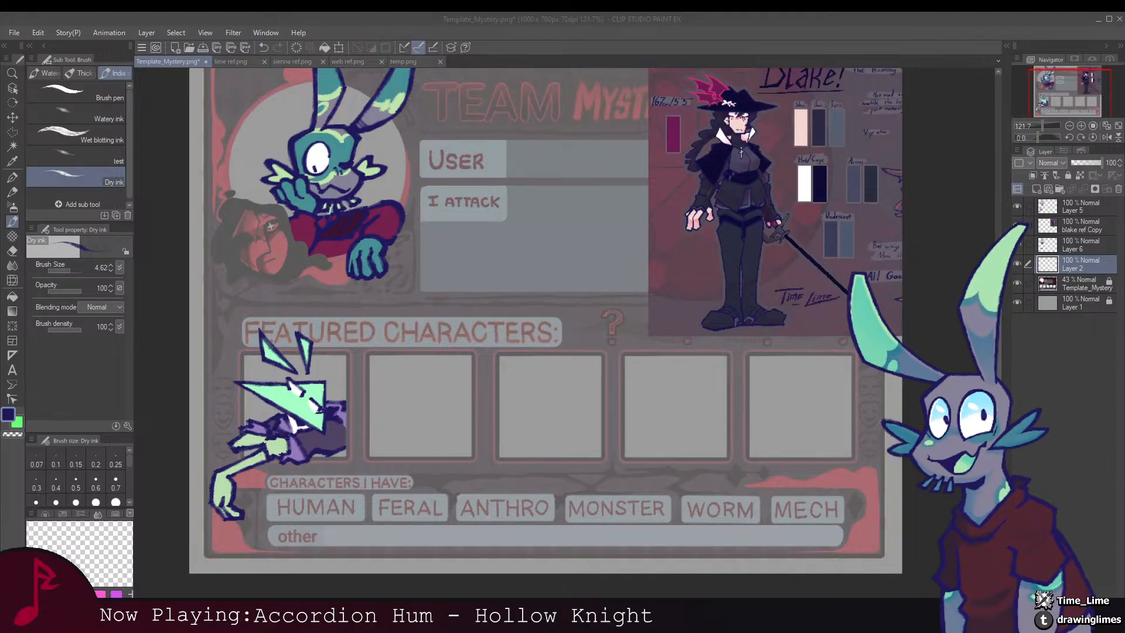
Step: Sketch Blake's round head and tapered jaw overlapping the upper edge of the second featured-character frame
{"action": "left_click_drag", "start_coordinate": [432, 328], "coordinate": [471, 275]}
{"action": "left_click", "coordinate": [459, 295]}
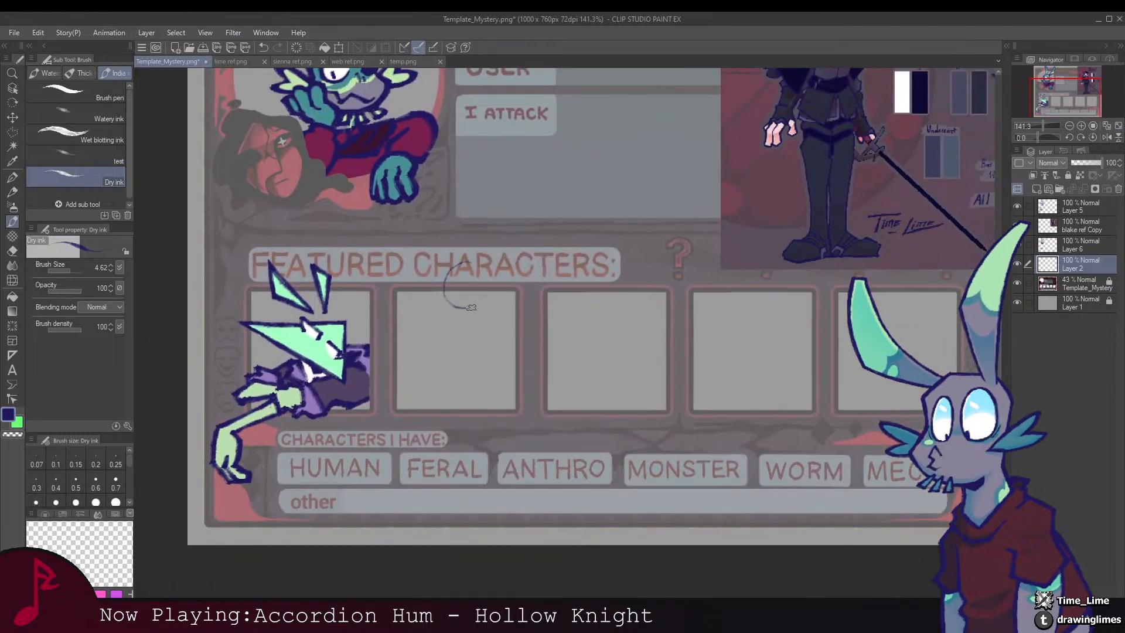
{"action": "mouse_move", "coordinate": [455, 303]}
{"action": "left_mouse_down"}
{"action": "mouse_move", "coordinate": [488, 263]}
{"action": "mouse_move", "coordinate": [448, 281]}
{"action": "left_mouse_up"}
{"action": "mouse_move", "coordinate": [476, 266]}
{"action": "left_mouse_down"}
{"action": "mouse_move", "coordinate": [453, 261]}
{"action": "mouse_move", "coordinate": [471, 275]}
{"action": "mouse_move", "coordinate": [467, 290]}
{"action": "mouse_move", "coordinate": [466, 244]}
{"action": "left_mouse_up"}
{"action": "mouse_move", "coordinate": [424, 291]}
{"action": "left_mouse_down"}
{"action": "mouse_move", "coordinate": [429, 324]}
{"action": "mouse_move", "coordinate": [446, 325]}
{"action": "mouse_move", "coordinate": [461, 323]}
{"action": "mouse_move", "coordinate": [470, 299]}
{"action": "left_mouse_up"}
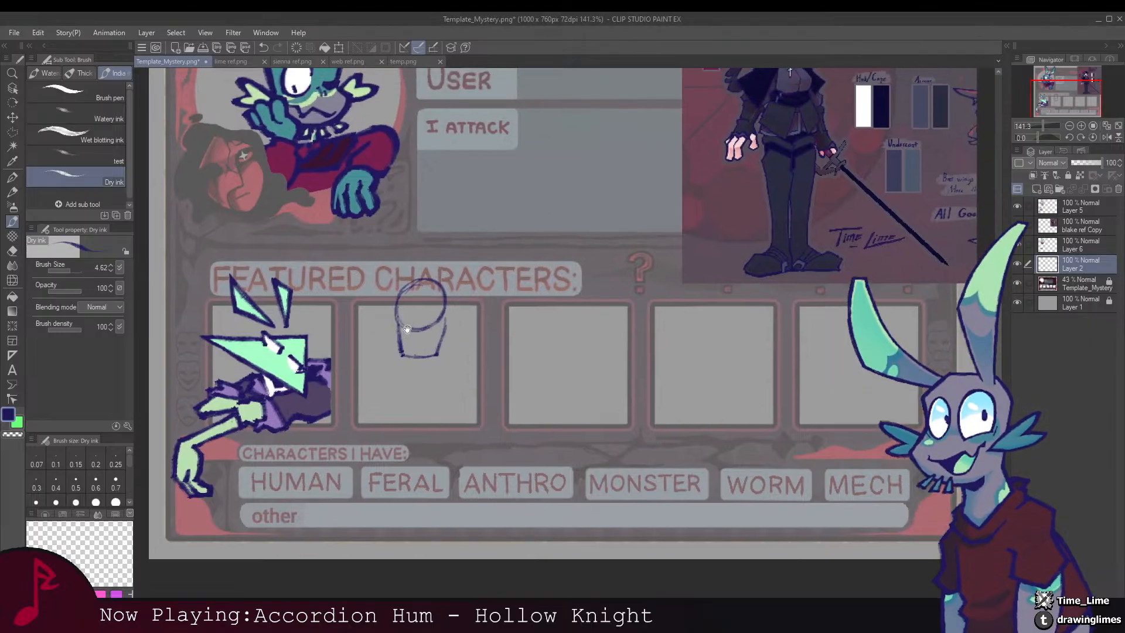
Step: Sketch facial guide lines, the side of the hair and a wide-brimmed hat on Blake's head
{"action": "mouse_move", "coordinate": [470, 282]}
{"action": "left_mouse_down"}
{"action": "mouse_move", "coordinate": [439, 322]}
{"action": "mouse_move", "coordinate": [439, 339]}
{"action": "mouse_move", "coordinate": [453, 295]}
{"action": "mouse_move", "coordinate": [450, 380]}
{"action": "mouse_move", "coordinate": [469, 287]}
{"action": "mouse_move", "coordinate": [467, 321]}
{"action": "mouse_move", "coordinate": [492, 304]}
{"action": "left_mouse_up"}
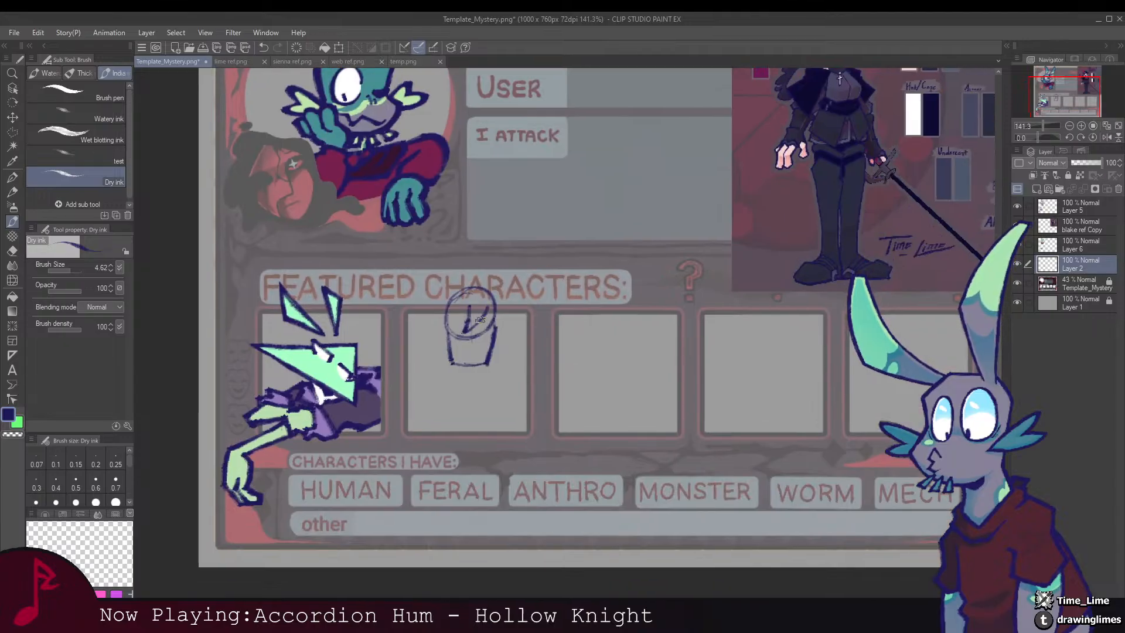
{"action": "mouse_move", "coordinate": [495, 342]}
{"action": "left_mouse_down"}
{"action": "mouse_move", "coordinate": [508, 338]}
{"action": "mouse_move", "coordinate": [505, 300]}
{"action": "mouse_move", "coordinate": [485, 290]}
{"action": "mouse_move", "coordinate": [531, 289]}
{"action": "mouse_move", "coordinate": [449, 306]}
{"action": "mouse_move", "coordinate": [394, 290]}
{"action": "mouse_move", "coordinate": [548, 289]}
{"action": "mouse_move", "coordinate": [507, 287]}
{"action": "mouse_move", "coordinate": [510, 315]}
{"action": "mouse_move", "coordinate": [491, 288]}
{"action": "mouse_move", "coordinate": [498, 304]}
{"action": "mouse_move", "coordinate": [488, 286]}
{"action": "mouse_move", "coordinate": [456, 294]}
{"action": "left_mouse_up"}
{"action": "scroll", "coordinate": [510, 311], "scroll_direction": "up", "scroll_amount": 1}
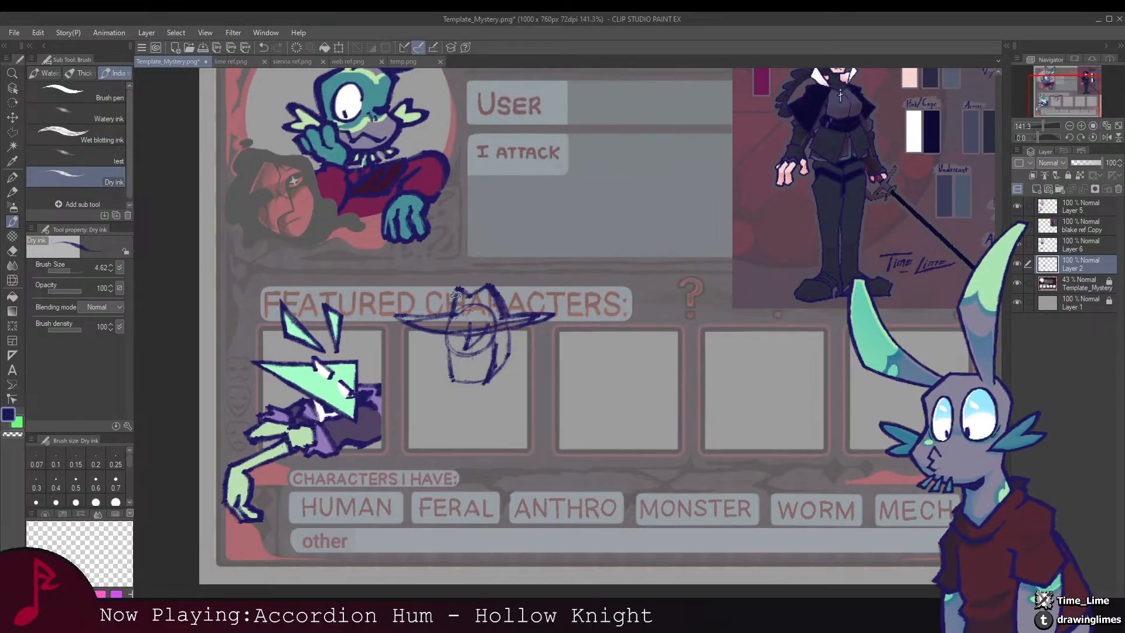
Step: Scale Blake's head sketch down proportionally and reposition it over the upper edge of the second featured-character frame
{"action": "key", "text": "ctrl+t"}
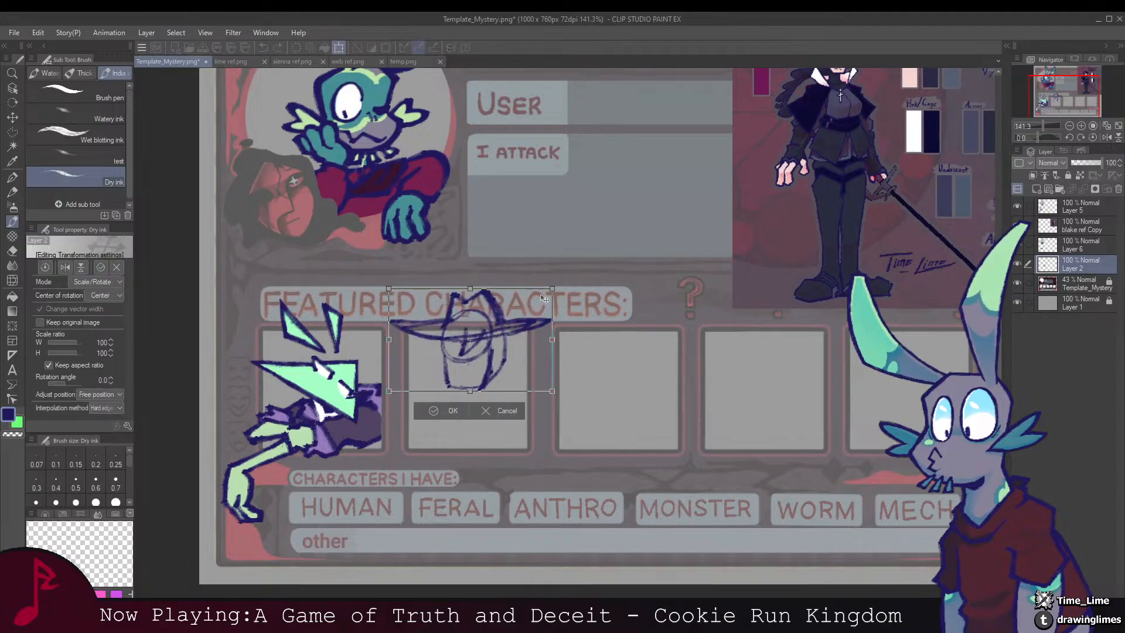
{"action": "left_click_drag", "start_coordinate": [554, 289], "coordinate": [522, 308]}
{"action": "mouse_move", "coordinate": [479, 361]}
{"action": "left_mouse_down"}
{"action": "mouse_move", "coordinate": [498, 367]}
{"action": "mouse_move", "coordinate": [514, 350]}
{"action": "mouse_move", "coordinate": [442, 306]}
{"action": "mouse_move", "coordinate": [436, 452]}
{"action": "mouse_move", "coordinate": [449, 309]}
{"action": "mouse_move", "coordinate": [497, 338]}
{"action": "left_mouse_up"}
{"action": "key", "text": "Return"}
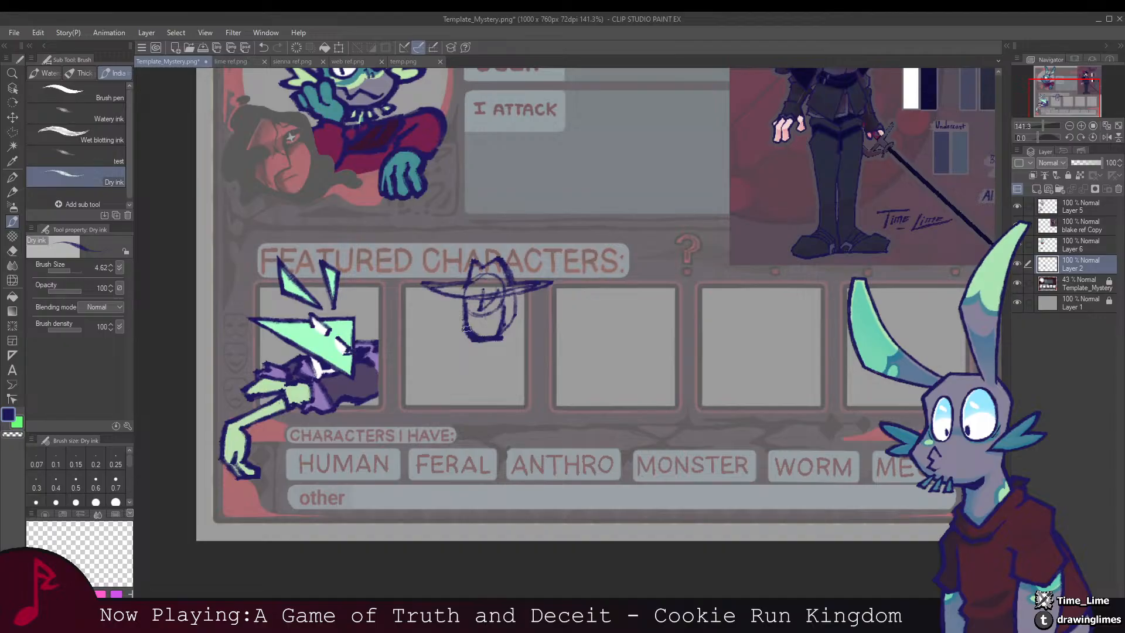
Step: Sketch Blake's eyes, the fringe and the wavy hair beside the face
{"action": "left_click_drag", "start_coordinate": [465, 301], "coordinate": [458, 305]}
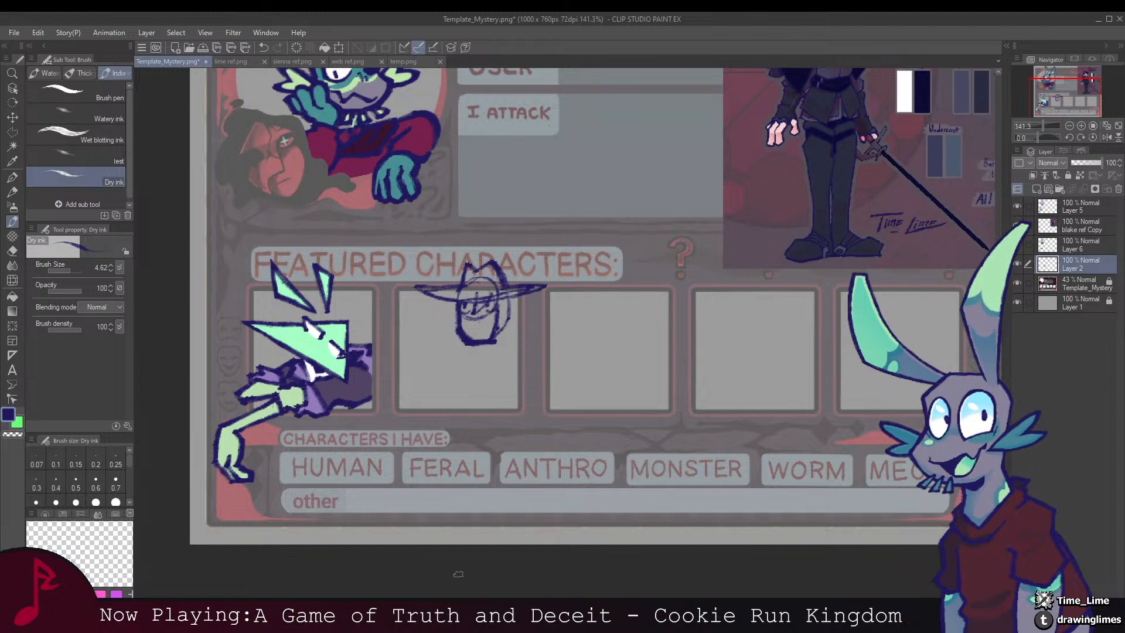
{"action": "left_click", "coordinate": [459, 621]}
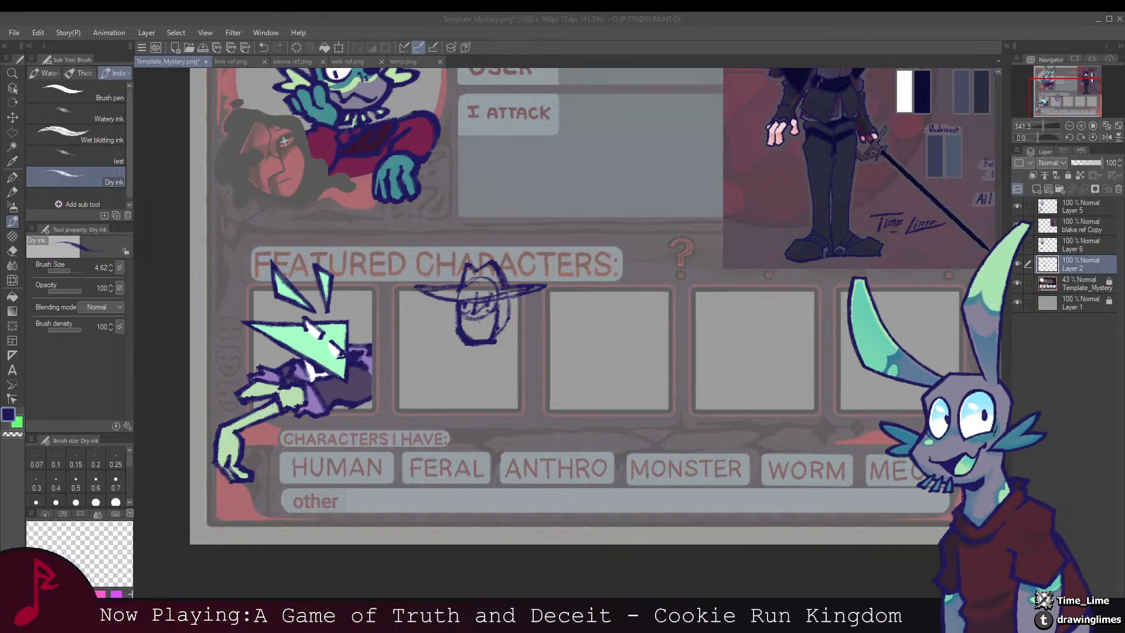
{"action": "key", "text": "alt+Tab"}
{"action": "left_click_drag", "start_coordinate": [506, 262], "coordinate": [485, 395]}
{"action": "mouse_move", "coordinate": [483, 450]}
{"action": "left_mouse_down"}
{"action": "mouse_move", "coordinate": [511, 262]}
{"action": "mouse_move", "coordinate": [490, 307]}
{"action": "mouse_move", "coordinate": [498, 297]}
{"action": "mouse_move", "coordinate": [473, 455]}
{"action": "mouse_move", "coordinate": [517, 246]}
{"action": "mouse_move", "coordinate": [479, 269]}
{"action": "mouse_move", "coordinate": [540, 283]}
{"action": "mouse_move", "coordinate": [550, 299]}
{"action": "mouse_move", "coordinate": [503, 287]}
{"action": "mouse_move", "coordinate": [461, 342]}
{"action": "mouse_move", "coordinate": [445, 442]}
{"action": "mouse_move", "coordinate": [456, 346]}
{"action": "mouse_move", "coordinate": [488, 287]}
{"action": "mouse_move", "coordinate": [475, 337]}
{"action": "left_mouse_up"}
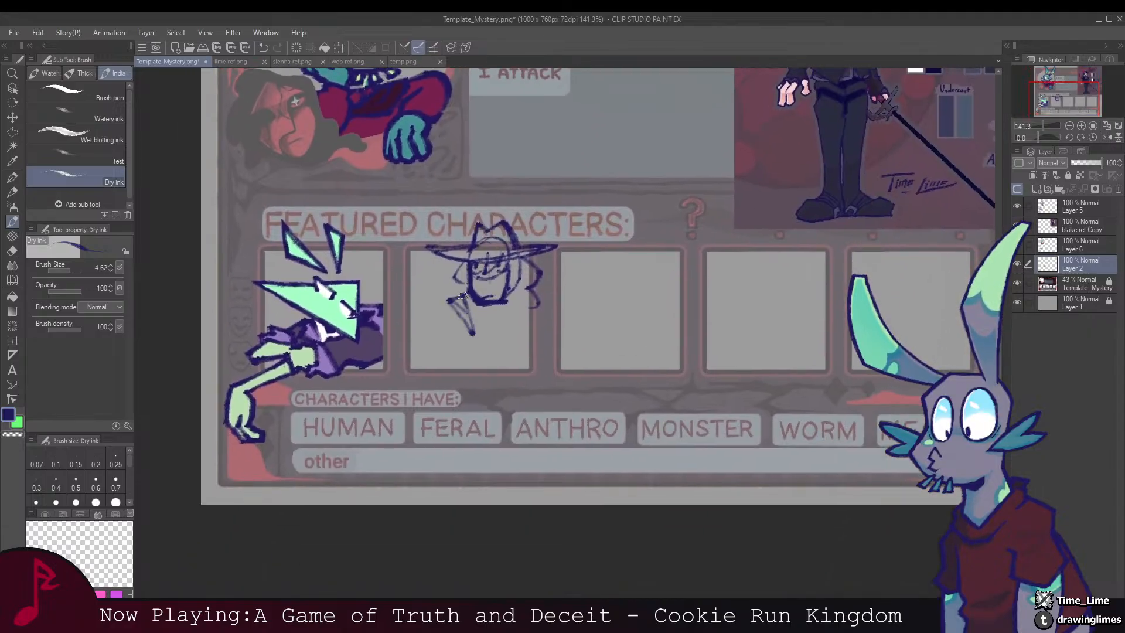
Step: Sketch the raised collar flaps on both sides of Blake's neck, with the neckline between them
{"action": "left_click_drag", "start_coordinate": [441, 294], "coordinate": [472, 340]}
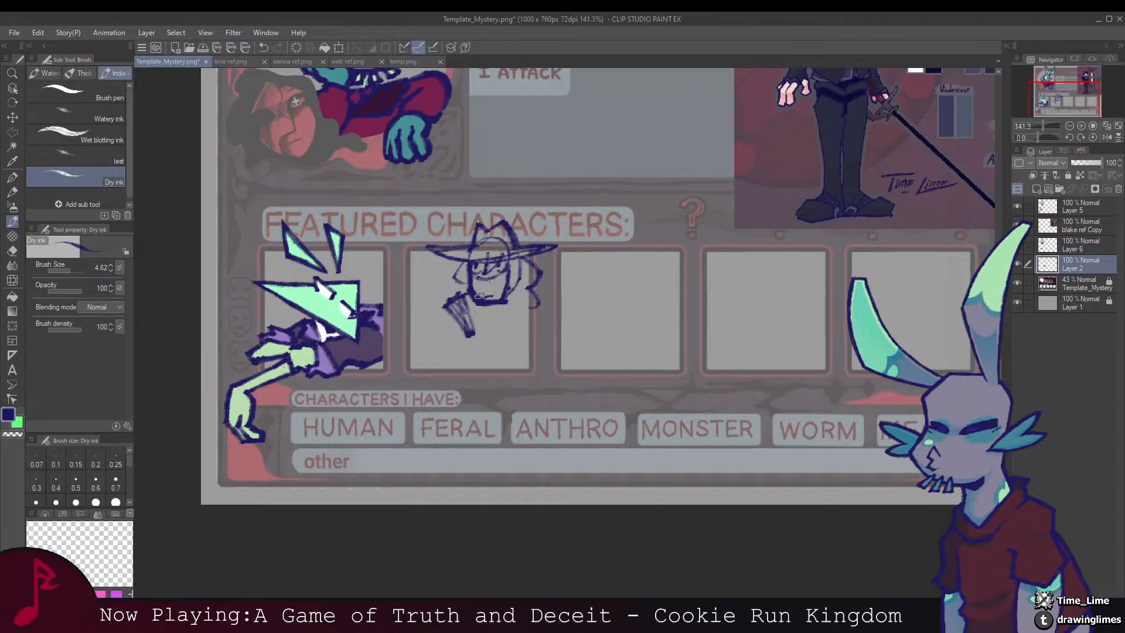
{"action": "left_click_drag", "start_coordinate": [513, 286], "coordinate": [510, 326]}
{"action": "mouse_move", "coordinate": [516, 281]}
{"action": "left_mouse_down"}
{"action": "mouse_move", "coordinate": [536, 301]}
{"action": "mouse_move", "coordinate": [512, 329]}
{"action": "left_mouse_up"}
{"action": "left_click_drag", "start_coordinate": [495, 309], "coordinate": [490, 337]}
{"action": "mouse_move", "coordinate": [507, 297]}
{"action": "left_mouse_down"}
{"action": "mouse_move", "coordinate": [505, 363]}
{"action": "mouse_move", "coordinate": [505, 275]}
{"action": "mouse_move", "coordinate": [501, 334]}
{"action": "left_mouse_up"}
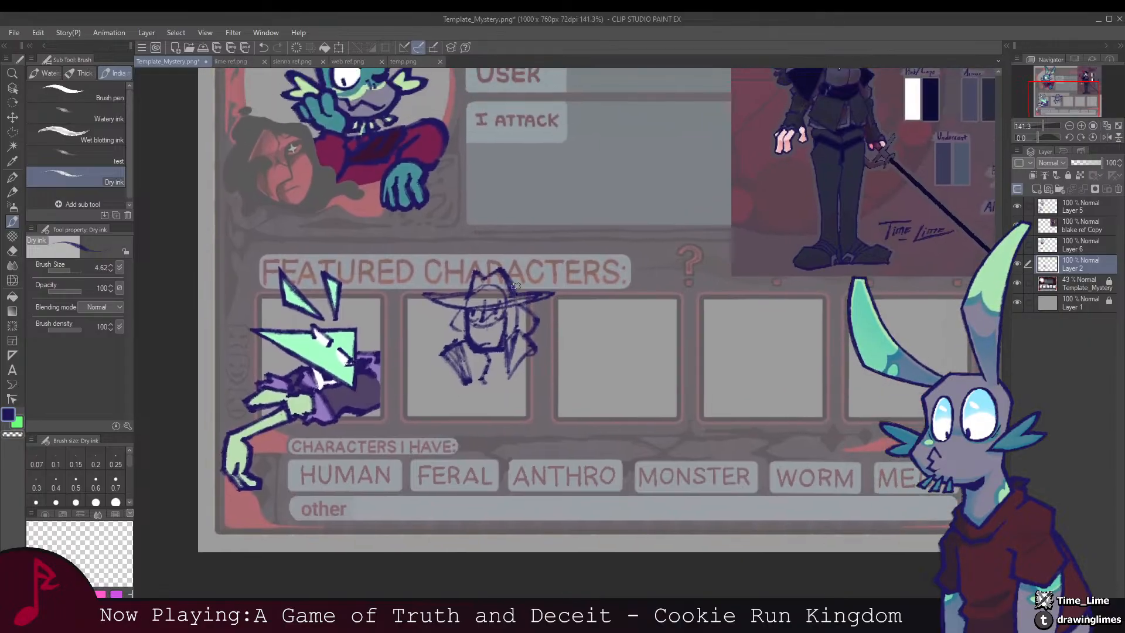
Step: Sketch the jagged plume on the hat and close the lower edge of Blake's collar
{"action": "mouse_move", "coordinate": [508, 272]}
{"action": "left_mouse_down"}
{"action": "mouse_move", "coordinate": [529, 235]}
{"action": "mouse_move", "coordinate": [536, 263]}
{"action": "mouse_move", "coordinate": [517, 291]}
{"action": "mouse_move", "coordinate": [520, 278]}
{"action": "mouse_move", "coordinate": [567, 269]}
{"action": "mouse_move", "coordinate": [518, 293]}
{"action": "left_mouse_up"}
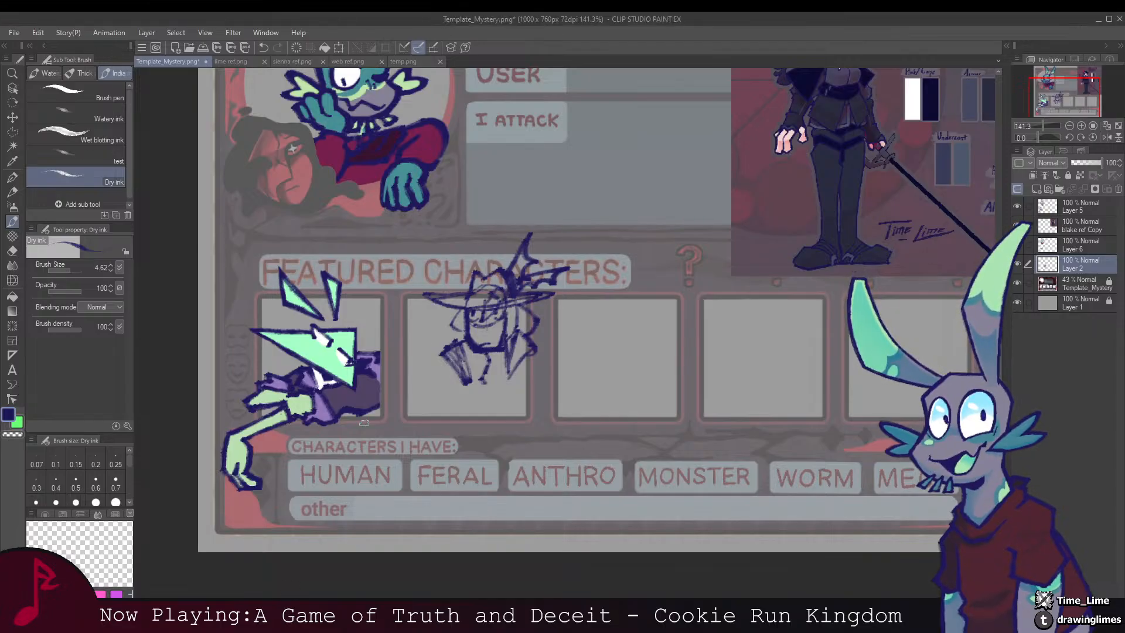
{"action": "left_click_drag", "start_coordinate": [504, 235], "coordinate": [490, 266]}
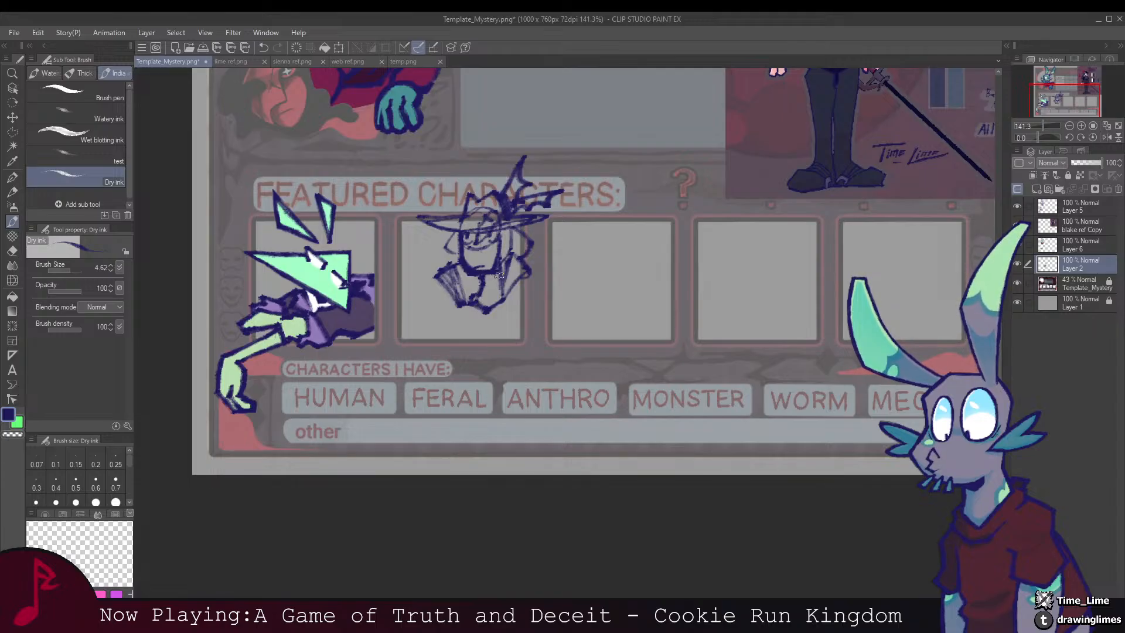
{"action": "scroll", "coordinate": [486, 280], "scroll_direction": "up", "scroll_amount": 2}
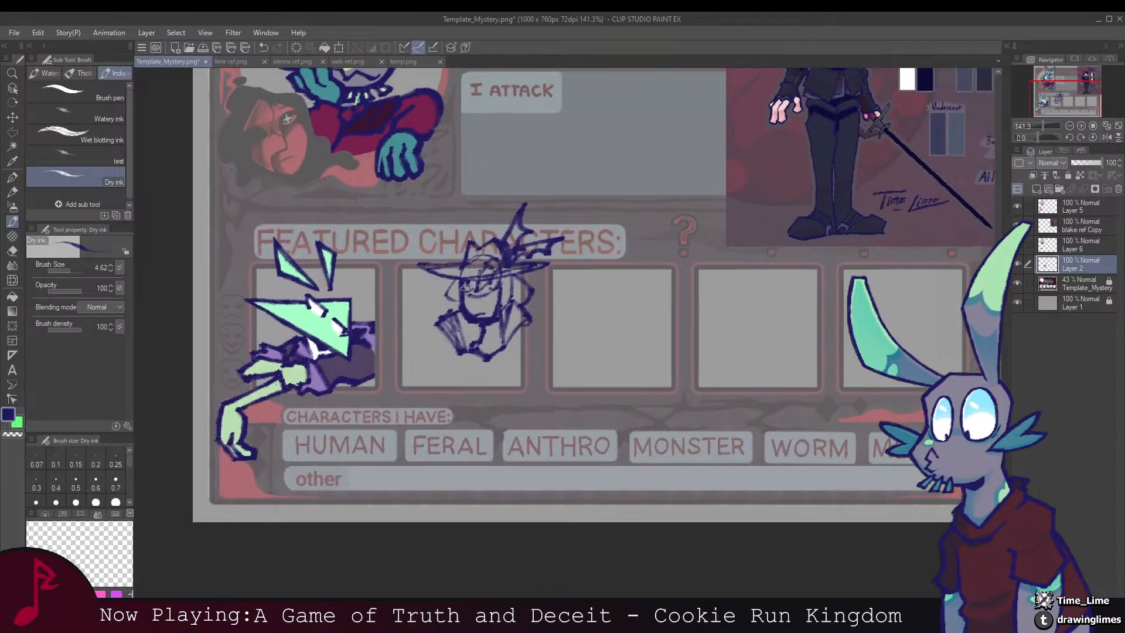
Step: Erase part of Blake's facial features with the Hard eraser and resketch the eyes and fringe with Dry ink
{"action": "key", "text": "e"}
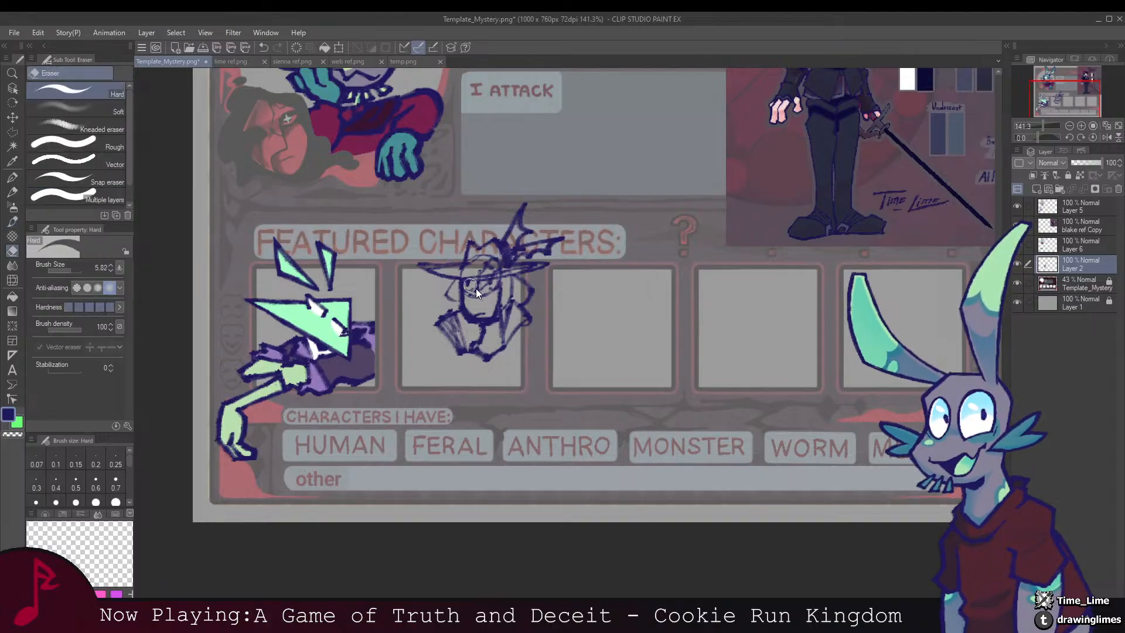
{"action": "key", "text": "["}
{"action": "left_click_drag", "start_coordinate": [471, 285], "coordinate": [468, 287]}
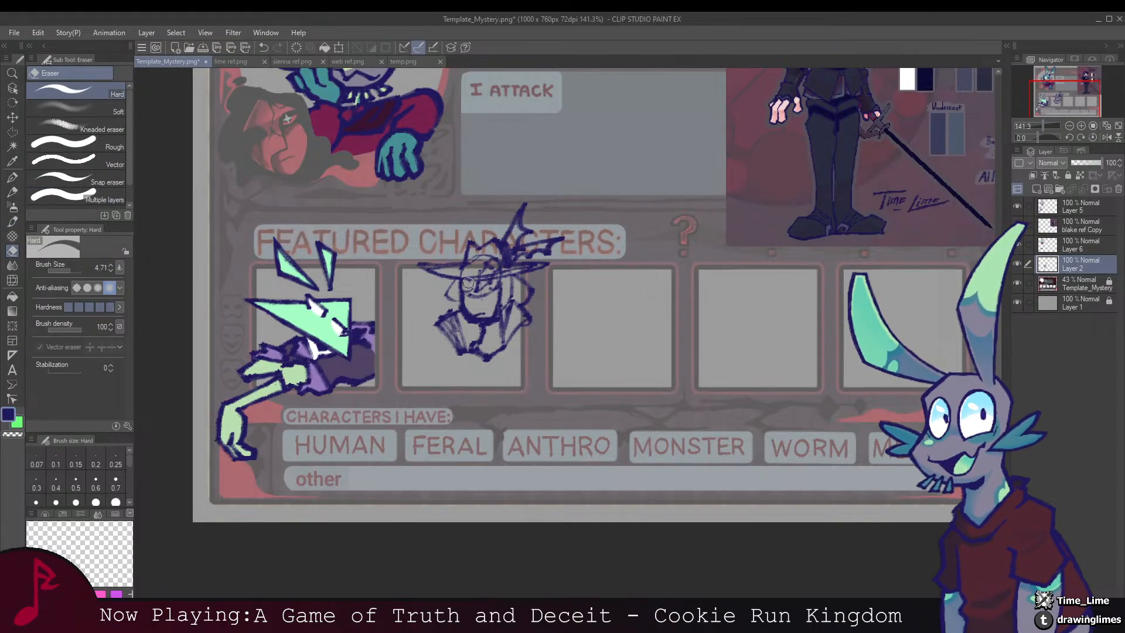
{"action": "key", "text": "b"}
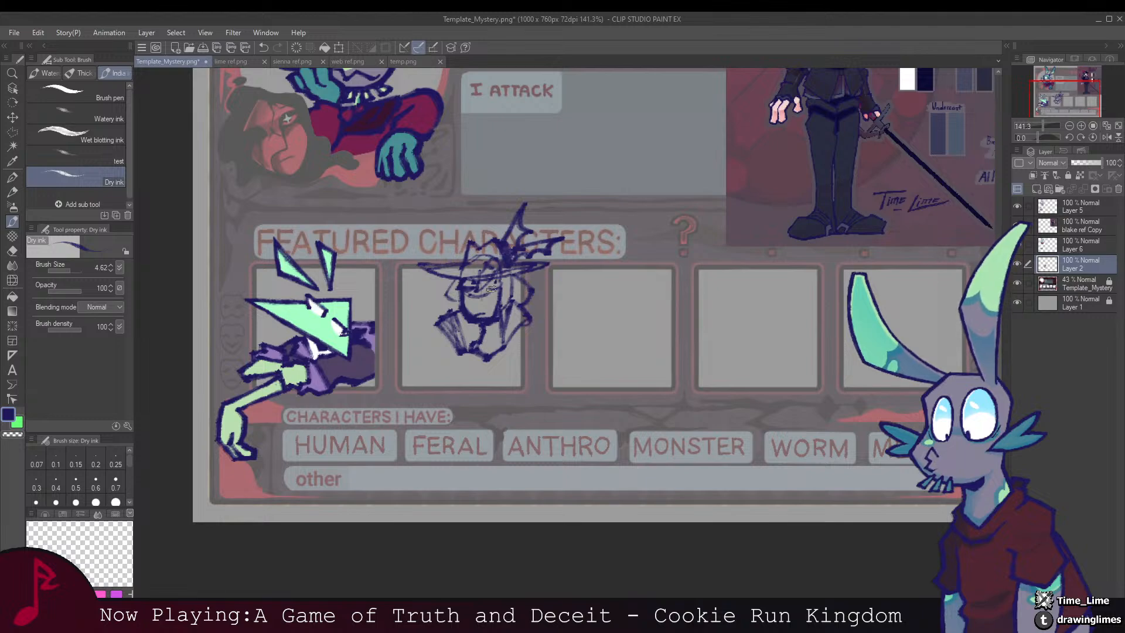
{"action": "scroll", "coordinate": [499, 276], "scroll_direction": "up", "scroll_amount": 2}
{"action": "scroll", "coordinate": [469, 305], "scroll_direction": "down", "scroll_amount": 3}
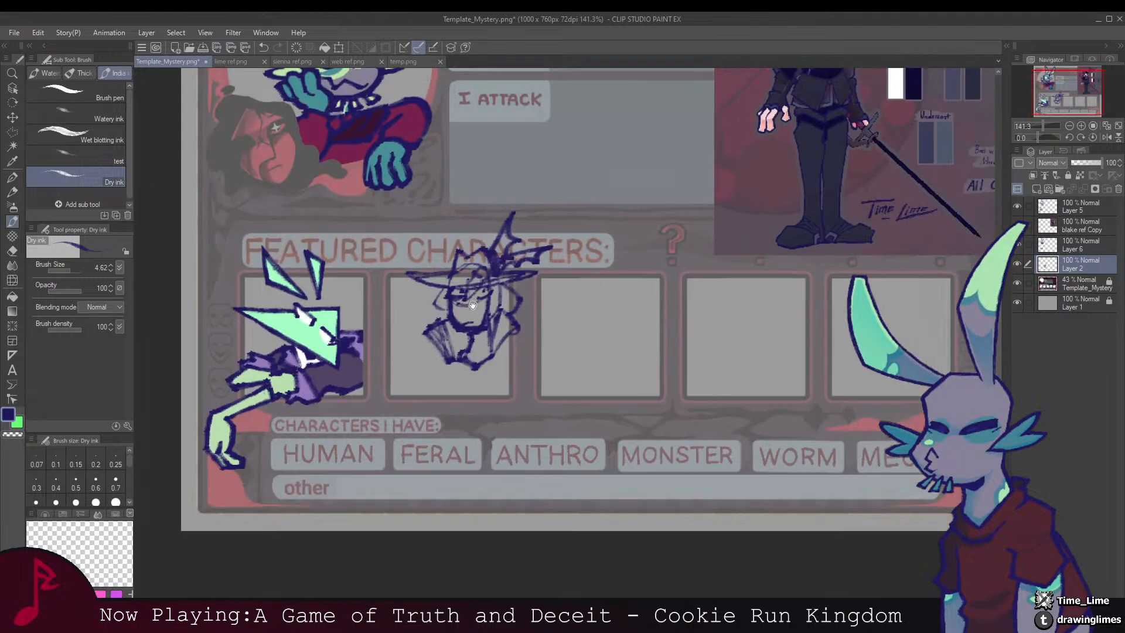
Step: Sketch Blake's shoulders, arm lines and the ruffled shape beside the left shoulder inside the frame
{"action": "left_click_drag", "start_coordinate": [458, 324], "coordinate": [451, 331]}
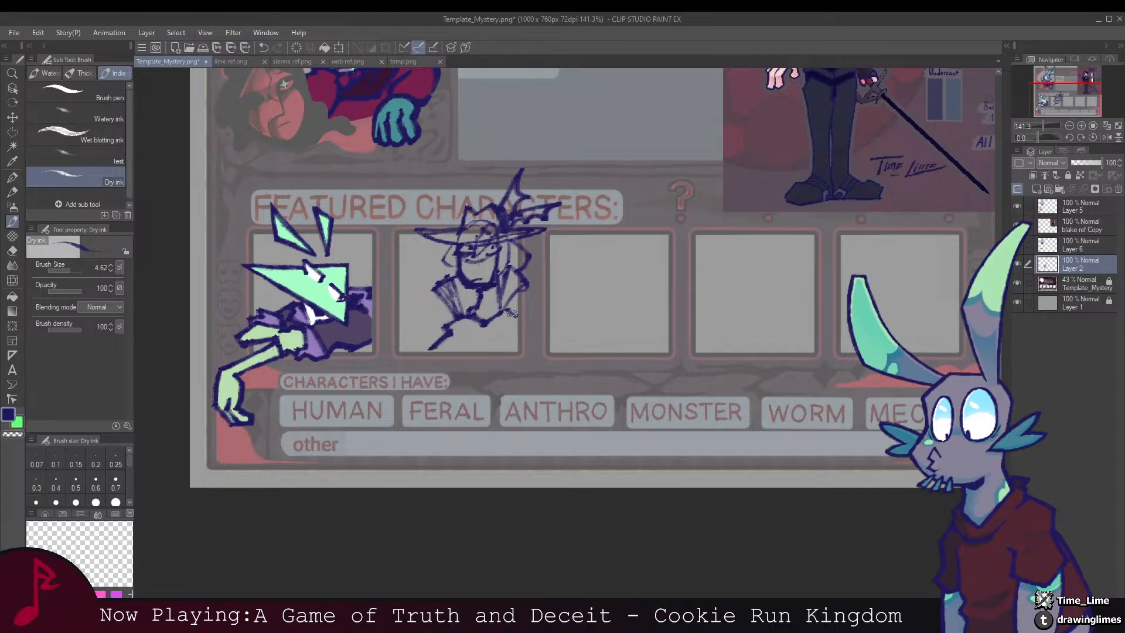
{"action": "left_click_drag", "start_coordinate": [519, 322], "coordinate": [550, 353]}
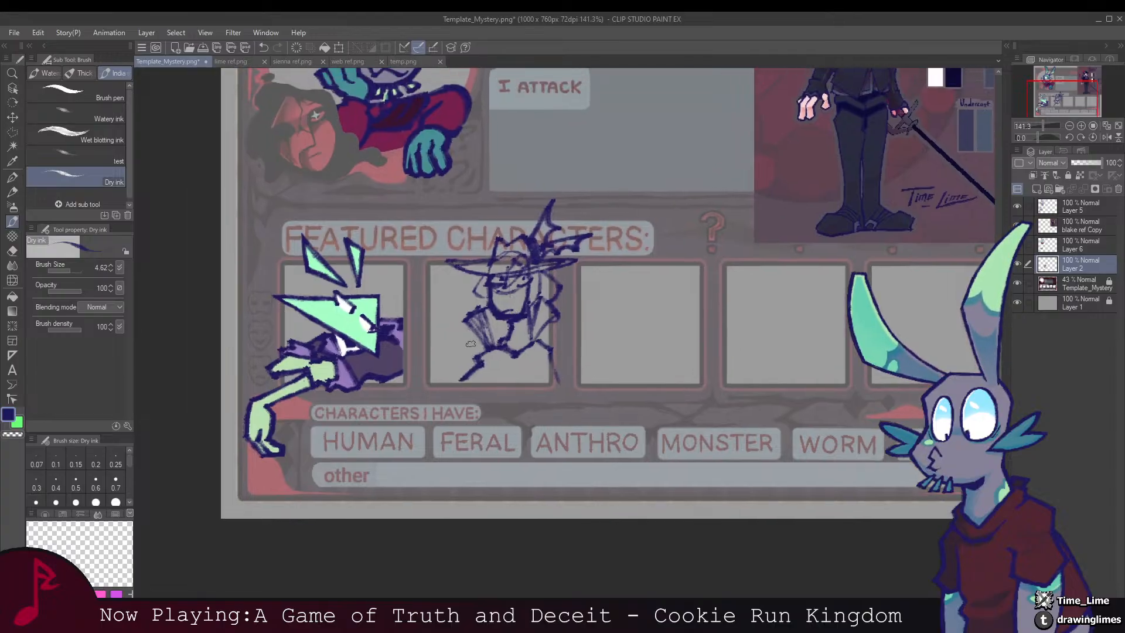
{"action": "mouse_move", "coordinate": [475, 341]}
{"action": "left_mouse_down"}
{"action": "mouse_move", "coordinate": [443, 385]}
{"action": "mouse_move", "coordinate": [462, 376]}
{"action": "left_mouse_up"}
{"action": "left_click_drag", "start_coordinate": [570, 195], "coordinate": [501, 310]}
{"action": "mouse_move", "coordinate": [501, 310]}
{"action": "left_mouse_down"}
{"action": "mouse_move", "coordinate": [469, 302]}
{"action": "mouse_move", "coordinate": [498, 307]}
{"action": "left_mouse_up"}
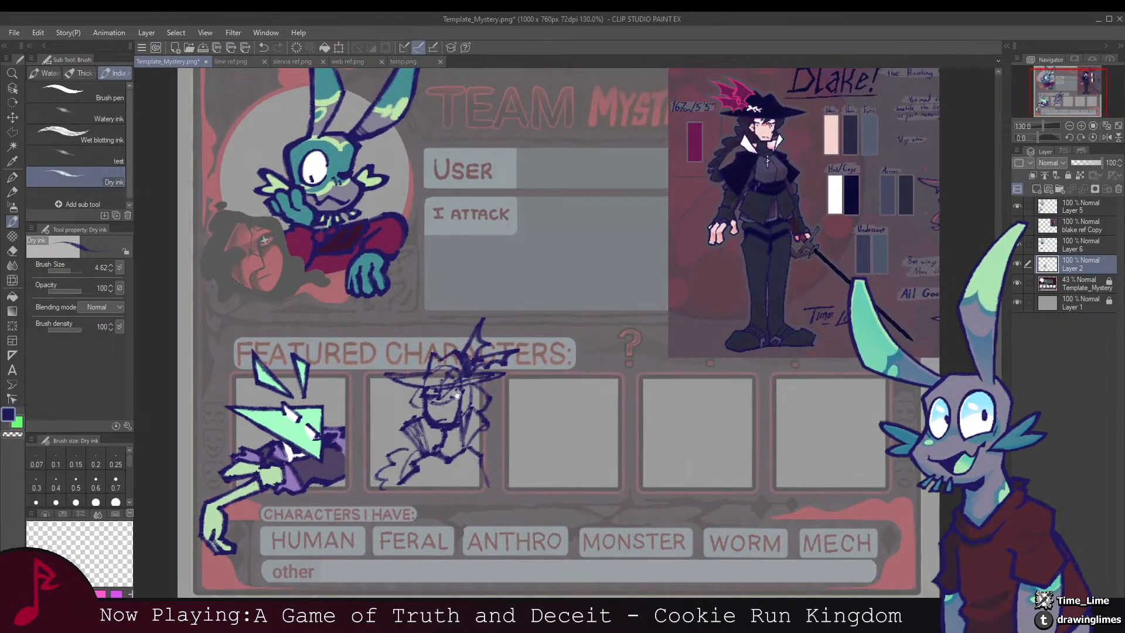
Step: Erase stray sketch lines and redraw Blake's face outline, collar and wavy hair to match the reference sheet
{"action": "mouse_move", "coordinate": [448, 460]}
{"action": "left_mouse_down"}
{"action": "mouse_move", "coordinate": [476, 311]}
{"action": "mouse_move", "coordinate": [483, 333]}
{"action": "mouse_move", "coordinate": [440, 334]}
{"action": "left_mouse_up"}
{"action": "mouse_move", "coordinate": [494, 215]}
{"action": "left_mouse_down"}
{"action": "mouse_move", "coordinate": [481, 278]}
{"action": "mouse_move", "coordinate": [491, 296]}
{"action": "mouse_move", "coordinate": [473, 294]}
{"action": "mouse_move", "coordinate": [510, 289]}
{"action": "left_mouse_up"}
{"action": "key", "text": "e"}
{"action": "mouse_move", "coordinate": [435, 303]}
{"action": "left_mouse_down"}
{"action": "mouse_move", "coordinate": [450, 348]}
{"action": "mouse_move", "coordinate": [445, 317]}
{"action": "mouse_move", "coordinate": [456, 333]}
{"action": "mouse_move", "coordinate": [466, 325]}
{"action": "left_mouse_up"}
{"action": "key", "text": "b"}
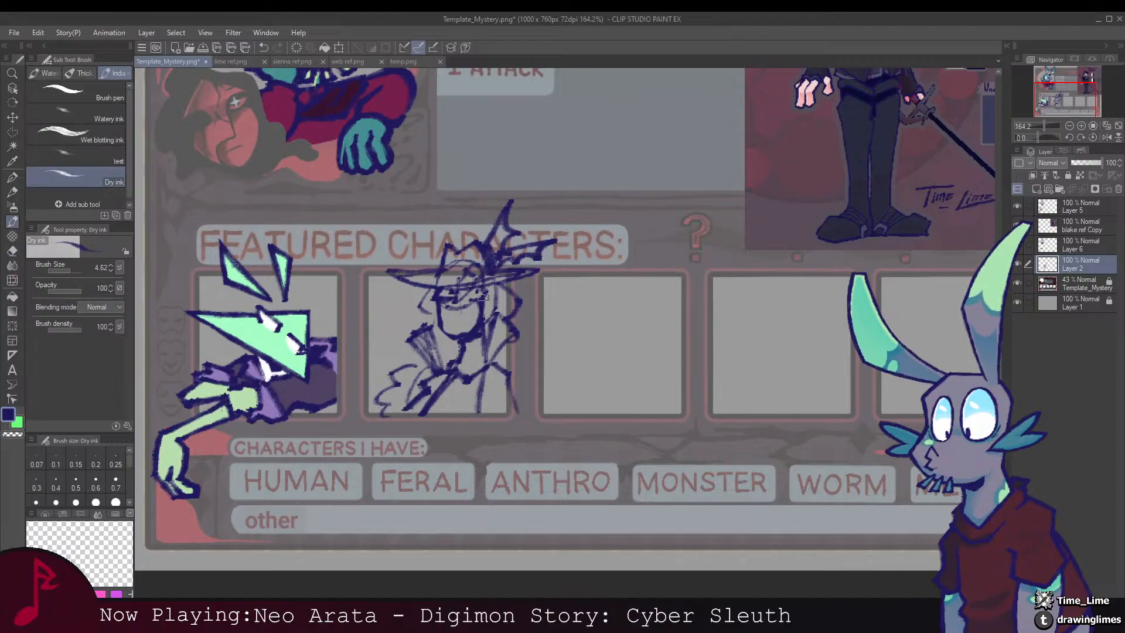
{"action": "mouse_move", "coordinate": [483, 297]}
{"action": "left_mouse_down"}
{"action": "mouse_move", "coordinate": [475, 322]}
{"action": "mouse_move", "coordinate": [494, 312]}
{"action": "mouse_move", "coordinate": [500, 284]}
{"action": "mouse_move", "coordinate": [433, 312]}
{"action": "left_mouse_up"}
{"action": "mouse_move", "coordinate": [515, 293]}
{"action": "left_mouse_down"}
{"action": "mouse_move", "coordinate": [473, 288]}
{"action": "mouse_move", "coordinate": [497, 288]}
{"action": "mouse_move", "coordinate": [495, 332]}
{"action": "left_mouse_up"}
{"action": "mouse_move", "coordinate": [445, 311]}
{"action": "left_mouse_down"}
{"action": "mouse_move", "coordinate": [458, 328]}
{"action": "mouse_move", "coordinate": [430, 317]}
{"action": "mouse_move", "coordinate": [425, 334]}
{"action": "mouse_move", "coordinate": [411, 305]}
{"action": "left_mouse_up"}
Step: Clean up Blake's left collar flap and sketch a cross pendant on the chest
{"action": "key", "text": "e"}
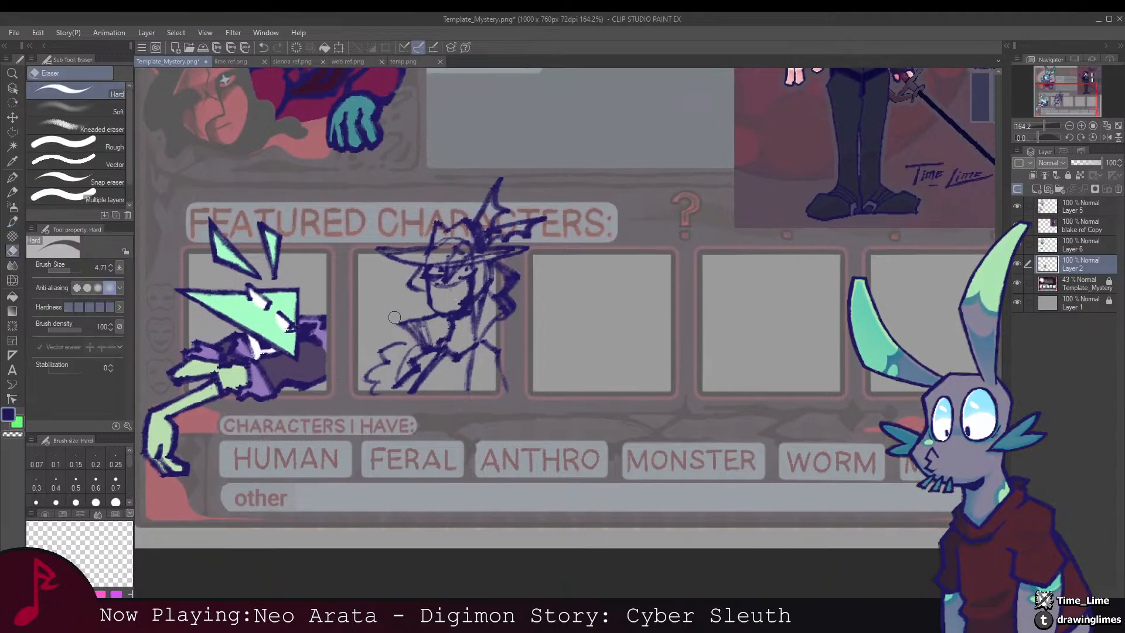
{"action": "key", "text": "b"}
{"action": "mouse_move", "coordinate": [423, 326]}
{"action": "left_mouse_down"}
{"action": "mouse_move", "coordinate": [416, 297]}
{"action": "mouse_move", "coordinate": [439, 418]}
{"action": "left_mouse_up"}
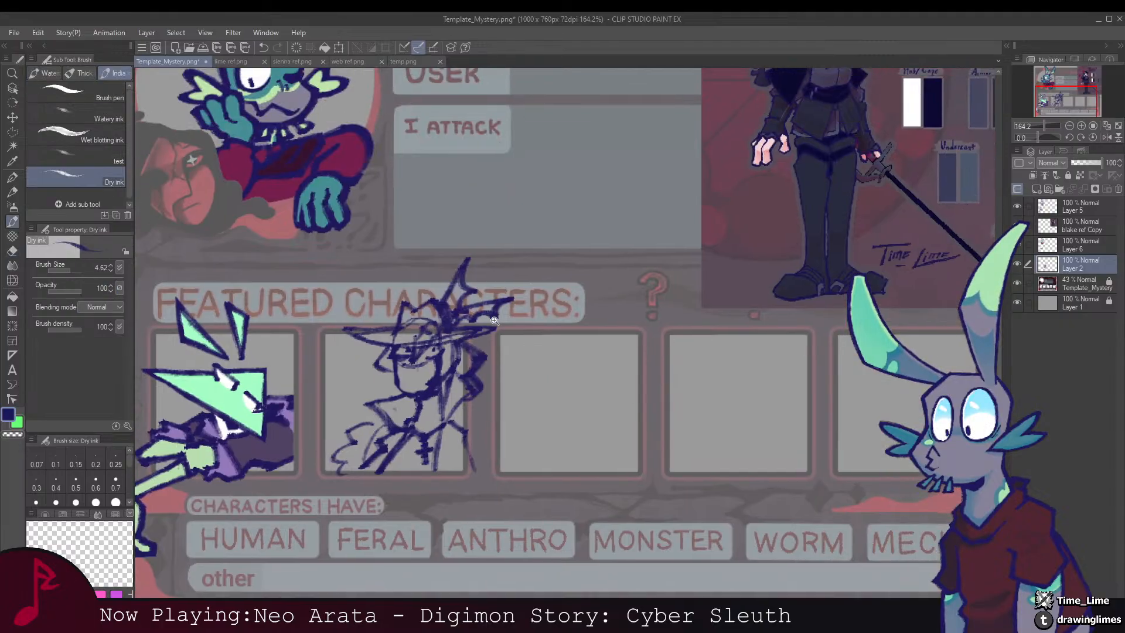
{"action": "left_click_drag", "start_coordinate": [487, 314], "coordinate": [460, 321]}
{"action": "left_click_drag", "start_coordinate": [459, 321], "coordinate": [477, 320]}
Step: Refine the sketch lines of Blake's eyes, jaw and neck
{"action": "scroll", "coordinate": [439, 340], "scroll_direction": "up", "scroll_amount": 4}
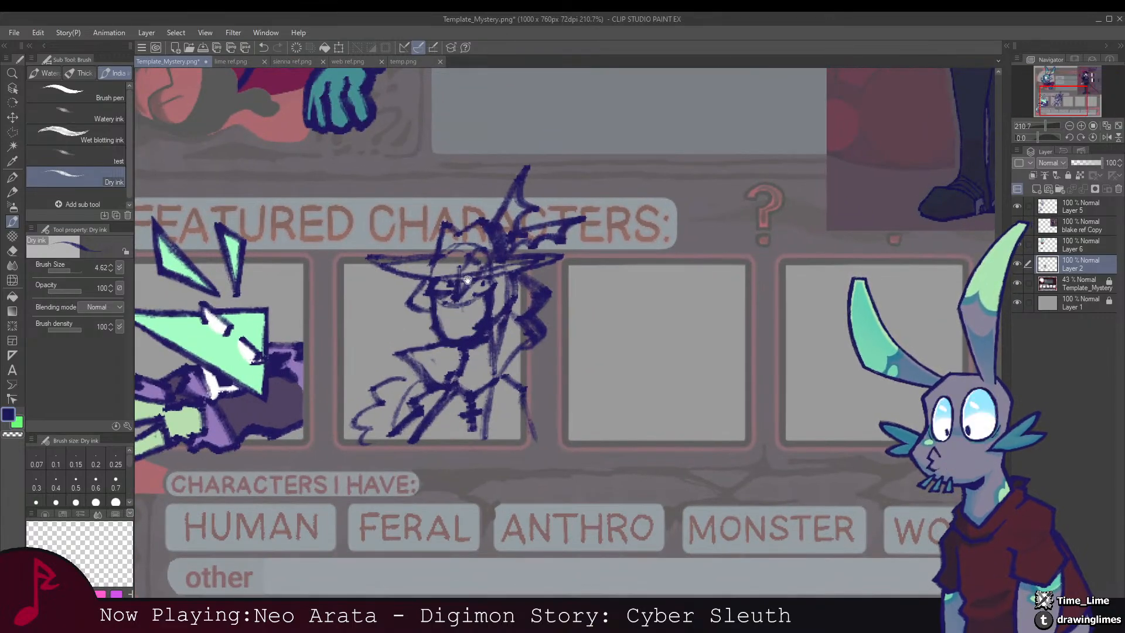
{"action": "left_click_drag", "start_coordinate": [468, 280], "coordinate": [452, 288]}
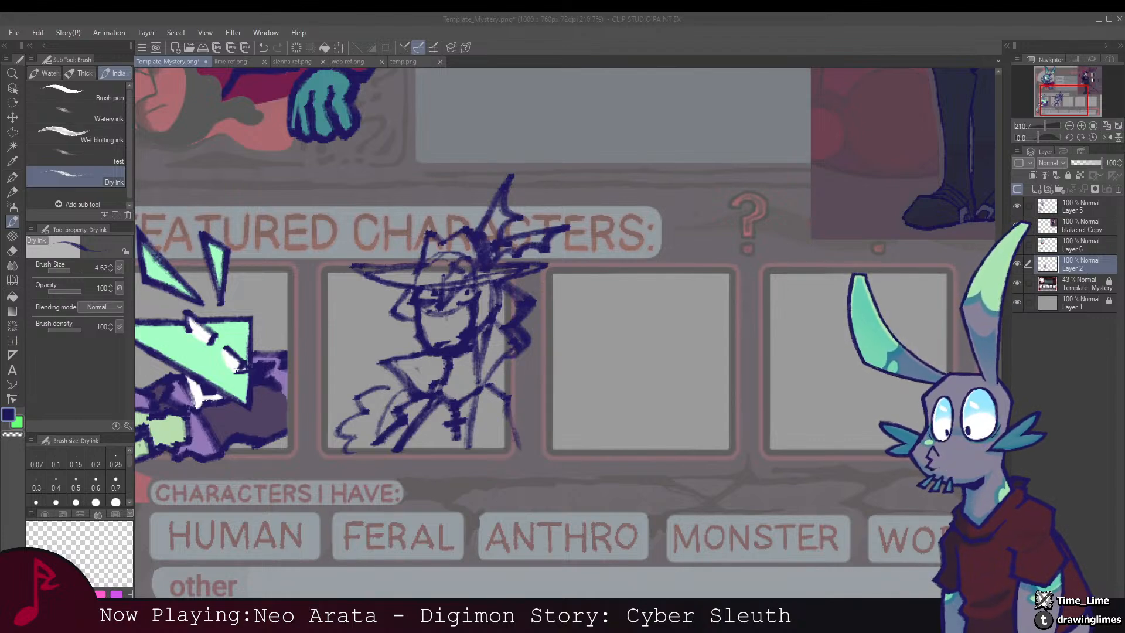
{"action": "left_click", "coordinate": [343, 469]}
{"action": "left_click_drag", "start_coordinate": [467, 353], "coordinate": [465, 381]}
Step: Lower the opacity of the Layer 2 sketch to 42% and make Layer 5 the active layer for inking
{"action": "mouse_move", "coordinate": [534, 314]}
{"action": "left_mouse_down"}
{"action": "mouse_move", "coordinate": [484, 316]}
{"action": "mouse_move", "coordinate": [592, 331]}
{"action": "left_mouse_up"}
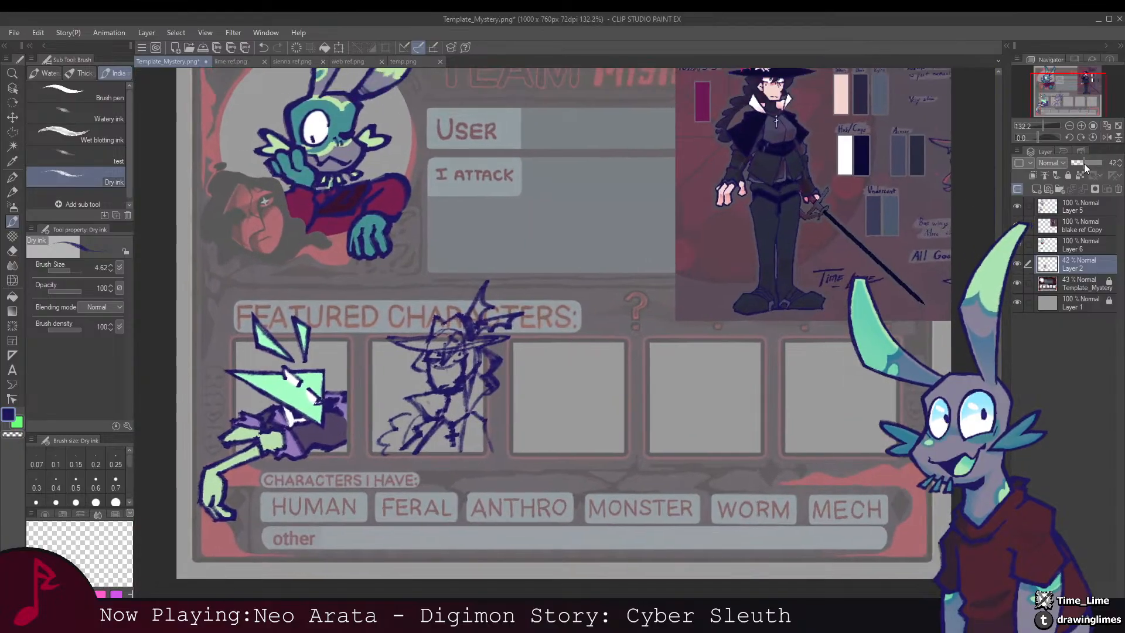
{"action": "left_click", "coordinate": [1083, 163]}
{"action": "left_click", "coordinate": [1066, 212]}
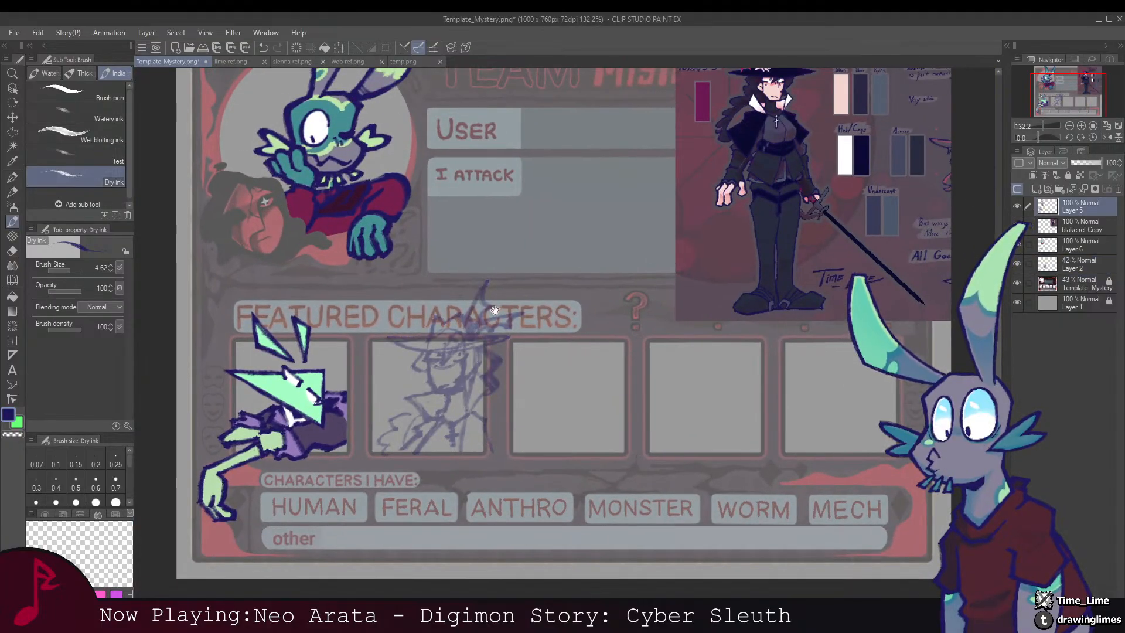
Step: Ink the wide hat brim on Layer 5 over Blake's faded sketch
{"action": "left_click_drag", "start_coordinate": [365, 385], "coordinate": [455, 330]}
{"action": "scroll", "coordinate": [455, 330], "scroll_direction": "up", "scroll_amount": 3}
{"action": "left_click_drag", "start_coordinate": [649, 246], "coordinate": [541, 292]}
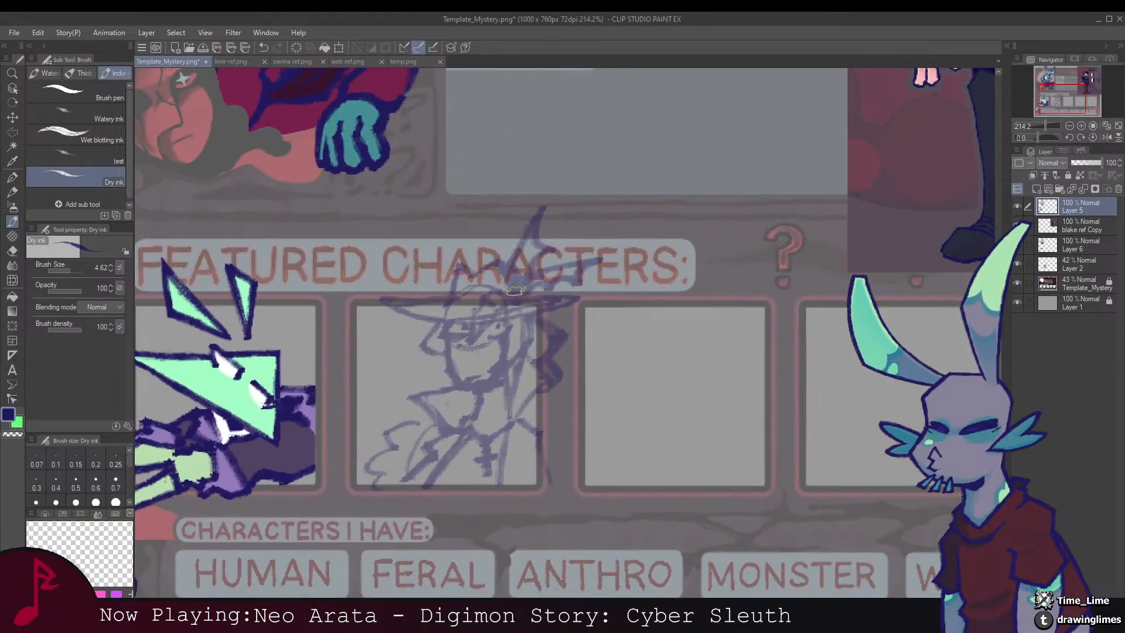
{"action": "mouse_move", "coordinate": [514, 291]}
{"action": "left_mouse_down"}
{"action": "mouse_move", "coordinate": [553, 293]}
{"action": "mouse_move", "coordinate": [418, 306]}
{"action": "mouse_move", "coordinate": [498, 326]}
{"action": "mouse_move", "coordinate": [579, 312]}
{"action": "mouse_move", "coordinate": [559, 298]}
{"action": "mouse_move", "coordinate": [572, 310]}
{"action": "mouse_move", "coordinate": [529, 315]}
{"action": "left_mouse_up"}
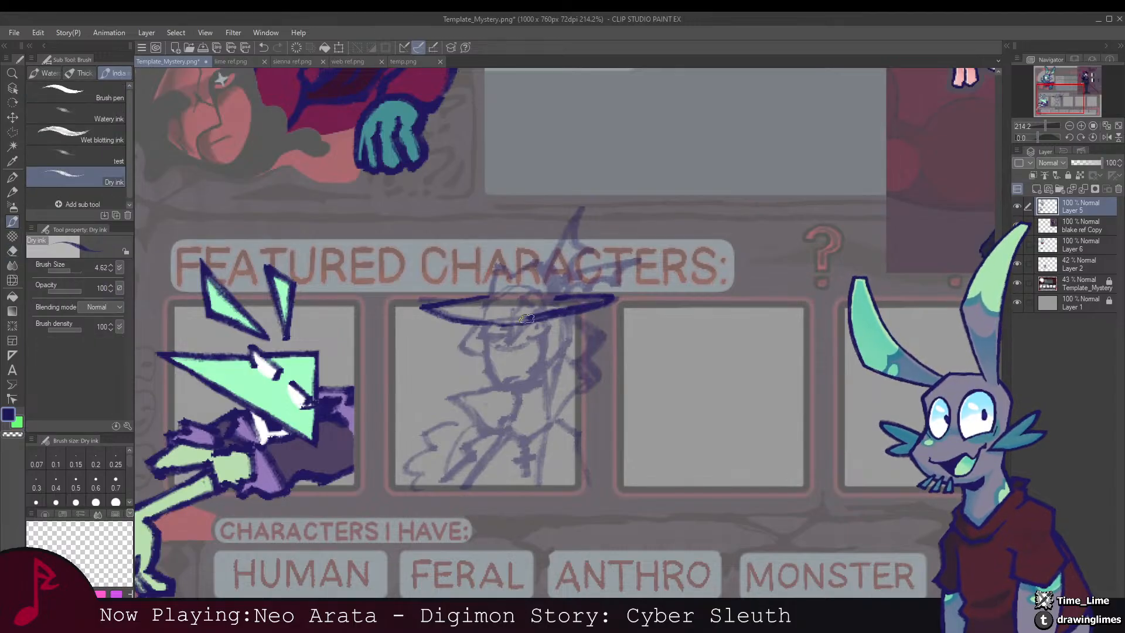
Step: Thicken the left end of the inked hat brim and ink the dented hat crown above it
{"action": "scroll", "coordinate": [527, 302], "scroll_direction": "down", "scroll_amount": 5}
{"action": "scroll", "coordinate": [526, 301], "scroll_direction": "up", "scroll_amount": 1}
{"action": "scroll", "coordinate": [526, 301], "scroll_direction": "up", "scroll_amount": 4}
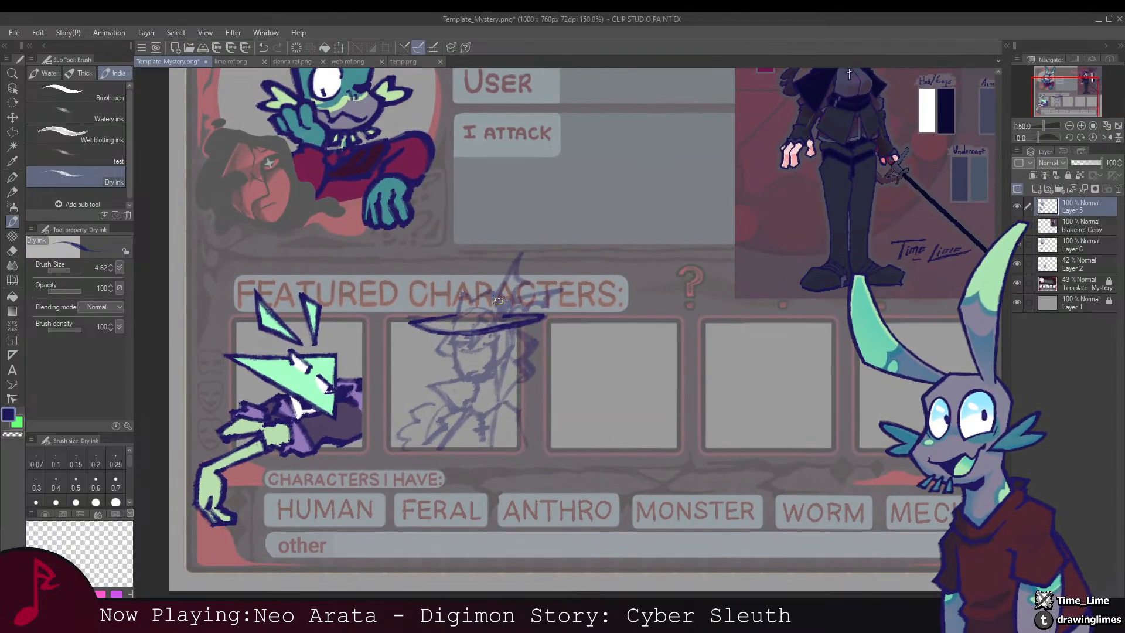
{"action": "scroll", "coordinate": [464, 334], "scroll_direction": "up", "scroll_amount": 3}
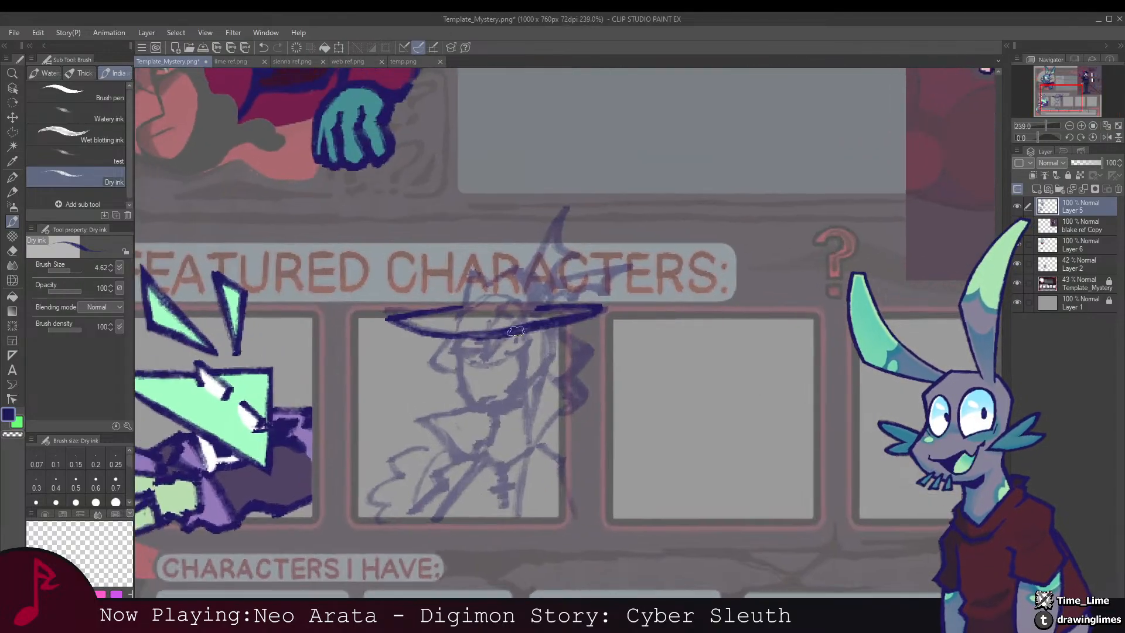
{"action": "left_click_drag", "start_coordinate": [464, 334], "coordinate": [390, 322]}
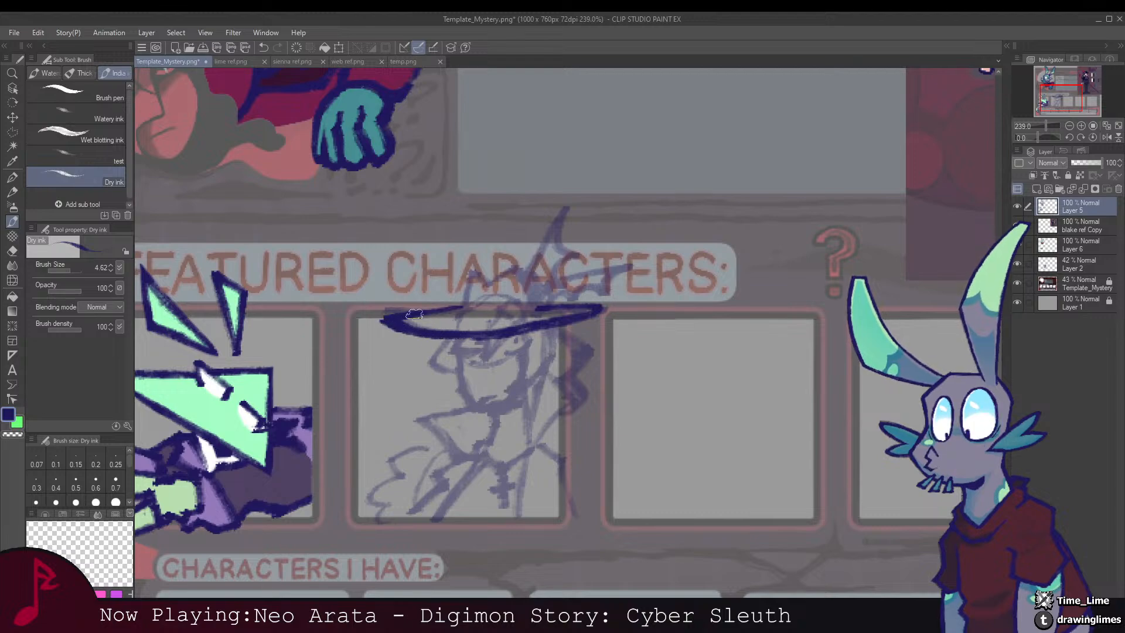
{"action": "mouse_move", "coordinate": [454, 306]}
{"action": "left_mouse_down"}
{"action": "mouse_move", "coordinate": [430, 326]}
{"action": "mouse_move", "coordinate": [489, 287]}
{"action": "mouse_move", "coordinate": [505, 291]}
{"action": "mouse_move", "coordinate": [520, 329]}
{"action": "mouse_move", "coordinate": [504, 295]}
{"action": "left_mouse_up"}
Step: Ink the cross-shaped hat ornament and the jagged plume, erasing the overlapping lines where the plume meets the crown
{"action": "key", "text": "e"}
{"action": "key", "text": "b"}
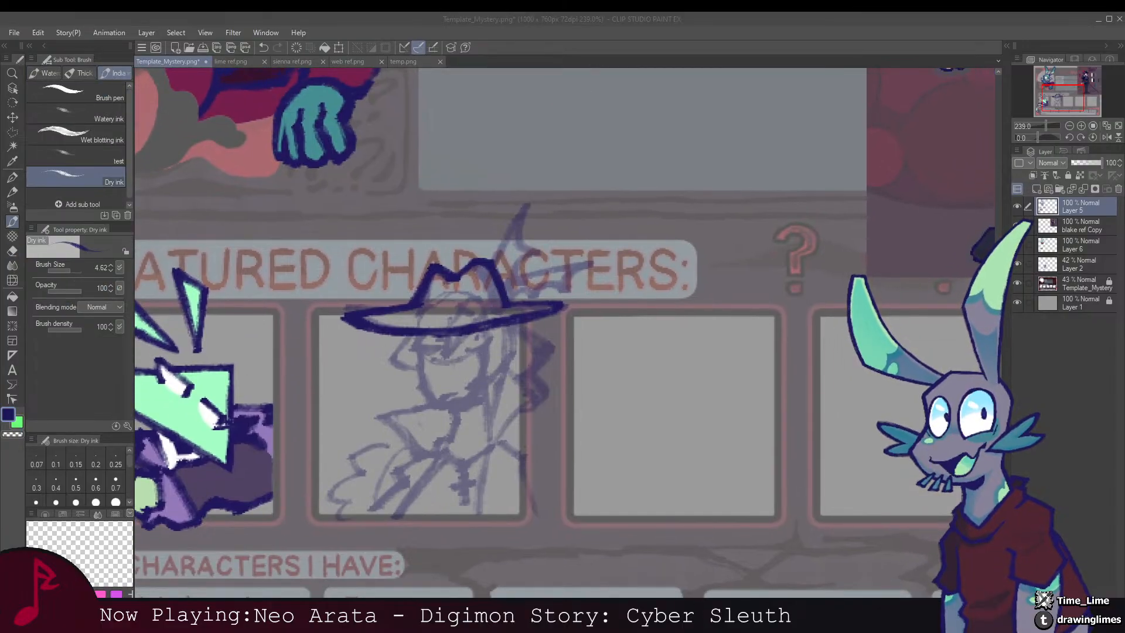
{"action": "mouse_move", "coordinate": [504, 300]}
{"action": "left_mouse_down"}
{"action": "mouse_move", "coordinate": [529, 297]}
{"action": "mouse_move", "coordinate": [491, 321]}
{"action": "mouse_move", "coordinate": [527, 259]}
{"action": "mouse_move", "coordinate": [520, 277]}
{"action": "mouse_move", "coordinate": [548, 293]}
{"action": "mouse_move", "coordinate": [526, 317]}
{"action": "left_mouse_up"}
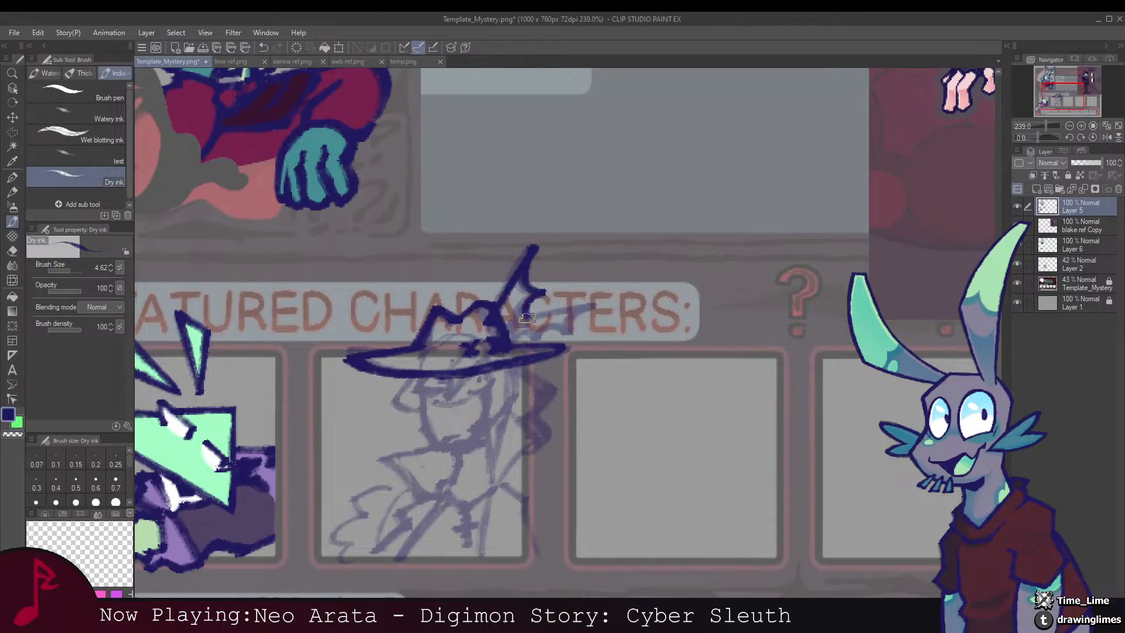
{"action": "key", "text": "e"}
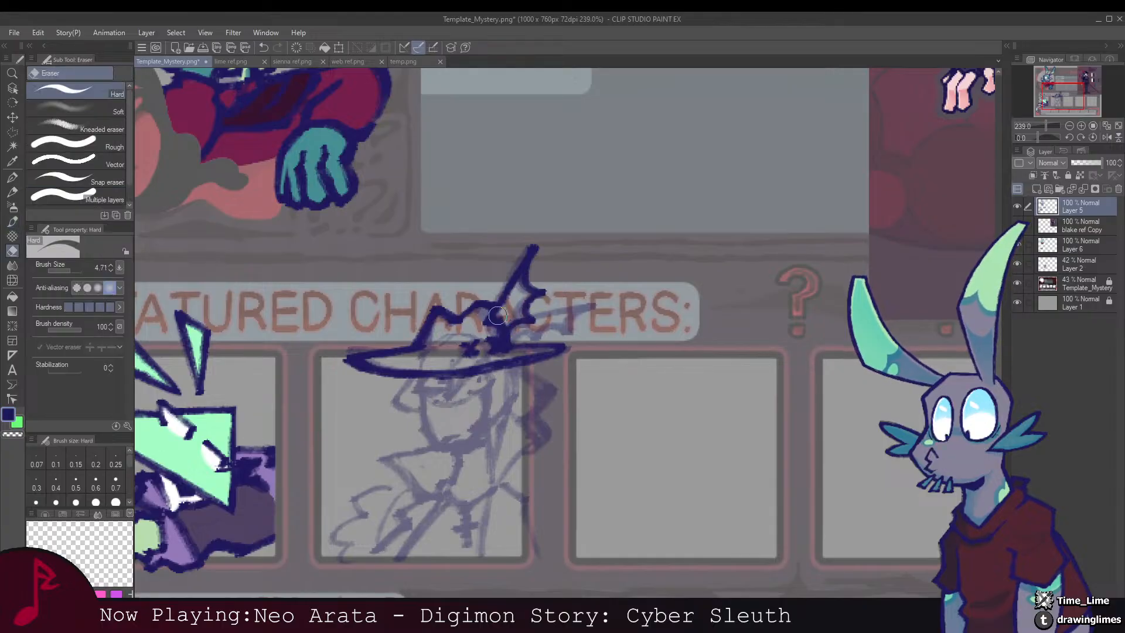
{"action": "mouse_move", "coordinate": [504, 321]}
{"action": "left_mouse_down"}
{"action": "mouse_move", "coordinate": [462, 304]}
{"action": "mouse_move", "coordinate": [564, 285]}
{"action": "mouse_move", "coordinate": [501, 321]}
{"action": "mouse_move", "coordinate": [533, 302]}
{"action": "mouse_move", "coordinate": [508, 293]}
{"action": "left_mouse_up"}
{"action": "key", "text": "b"}
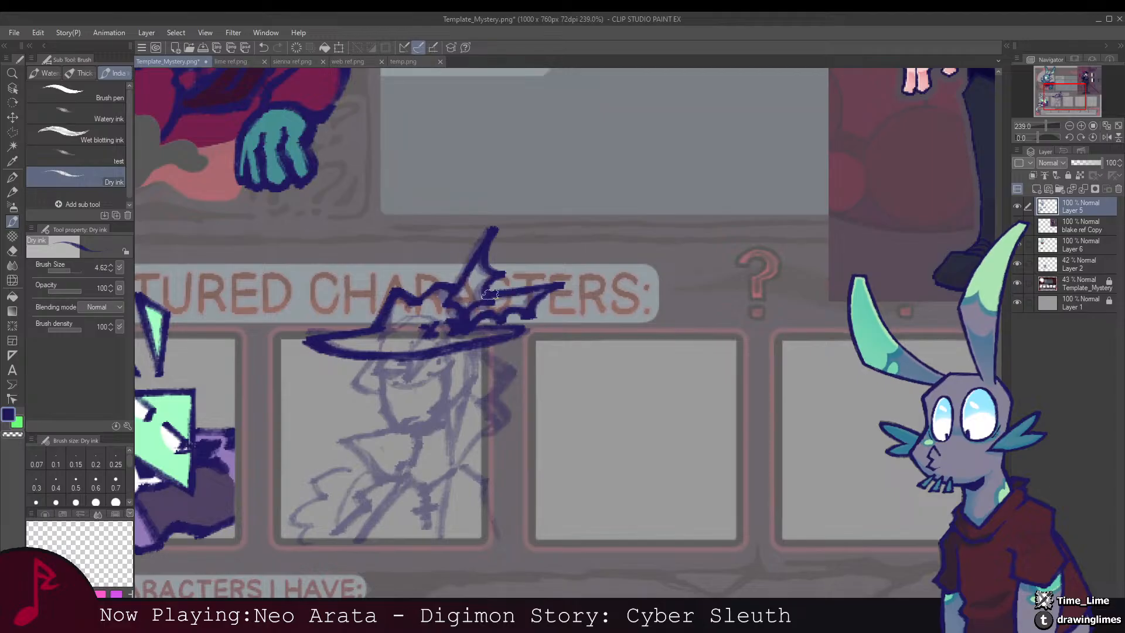
Step: Erase the excess ink along the hat brim below the plume and touch up the outline of the crown
{"action": "scroll", "coordinate": [487, 295], "scroll_direction": "down", "scroll_amount": 6}
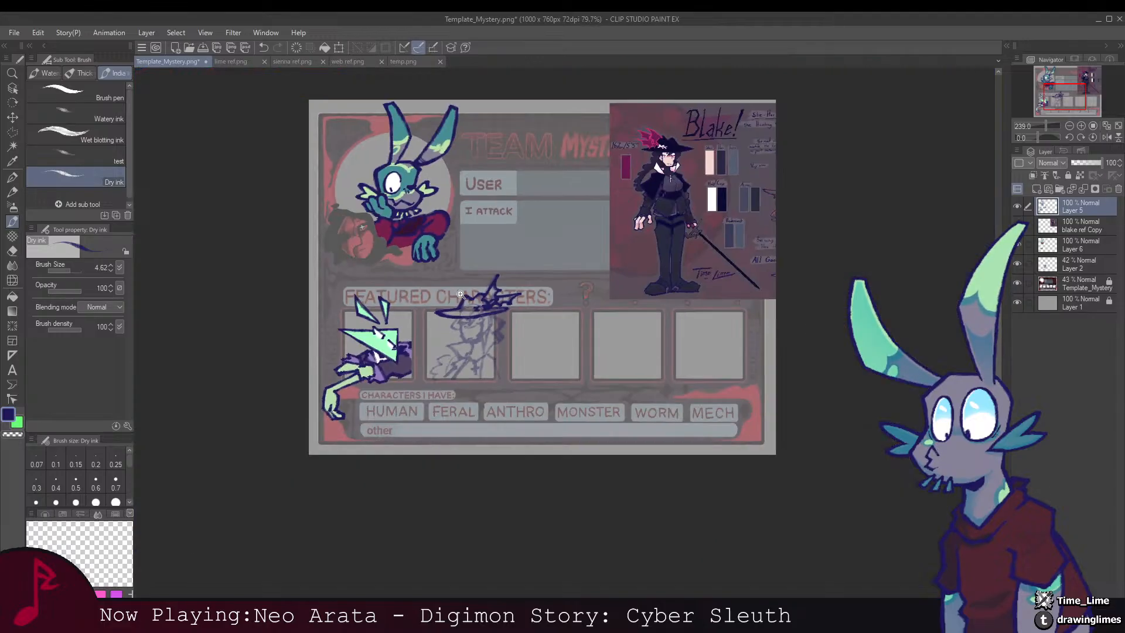
{"action": "scroll", "coordinate": [483, 311], "scroll_direction": "up", "scroll_amount": 4}
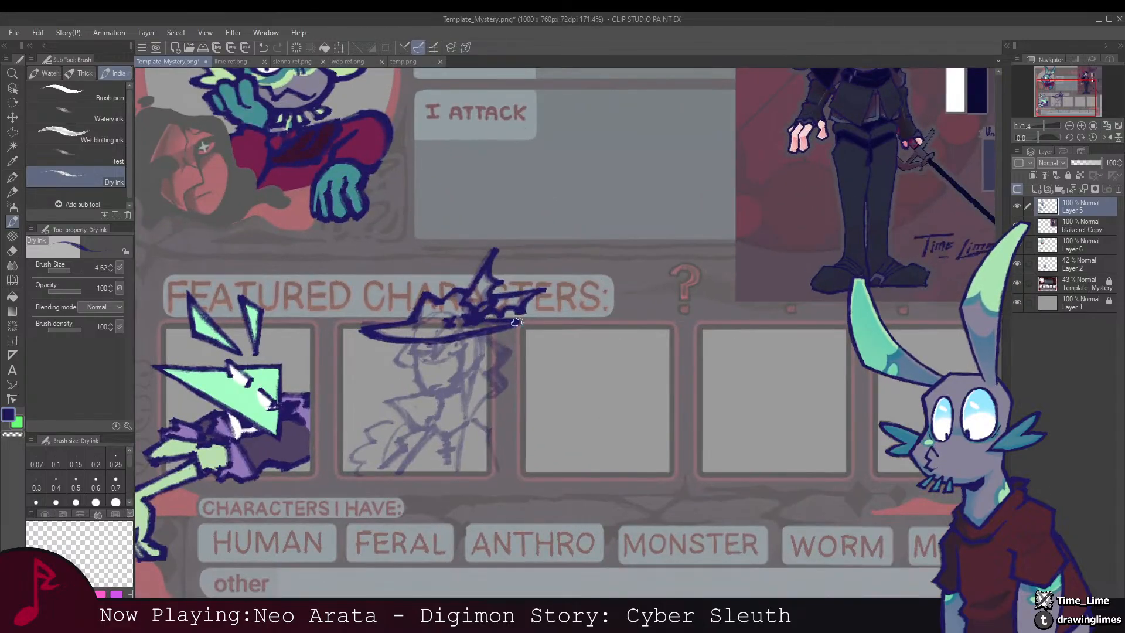
{"action": "left_click", "coordinate": [429, 338]}
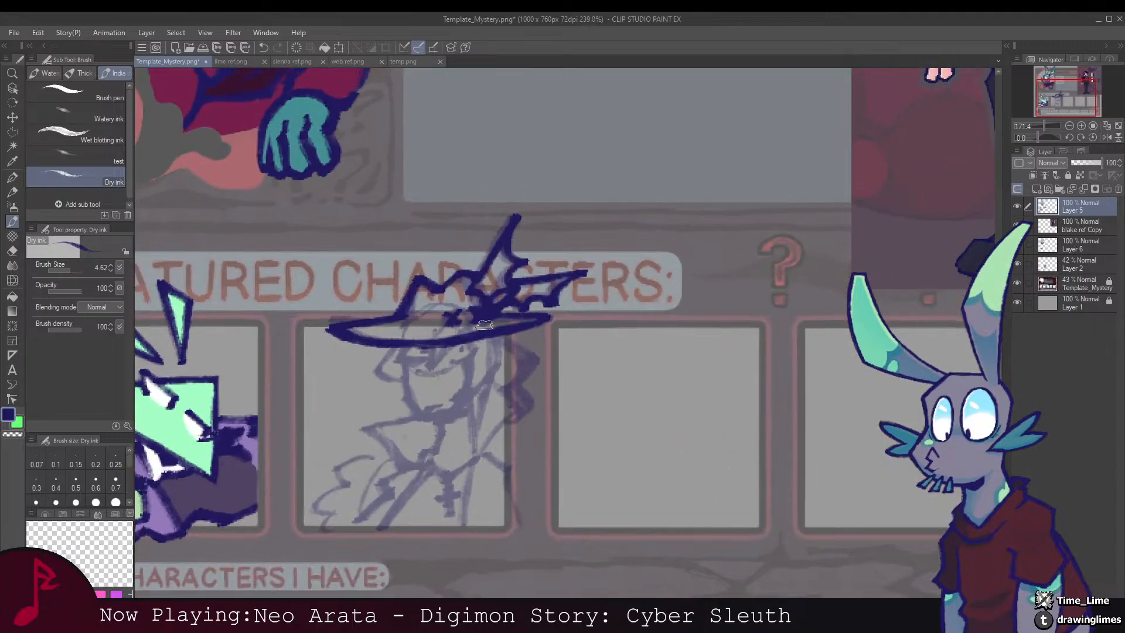
{"action": "key", "text": "e"}
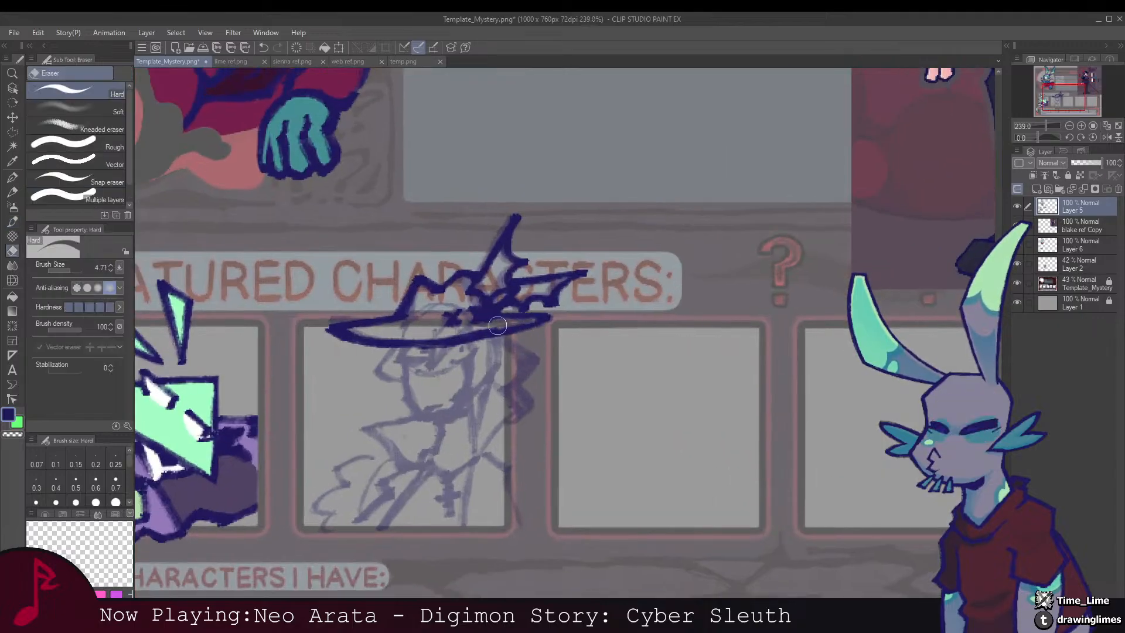
{"action": "mouse_move", "coordinate": [466, 330]}
{"action": "left_mouse_down"}
{"action": "mouse_move", "coordinate": [503, 331]}
{"action": "mouse_move", "coordinate": [481, 328]}
{"action": "left_mouse_up"}
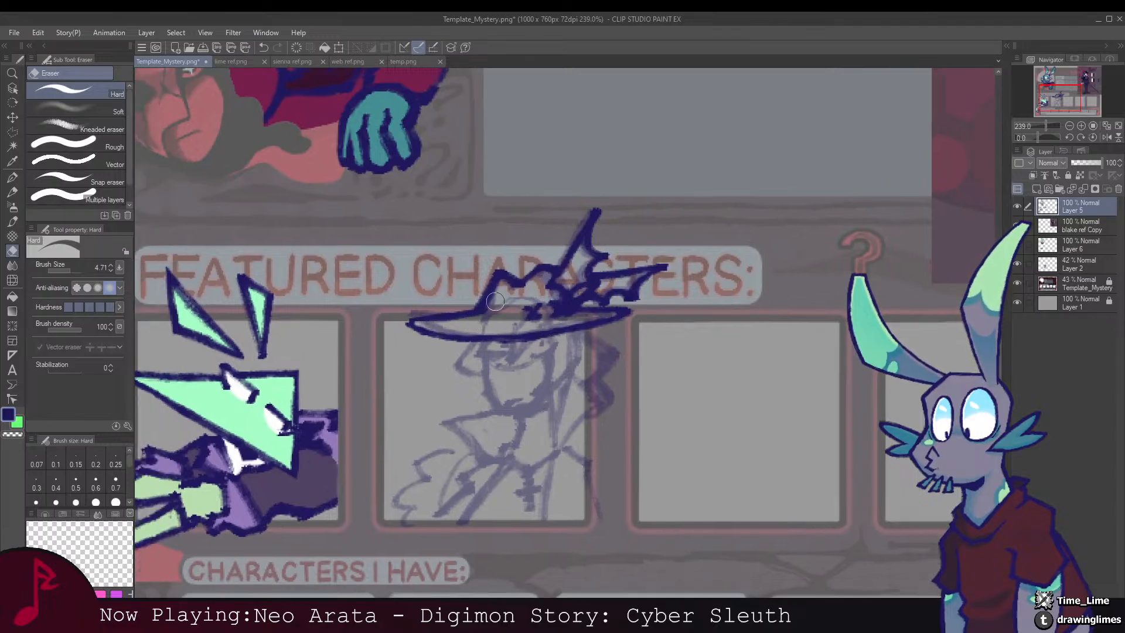
{"action": "key", "text": "b"}
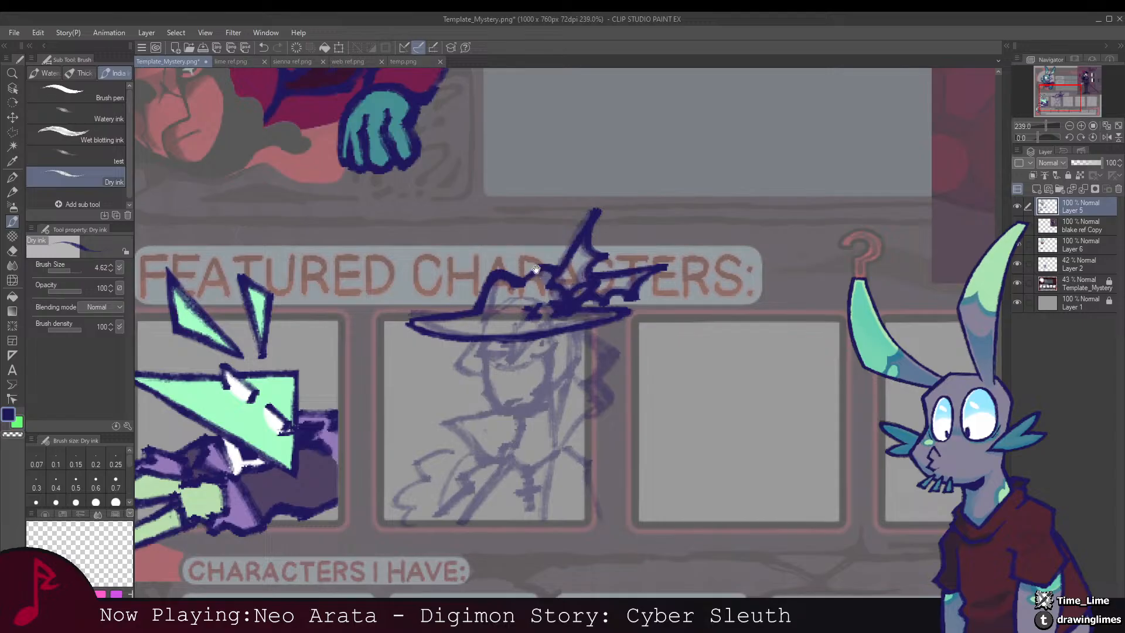
{"action": "mouse_move", "coordinate": [536, 270]}
{"action": "left_mouse_down"}
{"action": "mouse_move", "coordinate": [489, 289]}
{"action": "mouse_move", "coordinate": [446, 515]}
{"action": "mouse_move", "coordinate": [514, 236]}
{"action": "mouse_move", "coordinate": [495, 287]}
{"action": "left_mouse_up"}
Step: Ink Blake's narrowed eyes beneath the hat brim and start the outline of the face
{"action": "scroll", "coordinate": [488, 290], "scroll_direction": "down", "scroll_amount": 10}
{"action": "scroll", "coordinate": [485, 297], "scroll_direction": "up", "scroll_amount": 10}
{"action": "scroll", "coordinate": [510, 239], "scroll_direction": "up", "scroll_amount": 1}
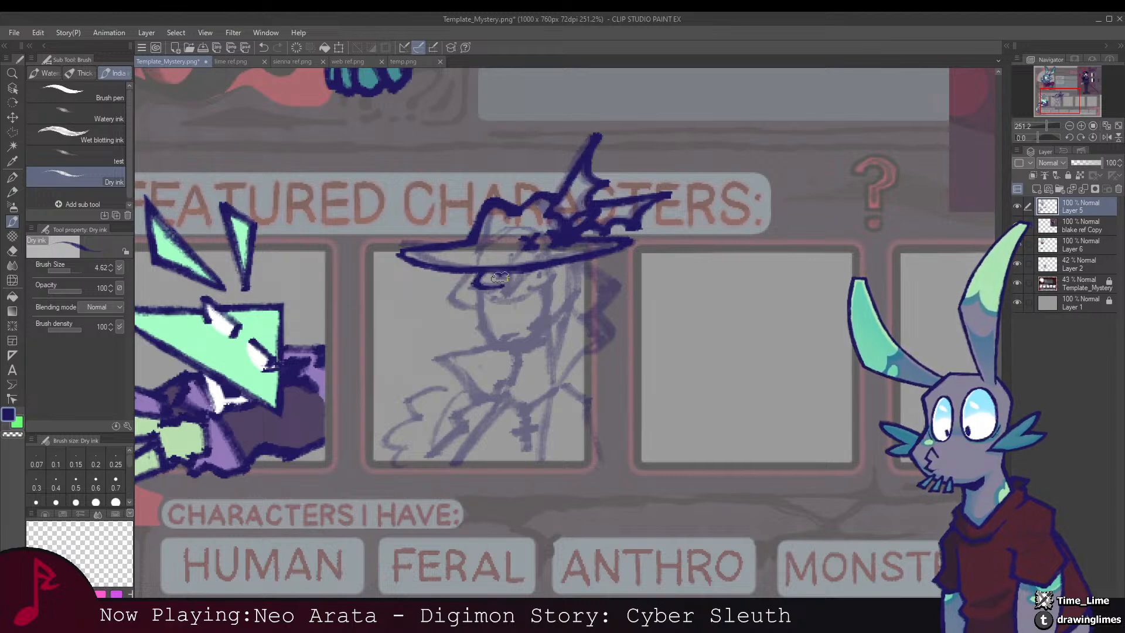
{"action": "left_click_drag", "start_coordinate": [503, 275], "coordinate": [458, 286]}
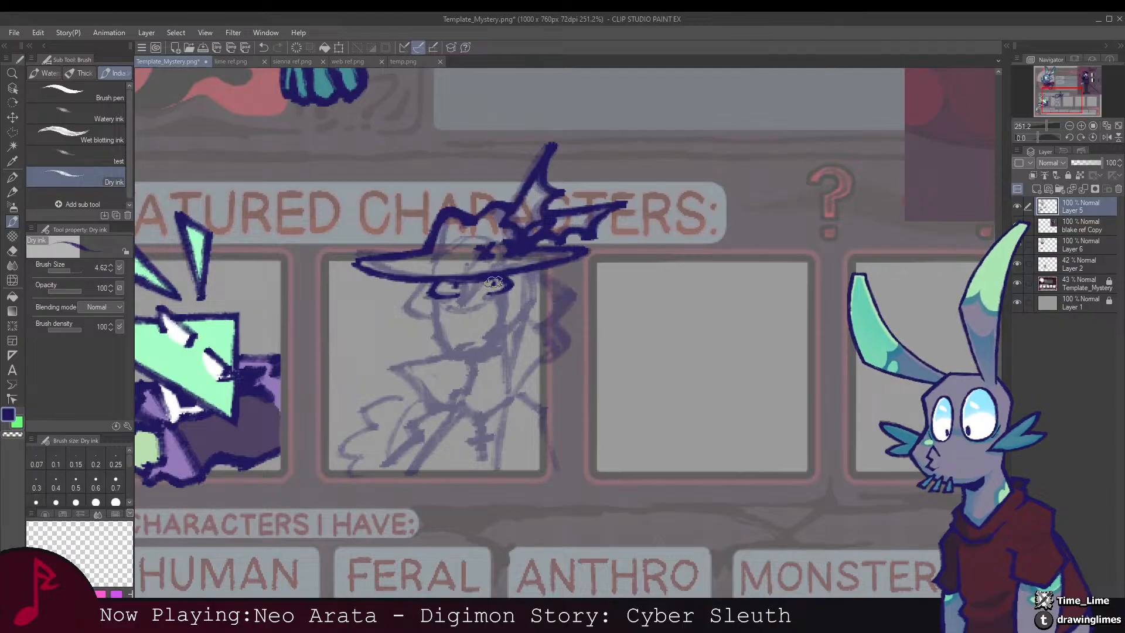
{"action": "mouse_move", "coordinate": [476, 296]}
{"action": "left_mouse_down"}
{"action": "mouse_move", "coordinate": [506, 299]}
{"action": "mouse_move", "coordinate": [467, 342]}
{"action": "left_mouse_up"}
{"action": "mouse_move", "coordinate": [502, 309]}
{"action": "left_mouse_down"}
{"action": "mouse_move", "coordinate": [455, 311]}
{"action": "mouse_move", "coordinate": [508, 312]}
{"action": "left_mouse_up"}
Step: Ink the chin and the angular jawline up to the cheek, undoing and redrawing the strokes that miss
{"action": "mouse_move", "coordinate": [507, 316]}
{"action": "left_mouse_down"}
{"action": "mouse_move", "coordinate": [509, 289]}
{"action": "mouse_move", "coordinate": [463, 319]}
{"action": "mouse_move", "coordinate": [476, 351]}
{"action": "mouse_move", "coordinate": [475, 284]}
{"action": "left_mouse_up"}
{"action": "key", "text": "ctrl+z"}
{"action": "mouse_move", "coordinate": [450, 319]}
{"action": "left_mouse_down"}
{"action": "mouse_move", "coordinate": [505, 309]}
{"action": "mouse_move", "coordinate": [528, 271]}
{"action": "left_mouse_up"}
{"action": "key", "text": "ctrl+z"}
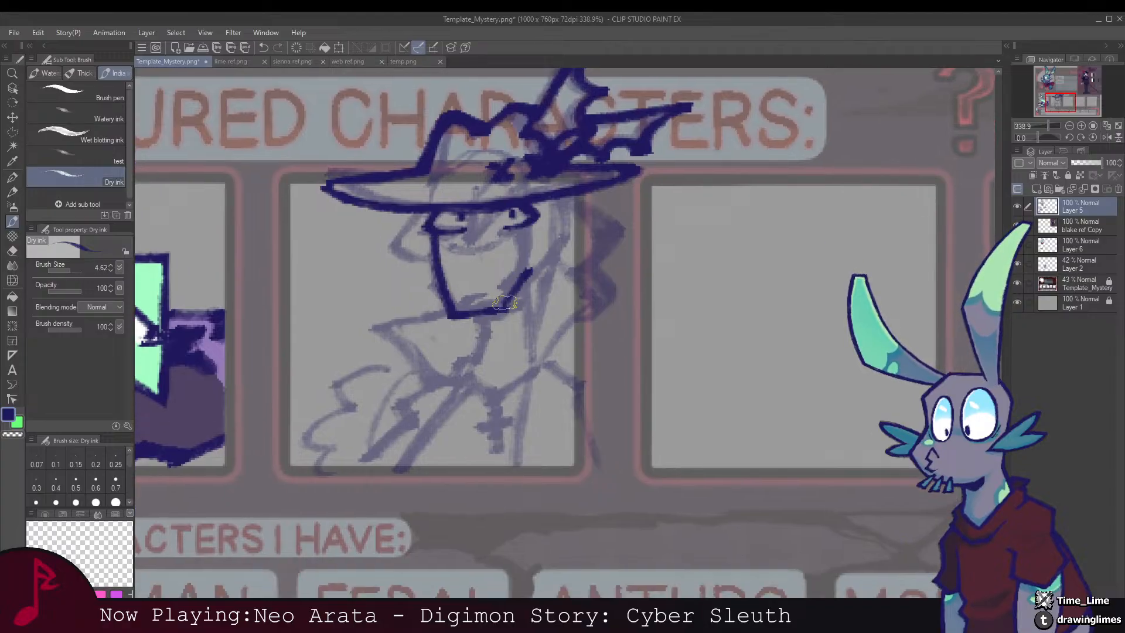
{"action": "left_click_drag", "start_coordinate": [504, 309], "coordinate": [529, 268]}
{"action": "mouse_move", "coordinate": [531, 263]}
{"action": "left_mouse_down"}
{"action": "mouse_move", "coordinate": [488, 329]}
{"action": "mouse_move", "coordinate": [427, 325]}
{"action": "mouse_move", "coordinate": [501, 308]}
{"action": "left_mouse_up"}
{"action": "left_click_drag", "start_coordinate": [501, 308], "coordinate": [521, 310]}
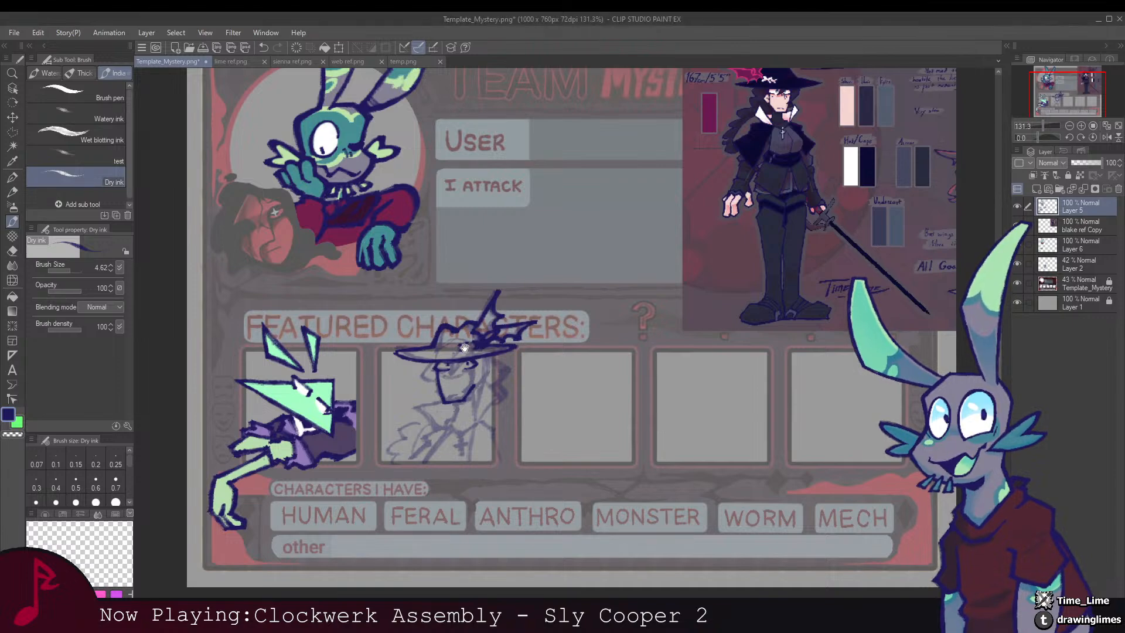
Step: Ink the fringe strand between the eyes, the locks framing the face and the hair curving out behind it
{"action": "scroll", "coordinate": [464, 348], "scroll_direction": "up", "scroll_amount": 4}
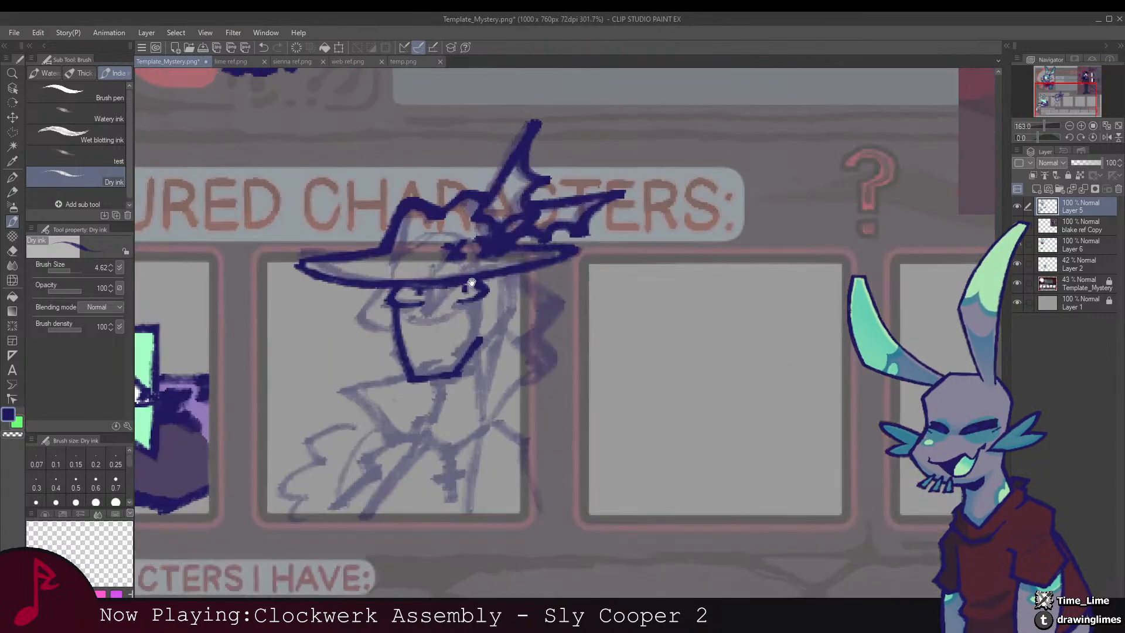
{"action": "mouse_move", "coordinate": [472, 282]}
{"action": "left_mouse_down"}
{"action": "mouse_move", "coordinate": [500, 262]}
{"action": "mouse_move", "coordinate": [455, 302]}
{"action": "mouse_move", "coordinate": [480, 267]}
{"action": "left_mouse_up"}
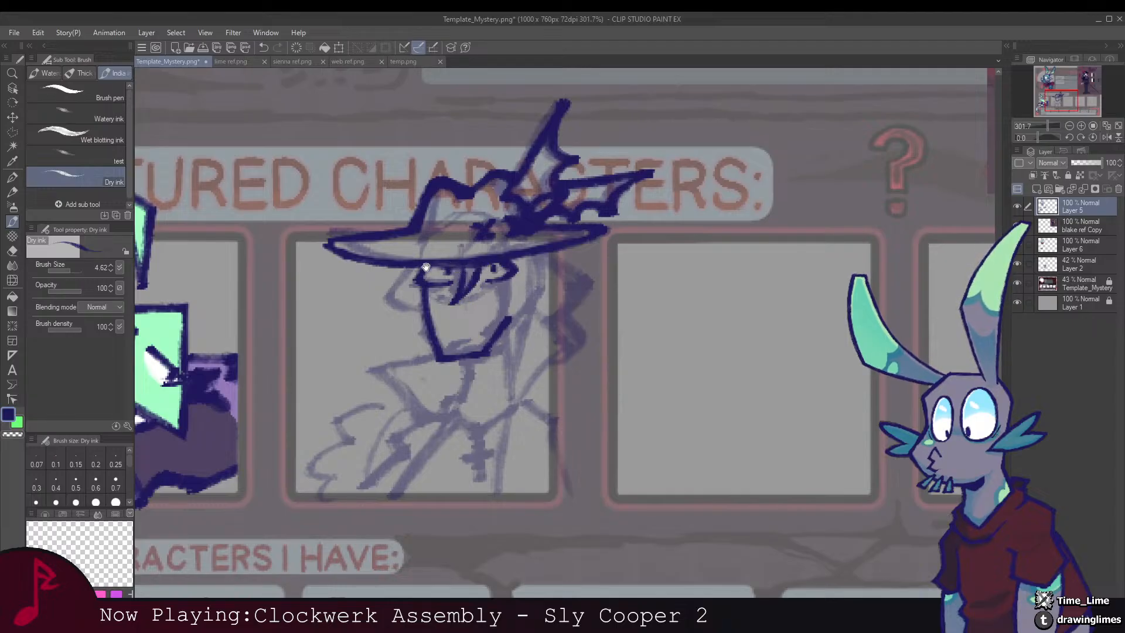
{"action": "mouse_move", "coordinate": [410, 272]}
{"action": "left_mouse_down"}
{"action": "mouse_move", "coordinate": [437, 279]}
{"action": "mouse_move", "coordinate": [426, 295]}
{"action": "mouse_move", "coordinate": [443, 310]}
{"action": "left_mouse_up"}
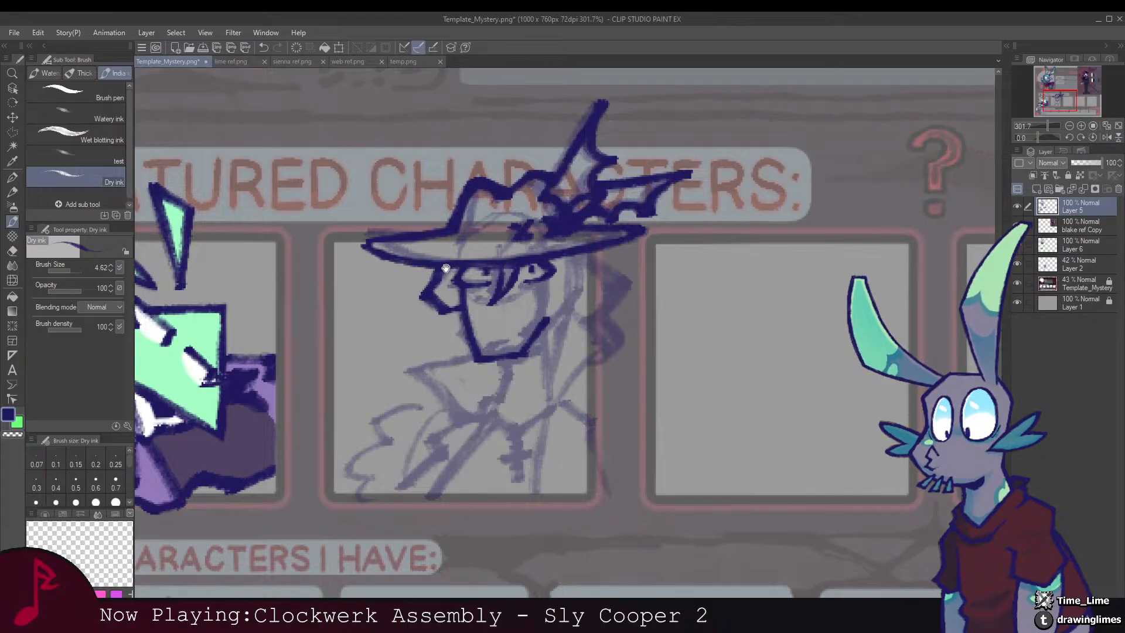
{"action": "mouse_move", "coordinate": [540, 268]}
{"action": "left_mouse_down"}
{"action": "mouse_move", "coordinate": [448, 265]}
{"action": "mouse_move", "coordinate": [432, 326]}
{"action": "mouse_move", "coordinate": [490, 290]}
{"action": "mouse_move", "coordinate": [485, 264]}
{"action": "mouse_move", "coordinate": [479, 296]}
{"action": "mouse_move", "coordinate": [460, 312]}
{"action": "mouse_move", "coordinate": [449, 300]}
{"action": "mouse_move", "coordinate": [460, 258]}
{"action": "left_mouse_up"}
{"action": "mouse_move", "coordinate": [471, 240]}
{"action": "left_mouse_down"}
{"action": "mouse_move", "coordinate": [512, 273]}
{"action": "mouse_move", "coordinate": [488, 306]}
{"action": "mouse_move", "coordinate": [487, 241]}
{"action": "mouse_move", "coordinate": [540, 222]}
{"action": "left_mouse_up"}
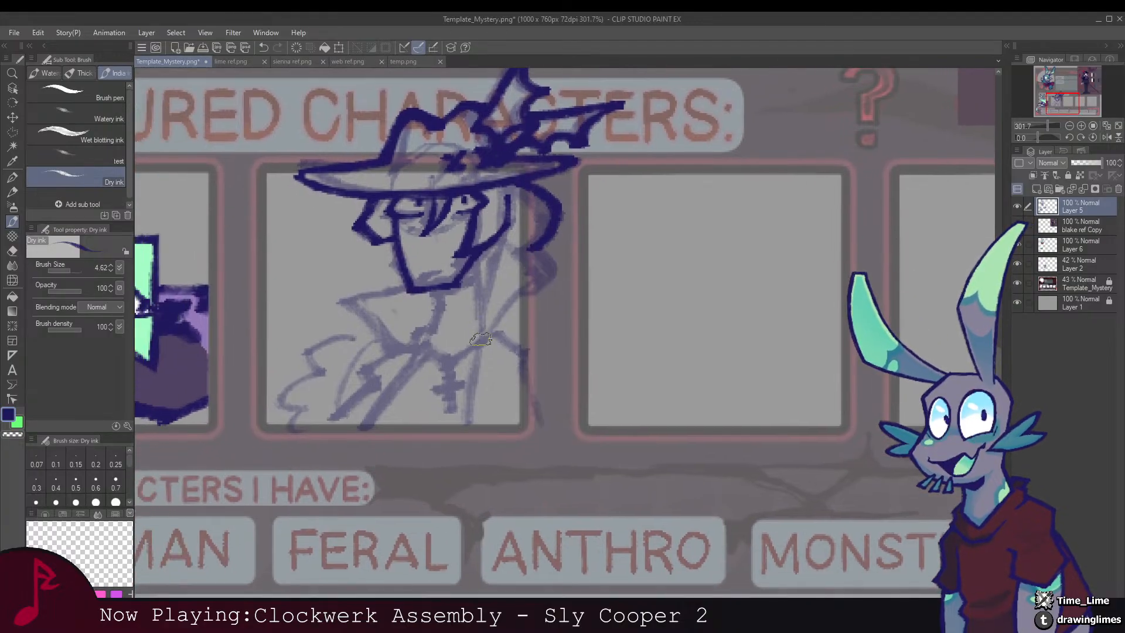
Step: Ink the two pointed flaps of the raised collar on either side of the neck
{"action": "mouse_move", "coordinate": [480, 344]}
{"action": "left_mouse_down"}
{"action": "mouse_move", "coordinate": [510, 249]}
{"action": "mouse_move", "coordinate": [548, 278]}
{"action": "mouse_move", "coordinate": [501, 334]}
{"action": "mouse_move", "coordinate": [495, 296]}
{"action": "mouse_move", "coordinate": [508, 247]}
{"action": "left_mouse_up"}
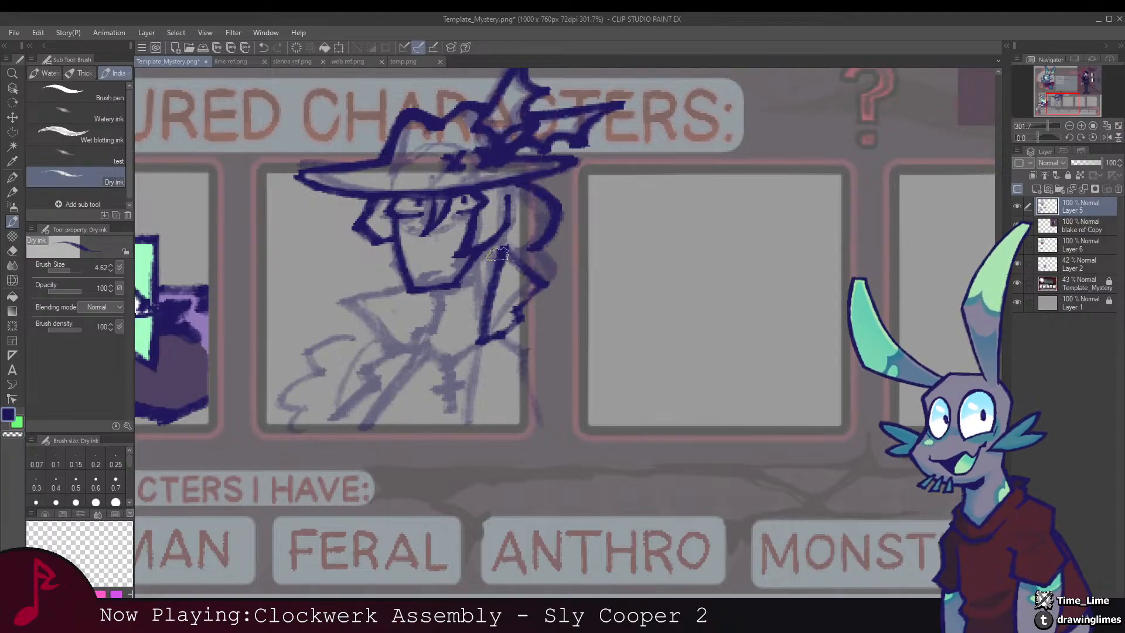
{"action": "mouse_move", "coordinate": [410, 297]}
{"action": "left_mouse_down"}
{"action": "mouse_move", "coordinate": [485, 287]}
{"action": "mouse_move", "coordinate": [452, 285]}
{"action": "mouse_move", "coordinate": [452, 312]}
{"action": "mouse_move", "coordinate": [485, 341]}
{"action": "mouse_move", "coordinate": [440, 296]}
{"action": "mouse_move", "coordinate": [394, 303]}
{"action": "mouse_move", "coordinate": [374, 322]}
{"action": "left_mouse_up"}
{"action": "key", "text": "e"}
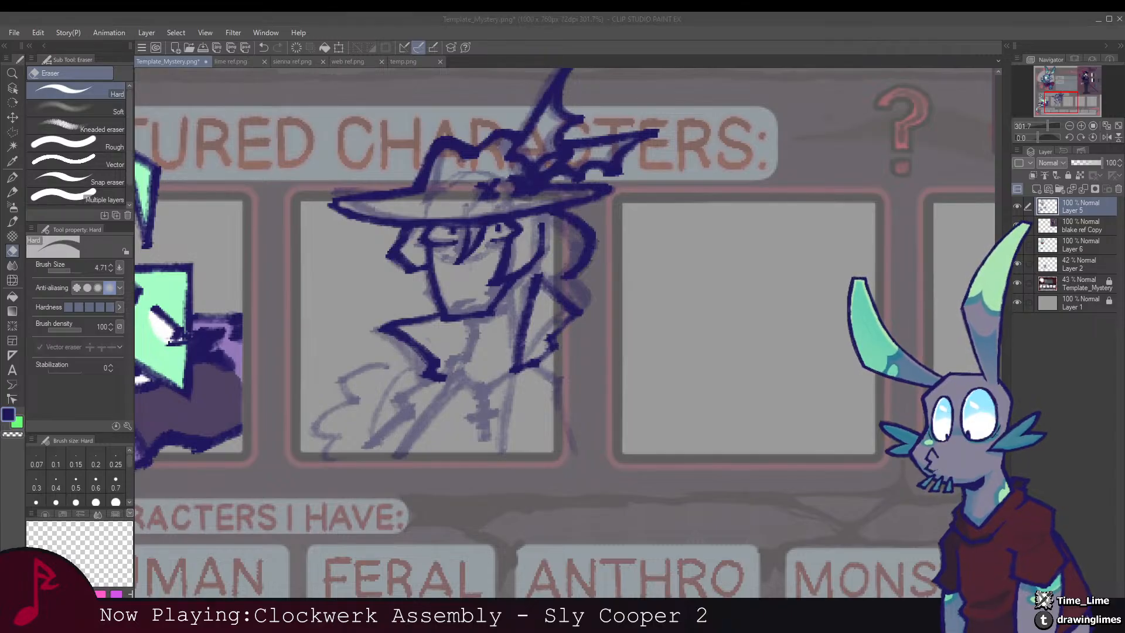
{"action": "left_click", "coordinate": [309, 522]}
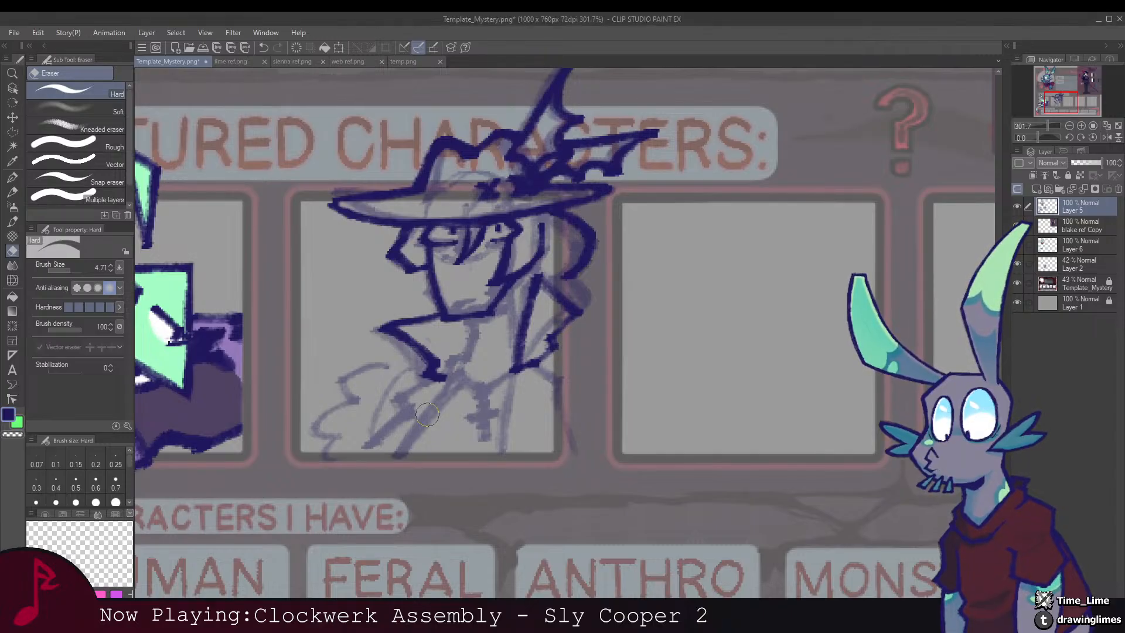
{"action": "scroll", "coordinate": [514, 313], "scroll_direction": "right", "scroll_amount": 2}
{"action": "key", "text": "b"}
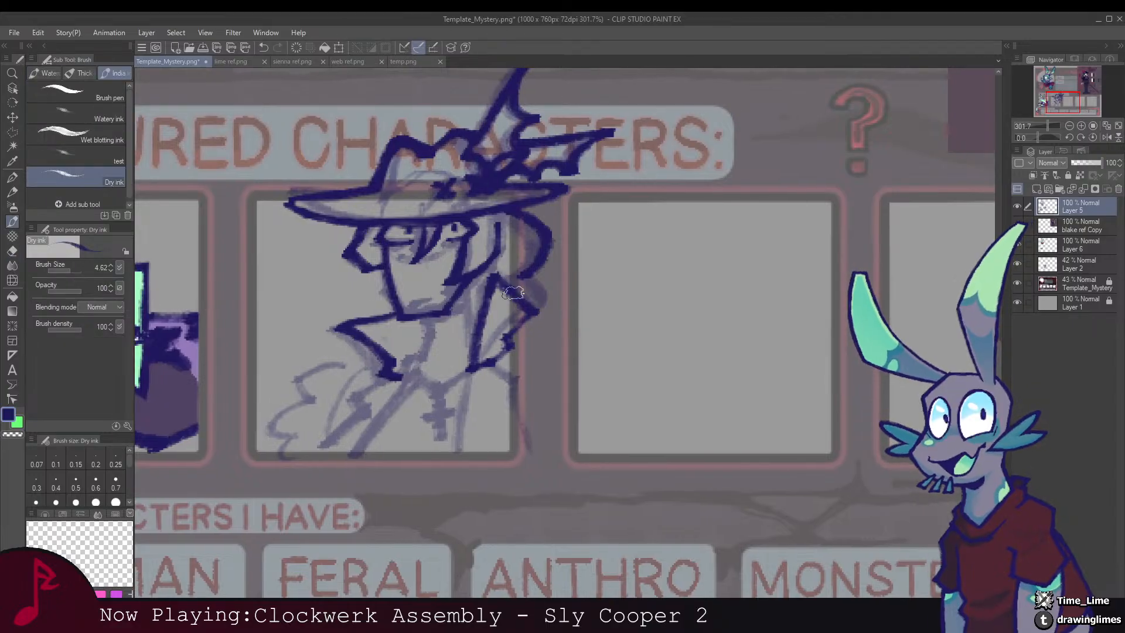
Step: Ink the neck lines and the V-shaped neckline joining the two collar flaps
{"action": "left_click_drag", "start_coordinate": [513, 293], "coordinate": [535, 311]}
{"action": "mouse_move", "coordinate": [429, 316]}
{"action": "left_mouse_down"}
{"action": "mouse_move", "coordinate": [488, 285]}
{"action": "mouse_move", "coordinate": [484, 323]}
{"action": "mouse_move", "coordinate": [461, 343]}
{"action": "mouse_move", "coordinate": [503, 355]}
{"action": "mouse_move", "coordinate": [538, 335]}
{"action": "left_mouse_up"}
{"action": "left_click_drag", "start_coordinate": [516, 270], "coordinate": [518, 323]}
{"action": "left_click_drag", "start_coordinate": [518, 267], "coordinate": [518, 315]}
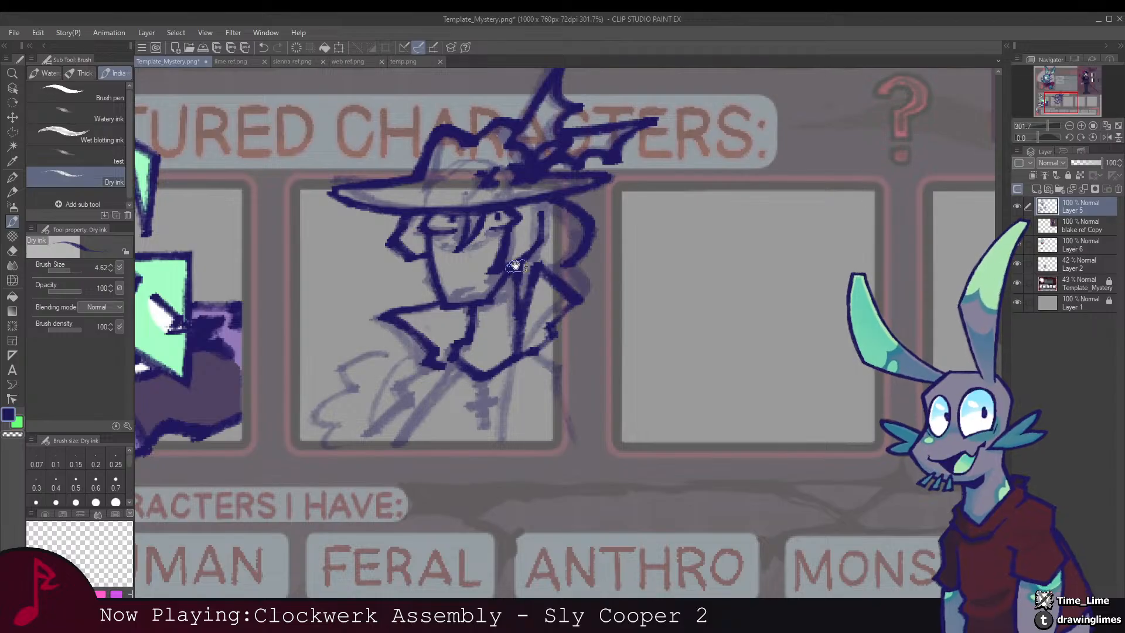
Step: Add small ink details to the face and extend the wavy hair down behind the collar
{"action": "scroll", "coordinate": [514, 281], "scroll_direction": "down", "scroll_amount": 8}
{"action": "scroll", "coordinate": [514, 268], "scroll_direction": "up", "scroll_amount": 6}
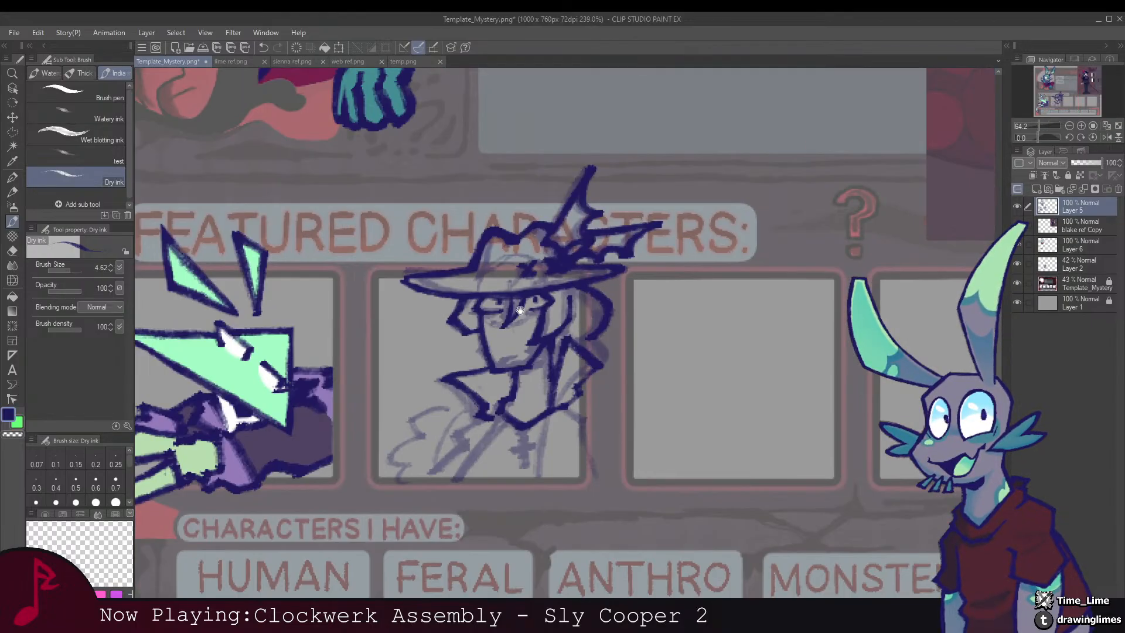
{"action": "left_click_drag", "start_coordinate": [596, 239], "coordinate": [518, 285]}
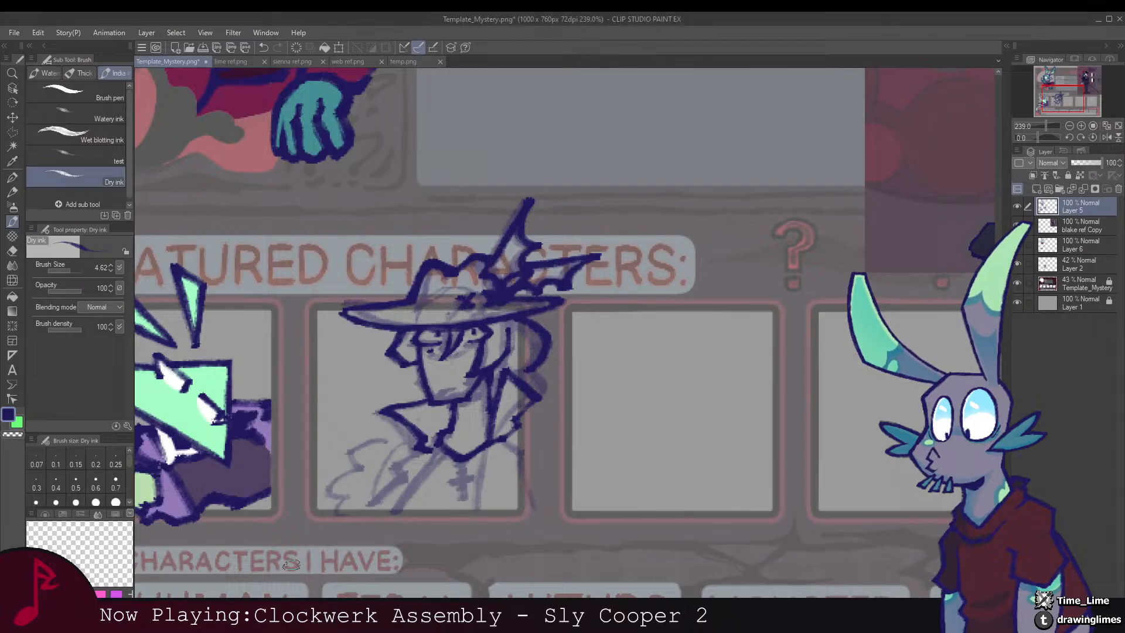
{"action": "scroll", "coordinate": [522, 296], "scroll_direction": "down", "scroll_amount": 3}
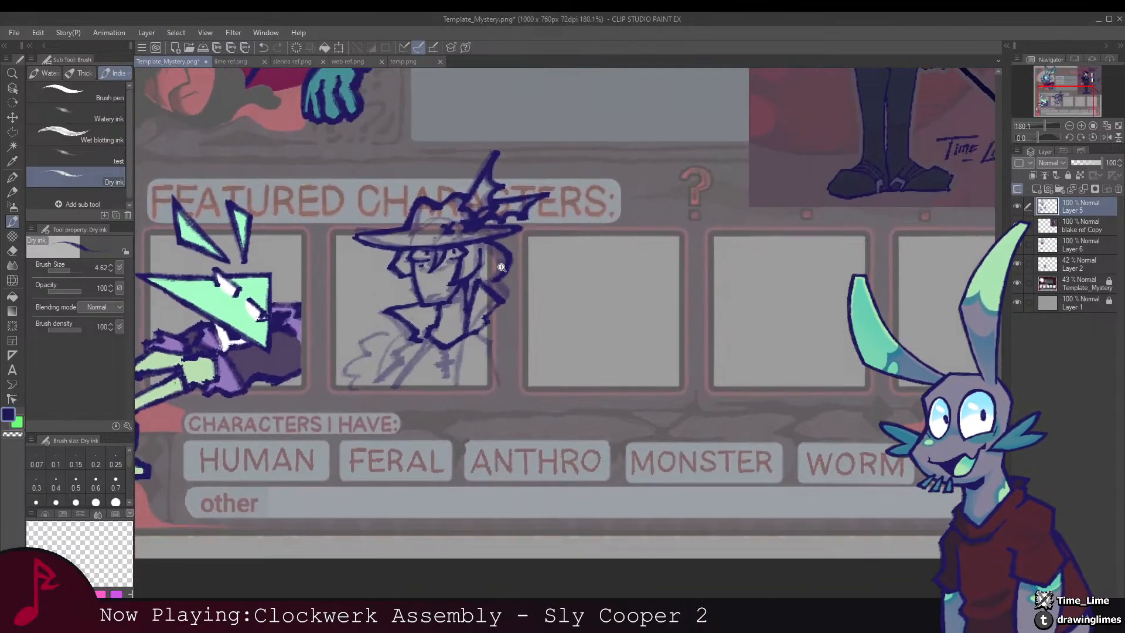
{"action": "scroll", "coordinate": [522, 296], "scroll_direction": "up", "scroll_amount": 2}
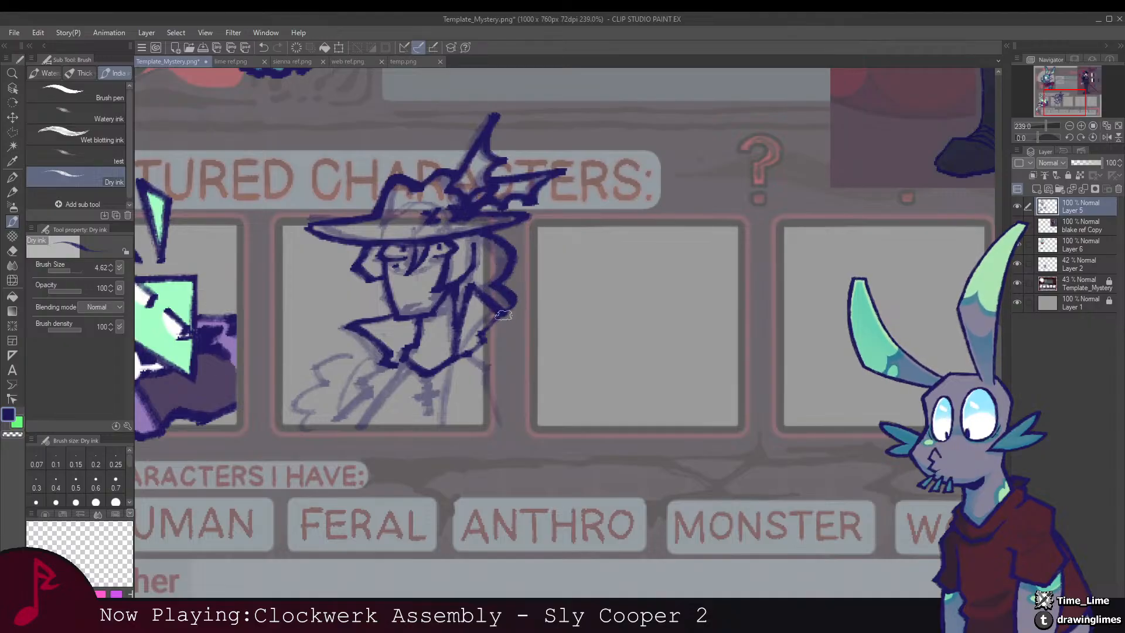
Step: Ink the shoulders and jagged cape edge, the cross below the collar and the diagonal line across the chest
{"action": "mouse_move", "coordinate": [471, 352]}
{"action": "left_mouse_down"}
{"action": "mouse_move", "coordinate": [496, 304]}
{"action": "mouse_move", "coordinate": [514, 345]}
{"action": "mouse_move", "coordinate": [500, 373]}
{"action": "left_mouse_up"}
{"action": "mouse_move", "coordinate": [410, 316]}
{"action": "left_mouse_down"}
{"action": "mouse_move", "coordinate": [491, 301]}
{"action": "mouse_move", "coordinate": [427, 351]}
{"action": "left_mouse_up"}
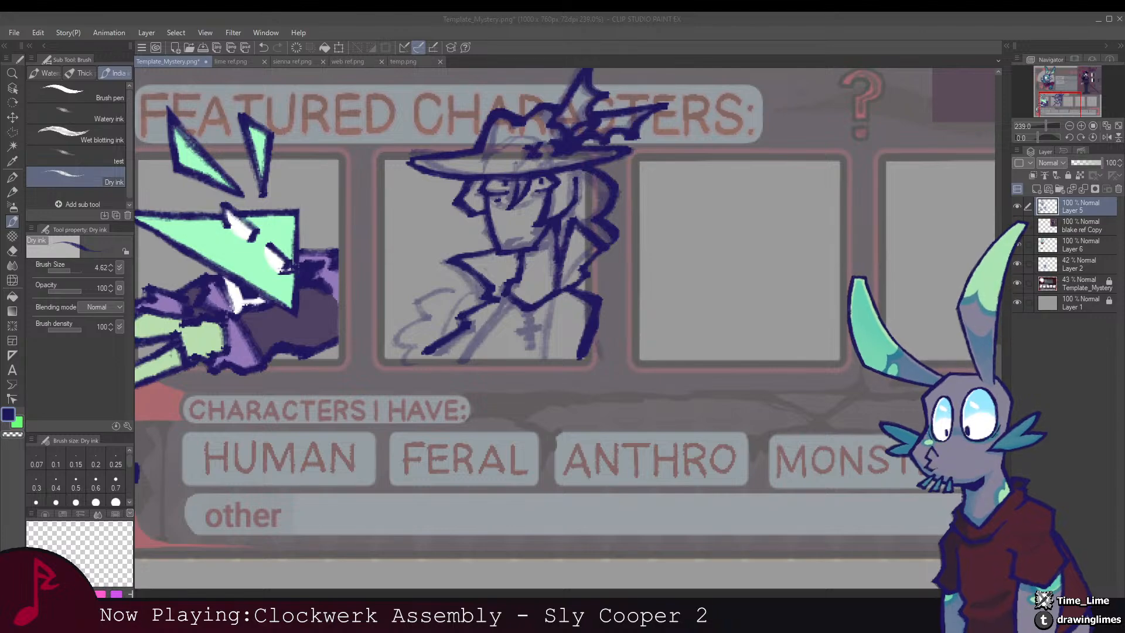
{"action": "mouse_move", "coordinate": [482, 307]}
{"action": "left_mouse_down"}
{"action": "mouse_move", "coordinate": [467, 364]}
{"action": "mouse_move", "coordinate": [491, 317]}
{"action": "left_mouse_up"}
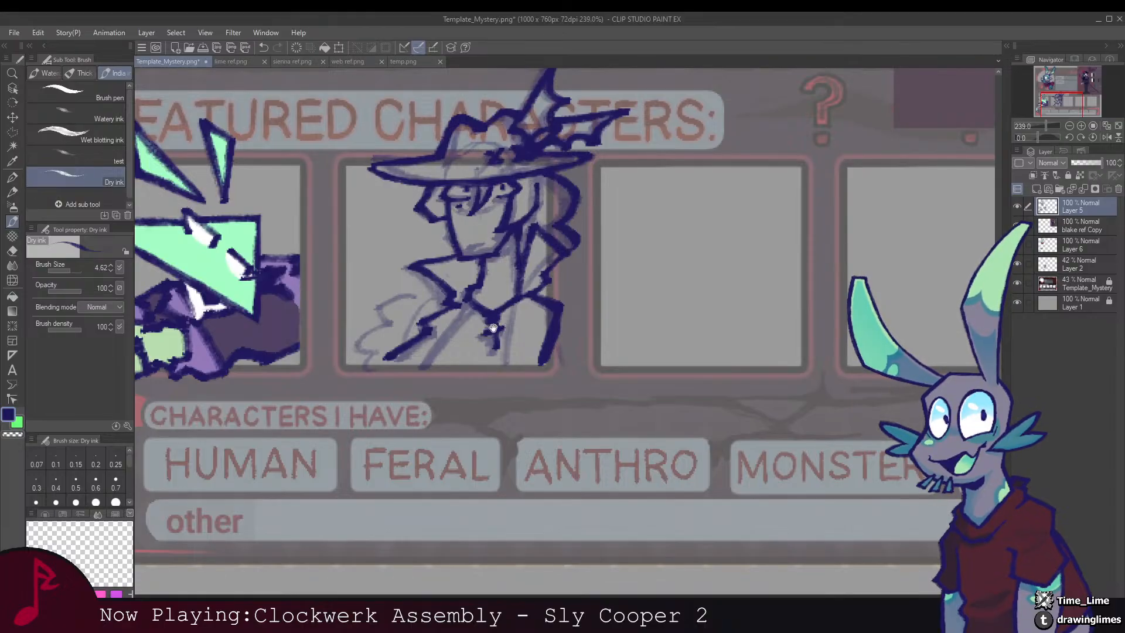
{"action": "left_click_drag", "start_coordinate": [515, 303], "coordinate": [500, 304]}
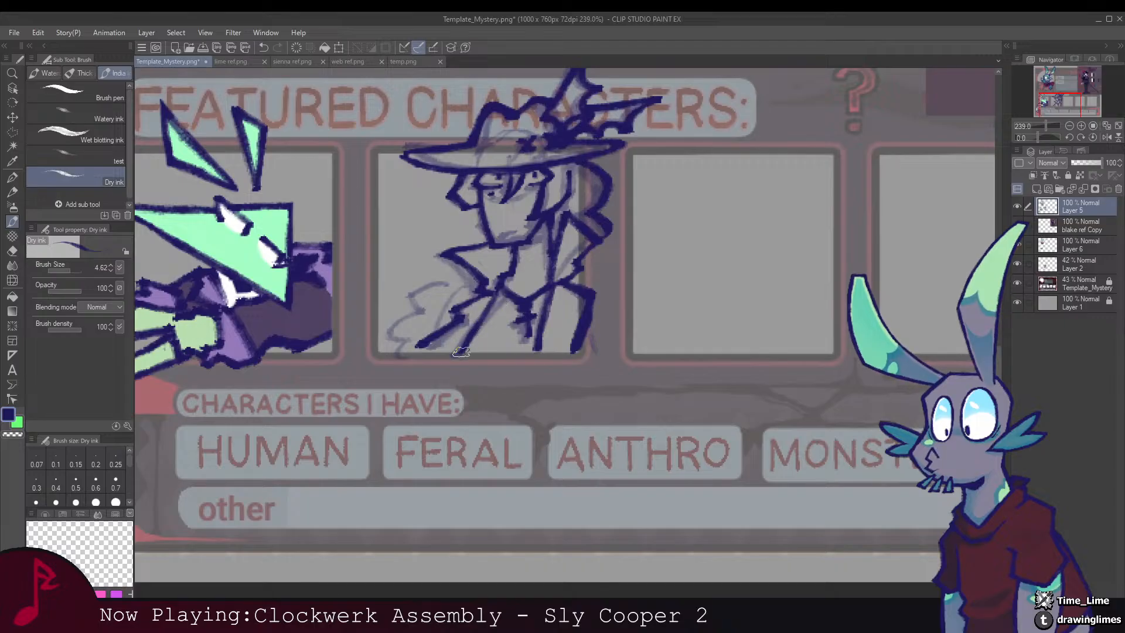
{"action": "left_click_drag", "start_coordinate": [467, 256], "coordinate": [458, 302]}
Step: Draw a Lasso selection around the whole Blake figure in the second frame, including the hat plume
{"action": "scroll", "coordinate": [458, 302], "scroll_direction": "down", "scroll_amount": 5}
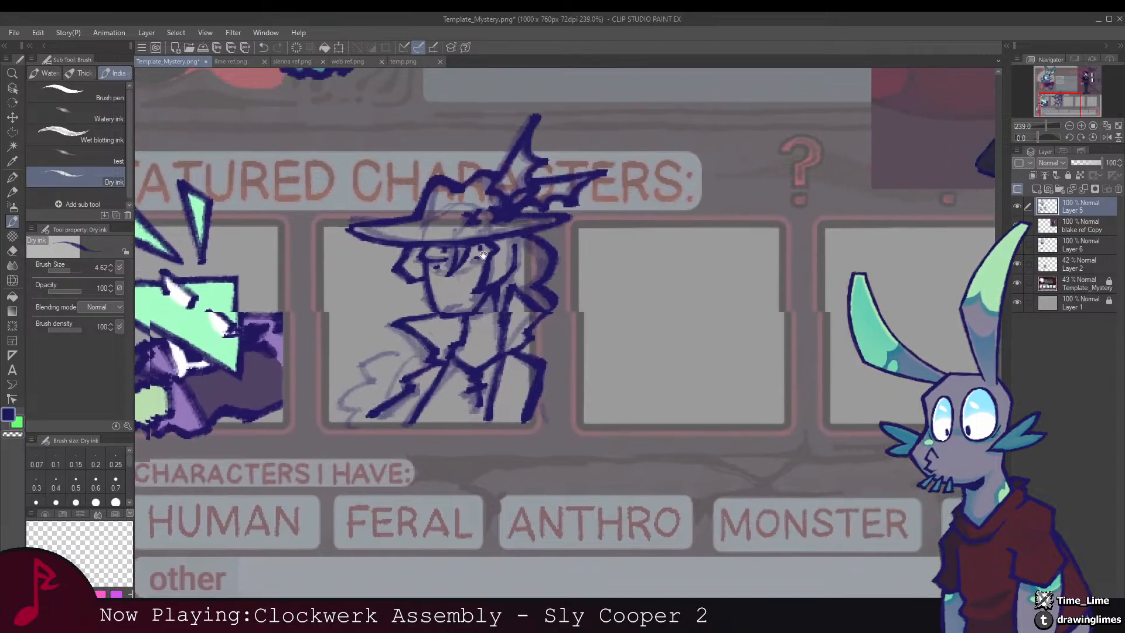
{"action": "scroll", "coordinate": [502, 311], "scroll_direction": "up", "scroll_amount": 2}
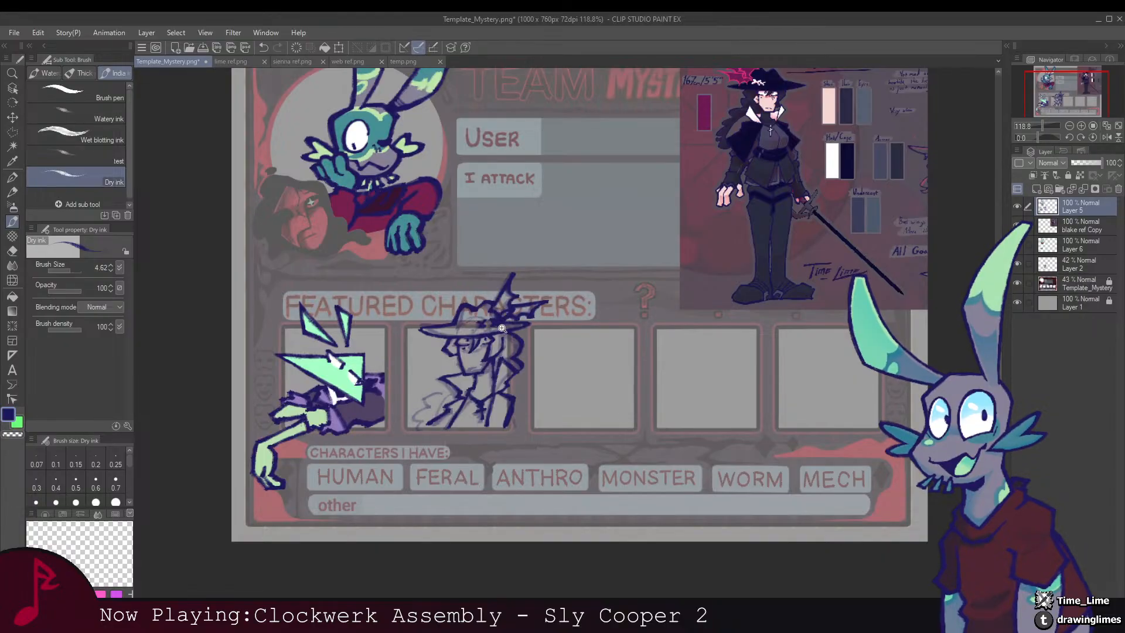
{"action": "scroll", "coordinate": [503, 311], "scroll_direction": "up", "scroll_amount": 2}
{"action": "key", "text": "m"}
{"action": "left_click", "coordinate": [568, 241]}
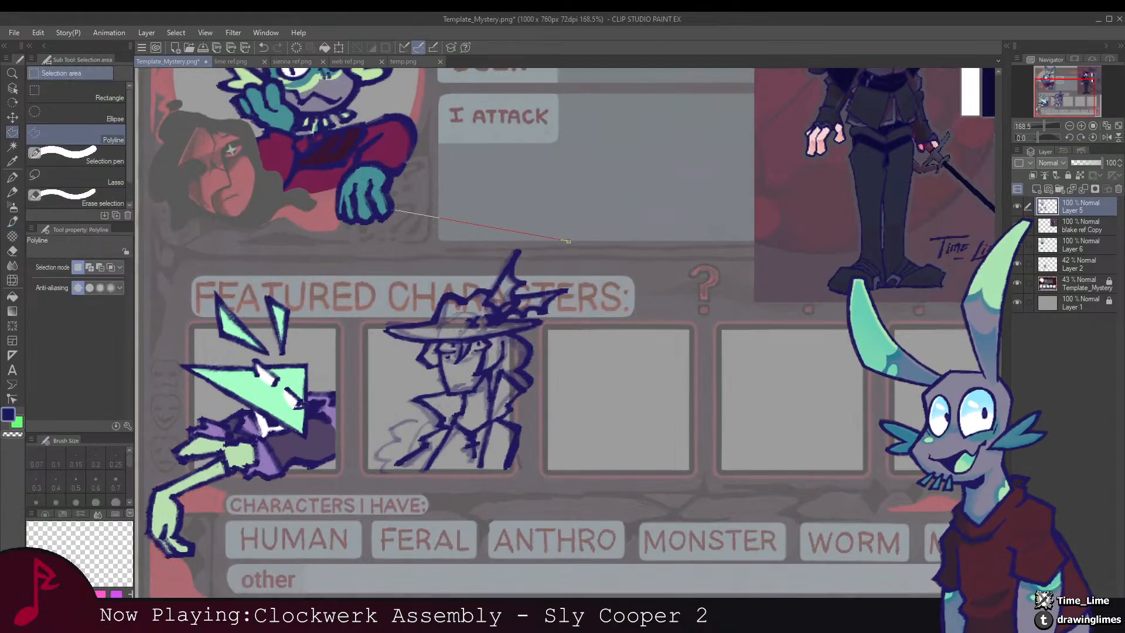
{"action": "left_click", "coordinate": [118, 178]}
{"action": "mouse_move", "coordinate": [487, 225]}
{"action": "left_mouse_down"}
{"action": "mouse_move", "coordinate": [404, 286]}
{"action": "mouse_move", "coordinate": [395, 367]}
{"action": "left_mouse_up"}
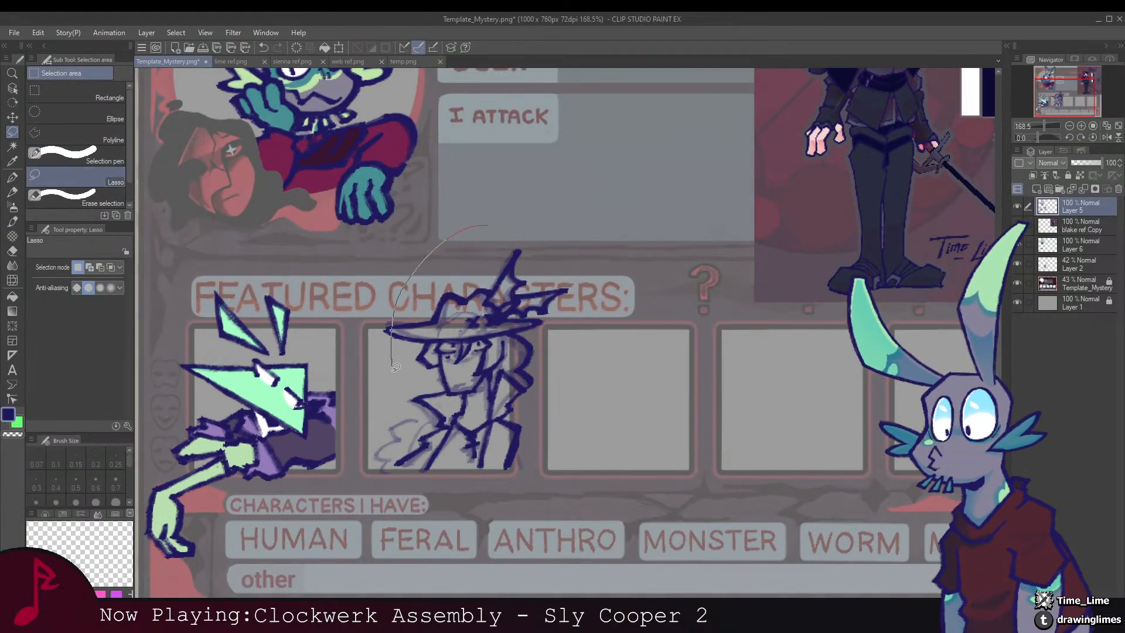
{"action": "left_click_drag", "start_coordinate": [537, 191], "coordinate": [542, 200]}
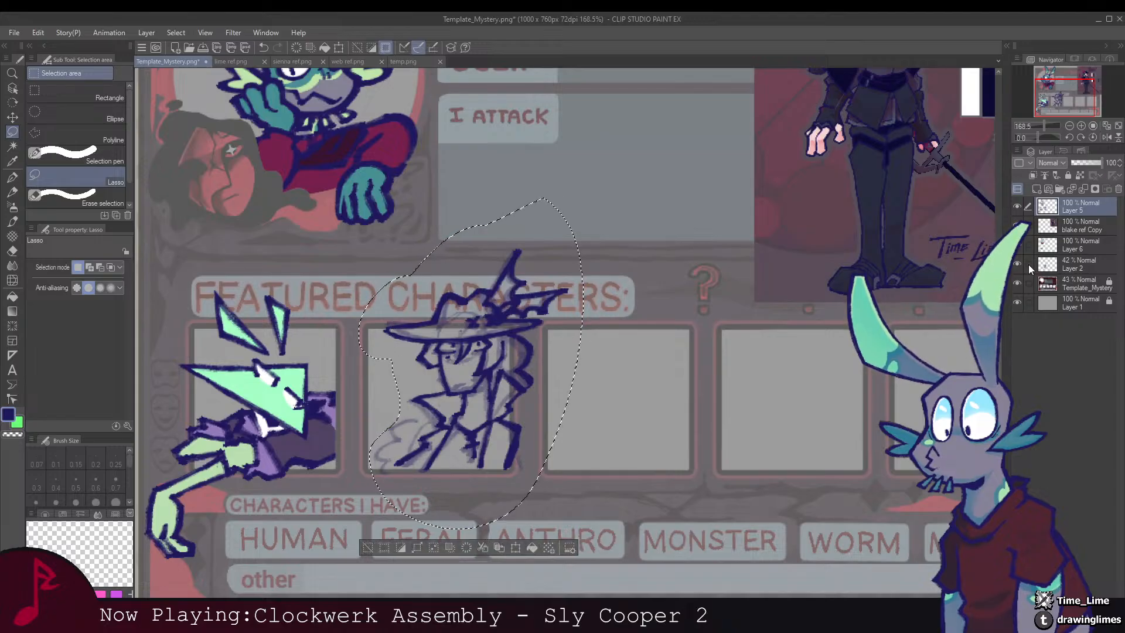
Step: Select Layer 2 together with Layer 5, scale the lassoed figure to 90% with its aspect ratio kept, and clear the selection
{"action": "left_click", "coordinate": [1016, 264]}
{"action": "left_click", "coordinate": [1017, 264]}
{"action": "left_click", "coordinate": [1063, 261], "text": "ctrl"}
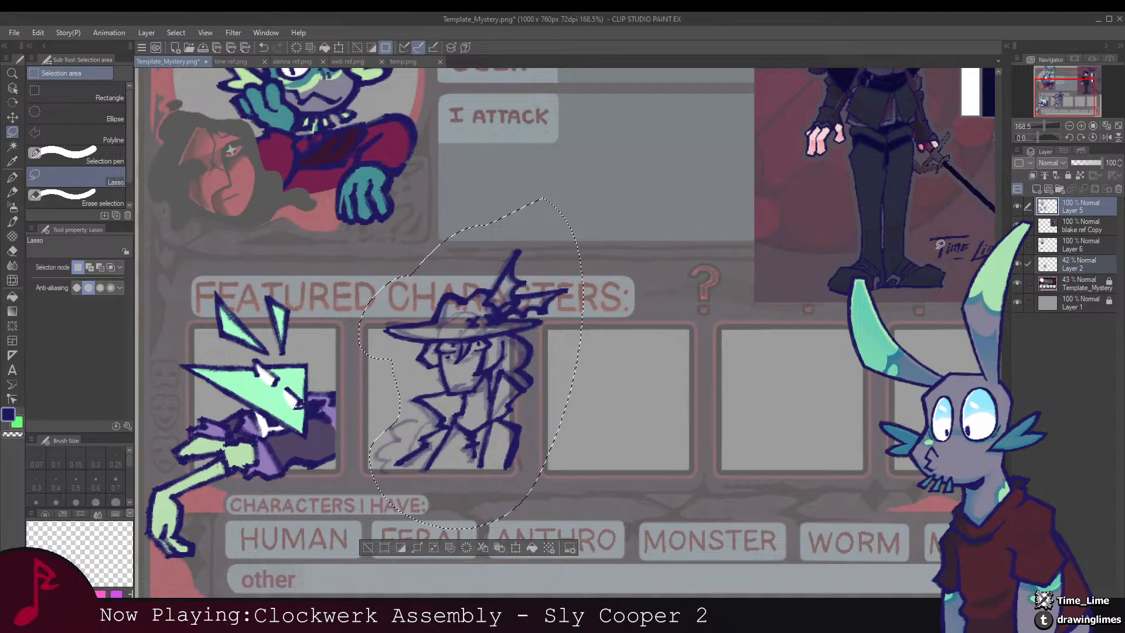
{"action": "key", "text": "ctrl+t"}
{"action": "left_click_drag", "start_coordinate": [583, 198], "coordinate": [562, 229]}
{"action": "left_click_drag", "start_coordinate": [528, 383], "coordinate": [530, 379]}
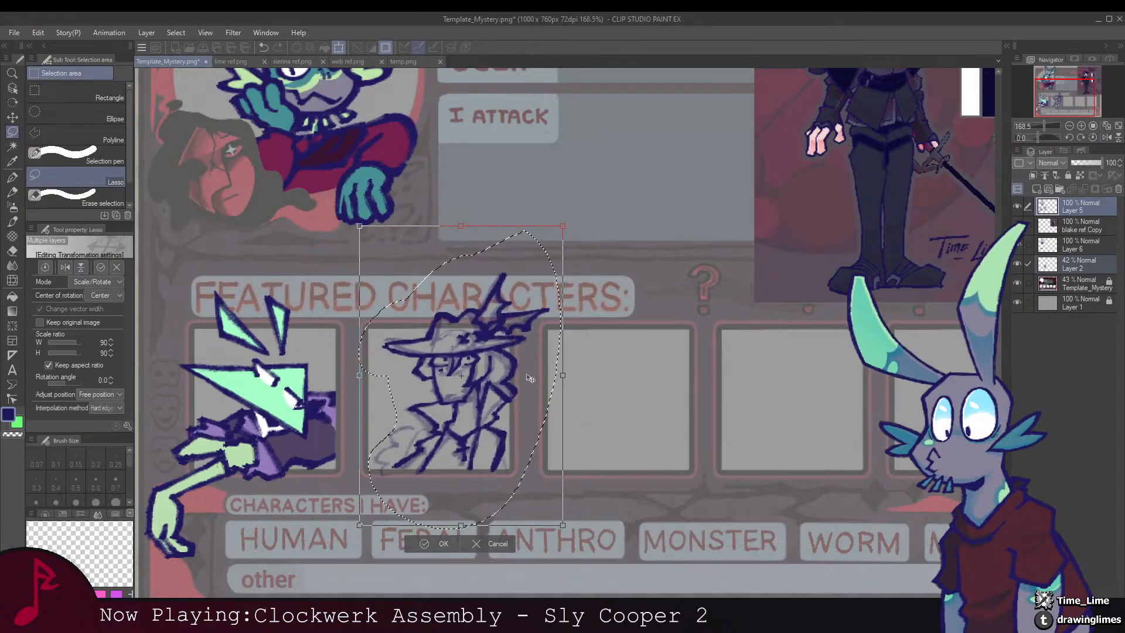
{"action": "key", "text": "Return"}
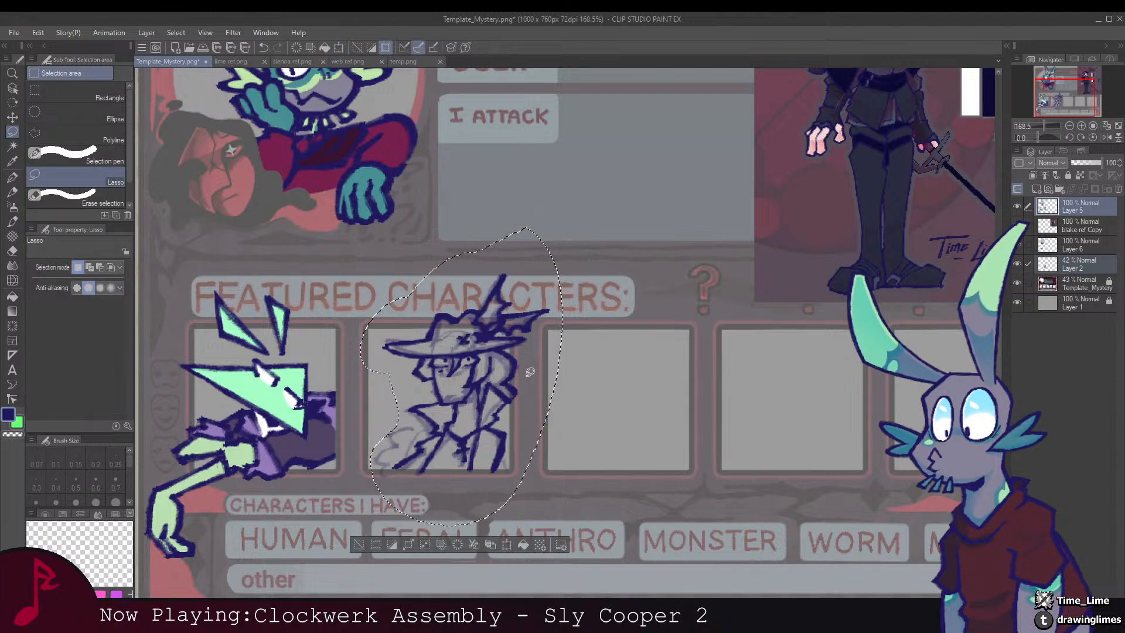
{"action": "left_click_drag", "start_coordinate": [573, 327], "coordinate": [553, 252]}
{"action": "left_click", "coordinate": [485, 314], "text": "ctrl"}
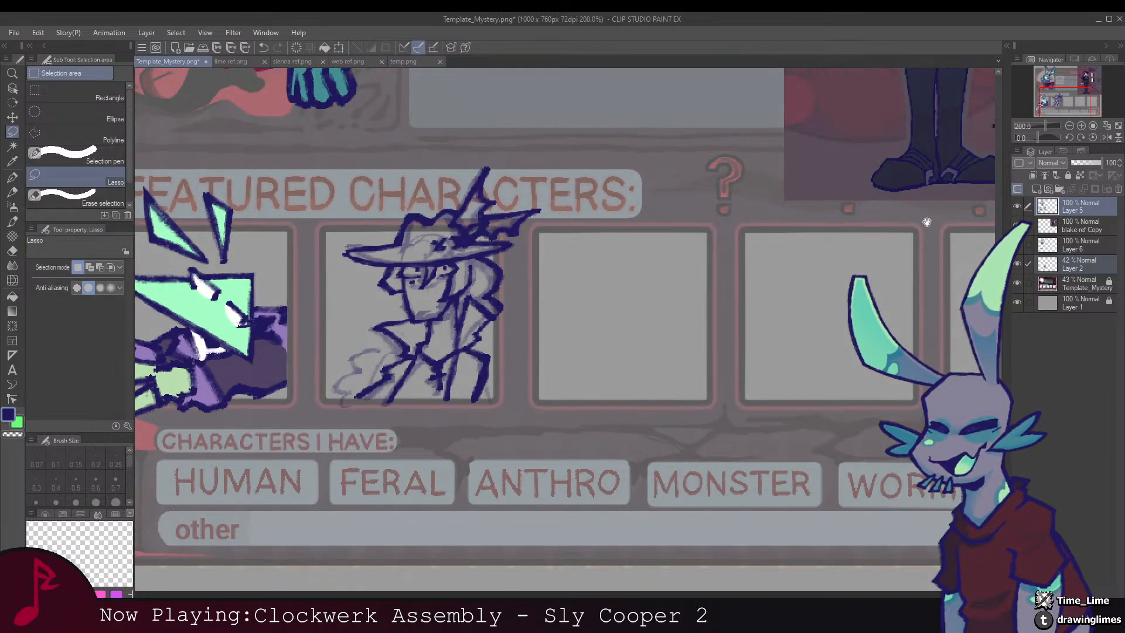
Step: Erase the outer coat edge at the frame's lower corner and redraw it down to the frame's lower border
{"action": "left_click", "coordinate": [485, 314], "text": "ctrl"}
{"action": "key", "text": "e"}
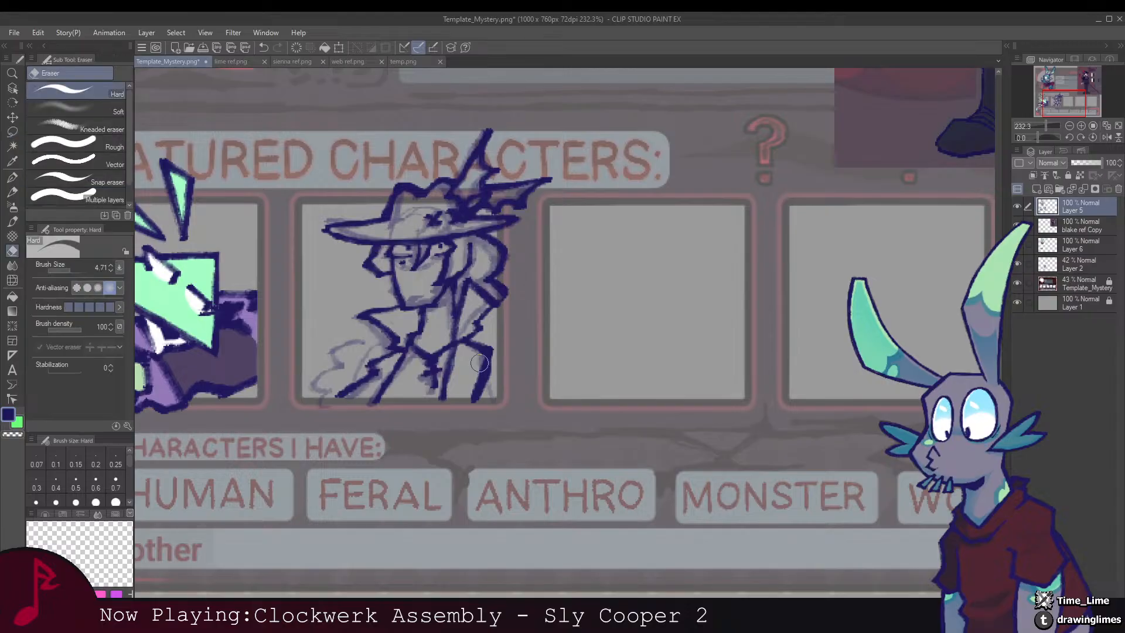
{"action": "key", "text": "b"}
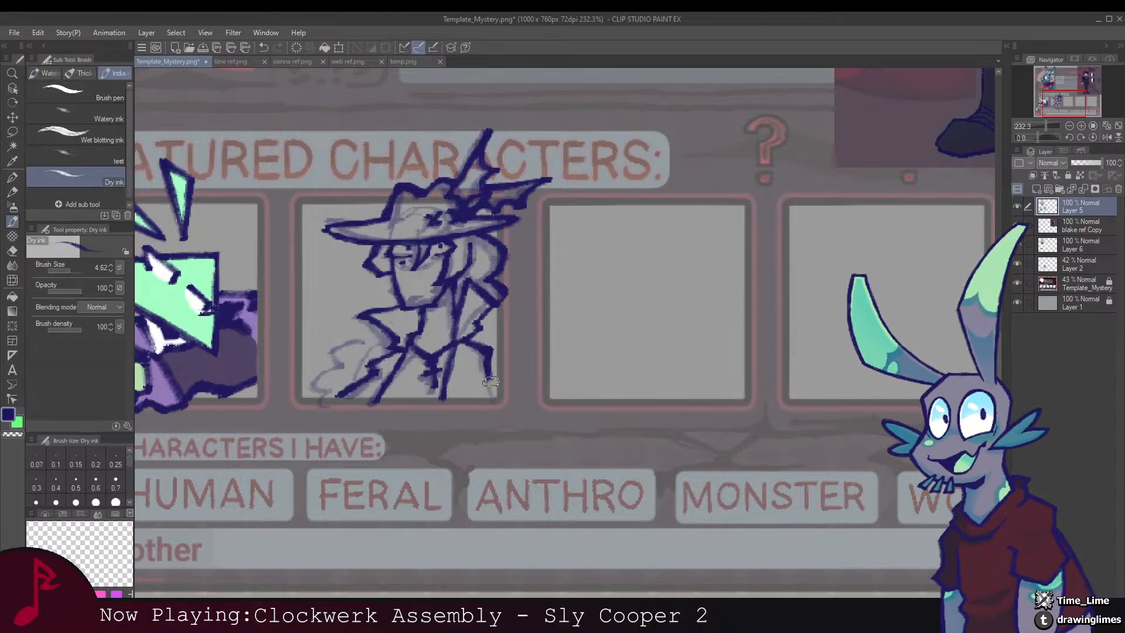
{"action": "mouse_move", "coordinate": [497, 401]}
{"action": "left_mouse_down"}
{"action": "mouse_move", "coordinate": [482, 351]}
{"action": "mouse_move", "coordinate": [508, 330]}
{"action": "left_mouse_up"}
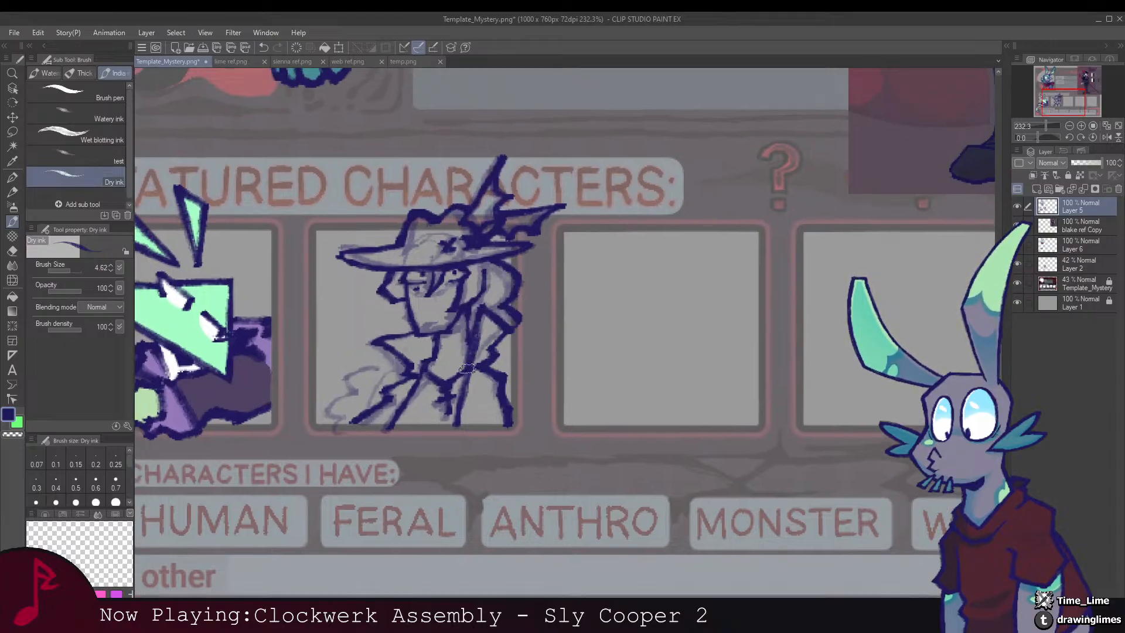
Step: Ink Blake's layered feathered cape from the shoulder down to the frame's lower border, following the sketch
{"action": "left_click_drag", "start_coordinate": [405, 337], "coordinate": [475, 347]}
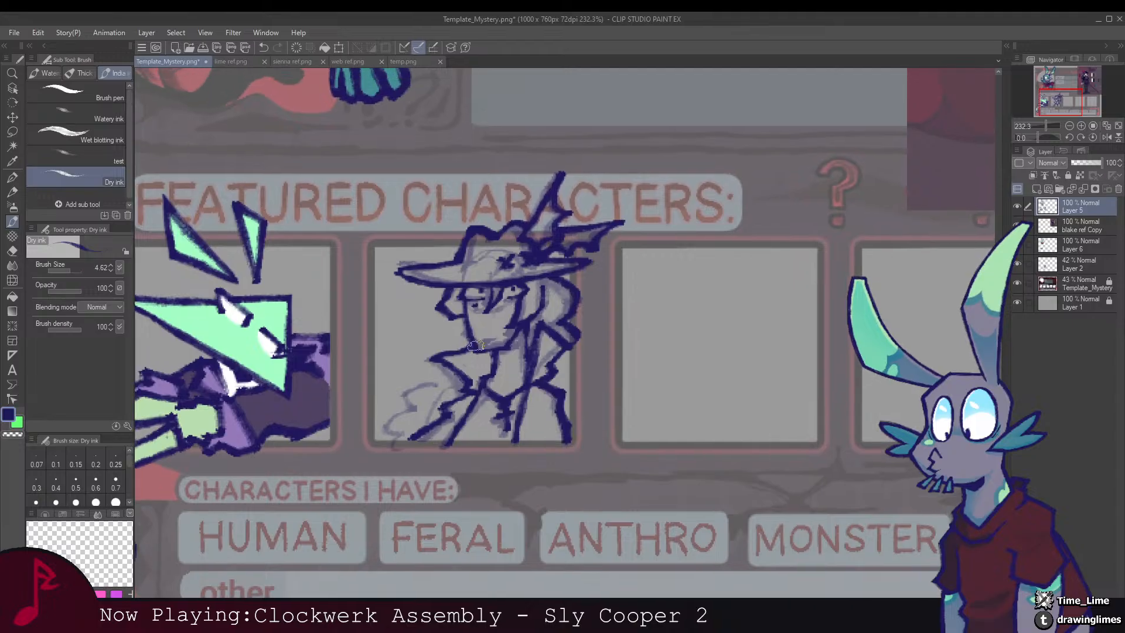
{"action": "left_click_drag", "start_coordinate": [486, 299], "coordinate": [491, 256]}
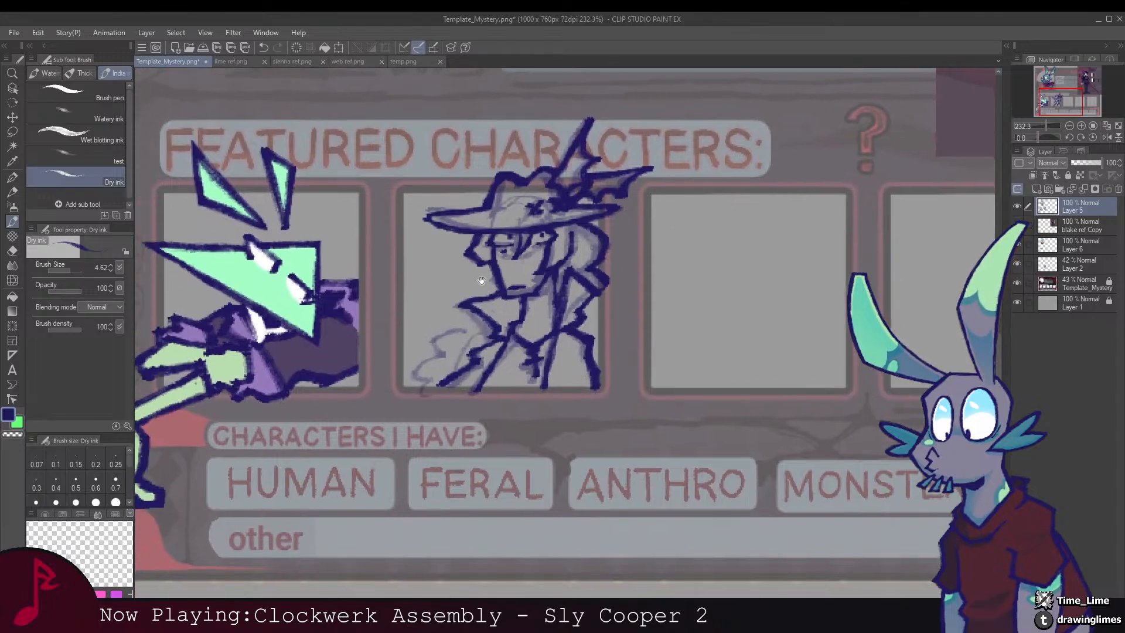
{"action": "left_click_drag", "start_coordinate": [481, 320], "coordinate": [518, 267]}
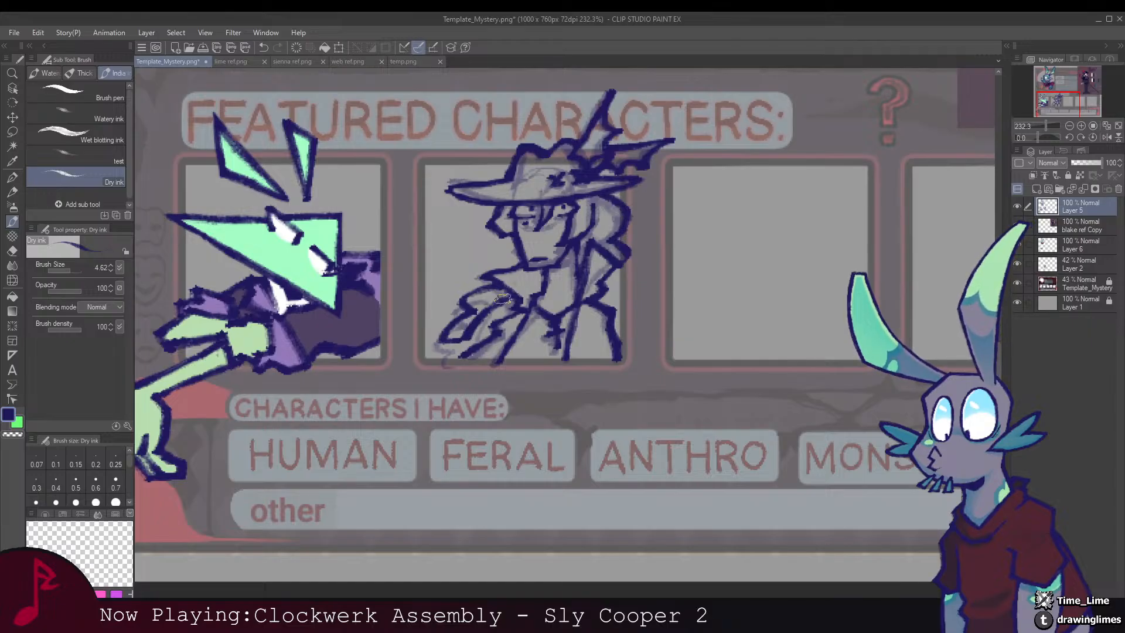
{"action": "left_click_drag", "start_coordinate": [501, 342], "coordinate": [462, 410]}
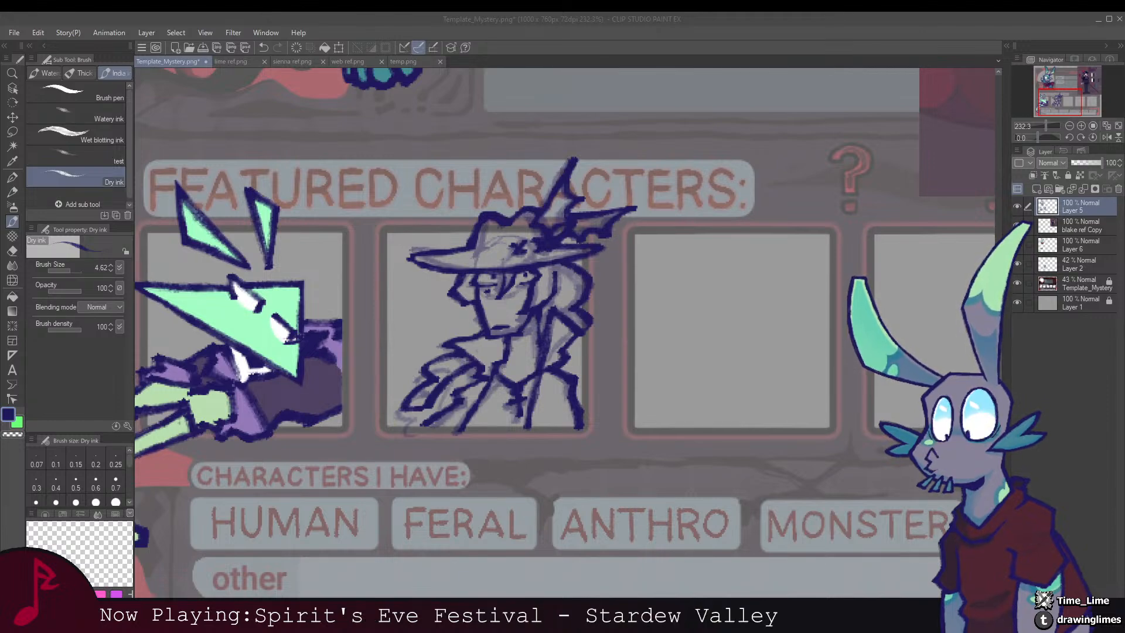
{"action": "left_click_drag", "start_coordinate": [429, 394], "coordinate": [474, 312]}
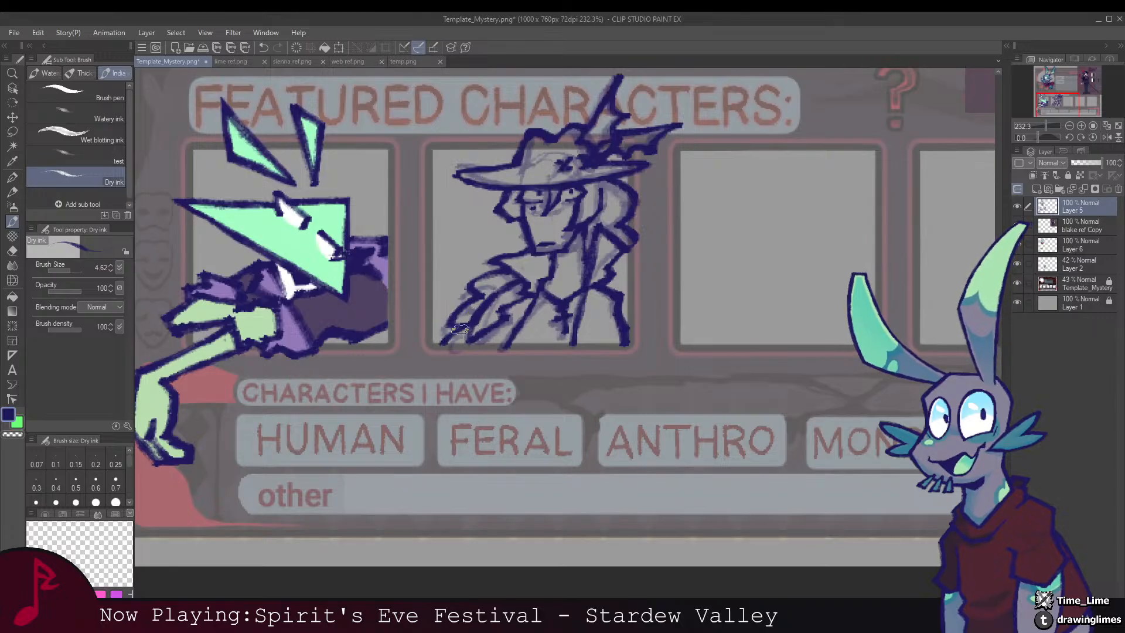
Step: Clean up the cape's lower feather tips with the Hard eraser and darken the outer edge of the hat brim
{"action": "key", "text": "e"}
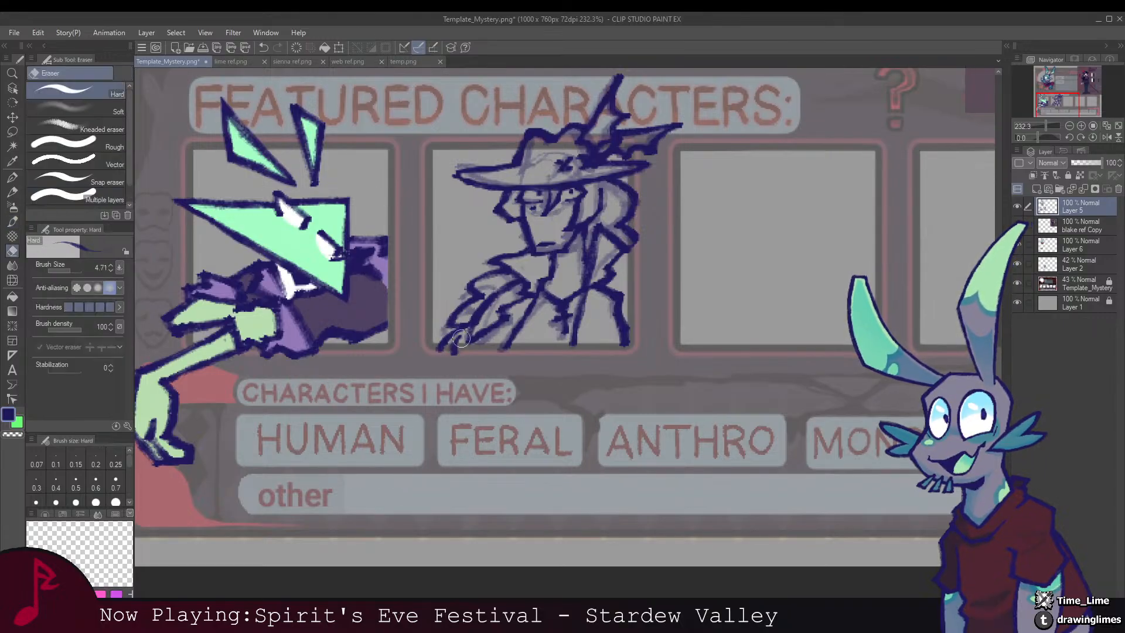
{"action": "left_click_drag", "start_coordinate": [461, 338], "coordinate": [363, 375]}
{"action": "mouse_move", "coordinate": [489, 314]}
{"action": "left_mouse_down"}
{"action": "mouse_move", "coordinate": [569, 229]}
{"action": "mouse_move", "coordinate": [521, 308]}
{"action": "mouse_move", "coordinate": [462, 313]}
{"action": "mouse_move", "coordinate": [527, 314]}
{"action": "left_mouse_up"}
{"action": "key", "text": "b"}
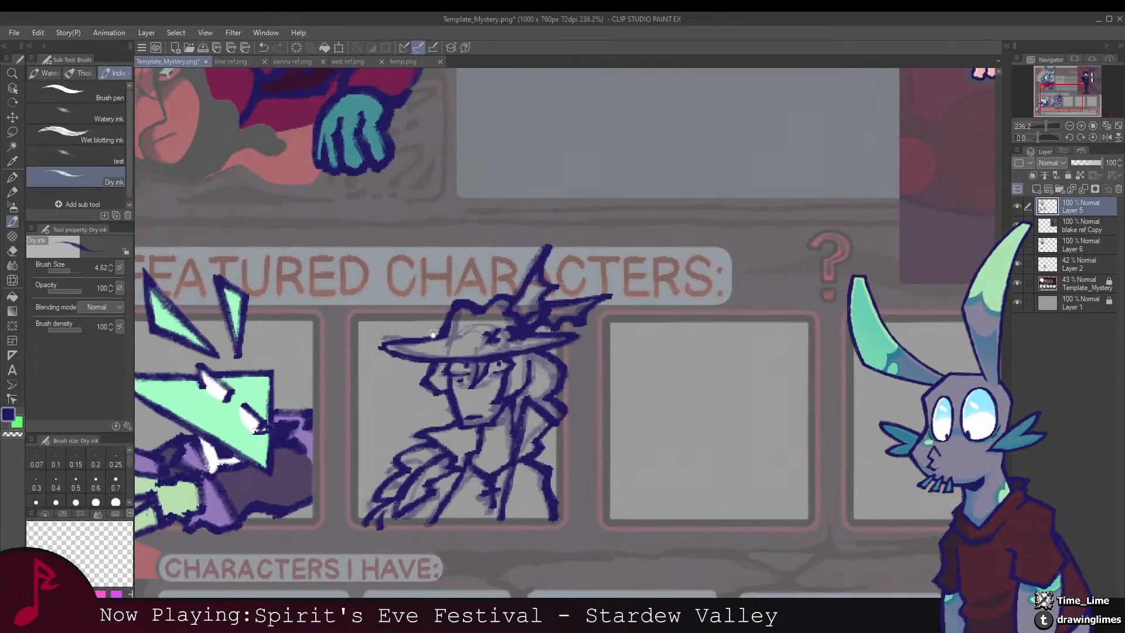
{"action": "mouse_move", "coordinate": [445, 334]}
{"action": "left_mouse_down"}
{"action": "mouse_move", "coordinate": [504, 314]}
{"action": "mouse_move", "coordinate": [443, 327]}
{"action": "mouse_move", "coordinate": [466, 339]}
{"action": "left_mouse_up"}
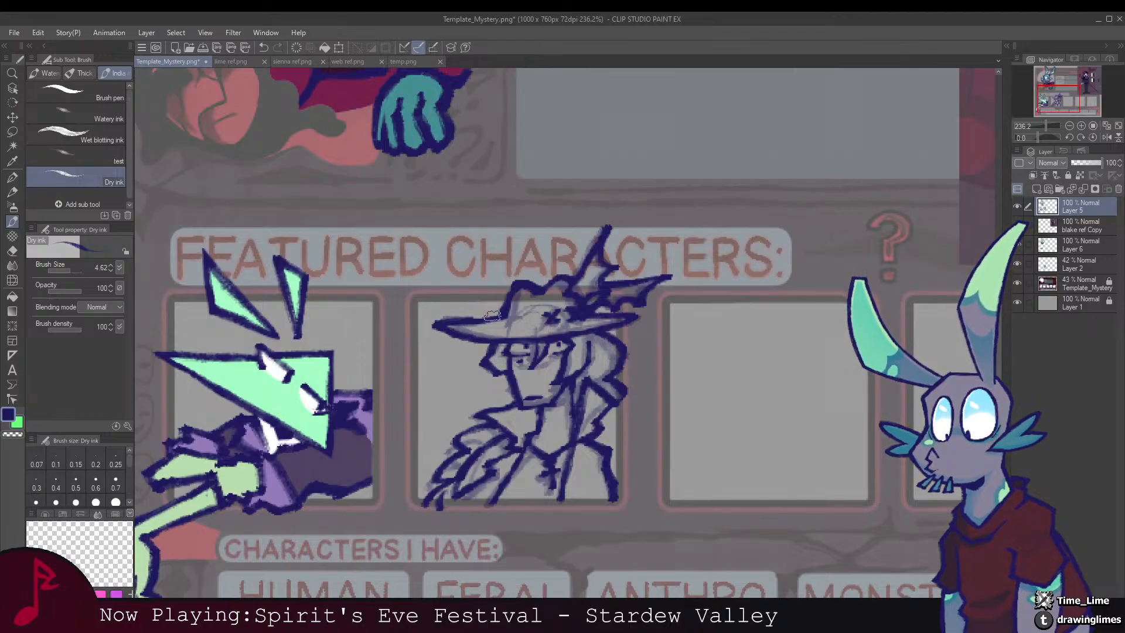
Step: Sharpen the cross on the hat band with the Hard eraser at size 1.31 and ink a second cross beside it
{"action": "key", "text": "e"}
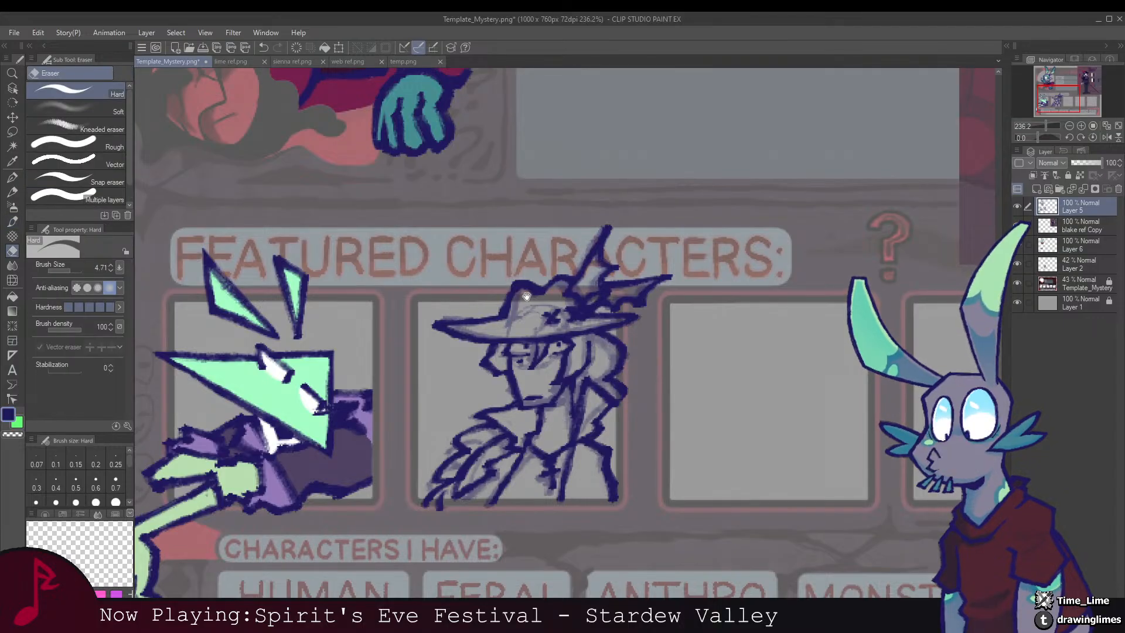
{"action": "left_click_drag", "start_coordinate": [526, 296], "coordinate": [438, 291]}
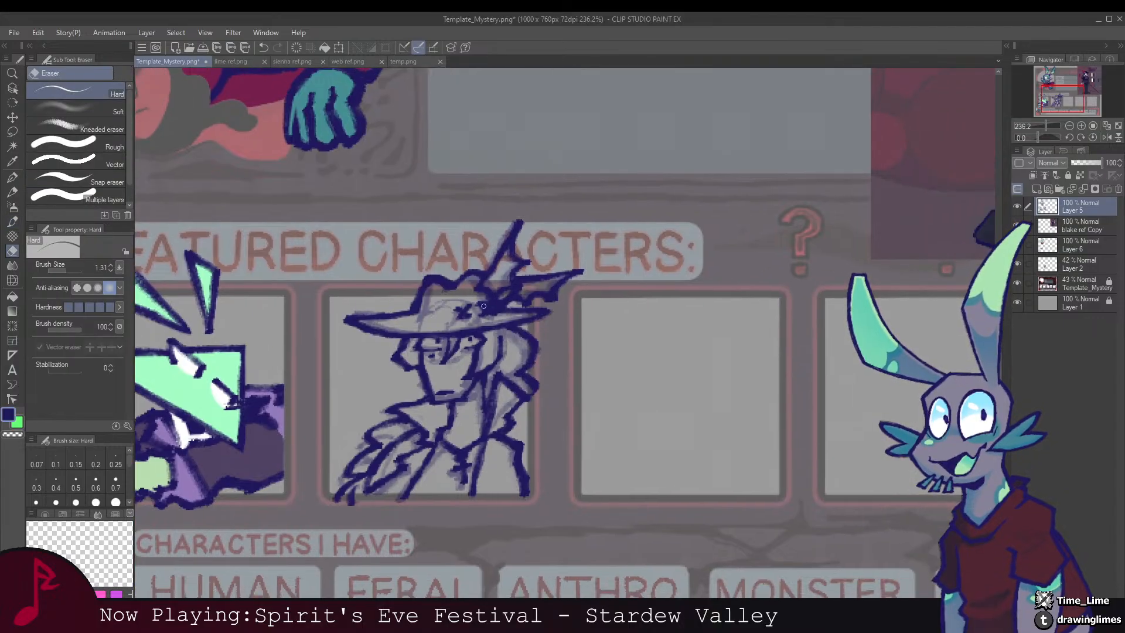
{"action": "left_click_drag", "start_coordinate": [489, 303], "coordinate": [491, 310]}
{"action": "mouse_move", "coordinate": [488, 310]}
{"action": "left_mouse_down"}
{"action": "mouse_move", "coordinate": [502, 304]}
{"action": "mouse_move", "coordinate": [481, 309]}
{"action": "left_mouse_up"}
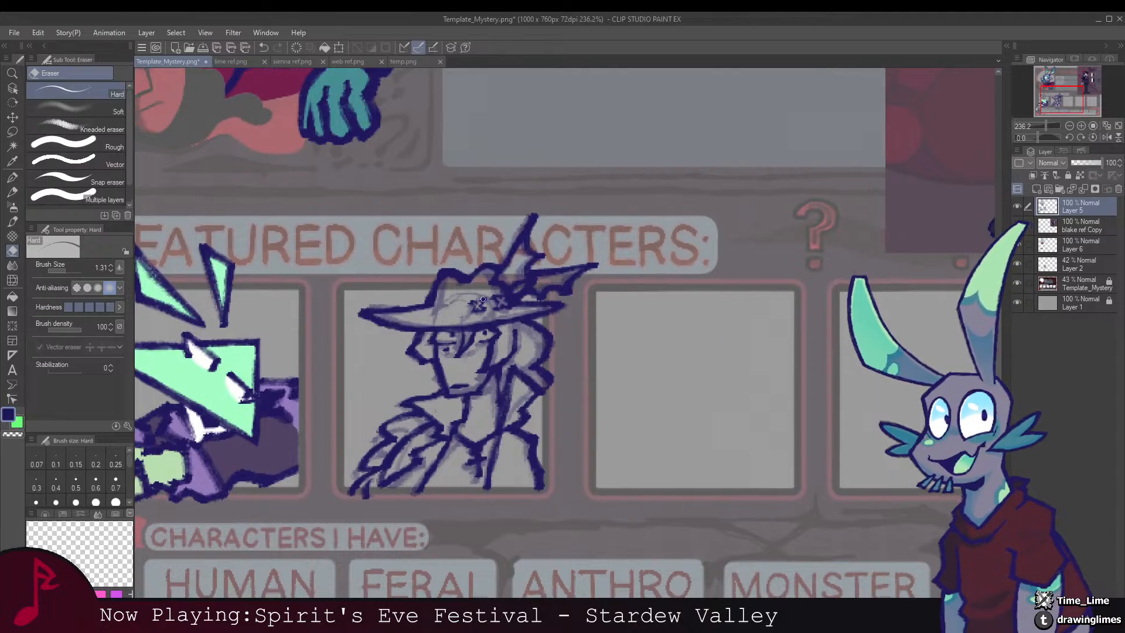
{"action": "key", "text": "b"}
{"action": "left_click_drag", "start_coordinate": [487, 305], "coordinate": [477, 308]}
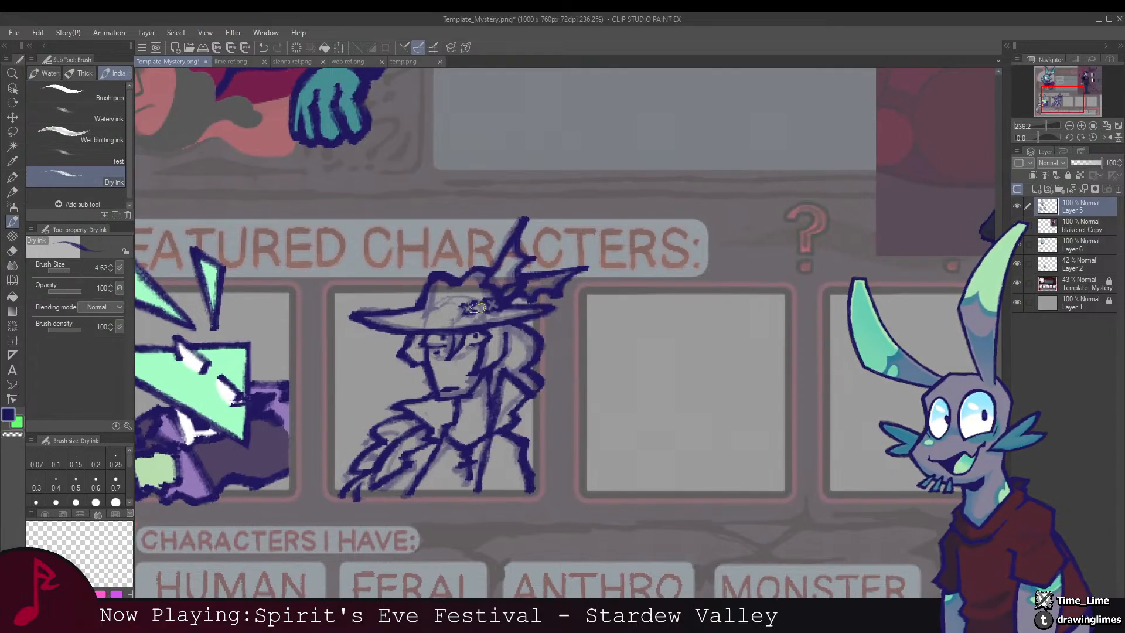
{"action": "left_click_drag", "start_coordinate": [502, 263], "coordinate": [477, 291]}
{"action": "scroll", "coordinate": [527, 276], "scroll_direction": "down", "scroll_amount": 5}
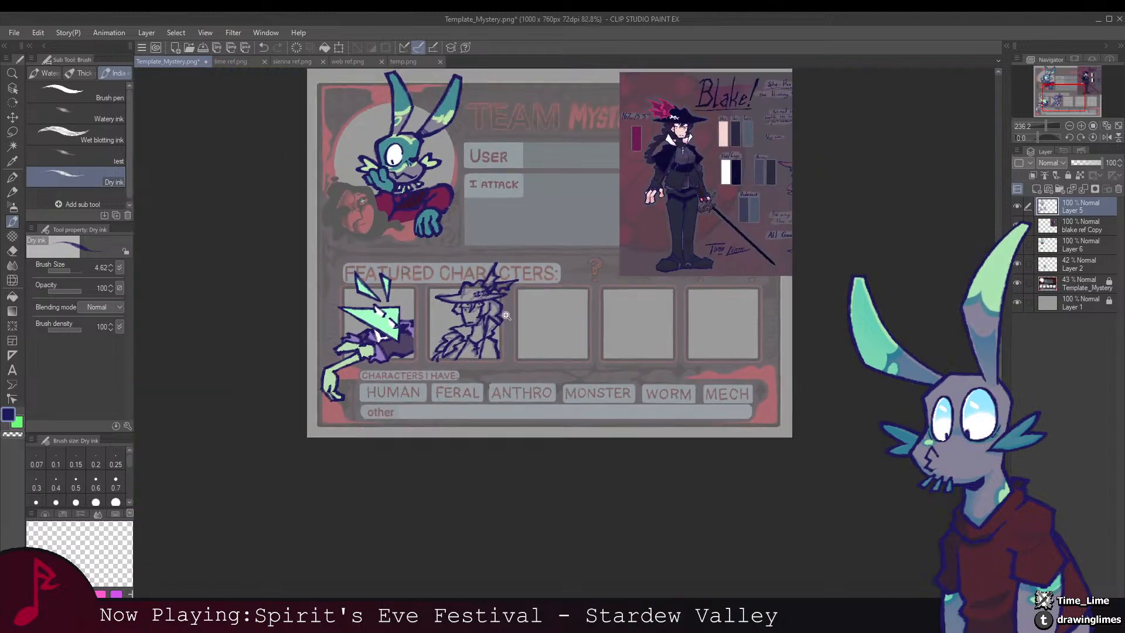
{"action": "scroll", "coordinate": [527, 317], "scroll_direction": "up", "scroll_amount": 4}
{"action": "key", "text": "e"}
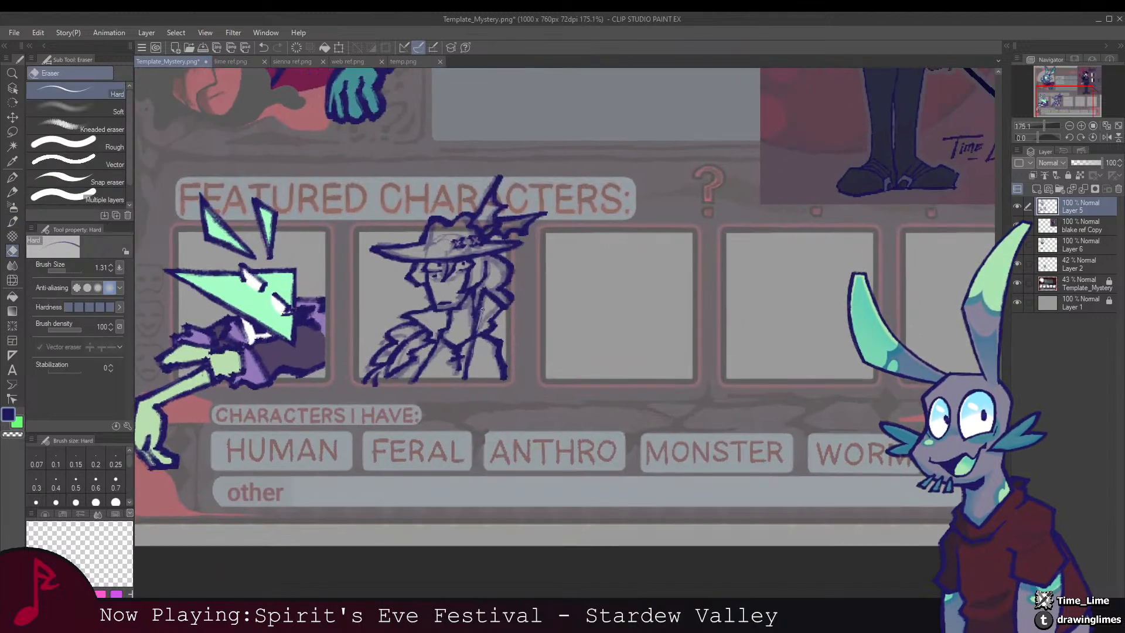
{"action": "key", "text": "b"}
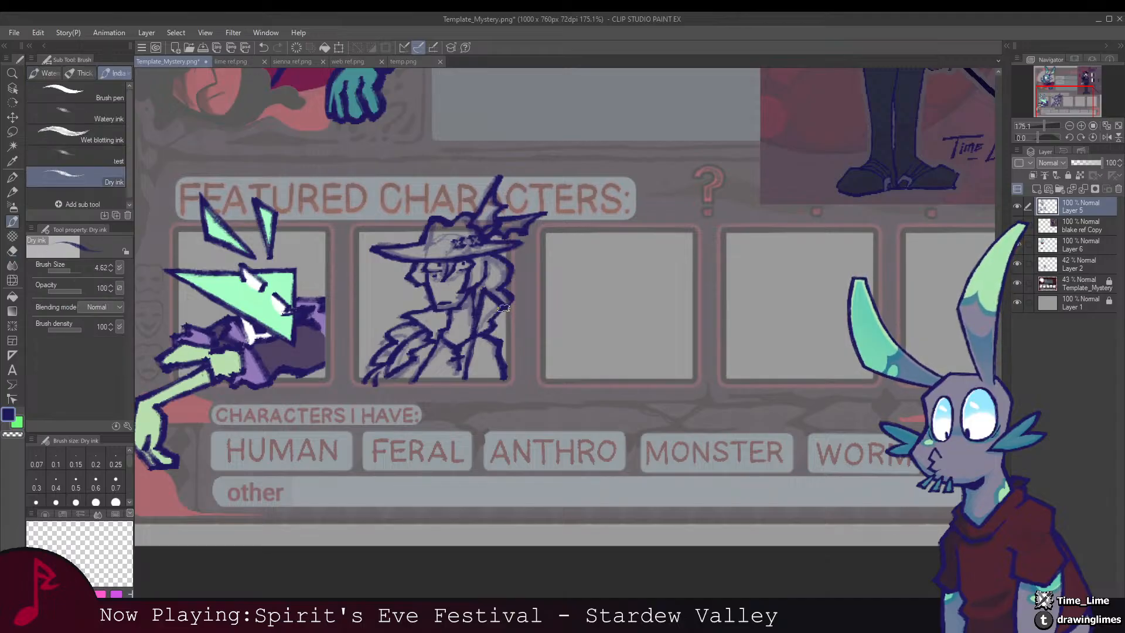
{"action": "scroll", "coordinate": [491, 330], "scroll_direction": "left", "scroll_amount": 2}
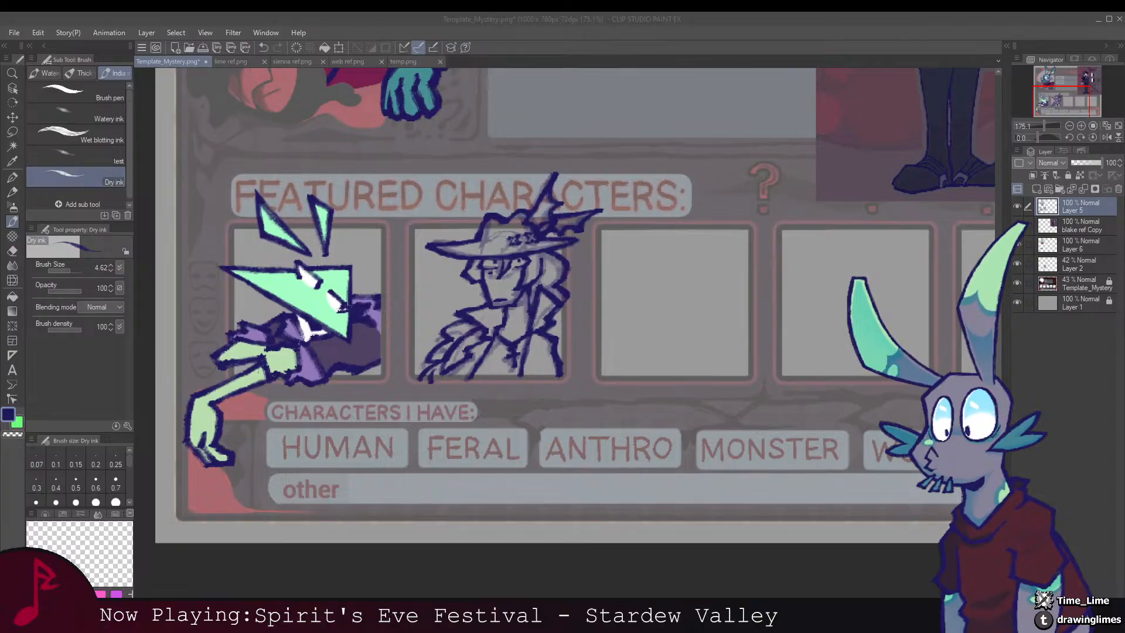
Step: Touch up the ink of the feathered cape with the Dry ink brush
{"action": "left_click_drag", "start_coordinate": [469, 316], "coordinate": [516, 261]}
{"action": "scroll", "coordinate": [447, 293], "scroll_direction": "up", "scroll_amount": 3}
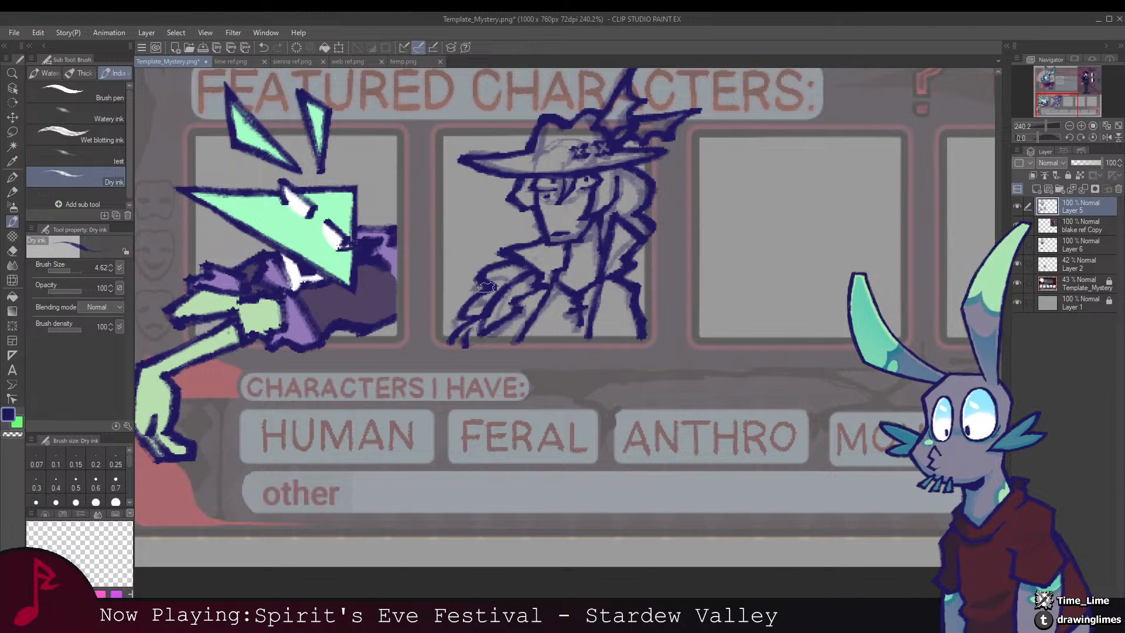
{"action": "left_click_drag", "start_coordinate": [499, 313], "coordinate": [436, 328]}
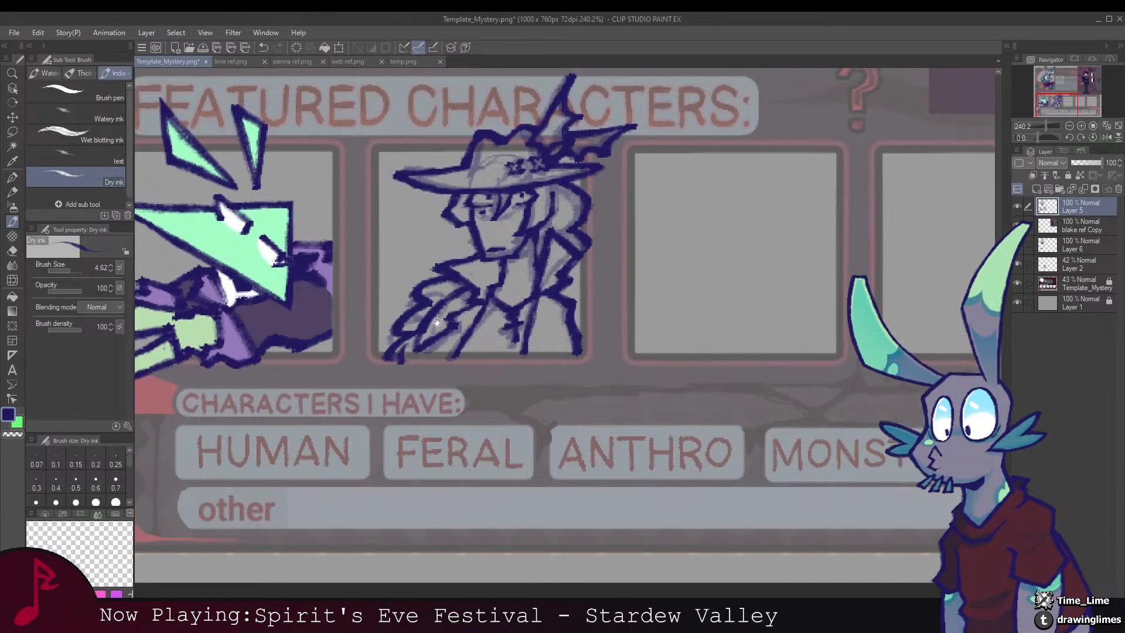
{"action": "scroll", "coordinate": [478, 311], "scroll_direction": "down", "scroll_amount": 3}
{"action": "left_click_drag", "start_coordinate": [510, 264], "coordinate": [548, 252]}
{"action": "left_click_drag", "start_coordinate": [457, 331], "coordinate": [512, 295]}
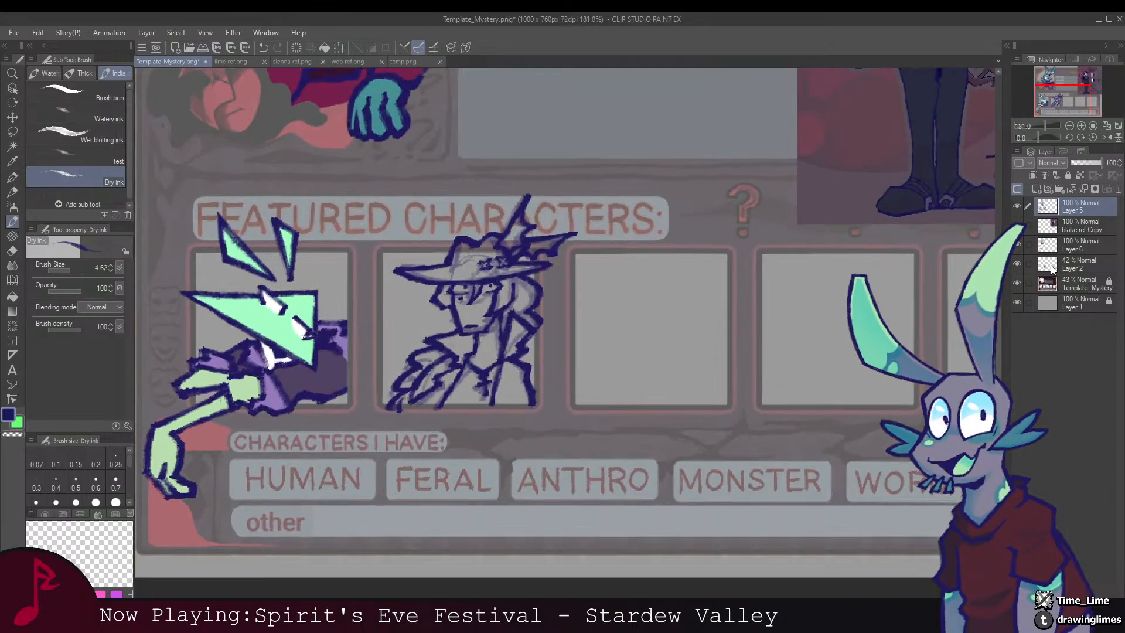
Step: Hide the rough sketch on Layer 2 and make Layer 5 the active layer again
{"action": "left_click", "coordinate": [1054, 264]}
{"action": "left_click", "coordinate": [1015, 264]}
{"action": "left_click", "coordinate": [1074, 209]}
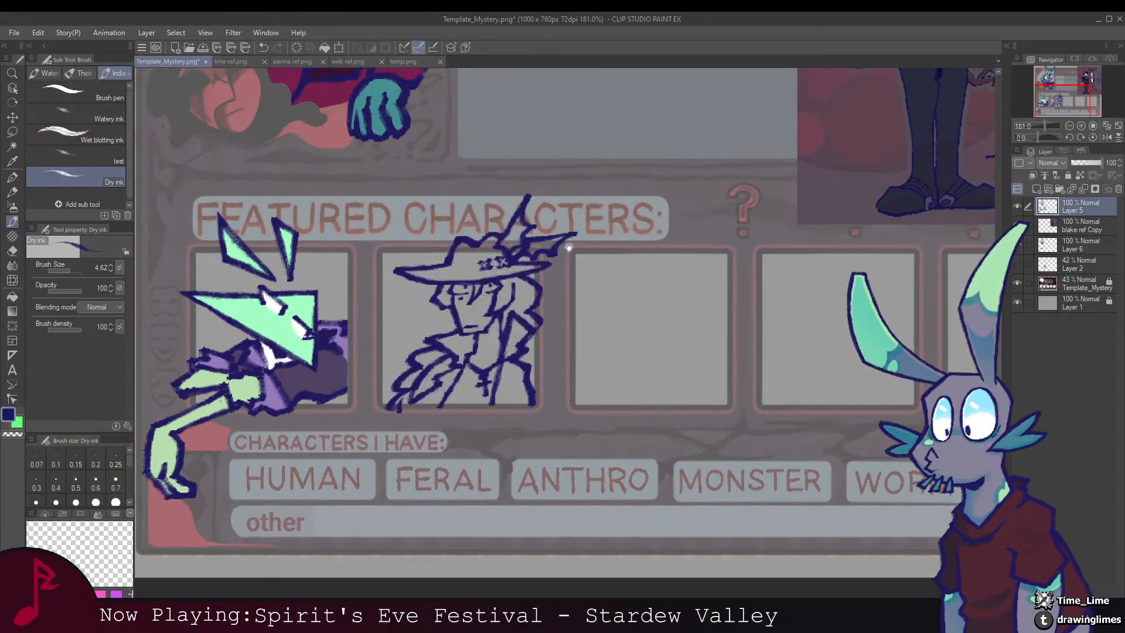
Step: Undo the last mouth stroke and touch up the ink around Blake's cheek and jaw
{"action": "scroll", "coordinate": [551, 303], "scroll_direction": "up", "scroll_amount": 2}
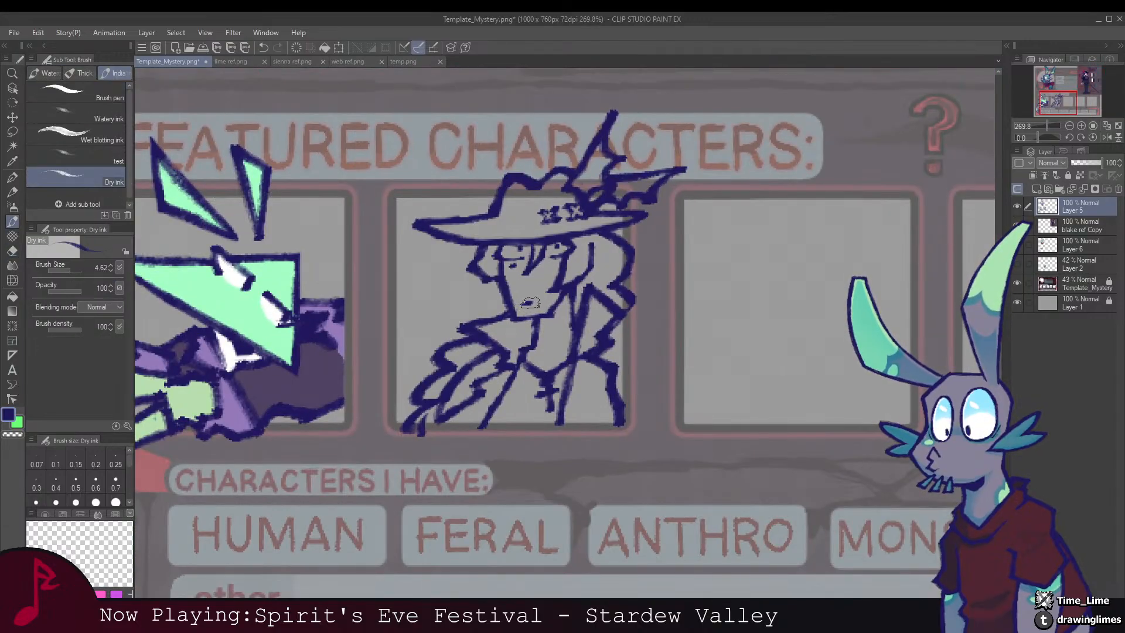
{"action": "key", "text": "ctrl+z"}
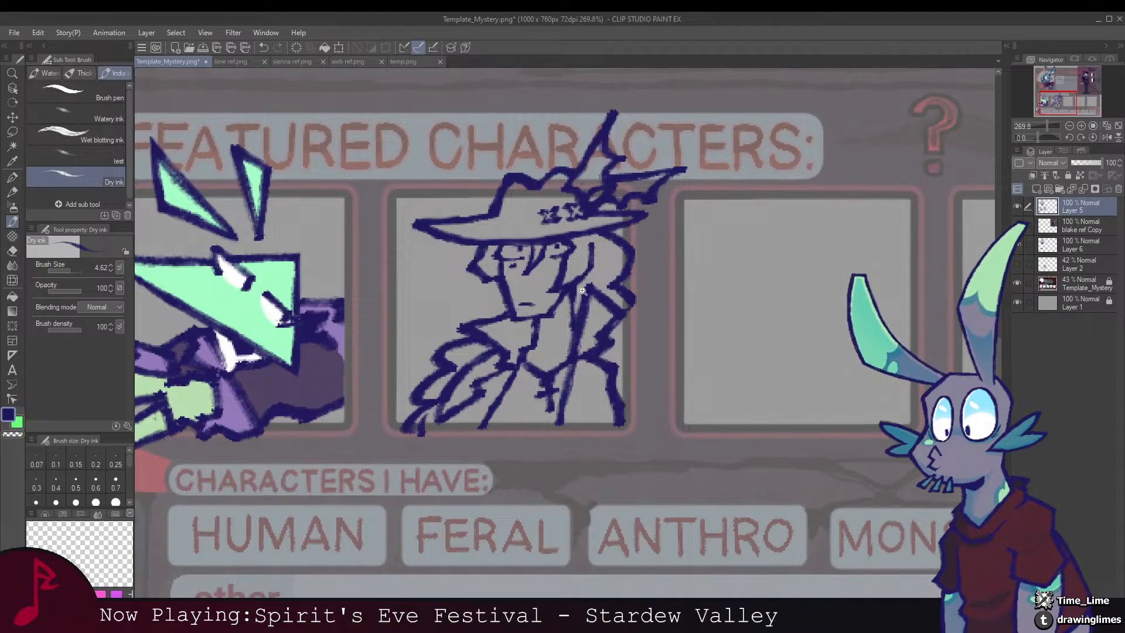
{"action": "scroll", "coordinate": [582, 291], "scroll_direction": "down", "scroll_amount": 4}
{"action": "scroll", "coordinate": [505, 349], "scroll_direction": "up", "scroll_amount": 3}
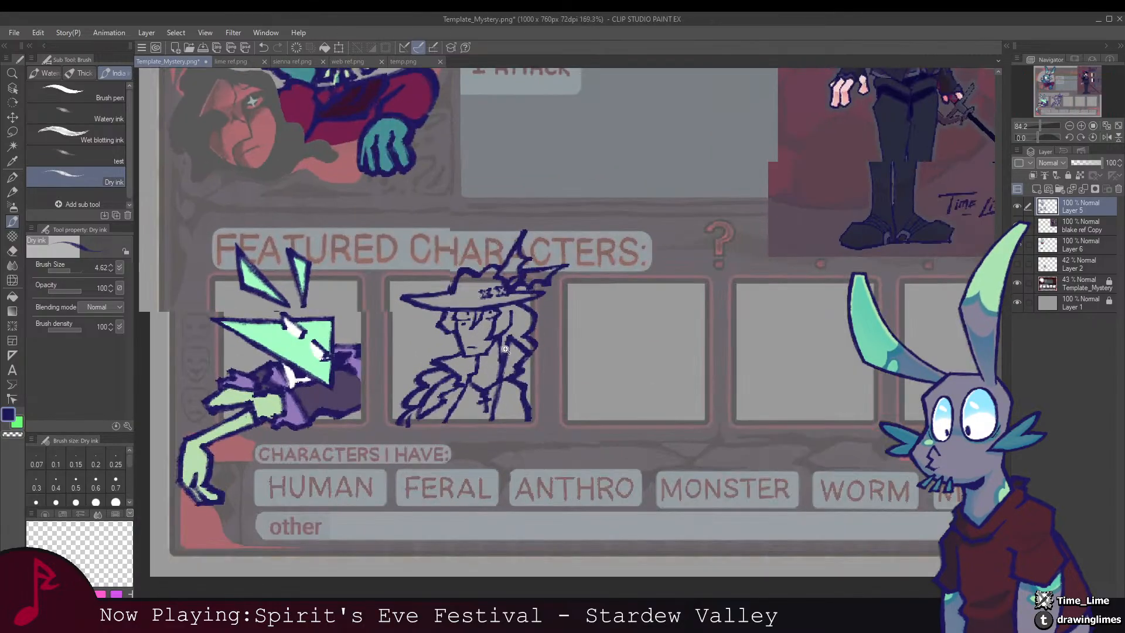
{"action": "scroll", "coordinate": [505, 350], "scroll_direction": "up", "scroll_amount": 3}
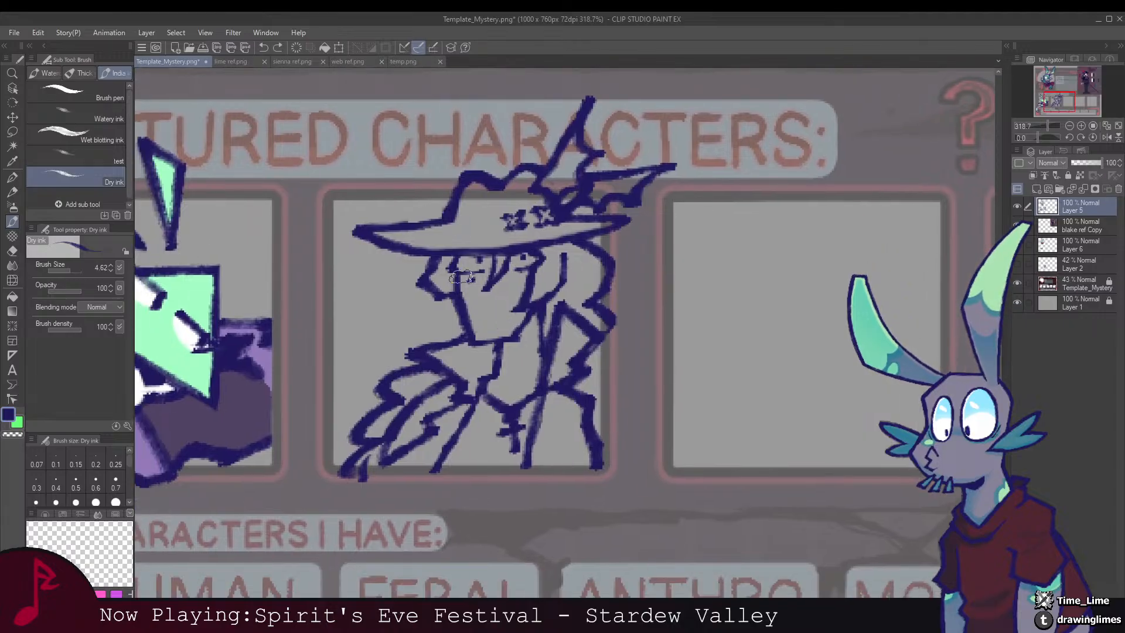
{"action": "left_click_drag", "start_coordinate": [461, 277], "coordinate": [456, 296]}
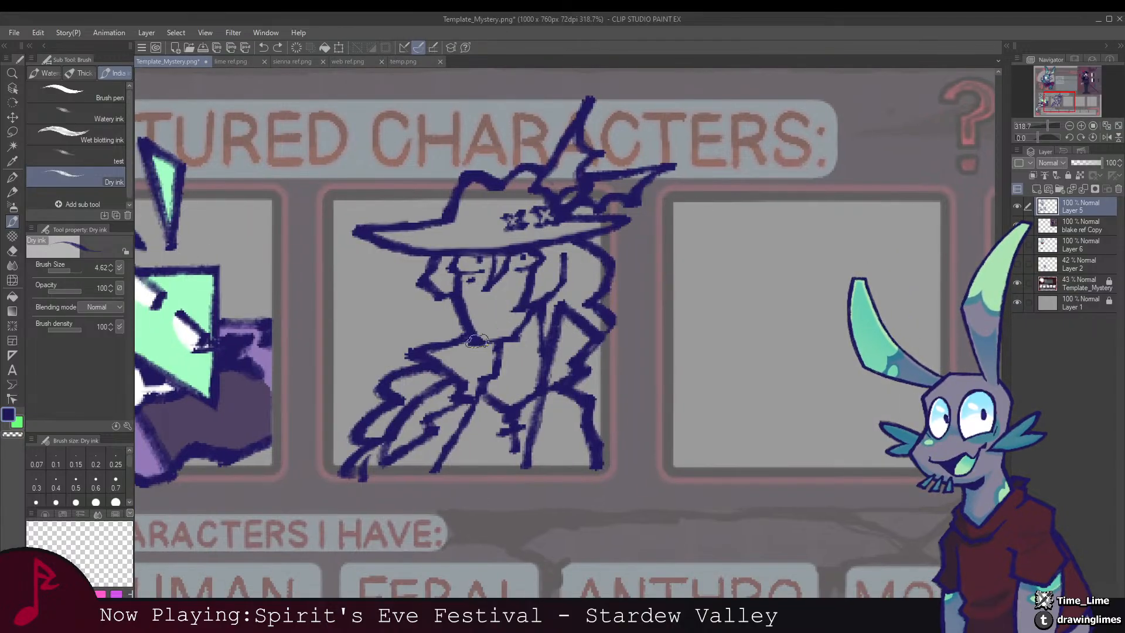
{"action": "left_click_drag", "start_coordinate": [516, 328], "coordinate": [542, 305]}
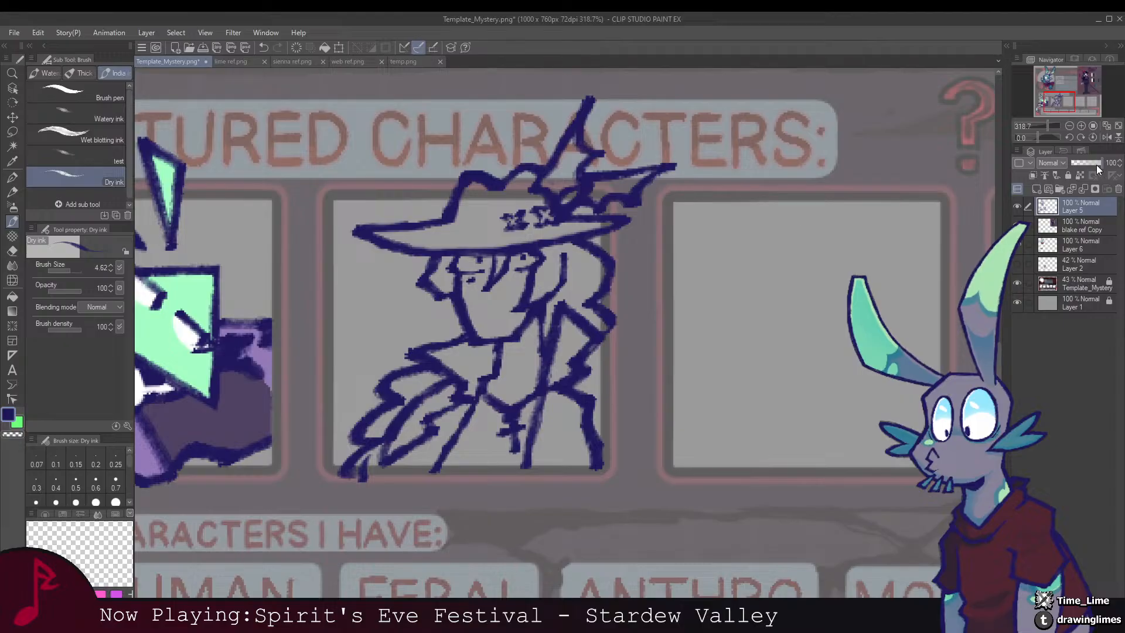
Step: Mirror the canvas view horizontally to check Blake's proportions and restore the normal view
{"action": "left_click", "coordinate": [1105, 137]}
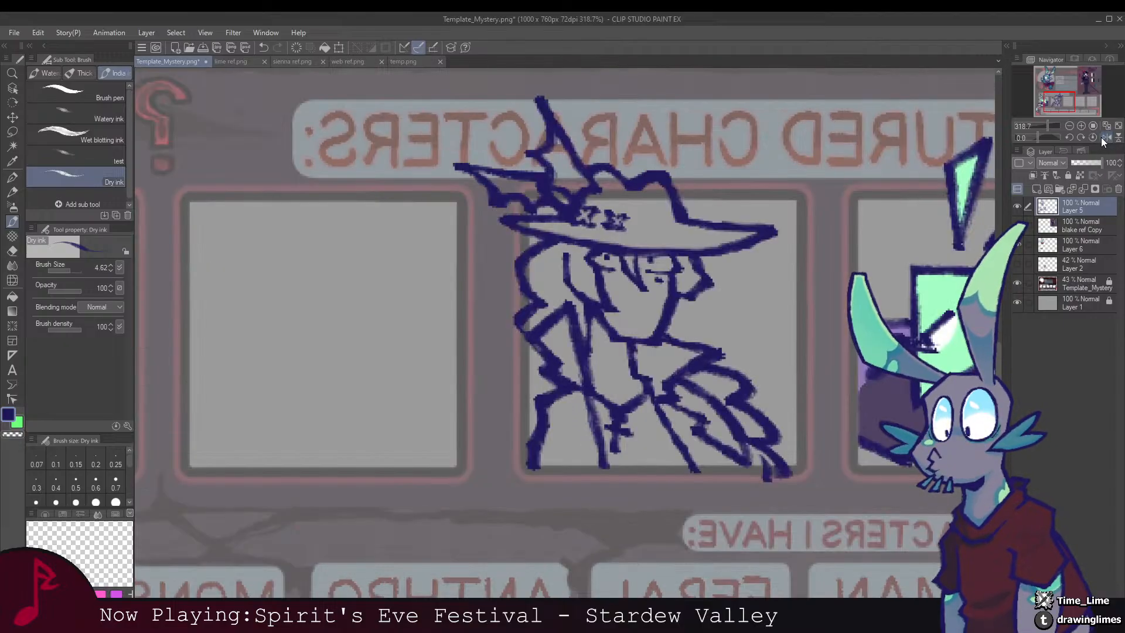
{"action": "left_click", "coordinate": [1103, 139]}
{"action": "mouse_move", "coordinate": [512, 273]}
{"action": "left_mouse_down"}
{"action": "mouse_move", "coordinate": [540, 258]}
{"action": "mouse_move", "coordinate": [452, 273]}
{"action": "left_mouse_up"}
Step: Erase around Blake's eye beside the long hair with the Hard eraser at size 3.88
{"action": "key", "text": "e"}
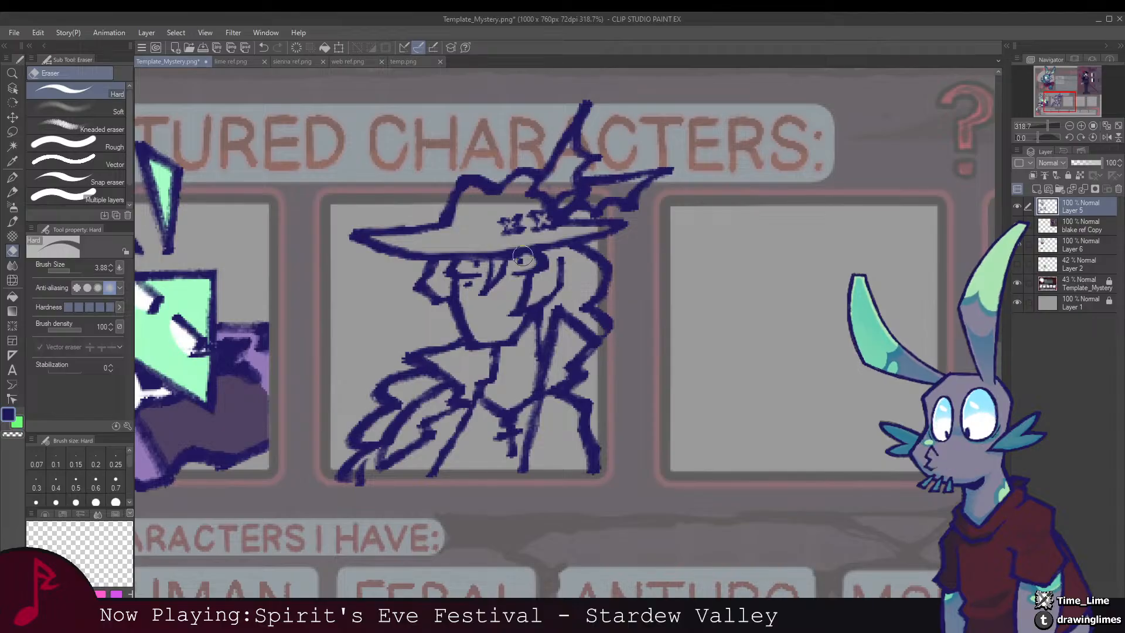
{"action": "scroll", "coordinate": [526, 261], "scroll_direction": "down", "scroll_amount": 5}
{"action": "left_click_drag", "start_coordinate": [540, 244], "coordinate": [552, 244]}
{"action": "left_click_drag", "start_coordinate": [539, 251], "coordinate": [510, 337]}
{"action": "left_click_drag", "start_coordinate": [474, 345], "coordinate": [533, 253]}
{"action": "scroll", "coordinate": [481, 295], "scroll_direction": "up", "scroll_amount": 3}
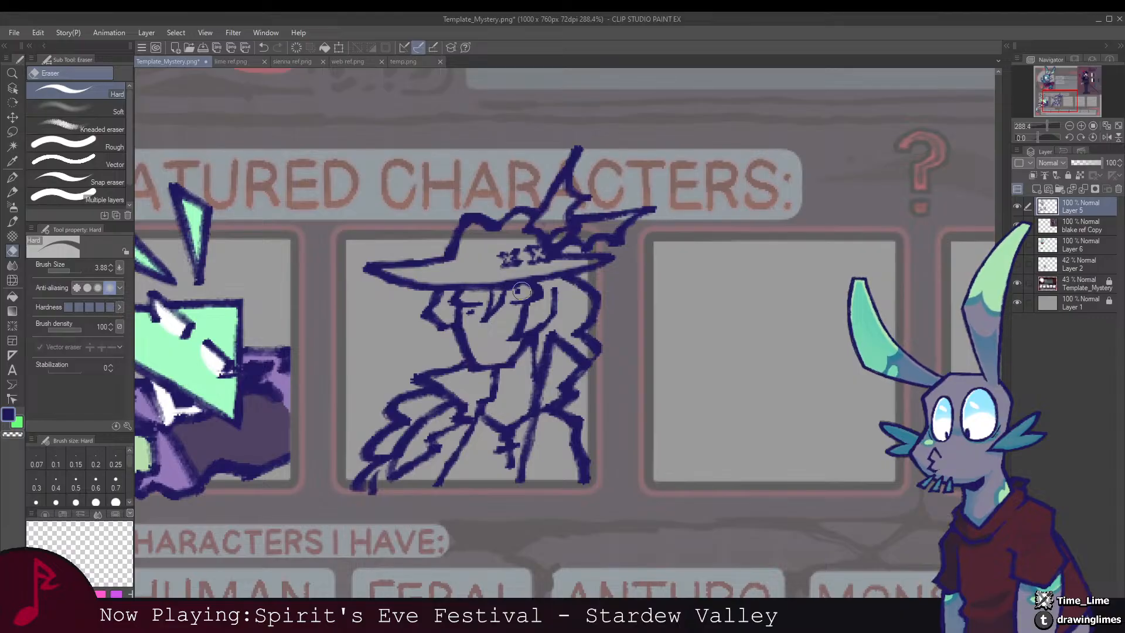
Step: Redraw Blake's eyes under the hat brim with Dry ink and ink a small mouth above the chin
{"action": "key", "text": "b"}
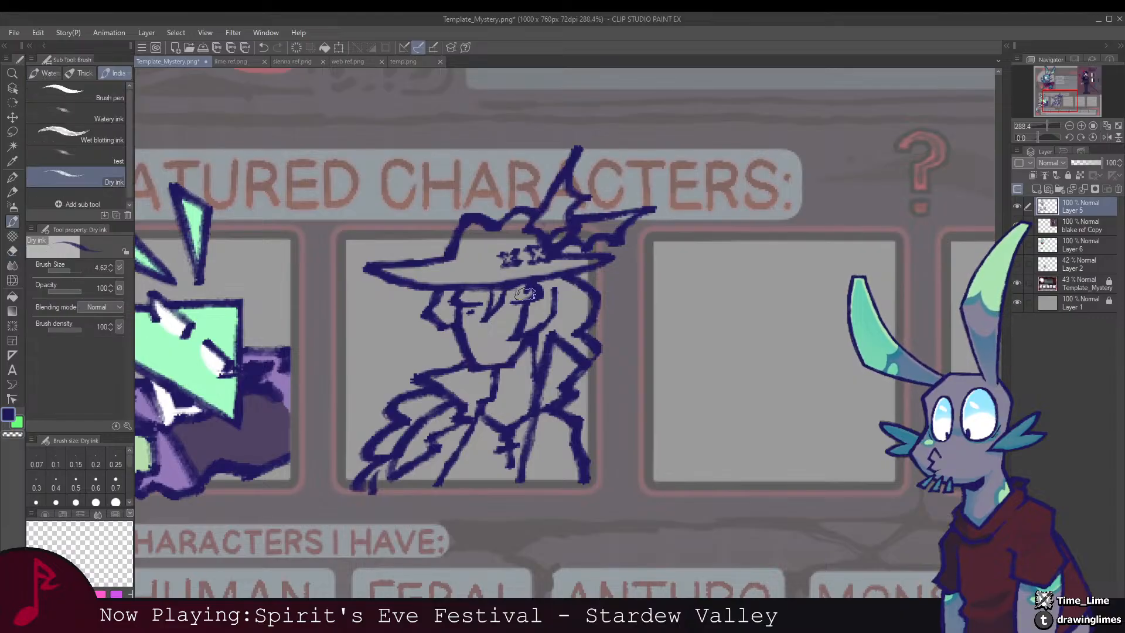
{"action": "key", "text": "e"}
{"action": "key", "text": "b"}
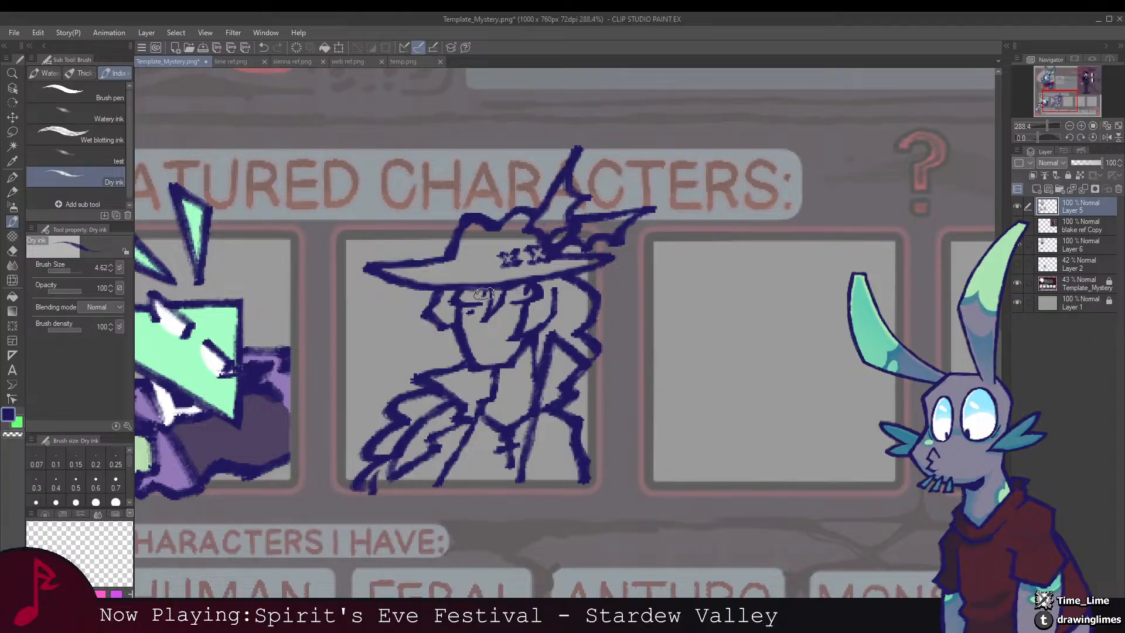
{"action": "scroll", "coordinate": [507, 324], "scroll_direction": "down", "scroll_amount": 1}
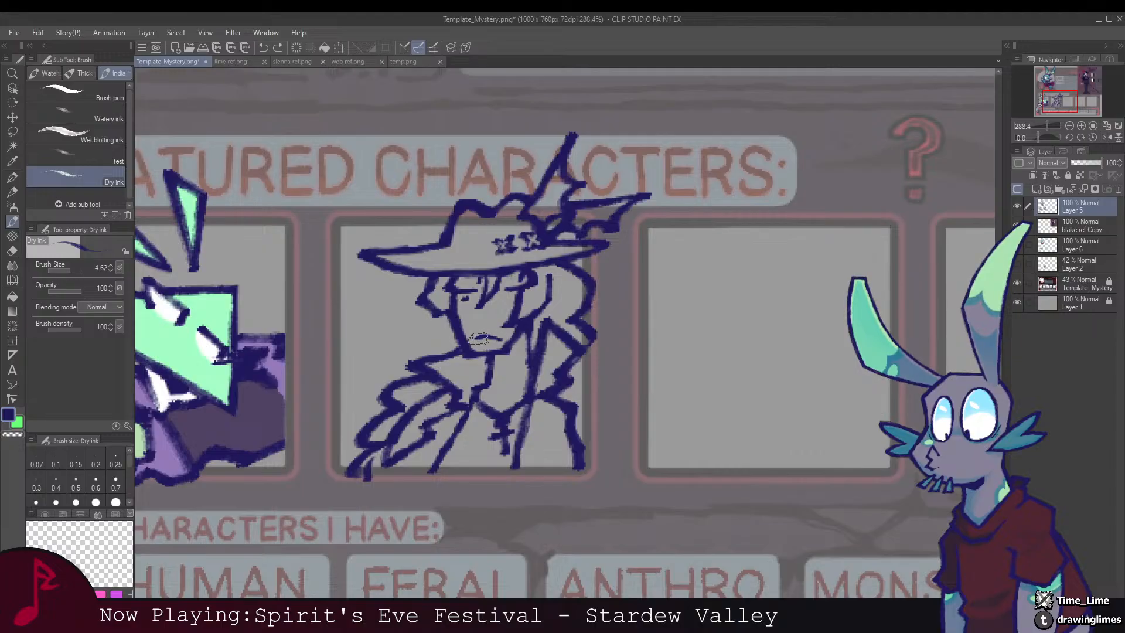
Step: Clean up the ink under Blake's hat brim with the Hard eraser at size 3.88
{"action": "scroll", "coordinate": [478, 338], "scroll_direction": "down", "scroll_amount": 5}
{"action": "scroll", "coordinate": [463, 369], "scroll_direction": "up", "scroll_amount": 6}
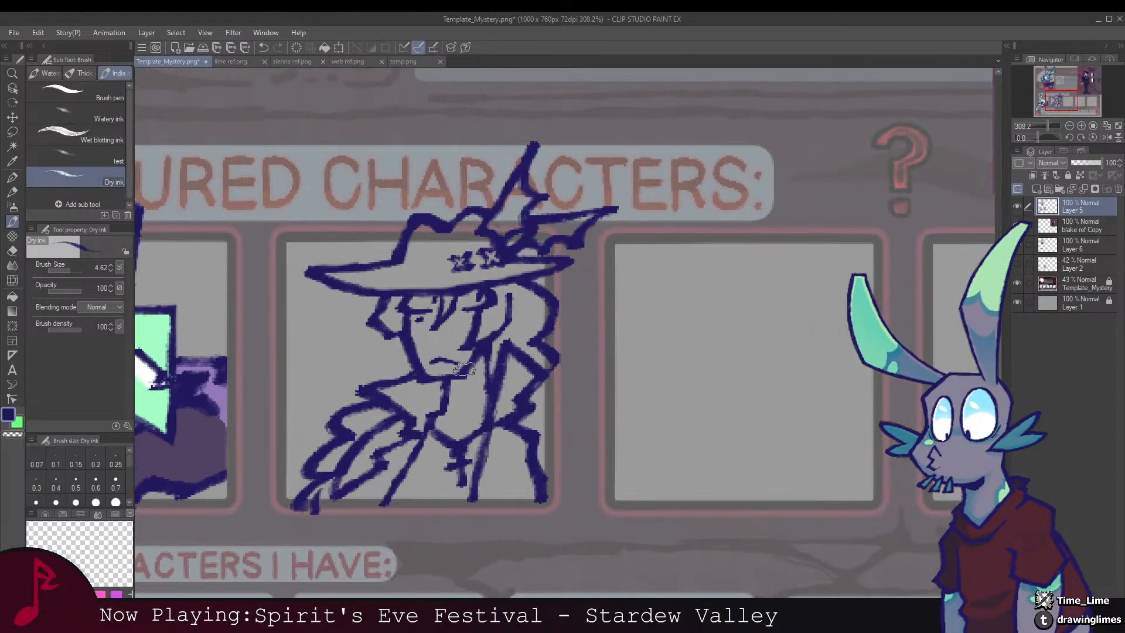
{"action": "key", "text": "e"}
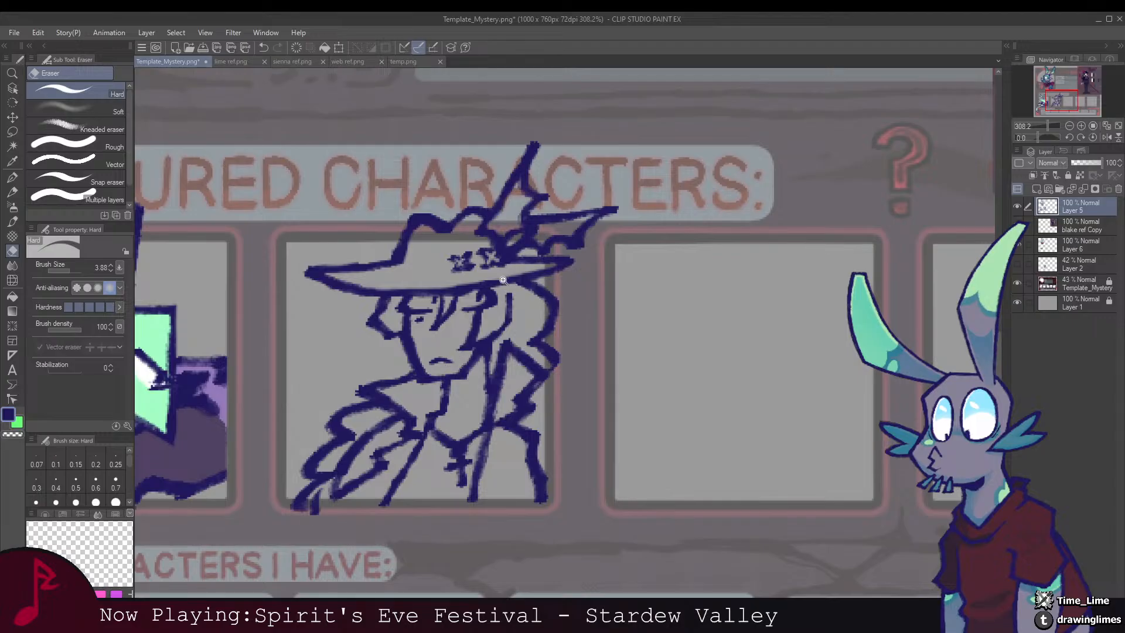
{"action": "left_click_drag", "start_coordinate": [509, 281], "coordinate": [450, 278]}
{"action": "left_click_drag", "start_coordinate": [526, 239], "coordinate": [527, 288]}
Step: Mirror the canvas view horizontally to examine Blake's inked face and pose, and restore the normal orientation
{"action": "left_click", "coordinate": [1105, 138]}
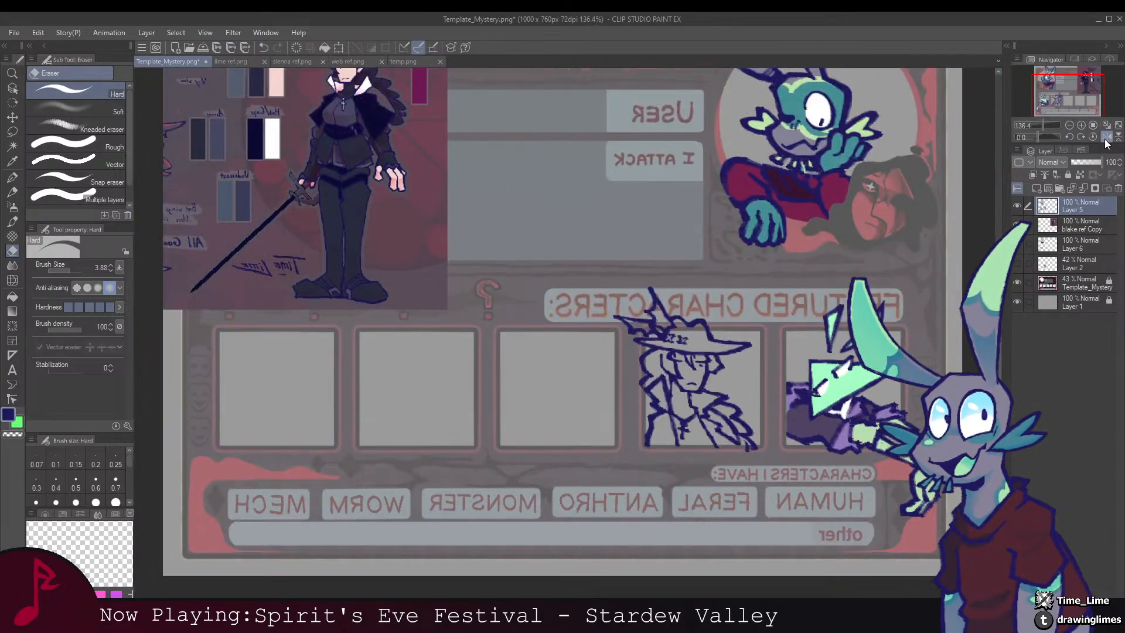
{"action": "left_click", "coordinate": [1105, 139]}
{"action": "left_click", "coordinate": [1107, 140]}
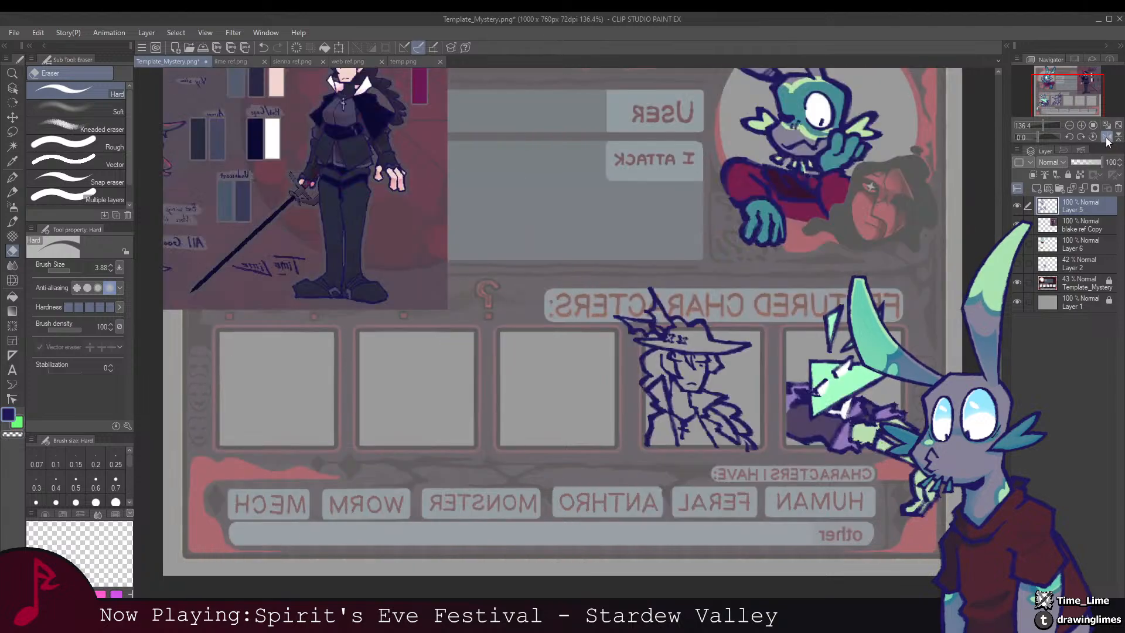
{"action": "left_click", "coordinate": [1106, 139]}
Step: Reduce the Hard eraser to size 2.10 and refine the ink around Blake's eyes and mouth
{"action": "scroll", "coordinate": [528, 309], "scroll_direction": "up", "scroll_amount": 5}
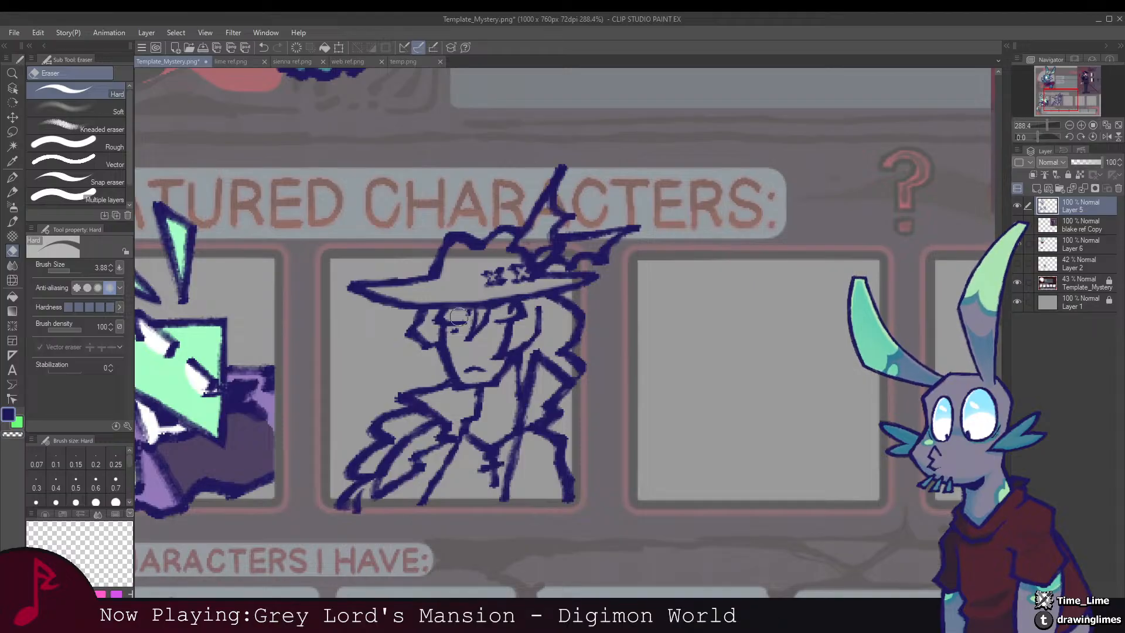
{"action": "left_click_drag", "start_coordinate": [470, 332], "coordinate": [473, 300]}
{"action": "key", "text": "bracketleft"}
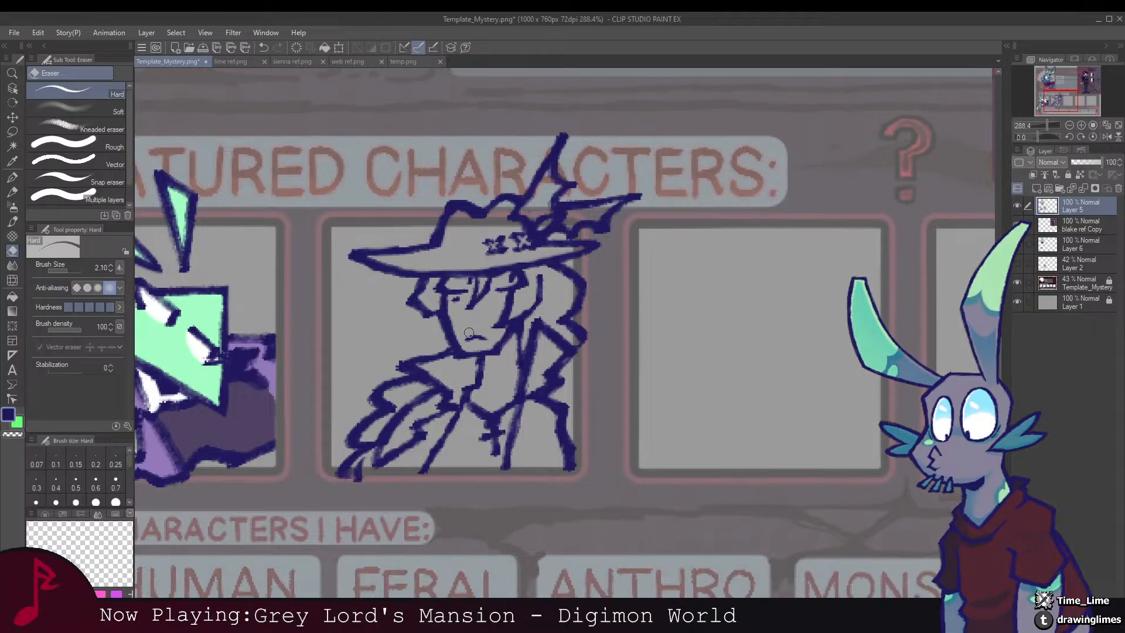
{"action": "scroll", "coordinate": [527, 297], "scroll_direction": "down", "scroll_amount": 5}
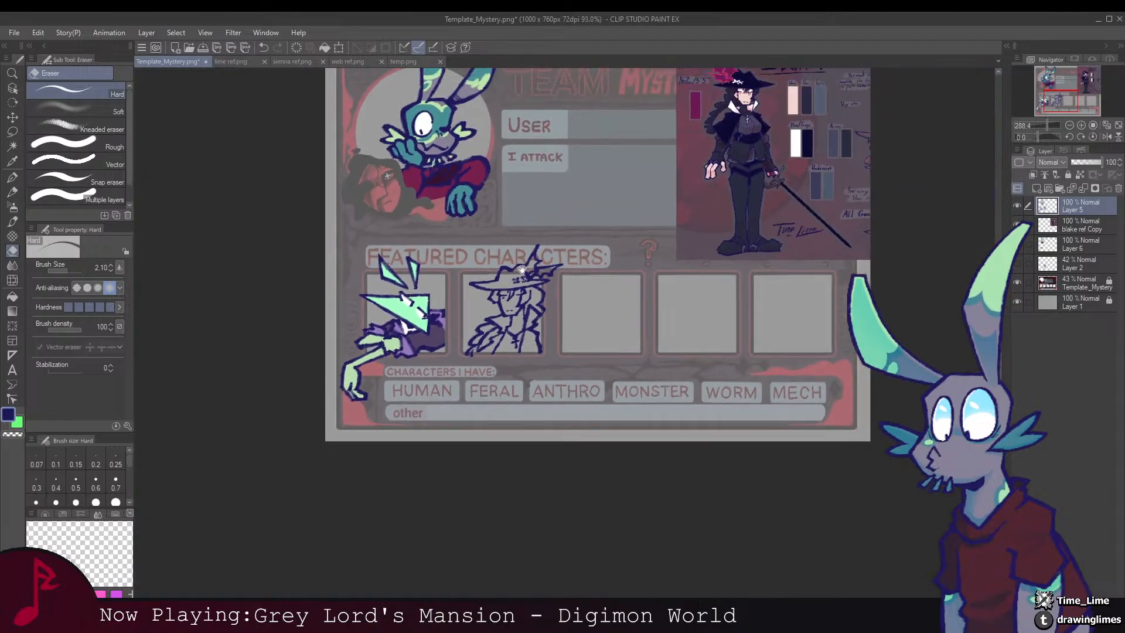
{"action": "scroll", "coordinate": [461, 352], "scroll_direction": "up", "scroll_amount": 2}
{"action": "scroll", "coordinate": [460, 353], "scroll_direction": "up", "scroll_amount": 3}
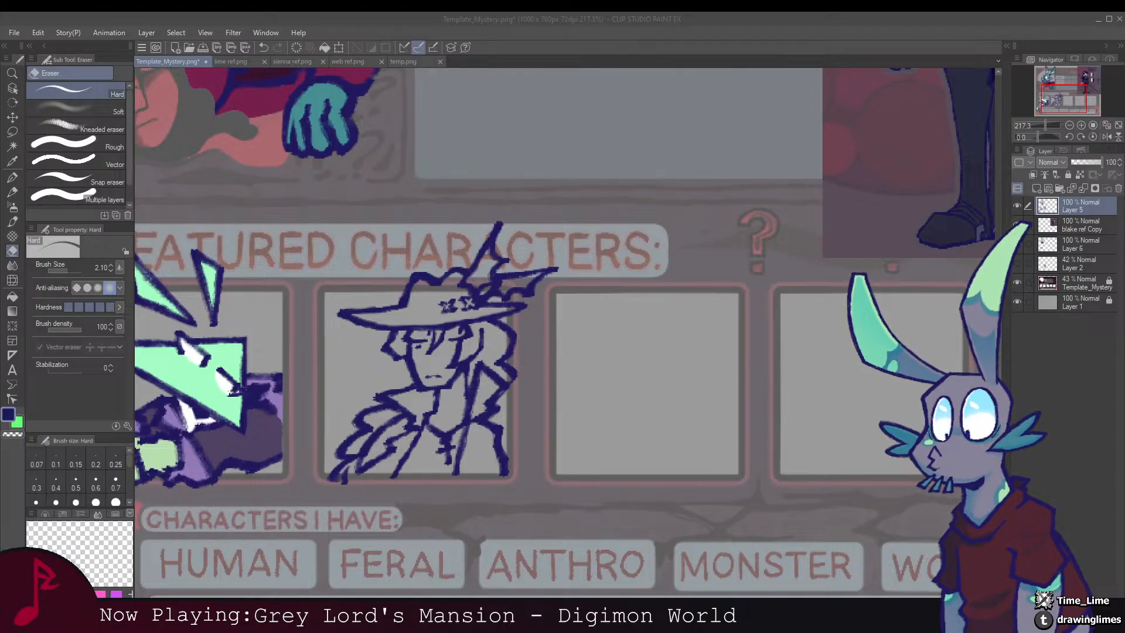
{"action": "left_click", "coordinate": [464, 333]}
{"action": "mouse_move", "coordinate": [446, 362]}
{"action": "left_mouse_down"}
{"action": "mouse_move", "coordinate": [482, 300]}
{"action": "mouse_move", "coordinate": [451, 322]}
{"action": "mouse_move", "coordinate": [465, 322]}
{"action": "left_mouse_up"}
Step: Touch up the ink on Blake's face and hair with Dry ink at size 4.62
{"action": "scroll", "coordinate": [481, 300], "scroll_direction": "up", "scroll_amount": 3}
{"action": "key", "text": "b"}
{"action": "left_click_drag", "start_coordinate": [504, 279], "coordinate": [496, 291]}
{"action": "scroll", "coordinate": [496, 290], "scroll_direction": "down", "scroll_amount": 6}
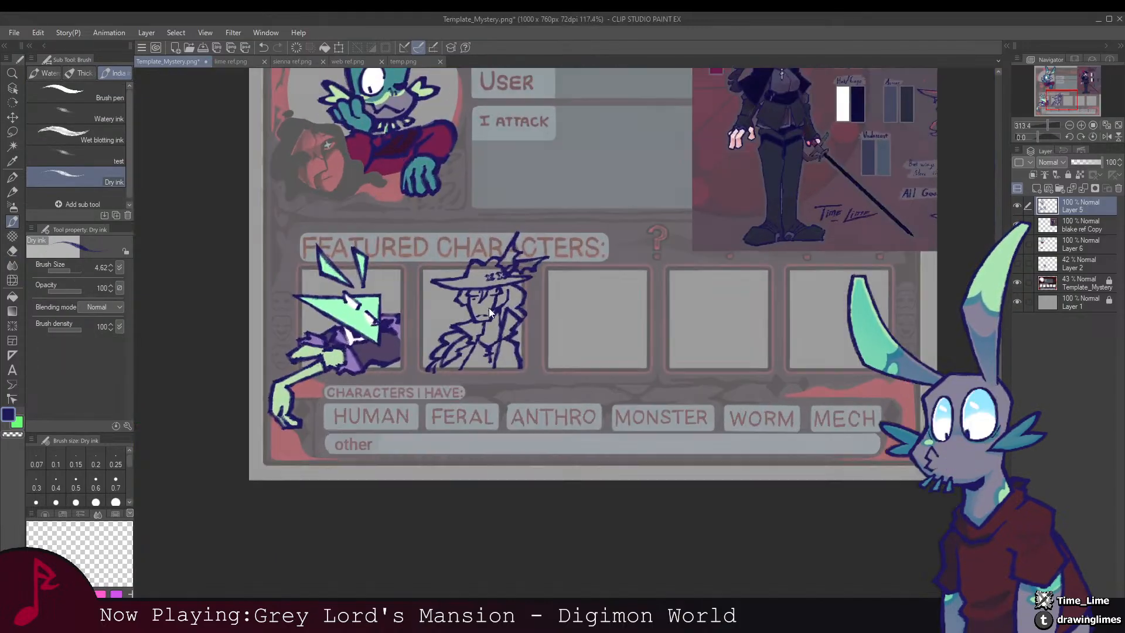
{"action": "scroll", "coordinate": [435, 420], "scroll_direction": "up", "scroll_amount": 4}
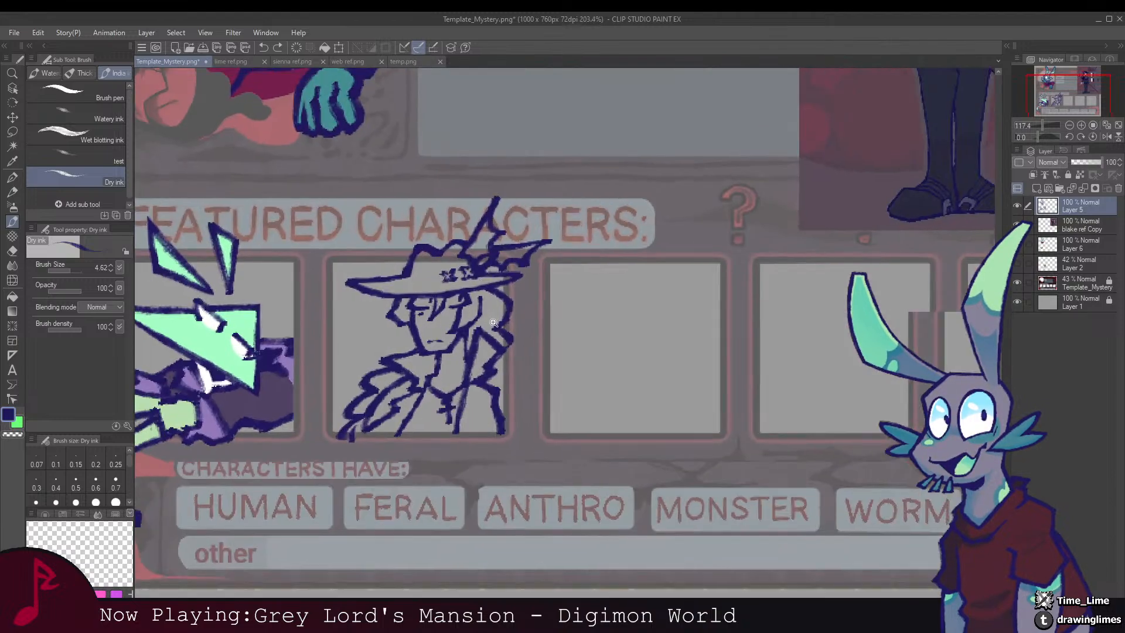
{"action": "left_click_drag", "start_coordinate": [484, 307], "coordinate": [528, 311]}
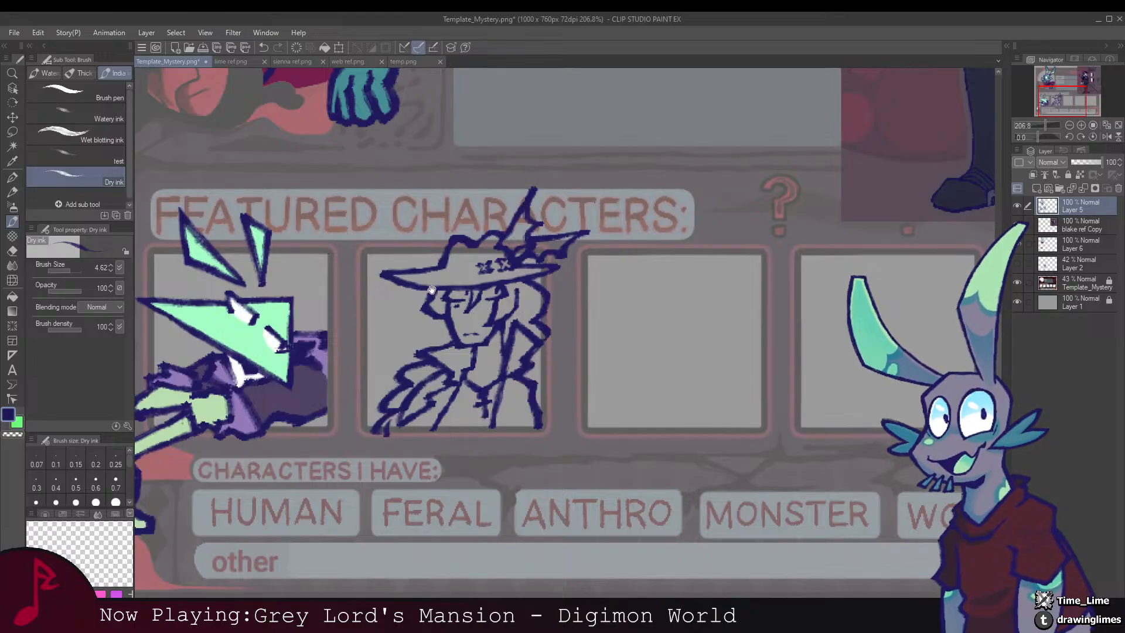
{"action": "left_click_drag", "start_coordinate": [424, 310], "coordinate": [459, 327]}
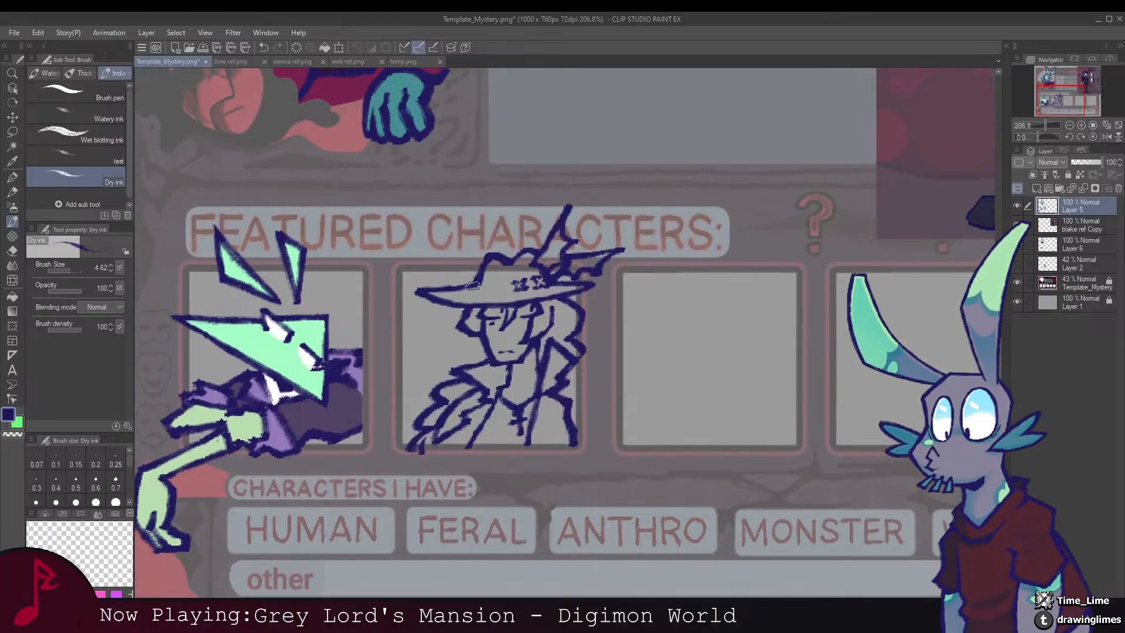
{"action": "left_click_drag", "start_coordinate": [554, 334], "coordinate": [461, 327]}
{"action": "mouse_move", "coordinate": [489, 327]}
{"action": "left_mouse_down"}
{"action": "mouse_move", "coordinate": [461, 328]}
{"action": "mouse_move", "coordinate": [498, 332]}
{"action": "left_mouse_up"}
Step: Activate Layer 6 beneath the ink, keep the Layer 2 sketch hidden, and sample the skin colour from Blake's reference
{"action": "left_click", "coordinate": [1073, 225]}
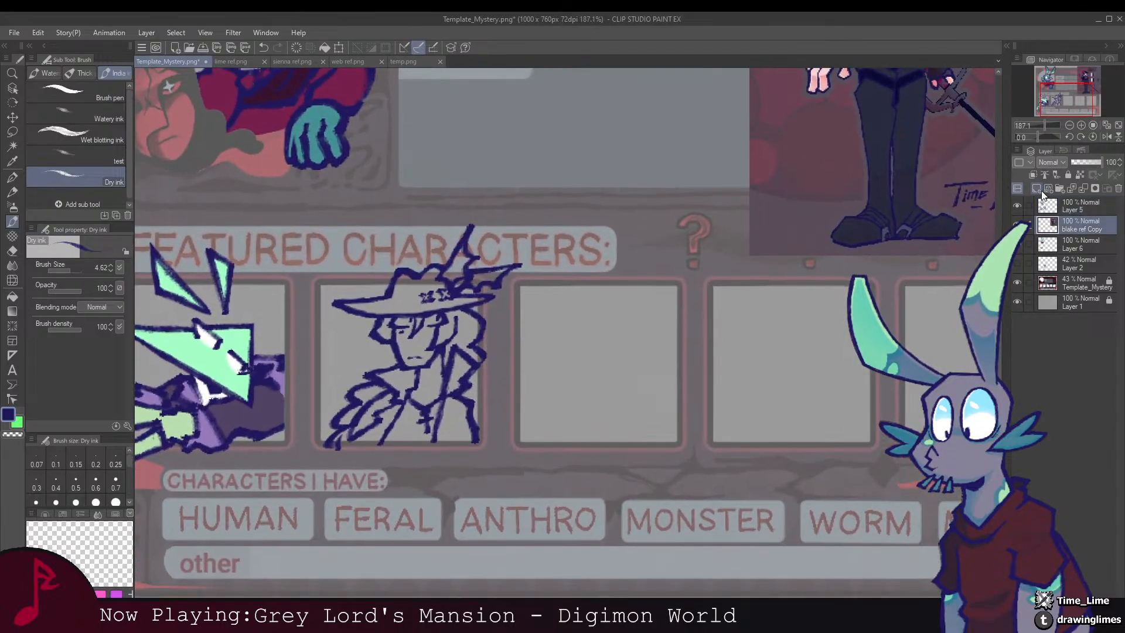
{"action": "left_click", "coordinate": [1058, 249]}
{"action": "left_click", "coordinate": [1018, 263]}
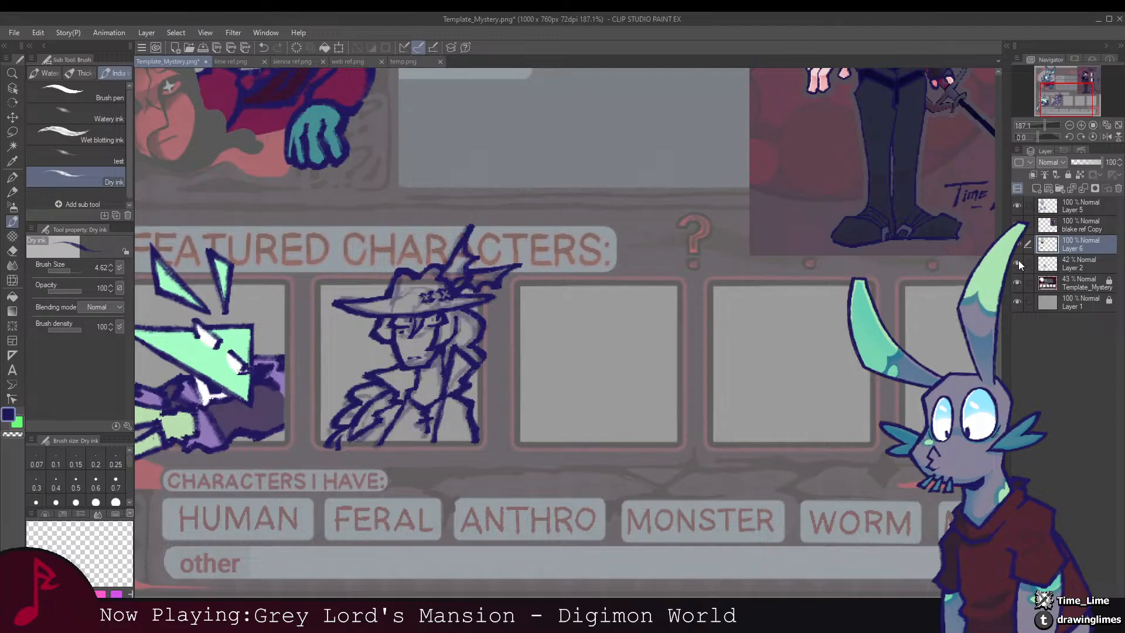
{"action": "left_click", "coordinate": [1017, 264]}
{"action": "left_click_drag", "start_coordinate": [692, 186], "coordinate": [498, 444]}
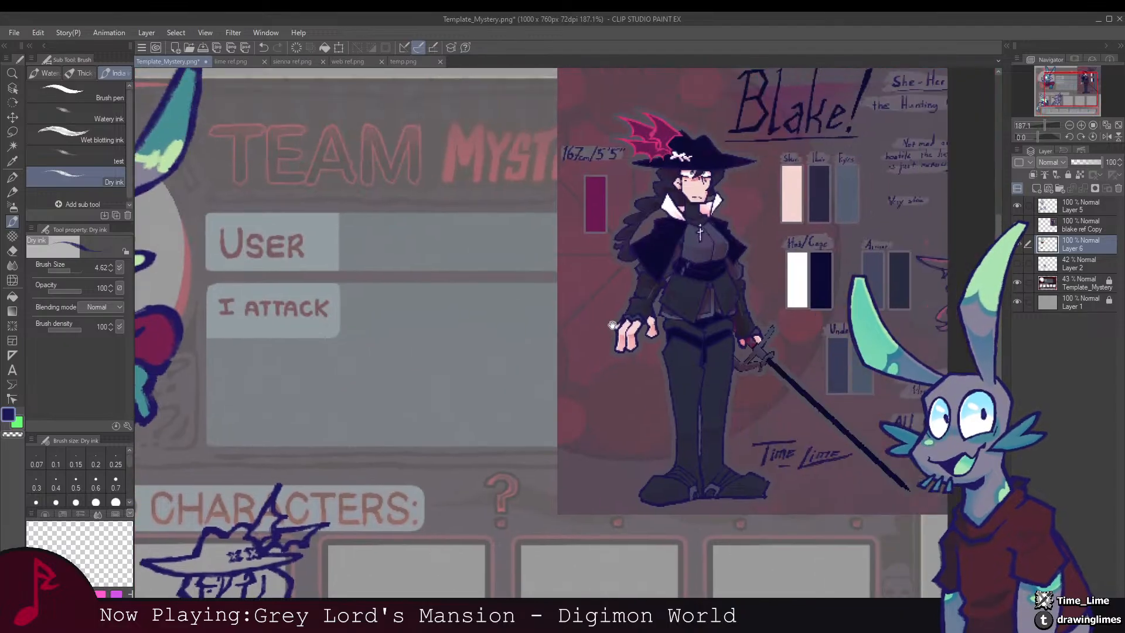
{"action": "left_click", "coordinate": [789, 195], "text": "alt"}
Step: Colour Blake's face in the sampled skin tone with Dry ink and a lasso selection around the face
{"action": "left_click_drag", "start_coordinate": [489, 362], "coordinate": [633, 246]}
{"action": "left_click_drag", "start_coordinate": [404, 423], "coordinate": [531, 285]}
{"action": "scroll", "coordinate": [530, 285], "scroll_direction": "up", "scroll_amount": 2}
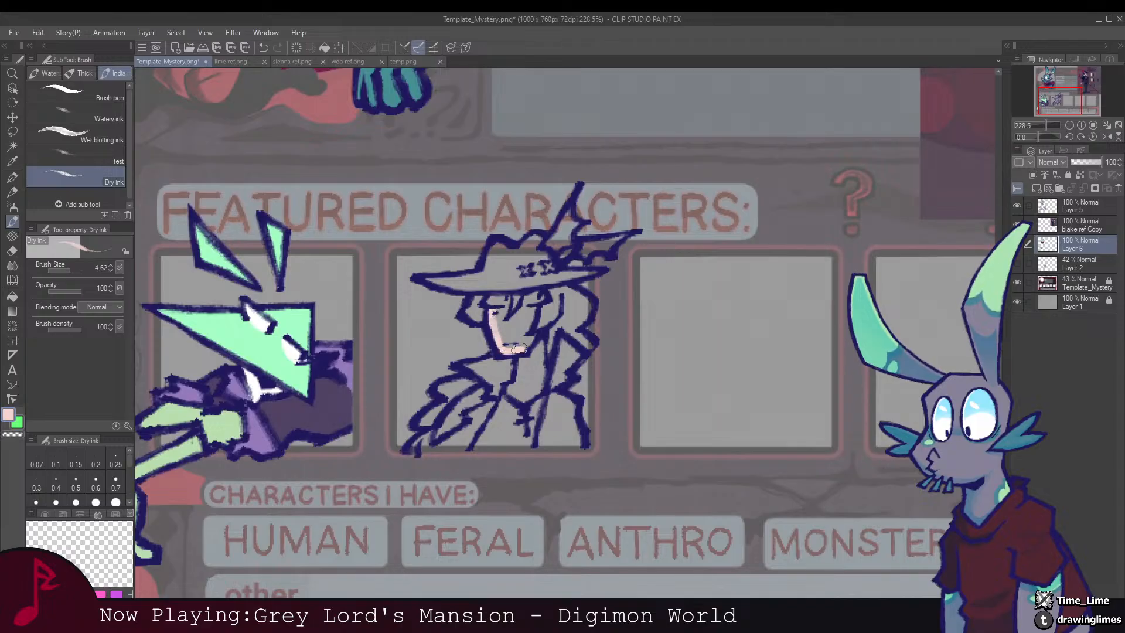
{"action": "mouse_move", "coordinate": [517, 348]}
{"action": "left_mouse_down"}
{"action": "mouse_move", "coordinate": [515, 315]}
{"action": "mouse_move", "coordinate": [499, 336]}
{"action": "mouse_move", "coordinate": [496, 325]}
{"action": "mouse_move", "coordinate": [510, 286]}
{"action": "mouse_move", "coordinate": [517, 317]}
{"action": "mouse_move", "coordinate": [533, 302]}
{"action": "mouse_move", "coordinate": [514, 341]}
{"action": "left_mouse_up"}
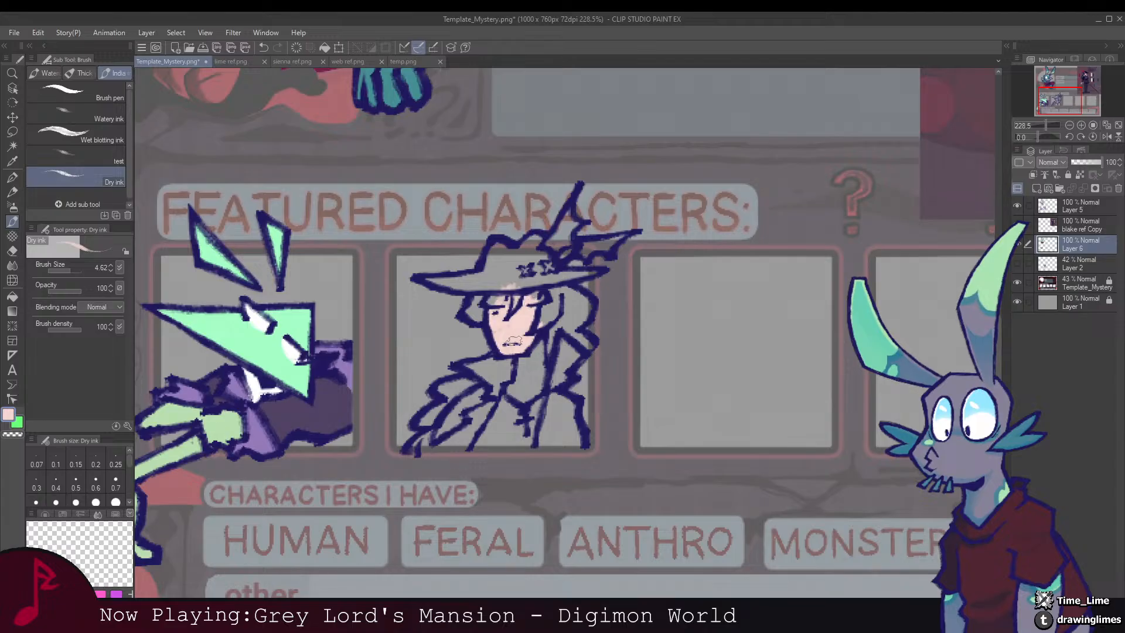
{"action": "key", "text": "m"}
{"action": "mouse_move", "coordinate": [521, 292]}
{"action": "left_mouse_down"}
{"action": "mouse_move", "coordinate": [492, 306]}
{"action": "mouse_move", "coordinate": [489, 337]}
{"action": "mouse_move", "coordinate": [508, 348]}
{"action": "mouse_move", "coordinate": [537, 319]}
{"action": "mouse_move", "coordinate": [525, 293]}
{"action": "left_mouse_up"}
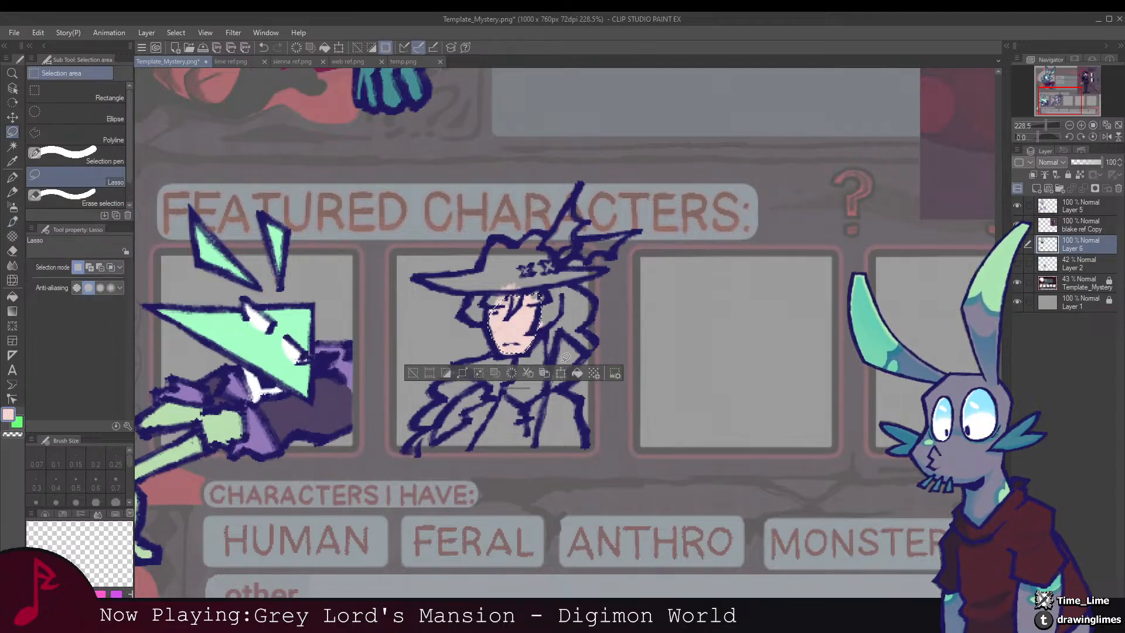
{"action": "key", "text": "ctrl+d"}
Step: Sample the dark hair colour from Blake's reference and fill the short hair beside the face using Lasso
{"action": "scroll", "coordinate": [596, 326], "scroll_direction": "down", "scroll_amount": 4}
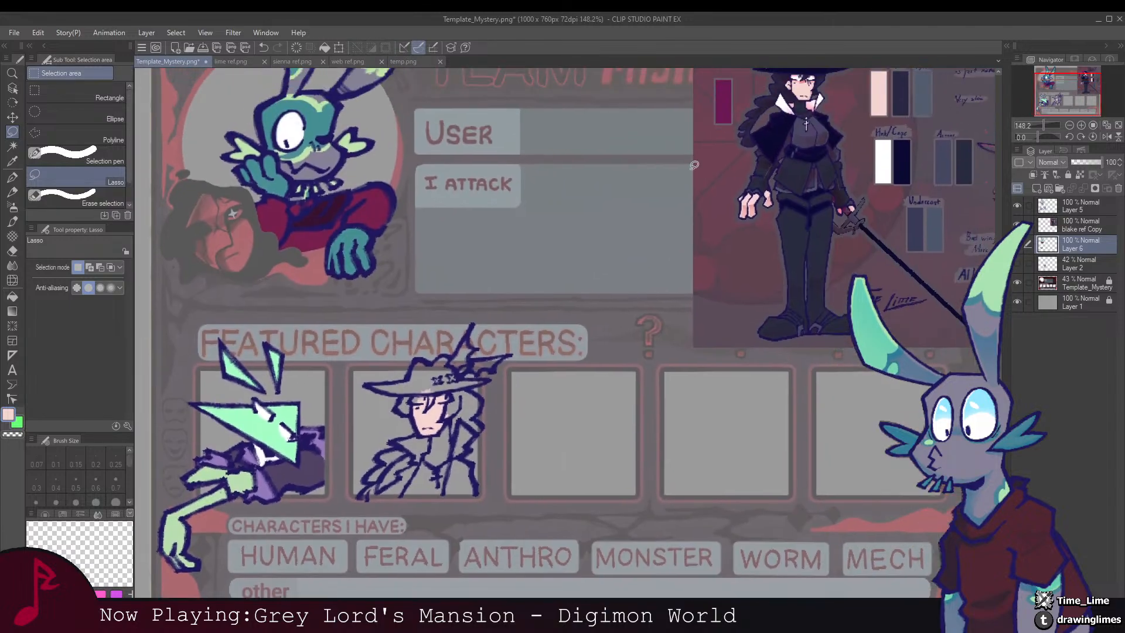
{"action": "scroll", "coordinate": [512, 264], "scroll_direction": "up", "scroll_amount": 3}
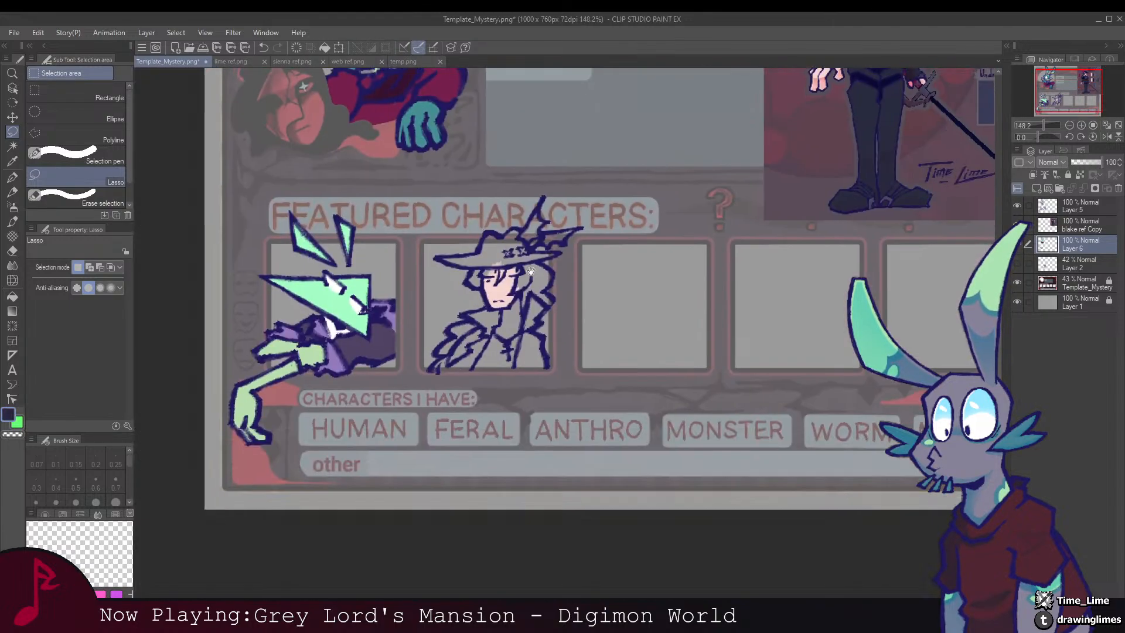
{"action": "scroll", "coordinate": [512, 265], "scroll_direction": "up", "scroll_amount": 2}
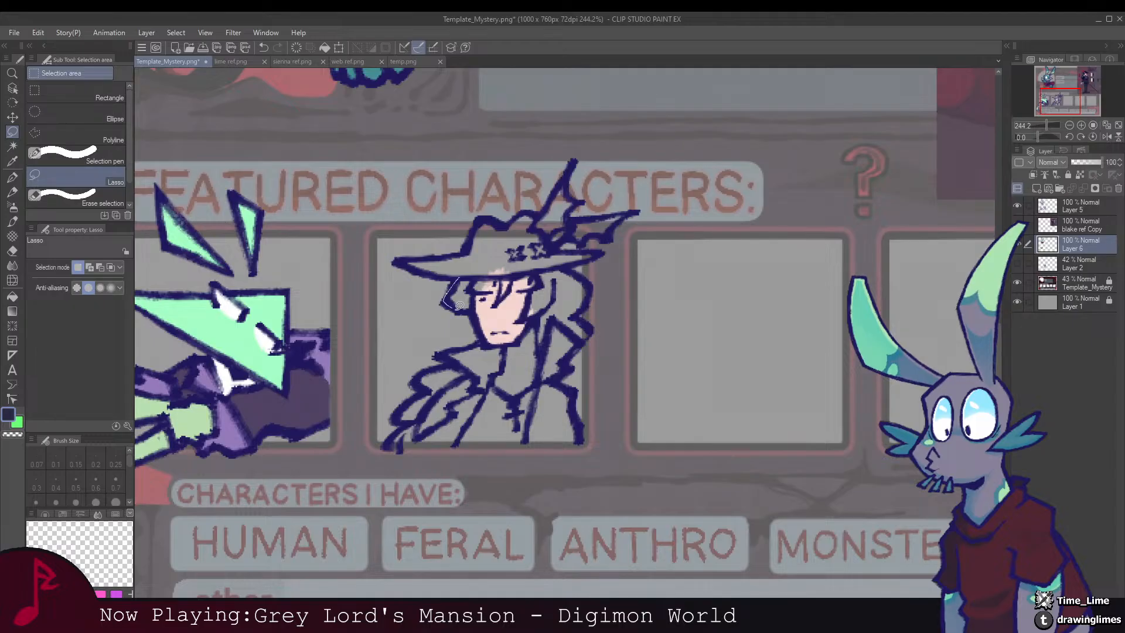
{"action": "left_click_drag", "start_coordinate": [477, 277], "coordinate": [470, 276]}
{"action": "mouse_move", "coordinate": [492, 293]}
{"action": "left_mouse_down"}
{"action": "mouse_move", "coordinate": [459, 303]}
{"action": "mouse_move", "coordinate": [497, 311]}
{"action": "mouse_move", "coordinate": [514, 337]}
{"action": "left_mouse_up"}
{"action": "left_click", "coordinate": [487, 340]}
{"action": "key", "text": "ctrl+d"}
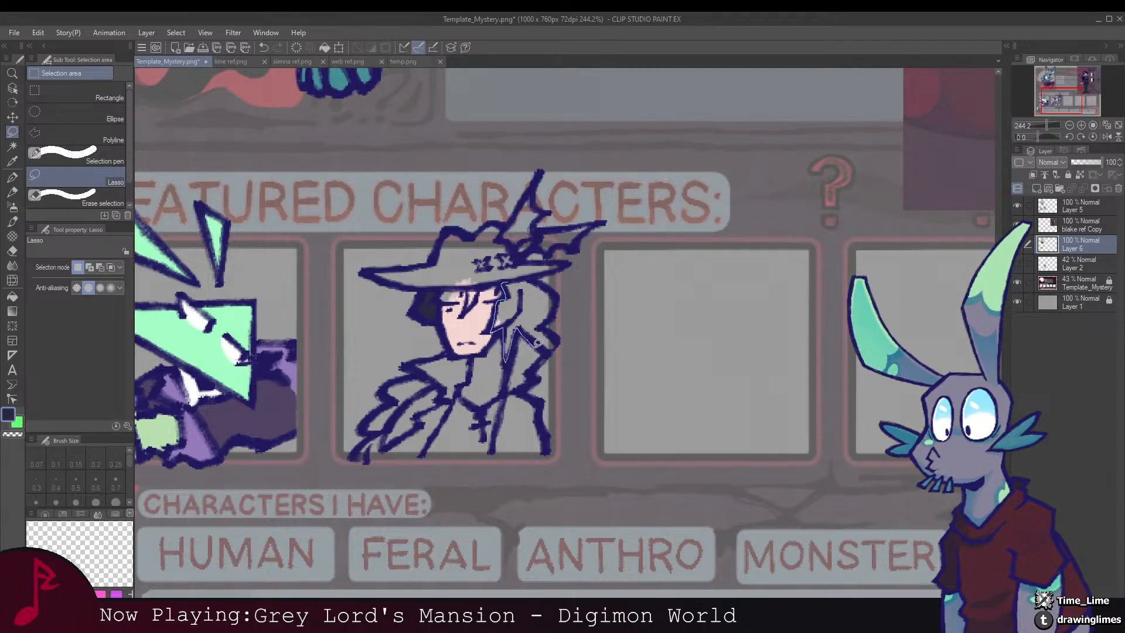
Step: Fill Blake's long hair behind the face and the braid over the shoulder with the dark hair colour using Lasso
{"action": "left_click_drag", "start_coordinate": [549, 280], "coordinate": [529, 282]}
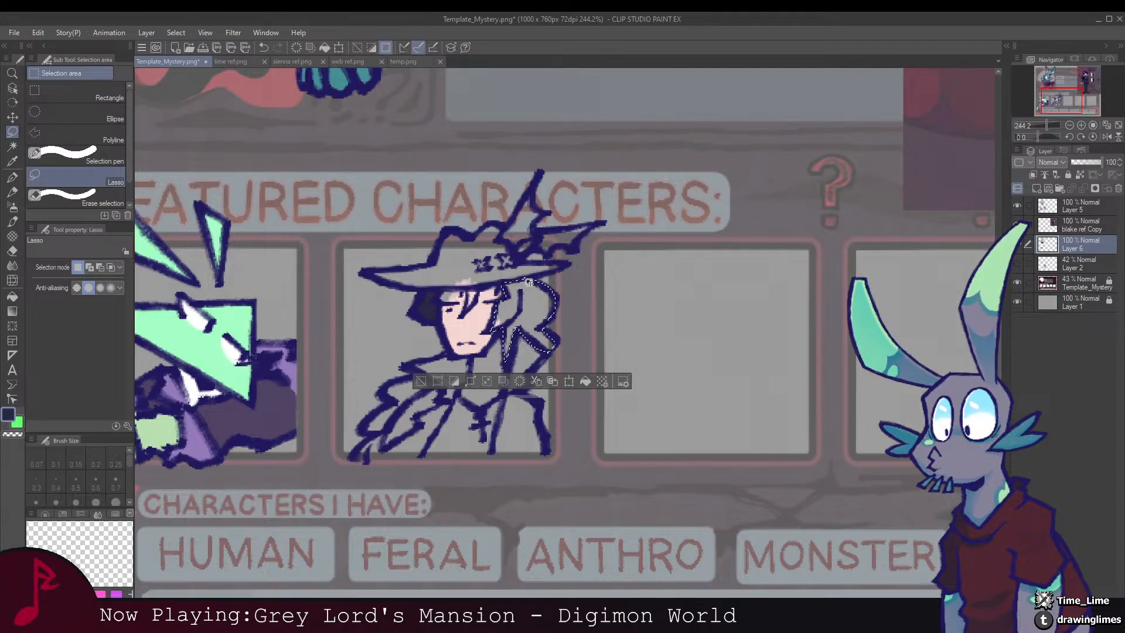
{"action": "left_click", "coordinate": [585, 381]}
{"action": "left_click", "coordinate": [421, 382]}
{"action": "mouse_move", "coordinate": [421, 382]}
{"action": "left_mouse_down"}
{"action": "mouse_move", "coordinate": [517, 318]}
{"action": "mouse_move", "coordinate": [472, 351]}
{"action": "mouse_move", "coordinate": [457, 388]}
{"action": "left_mouse_up"}
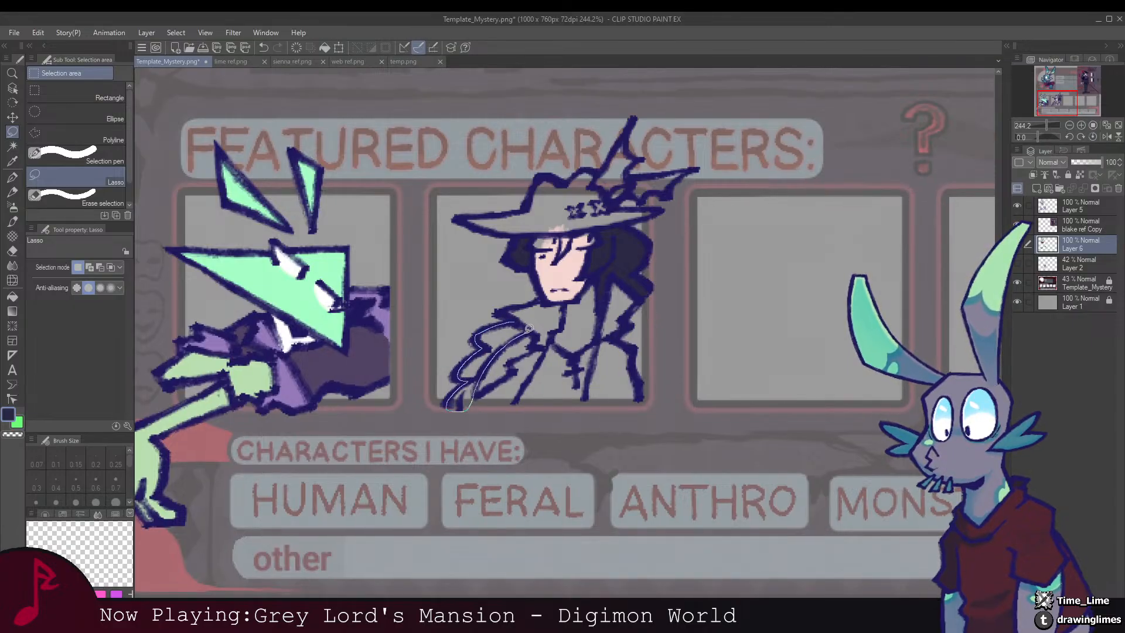
{"action": "left_click_drag", "start_coordinate": [529, 329], "coordinate": [518, 323]}
{"action": "left_click", "coordinate": [550, 430]}
{"action": "key", "text": "ctrl+d"}
Step: Sample the dark hat and cape colour from the reference and fill the crown and brim of Blake's hat using Lasso
{"action": "left_click_drag", "start_coordinate": [668, 270], "coordinate": [422, 381]}
{"action": "mouse_move", "coordinate": [586, 308]}
{"action": "left_mouse_down"}
{"action": "mouse_move", "coordinate": [529, 303]}
{"action": "mouse_move", "coordinate": [493, 323]}
{"action": "mouse_move", "coordinate": [587, 235]}
{"action": "left_mouse_up"}
{"action": "left_click", "coordinate": [833, 186], "text": "alt"}
{"action": "left_click_drag", "start_coordinate": [467, 302], "coordinate": [525, 273]}
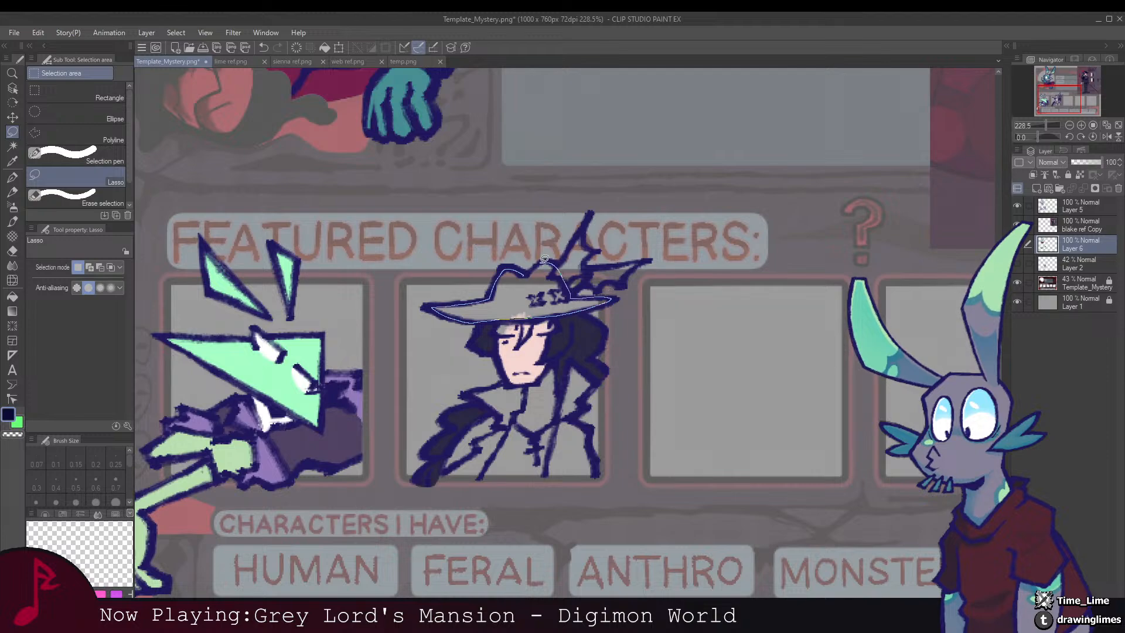
{"action": "left_click_drag", "start_coordinate": [545, 259], "coordinate": [543, 260]}
{"action": "key", "text": "alt+BackSpace"}
{"action": "key", "text": "ctrl+d"}
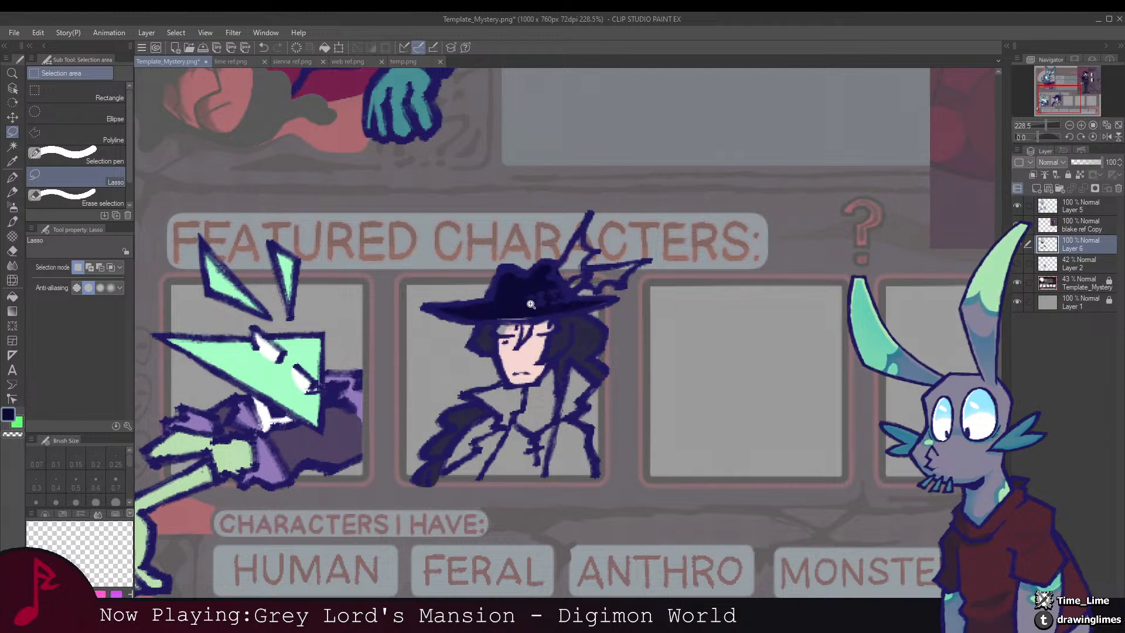
{"action": "scroll", "coordinate": [531, 304], "scroll_direction": "up", "scroll_amount": 2}
{"action": "left_click_drag", "start_coordinate": [516, 321], "coordinate": [627, 299]}
{"action": "key", "text": "alt+BackSpace"}
{"action": "key", "text": "ctrl+d"}
Step: Sample white from the reference's hat and cape swatches and fill the whites of Blake's eyes using Lasso
{"action": "left_click_drag", "start_coordinate": [580, 249], "coordinate": [541, 304]}
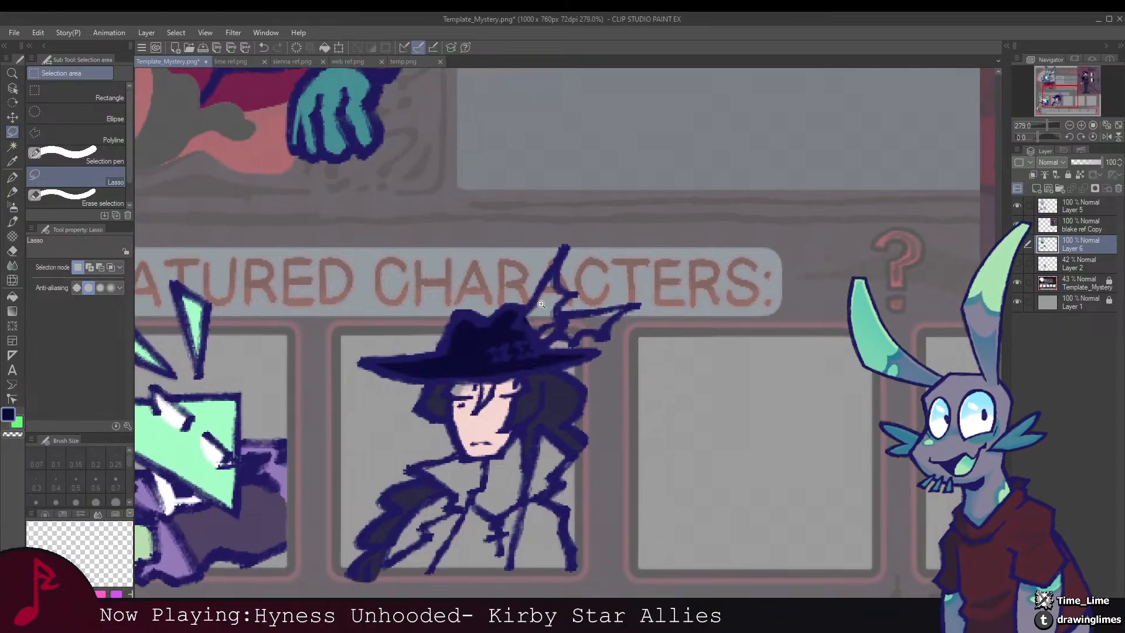
{"action": "scroll", "coordinate": [542, 304], "scroll_direction": "down", "scroll_amount": 5}
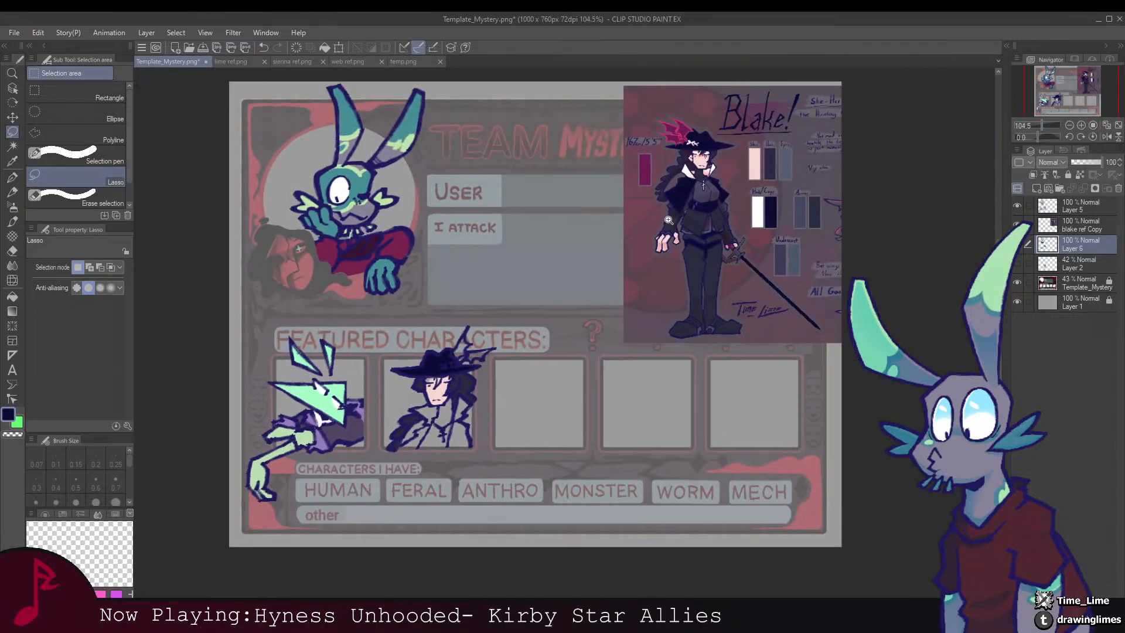
{"action": "left_click", "coordinate": [761, 209], "text": "alt"}
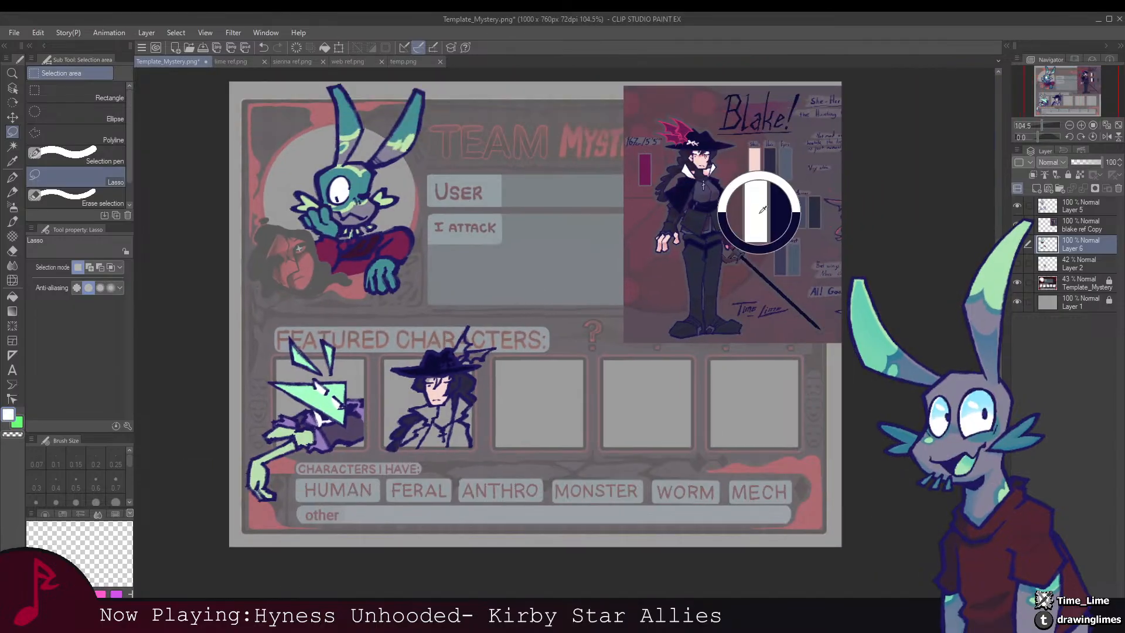
{"action": "scroll", "coordinate": [410, 405], "scroll_direction": "up", "scroll_amount": 8}
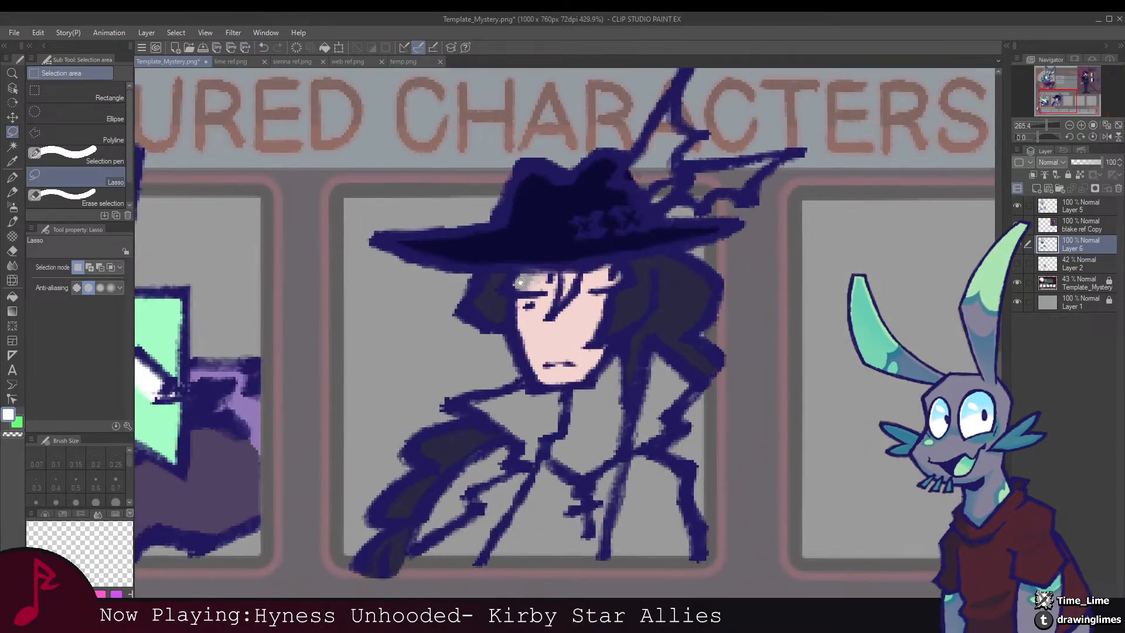
{"action": "mouse_move", "coordinate": [520, 281]}
{"action": "left_mouse_down"}
{"action": "mouse_move", "coordinate": [545, 287]}
{"action": "mouse_move", "coordinate": [555, 265]}
{"action": "mouse_move", "coordinate": [520, 286]}
{"action": "mouse_move", "coordinate": [520, 299]}
{"action": "mouse_move", "coordinate": [558, 288]}
{"action": "mouse_move", "coordinate": [548, 329]}
{"action": "left_mouse_up"}
{"action": "left_click", "coordinate": [559, 325]}
{"action": "key", "text": "ctrl+d"}
Step: Resample the dark hair colour and fill the hair lock hanging between Blake's eyes using Lasso
{"action": "scroll", "coordinate": [548, 330], "scroll_direction": "down", "scroll_amount": 1}
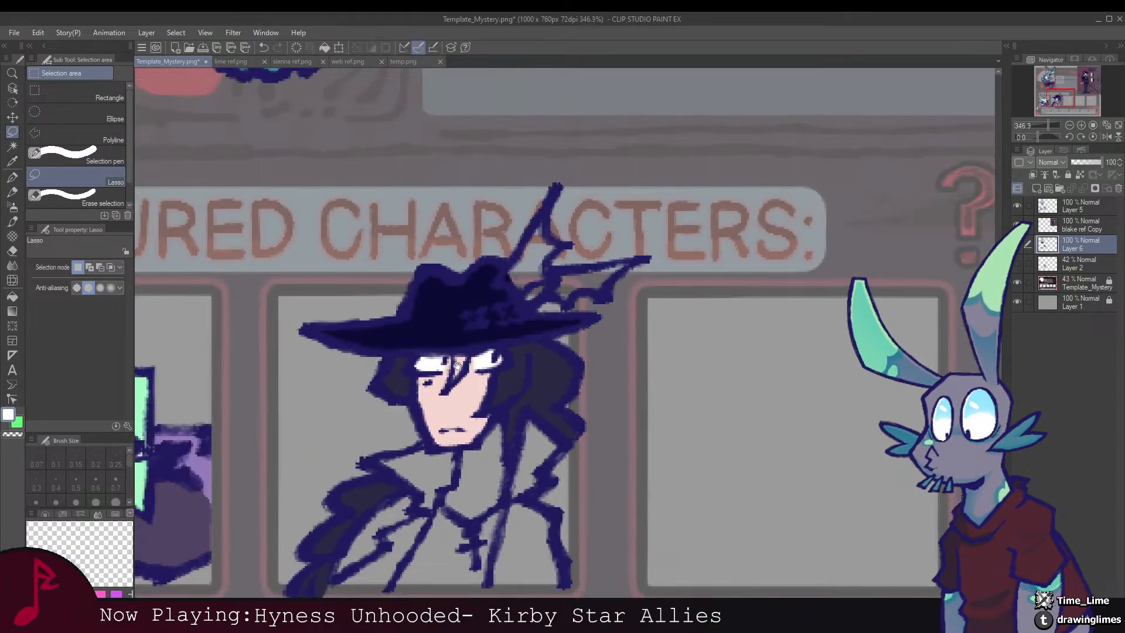
{"action": "left_click", "coordinate": [512, 354], "text": "alt"}
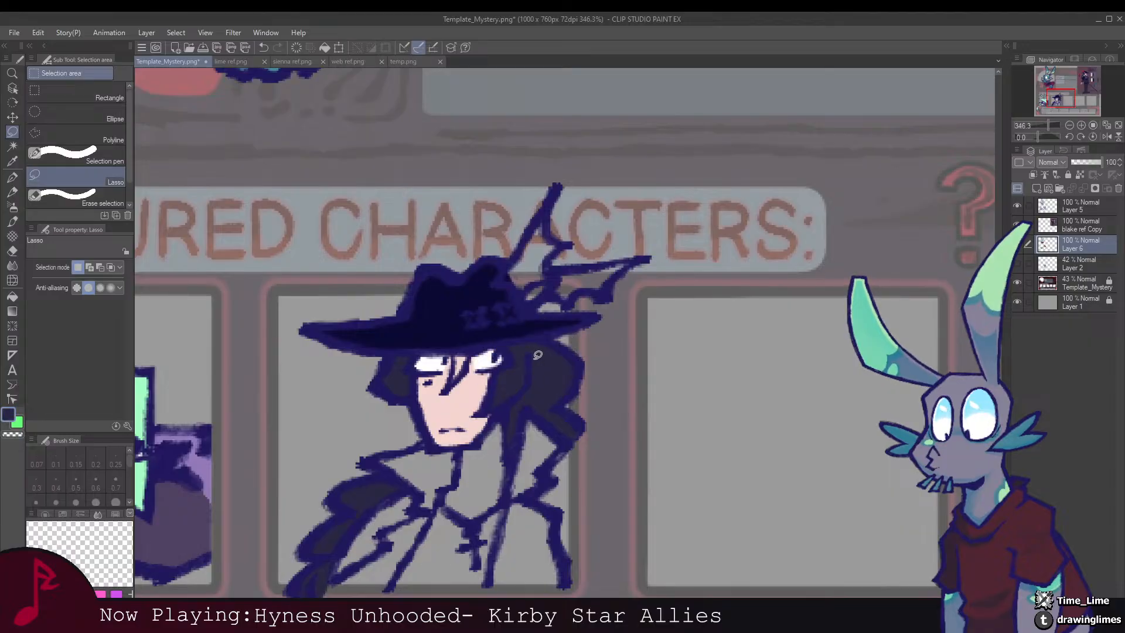
{"action": "left_click_drag", "start_coordinate": [510, 345], "coordinate": [580, 278]}
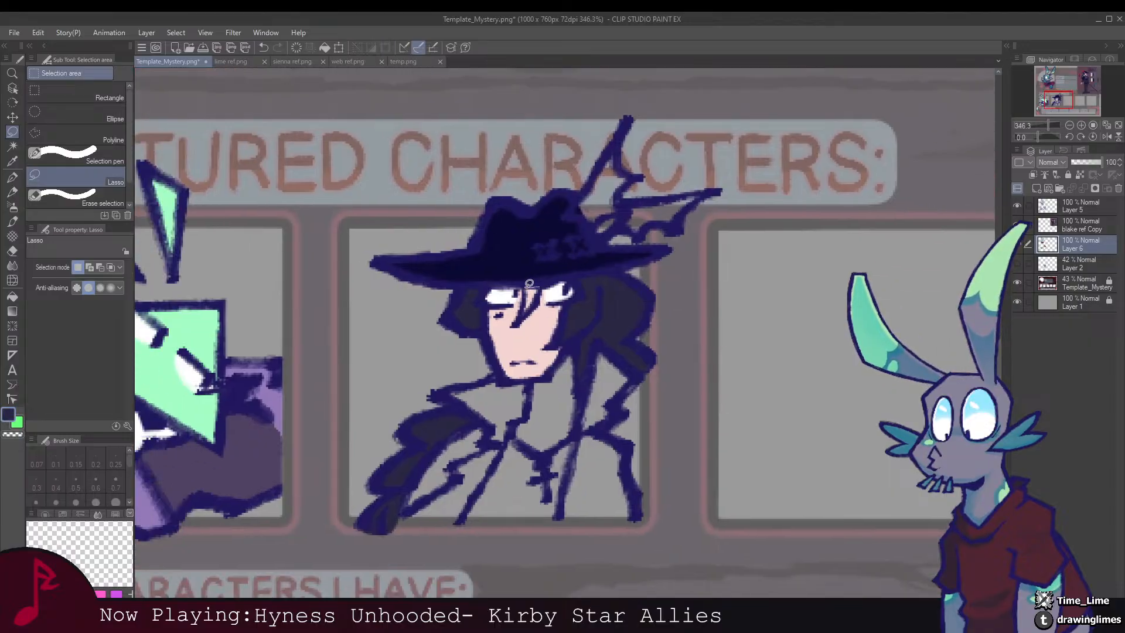
{"action": "left_click_drag", "start_coordinate": [531, 303], "coordinate": [552, 288]}
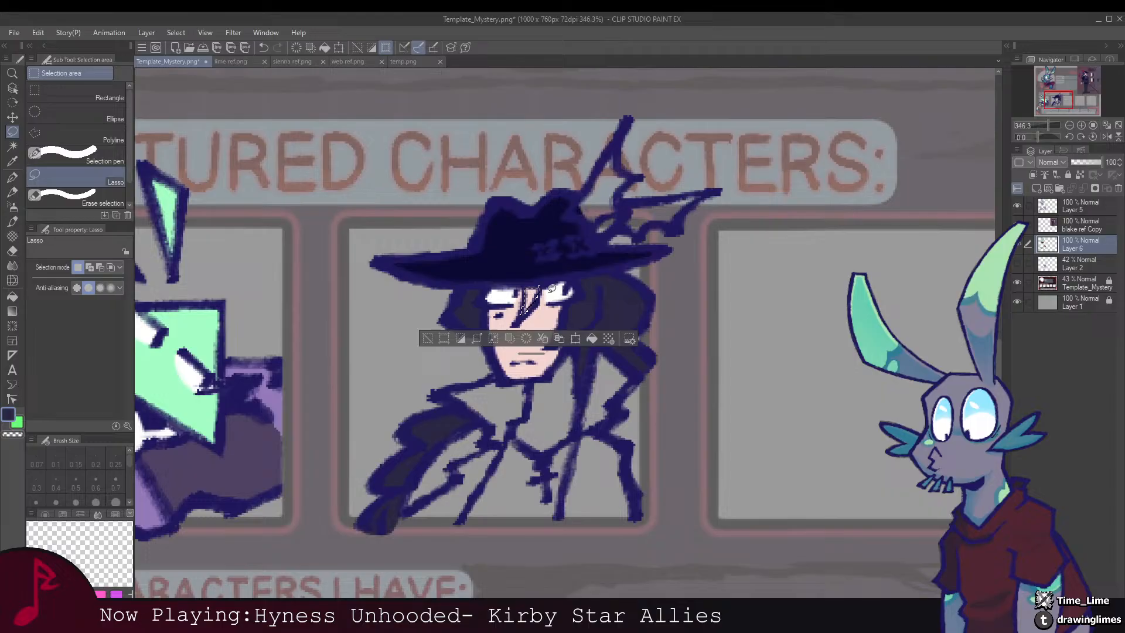
{"action": "left_click", "coordinate": [591, 339]}
{"action": "key", "text": "ctrl+d"}
{"action": "mouse_move", "coordinate": [621, 275]}
{"action": "left_mouse_down"}
{"action": "mouse_move", "coordinate": [563, 257]}
{"action": "mouse_move", "coordinate": [487, 319]}
{"action": "left_mouse_up"}
{"action": "mouse_move", "coordinate": [568, 295]}
{"action": "left_mouse_down"}
{"action": "mouse_move", "coordinate": [582, 306]}
{"action": "mouse_move", "coordinate": [592, 294]}
{"action": "left_mouse_up"}
{"action": "left_click_drag", "start_coordinate": [694, 202], "coordinate": [754, 185]}
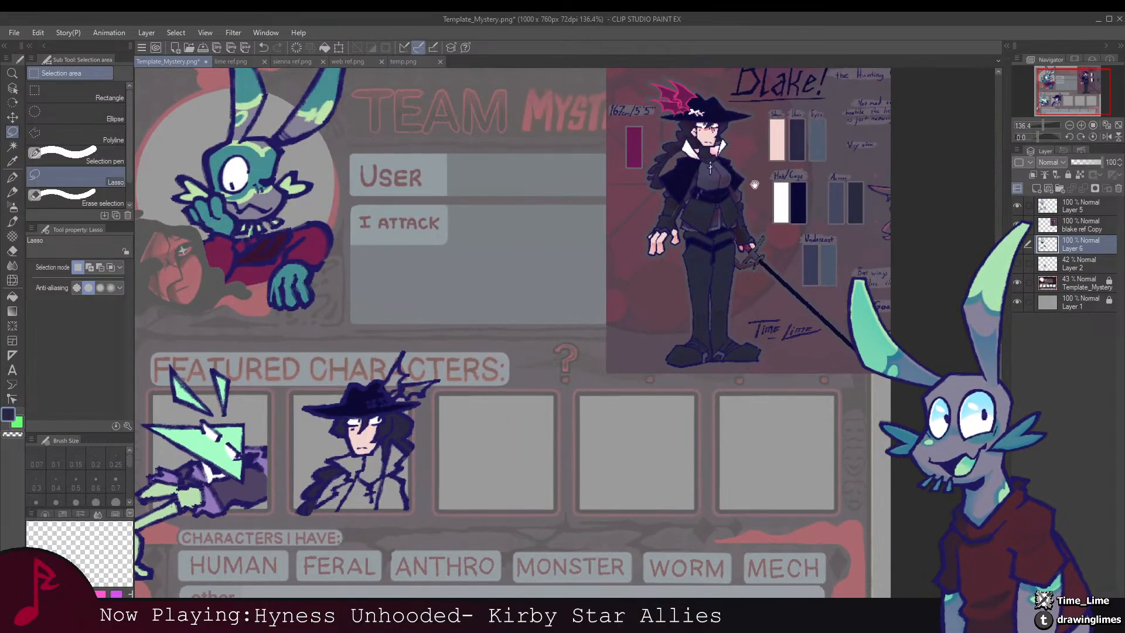
Step: Sample the dark blue-grey swatch beside the reference's hat and cape colours and fill Blake's neck area inside the collar using Lasso
{"action": "left_click", "coordinate": [795, 198], "text": "alt"}
{"action": "left_click", "coordinate": [839, 208], "text": "alt"}
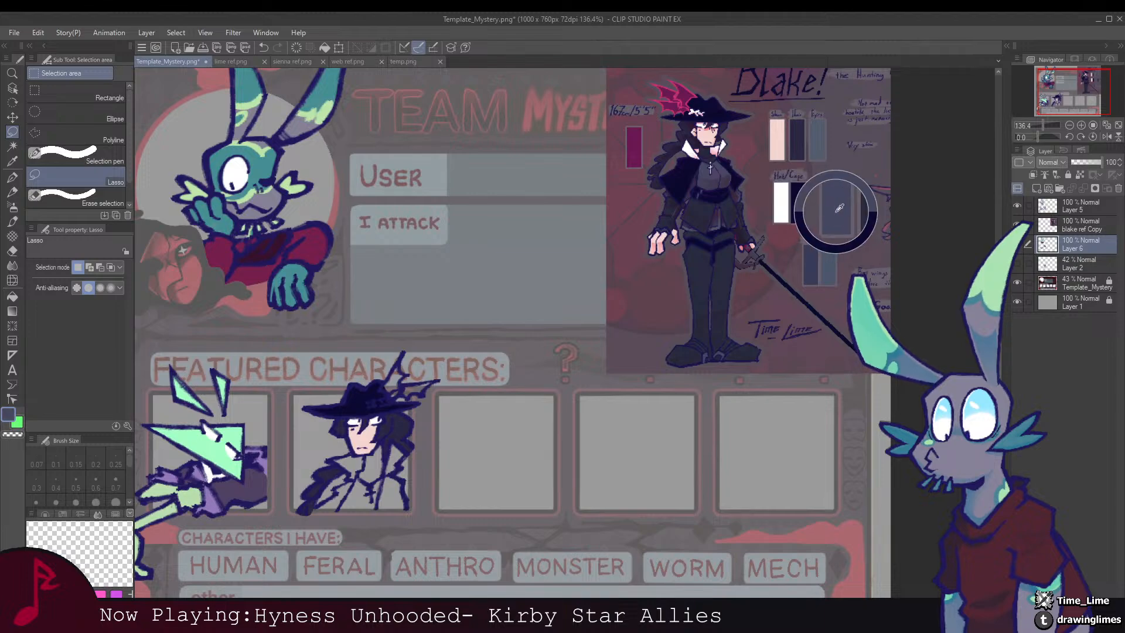
{"action": "left_click_drag", "start_coordinate": [839, 208], "coordinate": [854, 206]}
{"action": "left_click_drag", "start_coordinate": [369, 456], "coordinate": [518, 296]}
{"action": "scroll", "coordinate": [518, 296], "scroll_direction": "up", "scroll_amount": 6}
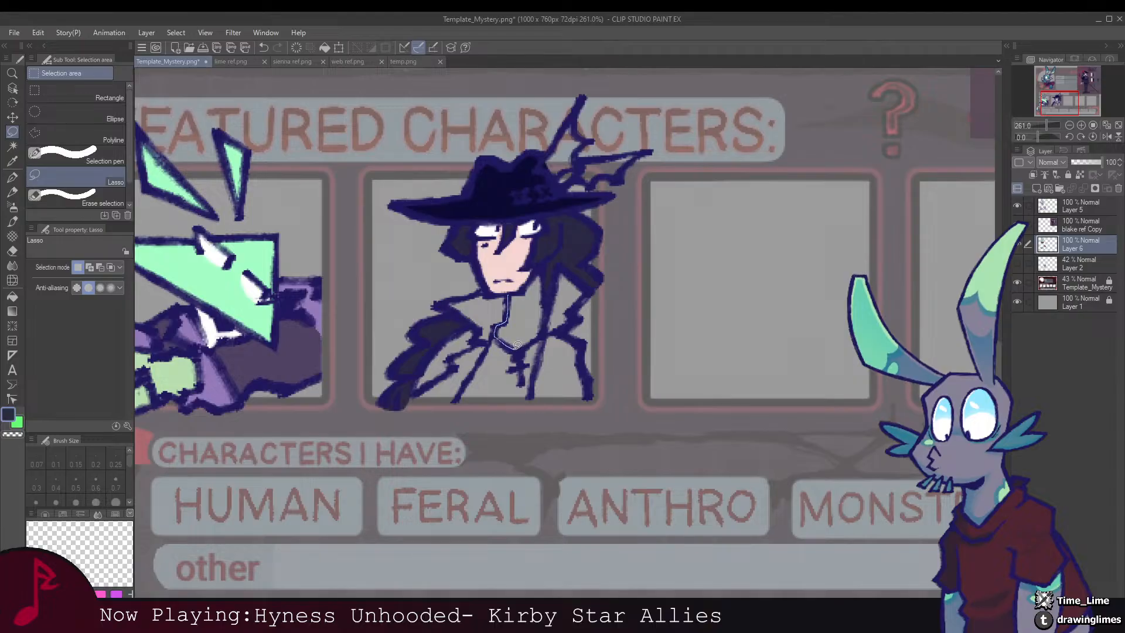
{"action": "mouse_move", "coordinate": [546, 327]}
{"action": "left_mouse_down"}
{"action": "mouse_move", "coordinate": [544, 274]}
{"action": "mouse_move", "coordinate": [534, 292]}
{"action": "left_mouse_up"}
{"action": "left_click", "coordinate": [579, 368]}
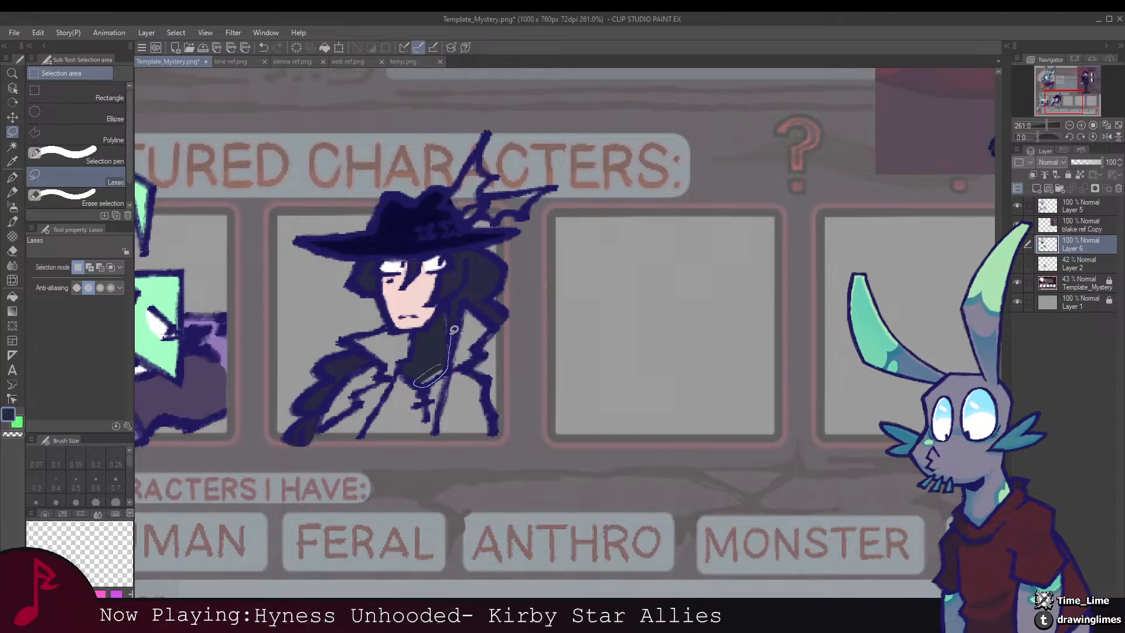
{"action": "left_click_drag", "start_coordinate": [450, 304], "coordinate": [436, 351]}
{"action": "left_click", "coordinate": [491, 407]}
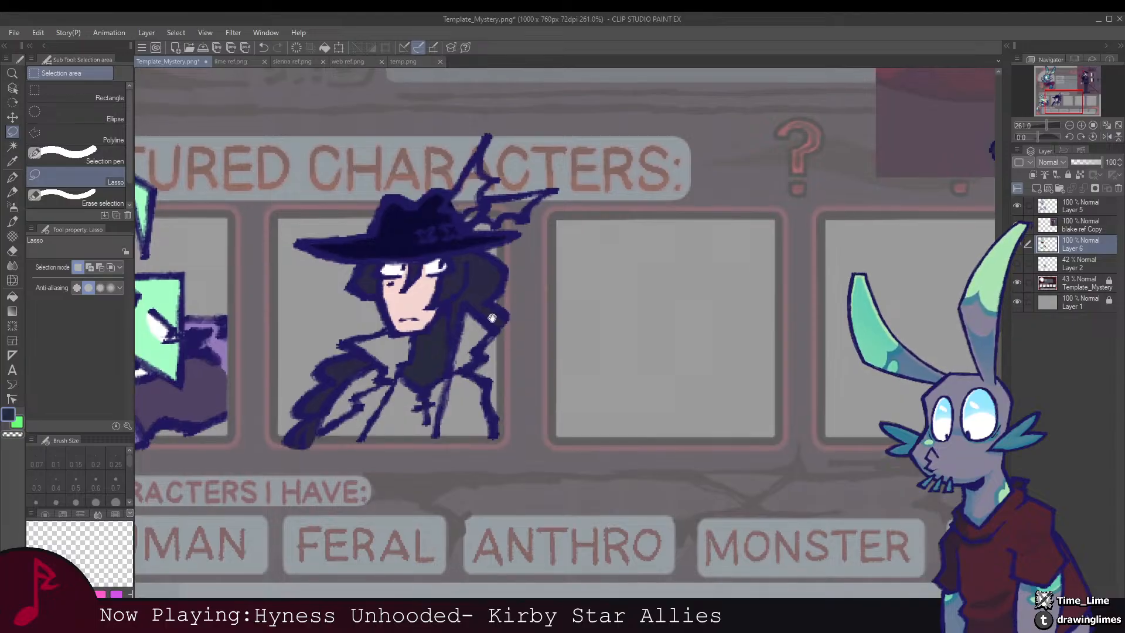
Step: Sample white from the reference and fill the collar flap below Blake's chin, on the braid-free side, using Lasso, clearing the selection
{"action": "scroll", "coordinate": [516, 363], "scroll_direction": "down", "scroll_amount": 3}
{"action": "scroll", "coordinate": [523, 361], "scroll_direction": "up", "scroll_amount": 3}
{"action": "scroll", "coordinate": [523, 361], "scroll_direction": "up", "scroll_amount": 2}
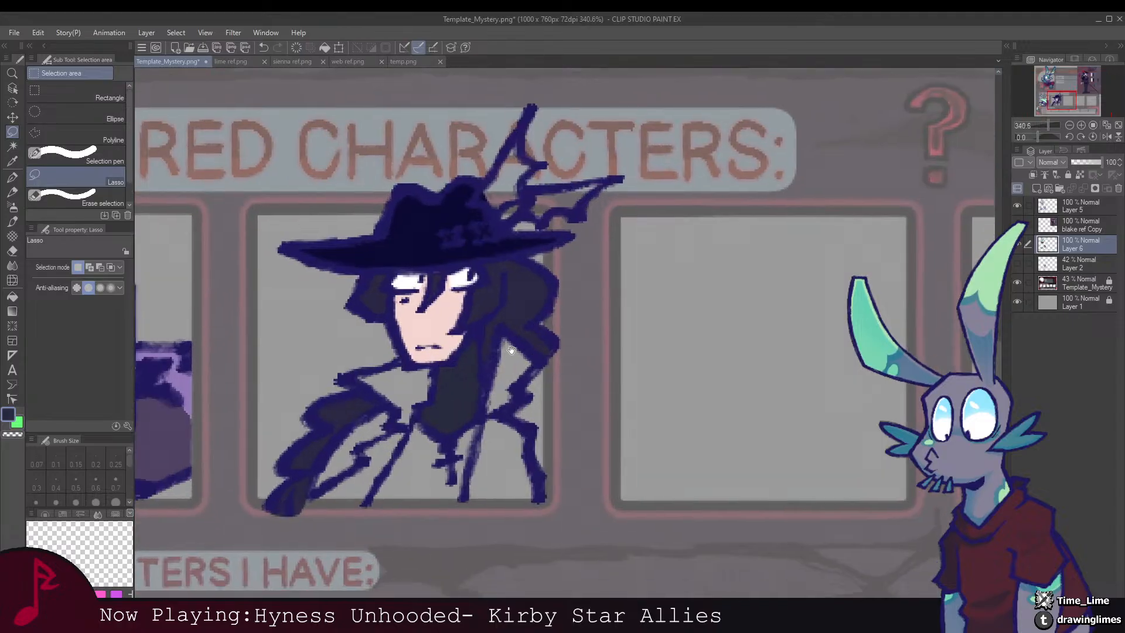
{"action": "scroll", "coordinate": [607, 257], "scroll_direction": "down", "scroll_amount": 5}
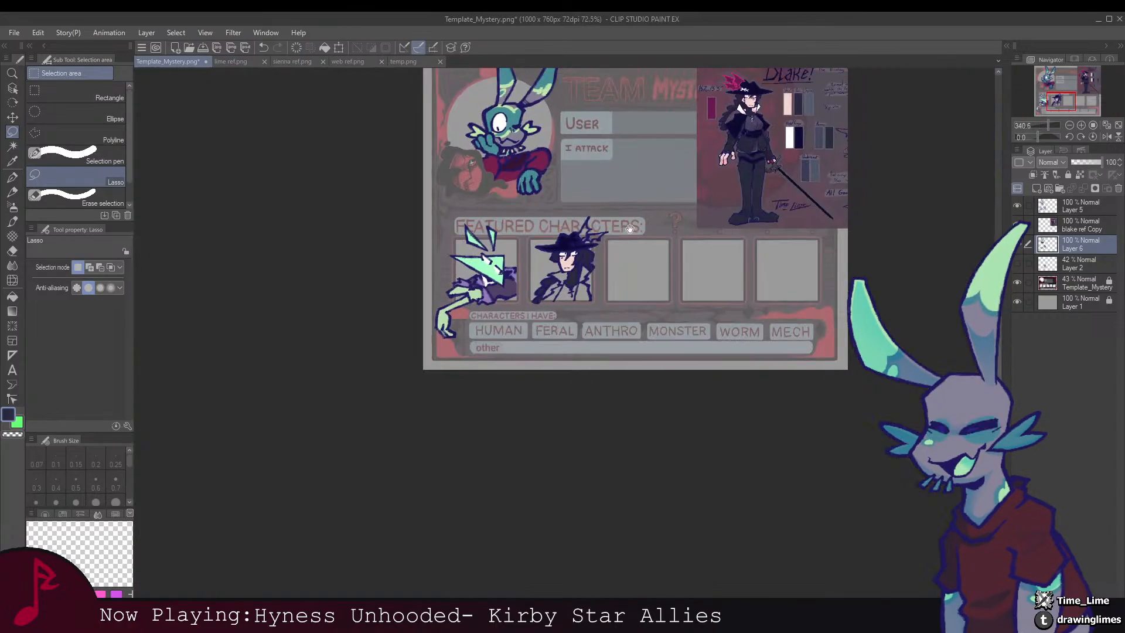
{"action": "scroll", "coordinate": [621, 261], "scroll_direction": "up", "scroll_amount": 4}
{"action": "left_click_drag", "start_coordinate": [636, 263], "coordinate": [756, 53]}
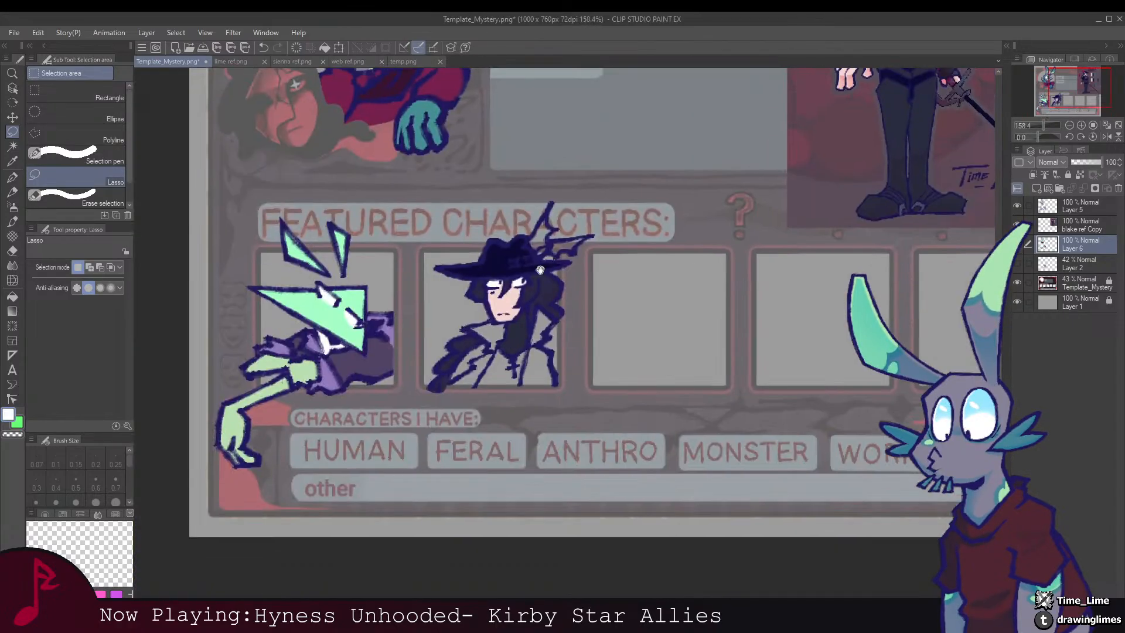
{"action": "scroll", "coordinate": [526, 295], "scroll_direction": "up", "scroll_amount": 2}
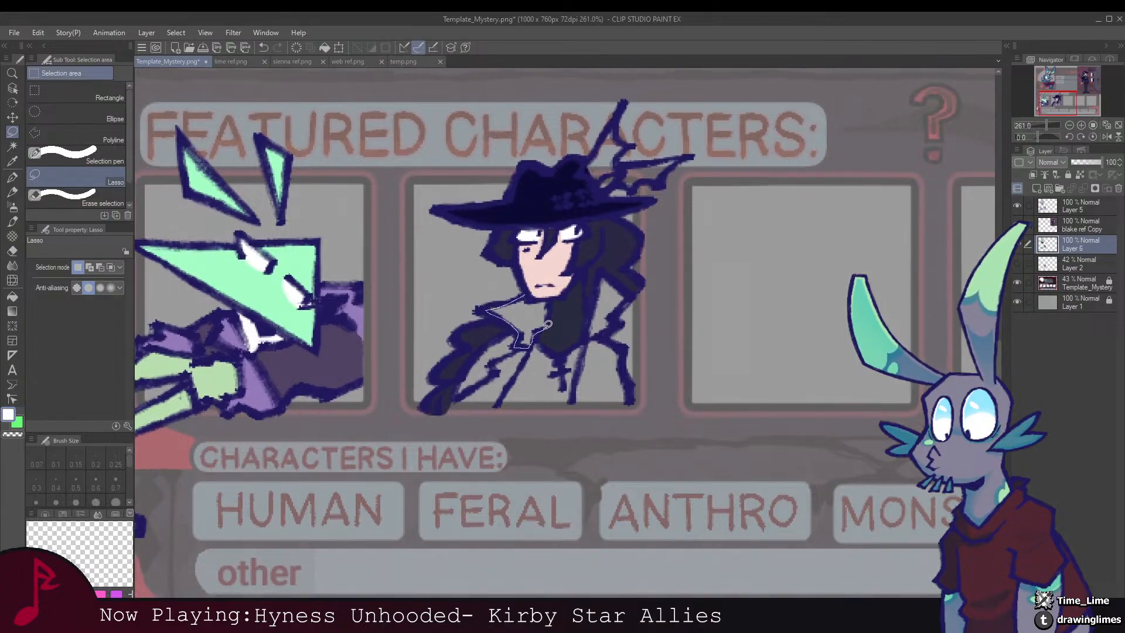
{"action": "left_click_drag", "start_coordinate": [553, 296], "coordinate": [529, 294]}
{"action": "left_click_drag", "start_coordinate": [544, 301], "coordinate": [480, 325]}
{"action": "left_click", "coordinate": [514, 388]}
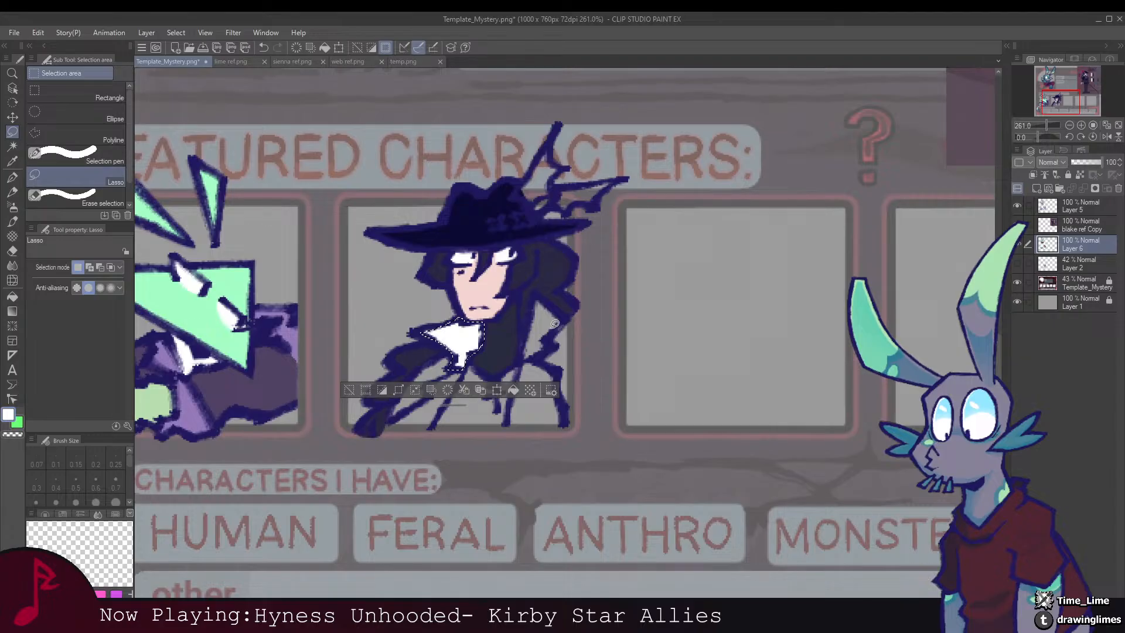
{"action": "key", "text": "ctrl+d"}
{"action": "scroll", "coordinate": [526, 316], "scroll_direction": "up", "scroll_amount": 1}
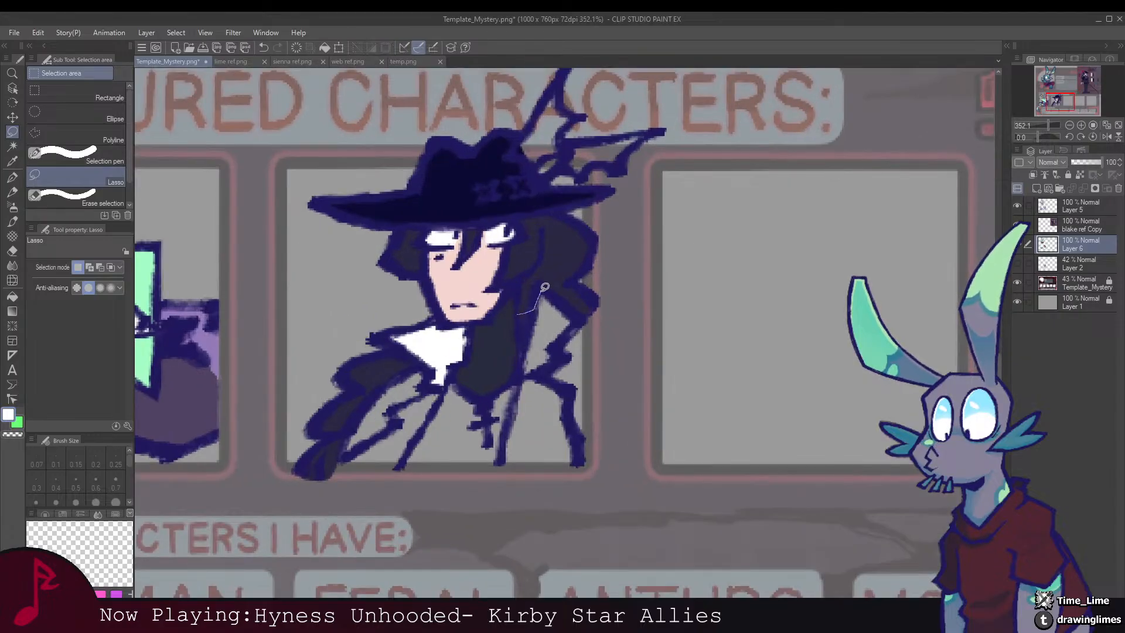
Step: Fill the hat character's unfilled collar flap with white on Layer 6, trimming the fill beside the neck
{"action": "mouse_move", "coordinate": [577, 316]}
{"action": "left_mouse_down"}
{"action": "mouse_move", "coordinate": [558, 355]}
{"action": "mouse_move", "coordinate": [519, 373]}
{"action": "left_mouse_up"}
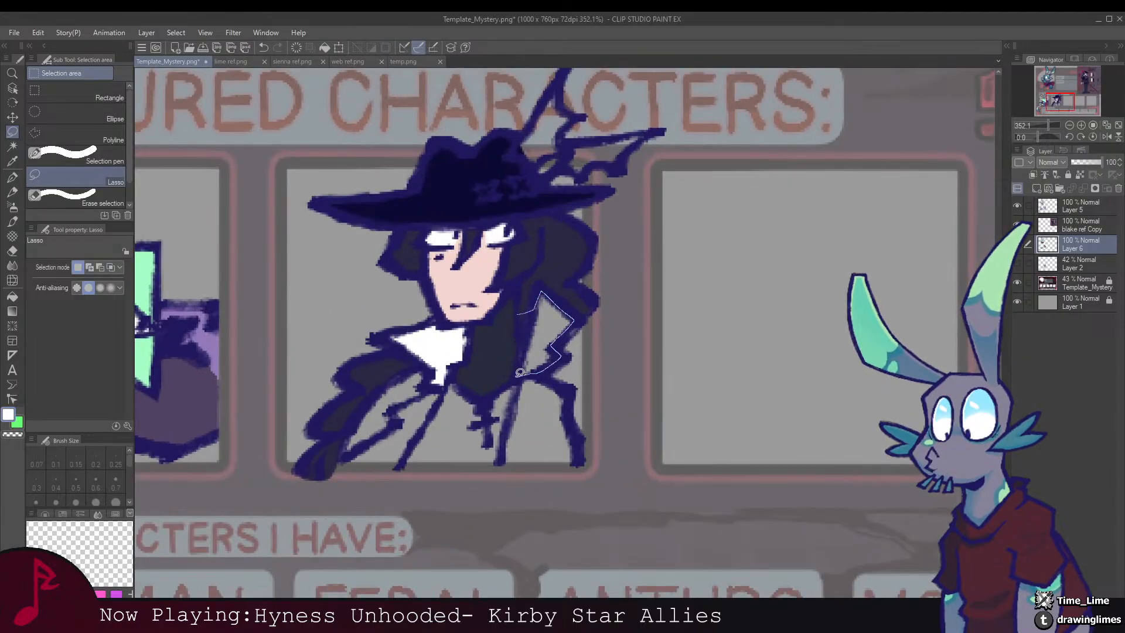
{"action": "left_click_drag", "start_coordinate": [533, 327], "coordinate": [531, 319]}
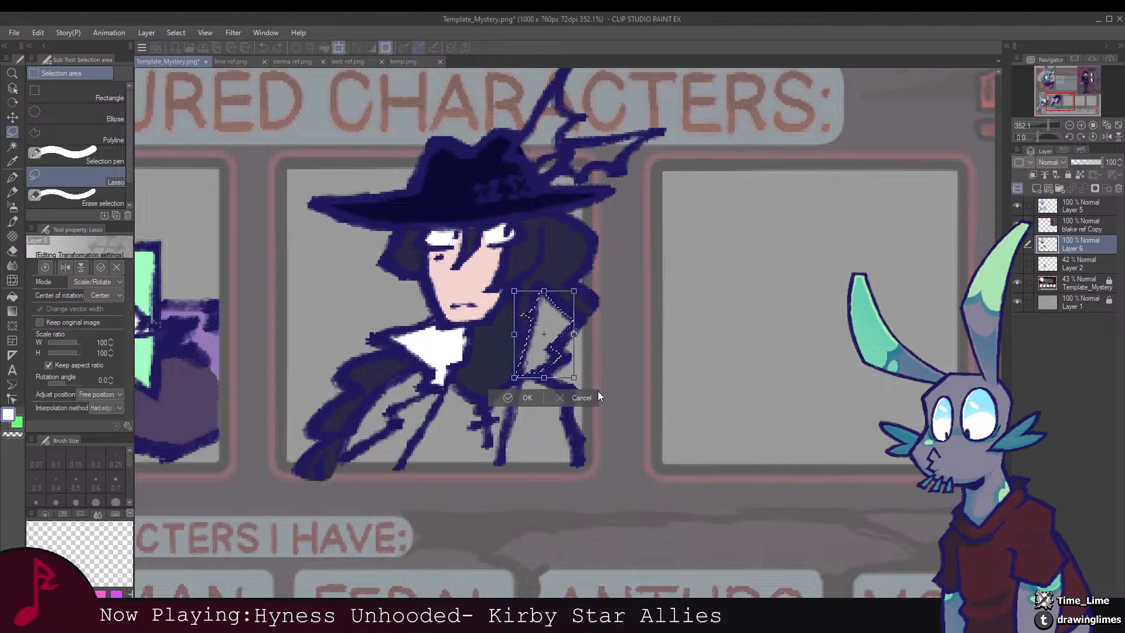
{"action": "left_click", "coordinate": [623, 396]}
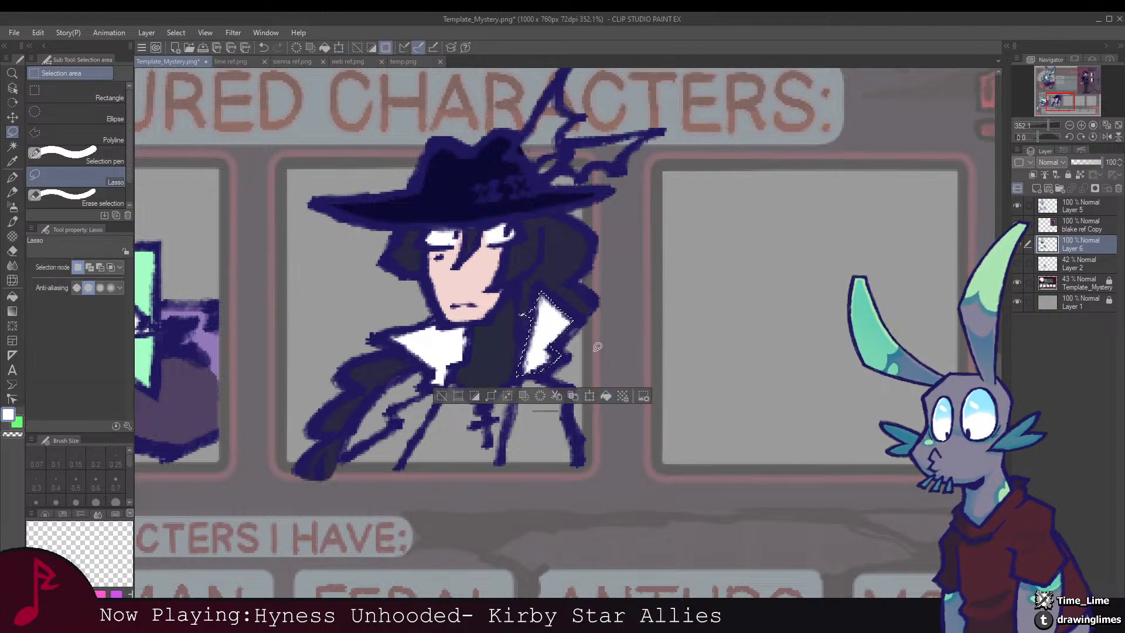
{"action": "left_click", "coordinate": [525, 350]}
{"action": "left_click_drag", "start_coordinate": [521, 321], "coordinate": [544, 327]}
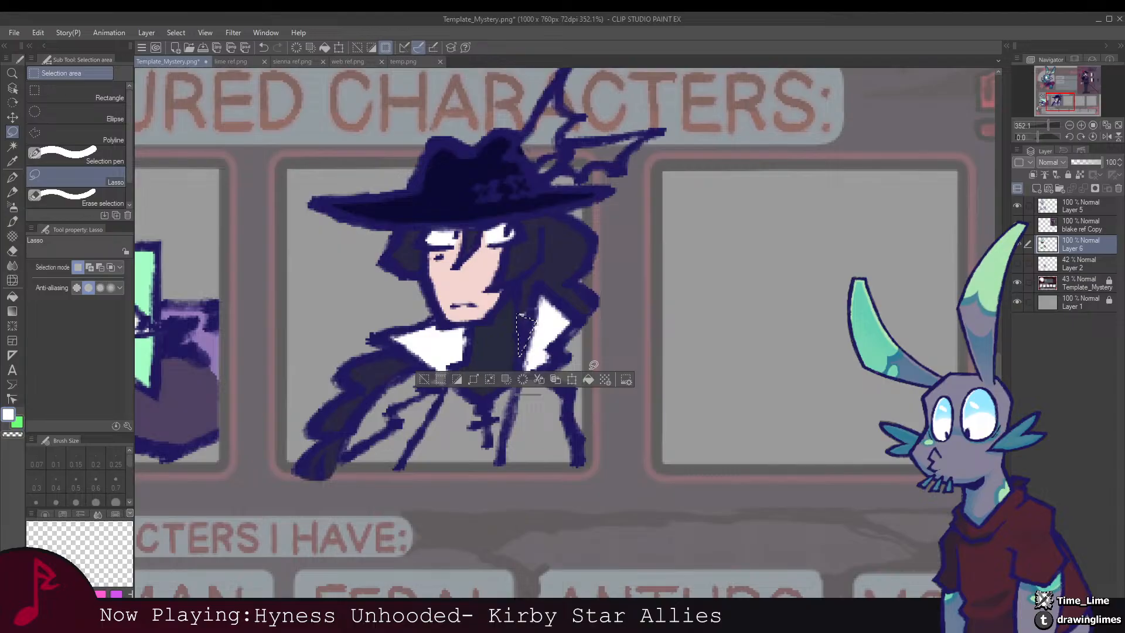
{"action": "key", "text": "ctrl+d"}
Step: Sample the dark navy from the reference sheet's hat and cape palette and fill both sides of the character's cape
{"action": "scroll", "coordinate": [492, 290], "scroll_direction": "down", "scroll_amount": 6}
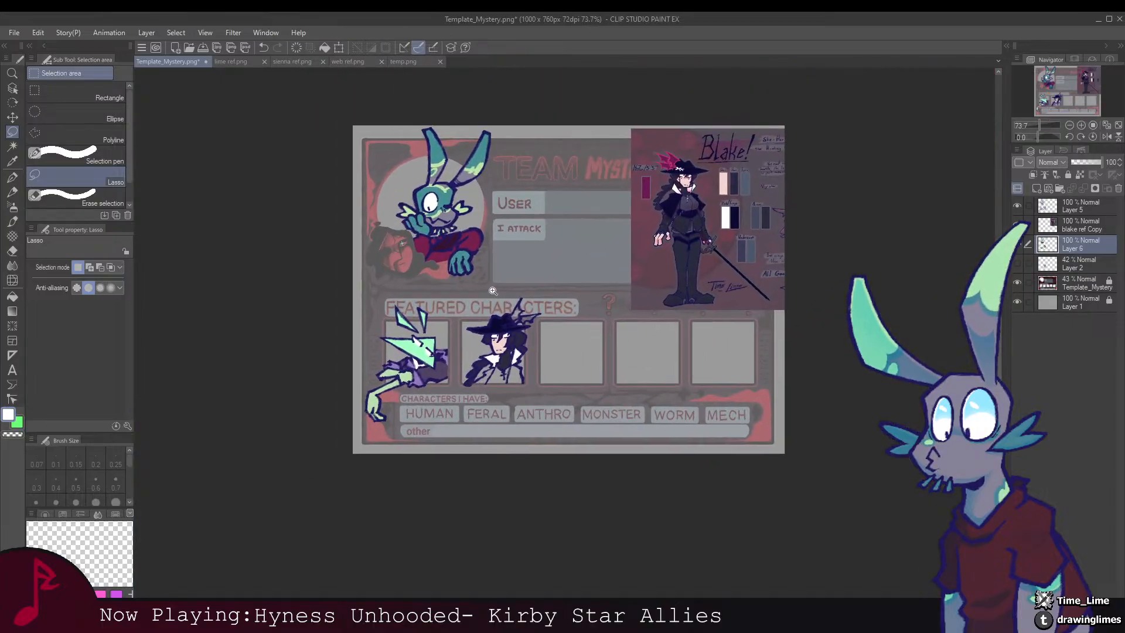
{"action": "scroll", "coordinate": [493, 291], "scroll_direction": "up", "scroll_amount": 3}
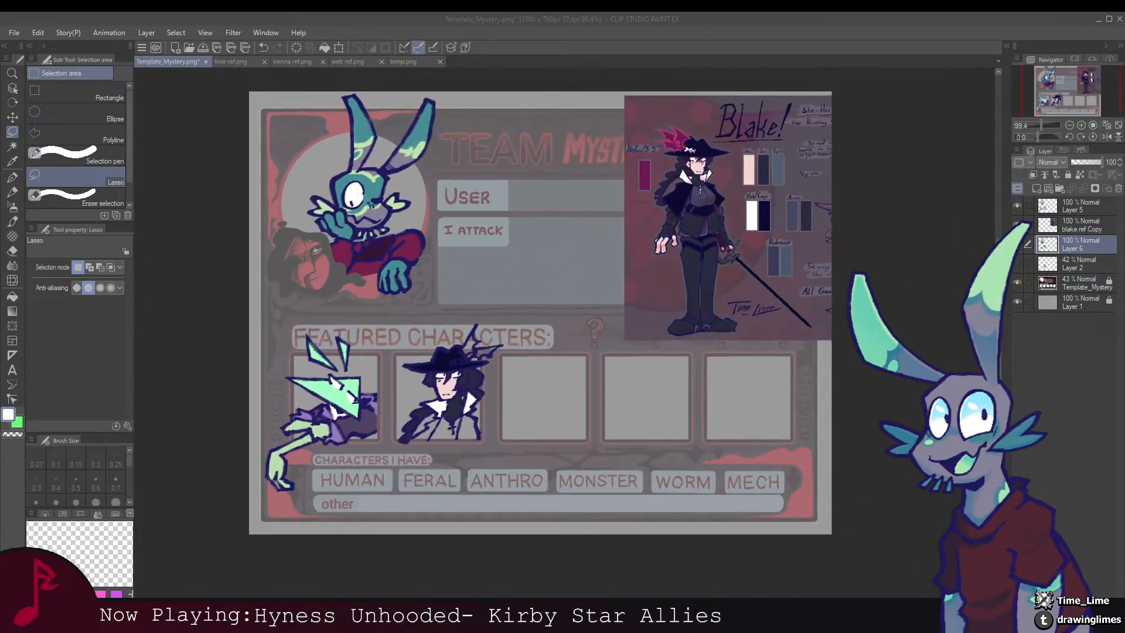
{"action": "scroll", "coordinate": [508, 339], "scroll_direction": "up", "scroll_amount": 8}
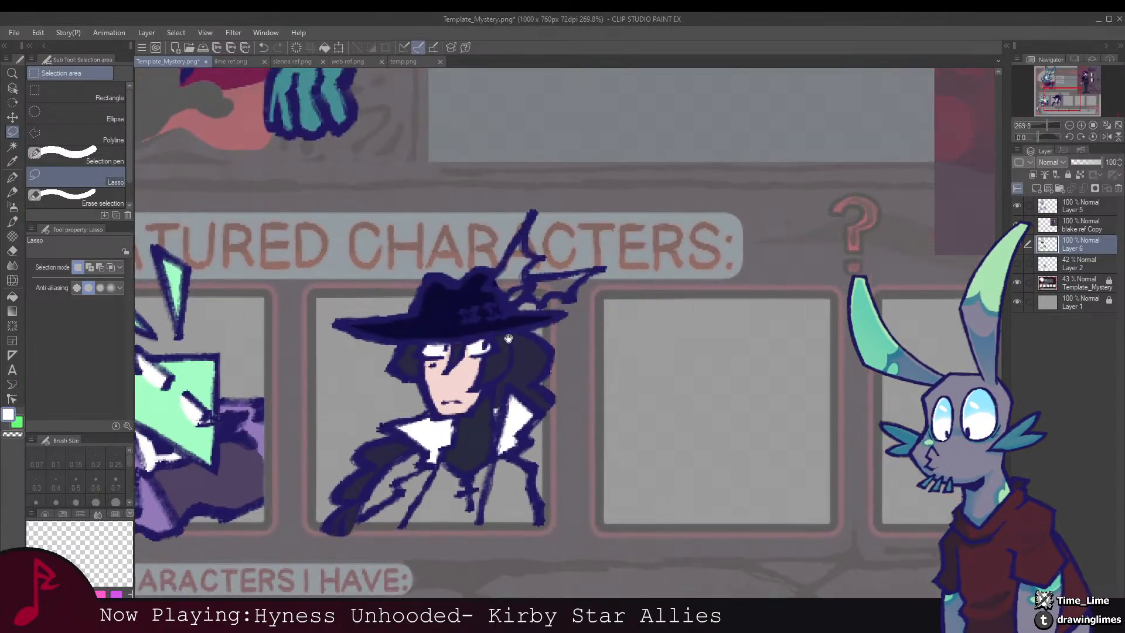
{"action": "left_click_drag", "start_coordinate": [509, 338], "coordinate": [523, 496]}
{"action": "left_click_drag", "start_coordinate": [492, 252], "coordinate": [346, 423]}
{"action": "mouse_move", "coordinate": [460, 304]}
{"action": "left_mouse_down"}
{"action": "mouse_move", "coordinate": [439, 311]}
{"action": "mouse_move", "coordinate": [462, 317]}
{"action": "left_mouse_up"}
{"action": "left_click_drag", "start_coordinate": [452, 393], "coordinate": [459, 236]}
{"action": "left_click_drag", "start_coordinate": [644, 255], "coordinate": [519, 334]}
{"action": "left_click", "coordinate": [820, 181], "text": "alt"}
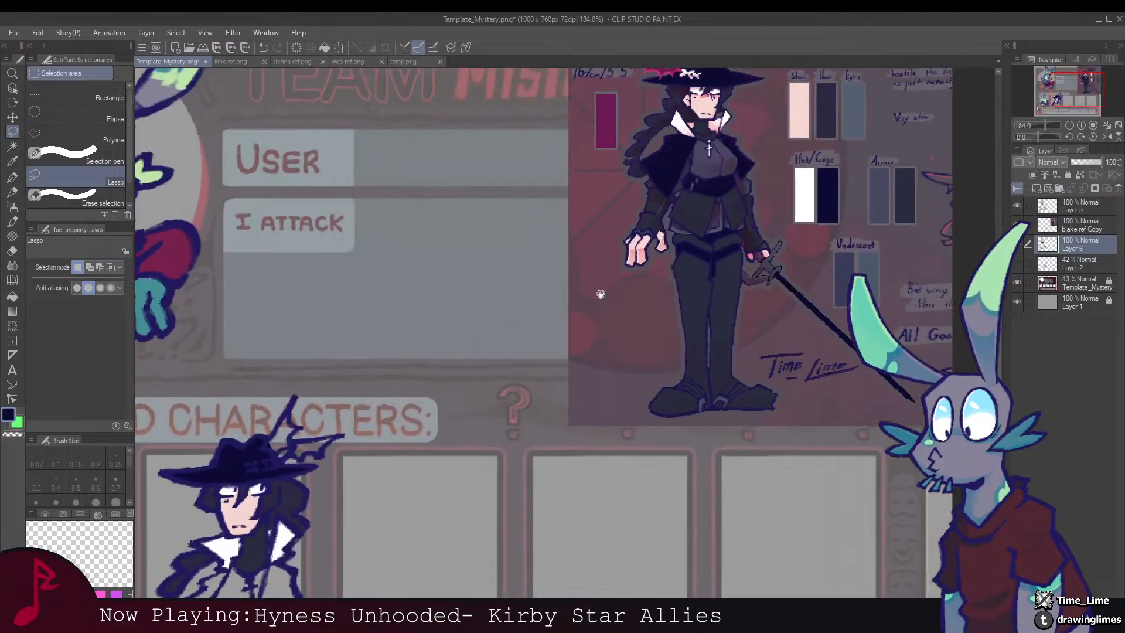
{"action": "left_click_drag", "start_coordinate": [551, 369], "coordinate": [805, 109]}
{"action": "left_click_drag", "start_coordinate": [492, 310], "coordinate": [523, 288]}
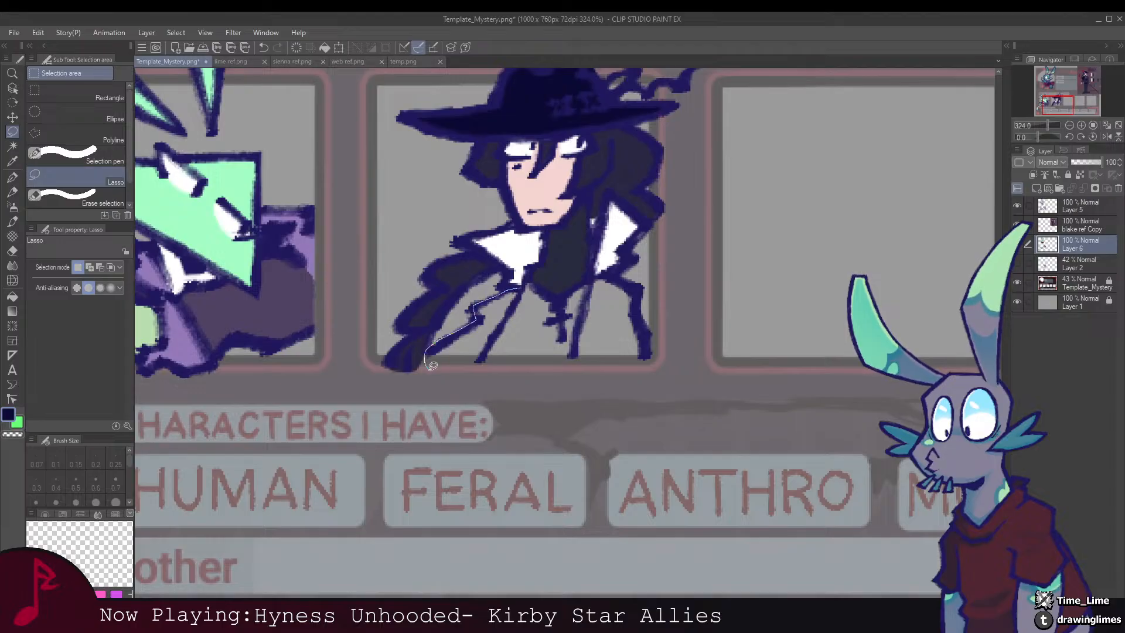
{"action": "left_click_drag", "start_coordinate": [509, 317], "coordinate": [511, 311]}
{"action": "left_click_drag", "start_coordinate": [610, 276], "coordinate": [521, 290]}
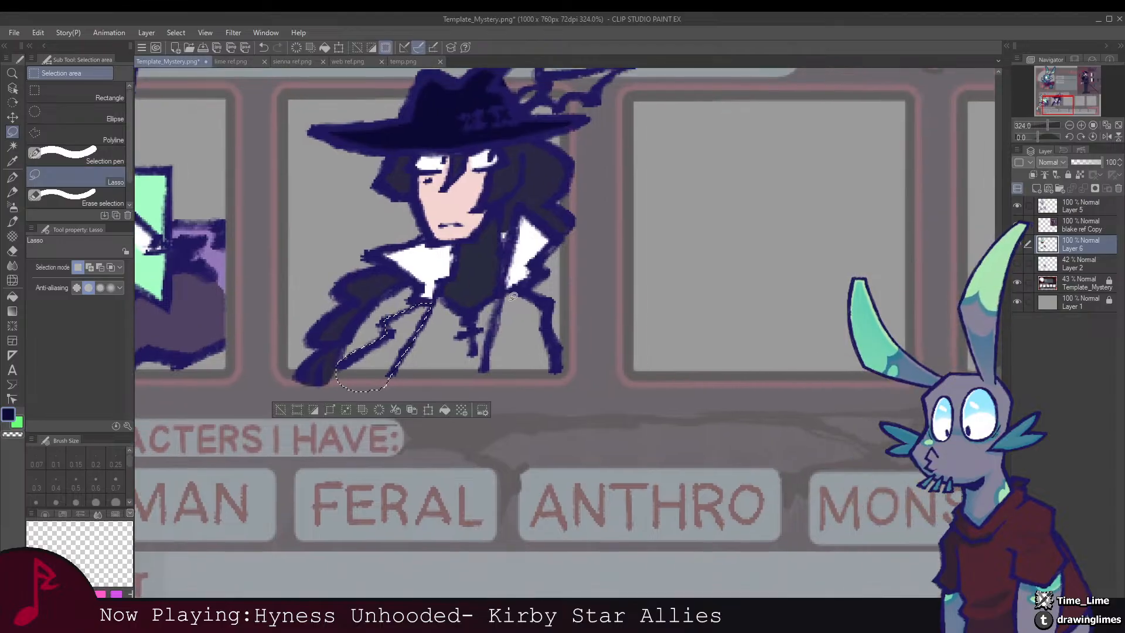
{"action": "left_click_drag", "start_coordinate": [484, 370], "coordinate": [553, 368]}
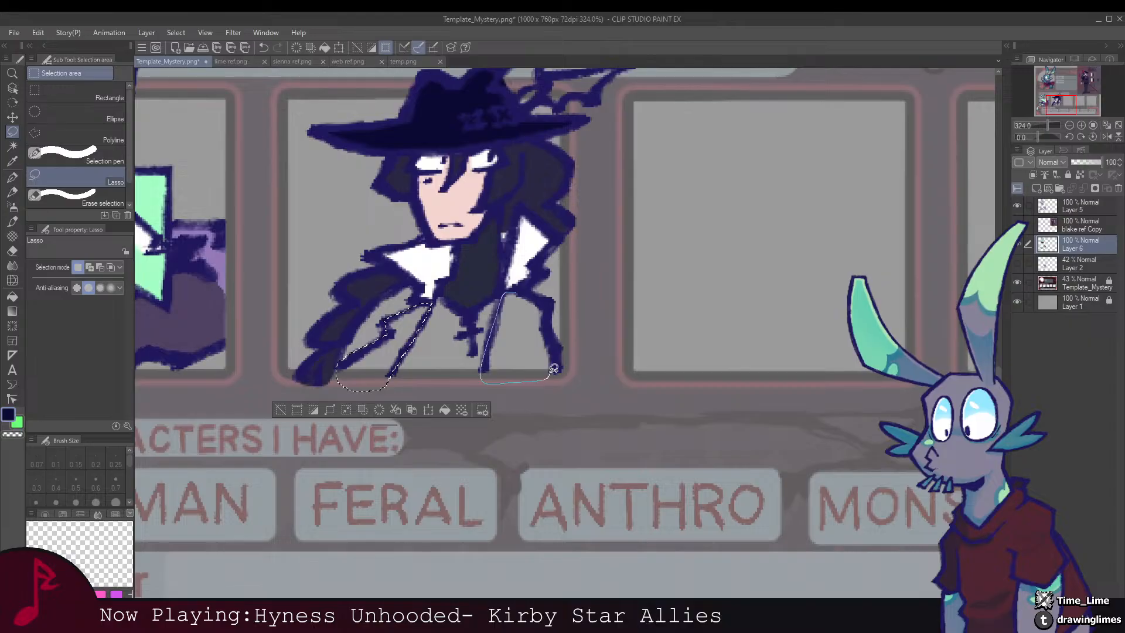
{"action": "left_click_drag", "start_coordinate": [547, 319], "coordinate": [533, 299]}
{"action": "left_click", "coordinate": [521, 410]}
{"action": "key", "text": "ctrl+d"}
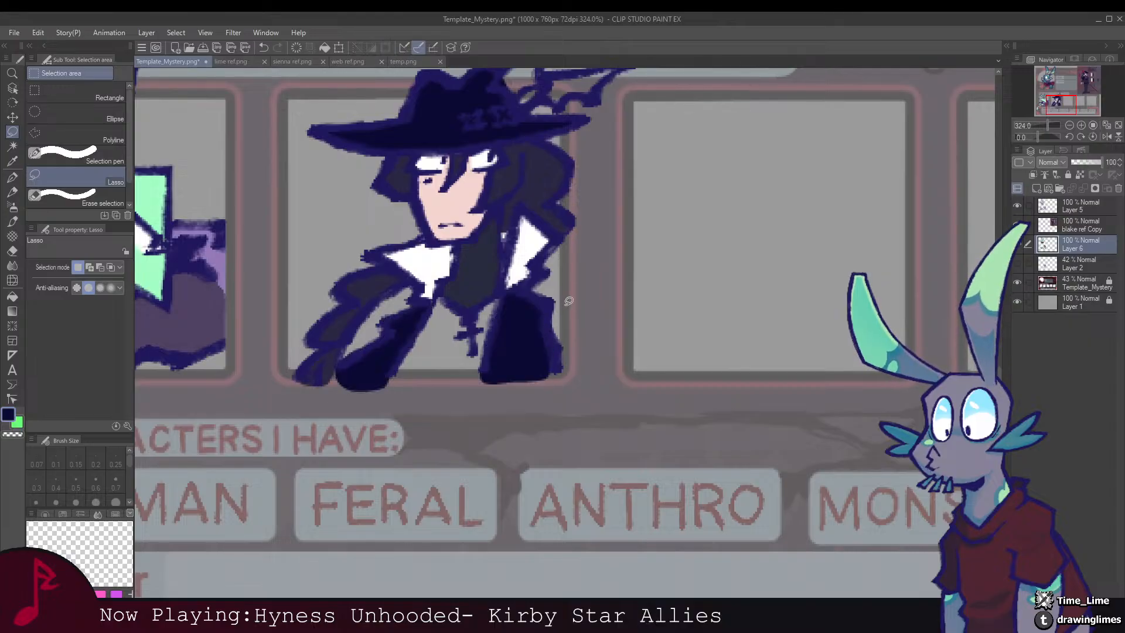
Step: Sample the slate blue from the reference sheet and fill the character's torso between the two cape halves
{"action": "scroll", "coordinate": [726, 190], "scroll_direction": "down", "scroll_amount": 5}
{"action": "left_click_drag", "start_coordinate": [726, 190], "coordinate": [797, 203]}
{"action": "left_click_drag", "start_coordinate": [437, 408], "coordinate": [543, 306]}
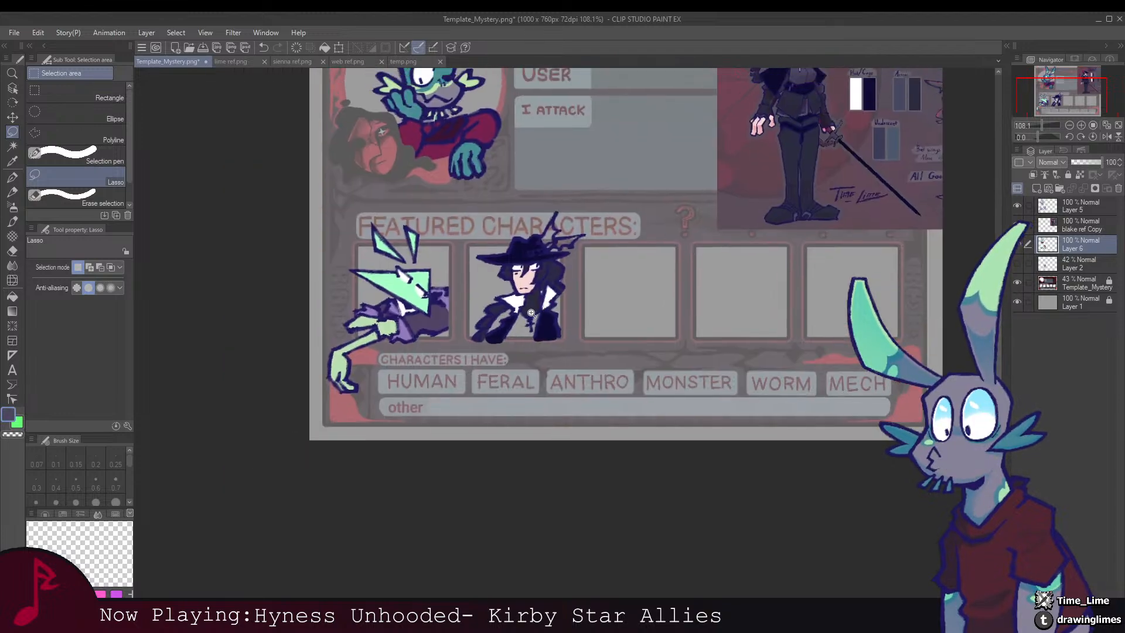
{"action": "scroll", "coordinate": [520, 317], "scroll_direction": "up", "scroll_amount": 4}
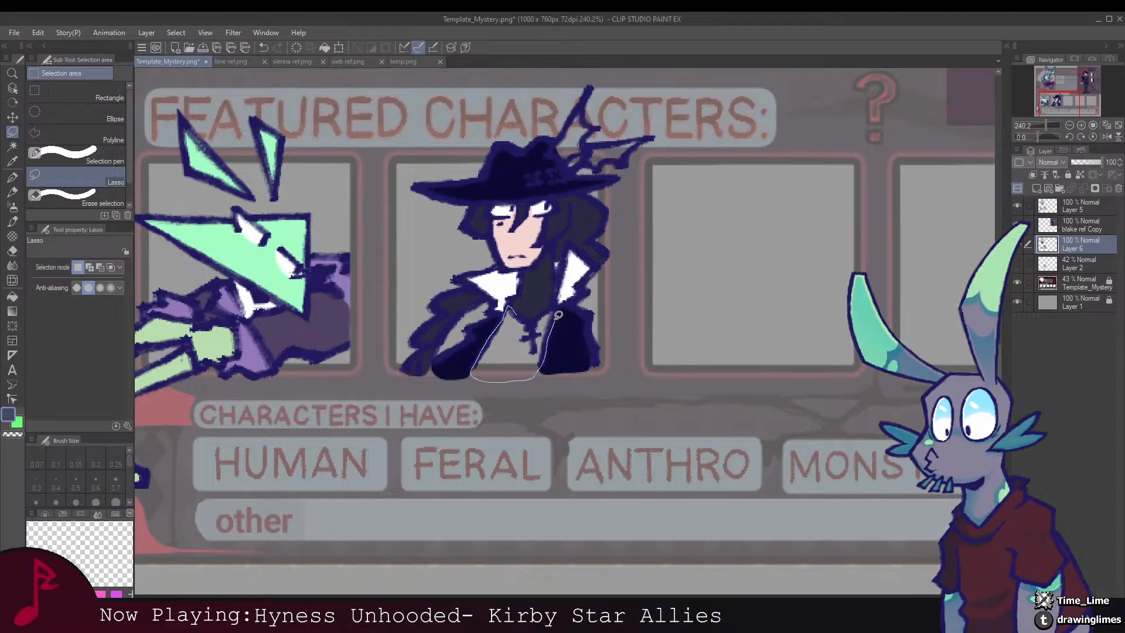
{"action": "left_click_drag", "start_coordinate": [536, 316], "coordinate": [518, 316]}
{"action": "left_click", "coordinate": [576, 401]}
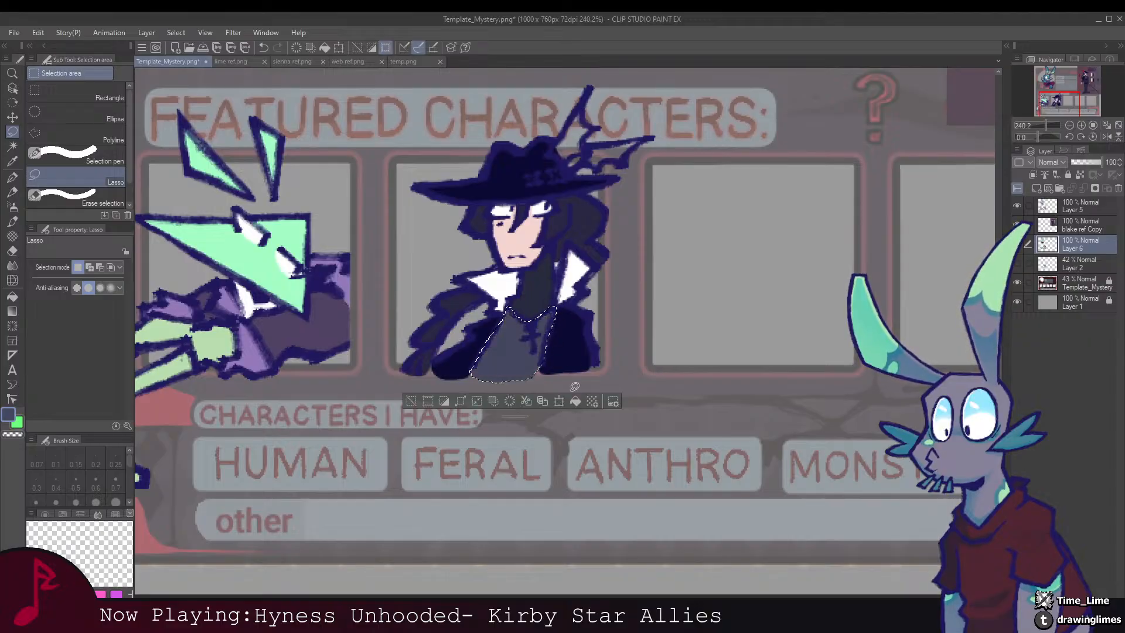
{"action": "left_click_drag", "start_coordinate": [596, 232], "coordinate": [545, 326]}
{"action": "key", "text": "ctrl+d"}
Step: Fill the two X-shaped ornaments on the hat with white
{"action": "left_click", "coordinate": [525, 349], "text": "alt"}
{"action": "scroll", "coordinate": [483, 300], "scroll_direction": "up", "scroll_amount": 3}
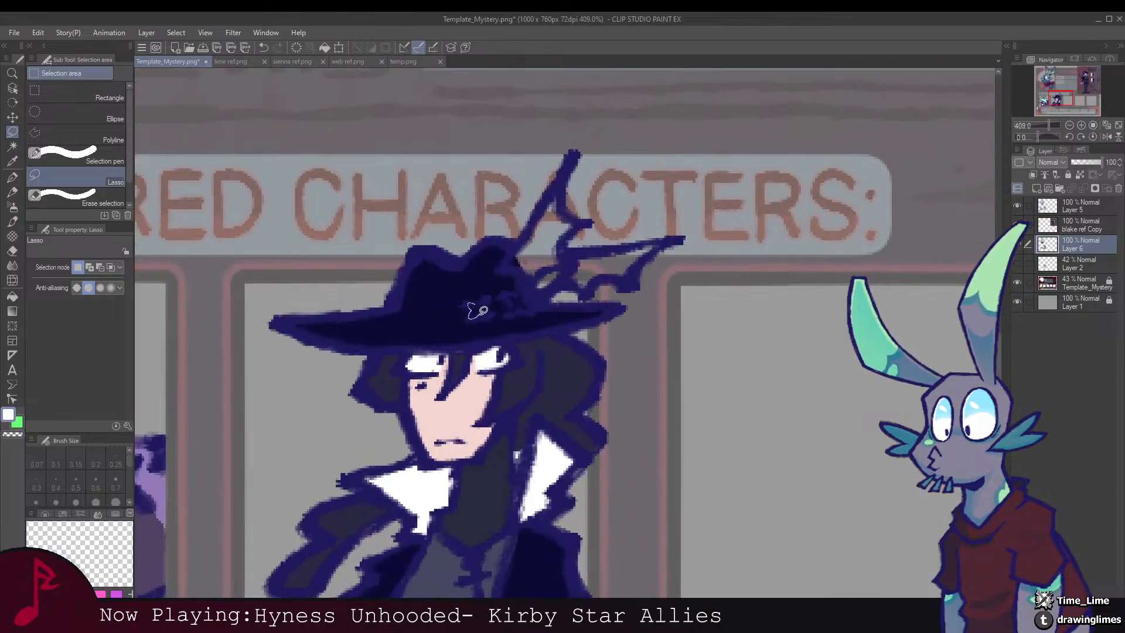
{"action": "left_click_drag", "start_coordinate": [486, 305], "coordinate": [488, 304]}
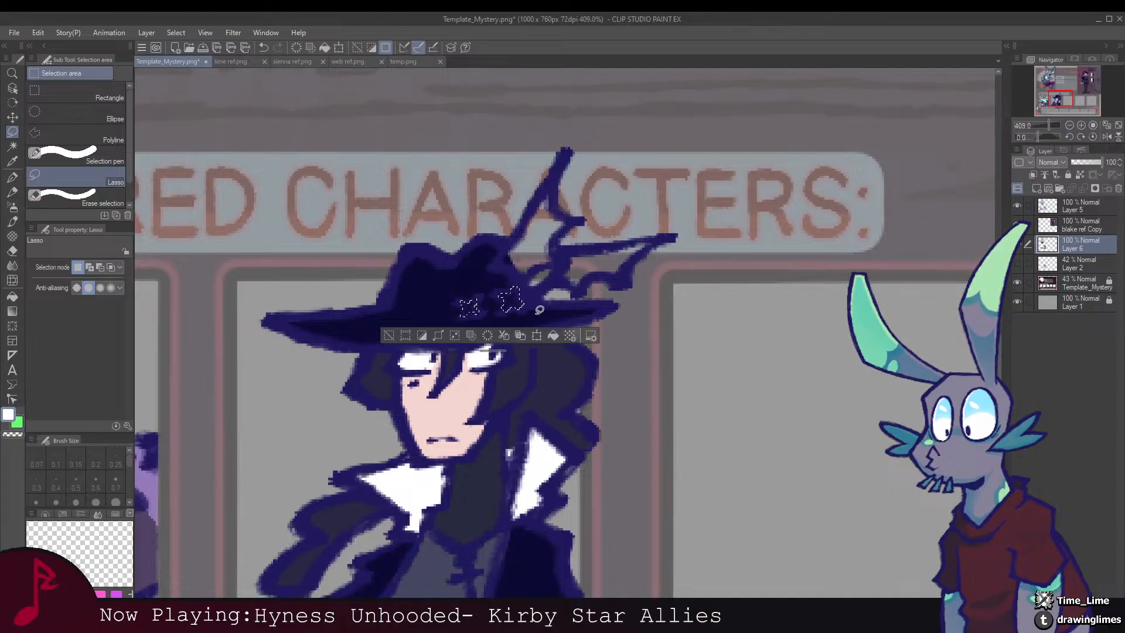
{"action": "key", "text": "alt+BackSpace"}
{"action": "key", "text": "ctrl+d"}
{"action": "scroll", "coordinate": [545, 287], "scroll_direction": "up", "scroll_amount": 1}
{"action": "scroll", "coordinate": [563, 280], "scroll_direction": "down", "scroll_amount": 3}
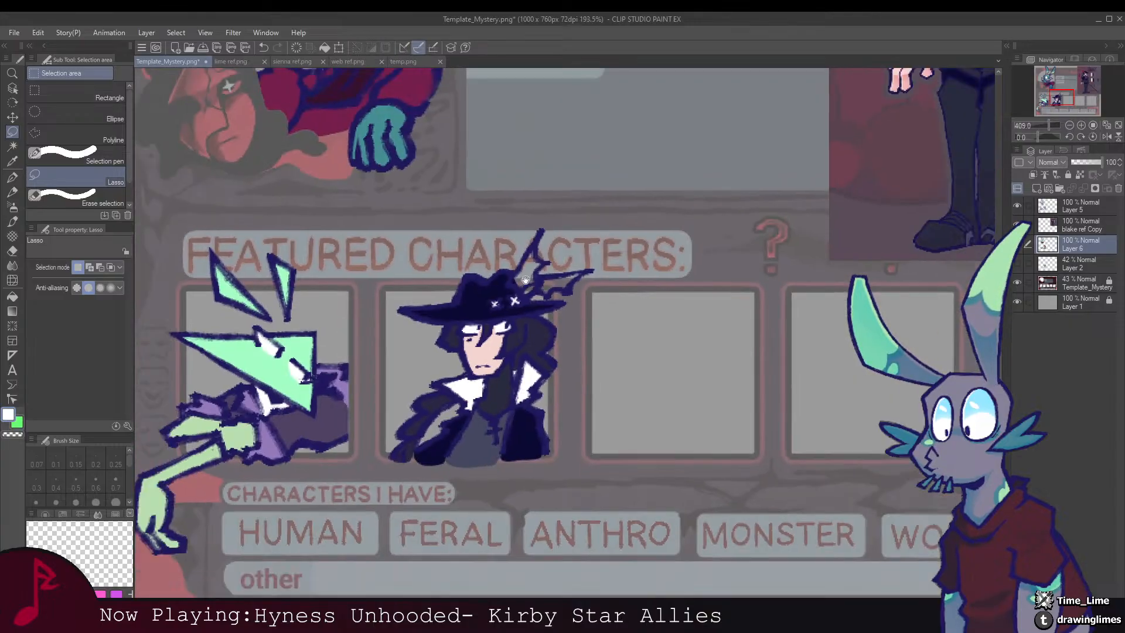
Step: Sample the dark magenta from the reference sheet and fill the bat wings on the hat
{"action": "left_click_drag", "start_coordinate": [700, 111], "coordinate": [595, 211]}
{"action": "scroll", "coordinate": [563, 232], "scroll_direction": "up", "scroll_amount": 2}
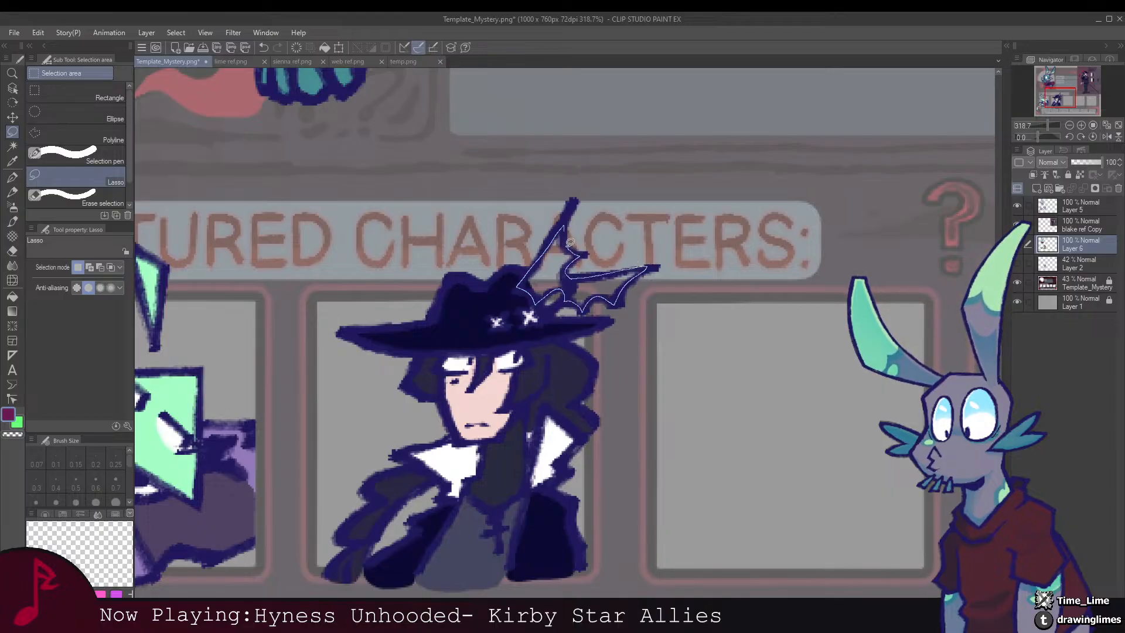
{"action": "left_click_drag", "start_coordinate": [570, 242], "coordinate": [570, 241]}
{"action": "key", "text": "alt+BackSpace"}
{"action": "key", "text": "ctrl+d"}
{"action": "scroll", "coordinate": [523, 304], "scroll_direction": "down", "scroll_amount": 5}
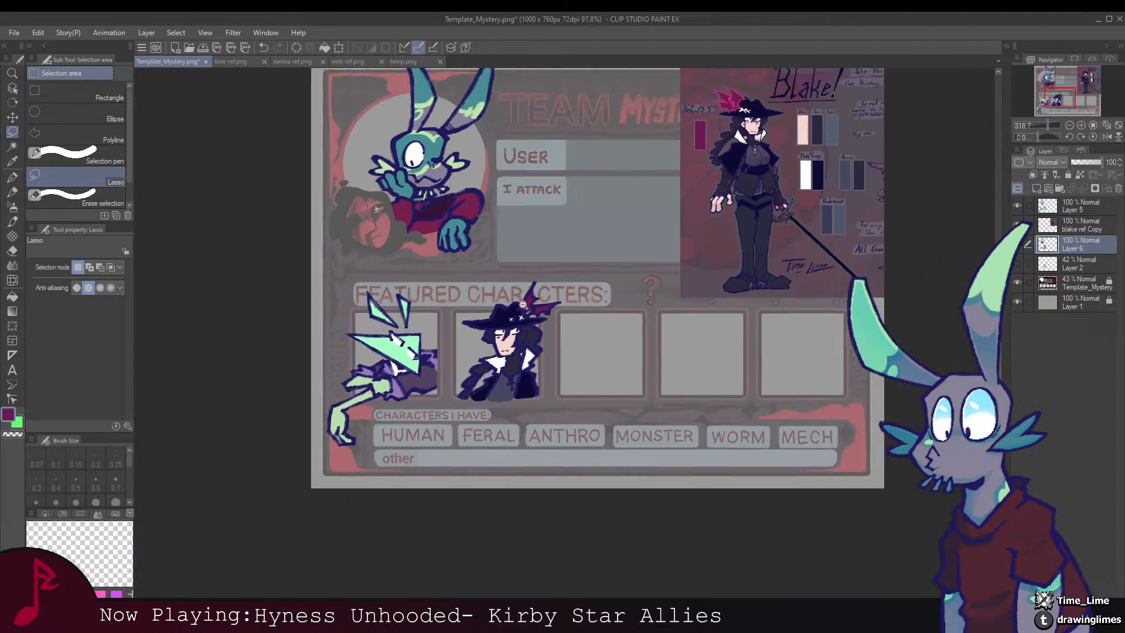
Step: Add a new layer directly above Layer 5 and clip it to that line art
{"action": "scroll", "coordinate": [556, 302], "scroll_direction": "down", "scroll_amount": 2}
{"action": "scroll", "coordinate": [523, 305], "scroll_direction": "up", "scroll_amount": 3}
{"action": "left_click_drag", "start_coordinate": [523, 305], "coordinate": [546, 320]}
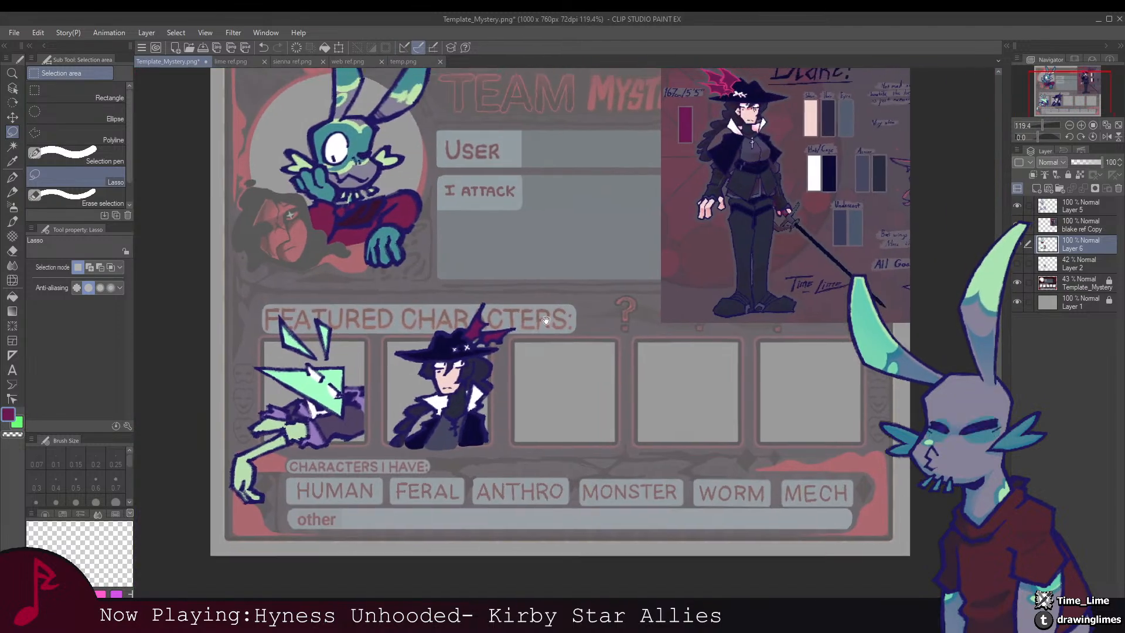
{"action": "left_click", "coordinate": [1081, 226]}
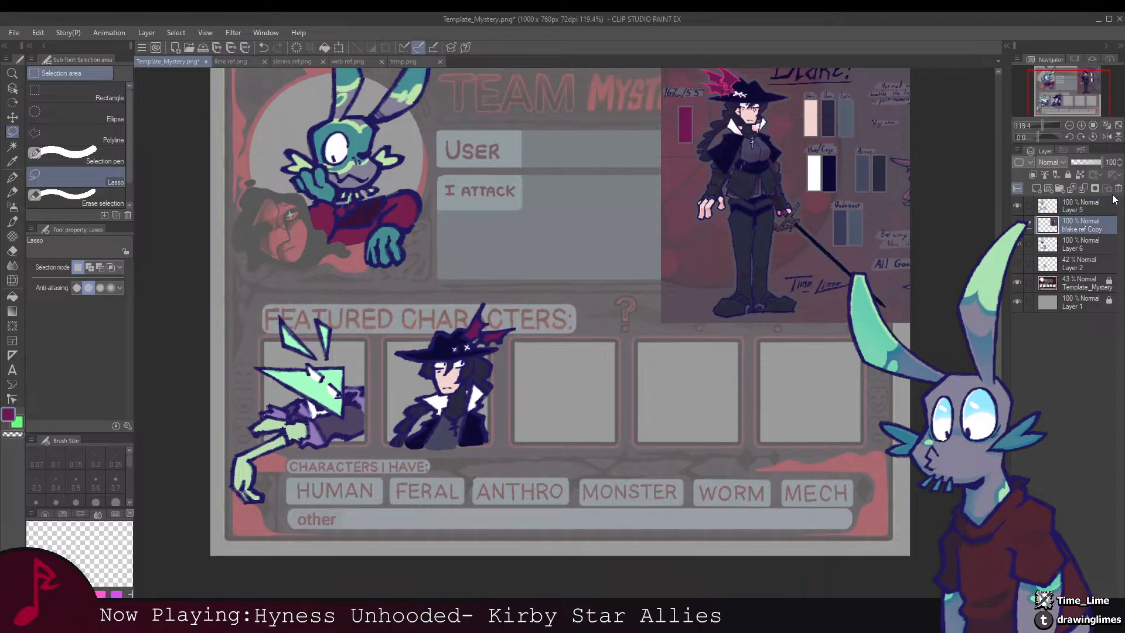
{"action": "left_click", "coordinate": [1078, 205]}
{"action": "left_click", "coordinate": [1036, 188]}
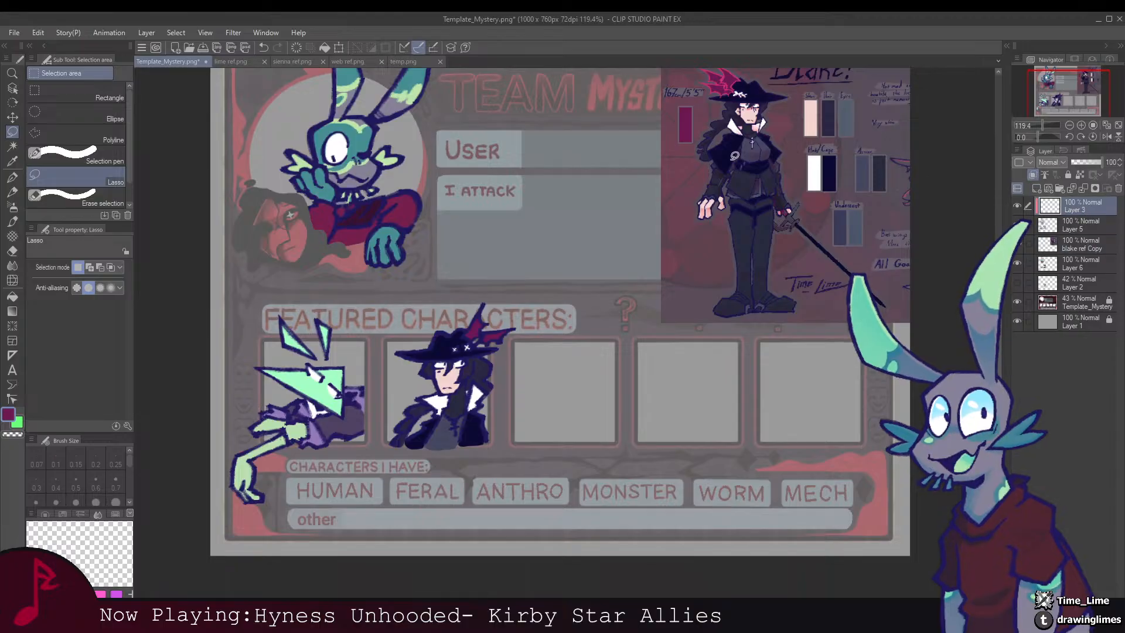
Step: Recolour the outlines of the hat's bat wings with the bright pink sampled from the reference, using the Dry ink brush
{"action": "left_click", "coordinate": [737, 89], "text": "alt"}
{"action": "left_click", "coordinate": [743, 76], "text": "alt"}
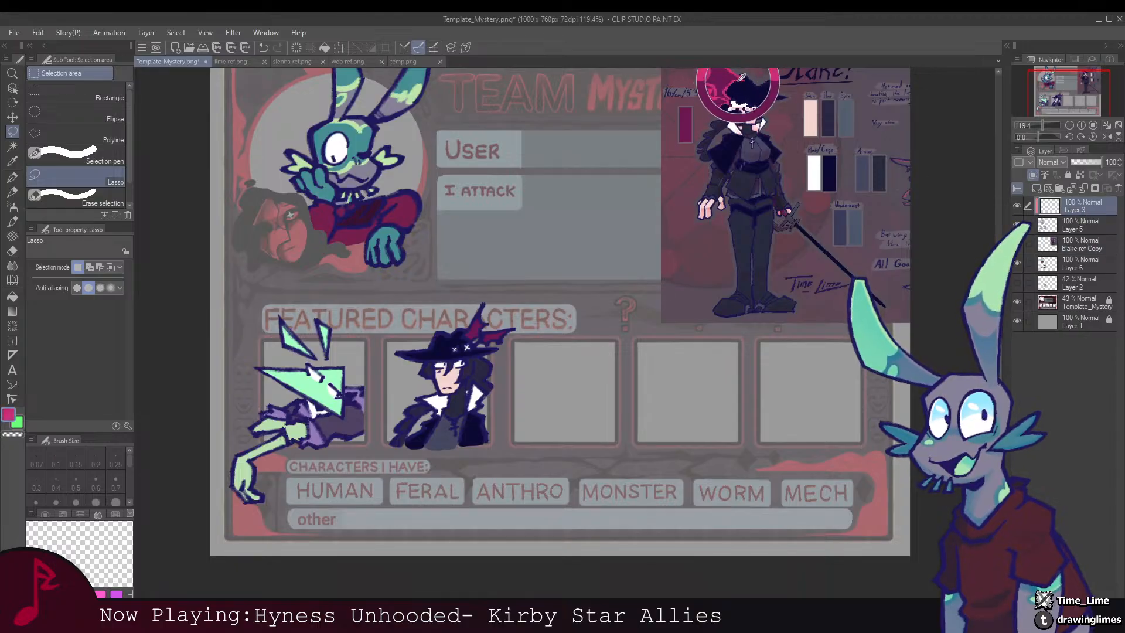
{"action": "scroll", "coordinate": [445, 352], "scroll_direction": "up", "scroll_amount": 5}
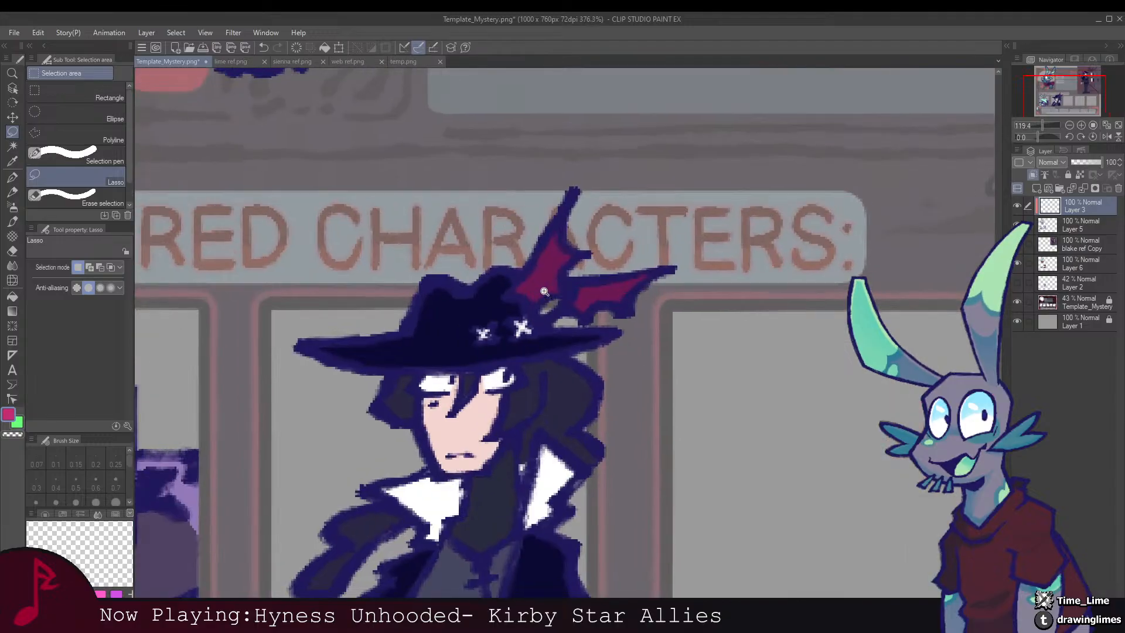
{"action": "key", "text": "b"}
{"action": "mouse_move", "coordinate": [527, 297]}
{"action": "left_mouse_down"}
{"action": "mouse_move", "coordinate": [514, 302]}
{"action": "mouse_move", "coordinate": [573, 190]}
{"action": "mouse_move", "coordinate": [578, 237]}
{"action": "mouse_move", "coordinate": [552, 303]}
{"action": "mouse_move", "coordinate": [537, 280]}
{"action": "left_mouse_up"}
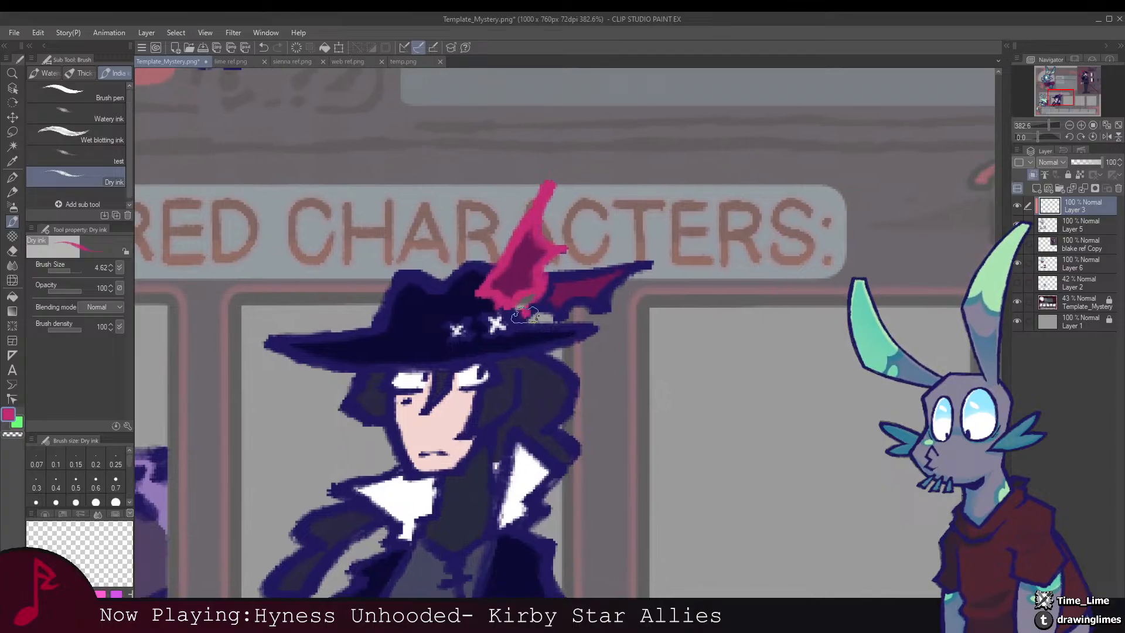
{"action": "mouse_move", "coordinate": [519, 322]}
{"action": "left_mouse_down"}
{"action": "mouse_move", "coordinate": [534, 300]}
{"action": "mouse_move", "coordinate": [574, 310]}
{"action": "mouse_move", "coordinate": [577, 290]}
{"action": "mouse_move", "coordinate": [594, 311]}
{"action": "mouse_move", "coordinate": [636, 277]}
{"action": "left_mouse_up"}
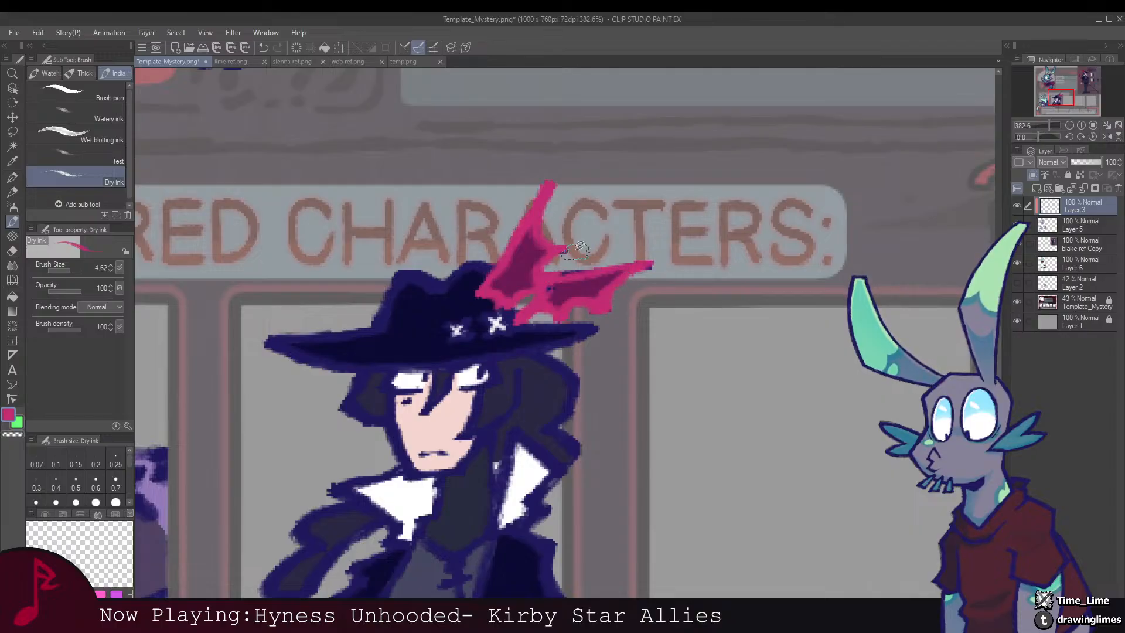
{"action": "key", "text": "m"}
{"action": "mouse_move", "coordinate": [631, 193]}
{"action": "left_mouse_down"}
{"action": "mouse_move", "coordinate": [599, 145]}
{"action": "mouse_move", "coordinate": [513, 220]}
{"action": "mouse_move", "coordinate": [534, 270]}
{"action": "mouse_move", "coordinate": [576, 293]}
{"action": "left_mouse_up"}
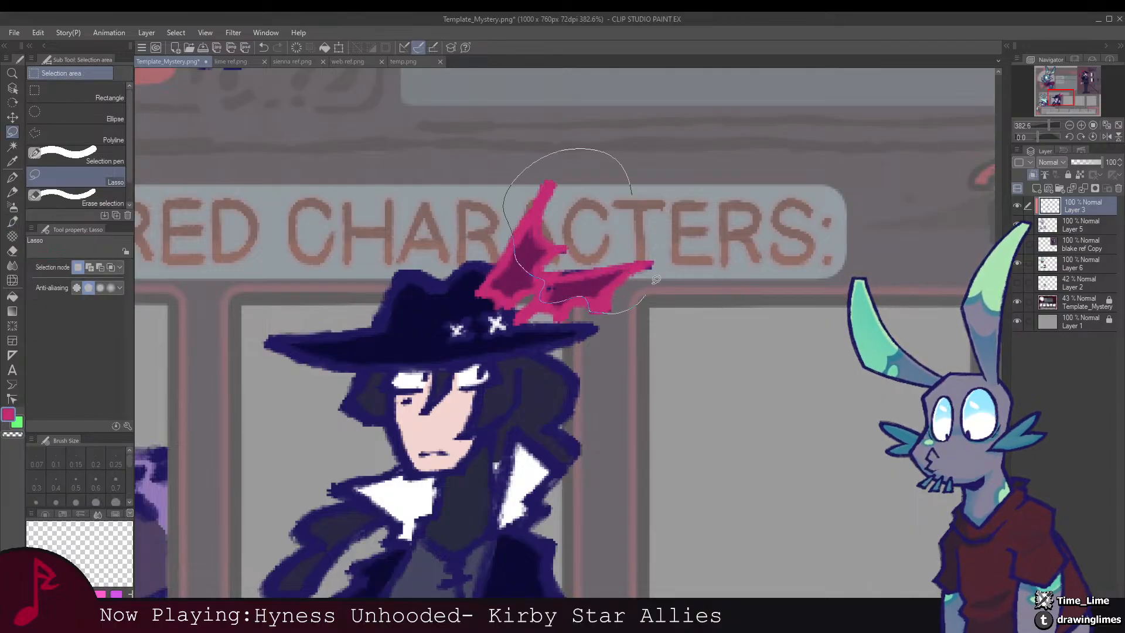
{"action": "left_click_drag", "start_coordinate": [656, 279], "coordinate": [644, 301]}
{"action": "key", "text": "ctrl+d"}
{"action": "key", "text": "e"}
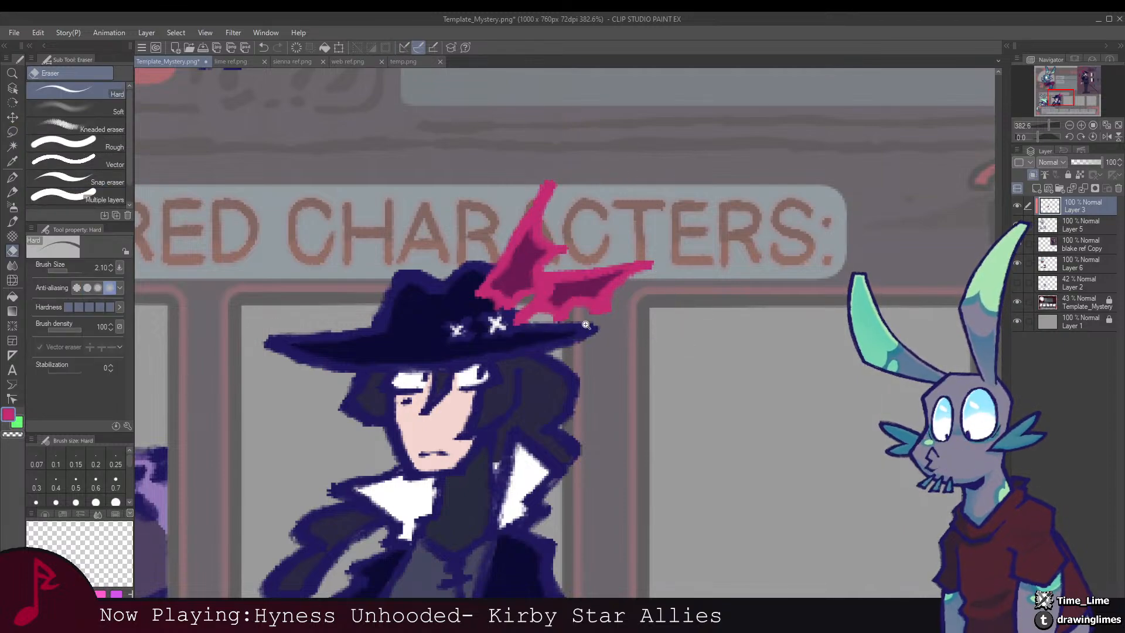
Step: Sample the navy outline colour and touch up the hat-wearing character's line art by the collar on Layer 5 with the Dry ink brush
{"action": "scroll", "coordinate": [586, 324], "scroll_direction": "down", "scroll_amount": 8}
{"action": "scroll", "coordinate": [585, 324], "scroll_direction": "up", "scroll_amount": 3}
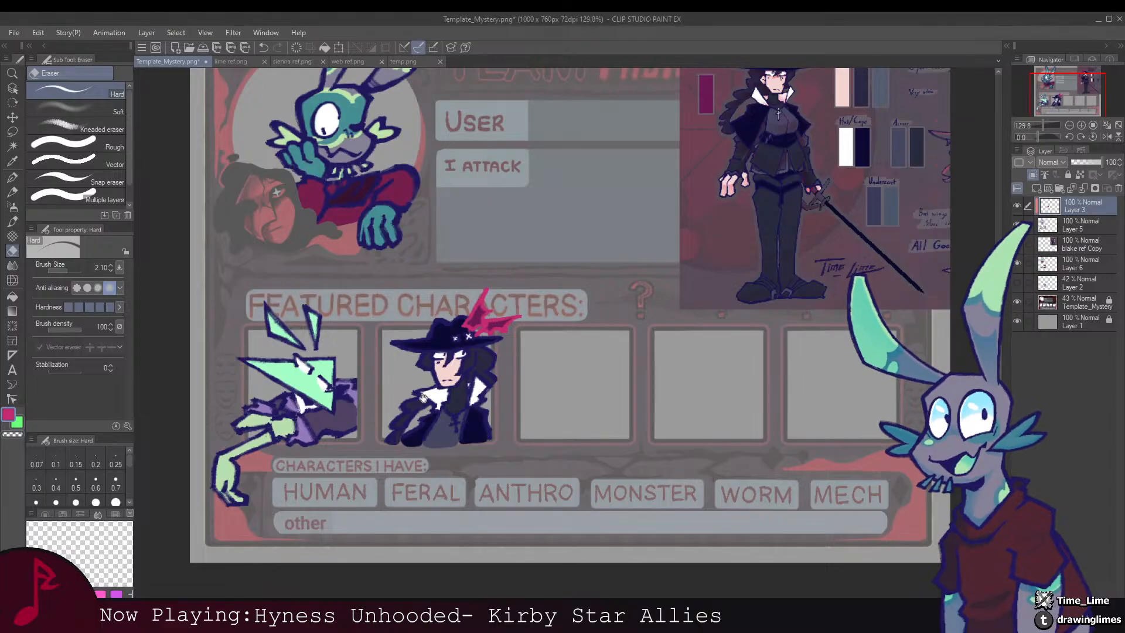
{"action": "scroll", "coordinate": [531, 320], "scroll_direction": "down", "scroll_amount": 4}
{"action": "scroll", "coordinate": [530, 319], "scroll_direction": "up", "scroll_amount": 7}
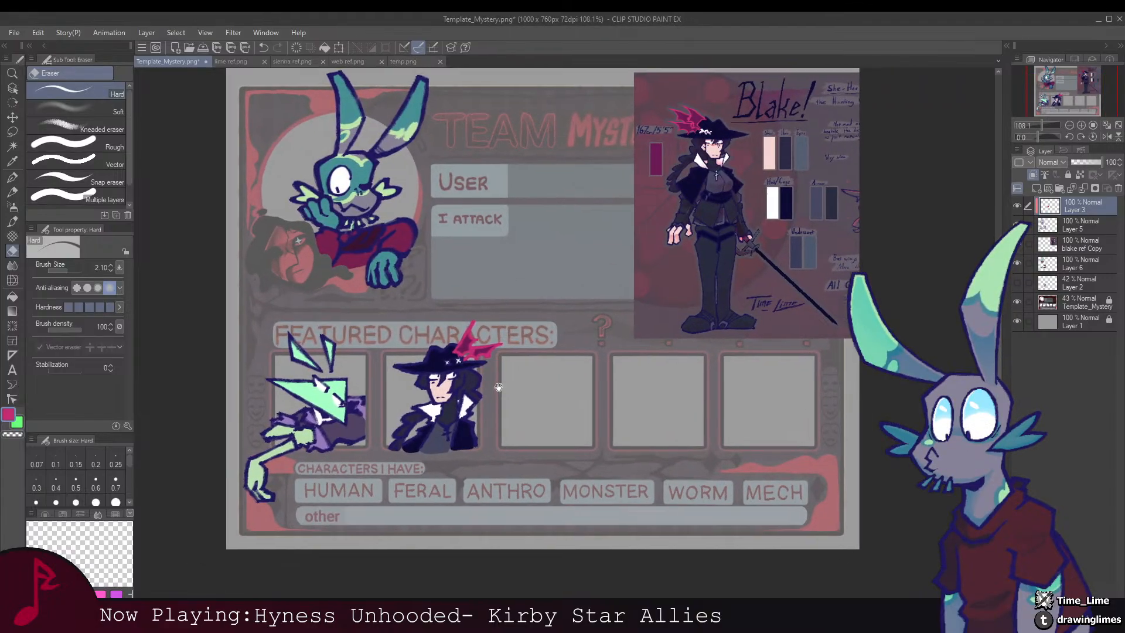
{"action": "scroll", "coordinate": [513, 362], "scroll_direction": "up", "scroll_amount": 2}
{"action": "key", "text": "alt+bracketleft"}
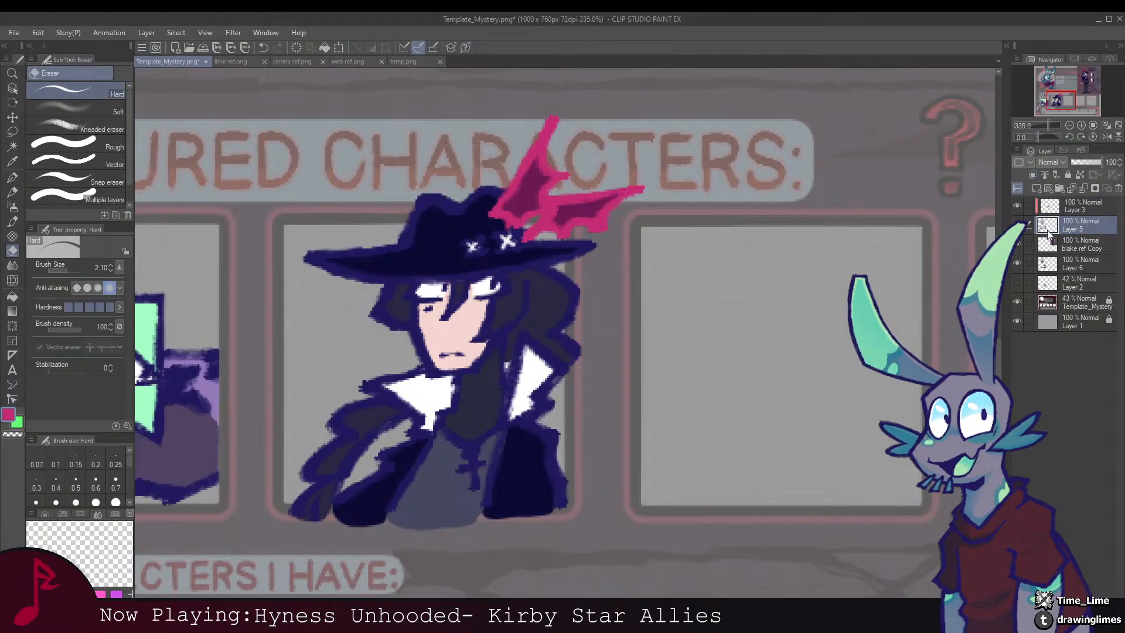
{"action": "left_click_drag", "start_coordinate": [511, 349], "coordinate": [529, 316]}
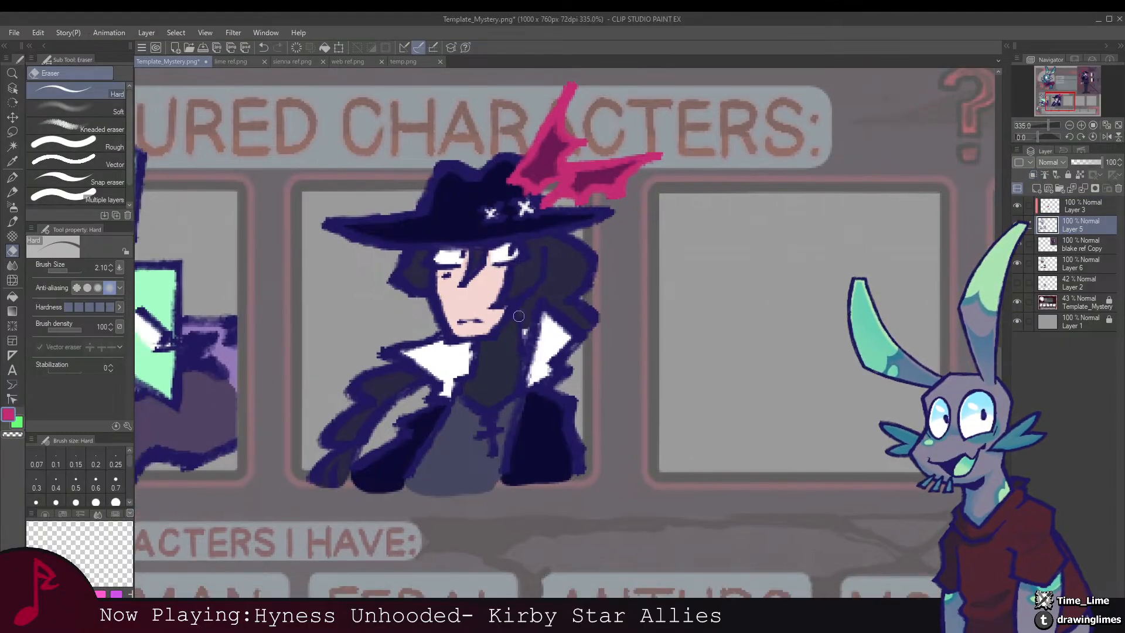
{"action": "key", "text": "b"}
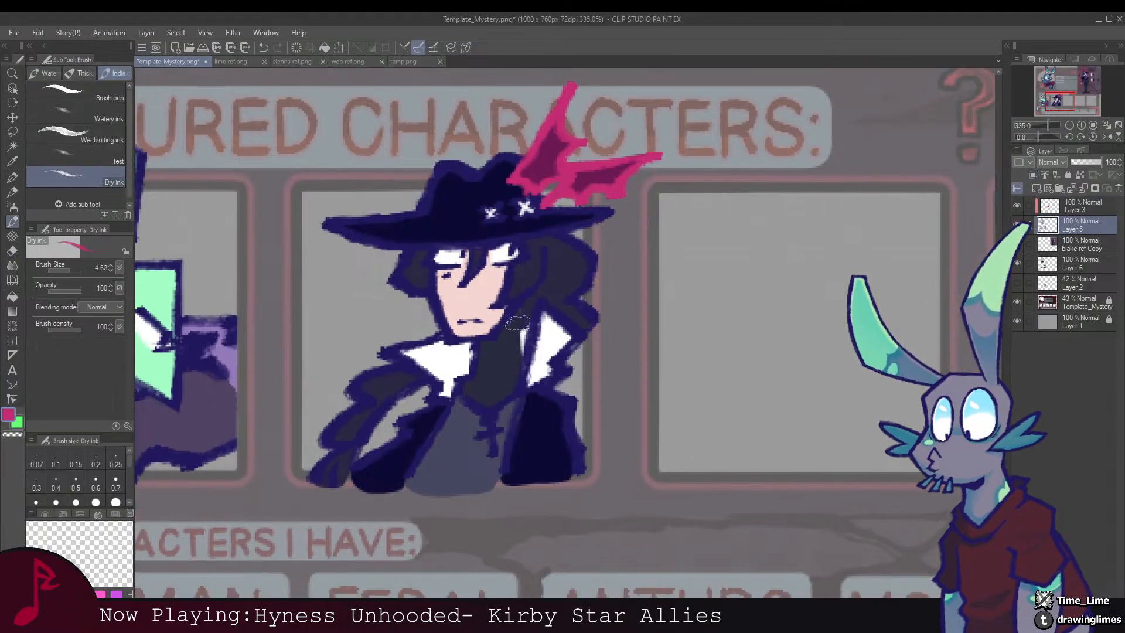
{"action": "left_click", "coordinate": [393, 363], "text": "alt"}
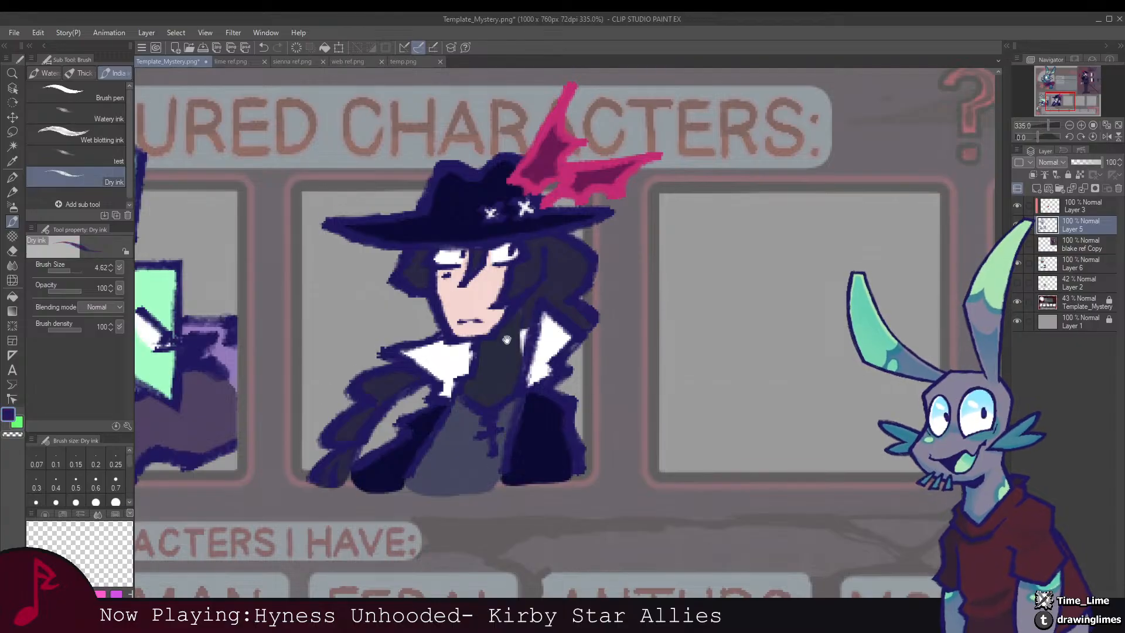
{"action": "left_click_drag", "start_coordinate": [522, 316], "coordinate": [522, 307]}
{"action": "key", "text": "bracketleft"}
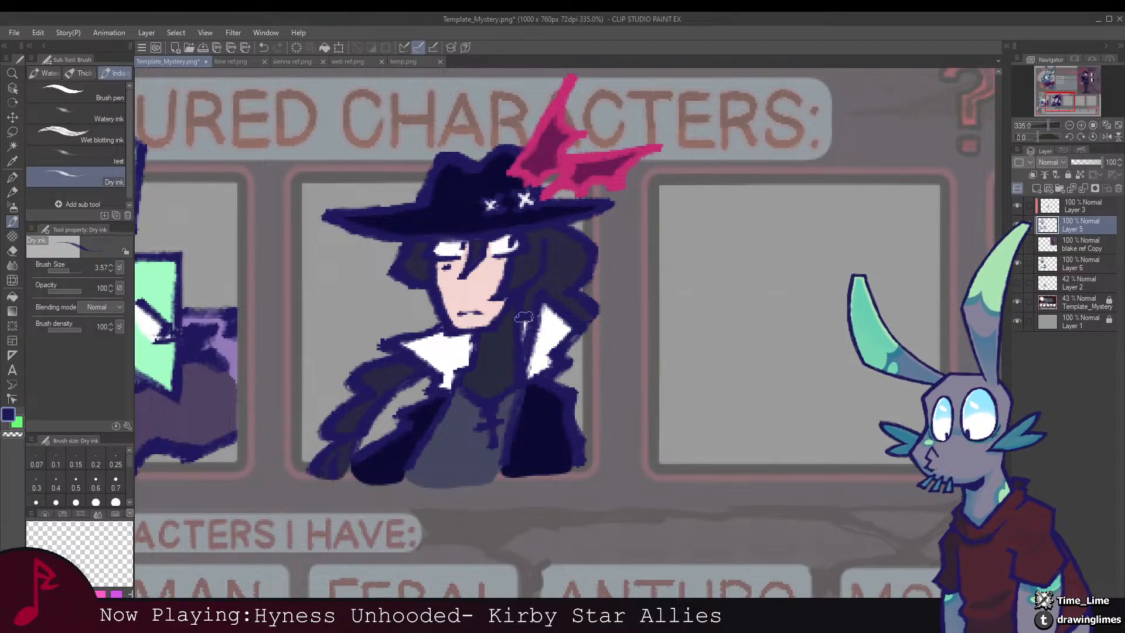
{"action": "left_click_drag", "start_coordinate": [611, 266], "coordinate": [564, 264]}
{"action": "left_click_drag", "start_coordinate": [632, 217], "coordinate": [589, 295]}
Step: Load the Template_Mystery layer as a selection and erase the Layer 5 line art spilling below the second character box
{"action": "left_click", "coordinate": [1049, 303], "text": "ctrl"}
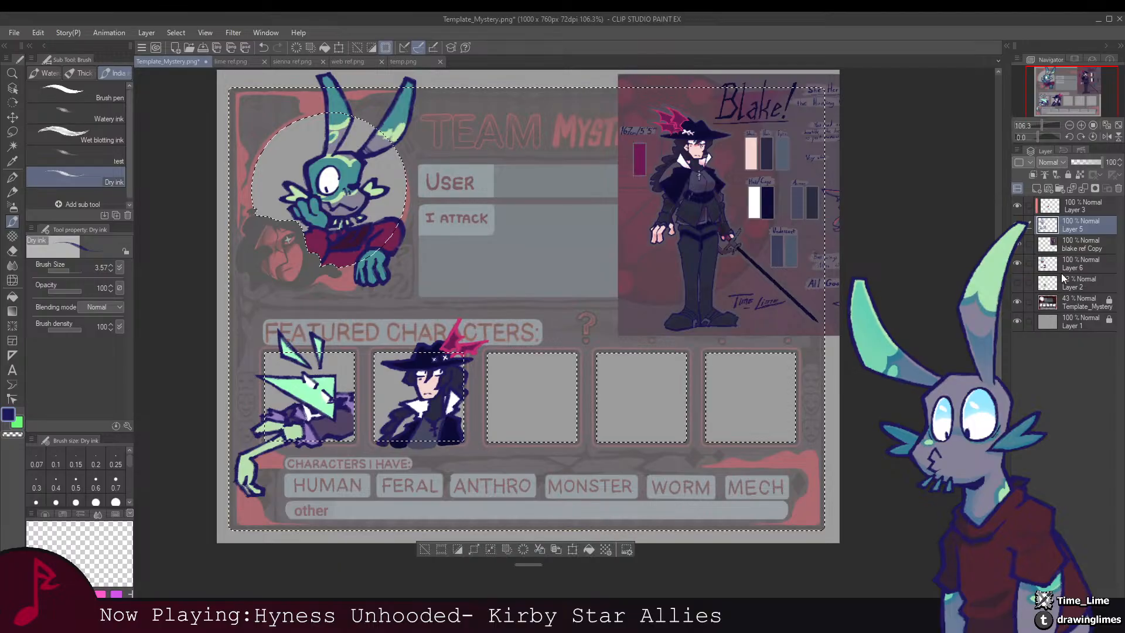
{"action": "left_click", "coordinate": [1066, 267]}
{"action": "left_click", "coordinate": [1049, 225]}
{"action": "left_click_drag", "start_coordinate": [527, 352], "coordinate": [598, 279]}
{"action": "scroll", "coordinate": [522, 356], "scroll_direction": "up", "scroll_amount": 3}
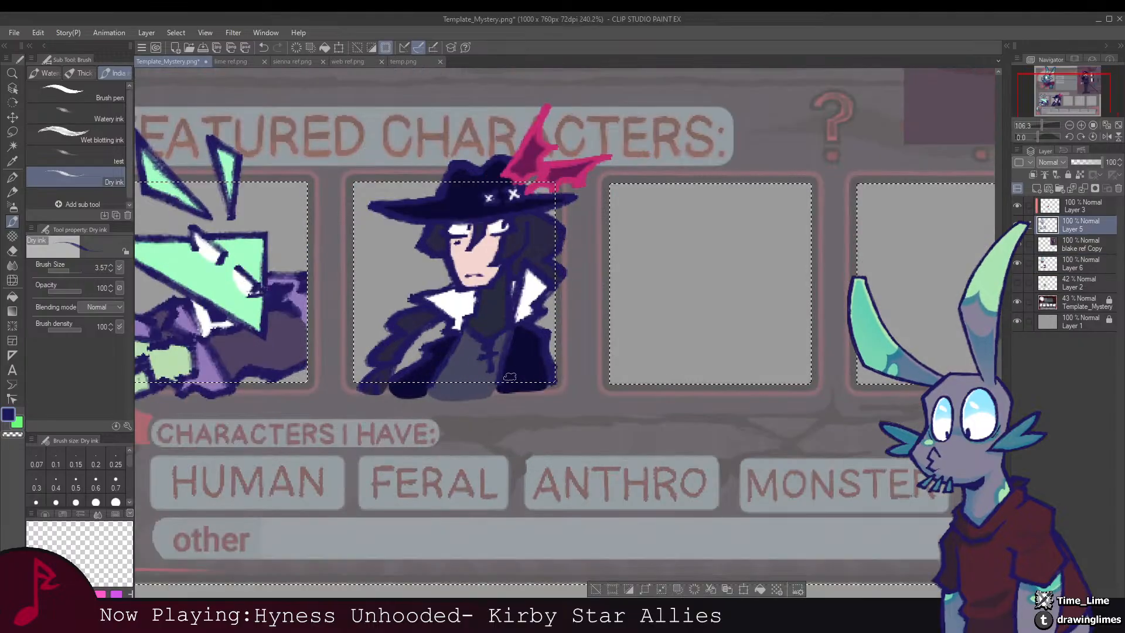
{"action": "key", "text": "e"}
{"action": "mouse_move", "coordinate": [406, 387]}
{"action": "left_mouse_down"}
{"action": "mouse_move", "coordinate": [368, 380]}
{"action": "mouse_move", "coordinate": [607, 380]}
{"action": "left_mouse_up"}
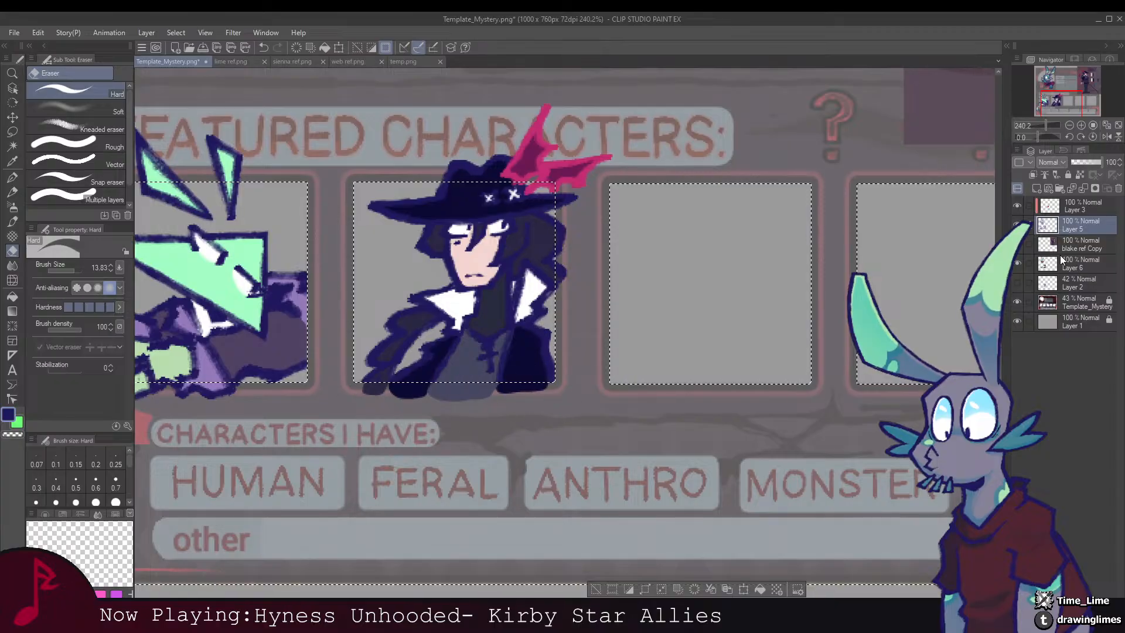
Step: Erase the Layer 6 colour spilling below the second character box and clear the selection
{"action": "left_click", "coordinate": [1061, 260]}
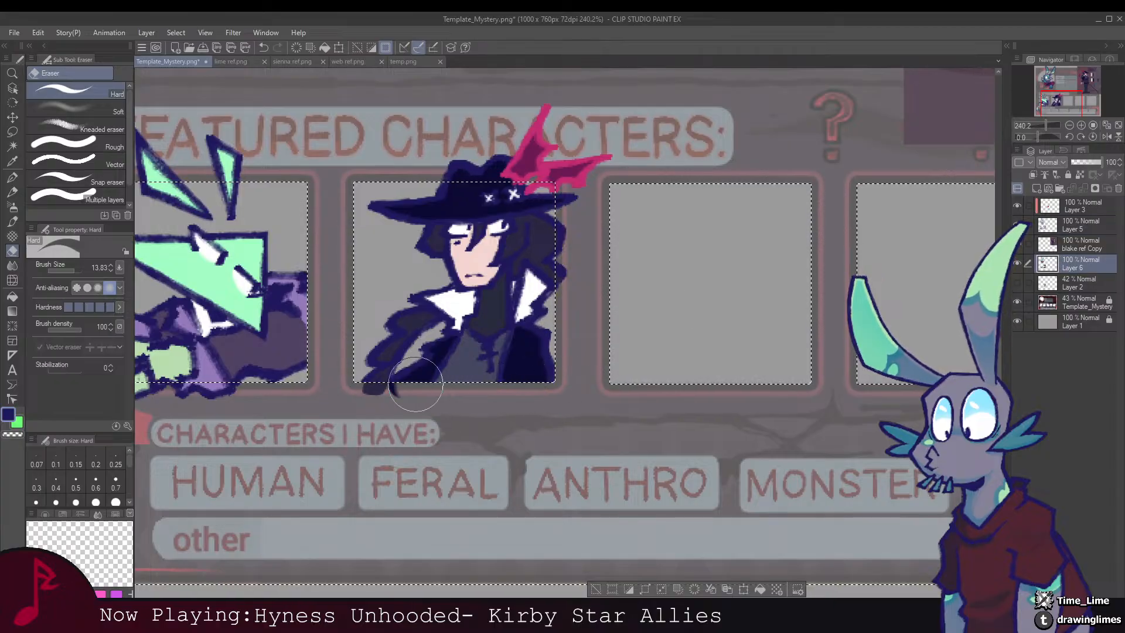
{"action": "left_click_drag", "start_coordinate": [416, 385], "coordinate": [363, 372]}
{"action": "key", "text": "ctrl+d"}
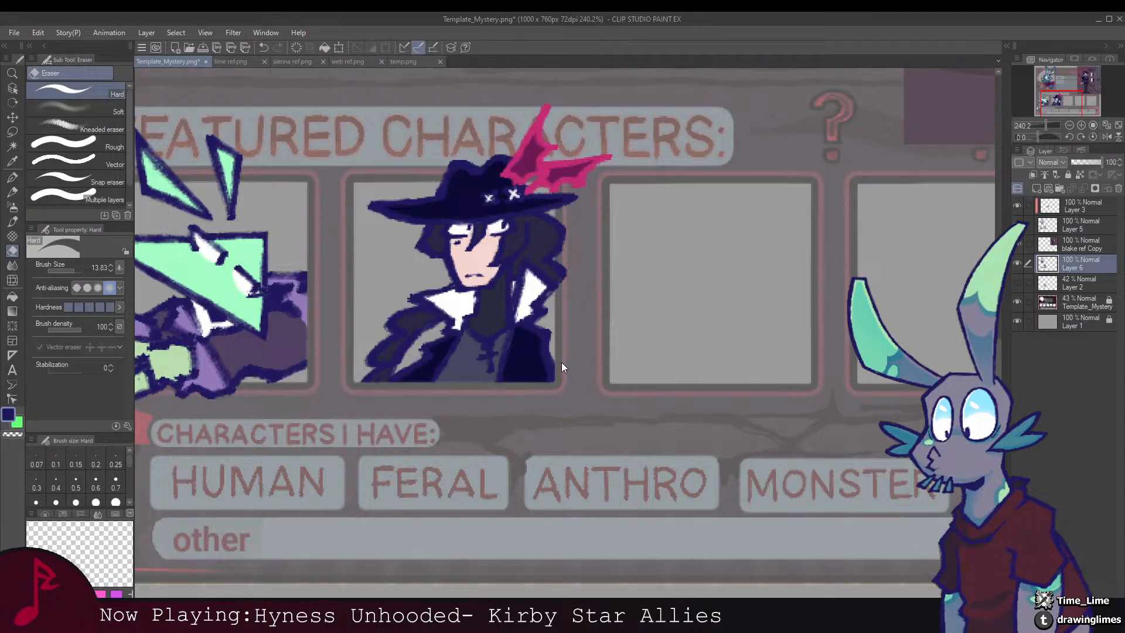
Step: Delete the blake ref Copy layer
{"action": "scroll", "coordinate": [562, 367], "scroll_direction": "down", "scroll_amount": 5}
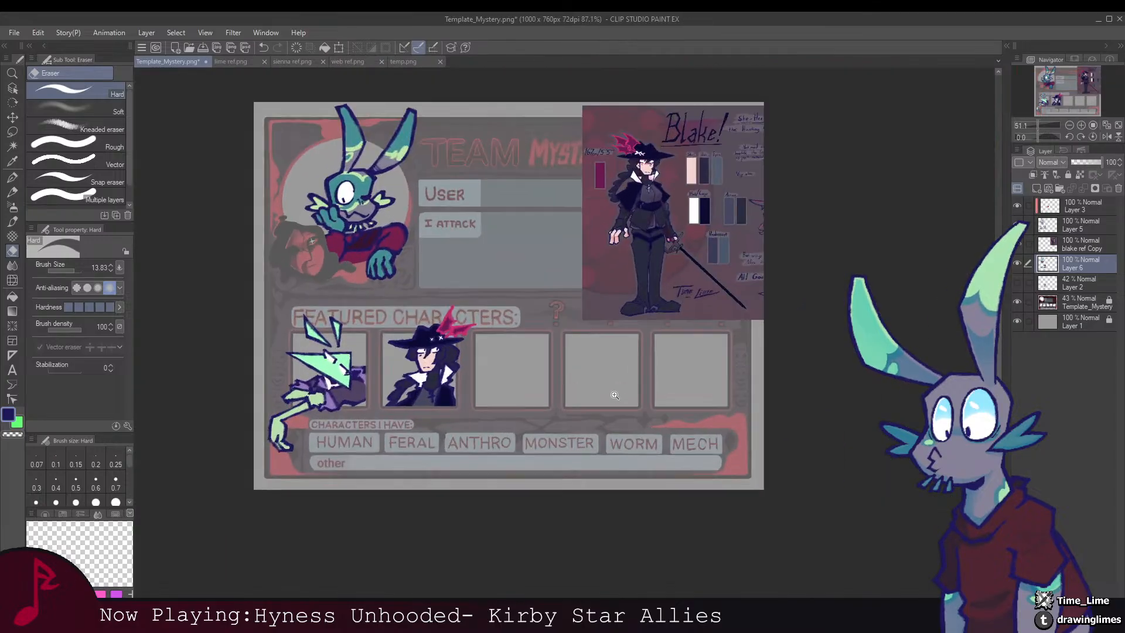
{"action": "scroll", "coordinate": [601, 394], "scroll_direction": "up", "scroll_amount": 1}
{"action": "left_click", "coordinate": [1078, 245]}
{"action": "left_click", "coordinate": [1118, 189]}
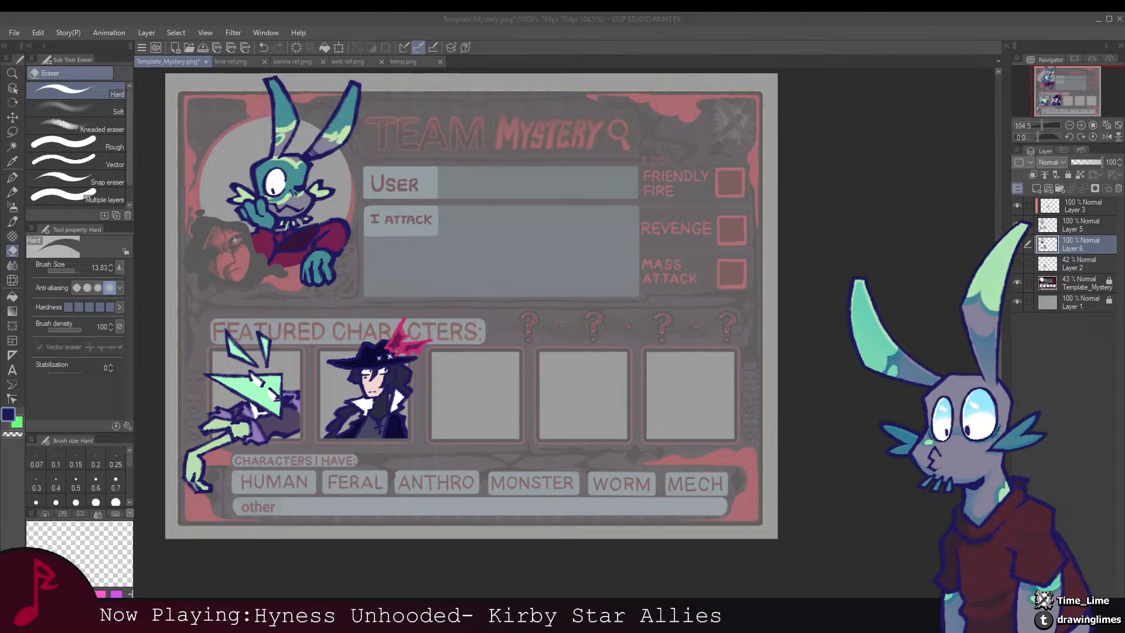
Step: Copy the reference sheet from web ref.png and paste it into Template_Mystery.png as a new layer
{"action": "left_click", "coordinate": [302, 570]}
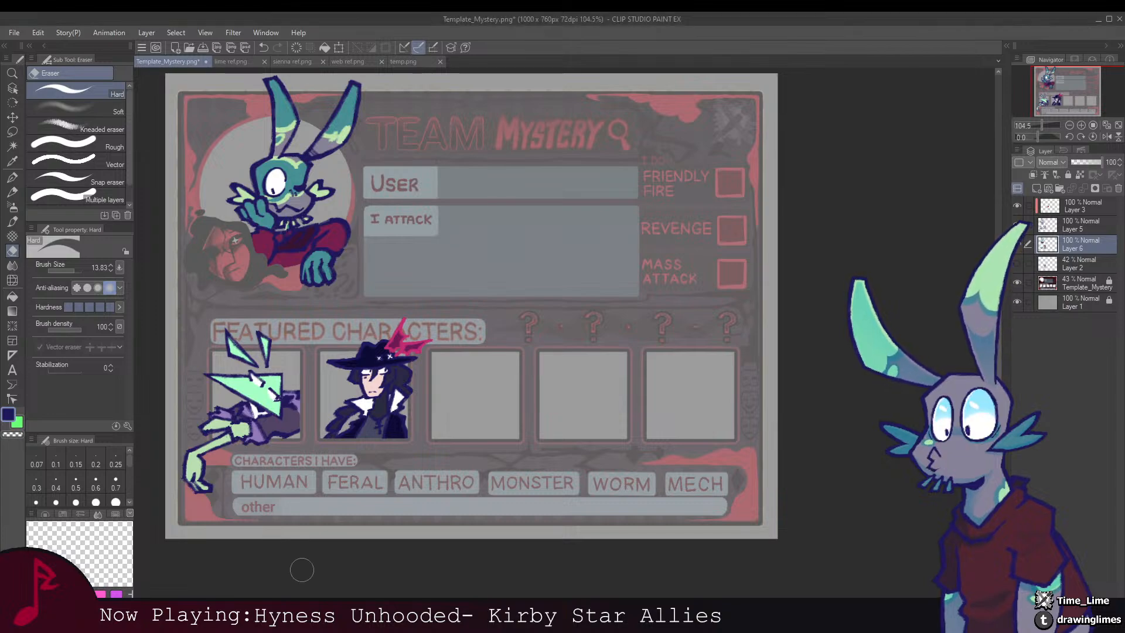
{"action": "left_click", "coordinate": [355, 62]}
{"action": "left_click_drag", "start_coordinate": [452, 221], "coordinate": [392, 237]}
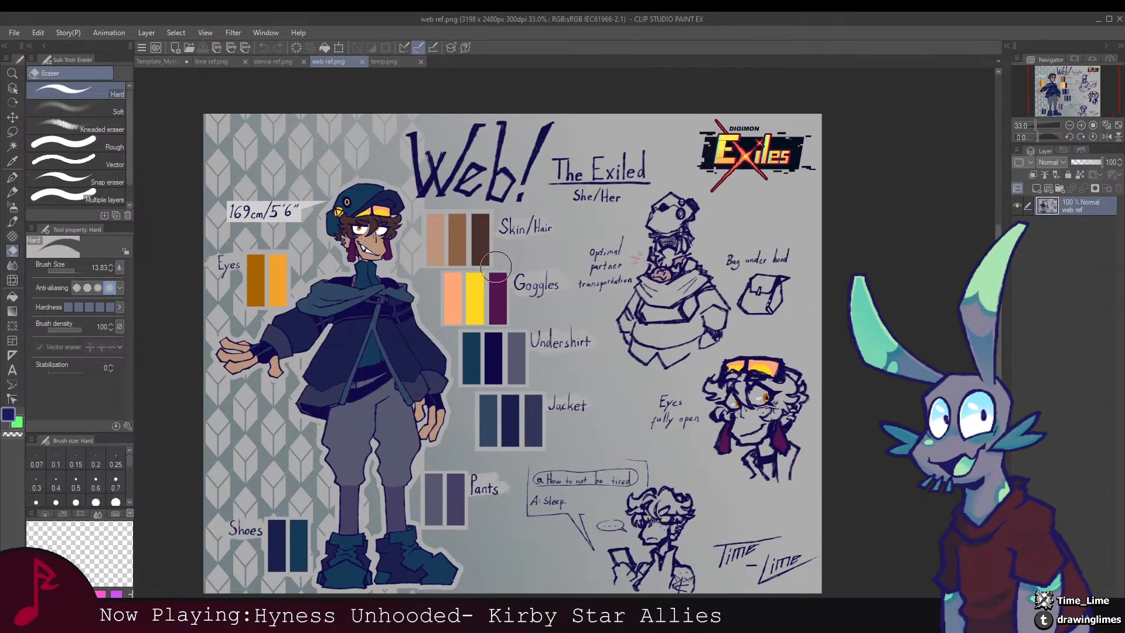
{"action": "left_click", "coordinate": [167, 61]}
{"action": "left_click_drag", "start_coordinate": [542, 230], "coordinate": [545, 257]}
{"action": "key", "text": "ctrl+v"}
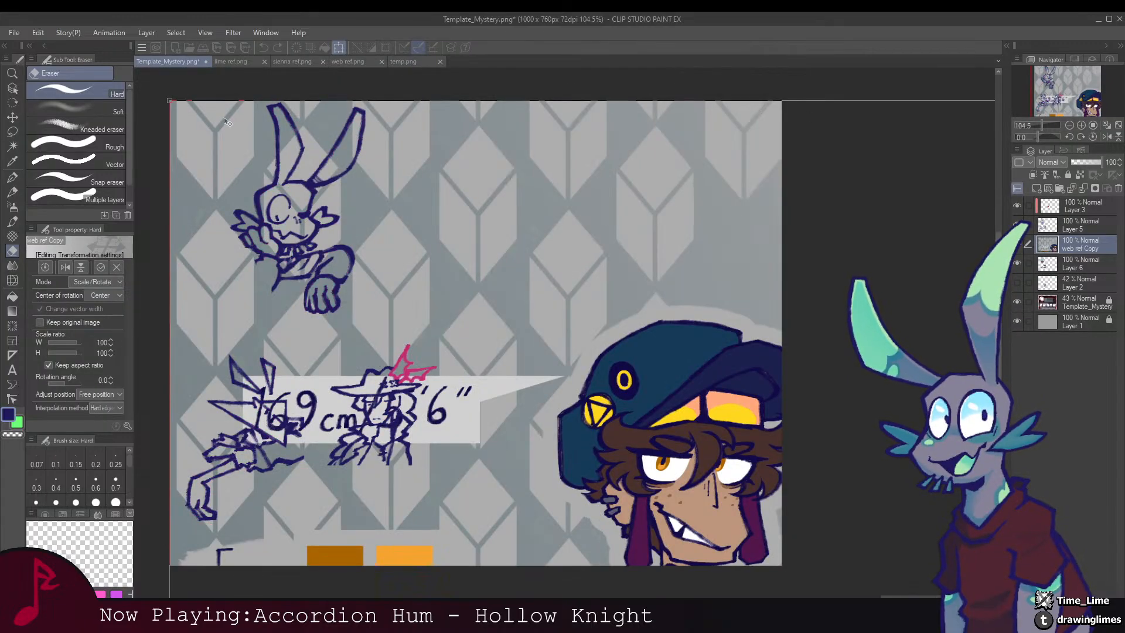
Step: Scale the pasted Web reference sheet to 13% and place it over the template's upper-right area, covering the checkboxes
{"action": "key", "text": "ctrl+t"}
{"action": "left_click_drag", "start_coordinate": [290, 193], "coordinate": [365, 172]}
{"action": "left_click_drag", "start_coordinate": [329, 124], "coordinate": [759, 456]}
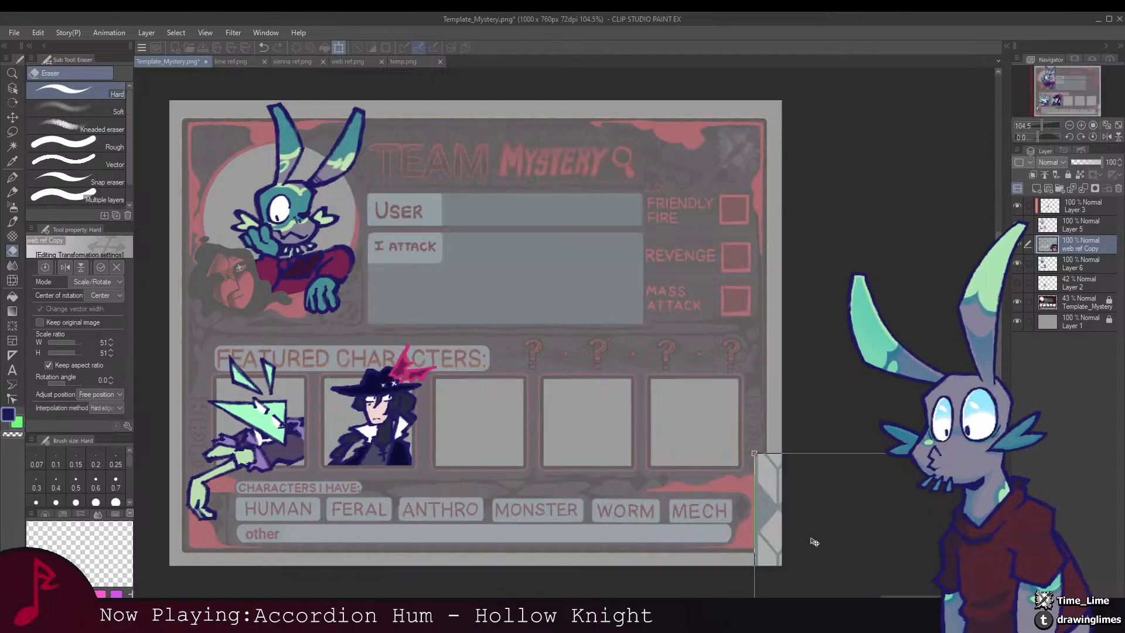
{"action": "left_click_drag", "start_coordinate": [813, 539], "coordinate": [313, 200]}
{"action": "left_click_drag", "start_coordinate": [306, 137], "coordinate": [412, 114]}
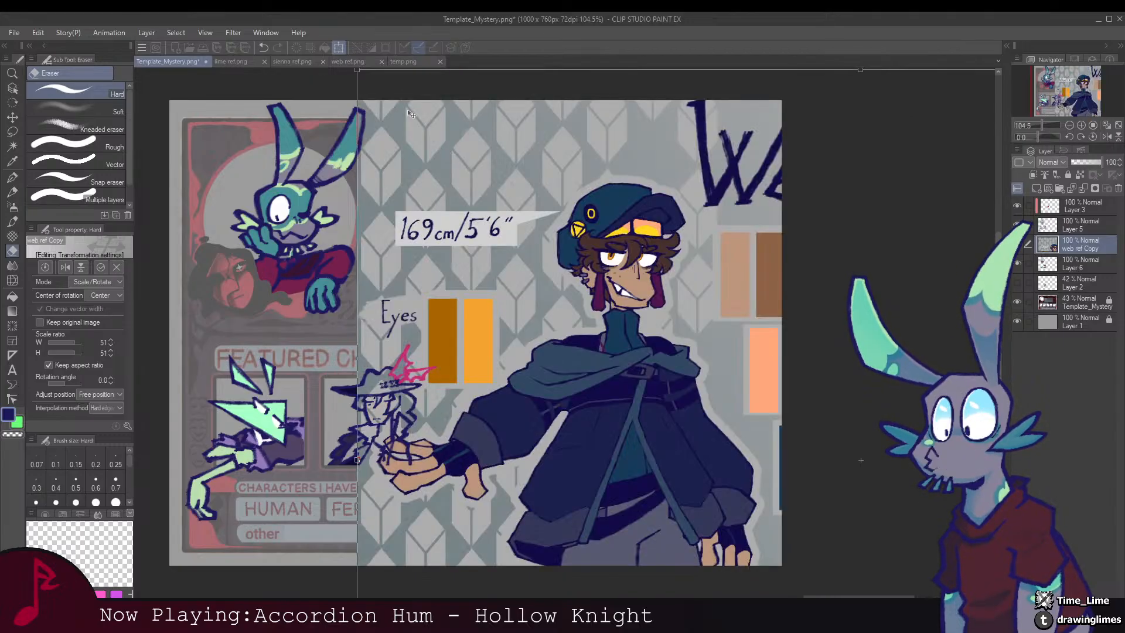
{"action": "left_click_drag", "start_coordinate": [358, 69], "coordinate": [594, 255]}
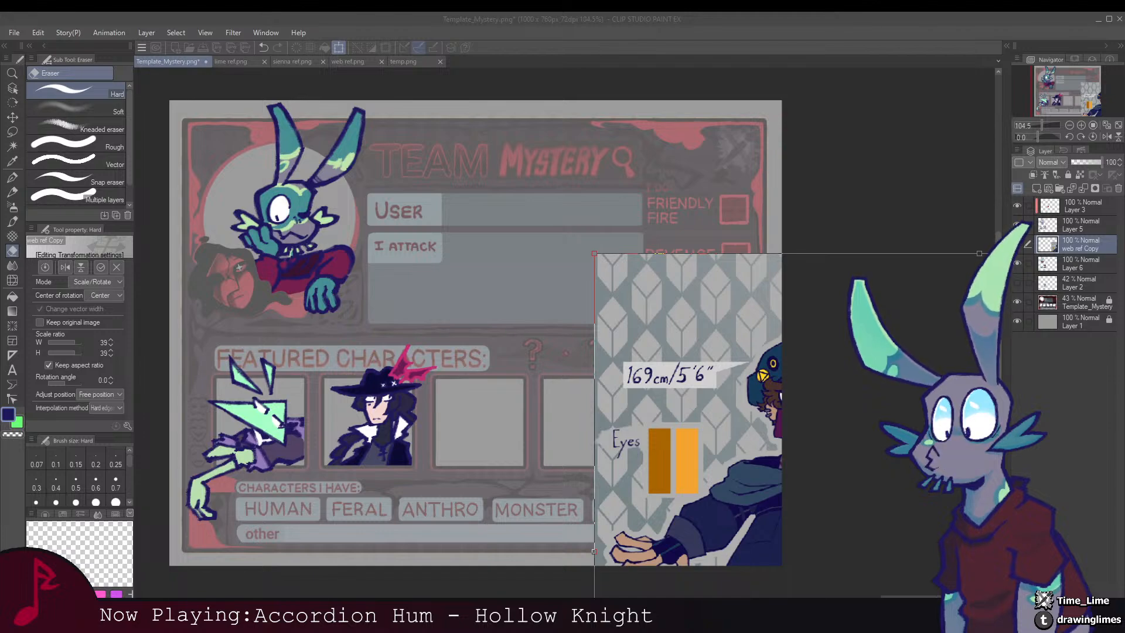
{"action": "left_click", "coordinate": [304, 554]}
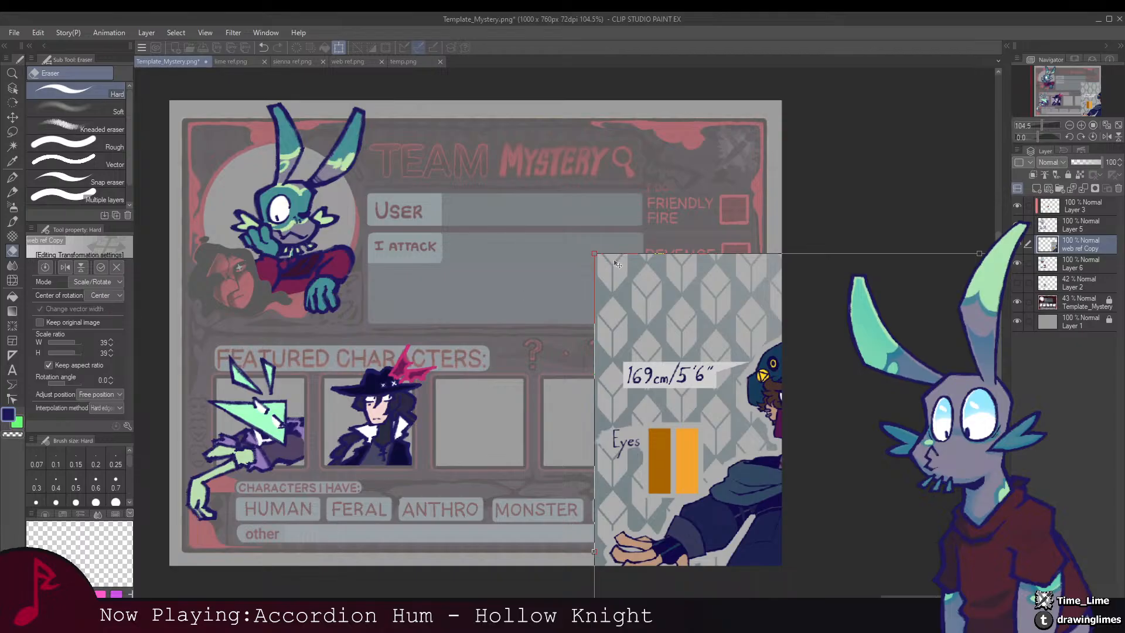
{"action": "left_click_drag", "start_coordinate": [595, 254], "coordinate": [720, 334]}
{"action": "left_click_drag", "start_coordinate": [775, 431], "coordinate": [696, 229]}
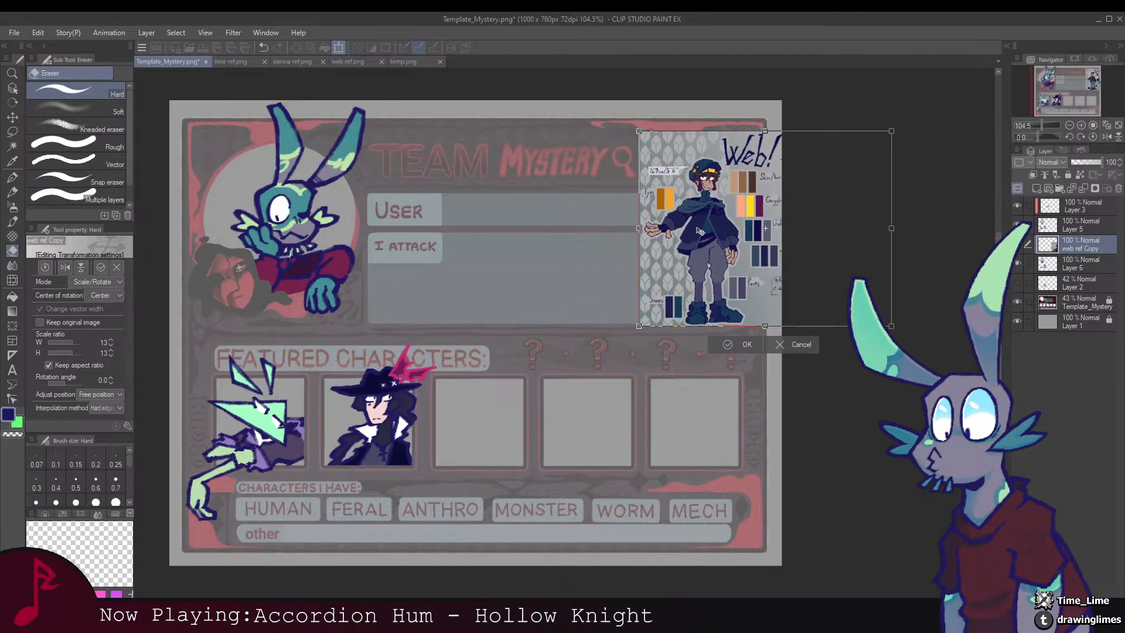
{"action": "key", "text": "Return"}
Step: Move the web ref Copy layer to the top of the layer stack and merge Layer 3 down into Layer 5
{"action": "mouse_move", "coordinate": [568, 250]}
{"action": "left_mouse_down"}
{"action": "mouse_move", "coordinate": [566, 268]}
{"action": "mouse_move", "coordinate": [578, 269]}
{"action": "mouse_move", "coordinate": [539, 310]}
{"action": "left_mouse_up"}
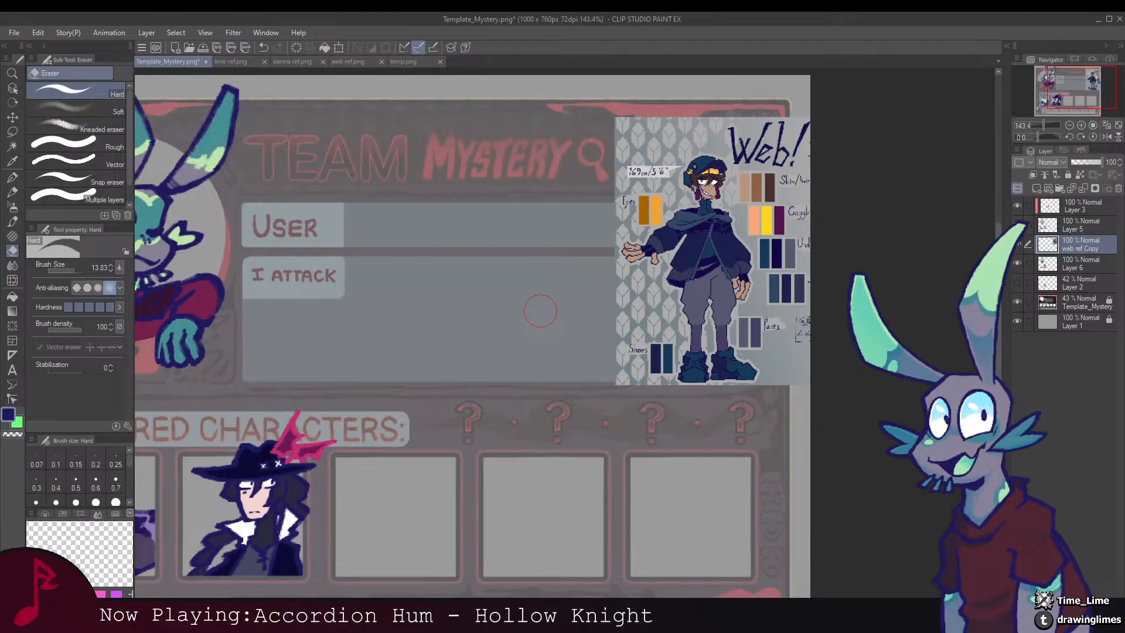
{"action": "mouse_move", "coordinate": [562, 295]}
{"action": "left_mouse_down"}
{"action": "mouse_move", "coordinate": [511, 326]}
{"action": "mouse_move", "coordinate": [550, 341]}
{"action": "mouse_move", "coordinate": [514, 354]}
{"action": "mouse_move", "coordinate": [532, 334]}
{"action": "mouse_move", "coordinate": [545, 344]}
{"action": "left_mouse_up"}
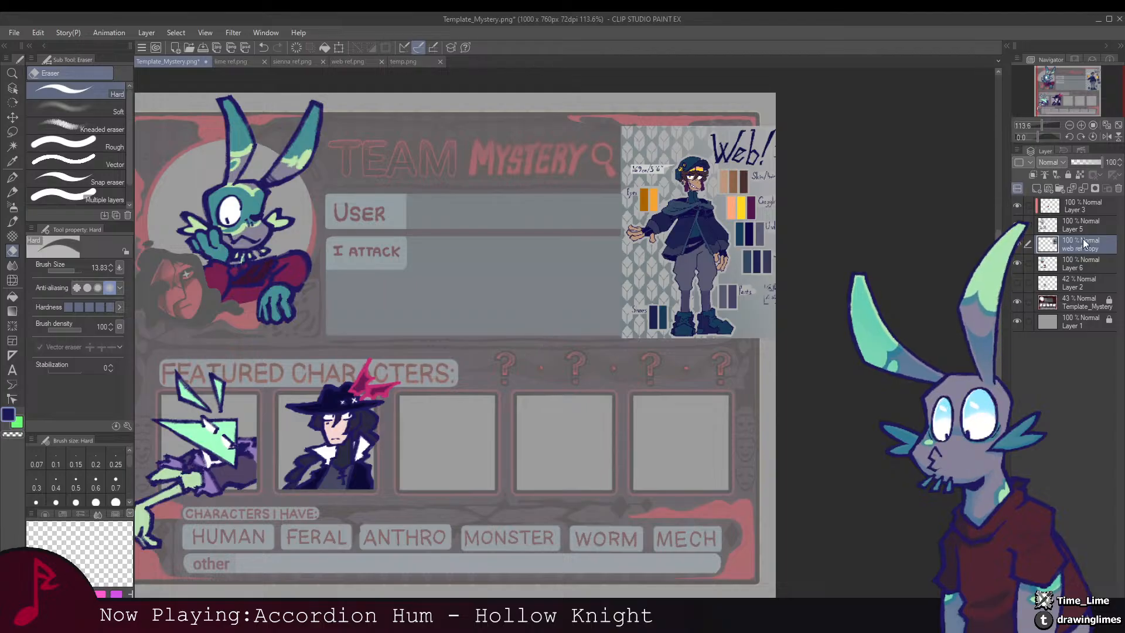
{"action": "left_click_drag", "start_coordinate": [1083, 243], "coordinate": [1096, 216]}
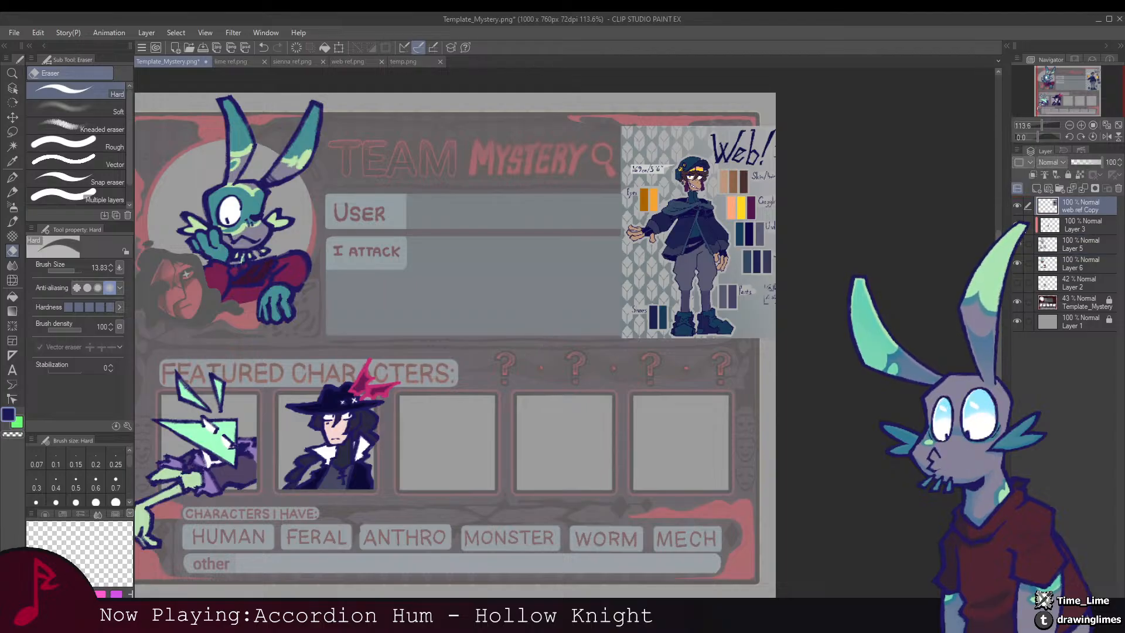
{"action": "left_click", "coordinate": [1058, 229]}
{"action": "key", "text": "Delete"}
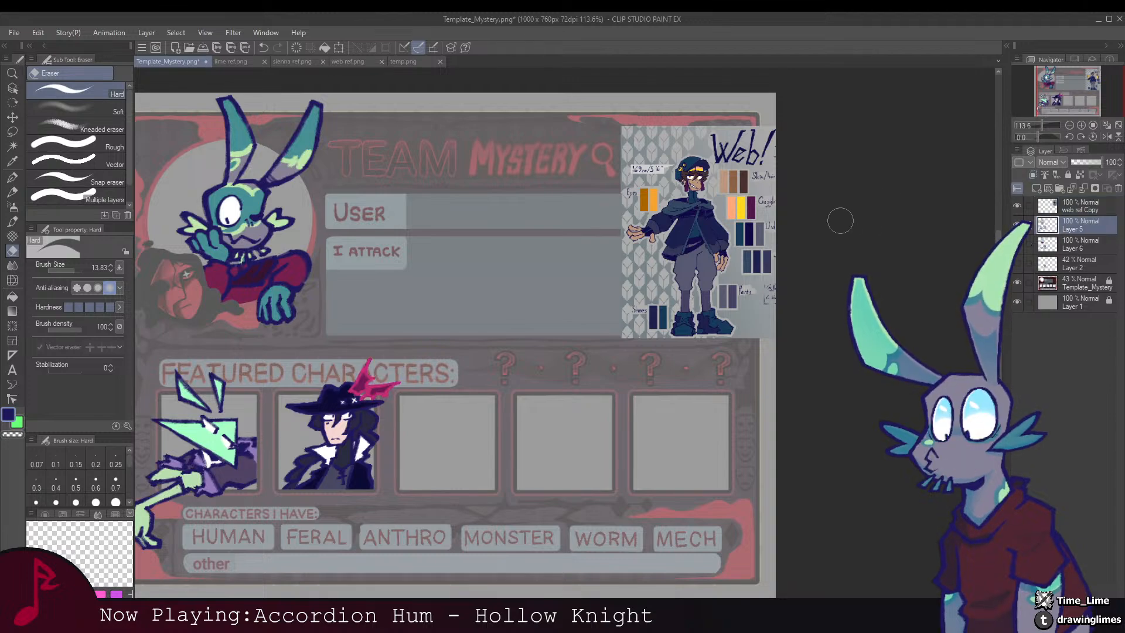
Step: Show Layer 2 at 100% opacity to inspect its rough sketch of the hat-wearing character, and delete that layer
{"action": "scroll", "coordinate": [610, 328], "scroll_direction": "down", "scroll_amount": 3}
{"action": "scroll", "coordinate": [586, 359], "scroll_direction": "up", "scroll_amount": 4}
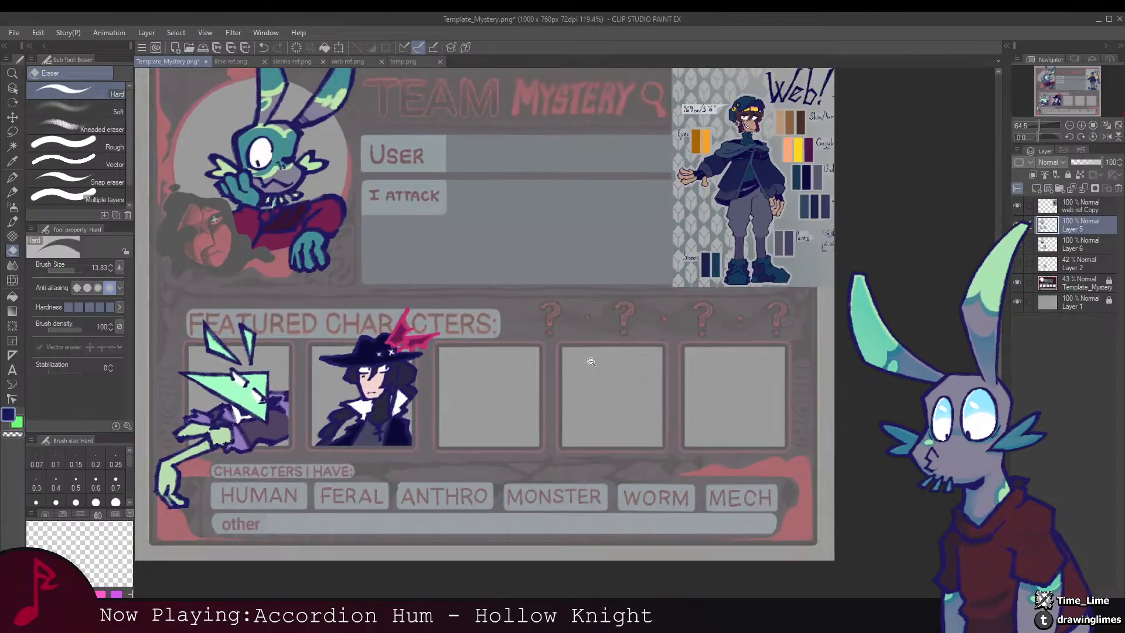
{"action": "scroll", "coordinate": [591, 357], "scroll_direction": "down", "scroll_amount": 3}
{"action": "scroll", "coordinate": [590, 356], "scroll_direction": "up", "scroll_amount": 4}
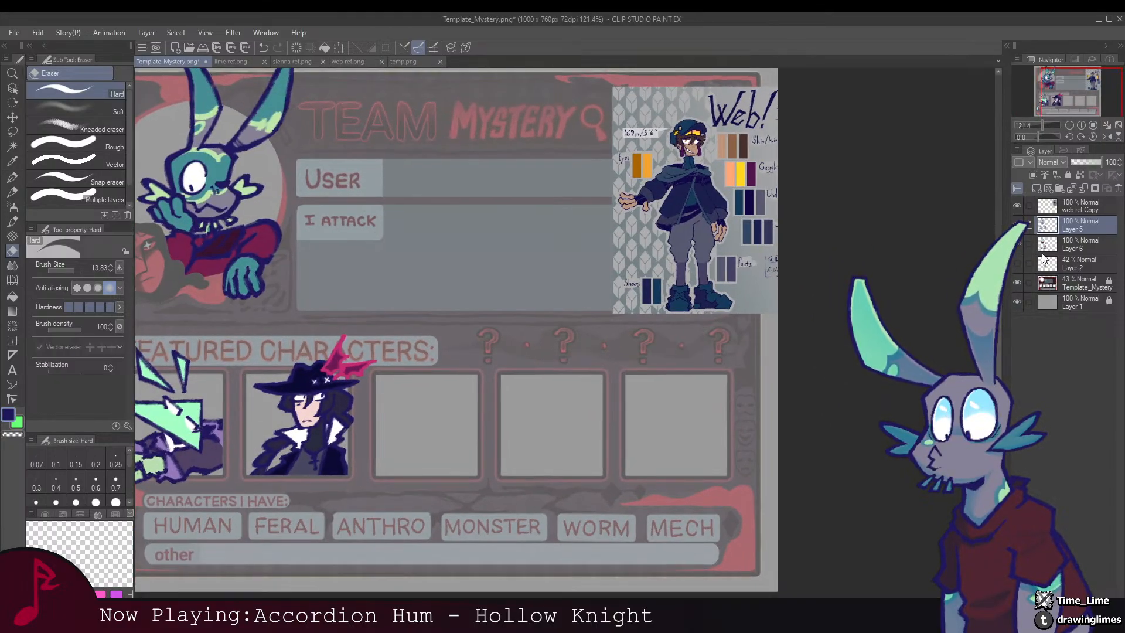
{"action": "left_click", "coordinate": [1043, 261]}
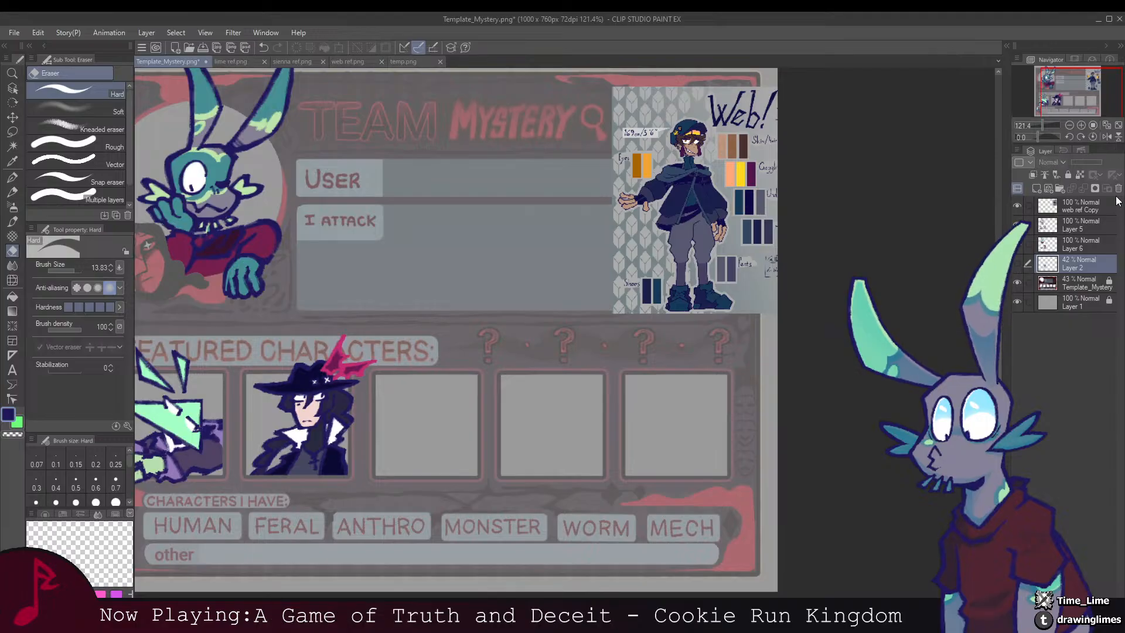
{"action": "key", "text": "ctrl+a"}
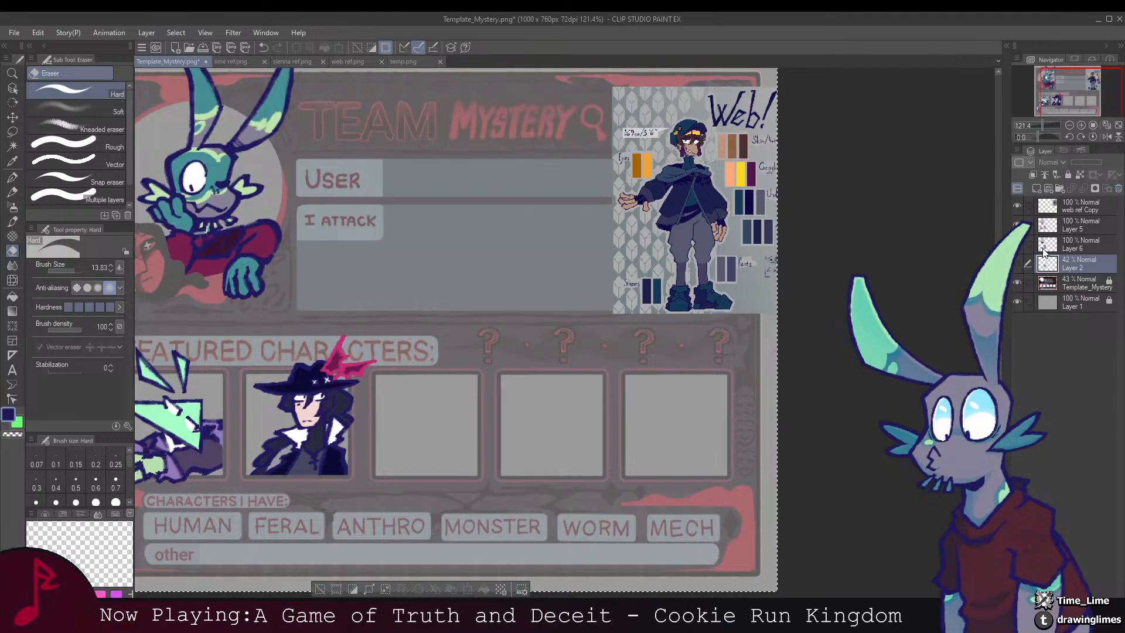
{"action": "key", "text": "ctrl+d"}
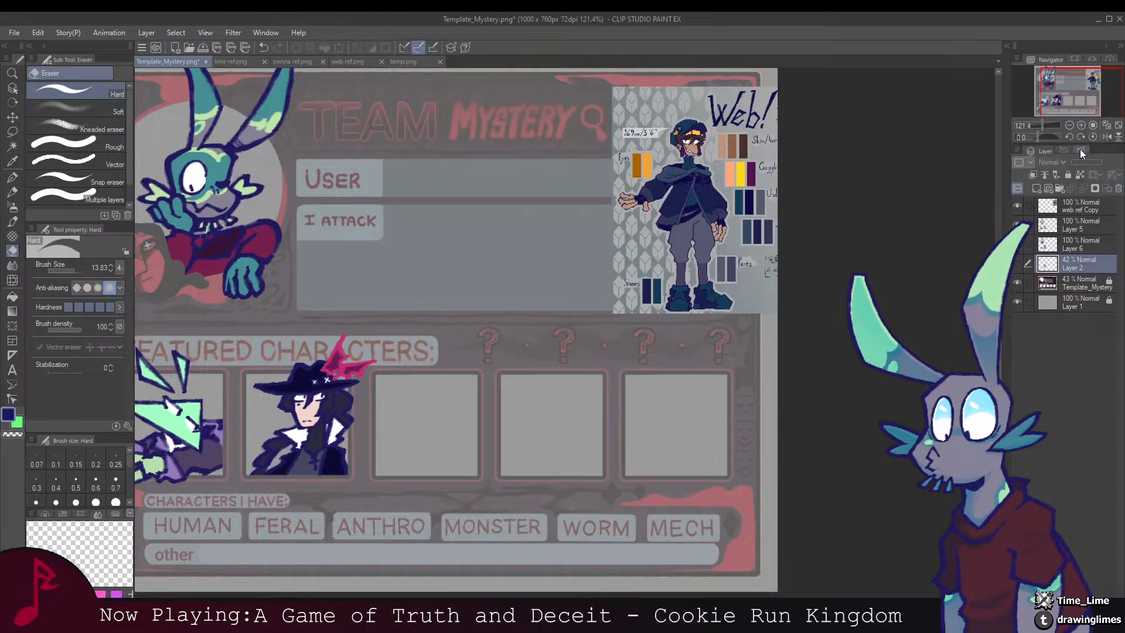
{"action": "left_click", "coordinate": [1018, 262]}
{"action": "left_click_drag", "start_coordinate": [1093, 168], "coordinate": [1103, 168]}
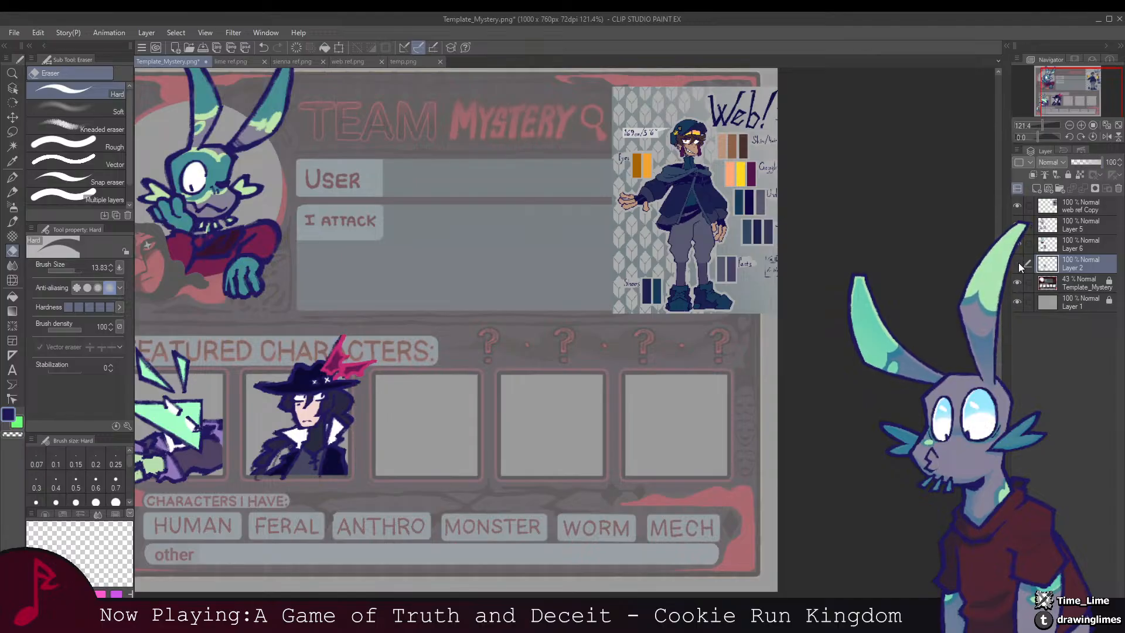
{"action": "key", "text": "ctrl+t"}
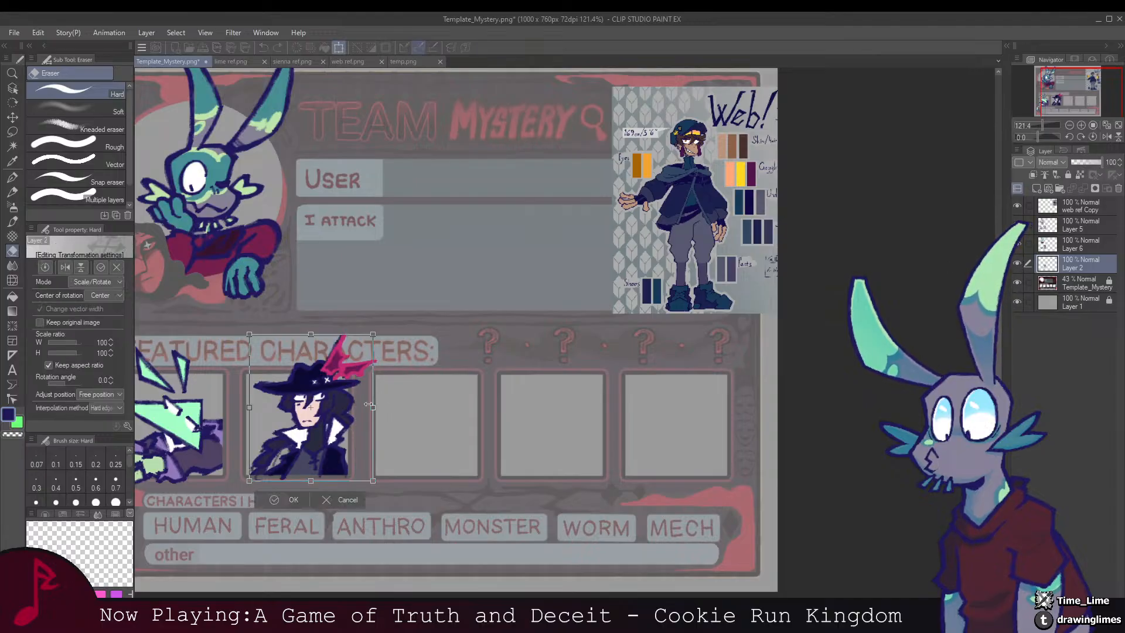
{"action": "left_click_drag", "start_coordinate": [368, 404], "coordinate": [516, 404]}
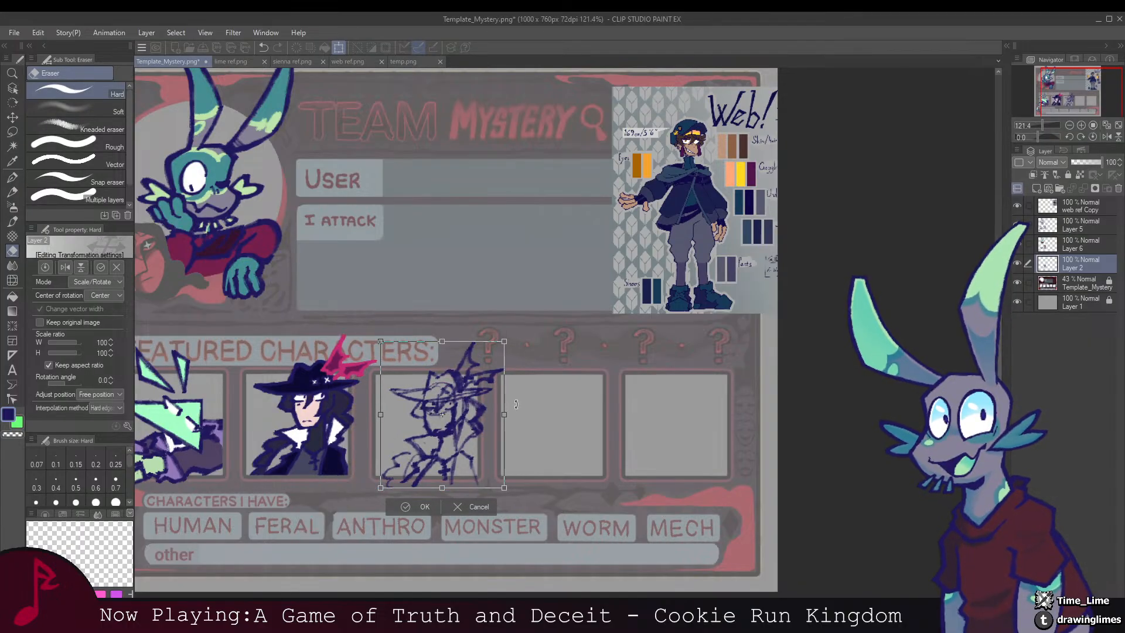
{"action": "key", "text": "Delete"}
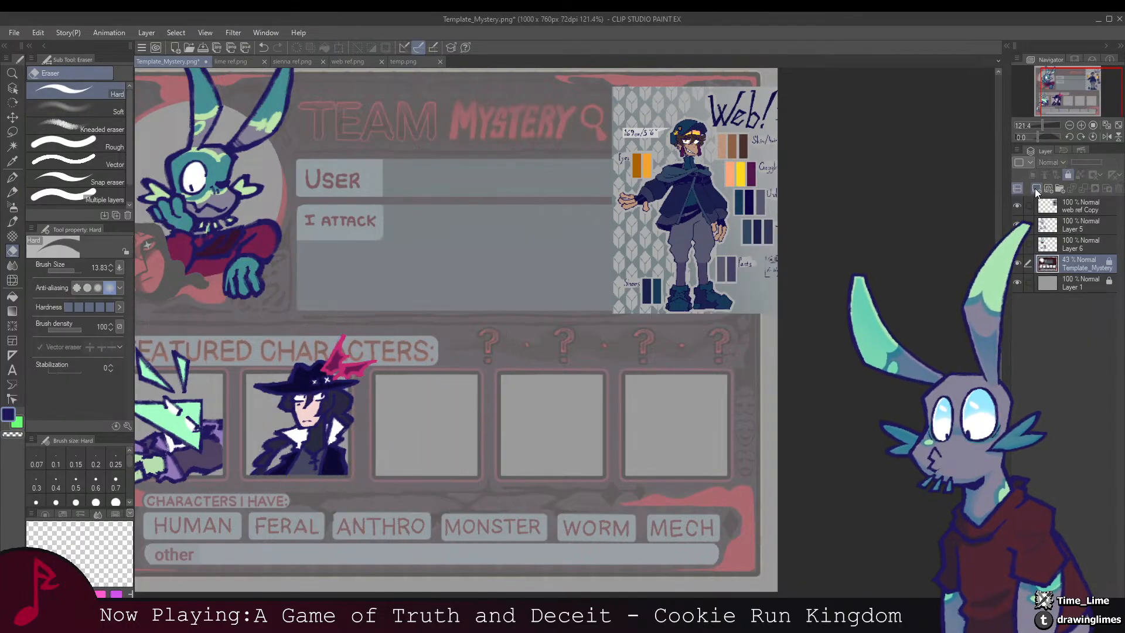
Step: Sketch a head circle with a cheek and jaw line on a new layer in the third Featured Characters box, using the Dry ink brush
{"action": "key", "text": "b"}
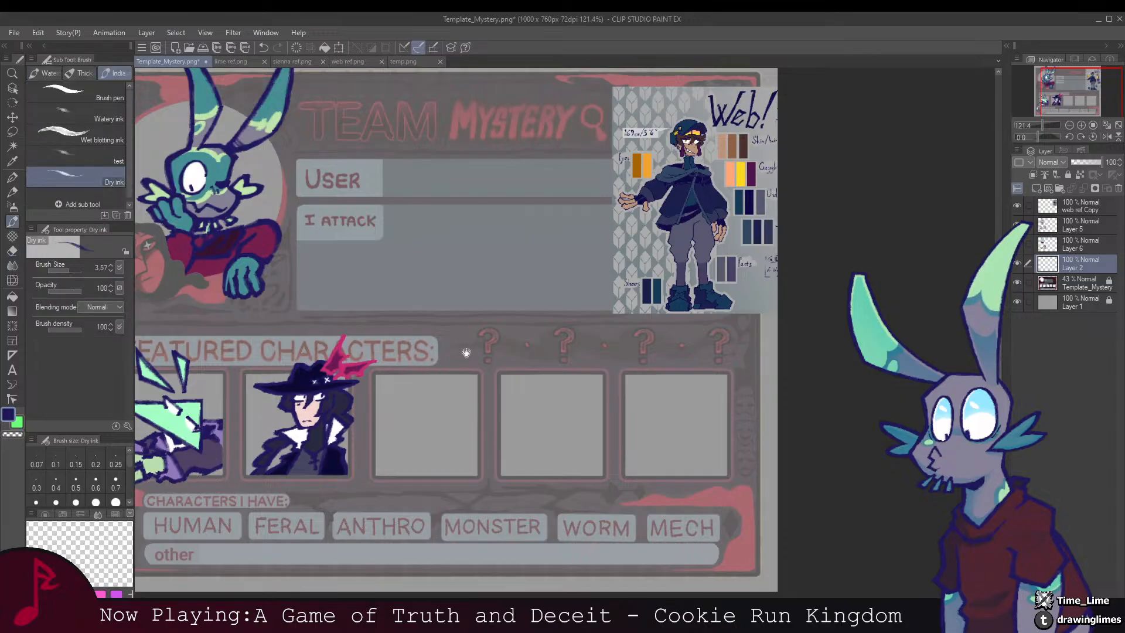
{"action": "scroll", "coordinate": [480, 344], "scroll_direction": "down", "scroll_amount": 3}
{"action": "scroll", "coordinate": [481, 345], "scroll_direction": "up", "scroll_amount": 3}
{"action": "scroll", "coordinate": [481, 344], "scroll_direction": "up", "scroll_amount": 2}
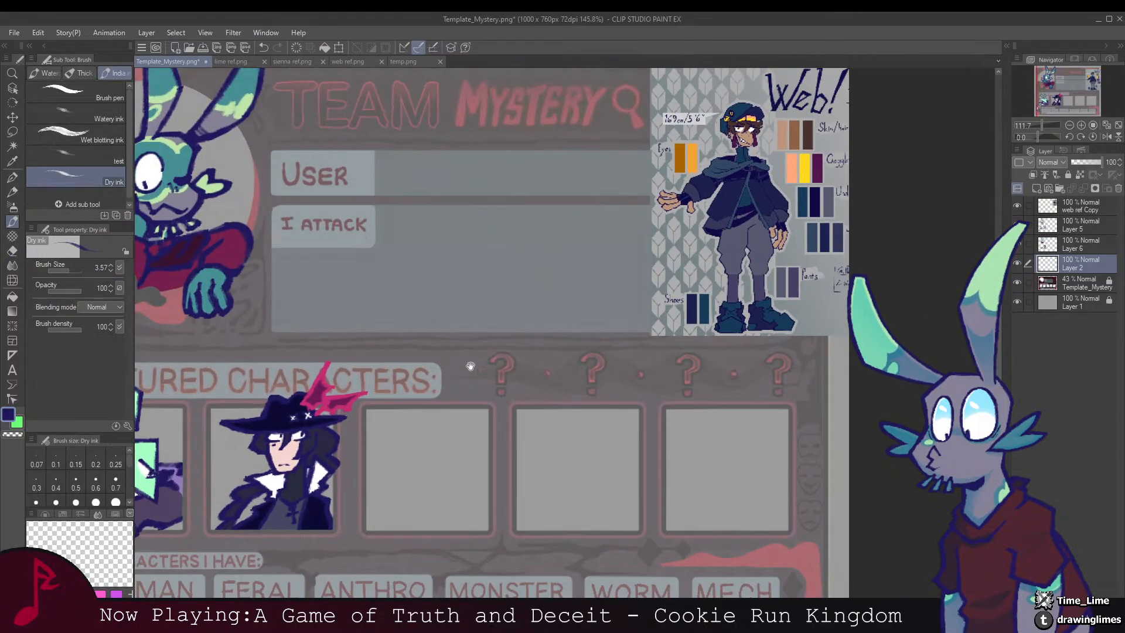
{"action": "left_click_drag", "start_coordinate": [467, 369], "coordinate": [513, 279]}
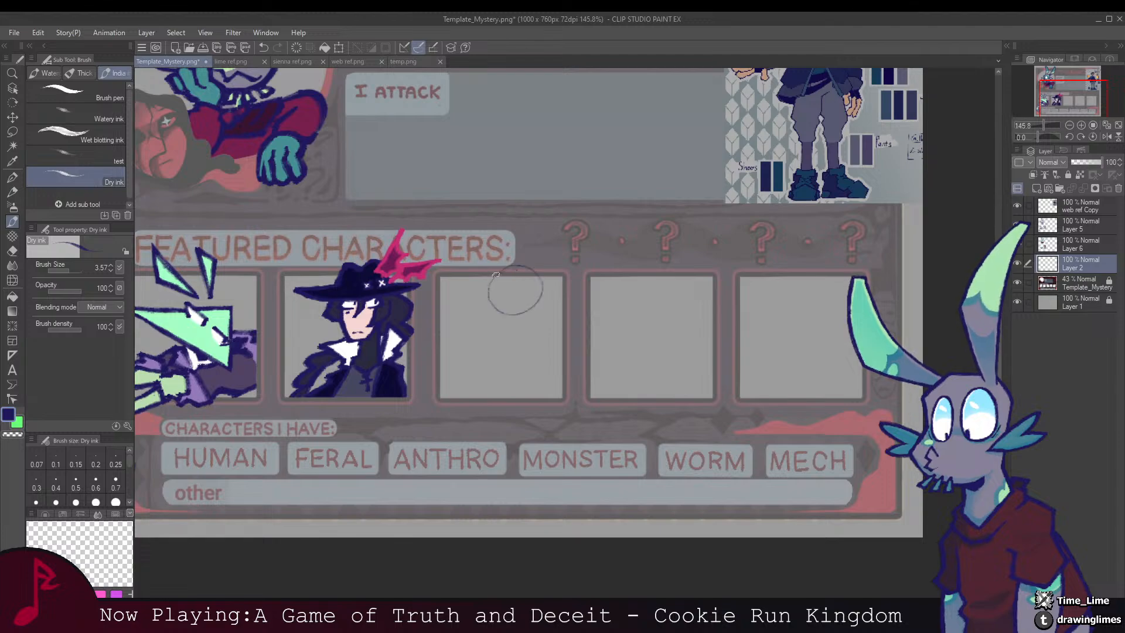
{"action": "left_click_drag", "start_coordinate": [509, 302], "coordinate": [506, 295]}
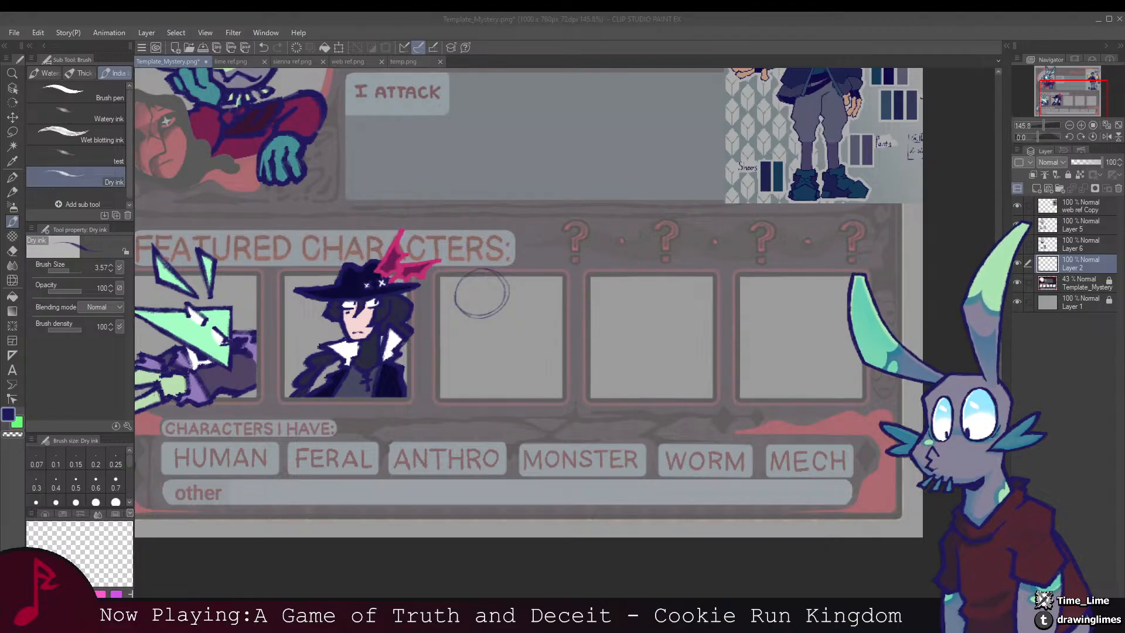
{"action": "left_click", "coordinate": [466, 304]}
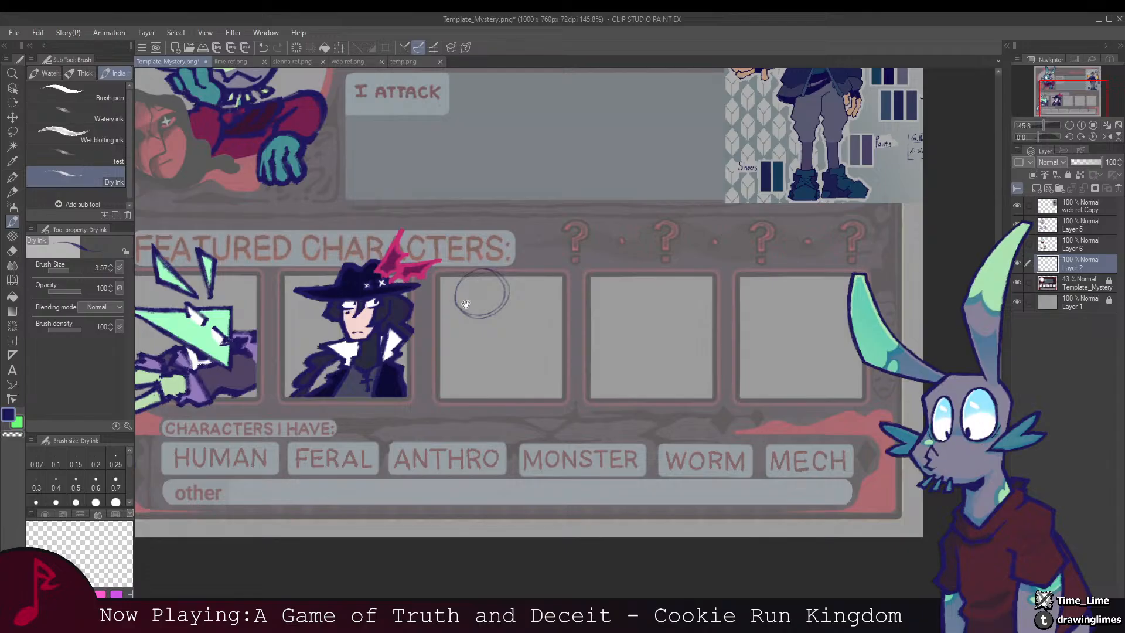
{"action": "left_click_drag", "start_coordinate": [466, 303], "coordinate": [489, 300]}
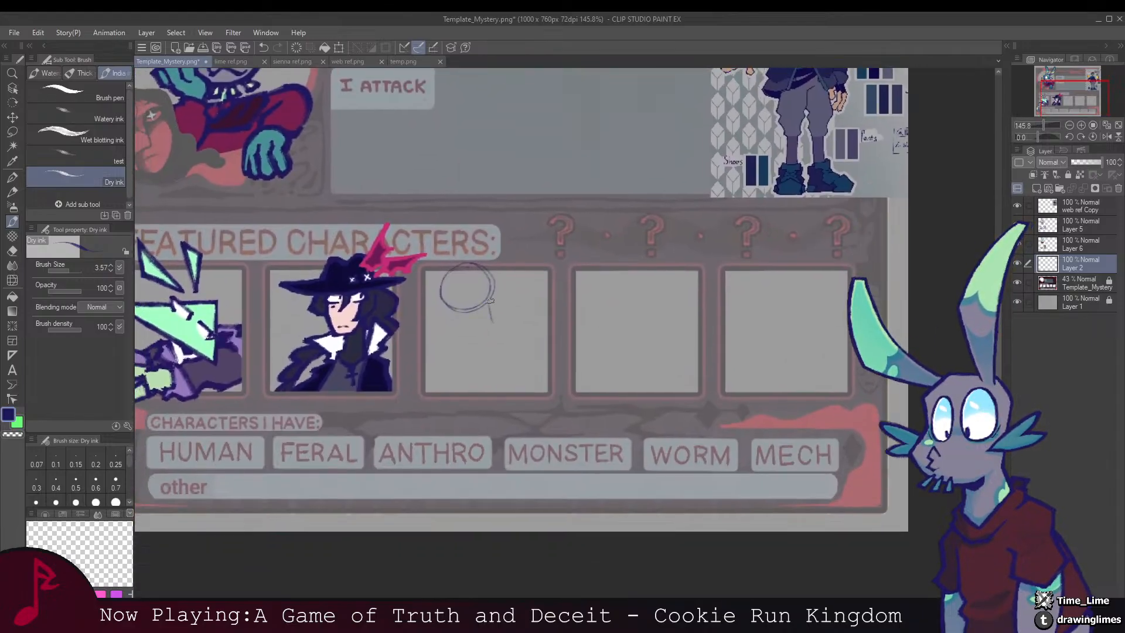
{"action": "mouse_move", "coordinate": [485, 339]}
{"action": "left_mouse_down"}
{"action": "mouse_move", "coordinate": [491, 287]}
{"action": "mouse_move", "coordinate": [485, 322]}
{"action": "mouse_move", "coordinate": [471, 314]}
{"action": "mouse_move", "coordinate": [437, 327]}
{"action": "left_mouse_up"}
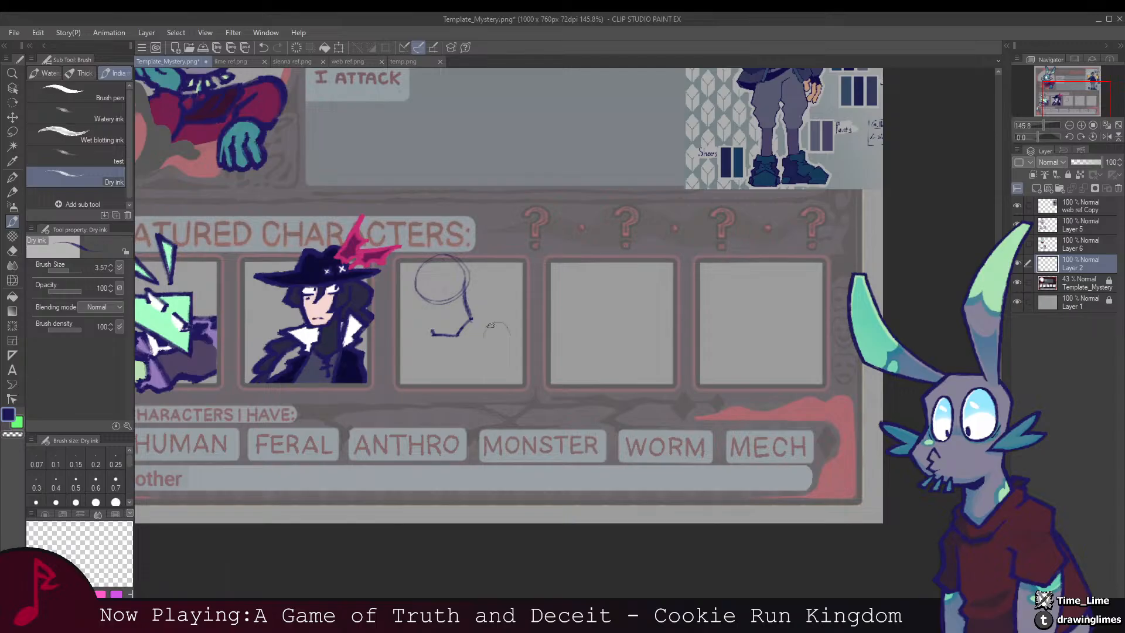
Step: Undo the stray stroke beside the jaw and sketch a small bat with jagged wings and a round jack-o'-lantern face beside the head
{"action": "key", "text": "ctrl+z"}
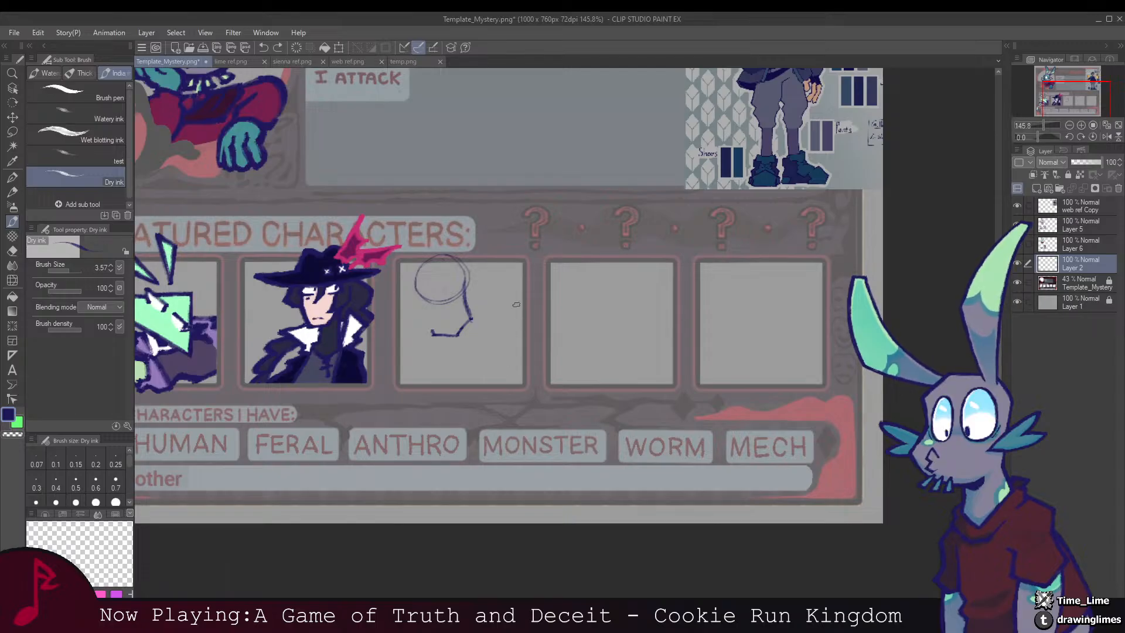
{"action": "mouse_move", "coordinate": [514, 298]}
{"action": "left_mouse_down"}
{"action": "mouse_move", "coordinate": [492, 312]}
{"action": "mouse_move", "coordinate": [522, 301]}
{"action": "mouse_move", "coordinate": [502, 291]}
{"action": "mouse_move", "coordinate": [493, 308]}
{"action": "mouse_move", "coordinate": [522, 295]}
{"action": "mouse_move", "coordinate": [505, 289]}
{"action": "mouse_move", "coordinate": [509, 249]}
{"action": "left_mouse_up"}
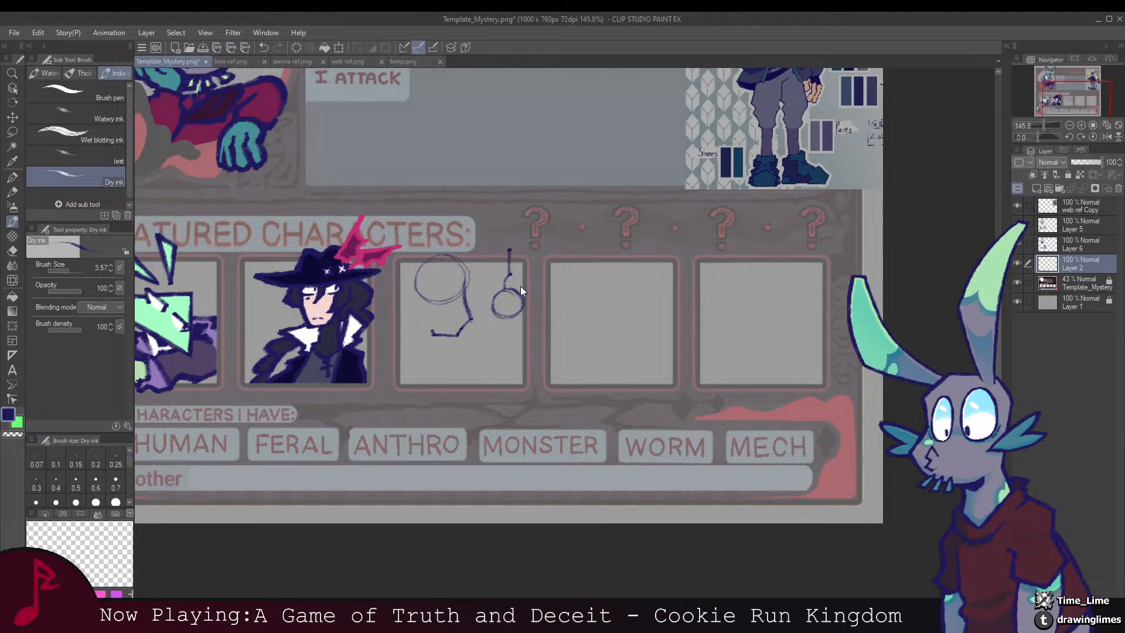
{"action": "mouse_move", "coordinate": [497, 289]}
{"action": "left_mouse_down"}
{"action": "mouse_move", "coordinate": [486, 280]}
{"action": "mouse_move", "coordinate": [499, 249]}
{"action": "mouse_move", "coordinate": [515, 263]}
{"action": "mouse_move", "coordinate": [516, 291]}
{"action": "mouse_move", "coordinate": [564, 281]}
{"action": "mouse_move", "coordinate": [553, 294]}
{"action": "mouse_move", "coordinate": [504, 272]}
{"action": "mouse_move", "coordinate": [527, 296]}
{"action": "mouse_move", "coordinate": [507, 308]}
{"action": "left_mouse_up"}
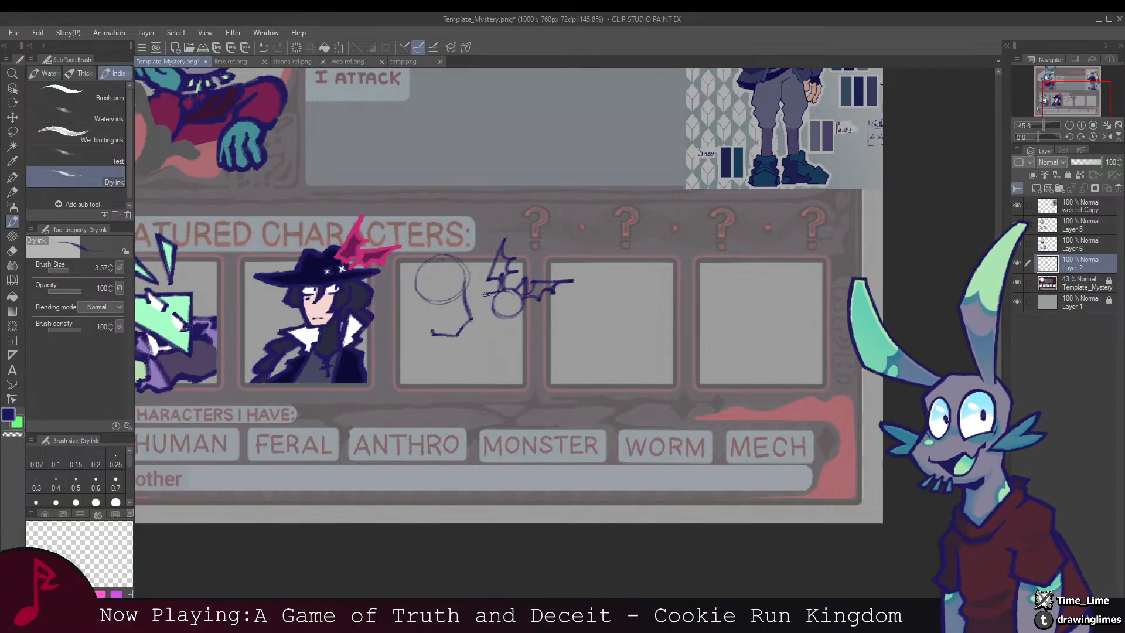
{"action": "left_click_drag", "start_coordinate": [503, 296], "coordinate": [501, 304]}
{"action": "key", "text": "ctrl+z"}
{"action": "key", "text": "ctrl+z"}
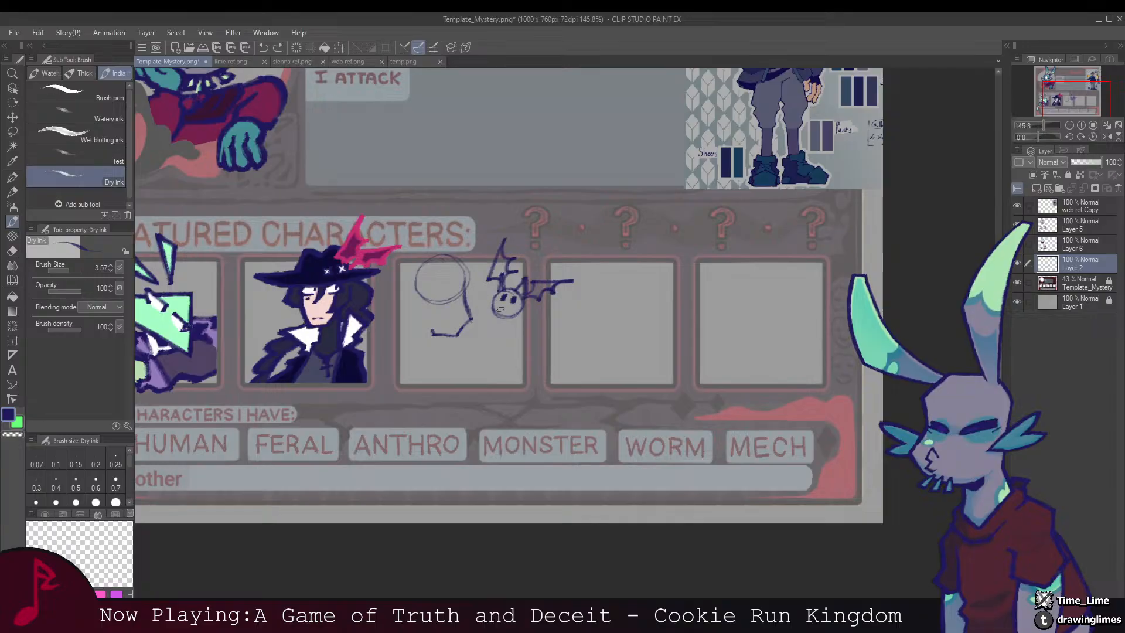
{"action": "mouse_move", "coordinate": [493, 297]}
{"action": "left_mouse_down"}
{"action": "mouse_move", "coordinate": [489, 315]}
{"action": "mouse_move", "coordinate": [524, 305]}
{"action": "mouse_move", "coordinate": [489, 301]}
{"action": "mouse_move", "coordinate": [501, 300]}
{"action": "left_mouse_up"}
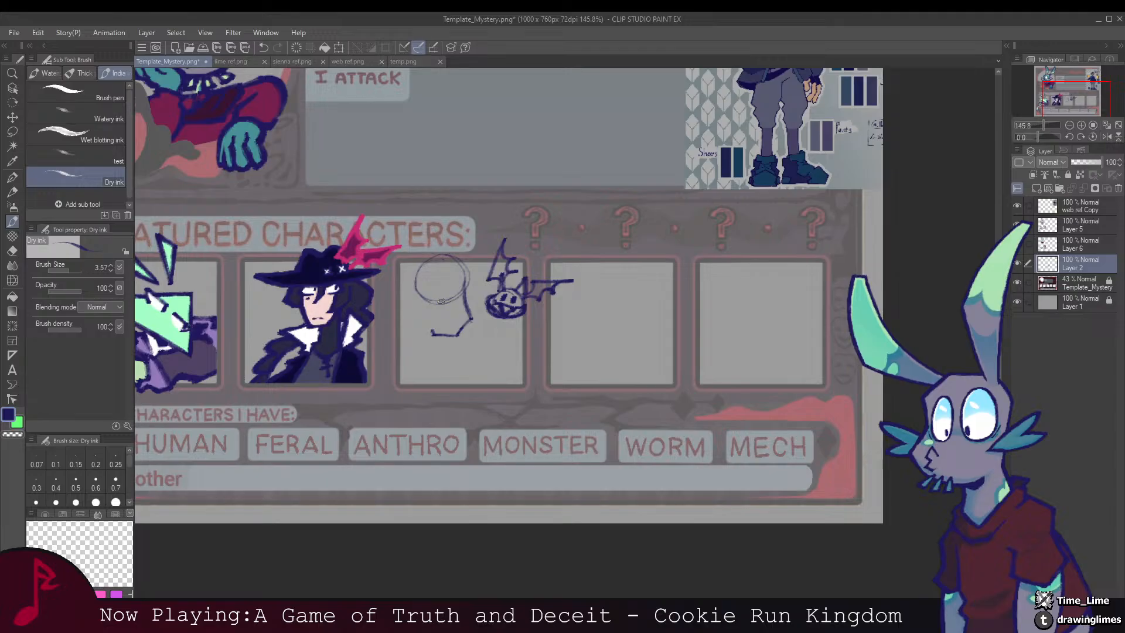
Step: Sketch curved headwear bands across the head circle, strengthen the jaw and chin outline, and erase stray marks around it
{"action": "left_click_drag", "start_coordinate": [441, 300], "coordinate": [440, 369]}
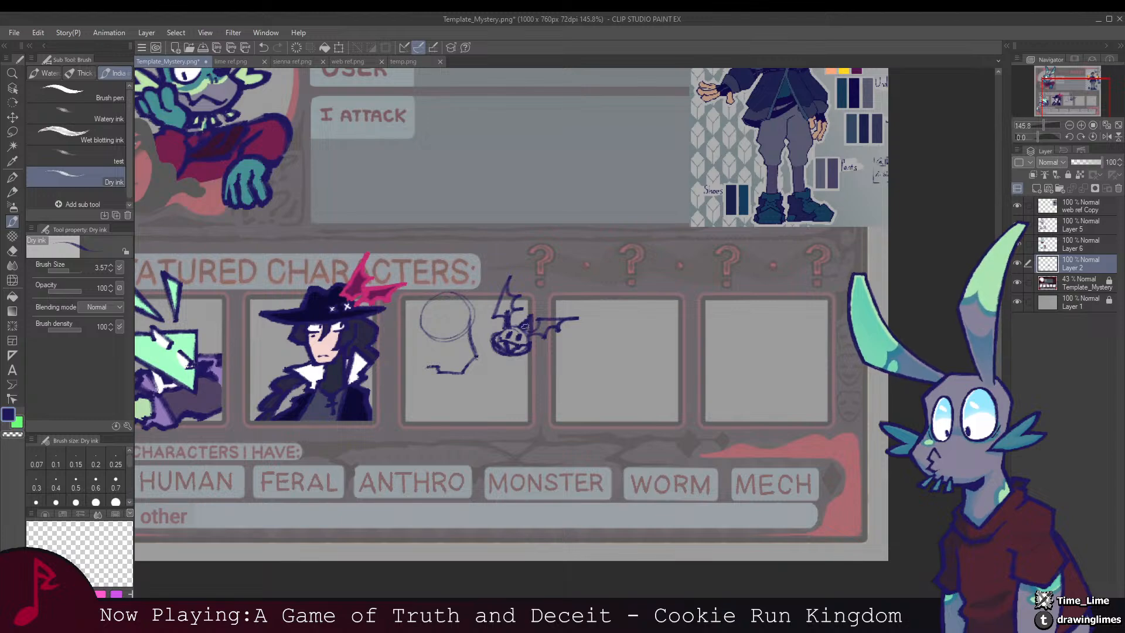
{"action": "left_click_drag", "start_coordinate": [515, 331], "coordinate": [520, 362]}
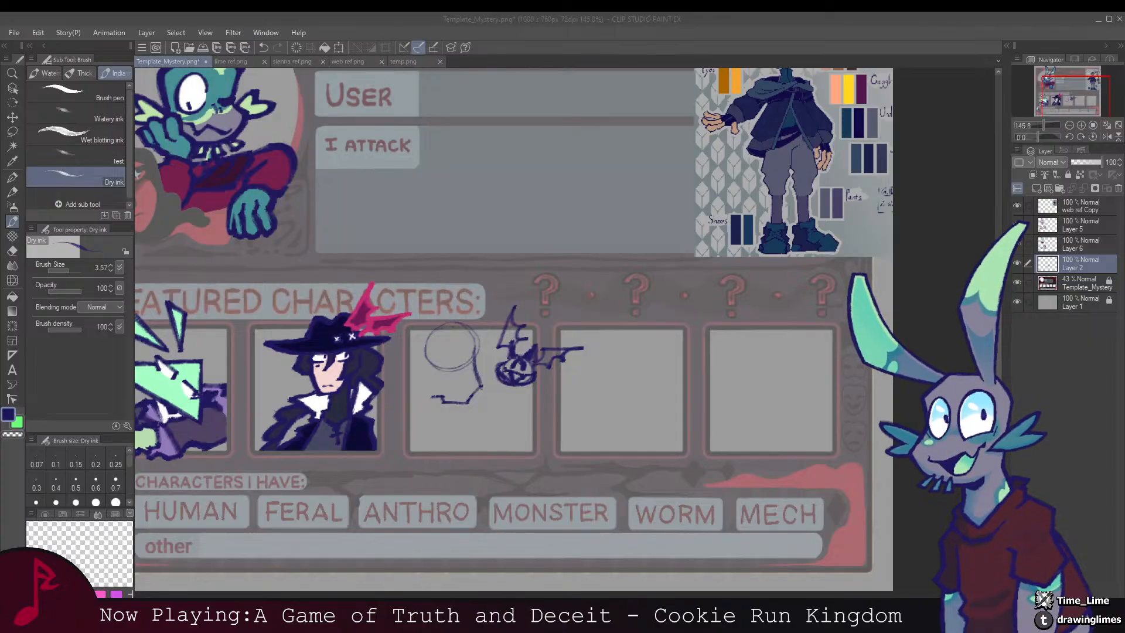
{"action": "mouse_move", "coordinate": [475, 337]}
{"action": "left_mouse_down"}
{"action": "mouse_move", "coordinate": [481, 280]}
{"action": "mouse_move", "coordinate": [485, 363]}
{"action": "mouse_move", "coordinate": [492, 282]}
{"action": "mouse_move", "coordinate": [475, 283]}
{"action": "mouse_move", "coordinate": [509, 283]}
{"action": "mouse_move", "coordinate": [504, 261]}
{"action": "mouse_move", "coordinate": [468, 280]}
{"action": "mouse_move", "coordinate": [489, 277]}
{"action": "mouse_move", "coordinate": [493, 408]}
{"action": "left_mouse_up"}
{"action": "scroll", "coordinate": [468, 352], "scroll_direction": "down", "scroll_amount": 5}
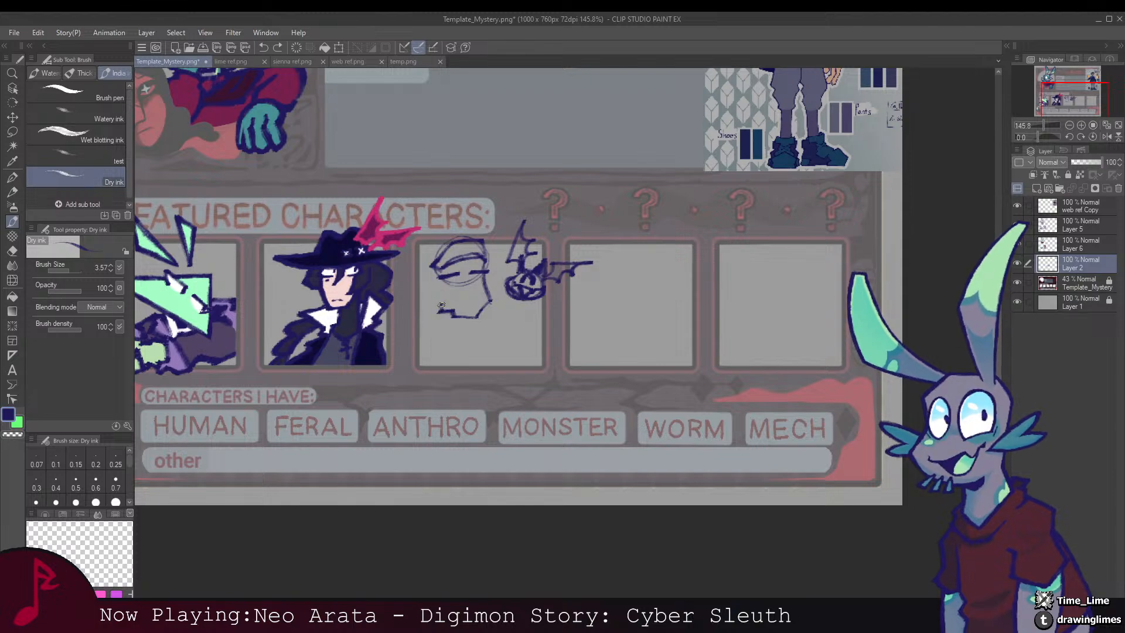
{"action": "left_click_drag", "start_coordinate": [452, 314], "coordinate": [492, 300]}
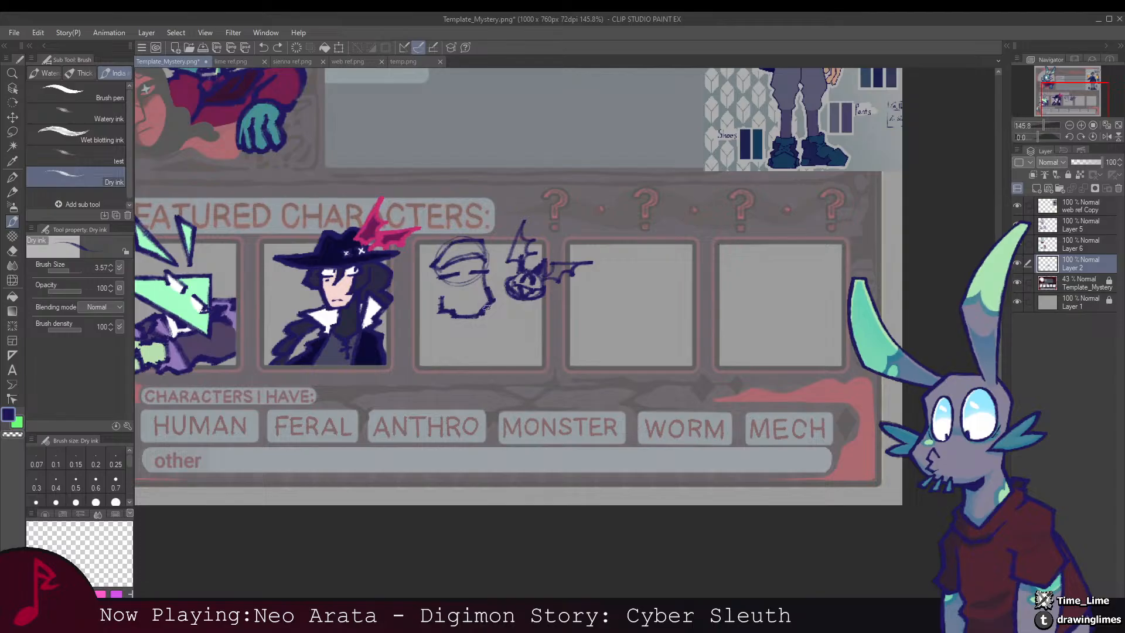
{"action": "key", "text": "e"}
{"action": "mouse_move", "coordinate": [465, 304]}
{"action": "left_mouse_down"}
{"action": "mouse_move", "coordinate": [453, 327]}
{"action": "mouse_move", "coordinate": [467, 335]}
{"action": "mouse_move", "coordinate": [438, 329]}
{"action": "mouse_move", "coordinate": [463, 307]}
{"action": "left_mouse_up"}
{"action": "key", "text": "b"}
Step: Scale the head and bat sketch down slightly and apply the transformation
{"action": "key", "text": "ctrl+t"}
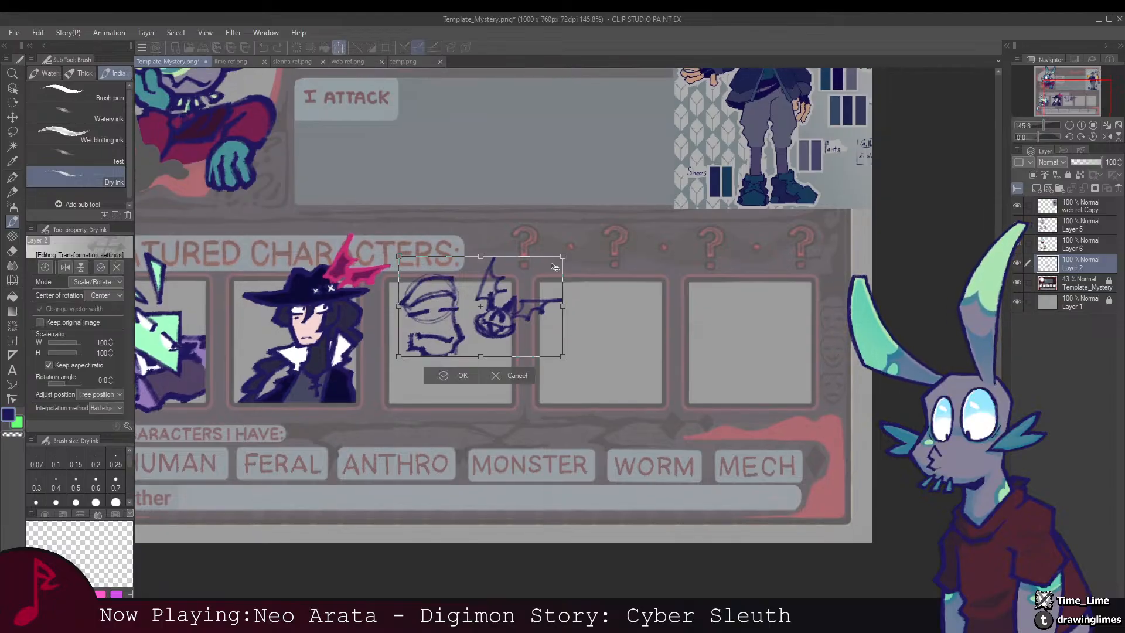
{"action": "mouse_move", "coordinate": [562, 258]}
{"action": "left_mouse_down"}
{"action": "mouse_move", "coordinate": [531, 283]}
{"action": "mouse_move", "coordinate": [547, 254]}
{"action": "left_mouse_up"}
{"action": "mouse_move", "coordinate": [502, 312]}
{"action": "left_mouse_down"}
{"action": "mouse_move", "coordinate": [494, 314]}
{"action": "mouse_move", "coordinate": [520, 358]}
{"action": "mouse_move", "coordinate": [501, 432]}
{"action": "left_mouse_up"}
{"action": "key", "text": "Return"}
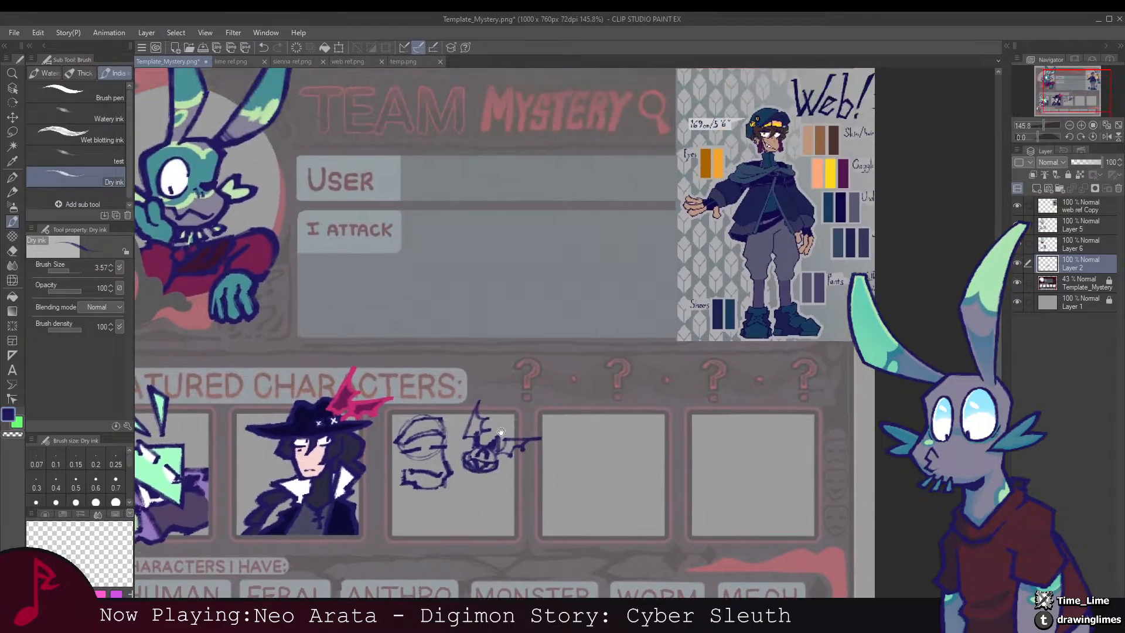
Step: Sketch a raised hand with spread fingers below the bat, redoing the unwanted stroke
{"action": "mouse_move", "coordinate": [441, 494]}
{"action": "left_mouse_down"}
{"action": "mouse_move", "coordinate": [439, 315]}
{"action": "mouse_move", "coordinate": [498, 287]}
{"action": "mouse_move", "coordinate": [493, 308]}
{"action": "mouse_move", "coordinate": [502, 292]}
{"action": "mouse_move", "coordinate": [495, 307]}
{"action": "mouse_move", "coordinate": [518, 299]}
{"action": "mouse_move", "coordinate": [503, 325]}
{"action": "left_mouse_up"}
{"action": "key", "text": "ctrl+z"}
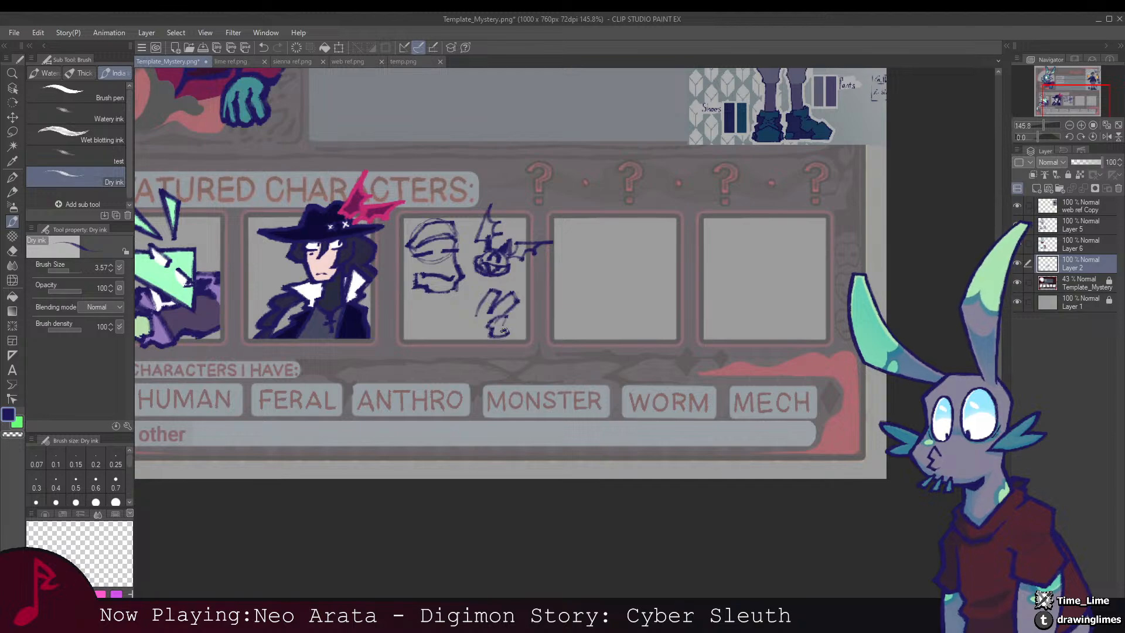
{"action": "left_click_drag", "start_coordinate": [472, 309], "coordinate": [484, 324]}
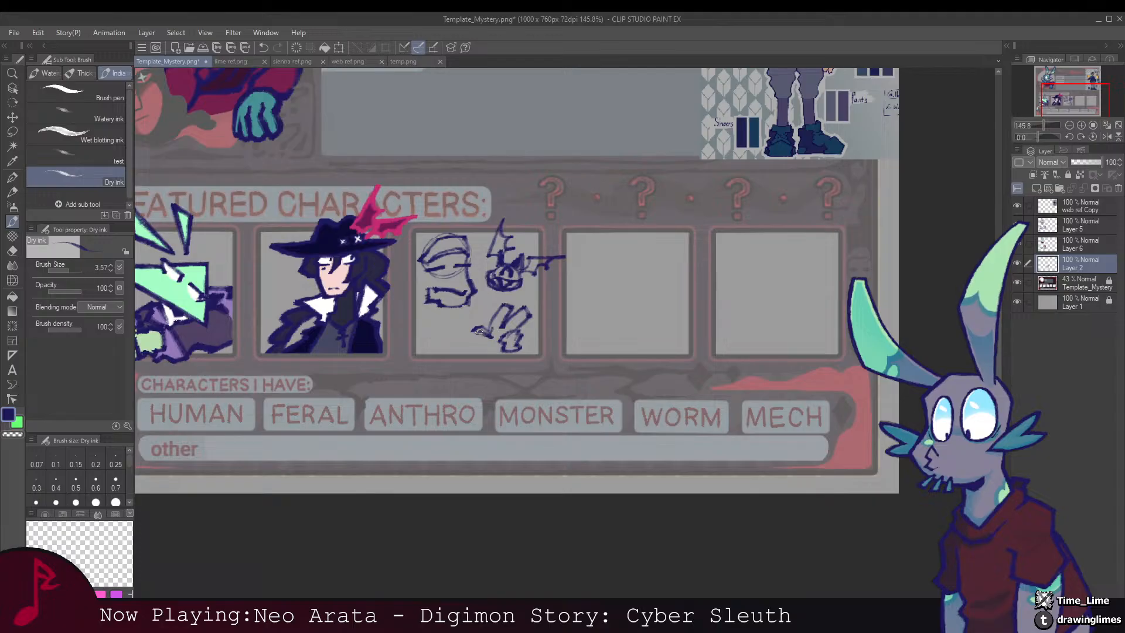
Step: Sketch the character's eyes and the hair locks framing both sides of the face
{"action": "left_click_drag", "start_coordinate": [448, 276], "coordinate": [467, 297]}
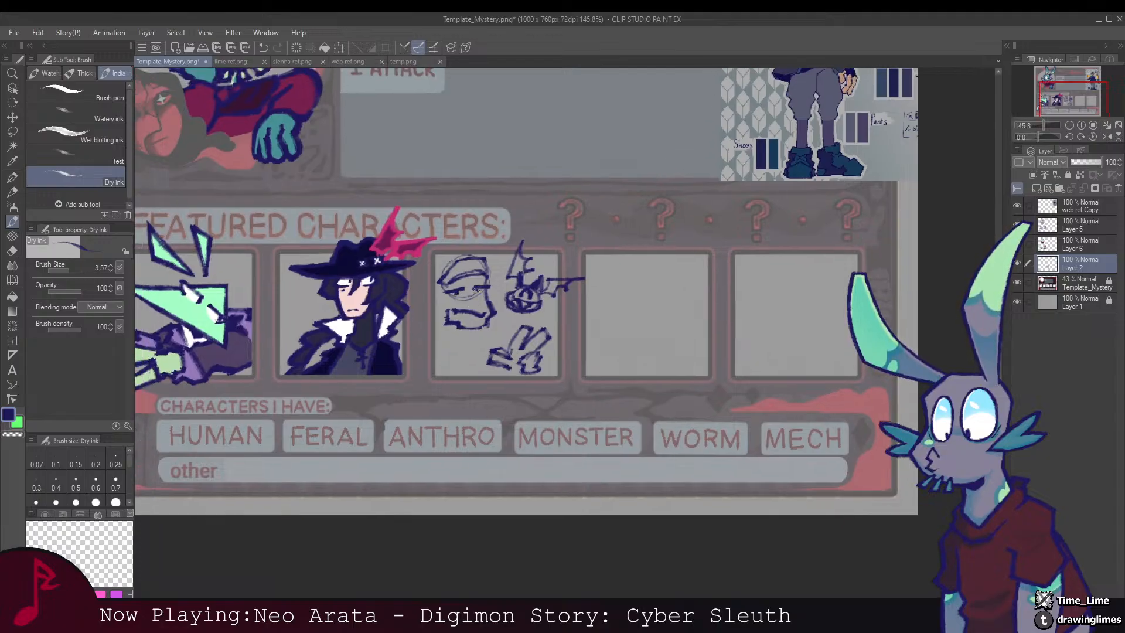
{"action": "mouse_move", "coordinate": [444, 295]}
{"action": "left_mouse_down"}
{"action": "mouse_move", "coordinate": [471, 273]}
{"action": "mouse_move", "coordinate": [448, 378]}
{"action": "mouse_move", "coordinate": [469, 294]}
{"action": "left_mouse_up"}
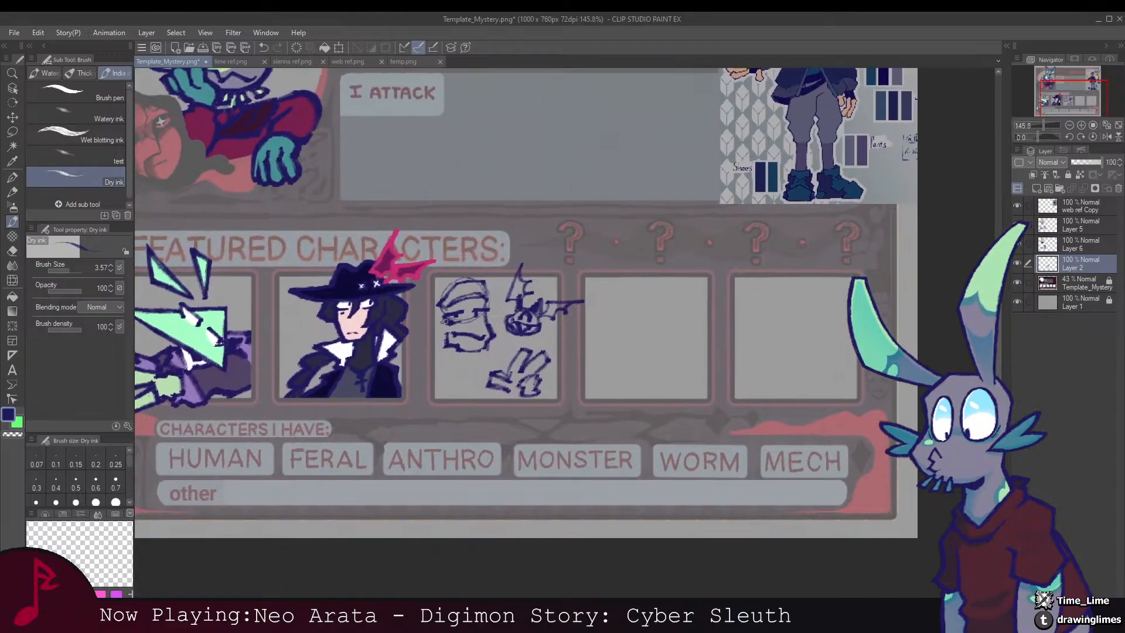
{"action": "mouse_move", "coordinate": [490, 308]}
{"action": "left_mouse_down"}
{"action": "mouse_move", "coordinate": [448, 420]}
{"action": "mouse_move", "coordinate": [472, 308]}
{"action": "mouse_move", "coordinate": [492, 293]}
{"action": "mouse_move", "coordinate": [476, 280]}
{"action": "mouse_move", "coordinate": [498, 286]}
{"action": "mouse_move", "coordinate": [506, 276]}
{"action": "mouse_move", "coordinate": [509, 295]}
{"action": "mouse_move", "coordinate": [496, 316]}
{"action": "mouse_move", "coordinate": [502, 308]}
{"action": "mouse_move", "coordinate": [441, 291]}
{"action": "mouse_move", "coordinate": [436, 320]}
{"action": "mouse_move", "coordinate": [451, 322]}
{"action": "mouse_move", "coordinate": [461, 294]}
{"action": "mouse_move", "coordinate": [441, 348]}
{"action": "mouse_move", "coordinate": [448, 337]}
{"action": "mouse_move", "coordinate": [492, 320]}
{"action": "left_mouse_up"}
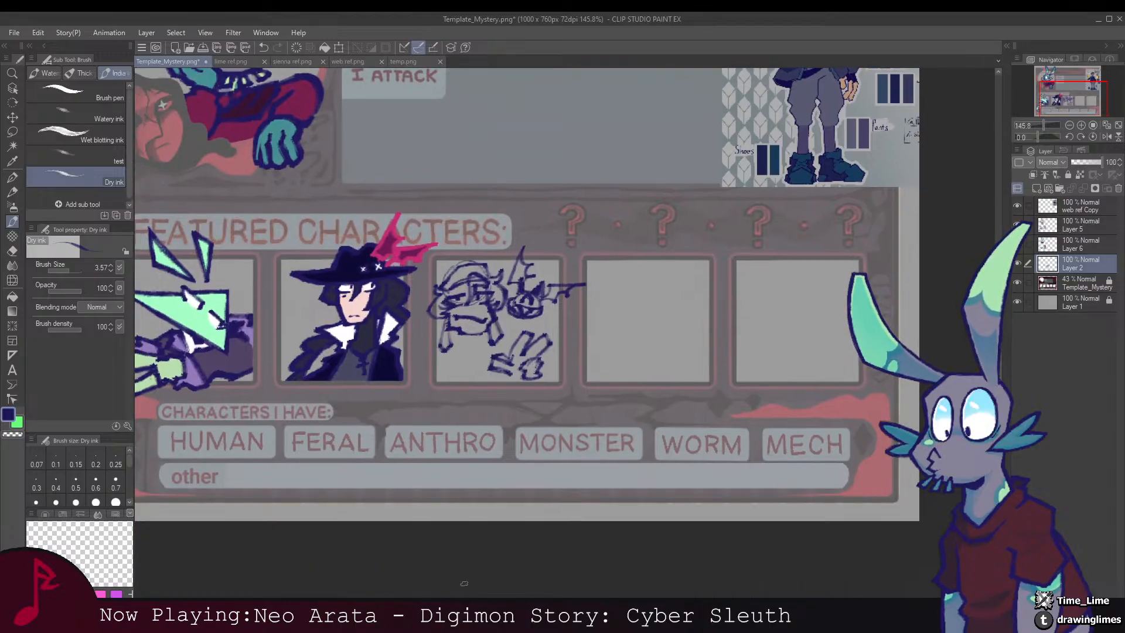
{"action": "left_click", "coordinate": [464, 615]}
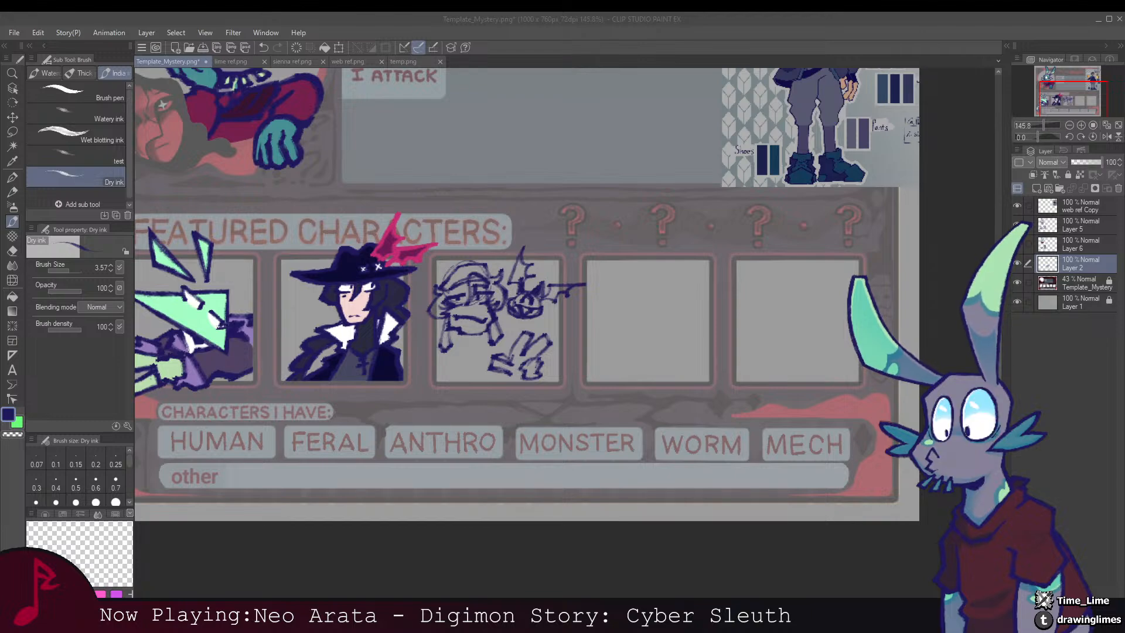
{"action": "left_click", "coordinate": [429, 313]}
Step: Sketch the rounded hat, goggles and curly hair around the top of the head, undoing an unwanted stroke
{"action": "mouse_move", "coordinate": [475, 282]}
{"action": "left_mouse_down"}
{"action": "mouse_move", "coordinate": [434, 425]}
{"action": "mouse_move", "coordinate": [485, 280]}
{"action": "mouse_move", "coordinate": [500, 292]}
{"action": "left_mouse_up"}
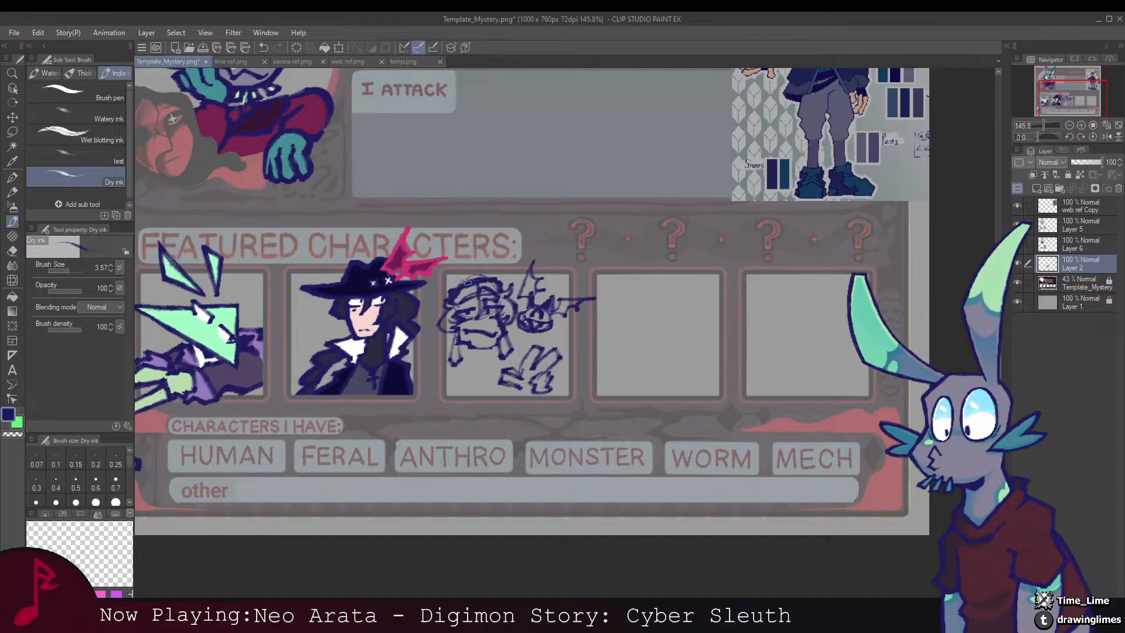
{"action": "left_click_drag", "start_coordinate": [476, 282], "coordinate": [469, 309]}
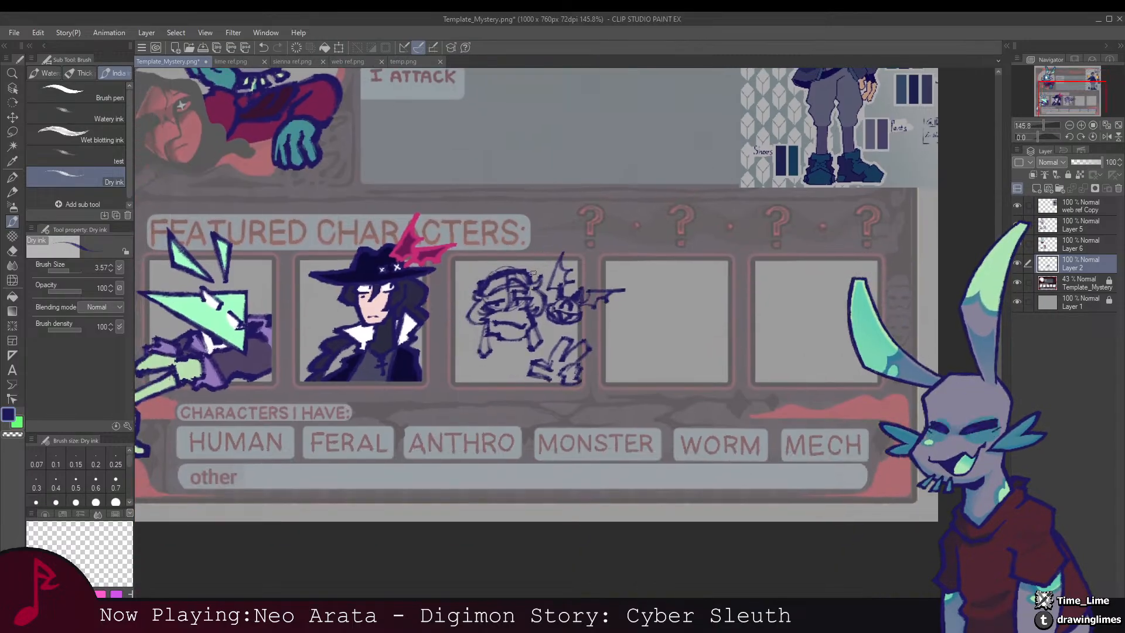
{"action": "mouse_move", "coordinate": [534, 276]}
{"action": "left_mouse_down"}
{"action": "mouse_move", "coordinate": [500, 265]}
{"action": "mouse_move", "coordinate": [526, 259]}
{"action": "mouse_move", "coordinate": [514, 259]}
{"action": "mouse_move", "coordinate": [530, 261]}
{"action": "mouse_move", "coordinate": [531, 278]}
{"action": "mouse_move", "coordinate": [537, 269]}
{"action": "mouse_move", "coordinate": [517, 261]}
{"action": "mouse_move", "coordinate": [485, 286]}
{"action": "mouse_move", "coordinate": [516, 258]}
{"action": "mouse_move", "coordinate": [537, 265]}
{"action": "mouse_move", "coordinate": [497, 284]}
{"action": "mouse_move", "coordinate": [504, 265]}
{"action": "mouse_move", "coordinate": [484, 281]}
{"action": "mouse_move", "coordinate": [502, 265]}
{"action": "mouse_move", "coordinate": [513, 265]}
{"action": "mouse_move", "coordinate": [493, 269]}
{"action": "mouse_move", "coordinate": [469, 301]}
{"action": "mouse_move", "coordinate": [477, 311]}
{"action": "mouse_move", "coordinate": [481, 293]}
{"action": "mouse_move", "coordinate": [441, 352]}
{"action": "mouse_move", "coordinate": [417, 424]}
{"action": "mouse_move", "coordinate": [476, 270]}
{"action": "mouse_move", "coordinate": [437, 391]}
{"action": "mouse_move", "coordinate": [477, 287]}
{"action": "mouse_move", "coordinate": [460, 399]}
{"action": "mouse_move", "coordinate": [491, 288]}
{"action": "left_mouse_up"}
{"action": "key", "text": "ctrl+z"}
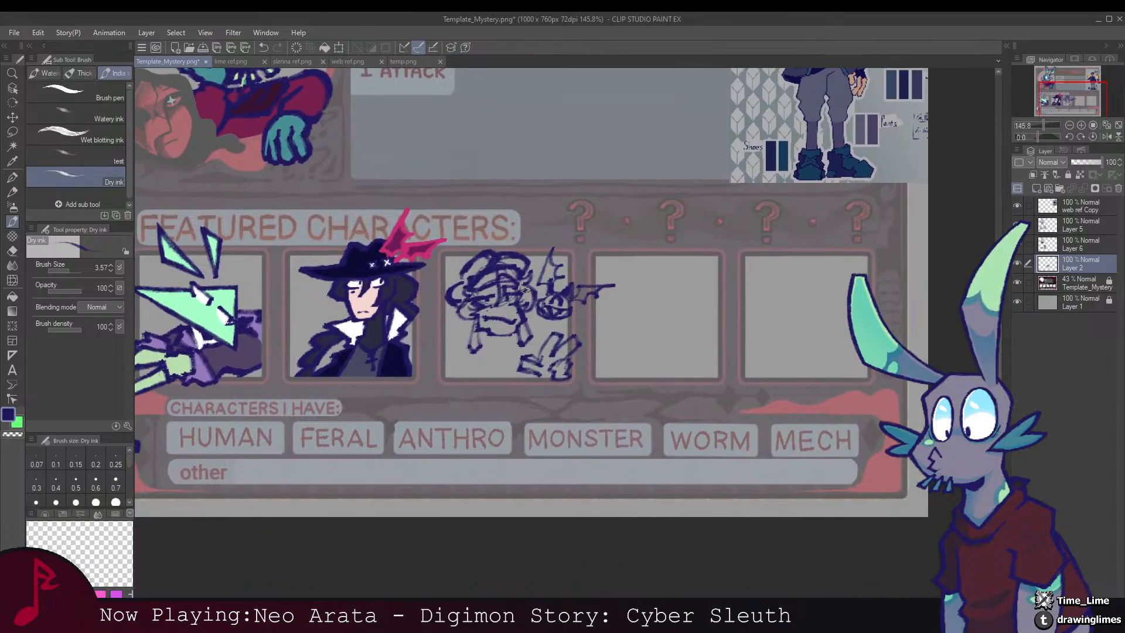
{"action": "left_click_drag", "start_coordinate": [498, 298], "coordinate": [481, 271]}
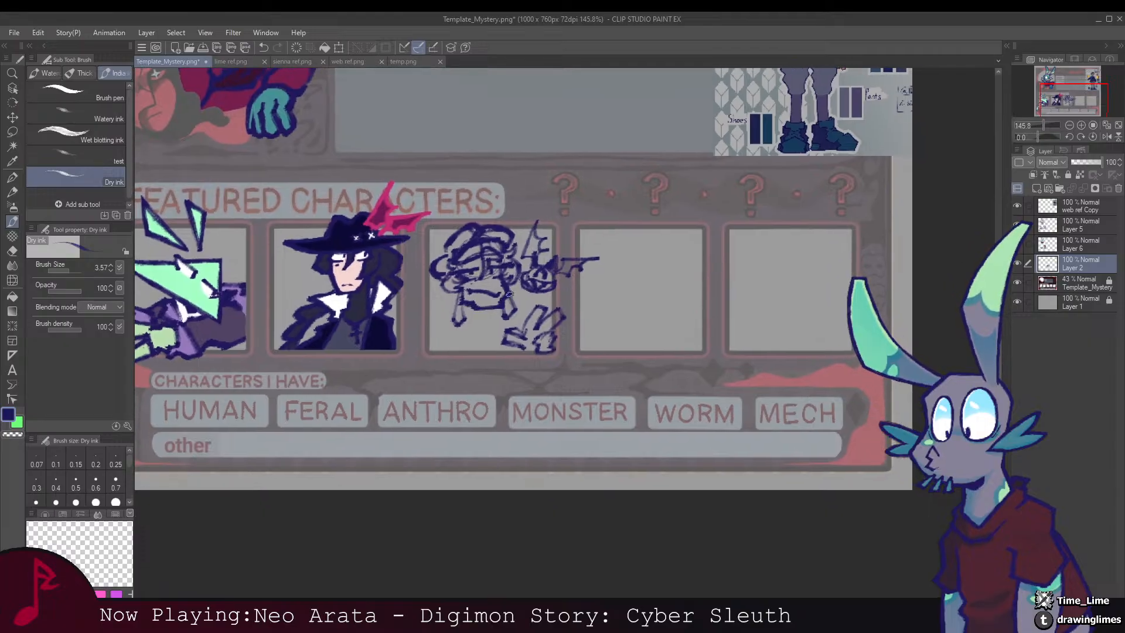
{"action": "left_click_drag", "start_coordinate": [504, 284], "coordinate": [471, 314]}
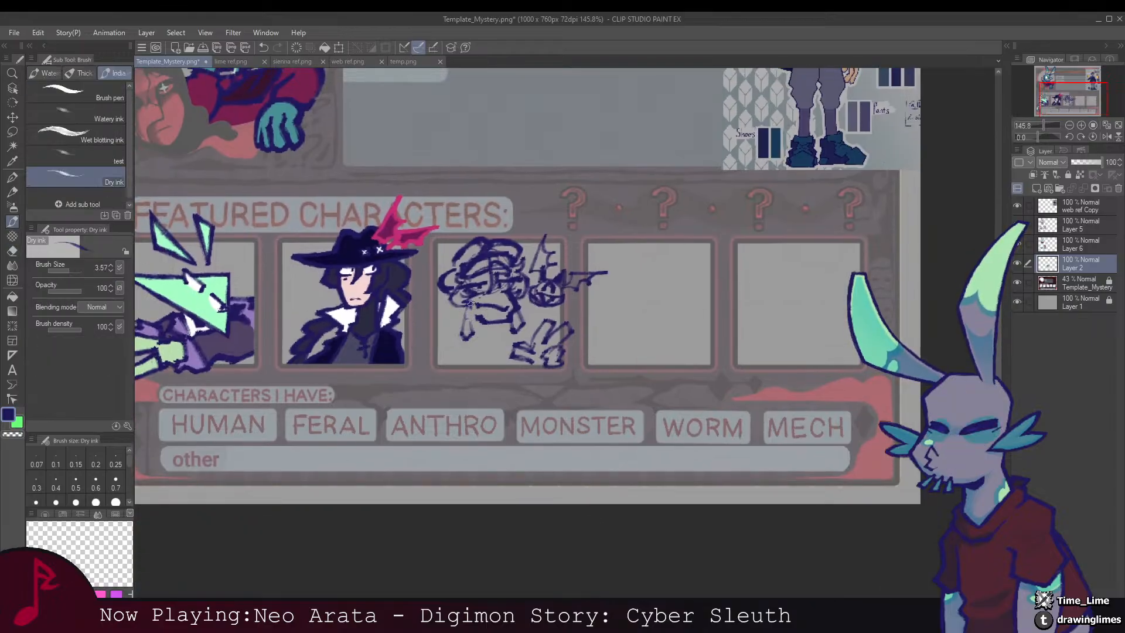
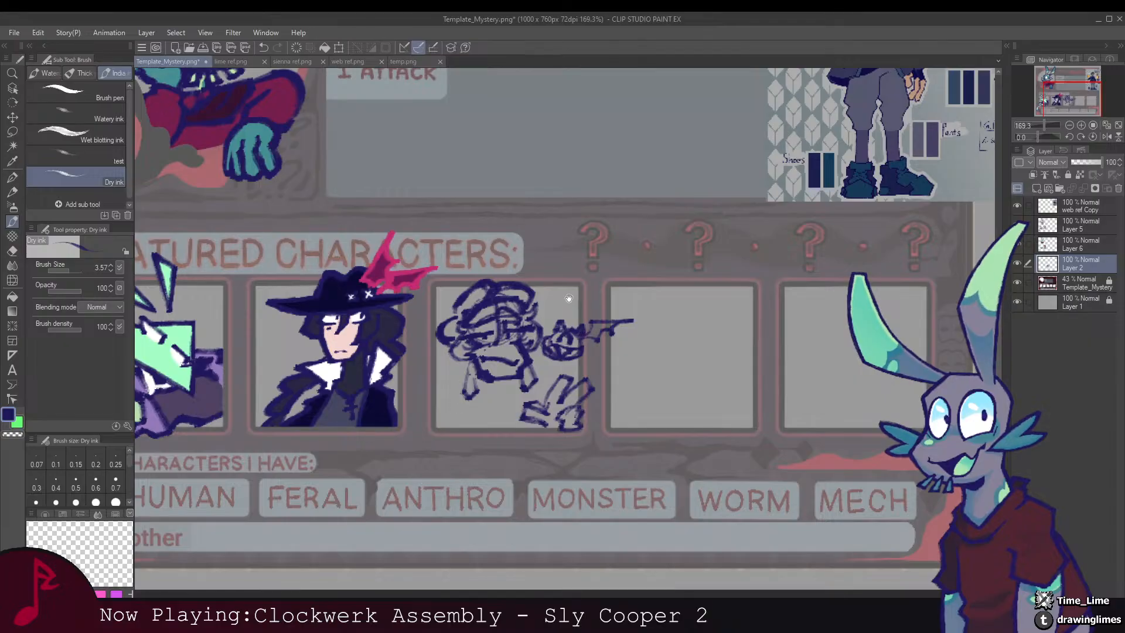
Step: Sketch the small bat's raised wing and scale the whole sketch down to 89% to fit the third character box
{"action": "mouse_move", "coordinate": [565, 296]}
{"action": "left_mouse_down"}
{"action": "mouse_move", "coordinate": [556, 348]}
{"action": "mouse_move", "coordinate": [549, 317]}
{"action": "mouse_move", "coordinate": [545, 351]}
{"action": "left_mouse_up"}
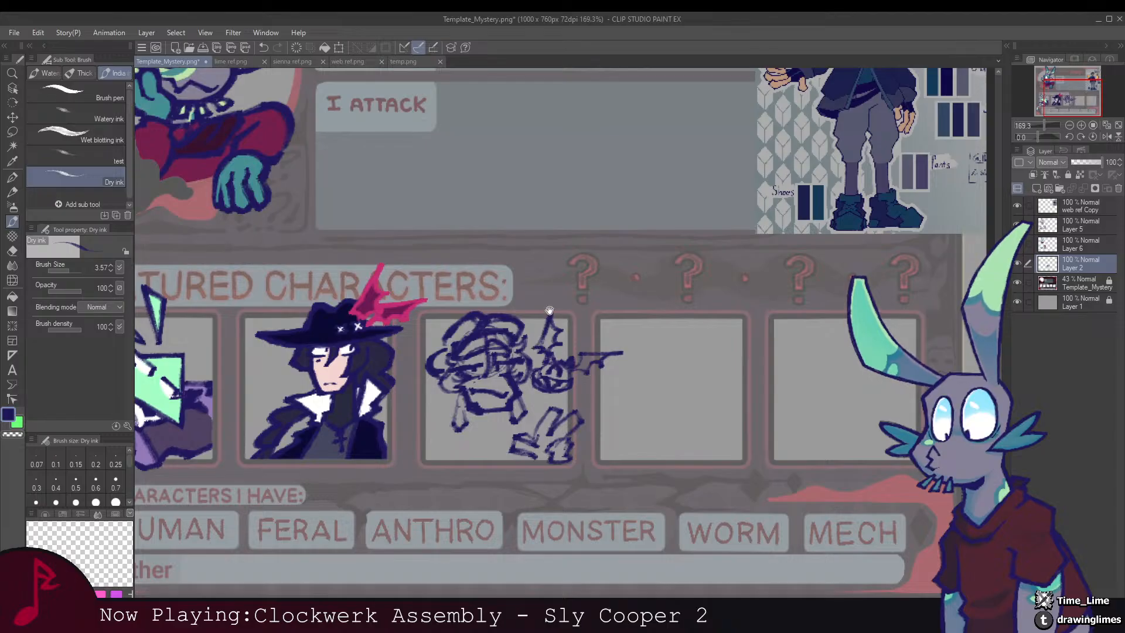
{"action": "left_click_drag", "start_coordinate": [550, 311], "coordinate": [509, 319]}
{"action": "left_click_drag", "start_coordinate": [572, 352], "coordinate": [607, 354]}
{"action": "left_click_drag", "start_coordinate": [526, 385], "coordinate": [575, 326]}
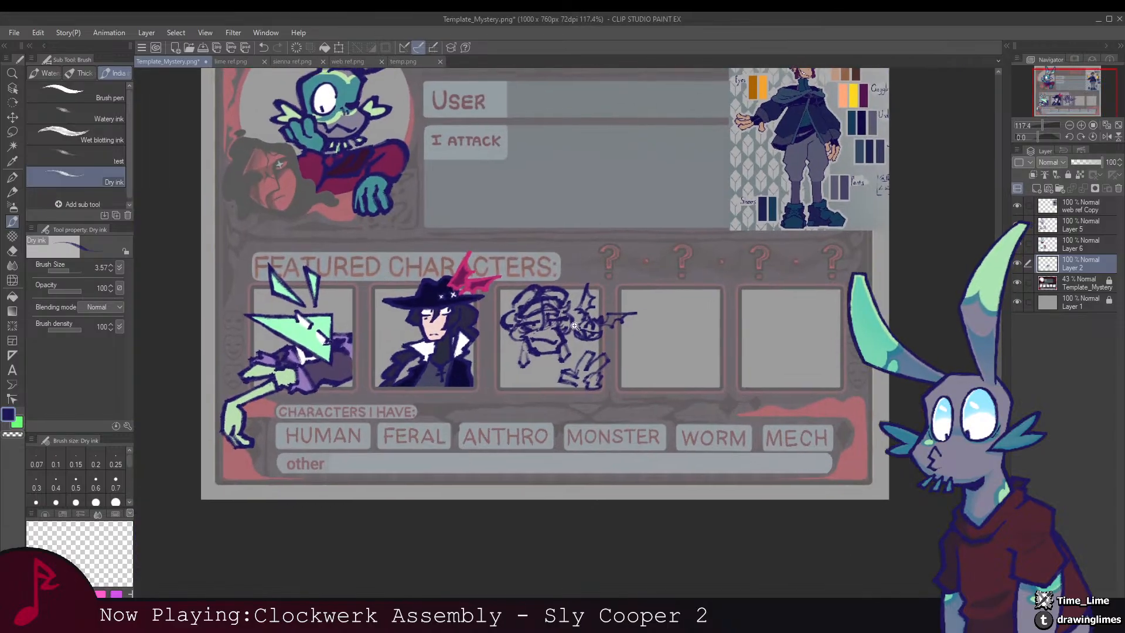
{"action": "left_click", "coordinate": [574, 326]}
{"action": "key", "text": "ctrl+t"}
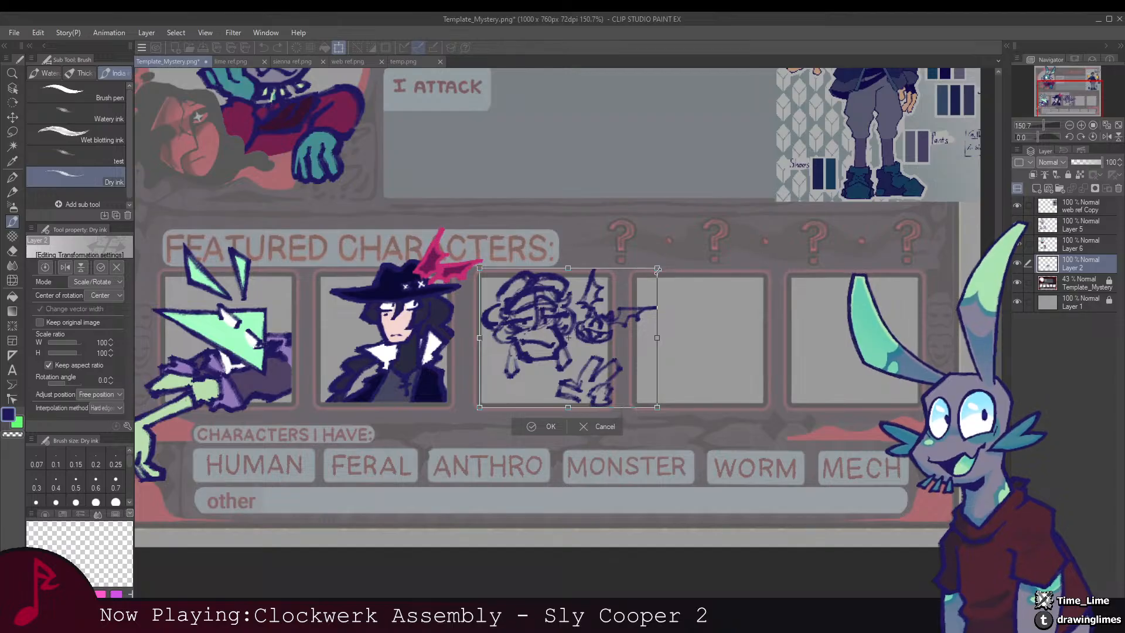
{"action": "left_click_drag", "start_coordinate": [658, 270], "coordinate": [631, 289]}
{"action": "left_click_drag", "start_coordinate": [599, 341], "coordinate": [600, 324]}
{"action": "left_click_drag", "start_coordinate": [632, 270], "coordinate": [639, 269]}
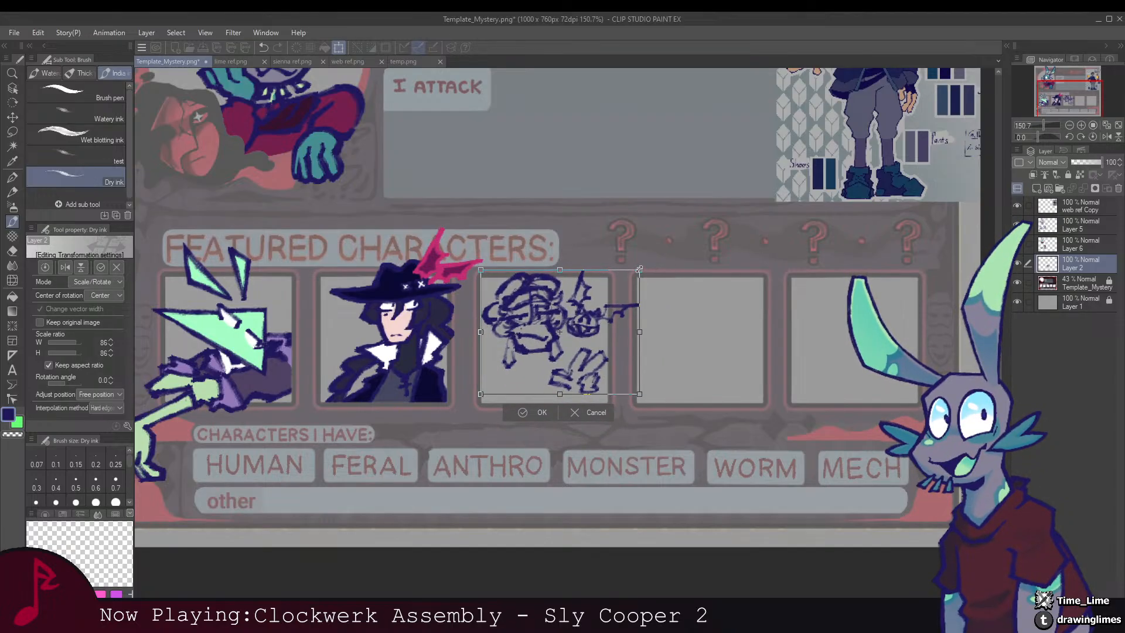
{"action": "left_click_drag", "start_coordinate": [598, 330], "coordinate": [595, 333]}
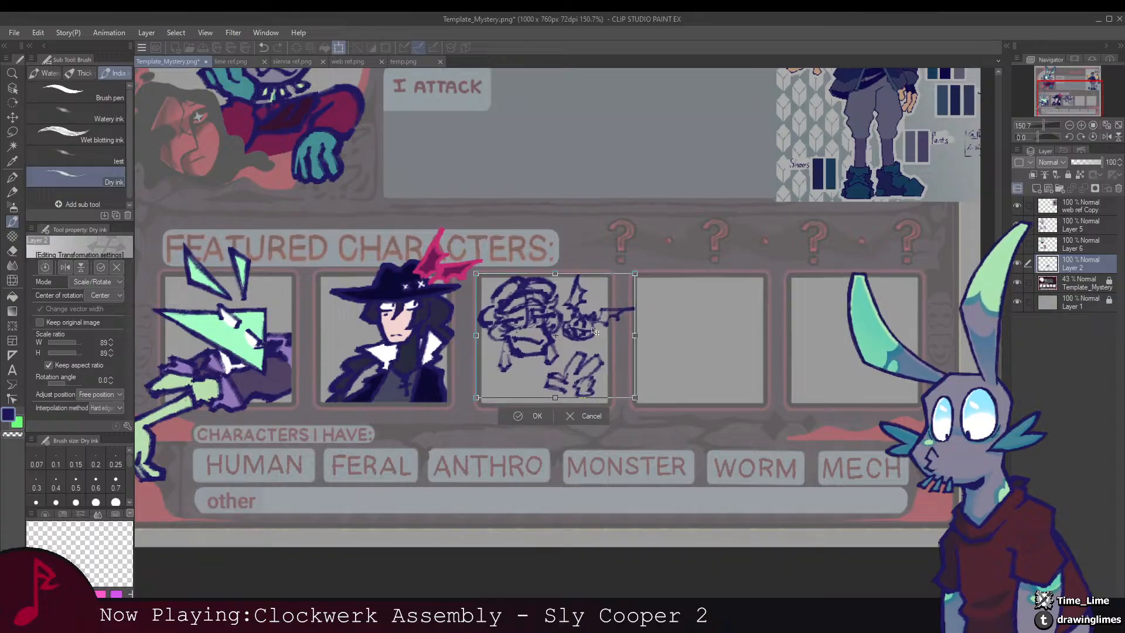
{"action": "key", "text": "Return"}
Step: Sketch the character's neck, shoulders and chest lines below the head, and the sleeve beneath the raised hand
{"action": "mouse_move", "coordinate": [528, 264]}
{"action": "left_mouse_down"}
{"action": "mouse_move", "coordinate": [528, 423]}
{"action": "mouse_move", "coordinate": [543, 288]}
{"action": "mouse_move", "coordinate": [504, 398]}
{"action": "mouse_move", "coordinate": [504, 436]}
{"action": "mouse_move", "coordinate": [550, 277]}
{"action": "left_mouse_up"}
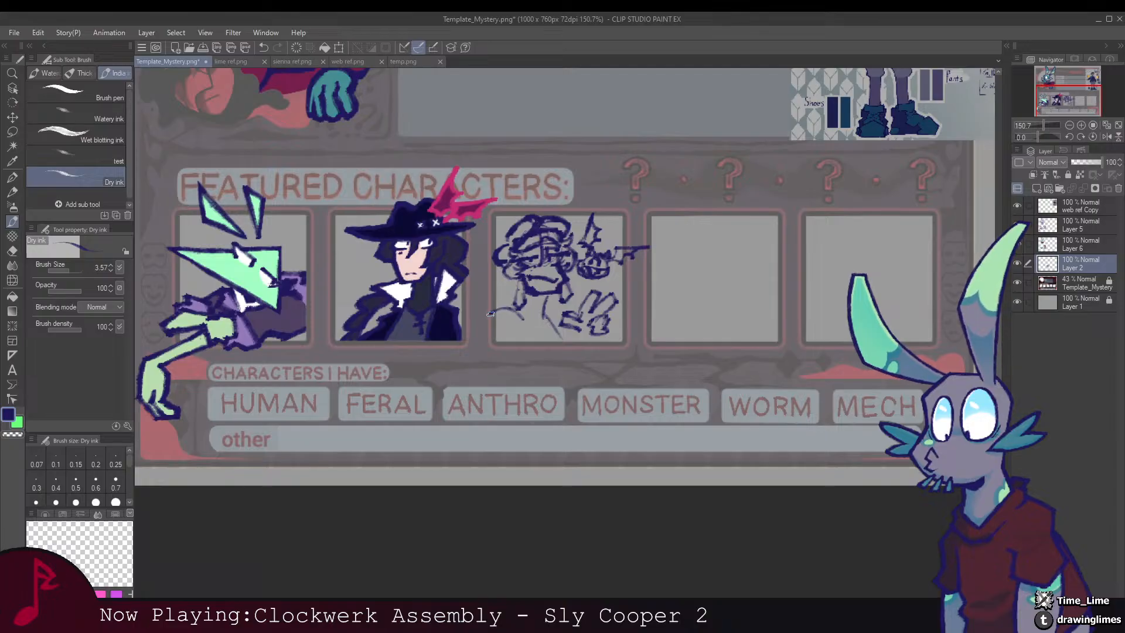
{"action": "mouse_move", "coordinate": [521, 322]}
{"action": "left_mouse_down"}
{"action": "mouse_move", "coordinate": [497, 464]}
{"action": "mouse_move", "coordinate": [529, 301]}
{"action": "mouse_move", "coordinate": [555, 303]}
{"action": "mouse_move", "coordinate": [538, 310]}
{"action": "left_mouse_up"}
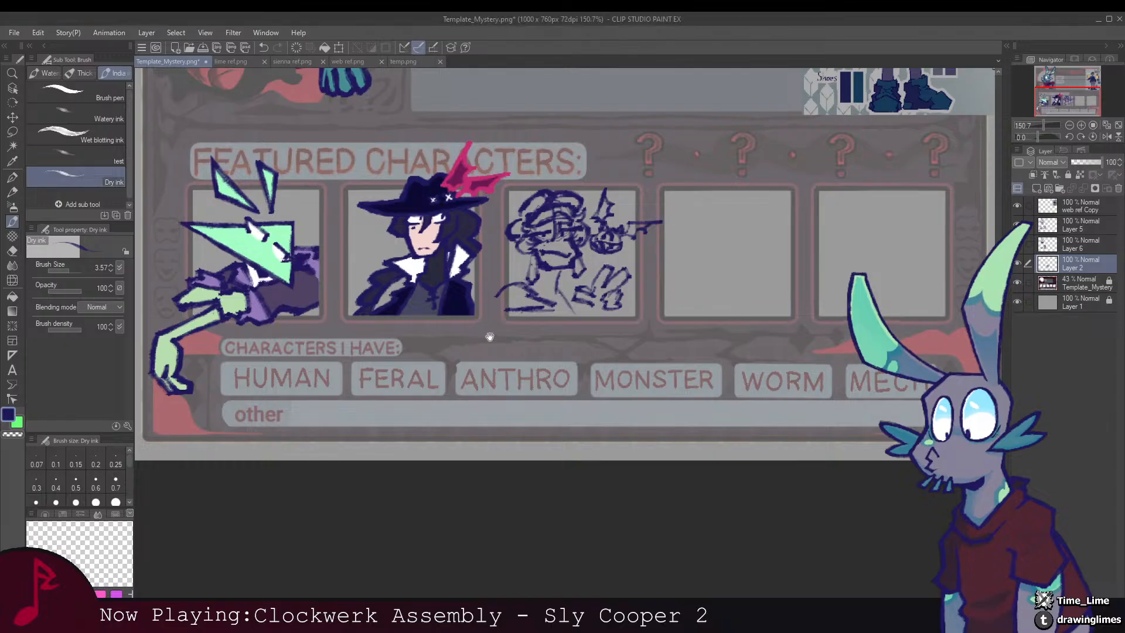
{"action": "left_click_drag", "start_coordinate": [508, 275], "coordinate": [466, 314]}
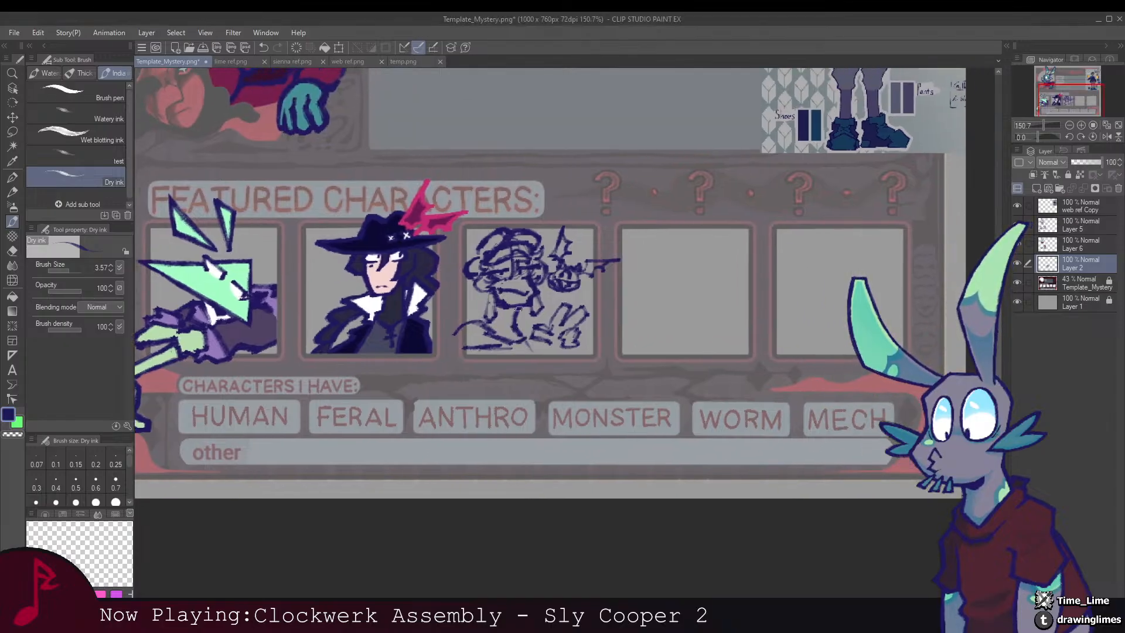
{"action": "key", "text": "e"}
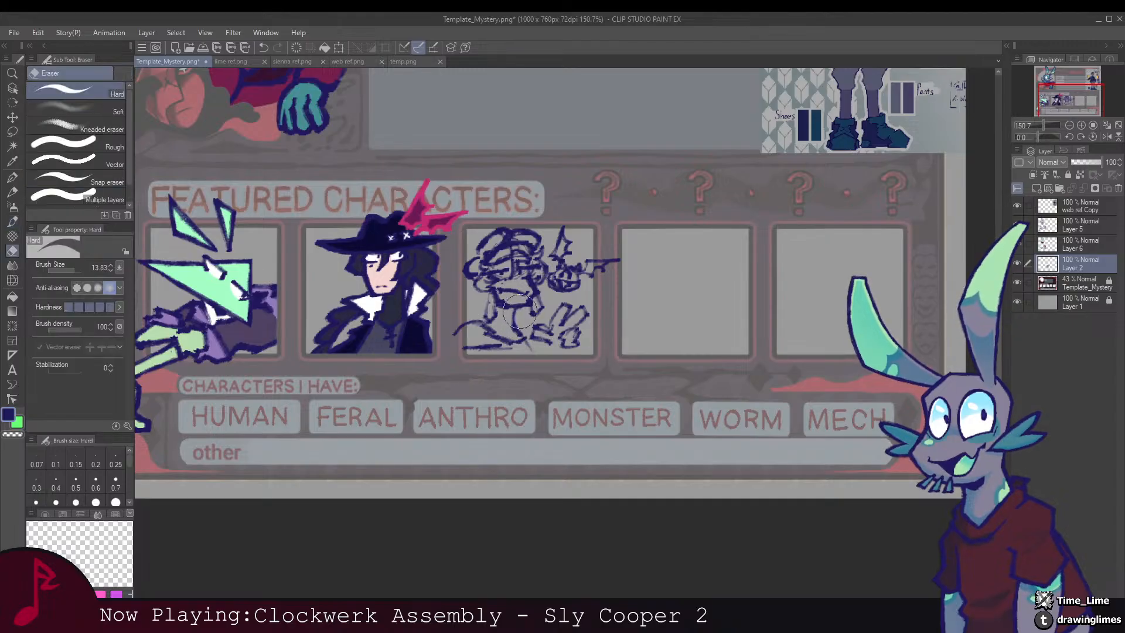
{"action": "key", "text": "b"}
{"action": "mouse_move", "coordinate": [510, 243]}
{"action": "left_mouse_down"}
{"action": "mouse_move", "coordinate": [519, 419]}
{"action": "mouse_move", "coordinate": [538, 218]}
{"action": "left_mouse_up"}
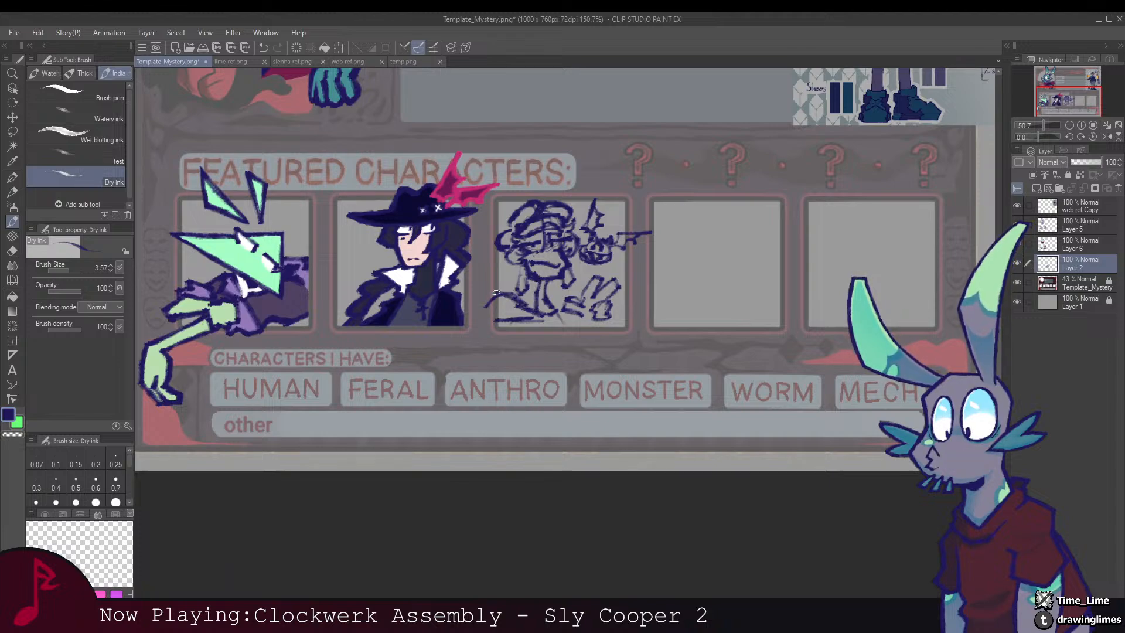
{"action": "mouse_move", "coordinate": [545, 316]}
{"action": "left_mouse_down"}
{"action": "mouse_move", "coordinate": [510, 307]}
{"action": "mouse_move", "coordinate": [545, 300]}
{"action": "left_mouse_up"}
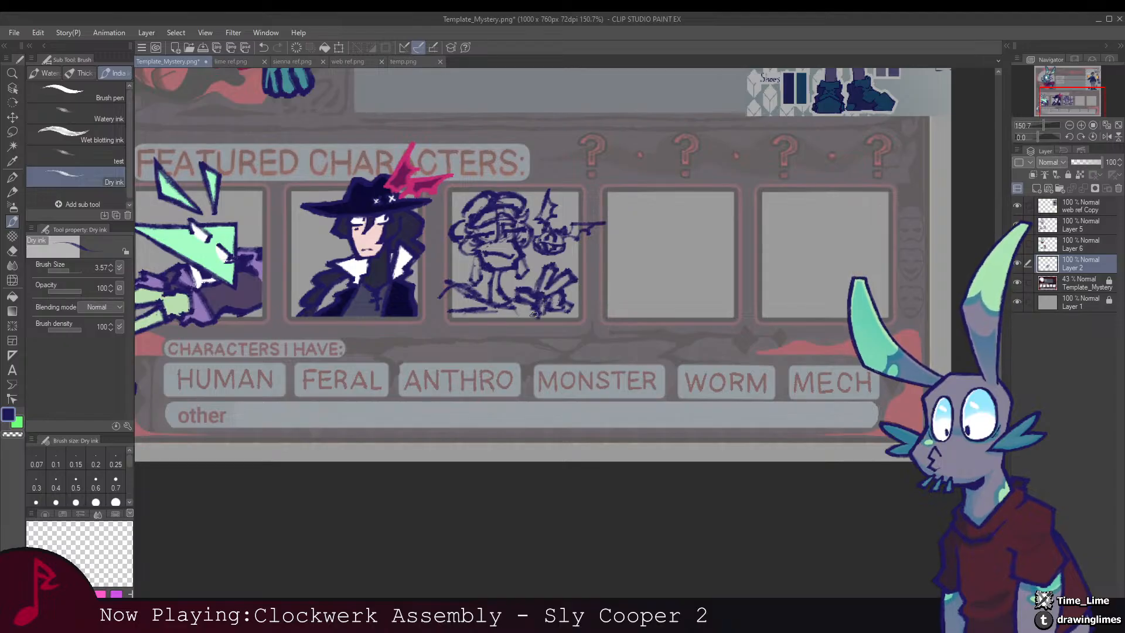
{"action": "left_click_drag", "start_coordinate": [524, 317], "coordinate": [551, 313]}
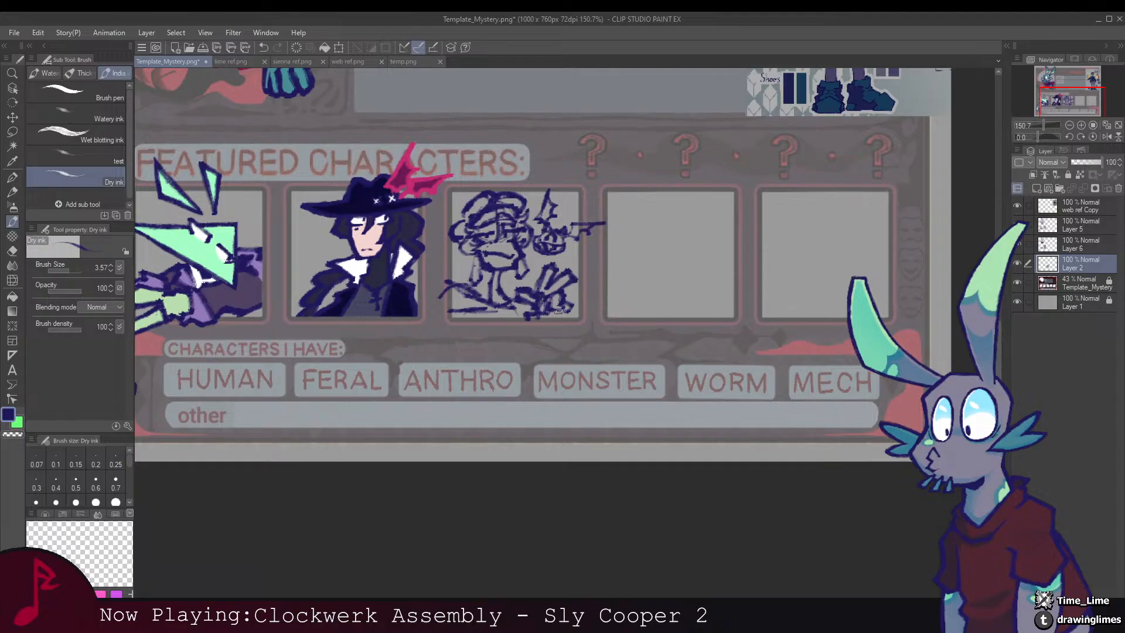
Step: Lower the opacity of the sketch on Layer 2 to 42% and make Layer 5 active for the line art
{"action": "scroll", "coordinate": [544, 269], "scroll_direction": "down", "scroll_amount": 4}
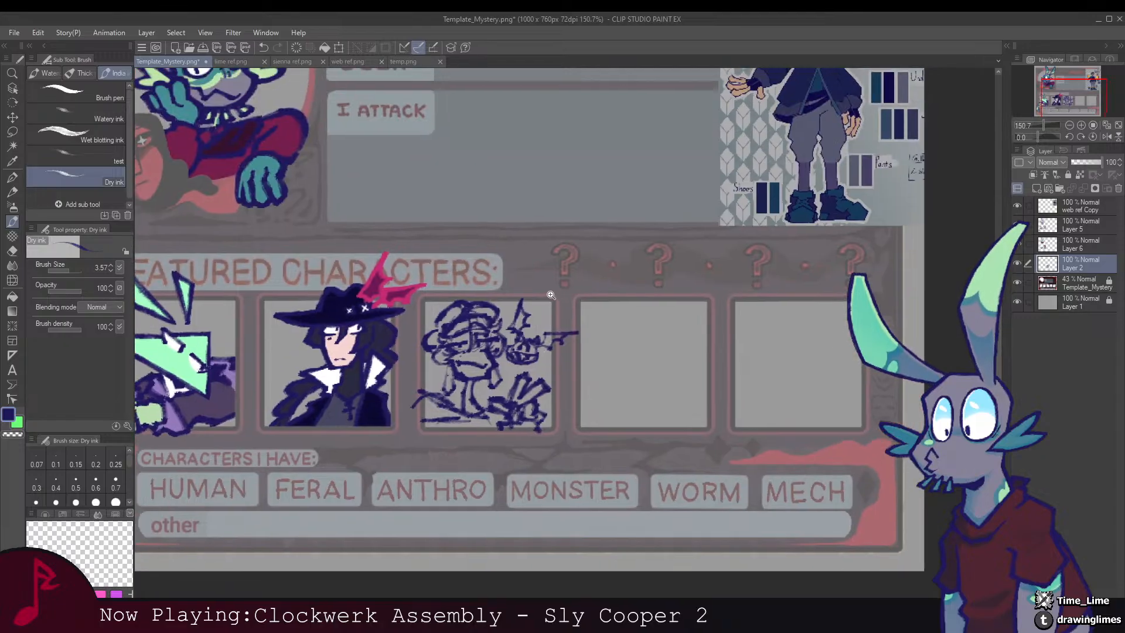
{"action": "scroll", "coordinate": [546, 268], "scroll_direction": "up", "scroll_amount": 2}
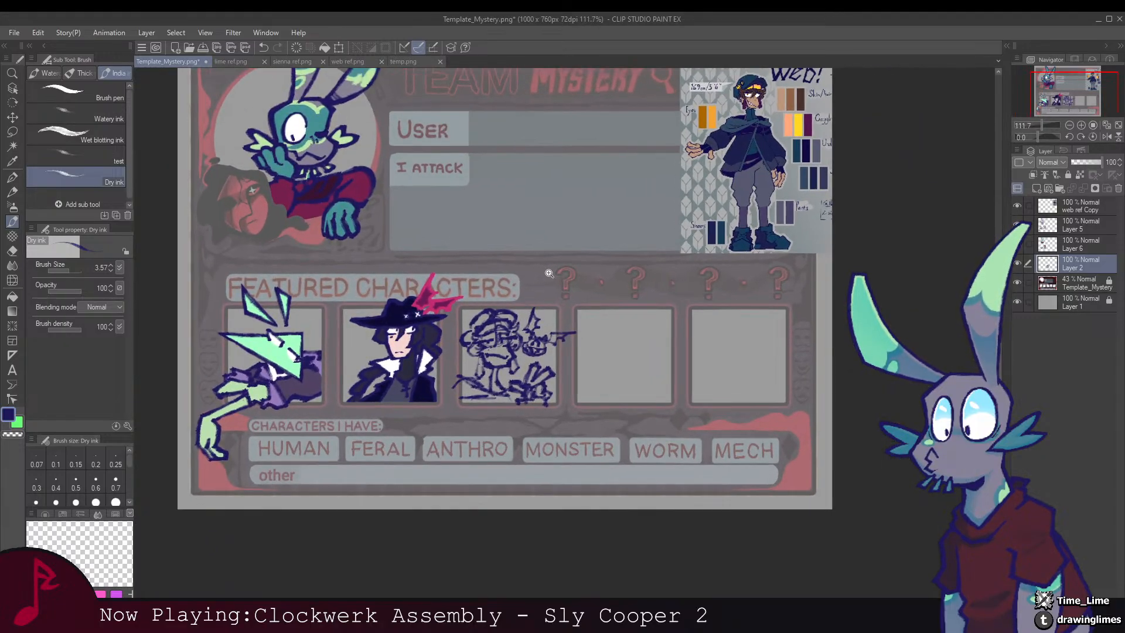
{"action": "scroll", "coordinate": [539, 299], "scroll_direction": "up", "scroll_amount": 1}
{"action": "scroll", "coordinate": [539, 298], "scroll_direction": "up", "scroll_amount": 1}
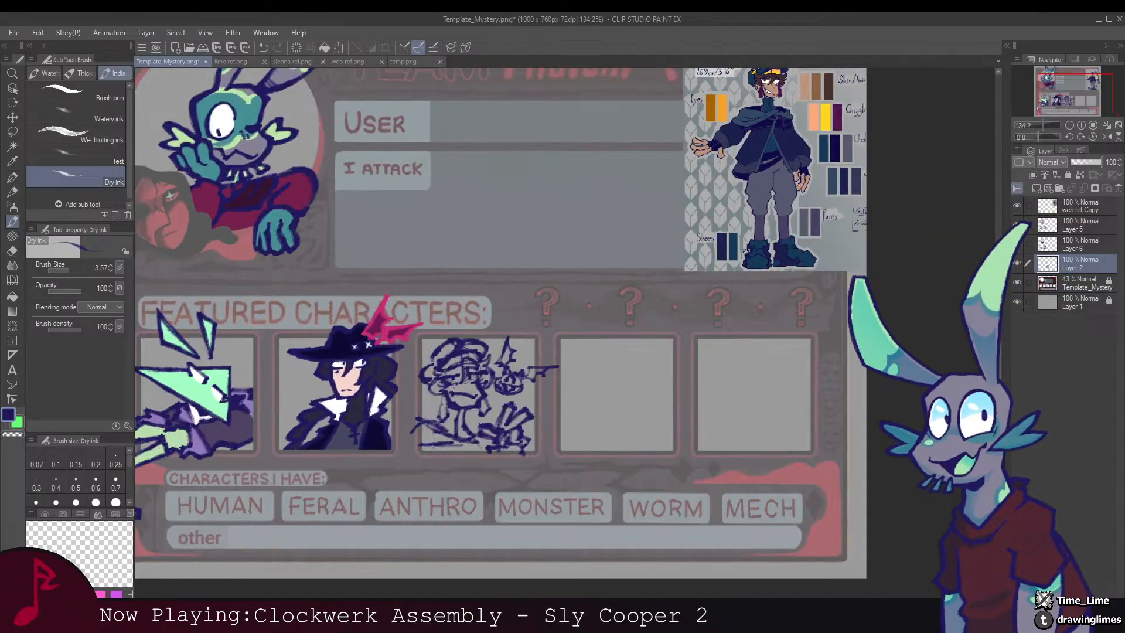
{"action": "left_click", "coordinate": [1071, 240]}
{"action": "left_click", "coordinate": [1073, 259]}
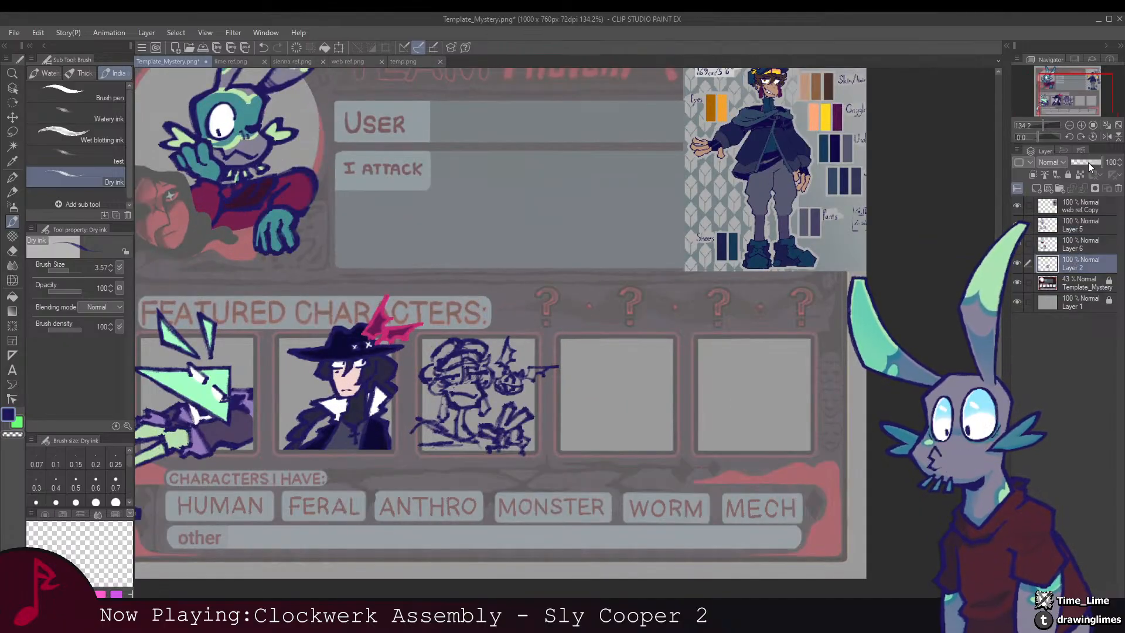
{"action": "left_click_drag", "start_coordinate": [1088, 163], "coordinate": [1084, 163]}
{"action": "left_click", "coordinate": [1078, 223]}
Step: Ink the character's half-closed eyes and dark lid lines over the faded sketch, trimming the excess with the eraser
{"action": "scroll", "coordinate": [538, 261], "scroll_direction": "up", "scroll_amount": 4}
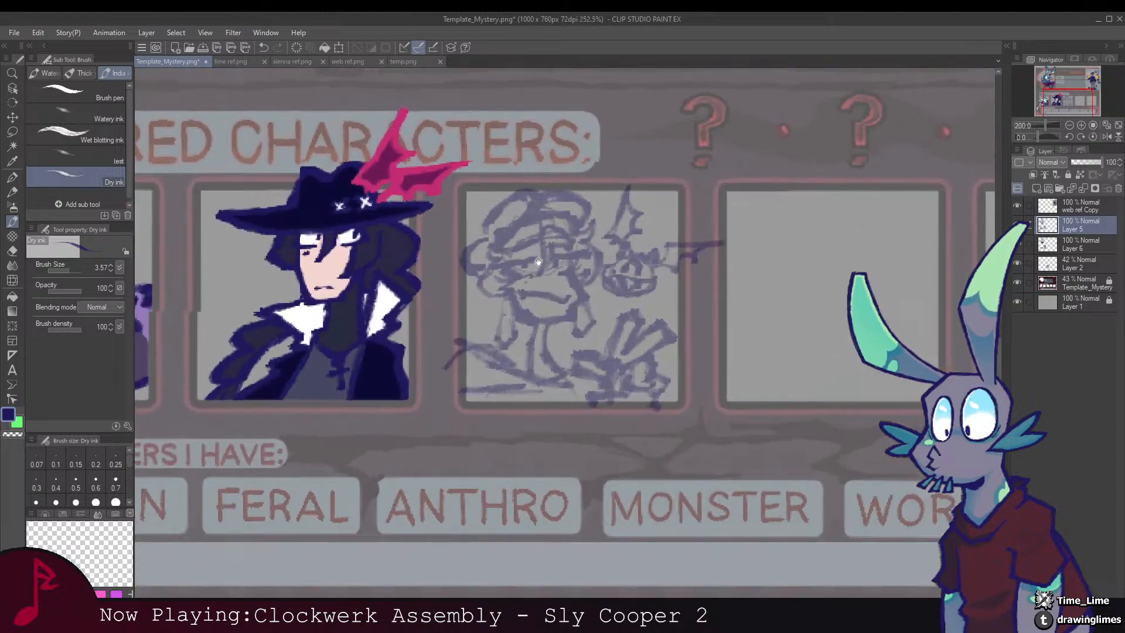
{"action": "mouse_move", "coordinate": [538, 261]}
{"action": "left_mouse_down"}
{"action": "mouse_move", "coordinate": [567, 262]}
{"action": "mouse_move", "coordinate": [535, 268]}
{"action": "left_mouse_up"}
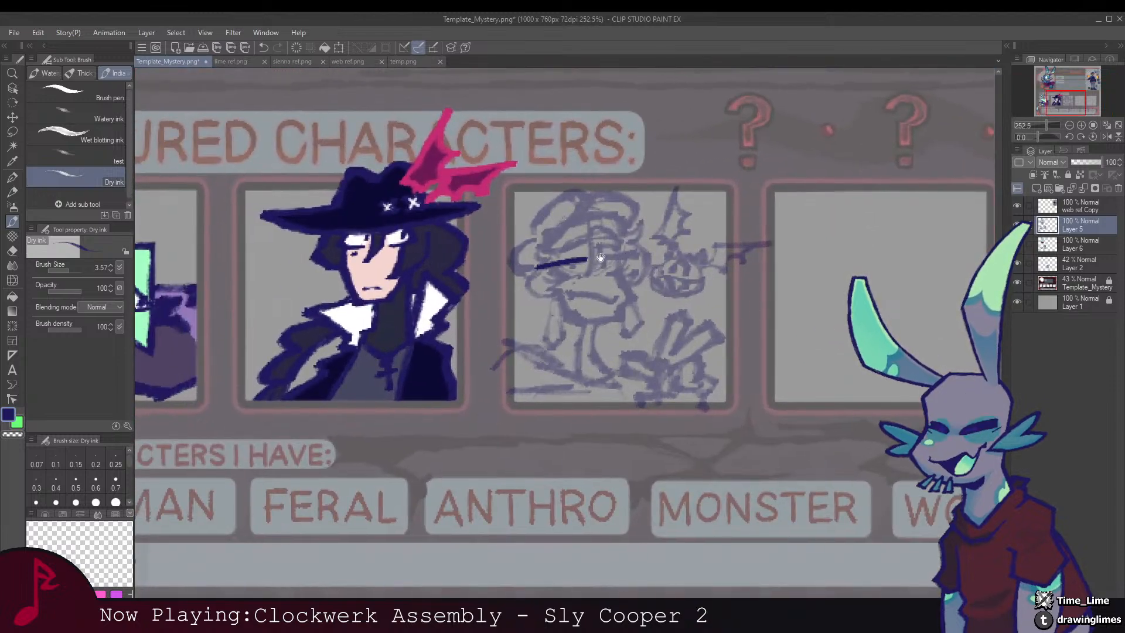
{"action": "mouse_move", "coordinate": [607, 256]}
{"action": "left_mouse_down"}
{"action": "mouse_move", "coordinate": [533, 276]}
{"action": "mouse_move", "coordinate": [546, 277]}
{"action": "mouse_move", "coordinate": [527, 272]}
{"action": "mouse_move", "coordinate": [531, 281]}
{"action": "mouse_move", "coordinate": [577, 272]}
{"action": "left_mouse_up"}
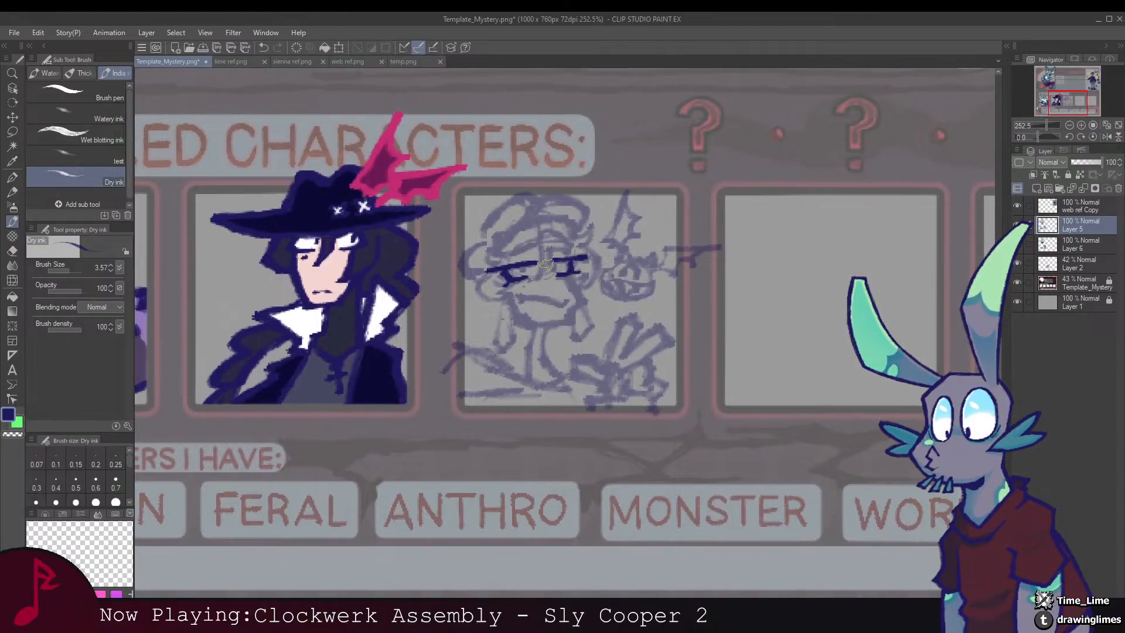
{"action": "key", "text": "e"}
{"action": "left_click_drag", "start_coordinate": [538, 281], "coordinate": [521, 274]}
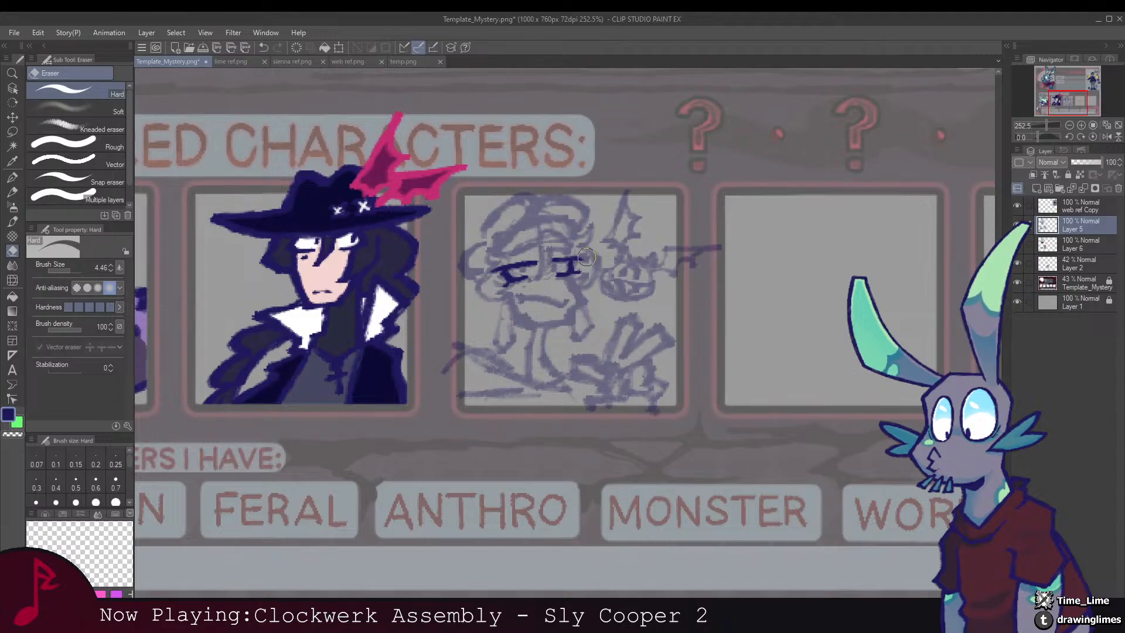
{"action": "scroll", "coordinate": [583, 258], "scroll_direction": "left", "scroll_amount": 1}
{"action": "key", "text": "p"}
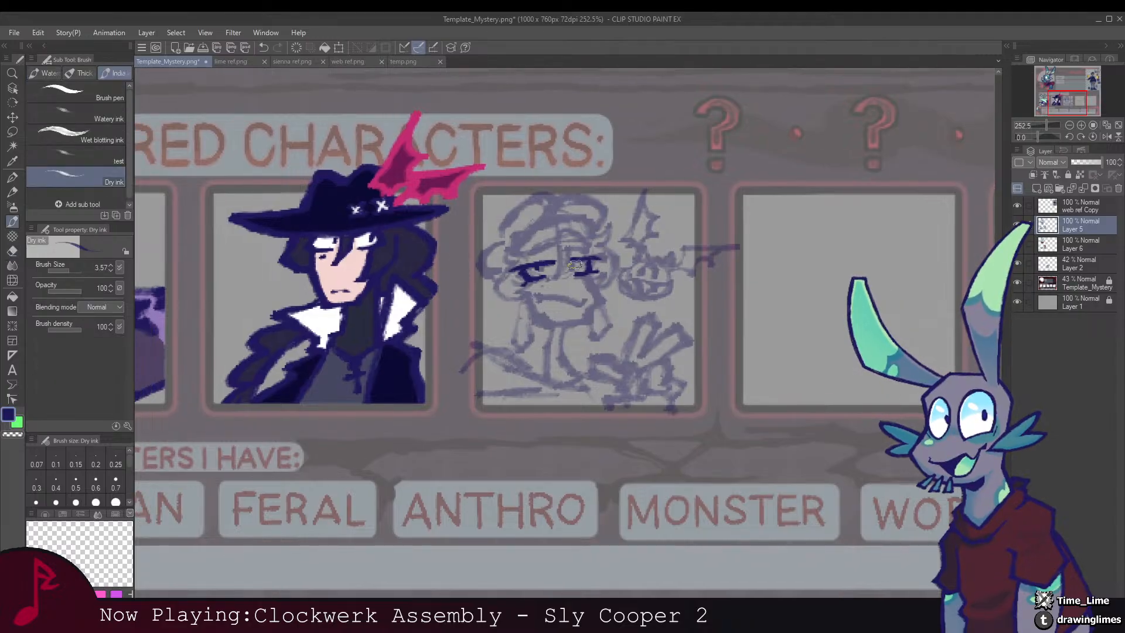
Step: Ink the character's crooked mouth and the angular outline of the cheeks, jaw and chin
{"action": "mouse_move", "coordinate": [566, 284]}
{"action": "left_mouse_down"}
{"action": "mouse_move", "coordinate": [553, 275]}
{"action": "mouse_move", "coordinate": [539, 307]}
{"action": "left_mouse_up"}
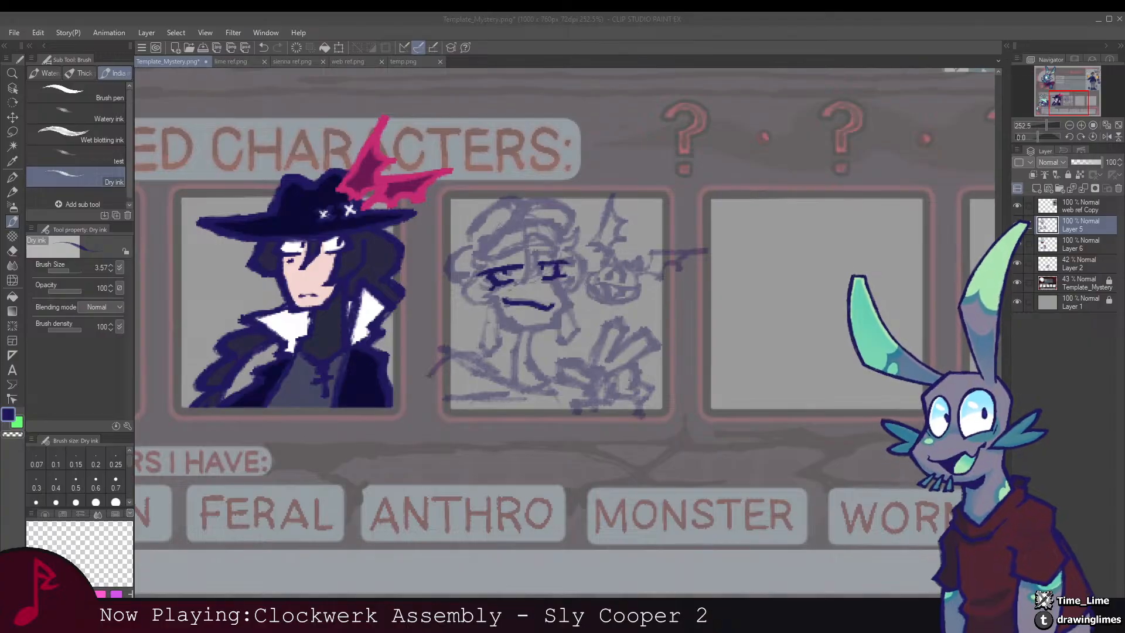
{"action": "left_click_drag", "start_coordinate": [542, 275], "coordinate": [508, 277]}
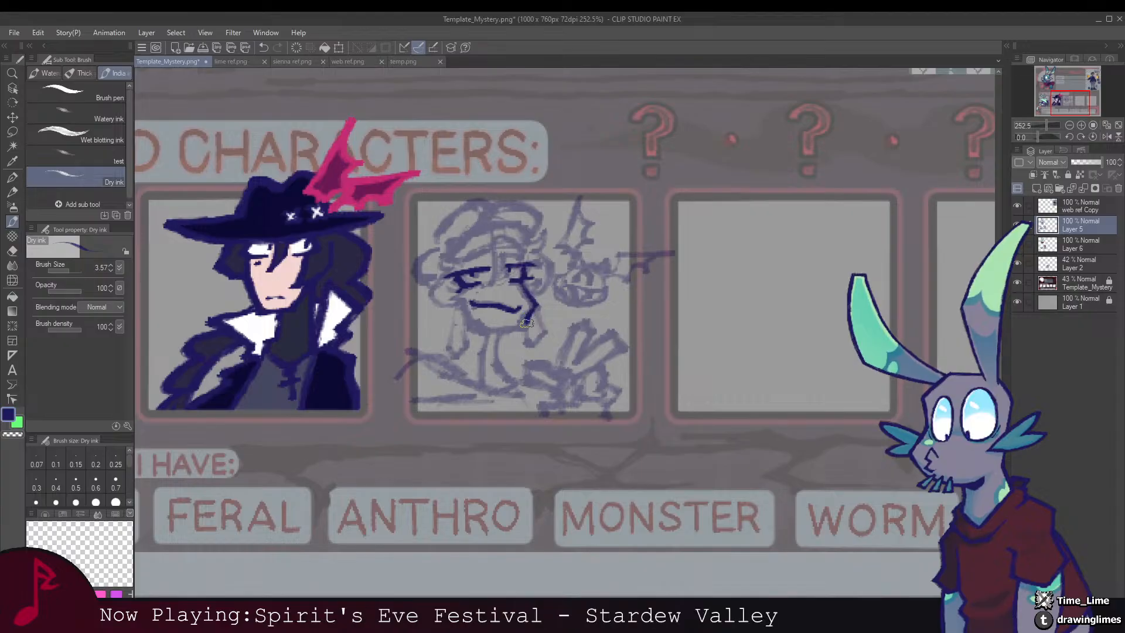
{"action": "left_click_drag", "start_coordinate": [533, 308], "coordinate": [553, 305]}
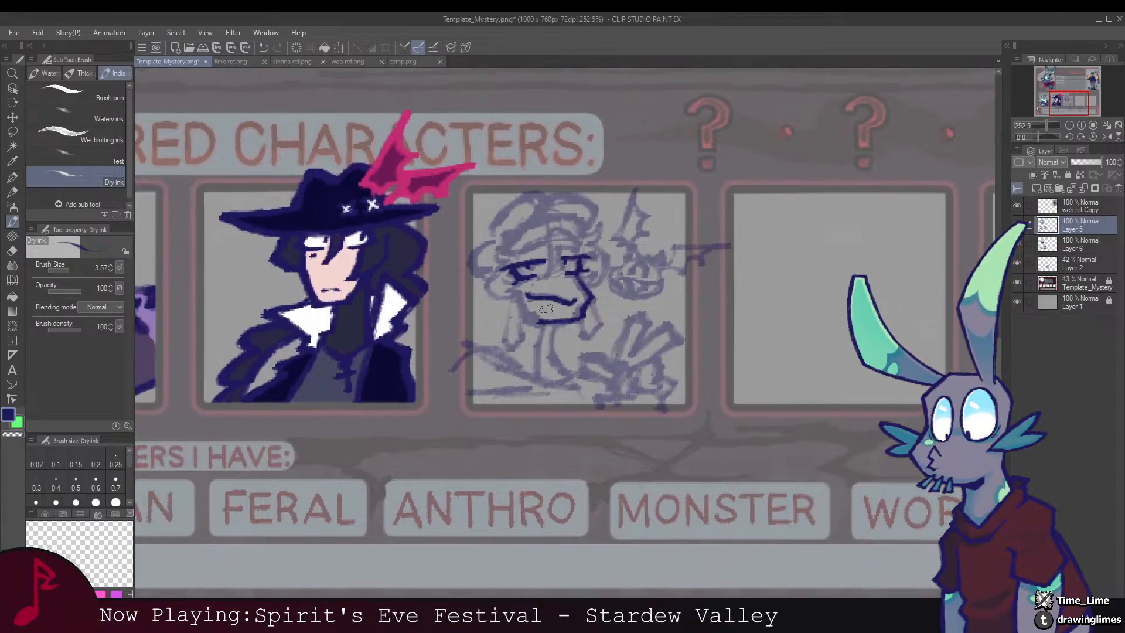
{"action": "left_click_drag", "start_coordinate": [550, 311], "coordinate": [579, 318]}
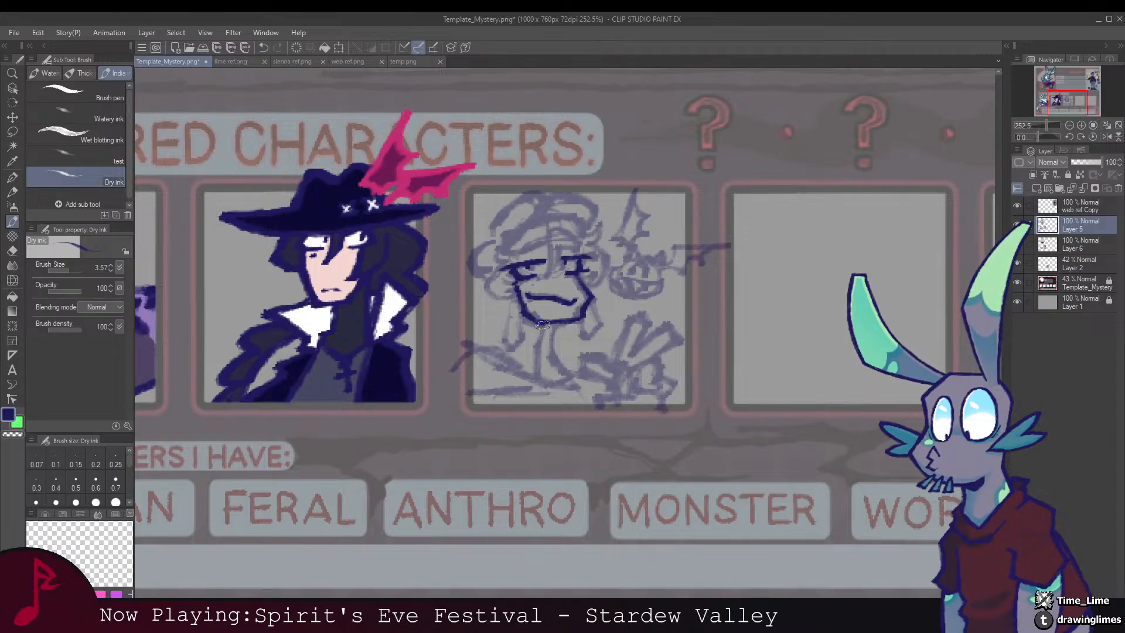
Step: Ink the goggles across the forehead and the hair strands falling between the character's eyes
{"action": "mouse_move", "coordinate": [550, 241]}
{"action": "left_mouse_down"}
{"action": "mouse_move", "coordinate": [546, 287]}
{"action": "mouse_move", "coordinate": [564, 246]}
{"action": "mouse_move", "coordinate": [583, 264]}
{"action": "mouse_move", "coordinate": [560, 262]}
{"action": "mouse_move", "coordinate": [582, 247]}
{"action": "left_mouse_up"}
{"action": "mouse_move", "coordinate": [559, 252]}
{"action": "left_mouse_down"}
{"action": "mouse_move", "coordinate": [523, 266]}
{"action": "mouse_move", "coordinate": [549, 258]}
{"action": "left_mouse_up"}
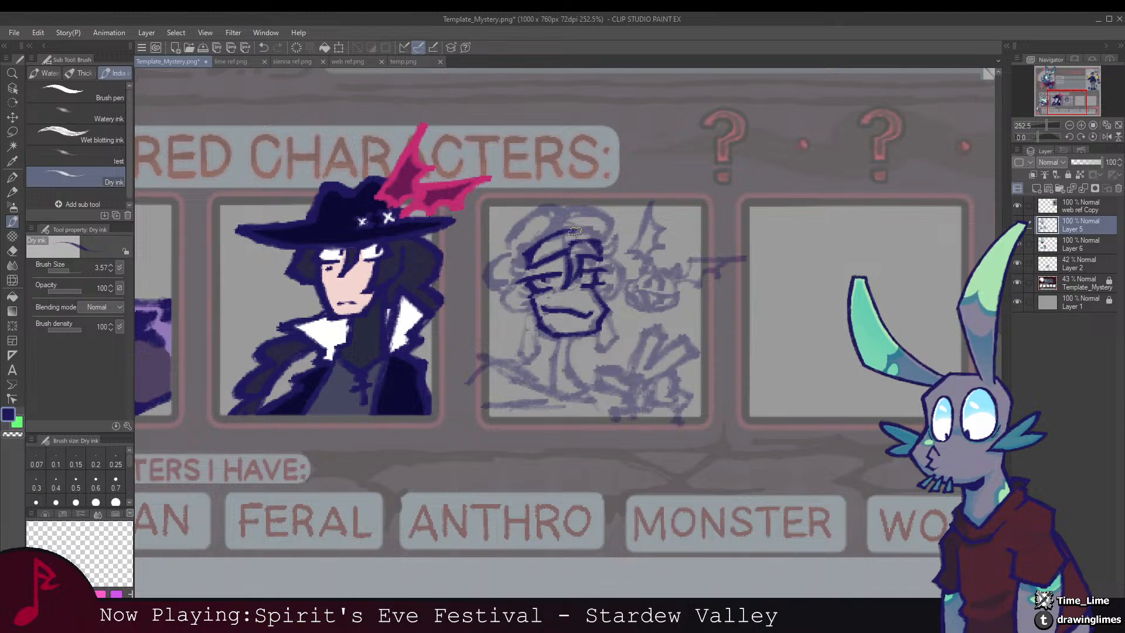
{"action": "mouse_move", "coordinate": [575, 231]}
{"action": "left_mouse_down"}
{"action": "mouse_move", "coordinate": [528, 253]}
{"action": "mouse_move", "coordinate": [555, 245]}
{"action": "left_mouse_up"}
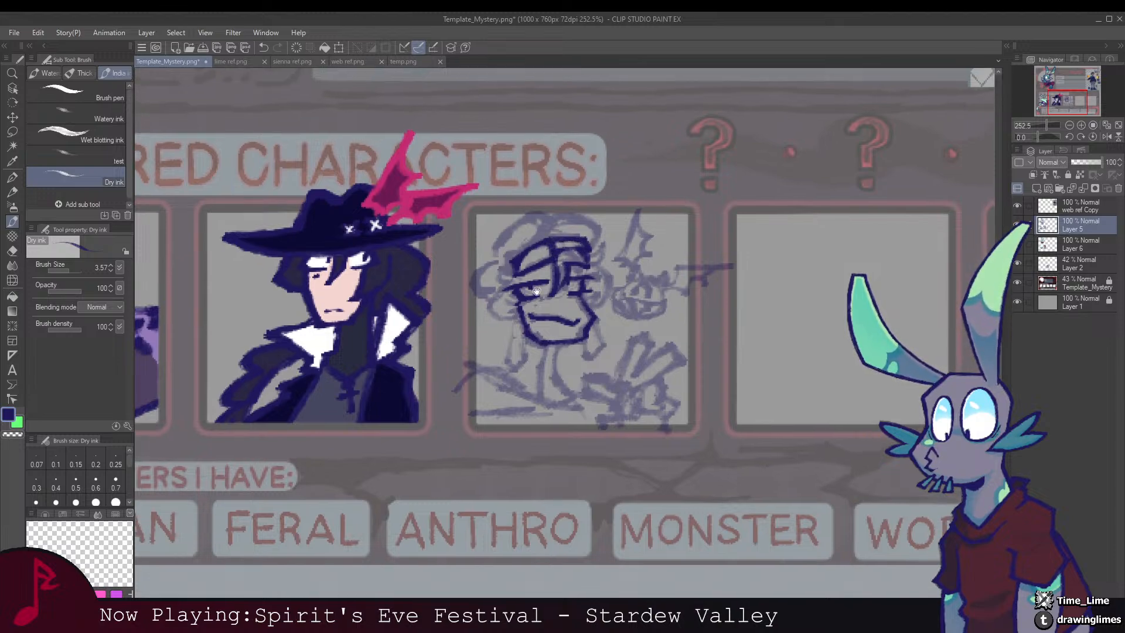
{"action": "mouse_move", "coordinate": [537, 292]}
{"action": "left_mouse_down"}
{"action": "mouse_move", "coordinate": [558, 264]}
{"action": "mouse_move", "coordinate": [491, 258]}
{"action": "left_mouse_up"}
Step: Ink the curly hair tufts on both sides of the face, undoing an unwanted stroke
{"action": "left_click_drag", "start_coordinate": [562, 193], "coordinate": [512, 287]}
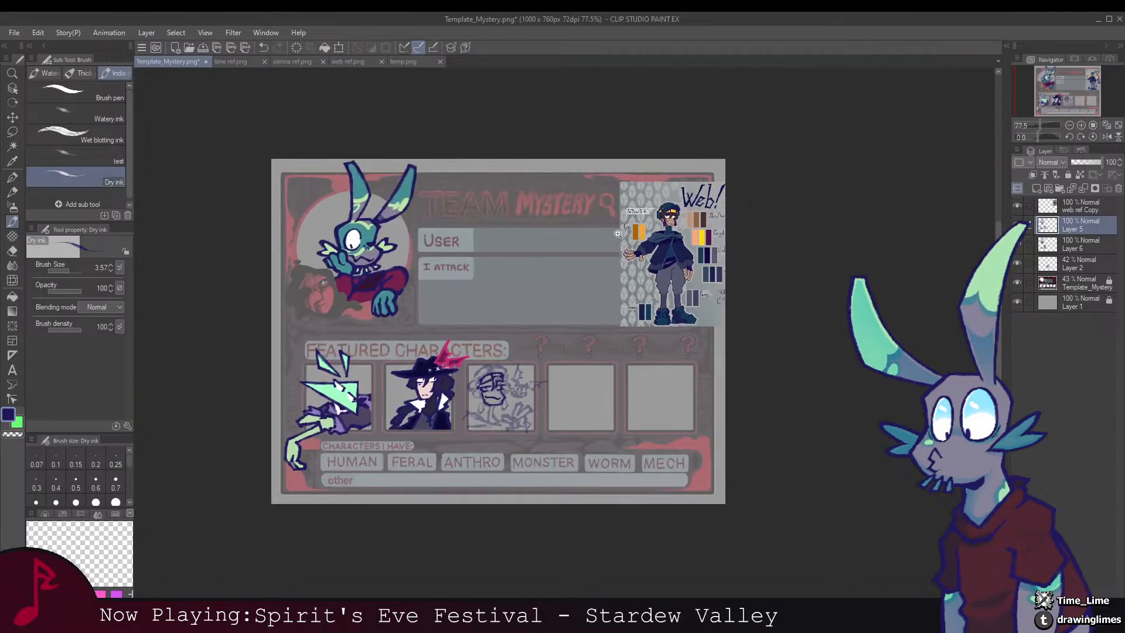
{"action": "mouse_move", "coordinate": [618, 234]}
{"action": "left_mouse_down"}
{"action": "mouse_move", "coordinate": [661, 258]}
{"action": "mouse_move", "coordinate": [622, 261]}
{"action": "left_mouse_up"}
{"action": "mouse_move", "coordinate": [519, 328]}
{"action": "left_mouse_down"}
{"action": "mouse_move", "coordinate": [592, 186]}
{"action": "mouse_move", "coordinate": [602, 142]}
{"action": "left_mouse_up"}
{"action": "left_click_drag", "start_coordinate": [486, 334], "coordinate": [635, 238]}
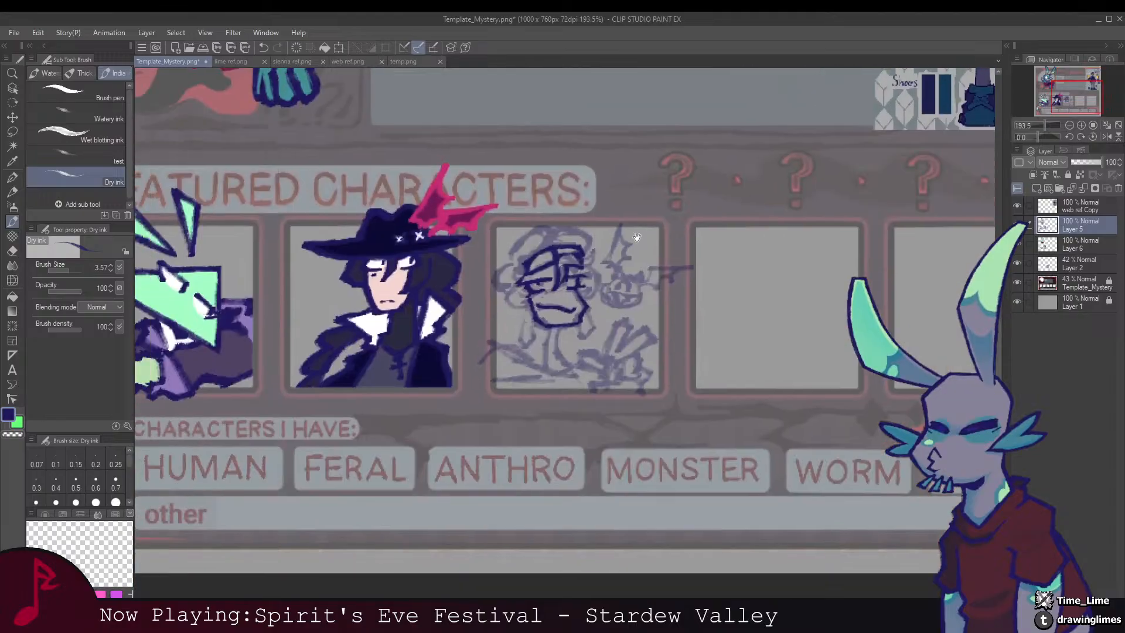
{"action": "mouse_move", "coordinate": [524, 277]}
{"action": "left_mouse_down"}
{"action": "mouse_move", "coordinate": [552, 272]}
{"action": "mouse_move", "coordinate": [514, 278]}
{"action": "mouse_move", "coordinate": [575, 243]}
{"action": "mouse_move", "coordinate": [561, 275]}
{"action": "mouse_move", "coordinate": [541, 257]}
{"action": "mouse_move", "coordinate": [529, 277]}
{"action": "mouse_move", "coordinate": [557, 284]}
{"action": "mouse_move", "coordinate": [558, 269]}
{"action": "left_mouse_up"}
{"action": "key", "text": "ctrl+z"}
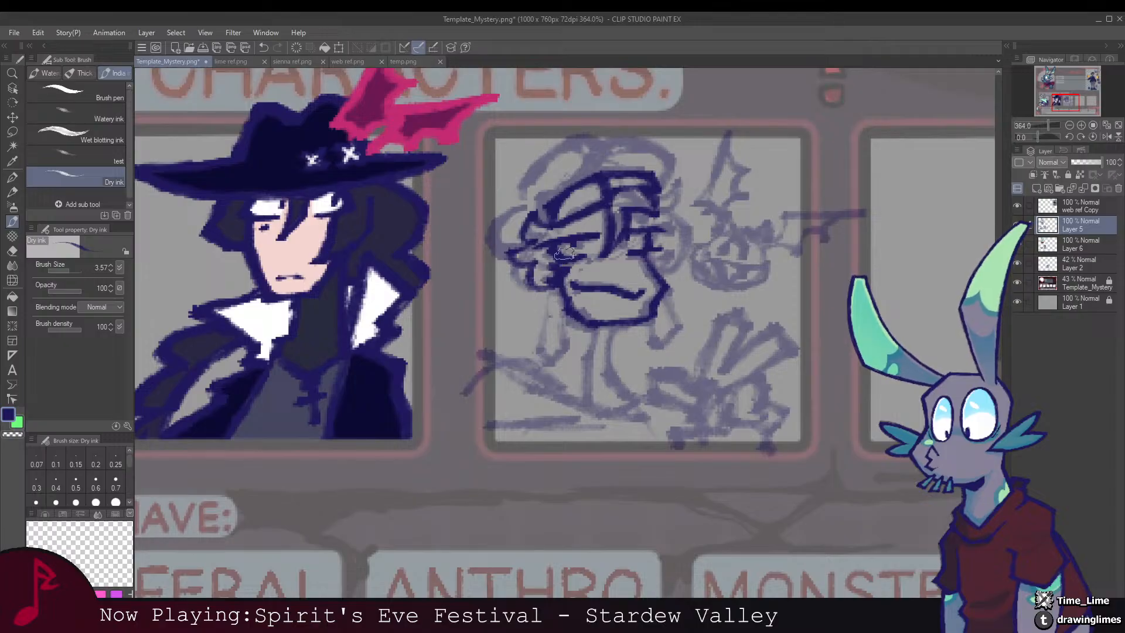
{"action": "mouse_move", "coordinate": [646, 256]}
{"action": "left_mouse_down"}
{"action": "mouse_move", "coordinate": [565, 264]}
{"action": "mouse_move", "coordinate": [574, 279]}
{"action": "mouse_move", "coordinate": [583, 286]}
{"action": "mouse_move", "coordinate": [613, 243]}
{"action": "mouse_move", "coordinate": [598, 229]}
{"action": "mouse_move", "coordinate": [614, 220]}
{"action": "mouse_move", "coordinate": [610, 189]}
{"action": "mouse_move", "coordinate": [586, 203]}
{"action": "left_mouse_up"}
{"action": "mouse_move", "coordinate": [445, 228]}
{"action": "left_mouse_down"}
{"action": "mouse_move", "coordinate": [519, 242]}
{"action": "mouse_move", "coordinate": [519, 267]}
{"action": "mouse_move", "coordinate": [495, 270]}
{"action": "mouse_move", "coordinate": [498, 290]}
{"action": "mouse_move", "coordinate": [526, 286]}
{"action": "mouse_move", "coordinate": [530, 307]}
{"action": "mouse_move", "coordinate": [550, 308]}
{"action": "left_mouse_up"}
{"action": "mouse_move", "coordinate": [605, 265]}
{"action": "left_mouse_down"}
{"action": "mouse_move", "coordinate": [507, 272]}
{"action": "mouse_move", "coordinate": [530, 275]}
{"action": "left_mouse_up"}
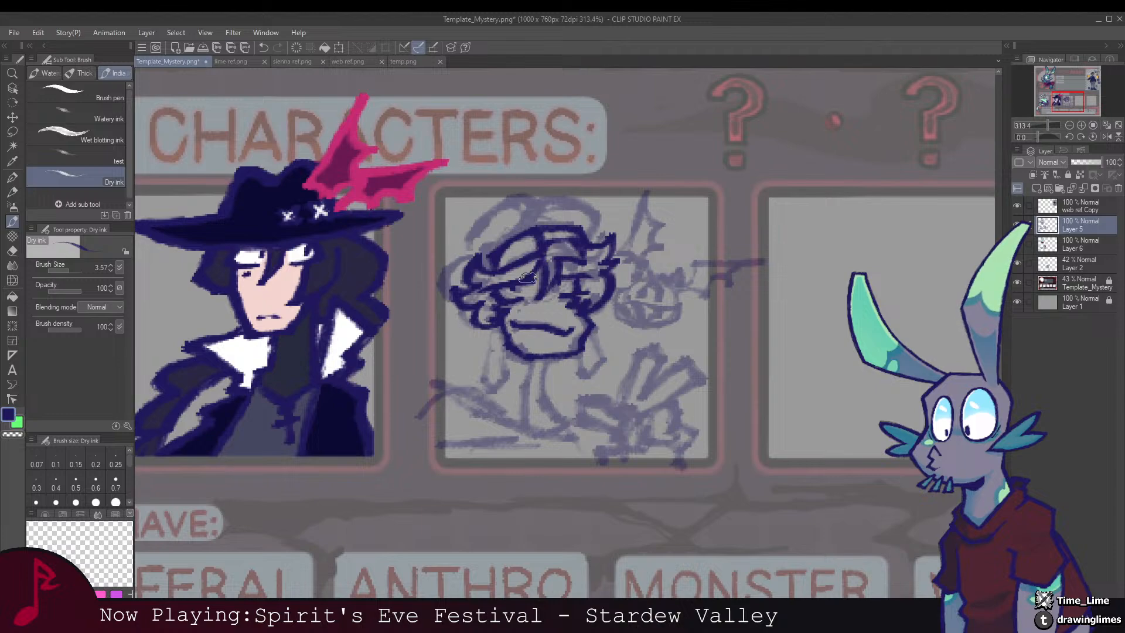
Step: Ink the long hair locks hanging beside the jaw on both sides of the face
{"action": "scroll", "coordinate": [540, 260], "scroll_direction": "down", "scroll_amount": 5}
{"action": "scroll", "coordinate": [518, 281], "scroll_direction": "up", "scroll_amount": 1}
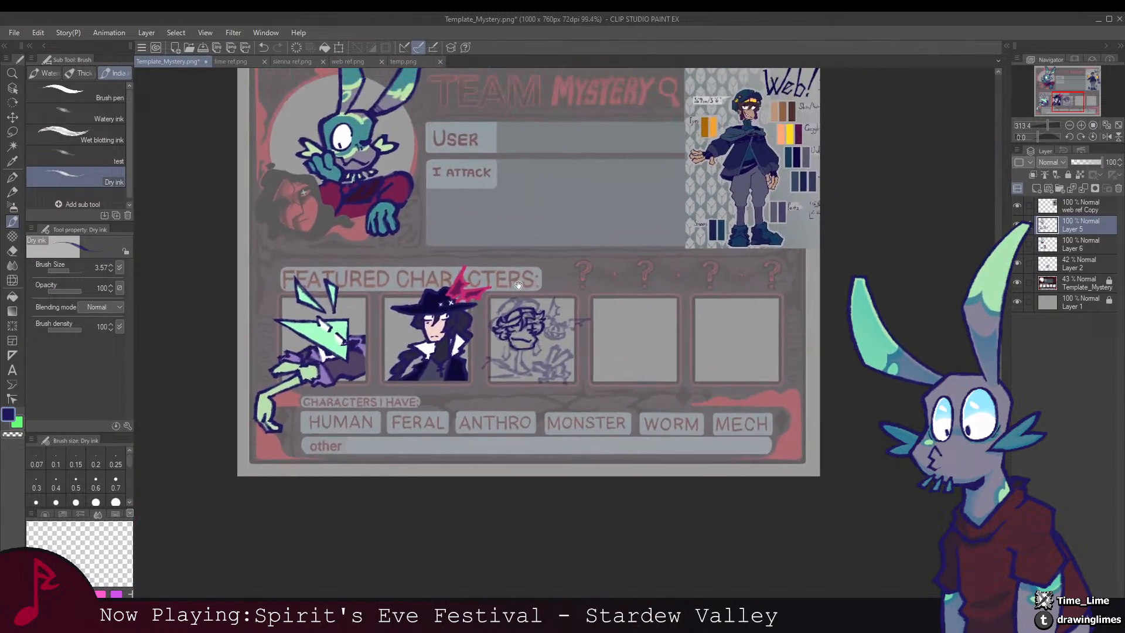
{"action": "left_click_drag", "start_coordinate": [518, 281], "coordinate": [510, 249]}
{"action": "left_click_drag", "start_coordinate": [517, 290], "coordinate": [576, 290]}
{"action": "mouse_move", "coordinate": [516, 333]}
{"action": "left_mouse_down"}
{"action": "mouse_move", "coordinate": [549, 267]}
{"action": "mouse_move", "coordinate": [510, 305]}
{"action": "mouse_move", "coordinate": [487, 296]}
{"action": "mouse_move", "coordinate": [507, 259]}
{"action": "mouse_move", "coordinate": [489, 300]}
{"action": "mouse_move", "coordinate": [515, 305]}
{"action": "mouse_move", "coordinate": [525, 286]}
{"action": "left_mouse_up"}
{"action": "scroll", "coordinate": [547, 273], "scroll_direction": "up", "scroll_amount": 3}
{"action": "mouse_move", "coordinate": [601, 262]}
{"action": "left_mouse_down"}
{"action": "mouse_move", "coordinate": [550, 262]}
{"action": "mouse_move", "coordinate": [544, 293]}
{"action": "left_mouse_up"}
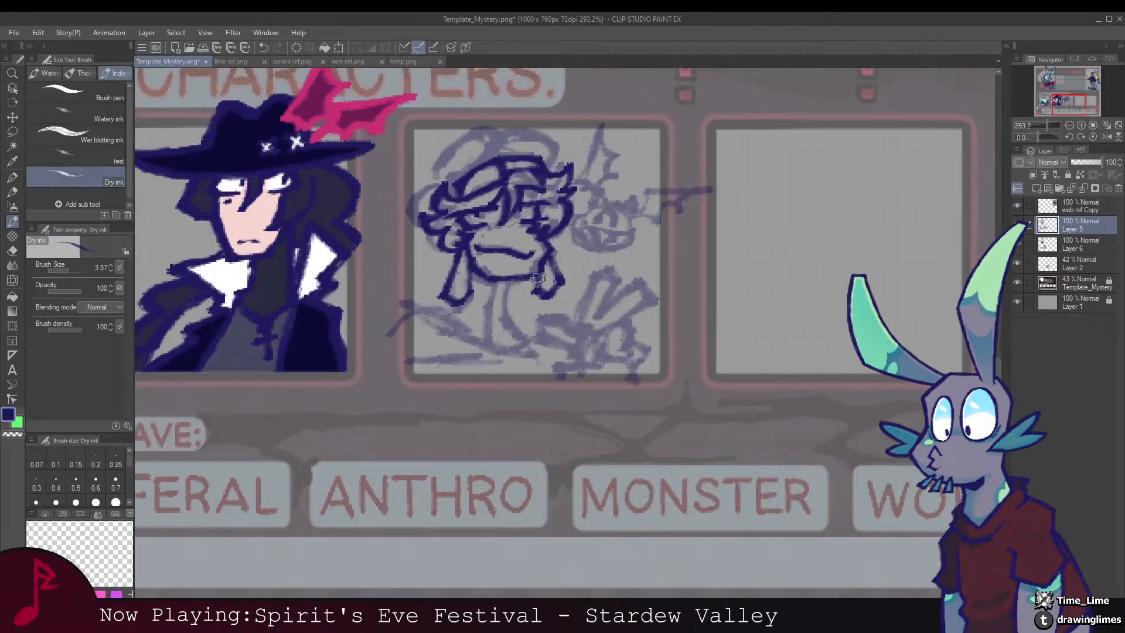
Step: Ink the small bat's eyes, grinning mouth and round body outline beside the character's head
{"action": "left_click_drag", "start_coordinate": [577, 256], "coordinate": [511, 298]}
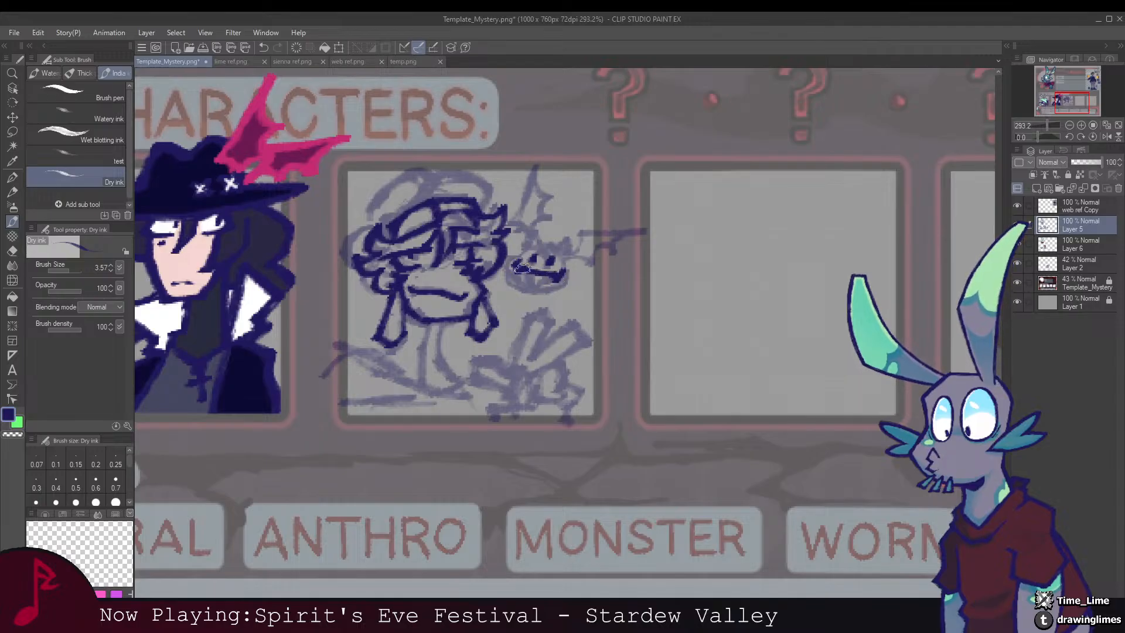
{"action": "mouse_move", "coordinate": [531, 286]}
{"action": "left_mouse_down"}
{"action": "mouse_move", "coordinate": [548, 282]}
{"action": "mouse_move", "coordinate": [518, 296]}
{"action": "mouse_move", "coordinate": [557, 297]}
{"action": "mouse_move", "coordinate": [579, 271]}
{"action": "mouse_move", "coordinate": [533, 246]}
{"action": "mouse_move", "coordinate": [504, 261]}
{"action": "left_mouse_up"}
{"action": "scroll", "coordinate": [548, 230], "scroll_direction": "down", "scroll_amount": 3}
{"action": "scroll", "coordinate": [575, 221], "scroll_direction": "up", "scroll_amount": 3}
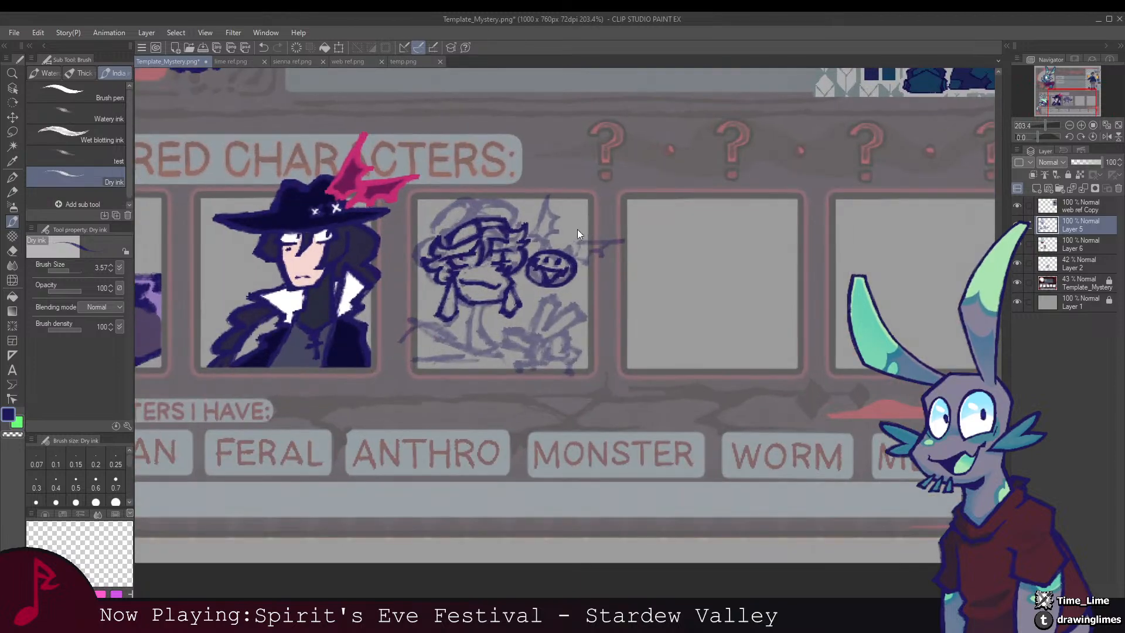
Step: Erase the upper part of the small bat's round body outline and redraw it cleanly around the eyes
{"action": "key", "text": "e"}
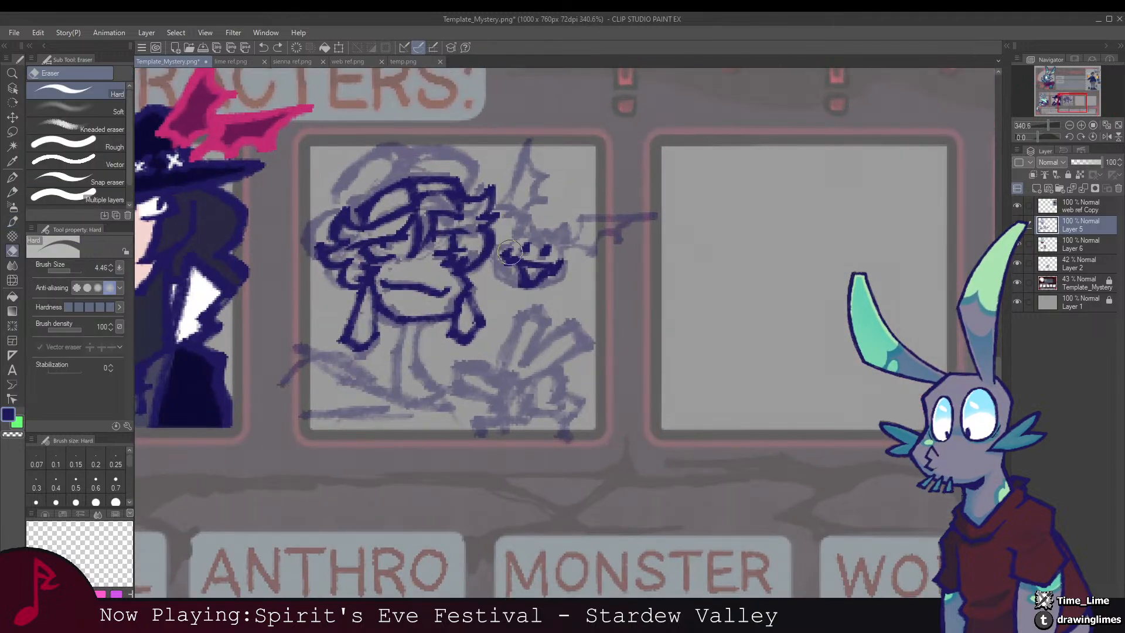
{"action": "mouse_move", "coordinate": [510, 258]}
{"action": "left_mouse_down"}
{"action": "mouse_move", "coordinate": [505, 246]}
{"action": "mouse_move", "coordinate": [495, 258]}
{"action": "mouse_move", "coordinate": [516, 289]}
{"action": "mouse_move", "coordinate": [568, 276]}
{"action": "mouse_move", "coordinate": [571, 253]}
{"action": "left_mouse_up"}
{"action": "key", "text": "b"}
{"action": "left_click_drag", "start_coordinate": [532, 245], "coordinate": [534, 252]}
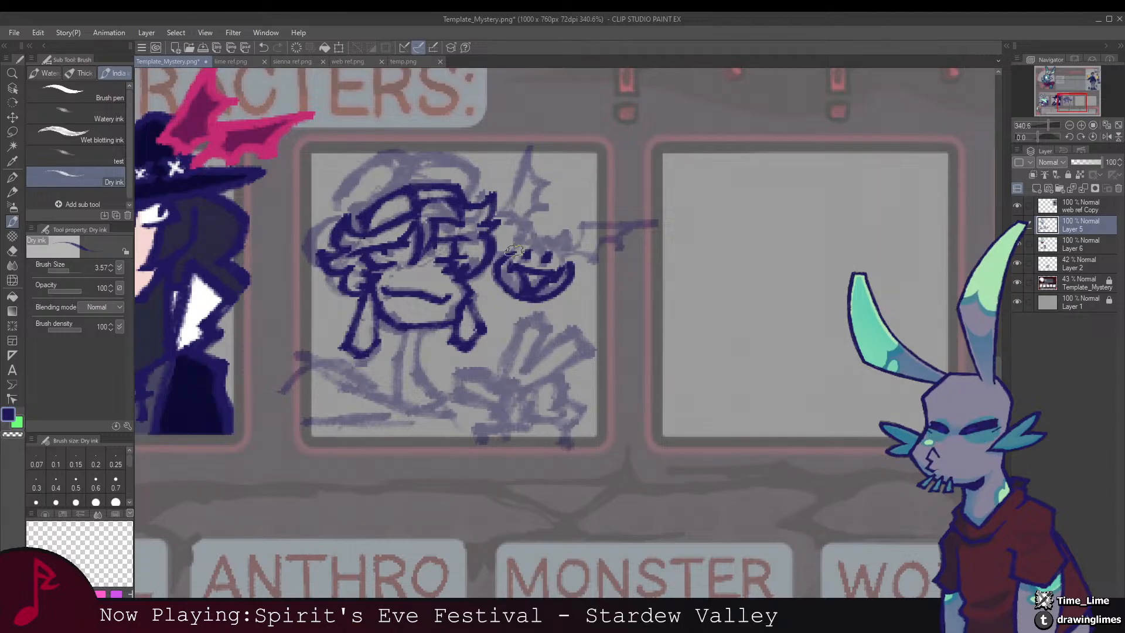
{"action": "mouse_move", "coordinate": [534, 240]}
{"action": "left_mouse_down"}
{"action": "mouse_move", "coordinate": [573, 253]}
{"action": "mouse_move", "coordinate": [578, 270]}
{"action": "left_mouse_up"}
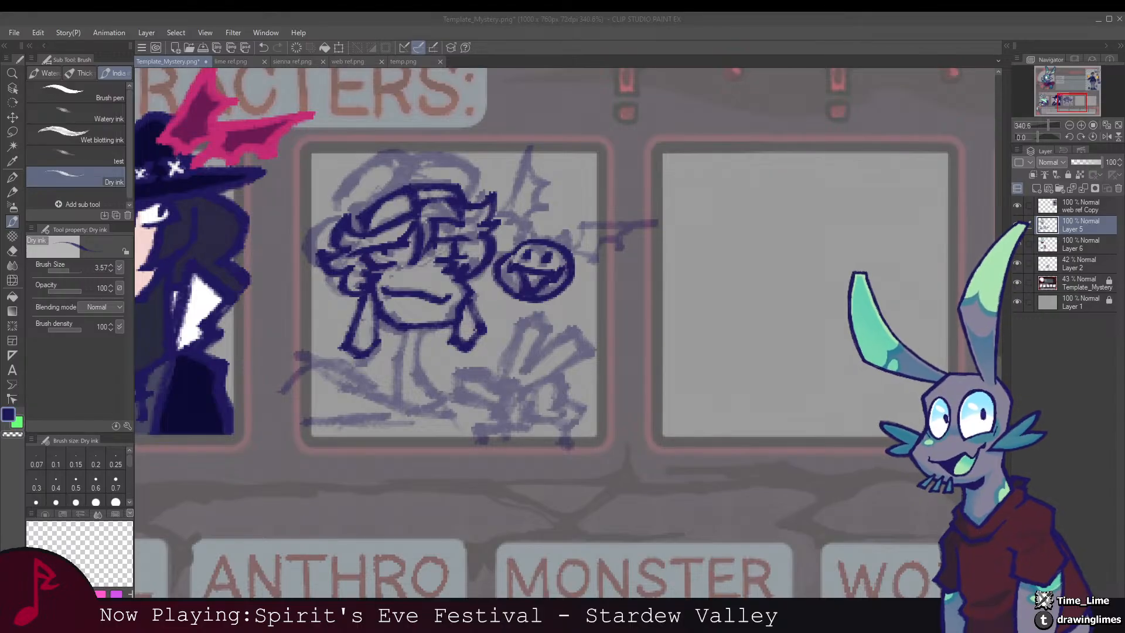
{"action": "left_click", "coordinate": [313, 478]}
Step: Ink the raised, curved brim of the cap above the goggles, cleaning its edge with the eraser
{"action": "mouse_move", "coordinate": [474, 258]}
{"action": "left_mouse_down"}
{"action": "mouse_move", "coordinate": [509, 299]}
{"action": "mouse_move", "coordinate": [556, 321]}
{"action": "left_mouse_up"}
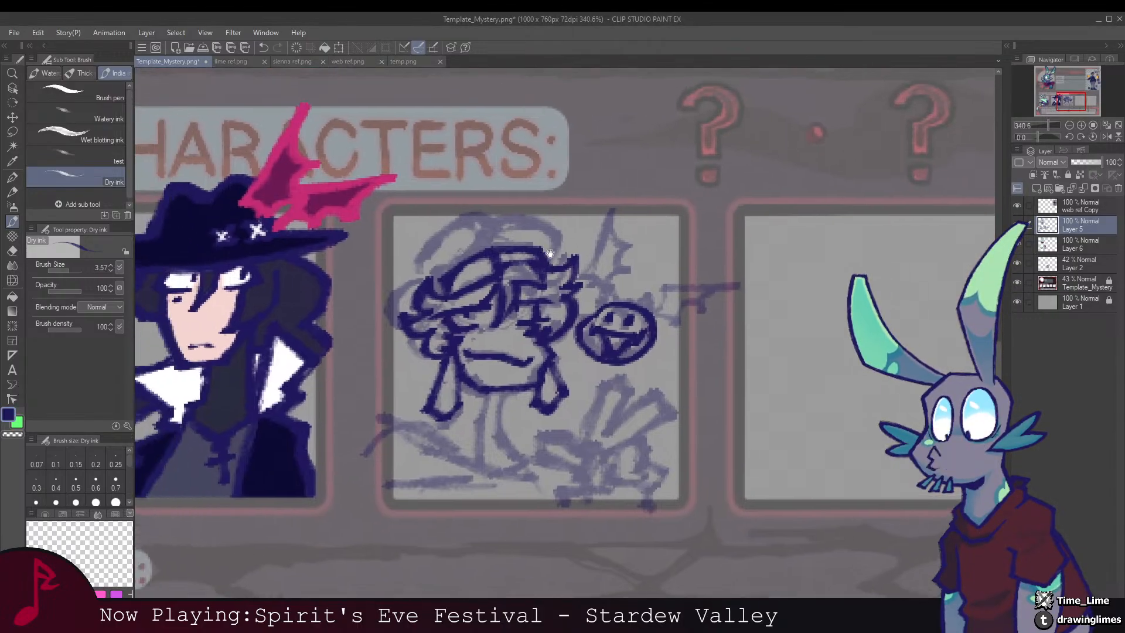
{"action": "mouse_move", "coordinate": [542, 264]}
{"action": "left_mouse_down"}
{"action": "mouse_move", "coordinate": [555, 225]}
{"action": "mouse_move", "coordinate": [518, 222]}
{"action": "mouse_move", "coordinate": [444, 290]}
{"action": "mouse_move", "coordinate": [521, 218]}
{"action": "mouse_move", "coordinate": [545, 215]}
{"action": "mouse_move", "coordinate": [556, 243]}
{"action": "left_mouse_up"}
{"action": "key", "text": "e"}
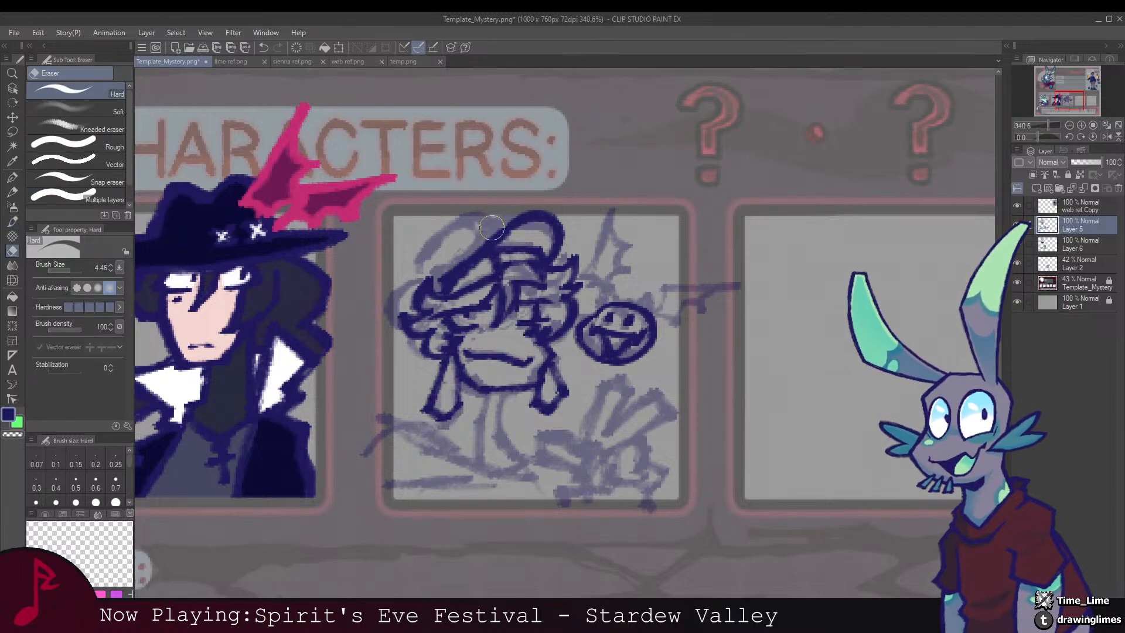
{"action": "mouse_move", "coordinate": [502, 218]}
{"action": "left_mouse_down"}
{"action": "mouse_move", "coordinate": [443, 289]}
{"action": "mouse_move", "coordinate": [462, 257]}
{"action": "mouse_move", "coordinate": [441, 278]}
{"action": "mouse_move", "coordinate": [477, 242]}
{"action": "mouse_move", "coordinate": [479, 262]}
{"action": "mouse_move", "coordinate": [448, 304]}
{"action": "left_mouse_up"}
{"action": "key", "text": "p"}
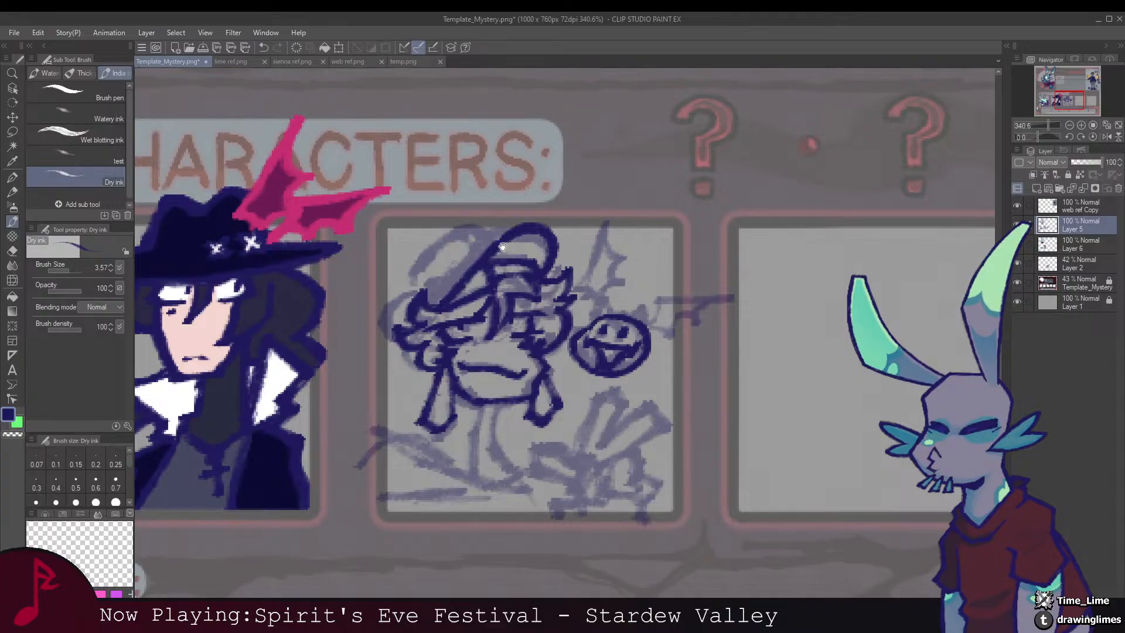
{"action": "mouse_move", "coordinate": [494, 249]}
{"action": "left_mouse_down"}
{"action": "mouse_move", "coordinate": [529, 261]}
{"action": "mouse_move", "coordinate": [536, 235]}
{"action": "mouse_move", "coordinate": [507, 253]}
{"action": "mouse_move", "coordinate": [473, 320]}
{"action": "left_mouse_up"}
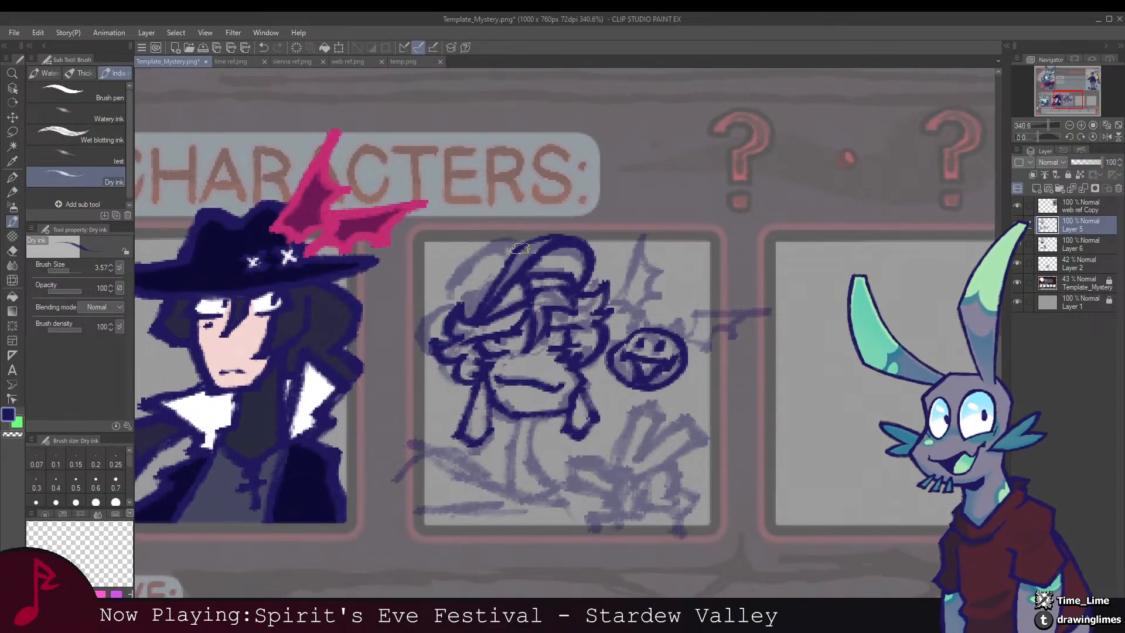
Step: Ink the rounded crown of the cap behind the brim and the outer hair outline below it
{"action": "key", "text": "e"}
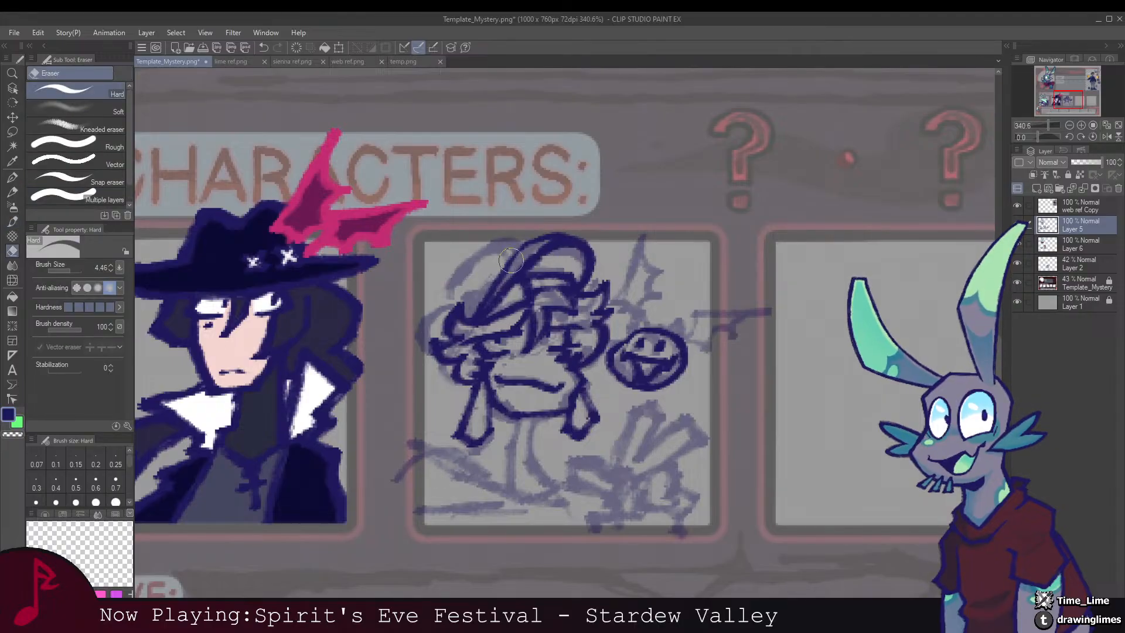
{"action": "key", "text": "b"}
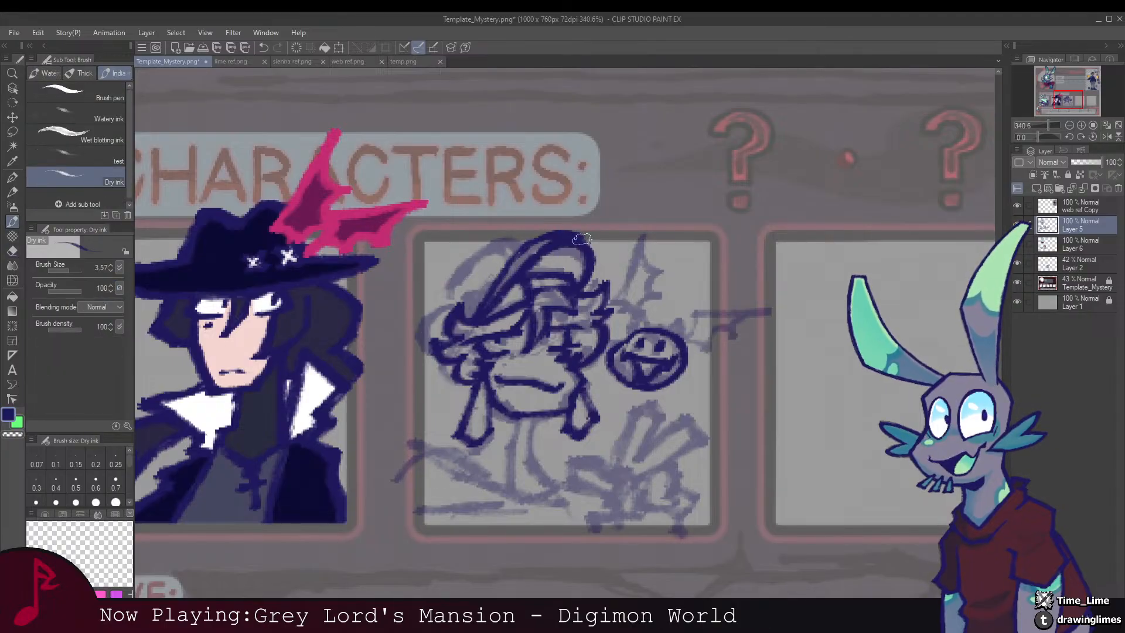
{"action": "mouse_move", "coordinate": [562, 244]}
{"action": "left_mouse_down"}
{"action": "mouse_move", "coordinate": [422, 249]}
{"action": "mouse_move", "coordinate": [532, 252]}
{"action": "mouse_move", "coordinate": [468, 282]}
{"action": "mouse_move", "coordinate": [451, 306]}
{"action": "left_mouse_up"}
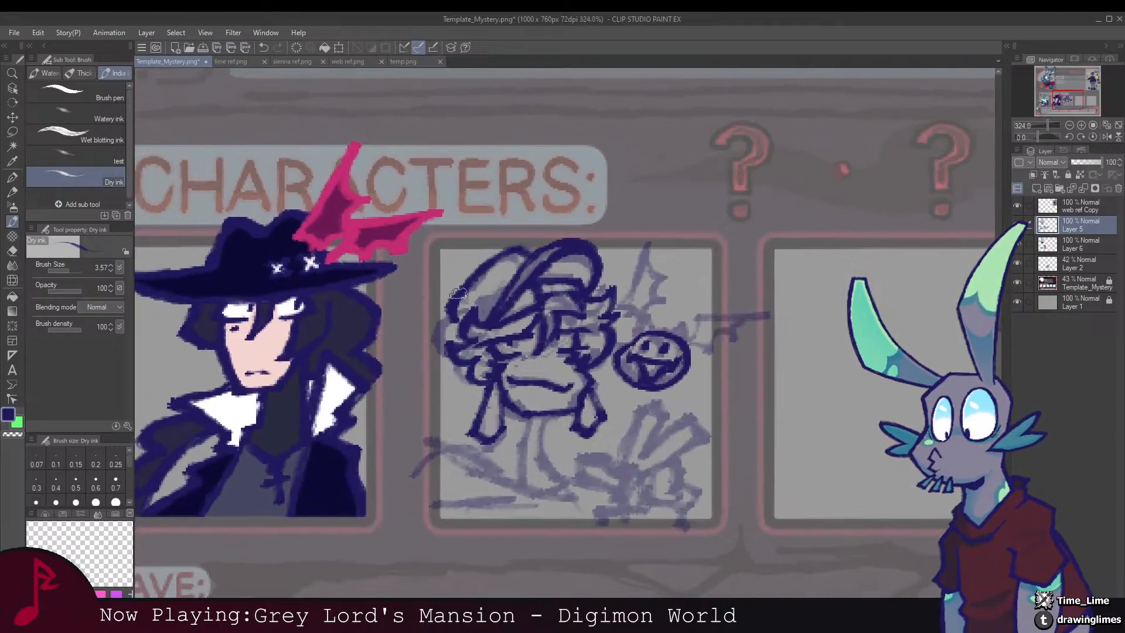
{"action": "left_click_drag", "start_coordinate": [510, 253], "coordinate": [531, 253]}
{"action": "mouse_move", "coordinate": [458, 323]}
{"action": "left_mouse_down"}
{"action": "mouse_move", "coordinate": [494, 253]}
{"action": "mouse_move", "coordinate": [471, 276]}
{"action": "mouse_move", "coordinate": [476, 295]}
{"action": "mouse_move", "coordinate": [499, 299]}
{"action": "left_mouse_up"}
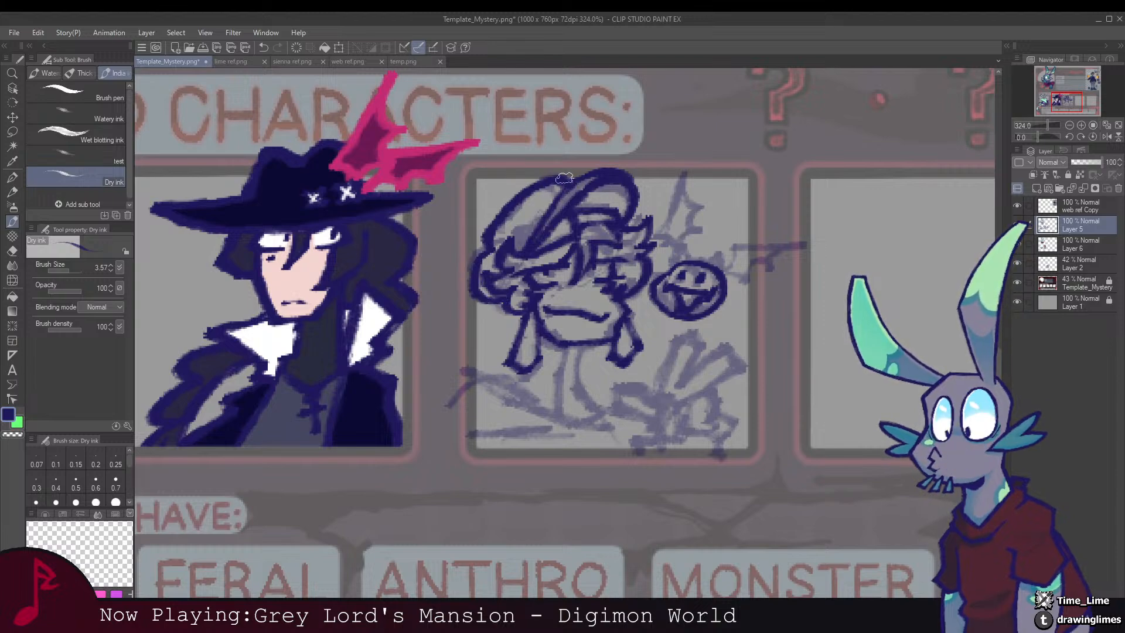
{"action": "left_click_drag", "start_coordinate": [565, 177], "coordinate": [498, 213]}
{"action": "mouse_move", "coordinate": [478, 254]}
{"action": "left_mouse_down"}
{"action": "mouse_move", "coordinate": [503, 219]}
{"action": "mouse_move", "coordinate": [566, 205]}
{"action": "left_mouse_up"}
Step: Ink both sides of the neck below the chin and a short line beneath the hair lock
{"action": "scroll", "coordinate": [554, 204], "scroll_direction": "down", "scroll_amount": 5}
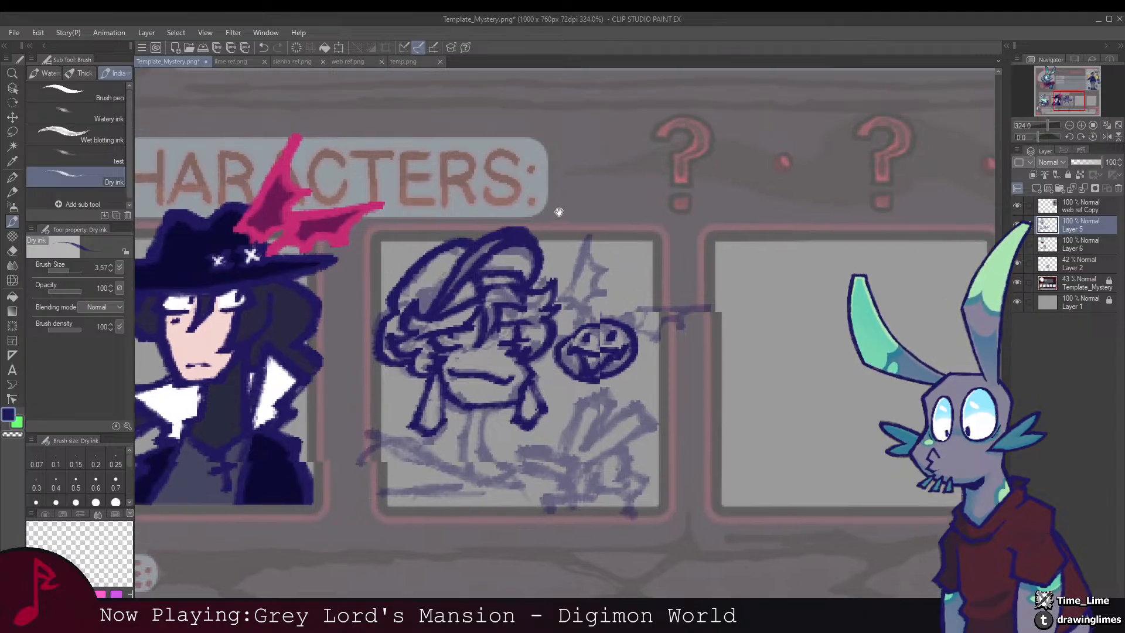
{"action": "scroll", "coordinate": [543, 261], "scroll_direction": "down", "scroll_amount": 1}
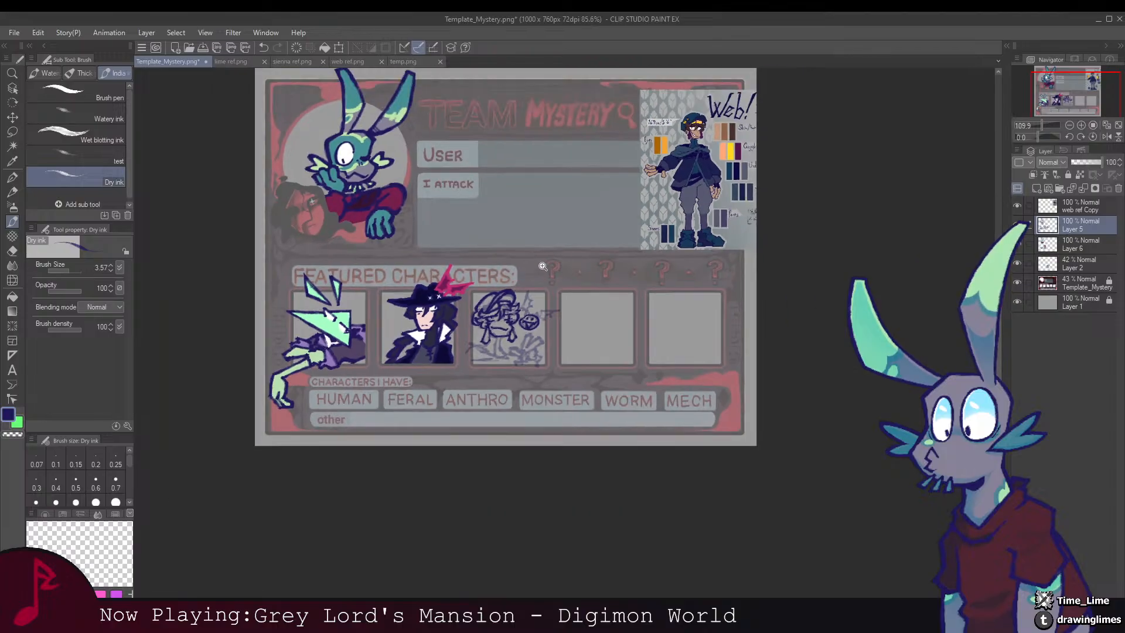
{"action": "scroll", "coordinate": [496, 277], "scroll_direction": "up", "scroll_amount": 6}
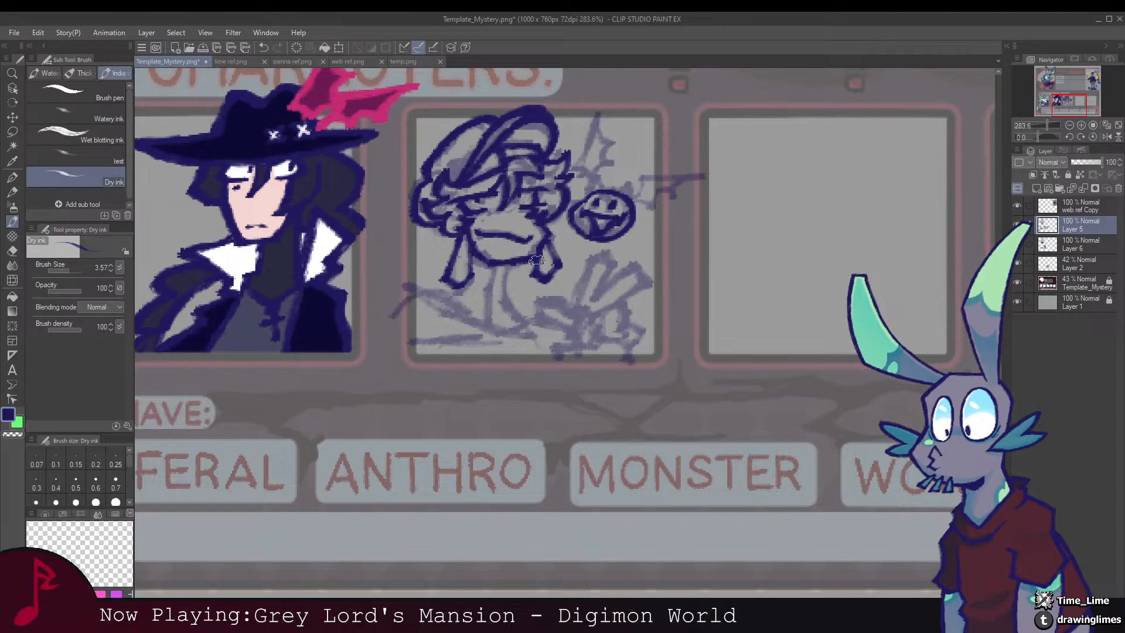
{"action": "left_click_drag", "start_coordinate": [488, 262], "coordinate": [477, 281]}
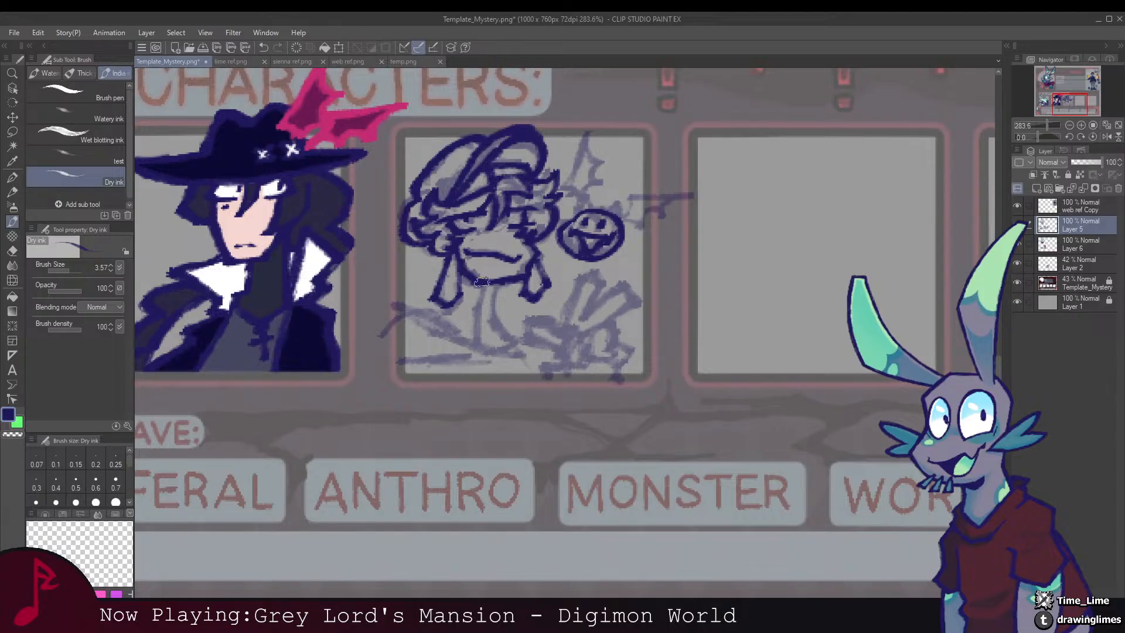
{"action": "key", "text": "e"}
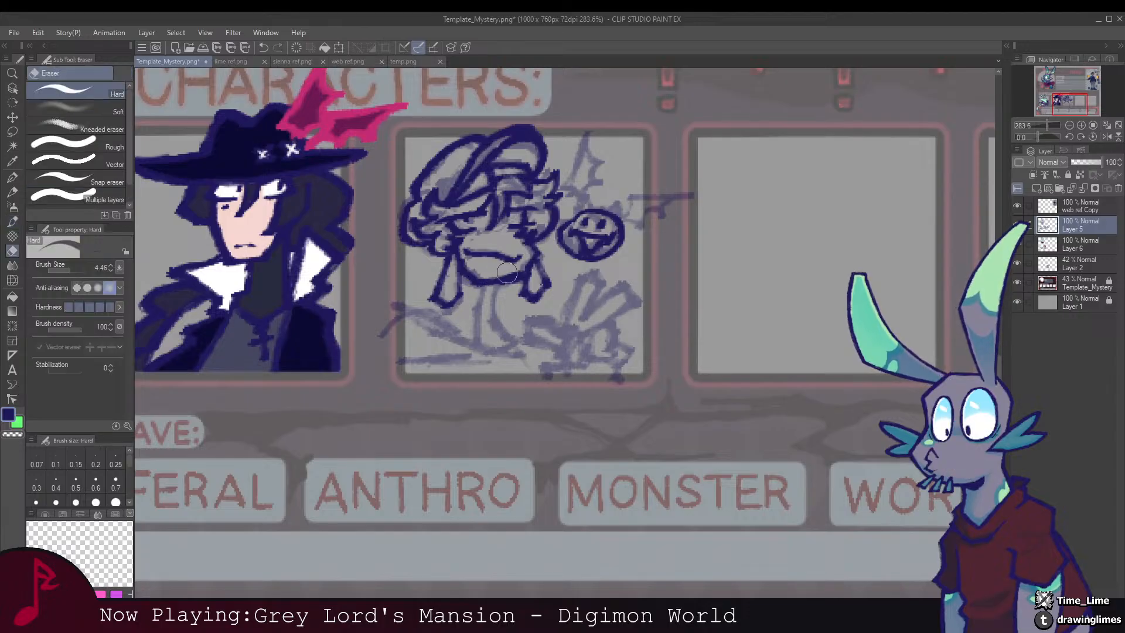
{"action": "key", "text": "b"}
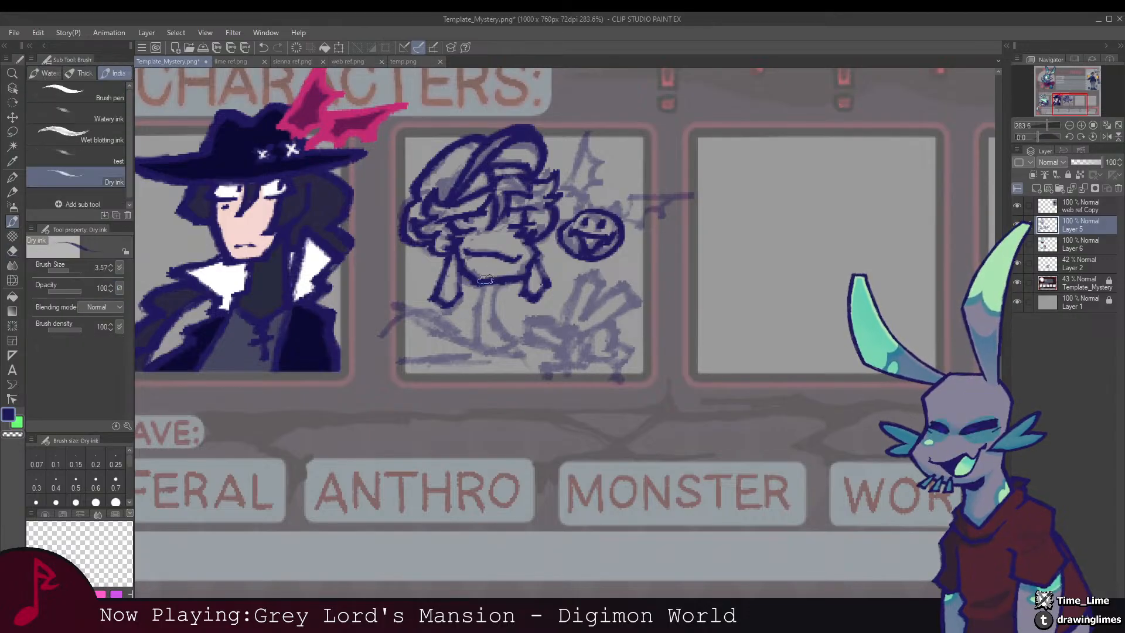
{"action": "mouse_move", "coordinate": [526, 278]}
{"action": "left_mouse_down"}
{"action": "mouse_move", "coordinate": [500, 239]}
{"action": "mouse_move", "coordinate": [492, 268]}
{"action": "mouse_move", "coordinate": [510, 298]}
{"action": "mouse_move", "coordinate": [493, 271]}
{"action": "mouse_move", "coordinate": [501, 239]}
{"action": "mouse_move", "coordinate": [496, 273]}
{"action": "mouse_move", "coordinate": [508, 297]}
{"action": "mouse_move", "coordinate": [487, 275]}
{"action": "left_mouse_up"}
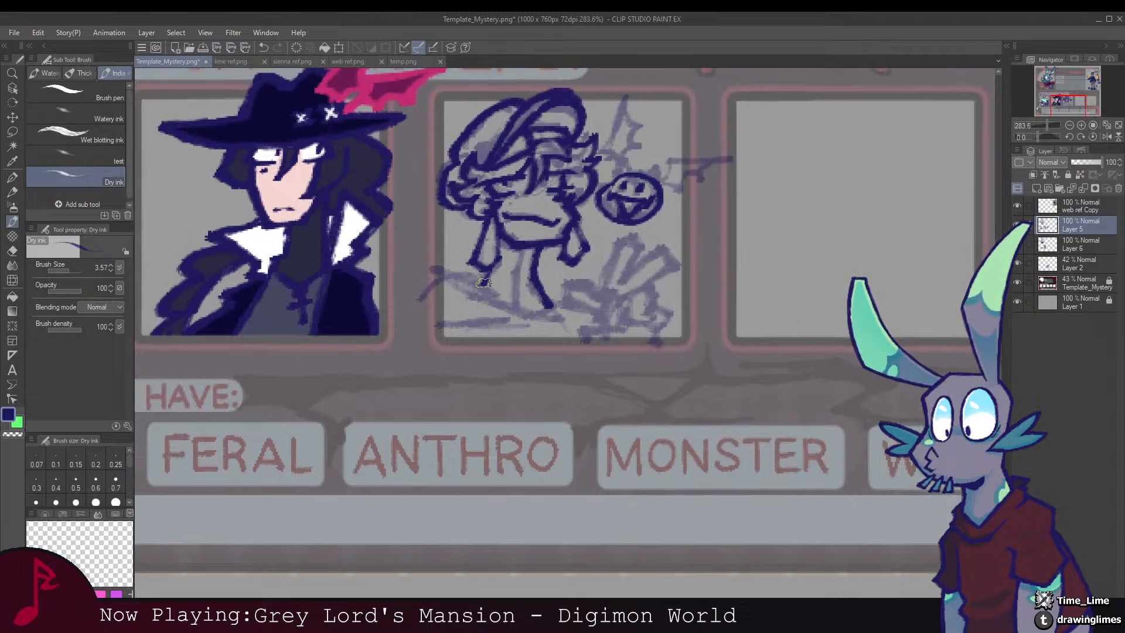
{"action": "left_click_drag", "start_coordinate": [471, 260], "coordinate": [484, 228]}
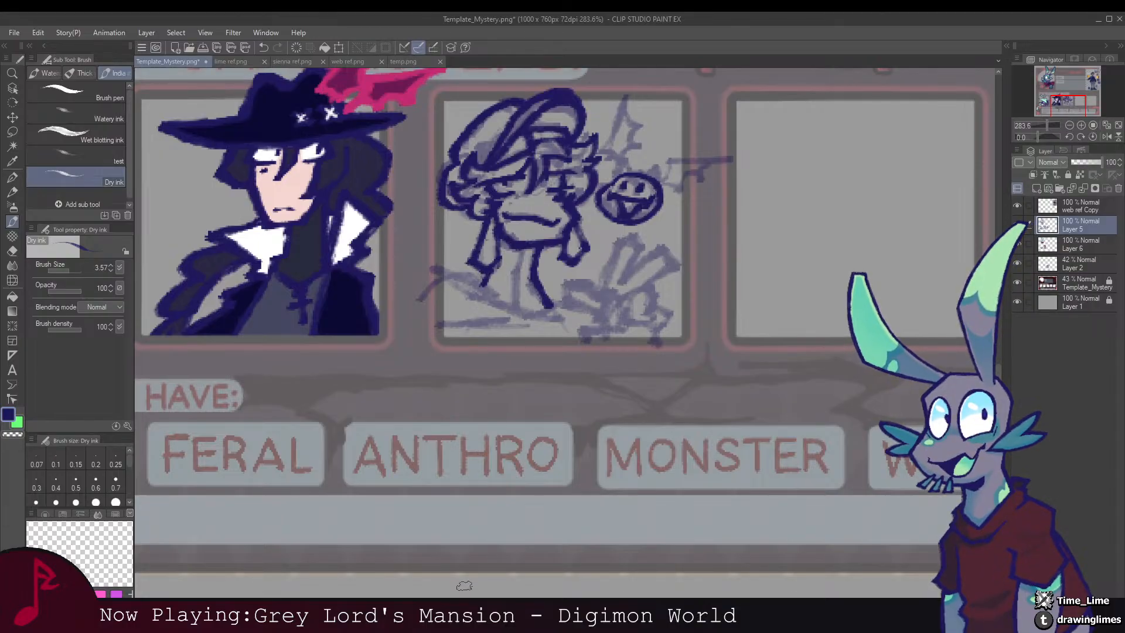
{"action": "left_click", "coordinate": [463, 615]}
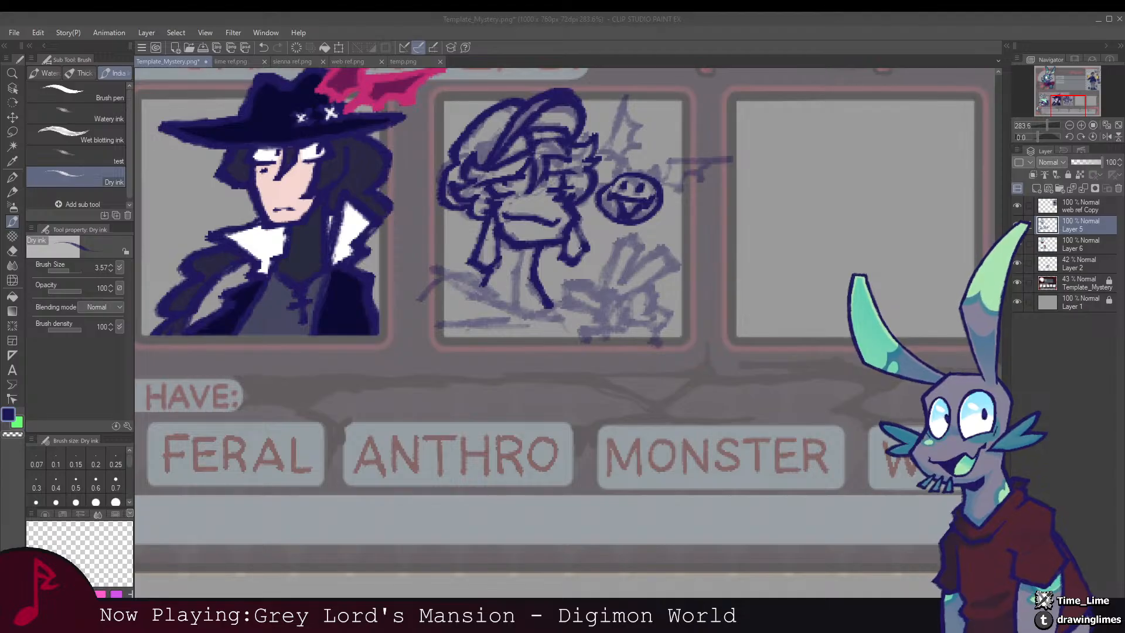
{"action": "left_click", "coordinate": [537, 157]}
{"action": "mouse_move", "coordinate": [549, 244]}
{"action": "left_mouse_down"}
{"action": "mouse_move", "coordinate": [515, 266]}
{"action": "mouse_move", "coordinate": [515, 326]}
{"action": "mouse_move", "coordinate": [511, 286]}
{"action": "left_mouse_up"}
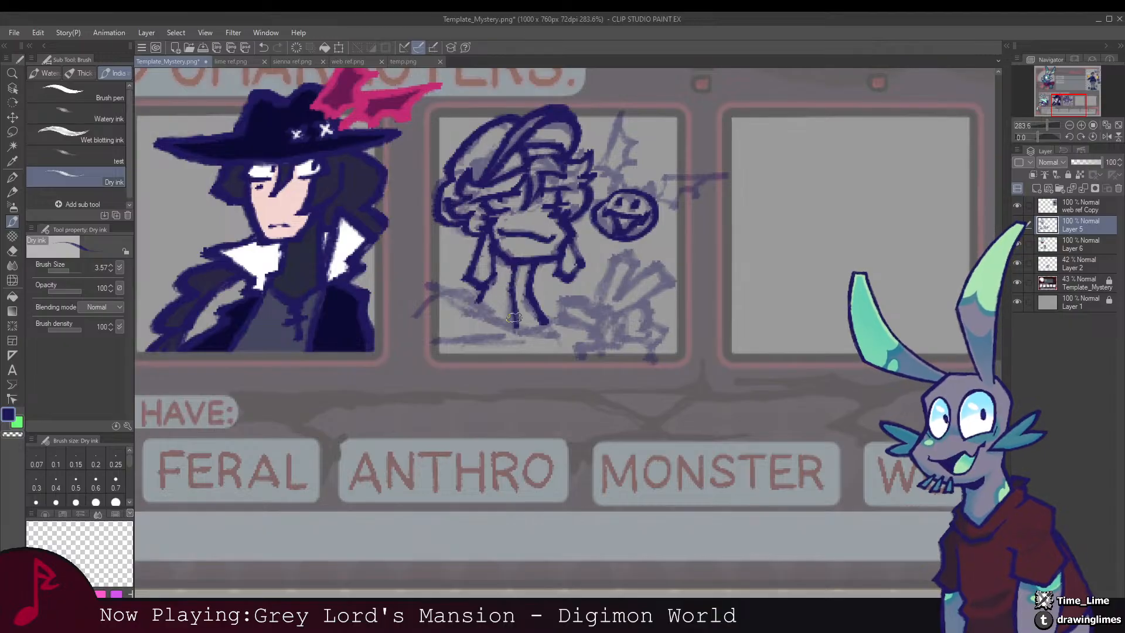
Step: Ink the raised hand's thumb, fingers and palm beside the neck, darkening the palm and adding the wrist edges
{"action": "mouse_move", "coordinate": [541, 330]}
{"action": "left_mouse_down"}
{"action": "mouse_move", "coordinate": [556, 305]}
{"action": "mouse_move", "coordinate": [595, 350]}
{"action": "left_mouse_up"}
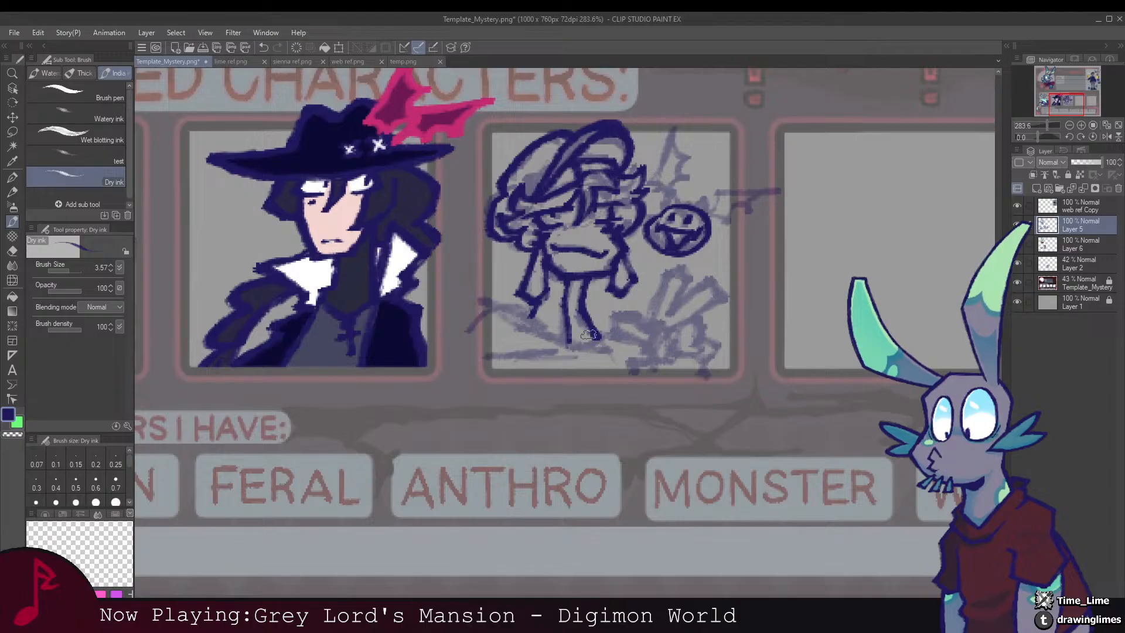
{"action": "mouse_move", "coordinate": [569, 311]}
{"action": "left_mouse_down"}
{"action": "mouse_move", "coordinate": [492, 387]}
{"action": "mouse_move", "coordinate": [467, 289]}
{"action": "left_mouse_up"}
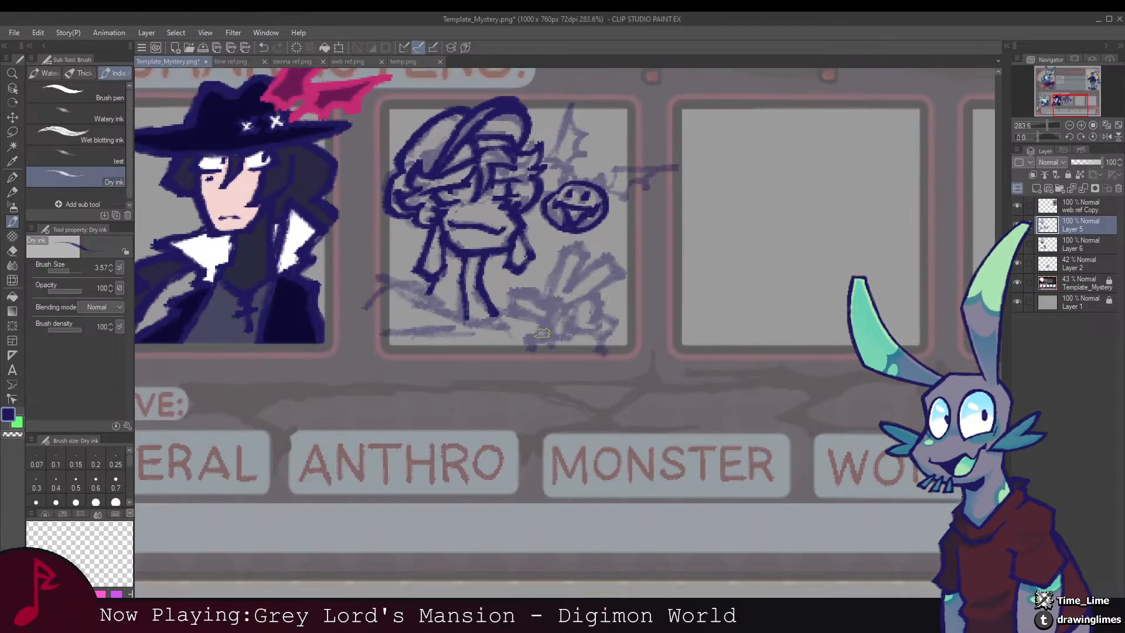
{"action": "mouse_move", "coordinate": [521, 320]}
{"action": "left_mouse_down"}
{"action": "mouse_move", "coordinate": [511, 294]}
{"action": "mouse_move", "coordinate": [551, 310]}
{"action": "mouse_move", "coordinate": [545, 328]}
{"action": "mouse_move", "coordinate": [548, 307]}
{"action": "mouse_move", "coordinate": [518, 294]}
{"action": "mouse_move", "coordinate": [505, 304]}
{"action": "mouse_move", "coordinate": [550, 298]}
{"action": "mouse_move", "coordinate": [563, 250]}
{"action": "mouse_move", "coordinate": [580, 251]}
{"action": "mouse_move", "coordinate": [568, 292]}
{"action": "mouse_move", "coordinate": [606, 262]}
{"action": "mouse_move", "coordinate": [622, 274]}
{"action": "mouse_move", "coordinate": [593, 298]}
{"action": "left_mouse_up"}
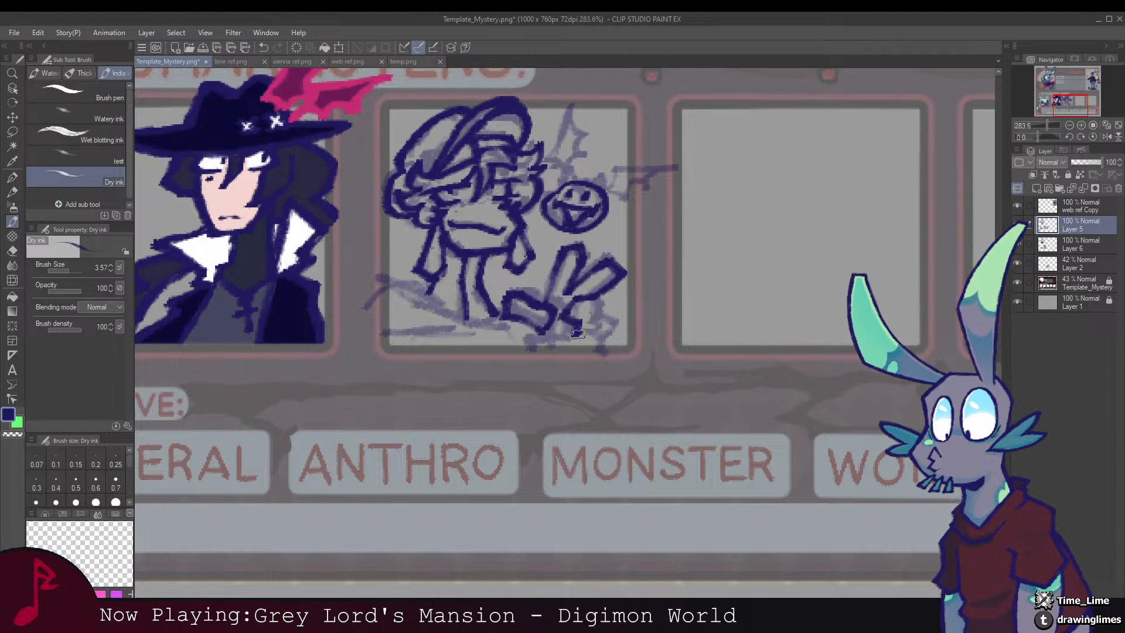
{"action": "left_click_drag", "start_coordinate": [592, 336], "coordinate": [612, 318]}
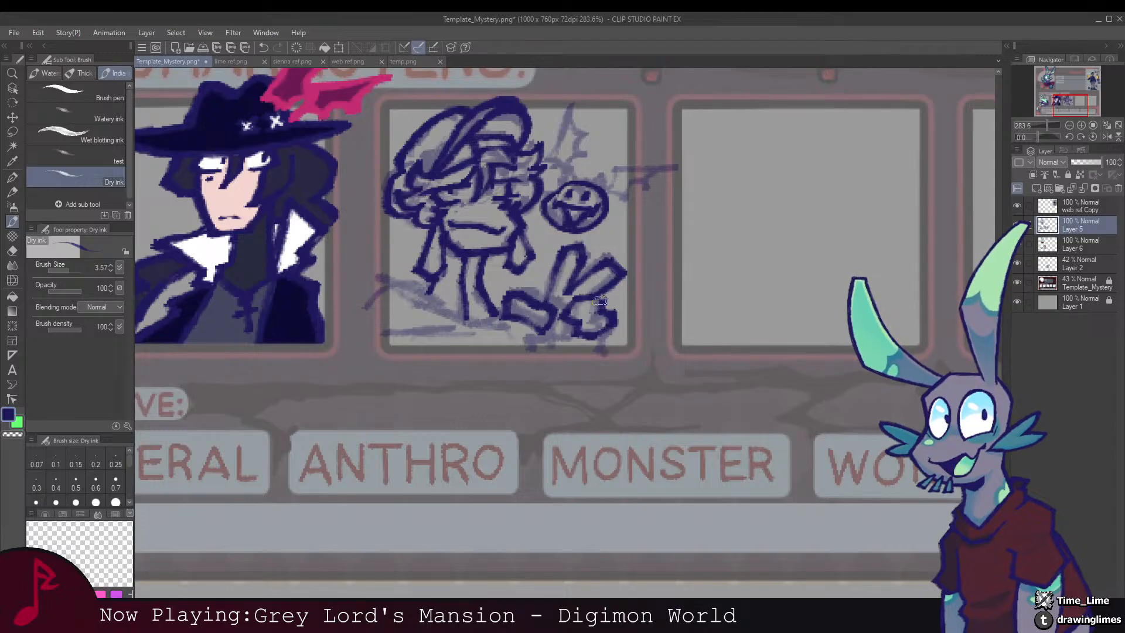
{"action": "mouse_move", "coordinate": [549, 304]}
{"action": "left_mouse_down"}
{"action": "mouse_move", "coordinate": [555, 319]}
{"action": "mouse_move", "coordinate": [567, 268]}
{"action": "left_mouse_up"}
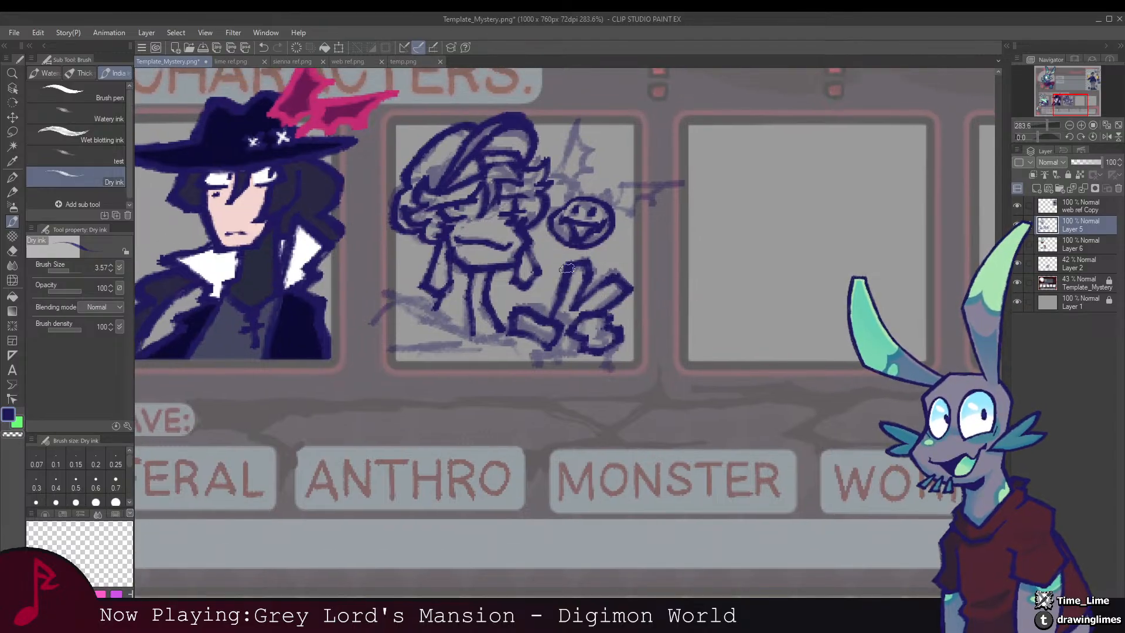
{"action": "left_click_drag", "start_coordinate": [576, 313], "coordinate": [563, 312]}
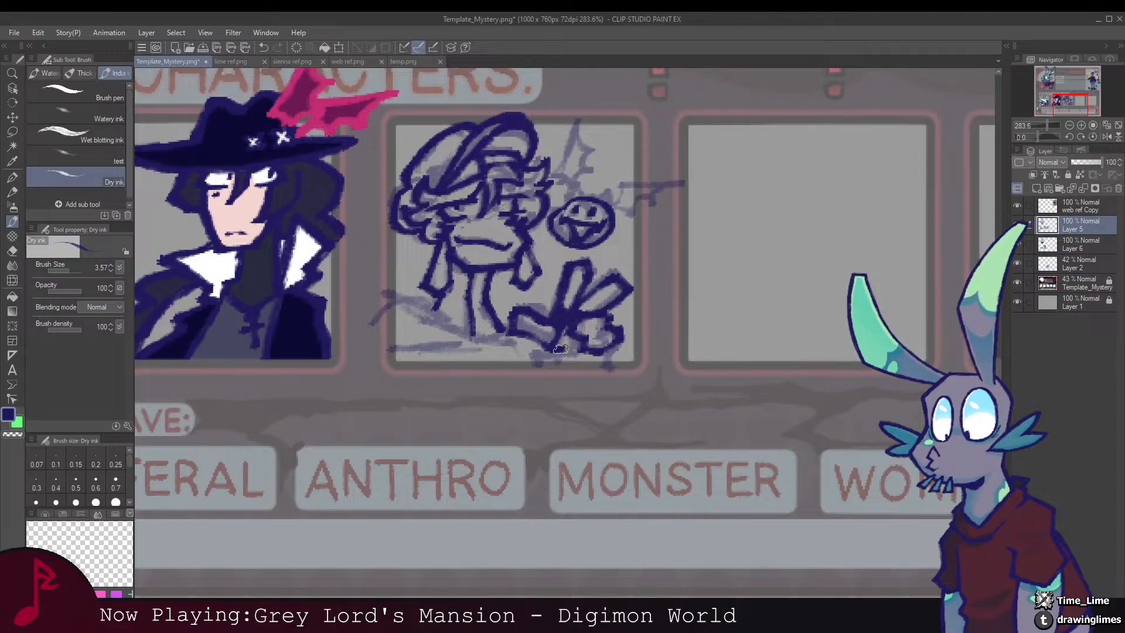
{"action": "mouse_move", "coordinate": [563, 325]}
{"action": "left_mouse_down"}
{"action": "mouse_move", "coordinate": [561, 343]}
{"action": "mouse_move", "coordinate": [562, 317]}
{"action": "mouse_move", "coordinate": [545, 336]}
{"action": "left_mouse_up"}
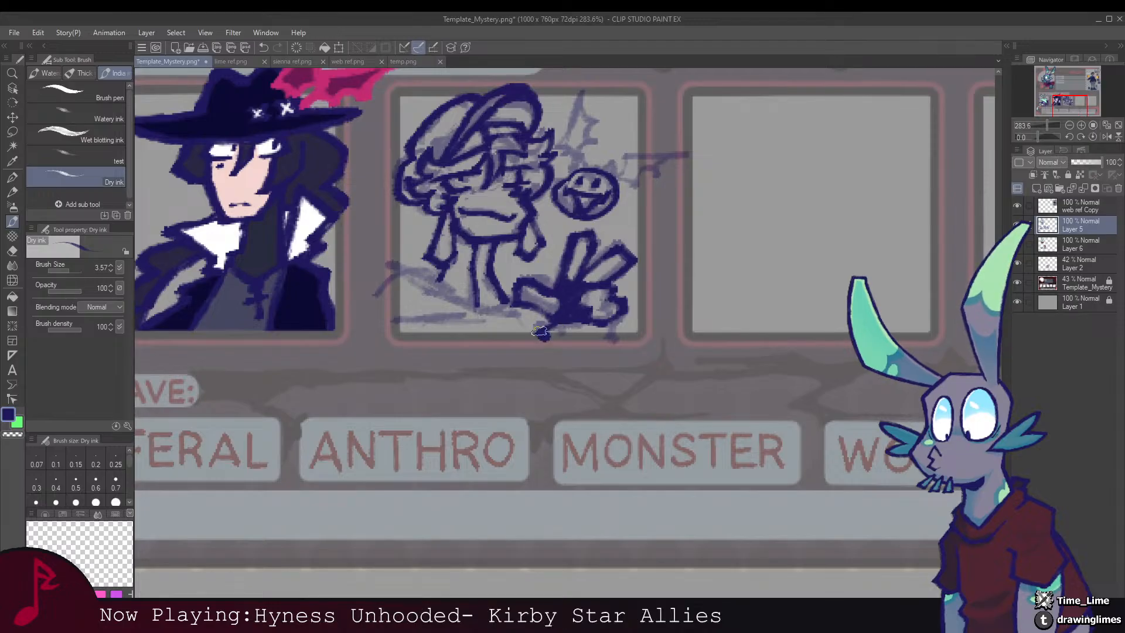
{"action": "left_click_drag", "start_coordinate": [613, 327], "coordinate": [612, 335]}
Step: Ink the shoulder line running outward from the base of the neck and thicken it at the far end
{"action": "left_click_drag", "start_coordinate": [558, 81], "coordinate": [560, 238]}
{"action": "left_click_drag", "start_coordinate": [494, 379], "coordinate": [580, 232]}
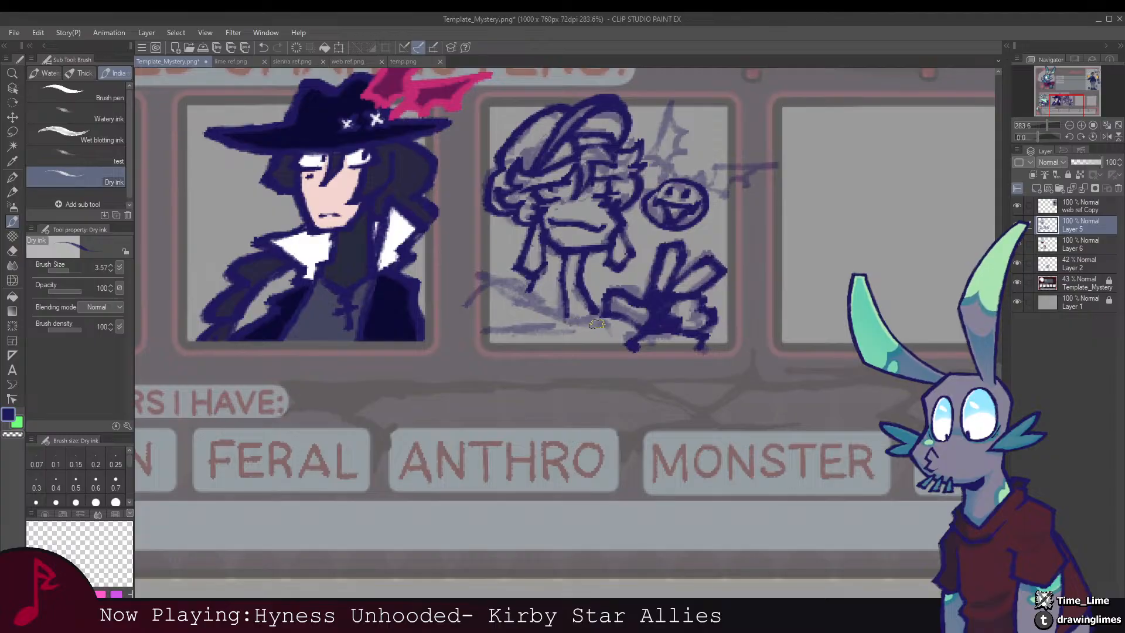
{"action": "mouse_move", "coordinate": [597, 324]}
{"action": "left_mouse_down"}
{"action": "mouse_move", "coordinate": [488, 298]}
{"action": "mouse_move", "coordinate": [445, 308]}
{"action": "left_mouse_up"}
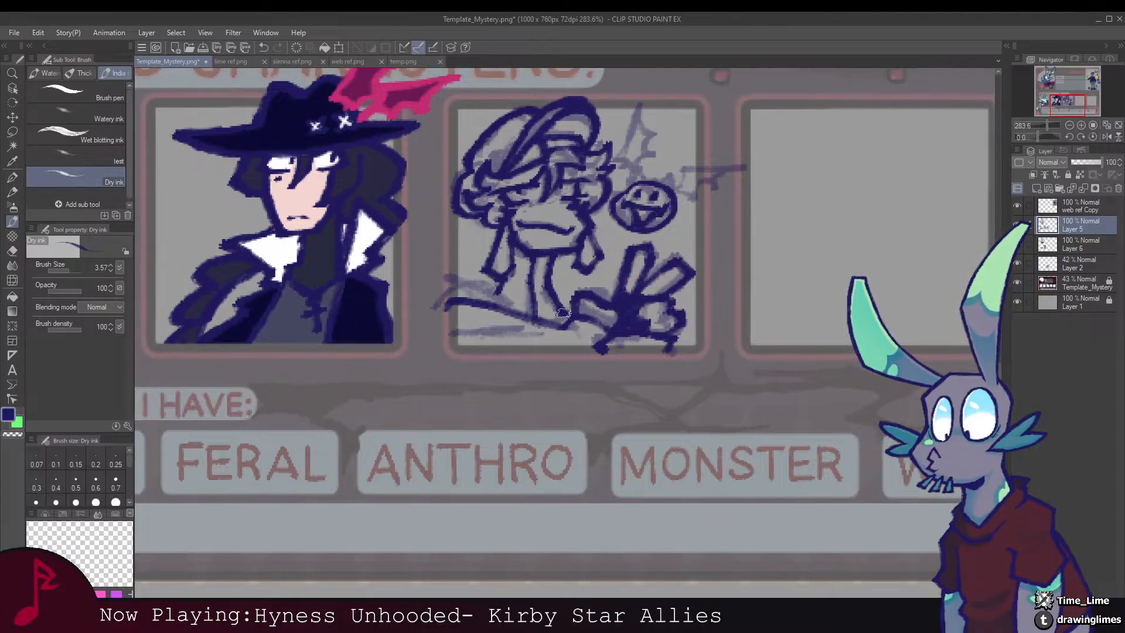
{"action": "left_click_drag", "start_coordinate": [558, 311], "coordinate": [589, 314]}
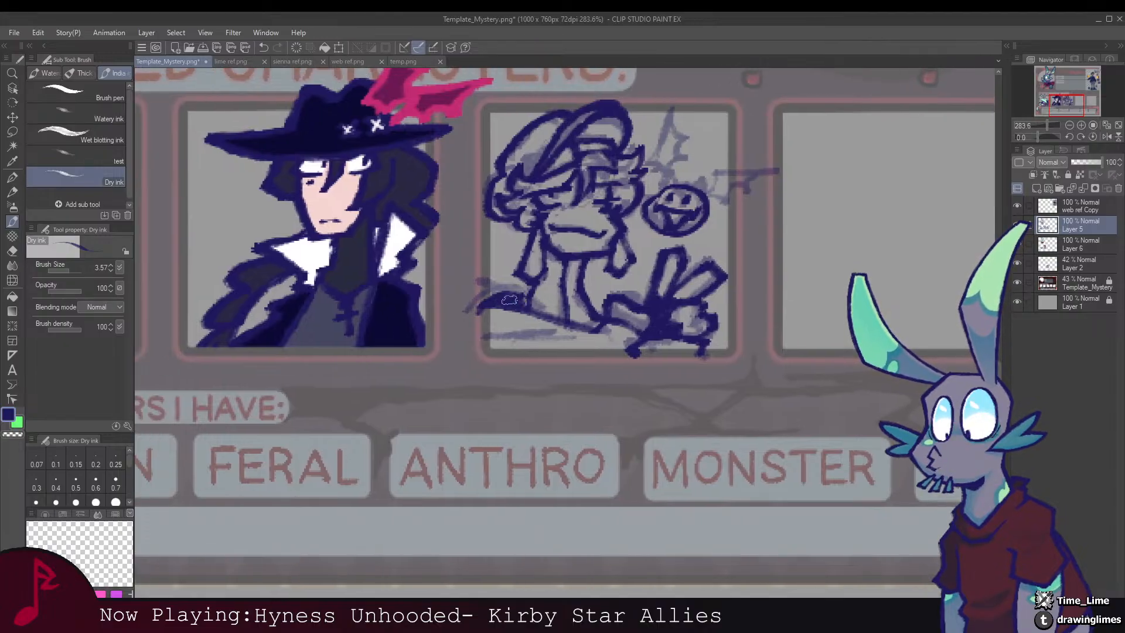
{"action": "mouse_move", "coordinate": [563, 300]}
{"action": "left_mouse_down"}
{"action": "mouse_move", "coordinate": [509, 281]}
{"action": "mouse_move", "coordinate": [527, 310]}
{"action": "left_mouse_up"}
Step: Ink the small angular clothing shape below the neck, next to the raised hand's wrist
{"action": "scroll", "coordinate": [551, 235], "scroll_direction": "down", "scroll_amount": 7}
{"action": "scroll", "coordinate": [551, 235], "scroll_direction": "up", "scroll_amount": 6}
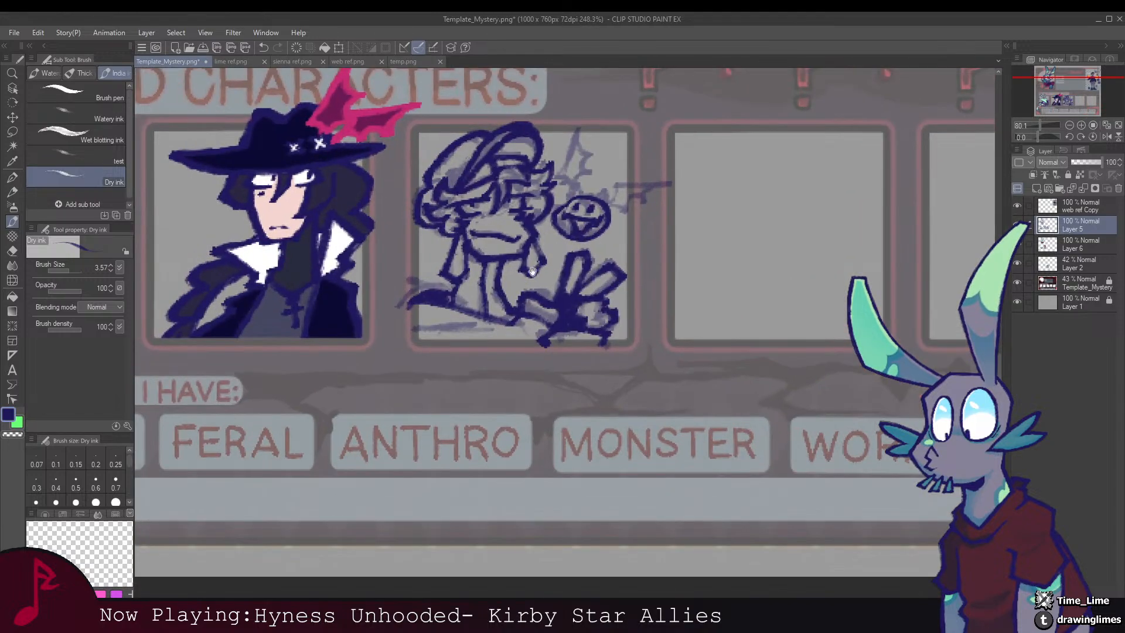
{"action": "left_click_drag", "start_coordinate": [560, 124], "coordinate": [519, 155]}
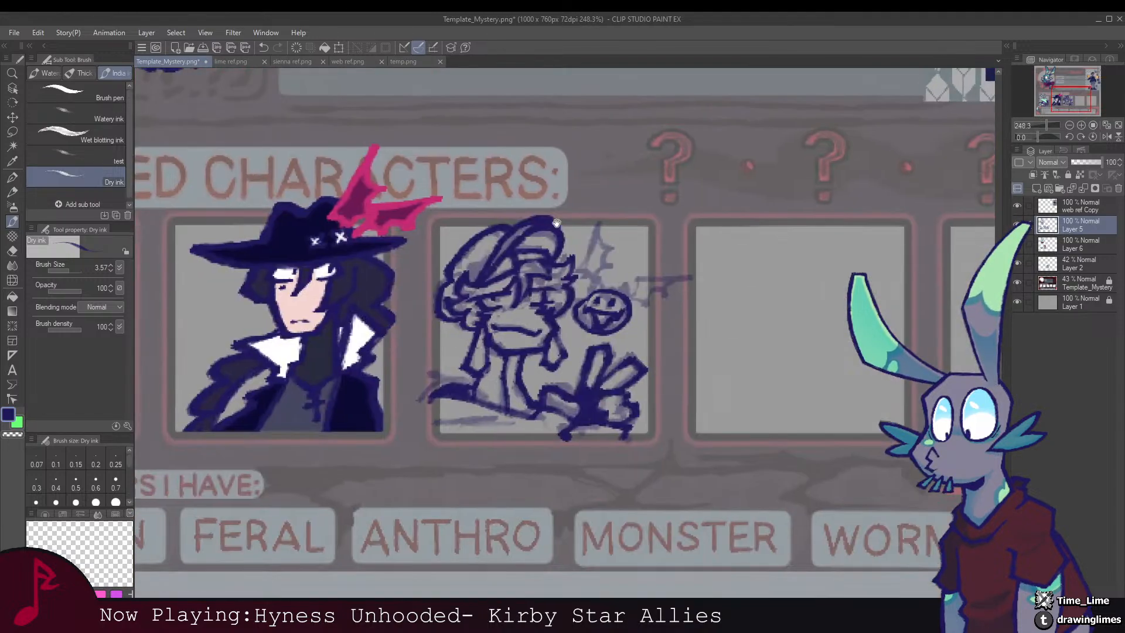
{"action": "mouse_move", "coordinate": [528, 410]}
{"action": "left_mouse_down"}
{"action": "mouse_move", "coordinate": [531, 319]}
{"action": "mouse_move", "coordinate": [515, 327]}
{"action": "mouse_move", "coordinate": [550, 324]}
{"action": "left_mouse_up"}
{"action": "key", "text": "e"}
{"action": "key", "text": "b"}
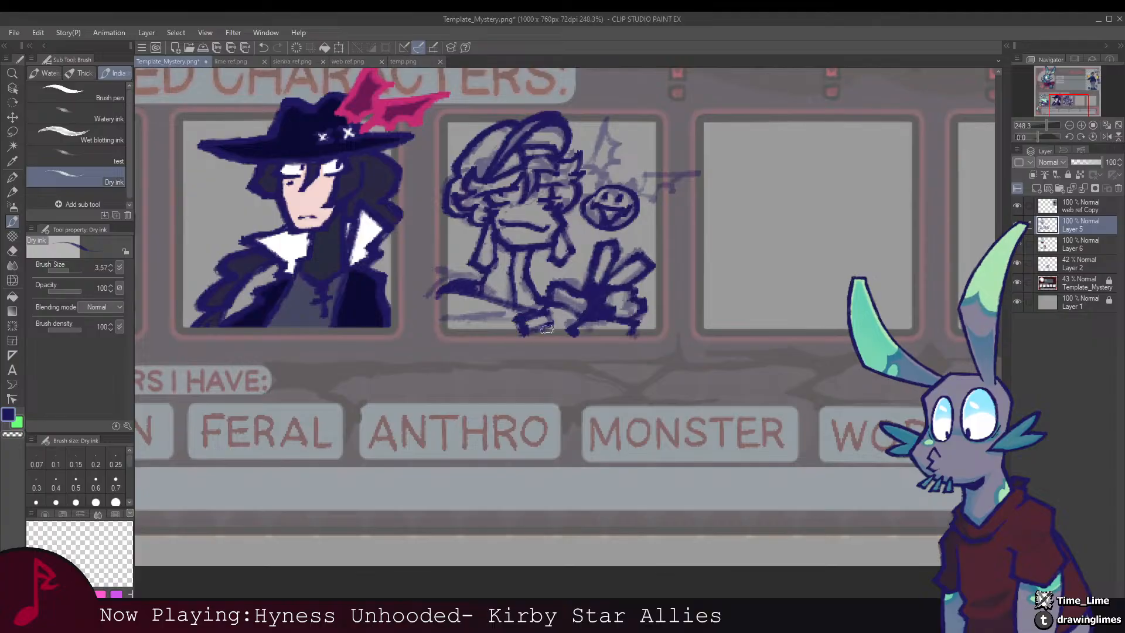
{"action": "left_click_drag", "start_coordinate": [502, 312], "coordinate": [540, 343]}
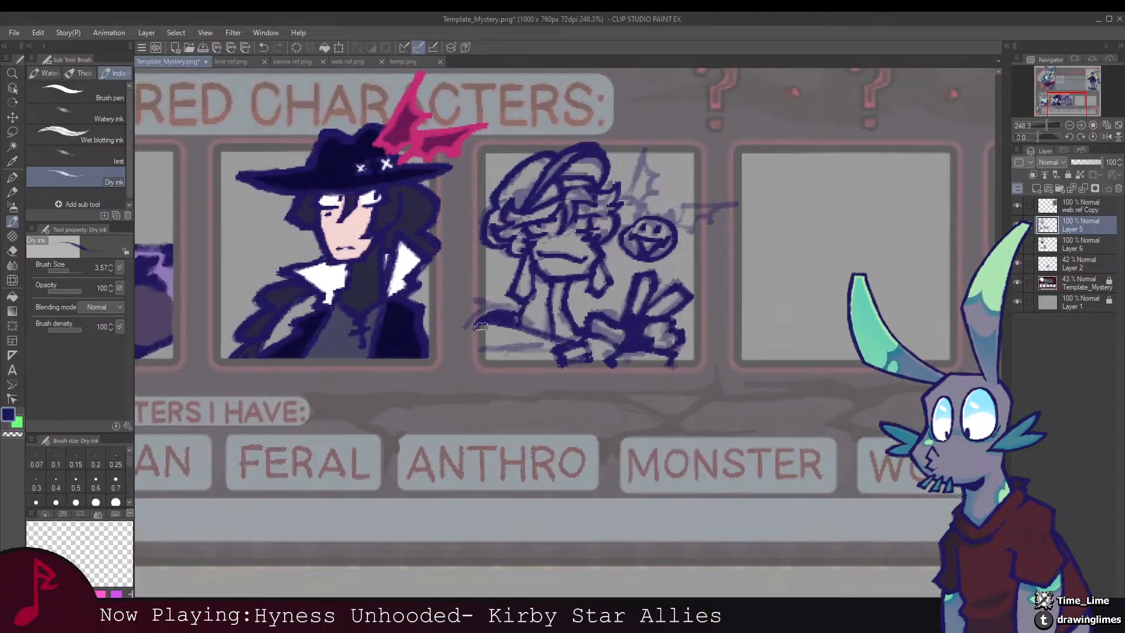
Step: Ink the small bat's horns and both outstretched wings over the sketch in the third box
{"action": "key", "text": "e"}
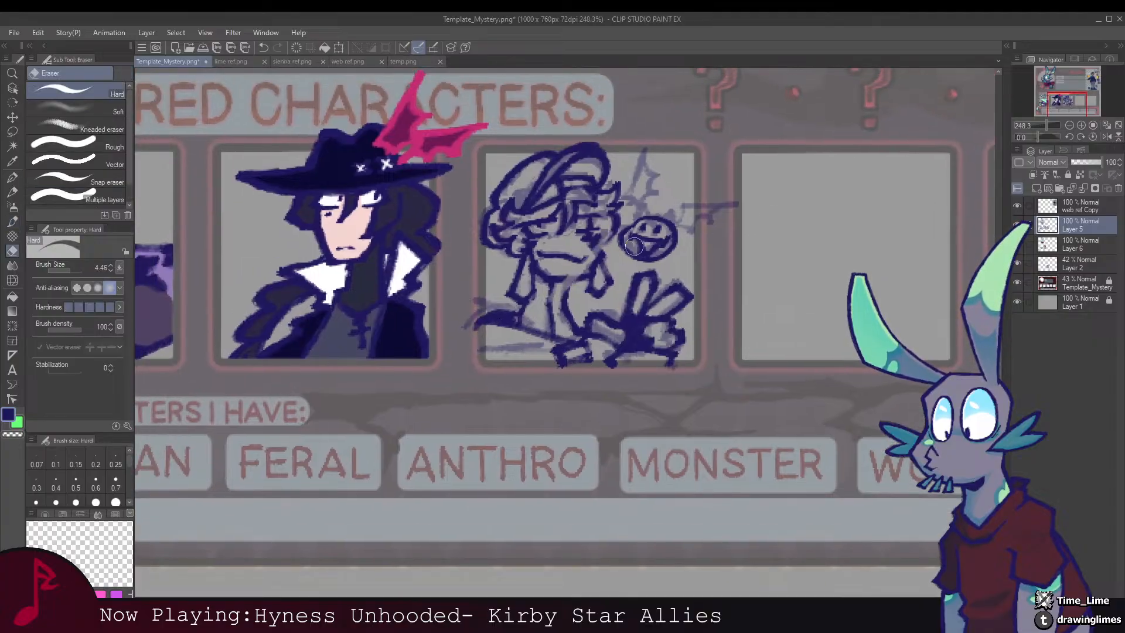
{"action": "left_click_drag", "start_coordinate": [651, 221], "coordinate": [560, 277]}
{"action": "key", "text": "b"}
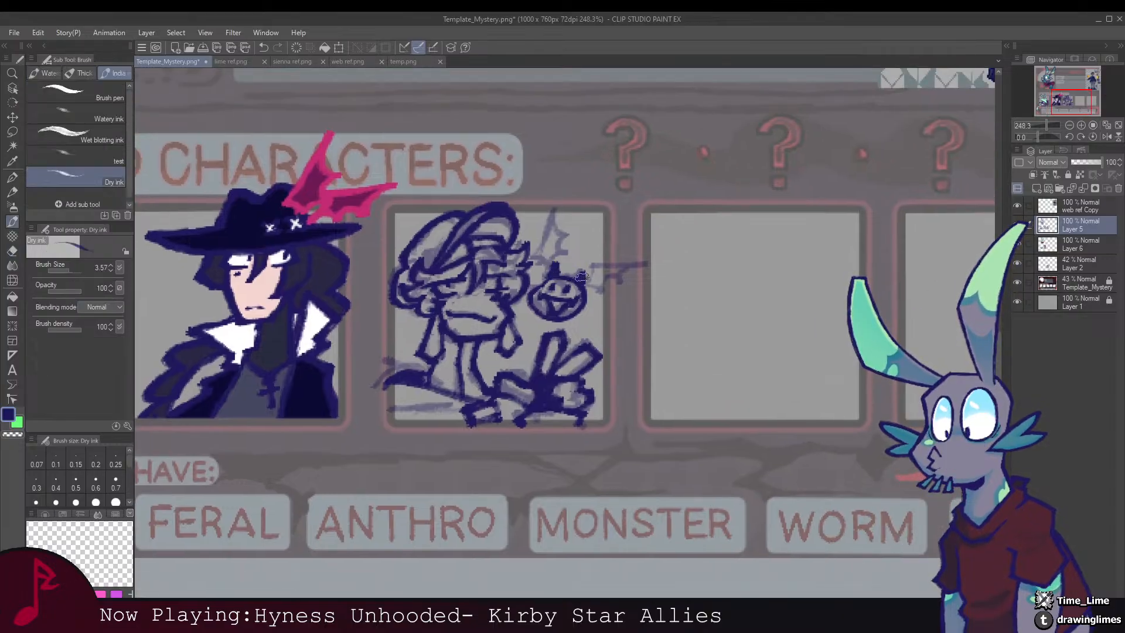
{"action": "mouse_move", "coordinate": [586, 286]}
{"action": "left_mouse_down"}
{"action": "mouse_move", "coordinate": [604, 265]}
{"action": "mouse_move", "coordinate": [643, 256]}
{"action": "mouse_move", "coordinate": [609, 299]}
{"action": "mouse_move", "coordinate": [620, 305]}
{"action": "left_mouse_up"}
{"action": "left_click_drag", "start_coordinate": [564, 276], "coordinate": [577, 237]}
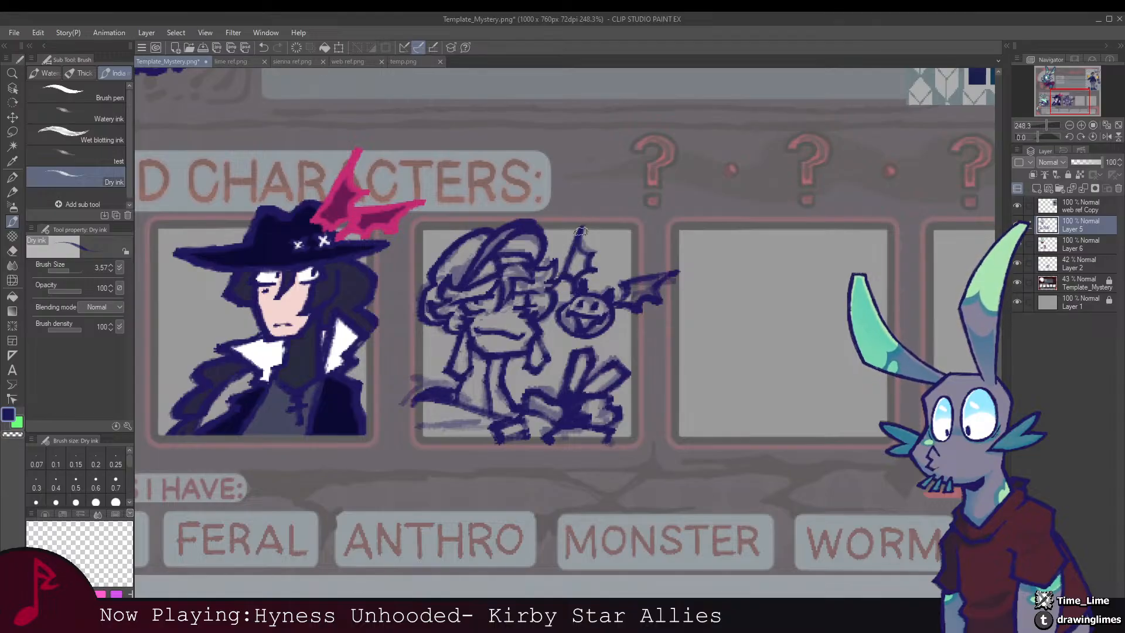
{"action": "mouse_move", "coordinate": [616, 257]}
{"action": "left_mouse_down"}
{"action": "mouse_move", "coordinate": [567, 293]}
{"action": "mouse_move", "coordinate": [560, 319]}
{"action": "mouse_move", "coordinate": [590, 337]}
{"action": "left_mouse_up"}
Step: Clean up the ink lines between the neck and the raised hand, erasing and touching up the edges
{"action": "key", "text": "e"}
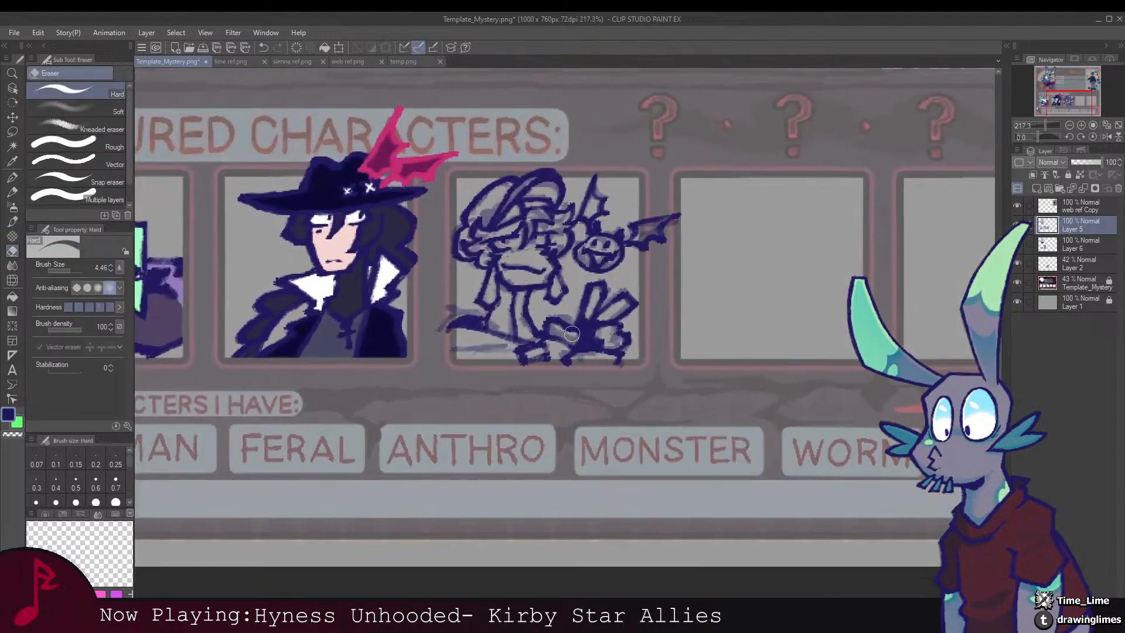
{"action": "key", "text": "b"}
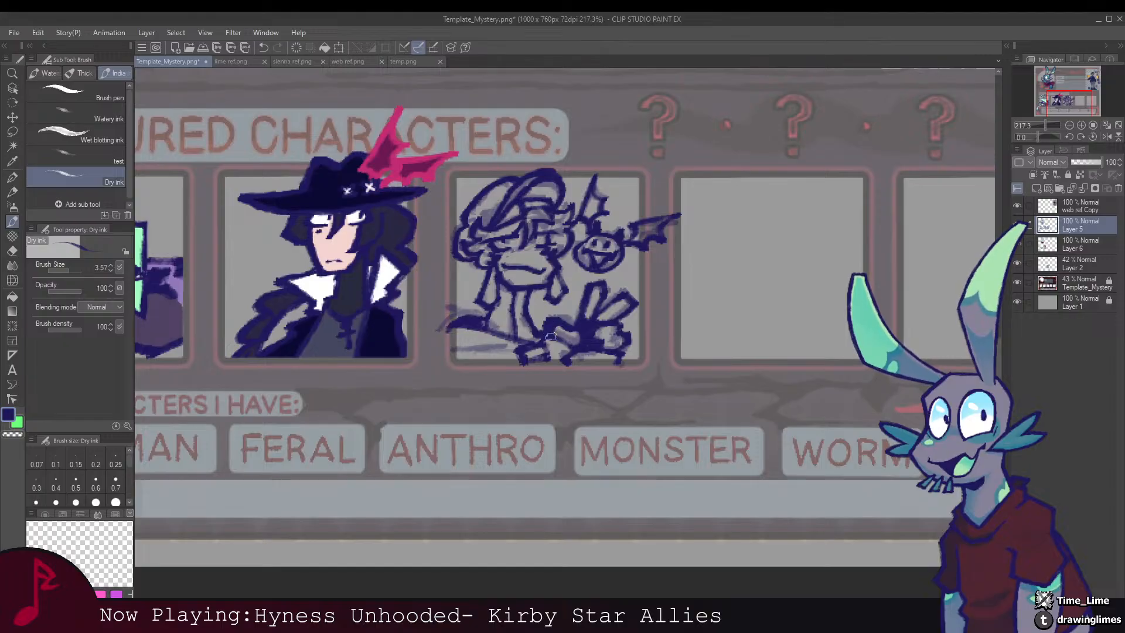
{"action": "key", "text": "e"}
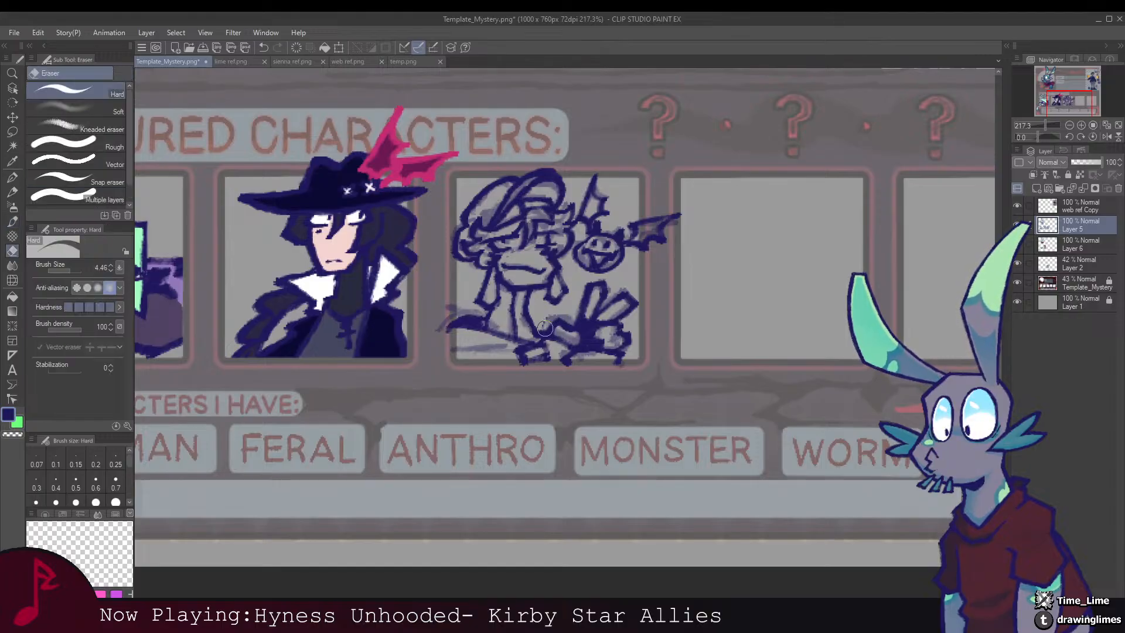
{"action": "key", "text": "b"}
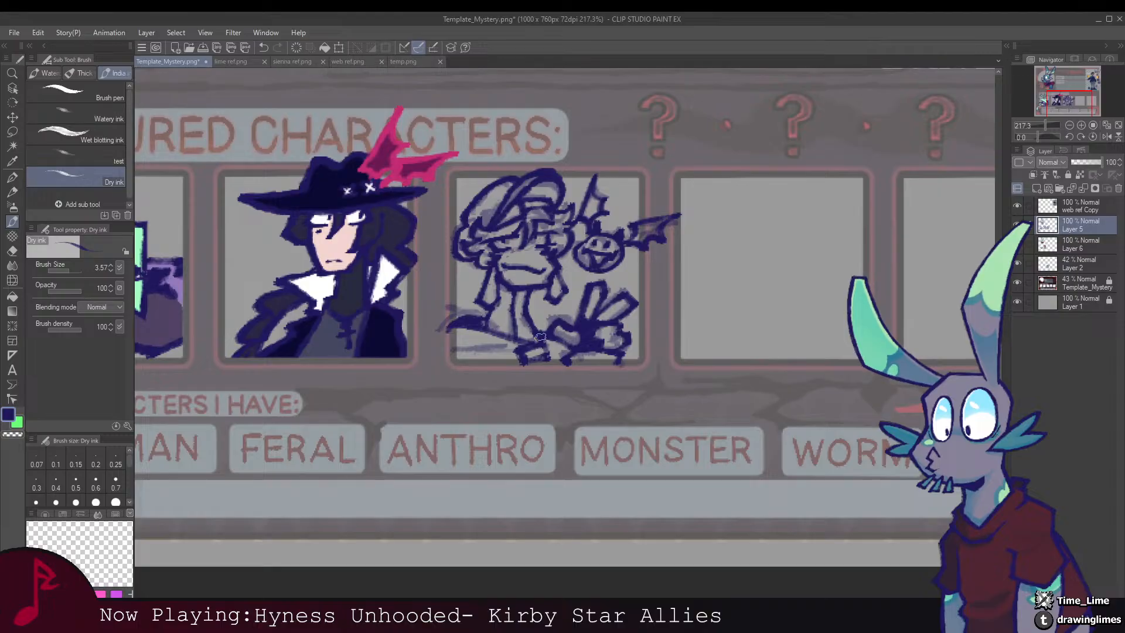
{"action": "scroll", "coordinate": [540, 328], "scroll_direction": "up", "scroll_amount": 3}
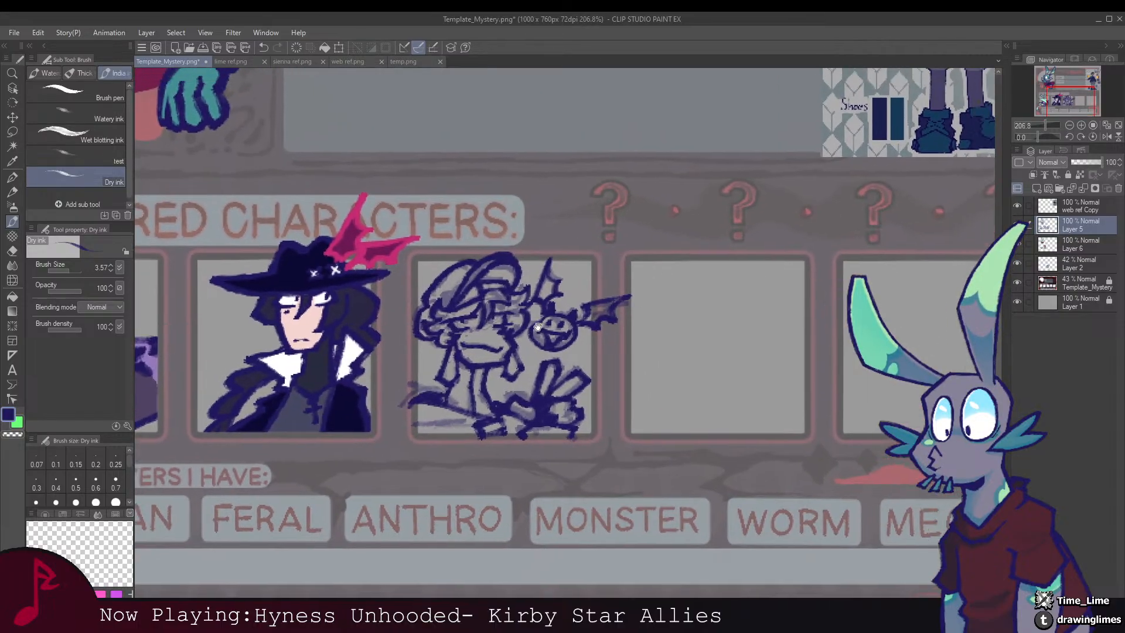
Step: Make Layer 6 the active layer for colouring and hide the Layer 2 sketch
{"action": "left_click", "coordinate": [1080, 244]}
{"action": "left_click_drag", "start_coordinate": [656, 185], "coordinate": [580, 276]}
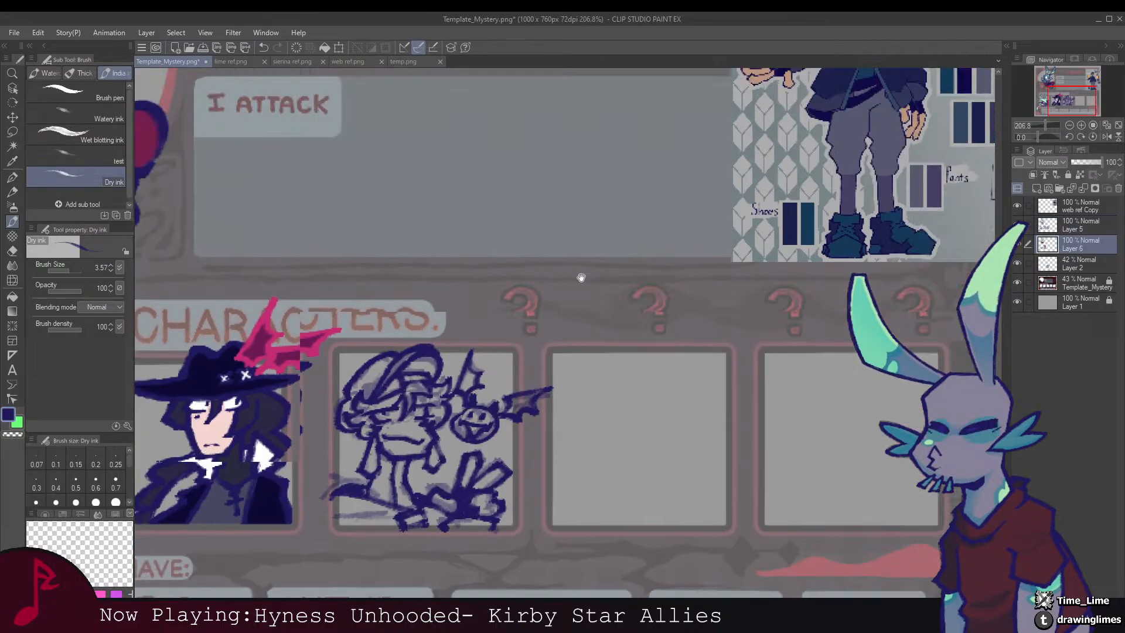
{"action": "scroll", "coordinate": [597, 281], "scroll_direction": "down", "scroll_amount": 5}
{"action": "left_click", "coordinate": [1021, 272]}
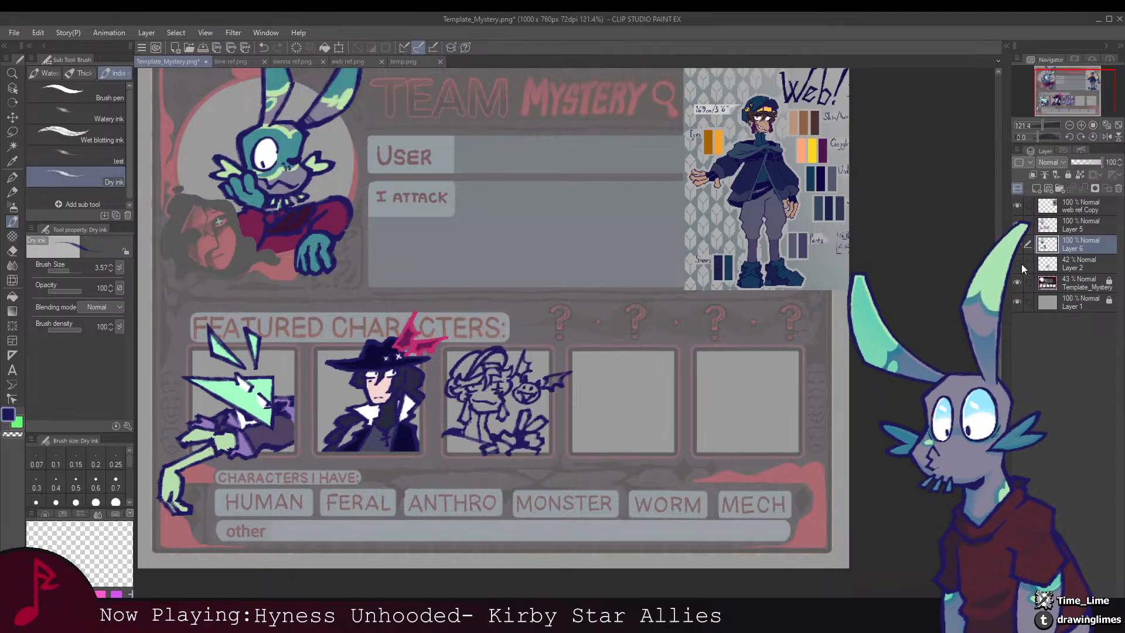
Step: Sample the light skin tone from the Web reference, lasso the face inside its outline and fill it
{"action": "left_click_drag", "start_coordinate": [743, 127], "coordinate": [742, 166]}
{"action": "left_click", "coordinate": [794, 161], "text": "alt"}
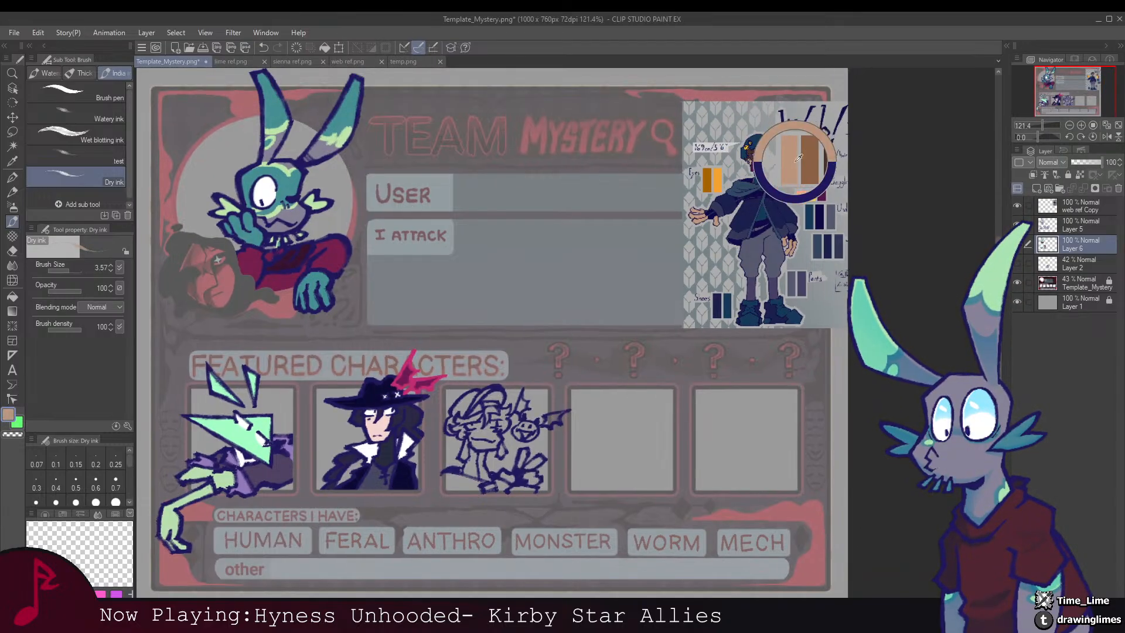
{"action": "left_click_drag", "start_coordinate": [486, 430], "coordinate": [591, 266]}
{"action": "left_click_drag", "start_coordinate": [585, 266], "coordinate": [593, 266]}
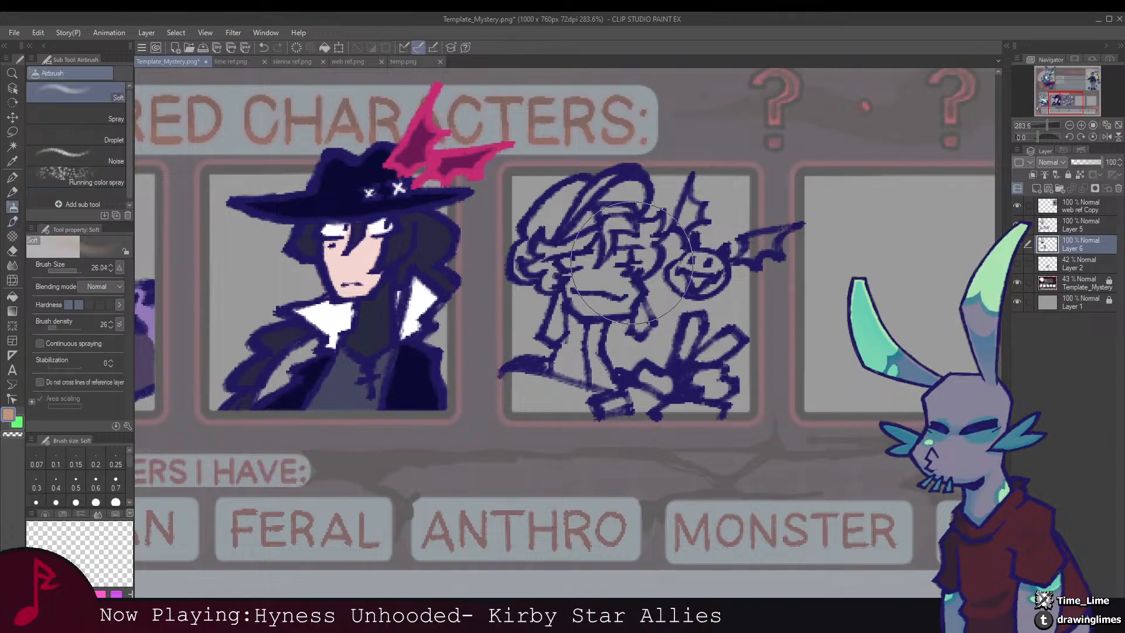
{"action": "key", "text": "m"}
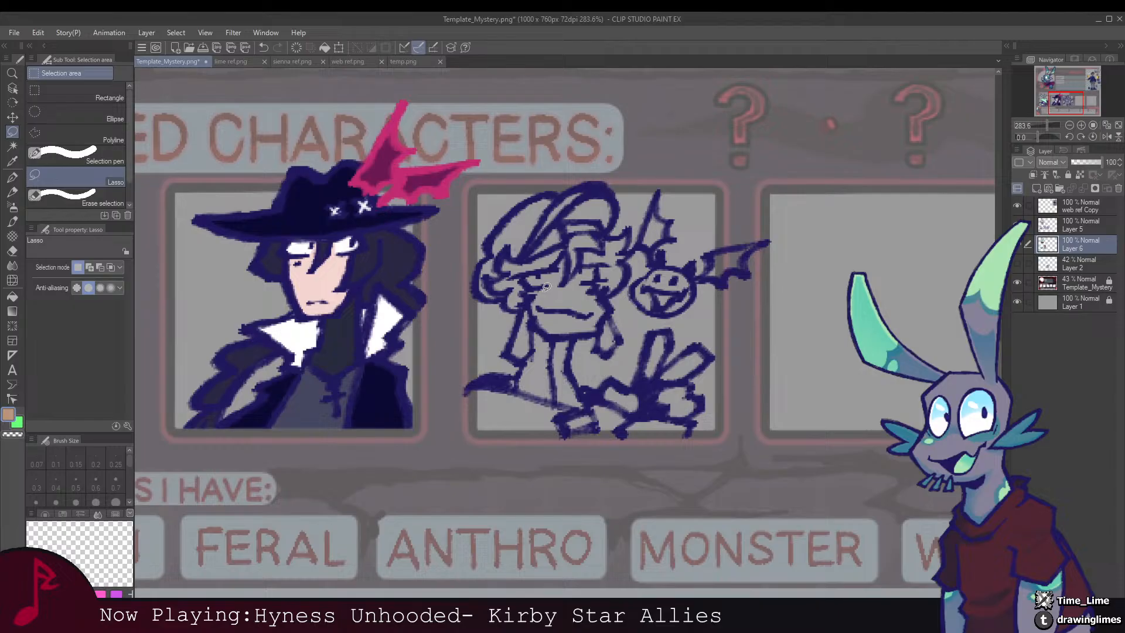
{"action": "mouse_move", "coordinate": [566, 265]}
{"action": "left_mouse_down"}
{"action": "mouse_move", "coordinate": [535, 282]}
{"action": "mouse_move", "coordinate": [546, 326]}
{"action": "left_mouse_up"}
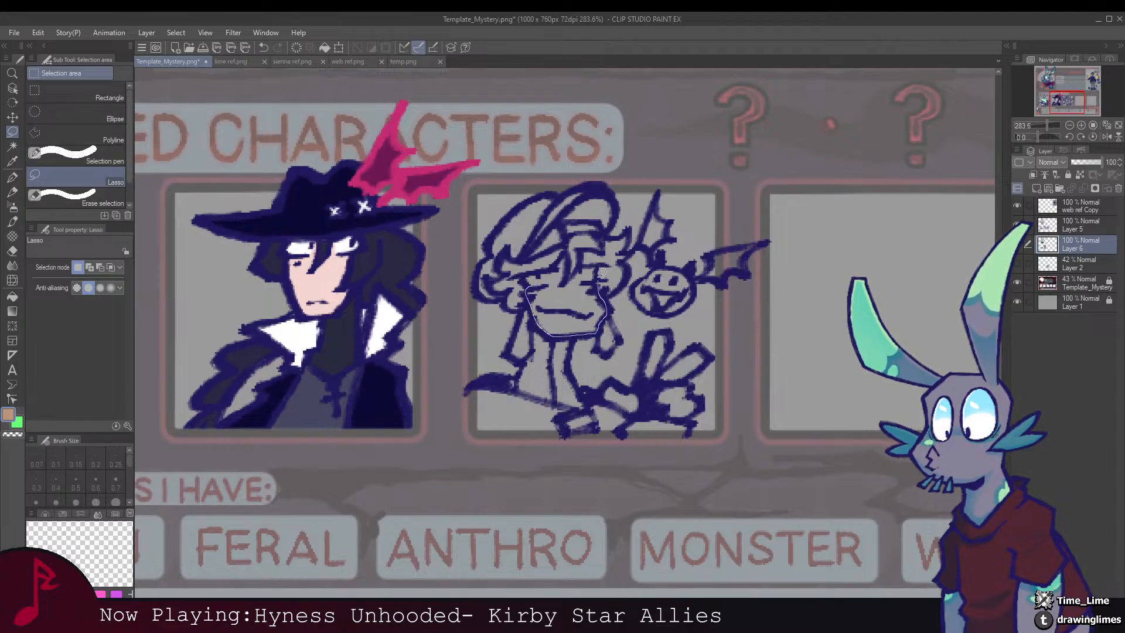
{"action": "left_click_drag", "start_coordinate": [602, 273], "coordinate": [566, 252]}
{"action": "mouse_move", "coordinate": [627, 334]}
{"action": "left_mouse_down"}
{"action": "mouse_move", "coordinate": [576, 320]}
{"action": "mouse_move", "coordinate": [566, 274]}
{"action": "mouse_move", "coordinate": [606, 328]}
{"action": "mouse_move", "coordinate": [587, 307]}
{"action": "mouse_move", "coordinate": [577, 317]}
{"action": "mouse_move", "coordinate": [570, 269]}
{"action": "left_mouse_up"}
{"action": "left_click", "coordinate": [579, 286]}
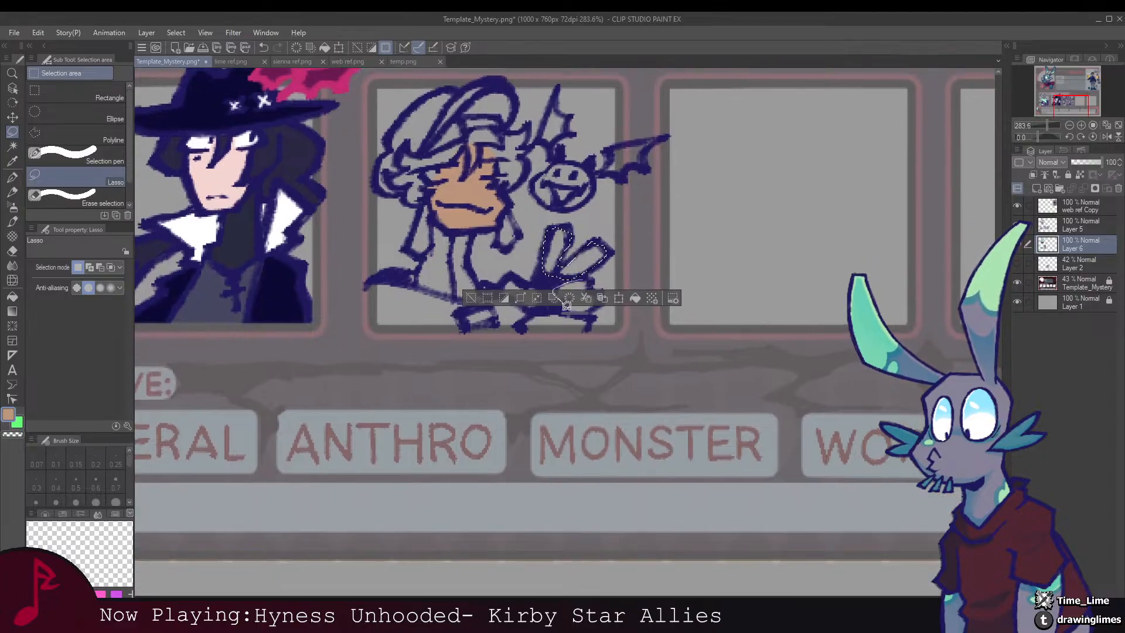
Step: Lasso the raised hand's fingers, thumb and palm, fill them with the same skin tone and deselect
{"action": "mouse_move", "coordinate": [579, 313]}
{"action": "left_mouse_down"}
{"action": "mouse_move", "coordinate": [602, 301]}
{"action": "mouse_move", "coordinate": [589, 279]}
{"action": "left_mouse_up"}
{"action": "mouse_move", "coordinate": [507, 275]}
{"action": "left_mouse_down"}
{"action": "mouse_move", "coordinate": [578, 265]}
{"action": "mouse_move", "coordinate": [610, 296]}
{"action": "left_mouse_up"}
{"action": "mouse_move", "coordinate": [654, 187]}
{"action": "left_mouse_down"}
{"action": "mouse_move", "coordinate": [610, 244]}
{"action": "mouse_move", "coordinate": [590, 208]}
{"action": "left_mouse_up"}
{"action": "left_click_drag", "start_coordinate": [602, 307], "coordinate": [611, 304]}
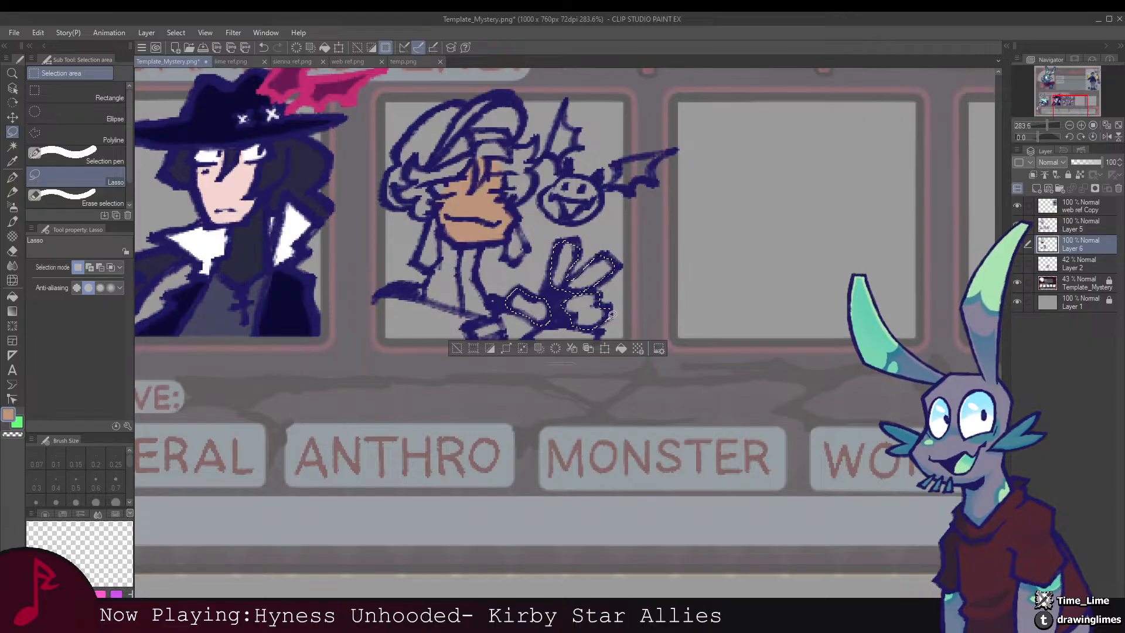
{"action": "key", "text": "alt+BackSpace"}
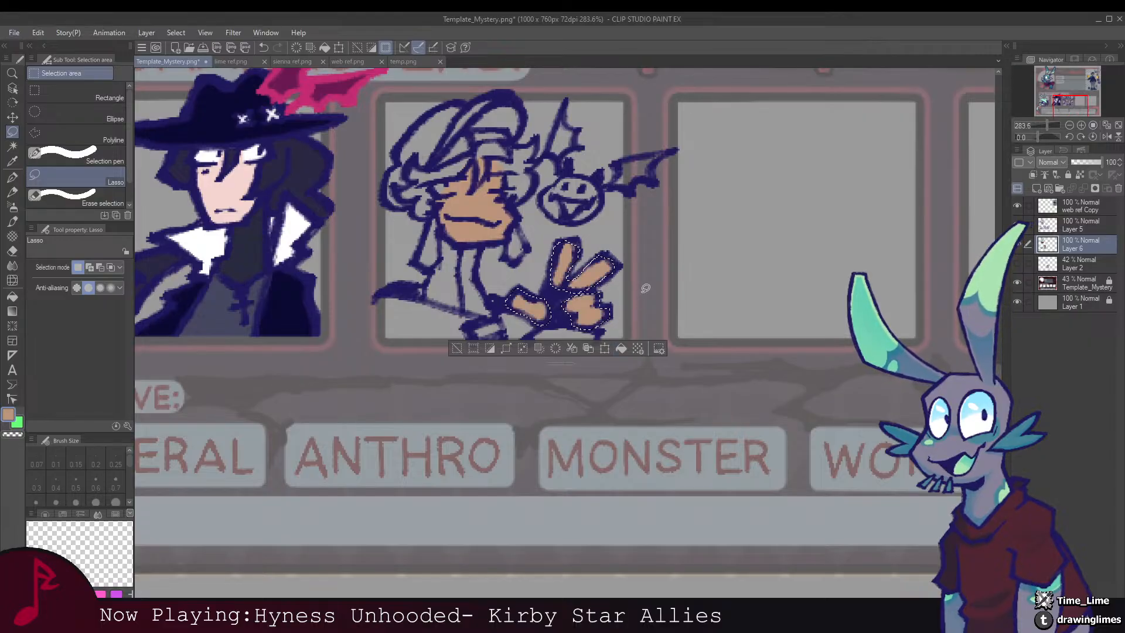
{"action": "key", "text": "ctrl+d"}
Step: Sample the dark brown hair colour from the Web reference and fill the hair lock above the forehead
{"action": "left_click_drag", "start_coordinate": [588, 209], "coordinate": [614, 320]}
{"action": "scroll", "coordinate": [614, 321], "scroll_direction": "down", "scroll_amount": 4}
{"action": "scroll", "coordinate": [621, 281], "scroll_direction": "up", "scroll_amount": 2}
{"action": "left_click_drag", "start_coordinate": [645, 193], "coordinate": [555, 344]}
{"action": "left_click_drag", "start_coordinate": [672, 179], "coordinate": [522, 316]}
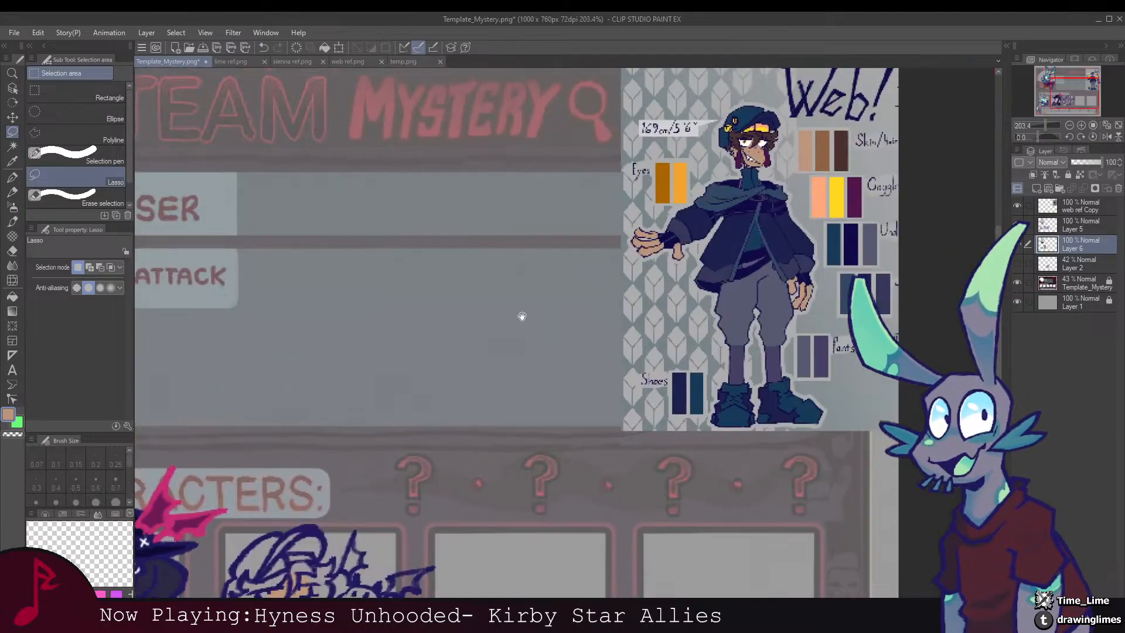
{"action": "left_click_drag", "start_coordinate": [382, 532], "coordinate": [613, 233]}
{"action": "scroll", "coordinate": [573, 256], "scroll_direction": "up", "scroll_amount": 2}
{"action": "mouse_move", "coordinate": [499, 270]}
{"action": "left_mouse_down"}
{"action": "mouse_move", "coordinate": [553, 260]}
{"action": "mouse_move", "coordinate": [573, 274]}
{"action": "mouse_move", "coordinate": [574, 297]}
{"action": "mouse_move", "coordinate": [601, 271]}
{"action": "mouse_move", "coordinate": [541, 301]}
{"action": "mouse_move", "coordinate": [559, 336]}
{"action": "left_mouse_up"}
{"action": "left_click", "coordinate": [646, 339]}
{"action": "key", "text": "ctrl+d"}
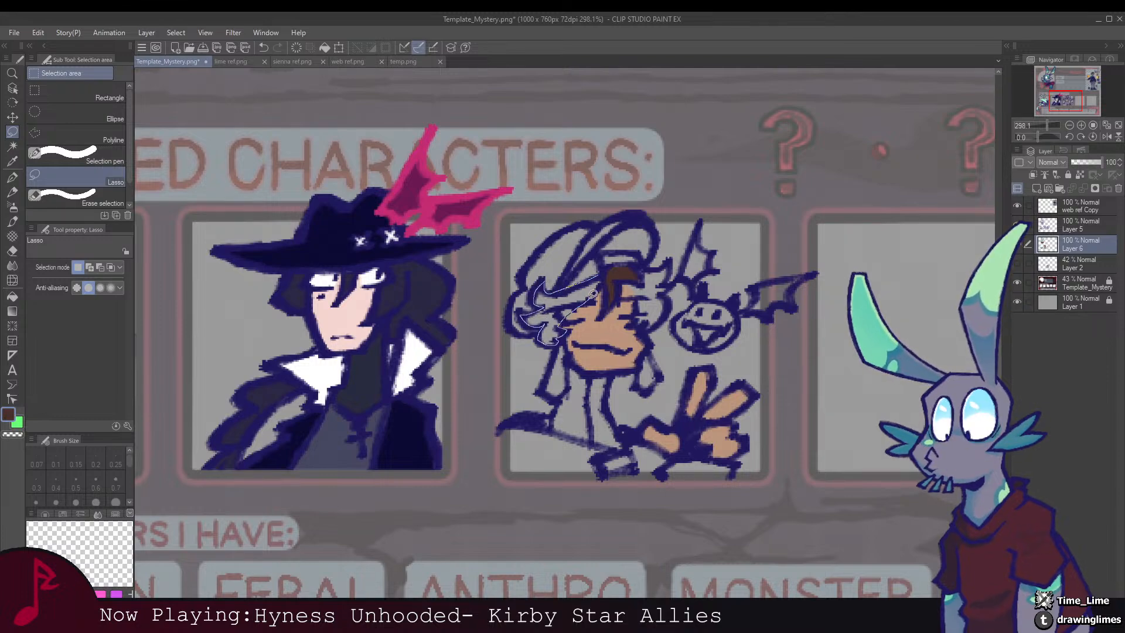
Step: Lasso the remaining hair sections around the face and fill them with the dark brown
{"action": "left_click_drag", "start_coordinate": [604, 269], "coordinate": [603, 270]}
{"action": "mouse_move", "coordinate": [604, 271]}
{"action": "left_mouse_down"}
{"action": "mouse_move", "coordinate": [545, 267]}
{"action": "mouse_move", "coordinate": [574, 270]}
{"action": "mouse_move", "coordinate": [557, 294]}
{"action": "mouse_move", "coordinate": [588, 310]}
{"action": "mouse_move", "coordinate": [594, 262]}
{"action": "mouse_move", "coordinate": [564, 278]}
{"action": "mouse_move", "coordinate": [545, 344]}
{"action": "mouse_move", "coordinate": [585, 279]}
{"action": "mouse_move", "coordinate": [577, 299]}
{"action": "left_mouse_up"}
{"action": "key", "text": "alt+Delete"}
{"action": "key", "text": "ctrl+d"}
{"action": "key", "text": "alt+Delete"}
{"action": "key", "text": "ctrl+d"}
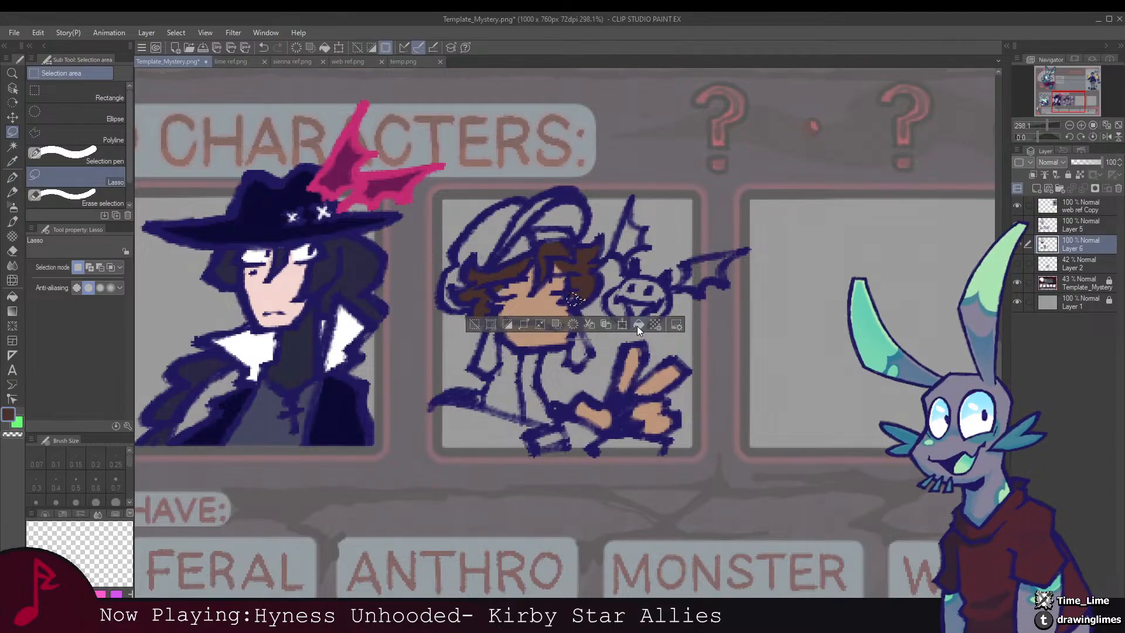
{"action": "left_click", "coordinate": [637, 326]}
{"action": "key", "text": "ctrl+d"}
{"action": "mouse_move", "coordinate": [586, 260]}
{"action": "left_mouse_down"}
{"action": "mouse_move", "coordinate": [561, 237]}
{"action": "mouse_move", "coordinate": [539, 240]}
{"action": "mouse_move", "coordinate": [574, 263]}
{"action": "left_mouse_up"}
{"action": "left_click", "coordinate": [625, 282]}
{"action": "key", "text": "ctrl+d"}
Step: Sample the dark purple from the Web reference and fill both pointed shapes hanging beside the jaw
{"action": "left_click_drag", "start_coordinate": [599, 191], "coordinate": [571, 284]}
{"action": "left_click_drag", "start_coordinate": [577, 278], "coordinate": [556, 265]}
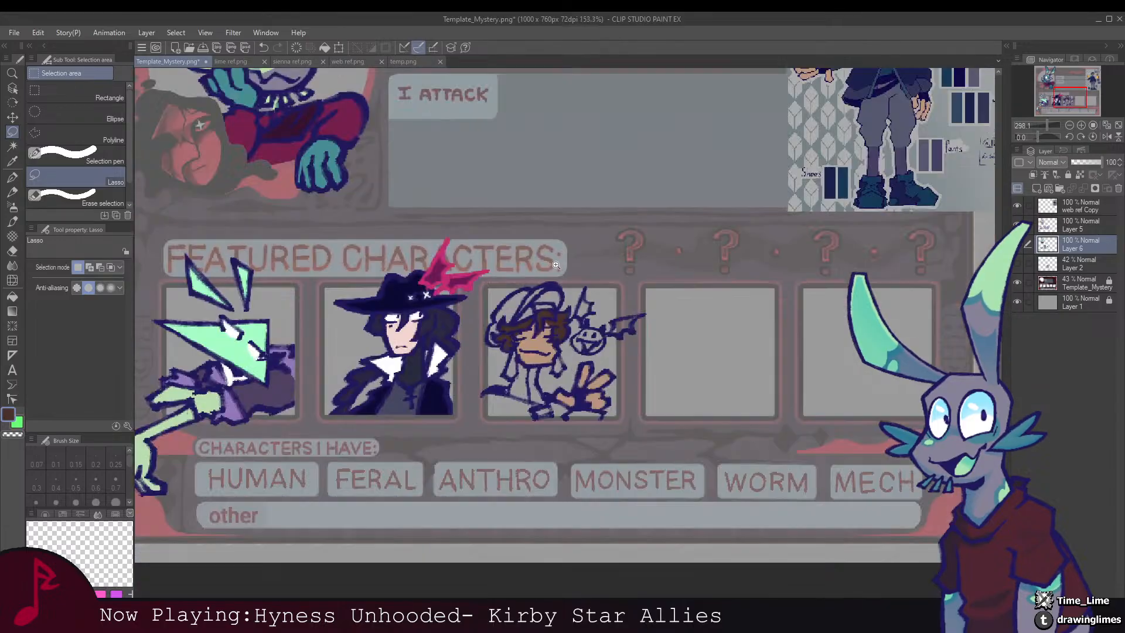
{"action": "scroll", "coordinate": [556, 265], "scroll_direction": "down", "scroll_amount": 5}
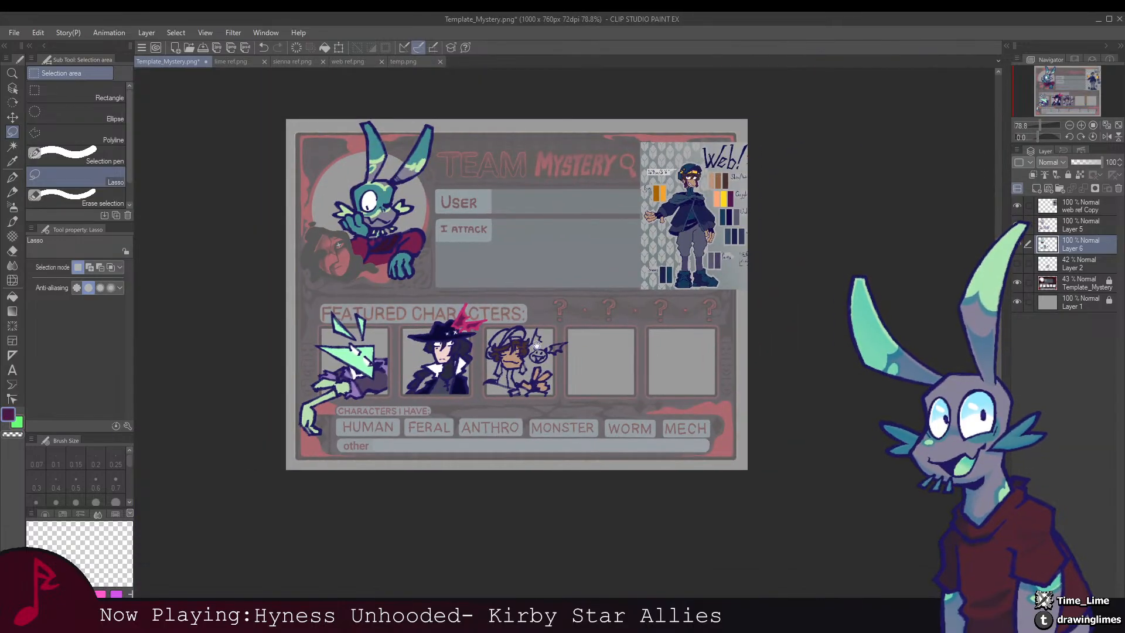
{"action": "scroll", "coordinate": [537, 345], "scroll_direction": "up", "scroll_amount": 7}
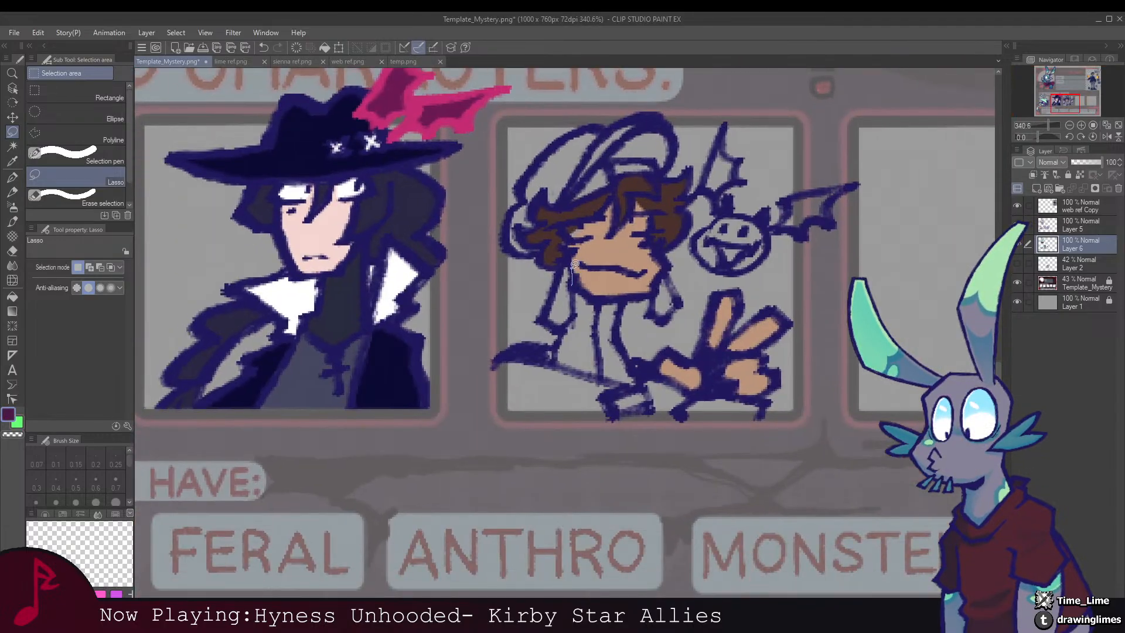
{"action": "mouse_move", "coordinate": [546, 316]}
{"action": "left_mouse_down"}
{"action": "mouse_move", "coordinate": [554, 330]}
{"action": "mouse_move", "coordinate": [574, 317]}
{"action": "mouse_move", "coordinate": [571, 275]}
{"action": "left_mouse_up"}
{"action": "left_click_drag", "start_coordinate": [624, 356], "coordinate": [560, 371]}
{"action": "left_click", "coordinate": [557, 365]}
{"action": "key", "text": "ctrl+d"}
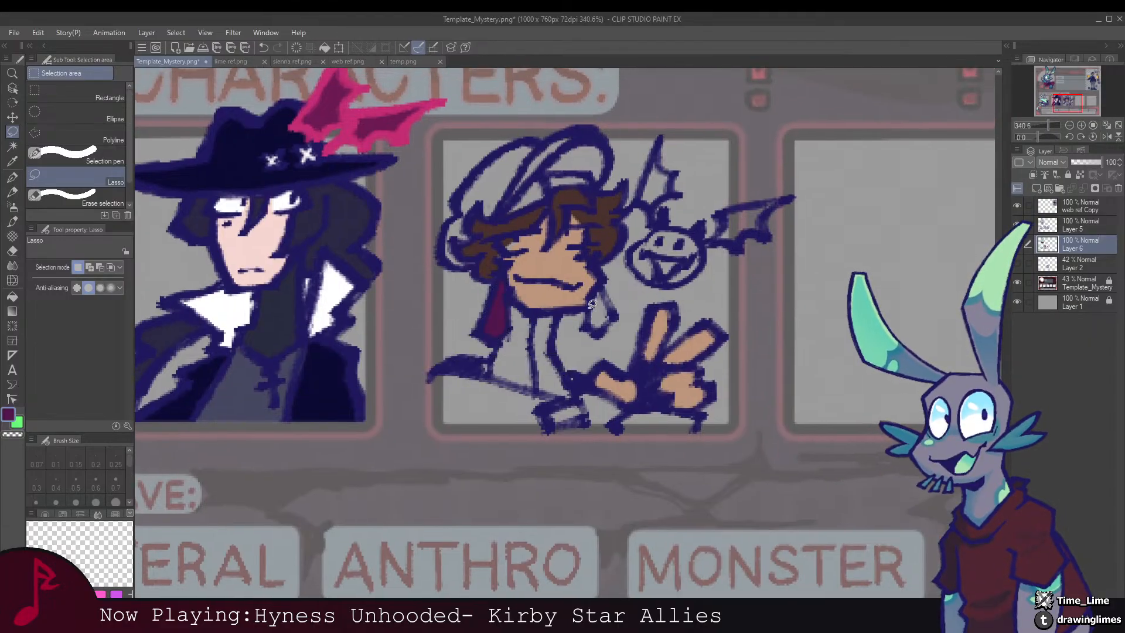
{"action": "left_click_drag", "start_coordinate": [616, 312], "coordinate": [597, 286]}
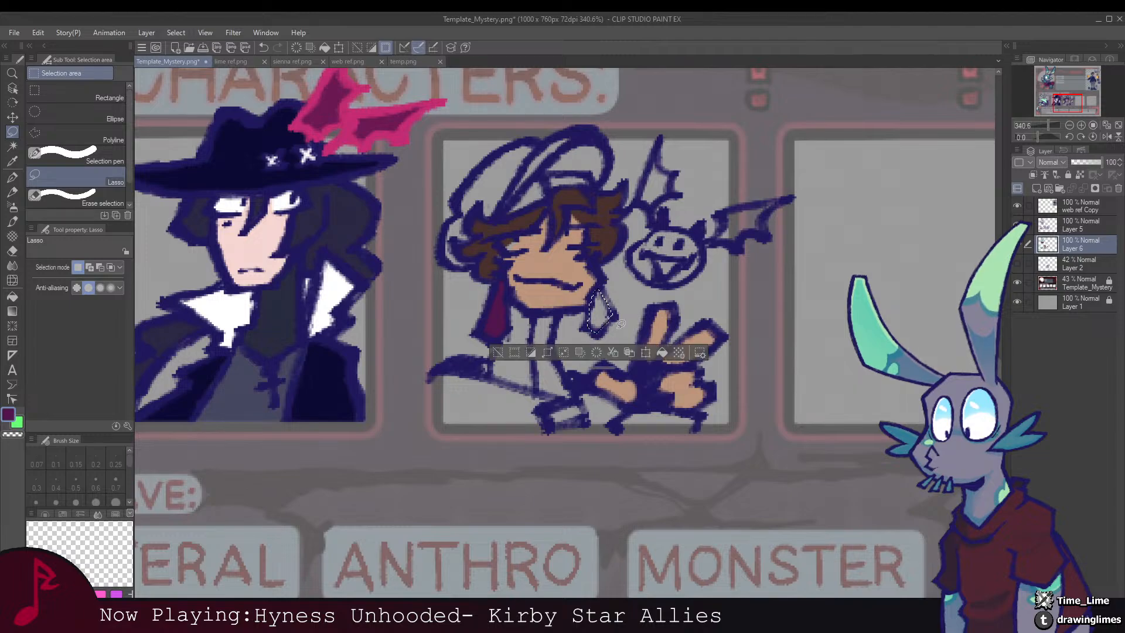
{"action": "left_click", "coordinate": [654, 352]}
{"action": "key", "text": "ctrl+d"}
Step: Sample the medium brown from the Web reference's skin swatches and brush darker shading onto the upper face
{"action": "scroll", "coordinate": [680, 245], "scroll_direction": "down", "scroll_amount": 6}
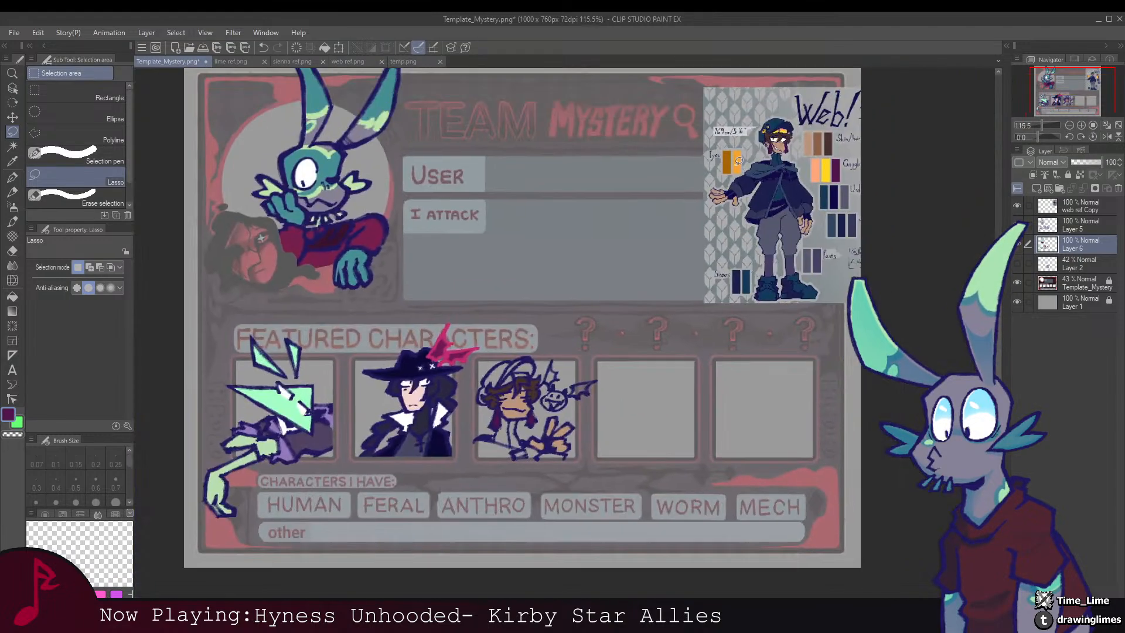
{"action": "left_click", "coordinate": [825, 143], "text": "alt"}
{"action": "left_click_drag", "start_coordinate": [514, 393], "coordinate": [575, 258]}
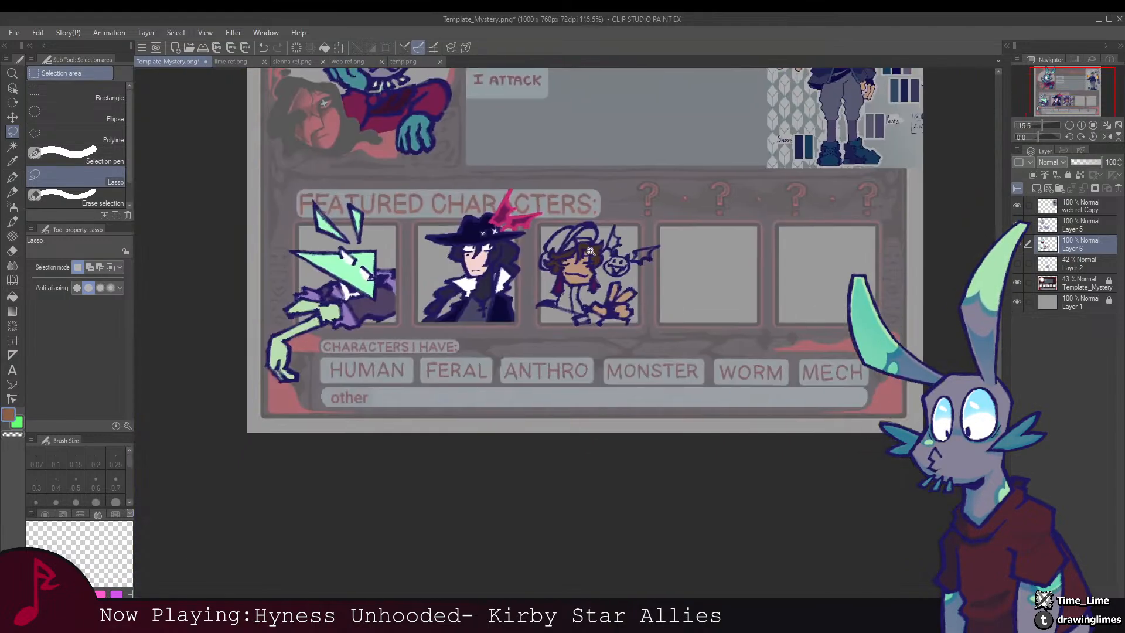
{"action": "scroll", "coordinate": [575, 259], "scroll_direction": "up", "scroll_amount": 5}
{"action": "key", "text": "b"}
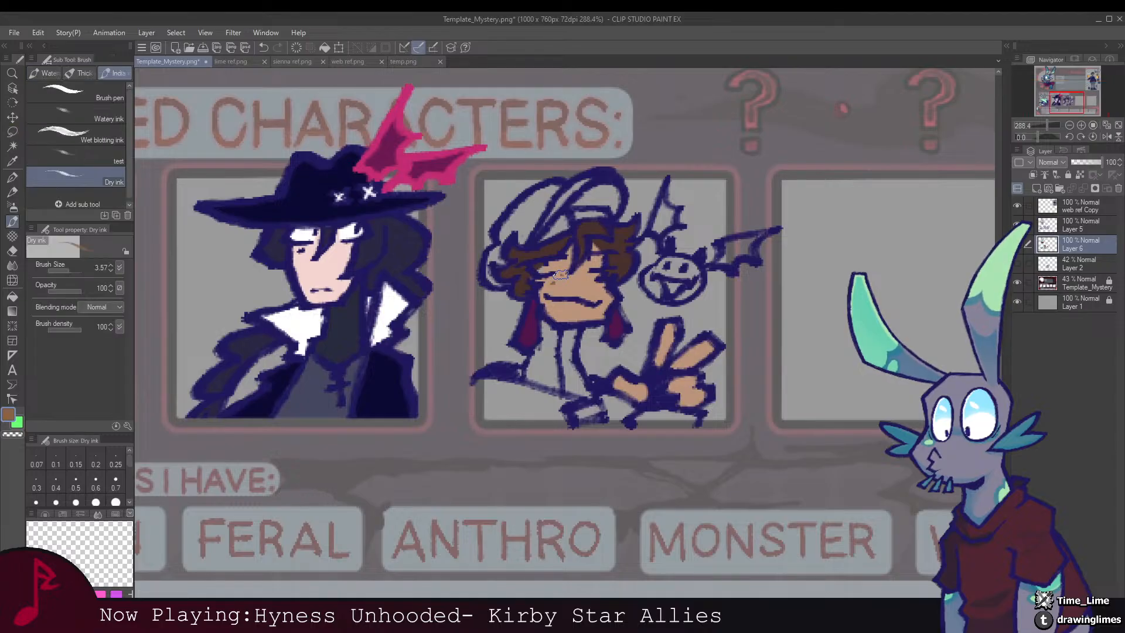
Step: Sample white from the Web reference's eyes and paint the whites of both eyes
{"action": "scroll", "coordinate": [590, 276], "scroll_direction": "down", "scroll_amount": 4}
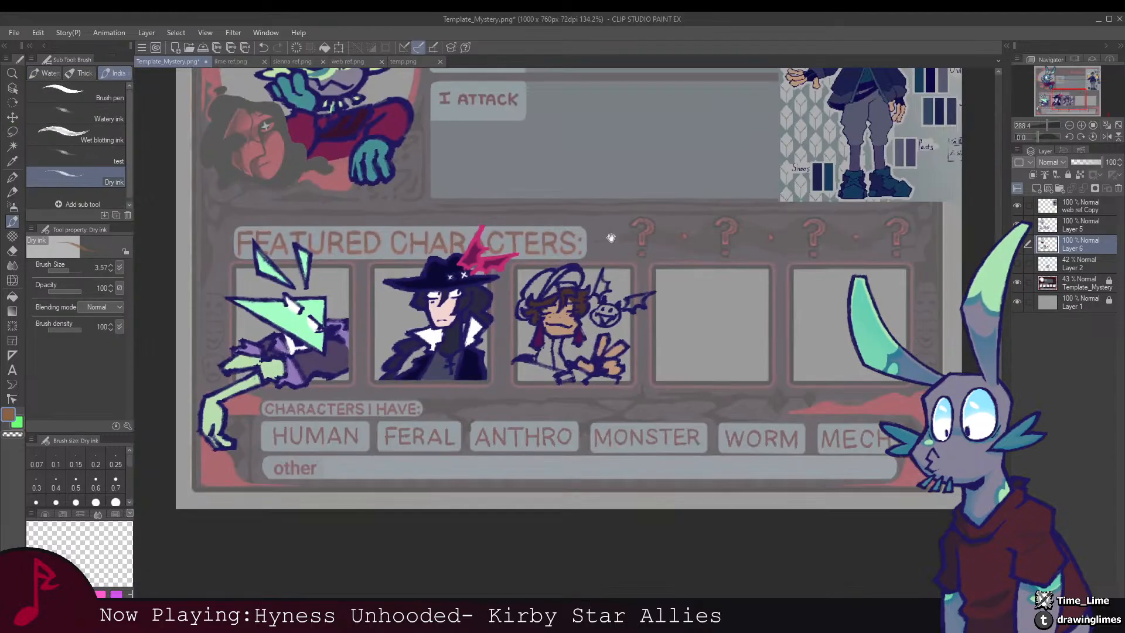
{"action": "left_click_drag", "start_coordinate": [645, 174], "coordinate": [576, 303]}
{"action": "left_click", "coordinate": [793, 140], "text": "alt"}
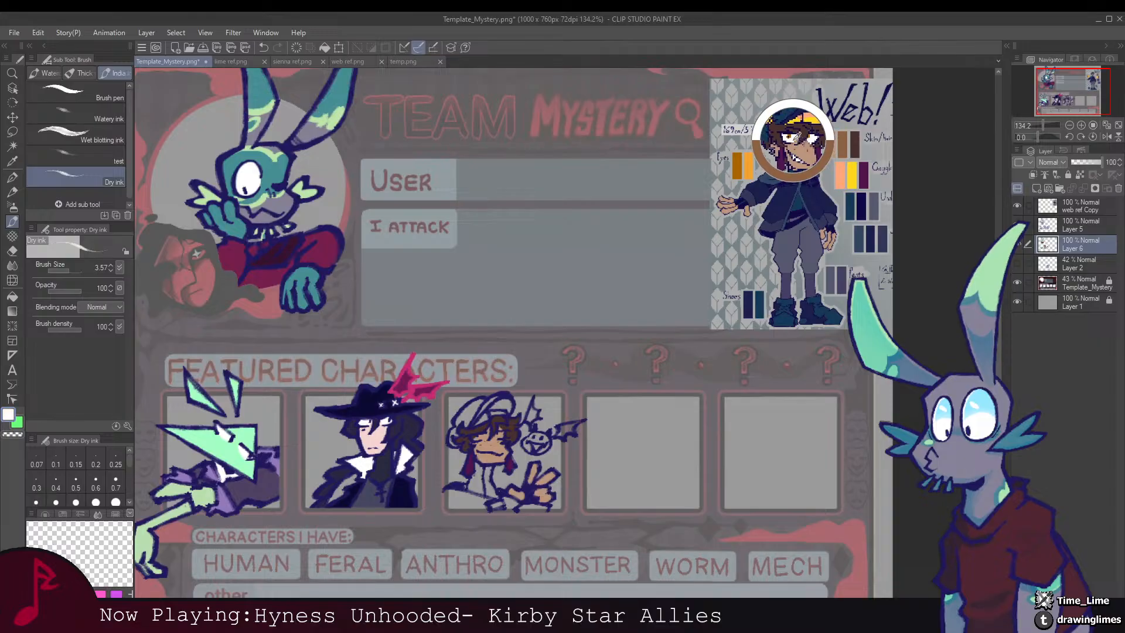
{"action": "left_click_drag", "start_coordinate": [486, 440], "coordinate": [550, 317]}
{"action": "scroll", "coordinate": [551, 317], "scroll_direction": "up", "scroll_amount": 4}
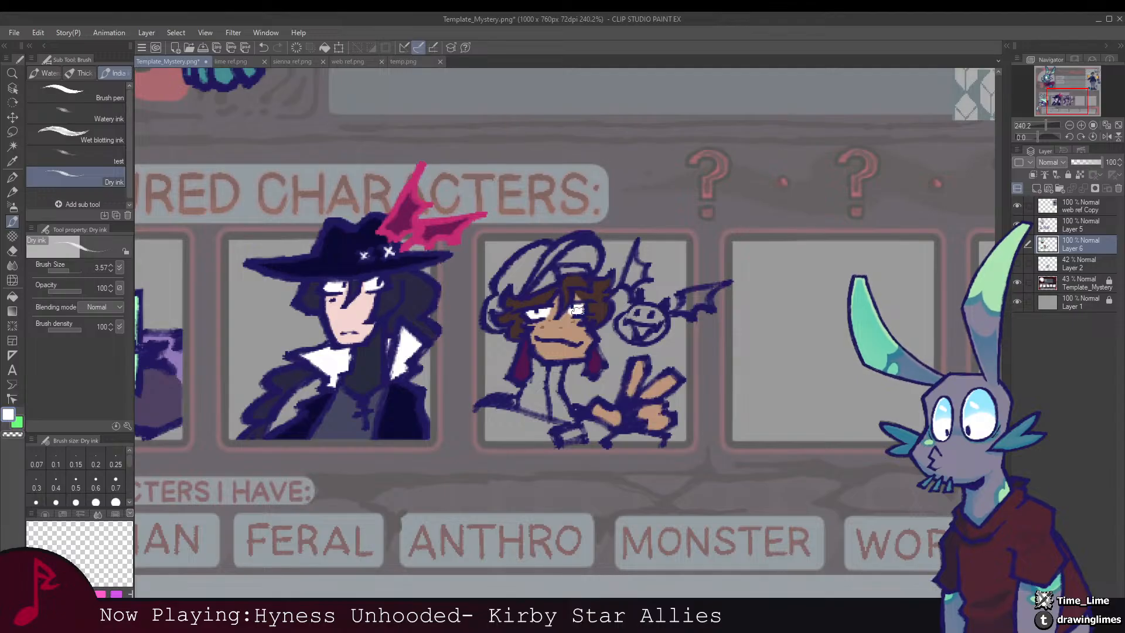
Step: Sample the dark teal from the Web reference's hat and fill the crown and back of the character's hat
{"action": "left_click_drag", "start_coordinate": [781, 116], "coordinate": [573, 306]}
{"action": "left_click_drag", "start_coordinate": [741, 126], "coordinate": [580, 346]}
{"action": "left_click", "coordinate": [725, 173], "text": "alt"}
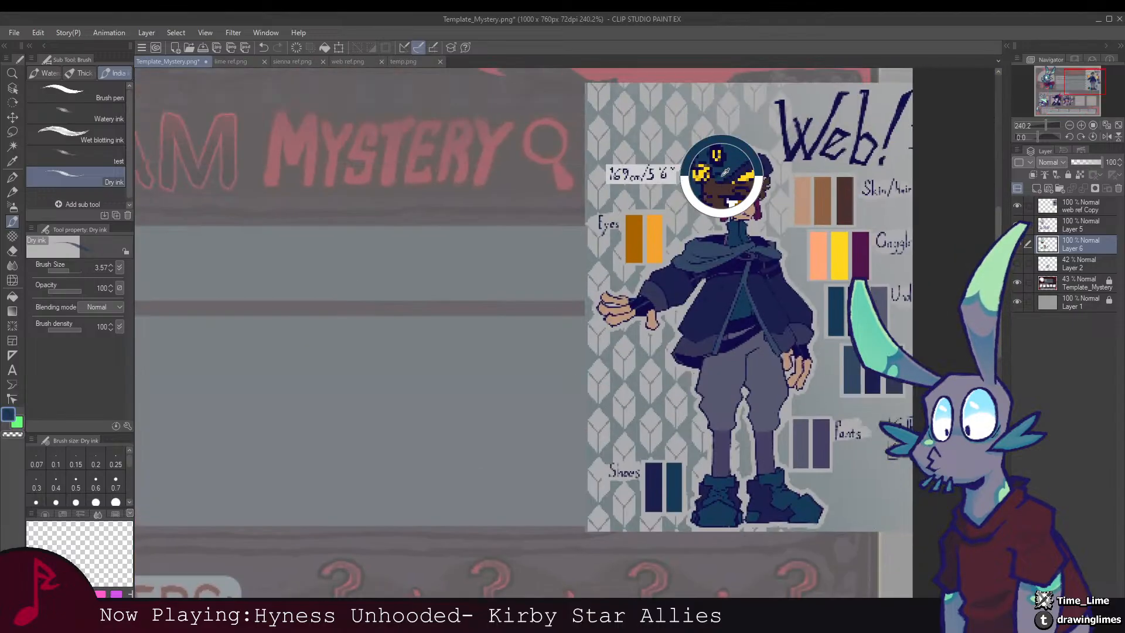
{"action": "left_click_drag", "start_coordinate": [297, 553], "coordinate": [698, 150]}
{"action": "mouse_move", "coordinate": [541, 296]}
{"action": "left_mouse_down"}
{"action": "mouse_move", "coordinate": [570, 282]}
{"action": "mouse_move", "coordinate": [555, 290]}
{"action": "mouse_move", "coordinate": [592, 240]}
{"action": "mouse_move", "coordinate": [536, 287]}
{"action": "mouse_move", "coordinate": [570, 233]}
{"action": "left_mouse_up"}
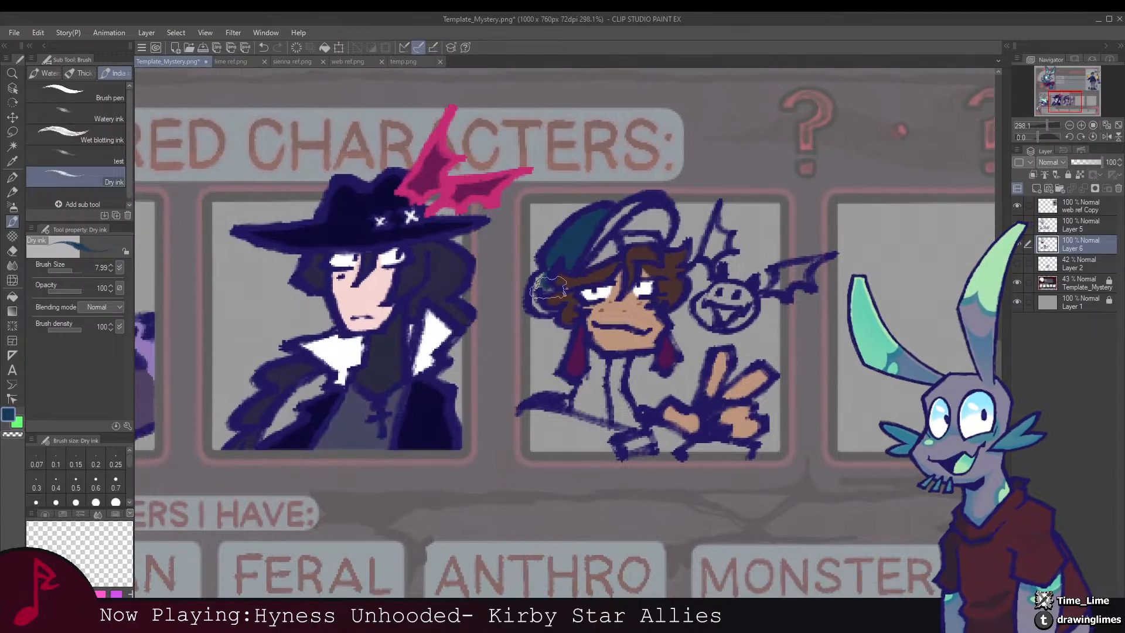
{"action": "scroll", "coordinate": [547, 288], "scroll_direction": "down", "scroll_amount": 5}
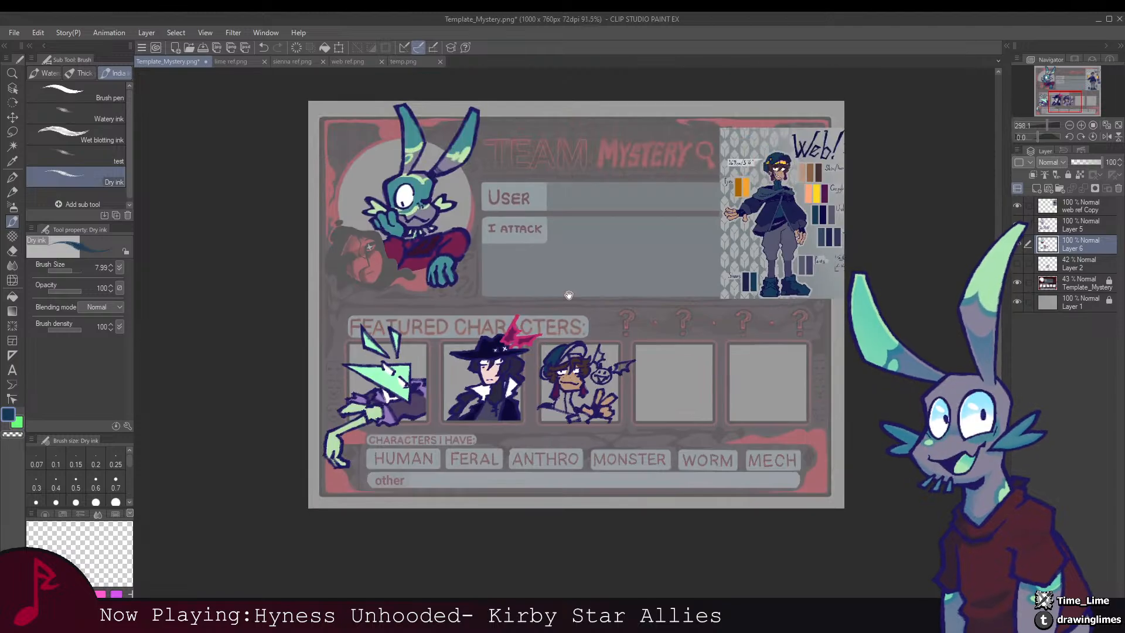
{"action": "scroll", "coordinate": [566, 346], "scroll_direction": "up", "scroll_amount": 5}
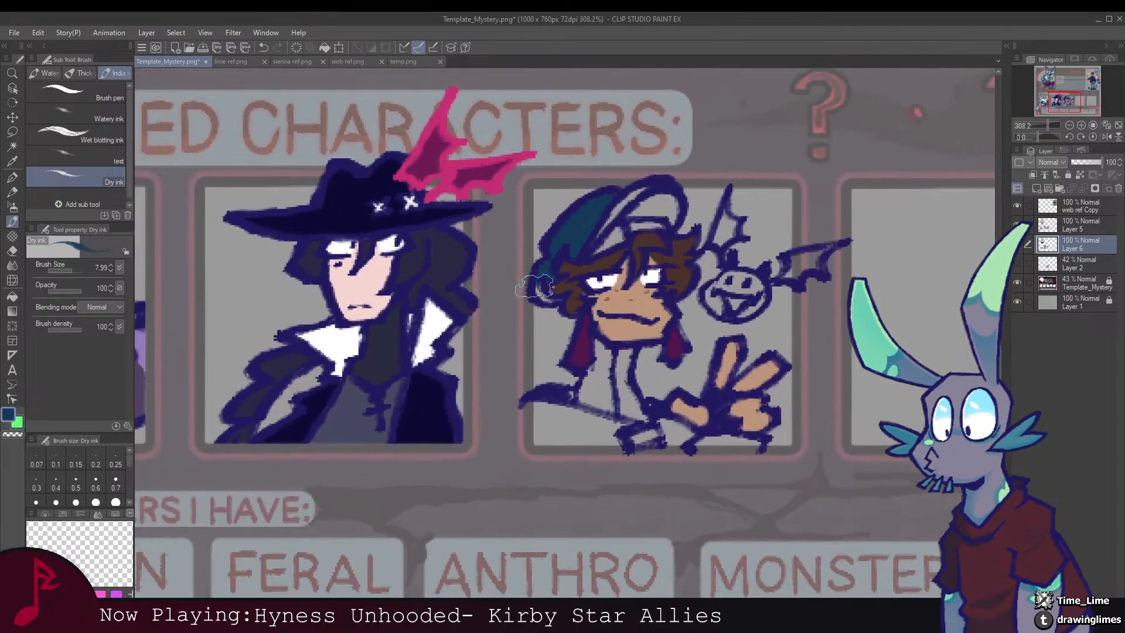
{"action": "left_click_drag", "start_coordinate": [534, 286], "coordinate": [546, 301]}
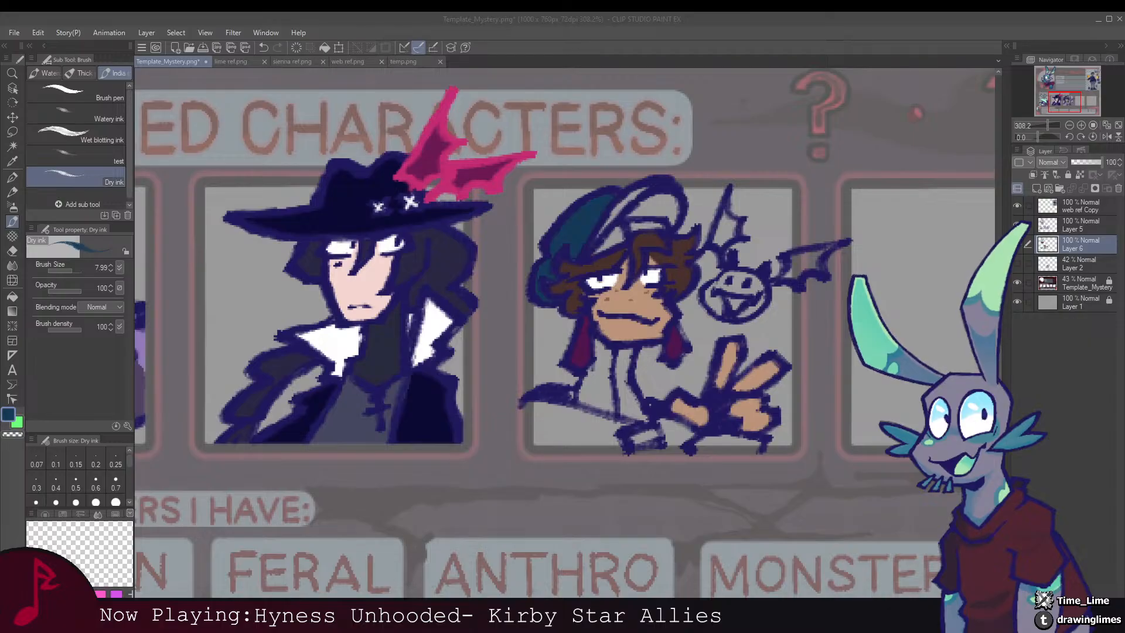
Step: Fill the character's high-necked collar with the dark teal and touch it up using a smaller Dry ink brush
{"action": "mouse_move", "coordinate": [605, 347]}
{"action": "left_mouse_down"}
{"action": "mouse_move", "coordinate": [497, 359]}
{"action": "mouse_move", "coordinate": [501, 307]}
{"action": "mouse_move", "coordinate": [482, 360]}
{"action": "mouse_move", "coordinate": [556, 389]}
{"action": "mouse_move", "coordinate": [536, 354]}
{"action": "left_mouse_up"}
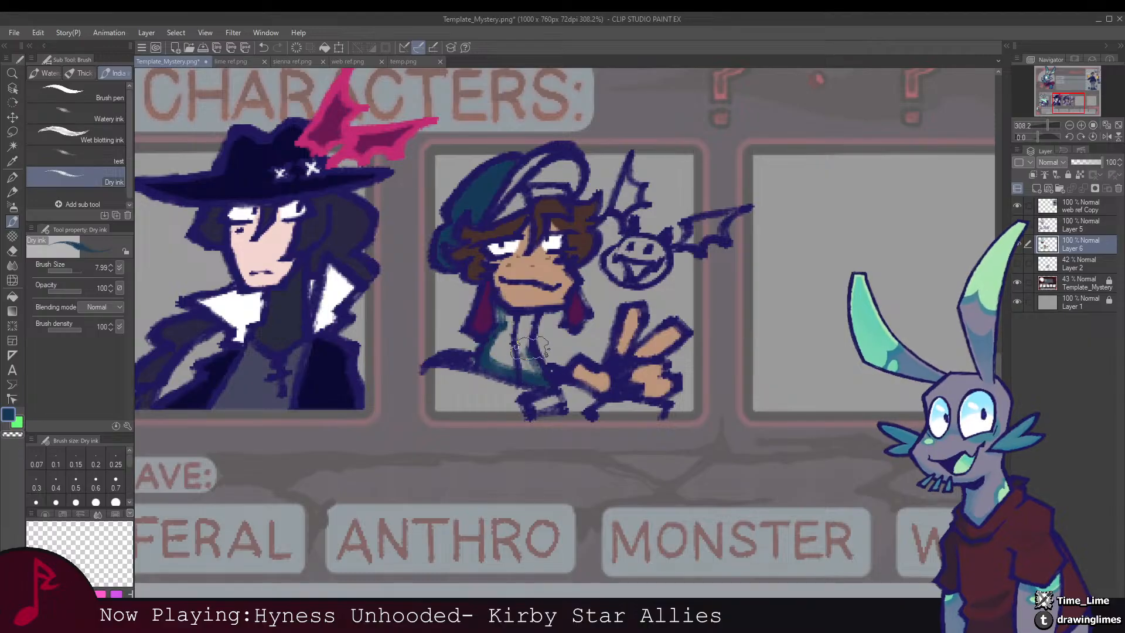
{"action": "mouse_move", "coordinate": [531, 316]}
{"action": "left_mouse_down"}
{"action": "mouse_move", "coordinate": [510, 317]}
{"action": "mouse_move", "coordinate": [498, 334]}
{"action": "mouse_move", "coordinate": [495, 360]}
{"action": "mouse_move", "coordinate": [515, 372]}
{"action": "mouse_move", "coordinate": [533, 367]}
{"action": "mouse_move", "coordinate": [515, 324]}
{"action": "left_mouse_up"}
{"action": "key", "text": "e"}
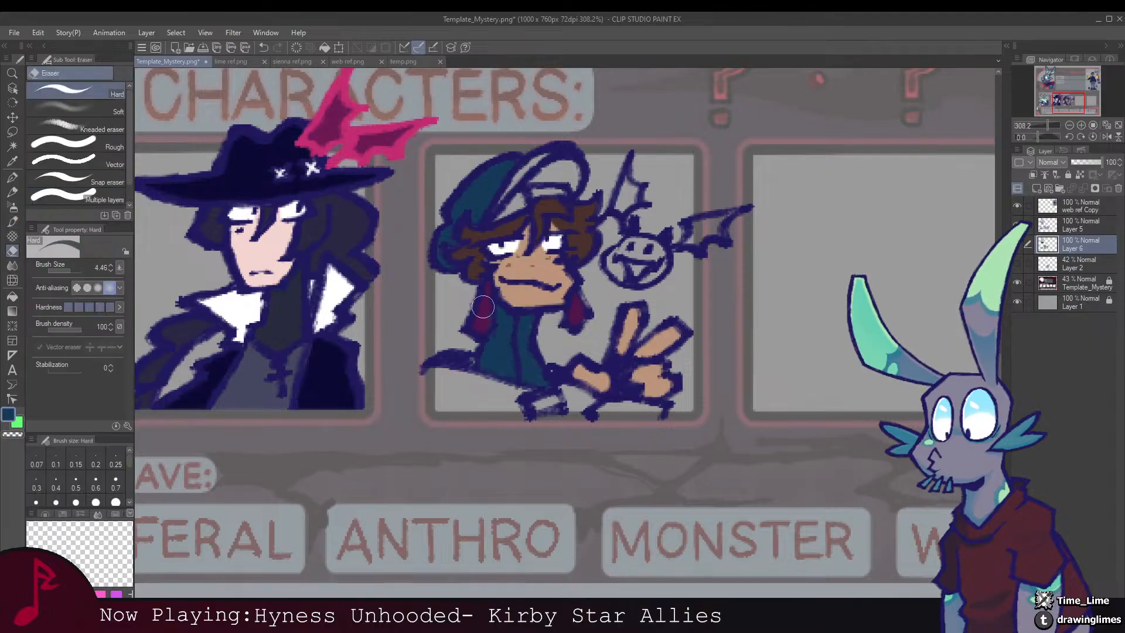
{"action": "key", "text": "b"}
{"action": "left_click", "coordinate": [477, 291], "text": "alt"}
{"action": "left_click_drag", "start_coordinate": [521, 348], "coordinate": [502, 334]}
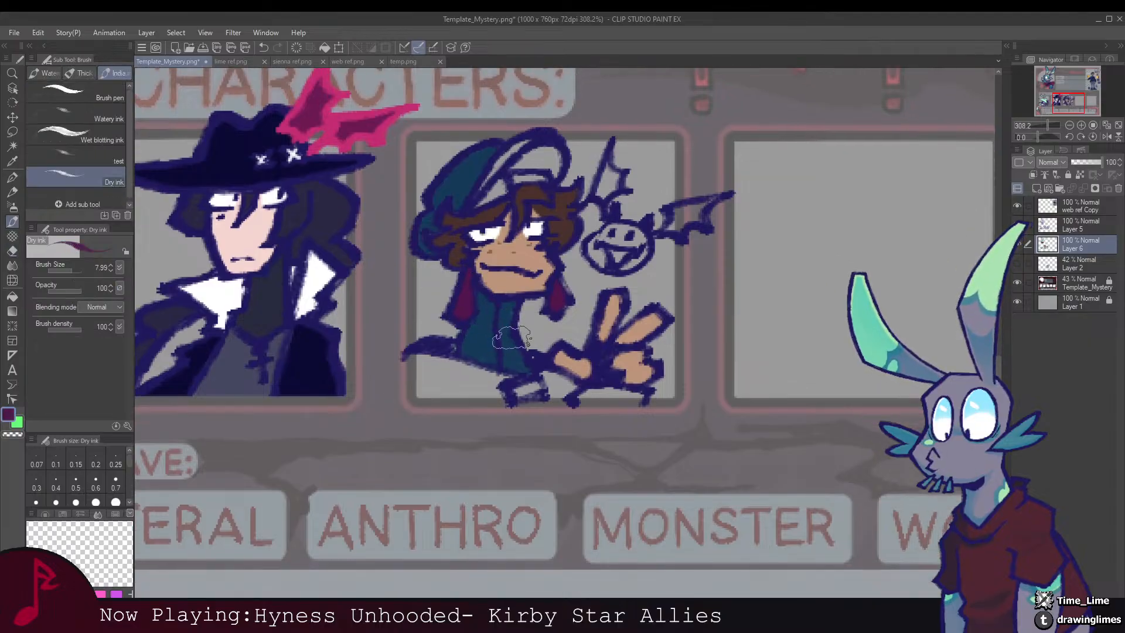
{"action": "left_click", "coordinate": [508, 344], "text": "alt"}
{"action": "key", "text": "bracketleft"}
{"action": "key", "text": "bracketleft"}
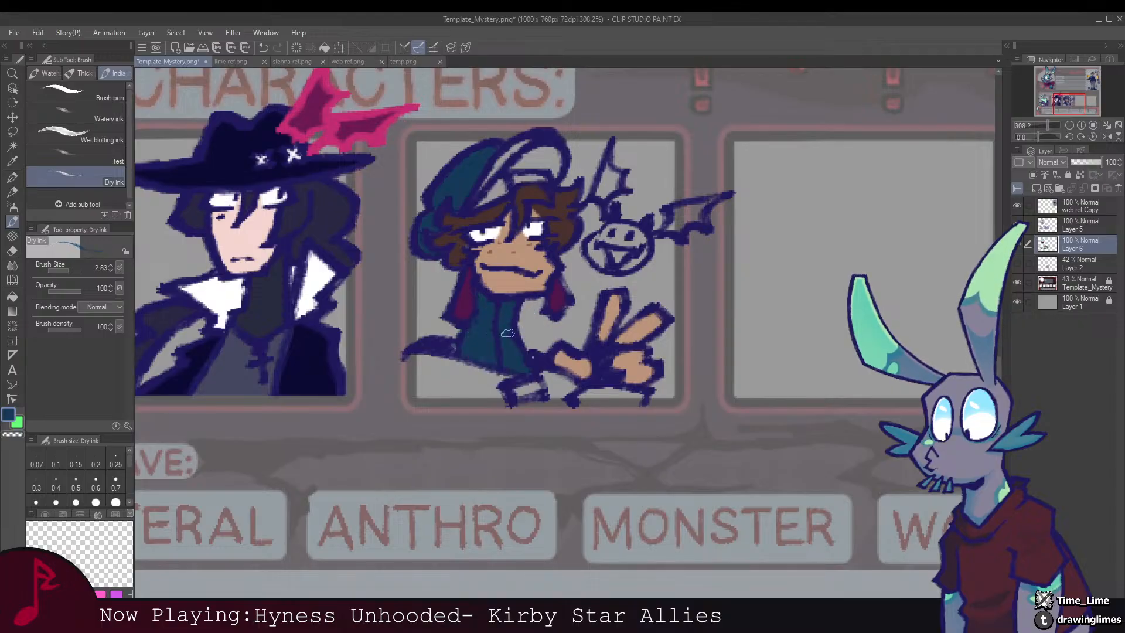
Step: Sample the slate blue from the Web reference's hood and fill the fabric draped over the character's shoulder and chest
{"action": "left_click_drag", "start_coordinate": [552, 266], "coordinate": [552, 314]}
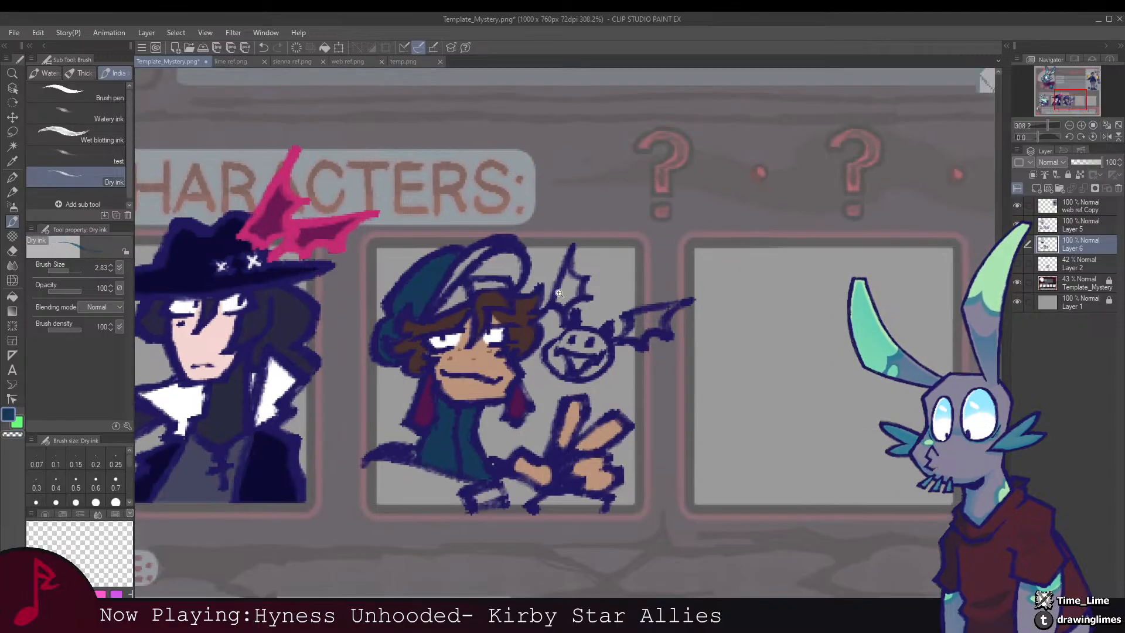
{"action": "scroll", "coordinate": [559, 293], "scroll_direction": "down", "scroll_amount": 5}
{"action": "scroll", "coordinate": [712, 234], "scroll_direction": "up", "scroll_amount": 3}
{"action": "left_click", "coordinate": [712, 235], "text": "alt"}
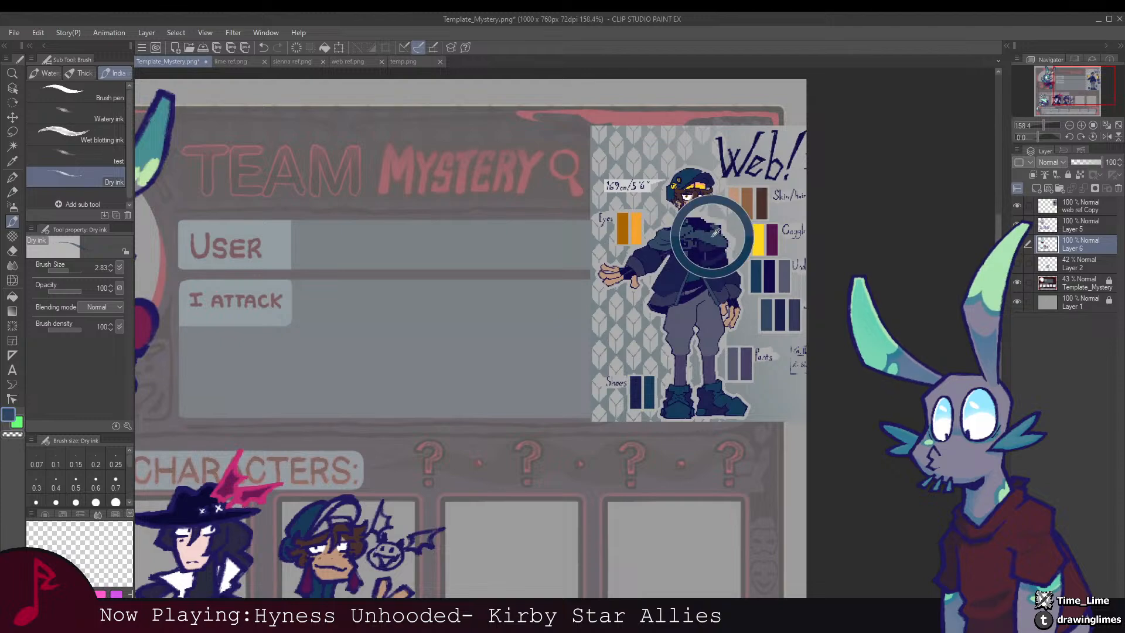
{"action": "left_click_drag", "start_coordinate": [502, 462], "coordinate": [640, 156]}
{"action": "scroll", "coordinate": [477, 312], "scroll_direction": "up", "scroll_amount": 2}
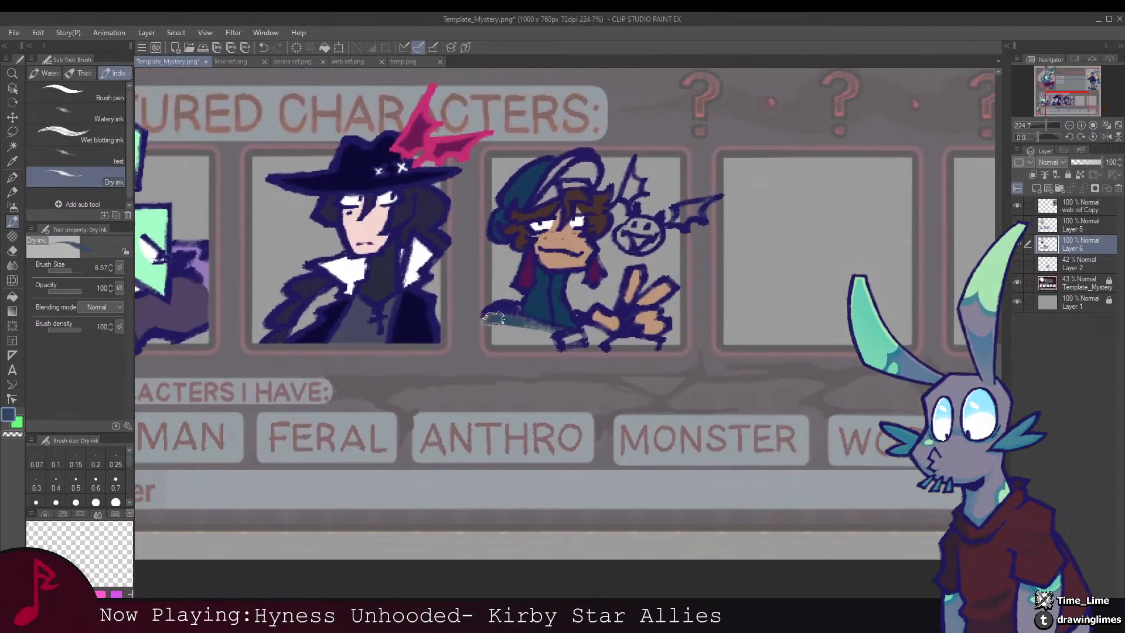
{"action": "left_click_drag", "start_coordinate": [491, 343], "coordinate": [549, 346]}
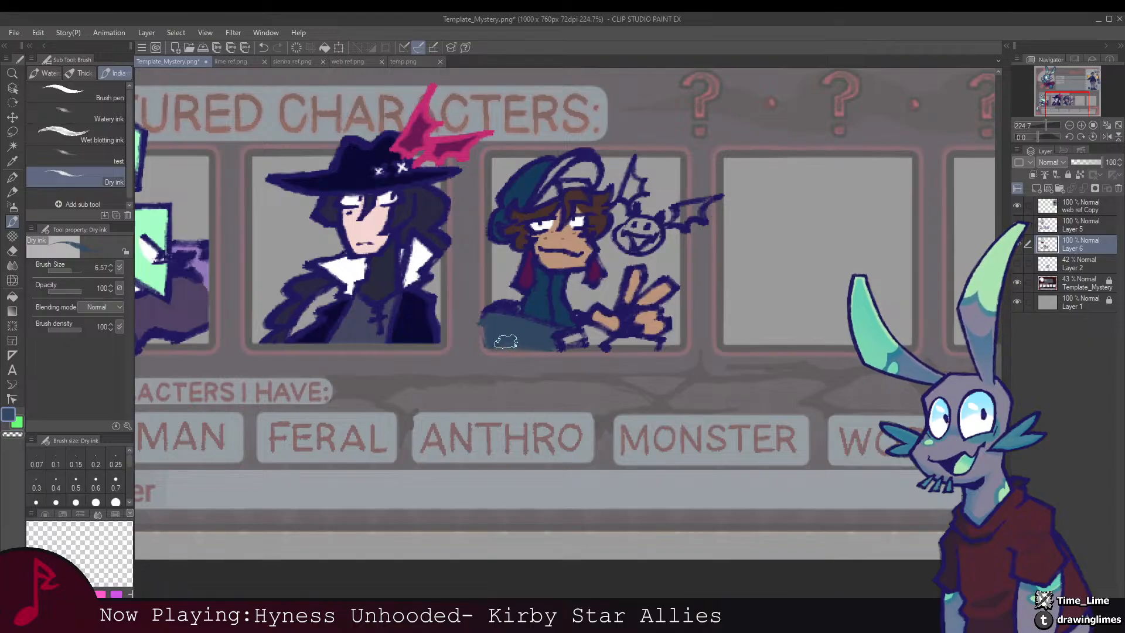
Step: Sample a darker slate navy from the Web reference and paint the sleeve below the raised hand
{"action": "scroll", "coordinate": [505, 342], "scroll_direction": "right", "scroll_amount": 2}
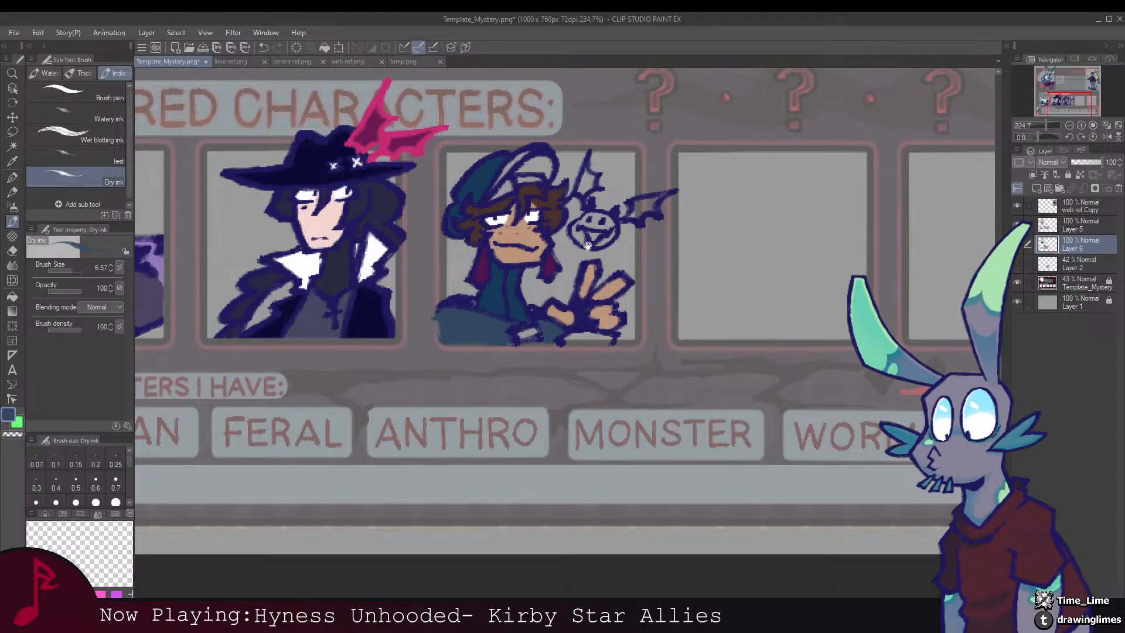
{"action": "left_click_drag", "start_coordinate": [588, 246], "coordinate": [274, 516]}
{"action": "left_click_drag", "start_coordinate": [434, 472], "coordinate": [651, 206]}
{"action": "left_click_drag", "start_coordinate": [462, 446], "coordinate": [599, 281]}
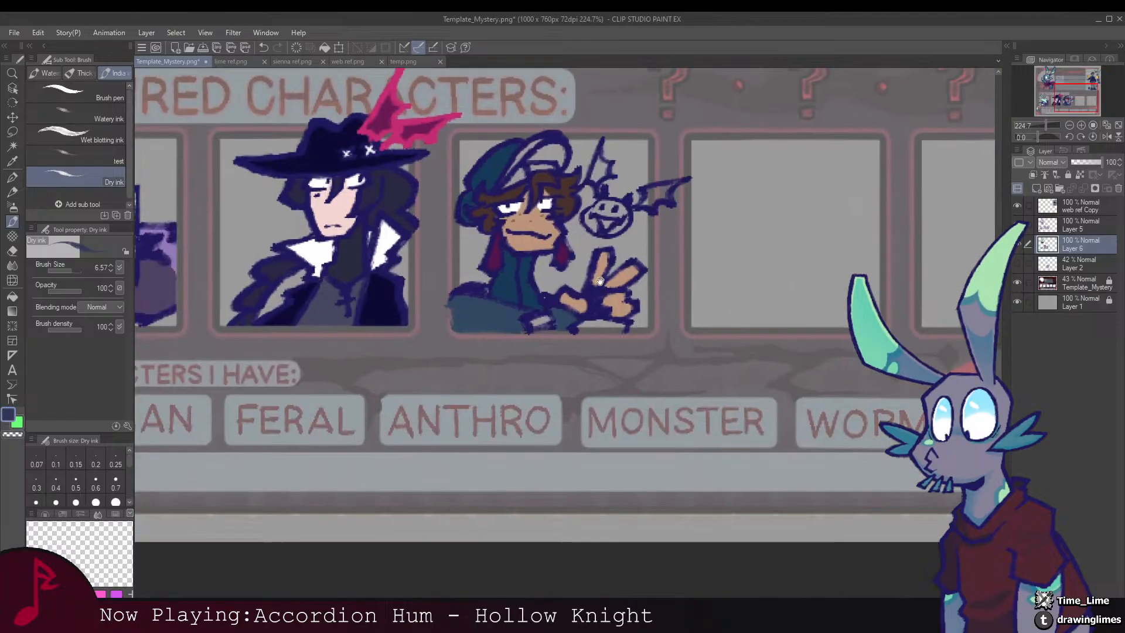
{"action": "left_click_drag", "start_coordinate": [578, 329], "coordinate": [614, 327]}
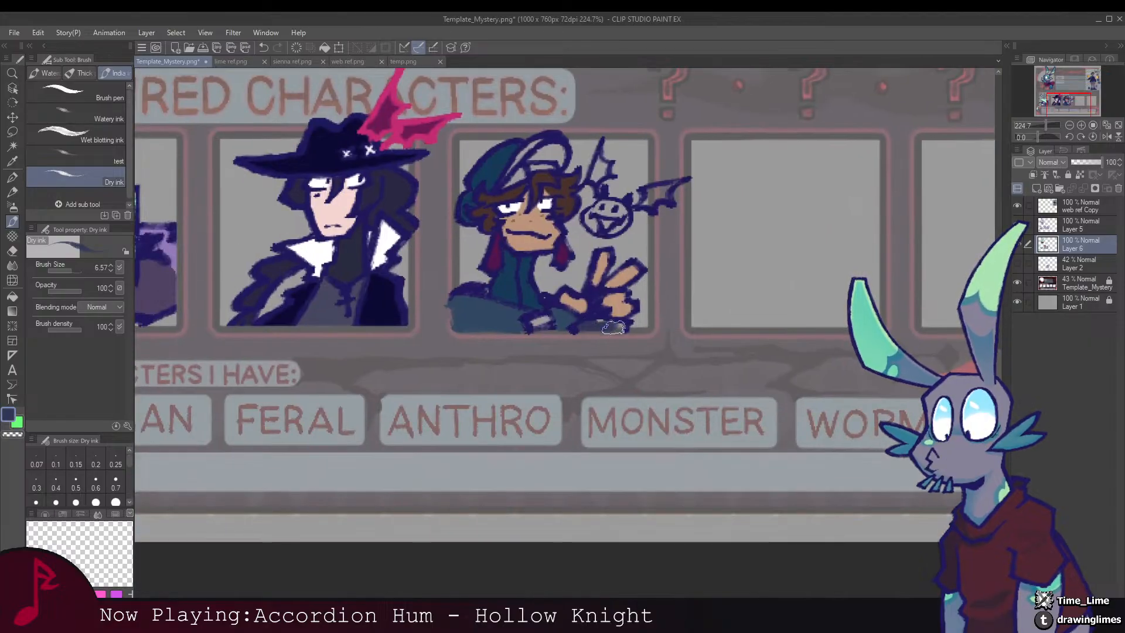
{"action": "left_click_drag", "start_coordinate": [544, 297], "coordinate": [565, 310]}
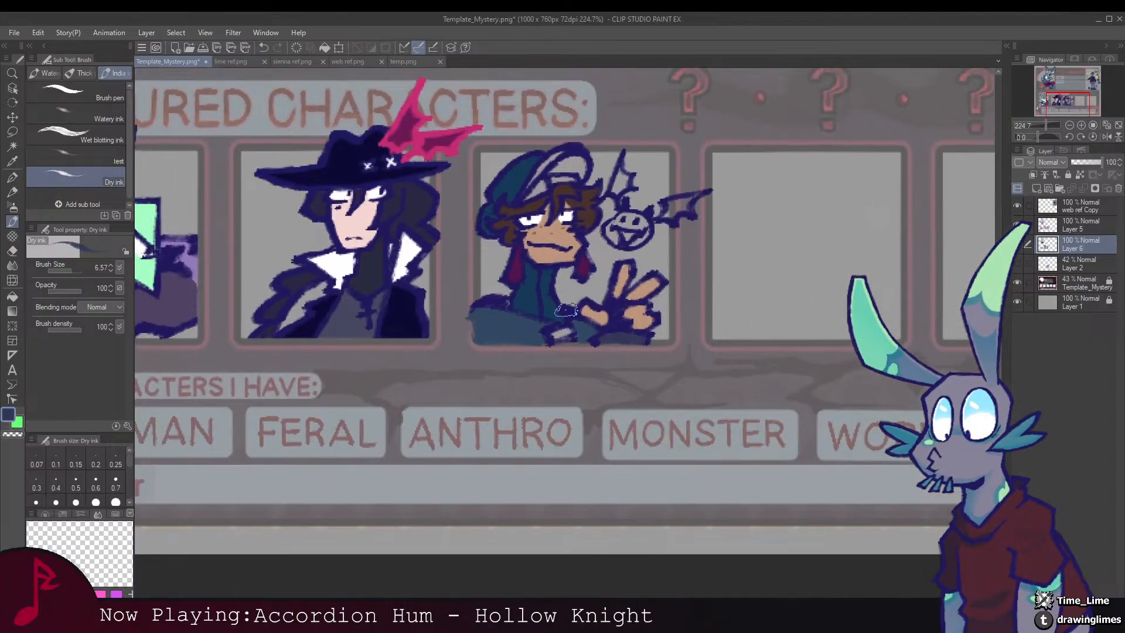
Step: Sample the yellow from the Web reference's goggle swatches and fill both goggle sections under the hat brim
{"action": "left_click_drag", "start_coordinate": [617, 196], "coordinate": [541, 374]}
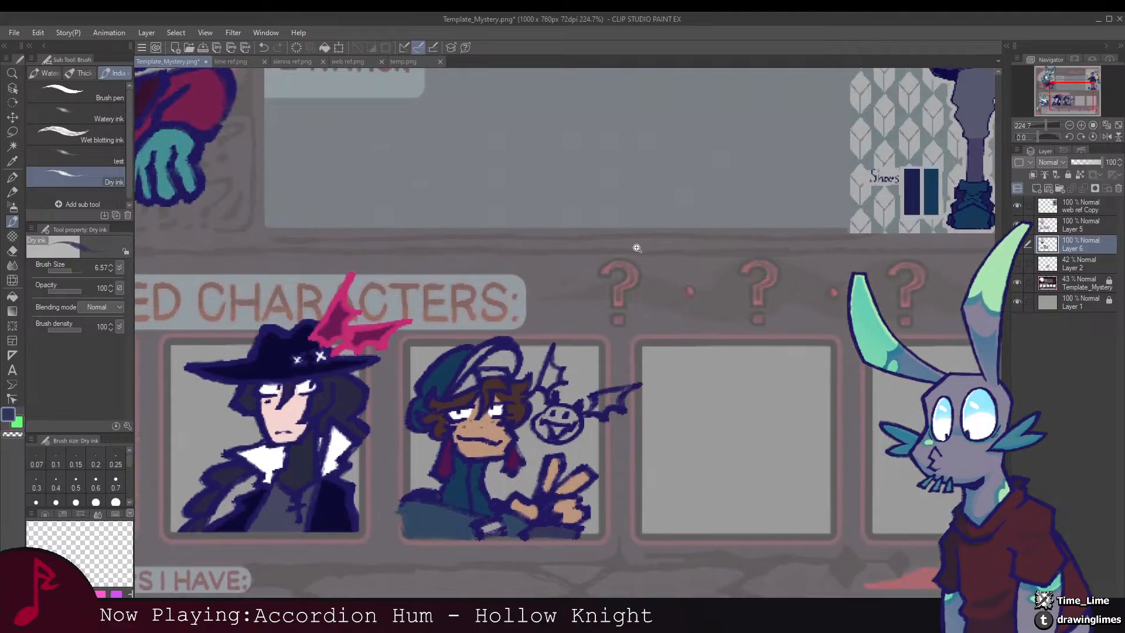
{"action": "left_click_drag", "start_coordinate": [635, 246], "coordinate": [585, 249]}
{"action": "left_click_drag", "start_coordinate": [653, 188], "coordinate": [572, 304]}
{"action": "left_click_drag", "start_coordinate": [770, 223], "coordinate": [796, 220]}
{"action": "left_click", "coordinate": [784, 221], "text": "alt"}
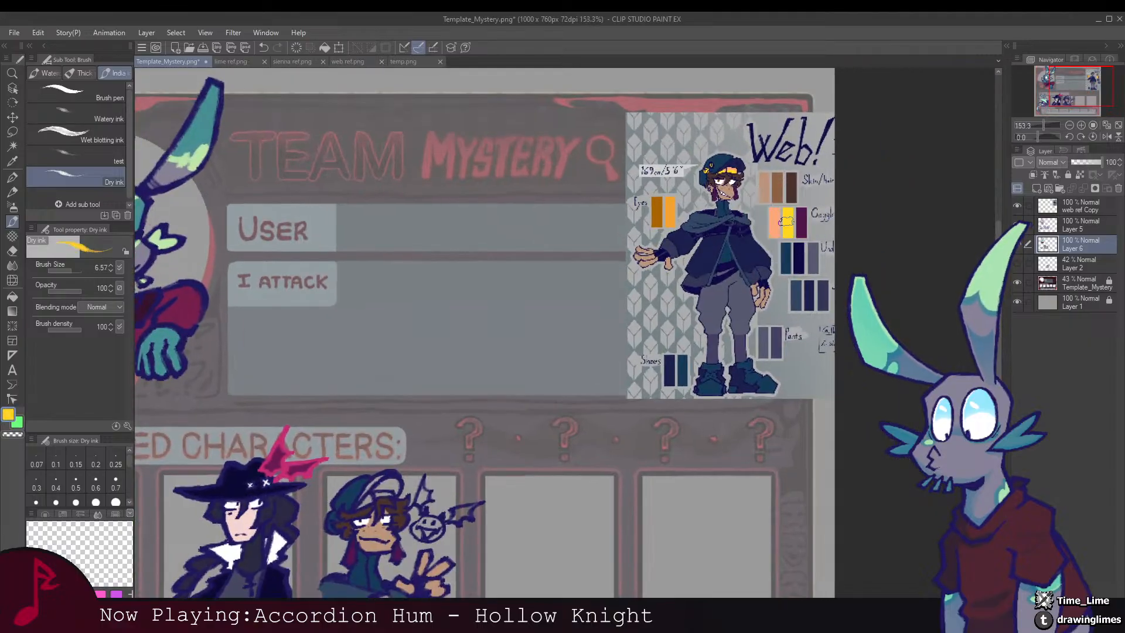
{"action": "left_click_drag", "start_coordinate": [496, 378], "coordinate": [715, 163]}
{"action": "left_click_drag", "start_coordinate": [593, 287], "coordinate": [610, 284]}
{"action": "mouse_move", "coordinate": [604, 279]}
{"action": "left_mouse_down"}
{"action": "mouse_move", "coordinate": [554, 298]}
{"action": "mouse_move", "coordinate": [608, 277]}
{"action": "left_mouse_up"}
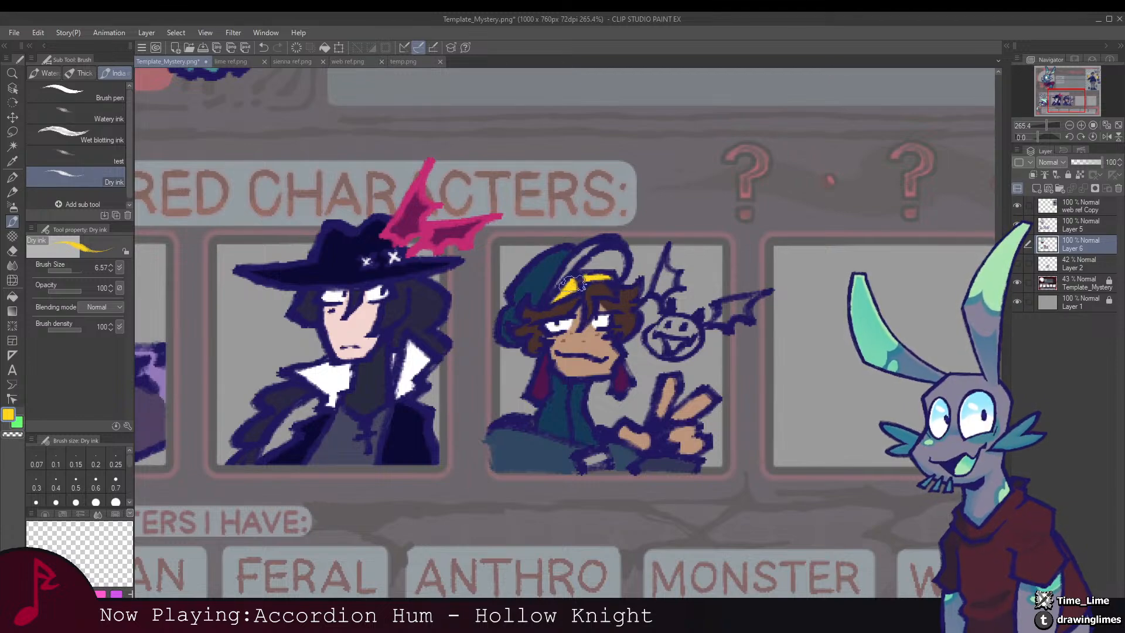
Step: Sample the peach from the Web reference's goggle swatches and paint highlights along the upper part of the yellow goggles
{"action": "left_click_drag", "start_coordinate": [682, 226], "coordinate": [484, 304]}
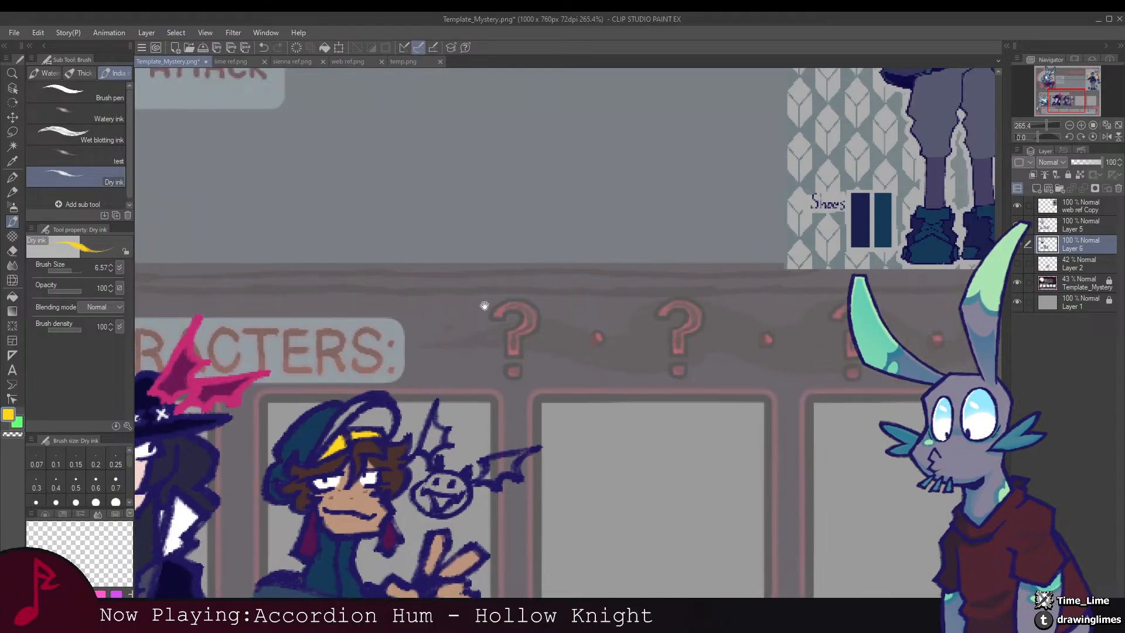
{"action": "scroll", "coordinate": [485, 304], "scroll_direction": "down", "scroll_amount": 3}
{"action": "mouse_move", "coordinate": [668, 214]}
{"action": "left_mouse_down"}
{"action": "mouse_move", "coordinate": [618, 286]}
{"action": "mouse_move", "coordinate": [785, 136]}
{"action": "left_mouse_up"}
{"action": "left_click", "coordinate": [797, 148], "text": "alt"}
{"action": "scroll", "coordinate": [528, 458], "scroll_direction": "up", "scroll_amount": 4}
{"action": "scroll", "coordinate": [566, 281], "scroll_direction": "down", "scroll_amount": 5}
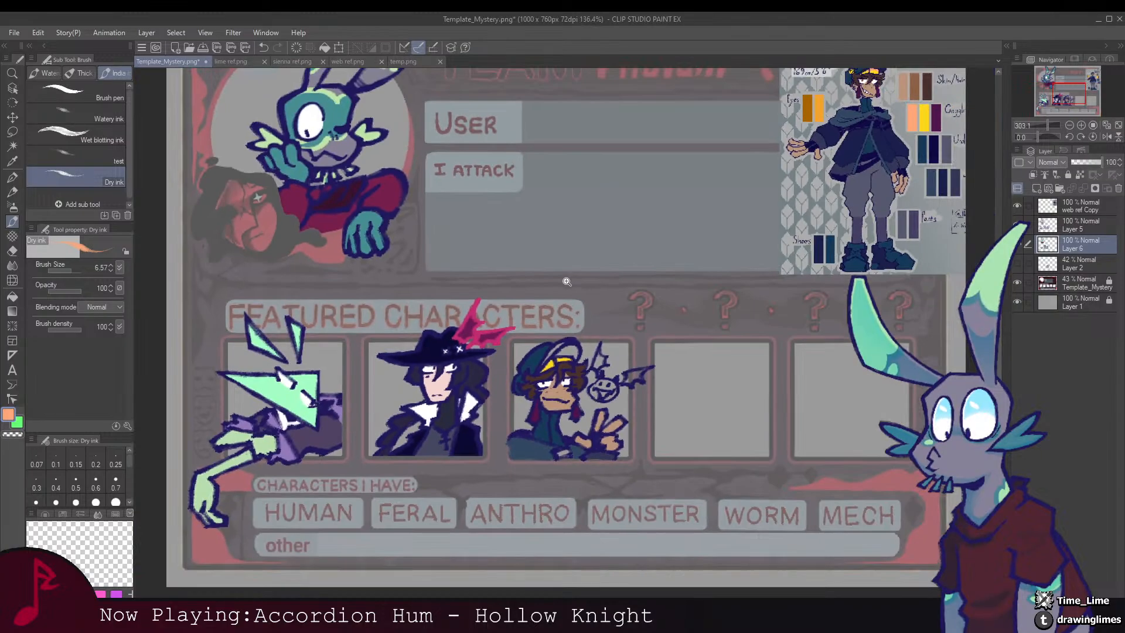
{"action": "scroll", "coordinate": [566, 281], "scroll_direction": "up", "scroll_amount": 6}
{"action": "left_click_drag", "start_coordinate": [554, 379], "coordinate": [657, 162]}
{"action": "scroll", "coordinate": [657, 162], "scroll_direction": "up", "scroll_amount": 2}
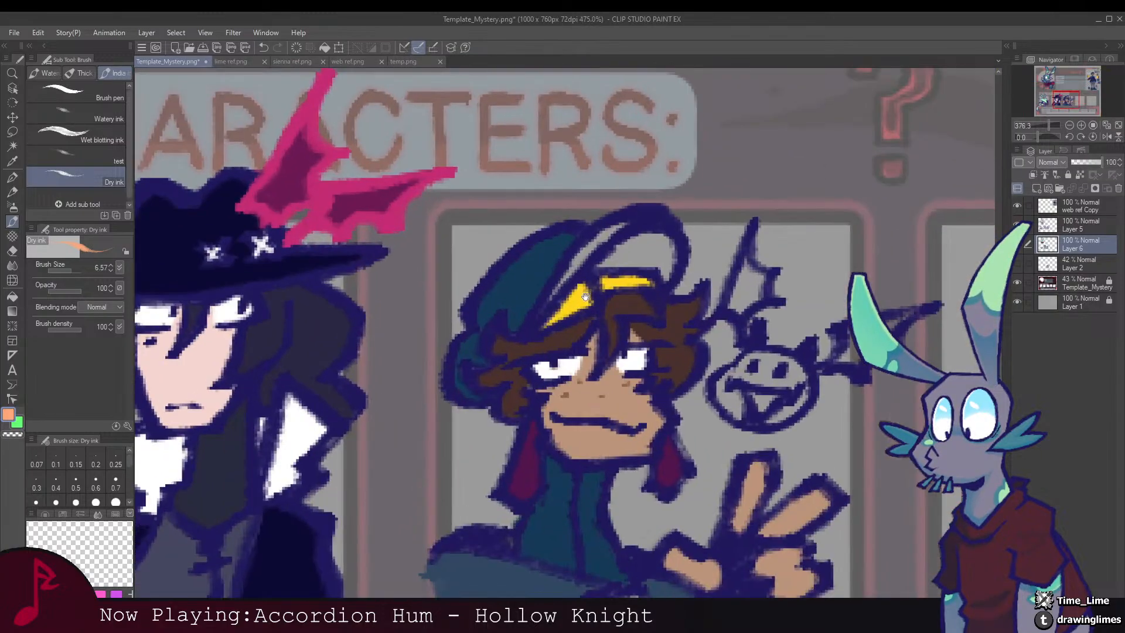
{"action": "mouse_move", "coordinate": [603, 287]}
{"action": "left_mouse_down"}
{"action": "mouse_move", "coordinate": [644, 278]}
{"action": "mouse_move", "coordinate": [594, 274]}
{"action": "left_mouse_up"}
Step: Sample the dark navy from the Web reference's hat brim and fill the brim of the character's hat
{"action": "left_click_drag", "start_coordinate": [683, 174], "coordinate": [528, 289]}
{"action": "left_click_drag", "start_coordinate": [730, 189], "coordinate": [794, 206]}
{"action": "left_click", "coordinate": [762, 491], "text": "alt"}
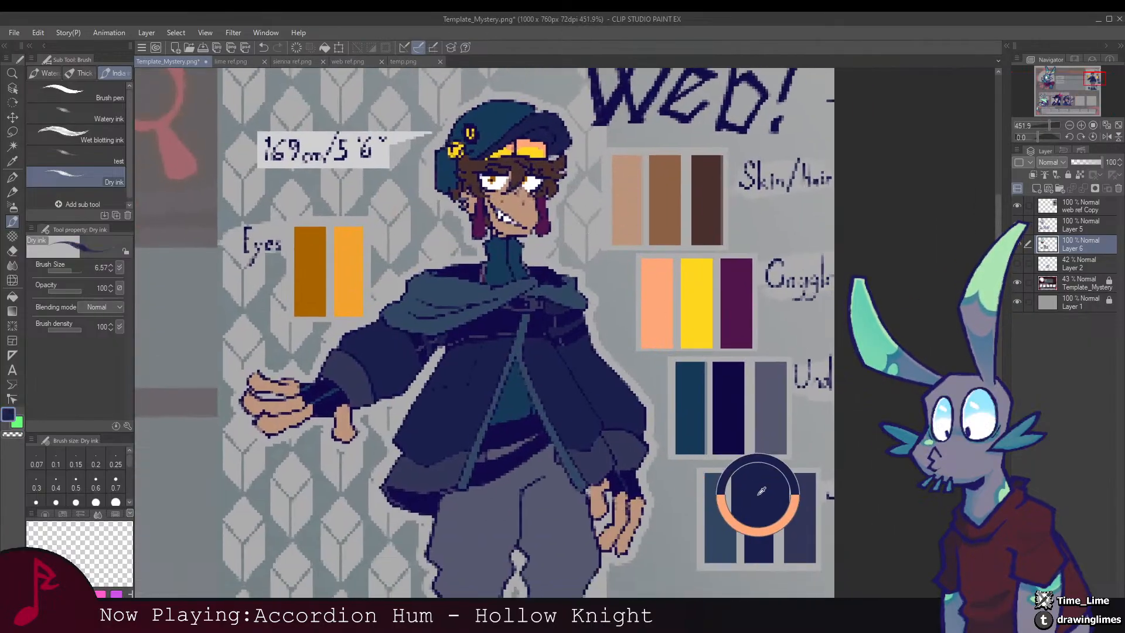
{"action": "left_click", "coordinate": [563, 132], "text": "alt"}
{"action": "mouse_move", "coordinate": [587, 183]}
{"action": "left_mouse_down"}
{"action": "mouse_move", "coordinate": [514, 315]}
{"action": "mouse_move", "coordinate": [690, 181]}
{"action": "left_mouse_up"}
{"action": "left_click_drag", "start_coordinate": [626, 189], "coordinate": [689, 189]}
{"action": "mouse_move", "coordinate": [474, 351]}
{"action": "left_mouse_down"}
{"action": "mouse_move", "coordinate": [513, 319]}
{"action": "mouse_move", "coordinate": [522, 266]}
{"action": "mouse_move", "coordinate": [577, 241]}
{"action": "left_mouse_up"}
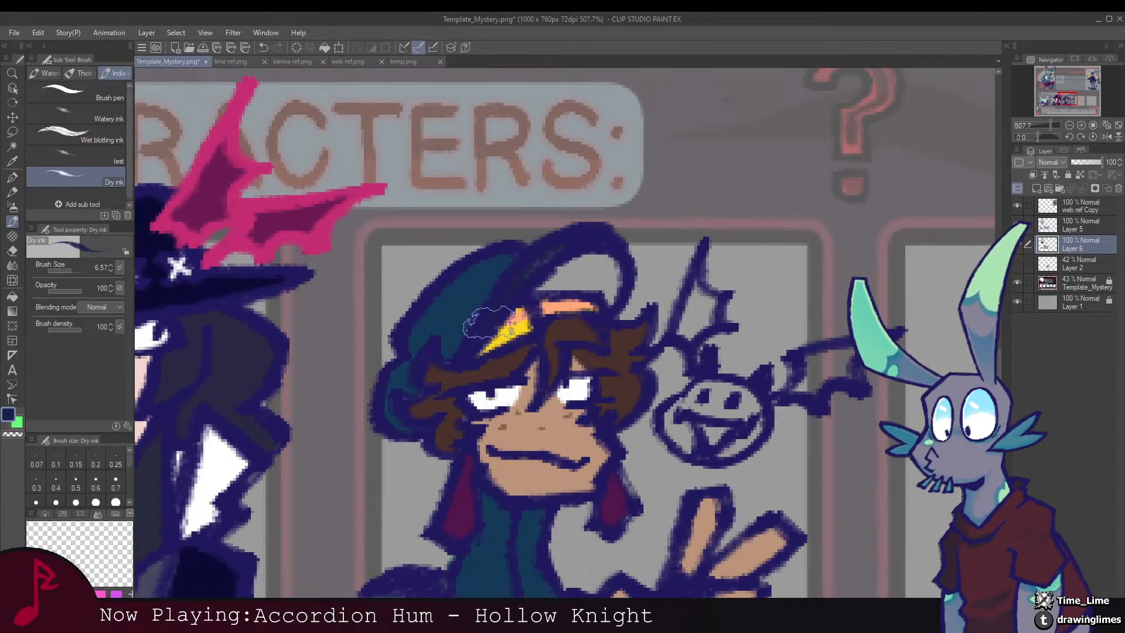
{"action": "mouse_move", "coordinate": [489, 322]}
{"action": "left_mouse_down"}
{"action": "mouse_move", "coordinate": [545, 270]}
{"action": "mouse_move", "coordinate": [575, 260]}
{"action": "mouse_move", "coordinate": [609, 296]}
{"action": "mouse_move", "coordinate": [612, 278]}
{"action": "mouse_move", "coordinate": [591, 252]}
{"action": "mouse_move", "coordinate": [603, 270]}
{"action": "left_mouse_up"}
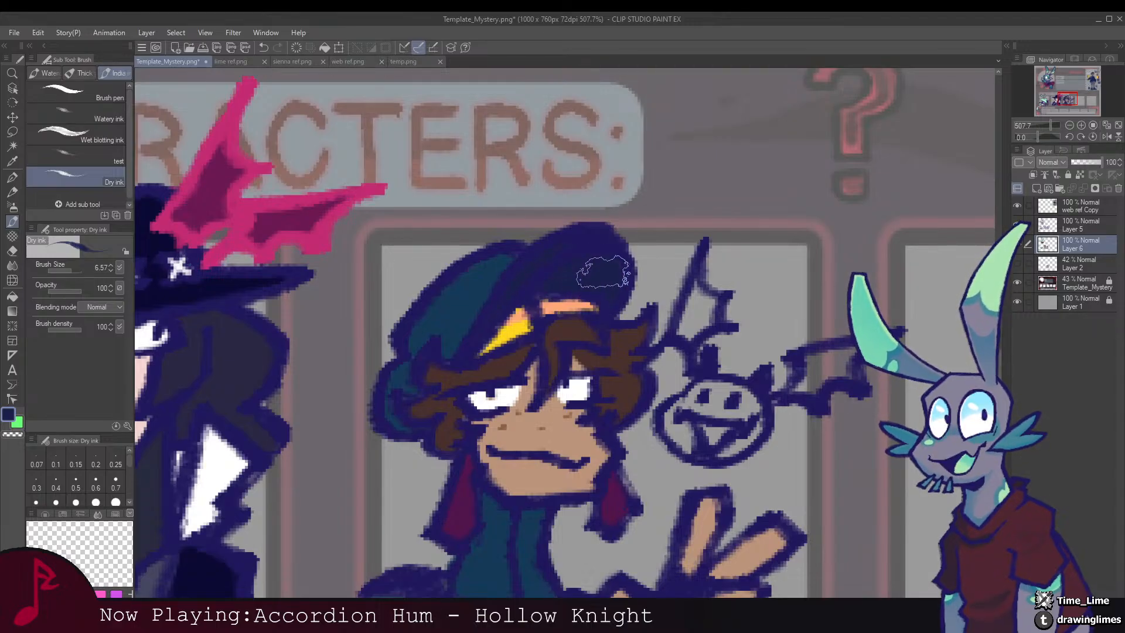
Step: Touch up the goggle highlights with the peach sampled from the drawing and make Layer 5 the active layer
{"action": "left_click", "coordinate": [558, 306], "text": "alt"}
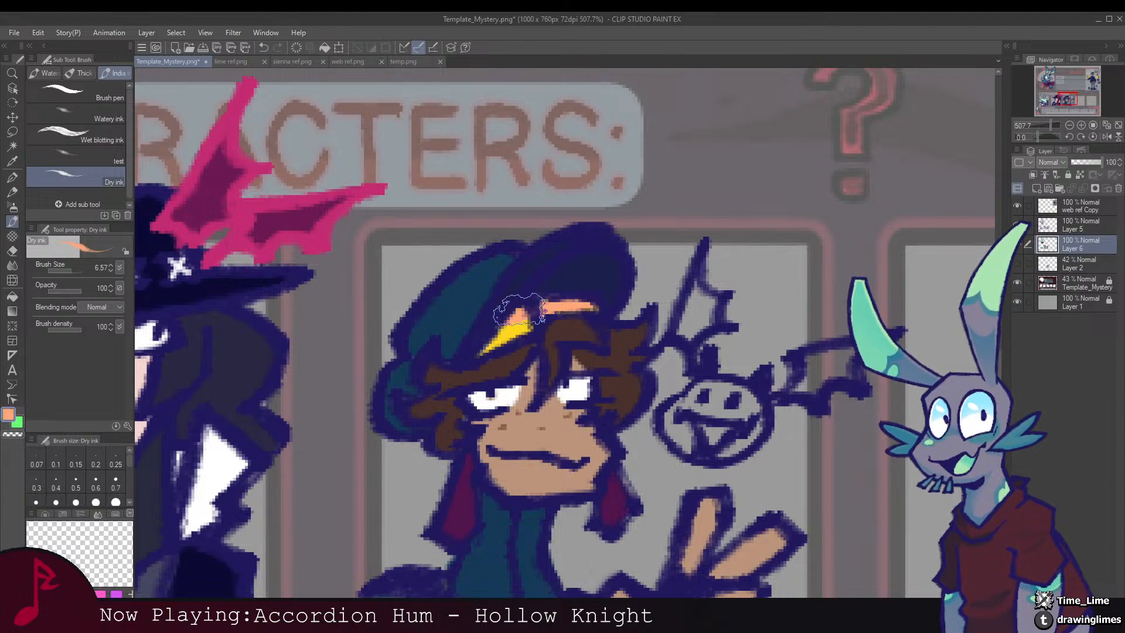
{"action": "left_click_drag", "start_coordinate": [595, 287], "coordinate": [489, 290]}
{"action": "left_click_drag", "start_coordinate": [618, 274], "coordinate": [642, 330]}
{"action": "left_click", "coordinate": [1070, 214]}
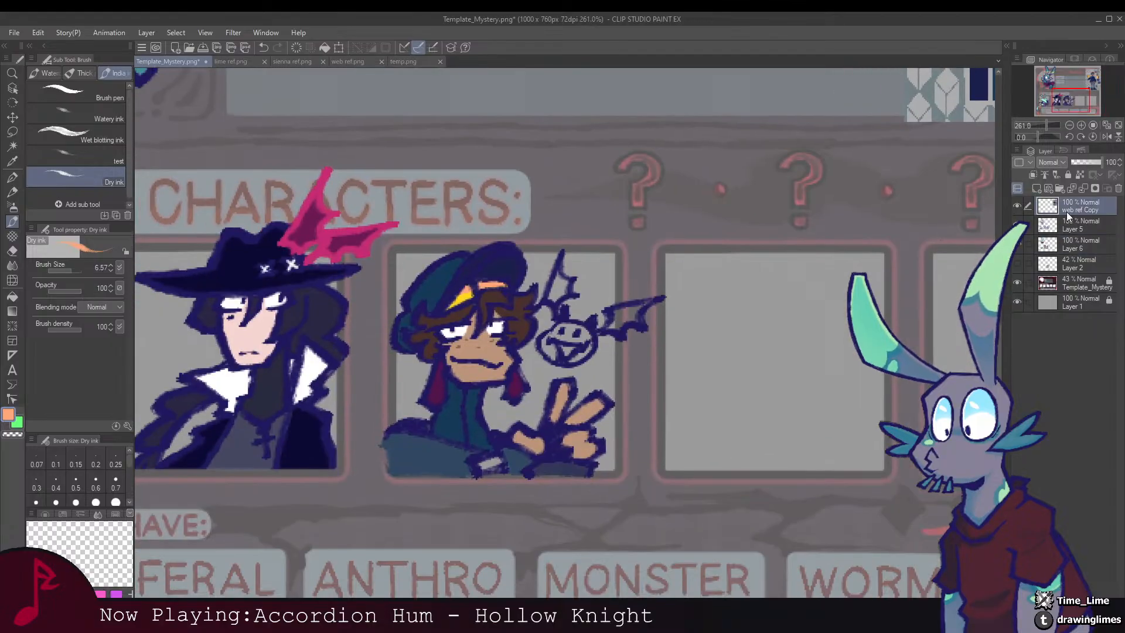
{"action": "left_click", "coordinate": [1071, 225]}
{"action": "left_click_drag", "start_coordinate": [904, 247], "coordinate": [885, 201]}
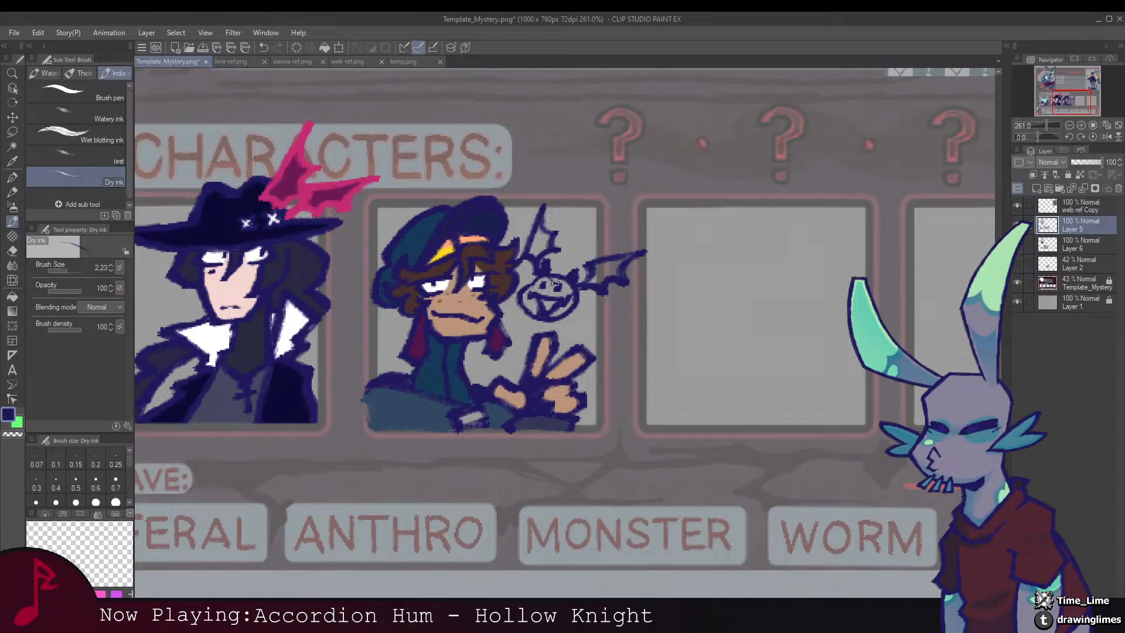
{"action": "scroll", "coordinate": [551, 284], "scroll_direction": "down", "scroll_amount": 5}
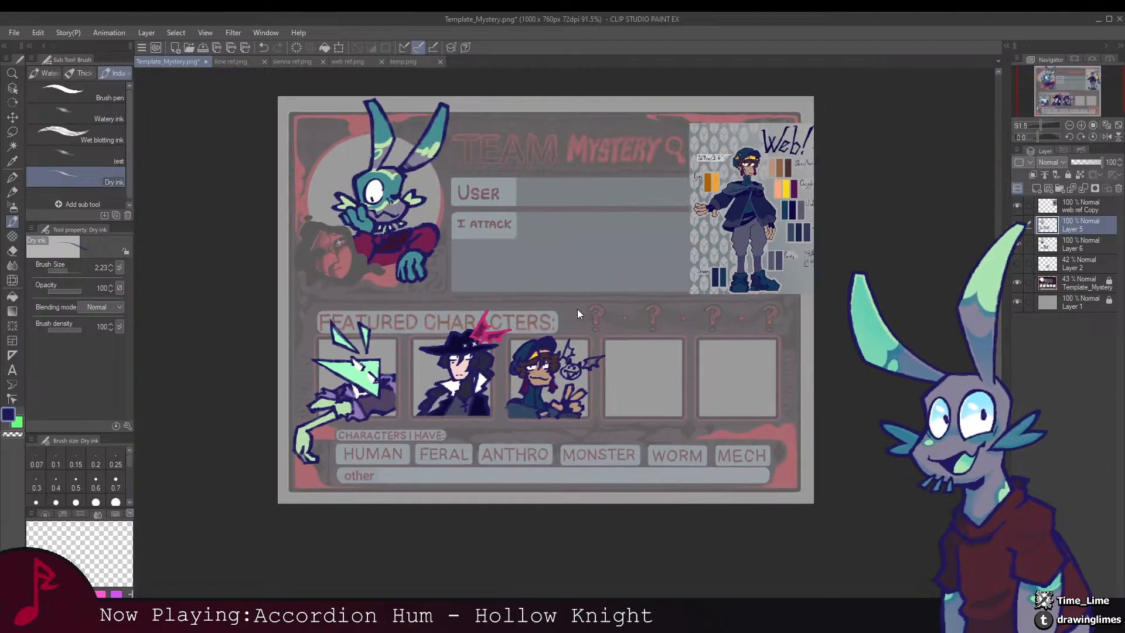
Step: Open jay ref.png, sample the red from the creature's ear and return to the Template_Mystery document
{"action": "key", "text": "alt+Tab"}
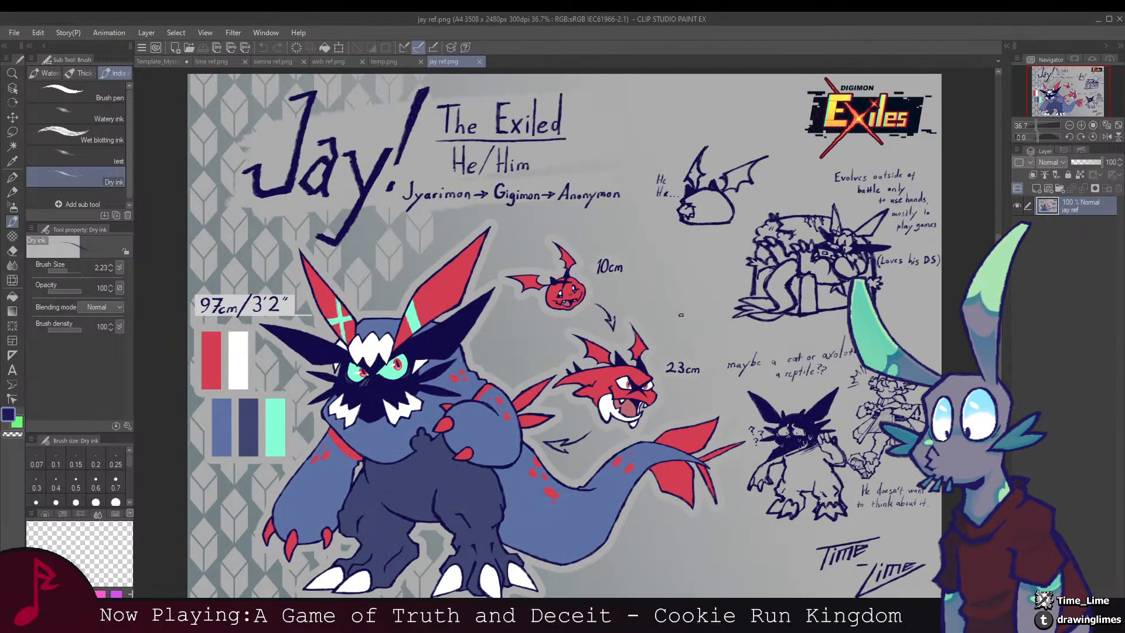
{"action": "left_click", "coordinate": [461, 277], "text": "alt"}
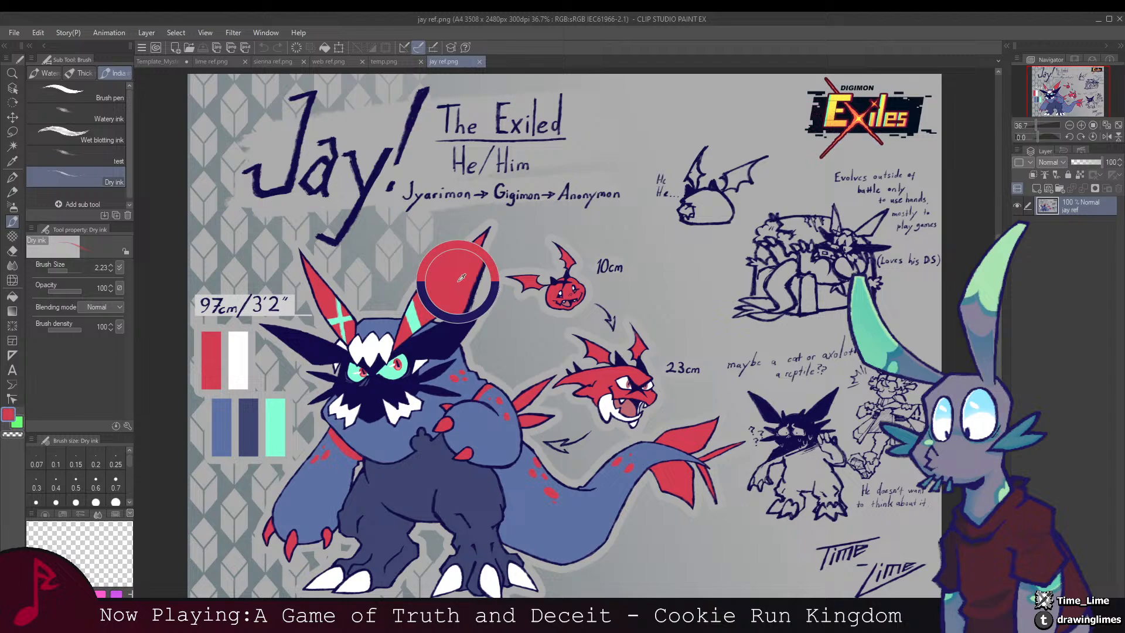
{"action": "left_click", "coordinate": [216, 62]}
{"action": "left_click", "coordinate": [167, 61]}
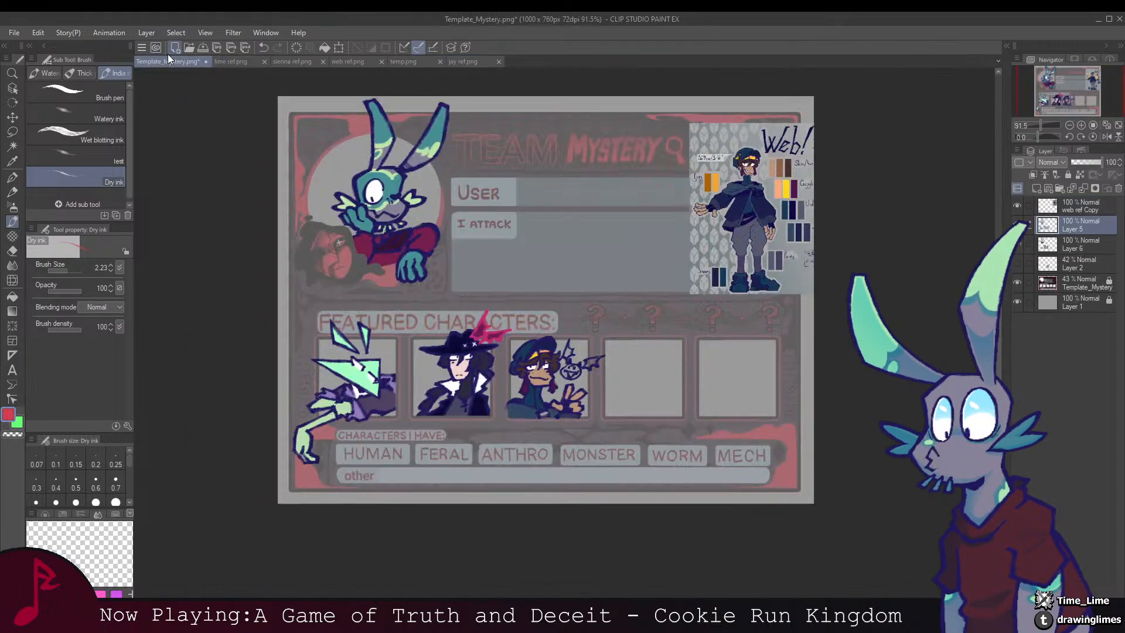
Step: Paint the small bat's round body and both wings on Layer 6 with the sampled red
{"action": "left_click", "coordinate": [1078, 244]}
{"action": "mouse_move", "coordinate": [588, 374]}
{"action": "left_mouse_down"}
{"action": "mouse_move", "coordinate": [582, 311]}
{"action": "mouse_move", "coordinate": [556, 329]}
{"action": "mouse_move", "coordinate": [586, 318]}
{"action": "mouse_move", "coordinate": [565, 305]}
{"action": "mouse_move", "coordinate": [559, 354]}
{"action": "left_mouse_up"}
{"action": "scroll", "coordinate": [582, 311], "scroll_direction": "up", "scroll_amount": 5}
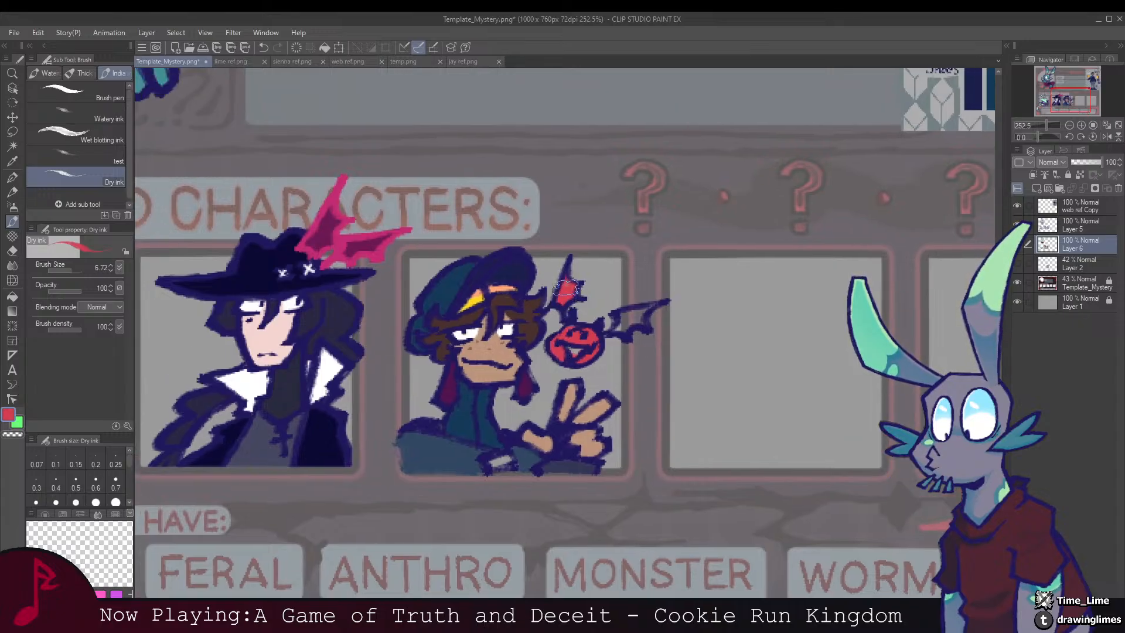
{"action": "left_click_drag", "start_coordinate": [608, 287], "coordinate": [565, 268]}
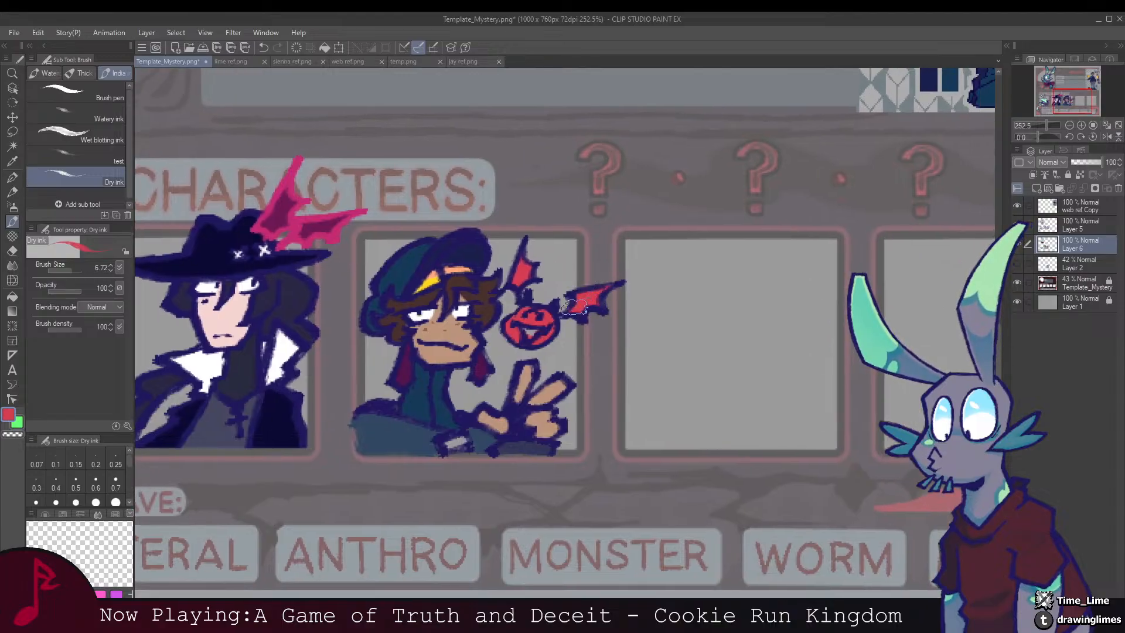
Step: Finish the red fill on the small bat's wing and compare the bat with jay ref.png before returning to Template_Mystery
{"action": "left_click_drag", "start_coordinate": [592, 295], "coordinate": [604, 303]}
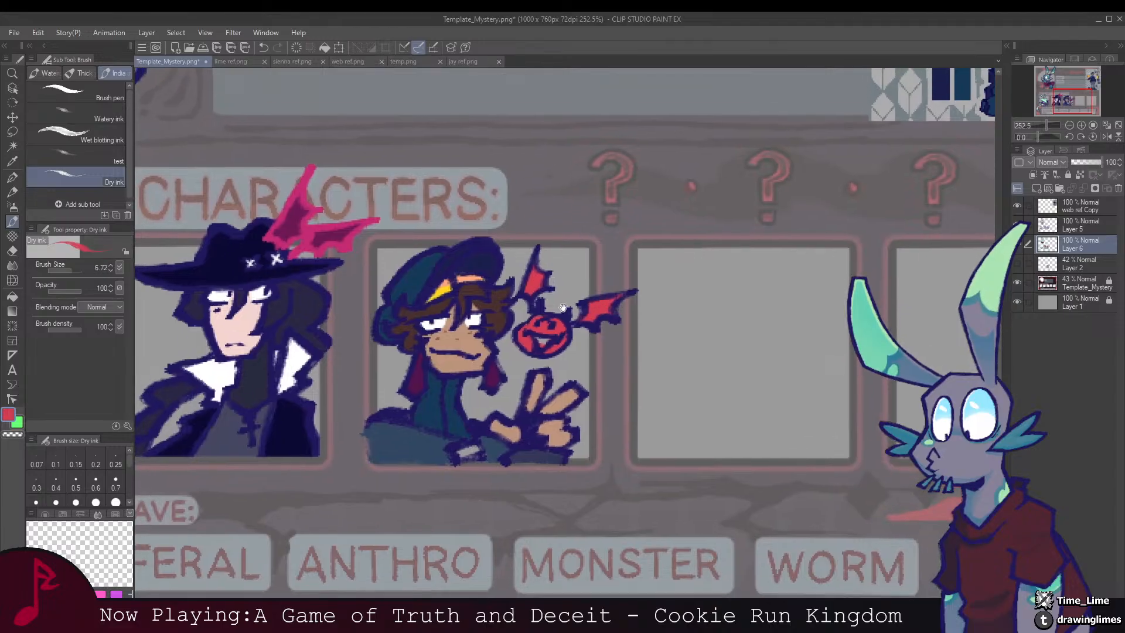
{"action": "scroll", "coordinate": [542, 319], "scroll_direction": "down", "scroll_amount": 3}
{"action": "scroll", "coordinate": [351, 121], "scroll_direction": "up", "scroll_amount": 1}
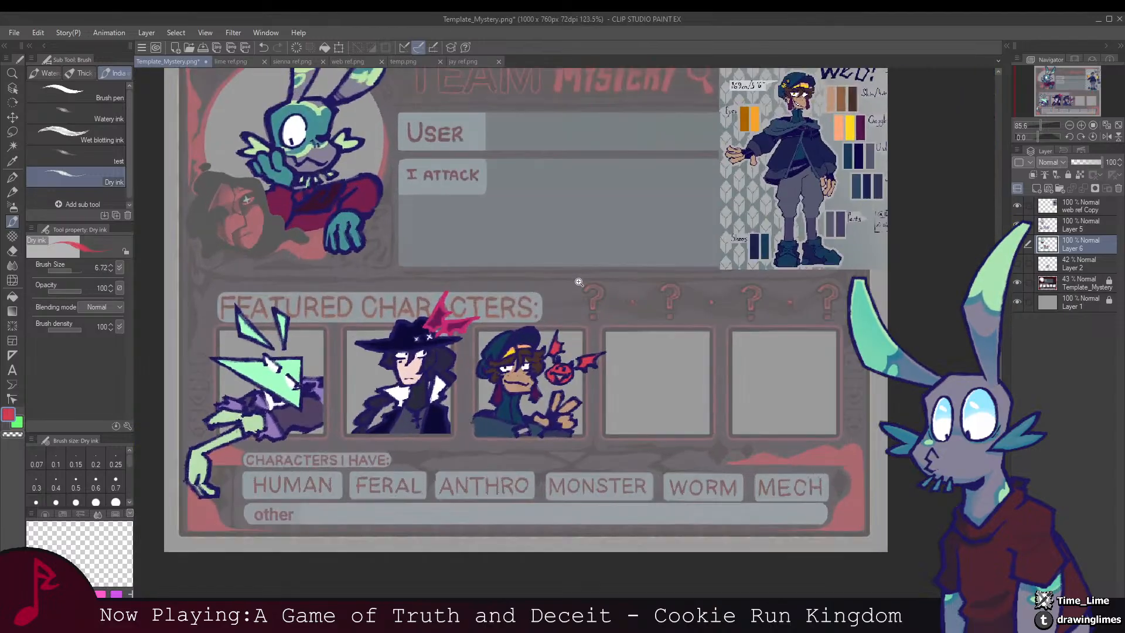
{"action": "left_click", "coordinate": [463, 61]}
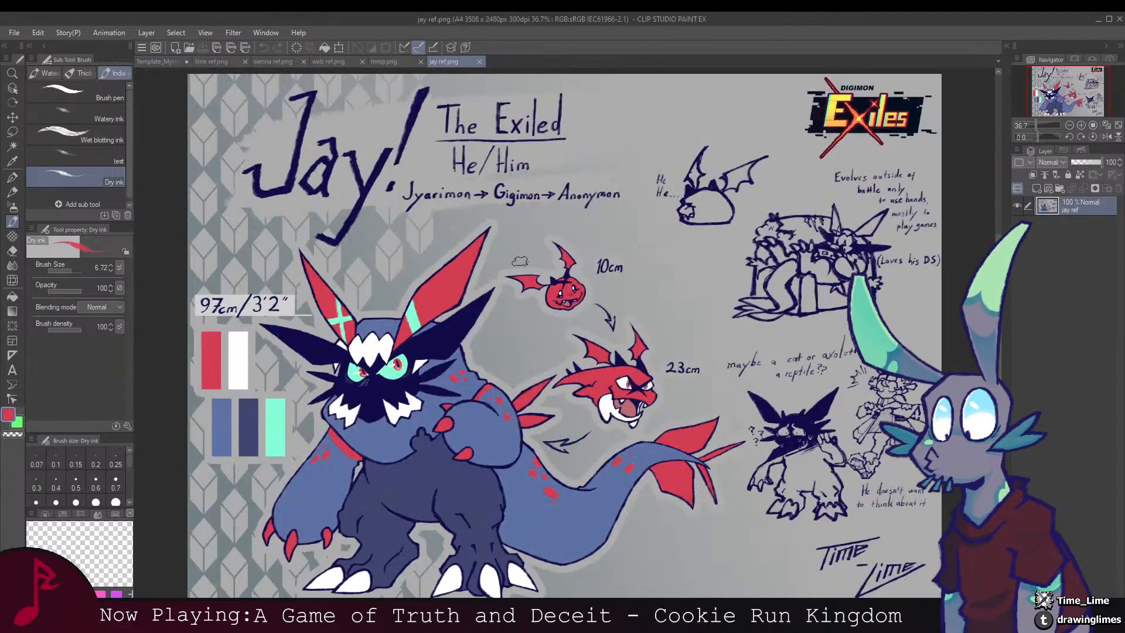
{"action": "left_click", "coordinate": [219, 64]}
{"action": "left_click", "coordinate": [164, 62]}
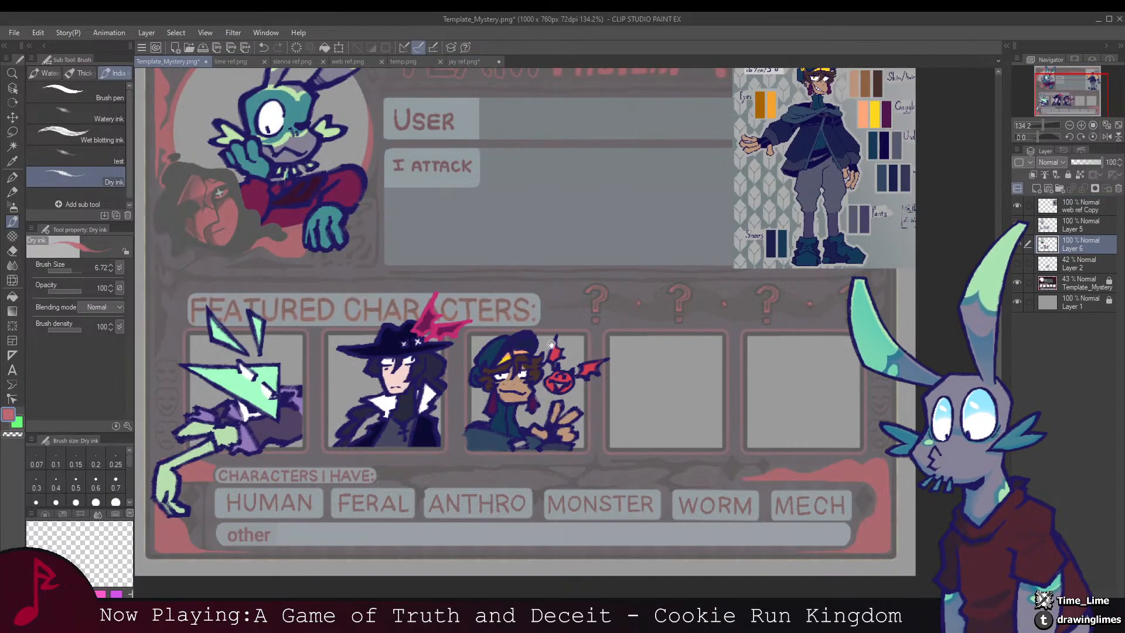
{"action": "scroll", "coordinate": [542, 352], "scroll_direction": "up", "scroll_amount": 4}
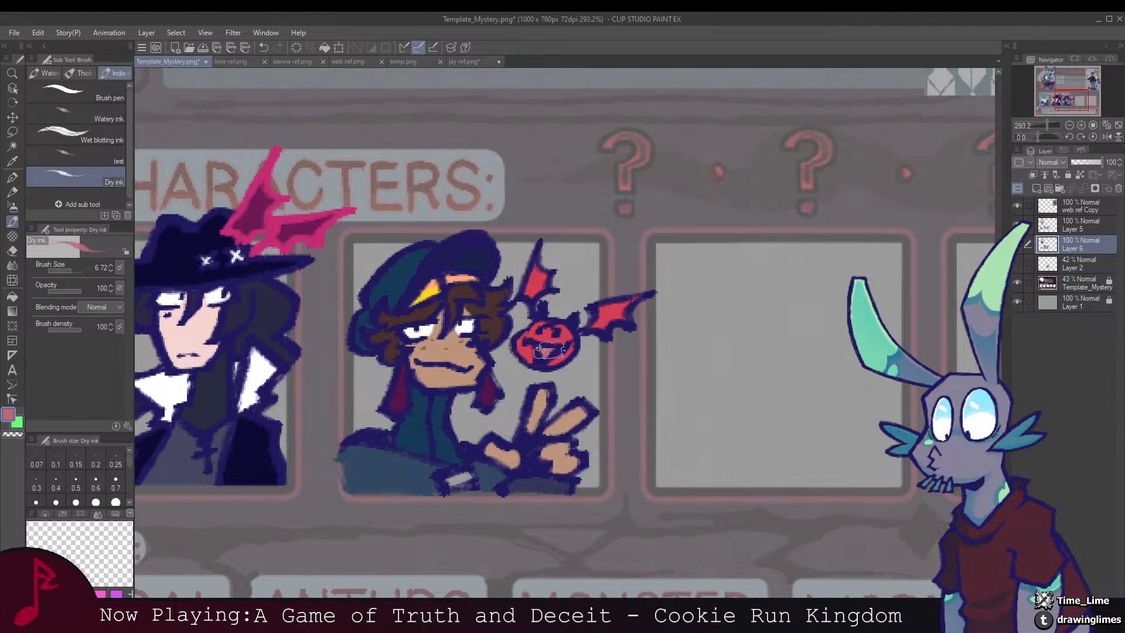
{"action": "scroll", "coordinate": [609, 230], "scroll_direction": "down", "scroll_amount": 5}
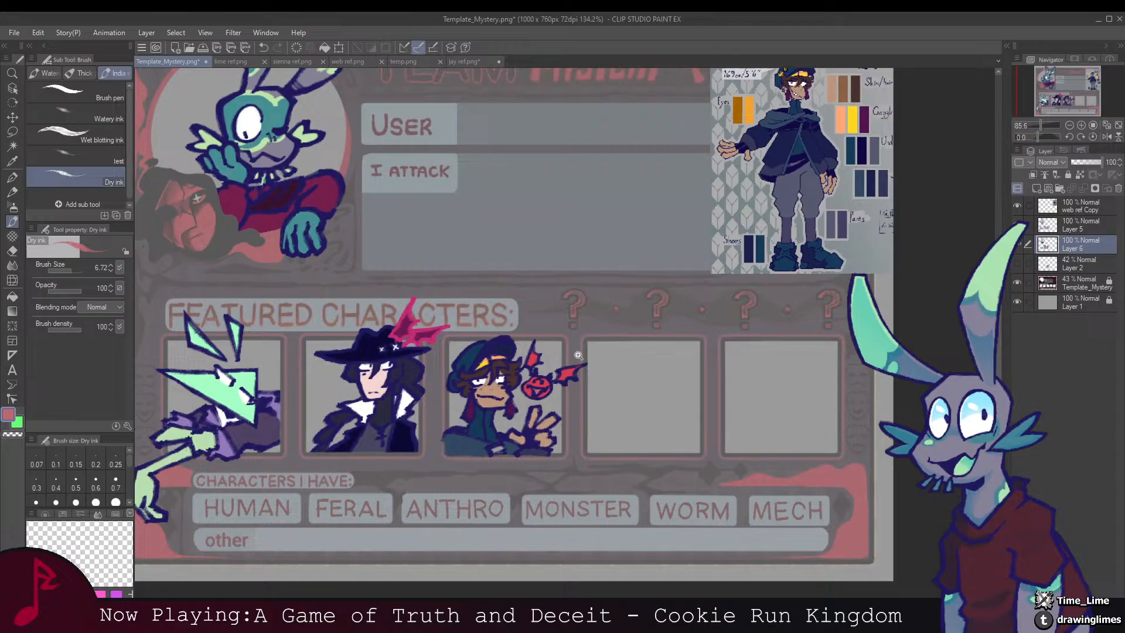
Step: Load a selection from the Template_Mystery layer, erase the third character's overhang below its box on Layer 5, and deselect
{"action": "scroll", "coordinate": [520, 406], "scroll_direction": "up", "scroll_amount": 1}
{"action": "left_click", "coordinate": [1066, 265], "text": "ctrl"}
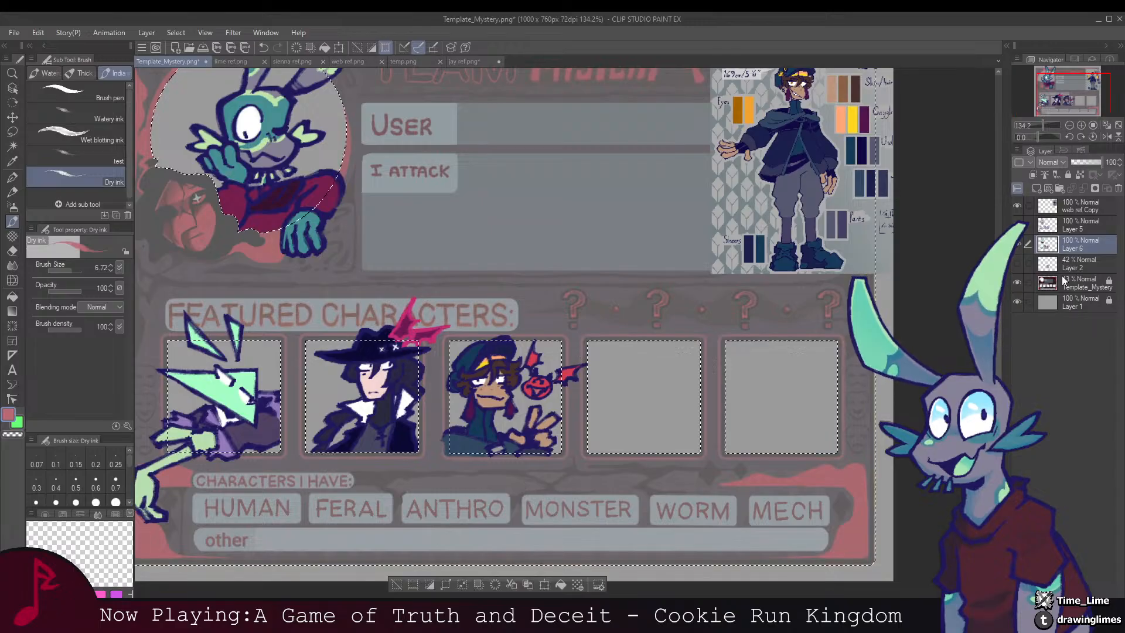
{"action": "scroll", "coordinate": [454, 510], "scroll_direction": "up", "scroll_amount": 3}
{"action": "key", "text": "e"}
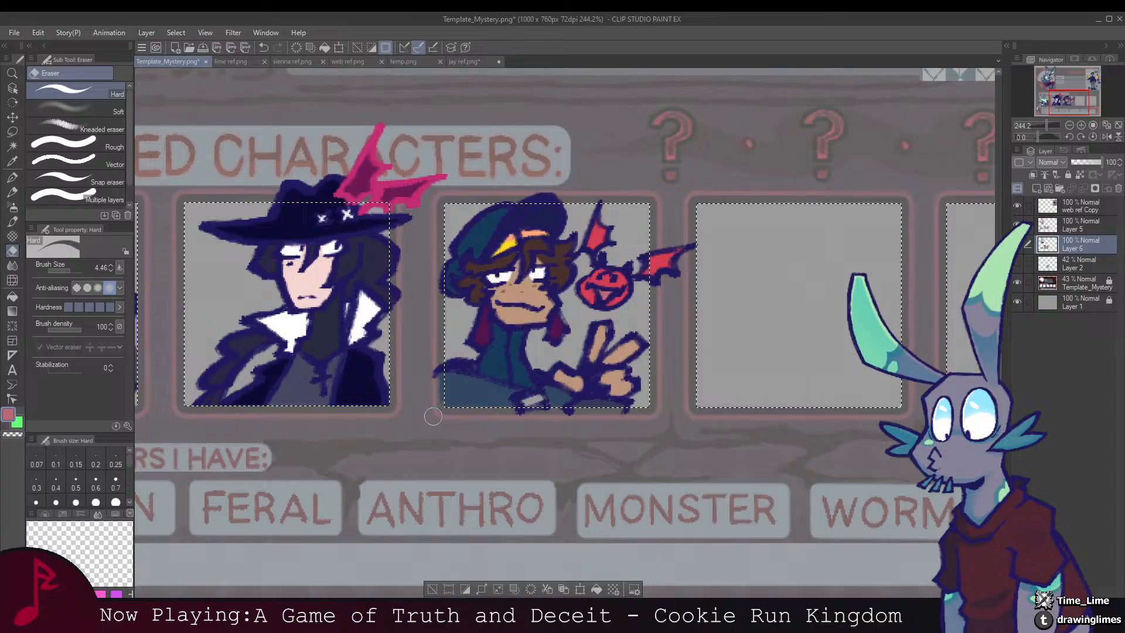
{"action": "key", "text": "alt+bracketright"}
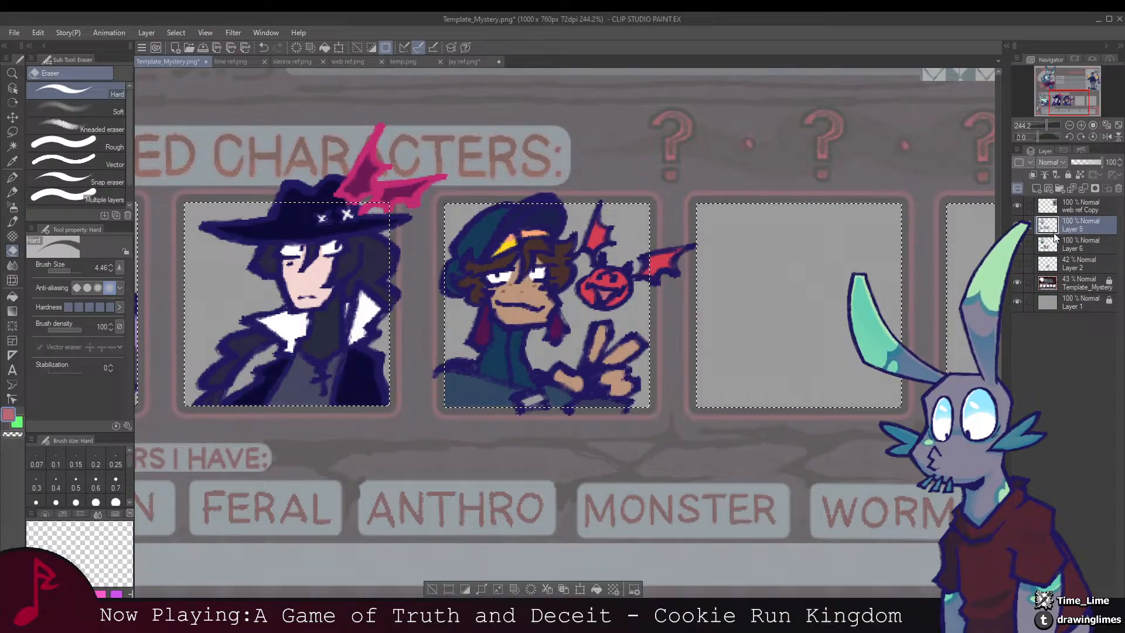
{"action": "left_click_drag", "start_coordinate": [511, 412], "coordinate": [606, 412]}
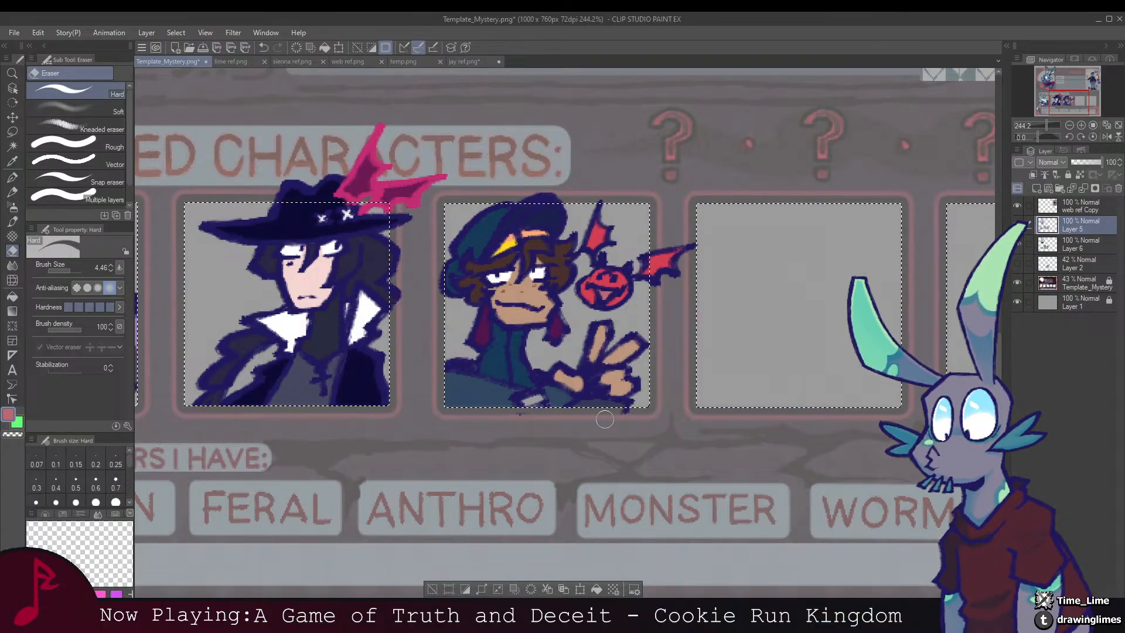
{"action": "left_click_drag", "start_coordinate": [517, 417], "coordinate": [648, 405]}
{"action": "key", "text": "ctrl+d"}
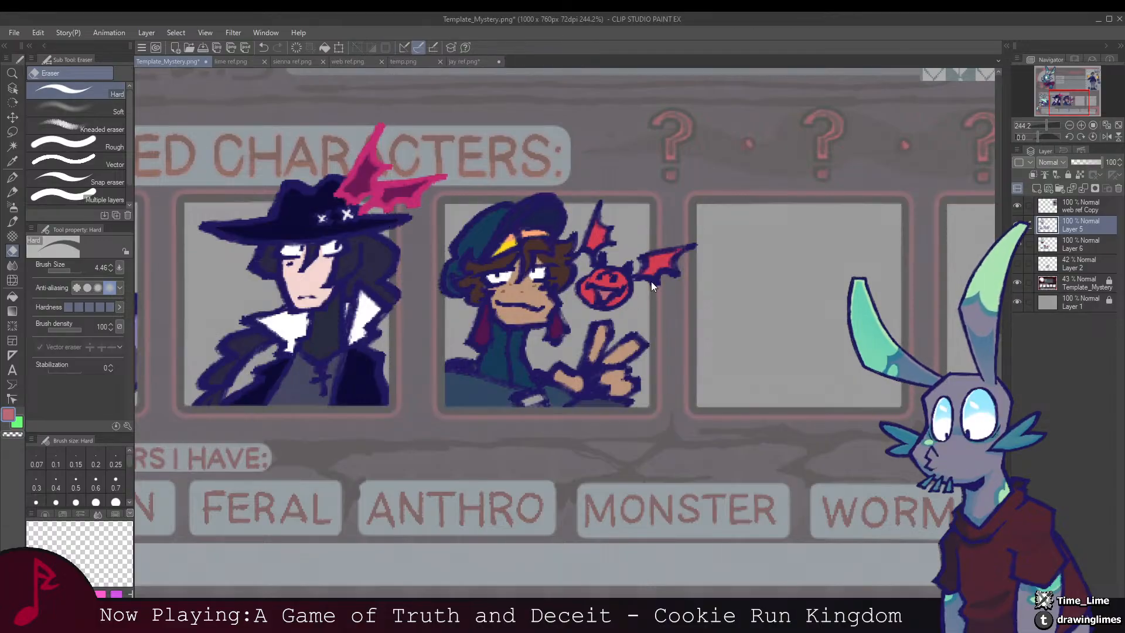
Step: Close the finished reference documents jay ref.png, temp.png and web ref.png, leaving sienna ref.png open
{"action": "key", "text": "ctrl+0"}
{"action": "left_click_drag", "start_coordinate": [613, 279], "coordinate": [593, 387]}
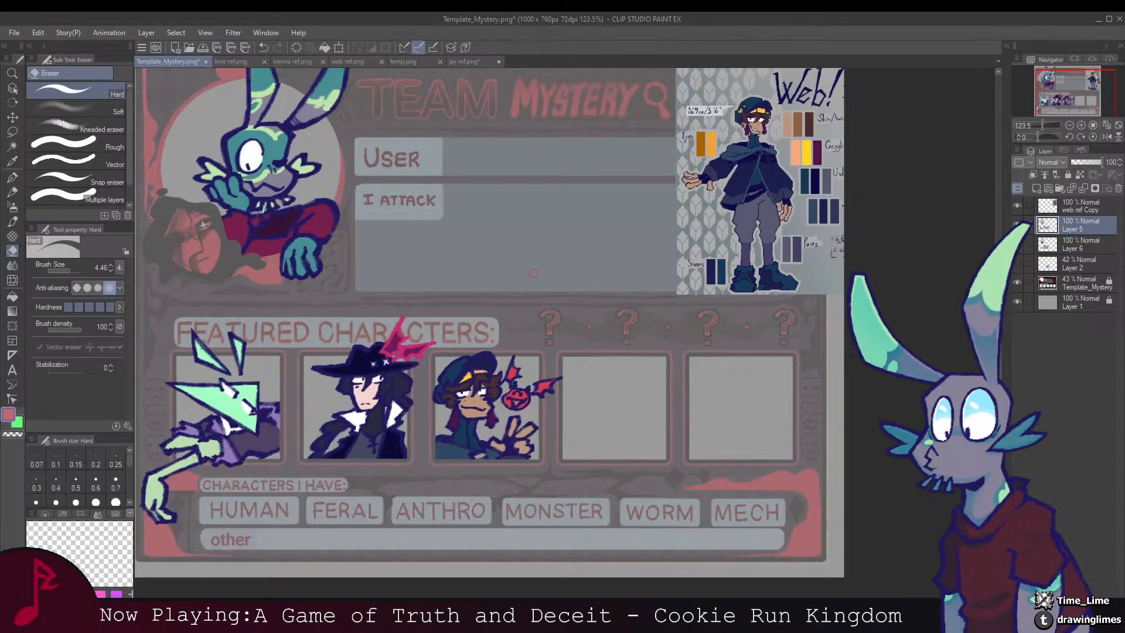
{"action": "mouse_move", "coordinate": [593, 287]}
{"action": "left_mouse_down"}
{"action": "mouse_move", "coordinate": [570, 327]}
{"action": "mouse_move", "coordinate": [567, 302]}
{"action": "mouse_move", "coordinate": [585, 314]}
{"action": "left_mouse_up"}
{"action": "scroll", "coordinate": [567, 302], "scroll_direction": "up", "scroll_amount": 1}
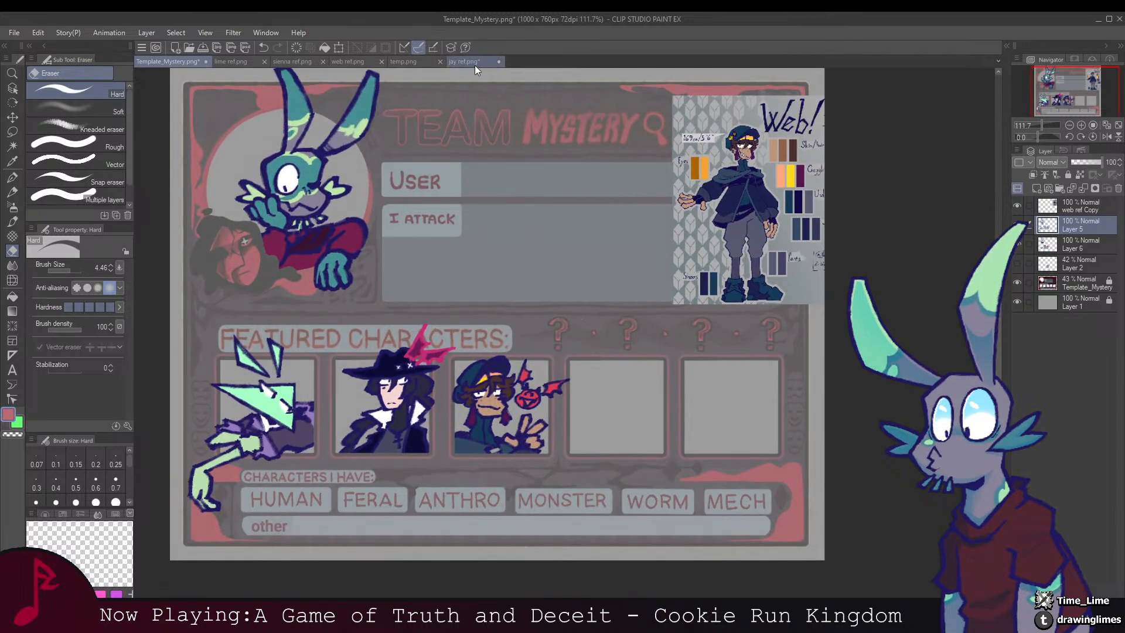
{"action": "left_click", "coordinate": [494, 63]}
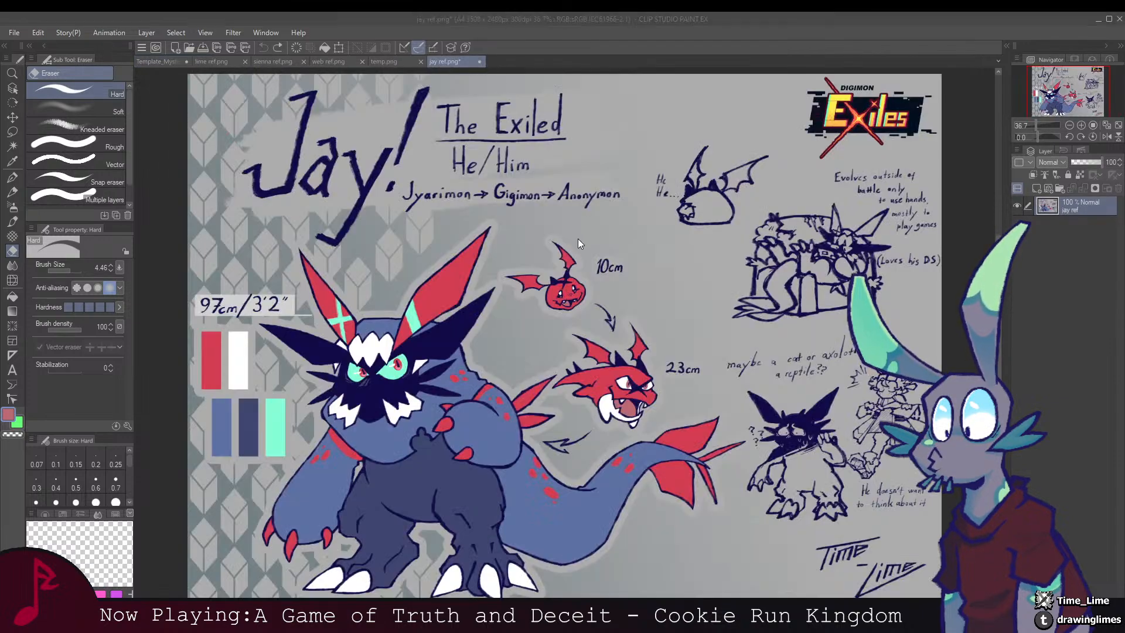
{"action": "left_click", "coordinate": [480, 61]}
{"action": "left_click", "coordinate": [420, 62]}
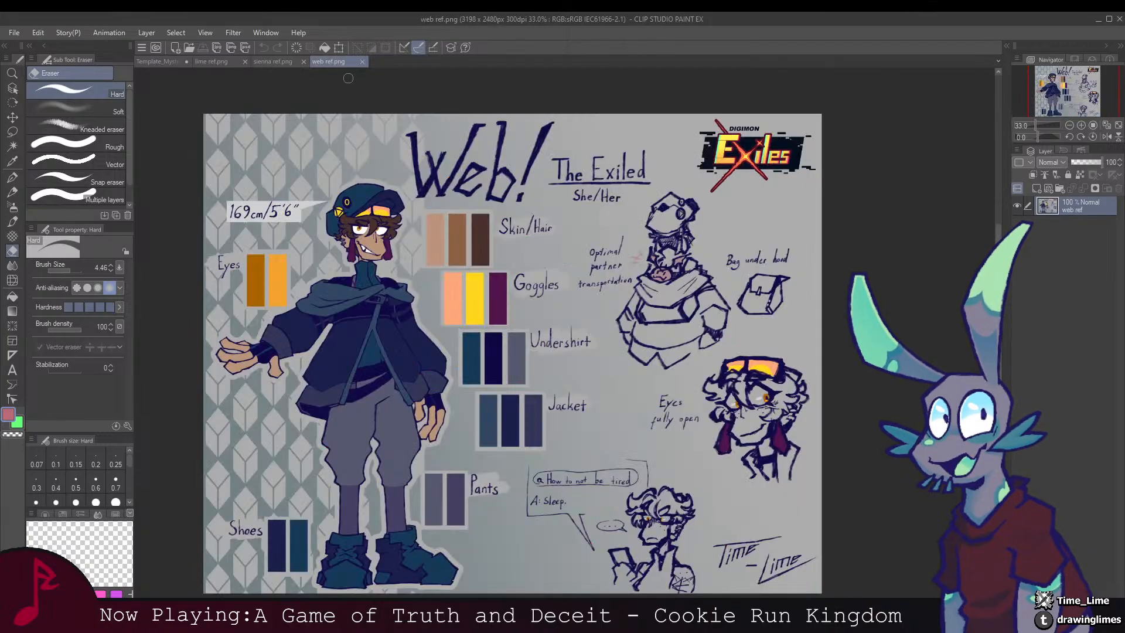
{"action": "left_click", "coordinate": [363, 61]}
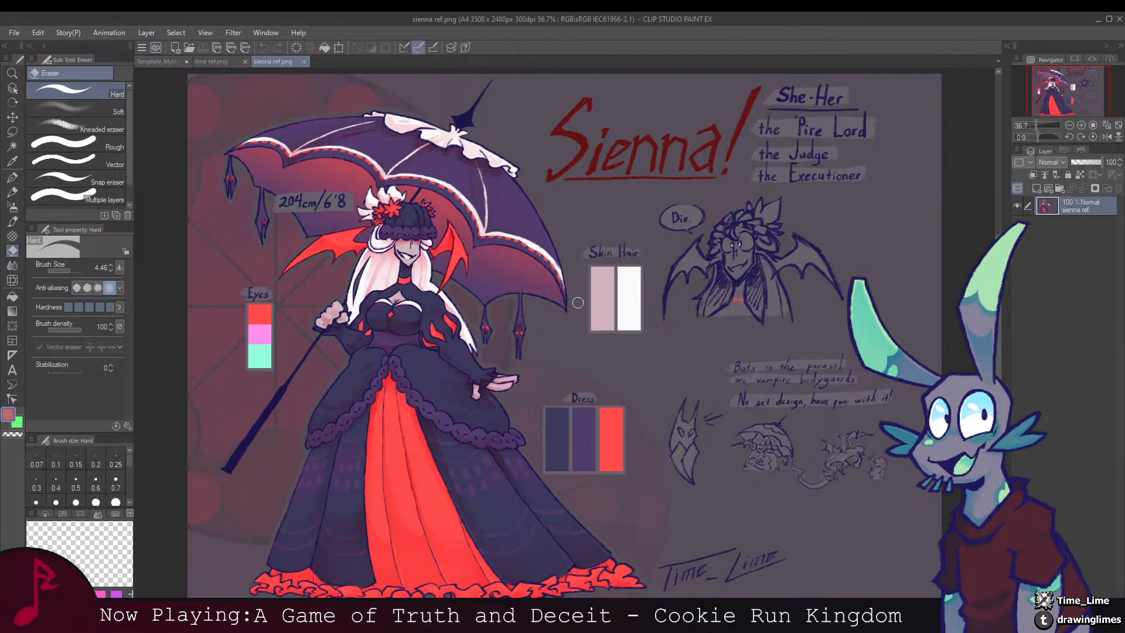
Step: Paste the Sienna reference sheet into Template_Mystery and scale it to 17%, placed over the template's title and user area
{"action": "left_click", "coordinate": [163, 62]}
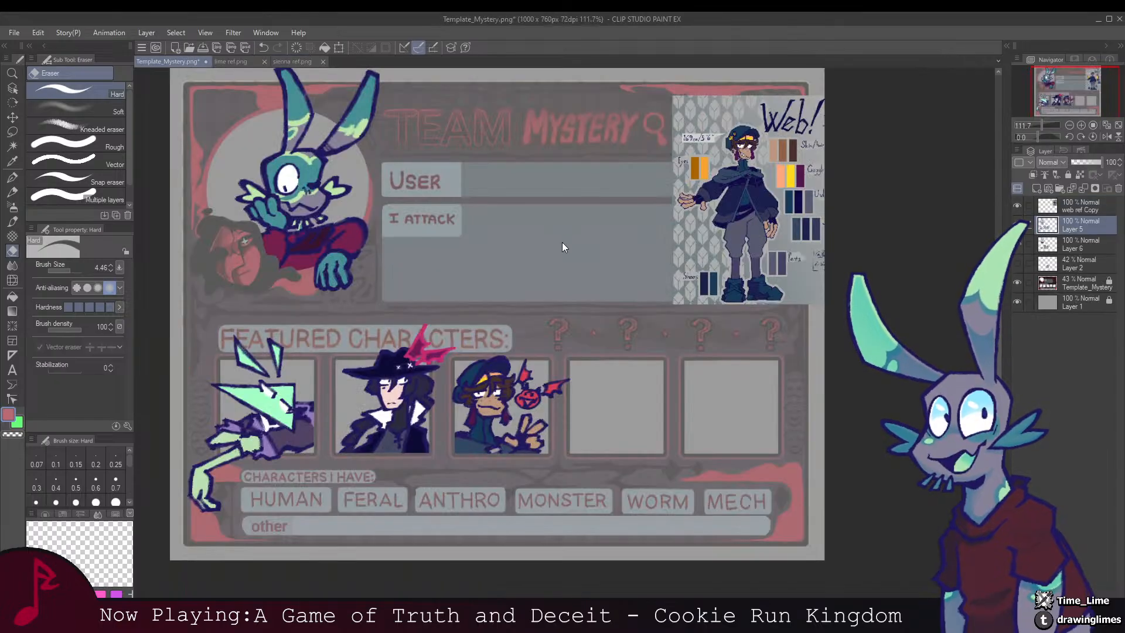
{"action": "key", "text": "ctrl+v"}
{"action": "key", "text": "ctrl+t"}
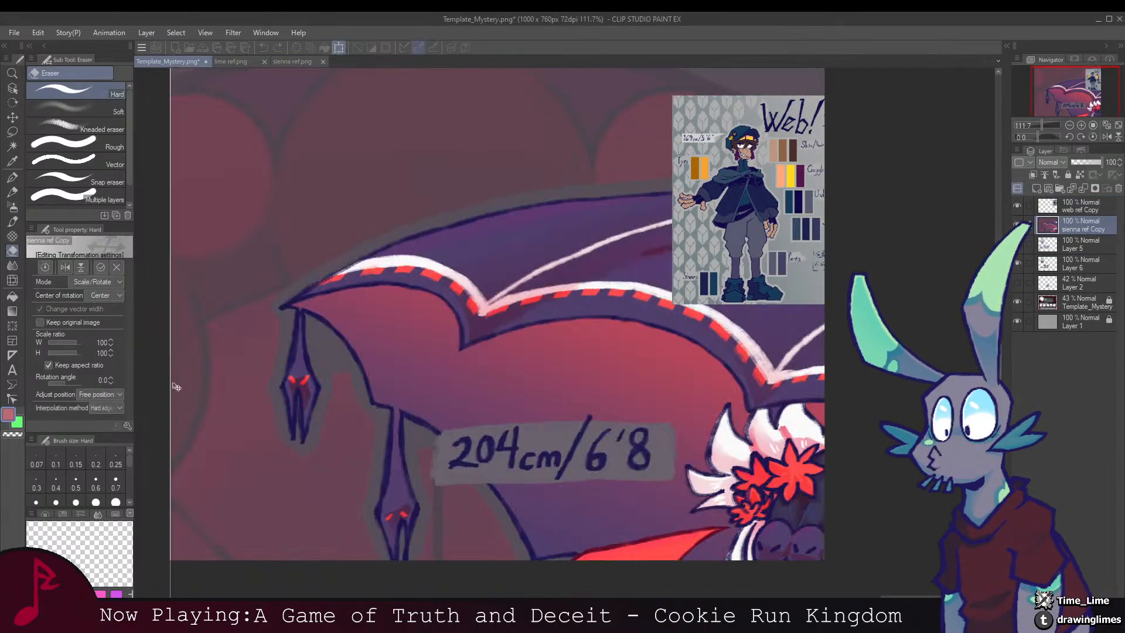
{"action": "scroll", "coordinate": [449, 307], "scroll_direction": "down", "scroll_amount": 4}
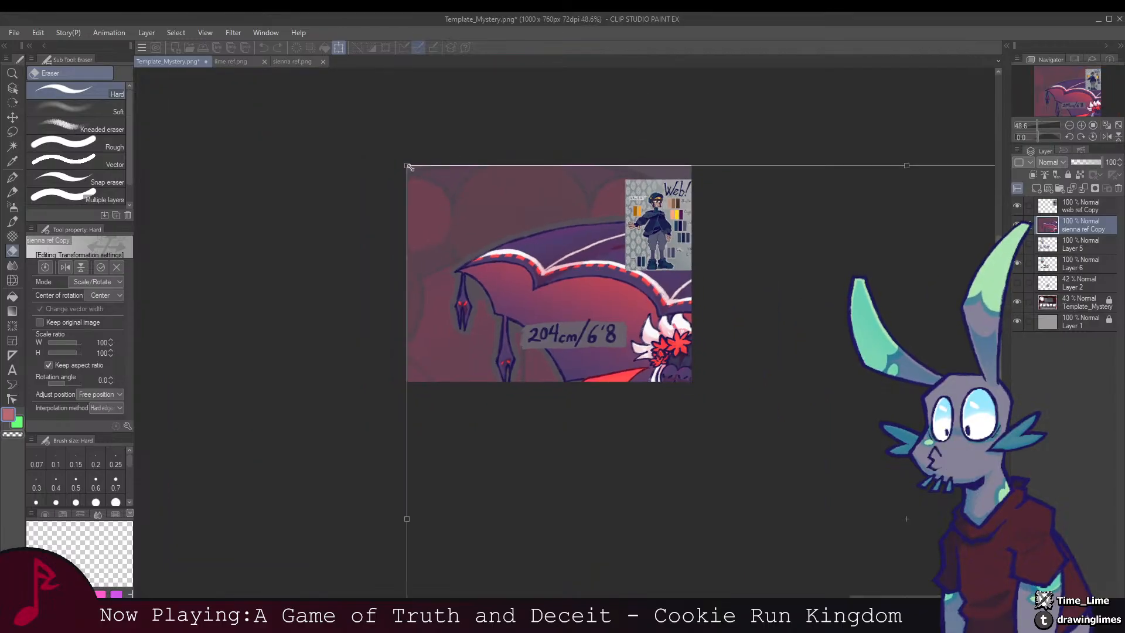
{"action": "left_click_drag", "start_coordinate": [823, 443], "coordinate": [477, 231]}
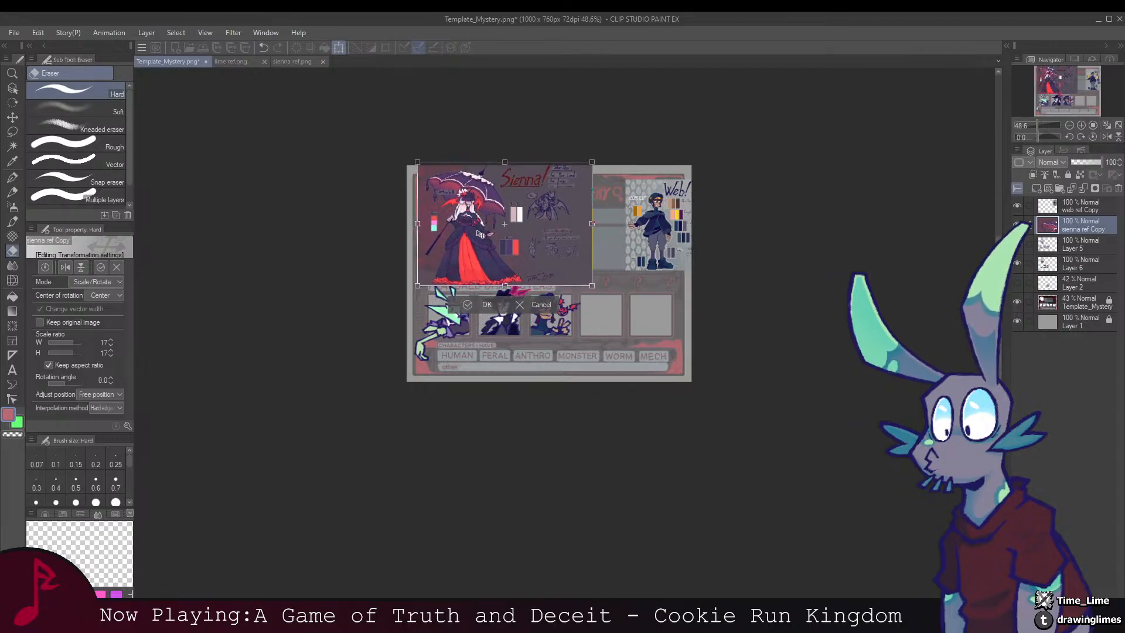
{"action": "key", "text": "Return"}
Step: Delete the old sketch layer Layer 2 and add a new blank layer directly above Template_Mystery
{"action": "scroll", "coordinate": [585, 258], "scroll_direction": "up", "scroll_amount": 4}
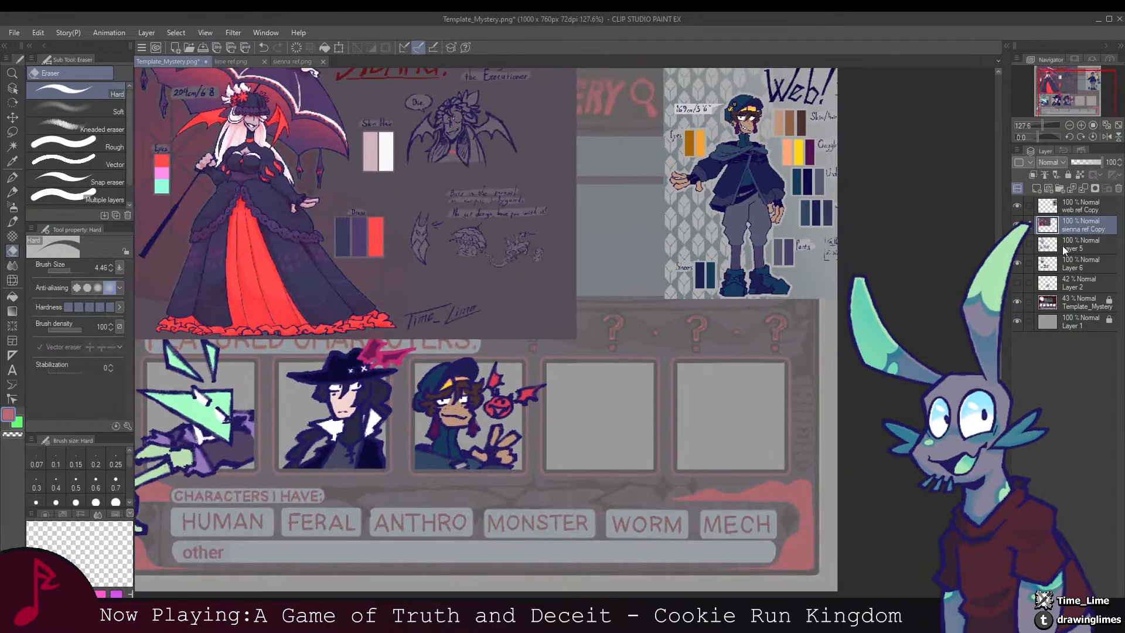
{"action": "left_click", "coordinate": [1049, 285]}
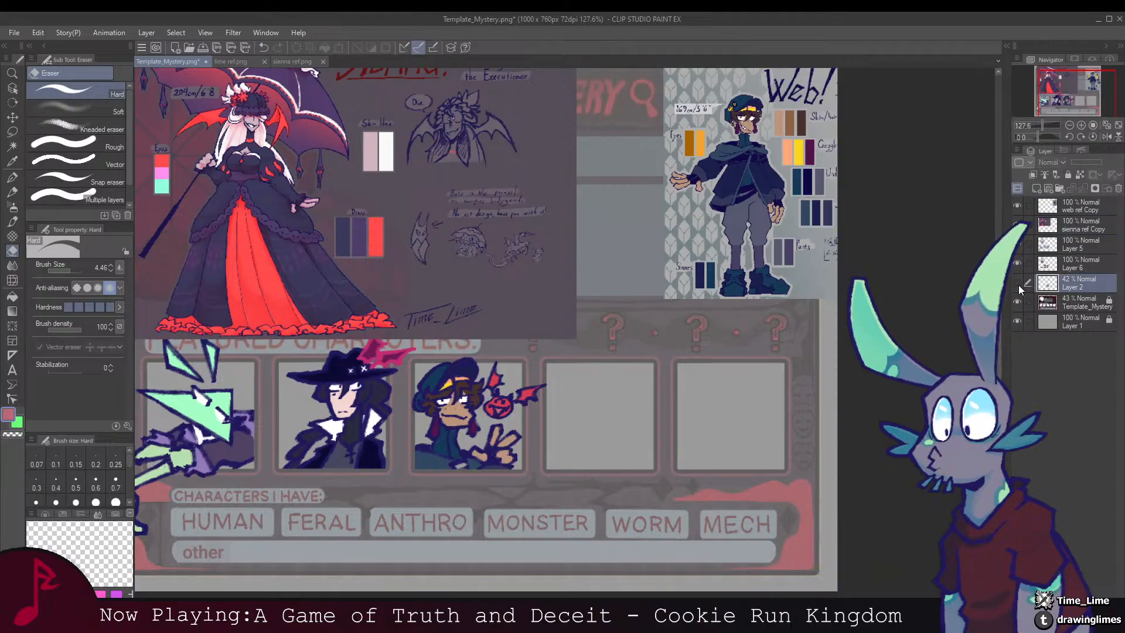
{"action": "left_click", "coordinate": [1017, 283]}
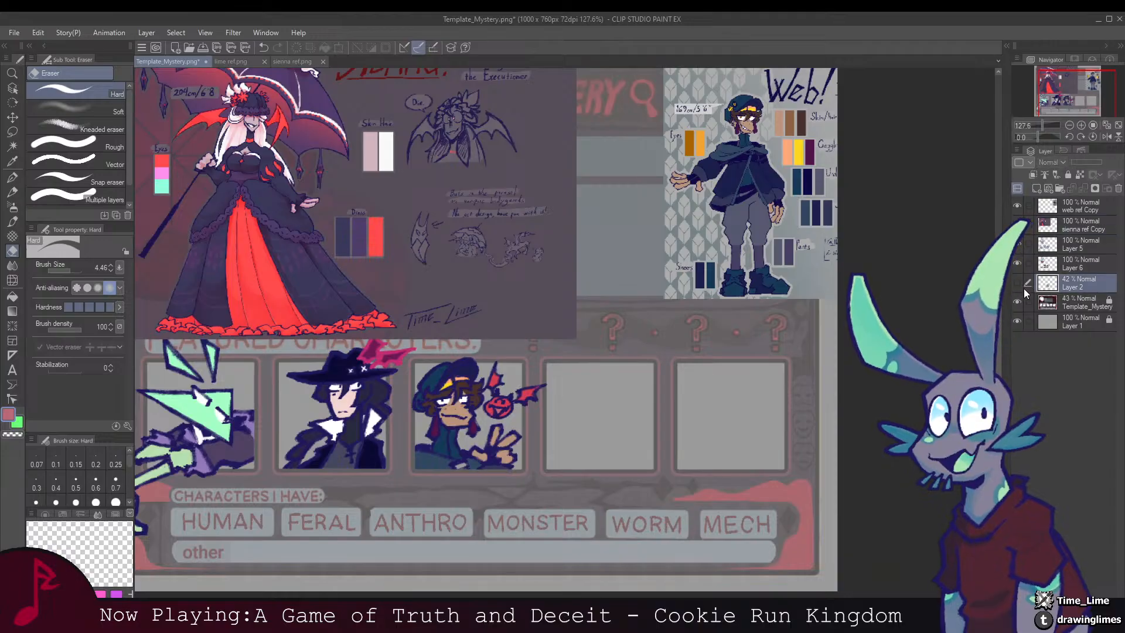
{"action": "left_click", "coordinate": [1017, 284]}
{"action": "left_click", "coordinate": [1118, 188]}
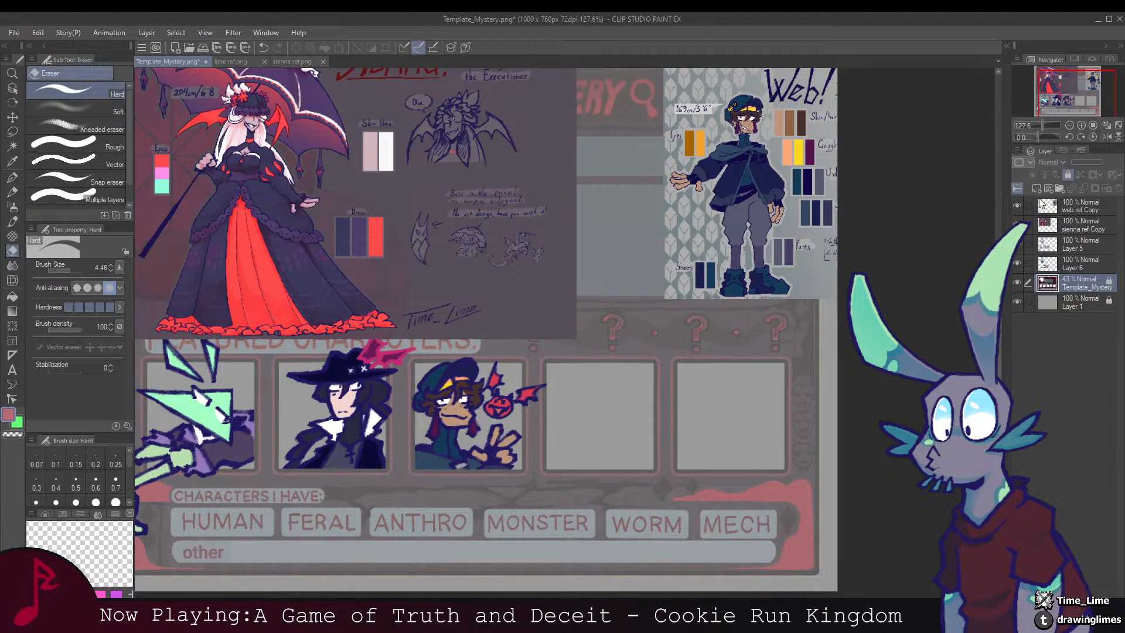
{"action": "left_click", "coordinate": [1037, 188]}
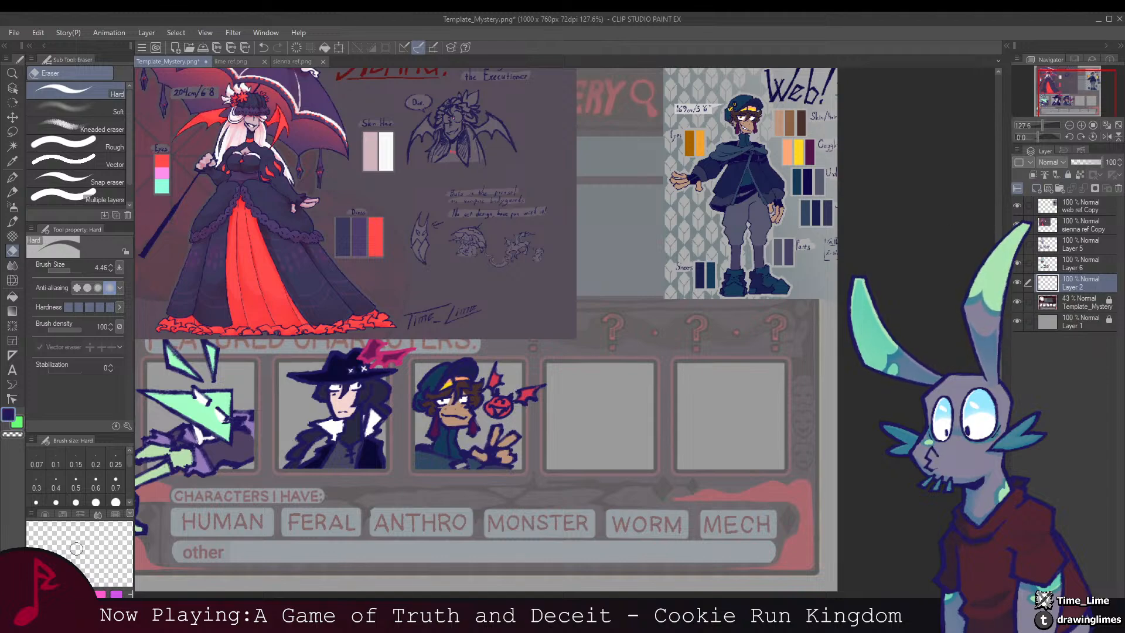
Step: Sketch Sienna's head in dark navy with the Dry ink brush: a round skull and pointed jaw at the fourth box's upper edge
{"action": "key", "text": "b"}
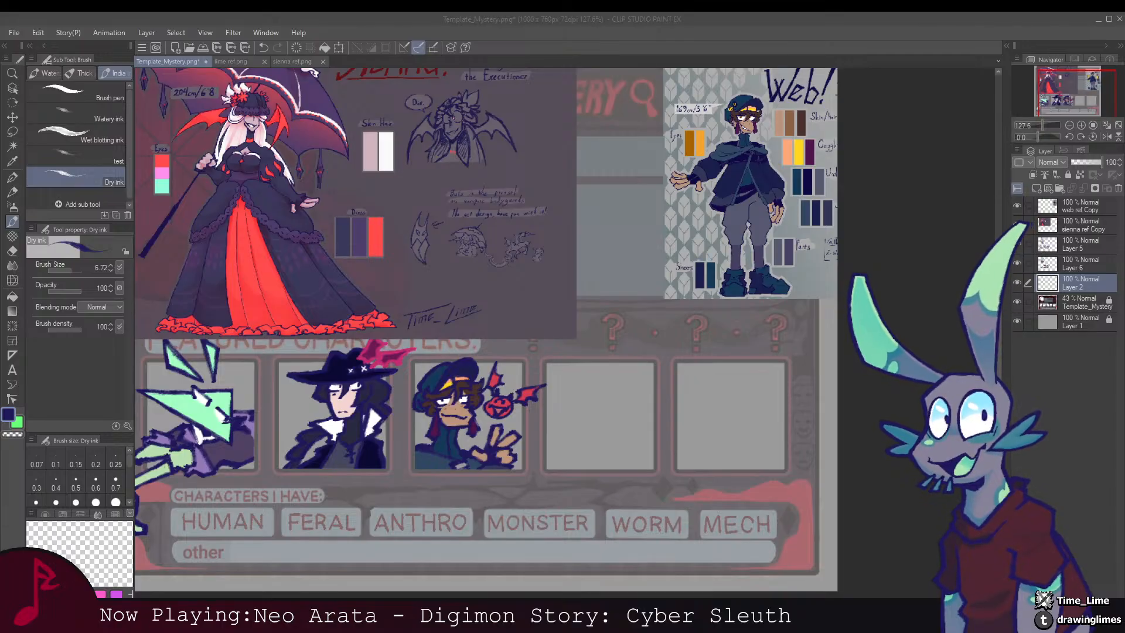
{"action": "scroll", "coordinate": [604, 335], "scroll_direction": "down", "scroll_amount": 3}
{"action": "scroll", "coordinate": [604, 335], "scroll_direction": "up", "scroll_amount": 3}
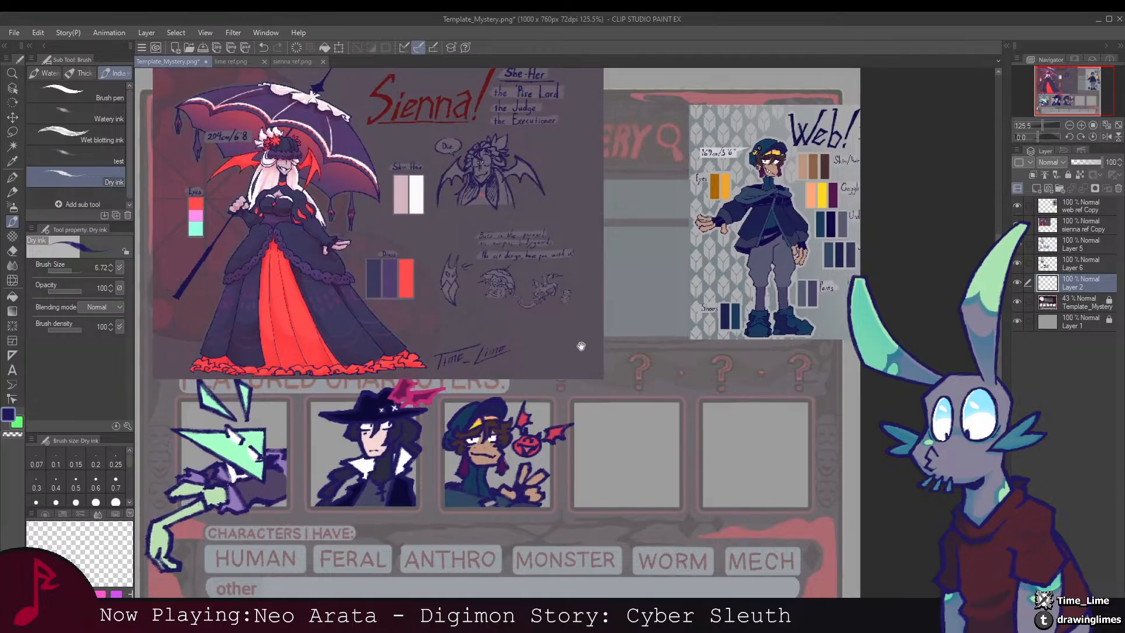
{"action": "left_click_drag", "start_coordinate": [582, 346], "coordinate": [600, 390]}
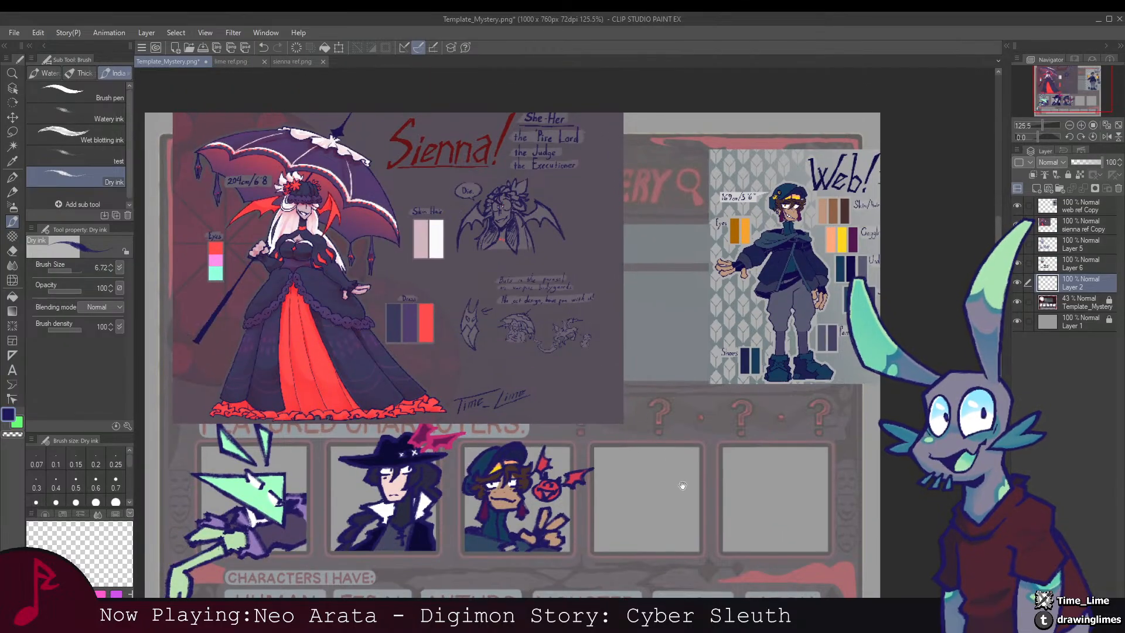
{"action": "left_click_drag", "start_coordinate": [604, 326], "coordinate": [600, 246]}
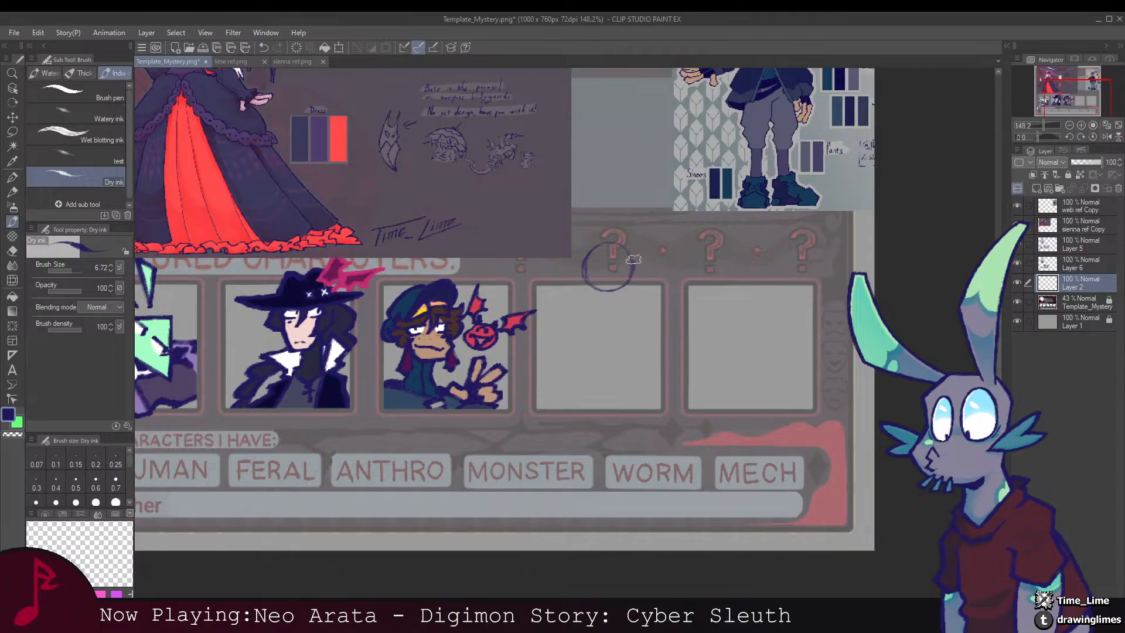
{"action": "left_click_drag", "start_coordinate": [633, 280], "coordinate": [591, 245]}
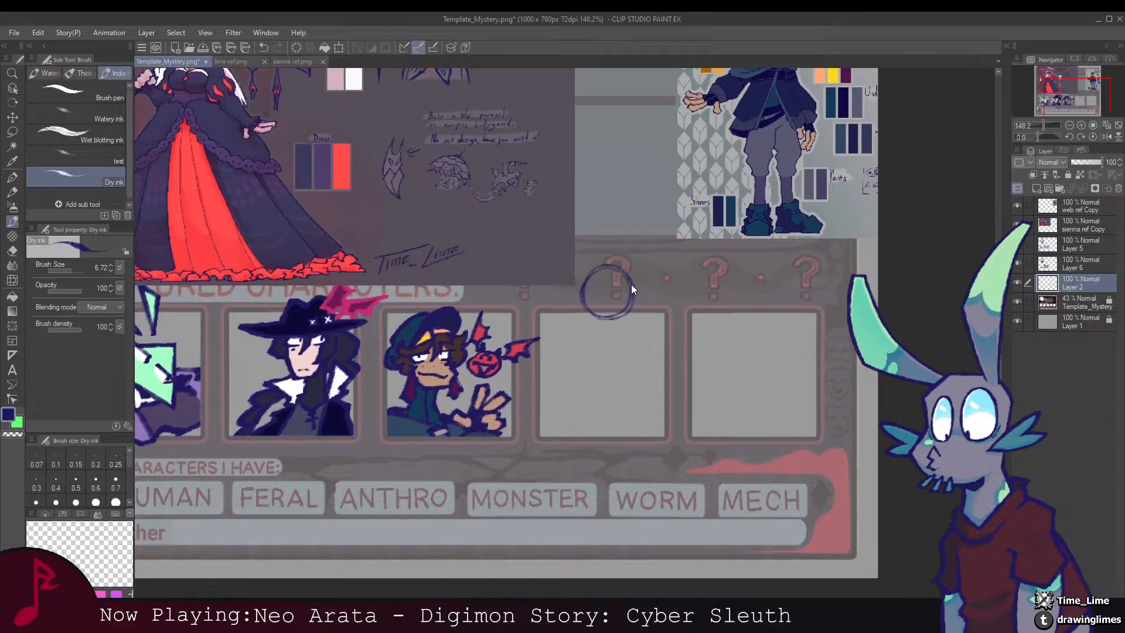
{"action": "left_click_drag", "start_coordinate": [631, 284], "coordinate": [609, 245]}
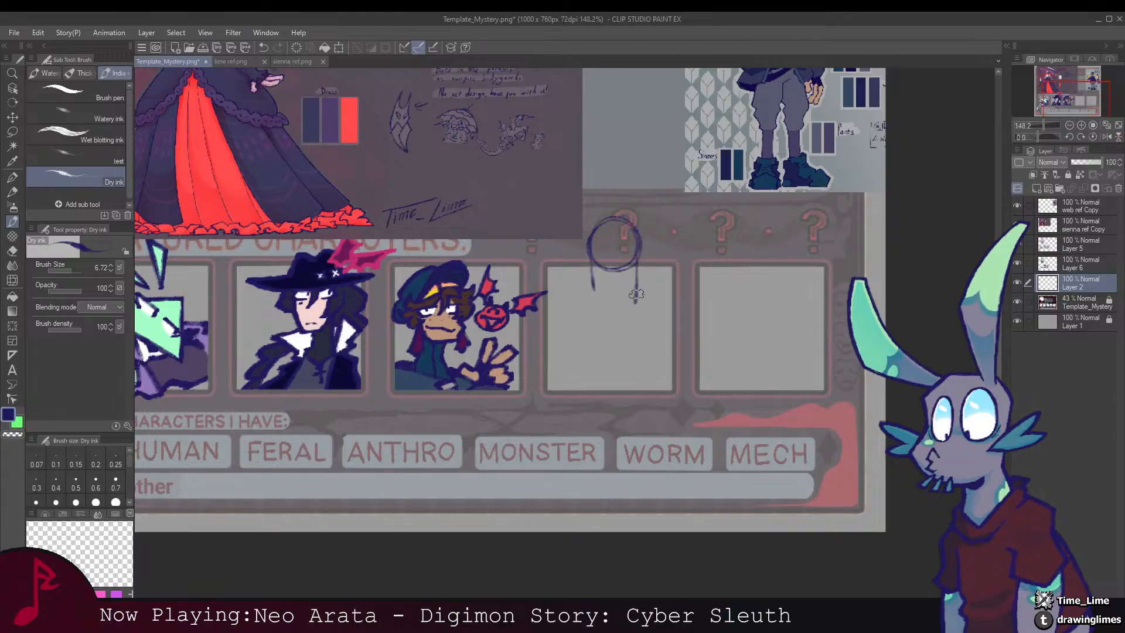
{"action": "mouse_move", "coordinate": [636, 297]}
{"action": "left_mouse_down"}
{"action": "mouse_move", "coordinate": [615, 323]}
{"action": "mouse_move", "coordinate": [594, 301]}
{"action": "left_mouse_up"}
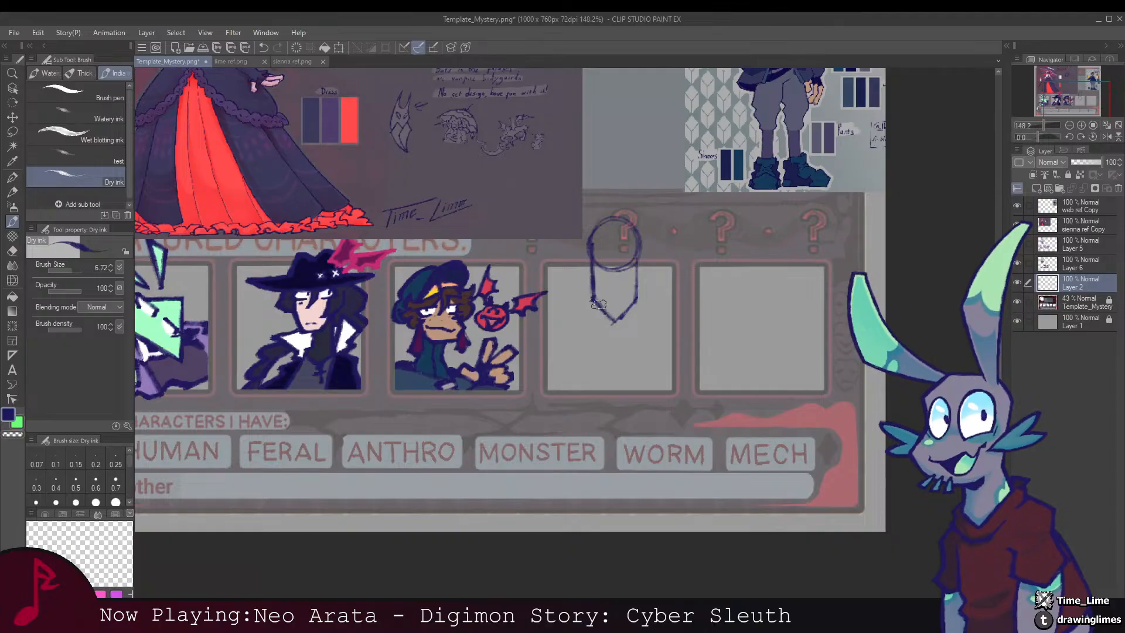
{"action": "left_click_drag", "start_coordinate": [635, 297], "coordinate": [634, 327]}
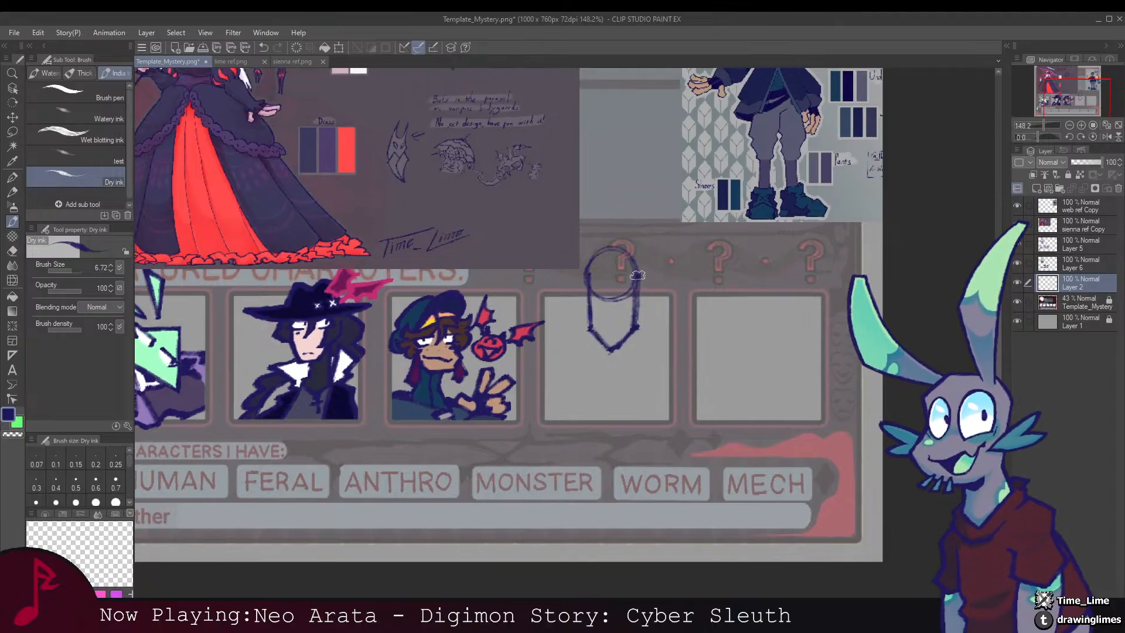
{"action": "mouse_move", "coordinate": [637, 275]}
{"action": "left_mouse_down"}
{"action": "mouse_move", "coordinate": [636, 325]}
{"action": "mouse_move", "coordinate": [639, 249]}
{"action": "mouse_move", "coordinate": [664, 402]}
{"action": "mouse_move", "coordinate": [605, 232]}
{"action": "mouse_move", "coordinate": [597, 242]}
{"action": "mouse_move", "coordinate": [671, 234]}
{"action": "mouse_move", "coordinate": [645, 226]}
{"action": "mouse_move", "coordinate": [686, 332]}
{"action": "mouse_move", "coordinate": [604, 290]}
{"action": "left_mouse_up"}
Step: Scale the head sketch down slightly within the fourth Featured Characters box, keeping its aspect ratio
{"action": "key", "text": "e"}
{"action": "key", "text": "b"}
{"action": "key", "text": "ctrl+t"}
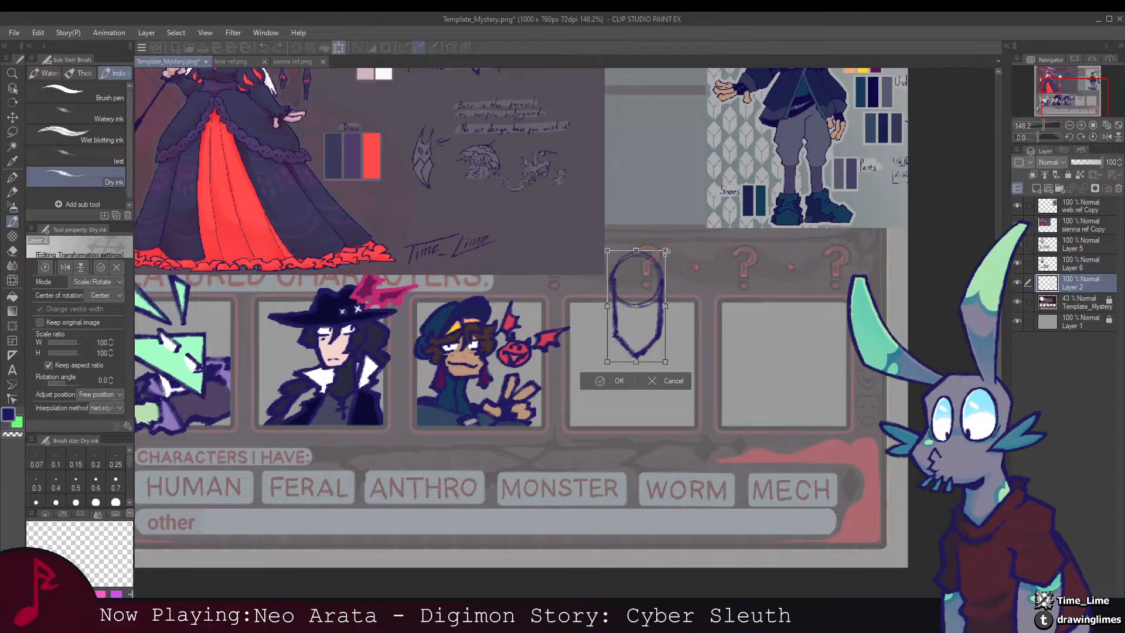
{"action": "left_click_drag", "start_coordinate": [665, 250], "coordinate": [661, 270]}
{"action": "key", "text": "Return"}
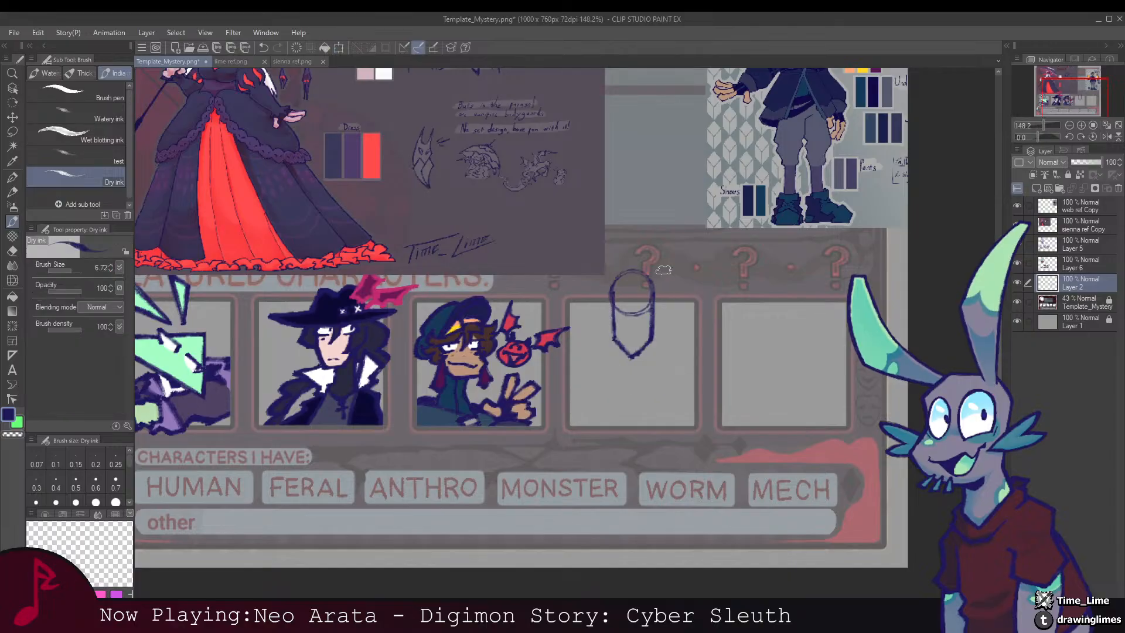
Step: Sketch Sienna's neck, smiling mouth, eye covering and side hair around the head in the fourth box
{"action": "mouse_move", "coordinate": [670, 311]}
{"action": "left_mouse_down"}
{"action": "mouse_move", "coordinate": [656, 293]}
{"action": "mouse_move", "coordinate": [638, 375]}
{"action": "mouse_move", "coordinate": [603, 244]}
{"action": "mouse_move", "coordinate": [590, 245]}
{"action": "left_mouse_up"}
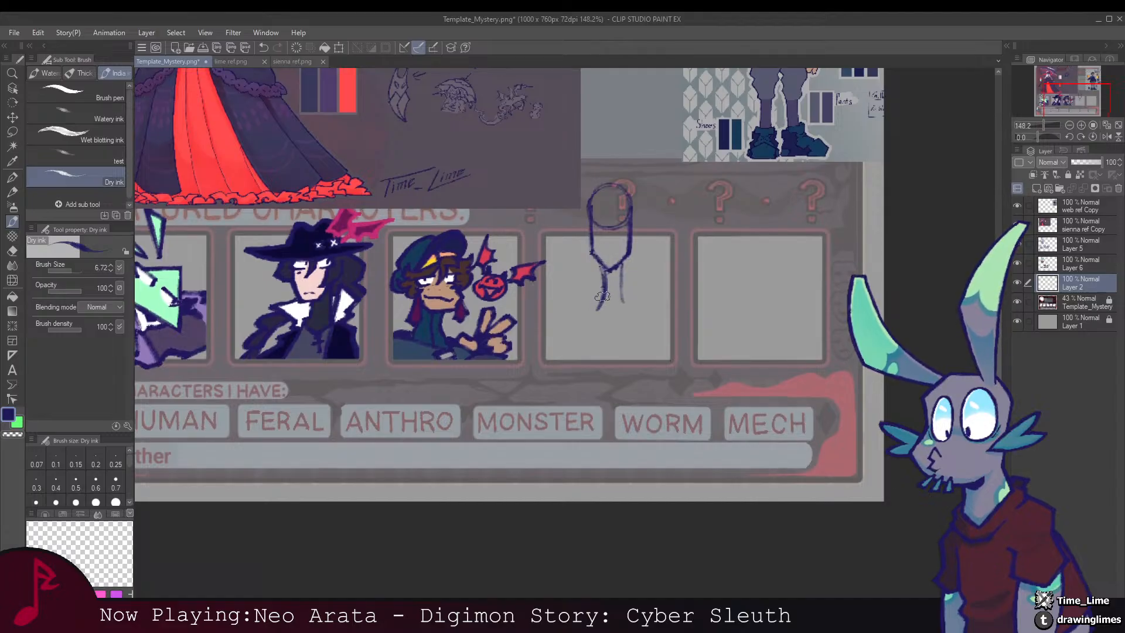
{"action": "left_click_drag", "start_coordinate": [639, 305], "coordinate": [634, 349]}
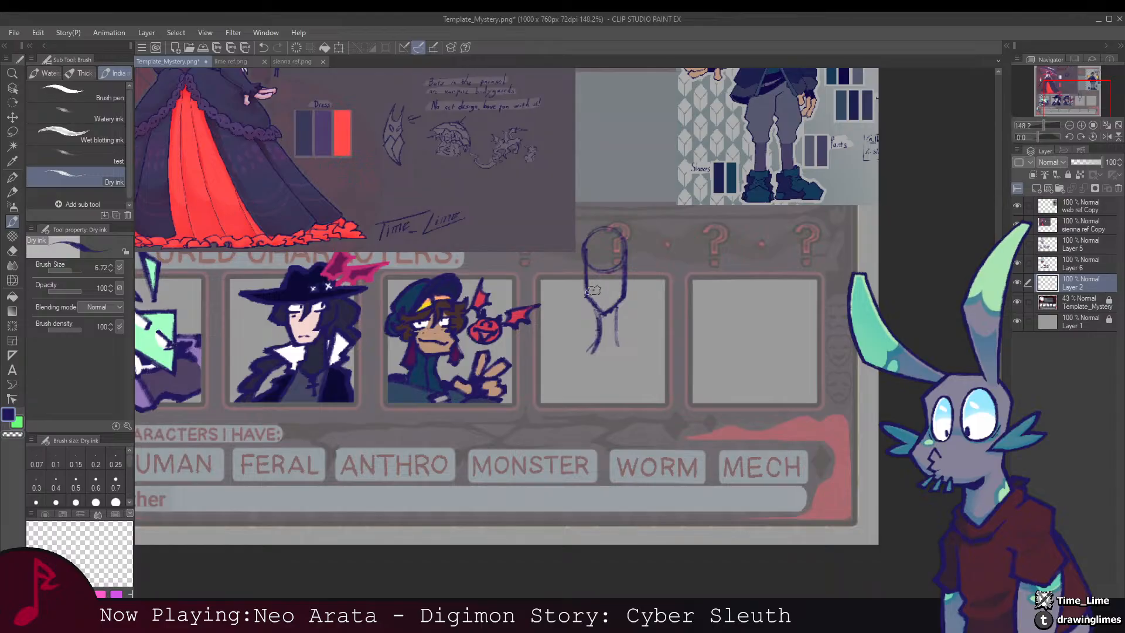
{"action": "left_click_drag", "start_coordinate": [615, 292], "coordinate": [604, 256]}
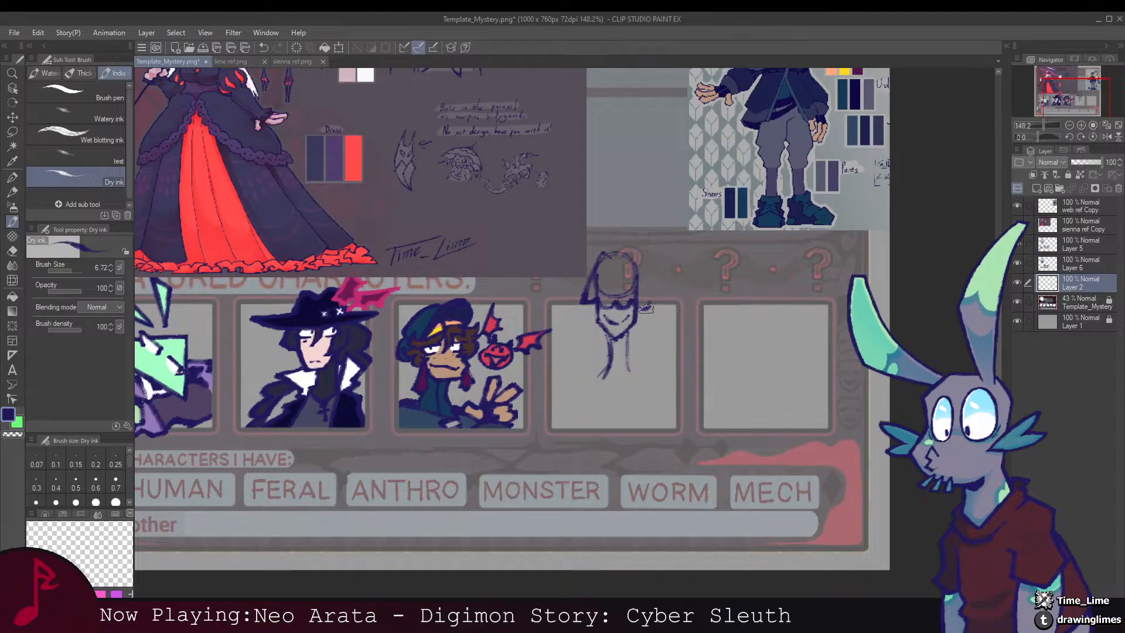
{"action": "left_click_drag", "start_coordinate": [633, 277], "coordinate": [605, 271]}
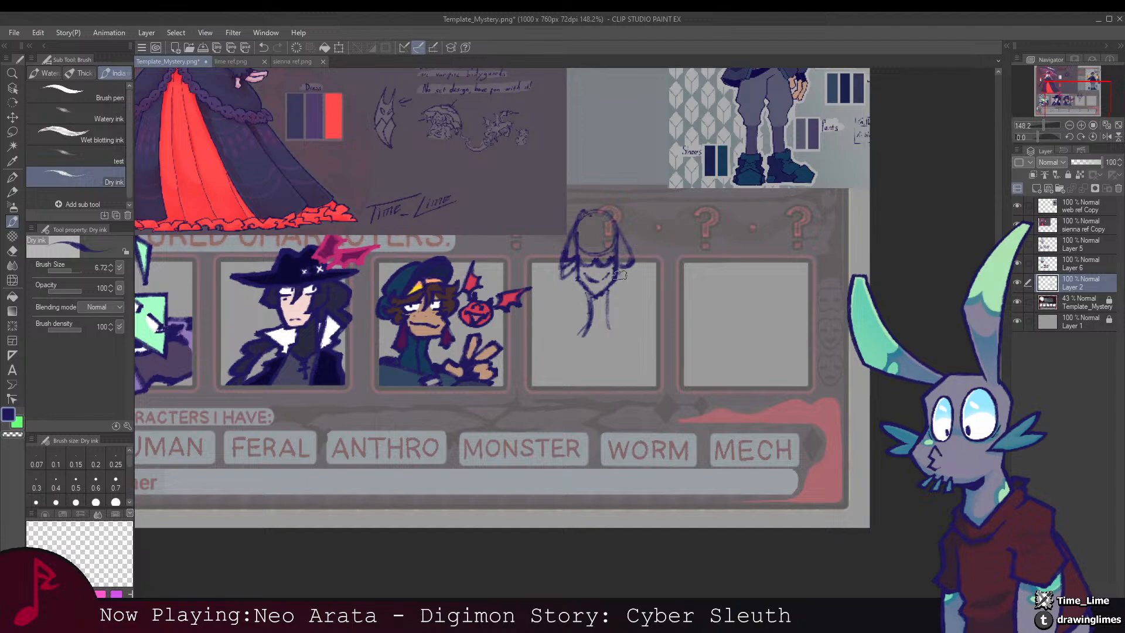
{"action": "left_click_drag", "start_coordinate": [619, 275], "coordinate": [669, 407]}
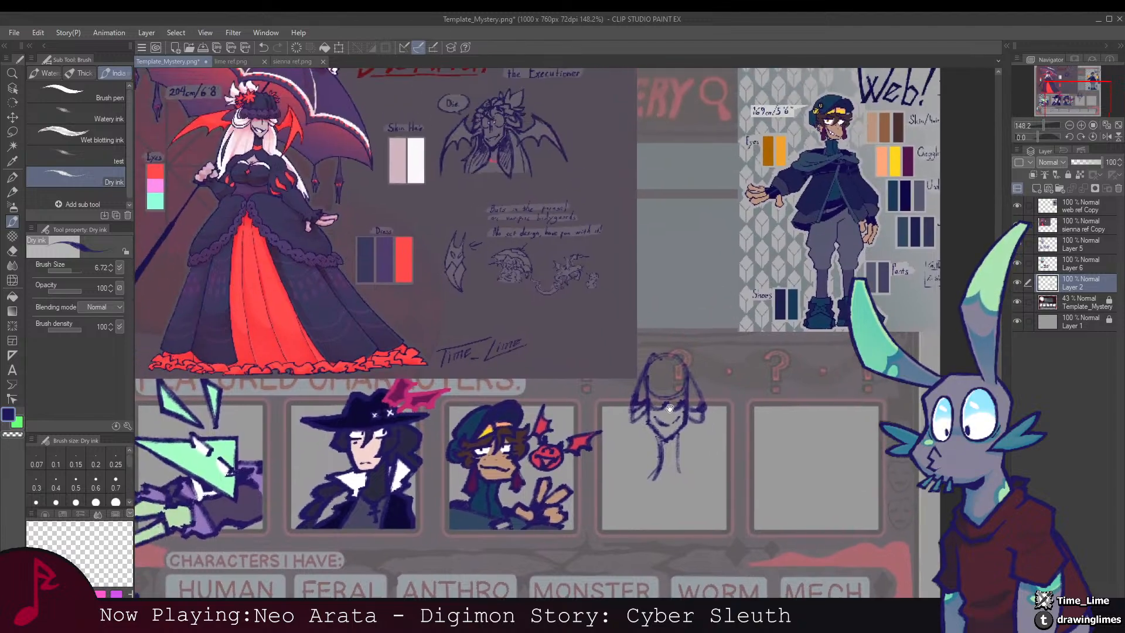
{"action": "mouse_move", "coordinate": [689, 364]}
{"action": "left_mouse_down"}
{"action": "mouse_move", "coordinate": [611, 252]}
{"action": "mouse_move", "coordinate": [626, 264]}
{"action": "mouse_move", "coordinate": [572, 262]}
{"action": "mouse_move", "coordinate": [585, 262]}
{"action": "left_mouse_up"}
Step: Cut away the lower part of the sienna ref Copy layer beside the dress swatches with a rectangular selection, then deselect
{"action": "left_click", "coordinate": [1067, 223]}
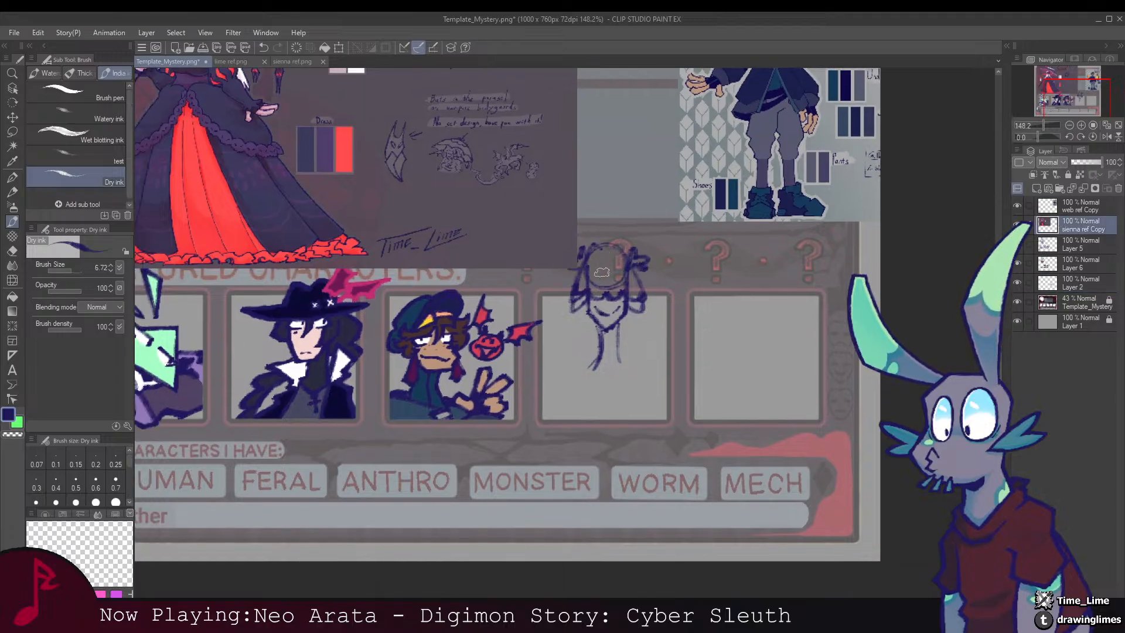
{"action": "key", "text": "m"}
{"action": "scroll", "coordinate": [556, 184], "scroll_direction": "down", "scroll_amount": 5}
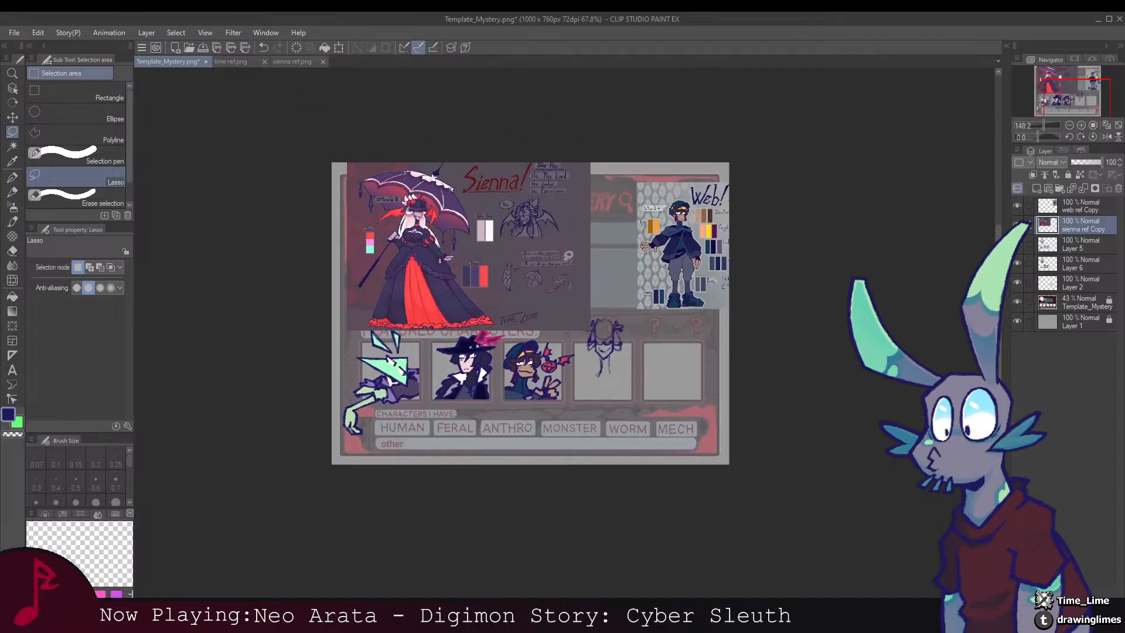
{"action": "left_click", "coordinate": [113, 91]}
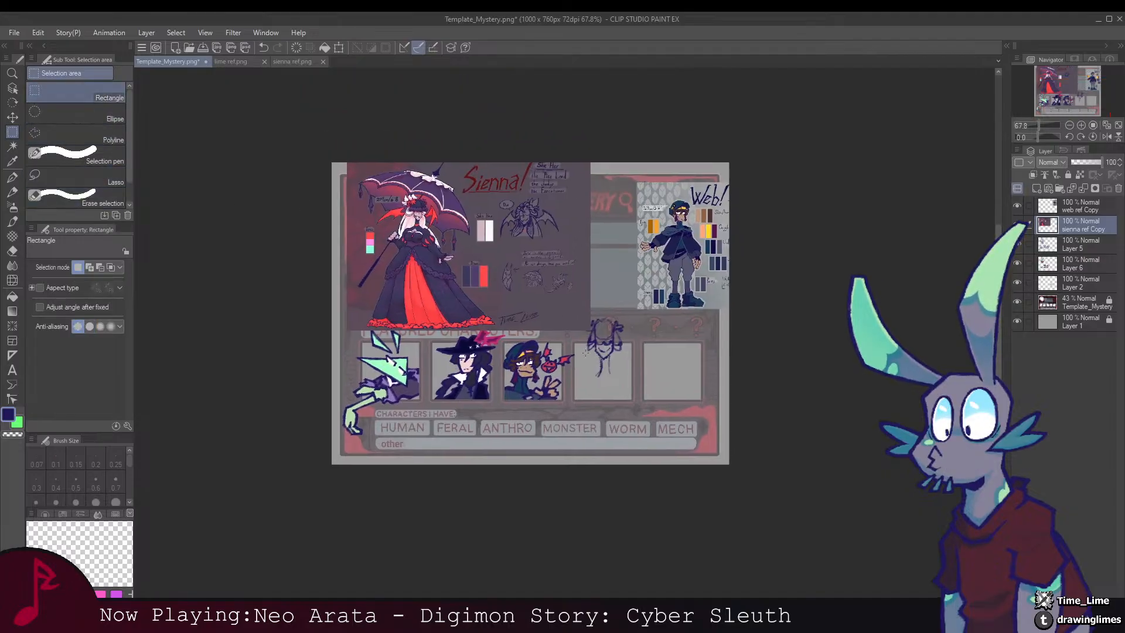
{"action": "left_click_drag", "start_coordinate": [490, 237], "coordinate": [614, 354]}
{"action": "left_click_drag", "start_coordinate": [489, 237], "coordinate": [498, 230]}
{"action": "key", "text": "Delete"}
{"action": "key", "text": "ctrl+d"}
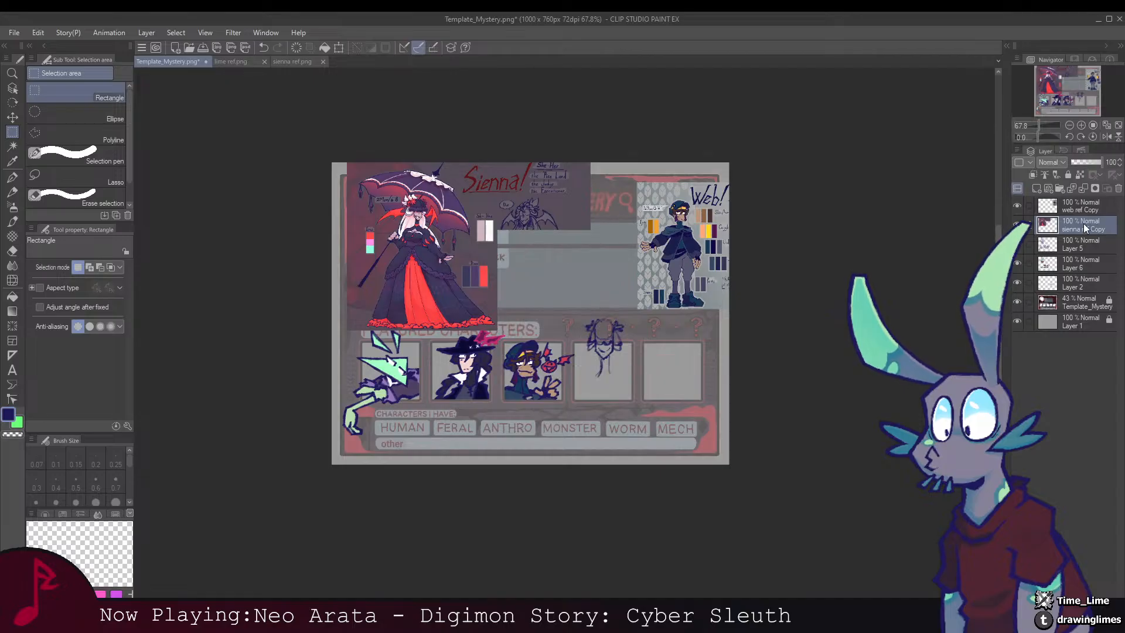
Step: Return to Layer 2 and sketch bat wings on both sides of Sienna's head with the Dry ink brush
{"action": "left_click", "coordinate": [1072, 261]}
{"action": "left_click", "coordinate": [1072, 282]}
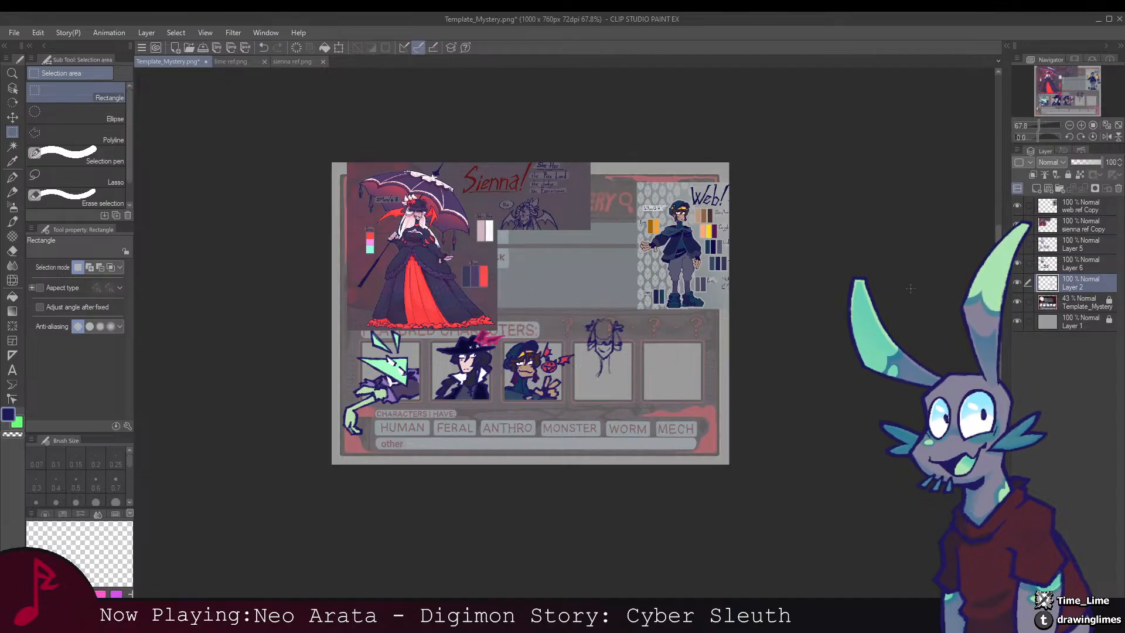
{"action": "scroll", "coordinate": [648, 435], "scroll_direction": "up", "scroll_amount": 3}
{"action": "left_click", "coordinate": [468, 618]}
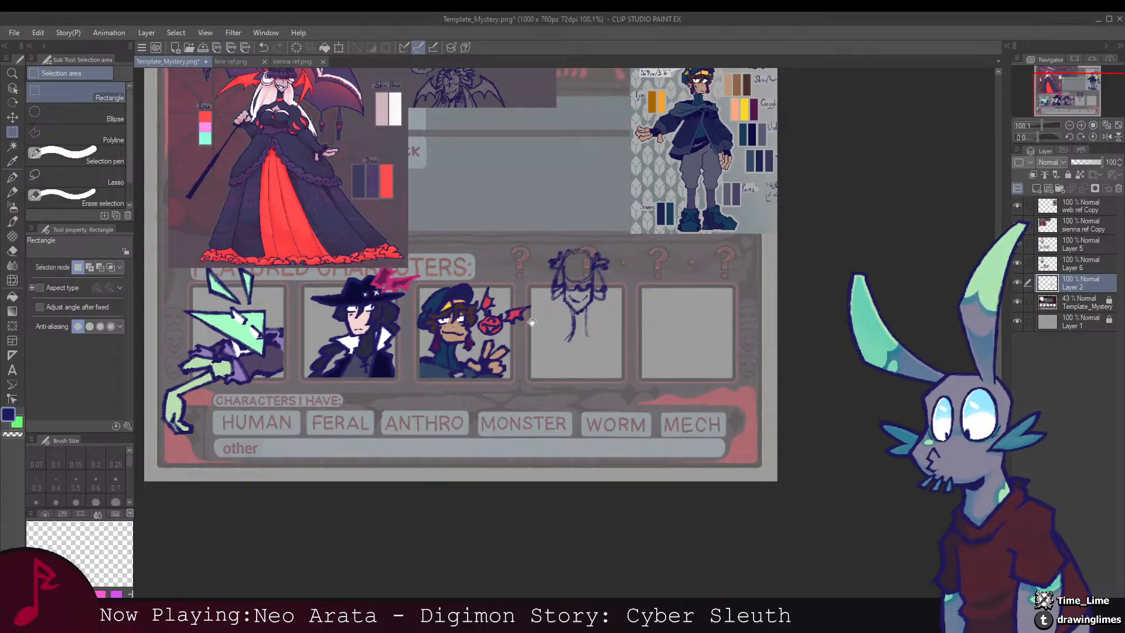
{"action": "left_click_drag", "start_coordinate": [531, 322], "coordinate": [523, 336]}
{"action": "scroll", "coordinate": [566, 290], "scroll_direction": "up", "scroll_amount": 3}
{"action": "left_click_drag", "start_coordinate": [569, 259], "coordinate": [568, 207]}
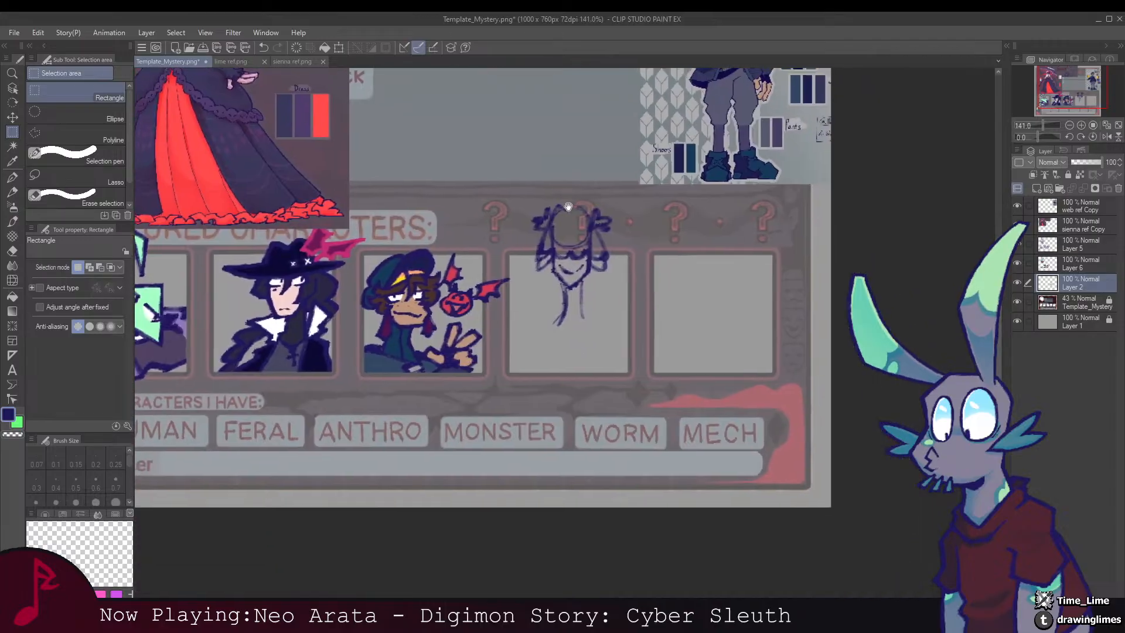
{"action": "key", "text": "b"}
{"action": "mouse_move", "coordinate": [606, 245]}
{"action": "left_mouse_down"}
{"action": "mouse_move", "coordinate": [584, 248]}
{"action": "mouse_move", "coordinate": [583, 265]}
{"action": "mouse_move", "coordinate": [593, 231]}
{"action": "mouse_move", "coordinate": [634, 329]}
{"action": "mouse_move", "coordinate": [616, 292]}
{"action": "mouse_move", "coordinate": [598, 297]}
{"action": "mouse_move", "coordinate": [572, 268]}
{"action": "left_mouse_up"}
{"action": "left_click_drag", "start_coordinate": [513, 258], "coordinate": [581, 271]}
{"action": "mouse_move", "coordinate": [576, 270]}
{"action": "left_mouse_down"}
{"action": "mouse_move", "coordinate": [546, 262]}
{"action": "mouse_move", "coordinate": [534, 252]}
{"action": "mouse_move", "coordinate": [579, 374]}
{"action": "mouse_move", "coordinate": [542, 240]}
{"action": "left_mouse_up"}
{"action": "left_click_drag", "start_coordinate": [572, 233], "coordinate": [545, 268]}
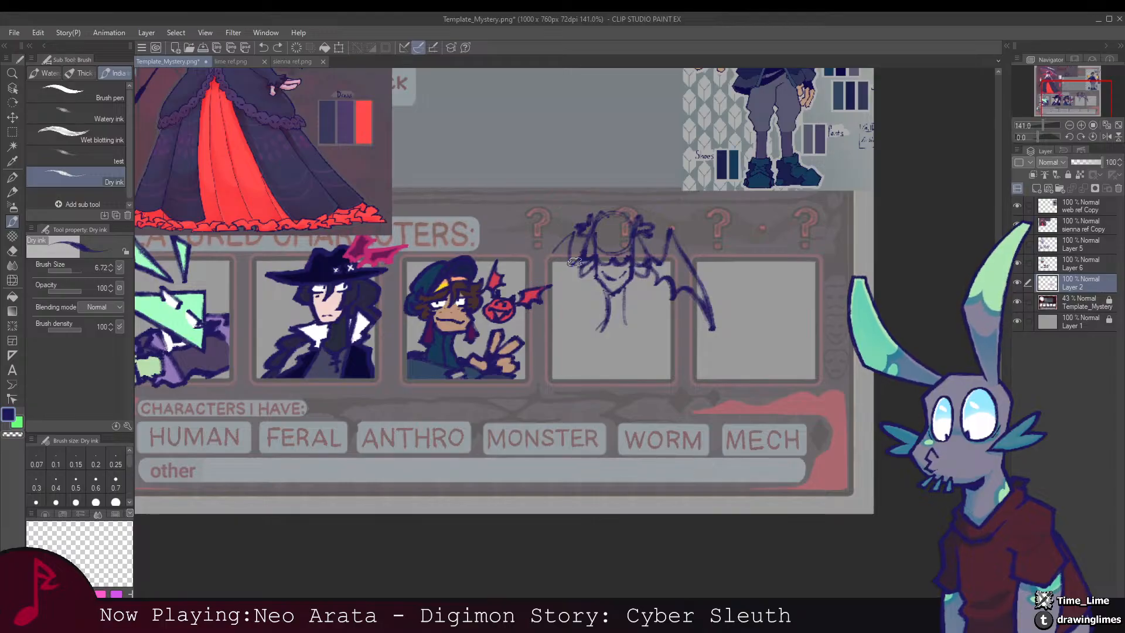
{"action": "mouse_move", "coordinate": [570, 233]}
{"action": "left_mouse_down"}
{"action": "mouse_move", "coordinate": [551, 271]}
{"action": "mouse_move", "coordinate": [557, 316]}
{"action": "mouse_move", "coordinate": [578, 280]}
{"action": "left_mouse_up"}
{"action": "mouse_move", "coordinate": [683, 273]}
{"action": "left_mouse_down"}
{"action": "mouse_move", "coordinate": [602, 262]}
{"action": "mouse_move", "coordinate": [592, 232]}
{"action": "mouse_move", "coordinate": [633, 311]}
{"action": "left_mouse_up"}
Step: Erase the wing on the fifth box's side and redraw it folded down beside Sienna's head
{"action": "key", "text": "e"}
{"action": "key", "text": "b"}
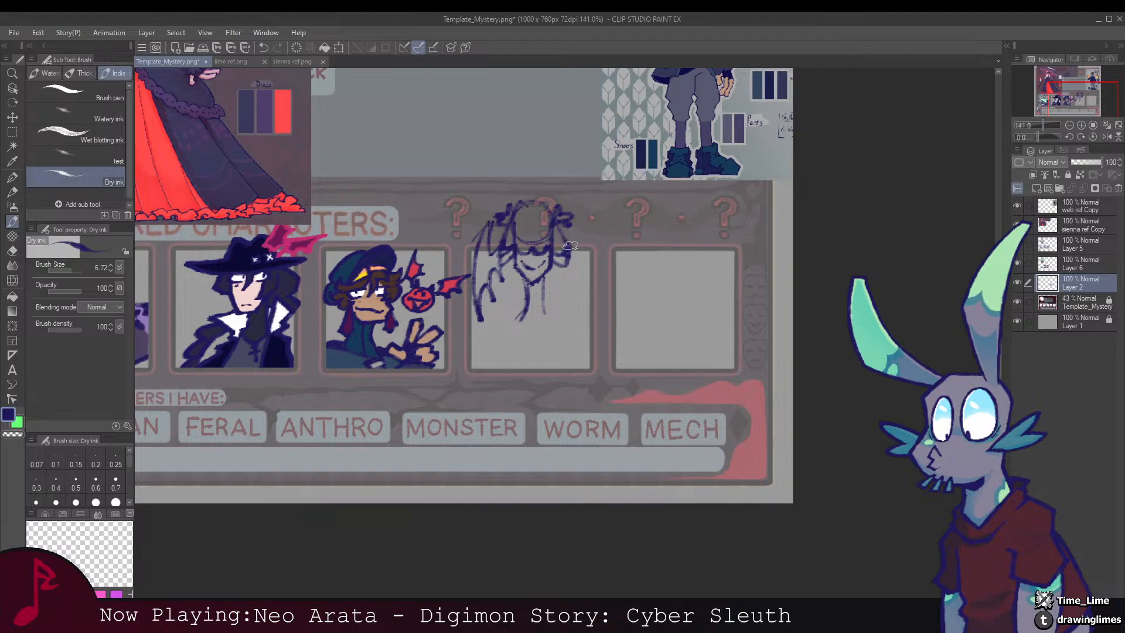
{"action": "mouse_move", "coordinate": [590, 218]}
{"action": "left_mouse_down"}
{"action": "mouse_move", "coordinate": [602, 273]}
{"action": "mouse_move", "coordinate": [568, 311]}
{"action": "mouse_move", "coordinate": [589, 216]}
{"action": "mouse_move", "coordinate": [601, 272]}
{"action": "mouse_move", "coordinate": [574, 320]}
{"action": "mouse_move", "coordinate": [587, 280]}
{"action": "mouse_move", "coordinate": [573, 289]}
{"action": "mouse_move", "coordinate": [577, 265]}
{"action": "mouse_move", "coordinate": [546, 256]}
{"action": "mouse_move", "coordinate": [598, 282]}
{"action": "mouse_move", "coordinate": [621, 397]}
{"action": "mouse_move", "coordinate": [600, 289]}
{"action": "left_mouse_up"}
{"action": "key", "text": "ctrl+z"}
{"action": "key", "text": "ctrl+z"}
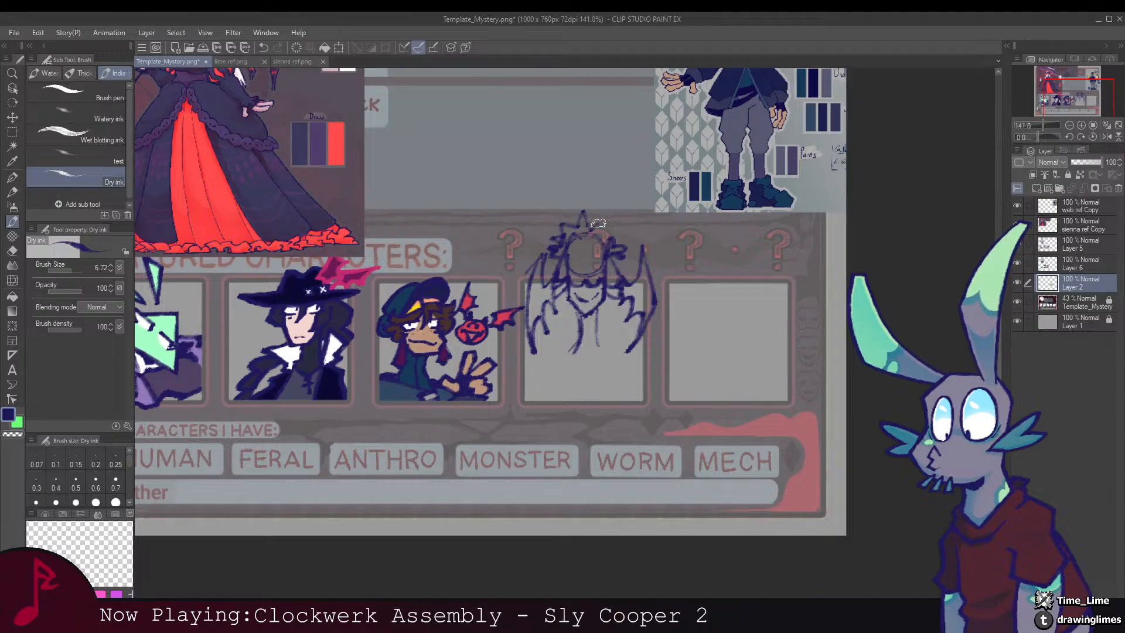
Step: Build up Sienna's bust sketch with head spikes, curls beside the face, rounded shoulders and a heart-shaped neckline
{"action": "mouse_move", "coordinate": [607, 239]}
{"action": "left_mouse_down"}
{"action": "mouse_move", "coordinate": [625, 286]}
{"action": "mouse_move", "coordinate": [579, 139]}
{"action": "left_mouse_up"}
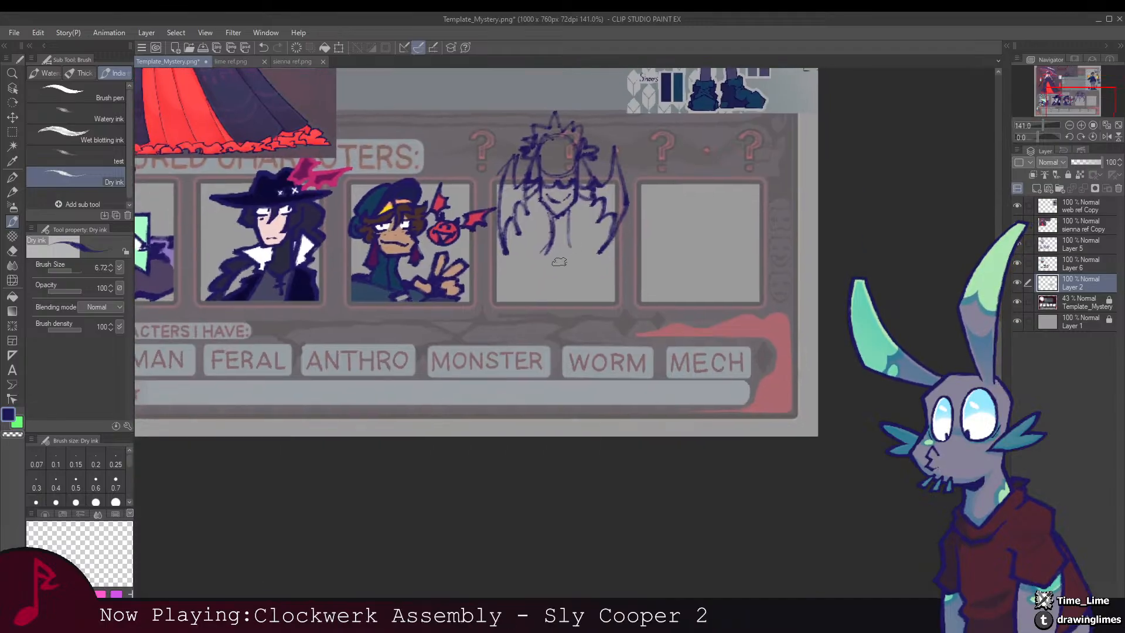
{"action": "mouse_move", "coordinate": [558, 262]}
{"action": "left_mouse_down"}
{"action": "mouse_move", "coordinate": [536, 274]}
{"action": "mouse_move", "coordinate": [548, 247]}
{"action": "mouse_move", "coordinate": [515, 259]}
{"action": "mouse_move", "coordinate": [501, 303]}
{"action": "mouse_move", "coordinate": [599, 263]}
{"action": "mouse_move", "coordinate": [615, 296]}
{"action": "mouse_move", "coordinate": [589, 293]}
{"action": "left_mouse_up"}
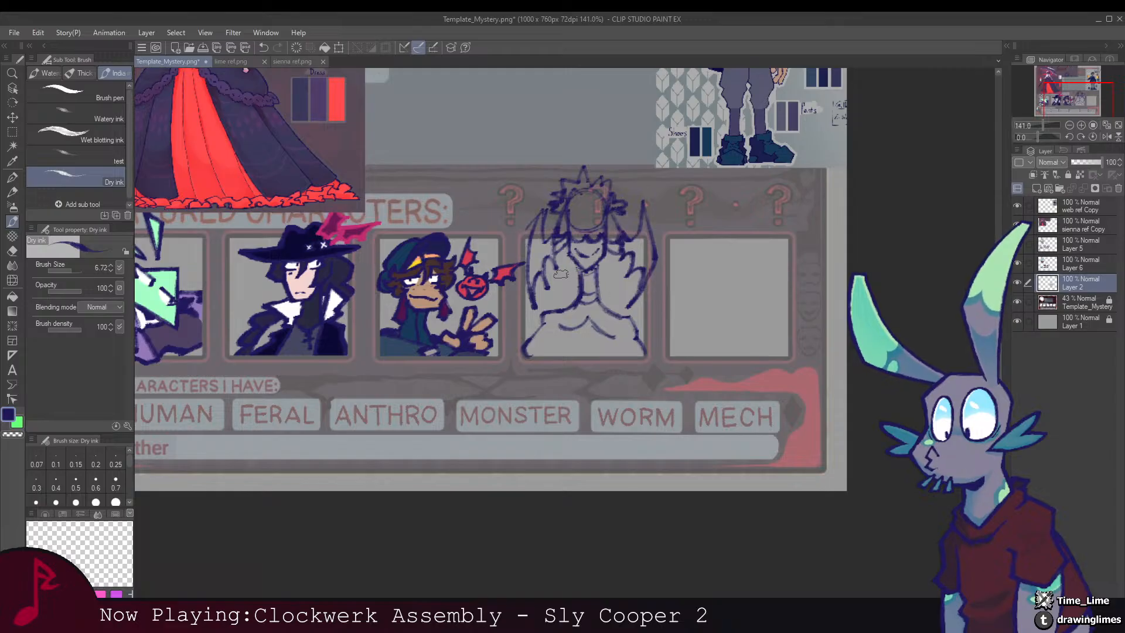
{"action": "scroll", "coordinate": [560, 274], "scroll_direction": "down", "scroll_amount": 1}
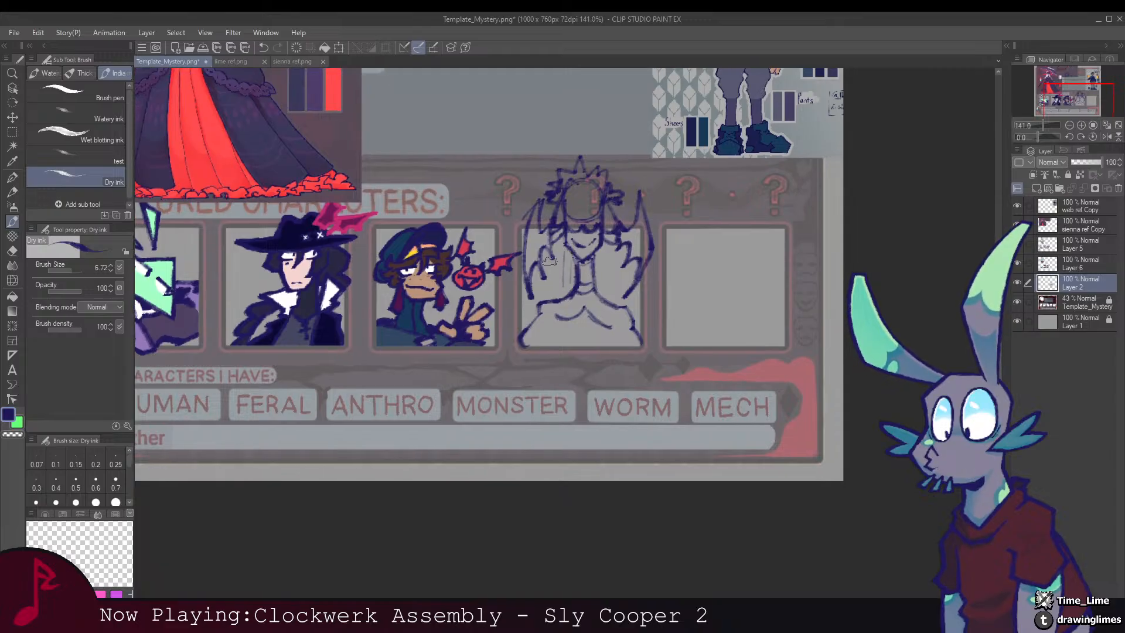
{"action": "scroll", "coordinate": [526, 254], "scroll_direction": "down", "scroll_amount": 3}
{"action": "scroll", "coordinate": [562, 240], "scroll_direction": "up", "scroll_amount": 3}
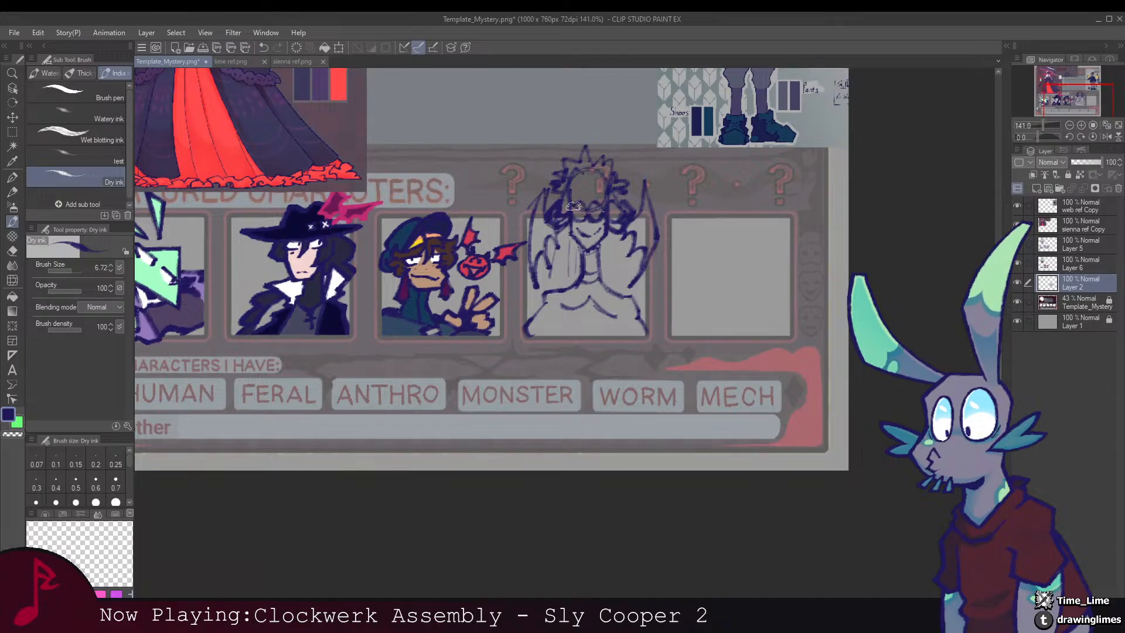
{"action": "mouse_move", "coordinate": [601, 267]}
{"action": "left_mouse_down"}
{"action": "mouse_move", "coordinate": [560, 238]}
{"action": "mouse_move", "coordinate": [615, 418]}
{"action": "mouse_move", "coordinate": [571, 239]}
{"action": "left_mouse_up"}
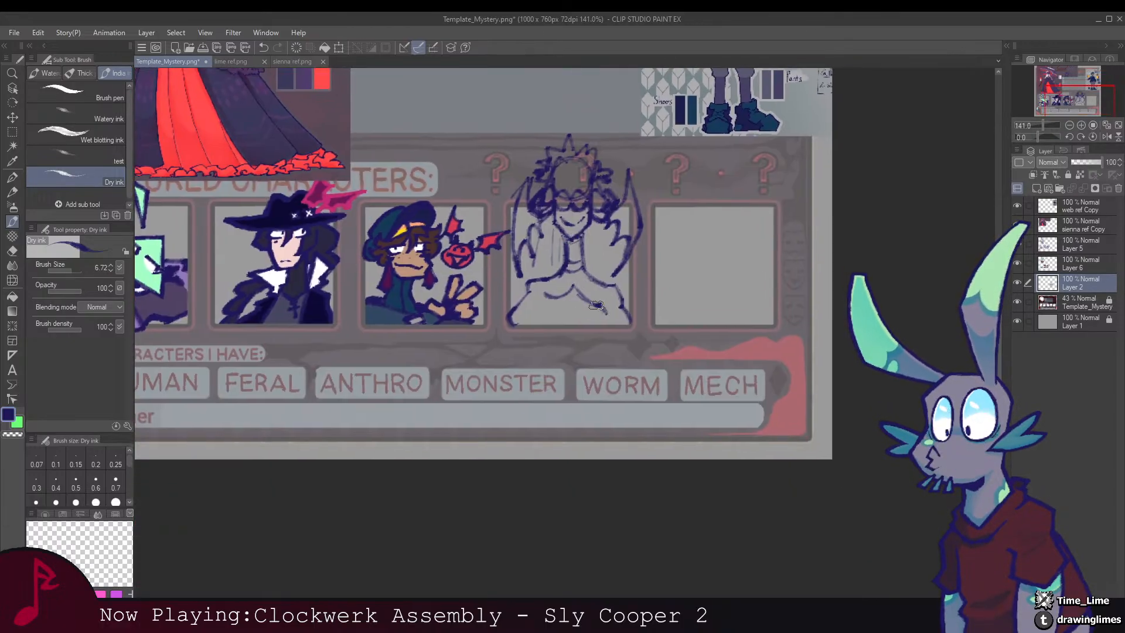
{"action": "mouse_move", "coordinate": [562, 316]}
{"action": "left_mouse_down"}
{"action": "mouse_move", "coordinate": [543, 303]}
{"action": "mouse_move", "coordinate": [535, 312]}
{"action": "left_mouse_up"}
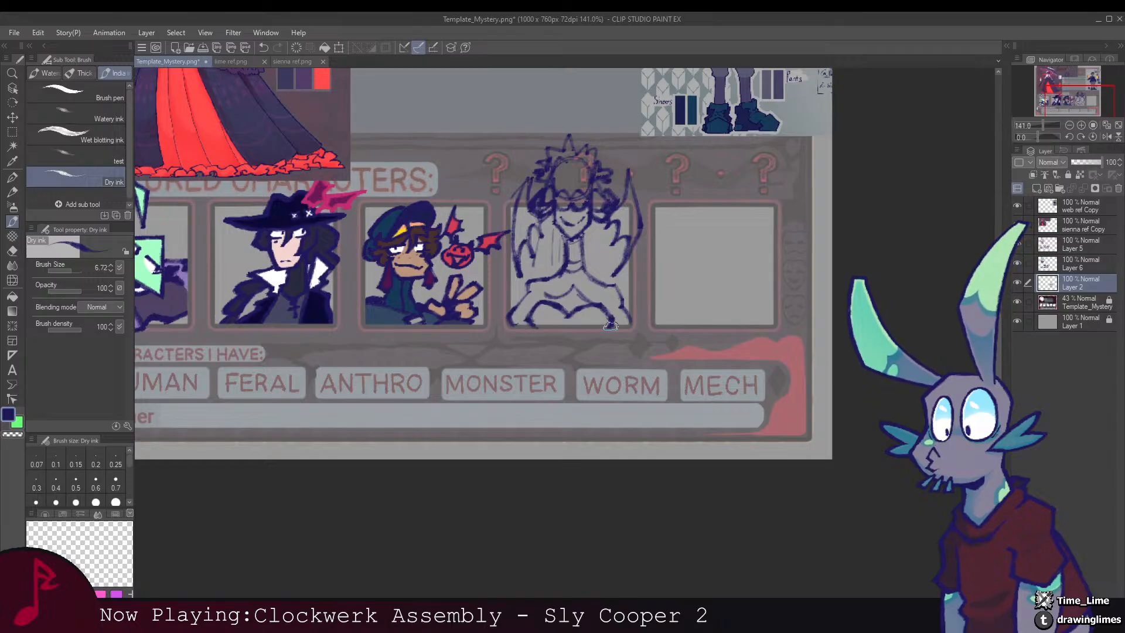
Step: Scale the Sienna sketch to 96% with its aspect ratio kept, fitting it within the fourth box
{"action": "left_click_drag", "start_coordinate": [584, 286], "coordinate": [625, 434]}
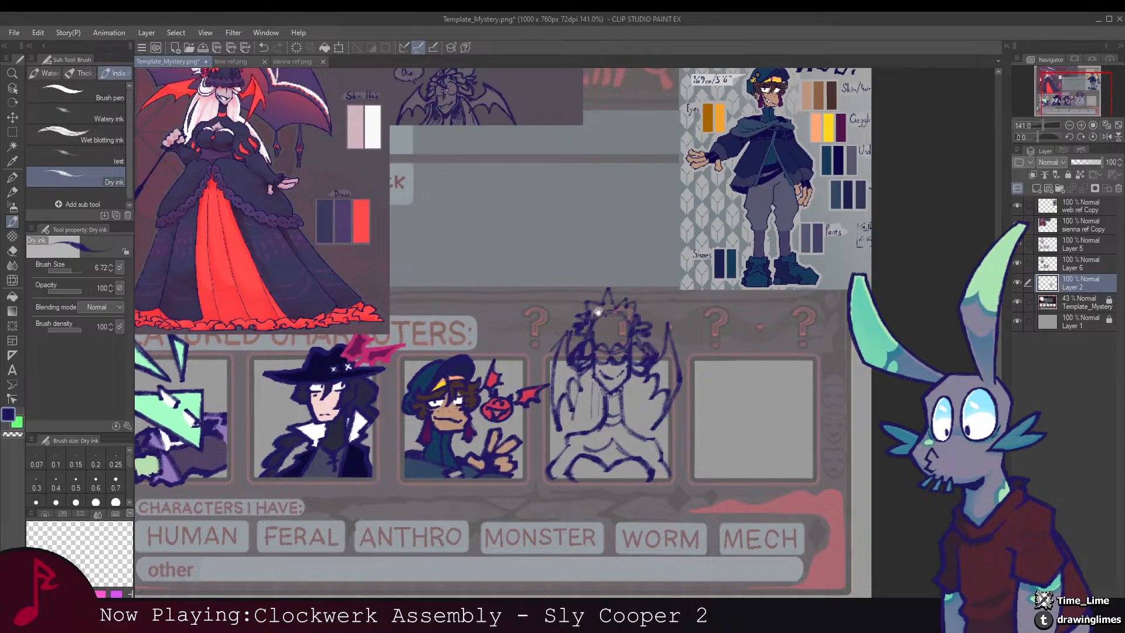
{"action": "mouse_move", "coordinate": [607, 324]}
{"action": "left_mouse_down"}
{"action": "mouse_move", "coordinate": [560, 289]}
{"action": "mouse_move", "coordinate": [582, 298]}
{"action": "mouse_move", "coordinate": [577, 241]}
{"action": "mouse_move", "coordinate": [622, 225]}
{"action": "left_mouse_up"}
{"action": "key", "text": "ctrl+t"}
{"action": "left_click_drag", "start_coordinate": [598, 300], "coordinate": [604, 301]}
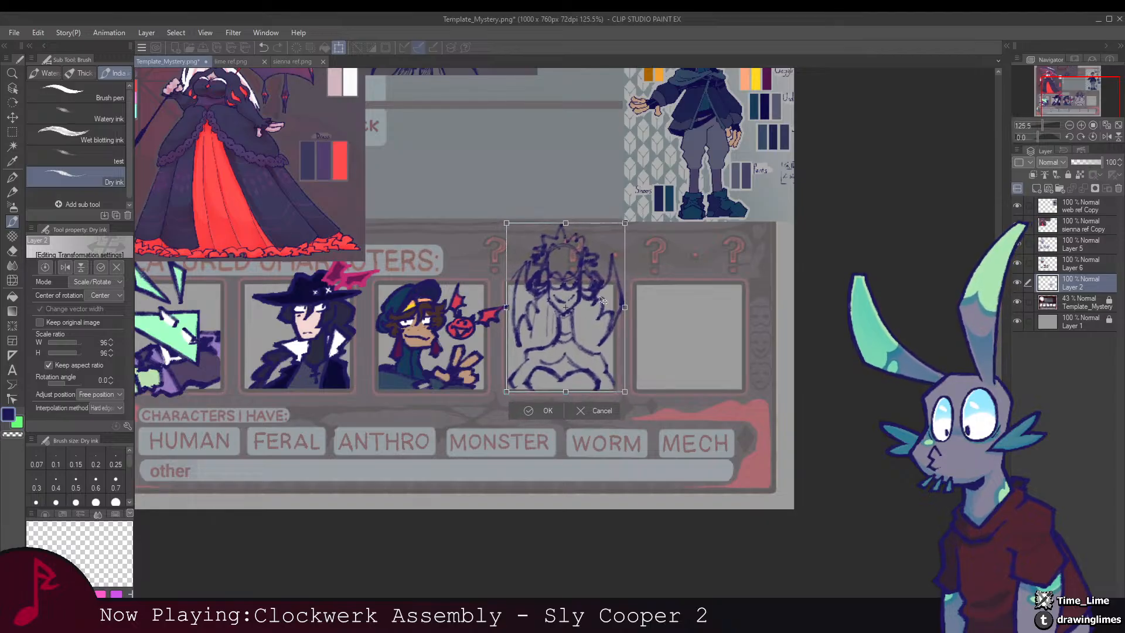
{"action": "key", "text": "Return"}
Step: Erase both folded wings and sketch long straight hair falling from the curls to the shoulders on each side
{"action": "key", "text": "e"}
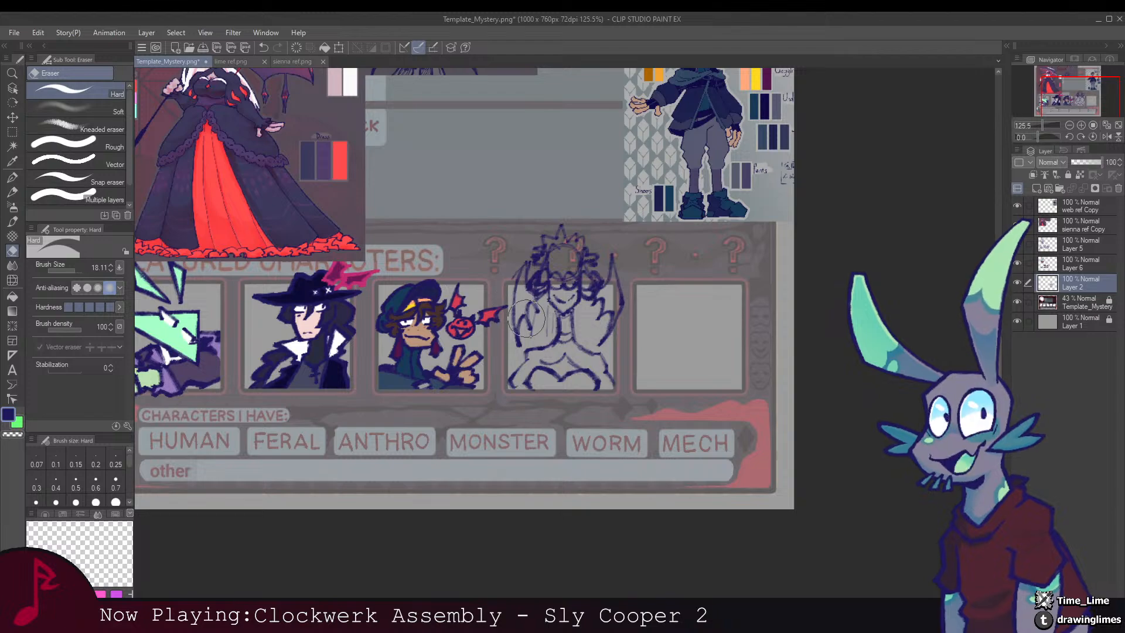
{"action": "mouse_move", "coordinate": [518, 304]}
{"action": "left_mouse_down"}
{"action": "mouse_move", "coordinate": [521, 262]}
{"action": "mouse_move", "coordinate": [537, 313]}
{"action": "mouse_move", "coordinate": [604, 297]}
{"action": "mouse_move", "coordinate": [610, 256]}
{"action": "mouse_move", "coordinate": [609, 352]}
{"action": "left_mouse_up"}
{"action": "key", "text": "b"}
{"action": "left_click_drag", "start_coordinate": [535, 300], "coordinate": [538, 340]}
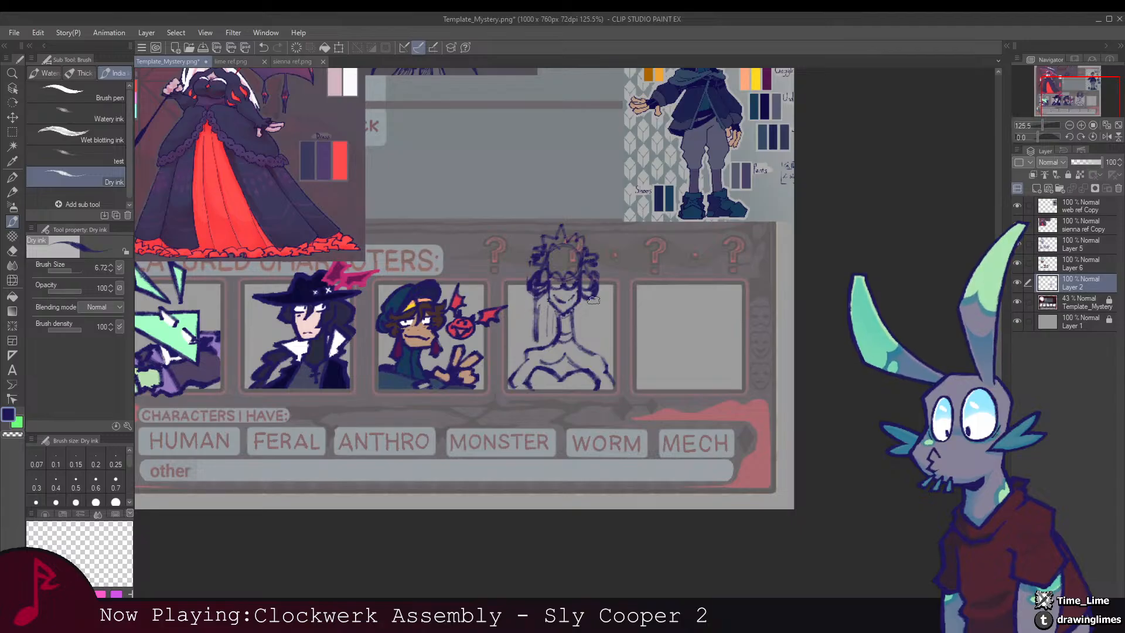
{"action": "left_click_drag", "start_coordinate": [593, 298], "coordinate": [615, 357]}
{"action": "left_click_drag", "start_coordinate": [536, 294], "coordinate": [525, 336]}
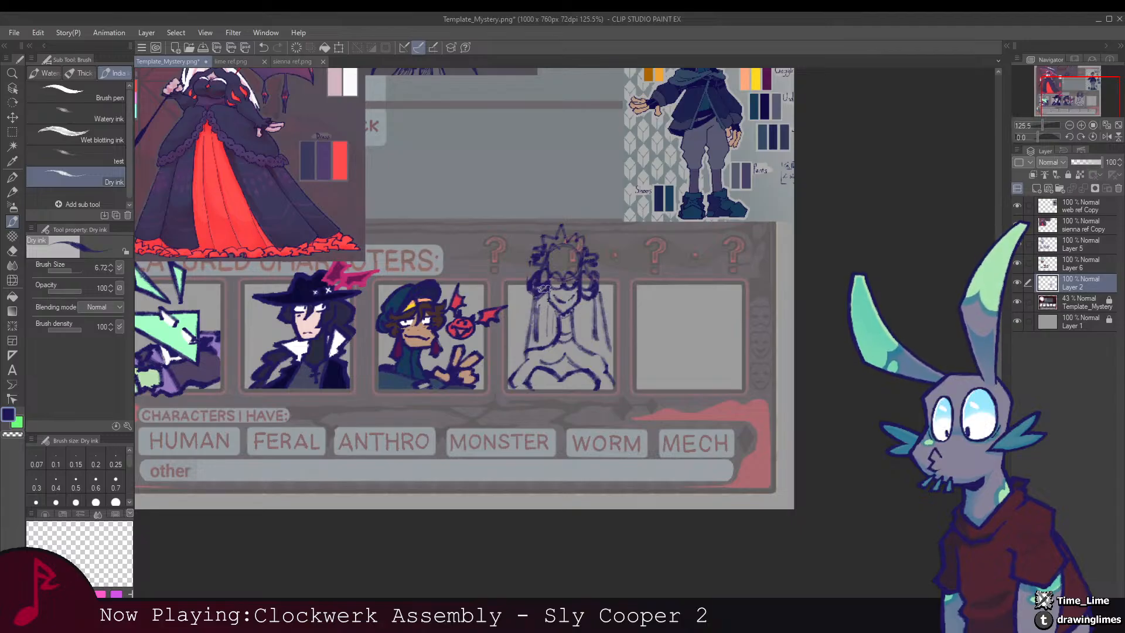
Step: Sketch a pair of outspread bat wings reaching sideways from Sienna's head over the neighbouring boxes
{"action": "left_click_drag", "start_coordinate": [530, 269], "coordinate": [474, 291]}
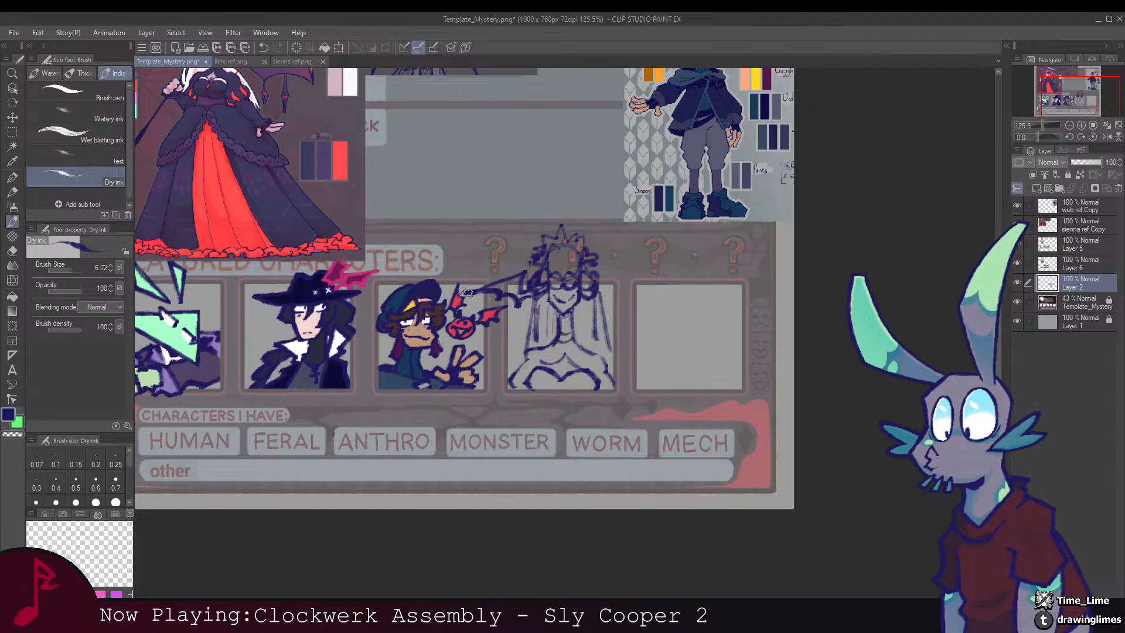
{"action": "left_click_drag", "start_coordinate": [467, 293], "coordinate": [507, 274]}
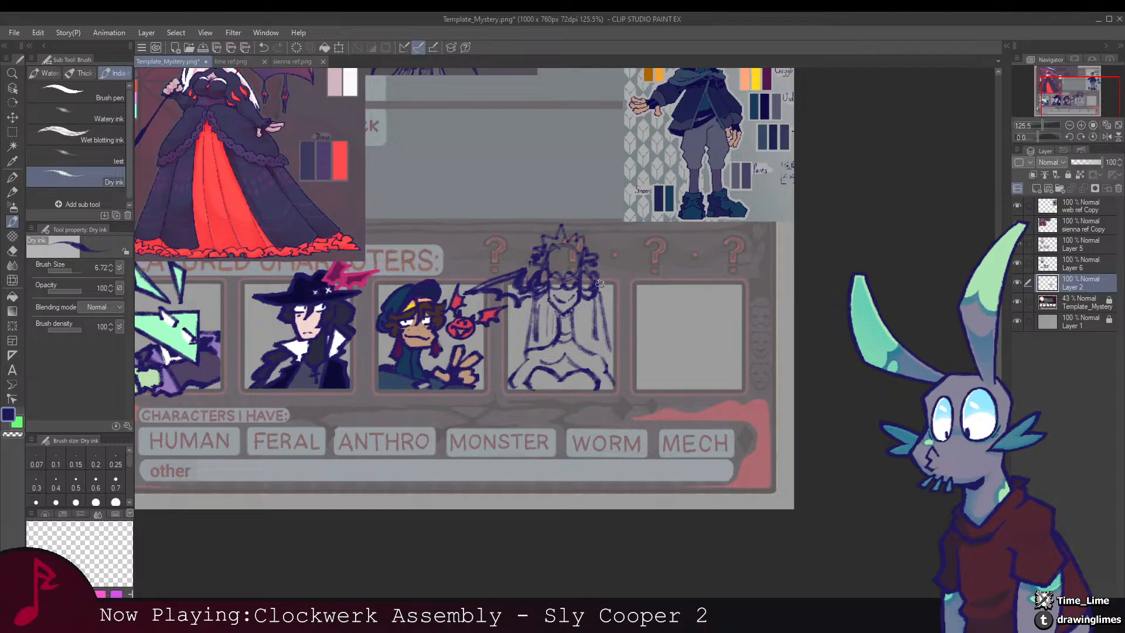
{"action": "mouse_move", "coordinate": [600, 283]}
{"action": "left_mouse_down"}
{"action": "mouse_move", "coordinate": [539, 279]}
{"action": "mouse_move", "coordinate": [629, 268]}
{"action": "left_mouse_up"}
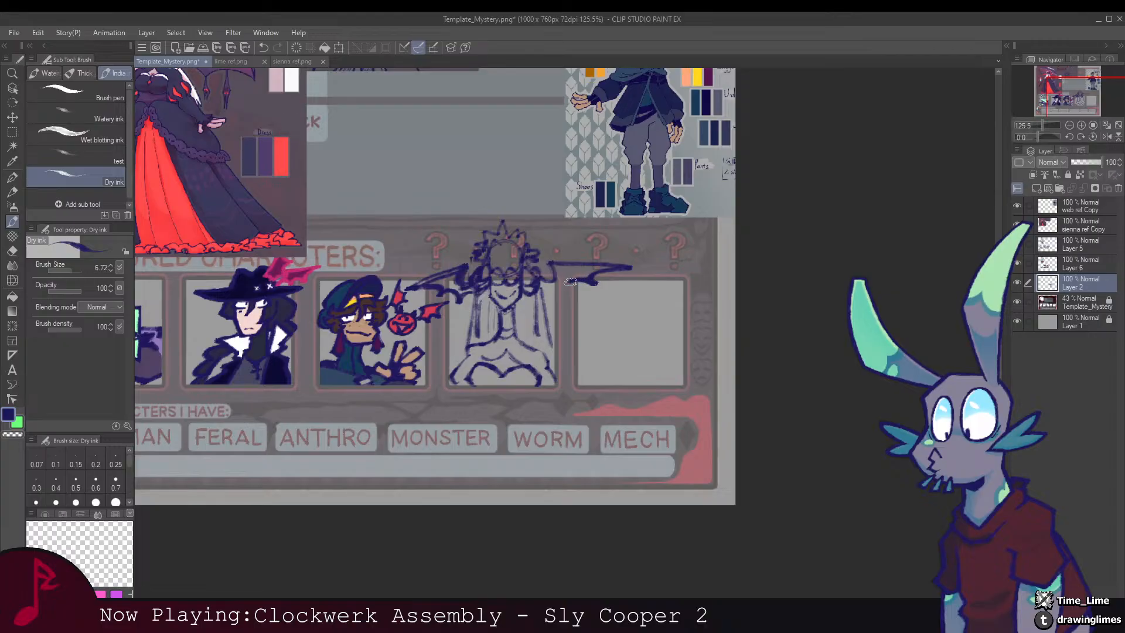
{"action": "scroll", "coordinate": [544, 252], "scroll_direction": "down", "scroll_amount": 5}
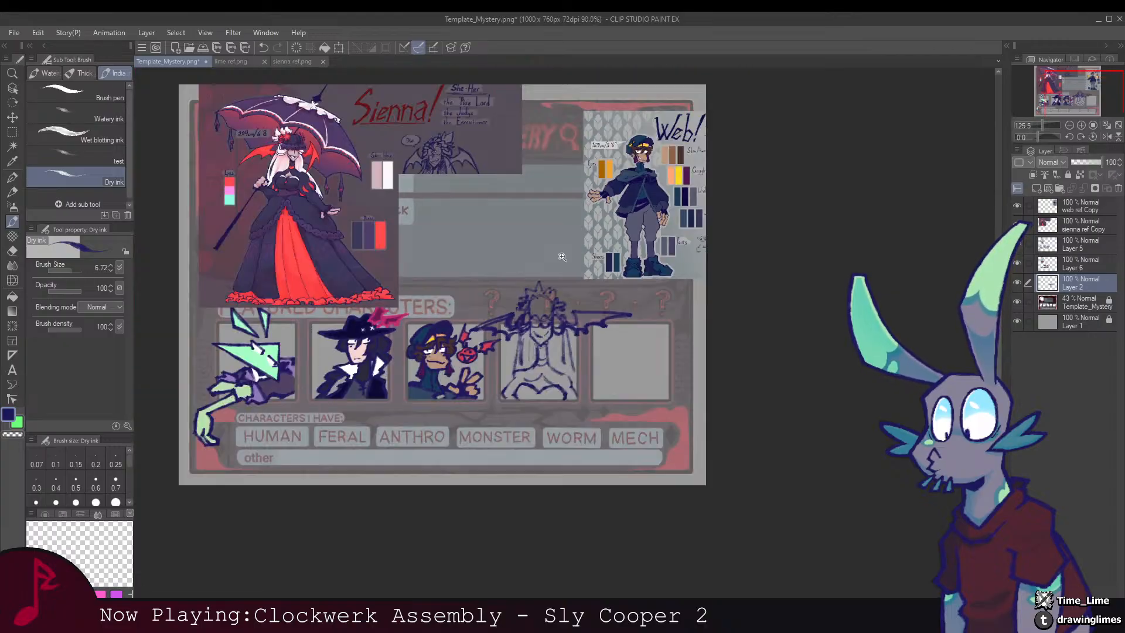
{"action": "scroll", "coordinate": [510, 286], "scroll_direction": "up", "scroll_amount": 5}
{"action": "scroll", "coordinate": [510, 286], "scroll_direction": "up", "scroll_amount": 1}
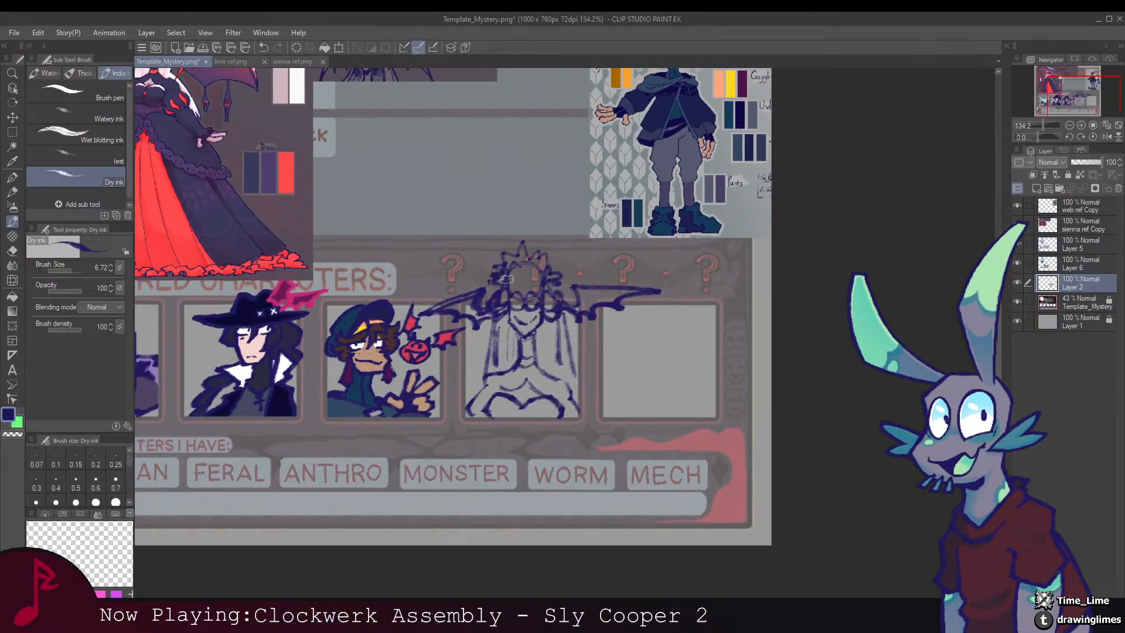
Step: Erase the wing reaching toward the third box, redraw it folded downward inside the fourth box, and touch up the head
{"action": "key", "text": "e"}
{"action": "key", "text": "bracketleft"}
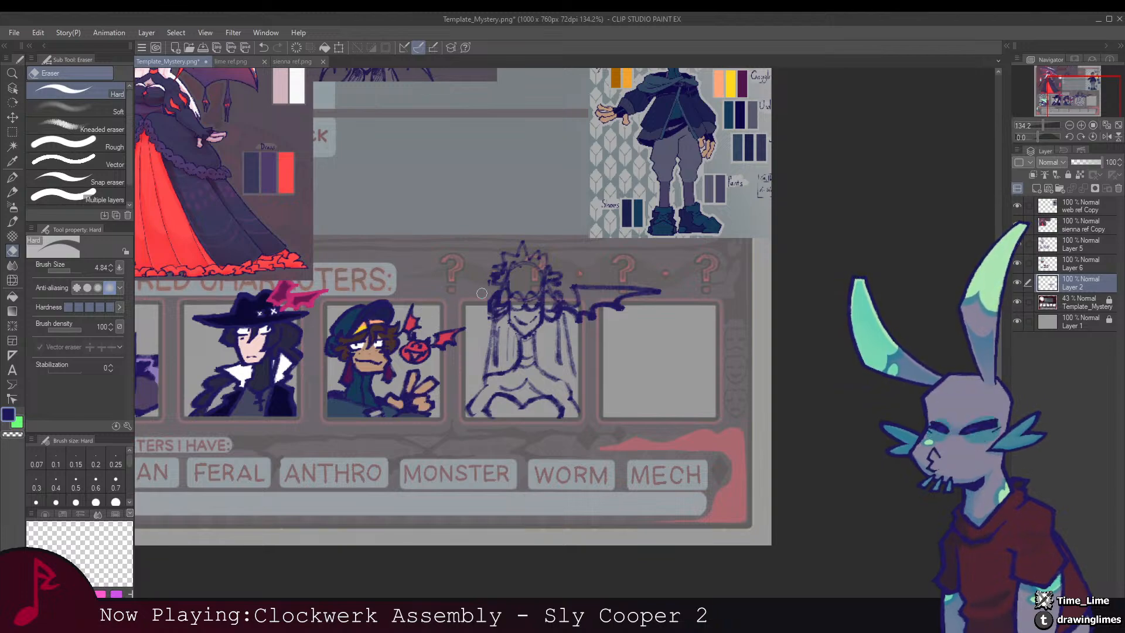
{"action": "key", "text": "b"}
{"action": "mouse_move", "coordinate": [477, 301]}
{"action": "left_mouse_down"}
{"action": "mouse_move", "coordinate": [476, 284]}
{"action": "mouse_move", "coordinate": [466, 321]}
{"action": "mouse_move", "coordinate": [486, 381]}
{"action": "mouse_move", "coordinate": [476, 328]}
{"action": "left_mouse_up"}
{"action": "left_click_drag", "start_coordinate": [572, 284], "coordinate": [530, 268]}
{"action": "left_click_drag", "start_coordinate": [521, 226], "coordinate": [544, 243]}
{"action": "left_click_drag", "start_coordinate": [542, 256], "coordinate": [502, 269]}
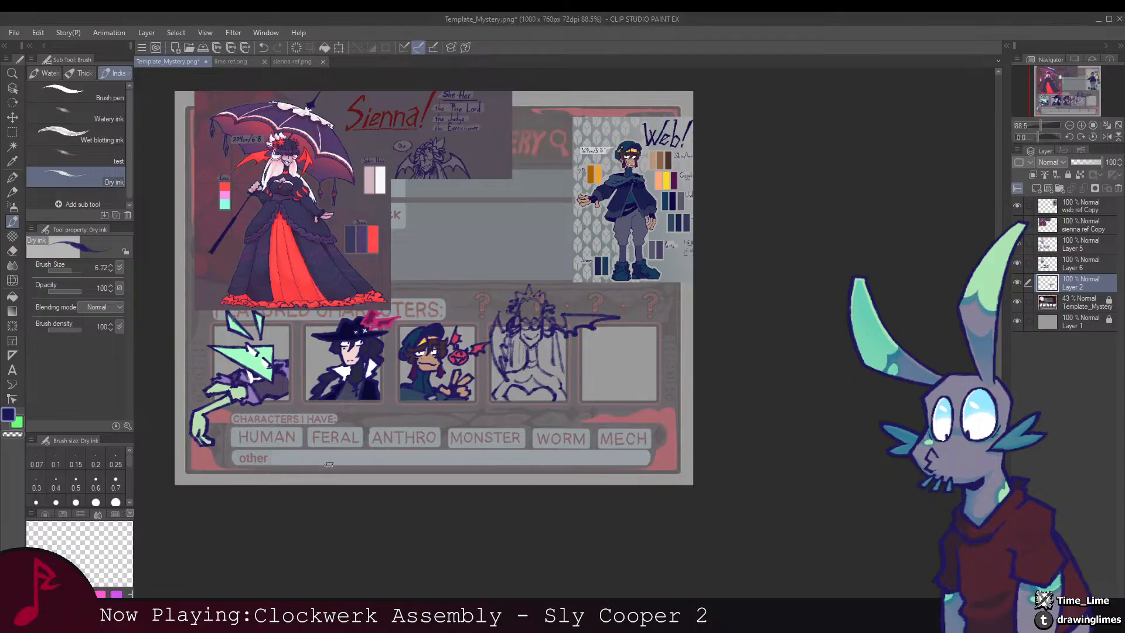
Step: Lower the opacity of Layer 2 to 43% and make Layer 5 active for inking with the Dry ink brush
{"action": "scroll", "coordinate": [611, 279], "scroll_direction": "up", "scroll_amount": 3}
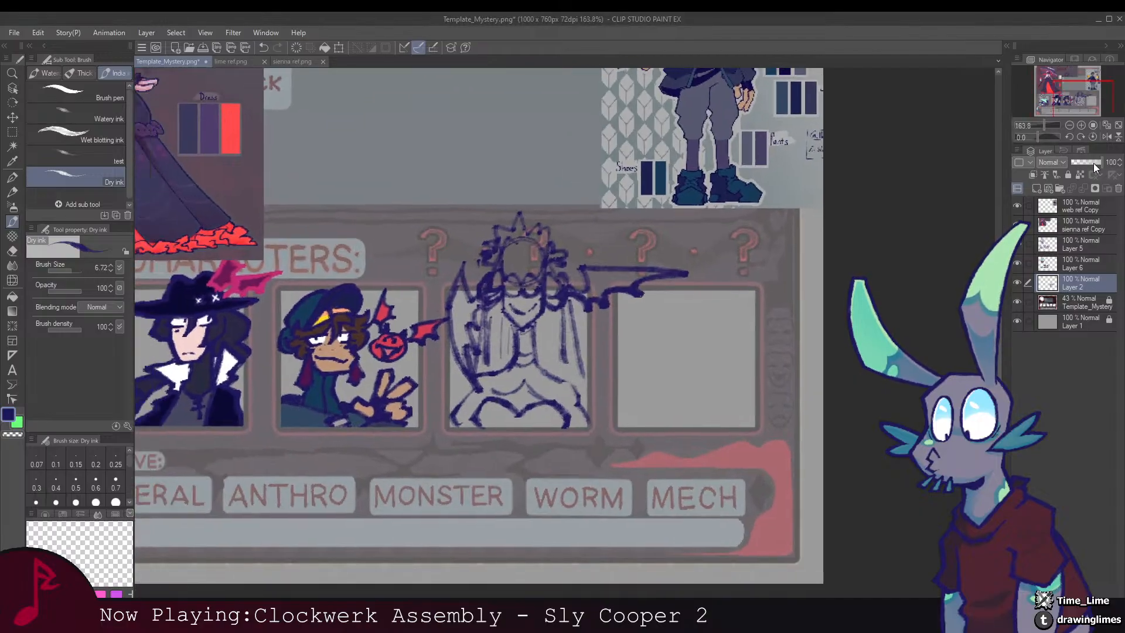
{"action": "left_click_drag", "start_coordinate": [1094, 163], "coordinate": [1084, 162]}
{"action": "left_click", "coordinate": [1075, 244]}
{"action": "mouse_move", "coordinate": [526, 293]}
{"action": "left_mouse_down"}
{"action": "mouse_move", "coordinate": [540, 267]}
{"action": "mouse_move", "coordinate": [538, 286]}
{"action": "left_mouse_up"}
{"action": "scroll", "coordinate": [535, 281], "scroll_direction": "up", "scroll_amount": 3}
{"action": "key", "text": "b"}
{"action": "key", "text": "b"}
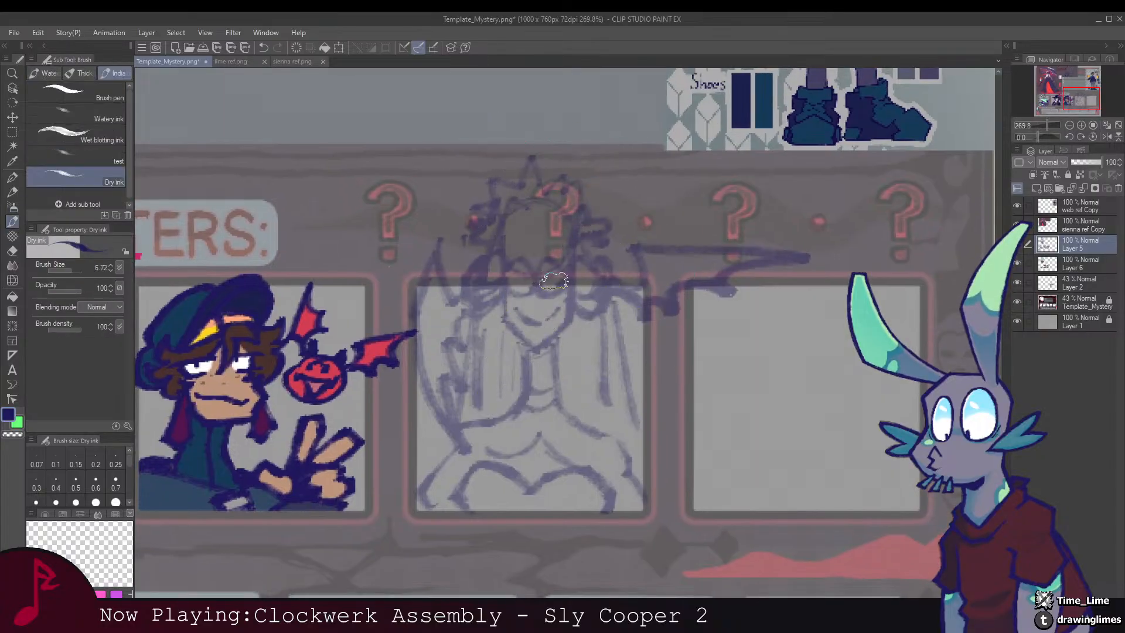
Step: Reduce the Dry ink brush size to 3.01 and ink the row of round curls across Sienna's forehead in the fourth box
{"action": "mouse_move", "coordinate": [546, 278]}
{"action": "left_mouse_down"}
{"action": "mouse_move", "coordinate": [587, 270]}
{"action": "mouse_move", "coordinate": [523, 269]}
{"action": "mouse_move", "coordinate": [532, 262]}
{"action": "mouse_move", "coordinate": [537, 273]}
{"action": "mouse_move", "coordinate": [520, 270]}
{"action": "mouse_move", "coordinate": [512, 295]}
{"action": "mouse_move", "coordinate": [577, 304]}
{"action": "left_mouse_up"}
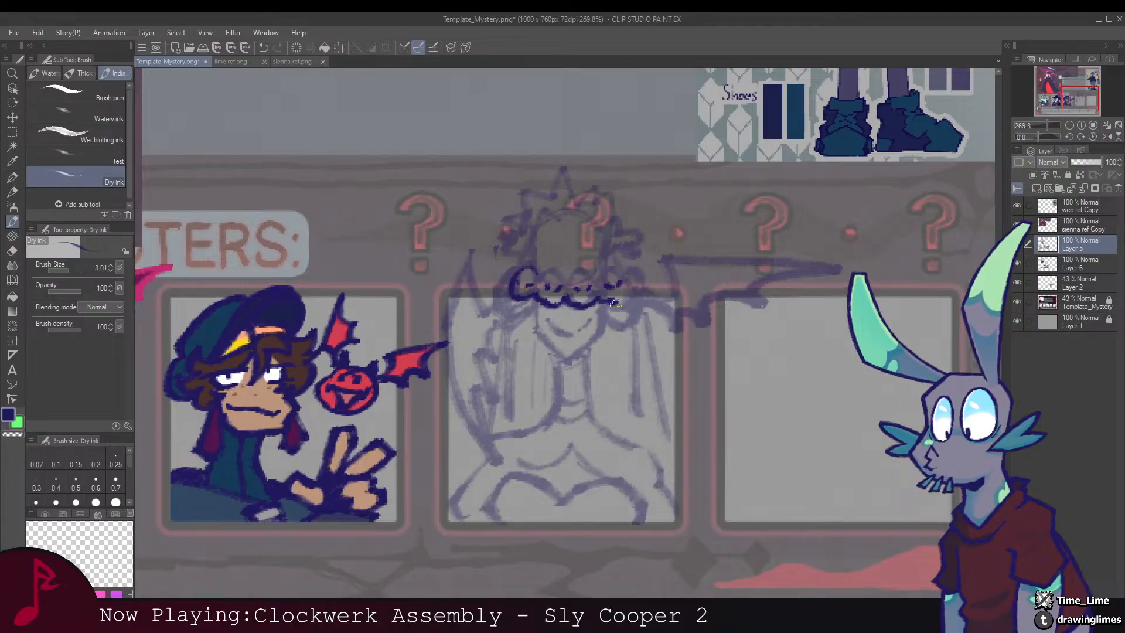
{"action": "left_click_drag", "start_coordinate": [615, 303], "coordinate": [628, 298]}
{"action": "scroll", "coordinate": [632, 280], "scroll_direction": "up", "scroll_amount": 1}
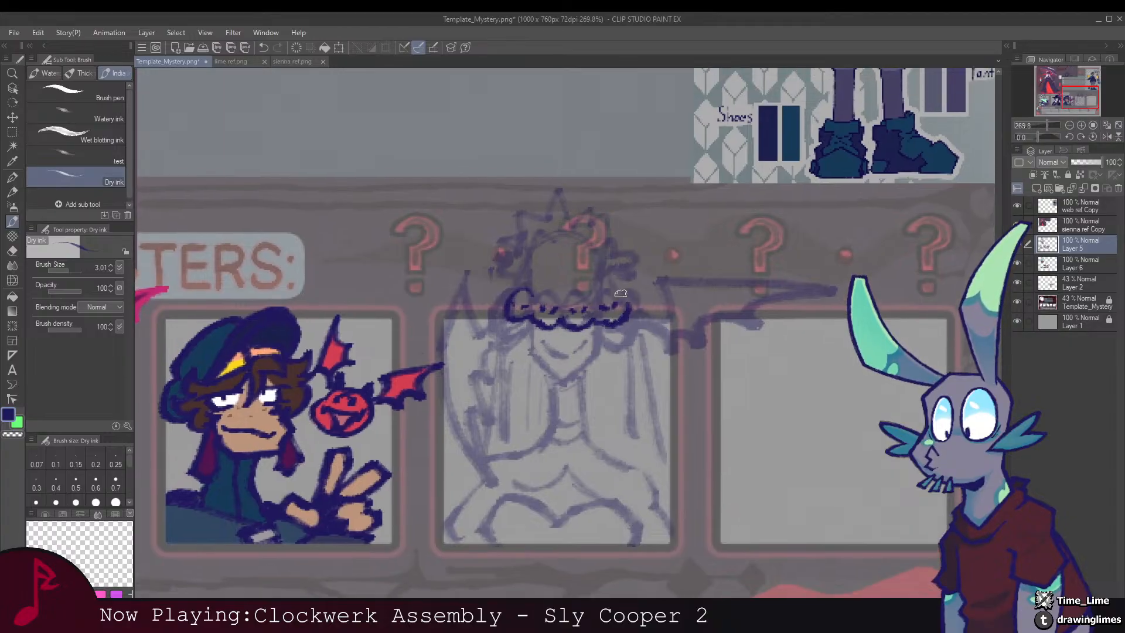
{"action": "scroll", "coordinate": [606, 293], "scroll_direction": "left", "scroll_amount": 1}
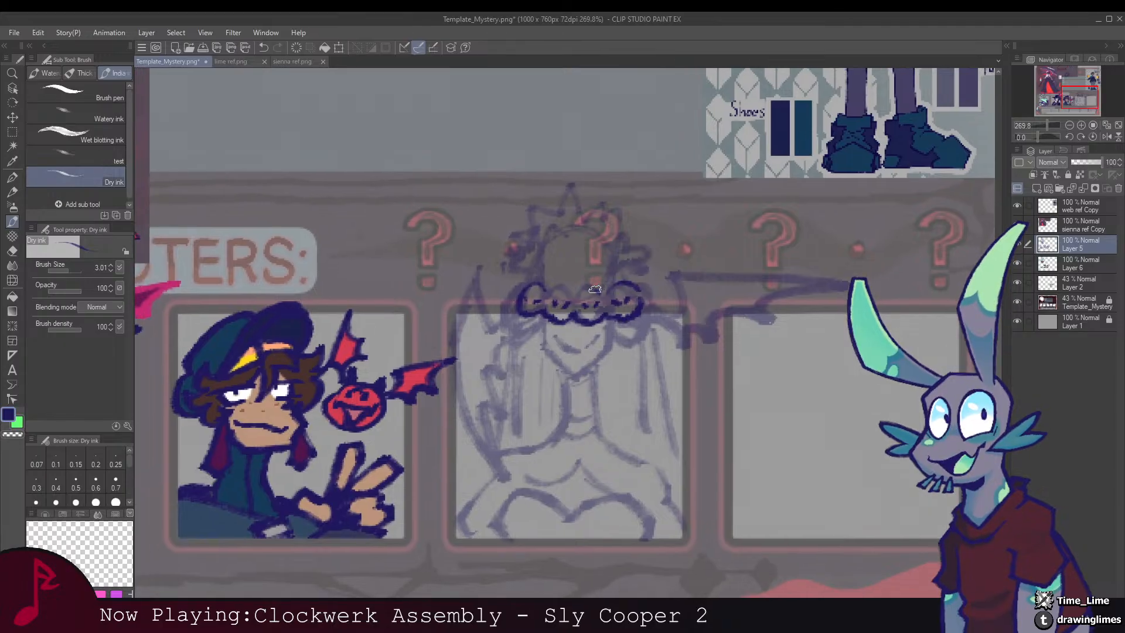
{"action": "scroll", "coordinate": [551, 294], "scroll_direction": "up", "scroll_amount": 1}
{"action": "scroll", "coordinate": [550, 294], "scroll_direction": "left", "scroll_amount": 1}
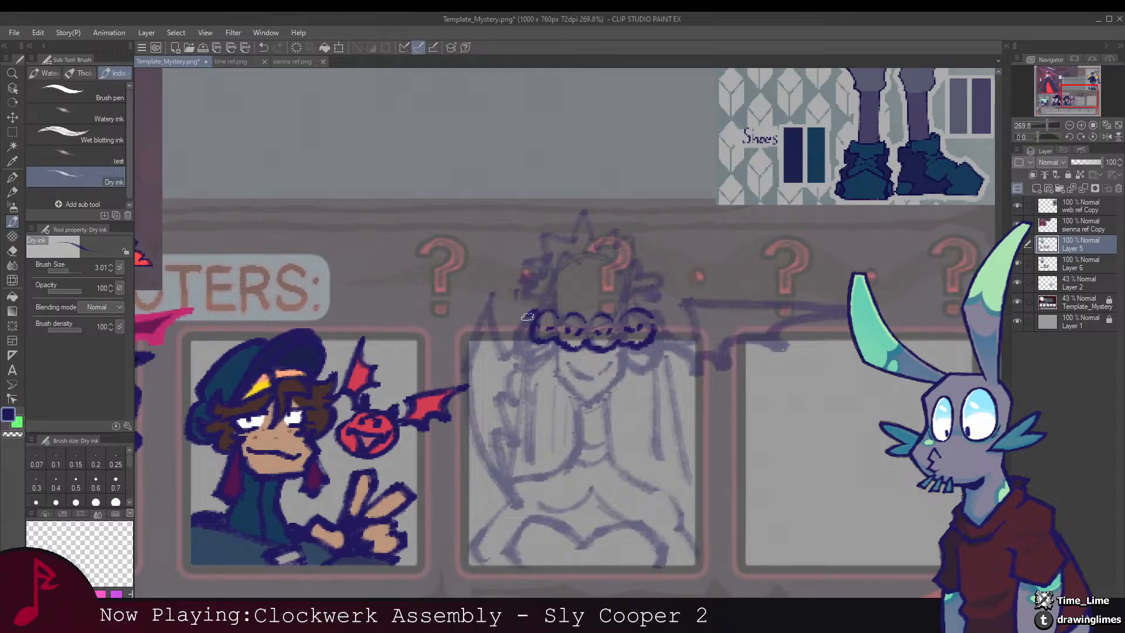
Step: Ink the dome of Sienna's head above the curls and the larger curls at both ends of the row
{"action": "mouse_move", "coordinate": [528, 316]}
{"action": "left_mouse_down"}
{"action": "mouse_move", "coordinate": [523, 340]}
{"action": "mouse_move", "coordinate": [556, 282]}
{"action": "mouse_move", "coordinate": [580, 285]}
{"action": "mouse_move", "coordinate": [614, 339]}
{"action": "left_mouse_up"}
{"action": "mouse_move", "coordinate": [614, 338]}
{"action": "left_mouse_down"}
{"action": "mouse_move", "coordinate": [557, 282]}
{"action": "mouse_move", "coordinate": [570, 302]}
{"action": "left_mouse_up"}
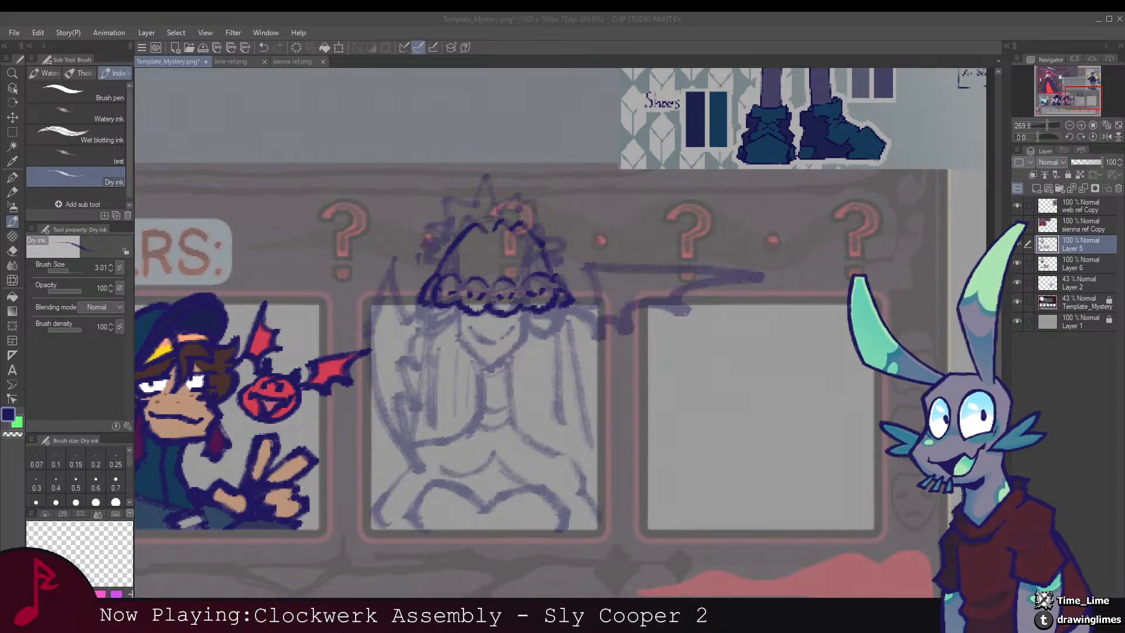
{"action": "mouse_move", "coordinate": [454, 305]}
{"action": "left_mouse_down"}
{"action": "mouse_move", "coordinate": [562, 285]}
{"action": "mouse_move", "coordinate": [552, 270]}
{"action": "left_mouse_up"}
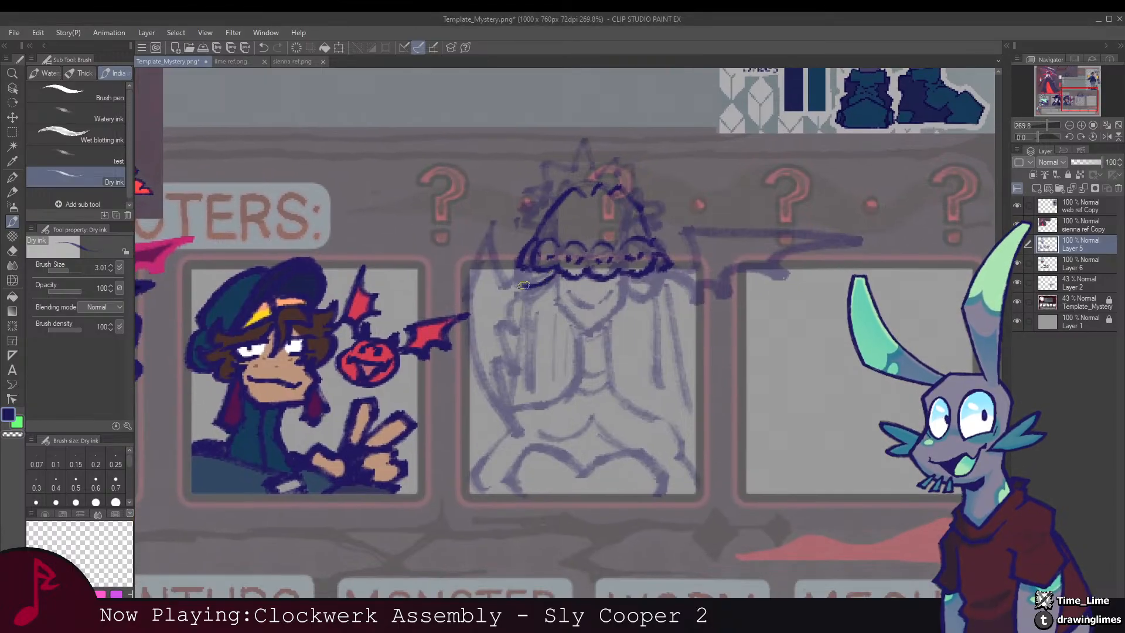
{"action": "left_click_drag", "start_coordinate": [622, 268], "coordinate": [557, 268]}
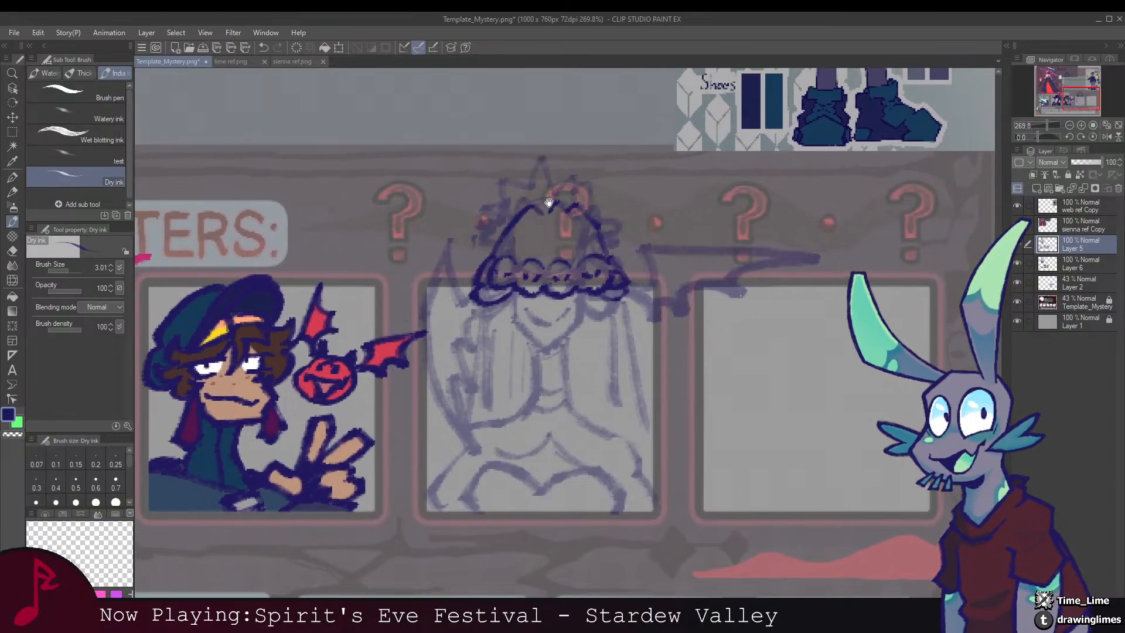
Step: Add fine hair strands inside the crown and ink small ruffled curls along both sides of the head, cleaning up with the eraser
{"action": "left_click_drag", "start_coordinate": [549, 202], "coordinate": [554, 262]}
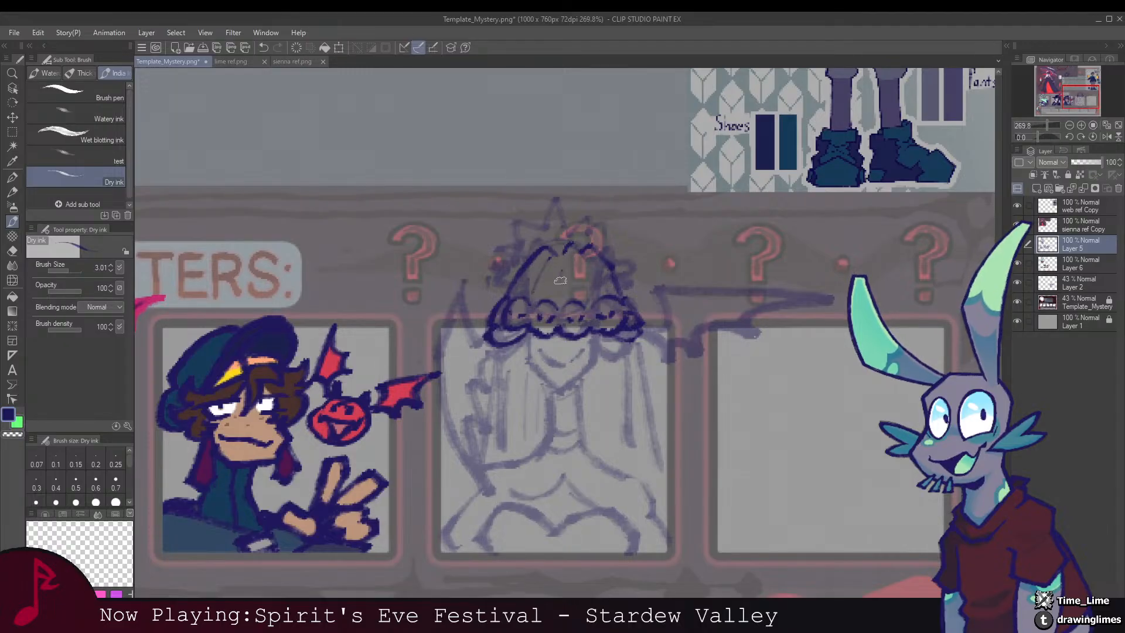
{"action": "left_click_drag", "start_coordinate": [560, 232], "coordinate": [569, 259]}
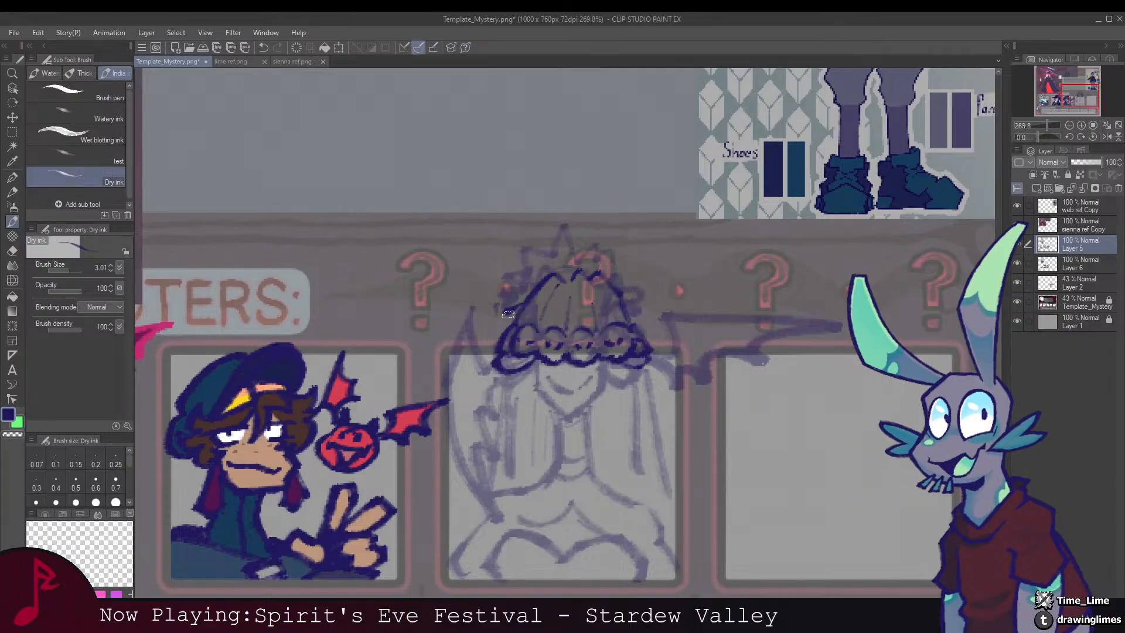
{"action": "key", "text": "e"}
{"action": "mouse_move", "coordinate": [506, 341]}
{"action": "left_mouse_down"}
{"action": "mouse_move", "coordinate": [515, 329]}
{"action": "mouse_move", "coordinate": [506, 336]}
{"action": "left_mouse_up"}
{"action": "key", "text": "p"}
{"action": "left_click_drag", "start_coordinate": [632, 320], "coordinate": [572, 307]}
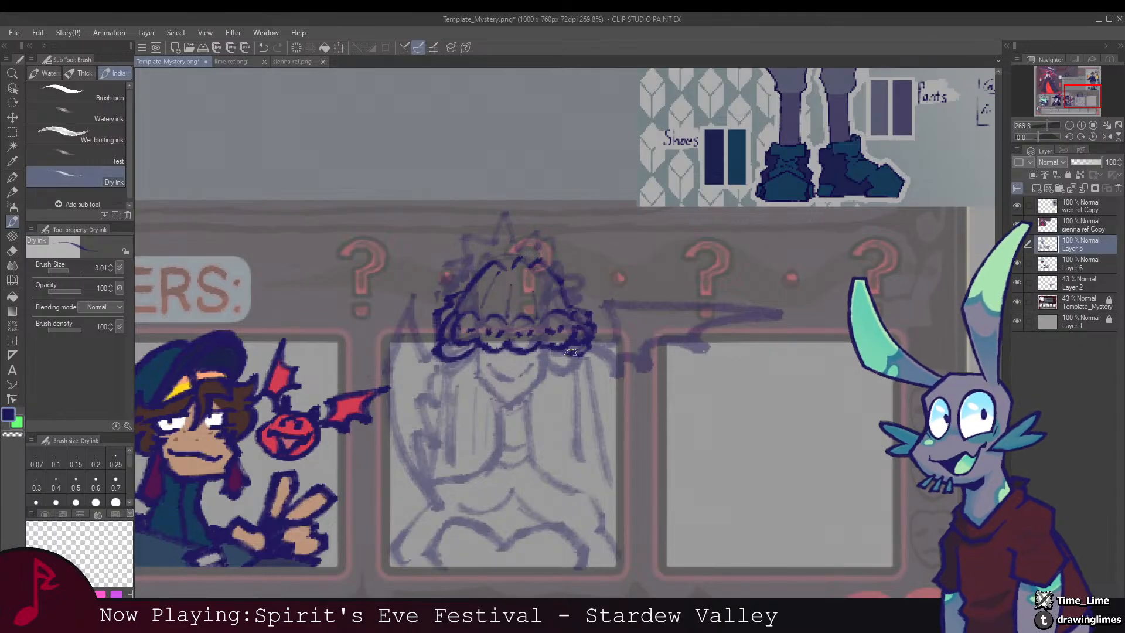
{"action": "left_click_drag", "start_coordinate": [572, 352], "coordinate": [606, 298]}
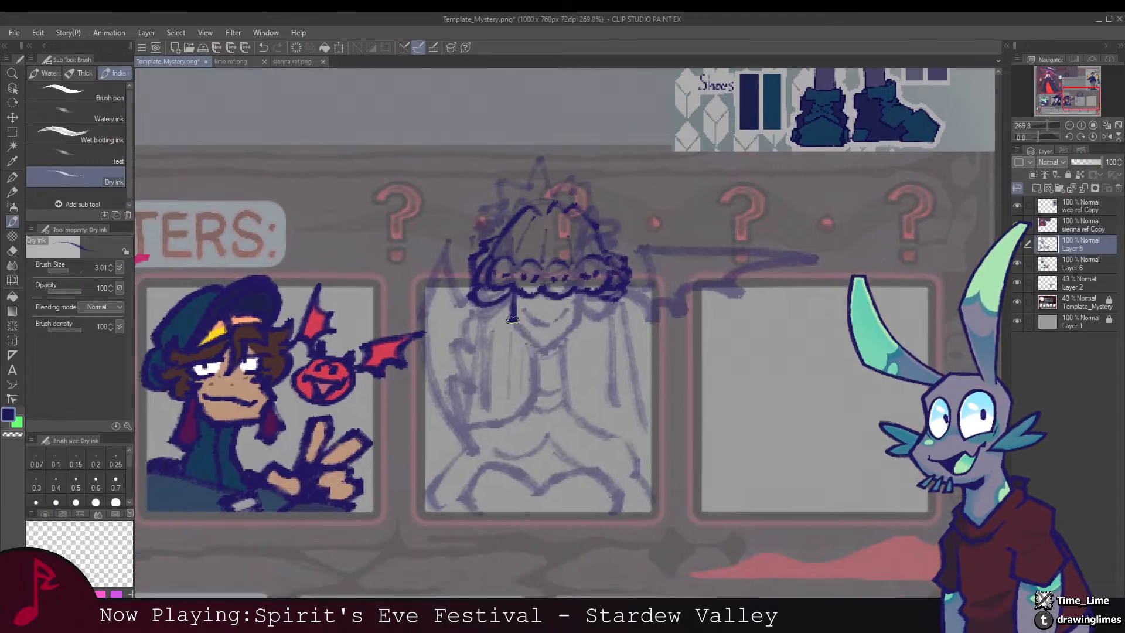
Step: Ink Sienna's lower face with straight sides and a pointed chin, and add a wide smile
{"action": "mouse_move", "coordinate": [510, 292]}
{"action": "left_mouse_down"}
{"action": "mouse_move", "coordinate": [511, 316]}
{"action": "mouse_move", "coordinate": [540, 350]}
{"action": "mouse_move", "coordinate": [586, 318]}
{"action": "mouse_move", "coordinate": [583, 296]}
{"action": "mouse_move", "coordinate": [581, 325]}
{"action": "mouse_move", "coordinate": [576, 312]}
{"action": "left_mouse_up"}
{"action": "key", "text": "ctrl+z"}
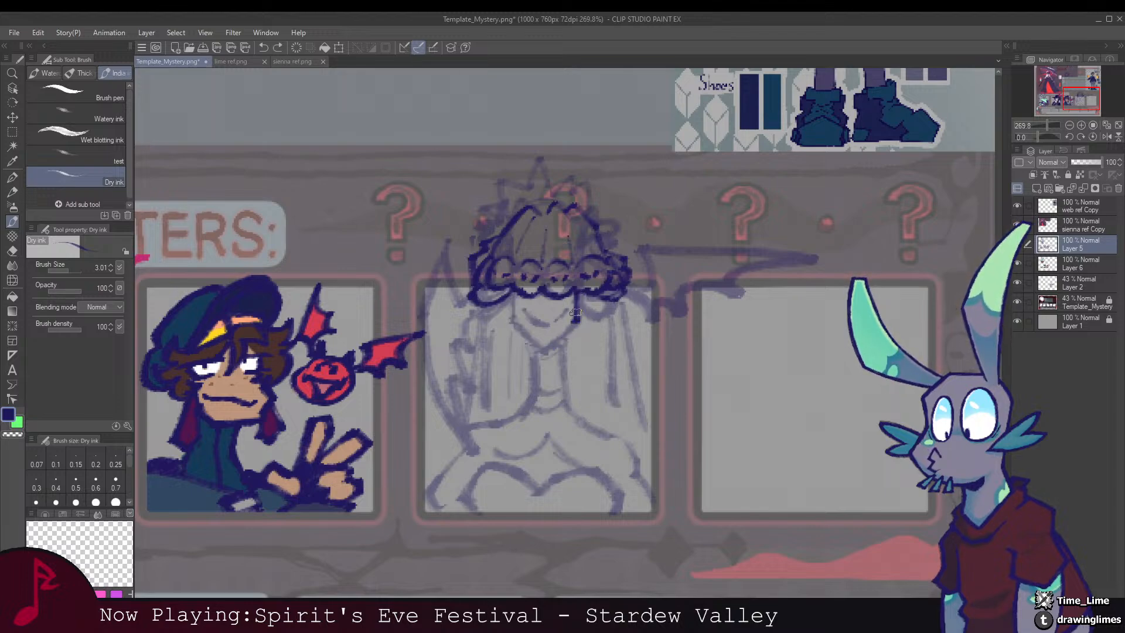
{"action": "mouse_move", "coordinate": [515, 291]}
{"action": "left_mouse_down"}
{"action": "mouse_move", "coordinate": [516, 331]}
{"action": "mouse_move", "coordinate": [535, 352]}
{"action": "mouse_move", "coordinate": [560, 356]}
{"action": "mouse_move", "coordinate": [546, 357]}
{"action": "mouse_move", "coordinate": [576, 321]}
{"action": "mouse_move", "coordinate": [545, 357]}
{"action": "mouse_move", "coordinate": [577, 321]}
{"action": "left_mouse_up"}
{"action": "mouse_move", "coordinate": [542, 351]}
{"action": "left_mouse_down"}
{"action": "mouse_move", "coordinate": [556, 346]}
{"action": "mouse_move", "coordinate": [530, 300]}
{"action": "left_mouse_up"}
{"action": "scroll", "coordinate": [533, 265], "scroll_direction": "down", "scroll_amount": 4}
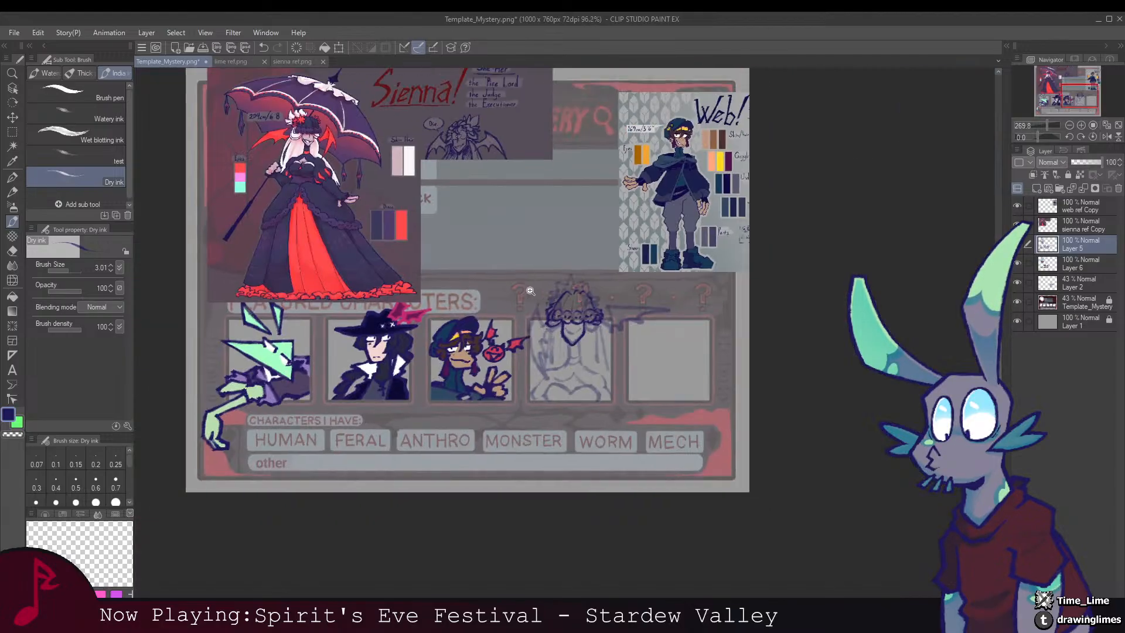
{"action": "scroll", "coordinate": [552, 309], "scroll_direction": "up", "scroll_amount": 2}
{"action": "left_click_drag", "start_coordinate": [552, 309], "coordinate": [531, 268]}
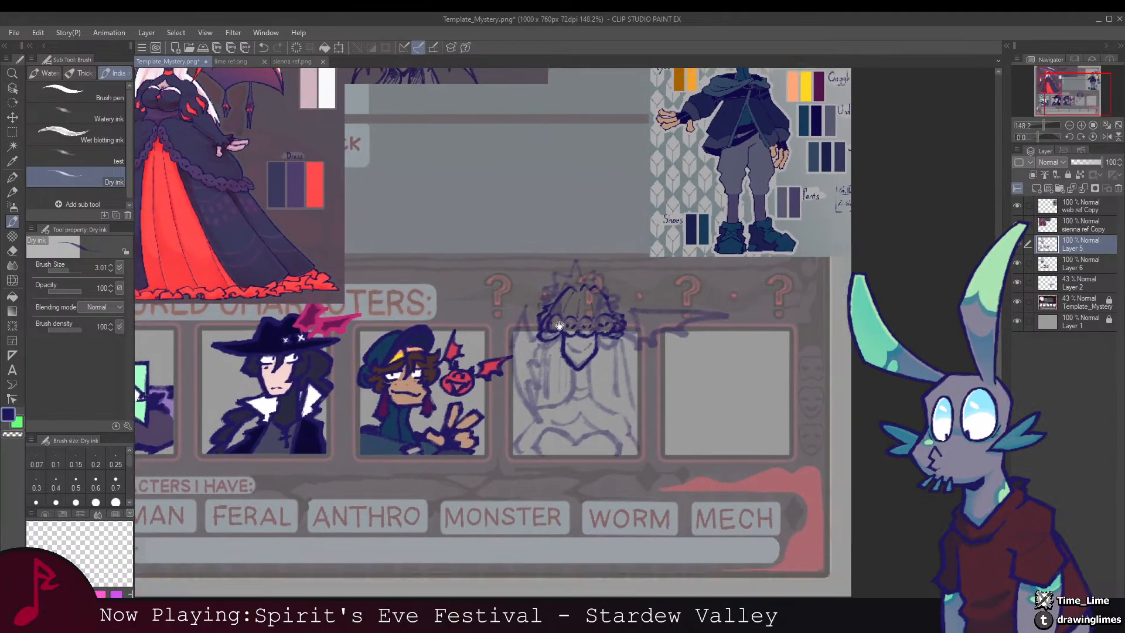
{"action": "scroll", "coordinate": [532, 299], "scroll_direction": "up", "scroll_amount": 3}
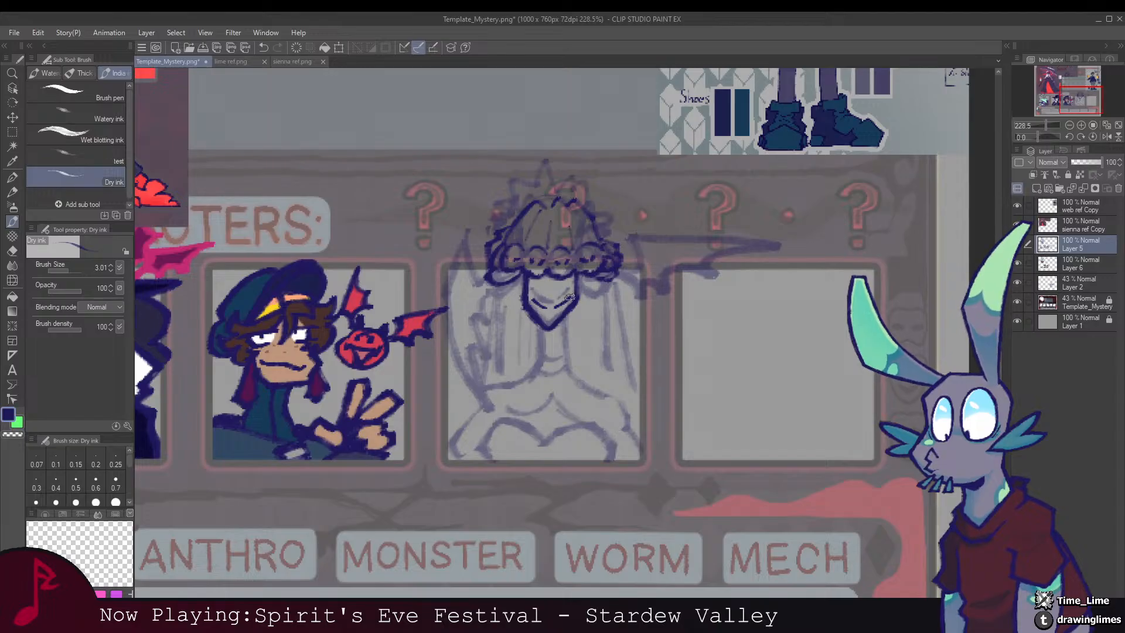
{"action": "scroll", "coordinate": [558, 305], "scroll_direction": "down", "scroll_amount": 3}
{"action": "scroll", "coordinate": [563, 284], "scroll_direction": "up", "scroll_amount": 4}
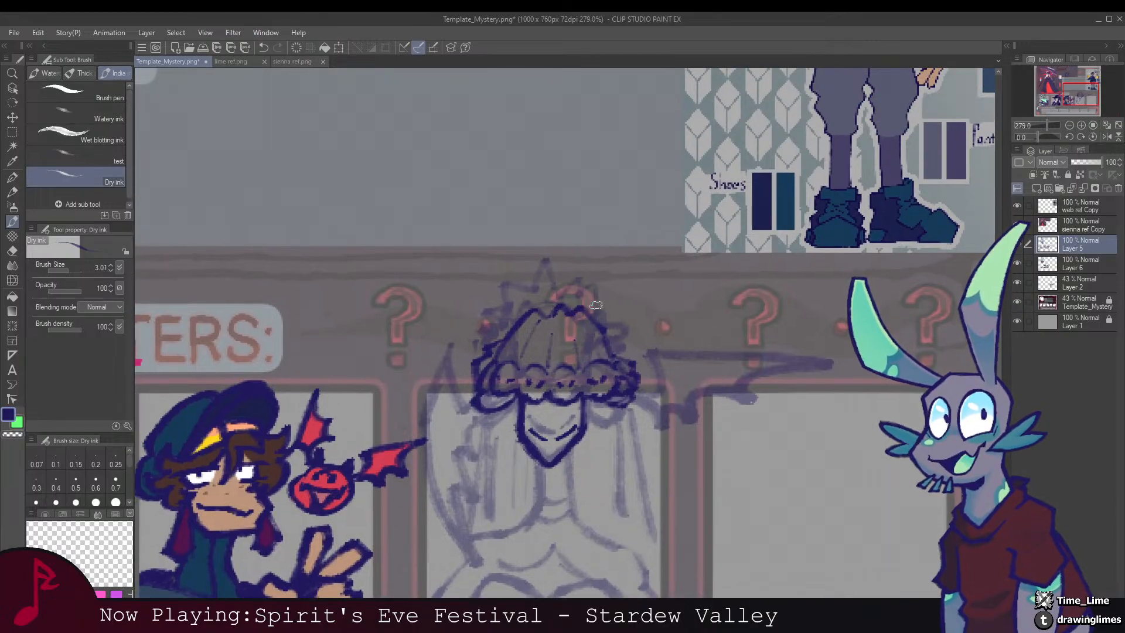
Step: Ink a spiky flower on the upper side of Sienna's hair toward the fifth box and tidy it with the eraser
{"action": "mouse_move", "coordinate": [598, 313]}
{"action": "left_mouse_down"}
{"action": "mouse_move", "coordinate": [562, 287]}
{"action": "mouse_move", "coordinate": [580, 295]}
{"action": "left_mouse_up"}
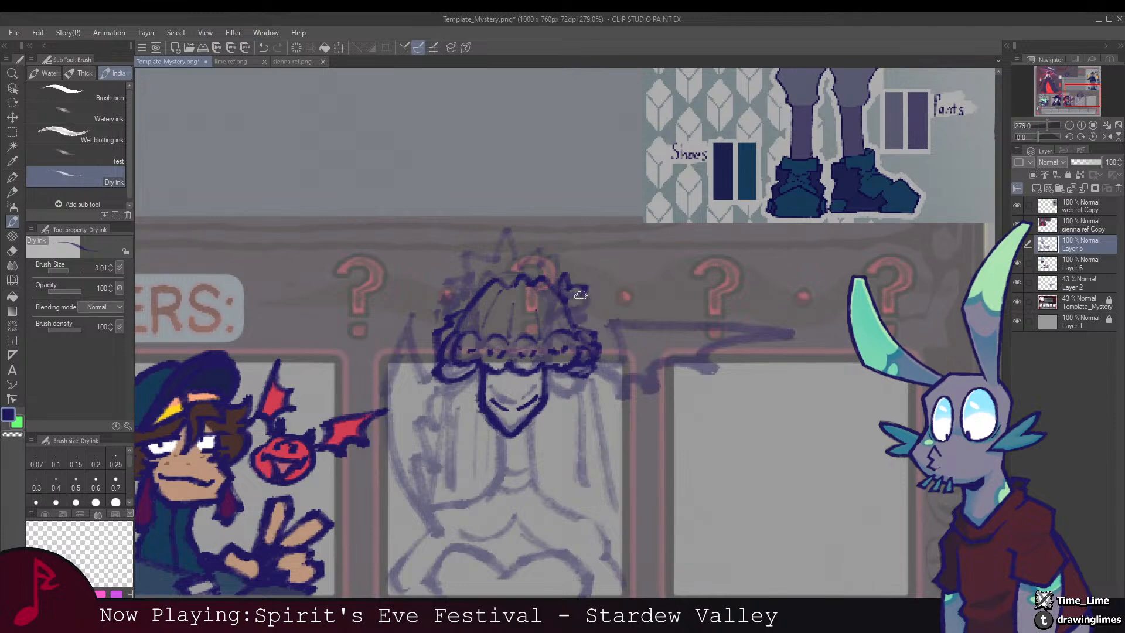
{"action": "key", "text": "e"}
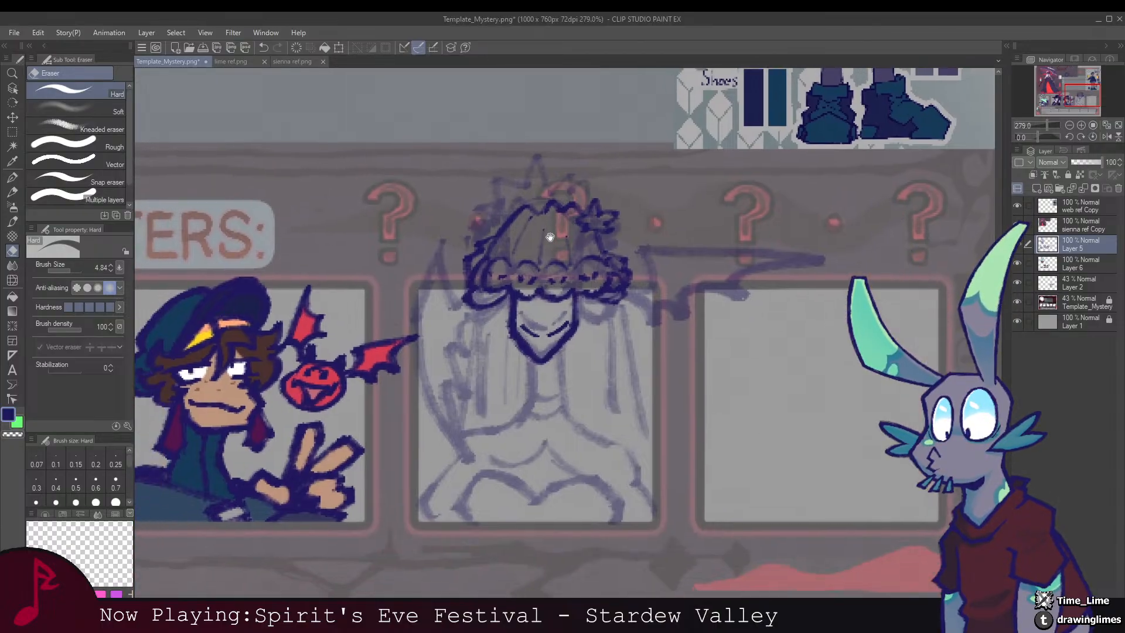
{"action": "scroll", "coordinate": [541, 299], "scroll_direction": "down", "scroll_amount": 3}
Step: Ink both sides of Sienna's long neck from the jaw down to the shoulders
{"action": "key", "text": "b"}
{"action": "scroll", "coordinate": [542, 298], "scroll_direction": "down", "scroll_amount": 1}
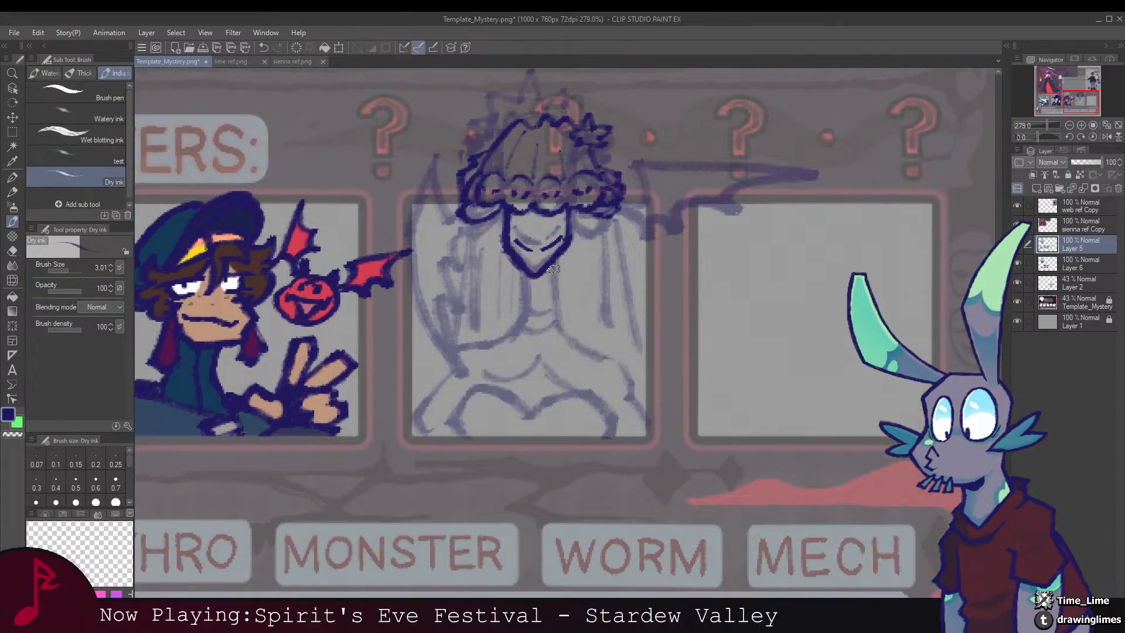
{"action": "left_click_drag", "start_coordinate": [554, 272], "coordinate": [557, 330]}
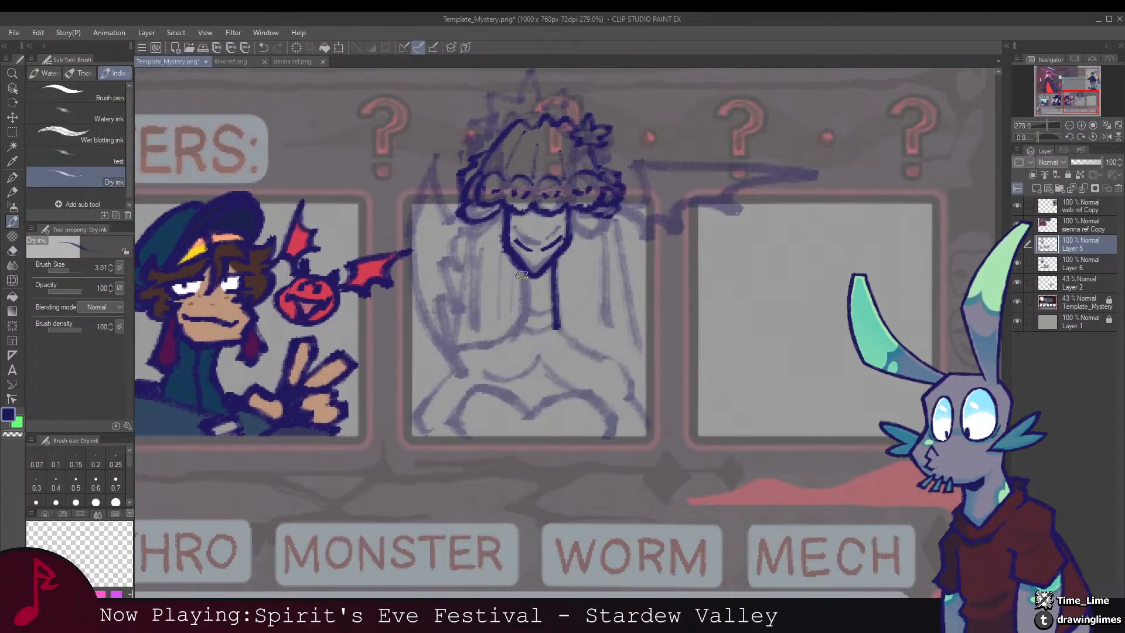
{"action": "left_click_drag", "start_coordinate": [521, 271], "coordinate": [507, 333]}
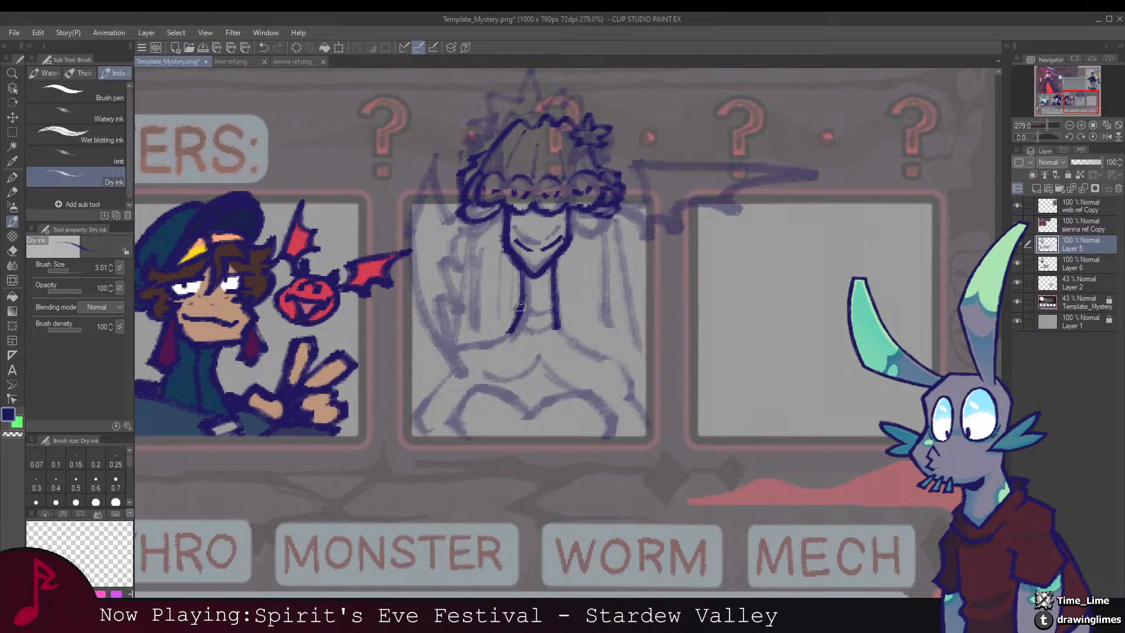
{"action": "scroll", "coordinate": [564, 270], "scroll_direction": "down", "scroll_amount": 1}
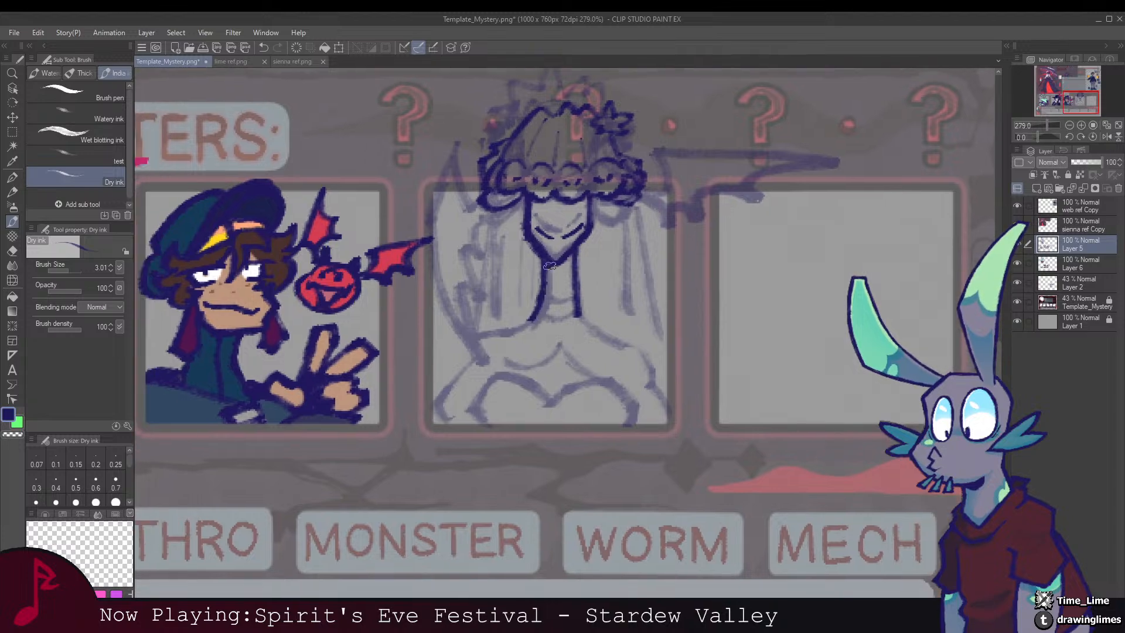
Step: Check the necks and shoulders of the finished characters, then ink Sienna's shoulder lines sloping outward from the neck
{"action": "left_click_drag", "start_coordinate": [495, 249], "coordinate": [884, 170]}
{"action": "left_click_drag", "start_coordinate": [464, 276], "coordinate": [565, 265]}
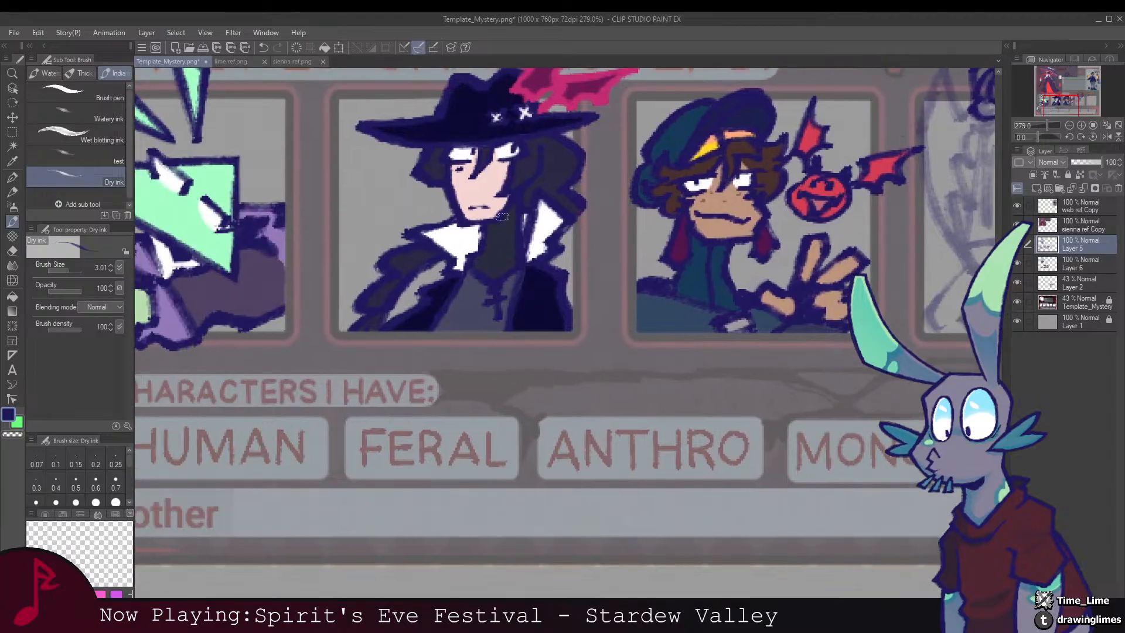
{"action": "left_click_drag", "start_coordinate": [697, 211], "coordinate": [523, 223]}
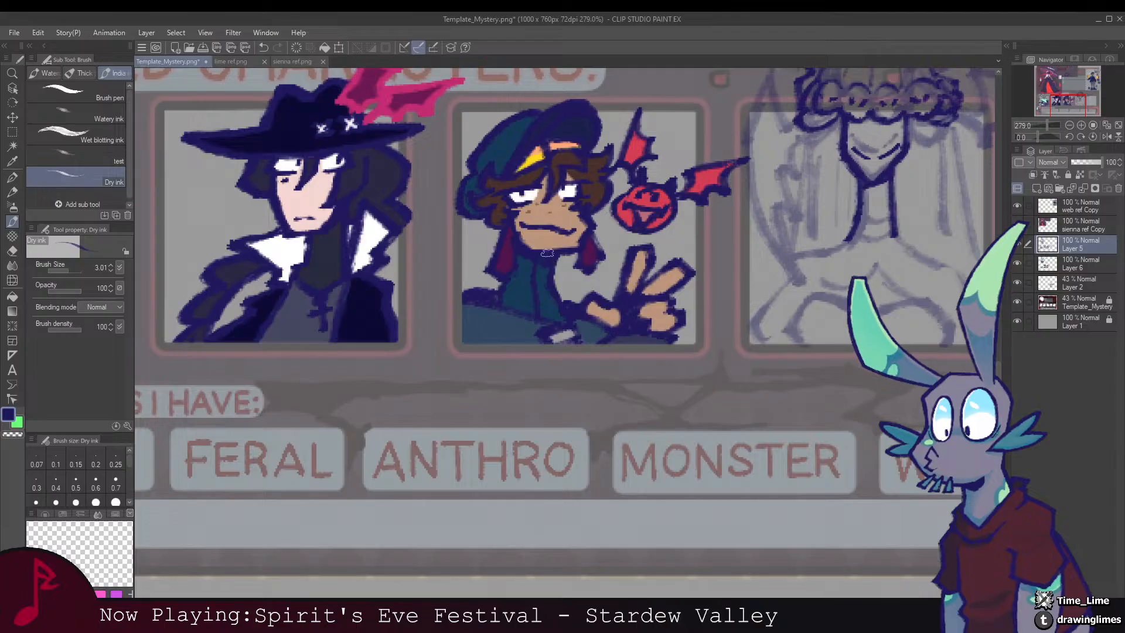
{"action": "left_click_drag", "start_coordinate": [342, 232], "coordinate": [556, 241]}
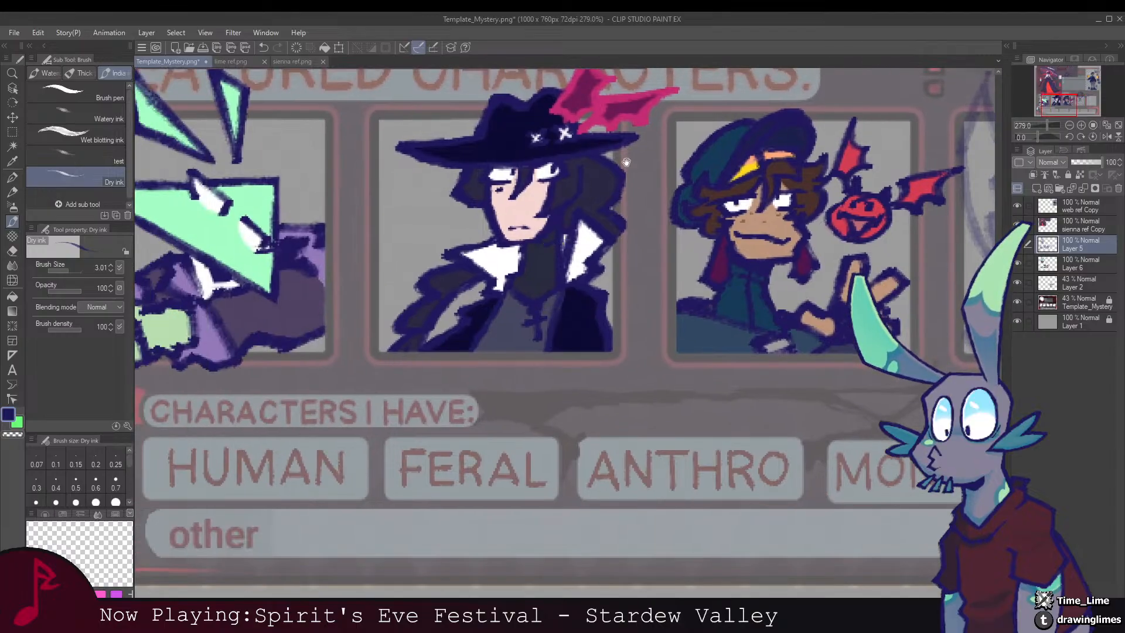
{"action": "mouse_move", "coordinate": [626, 161]}
{"action": "left_mouse_down"}
{"action": "mouse_move", "coordinate": [418, 279]}
{"action": "mouse_move", "coordinate": [181, 272]}
{"action": "left_mouse_up"}
{"action": "mouse_move", "coordinate": [684, 354]}
{"action": "left_mouse_down"}
{"action": "mouse_move", "coordinate": [572, 282]}
{"action": "mouse_move", "coordinate": [650, 336]}
{"action": "left_mouse_up"}
{"action": "scroll", "coordinate": [608, 274], "scroll_direction": "down", "scroll_amount": 5}
{"action": "mouse_move", "coordinate": [594, 271]}
{"action": "left_mouse_down"}
{"action": "mouse_move", "coordinate": [572, 372]}
{"action": "mouse_move", "coordinate": [610, 422]}
{"action": "mouse_move", "coordinate": [603, 316]}
{"action": "mouse_move", "coordinate": [590, 295]}
{"action": "left_mouse_up"}
{"action": "scroll", "coordinate": [589, 294], "scroll_direction": "up", "scroll_amount": 5}
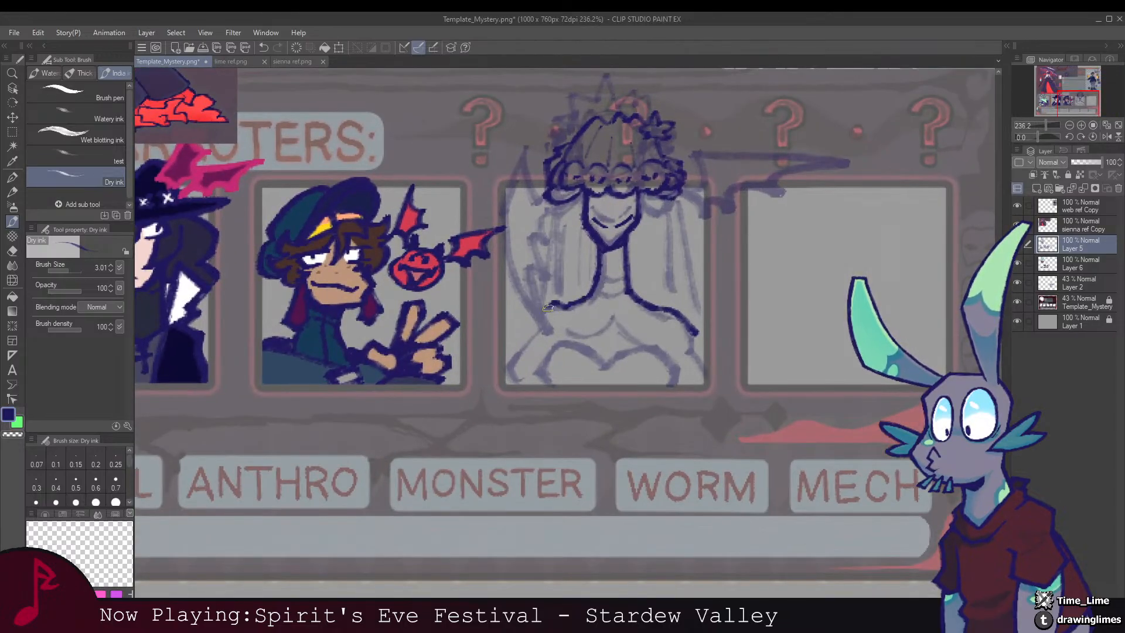
Step: Ink the outer edges of both puffed sleeves down to the lower edge of the fourth box, erasing stray line ends
{"action": "mouse_move", "coordinate": [548, 307]}
{"action": "left_mouse_down"}
{"action": "mouse_move", "coordinate": [521, 331]}
{"action": "mouse_move", "coordinate": [506, 378]}
{"action": "mouse_move", "coordinate": [513, 364]}
{"action": "left_mouse_up"}
{"action": "key", "text": "e"}
{"action": "left_click_drag", "start_coordinate": [633, 305], "coordinate": [522, 273]}
{"action": "key", "text": "b"}
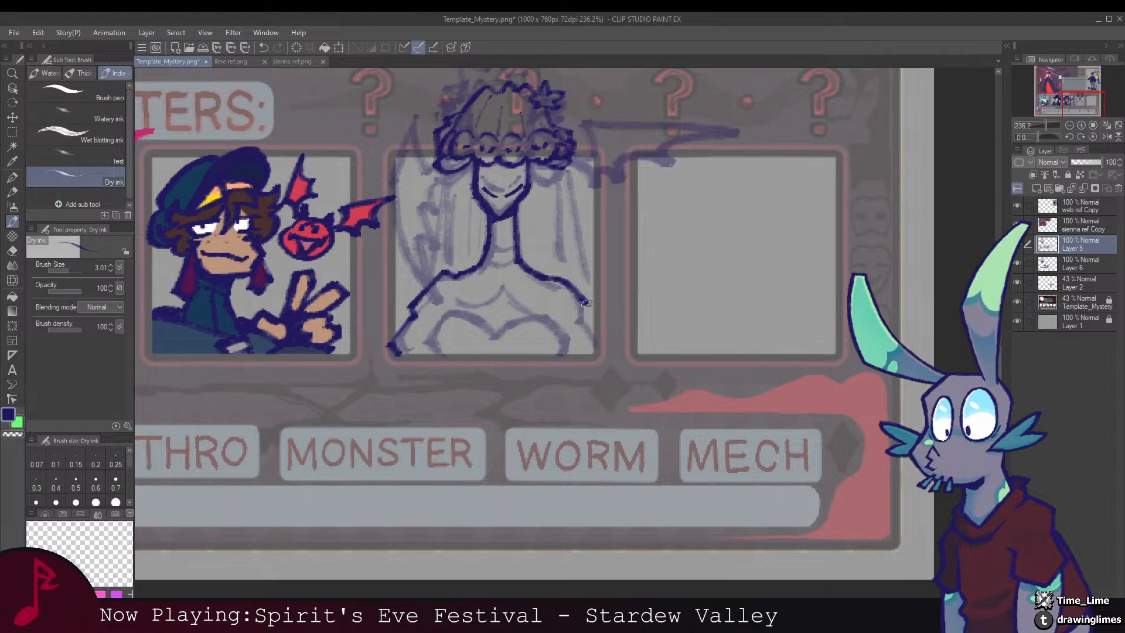
{"action": "key", "text": "e"}
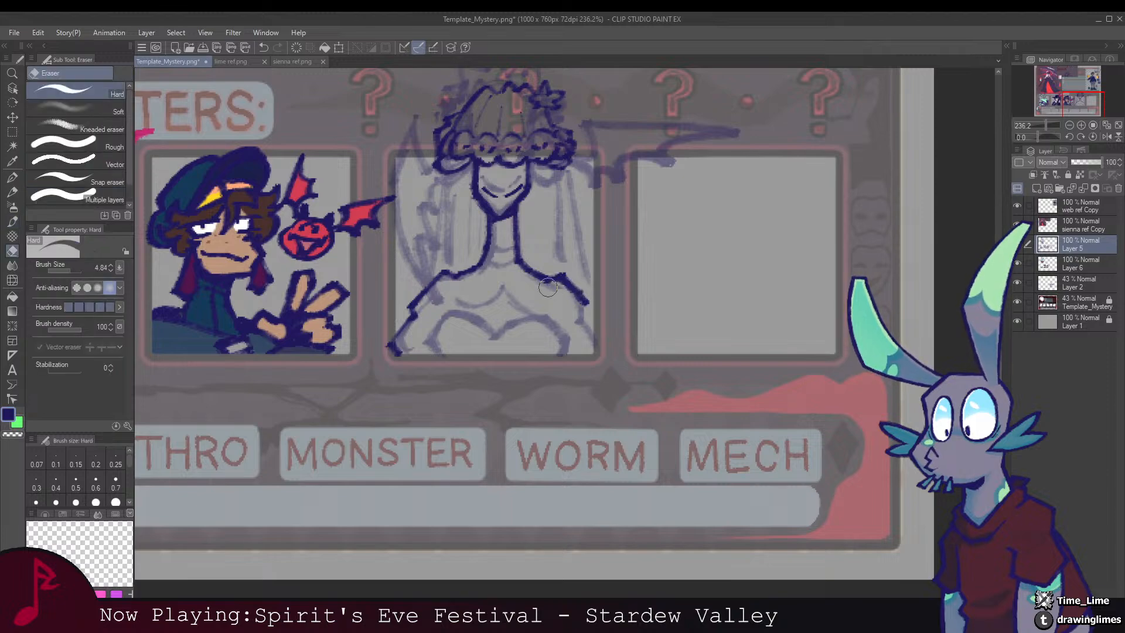
{"action": "key", "text": "b"}
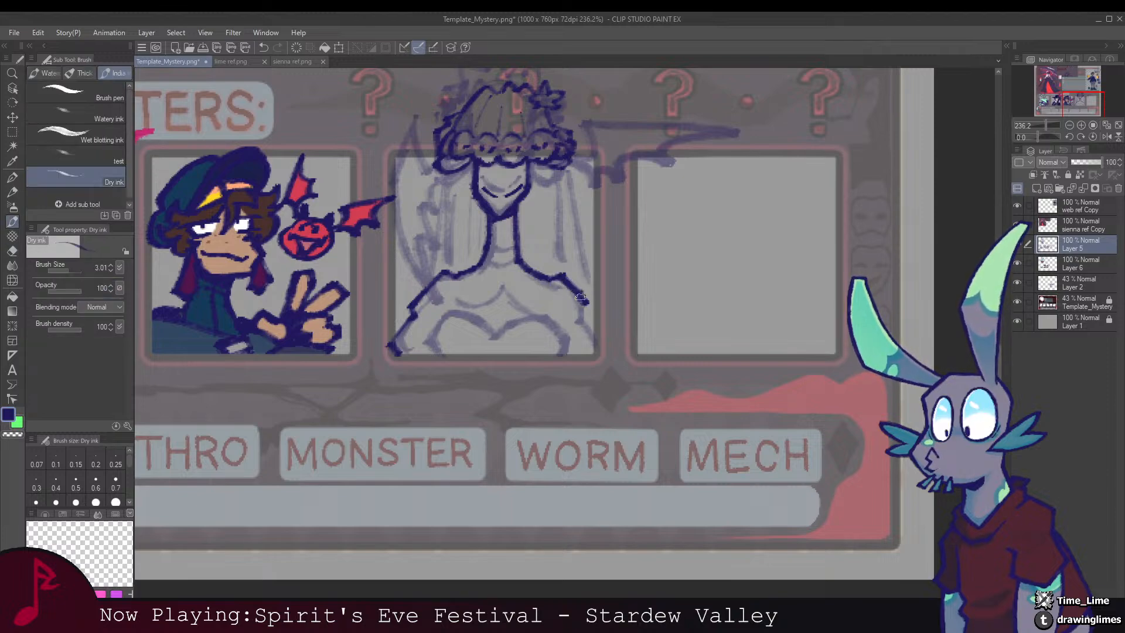
{"action": "left_click_drag", "start_coordinate": [589, 311], "coordinate": [598, 338]}
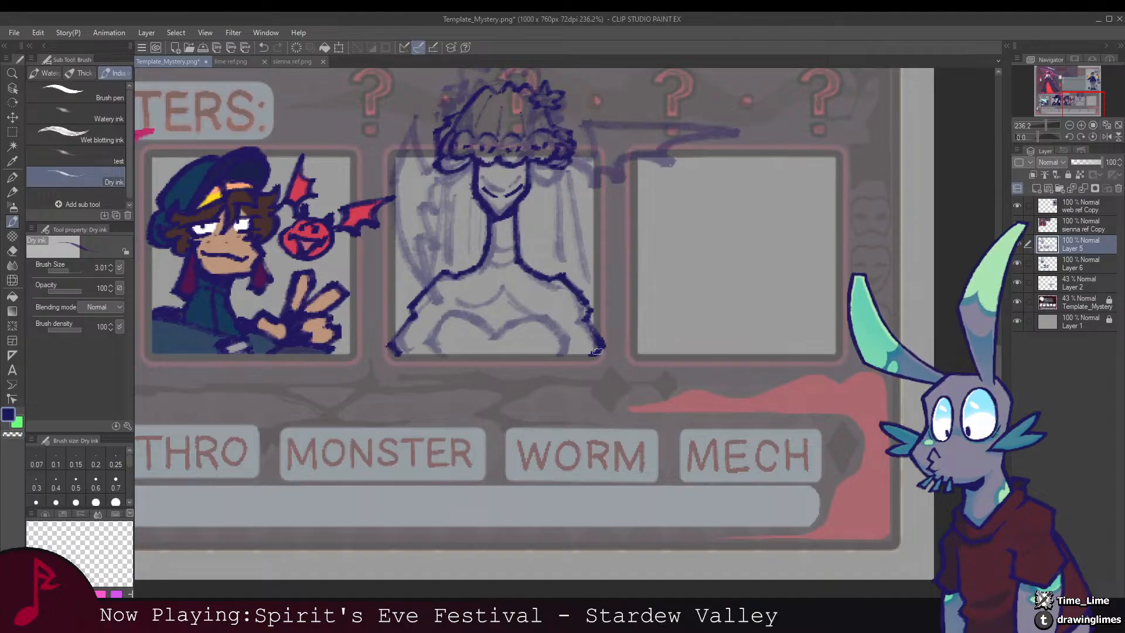
{"action": "key", "text": "e"}
{"action": "mouse_move", "coordinate": [552, 298]}
{"action": "left_mouse_down"}
{"action": "mouse_move", "coordinate": [607, 287]}
{"action": "mouse_move", "coordinate": [576, 321]}
{"action": "mouse_move", "coordinate": [568, 360]}
{"action": "mouse_move", "coordinate": [627, 350]}
{"action": "left_mouse_up"}
Step: Ink the heart-shaped neckline of Sienna's dress, the peaked line above it and the band around her neck
{"action": "key", "text": "b"}
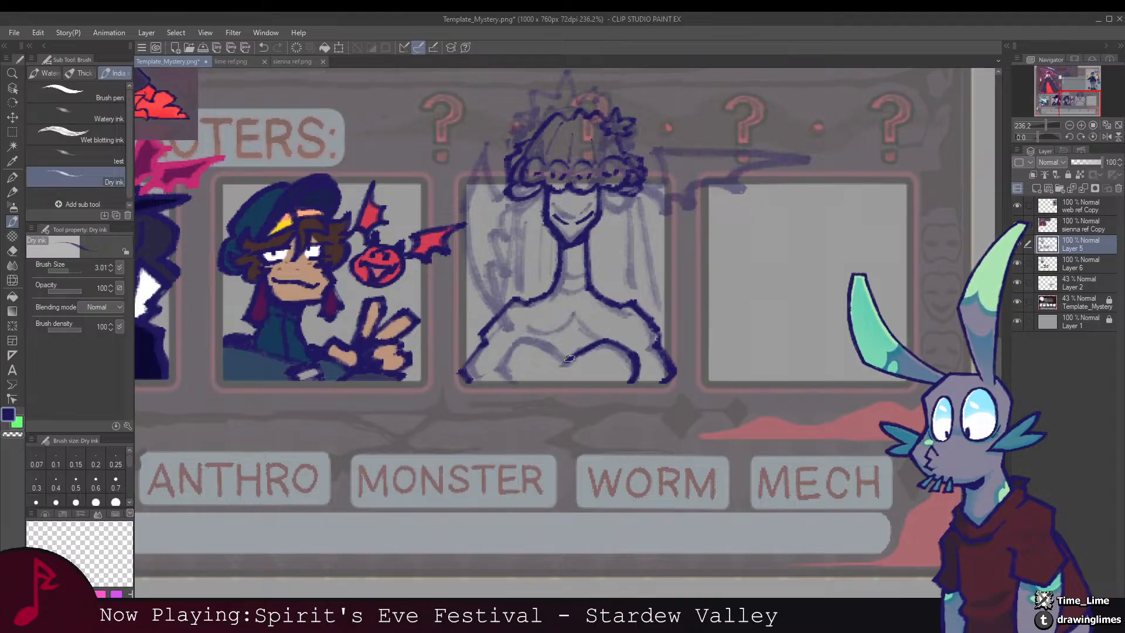
{"action": "left_click_drag", "start_coordinate": [568, 360], "coordinate": [529, 338]}
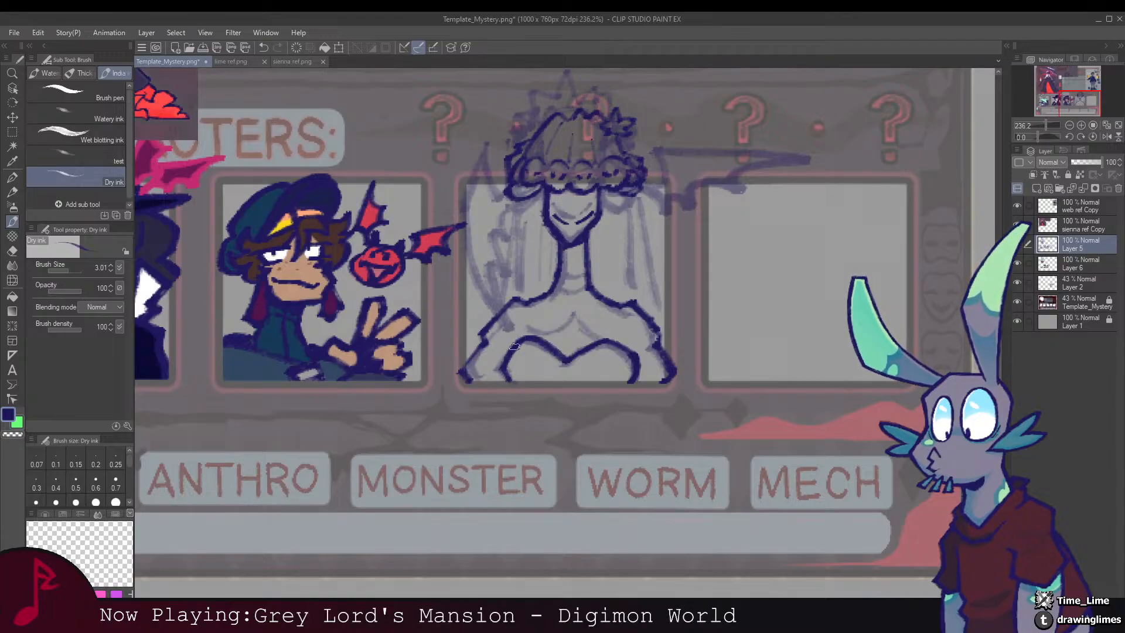
{"action": "scroll", "coordinate": [510, 345], "scroll_direction": "down", "scroll_amount": 1}
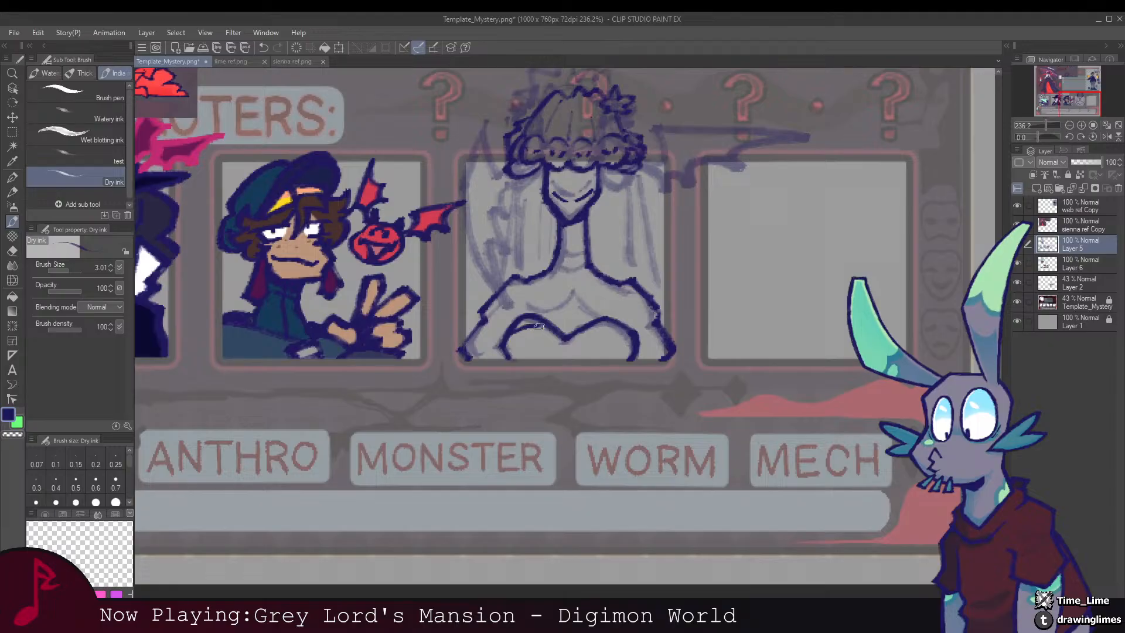
{"action": "mouse_move", "coordinate": [539, 326]}
{"action": "left_mouse_down"}
{"action": "mouse_move", "coordinate": [562, 339]}
{"action": "mouse_move", "coordinate": [520, 329]}
{"action": "left_mouse_up"}
{"action": "mouse_move", "coordinate": [569, 339]}
{"action": "left_mouse_down"}
{"action": "mouse_move", "coordinate": [542, 326]}
{"action": "mouse_move", "coordinate": [579, 314]}
{"action": "mouse_move", "coordinate": [621, 359]}
{"action": "mouse_move", "coordinate": [588, 331]}
{"action": "mouse_move", "coordinate": [565, 351]}
{"action": "mouse_move", "coordinate": [585, 340]}
{"action": "mouse_move", "coordinate": [616, 364]}
{"action": "left_mouse_up"}
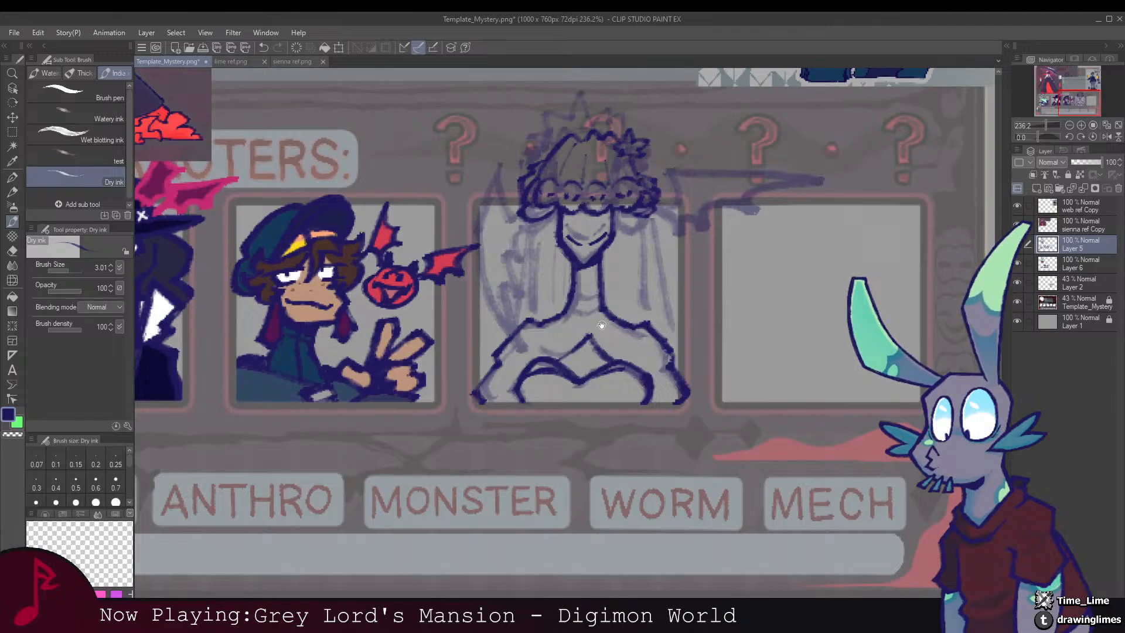
{"action": "left_click_drag", "start_coordinate": [602, 326], "coordinate": [599, 361]}
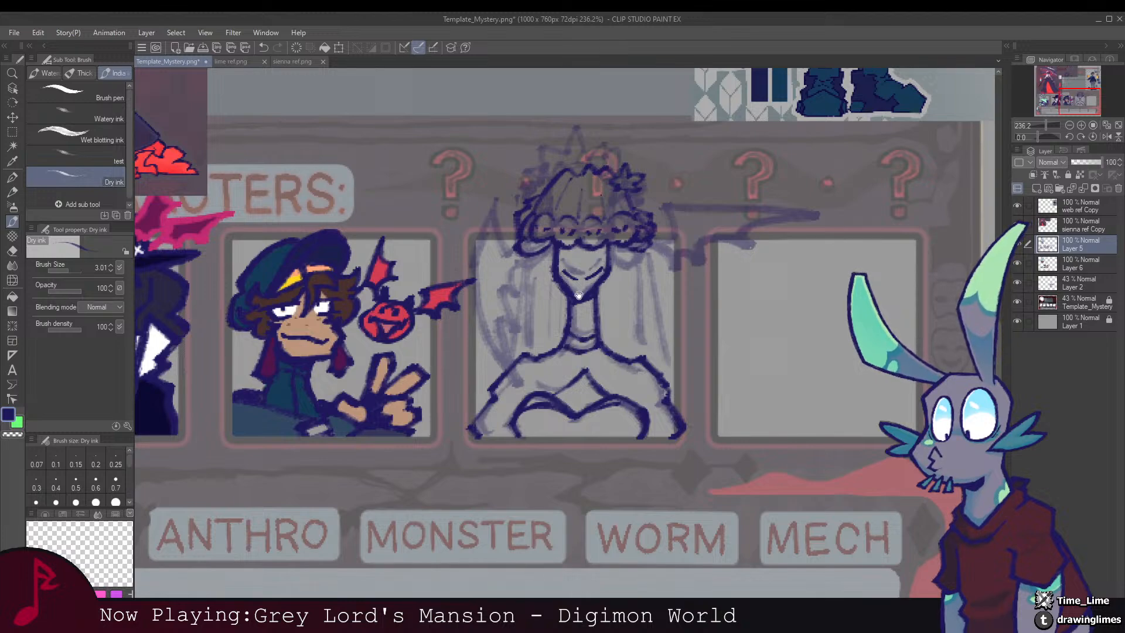
Step: Ink Sienna's folded wing beside her head, with a long curved outer edge and a jagged inner edge reaching down to the shoulder
{"action": "left_click_drag", "start_coordinate": [579, 296], "coordinate": [635, 337]}
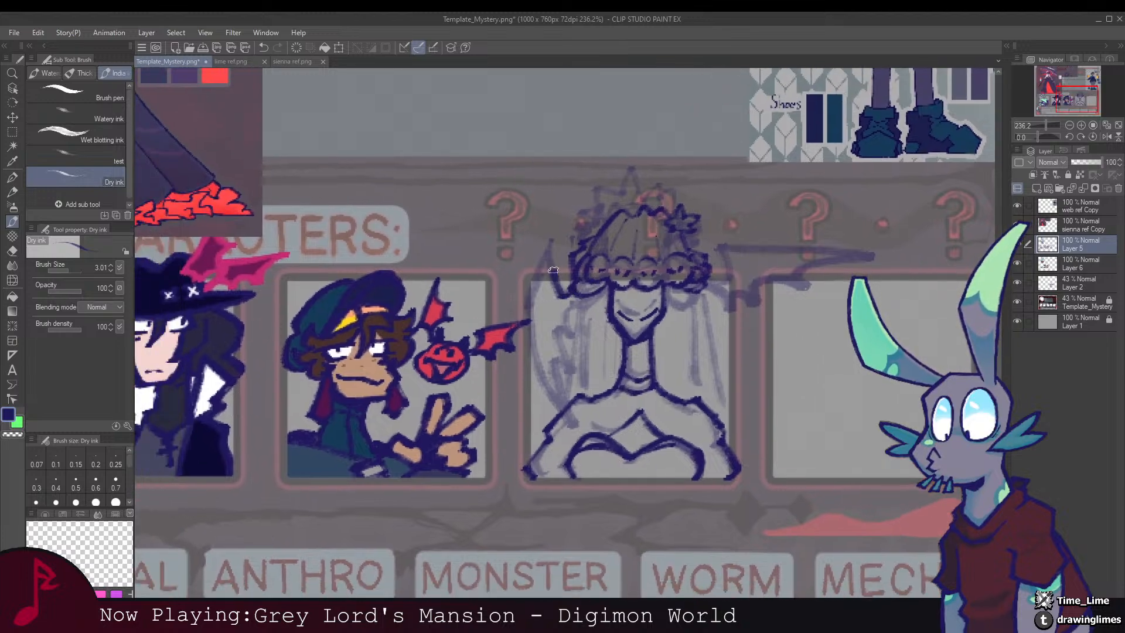
{"action": "mouse_move", "coordinate": [540, 244]}
{"action": "left_mouse_down"}
{"action": "mouse_move", "coordinate": [667, 427]}
{"action": "mouse_move", "coordinate": [771, 535]}
{"action": "mouse_move", "coordinate": [574, 329]}
{"action": "mouse_move", "coordinate": [613, 342]}
{"action": "mouse_move", "coordinate": [547, 233]}
{"action": "mouse_move", "coordinate": [559, 246]}
{"action": "mouse_move", "coordinate": [542, 275]}
{"action": "mouse_move", "coordinate": [566, 227]}
{"action": "mouse_move", "coordinate": [536, 300]}
{"action": "mouse_move", "coordinate": [555, 376]}
{"action": "mouse_move", "coordinate": [586, 418]}
{"action": "left_mouse_up"}
{"action": "mouse_move", "coordinate": [565, 371]}
{"action": "left_mouse_down"}
{"action": "mouse_move", "coordinate": [559, 347]}
{"action": "mouse_move", "coordinate": [586, 352]}
{"action": "mouse_move", "coordinate": [563, 326]}
{"action": "mouse_move", "coordinate": [588, 331]}
{"action": "mouse_move", "coordinate": [576, 303]}
{"action": "left_mouse_up"}
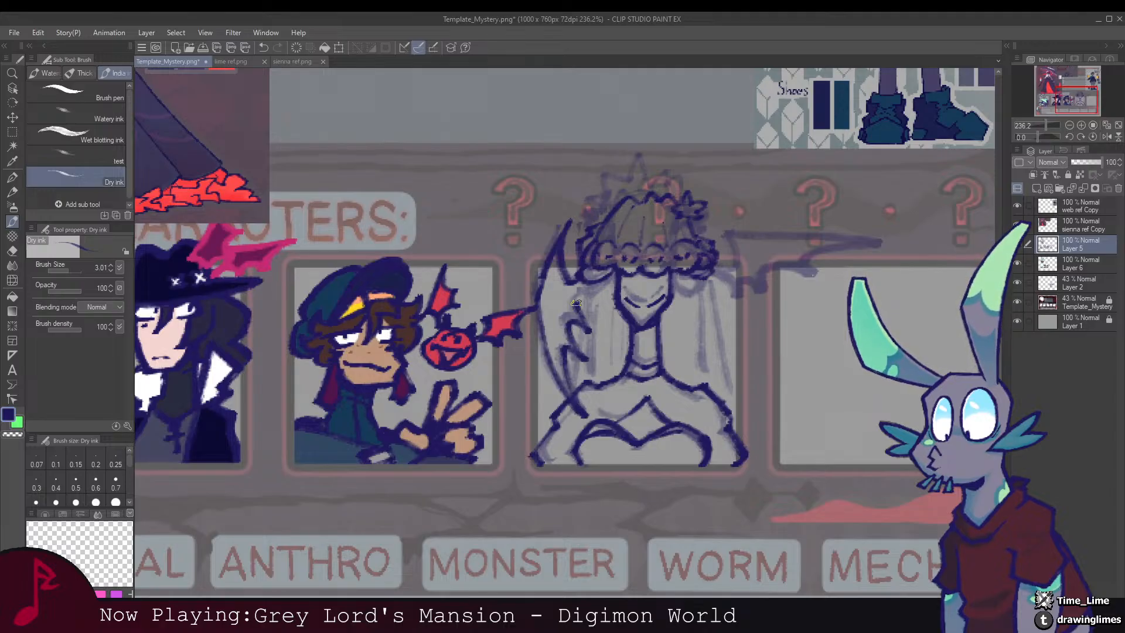
{"action": "mouse_move", "coordinate": [573, 341]}
{"action": "left_mouse_down"}
{"action": "mouse_move", "coordinate": [437, 339]}
{"action": "mouse_move", "coordinate": [549, 317]}
{"action": "mouse_move", "coordinate": [514, 320]}
{"action": "left_mouse_up"}
{"action": "scroll", "coordinate": [499, 283], "scroll_direction": "up", "scroll_amount": 3}
{"action": "scroll", "coordinate": [540, 341], "scroll_direction": "down", "scroll_amount": 3}
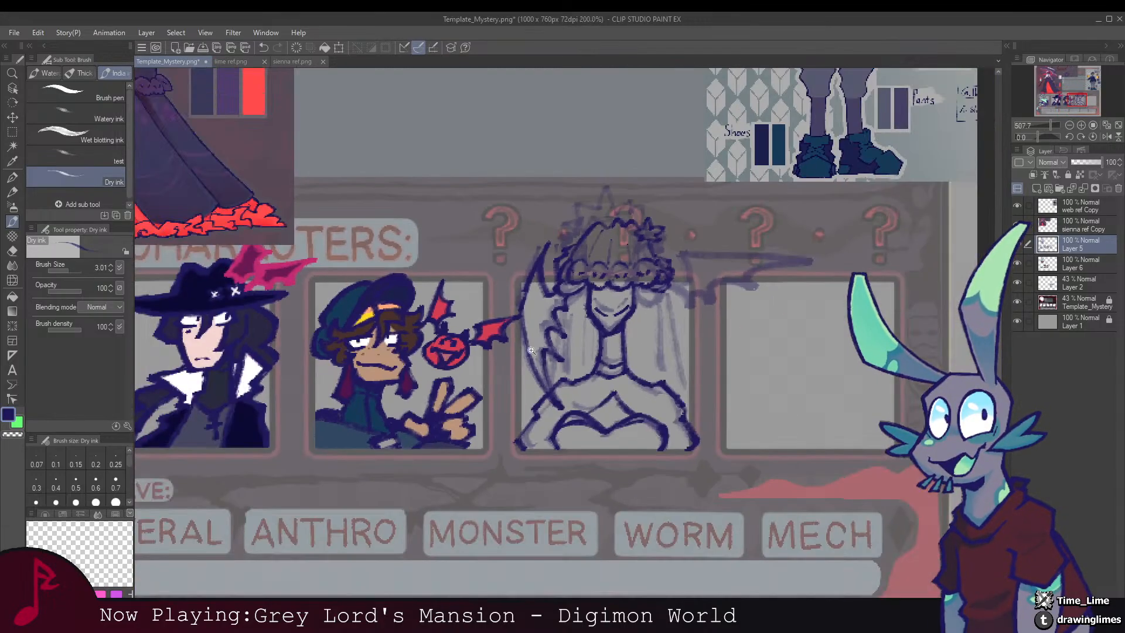
Step: Refine the folded wing's outer curve and lower tip where it meets the shoulder, erasing stray line ends
{"action": "left_click_drag", "start_coordinate": [545, 389], "coordinate": [499, 354]}
{"action": "key", "text": "e"}
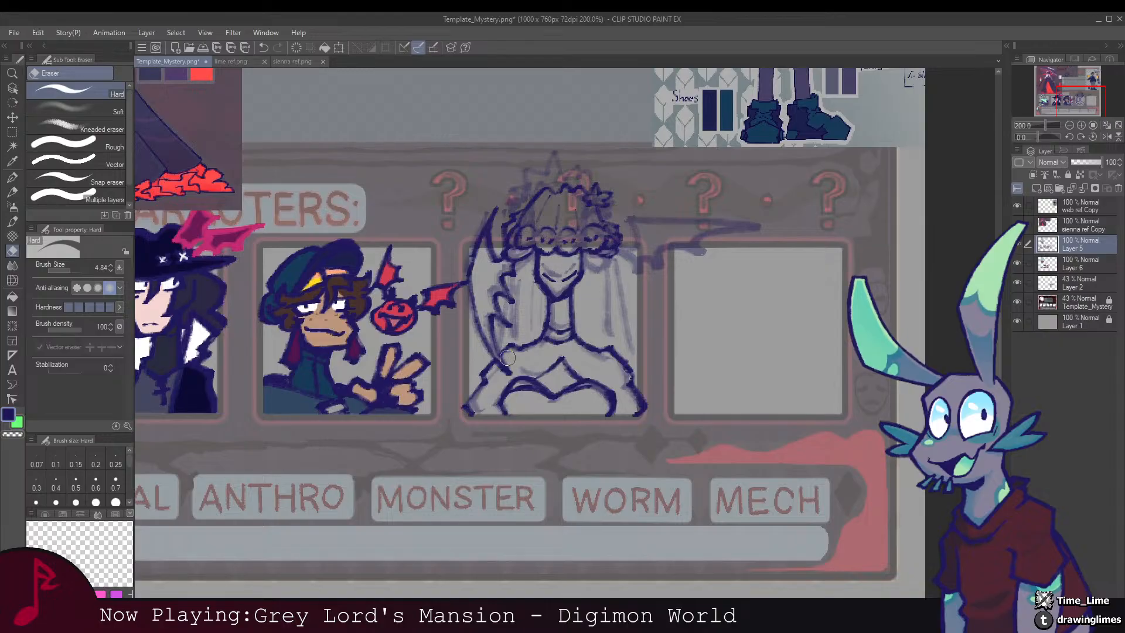
{"action": "key", "text": "p"}
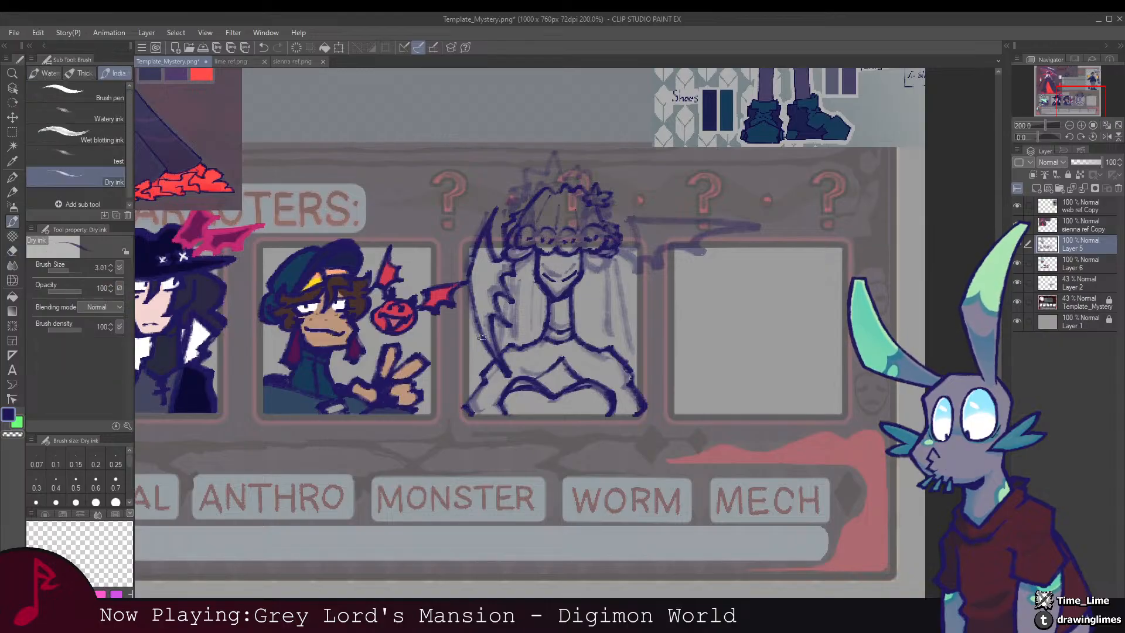
{"action": "left_click_drag", "start_coordinate": [470, 304], "coordinate": [485, 347]}
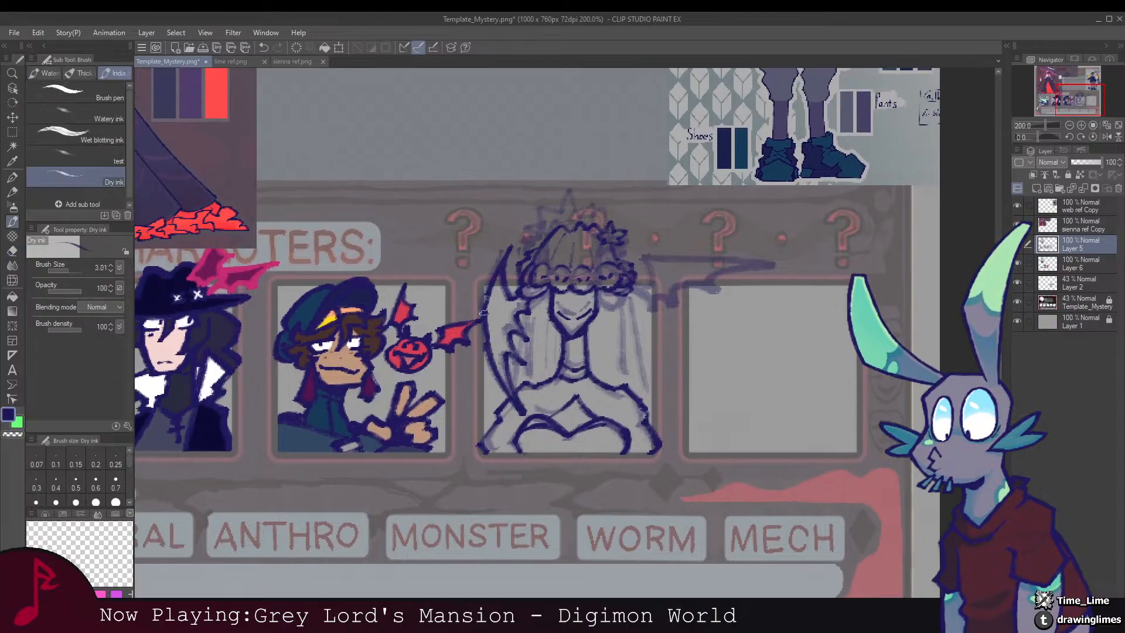
{"action": "key", "text": "e"}
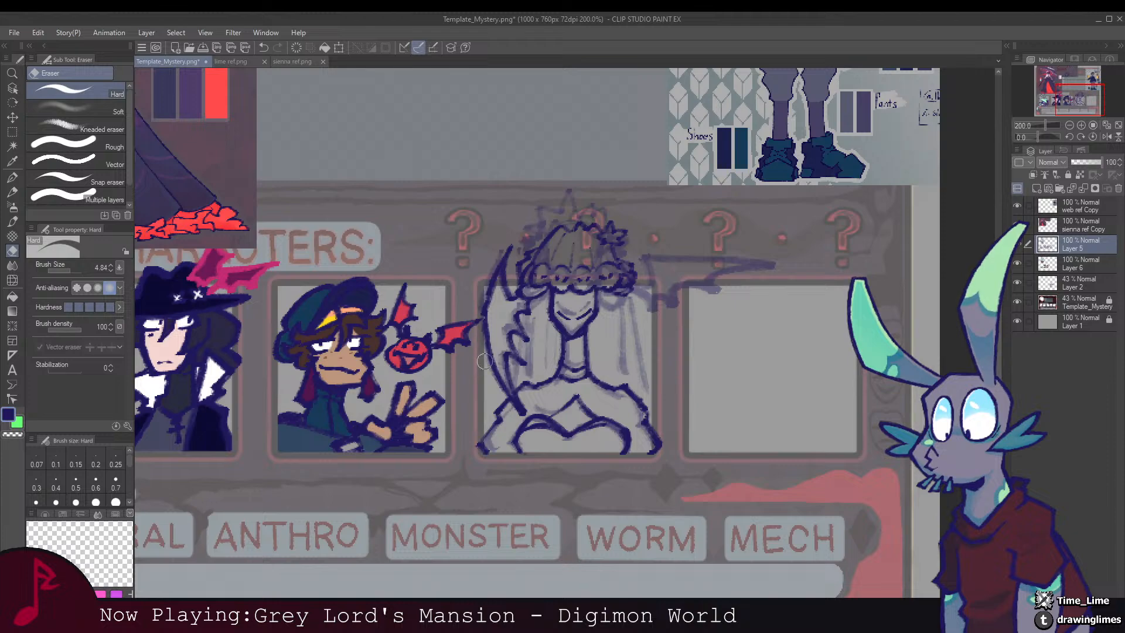
{"action": "left_click_drag", "start_coordinate": [535, 332], "coordinate": [511, 329]}
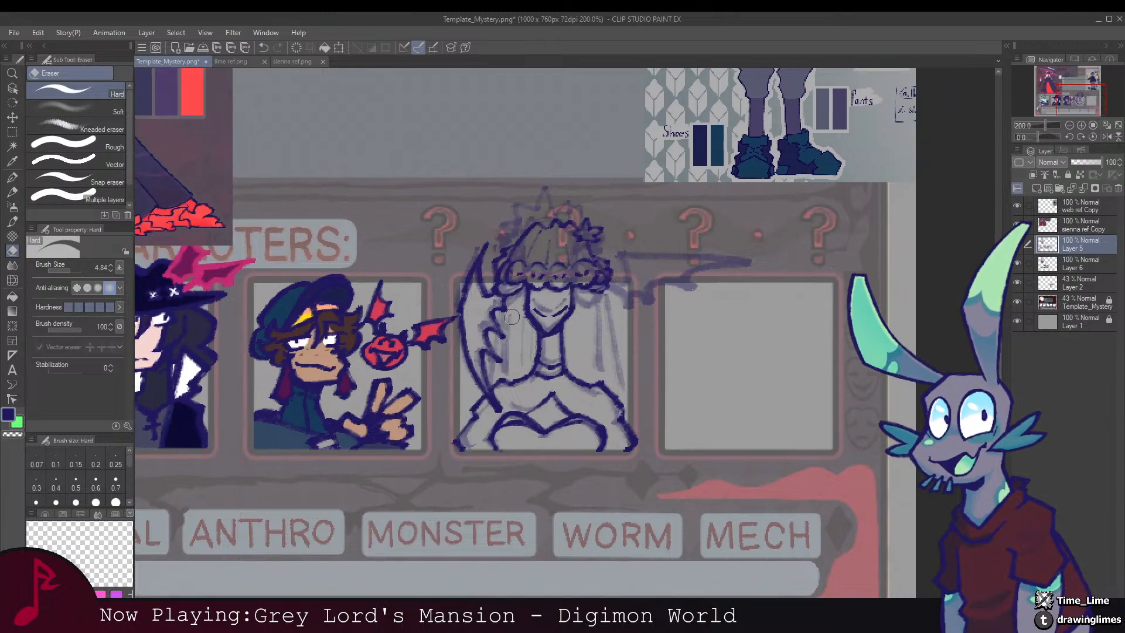
Step: Ink Sienna's outstretched wing above the fifth box, with a pointed tip and a scalloped lower edge
{"action": "key", "text": "b"}
{"action": "mouse_move", "coordinate": [641, 266]}
{"action": "left_mouse_down"}
{"action": "mouse_move", "coordinate": [581, 260]}
{"action": "mouse_move", "coordinate": [610, 235]}
{"action": "mouse_move", "coordinate": [721, 264]}
{"action": "left_mouse_up"}
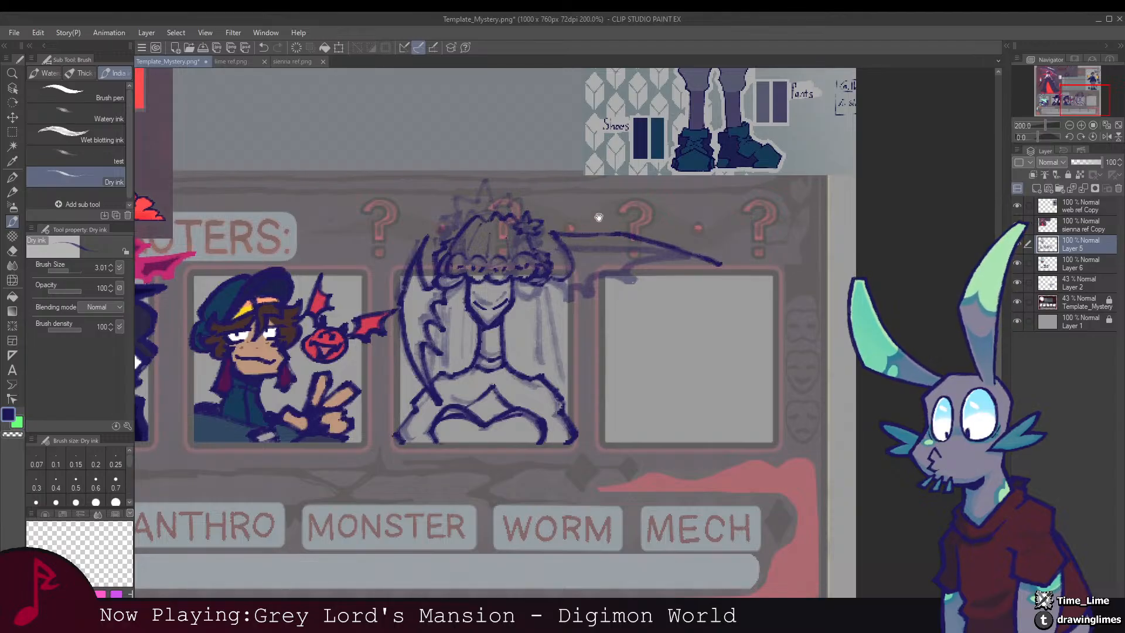
{"action": "left_click_drag", "start_coordinate": [598, 217], "coordinate": [631, 203]}
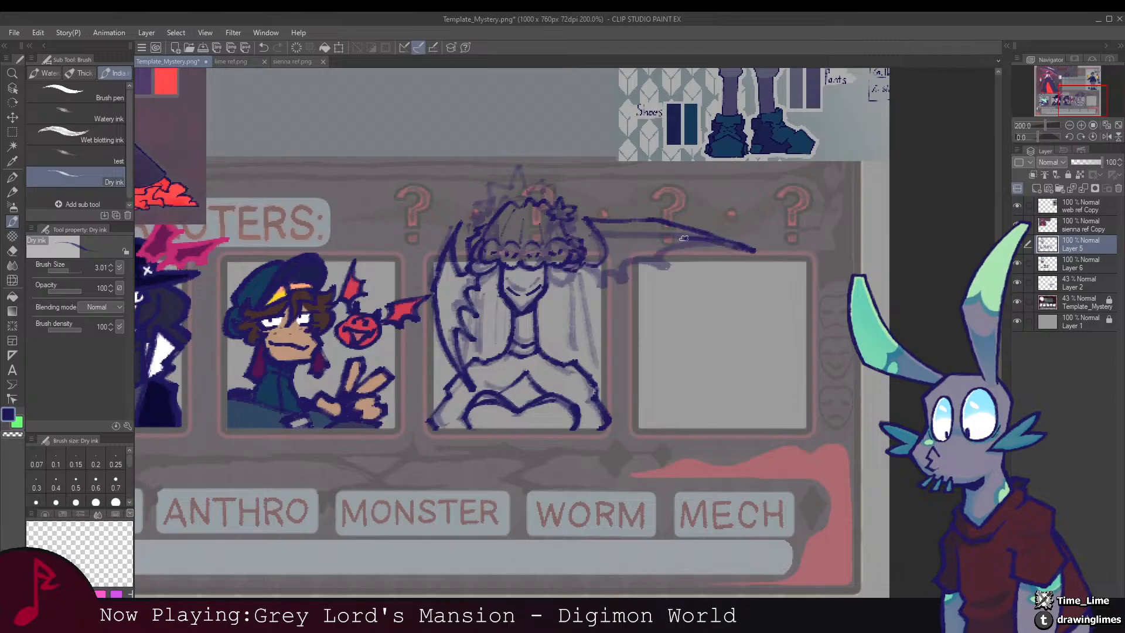
{"action": "left_click_drag", "start_coordinate": [667, 253], "coordinate": [677, 268]}
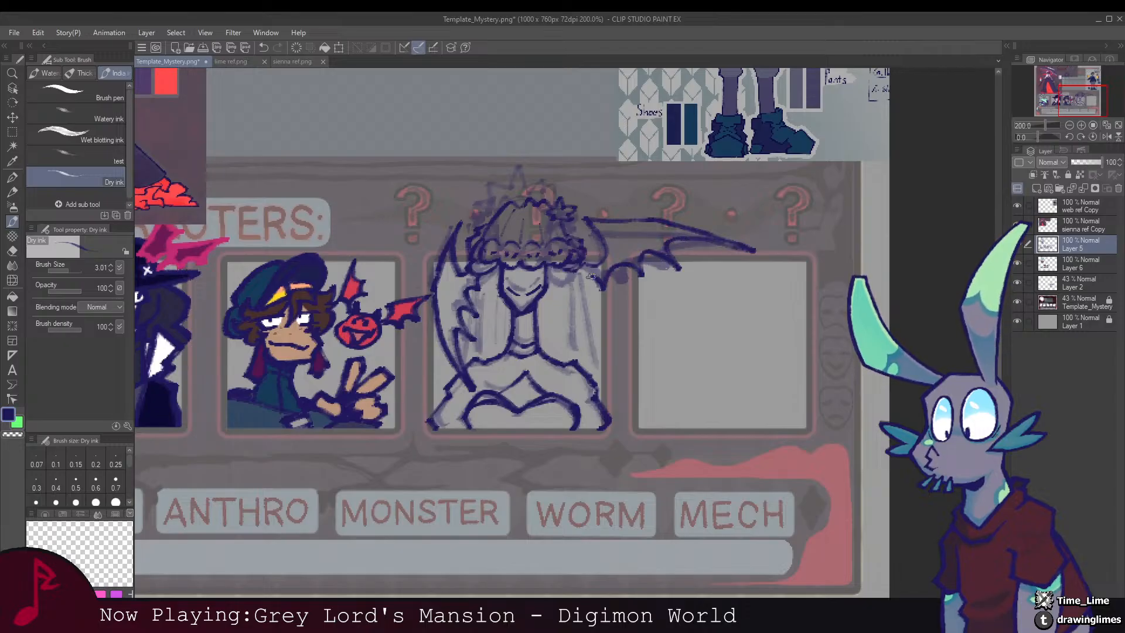
Step: Ink the veil's outer edge and inner folds hanging from the flower band to the shoulder on the outstretched wing's side
{"action": "left_click_drag", "start_coordinate": [587, 284], "coordinate": [607, 268]}
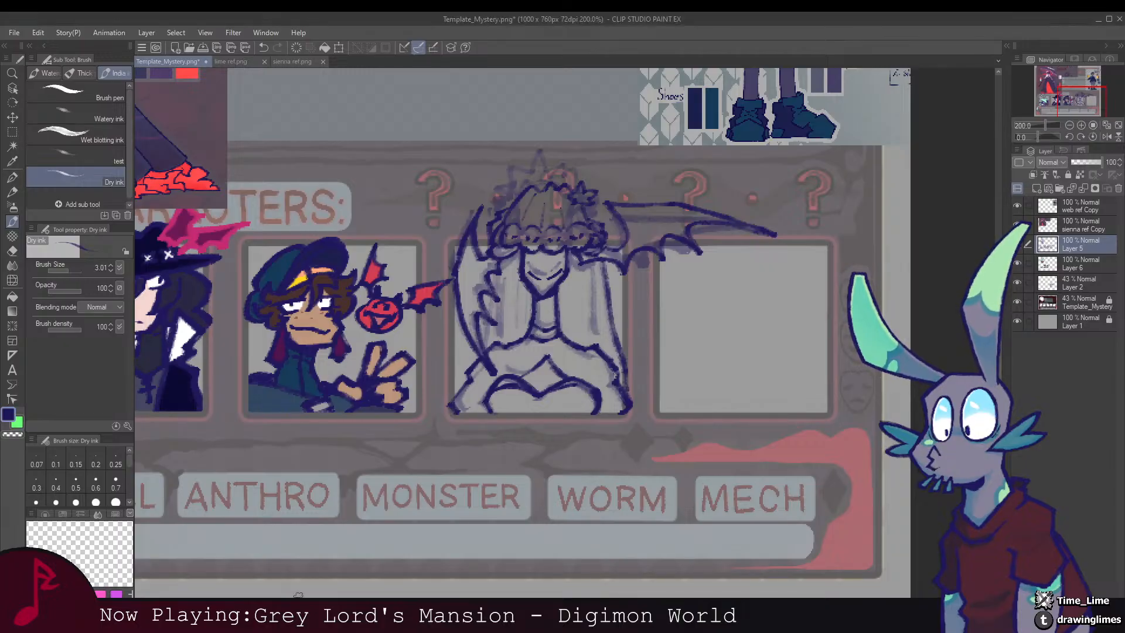
{"action": "mouse_move", "coordinate": [545, 288]}
{"action": "left_mouse_down"}
{"action": "mouse_move", "coordinate": [551, 267]}
{"action": "mouse_move", "coordinate": [529, 274]}
{"action": "left_mouse_up"}
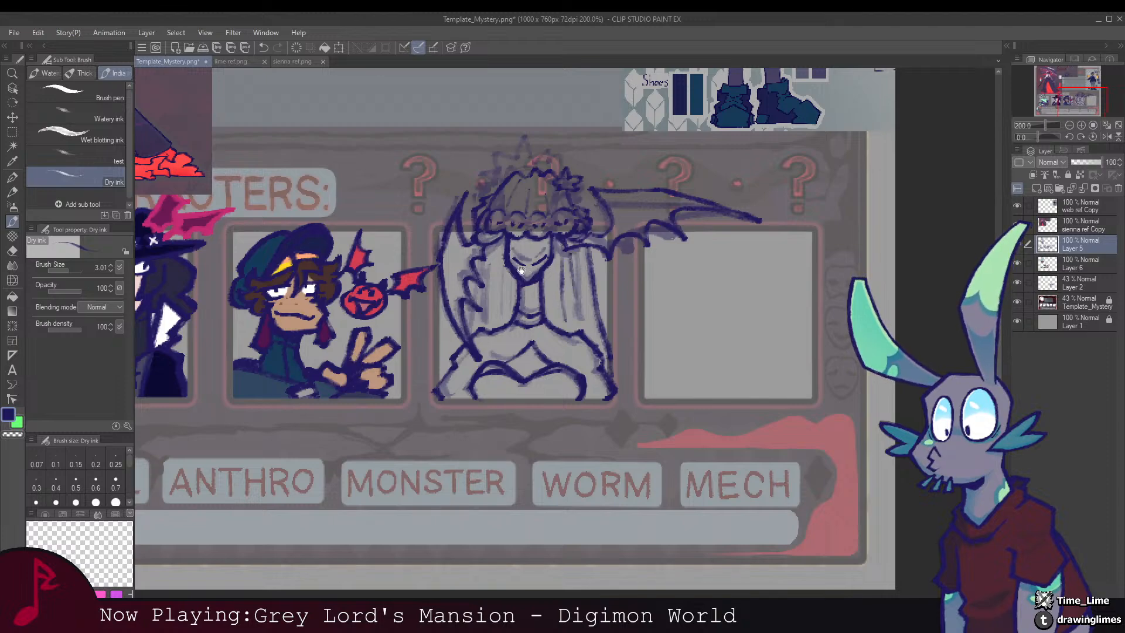
{"action": "left_click_drag", "start_coordinate": [521, 271], "coordinate": [549, 274]}
Step: Ink the pointed spikes of the crown above Sienna's hair and clean up the line ends where they meet the hair
{"action": "left_click_drag", "start_coordinate": [547, 214], "coordinate": [561, 250]}
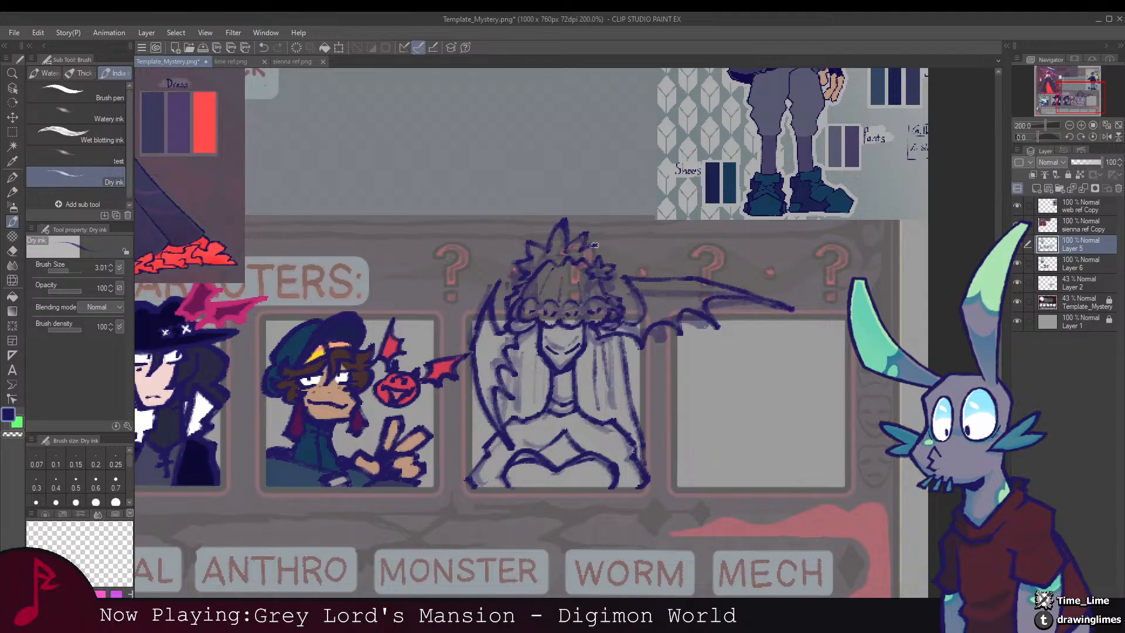
{"action": "left_click_drag", "start_coordinate": [594, 253], "coordinate": [612, 221]}
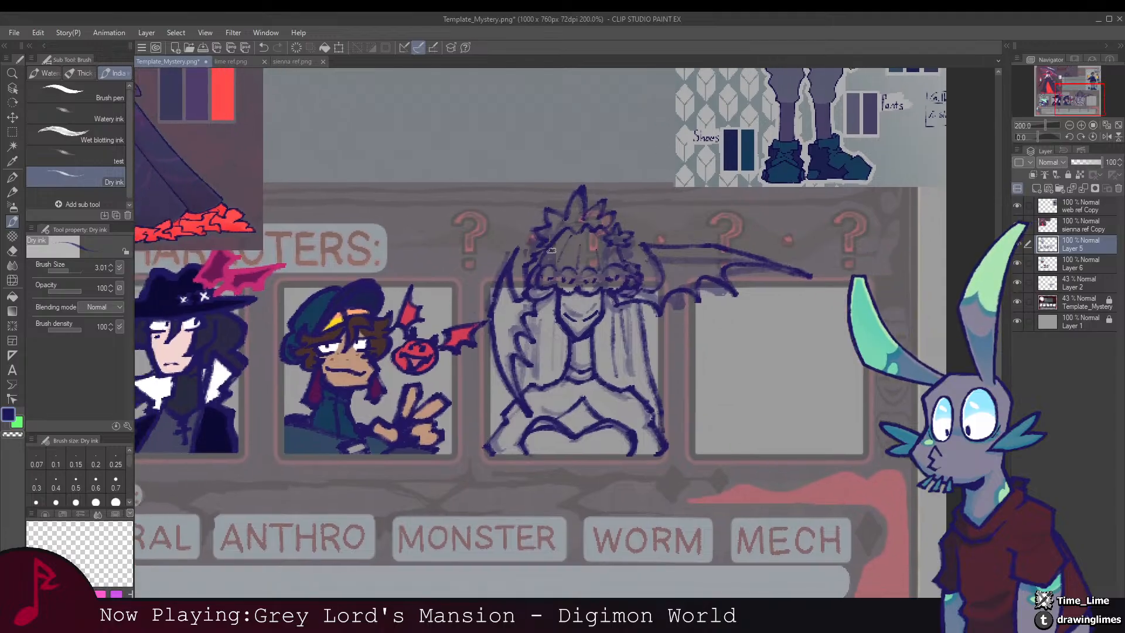
{"action": "key", "text": "e"}
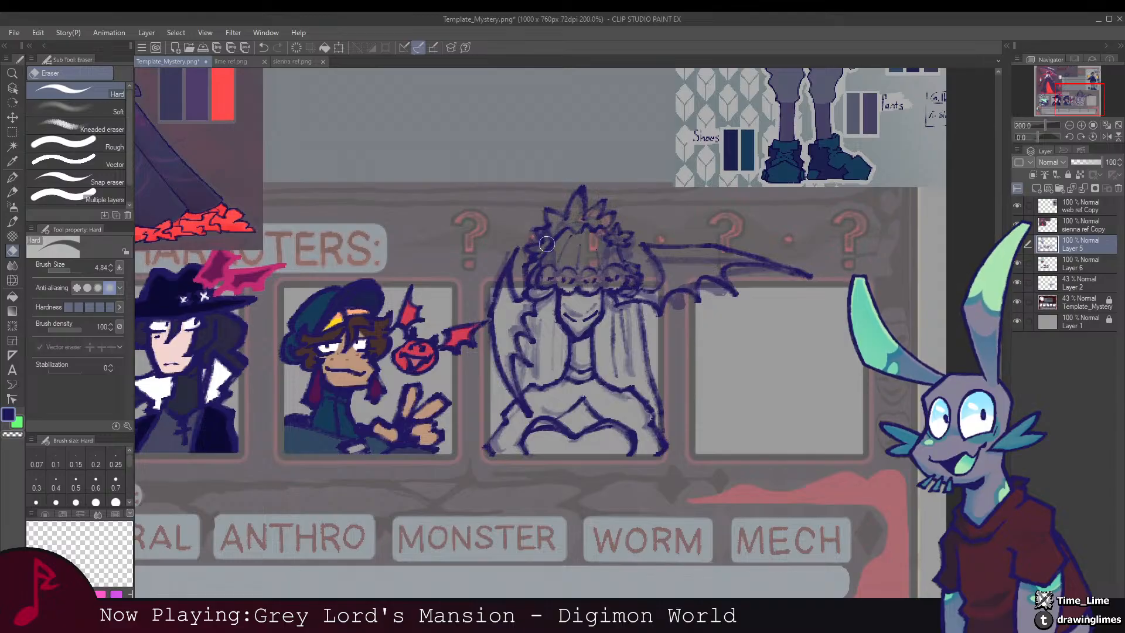
{"action": "key", "text": "b"}
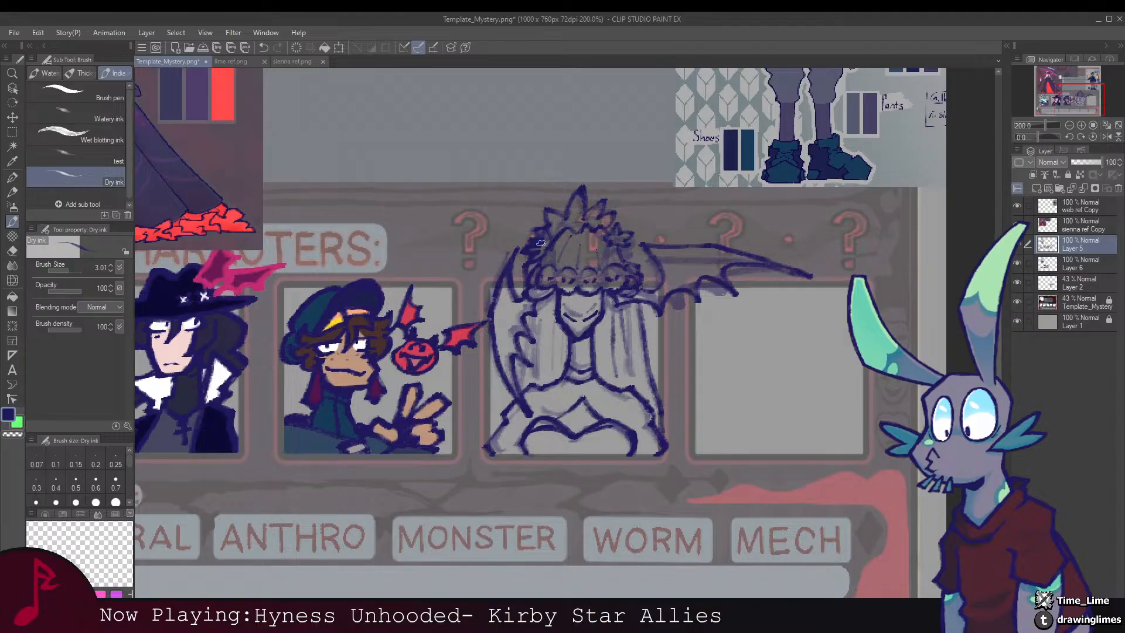
{"action": "key", "text": "e"}
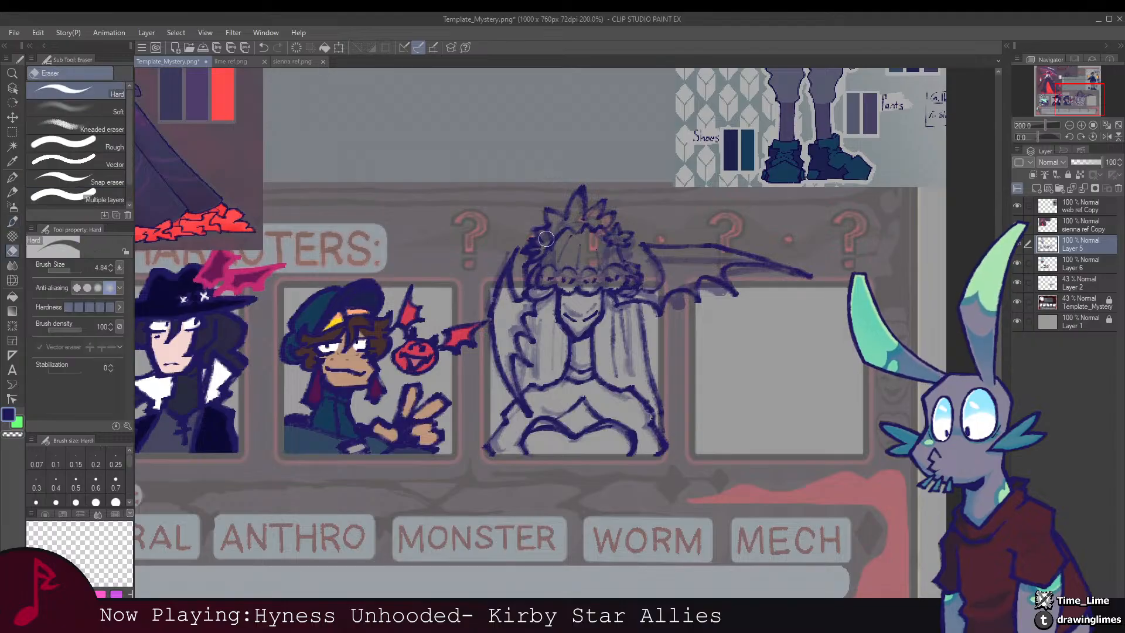
Step: Refine the line art of the fourth portrait on Layer 5, cleaning up the leafy headpiece and the folded arms
{"action": "mouse_move", "coordinate": [544, 246]}
{"action": "left_mouse_down"}
{"action": "mouse_move", "coordinate": [616, 333]}
{"action": "mouse_move", "coordinate": [809, 363]}
{"action": "mouse_move", "coordinate": [773, 450]}
{"action": "mouse_move", "coordinate": [580, 316]}
{"action": "mouse_move", "coordinate": [580, 247]}
{"action": "mouse_move", "coordinate": [636, 233]}
{"action": "mouse_move", "coordinate": [572, 213]}
{"action": "left_mouse_up"}
{"action": "key", "text": "b"}
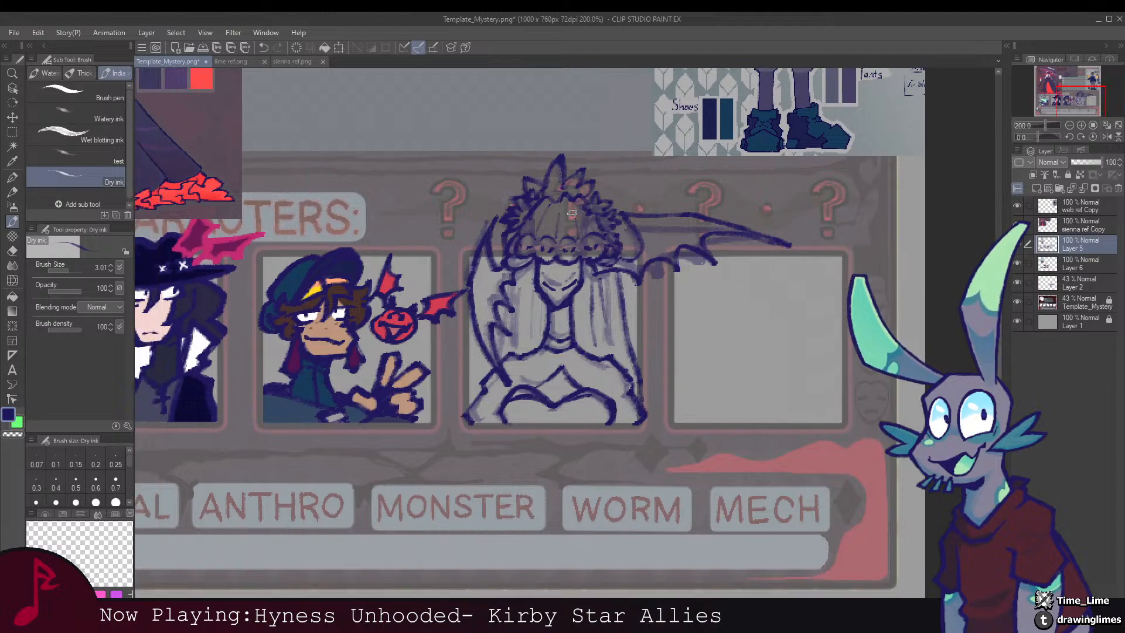
{"action": "scroll", "coordinate": [537, 303], "scroll_direction": "down", "scroll_amount": 3}
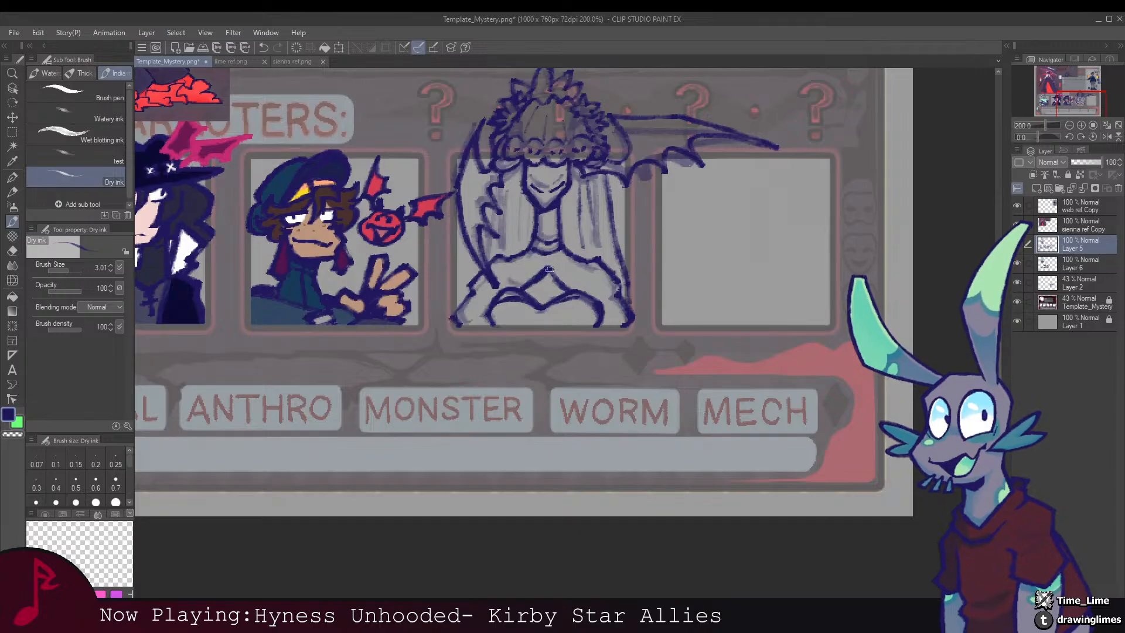
{"action": "left_click_drag", "start_coordinate": [569, 295], "coordinate": [561, 285]}
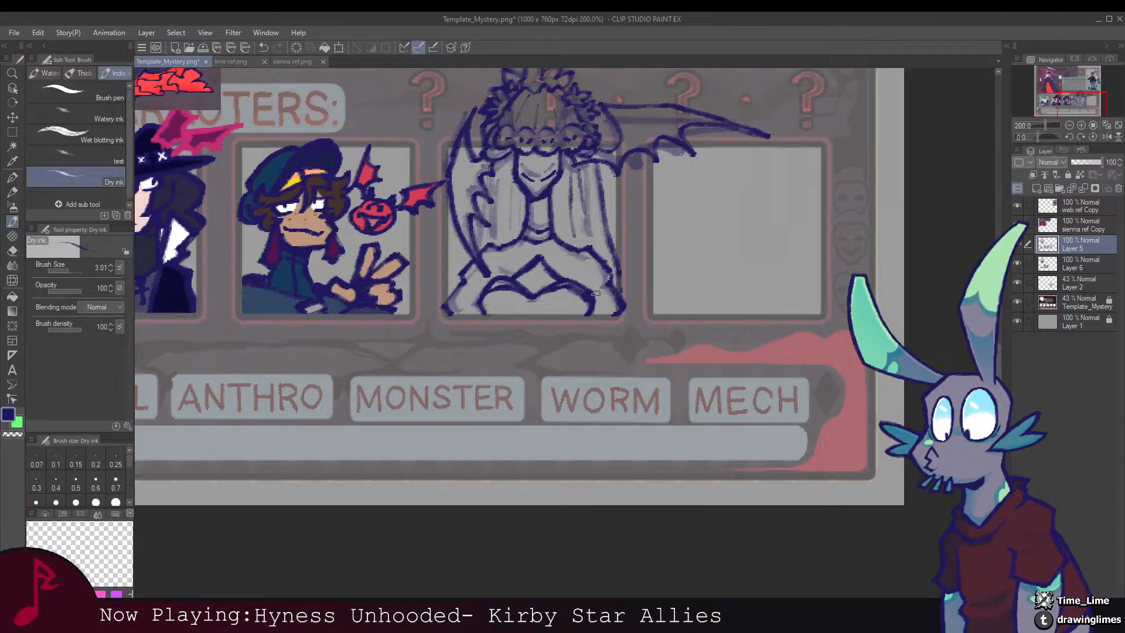
{"action": "key", "text": "e"}
{"action": "mouse_move", "coordinate": [591, 292]}
{"action": "left_mouse_down"}
{"action": "mouse_move", "coordinate": [573, 286]}
{"action": "mouse_move", "coordinate": [651, 283]}
{"action": "left_mouse_up"}
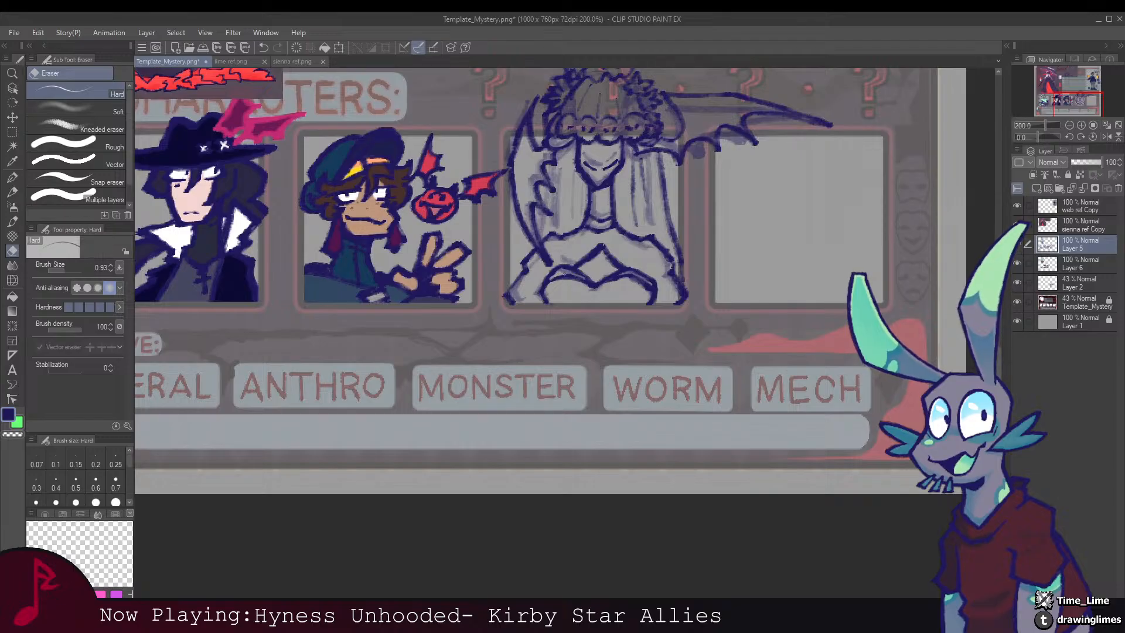
{"action": "key", "text": "b"}
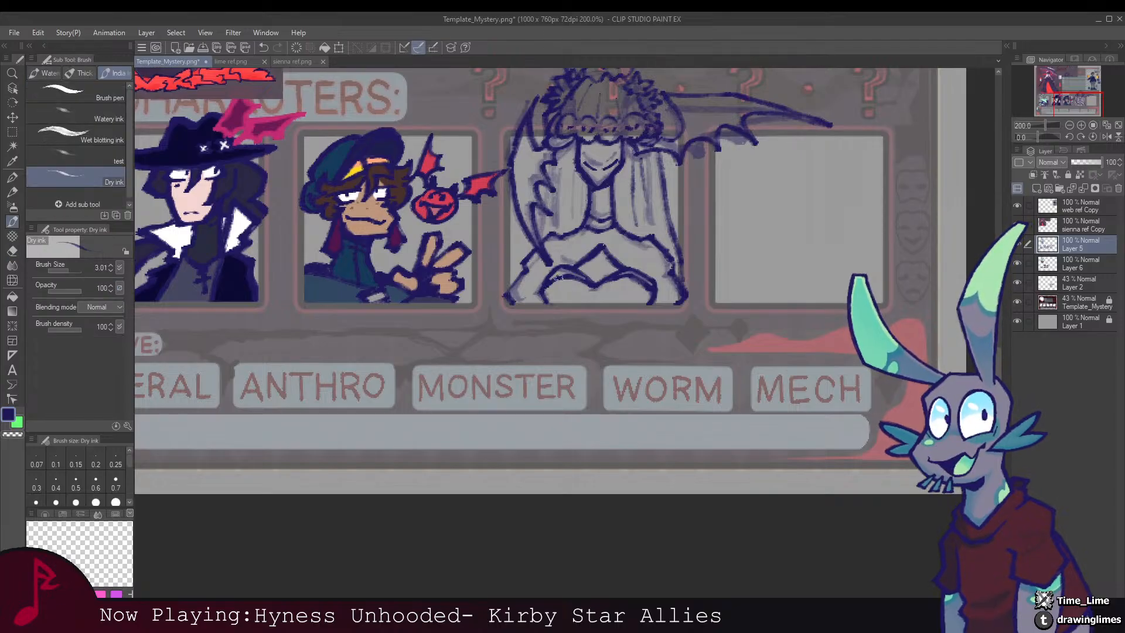
{"action": "left_click_drag", "start_coordinate": [603, 270], "coordinate": [552, 352]}
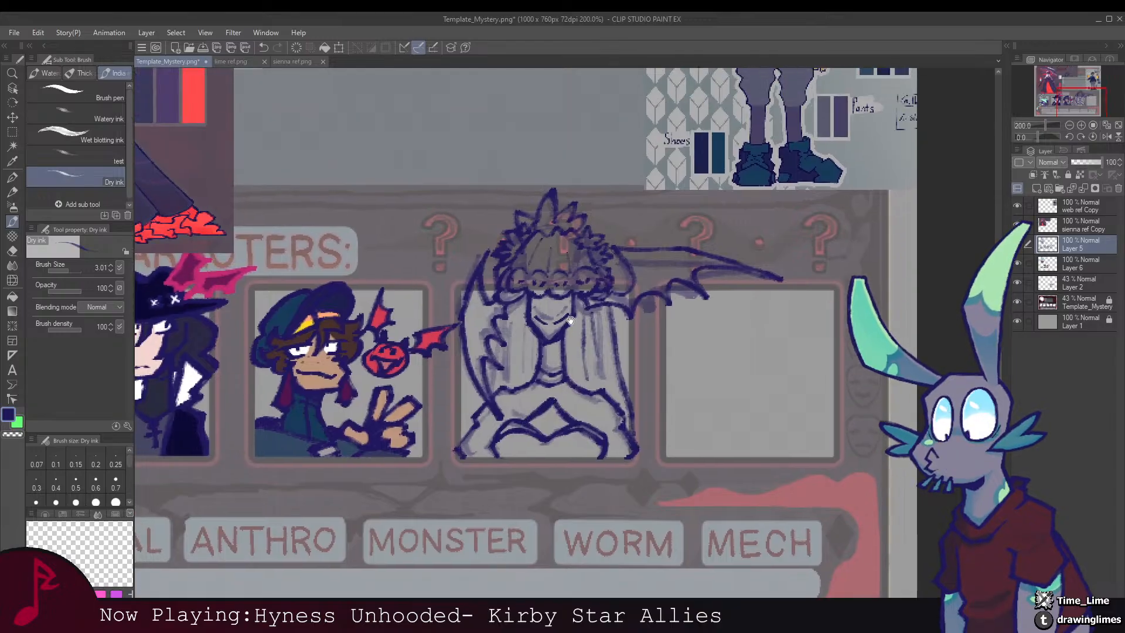
{"action": "scroll", "coordinate": [569, 350], "scroll_direction": "down", "scroll_amount": 5}
Step: Check the line art with Layer 6 briefly hidden, then undo the last stroke and redraw the left wing's scalloped inner edge
{"action": "left_click", "coordinate": [1015, 263]}
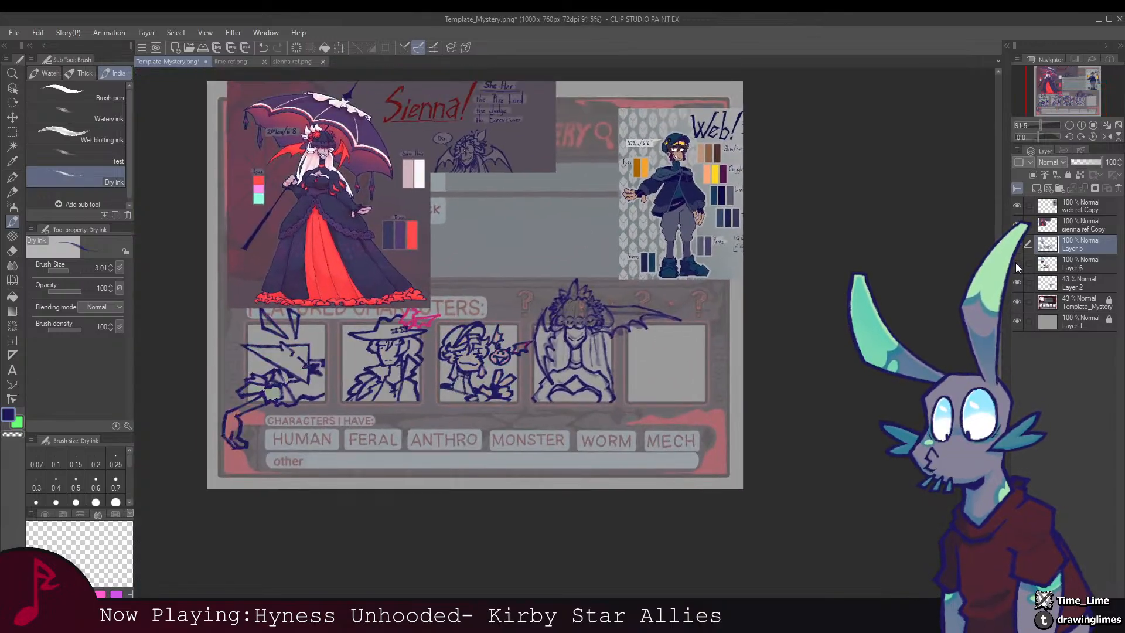
{"action": "left_click", "coordinate": [1019, 262]}
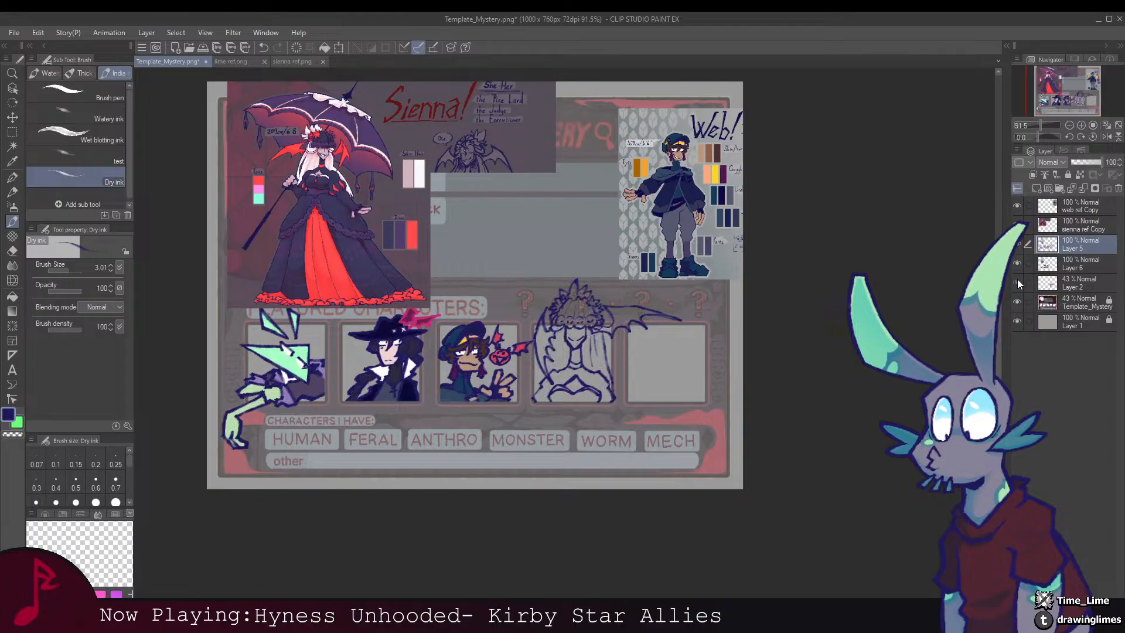
{"action": "scroll", "coordinate": [585, 315], "scroll_direction": "up", "scroll_amount": 5}
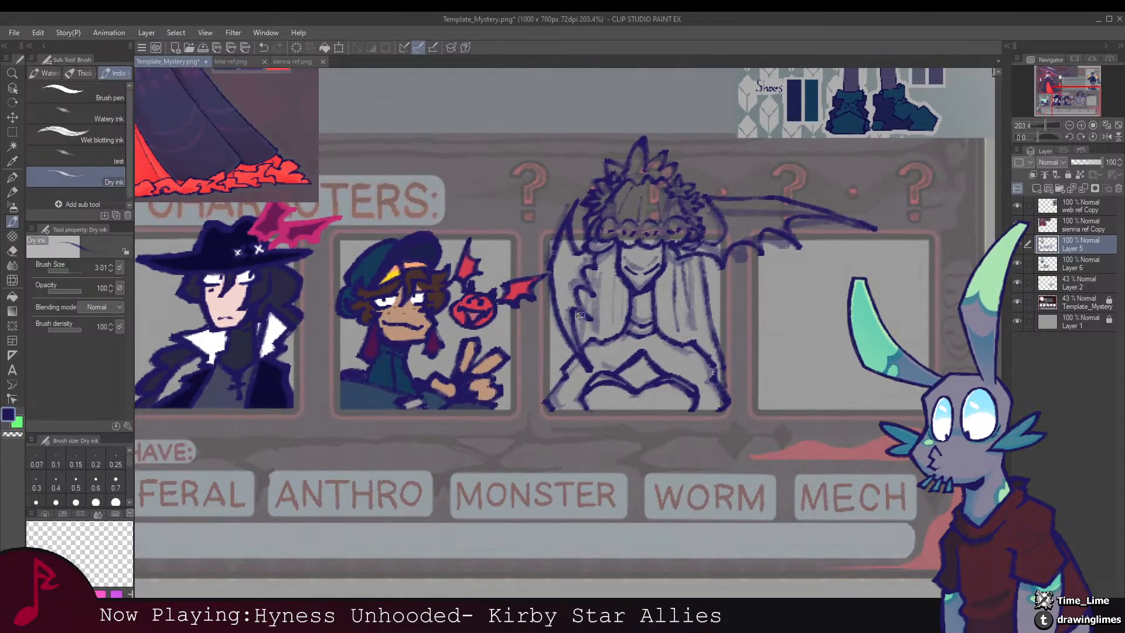
{"action": "key", "text": "ctrl+z"}
{"action": "left_click_drag", "start_coordinate": [579, 341], "coordinate": [588, 285]}
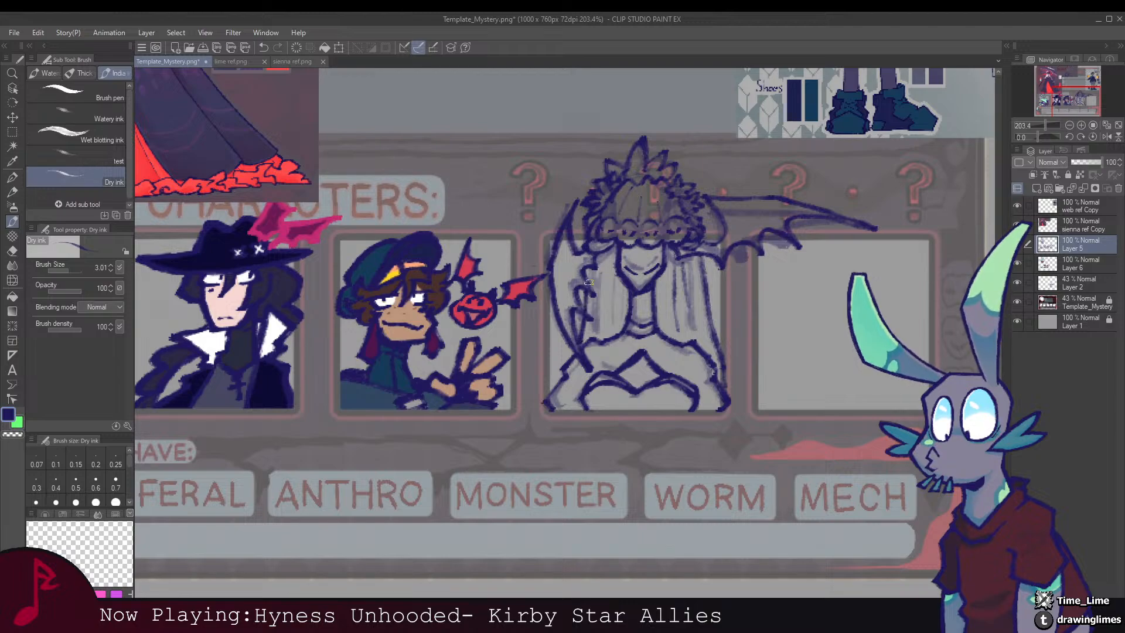
{"action": "scroll", "coordinate": [591, 270], "scroll_direction": "down", "scroll_amount": 5}
{"action": "scroll", "coordinate": [604, 239], "scroll_direction": "up", "scroll_amount": 3}
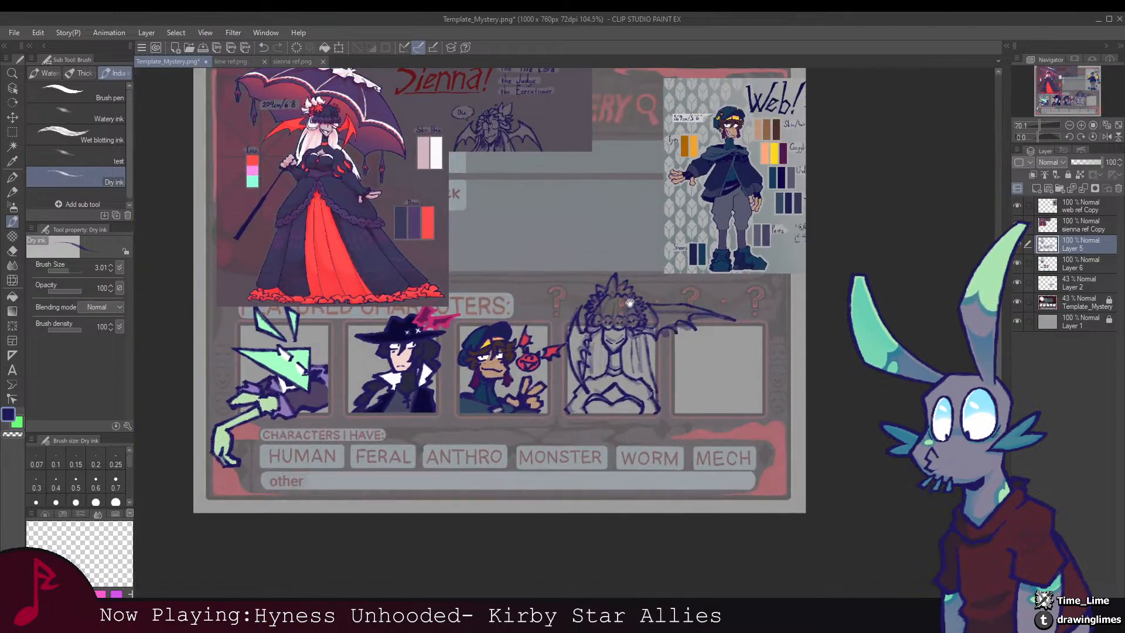
{"action": "scroll", "coordinate": [597, 324], "scroll_direction": "up", "scroll_amount": 3}
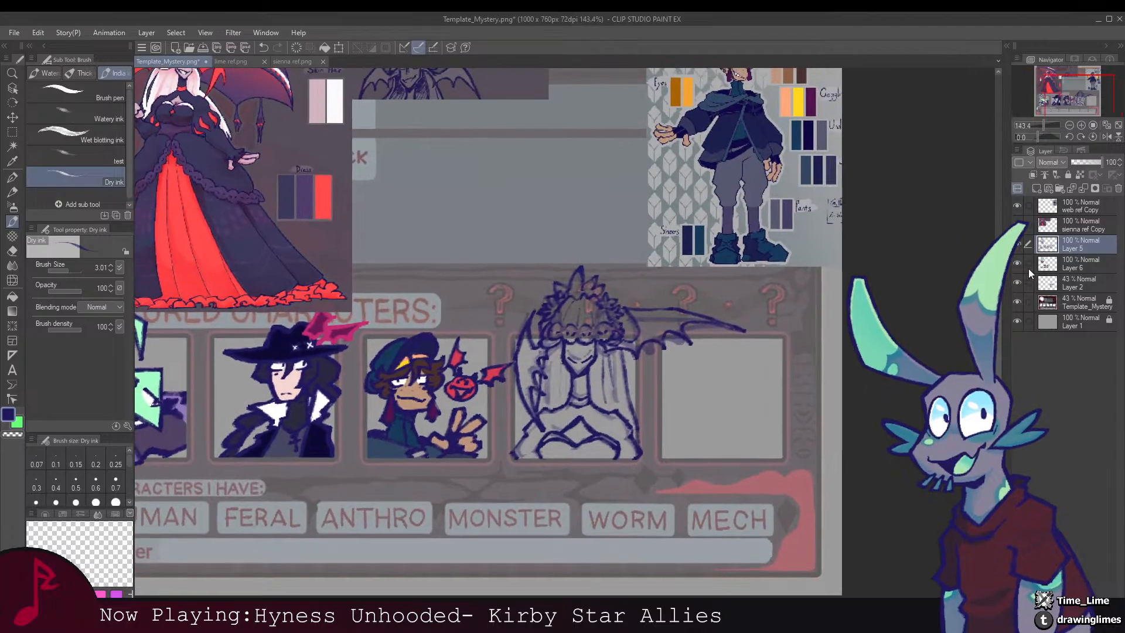
Step: Hide the rough sketch on Layer 2 and make Layer 6 the active layer for colouring
{"action": "left_click", "coordinate": [1018, 263]}
{"action": "left_click", "coordinate": [1017, 263]}
{"action": "left_click", "coordinate": [1017, 283]}
{"action": "left_click", "coordinate": [1069, 285]}
{"action": "left_click", "coordinate": [1062, 267]}
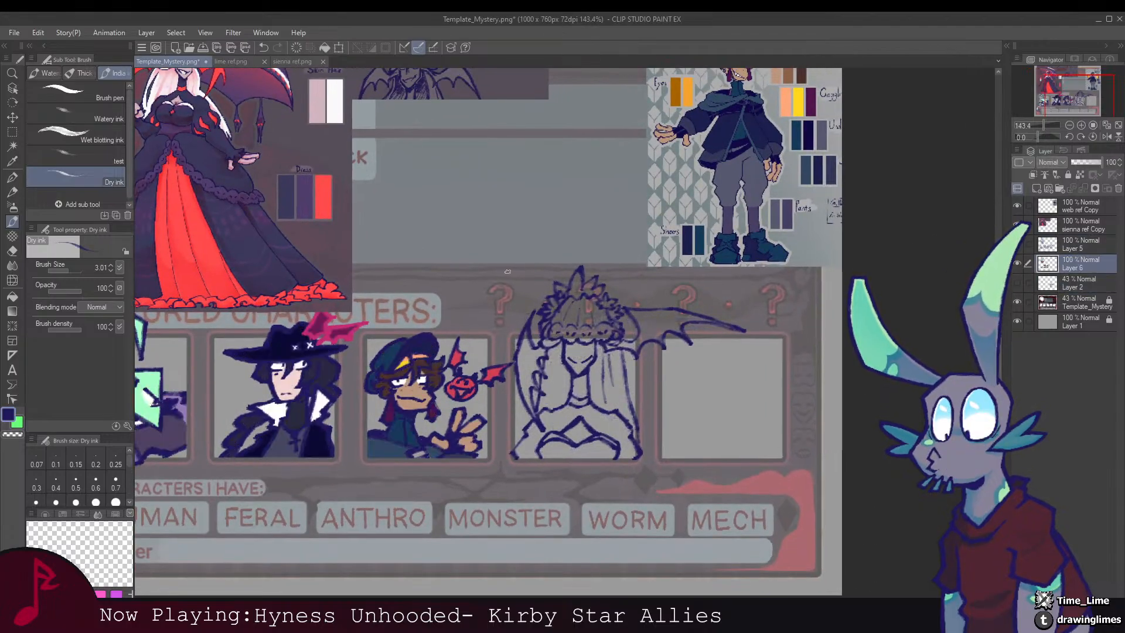
Step: Fill the fourth portrait's face and chest opening with the pale pink skin colour sampled from the Sienna reference, using lasso selections
{"action": "left_click_drag", "start_coordinate": [424, 211], "coordinate": [566, 320]}
{"action": "left_click", "coordinate": [455, 217], "text": "alt"}
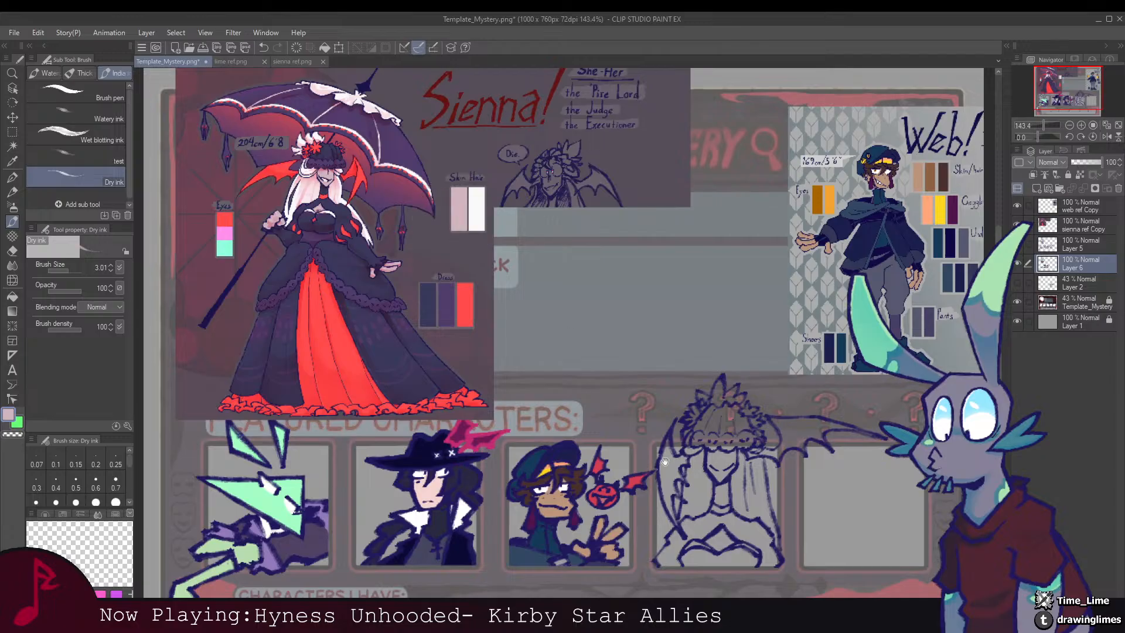
{"action": "left_click_drag", "start_coordinate": [747, 459], "coordinate": [604, 259]}
{"action": "scroll", "coordinate": [627, 297], "scroll_direction": "up", "scroll_amount": 3}
{"action": "key", "text": "m"}
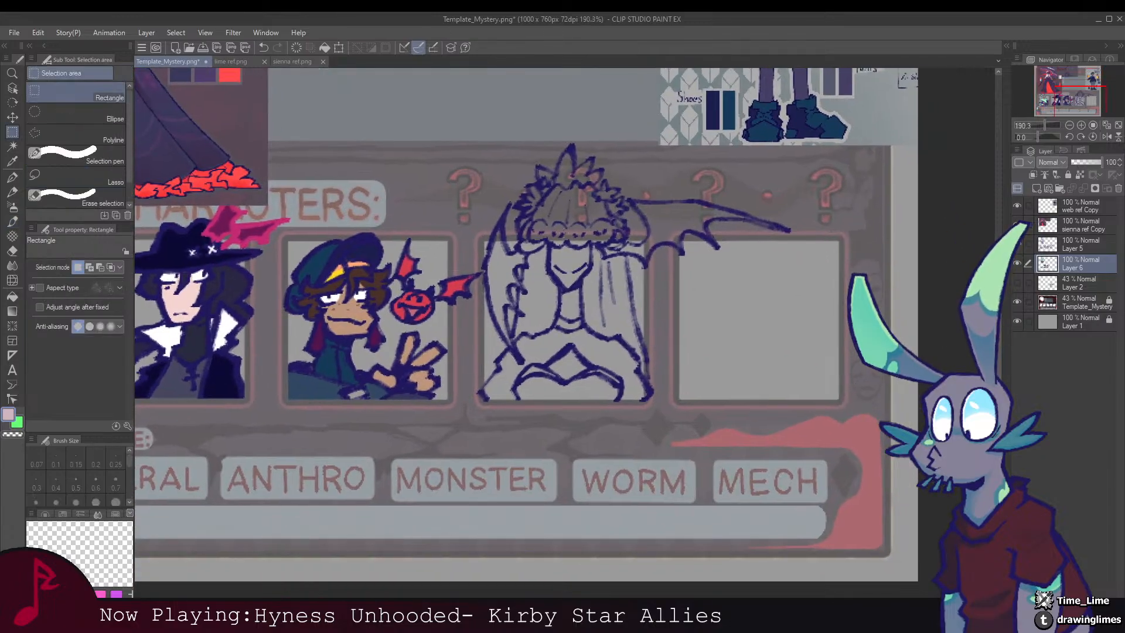
{"action": "left_click", "coordinate": [117, 174]}
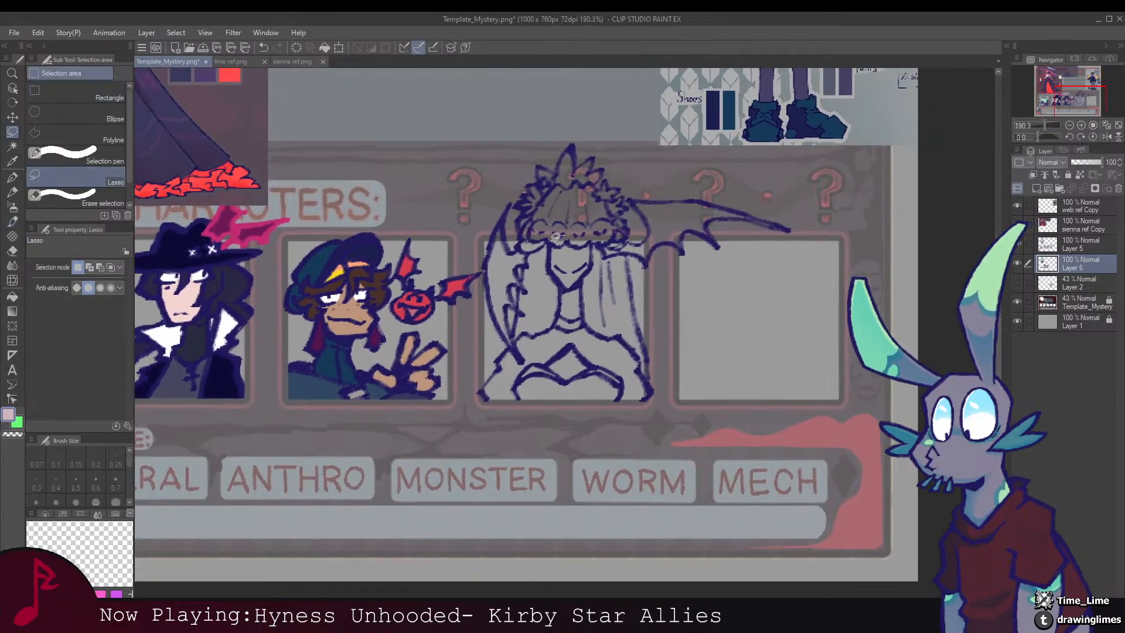
{"action": "mouse_move", "coordinate": [549, 260]}
{"action": "left_mouse_down"}
{"action": "mouse_move", "coordinate": [569, 287]}
{"action": "mouse_move", "coordinate": [592, 260]}
{"action": "mouse_move", "coordinate": [593, 232]}
{"action": "mouse_move", "coordinate": [577, 235]}
{"action": "left_mouse_up"}
{"action": "key", "text": "alt+Delete"}
{"action": "key", "text": "ctrl+d"}
{"action": "mouse_move", "coordinate": [568, 335]}
{"action": "left_mouse_down"}
{"action": "mouse_move", "coordinate": [590, 375]}
{"action": "mouse_move", "coordinate": [559, 290]}
{"action": "mouse_move", "coordinate": [546, 329]}
{"action": "mouse_move", "coordinate": [585, 323]}
{"action": "mouse_move", "coordinate": [687, 484]}
{"action": "left_mouse_up"}
{"action": "key", "text": "alt+Delete"}
Step: Fill both bat wings of the fourth portrait with the bright red sampled from the Sienna reference, using lasso selections
{"action": "scroll", "coordinate": [603, 336], "scroll_direction": "down", "scroll_amount": 3}
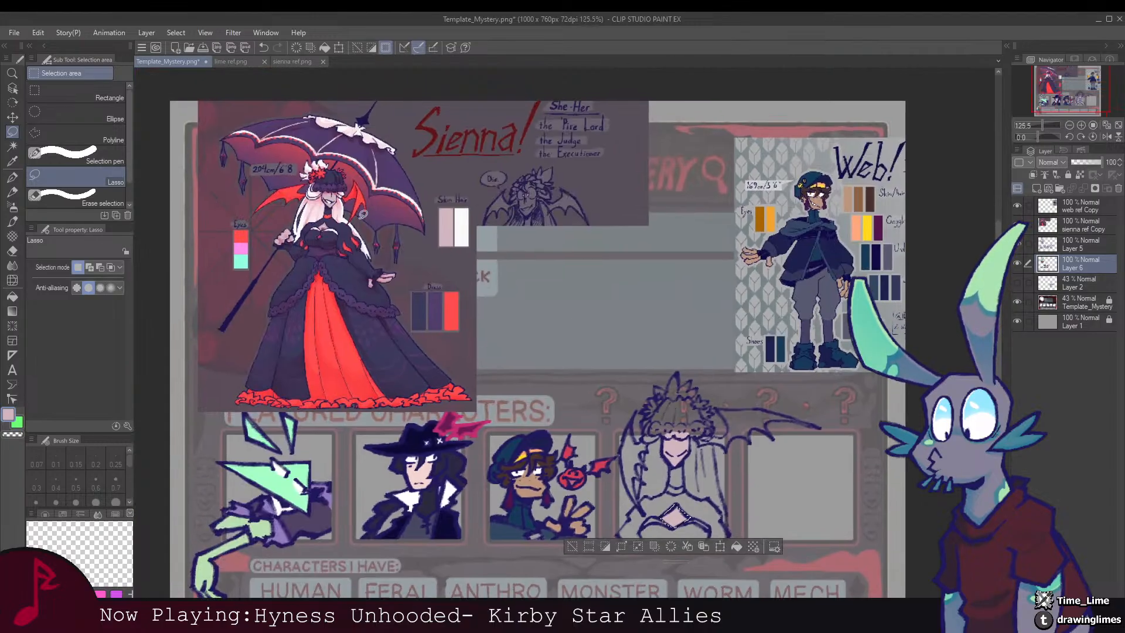
{"action": "right_click", "coordinate": [364, 198]}
{"action": "mouse_move", "coordinate": [648, 440]}
{"action": "left_mouse_down"}
{"action": "mouse_move", "coordinate": [548, 264]}
{"action": "mouse_move", "coordinate": [513, 252]}
{"action": "left_mouse_up"}
{"action": "scroll", "coordinate": [549, 264], "scroll_direction": "up", "scroll_amount": 4}
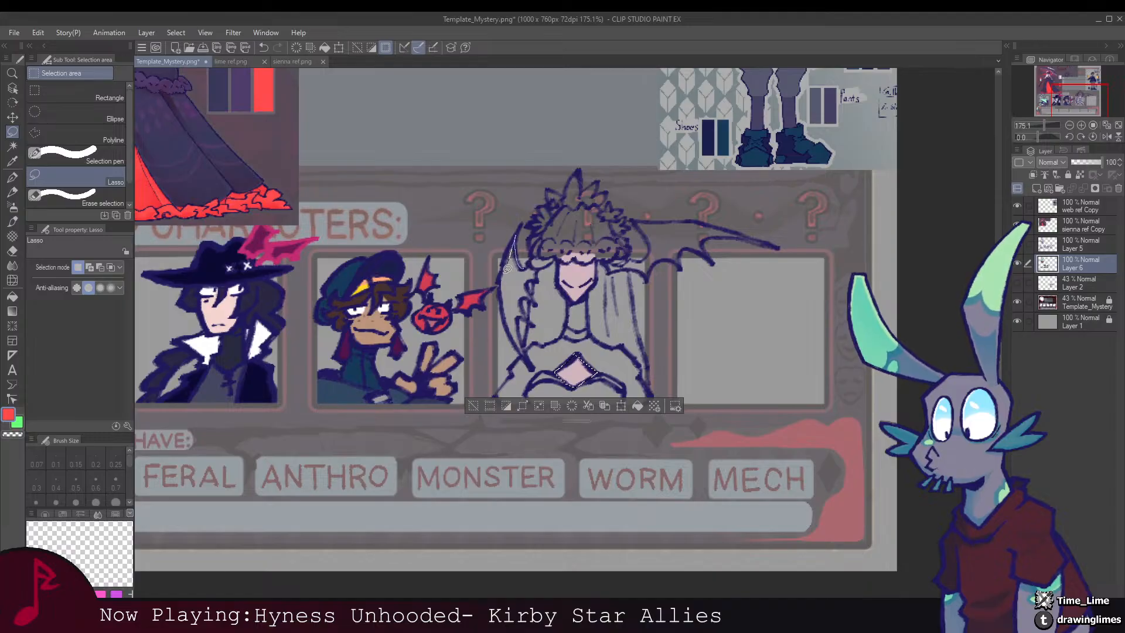
{"action": "left_click_drag", "start_coordinate": [502, 296], "coordinate": [521, 346]}
{"action": "mouse_move", "coordinate": [525, 301]}
{"action": "left_mouse_down"}
{"action": "mouse_move", "coordinate": [538, 301]}
{"action": "mouse_move", "coordinate": [539, 264]}
{"action": "mouse_move", "coordinate": [526, 266]}
{"action": "left_mouse_up"}
{"action": "scroll", "coordinate": [545, 260], "scroll_direction": "right", "scroll_amount": 3}
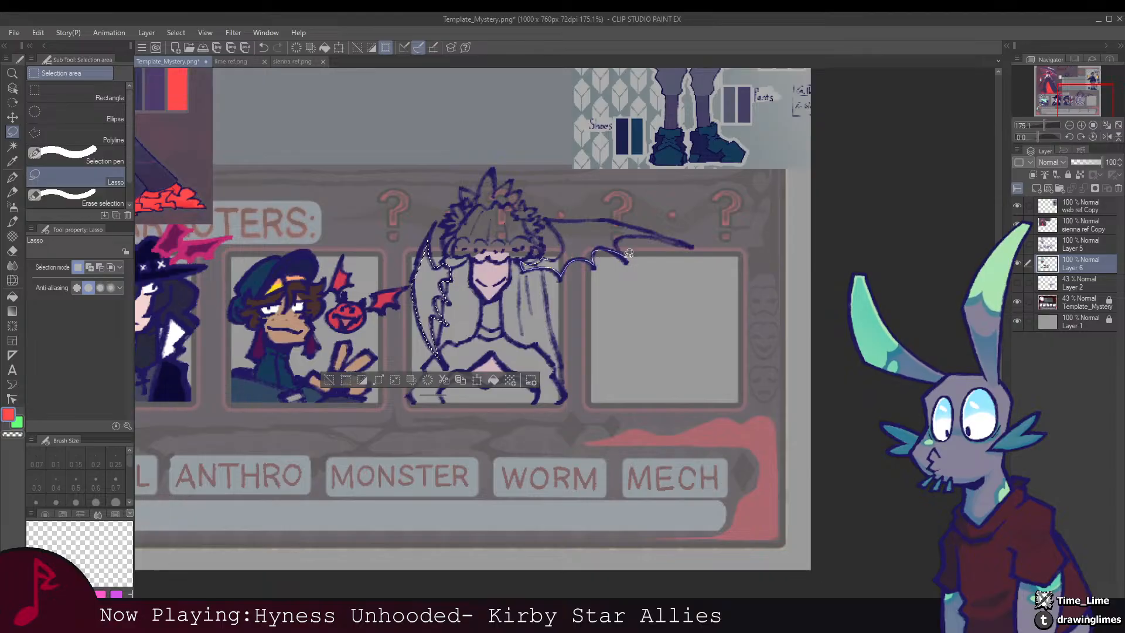
{"action": "mouse_move", "coordinate": [655, 228]}
{"action": "left_mouse_down"}
{"action": "mouse_move", "coordinate": [556, 223]}
{"action": "mouse_move", "coordinate": [555, 260]}
{"action": "mouse_move", "coordinate": [636, 377]}
{"action": "left_mouse_up"}
{"action": "left_click", "coordinate": [610, 380]}
{"action": "key", "text": "ctrl+d"}
{"action": "mouse_move", "coordinate": [626, 350]}
{"action": "left_mouse_down"}
{"action": "mouse_move", "coordinate": [562, 352]}
{"action": "mouse_move", "coordinate": [632, 351]}
{"action": "mouse_move", "coordinate": [549, 293]}
{"action": "mouse_move", "coordinate": [628, 307]}
{"action": "mouse_move", "coordinate": [641, 289]}
{"action": "mouse_move", "coordinate": [712, 298]}
{"action": "mouse_move", "coordinate": [624, 340]}
{"action": "mouse_move", "coordinate": [651, 337]}
{"action": "left_mouse_up"}
Step: Clean up the red fill around the left wing's outer edge with the Hard eraser at size 4.41
{"action": "key", "text": "e"}
{"action": "key", "text": "b"}
{"action": "key", "text": "e"}
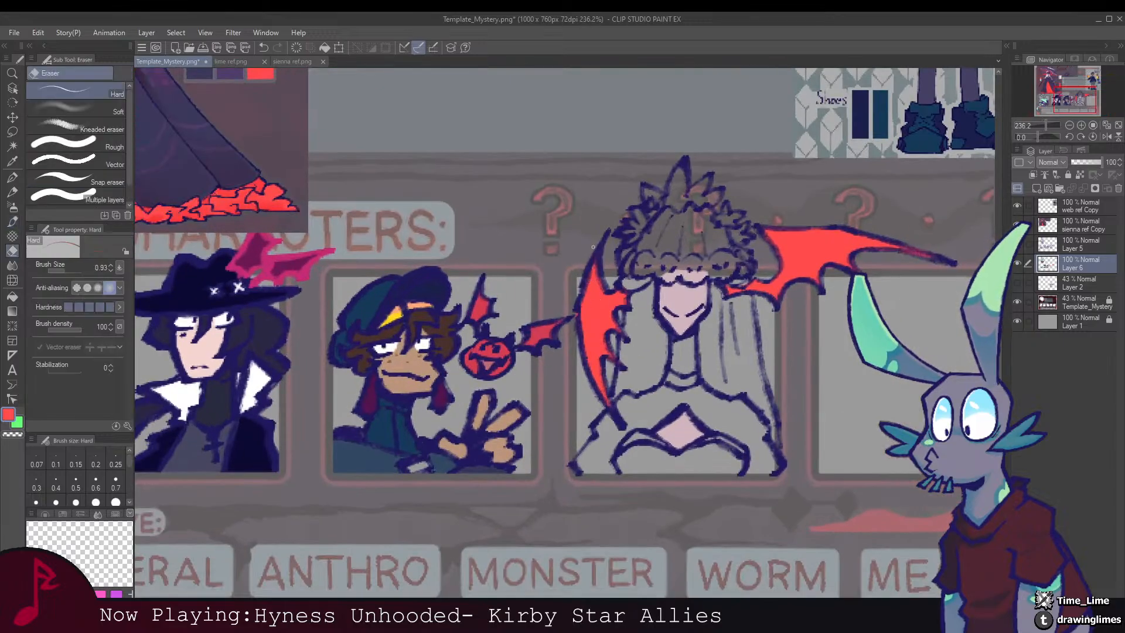
{"action": "left_click_drag", "start_coordinate": [590, 266], "coordinate": [590, 254], "text": "ctrl+alt"}
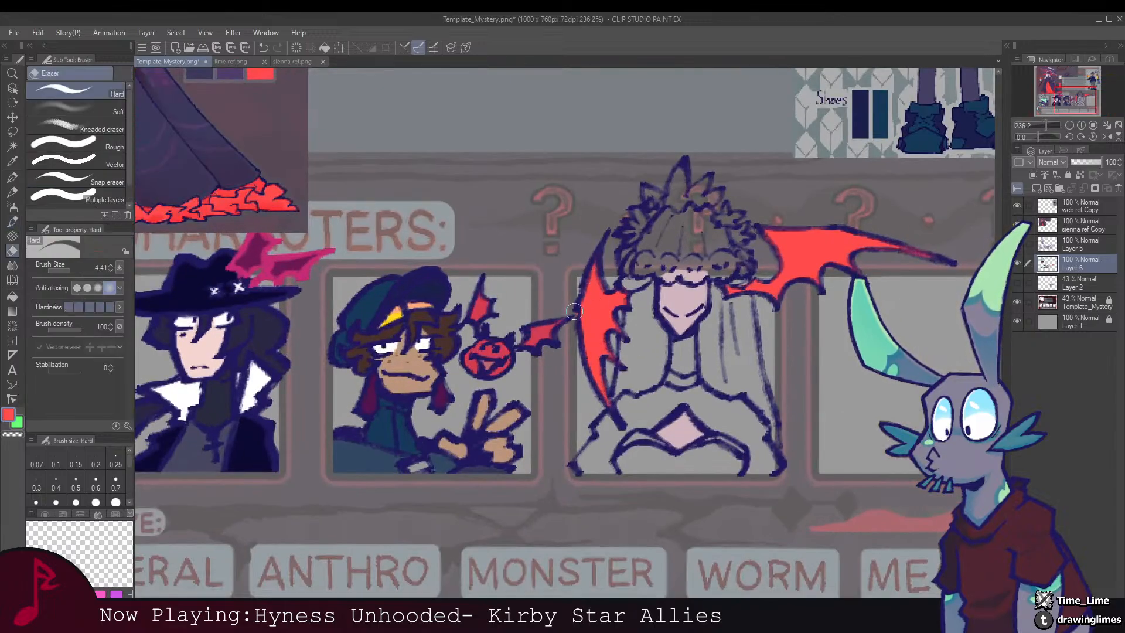
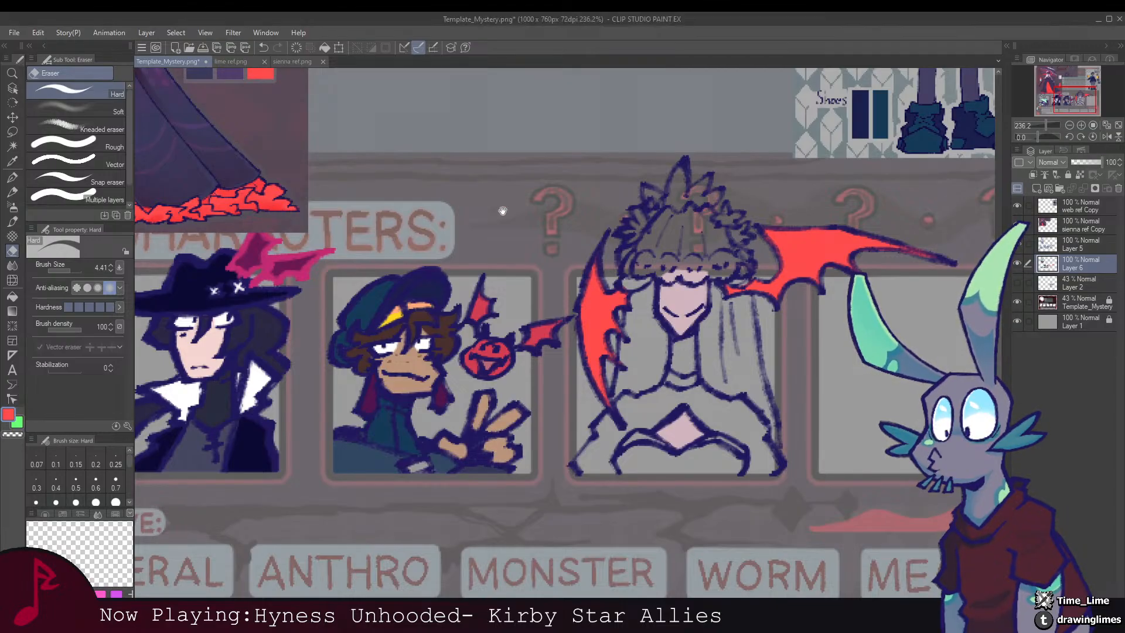
Step: Colour the fourth portrait's folded forearms with the dark navy sampled from the Sienna reference's dress swatch
{"action": "left_click_drag", "start_coordinate": [444, 198], "coordinate": [548, 259]}
{"action": "scroll", "coordinate": [474, 250], "scroll_direction": "down", "scroll_amount": 3}
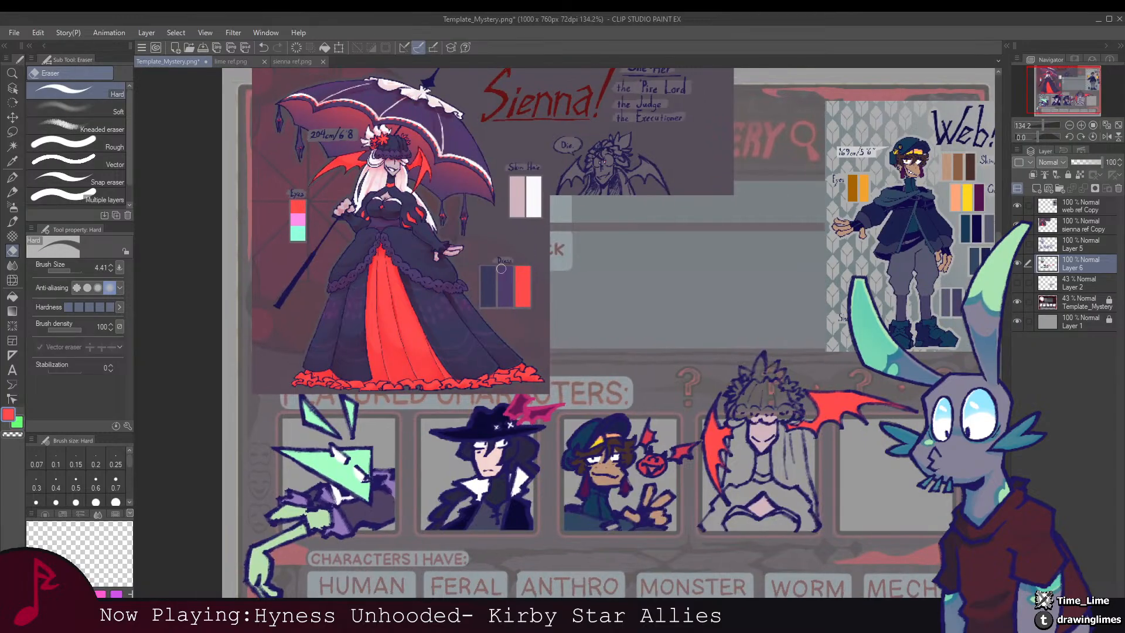
{"action": "left_click", "coordinate": [492, 278], "text": "alt"}
{"action": "left_click_drag", "start_coordinate": [694, 375], "coordinate": [645, 363]}
{"action": "left_click_drag", "start_coordinate": [722, 430], "coordinate": [558, 274]}
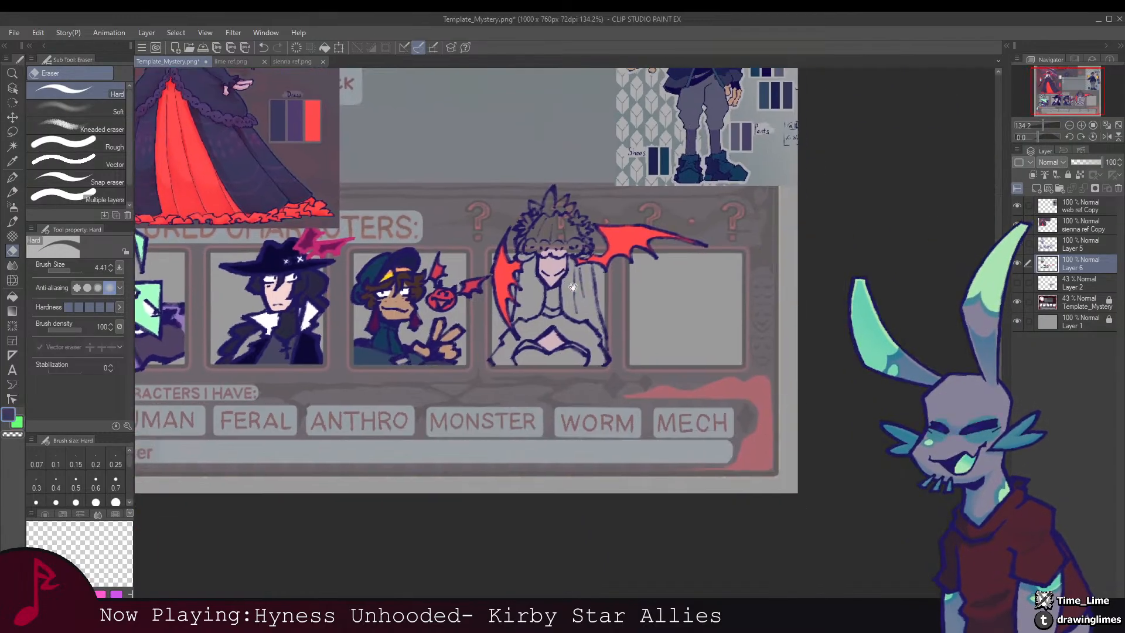
{"action": "scroll", "coordinate": [548, 345], "scroll_direction": "up", "scroll_amount": 2}
{"action": "mouse_move", "coordinate": [540, 345]}
{"action": "left_mouse_down"}
{"action": "mouse_move", "coordinate": [555, 316]}
{"action": "mouse_move", "coordinate": [554, 328]}
{"action": "mouse_move", "coordinate": [522, 335]}
{"action": "mouse_move", "coordinate": [612, 335]}
{"action": "mouse_move", "coordinate": [586, 320]}
{"action": "mouse_move", "coordinate": [523, 335]}
{"action": "mouse_move", "coordinate": [586, 335]}
{"action": "mouse_move", "coordinate": [591, 326]}
{"action": "mouse_move", "coordinate": [542, 327]}
{"action": "mouse_move", "coordinate": [557, 316]}
{"action": "mouse_move", "coordinate": [564, 328]}
{"action": "mouse_move", "coordinate": [566, 310]}
{"action": "left_mouse_up"}
{"action": "key", "text": "b"}
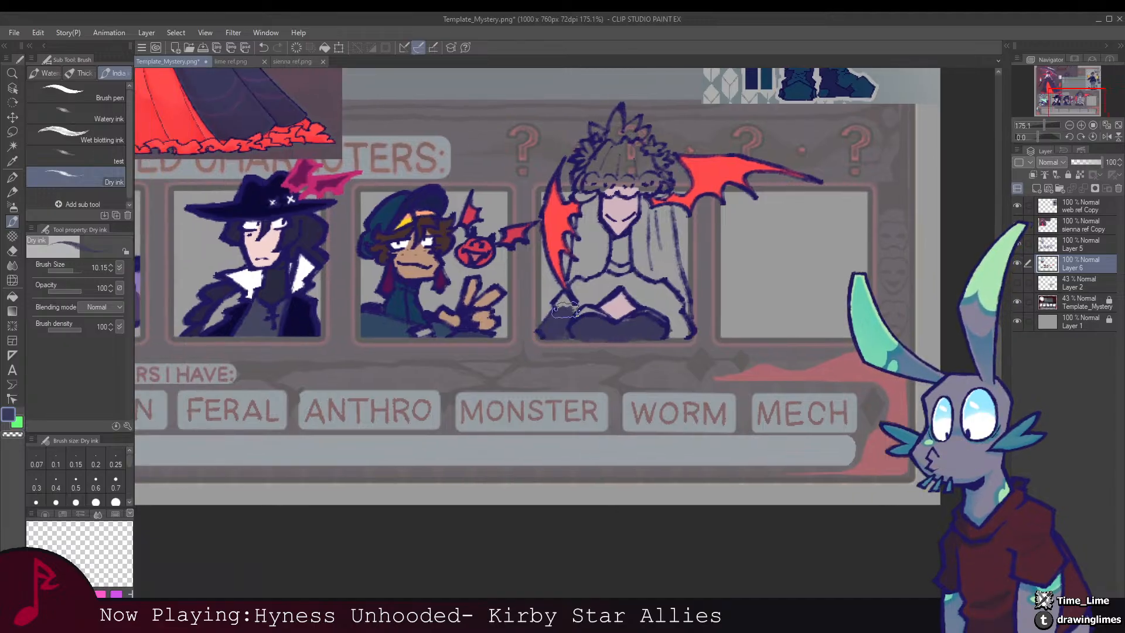
Step: Lasso the shoulders and upper sleeves of the fourth portrait's dress and fill them with the dark navy
{"action": "key", "text": "m"}
{"action": "scroll", "coordinate": [572, 289], "scroll_direction": "up", "scroll_amount": 3}
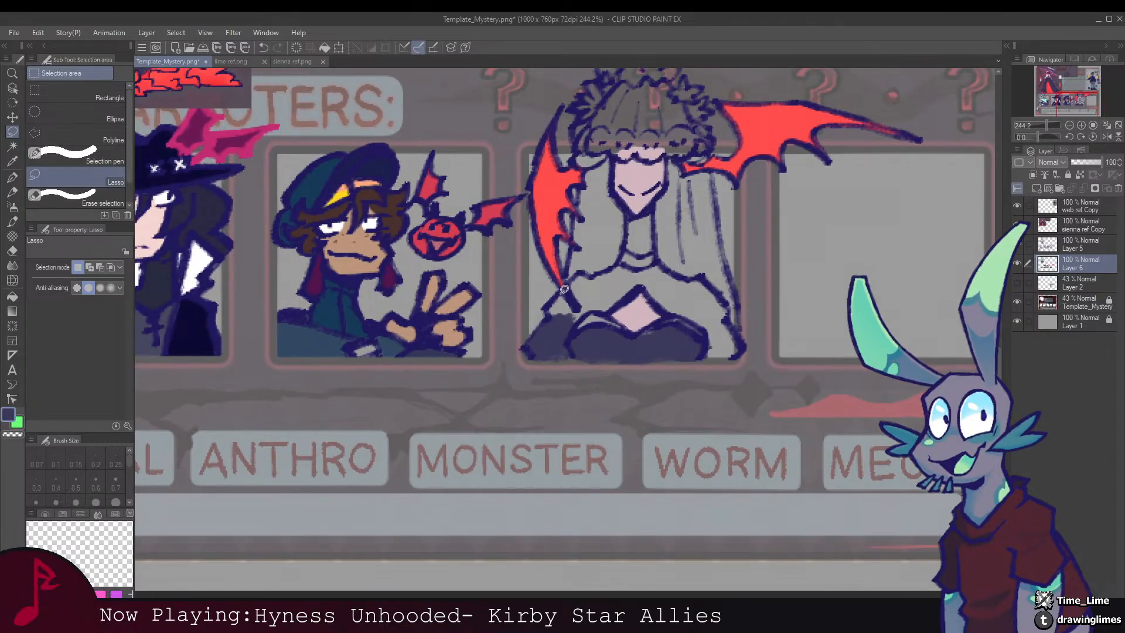
{"action": "mouse_move", "coordinate": [594, 307]}
{"action": "left_mouse_down"}
{"action": "mouse_move", "coordinate": [644, 289]}
{"action": "mouse_move", "coordinate": [625, 264]}
{"action": "mouse_move", "coordinate": [569, 282]}
{"action": "left_mouse_up"}
{"action": "scroll", "coordinate": [590, 299], "scroll_direction": "right", "scroll_amount": 2}
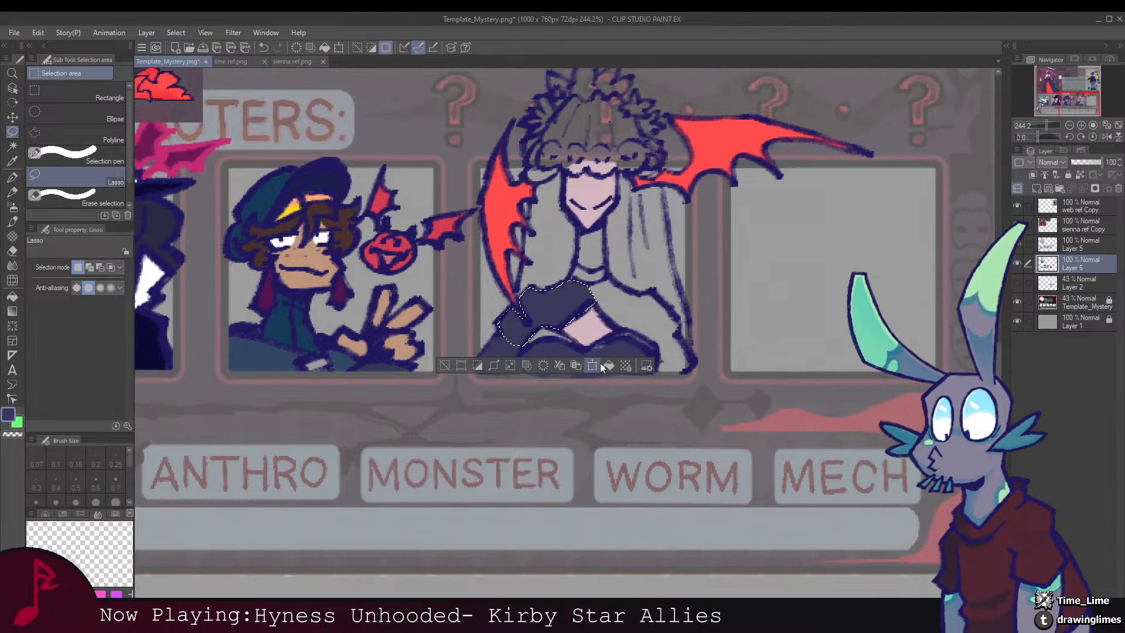
{"action": "scroll", "coordinate": [590, 300], "scroll_direction": "right", "scroll_amount": 2}
{"action": "key", "text": "ctrl+d"}
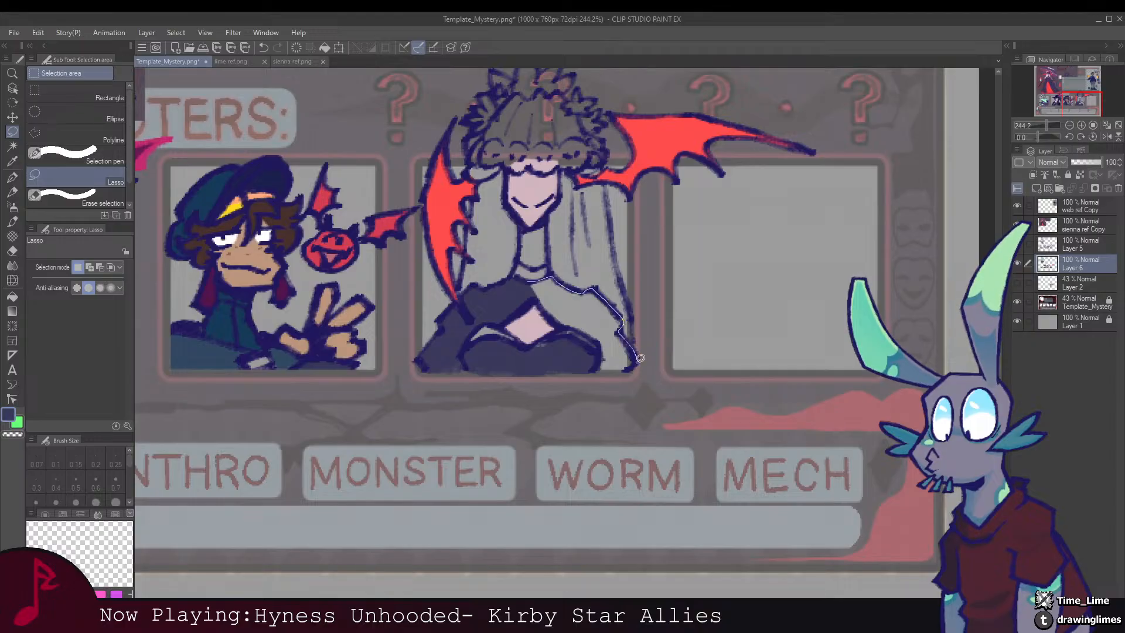
{"action": "left_click_drag", "start_coordinate": [550, 307], "coordinate": [530, 282]}
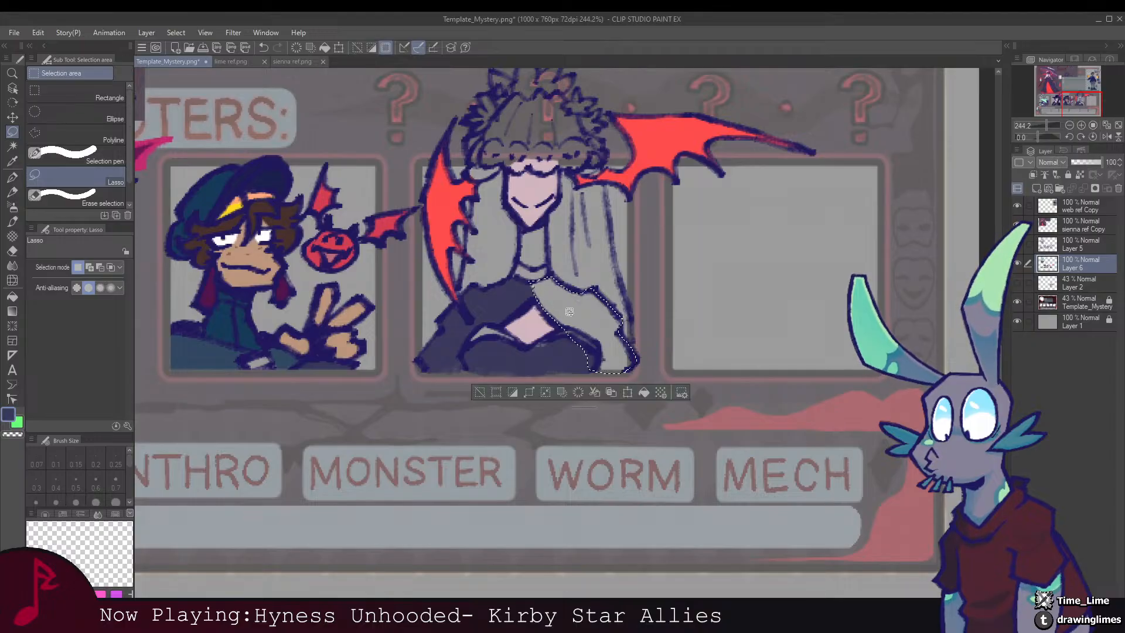
{"action": "left_click", "coordinate": [644, 392]}
{"action": "key", "text": "ctrl+d"}
{"action": "key", "text": "b"}
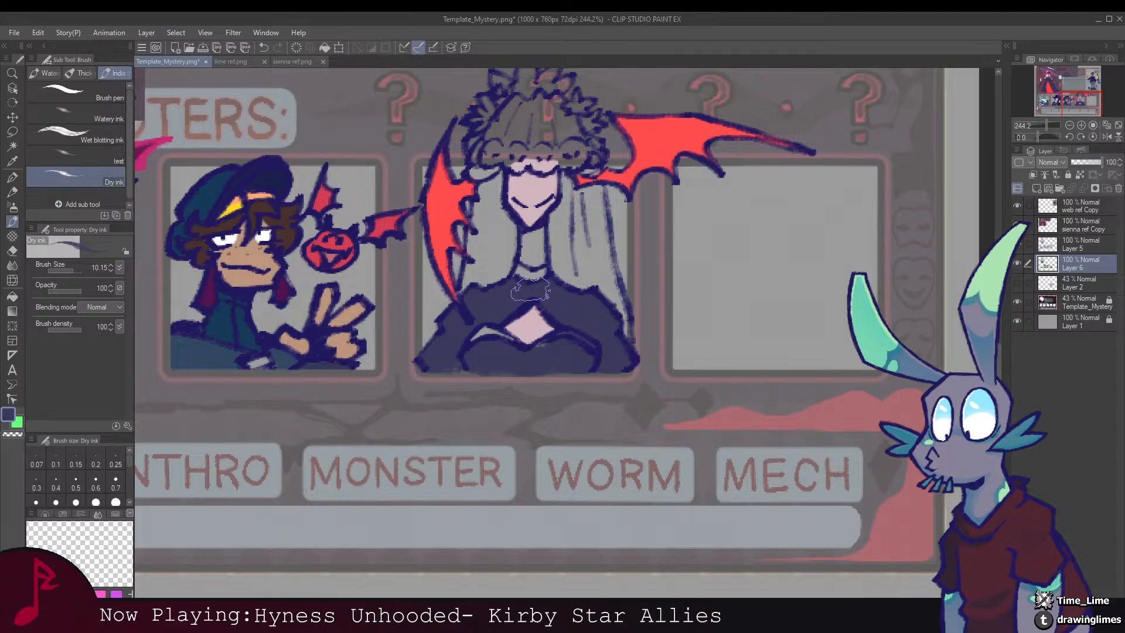
Step: Sample white from Sienna's reference hair swatch, then lasso and fill the fourth portrait's hair and small curl beside the left wing
{"action": "scroll", "coordinate": [542, 348], "scroll_direction": "up", "scroll_amount": 2}
{"action": "scroll", "coordinate": [542, 349], "scroll_direction": "left", "scroll_amount": 2}
{"action": "scroll", "coordinate": [230, 354], "scroll_direction": "down", "scroll_amount": 5}
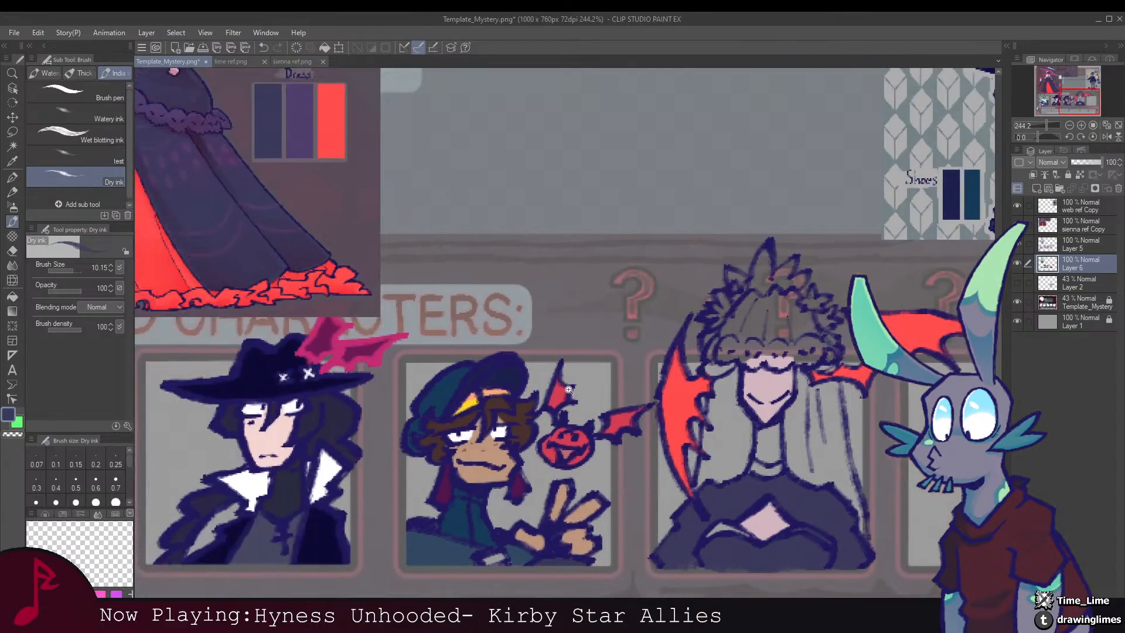
{"action": "scroll", "coordinate": [574, 311], "scroll_direction": "up", "scroll_amount": 5}
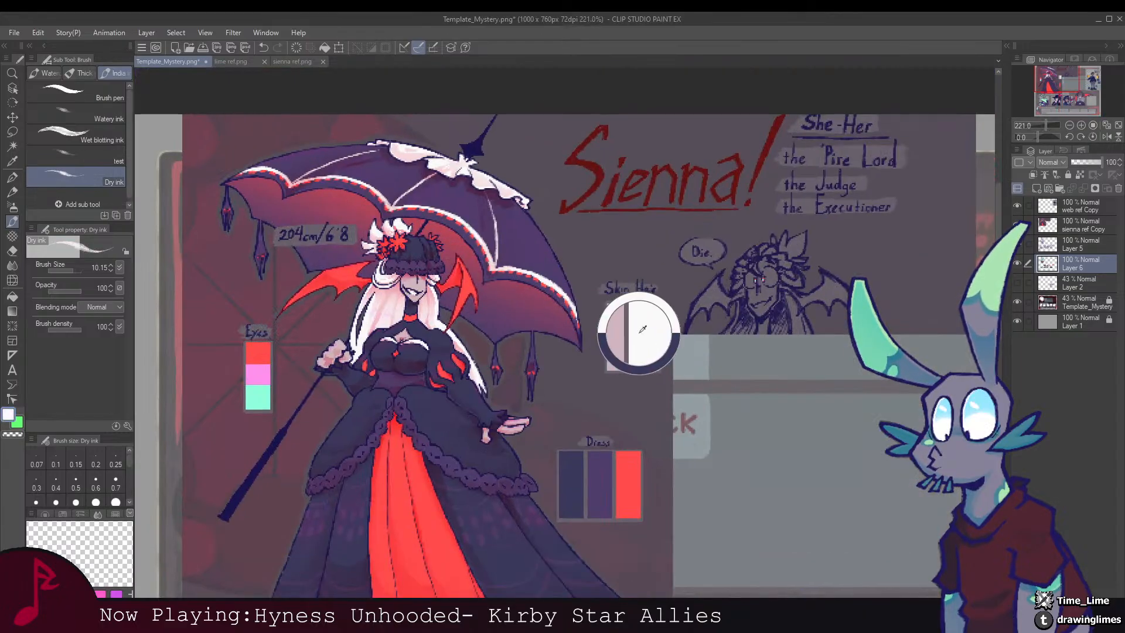
{"action": "scroll", "coordinate": [585, 314], "scroll_direction": "down", "scroll_amount": 5}
{"action": "scroll", "coordinate": [602, 315], "scroll_direction": "up", "scroll_amount": 5}
{"action": "left_click_drag", "start_coordinate": [602, 315], "coordinate": [668, 295]}
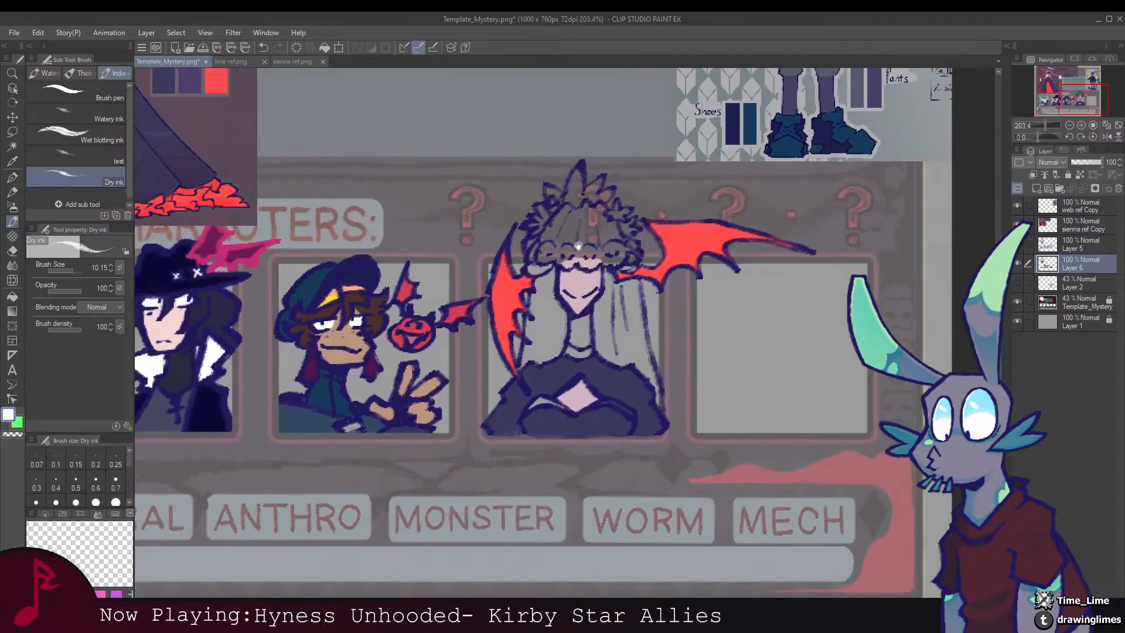
{"action": "key", "text": "m"}
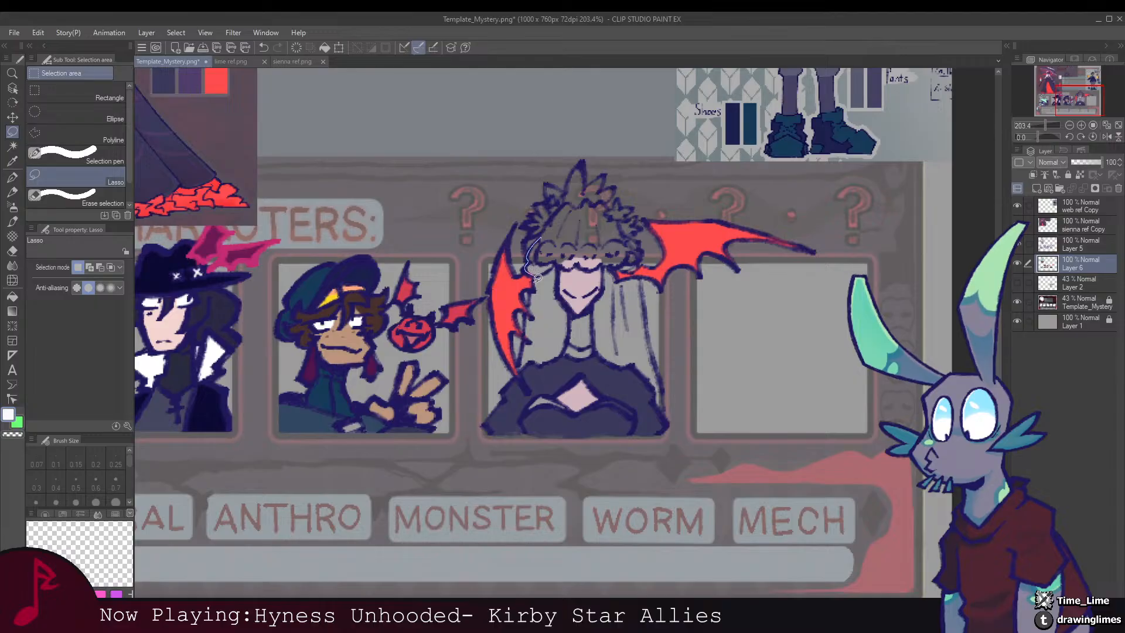
{"action": "left_click_drag", "start_coordinate": [532, 287], "coordinate": [534, 316]}
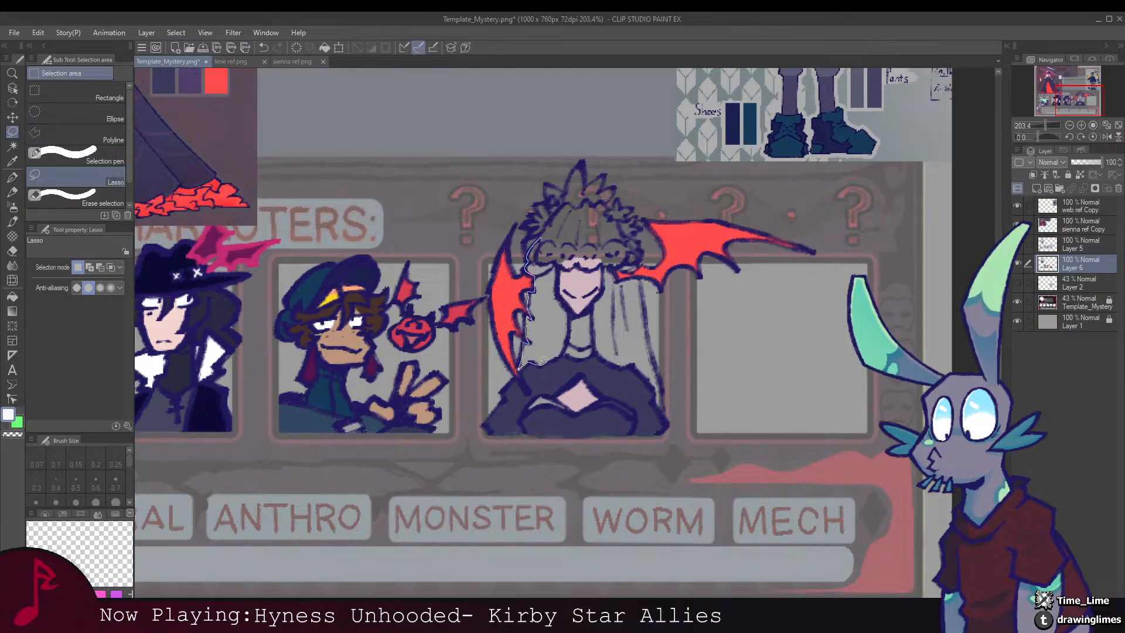
{"action": "left_click_drag", "start_coordinate": [543, 361], "coordinate": [572, 340]}
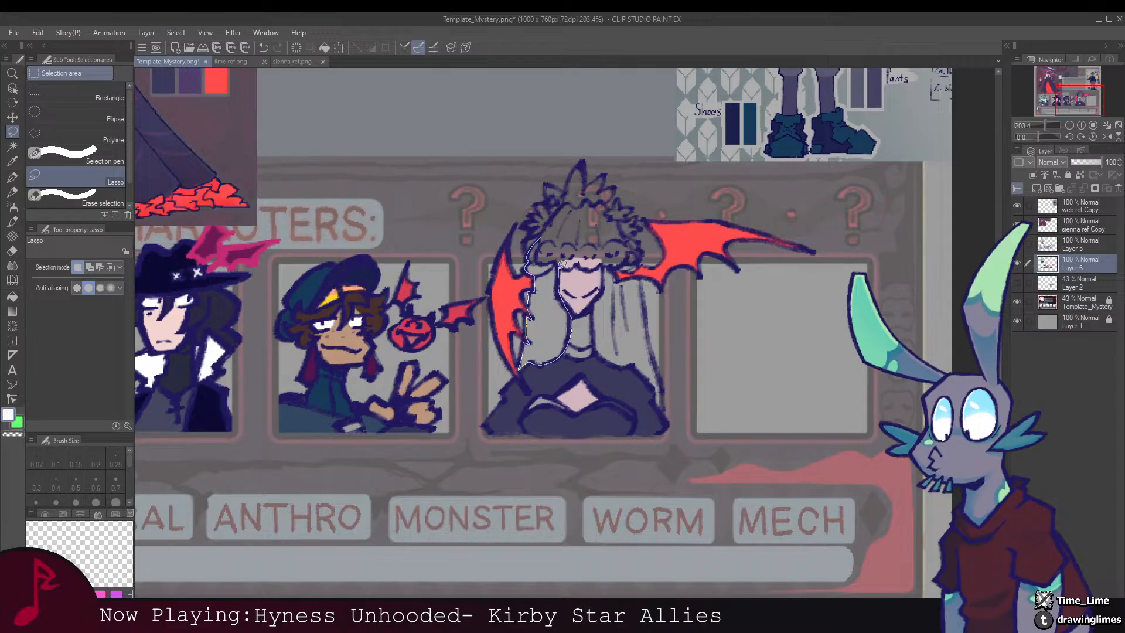
{"action": "left_click_drag", "start_coordinate": [541, 241], "coordinate": [541, 239]}
{"action": "left_click_drag", "start_coordinate": [594, 310], "coordinate": [536, 311]}
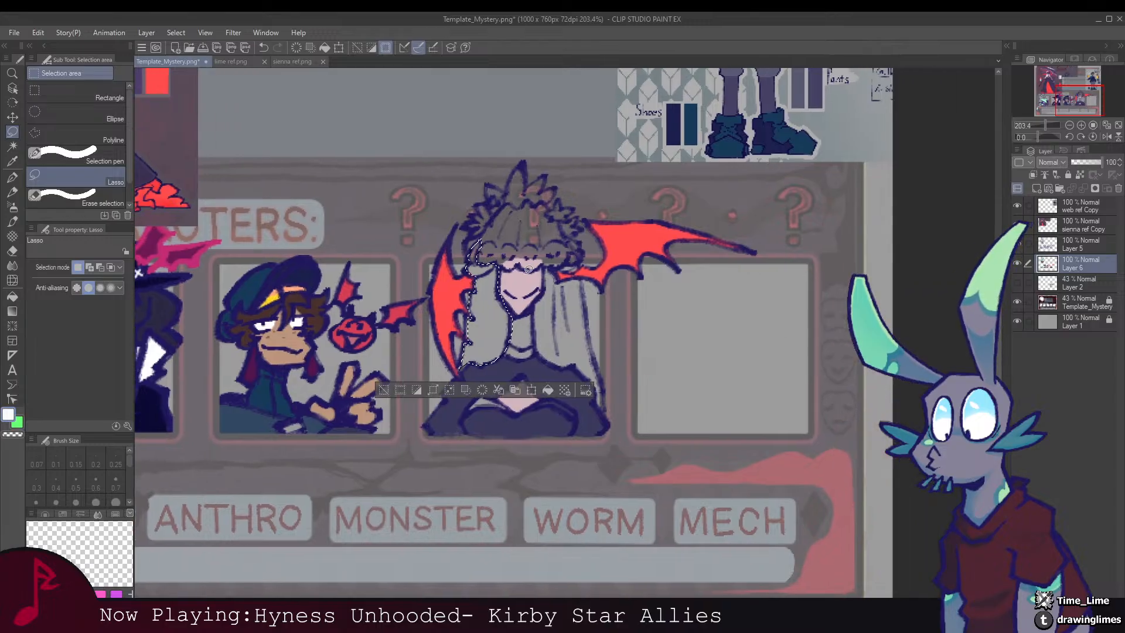
{"action": "left_click", "coordinate": [548, 390]}
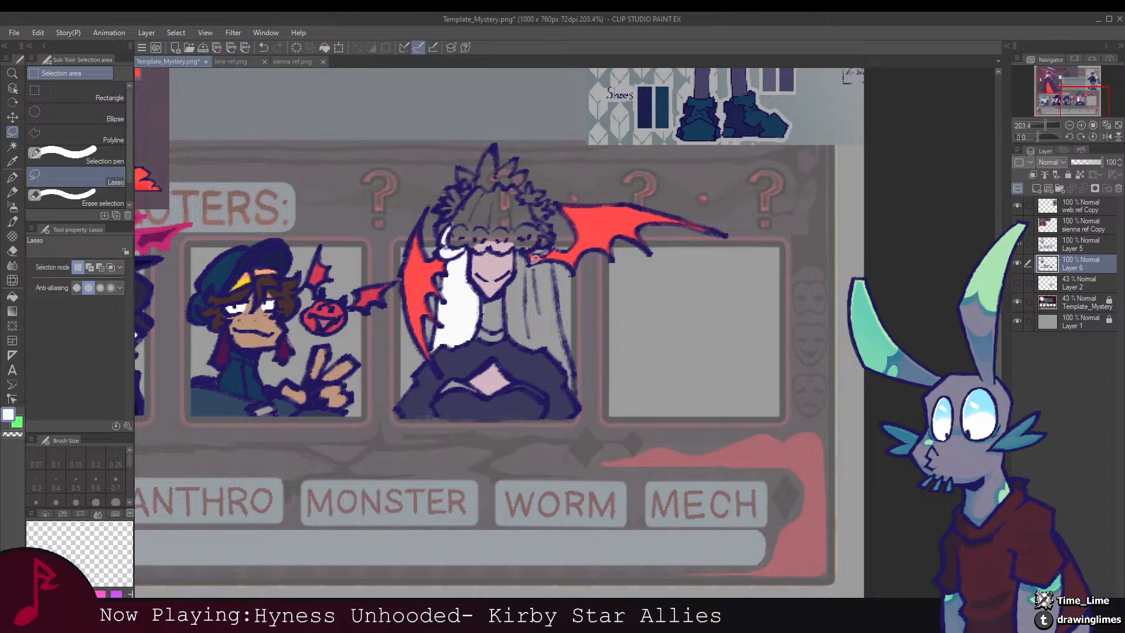
{"action": "left_click_drag", "start_coordinate": [476, 246], "coordinate": [549, 277]}
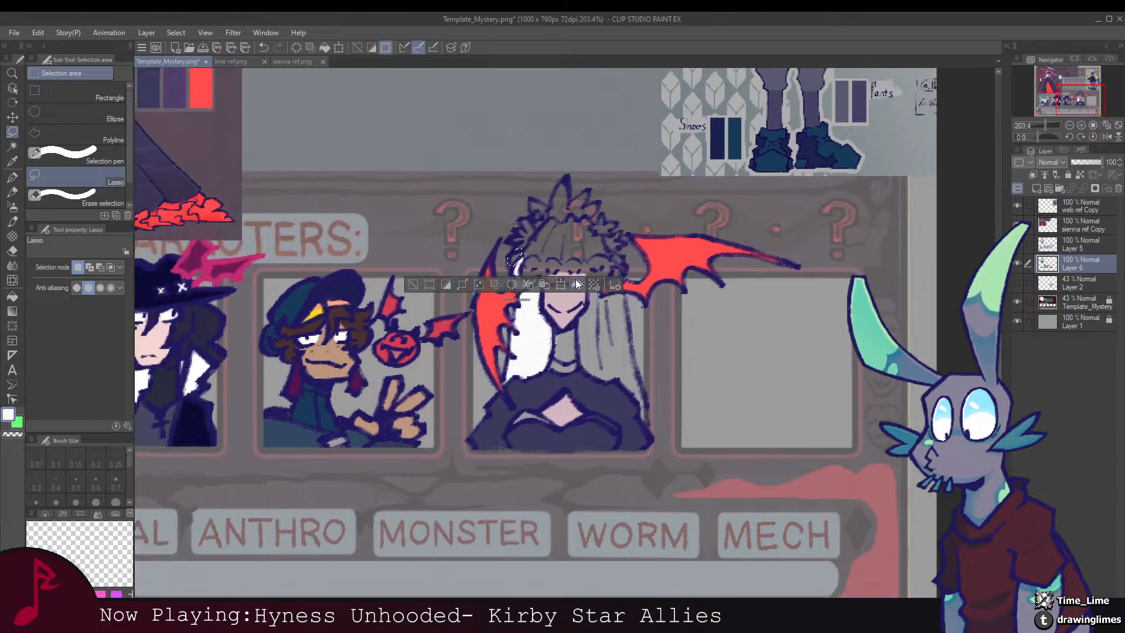
Step: Lasso the feathers on top of the fourth portrait's hat and fill them with white
{"action": "scroll", "coordinate": [522, 256], "scroll_direction": "up", "scroll_amount": 2}
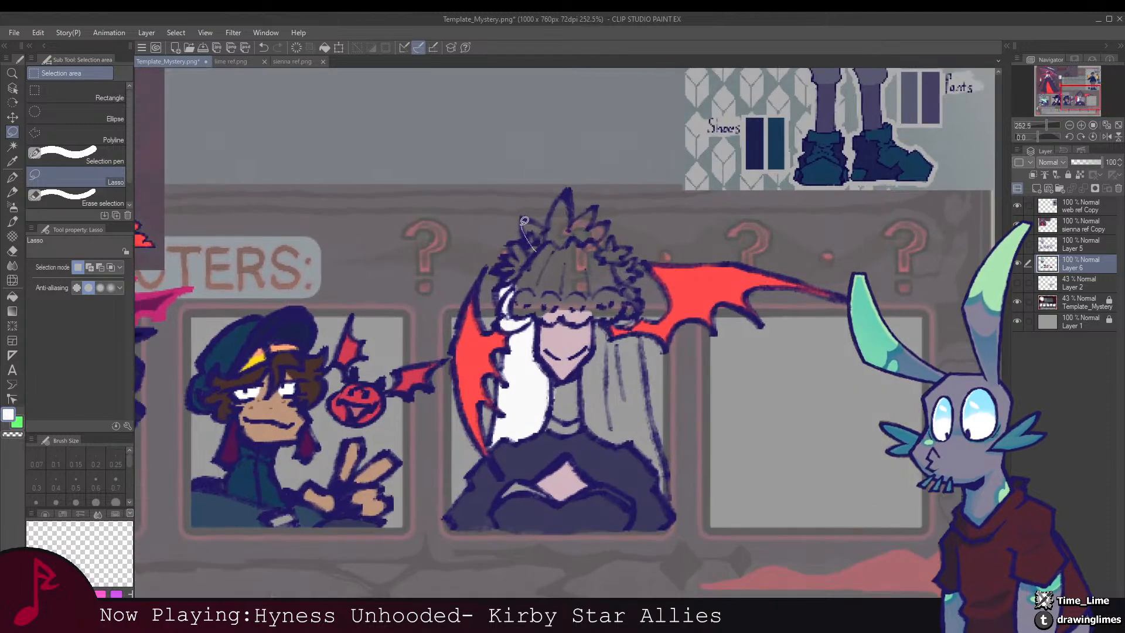
{"action": "mouse_move", "coordinate": [572, 194]}
{"action": "left_mouse_down"}
{"action": "mouse_move", "coordinate": [573, 225]}
{"action": "mouse_move", "coordinate": [595, 210]}
{"action": "left_mouse_up"}
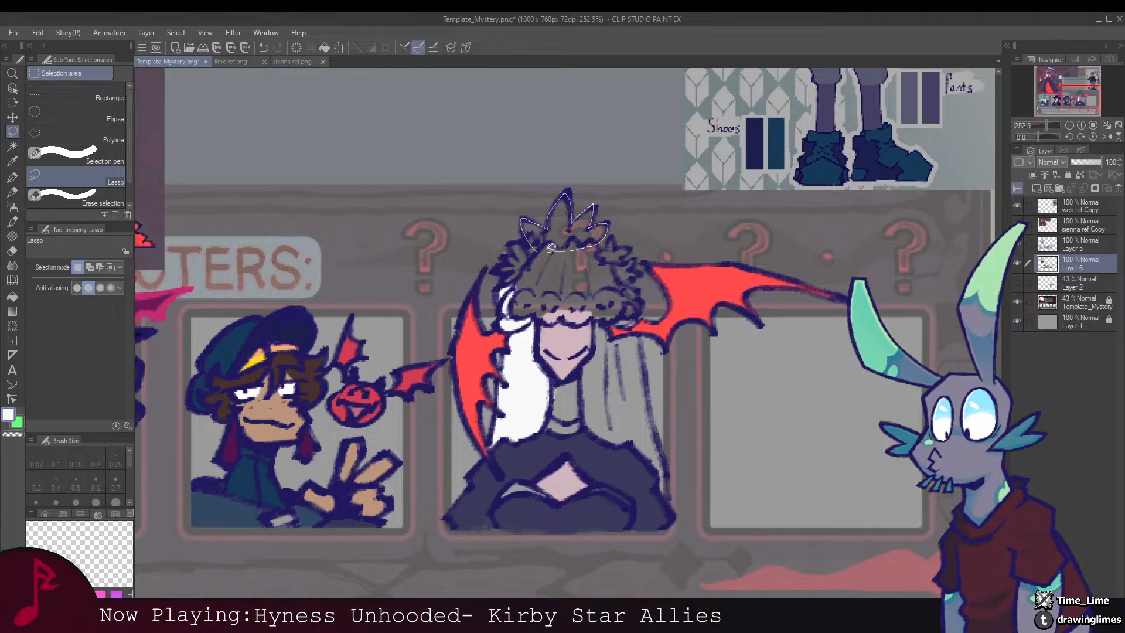
{"action": "left_click_drag", "start_coordinate": [552, 248], "coordinate": [538, 252]}
{"action": "left_click_drag", "start_coordinate": [546, 222], "coordinate": [481, 200]}
{"action": "key", "text": "alt+Delete"}
Step: Fill the curl under the hat and the long hair on the right side of the fourth portrait with white, using lasso selections
{"action": "mouse_move", "coordinate": [578, 300]}
{"action": "left_mouse_down"}
{"action": "mouse_move", "coordinate": [568, 266]}
{"action": "mouse_move", "coordinate": [561, 245]}
{"action": "mouse_move", "coordinate": [549, 247]}
{"action": "mouse_move", "coordinate": [586, 252]}
{"action": "left_mouse_up"}
{"action": "key", "text": "ctrl+d"}
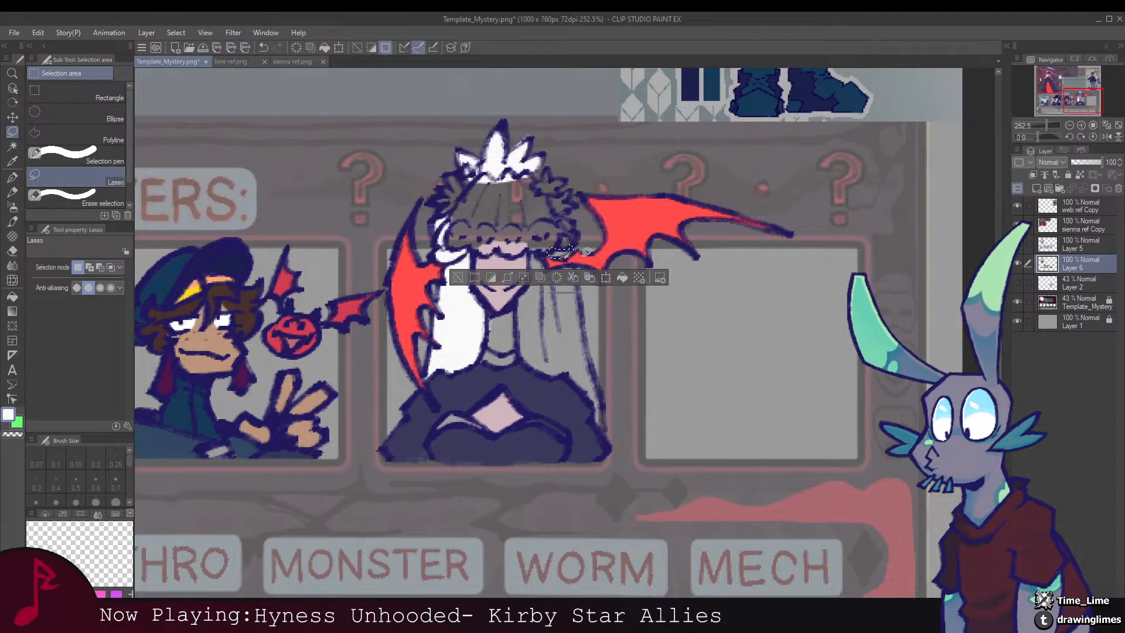
{"action": "left_click", "coordinate": [622, 277]}
{"action": "key", "text": "ctrl+d"}
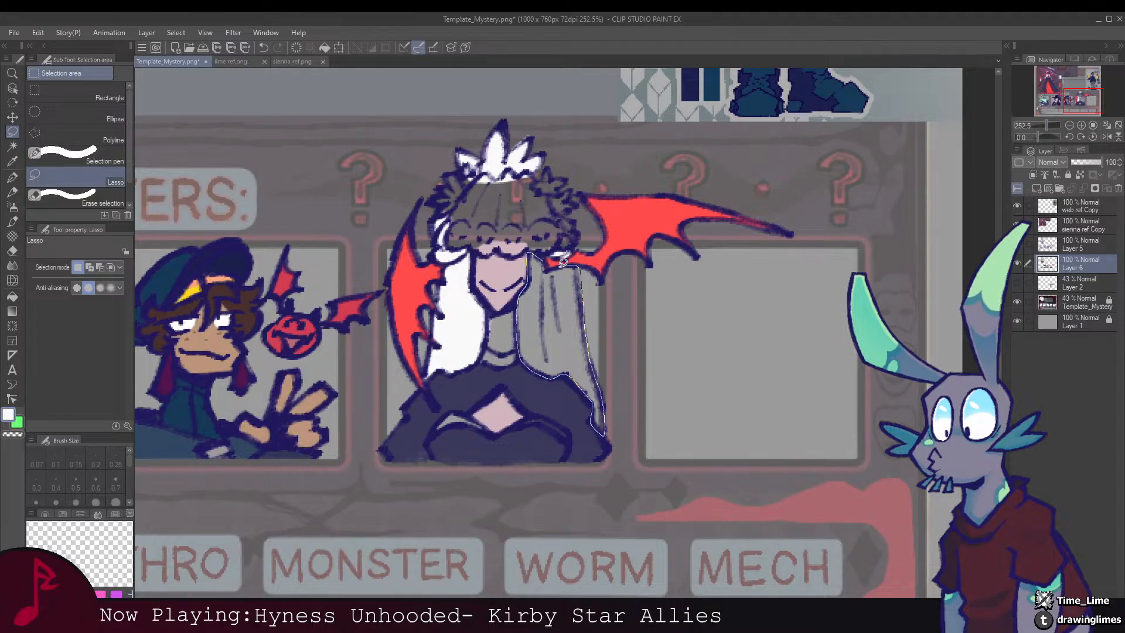
{"action": "left_click_drag", "start_coordinate": [551, 260], "coordinate": [535, 255]}
{"action": "left_click", "coordinate": [628, 455]}
{"action": "key", "text": "ctrl+d"}
{"action": "mouse_move", "coordinate": [620, 269]}
{"action": "left_mouse_down"}
{"action": "mouse_move", "coordinate": [632, 294]}
{"action": "mouse_move", "coordinate": [576, 251]}
{"action": "left_mouse_up"}
{"action": "scroll", "coordinate": [572, 291], "scroll_direction": "up", "scroll_amount": 5}
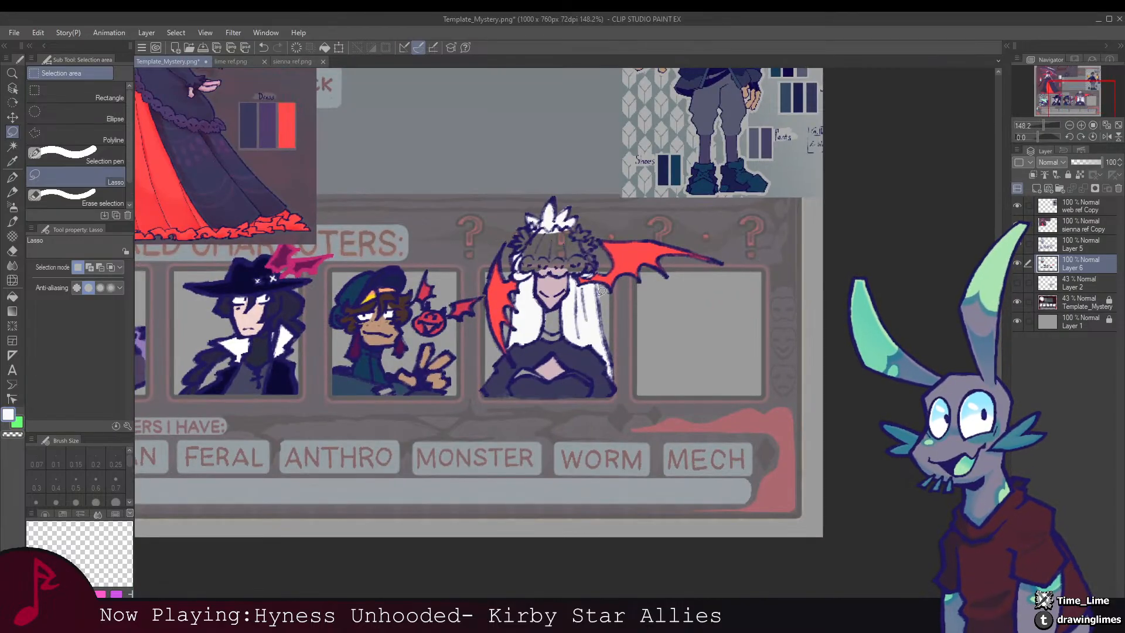
Step: Clean up the white fill around the fourth portrait's right-hand hair with the Hard eraser at size 4.41
{"action": "key", "text": "e"}
{"action": "left_click_drag", "start_coordinate": [598, 285], "coordinate": [666, 319]}
{"action": "scroll", "coordinate": [748, 290], "scroll_direction": "down", "scroll_amount": 3}
{"action": "left_click_drag", "start_coordinate": [584, 371], "coordinate": [533, 372]}
{"action": "scroll", "coordinate": [533, 373], "scroll_direction": "up", "scroll_amount": 4}
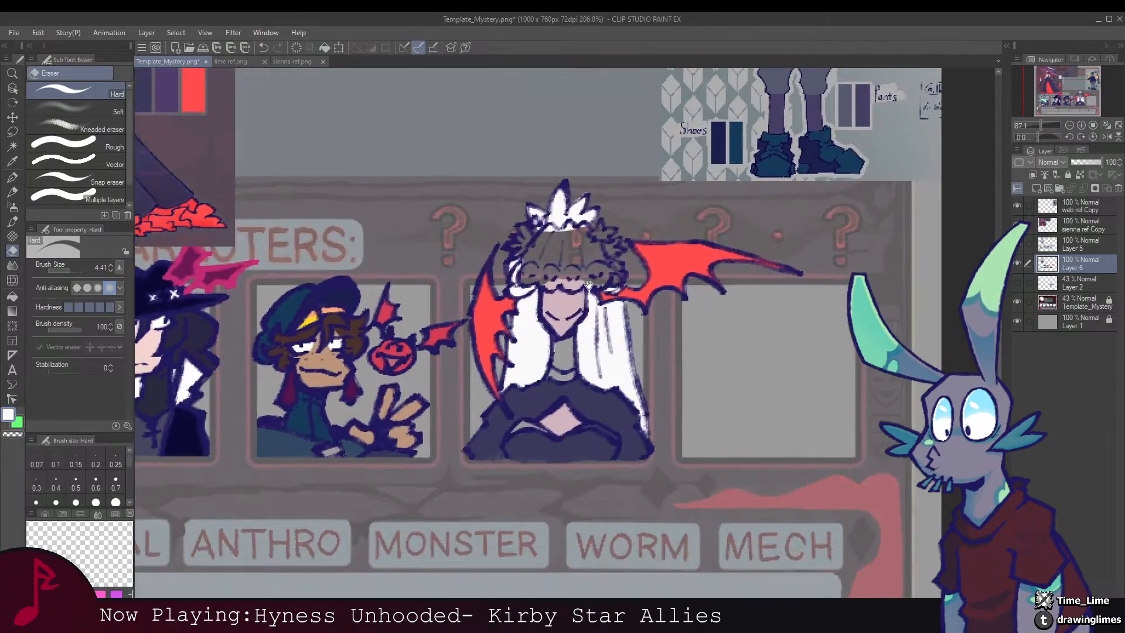
Step: Lasso the fourth portrait's neck and fill it with the dark navy of the dress
{"action": "key", "text": "m"}
{"action": "mouse_move", "coordinate": [593, 283]}
{"action": "left_mouse_down"}
{"action": "mouse_move", "coordinate": [574, 270]}
{"action": "mouse_move", "coordinate": [554, 323]}
{"action": "mouse_move", "coordinate": [577, 324]}
{"action": "mouse_move", "coordinate": [575, 287]}
{"action": "mouse_move", "coordinate": [554, 297]}
{"action": "left_mouse_up"}
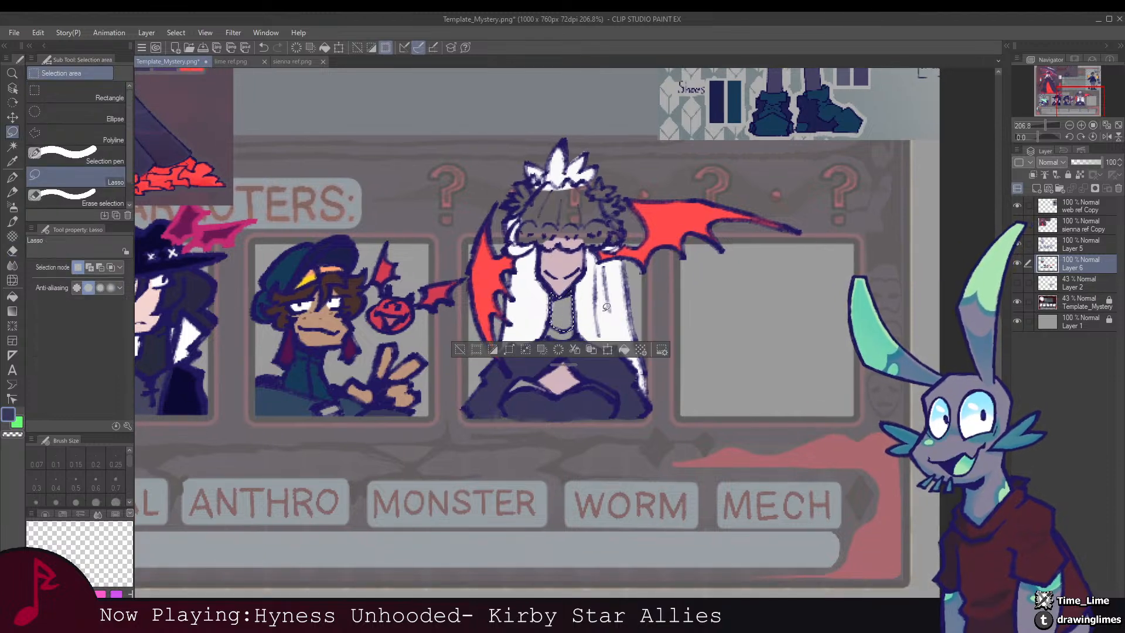
{"action": "left_click", "coordinate": [625, 346]}
{"action": "key", "text": "ctrl+d"}
Step: Fill the collar band at the base of the neck with the bright red sampled from the wing, using a lasso selection
{"action": "right_click", "coordinate": [669, 215]}
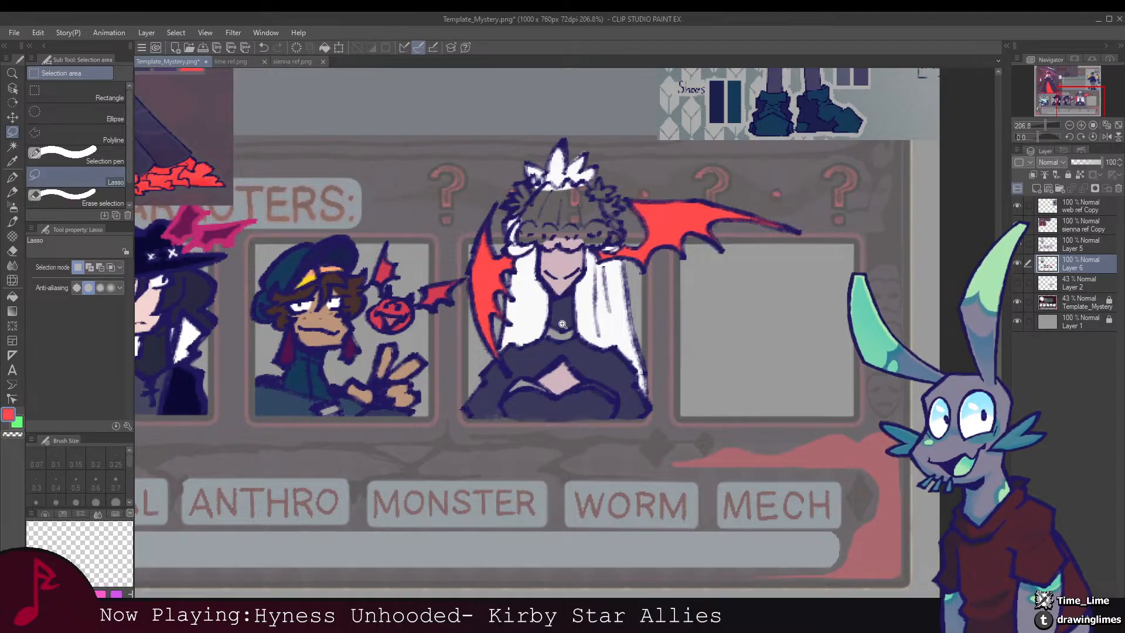
{"action": "scroll", "coordinate": [562, 328], "scroll_direction": "up", "scroll_amount": 2}
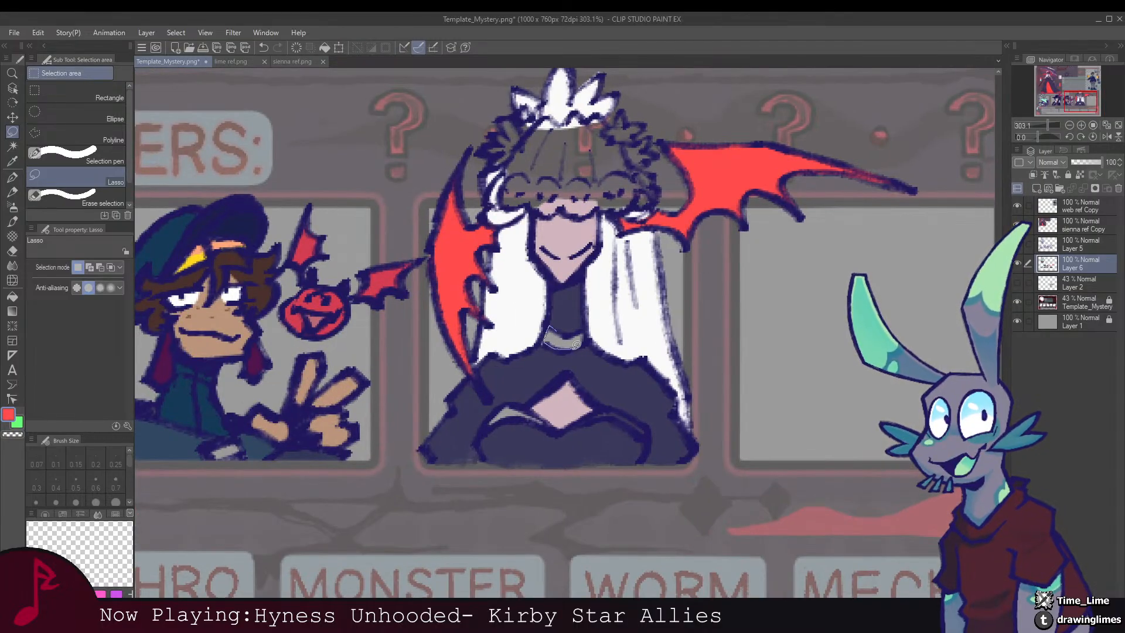
{"action": "mouse_move", "coordinate": [590, 327]}
{"action": "left_mouse_down"}
{"action": "mouse_move", "coordinate": [562, 325]}
{"action": "mouse_move", "coordinate": [598, 253]}
{"action": "left_mouse_up"}
{"action": "left_click", "coordinate": [624, 368]}
{"action": "key", "text": "ctrl+d"}
Step: Lasso the two narrow gaps above the folded forearms on either side of the chest opening and fill them with white
{"action": "right_click", "coordinate": [565, 201]}
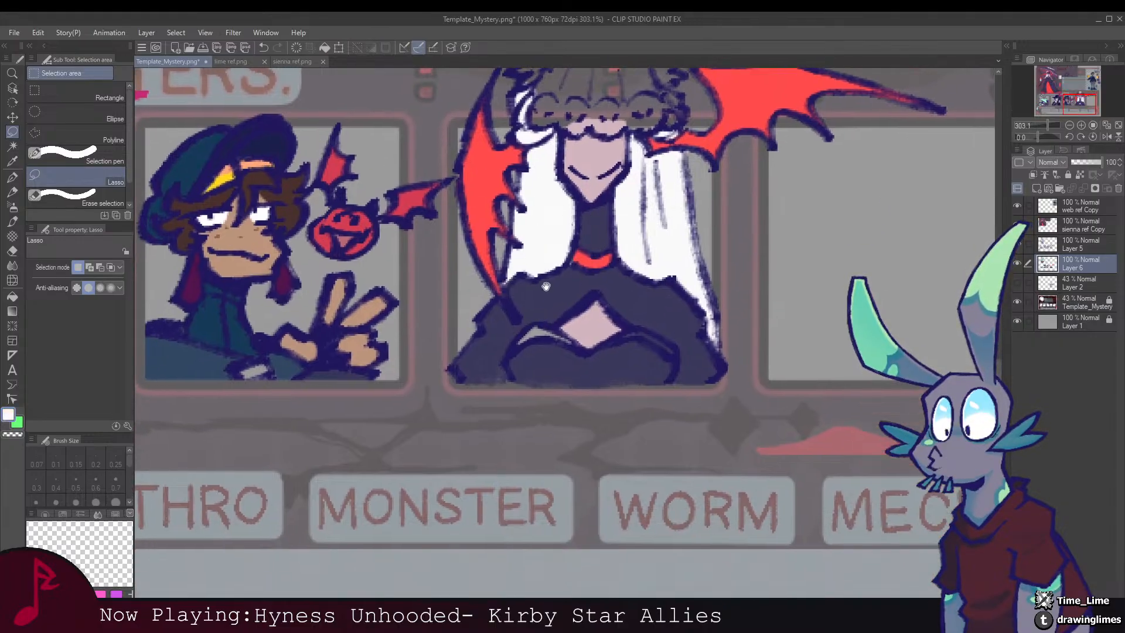
{"action": "left_click_drag", "start_coordinate": [547, 286], "coordinate": [588, 246]}
{"action": "mouse_move", "coordinate": [582, 286]}
{"action": "left_mouse_down"}
{"action": "mouse_move", "coordinate": [556, 310]}
{"action": "mouse_move", "coordinate": [591, 295]}
{"action": "mouse_move", "coordinate": [615, 302]}
{"action": "left_mouse_up"}
{"action": "mouse_move", "coordinate": [688, 289]}
{"action": "left_mouse_down"}
{"action": "mouse_move", "coordinate": [608, 265]}
{"action": "mouse_move", "coordinate": [575, 277]}
{"action": "mouse_move", "coordinate": [640, 283]}
{"action": "mouse_move", "coordinate": [638, 271]}
{"action": "left_mouse_up"}
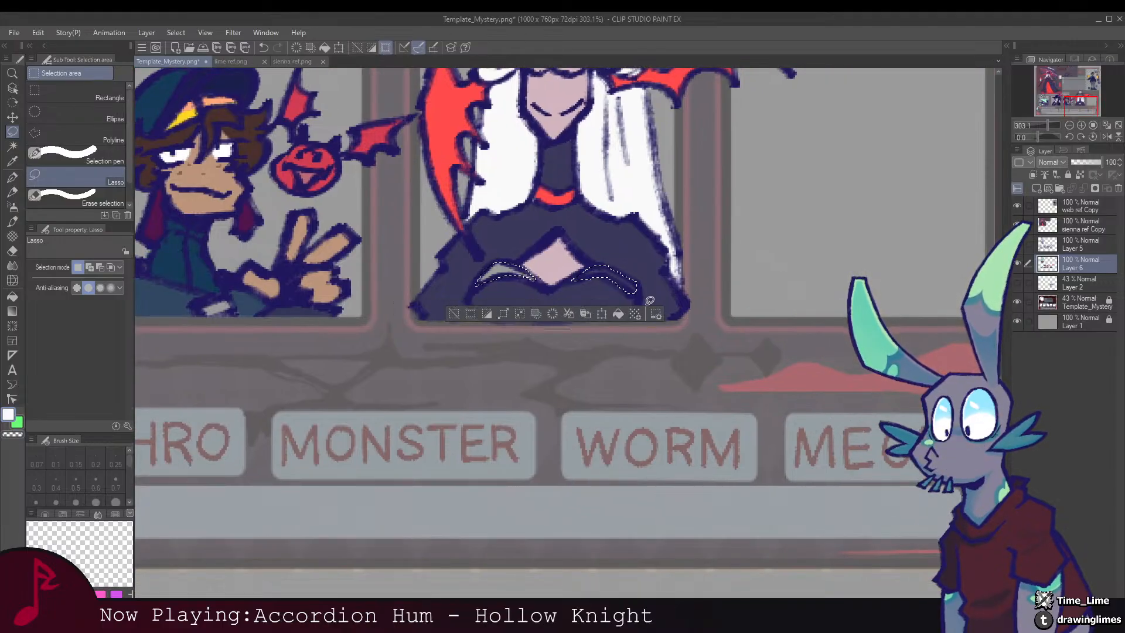
{"action": "key", "text": "ctrl+d"}
Step: Paint bright red slash accents on both sleeves of the fourth portrait with the Dry ink brush at size 5.10
{"action": "scroll", "coordinate": [637, 272], "scroll_direction": "down", "scroll_amount": 6}
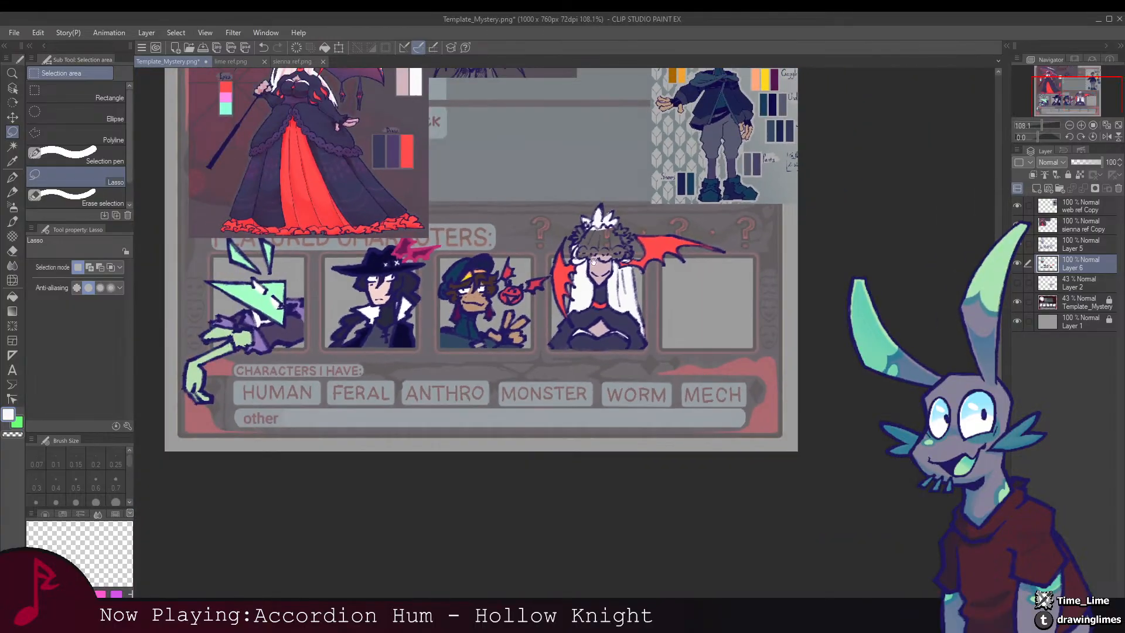
{"action": "scroll", "coordinate": [549, 299], "scroll_direction": "up", "scroll_amount": 2}
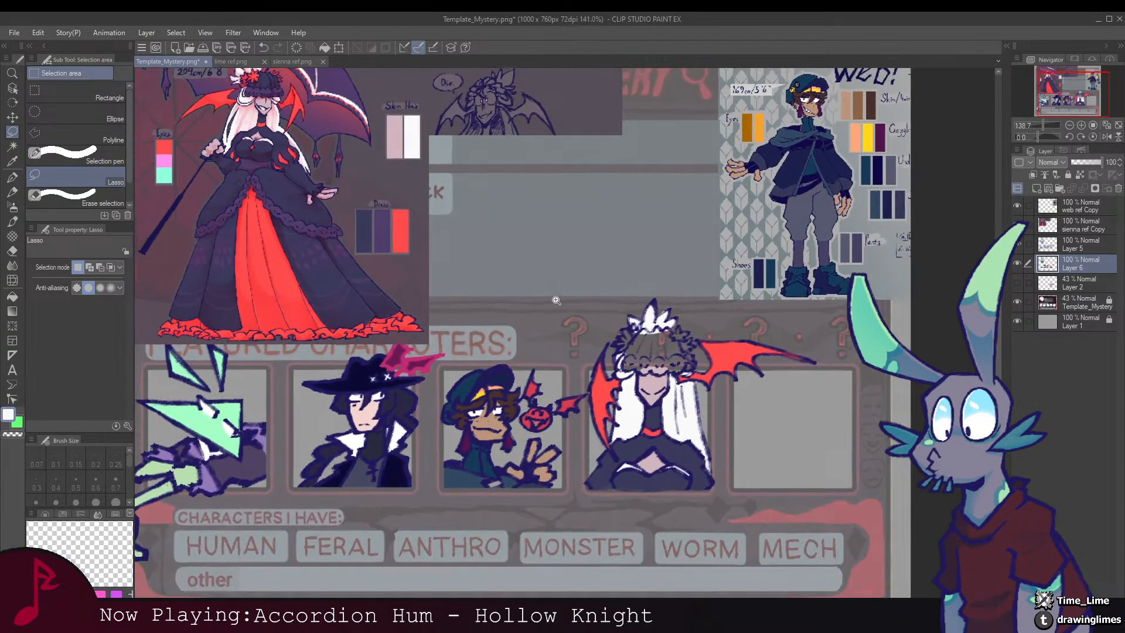
{"action": "mouse_move", "coordinate": [392, 248]}
{"action": "left_mouse_down"}
{"action": "mouse_move", "coordinate": [615, 321]}
{"action": "mouse_move", "coordinate": [495, 84]}
{"action": "mouse_move", "coordinate": [469, 72]}
{"action": "left_mouse_up"}
{"action": "left_click", "coordinate": [615, 320], "text": "alt"}
{"action": "key", "text": "b"}
{"action": "scroll", "coordinate": [568, 319], "scroll_direction": "up", "scroll_amount": 2}
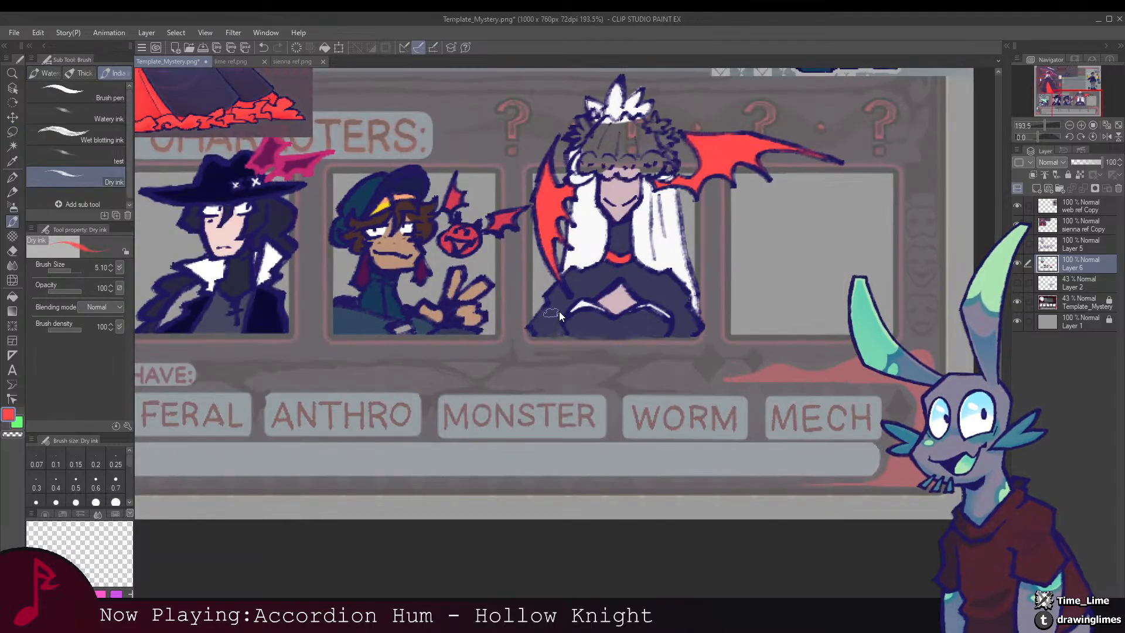
{"action": "key", "text": "bracketleft"}
{"action": "mouse_move", "coordinate": [553, 305]}
{"action": "left_mouse_down"}
{"action": "mouse_move", "coordinate": [544, 326]}
{"action": "mouse_move", "coordinate": [557, 335]}
{"action": "left_mouse_up"}
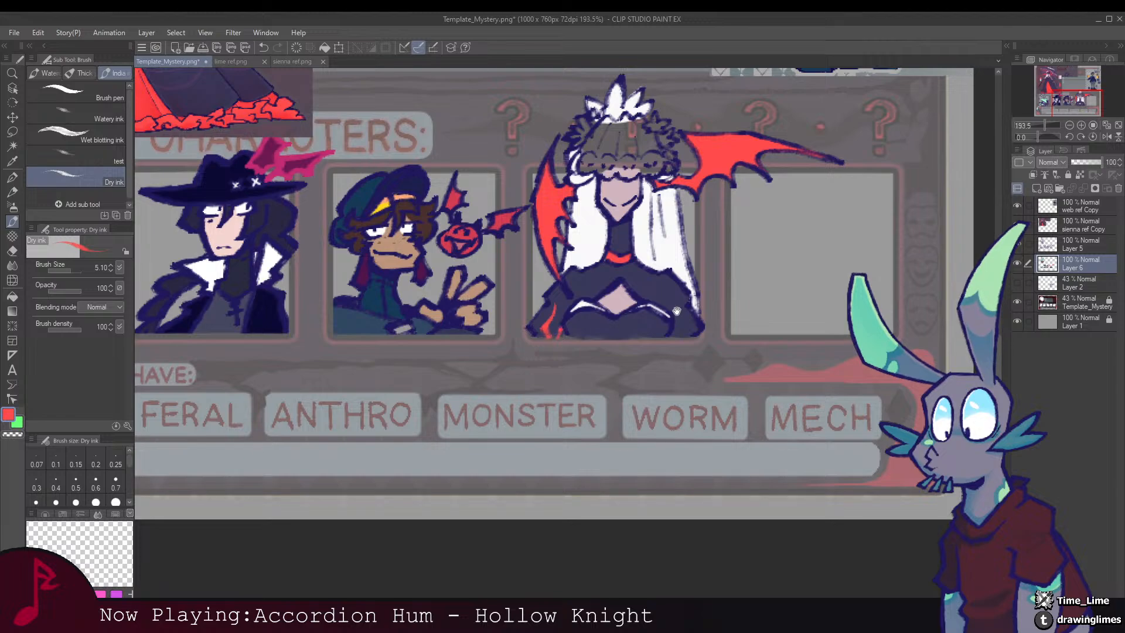
{"action": "left_click_drag", "start_coordinate": [677, 311], "coordinate": [554, 311]}
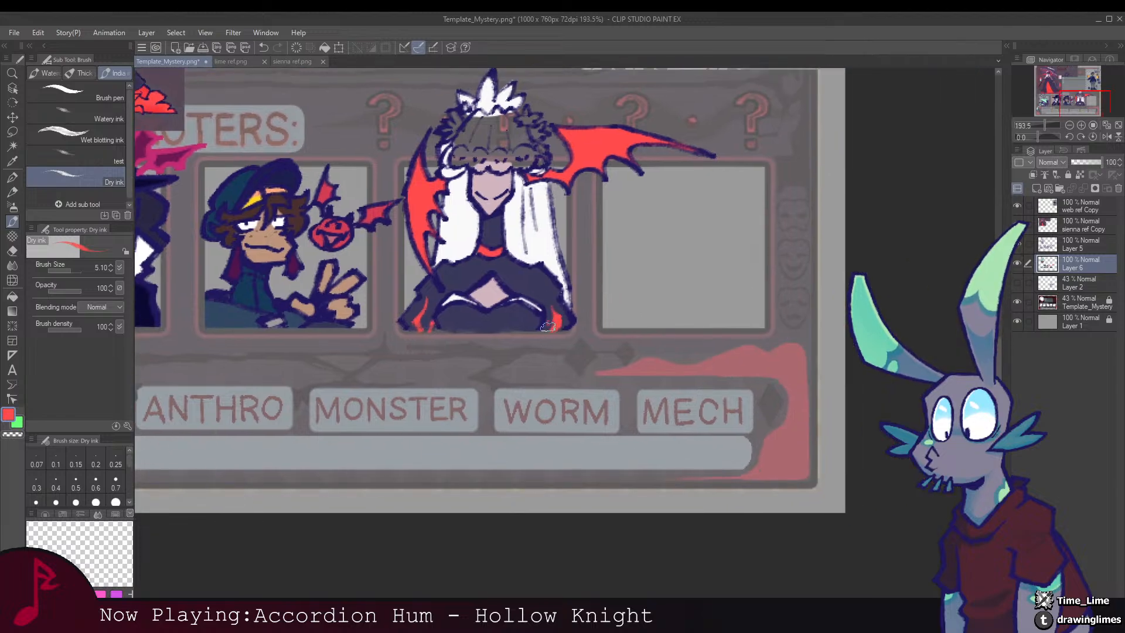
Step: Paint the flowers on both sides of the fourth portrait's hat bright red with the Dry ink brush at size 5.10
{"action": "left_click_drag", "start_coordinate": [408, 132], "coordinate": [665, 449]}
{"action": "left_click_drag", "start_coordinate": [566, 355], "coordinate": [391, 237]}
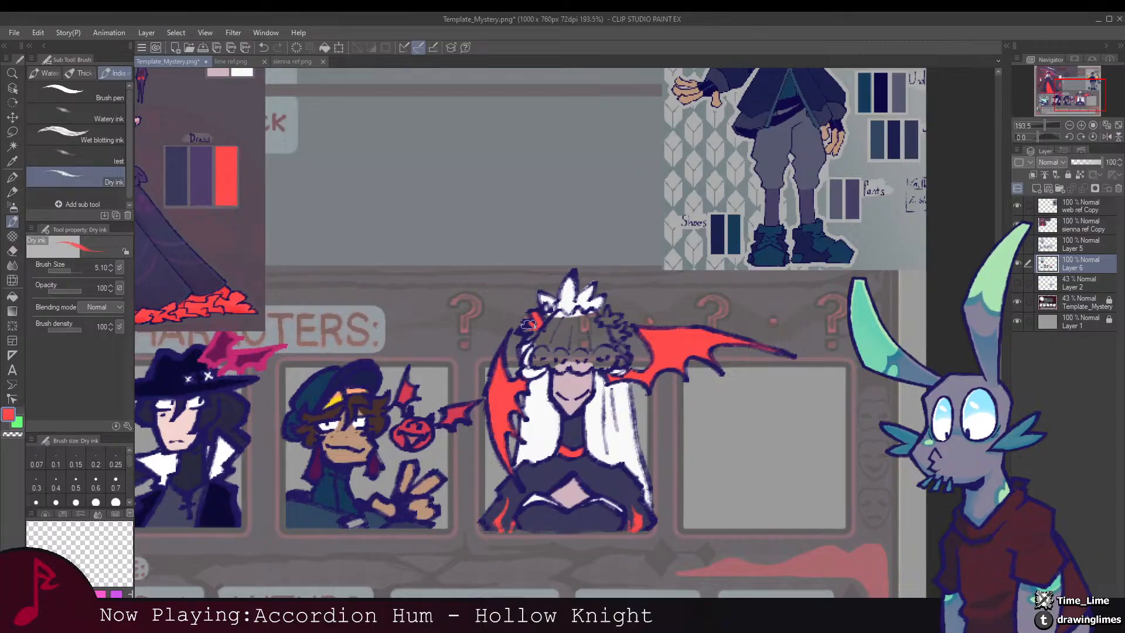
{"action": "left_click_drag", "start_coordinate": [612, 328], "coordinate": [568, 293]}
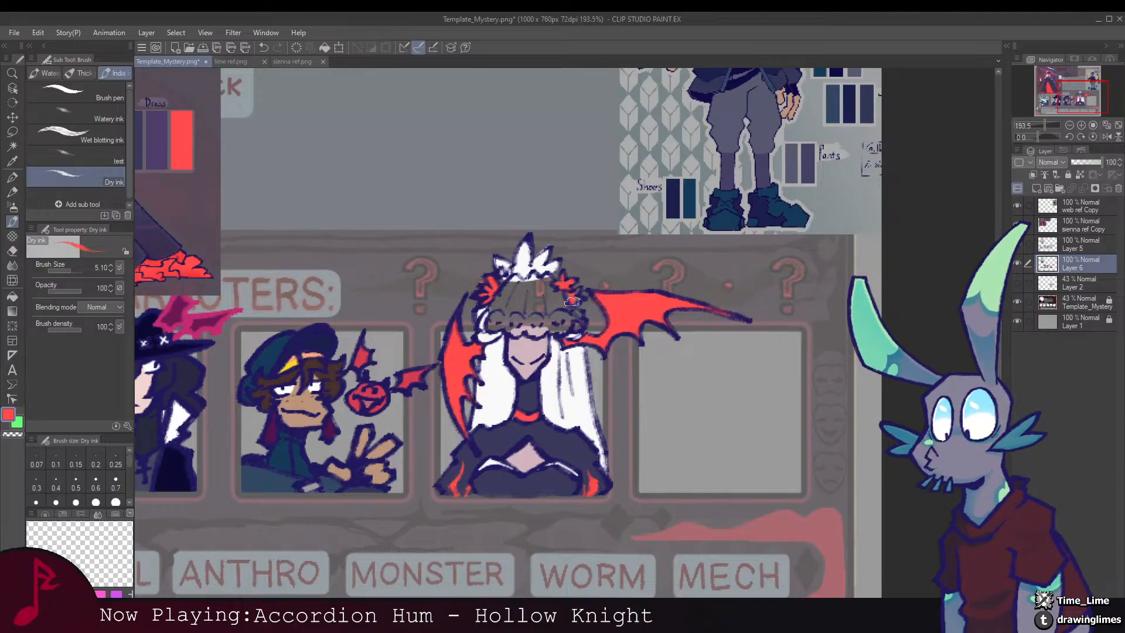
{"action": "left_click_drag", "start_coordinate": [577, 289], "coordinate": [562, 266]}
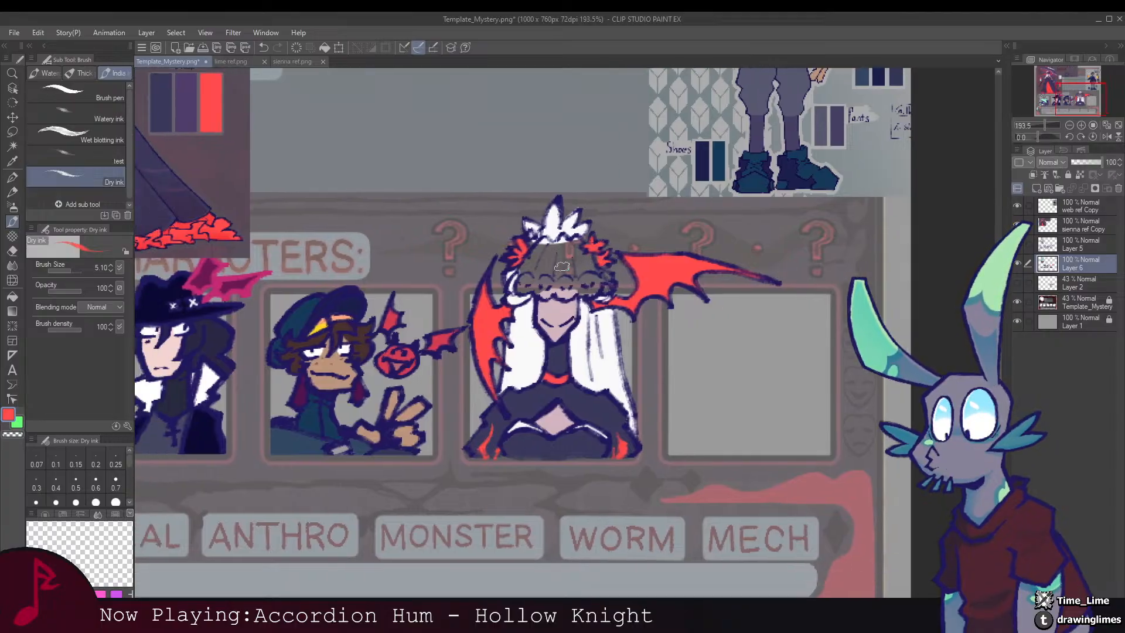
Step: Paint the hat's crown with the dress's dark navy using the Dry ink brush at size 6.13, and touch up the flowers in bright red
{"action": "left_click", "coordinate": [549, 359], "text": "alt"}
{"action": "left_click_drag", "start_coordinate": [528, 341], "coordinate": [706, 537]}
{"action": "left_click_drag", "start_coordinate": [631, 383], "coordinate": [490, 246]}
{"action": "left_click_drag", "start_coordinate": [582, 320], "coordinate": [570, 300]}
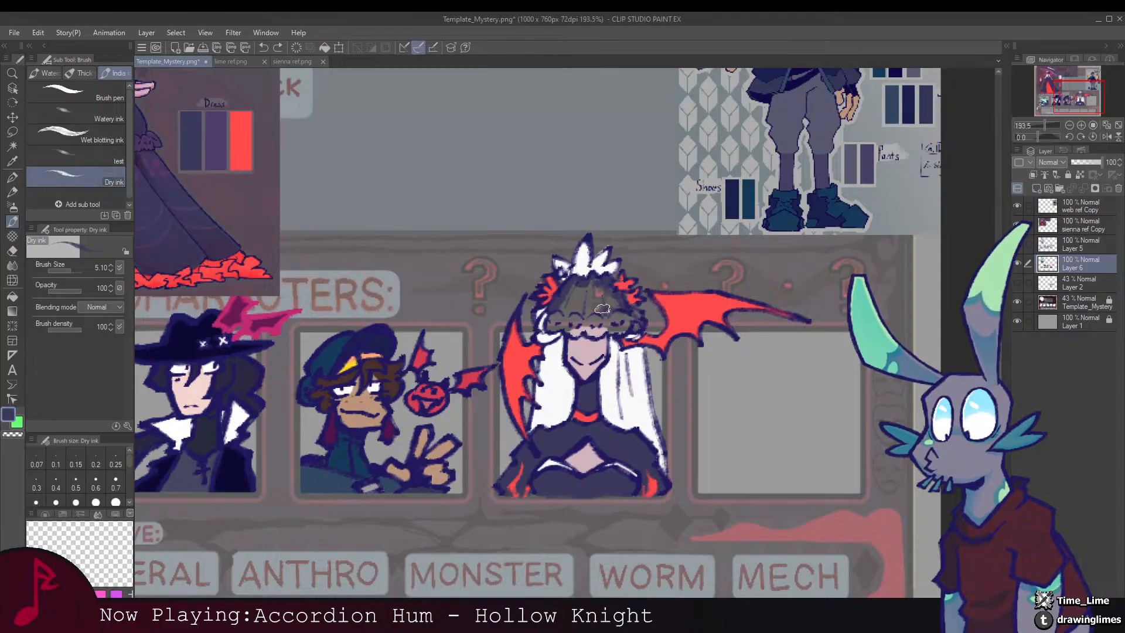
{"action": "key", "text": "]"}
{"action": "mouse_move", "coordinate": [609, 313]}
{"action": "left_mouse_down"}
{"action": "mouse_move", "coordinate": [563, 312]}
{"action": "mouse_move", "coordinate": [576, 291]}
{"action": "mouse_move", "coordinate": [621, 305]}
{"action": "left_mouse_up"}
{"action": "key", "text": "["}
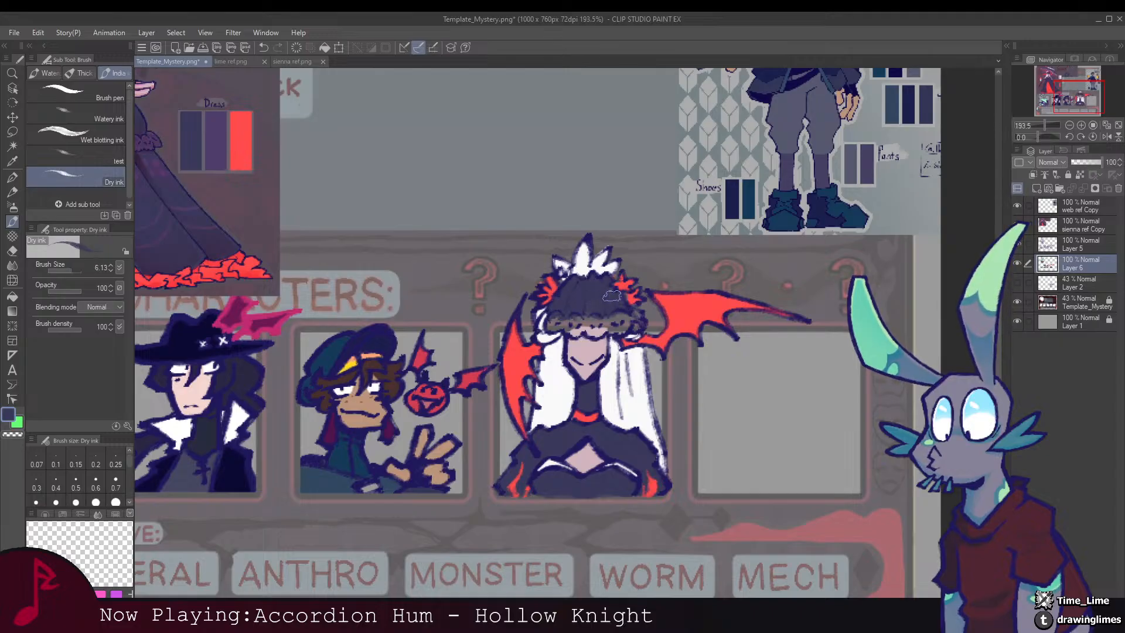
{"action": "left_click", "coordinate": [622, 285], "text": "alt"}
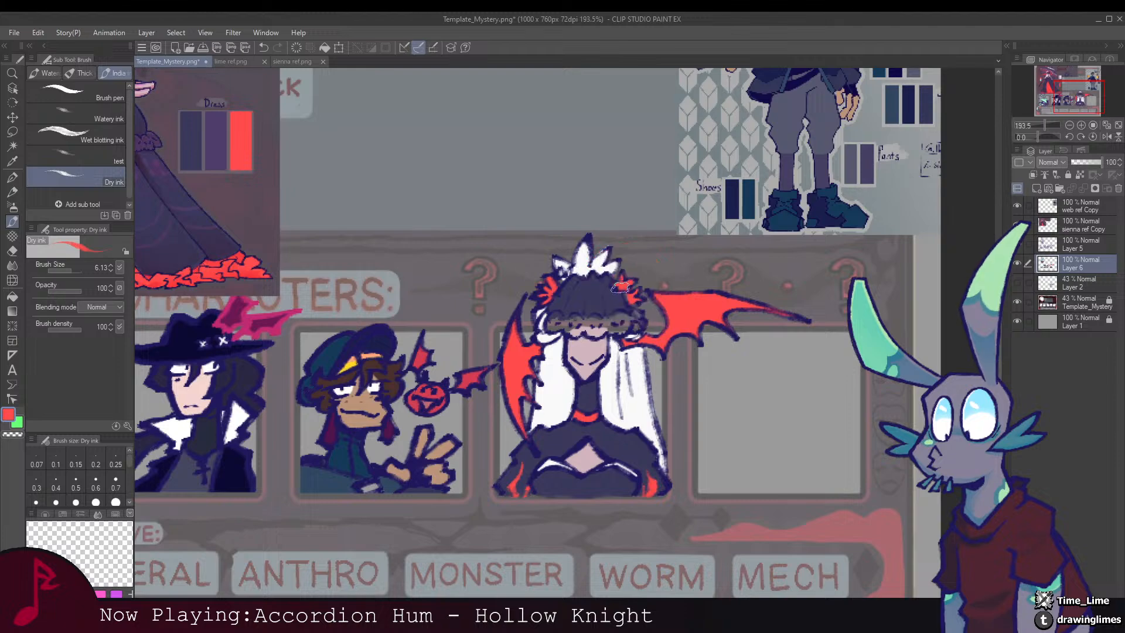
{"action": "left_click_drag", "start_coordinate": [627, 301], "coordinate": [606, 282]}
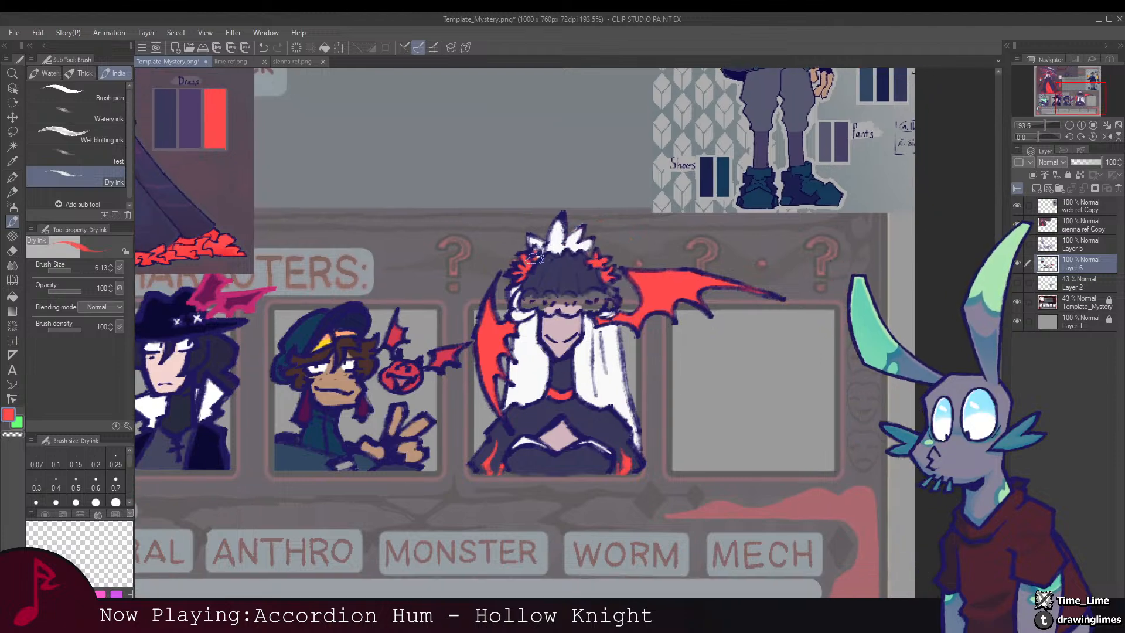
Step: Paint the hat's ruffled band with the dress palette's purple using the Dry ink brush at size 6.13, and touch up the flowers in bright red
{"action": "left_click_drag", "start_coordinate": [538, 256], "coordinate": [864, 400]}
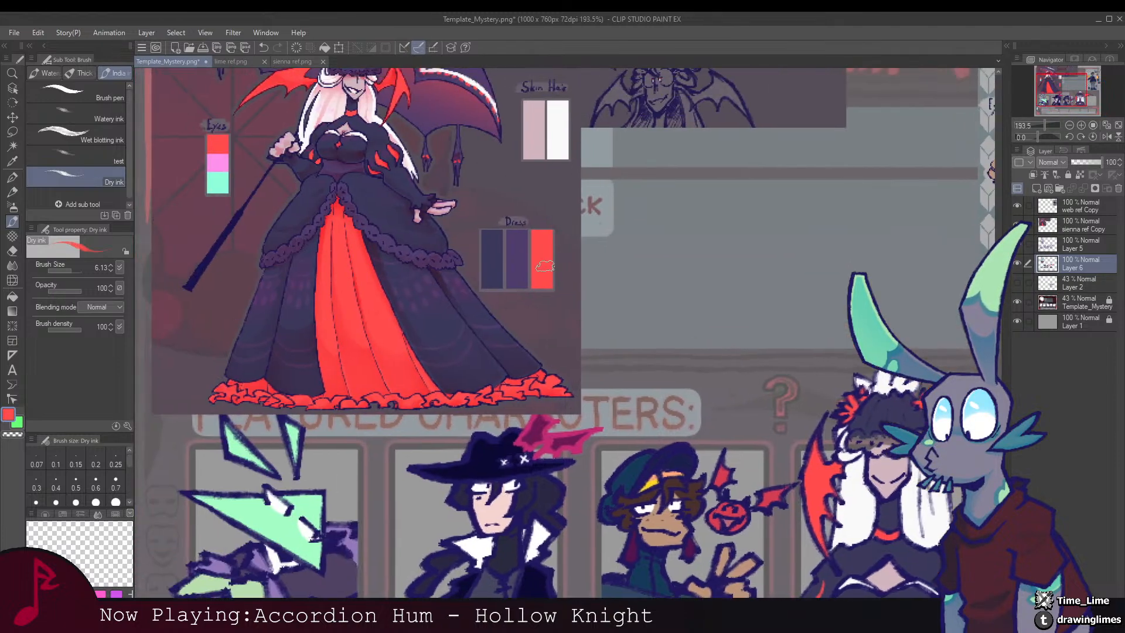
{"action": "left_click", "coordinate": [522, 263], "text": "alt"}
{"action": "left_click_drag", "start_coordinate": [522, 263], "coordinate": [323, 212]}
{"action": "left_click_drag", "start_coordinate": [661, 353], "coordinate": [533, 287]}
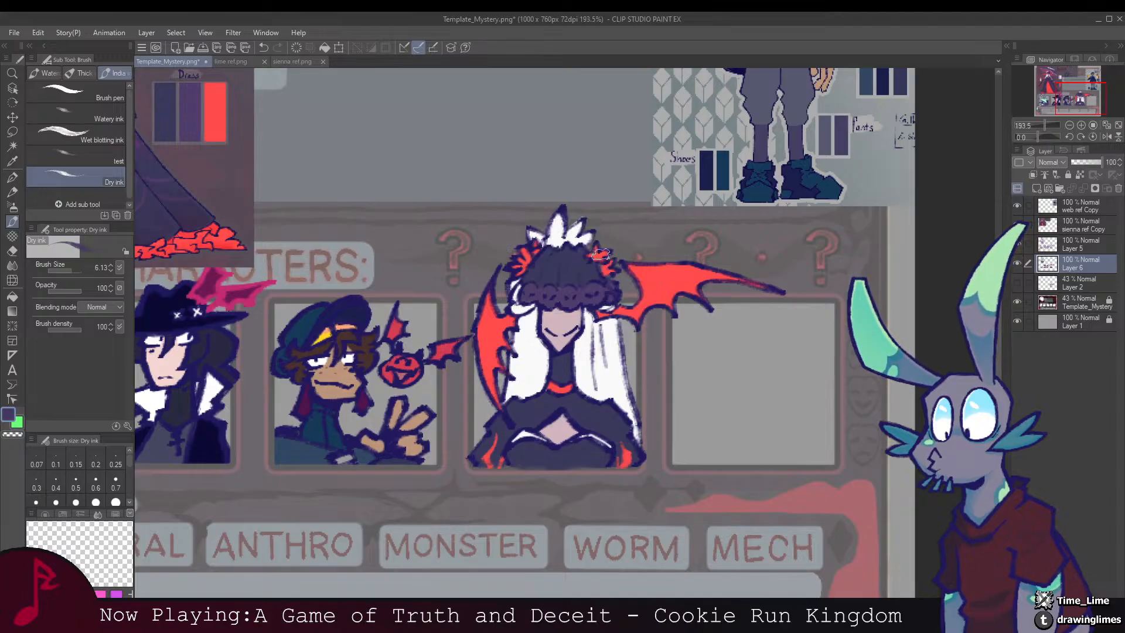
{"action": "left_click", "coordinate": [600, 256], "text": "alt"}
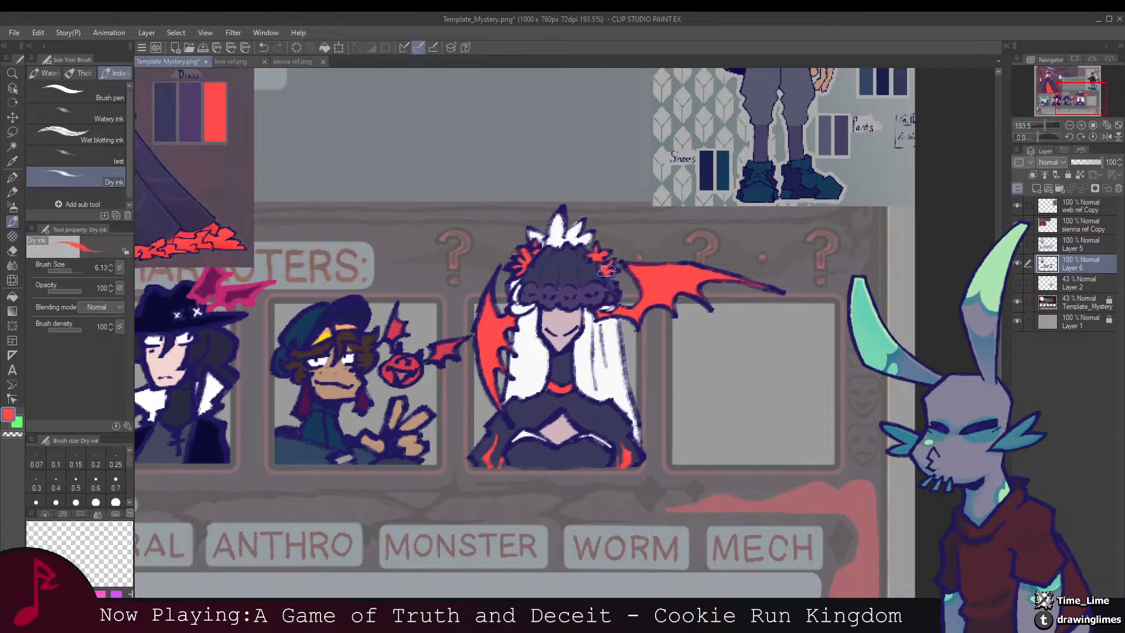
{"action": "left_click_drag", "start_coordinate": [597, 254], "coordinate": [608, 294]}
Step: Delete the web and sienna reference copy layers, and restore Layer 5 after removing it along with them
{"action": "key", "text": "e"}
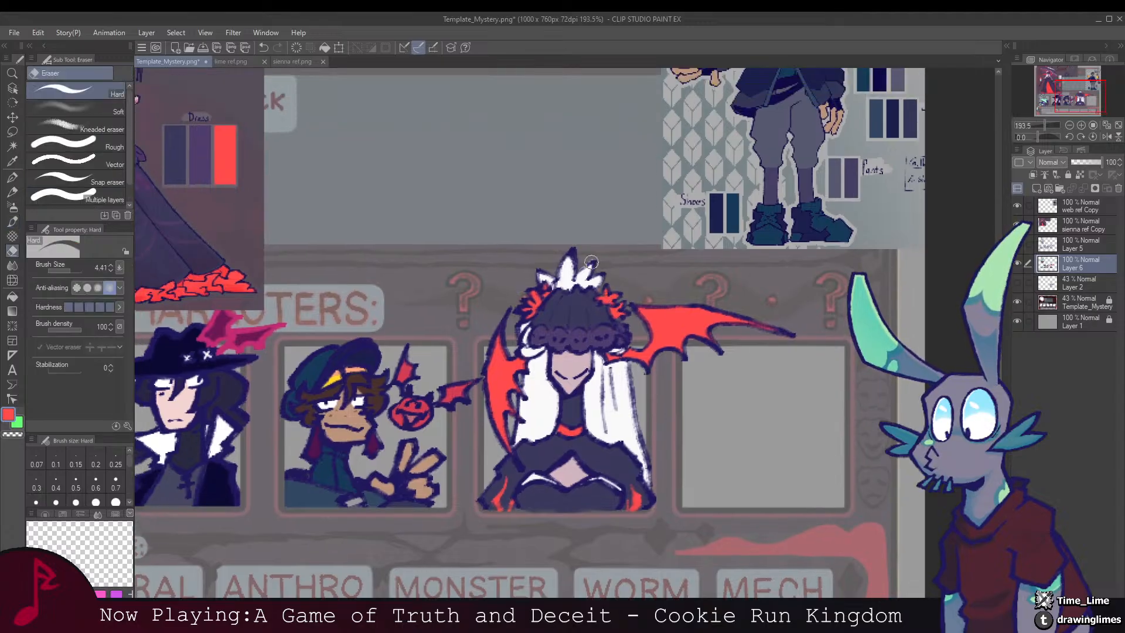
{"action": "scroll", "coordinate": [592, 264], "scroll_direction": "down", "scroll_amount": 4}
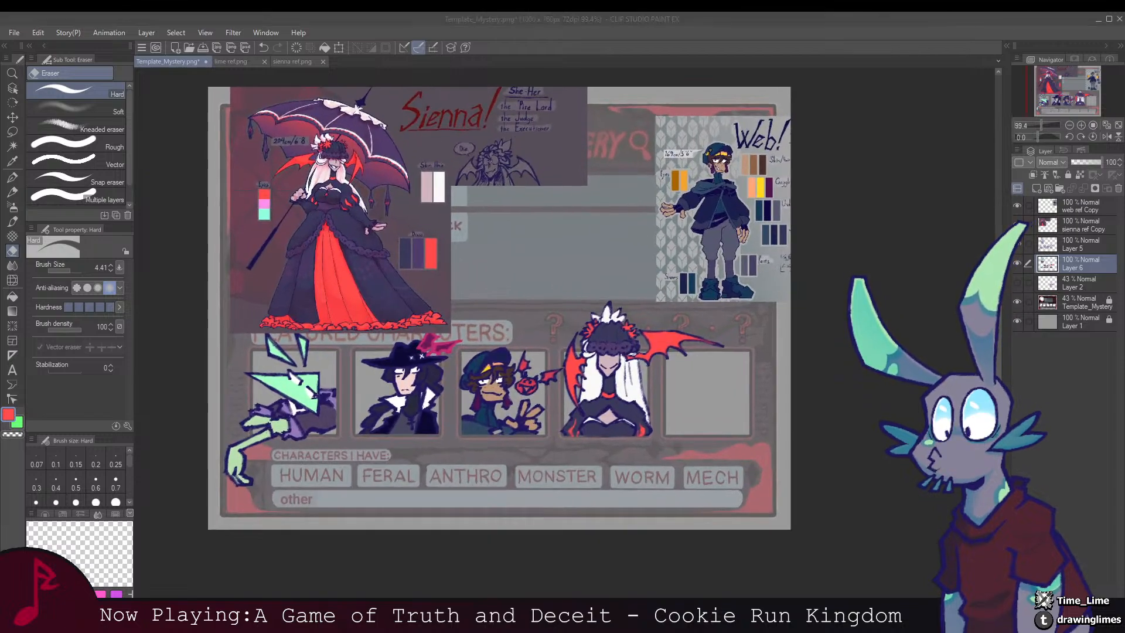
{"action": "left_click", "coordinate": [1077, 212]}
{"action": "left_click", "coordinate": [1118, 188]}
{"action": "left_click", "coordinate": [1119, 188]}
{"action": "left_click", "coordinate": [1119, 188]}
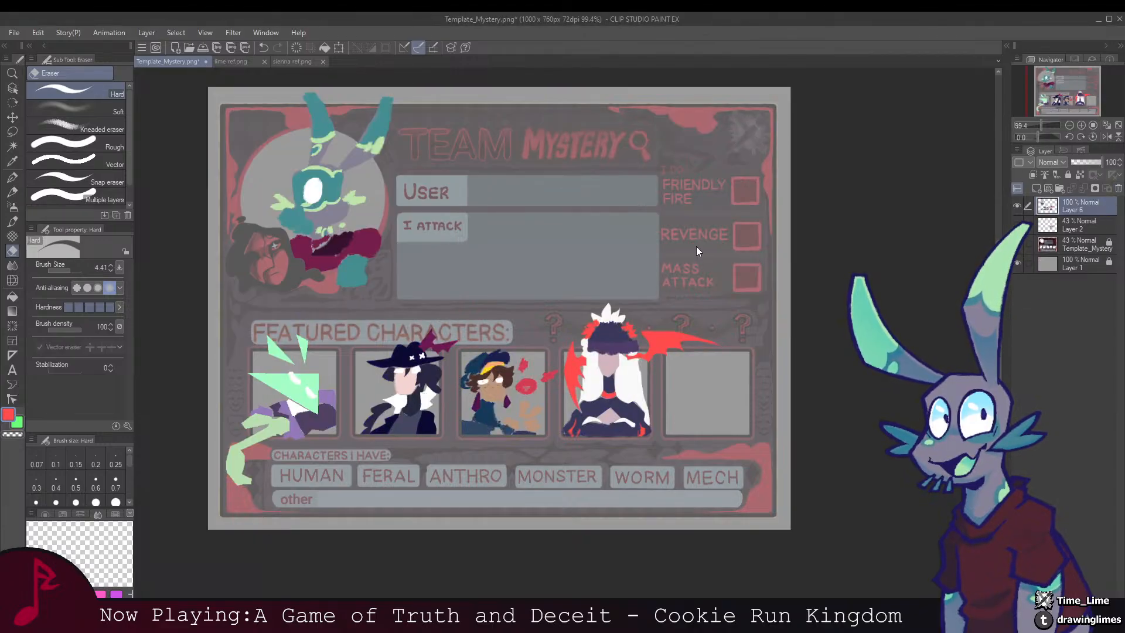
{"action": "key", "text": "ctrl+z"}
{"action": "scroll", "coordinate": [668, 275], "scroll_direction": "down", "scroll_amount": 3}
{"action": "scroll", "coordinate": [628, 265], "scroll_direction": "up", "scroll_amount": 2}
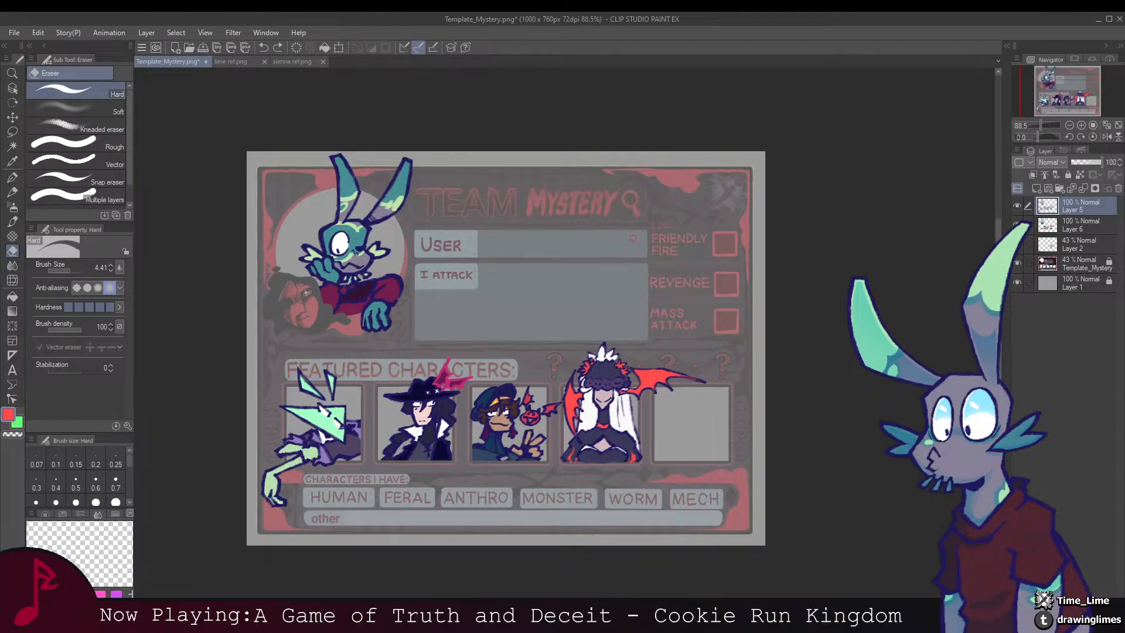
Step: Select the template frame's area and erase the fourth portrait's overflow below its box on the line and colour layers with the Hard eraser, then deselect
{"action": "left_click_drag", "start_coordinate": [637, 282], "coordinate": [682, 332]}
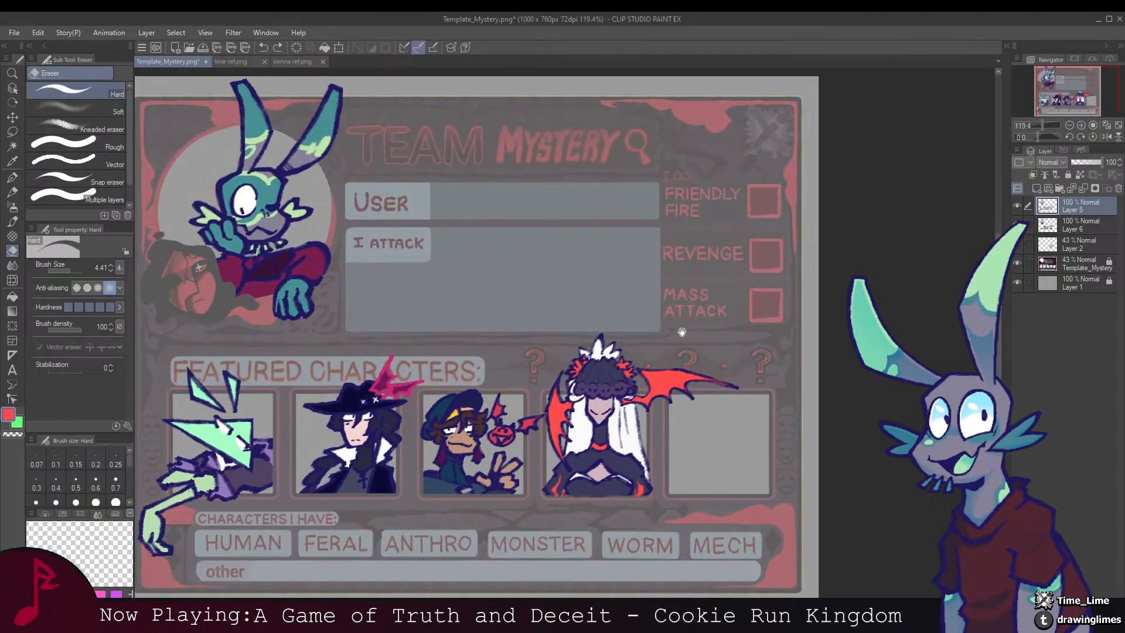
{"action": "left_click", "coordinate": [1048, 264], "text": "ctrl"}
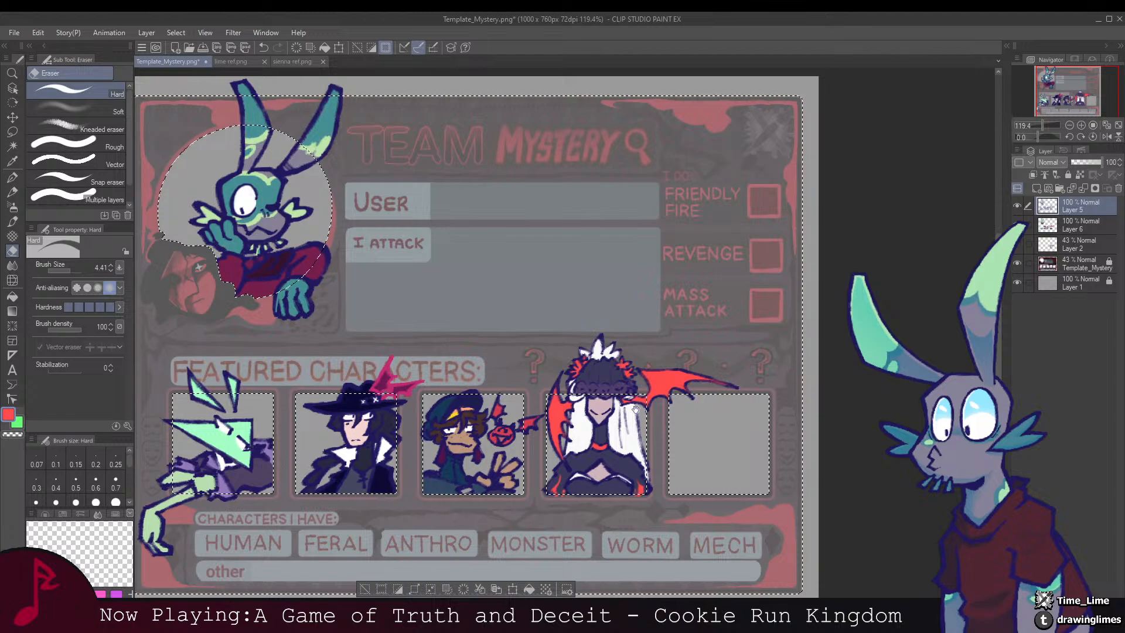
{"action": "left_click_drag", "start_coordinate": [635, 464], "coordinate": [604, 356]}
{"action": "scroll", "coordinate": [610, 389], "scroll_direction": "up", "scroll_amount": 4}
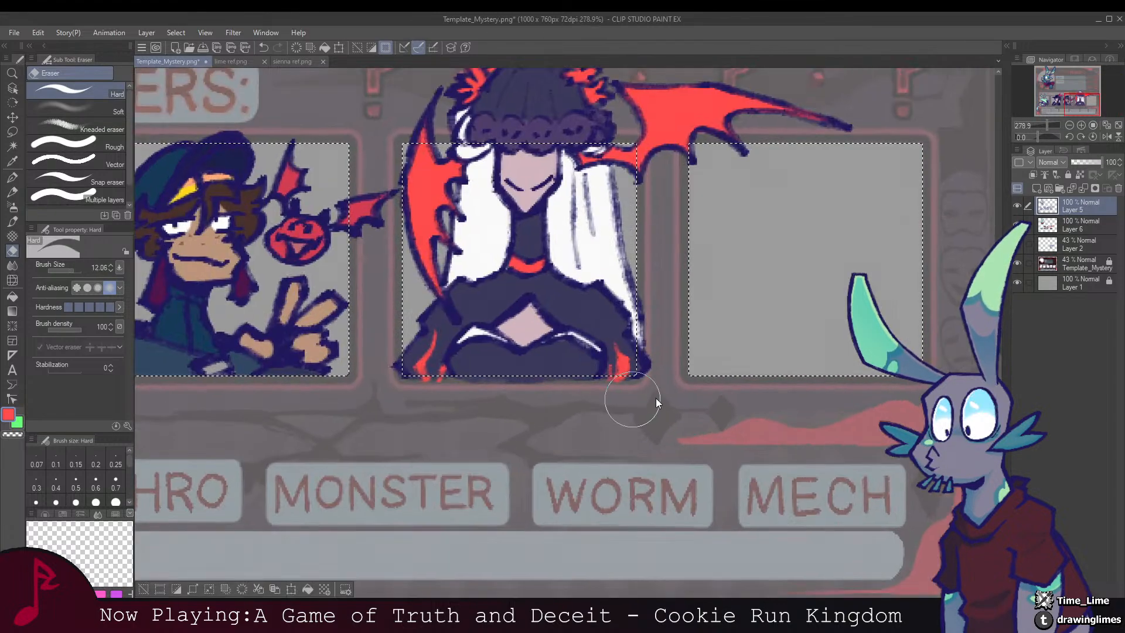
{"action": "left_click_drag", "start_coordinate": [538, 385], "coordinate": [640, 370]}
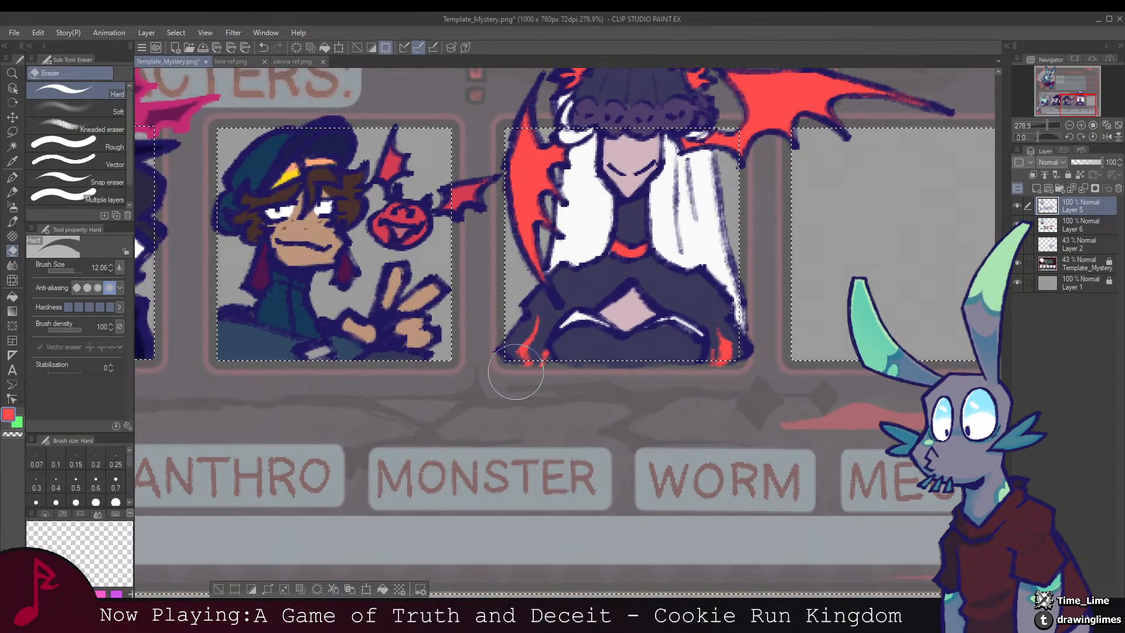
{"action": "left_click", "coordinate": [1081, 226]}
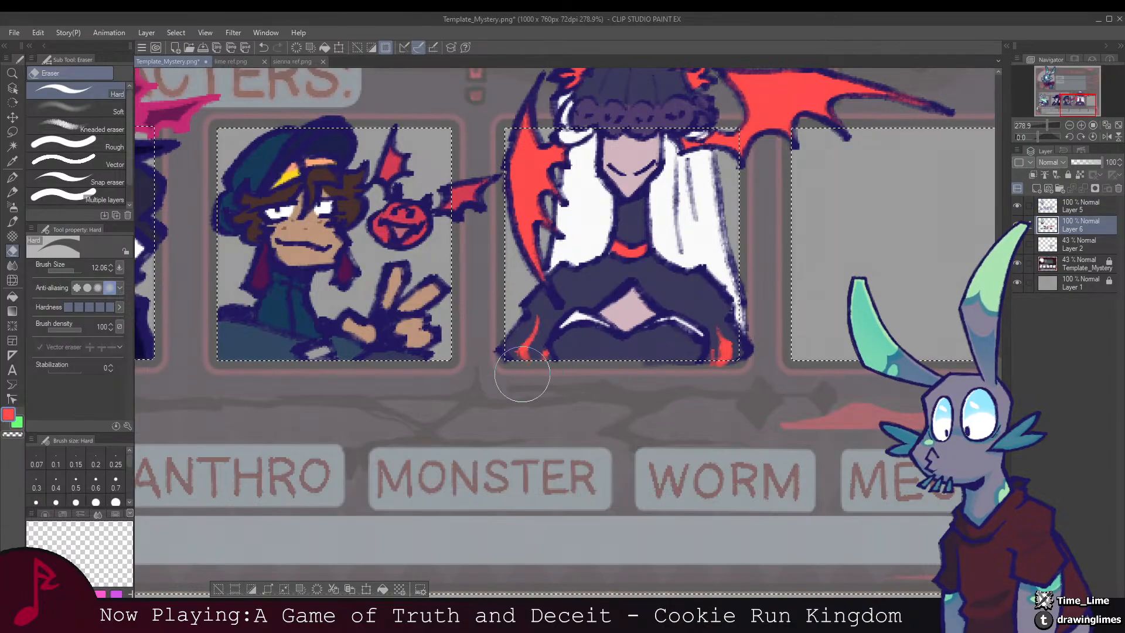
{"action": "key", "text": "ctrl+z"}
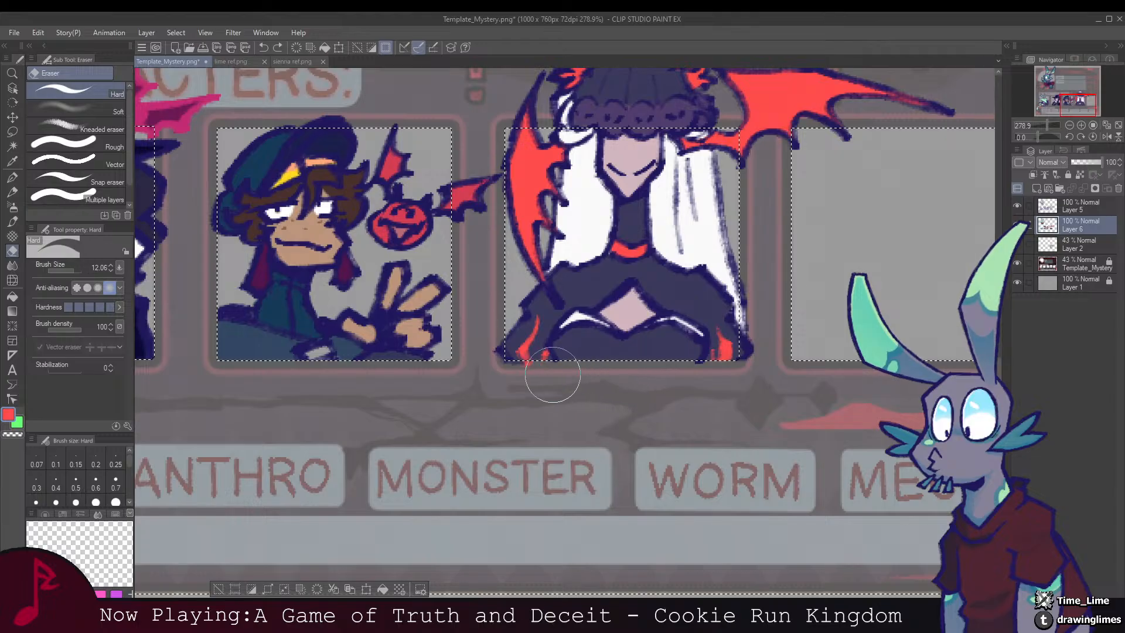
{"action": "key", "text": "ctrl+d"}
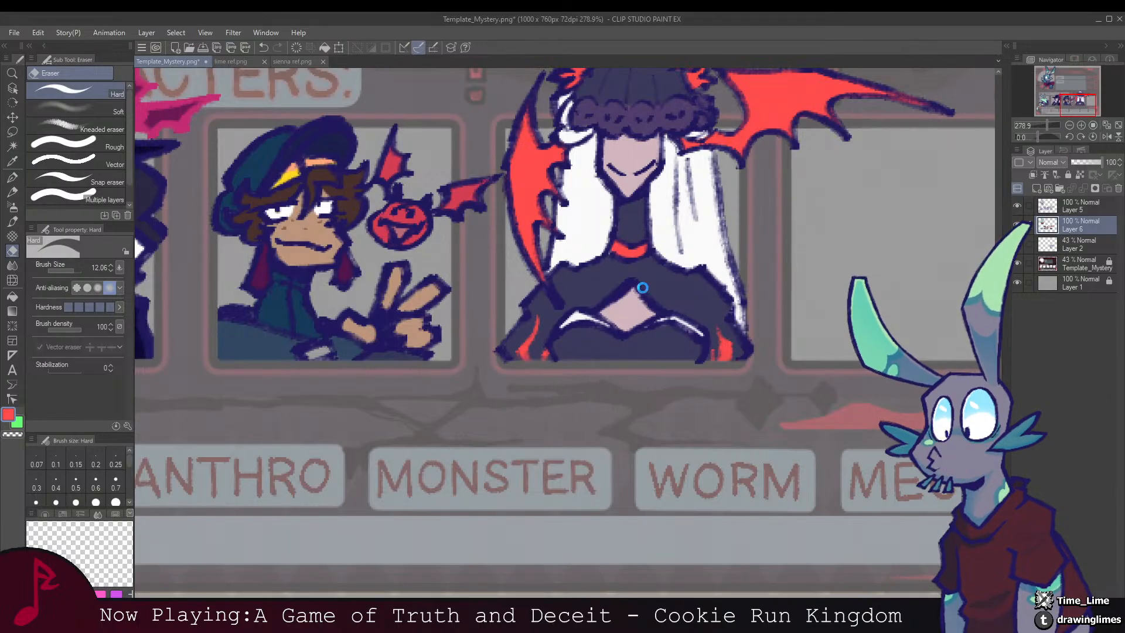
Step: Unlock the Template_Mystery layer and raise its opacity to 100%
{"action": "left_click_drag", "start_coordinate": [677, 267], "coordinate": [657, 339]}
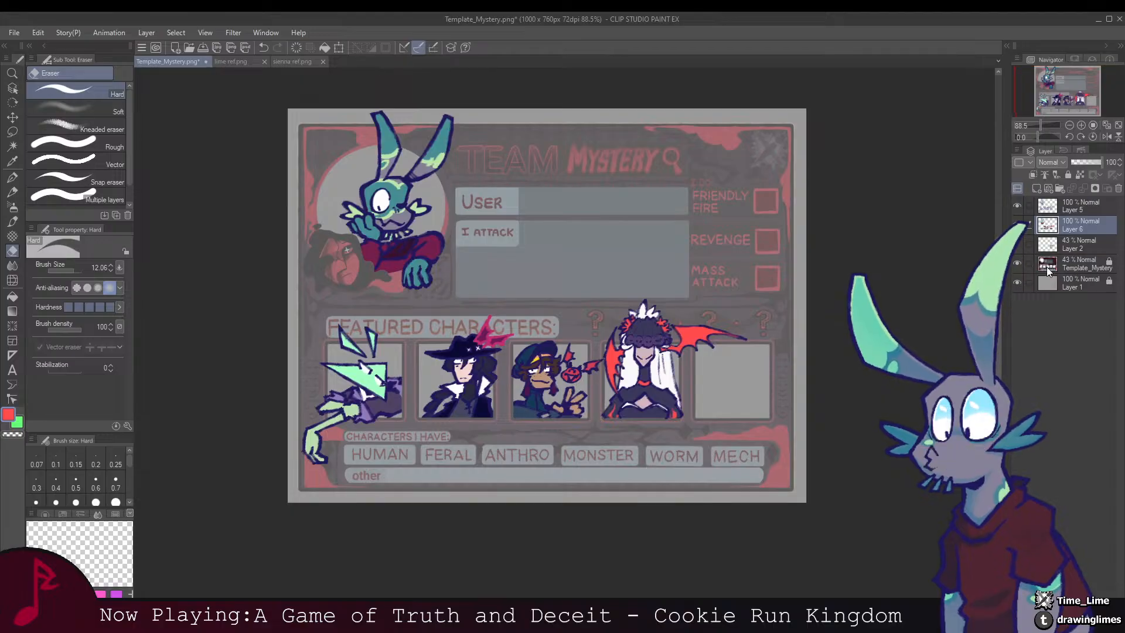
{"action": "left_click", "coordinate": [1085, 263]}
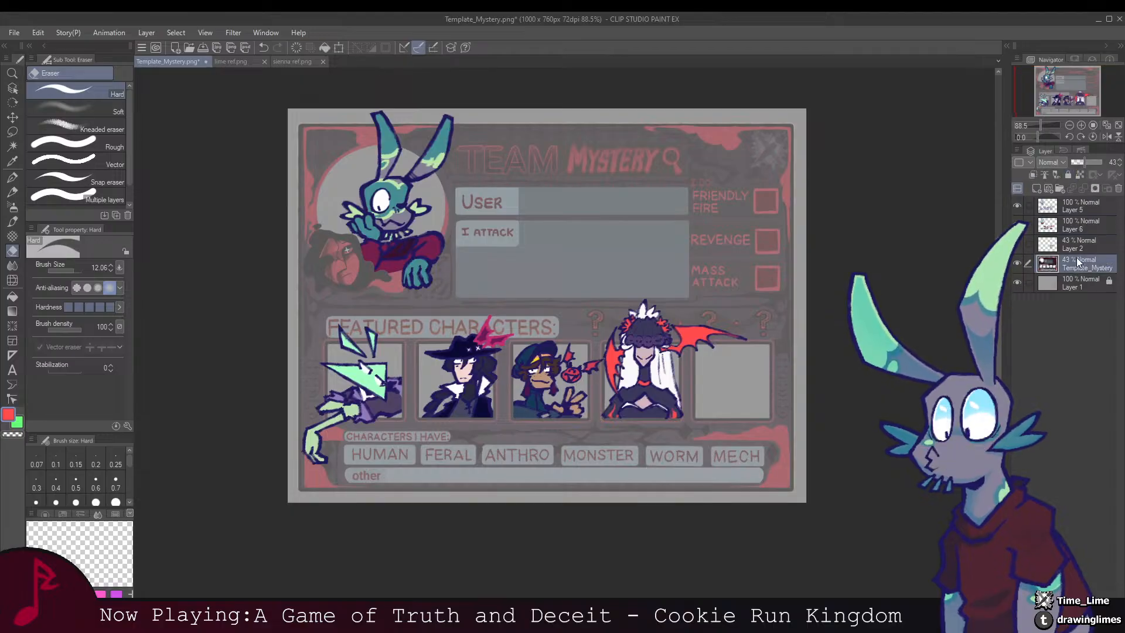
{"action": "left_click_drag", "start_coordinate": [1081, 162], "coordinate": [1121, 168]}
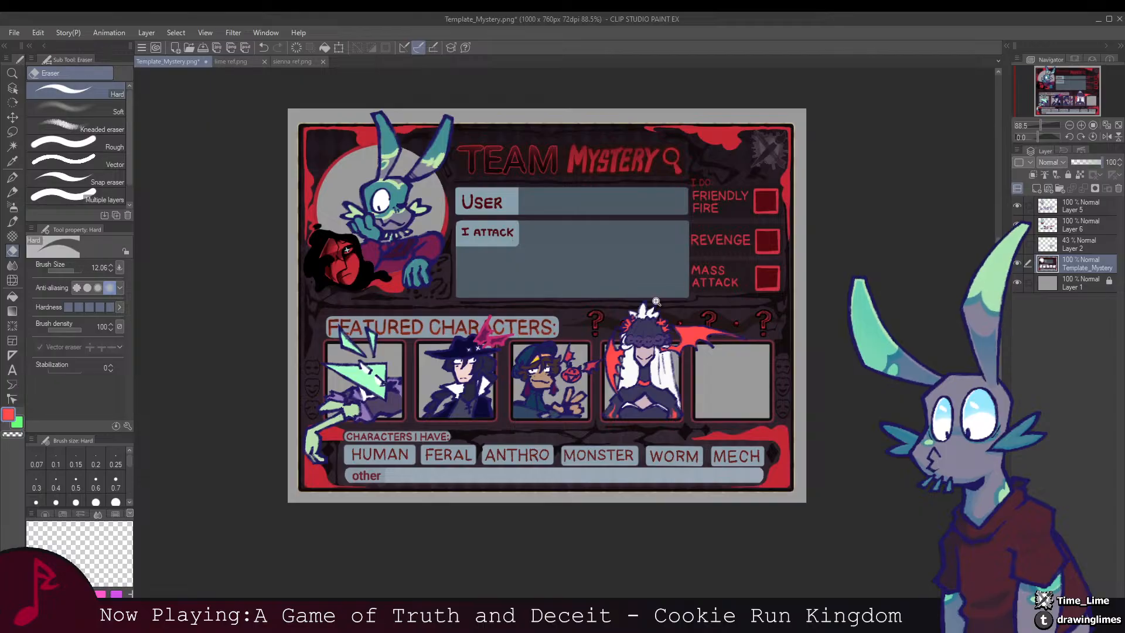
{"action": "mouse_move", "coordinate": [656, 299]}
{"action": "left_mouse_down"}
{"action": "mouse_move", "coordinate": [621, 300]}
{"action": "mouse_move", "coordinate": [675, 307]}
{"action": "left_mouse_up"}
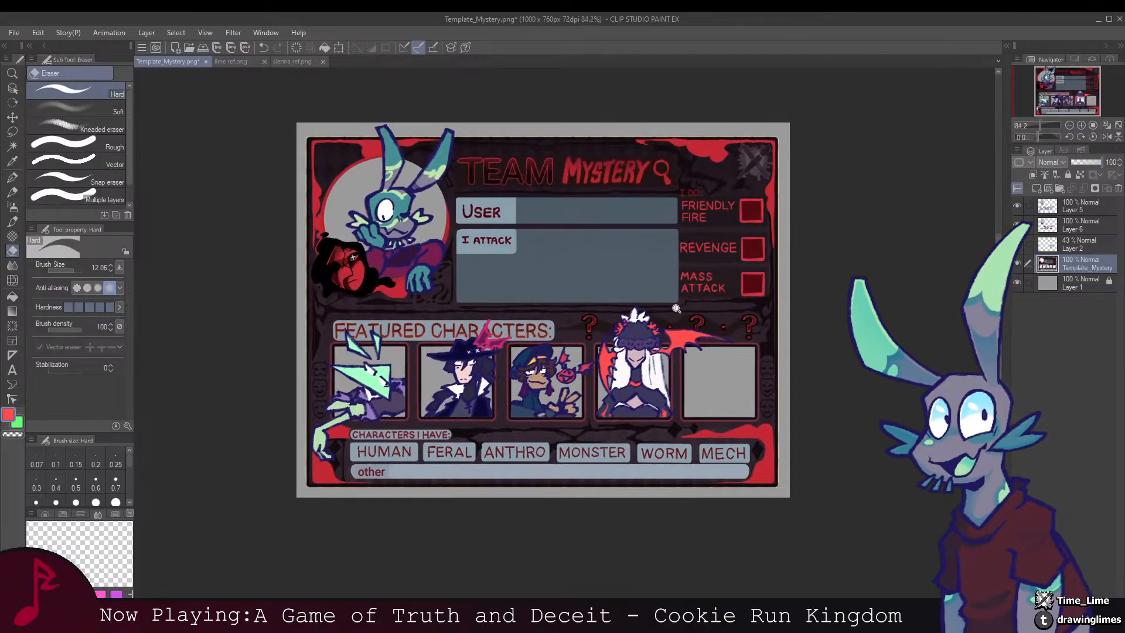
{"action": "left_click", "coordinate": [676, 307]}
Step: Darken the line art on Layer 5 with a colour adjustment, turning the second character's hat feather a deeper magenta
{"action": "left_click", "coordinate": [1083, 208]}
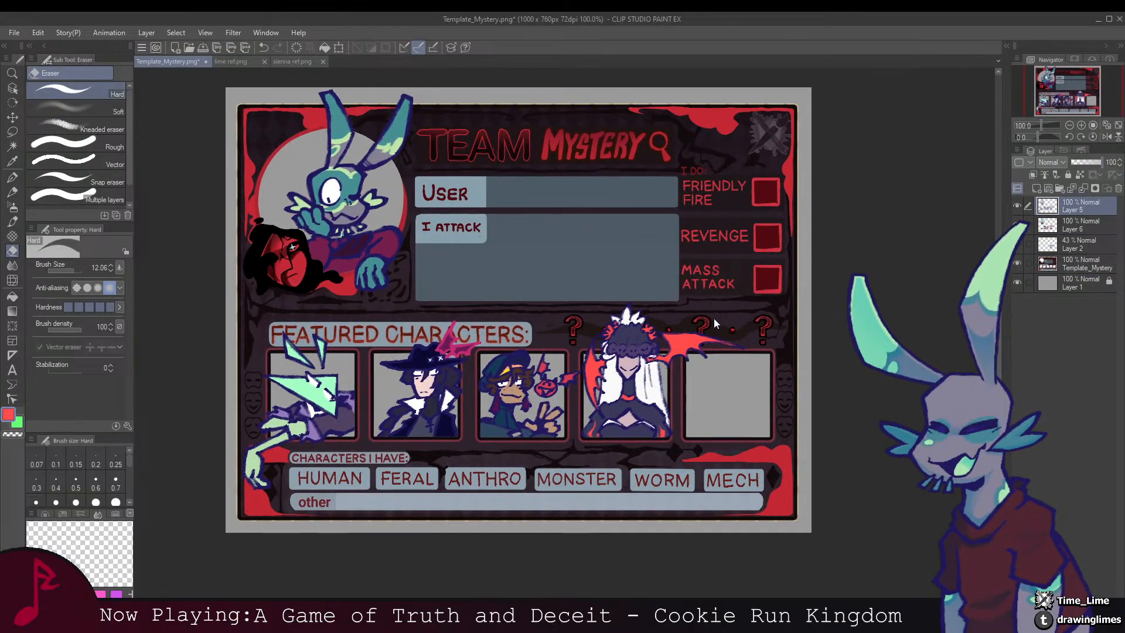
{"action": "key", "text": "ctrl+s"}
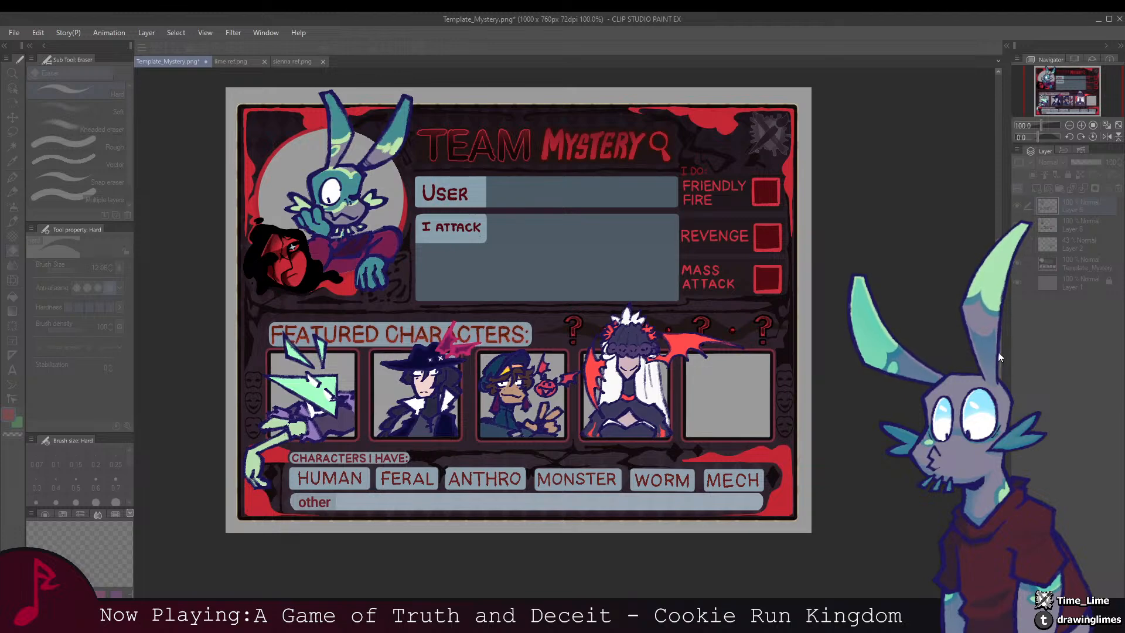
{"action": "scroll", "coordinate": [594, 317], "scroll_direction": "down", "scroll_amount": 5}
{"action": "scroll", "coordinate": [594, 316], "scroll_direction": "up", "scroll_amount": 4}
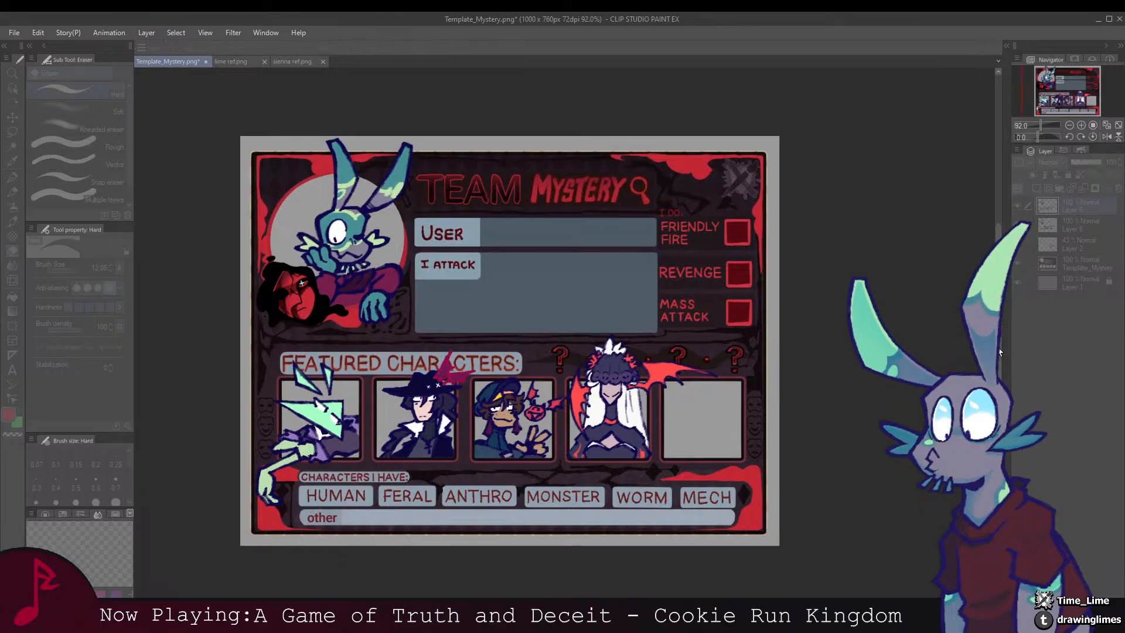
{"action": "left_click", "coordinate": [1003, 317]}
{"action": "scroll", "coordinate": [621, 300], "scroll_direction": "down", "scroll_amount": 4}
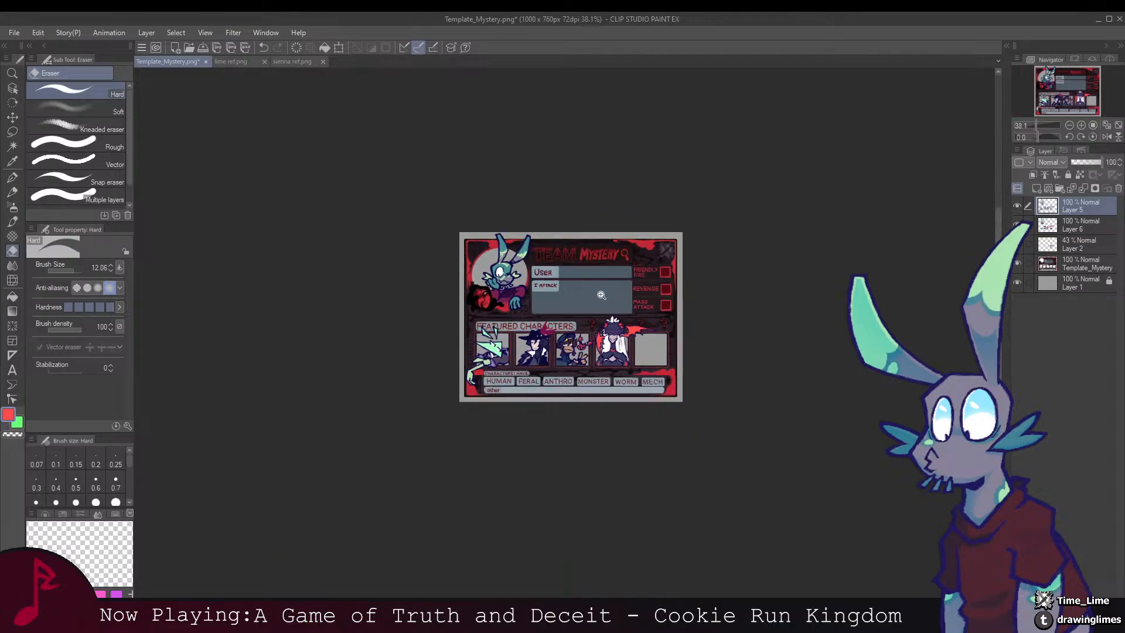
{"action": "scroll", "coordinate": [621, 300], "scroll_direction": "up", "scroll_amount": 4}
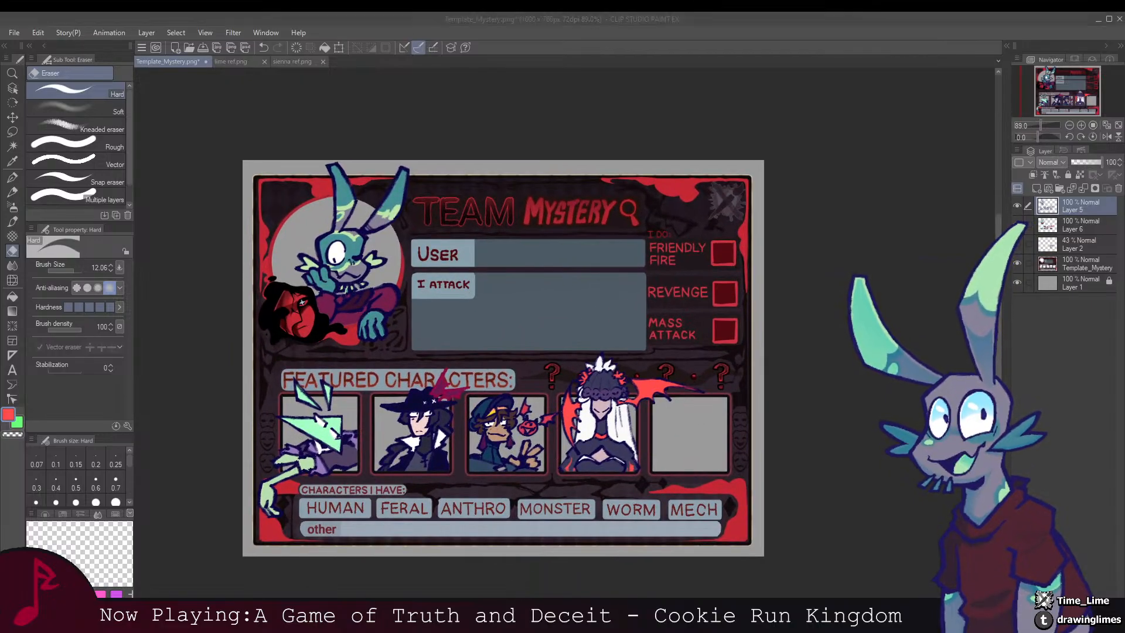
{"action": "left_click", "coordinate": [669, 274]}
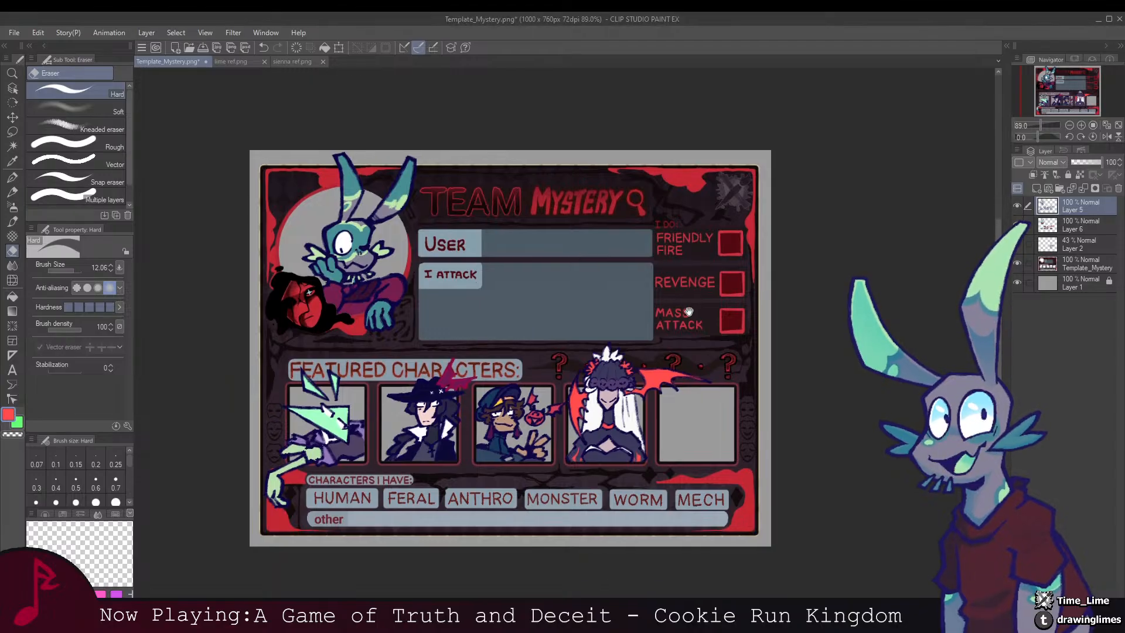
{"action": "scroll", "coordinate": [662, 278], "scroll_direction": "down", "scroll_amount": 3}
{"action": "scroll", "coordinate": [653, 284], "scroll_direction": "up", "scroll_amount": 4}
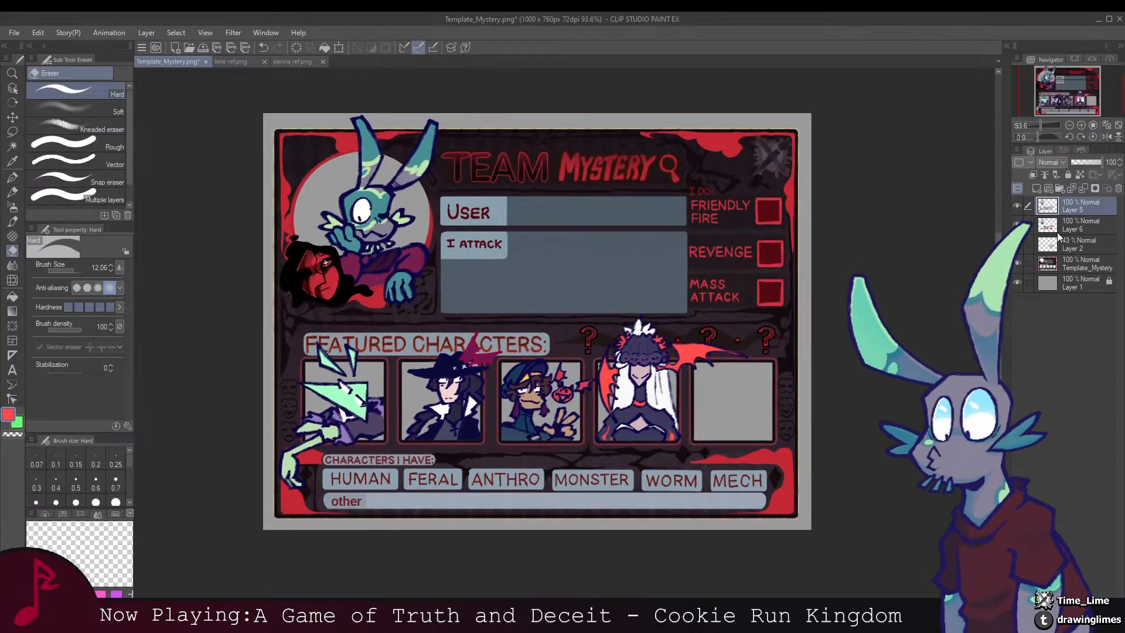
Step: Add a new layer directly above Layer 1 and fill a rectangle behind the first four featured-character boxes with bright red
{"action": "left_click", "coordinate": [1080, 280]}
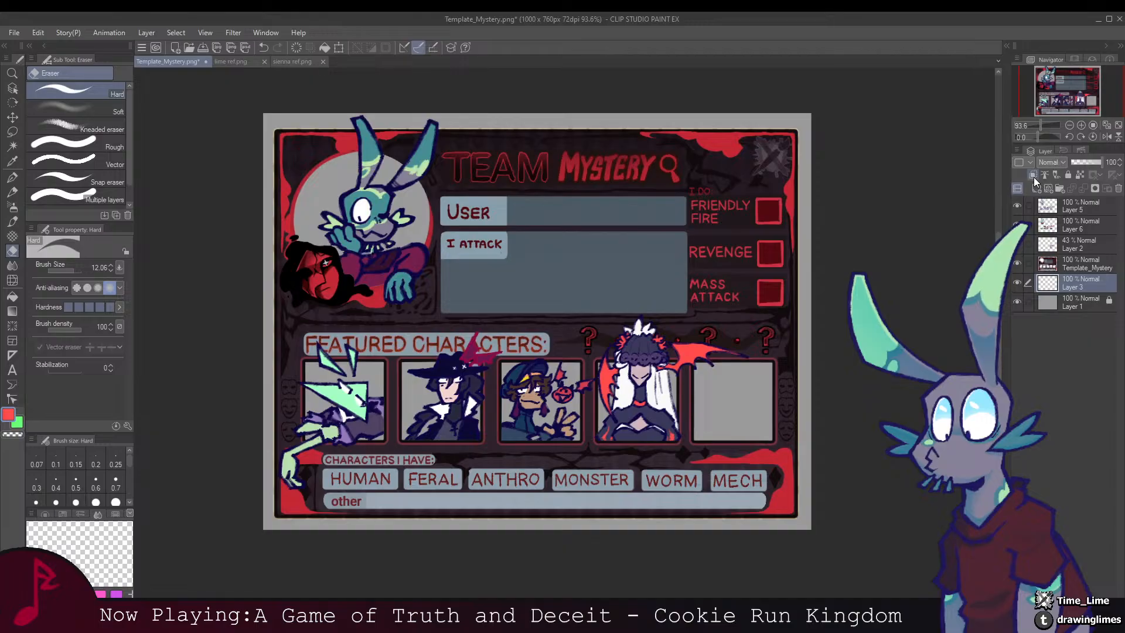
{"action": "key", "text": "m"}
{"action": "key", "text": "m"}
{"action": "key", "text": "m"}
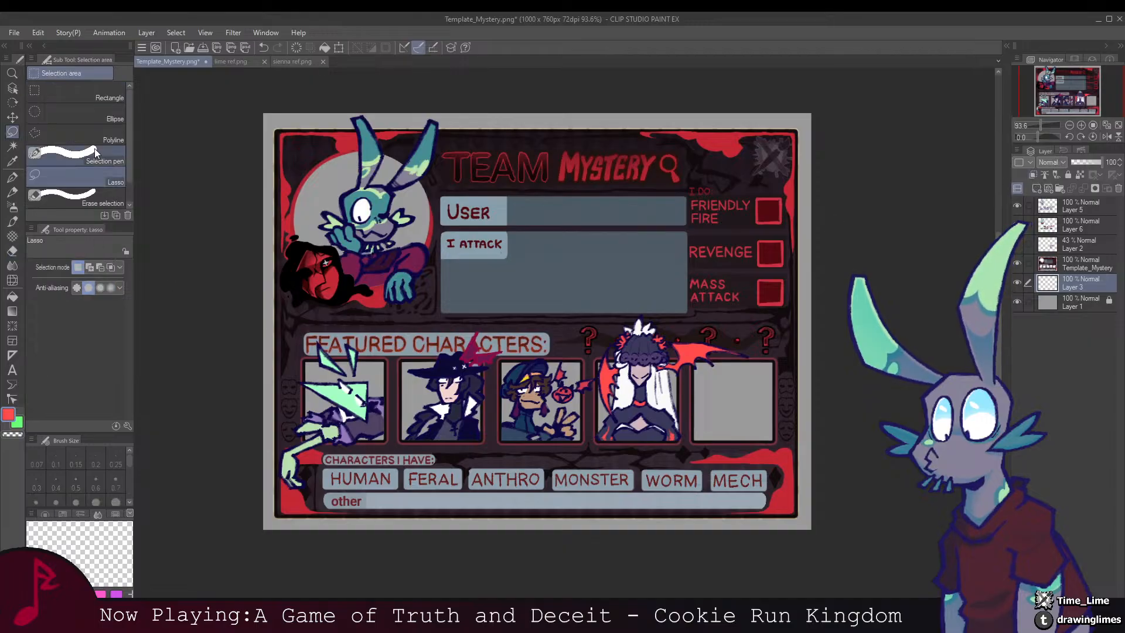
{"action": "left_click_drag", "start_coordinate": [293, 333], "coordinate": [683, 473]}
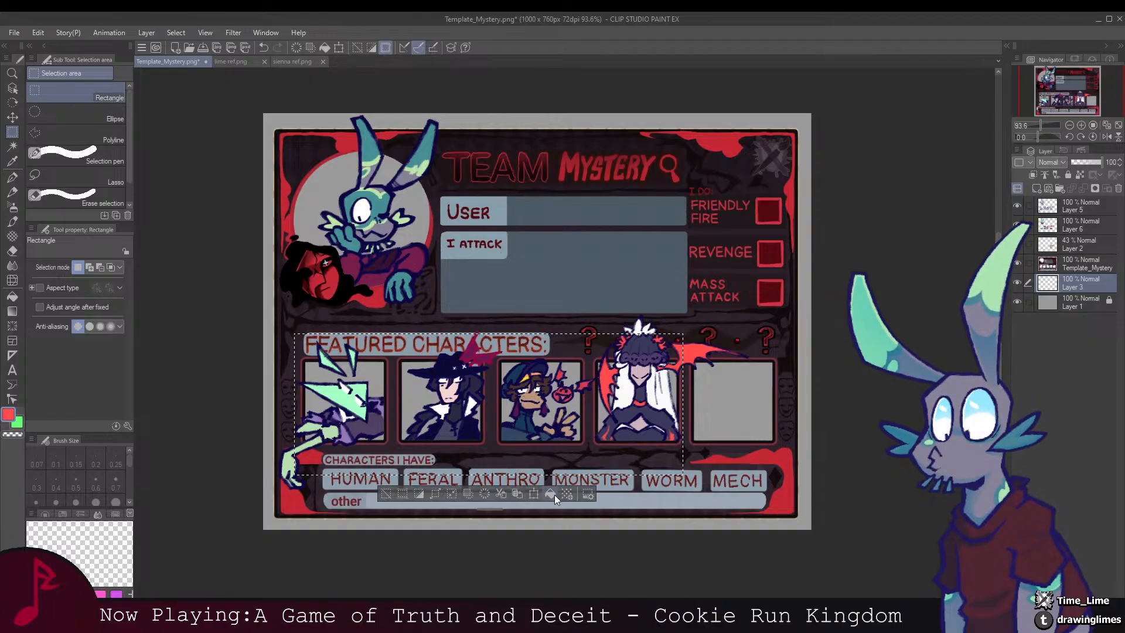
{"action": "left_click", "coordinate": [551, 494]}
{"action": "key", "text": "ctrl+d"}
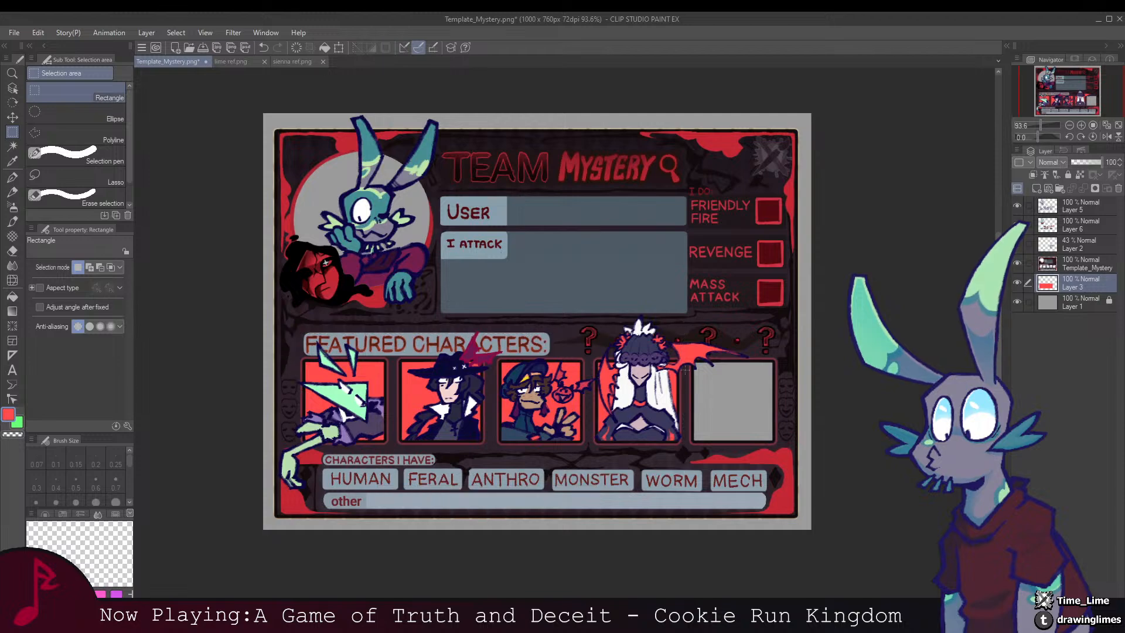
{"action": "scroll", "coordinate": [651, 298], "scroll_direction": "down", "scroll_amount": 4}
{"action": "left_click_drag", "start_coordinate": [651, 298], "coordinate": [676, 311]}
{"action": "left_click_drag", "start_coordinate": [706, 323], "coordinate": [668, 345]}
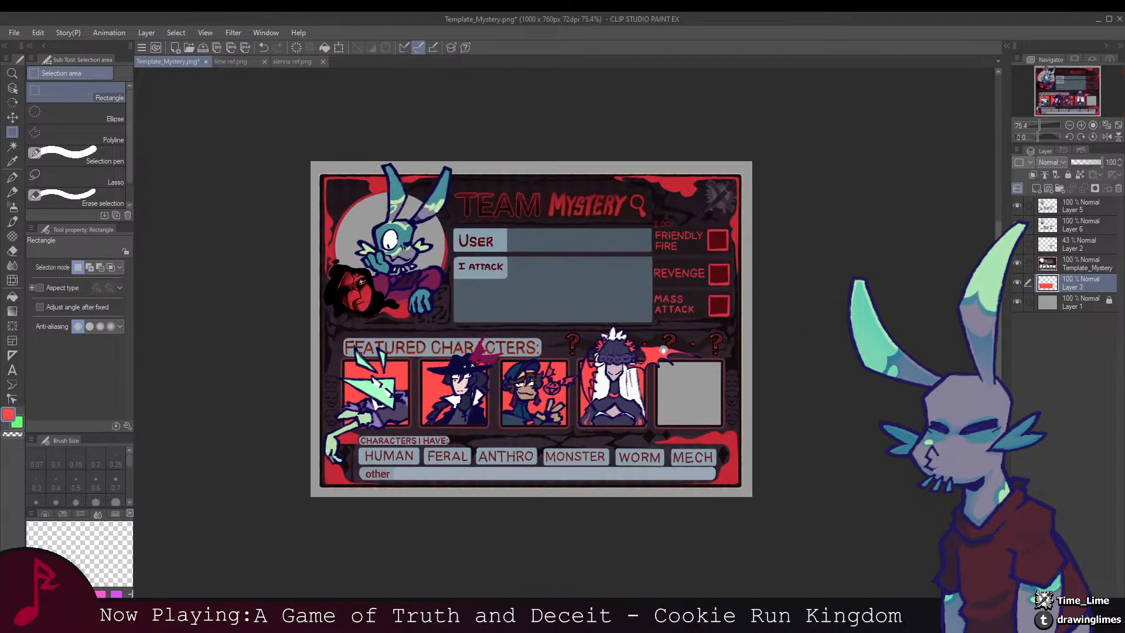
Step: Darken the bright red fill behind the four featured characters to a deep maroon with a colour adjustment
{"action": "key", "text": "Tab"}
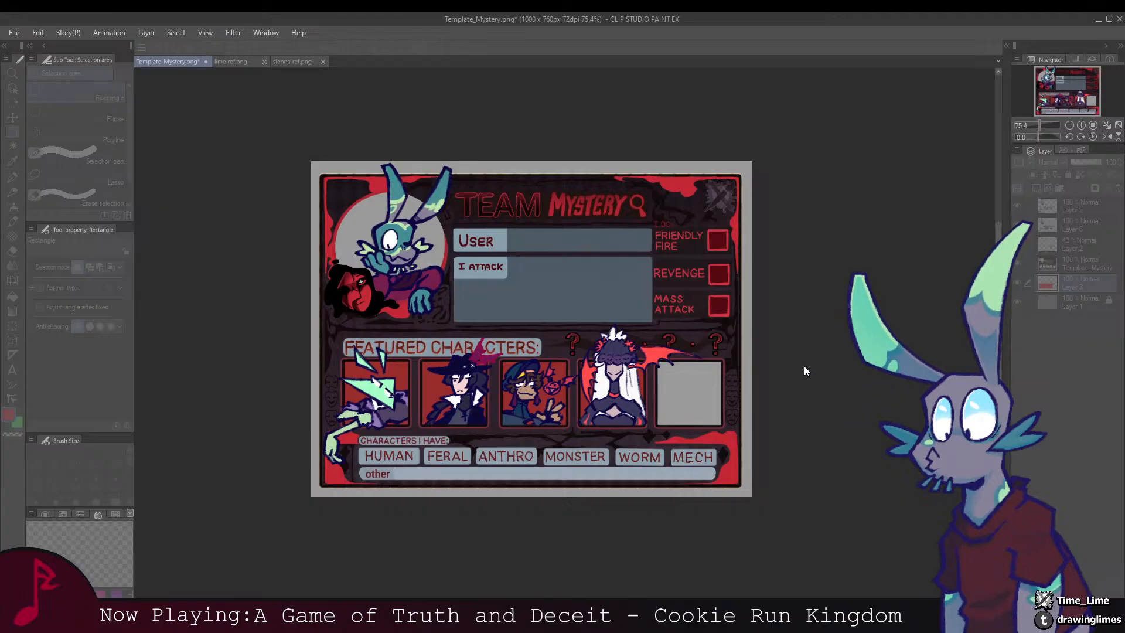
{"action": "left_click_drag", "start_coordinate": [804, 366], "coordinate": [793, 399]}
{"action": "left_click_drag", "start_coordinate": [855, 363], "coordinate": [872, 364]}
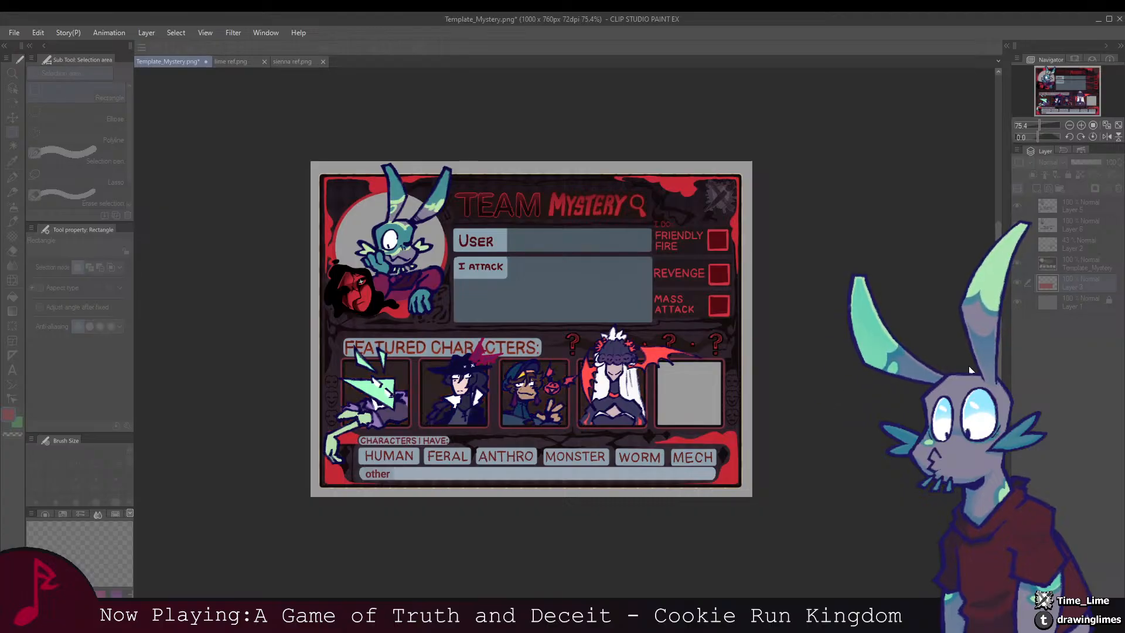
{"action": "mouse_move", "coordinate": [782, 395]}
{"action": "left_mouse_down"}
{"action": "mouse_move", "coordinate": [824, 393]}
{"action": "mouse_move", "coordinate": [796, 402]}
{"action": "left_mouse_up"}
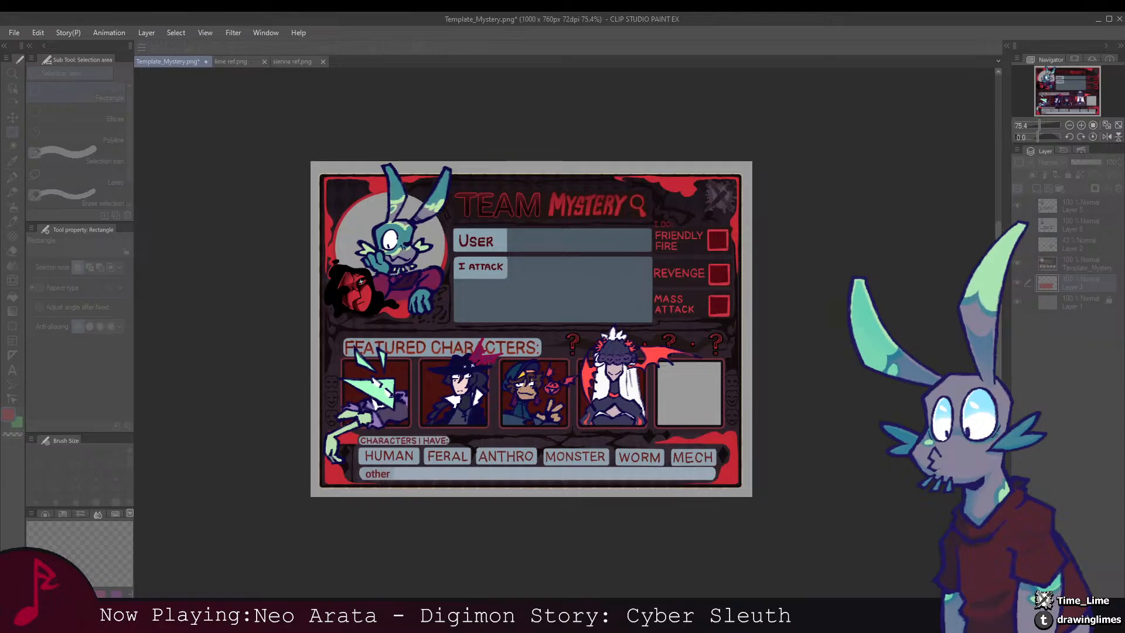
{"action": "left_click", "coordinate": [1001, 322]}
{"action": "scroll", "coordinate": [597, 317], "scroll_direction": "down", "scroll_amount": 3}
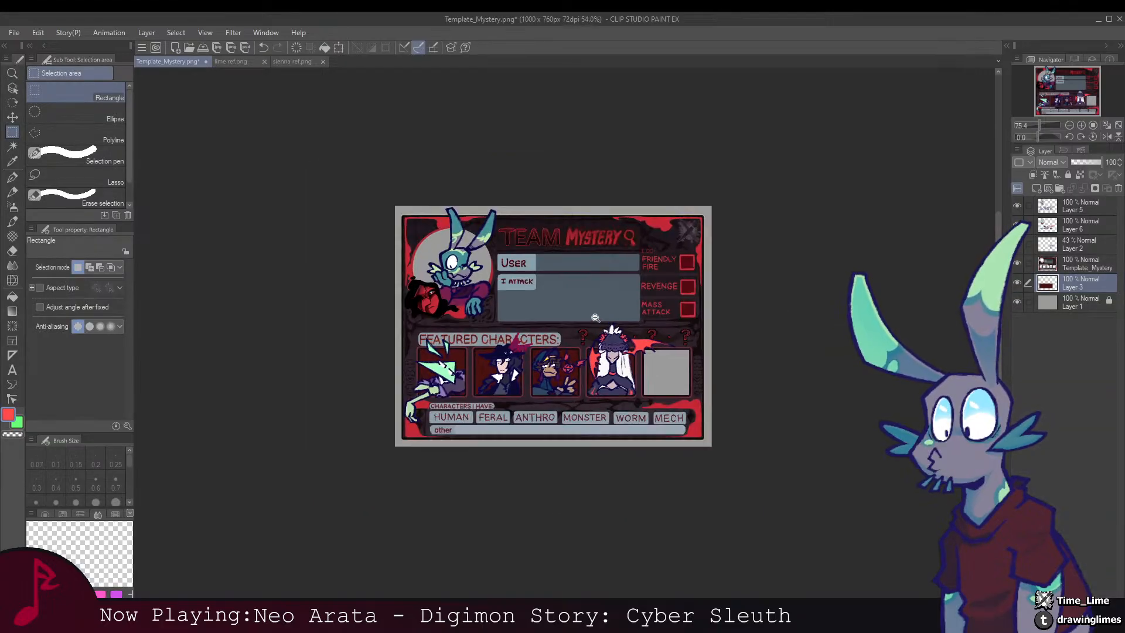
{"action": "scroll", "coordinate": [599, 319], "scroll_direction": "up", "scroll_amount": 7}
{"action": "left_click_drag", "start_coordinate": [600, 320], "coordinate": [643, 269]}
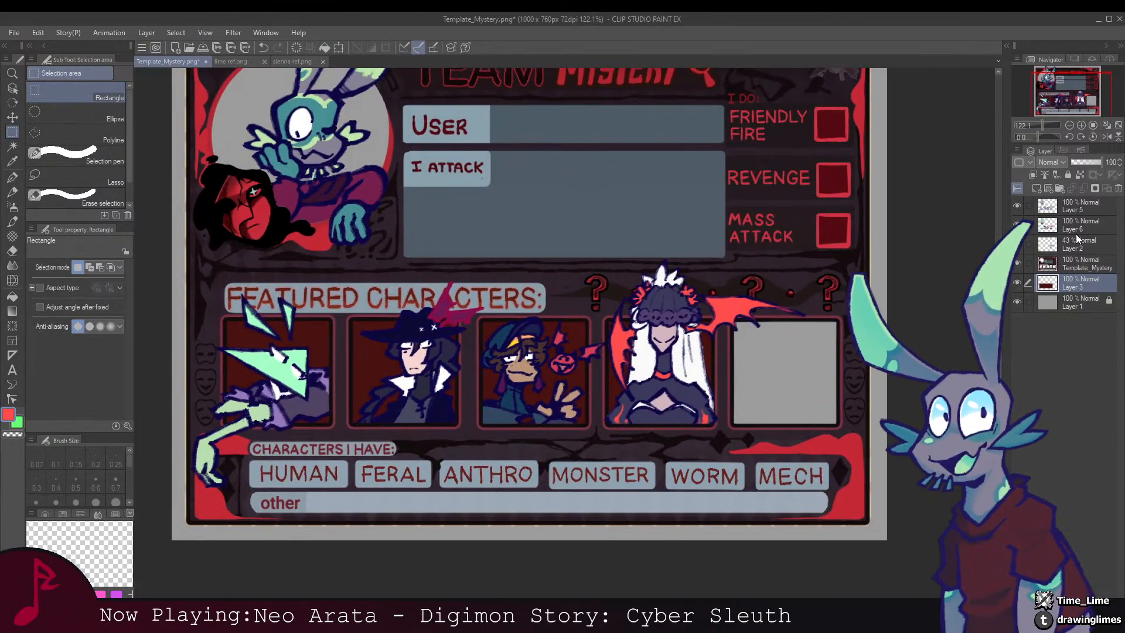
Step: Touch up the lower jacket of the third featured character on Layer 6 with Dry ink, using colours sampled from the jacket
{"action": "scroll", "coordinate": [536, 389], "scroll_direction": "up", "scroll_amount": 5}
{"action": "left_click", "coordinate": [447, 432], "text": "alt"}
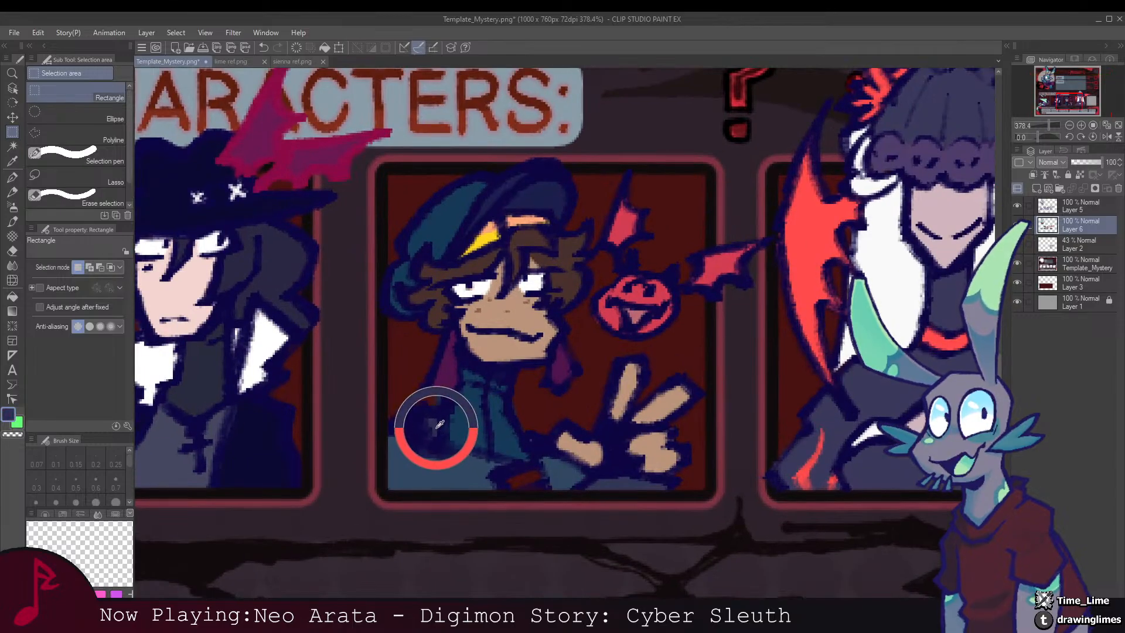
{"action": "left_click_drag", "start_coordinate": [447, 431], "coordinate": [433, 335]}
{"action": "key", "text": "b"}
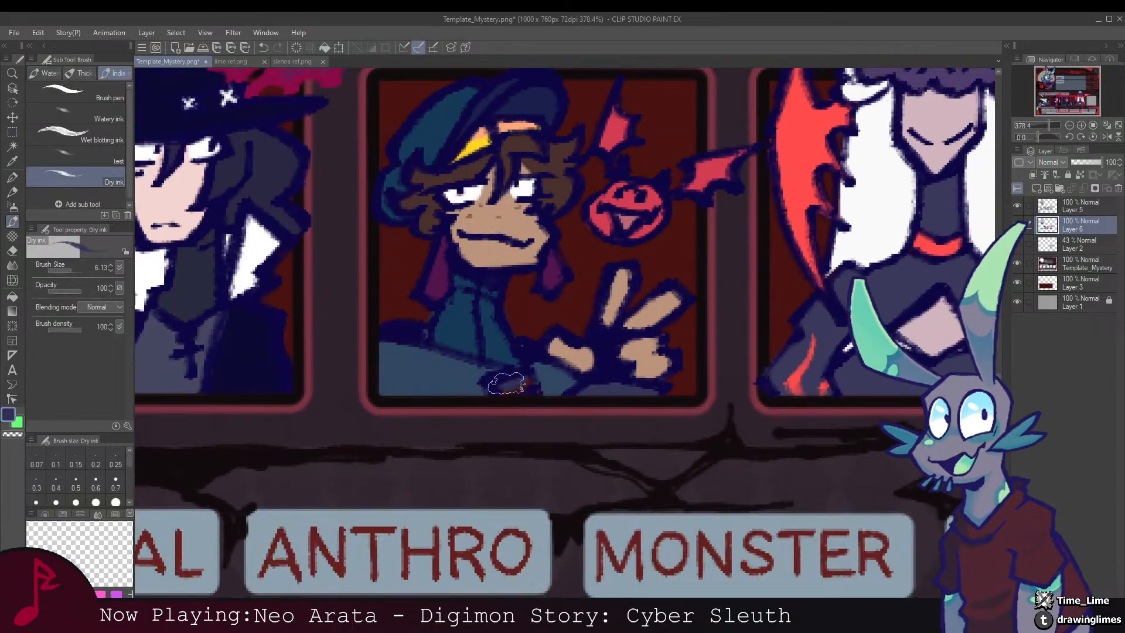
{"action": "left_click", "coordinate": [547, 382], "text": "alt"}
{"action": "left_click_drag", "start_coordinate": [527, 390], "coordinate": [534, 391]}
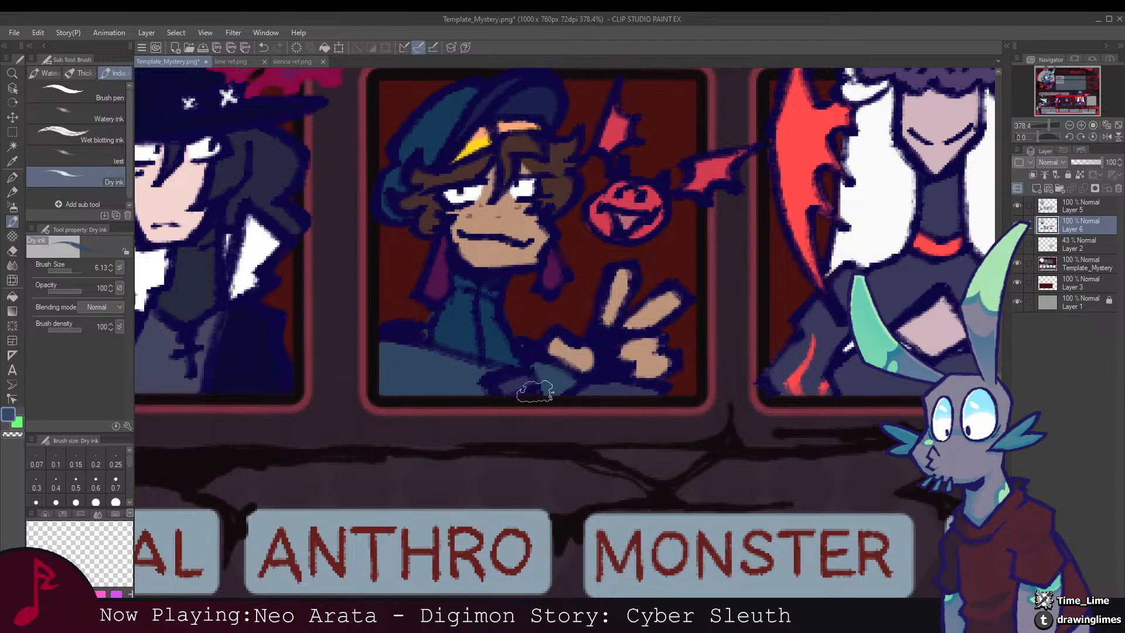
{"action": "scroll", "coordinate": [629, 323], "scroll_direction": "down", "scroll_amount": 6}
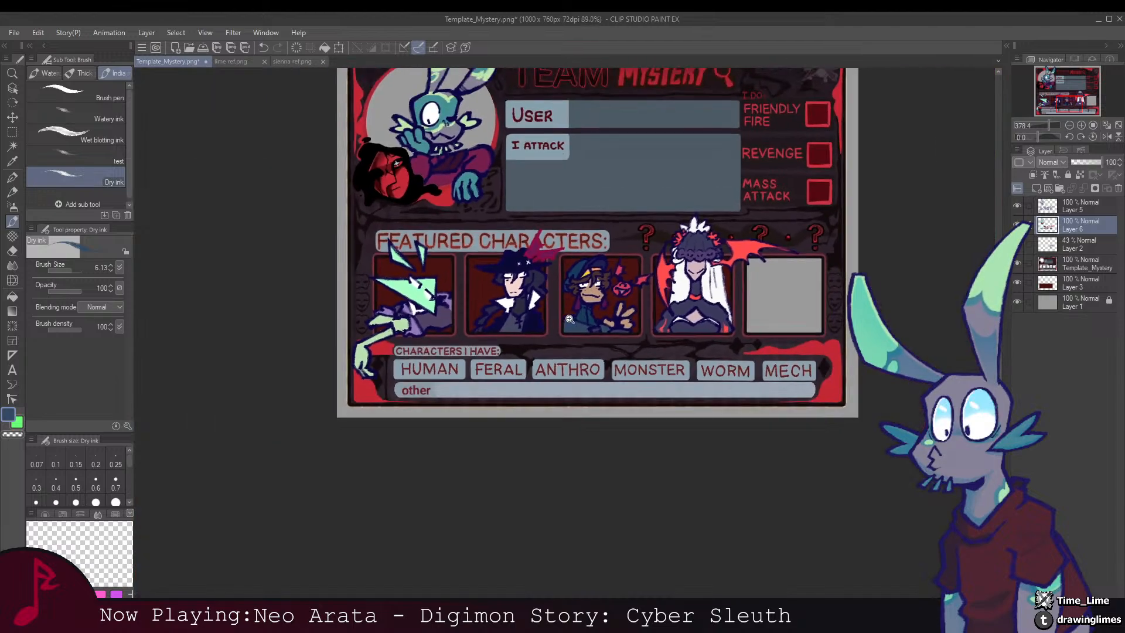
{"action": "left_click_drag", "start_coordinate": [629, 336], "coordinate": [625, 358]}
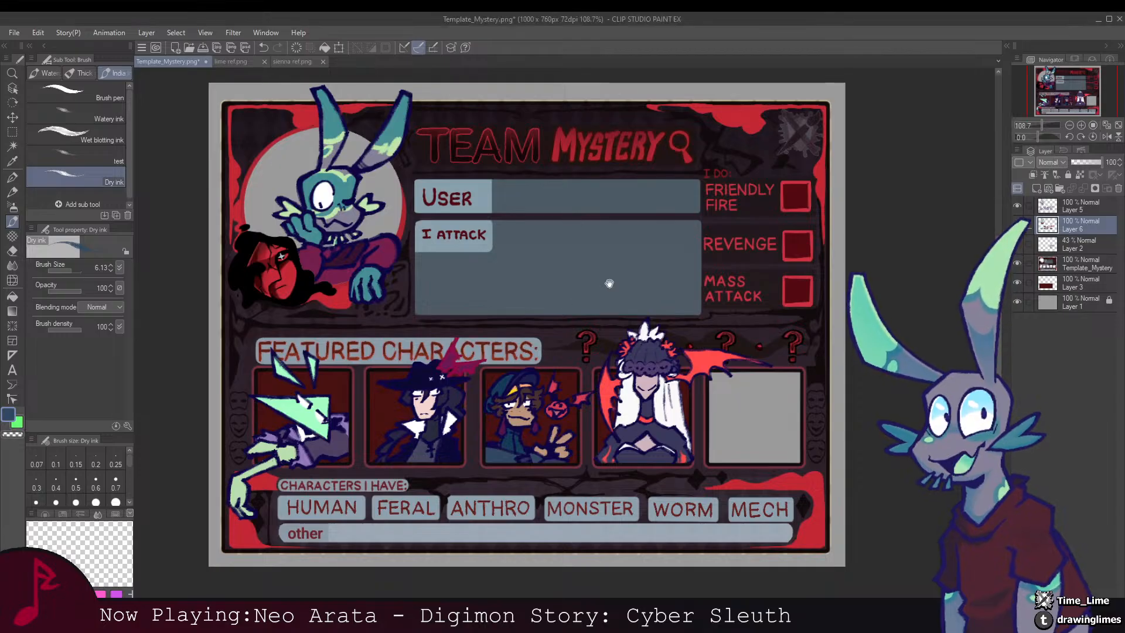
Step: On Layer 3, fill a rectangular area behind the large circular portrait and darken that fill to black
{"action": "left_click_drag", "start_coordinate": [608, 281], "coordinate": [590, 294]}
{"action": "left_click", "coordinate": [1082, 283]}
{"action": "mouse_move", "coordinate": [451, 291]}
{"action": "left_mouse_down"}
{"action": "mouse_move", "coordinate": [536, 303]}
{"action": "mouse_move", "coordinate": [574, 365]}
{"action": "left_mouse_up"}
{"action": "key", "text": "m"}
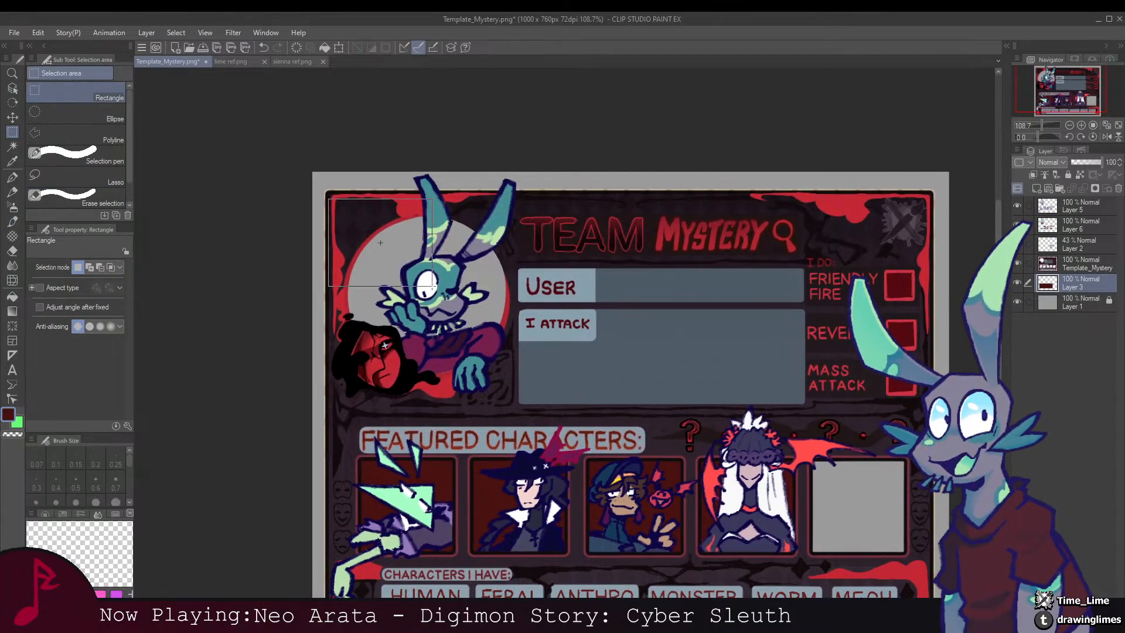
{"action": "left_click_drag", "start_coordinate": [432, 287], "coordinate": [546, 409]}
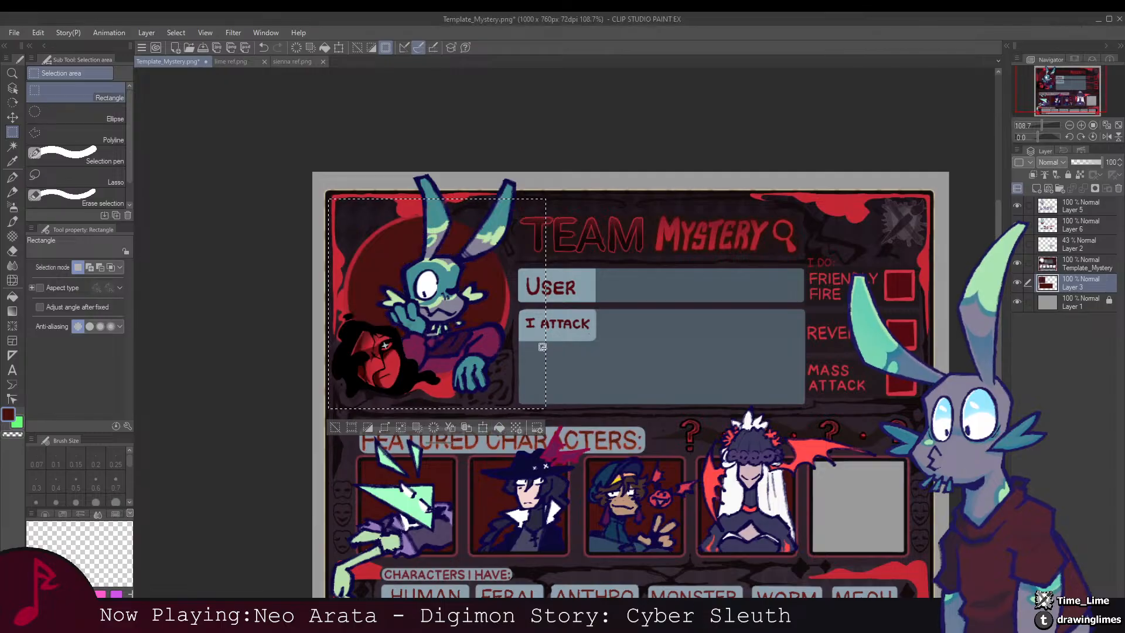
{"action": "scroll", "coordinate": [543, 347], "scroll_direction": "down", "scroll_amount": 3}
{"action": "scroll", "coordinate": [542, 275], "scroll_direction": "up", "scroll_amount": 2}
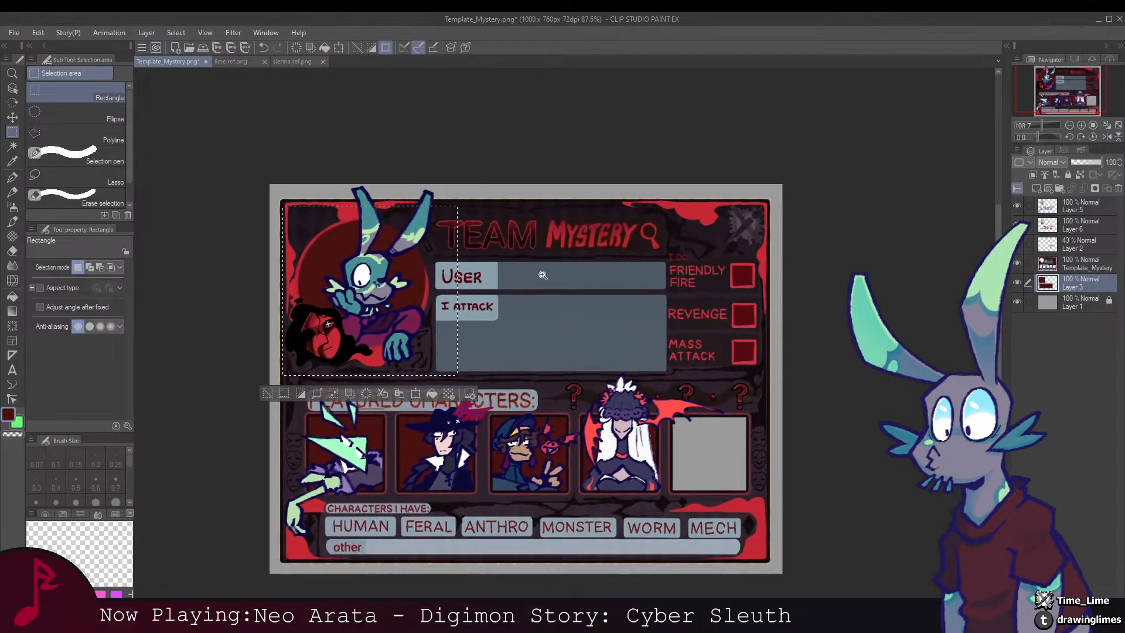
{"action": "scroll", "coordinate": [543, 274], "scroll_direction": "up", "scroll_amount": 1}
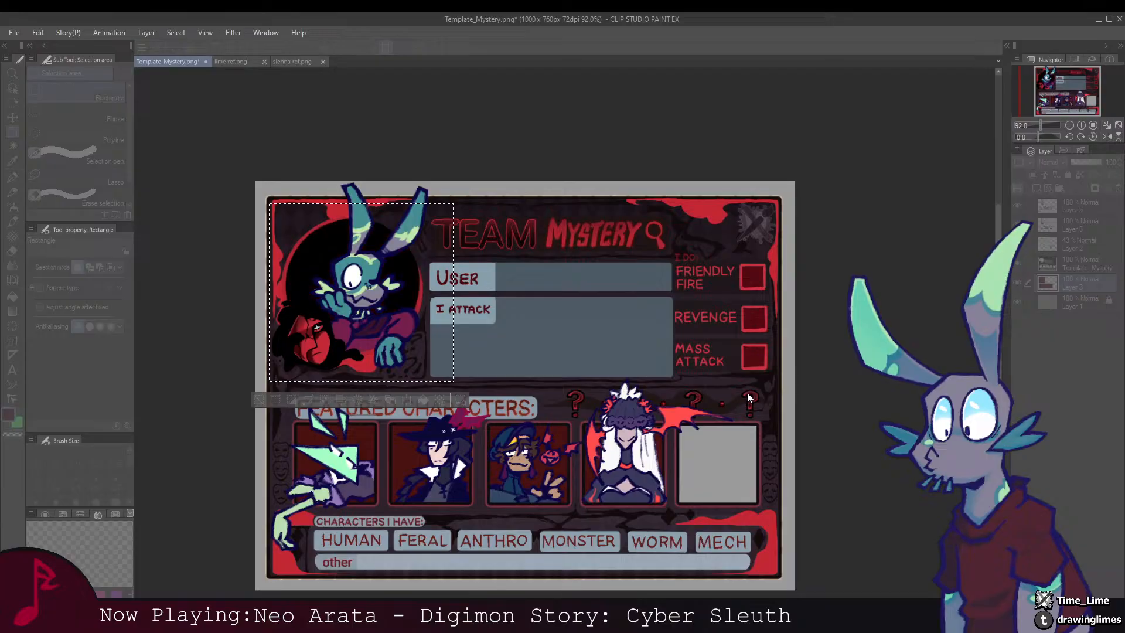
{"action": "left_click_drag", "start_coordinate": [747, 393], "coordinate": [672, 366]}
{"action": "key", "text": "ctrl+d"}
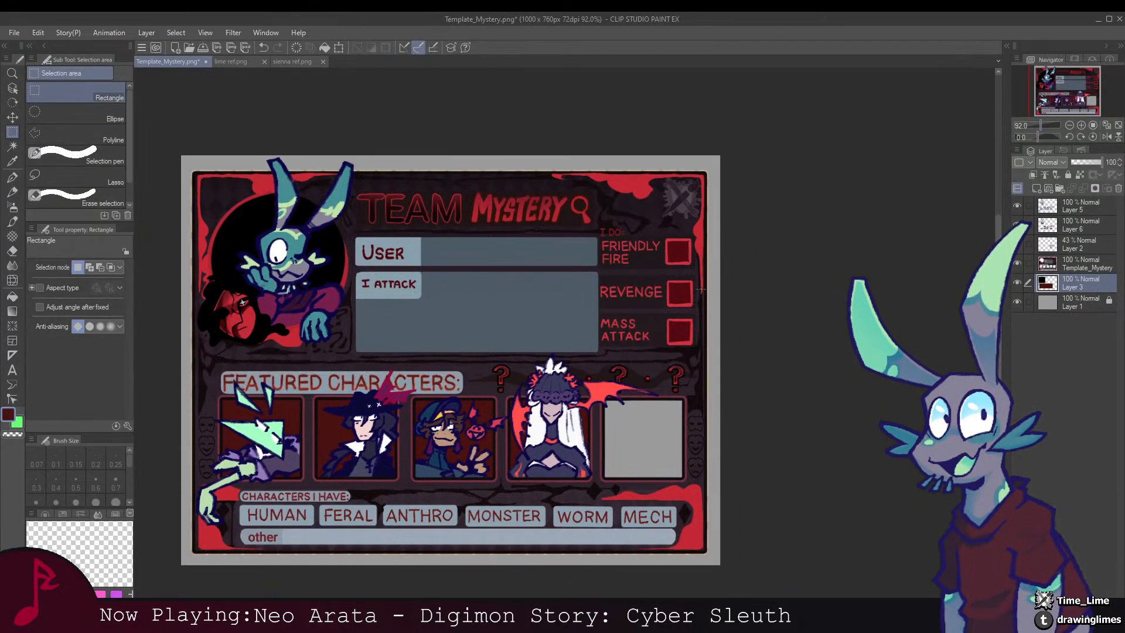
Step: Add a new layer clipped to Layer 3 and brush dark red Gauze texture over the black portrait circle
{"action": "scroll", "coordinate": [603, 281], "scroll_direction": "down", "scroll_amount": 2}
{"action": "scroll", "coordinate": [563, 293], "scroll_direction": "up", "scroll_amount": 3}
{"action": "scroll", "coordinate": [586, 336], "scroll_direction": "down", "scroll_amount": 2}
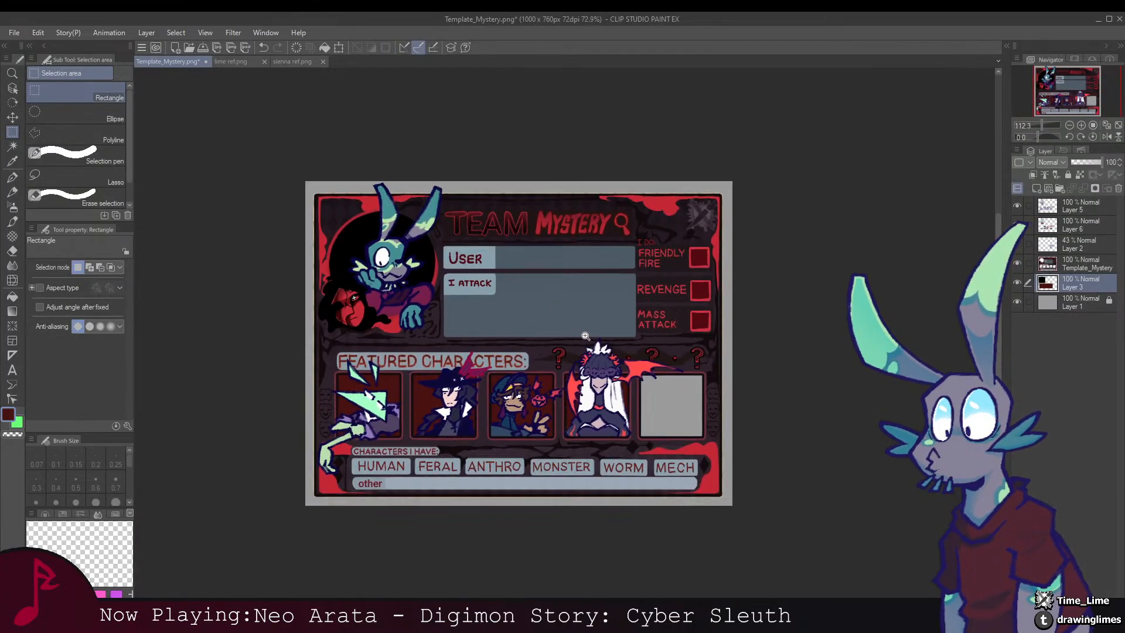
{"action": "scroll", "coordinate": [586, 335], "scroll_direction": "up", "scroll_amount": 2}
{"action": "left_click", "coordinate": [1036, 189]}
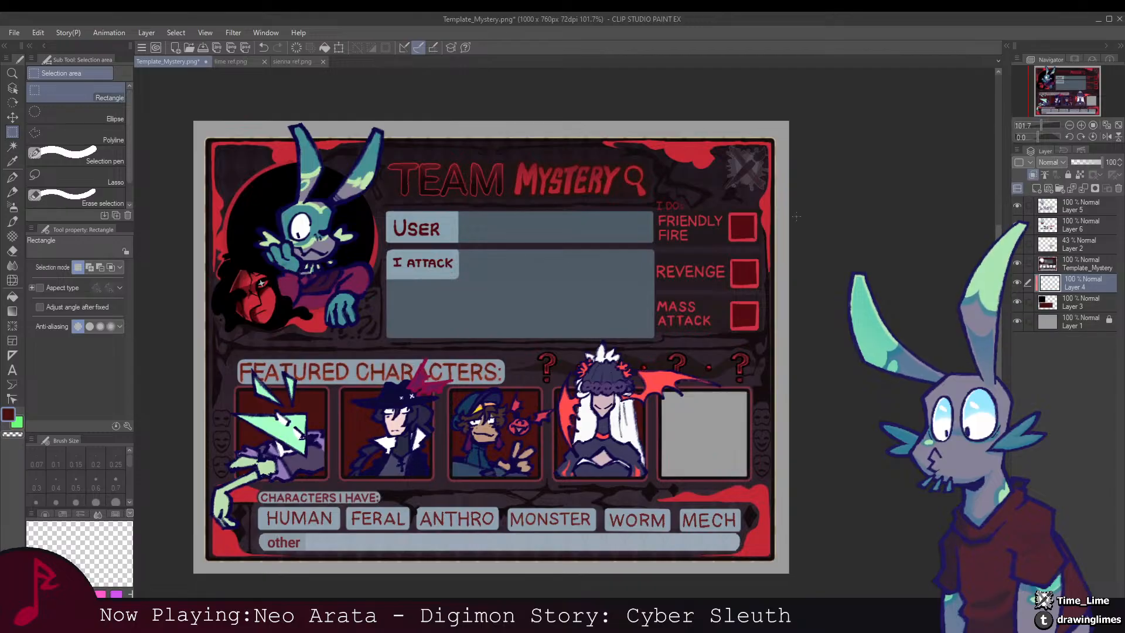
{"action": "key", "text": "b"}
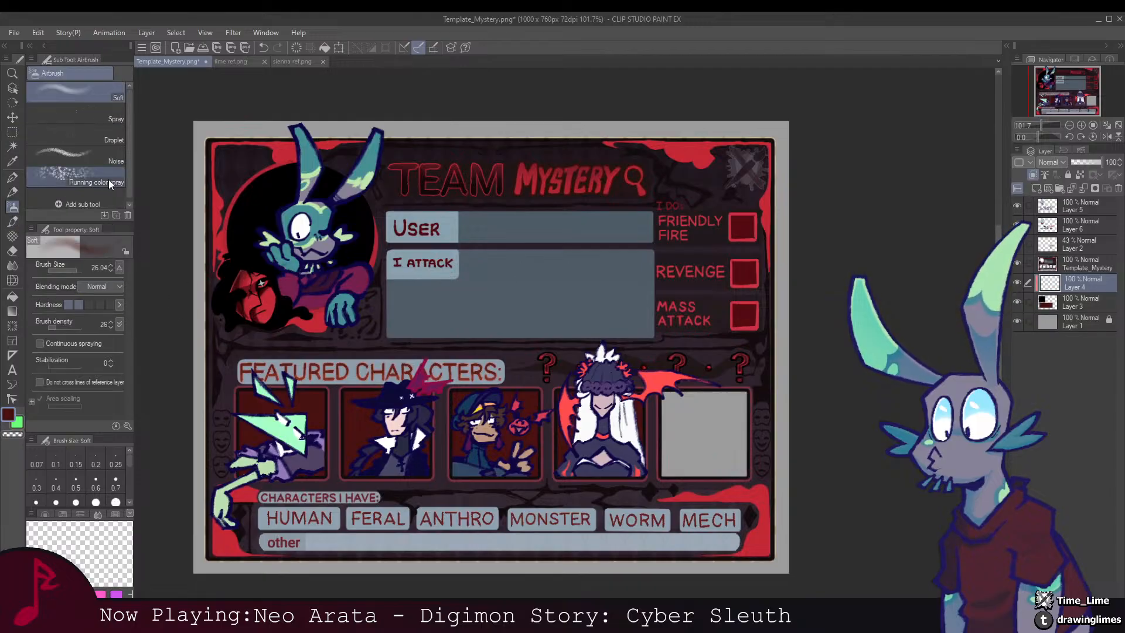
{"action": "key", "text": "b"}
{"action": "left_click_drag", "start_coordinate": [351, 229], "coordinate": [410, 331]}
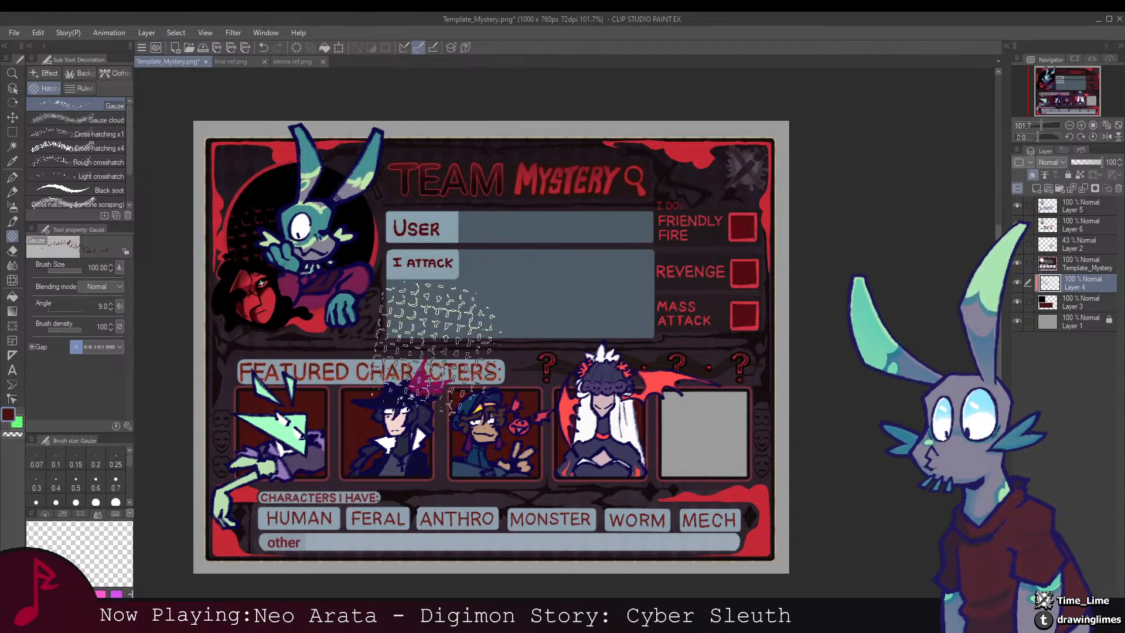
Step: Brush black Gauze texture over the maroon backgrounds of the first four featured-character boxes
{"action": "left_click_drag", "start_coordinate": [469, 346], "coordinate": [459, 307]}
{"action": "left_click", "coordinate": [356, 189], "text": "alt"}
{"action": "left_click_drag", "start_coordinate": [379, 279], "coordinate": [404, 230]}
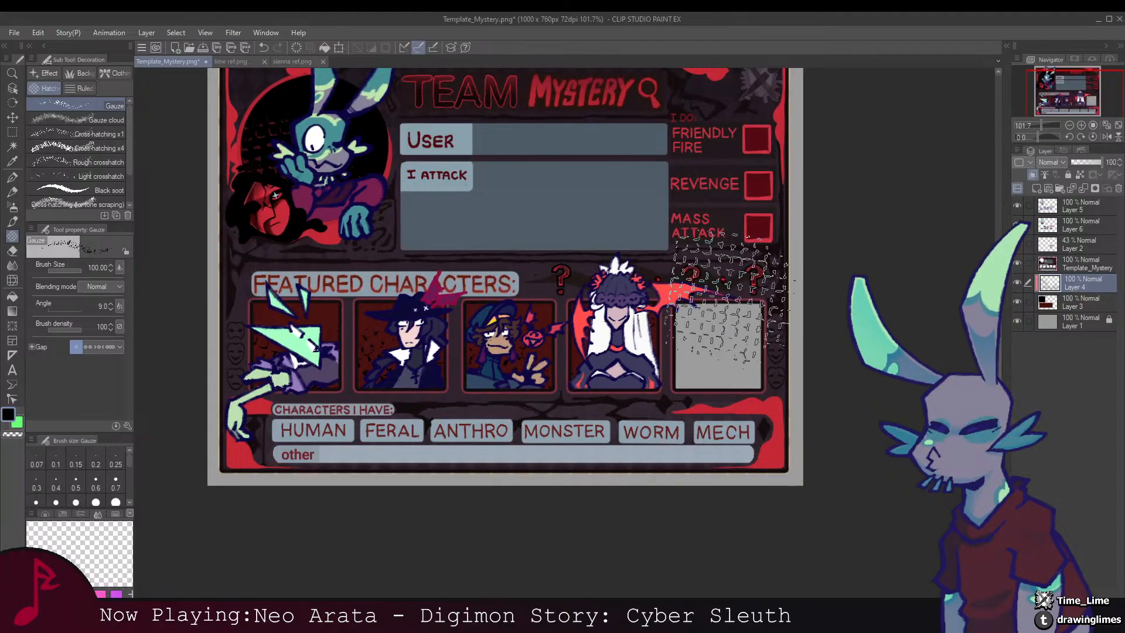
{"action": "left_click_drag", "start_coordinate": [667, 317], "coordinate": [625, 328]}
{"action": "scroll", "coordinate": [625, 328], "scroll_direction": "down", "scroll_amount": 3}
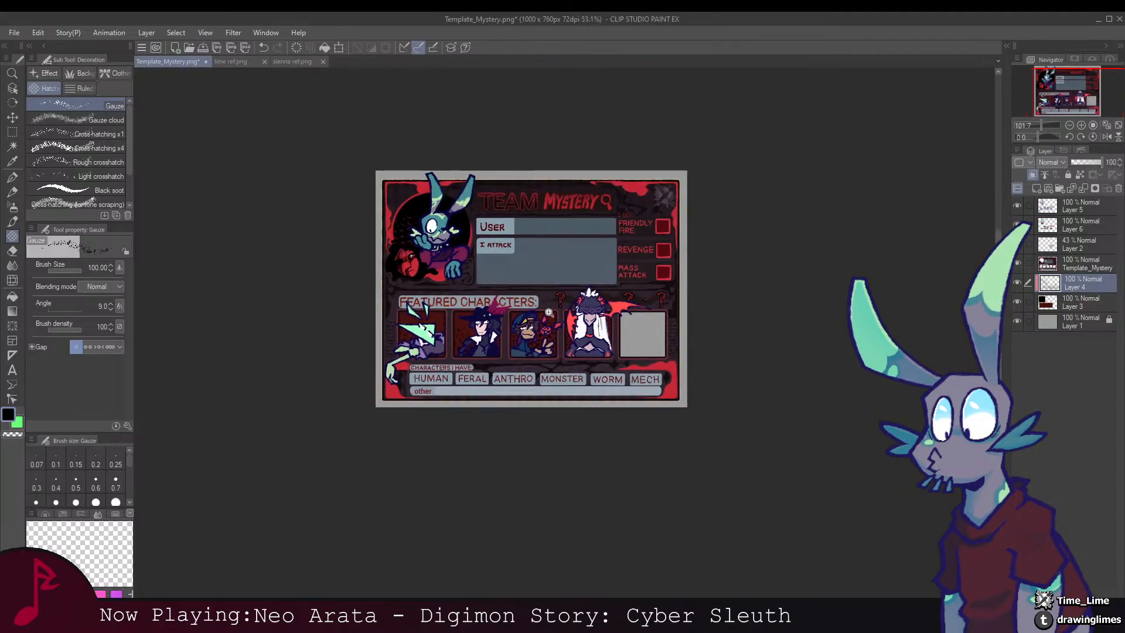
{"action": "scroll", "coordinate": [505, 240], "scroll_direction": "up", "scroll_amount": 2}
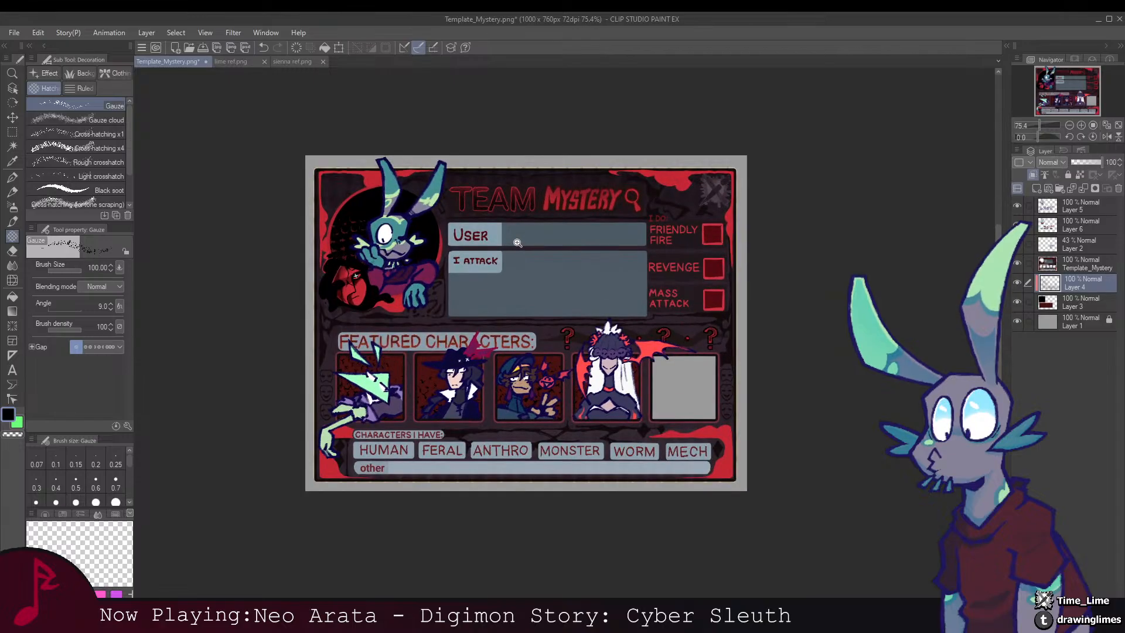
{"action": "scroll", "coordinate": [516, 246], "scroll_direction": "down", "scroll_amount": 2}
{"action": "scroll", "coordinate": [545, 287], "scroll_direction": "up", "scroll_amount": 3}
{"action": "scroll", "coordinate": [554, 298], "scroll_direction": "up", "scroll_amount": 1}
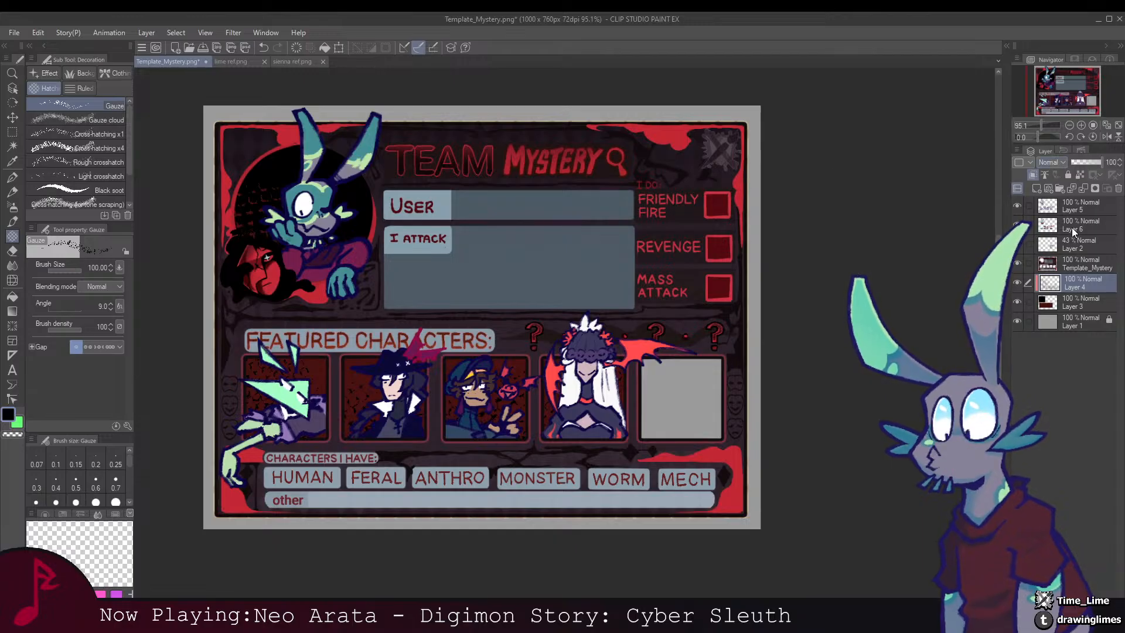
Step: Add a new layer clipped to Layer 6 and paint the large portrait's right ear crimson with Dry ink at size 17.79
{"action": "left_click", "coordinate": [1081, 225]}
{"action": "left_click", "coordinate": [1037, 187]}
{"action": "scroll", "coordinate": [533, 193], "scroll_direction": "up", "scroll_amount": 3}
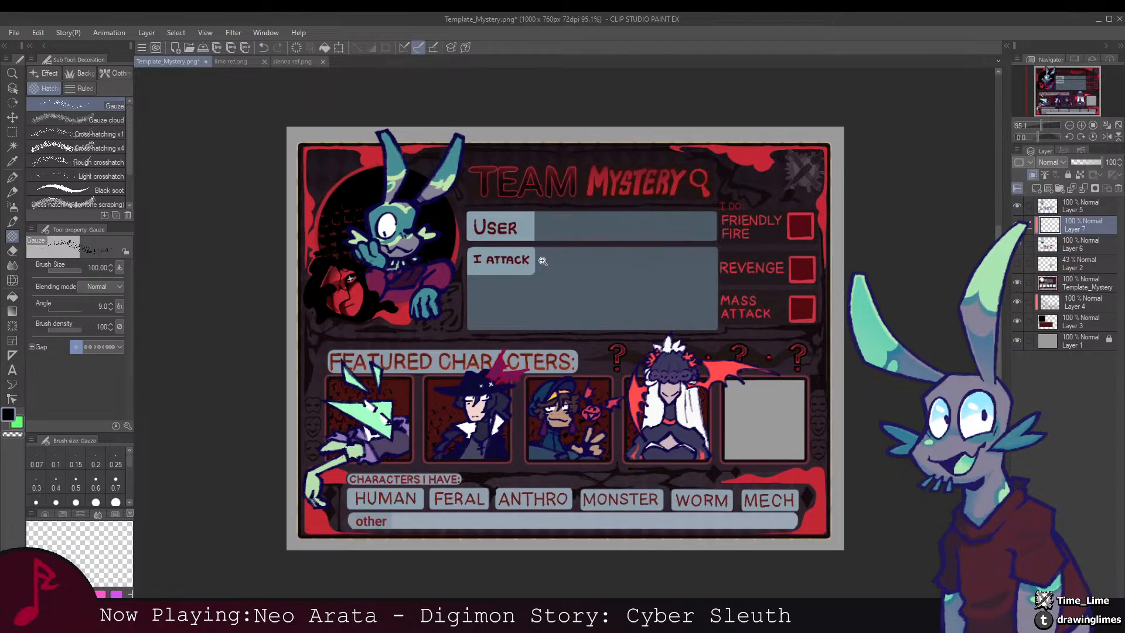
{"action": "key", "text": "b"}
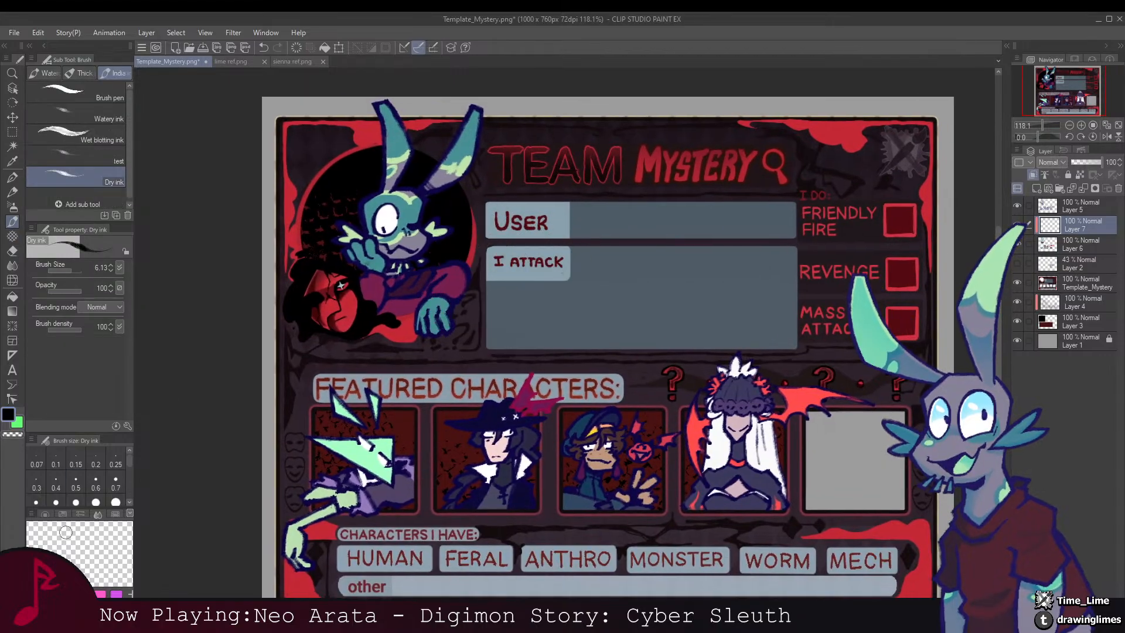
{"action": "left_click_drag", "start_coordinate": [417, 252], "coordinate": [445, 260]}
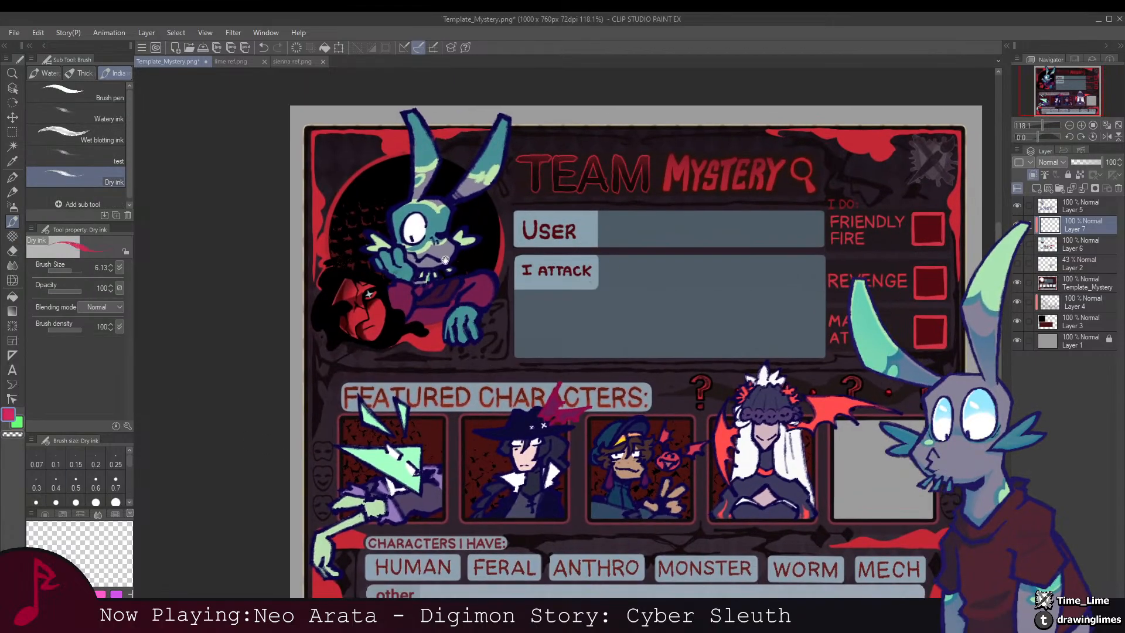
{"action": "scroll", "coordinate": [432, 230], "scroll_direction": "up", "scroll_amount": 2}
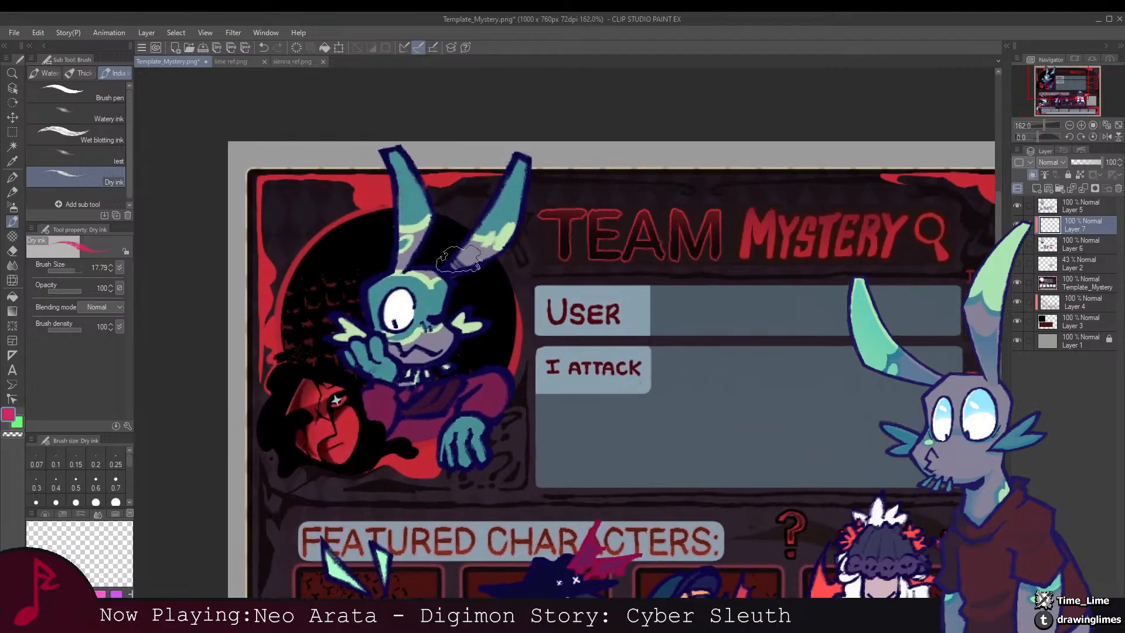
{"action": "mouse_move", "coordinate": [451, 255]}
{"action": "left_mouse_down"}
{"action": "mouse_move", "coordinate": [476, 257]}
{"action": "mouse_move", "coordinate": [496, 244]}
{"action": "mouse_move", "coordinate": [515, 193]}
{"action": "mouse_move", "coordinate": [504, 222]}
{"action": "left_mouse_up"}
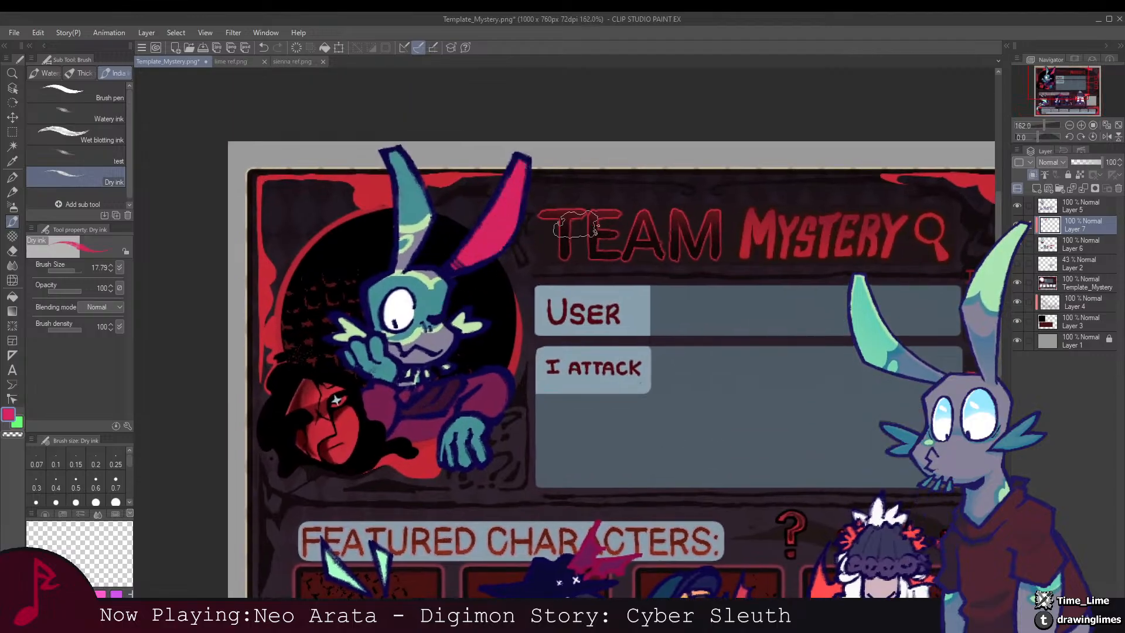
Step: Set the new shading layer to Multiply blending at 45% opacity
{"action": "left_click", "coordinate": [1049, 162]}
{"action": "left_click", "coordinate": [1057, 197]}
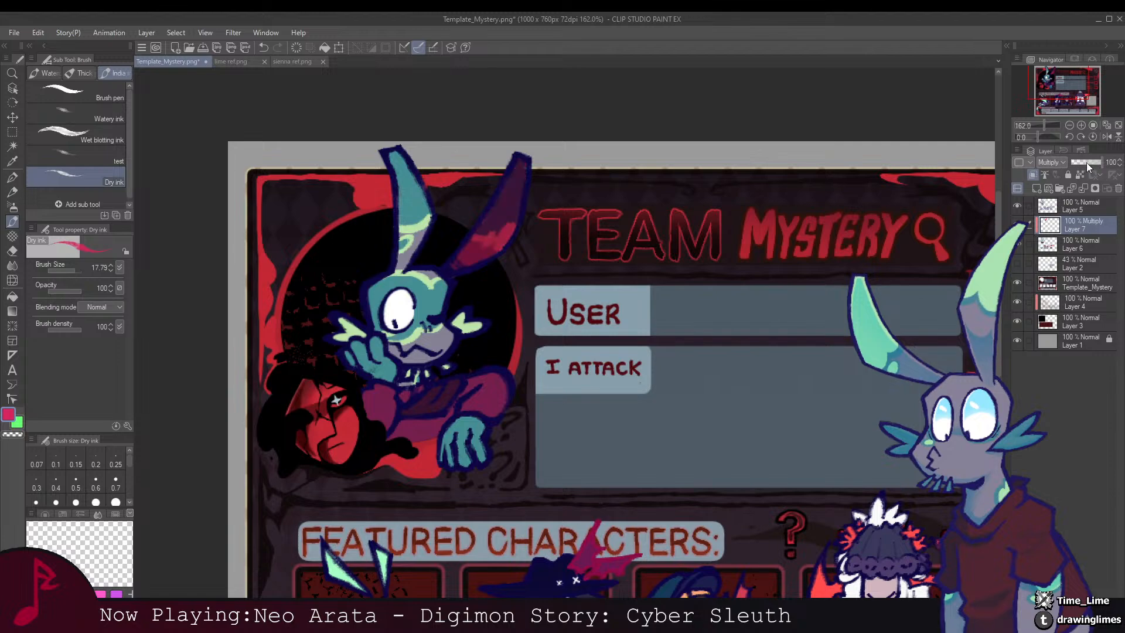
{"action": "left_click_drag", "start_coordinate": [1086, 163], "coordinate": [1083, 162]}
Step: Paint crimson shading over the large portrait's ears, eye, muzzle and right cheek tuft on the Multiply layer
{"action": "left_click_drag", "start_coordinate": [470, 230], "coordinate": [555, 232]}
{"action": "mouse_move", "coordinate": [501, 261]}
{"action": "left_mouse_down"}
{"action": "mouse_move", "coordinate": [482, 268]}
{"action": "mouse_move", "coordinate": [495, 249]}
{"action": "left_mouse_up"}
{"action": "left_click_drag", "start_coordinate": [514, 321], "coordinate": [501, 270]}
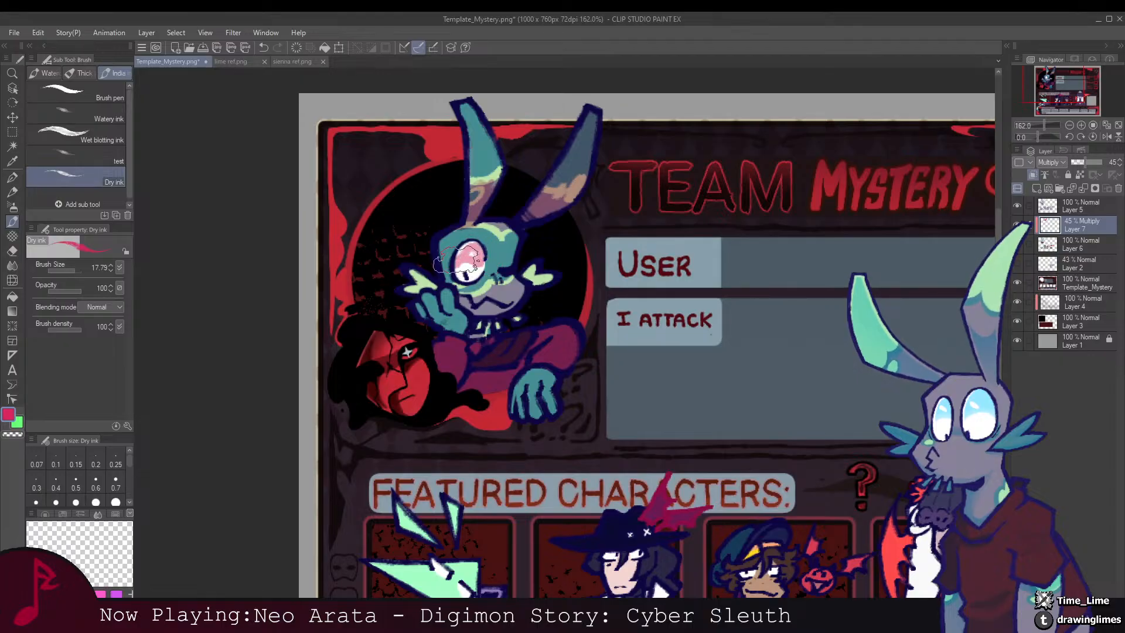
{"action": "left_click_drag", "start_coordinate": [492, 265], "coordinate": [471, 246]}
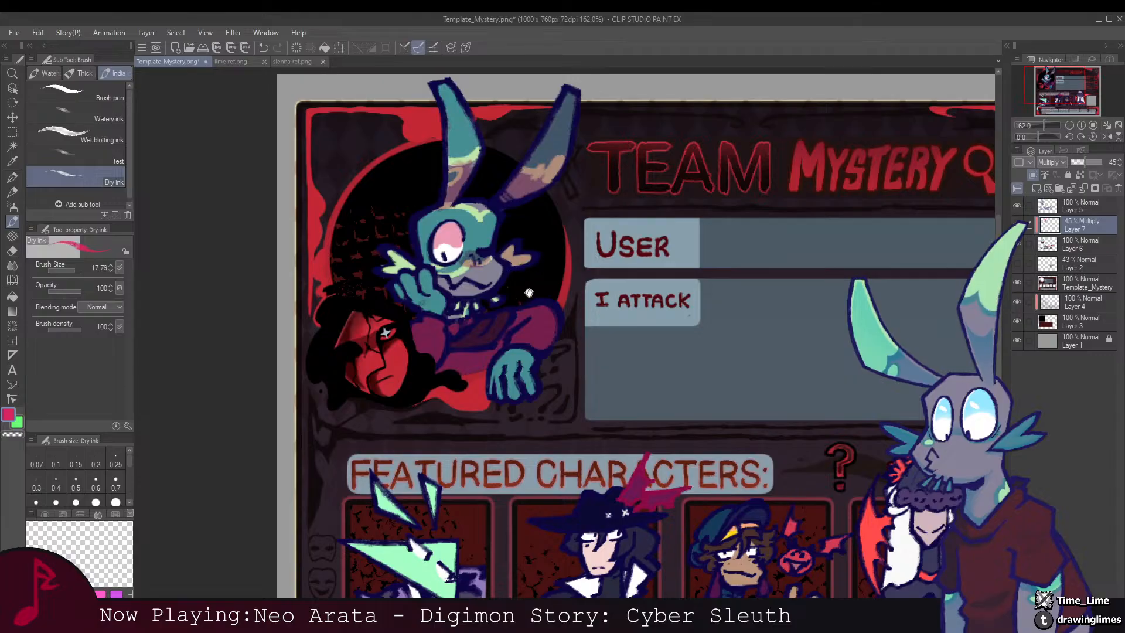
{"action": "left_click_drag", "start_coordinate": [529, 293], "coordinate": [542, 327]}
Step: Fade the crimson shading on the large portrait's ears and eye with the Soft eraser
{"action": "key", "text": "e"}
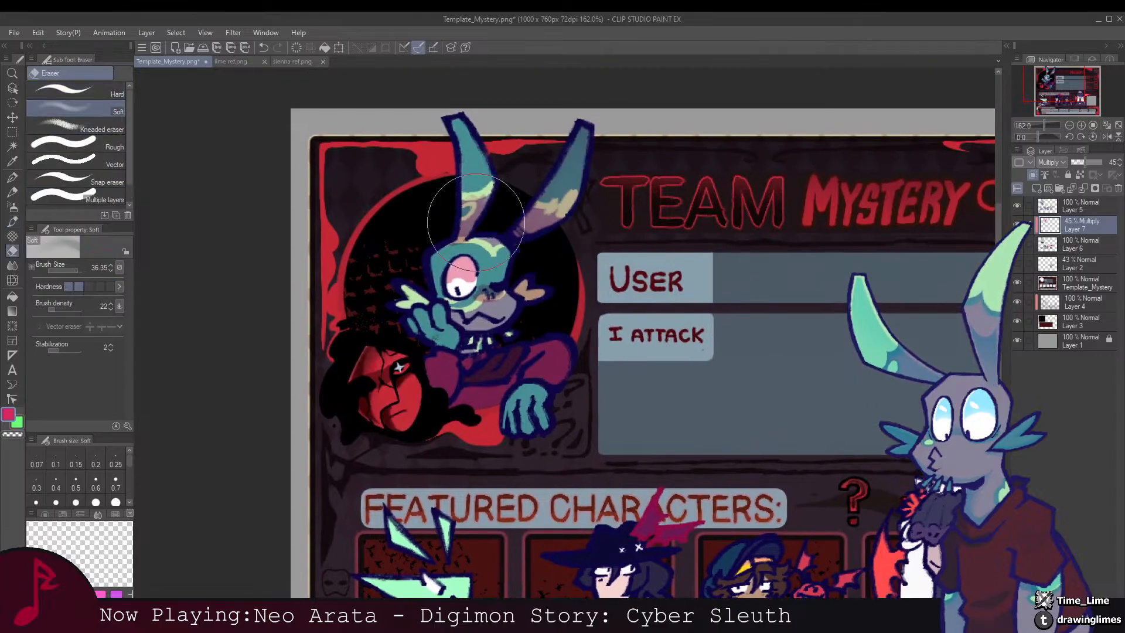
{"action": "left_click_drag", "start_coordinate": [464, 281], "coordinate": [465, 281]}
{"action": "left_click_drag", "start_coordinate": [466, 287], "coordinate": [459, 269]}
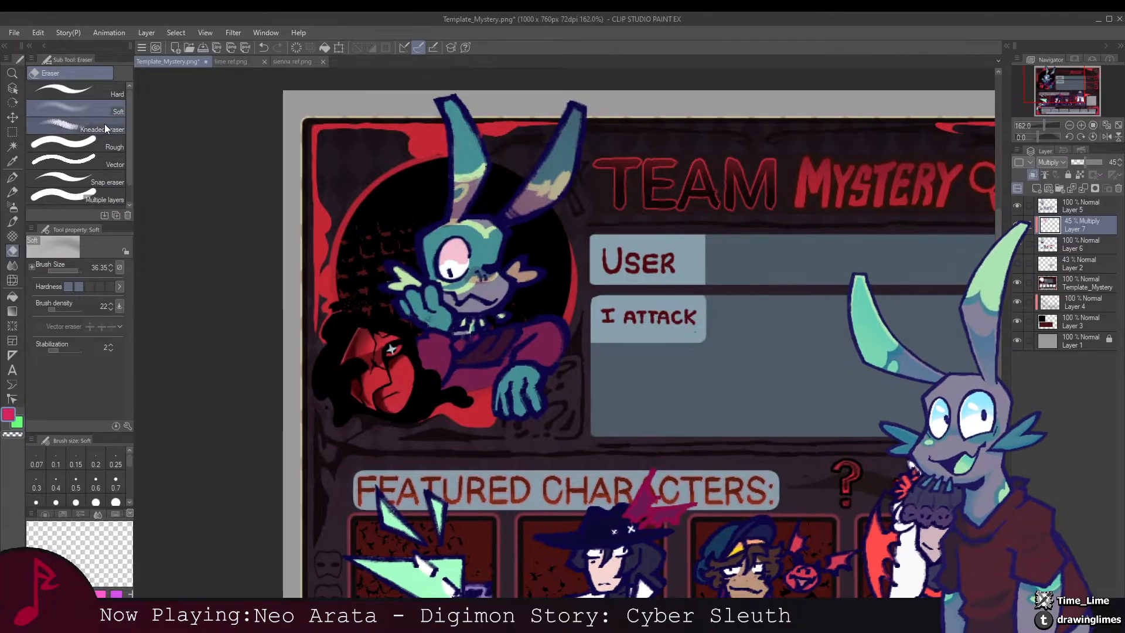
Step: Erase small highlights out of the pink shading in the large portrait's eye with the Hard eraser
{"action": "left_click", "coordinate": [117, 92]}
{"action": "scroll", "coordinate": [486, 277], "scroll_direction": "up", "scroll_amount": 3}
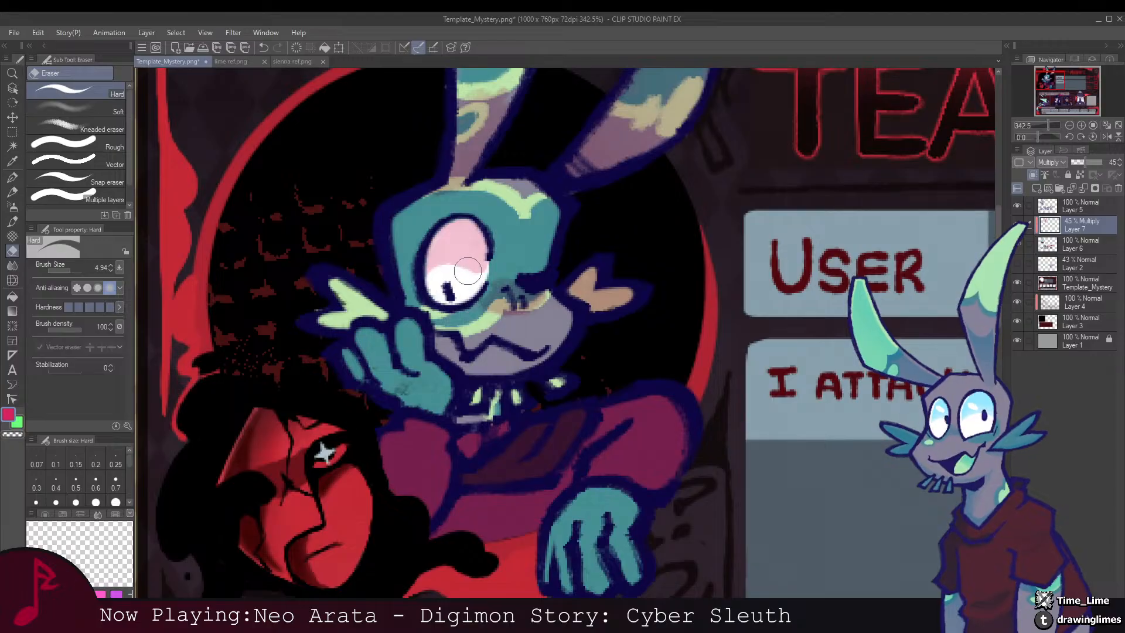
{"action": "left_click", "coordinate": [472, 258]}
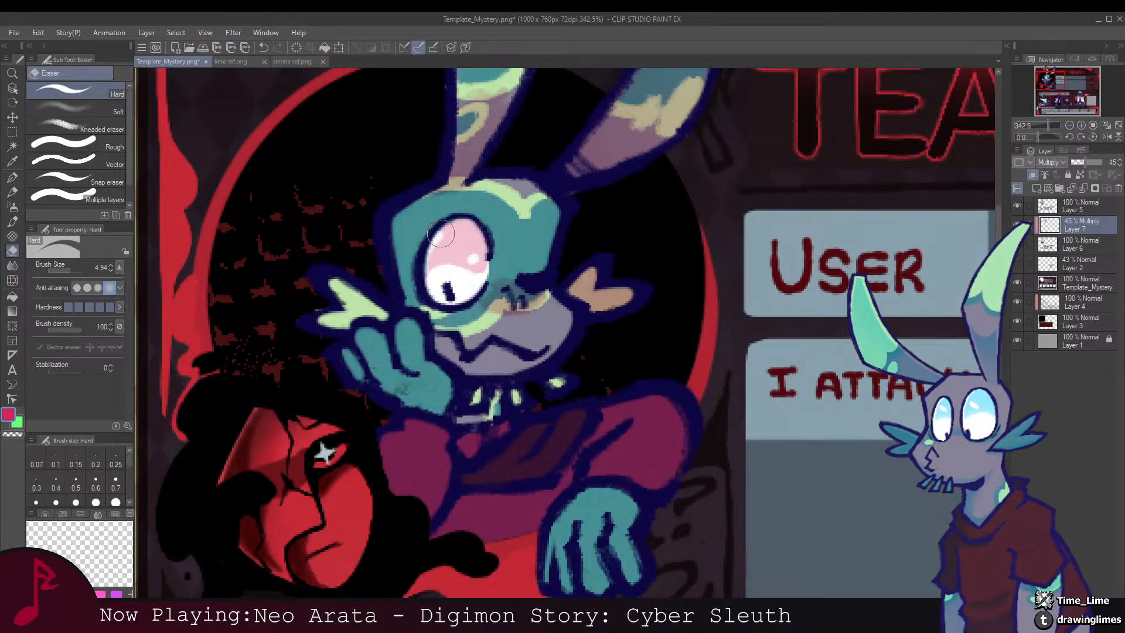
{"action": "scroll", "coordinate": [476, 196], "scroll_direction": "down", "scroll_amount": 6}
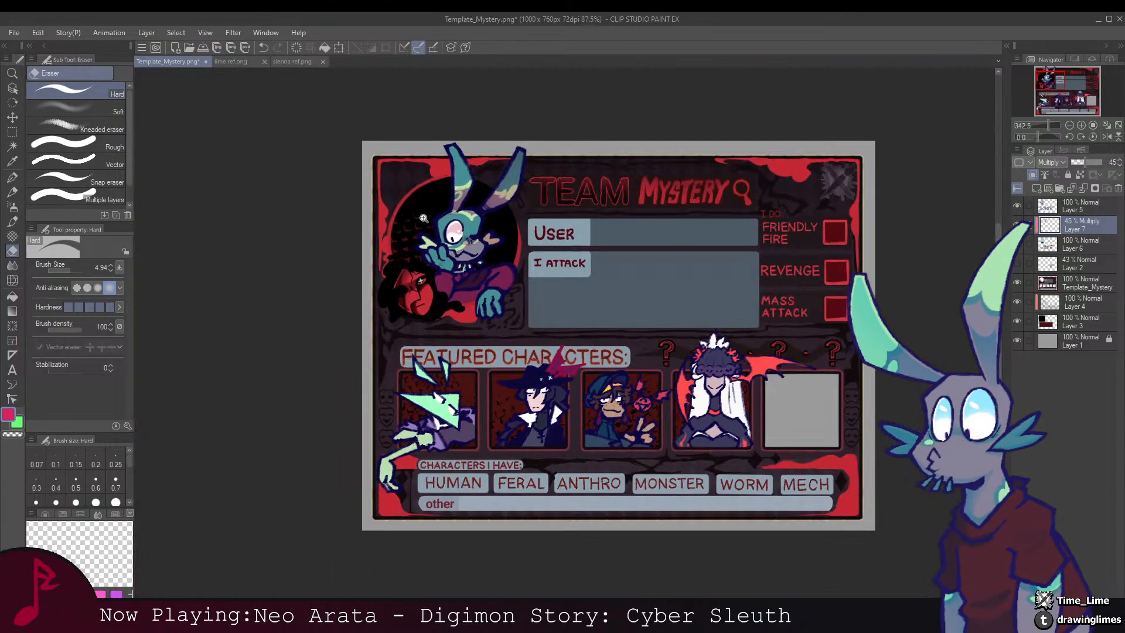
Step: Paint crimson Dry ink shading over the large portrait's sleeves, torso and hands
{"action": "scroll", "coordinate": [469, 265], "scroll_direction": "up", "scroll_amount": 5}
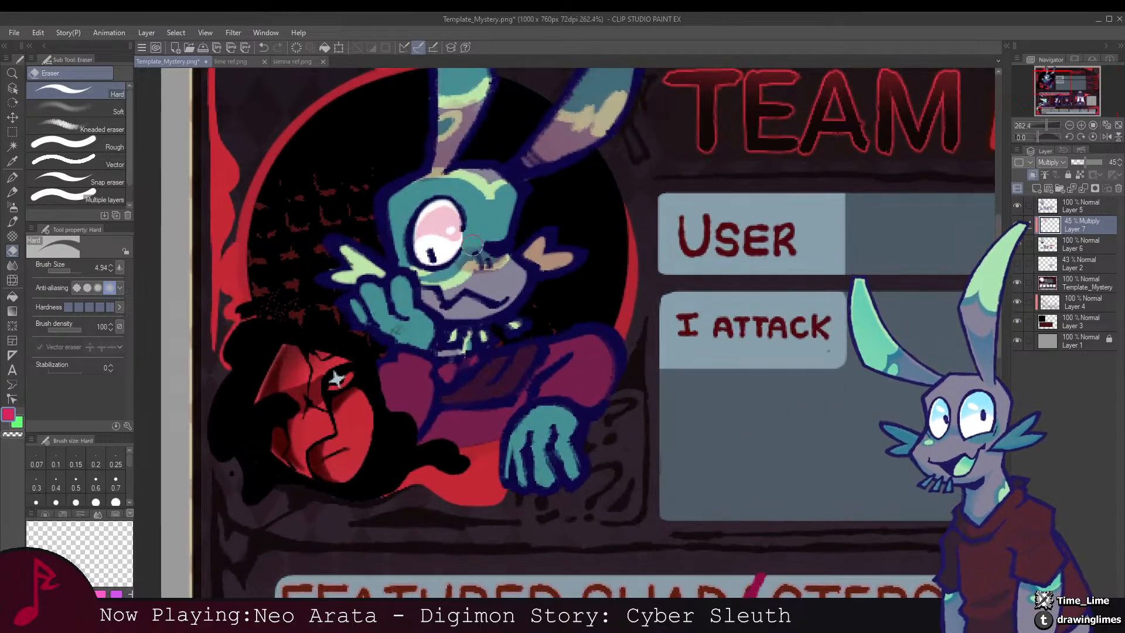
{"action": "left_click_drag", "start_coordinate": [491, 258], "coordinate": [443, 243]}
{"action": "key", "text": "b"}
{"action": "mouse_move", "coordinate": [404, 328]}
{"action": "left_mouse_down"}
{"action": "mouse_move", "coordinate": [409, 337]}
{"action": "mouse_move", "coordinate": [424, 322]}
{"action": "mouse_move", "coordinate": [377, 346]}
{"action": "mouse_move", "coordinate": [402, 358]}
{"action": "mouse_move", "coordinate": [410, 380]}
{"action": "mouse_move", "coordinate": [415, 345]}
{"action": "mouse_move", "coordinate": [467, 339]}
{"action": "left_mouse_up"}
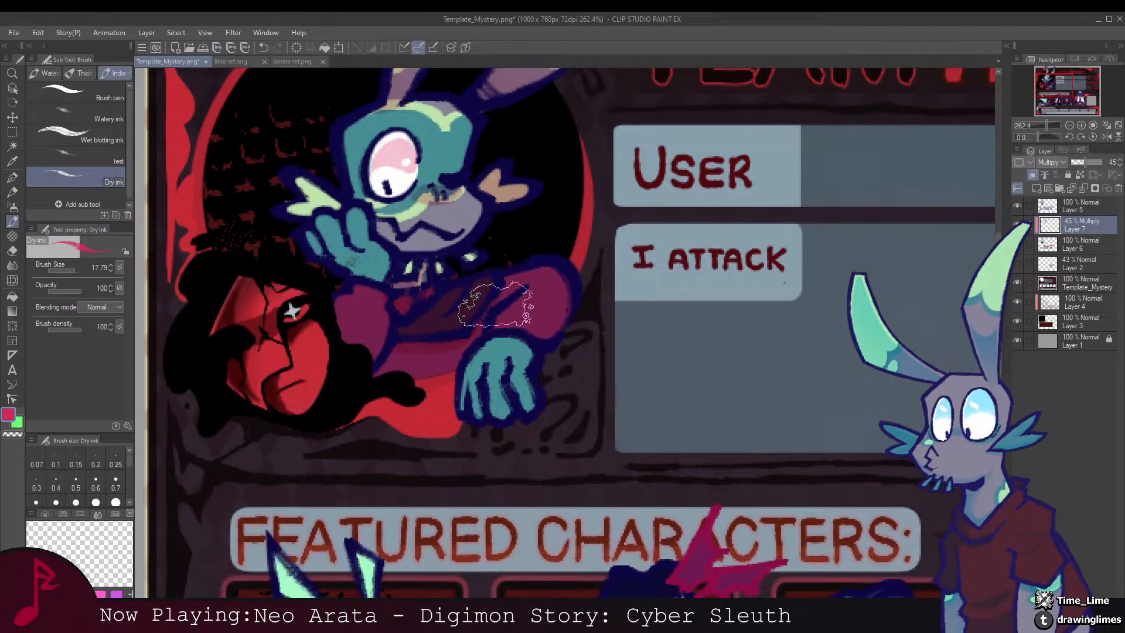
{"action": "mouse_move", "coordinate": [514, 303]}
{"action": "left_mouse_down"}
{"action": "mouse_move", "coordinate": [518, 327]}
{"action": "mouse_move", "coordinate": [580, 305]}
{"action": "mouse_move", "coordinate": [542, 325]}
{"action": "mouse_move", "coordinate": [482, 394]}
{"action": "left_mouse_up"}
{"action": "mouse_move", "coordinate": [501, 337]}
{"action": "left_mouse_down"}
{"action": "mouse_move", "coordinate": [510, 331]}
{"action": "mouse_move", "coordinate": [492, 324]}
{"action": "mouse_move", "coordinate": [422, 358]}
{"action": "mouse_move", "coordinate": [341, 317]}
{"action": "mouse_move", "coordinate": [382, 329]}
{"action": "mouse_move", "coordinate": [420, 365]}
{"action": "left_mouse_up"}
{"action": "left_click_drag", "start_coordinate": [374, 313], "coordinate": [430, 322]}
Step: Soften the shading on the large portrait's hands and sleeves with the Soft eraser
{"action": "key", "text": "e"}
{"action": "left_click", "coordinate": [117, 109]}
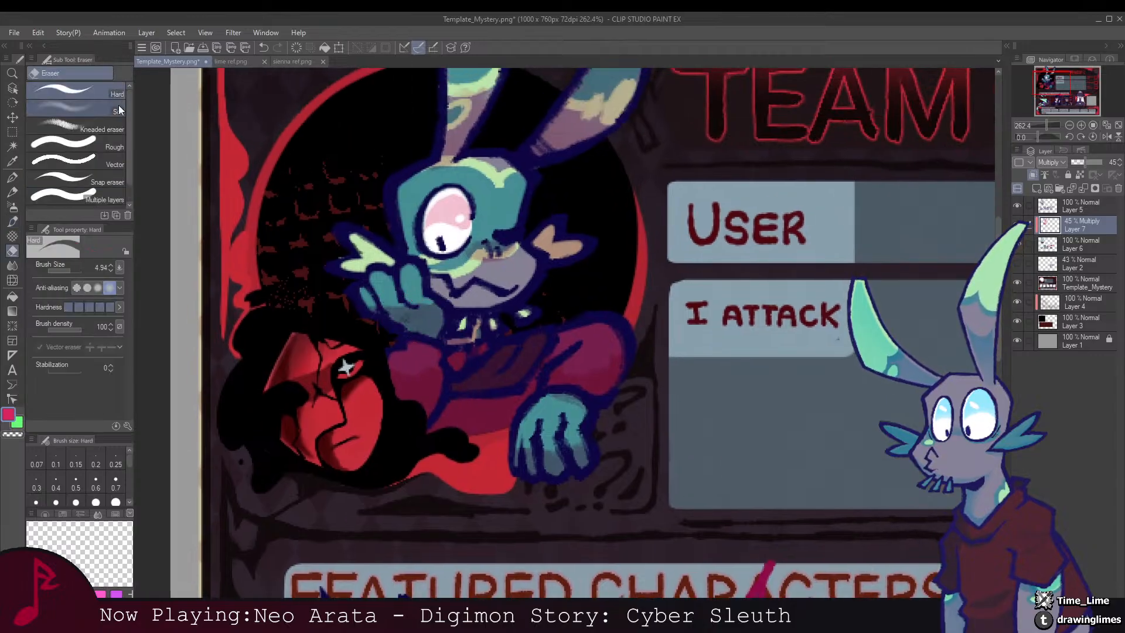
{"action": "mouse_move", "coordinate": [386, 287]}
{"action": "left_mouse_down"}
{"action": "mouse_move", "coordinate": [387, 385]}
{"action": "mouse_move", "coordinate": [402, 409]}
{"action": "mouse_move", "coordinate": [422, 406]}
{"action": "mouse_move", "coordinate": [436, 452]}
{"action": "left_mouse_up"}
{"action": "key", "text": "b"}
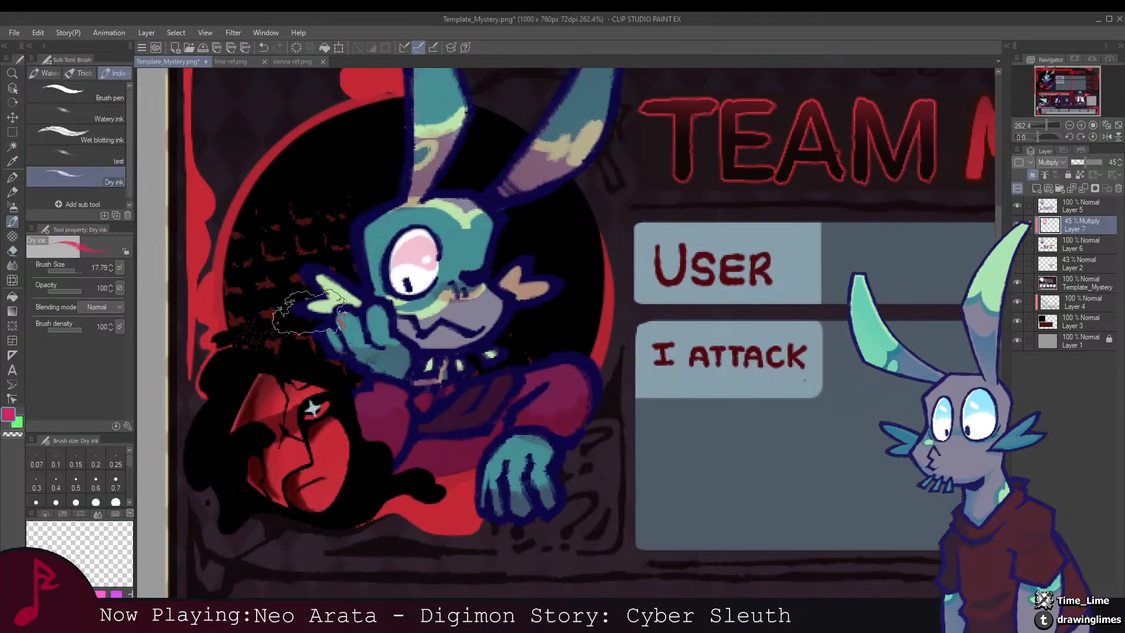
Step: Refine the crimson shading on the large portrait's ears with the Soft and Hard erasers
{"action": "key", "text": "e"}
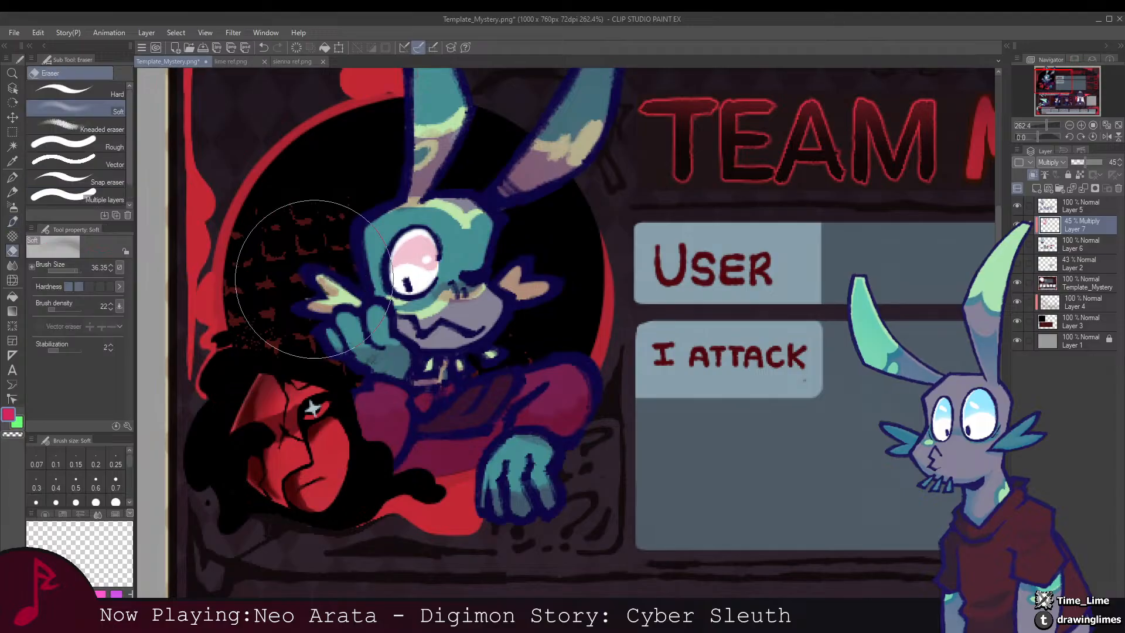
{"action": "left_click_drag", "start_coordinate": [373, 248], "coordinate": [341, 385]}
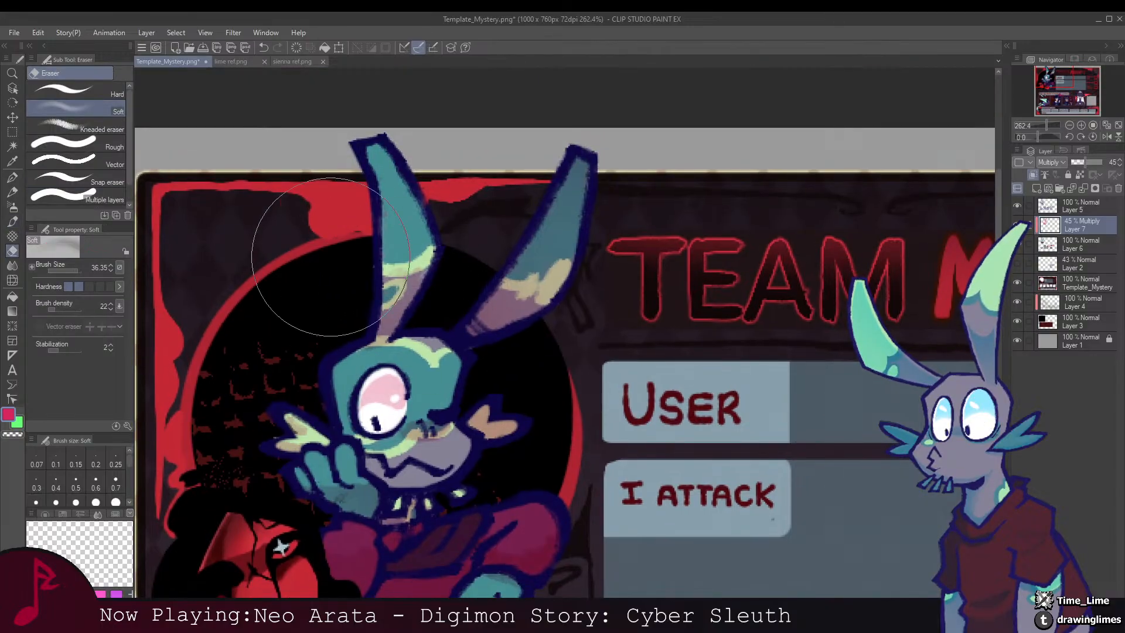
{"action": "left_click", "coordinate": [117, 87]}
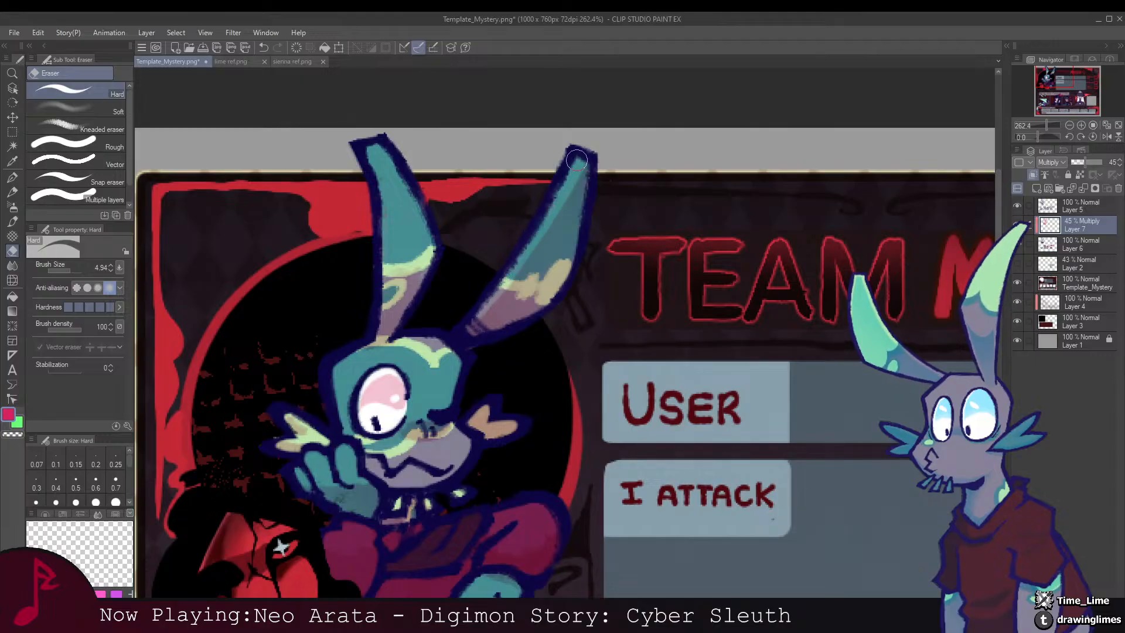
{"action": "mouse_move", "coordinate": [477, 182]}
{"action": "left_mouse_down"}
{"action": "mouse_move", "coordinate": [568, 202]}
{"action": "mouse_move", "coordinate": [556, 147]}
{"action": "left_mouse_up"}
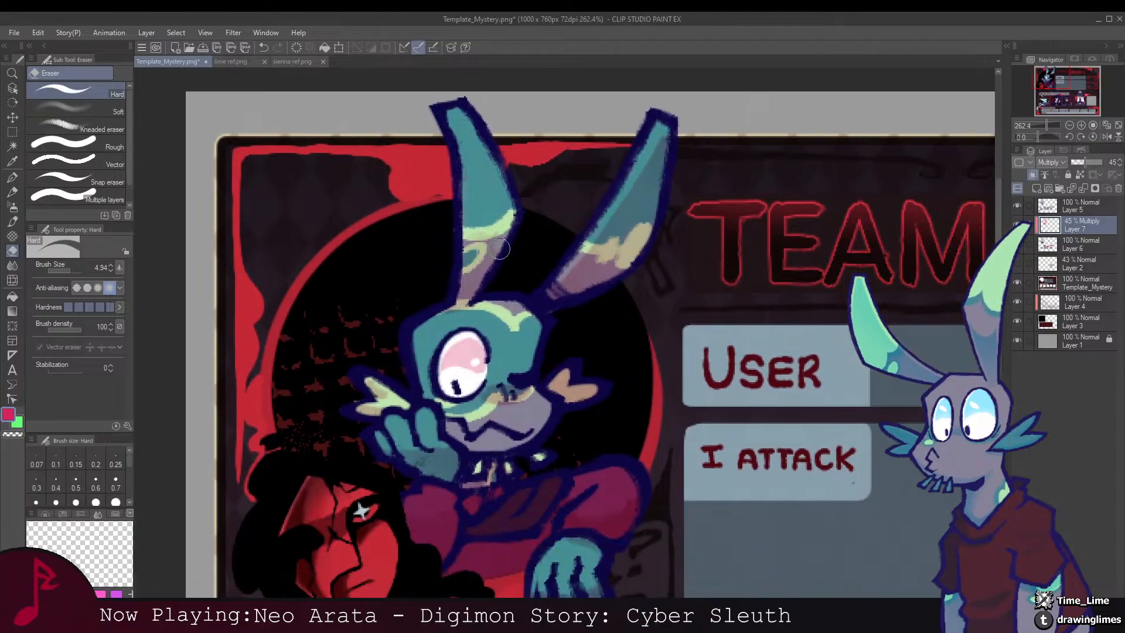
{"action": "mouse_move", "coordinate": [466, 250]}
{"action": "left_mouse_down"}
{"action": "mouse_move", "coordinate": [467, 150]}
{"action": "mouse_move", "coordinate": [443, 139]}
{"action": "left_mouse_up"}
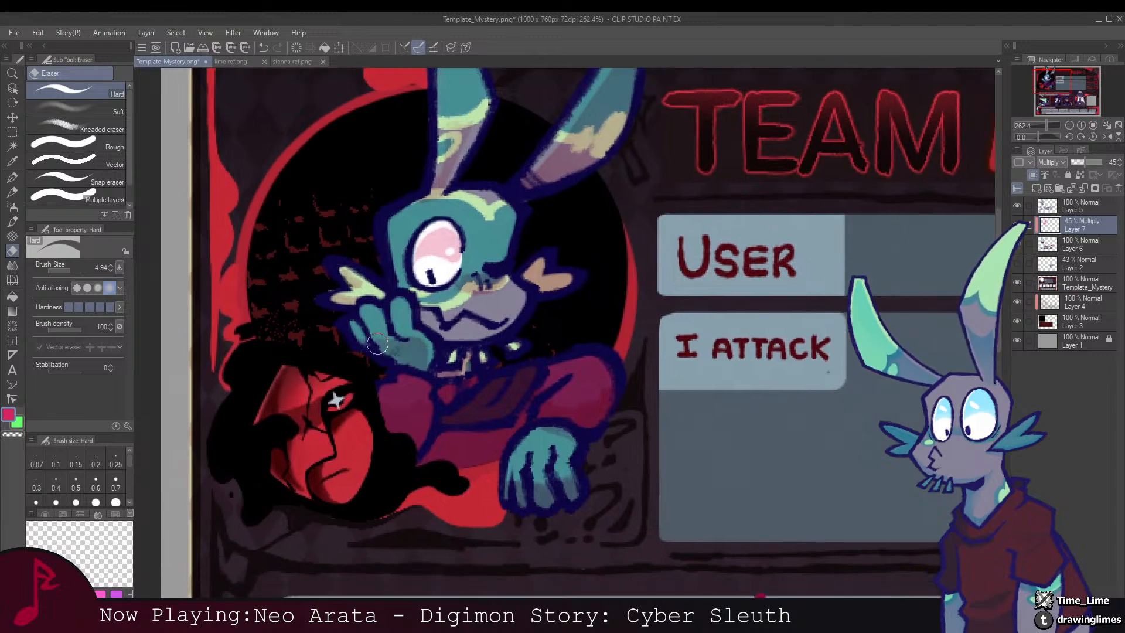
Step: Erase highlights out of the shading on the large portrait's hands with the Hard eraser and blend them with the Soft eraser
{"action": "scroll", "coordinate": [459, 378], "scroll_direction": "down", "scroll_amount": 3}
{"action": "mouse_move", "coordinate": [457, 386]}
{"action": "left_mouse_down"}
{"action": "mouse_move", "coordinate": [464, 304]}
{"action": "mouse_move", "coordinate": [363, 295]}
{"action": "left_mouse_up"}
{"action": "scroll", "coordinate": [463, 305], "scroll_direction": "up", "scroll_amount": 2}
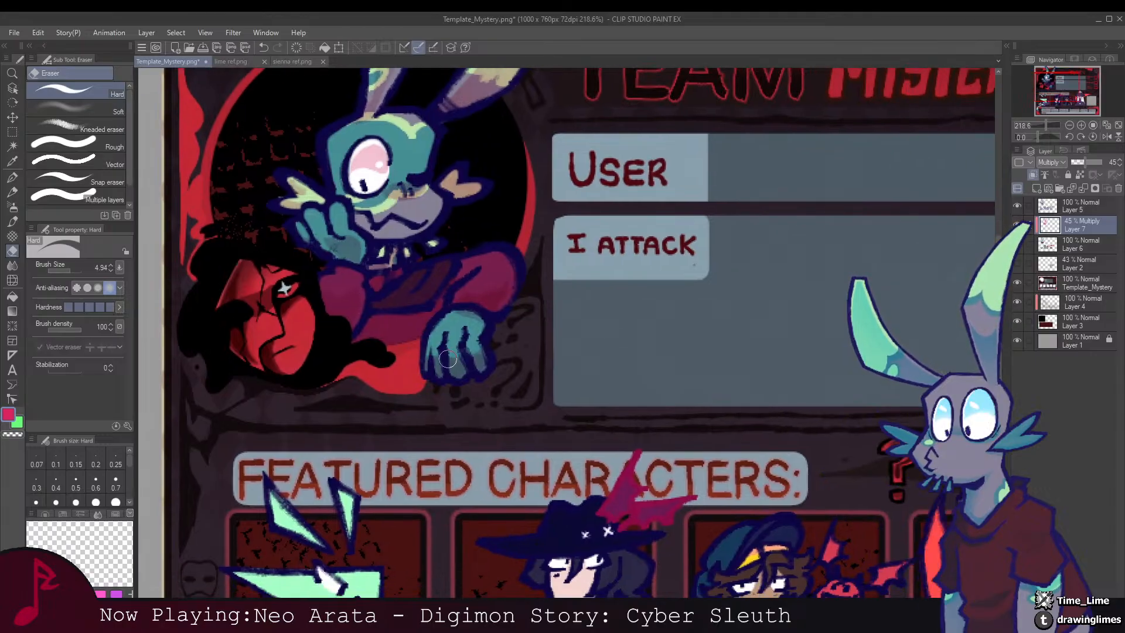
{"action": "scroll", "coordinate": [456, 363], "scroll_direction": "down", "scroll_amount": 5}
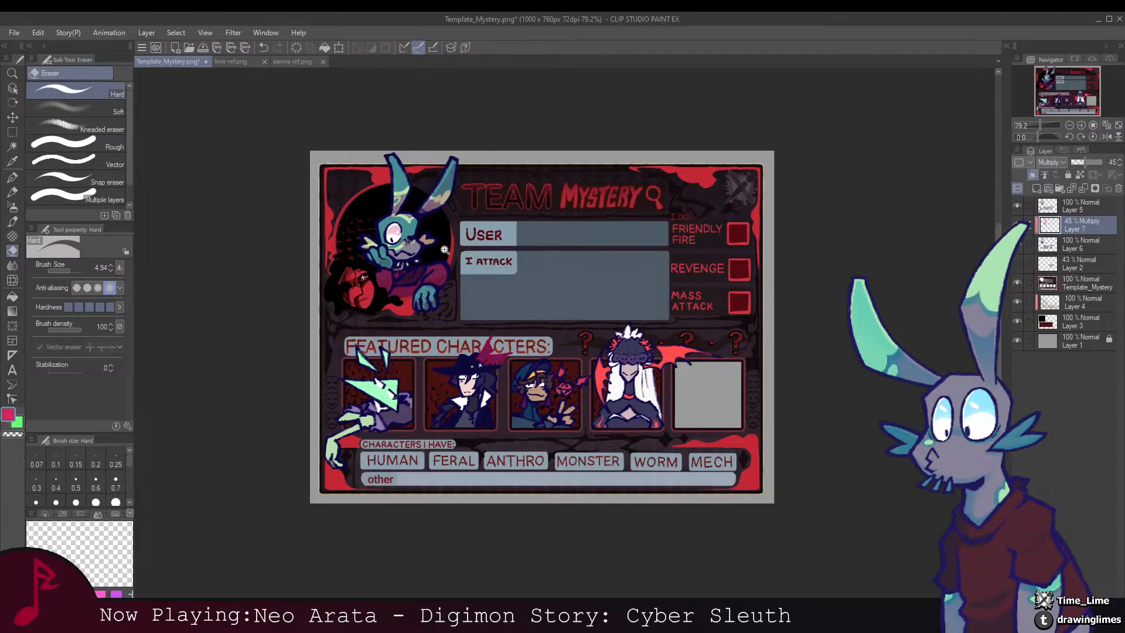
{"action": "scroll", "coordinate": [445, 250], "scroll_direction": "up", "scroll_amount": 6}
{"action": "left_click", "coordinate": [76, 110]}
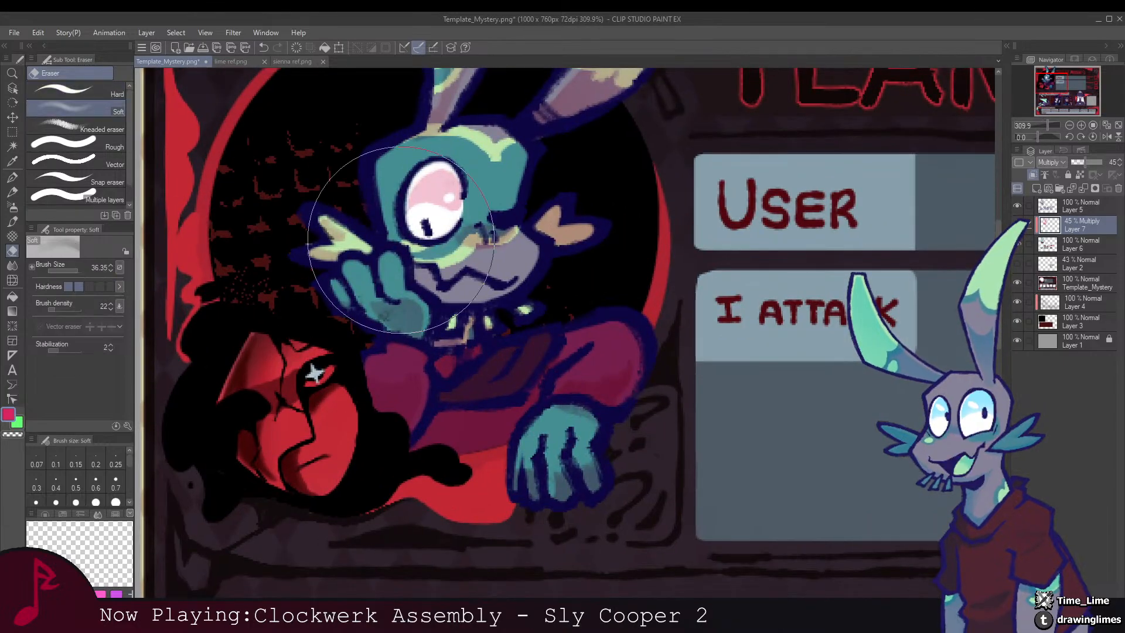
{"action": "mouse_move", "coordinate": [400, 239]}
{"action": "left_mouse_down"}
{"action": "mouse_move", "coordinate": [437, 328]}
{"action": "mouse_move", "coordinate": [391, 318]}
{"action": "left_mouse_up"}
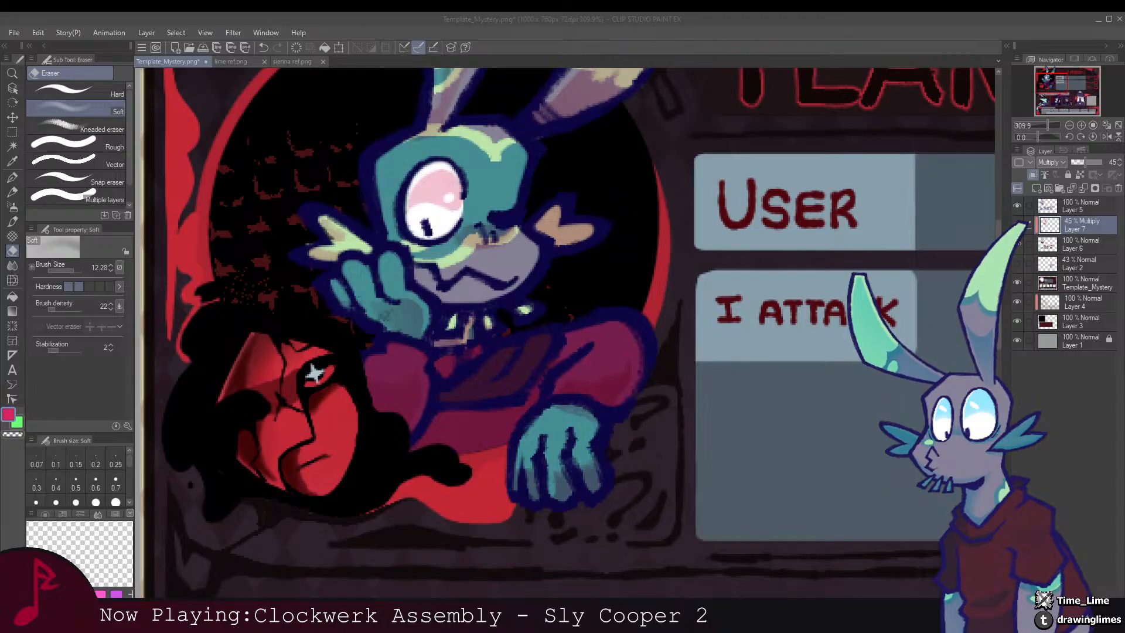
Step: Paint crimson Dry ink shading over the eyes of the green triangular-headed character in the first featured frame
{"action": "scroll", "coordinate": [516, 270], "scroll_direction": "down", "scroll_amount": 6}
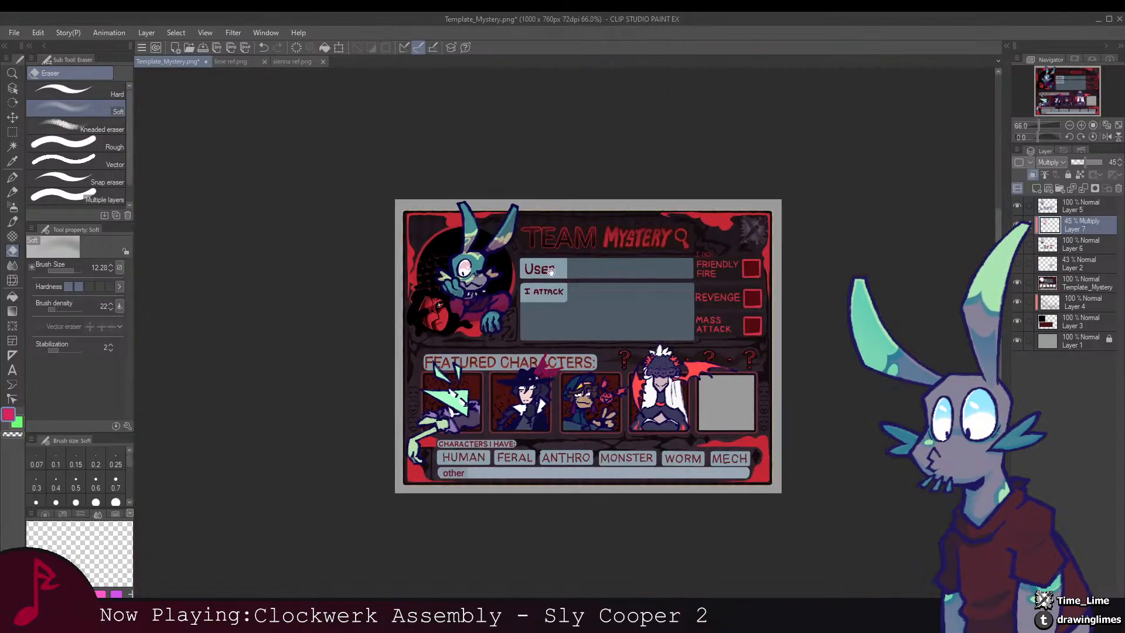
{"action": "scroll", "coordinate": [474, 284], "scroll_direction": "up", "scroll_amount": 5}
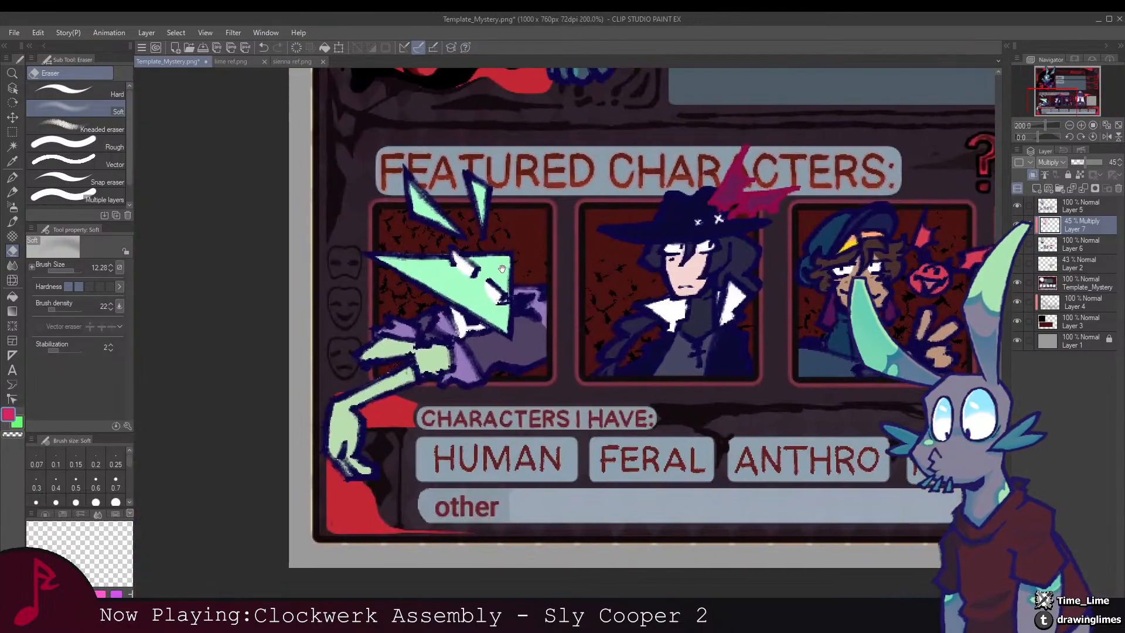
{"action": "key", "text": "b"}
{"action": "mouse_move", "coordinate": [502, 269]}
{"action": "left_mouse_down"}
{"action": "mouse_move", "coordinate": [470, 273]}
{"action": "mouse_move", "coordinate": [442, 249]}
{"action": "mouse_move", "coordinate": [504, 297]}
{"action": "left_mouse_up"}
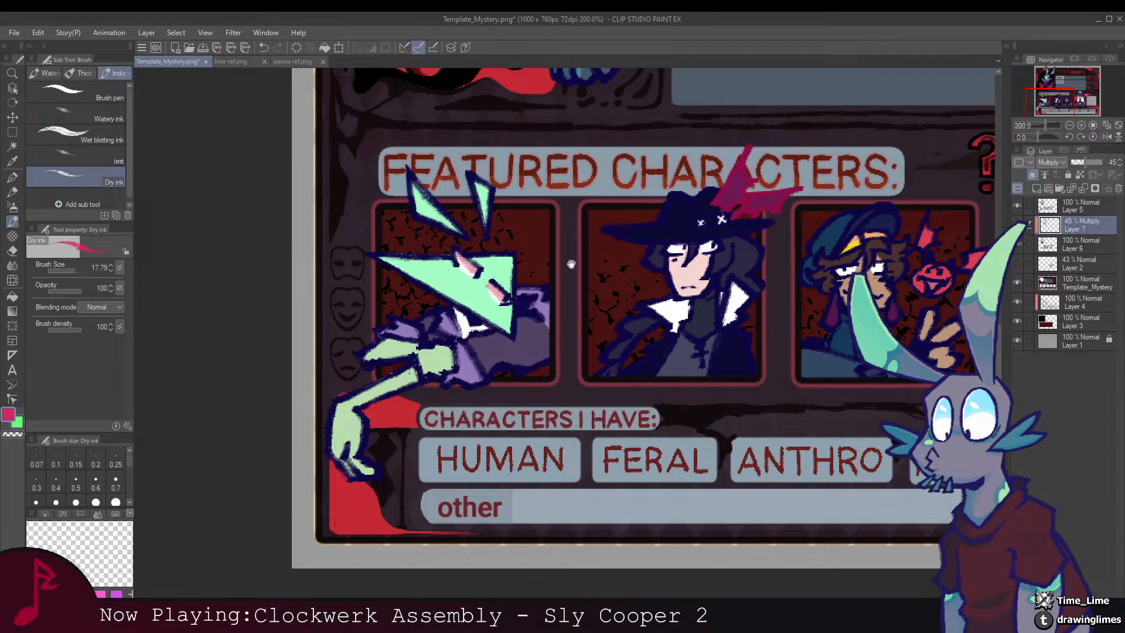
Step: Paint crimson Dry ink shading on the hatted character's face in the second featured frame and fade it with the Soft eraser
{"action": "left_click_drag", "start_coordinate": [572, 264], "coordinate": [401, 260]}
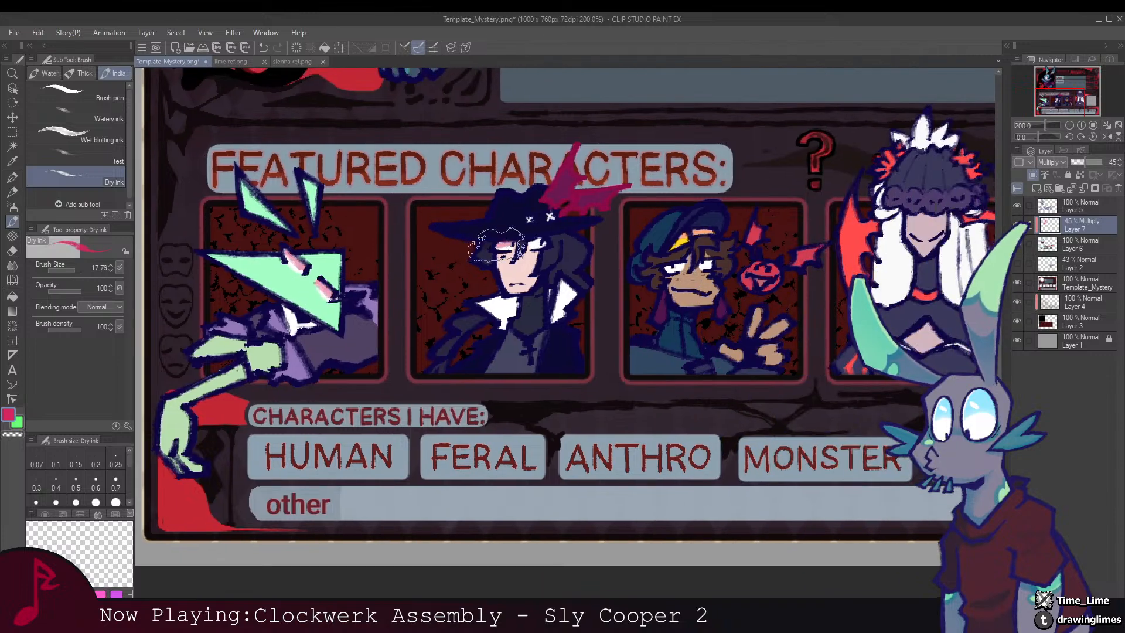
{"action": "key", "text": "e"}
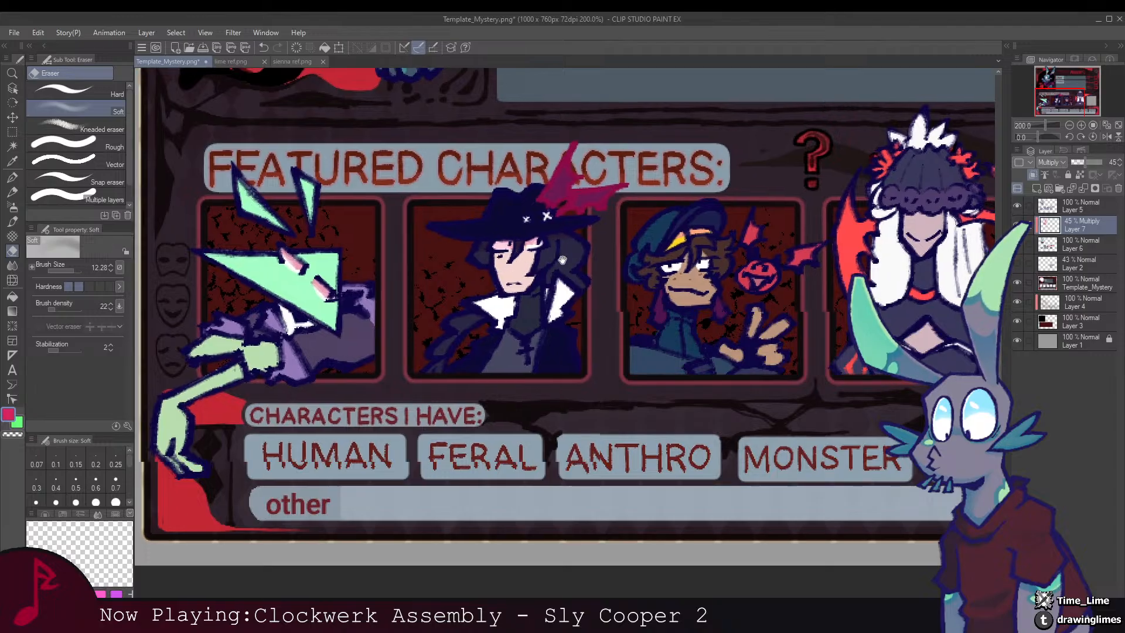
{"action": "left_click_drag", "start_coordinate": [531, 307], "coordinate": [498, 287]}
Step: Shade the hatted character's coat and white collar with crimson Dry ink, and soften the face shading with the Soft eraser
{"action": "key", "text": "b"}
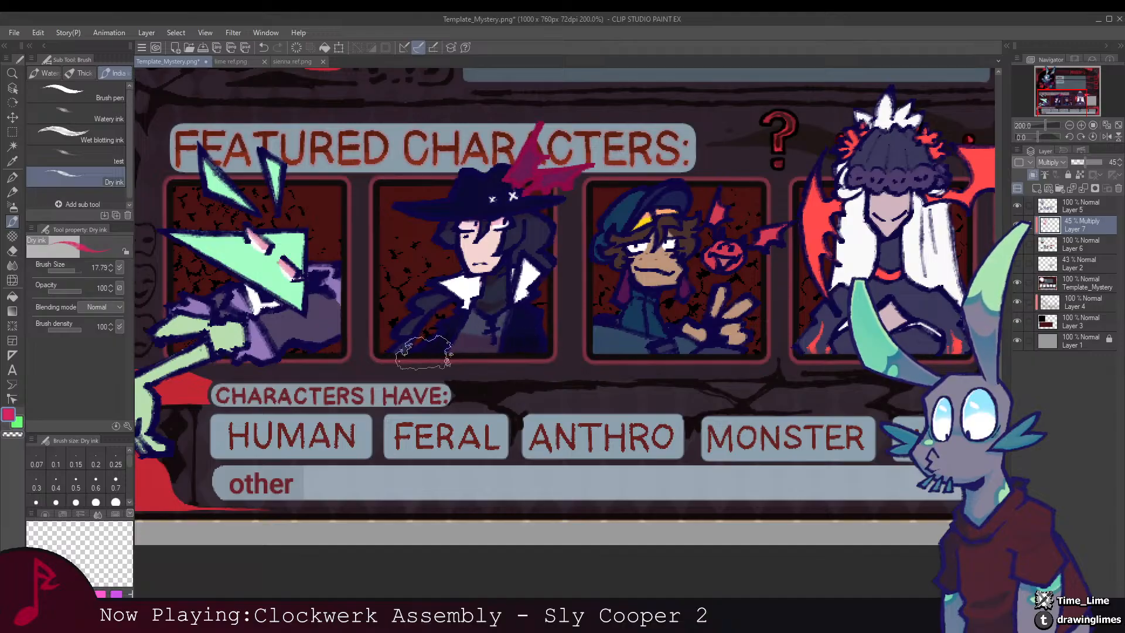
{"action": "left_click_drag", "start_coordinate": [428, 337], "coordinate": [444, 342]}
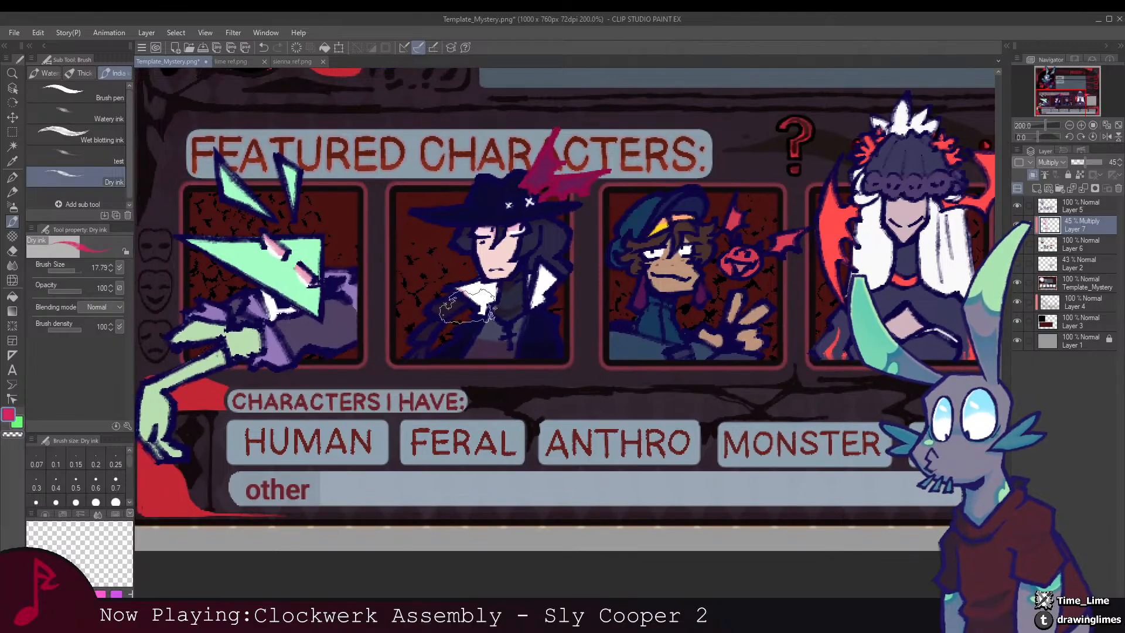
{"action": "mouse_move", "coordinate": [468, 305]}
{"action": "left_mouse_down"}
{"action": "mouse_move", "coordinate": [464, 296]}
{"action": "mouse_move", "coordinate": [487, 296]}
{"action": "left_mouse_up"}
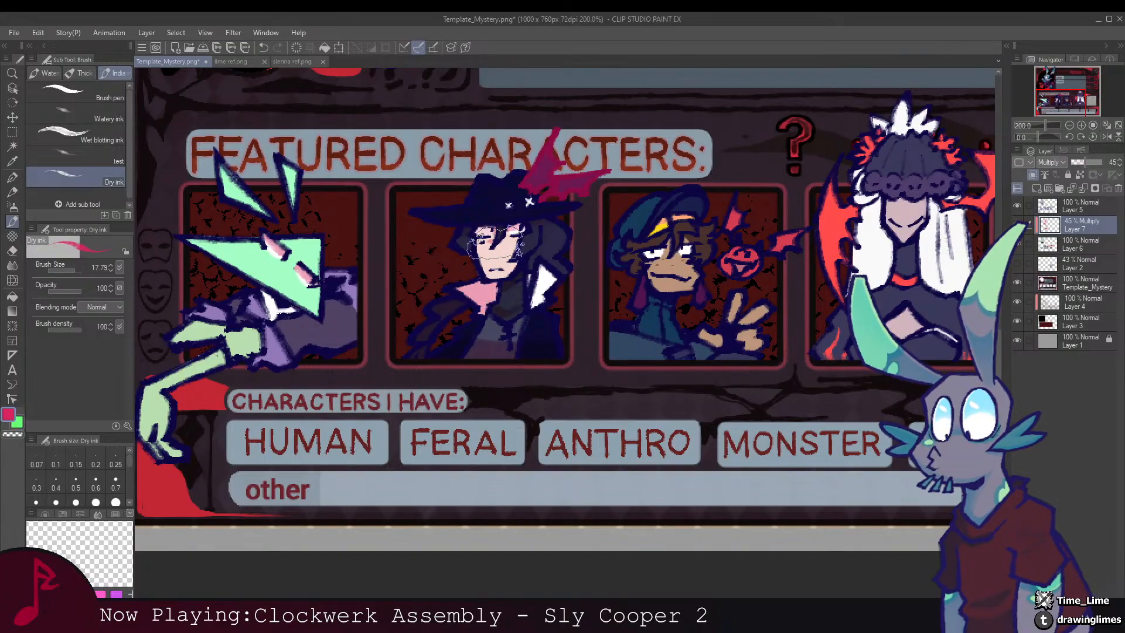
{"action": "key", "text": "e"}
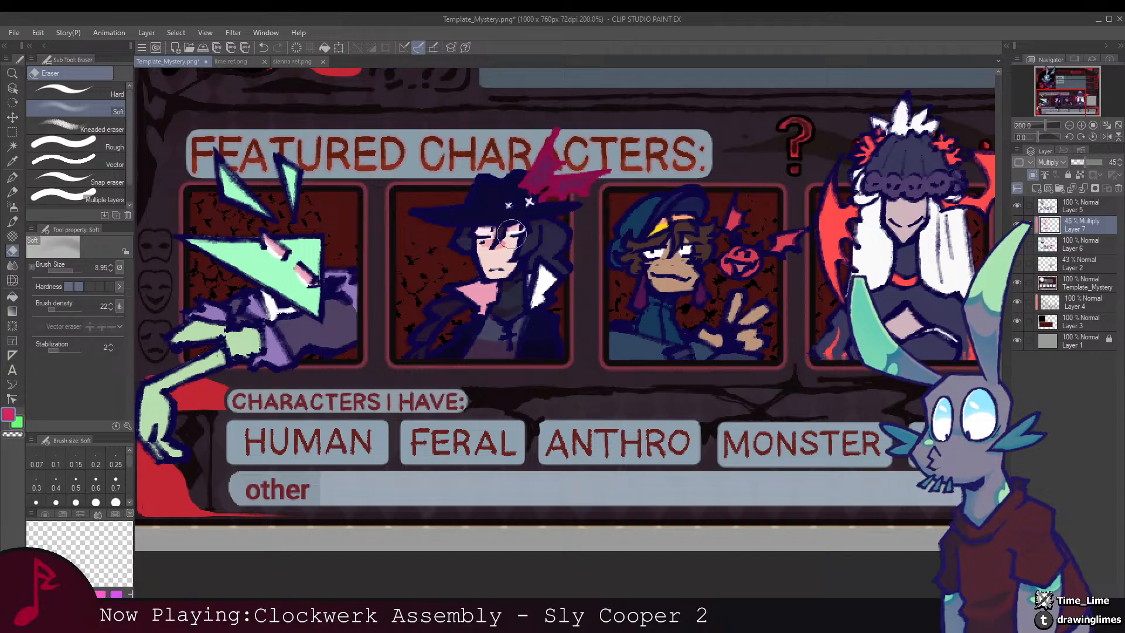
{"action": "left_click_drag", "start_coordinate": [511, 235], "coordinate": [484, 250]}
Step: Paint crimson Dry ink shading over the hatted character's hat and hair, and clean up the figure's shading with the Hard eraser
{"action": "key", "text": "b"}
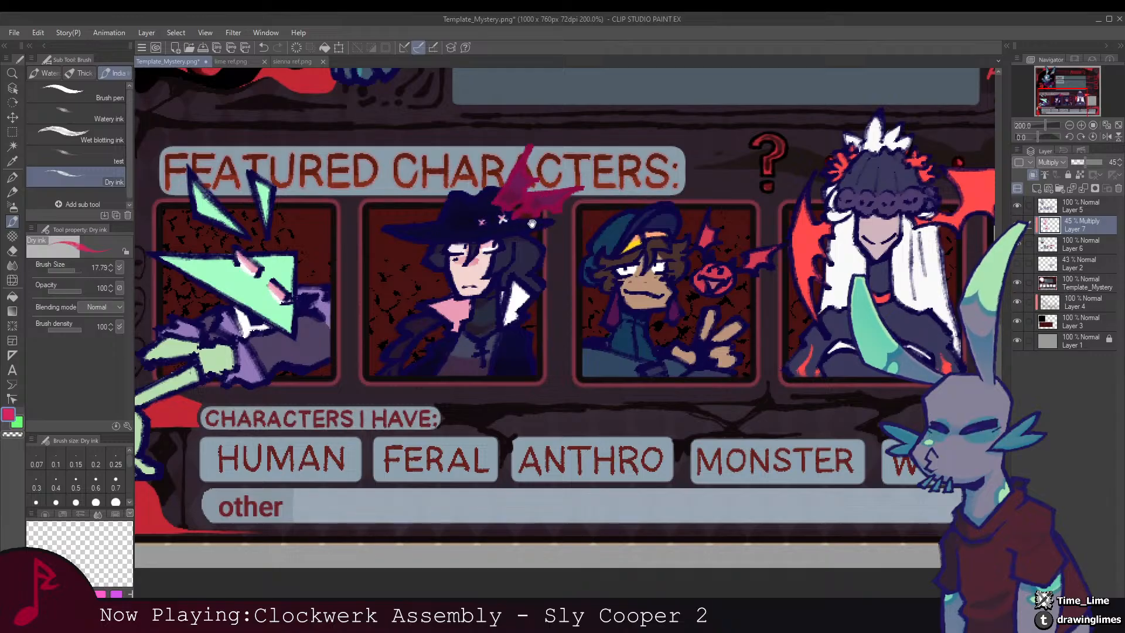
{"action": "left_click_drag", "start_coordinate": [532, 223], "coordinate": [517, 200]}
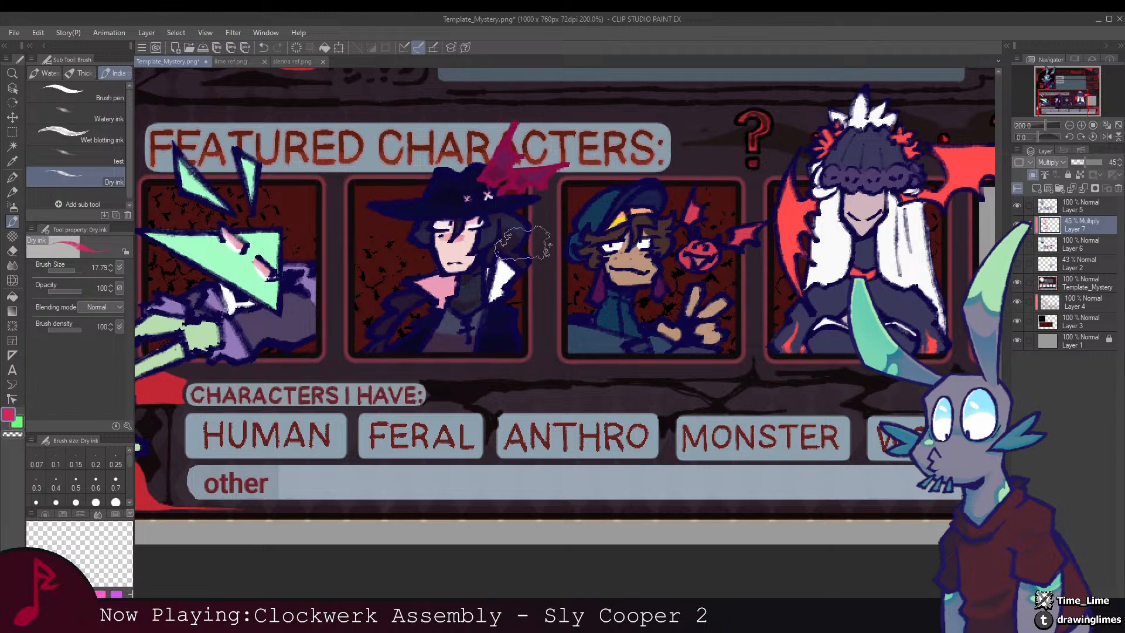
{"action": "mouse_move", "coordinate": [488, 237]}
{"action": "left_mouse_down"}
{"action": "mouse_move", "coordinate": [509, 249]}
{"action": "mouse_move", "coordinate": [490, 262]}
{"action": "mouse_move", "coordinate": [463, 233]}
{"action": "mouse_move", "coordinate": [467, 216]}
{"action": "left_mouse_up"}
{"action": "key", "text": "e"}
{"action": "left_click", "coordinate": [88, 90]}
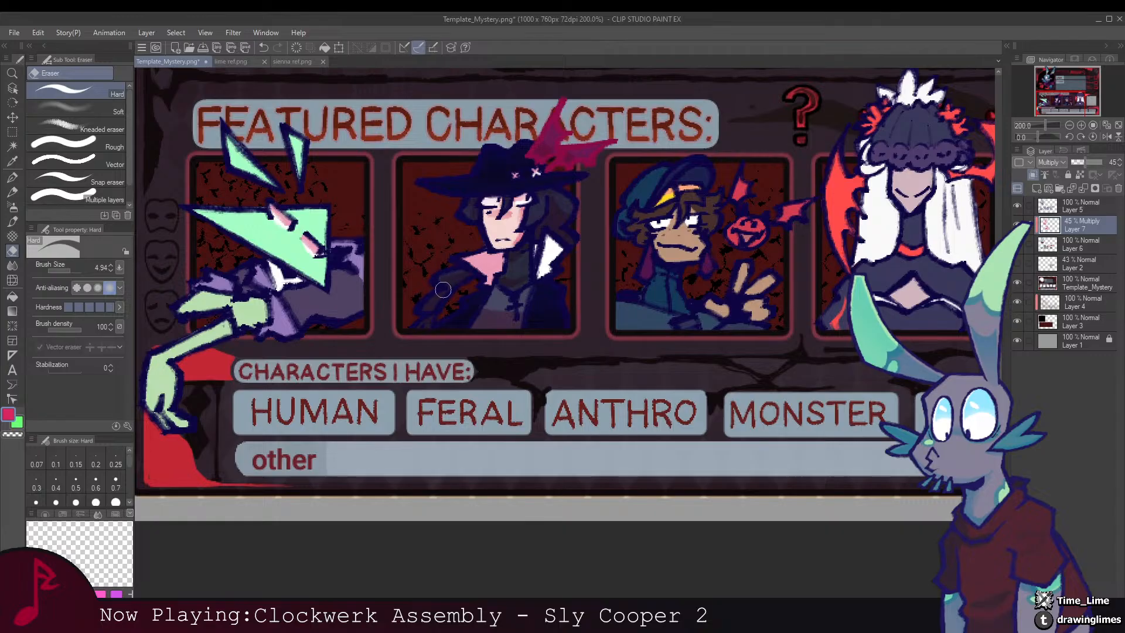
{"action": "left_click_drag", "start_coordinate": [395, 295], "coordinate": [481, 241]}
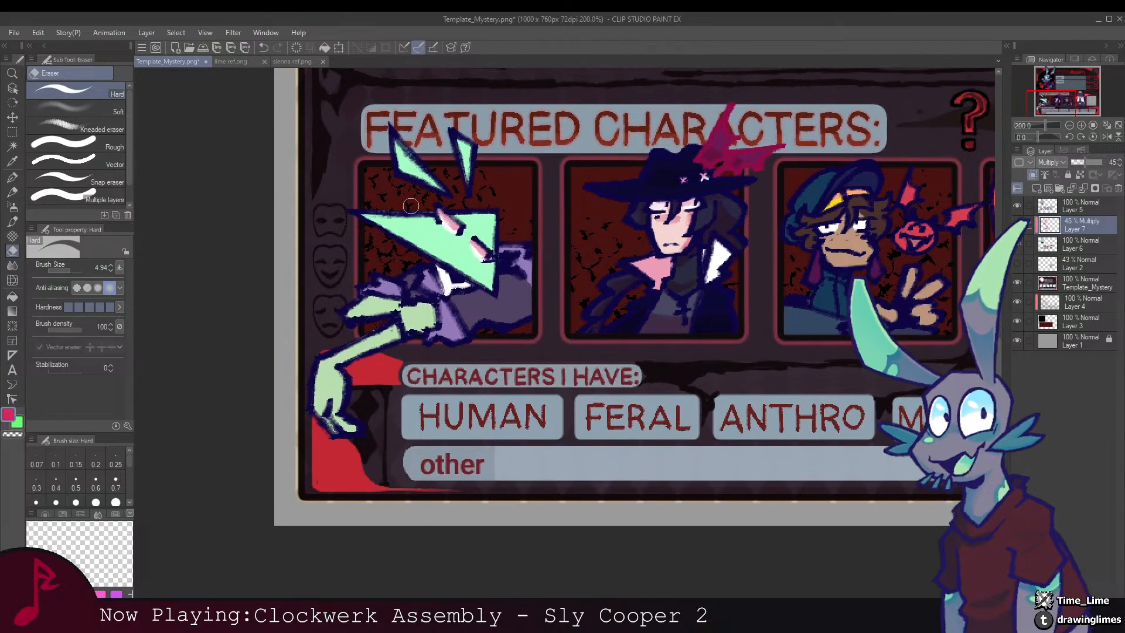
Step: Erase highlights out of the pink shading in the green triangular-headed character's eyes with the Soft and Hard erasers
{"action": "left_click", "coordinate": [88, 108]}
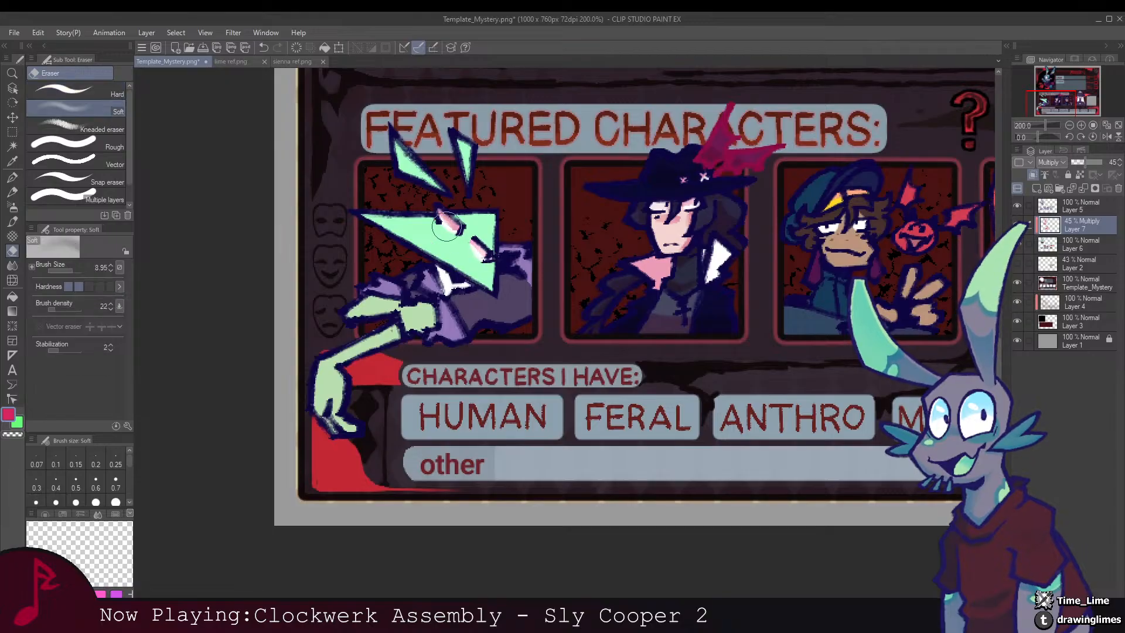
{"action": "left_click", "coordinate": [76, 91]}
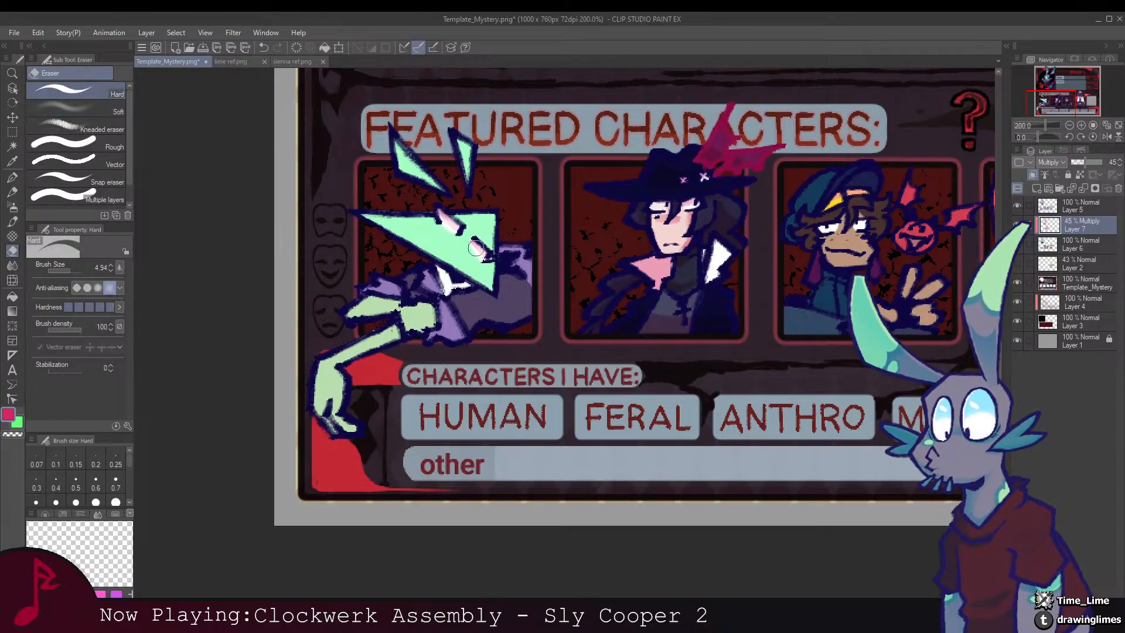
{"action": "left_click_drag", "start_coordinate": [482, 252], "coordinate": [280, 255]}
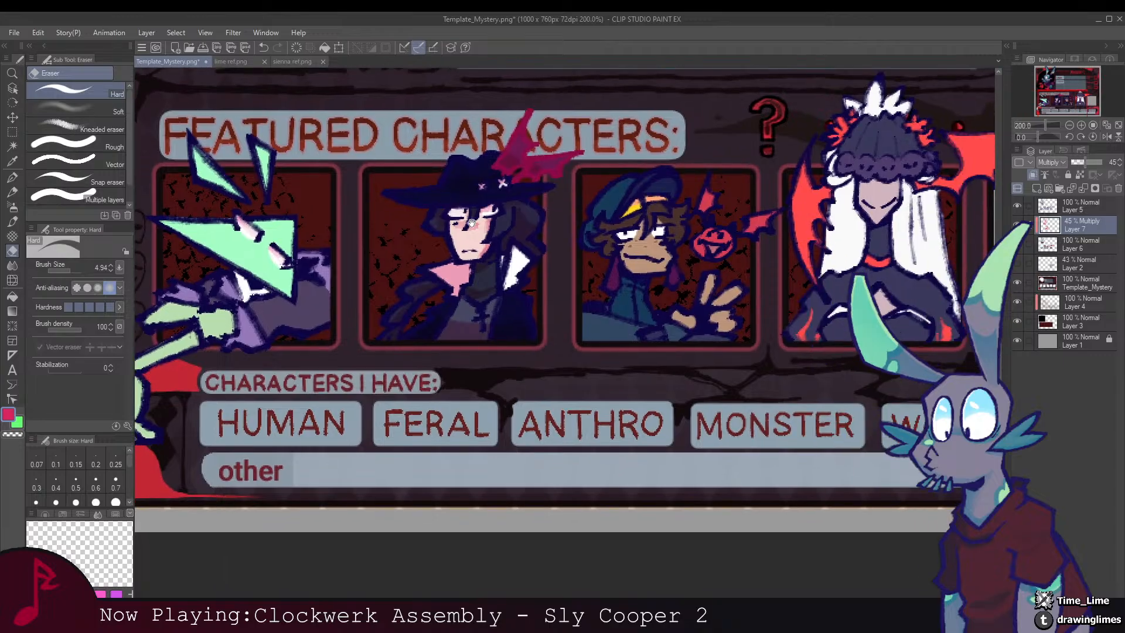
Step: Shade the hatted character's hair and other collar flap with Dry ink, and fade the coat shading with the Soft eraser at size 15.37
{"action": "key", "text": "b"}
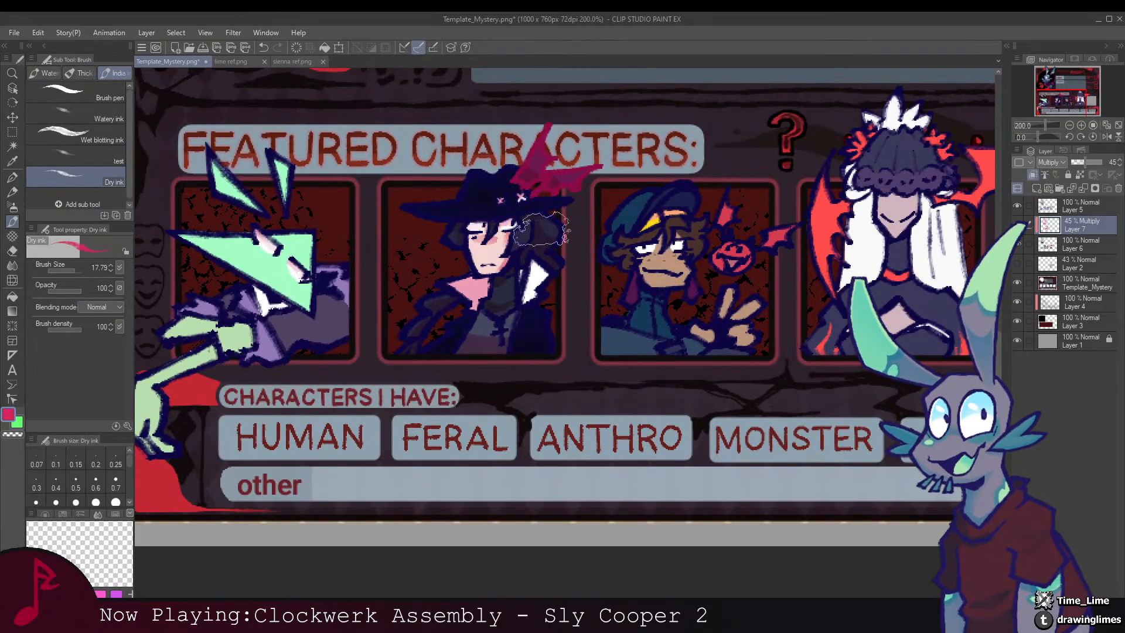
{"action": "mouse_move", "coordinate": [522, 266]}
{"action": "left_mouse_down"}
{"action": "mouse_move", "coordinate": [533, 238]}
{"action": "mouse_move", "coordinate": [544, 253]}
{"action": "mouse_move", "coordinate": [557, 242]}
{"action": "mouse_move", "coordinate": [540, 256]}
{"action": "mouse_move", "coordinate": [549, 253]}
{"action": "mouse_move", "coordinate": [515, 266]}
{"action": "left_mouse_up"}
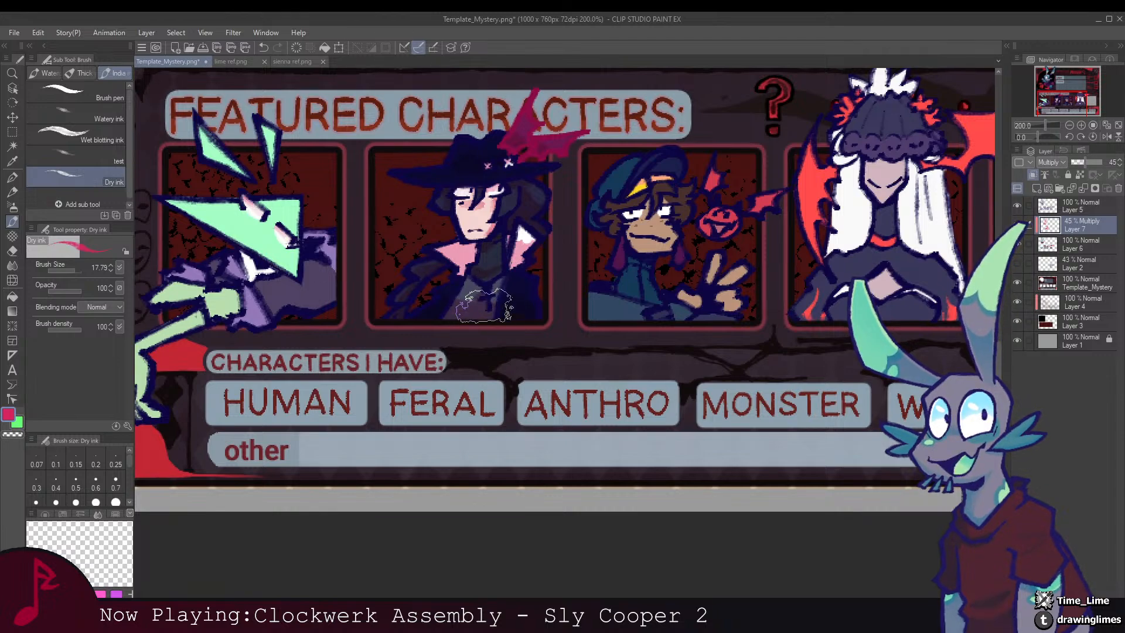
{"action": "key", "text": "e"}
{"action": "left_click", "coordinate": [119, 110]}
{"action": "key", "text": "bracketright"}
{"action": "key", "text": "bracketright"}
{"action": "key", "text": "bracketright"}
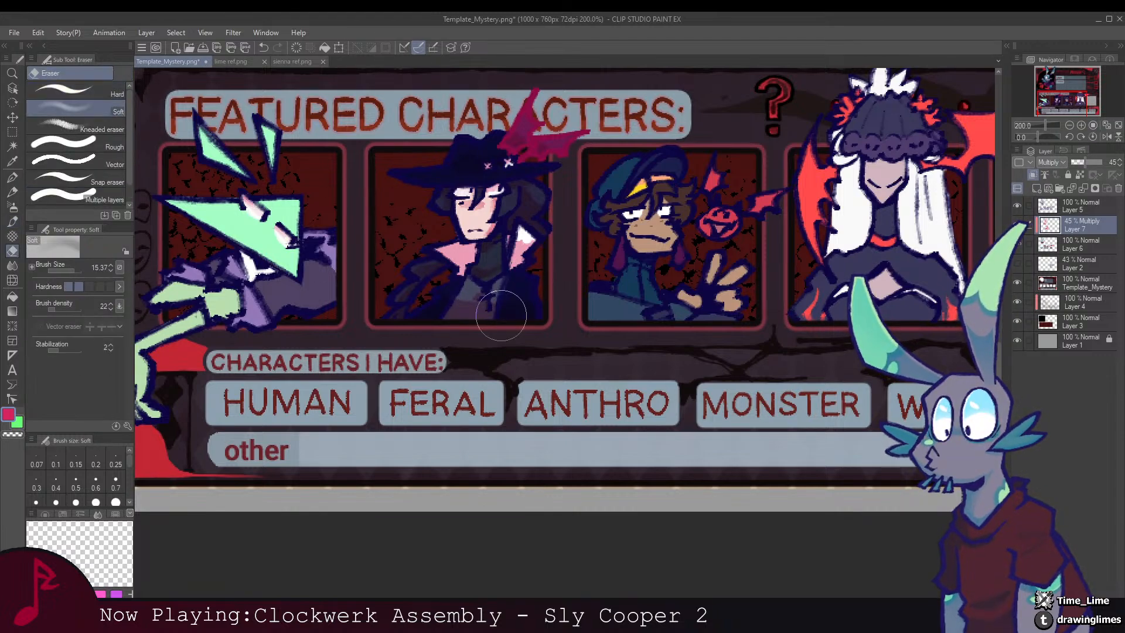
Step: Reduce the Dry ink brush to size 6.98 and touch up the shading on the hatted character's coat
{"action": "key", "text": "b"}
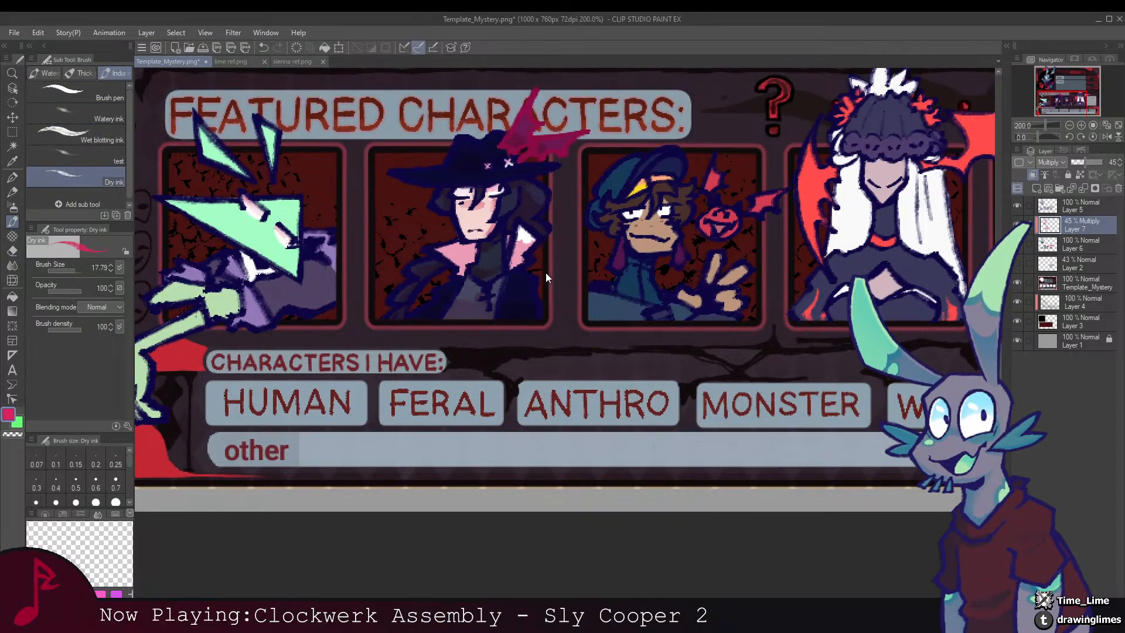
{"action": "key", "text": "bracketleft"}
{"action": "key", "text": "bracketleft"}
{"action": "key", "text": "bracketleft"}
{"action": "key", "text": "bracketleft"}
{"action": "key", "text": "bracketleft"}
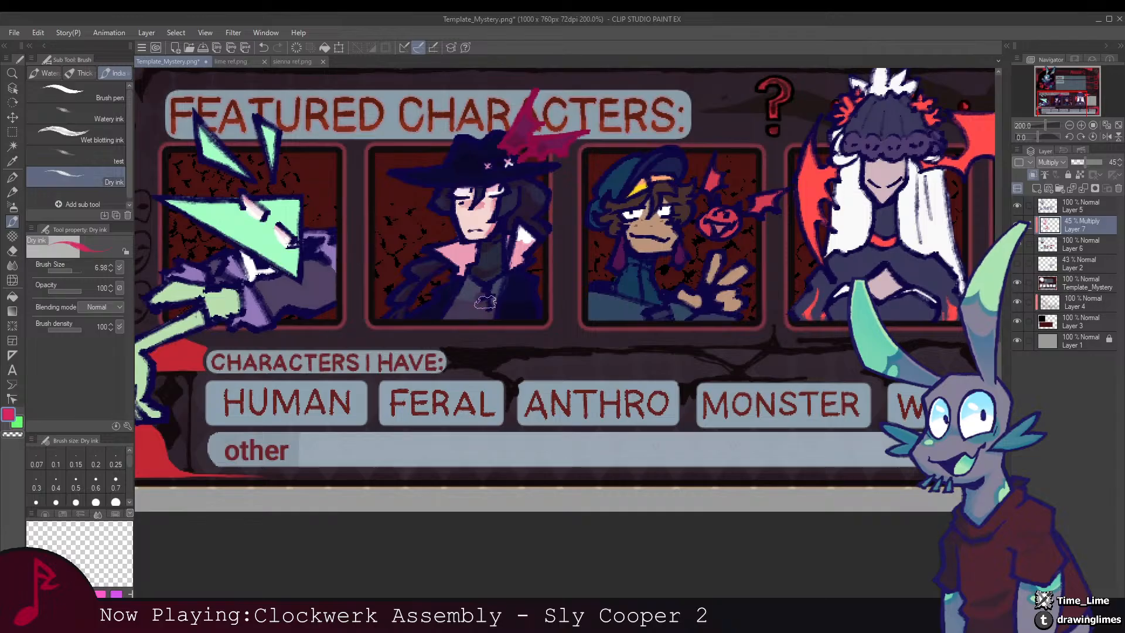
{"action": "scroll", "coordinate": [485, 313], "scroll_direction": "down", "scroll_amount": 5}
{"action": "scroll", "coordinate": [494, 357], "scroll_direction": "up", "scroll_amount": 3}
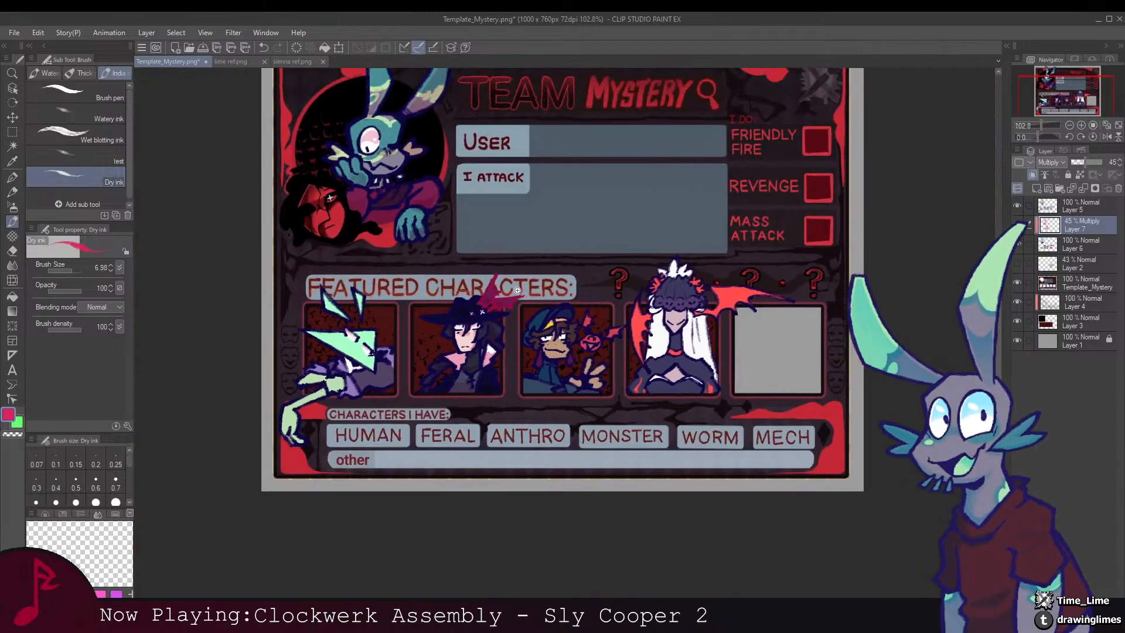
{"action": "scroll", "coordinate": [494, 357], "scroll_direction": "up", "scroll_amount": 2}
Step: Trim the pink shading on the hatted character's collar with the Hard eraser
{"action": "key", "text": "e"}
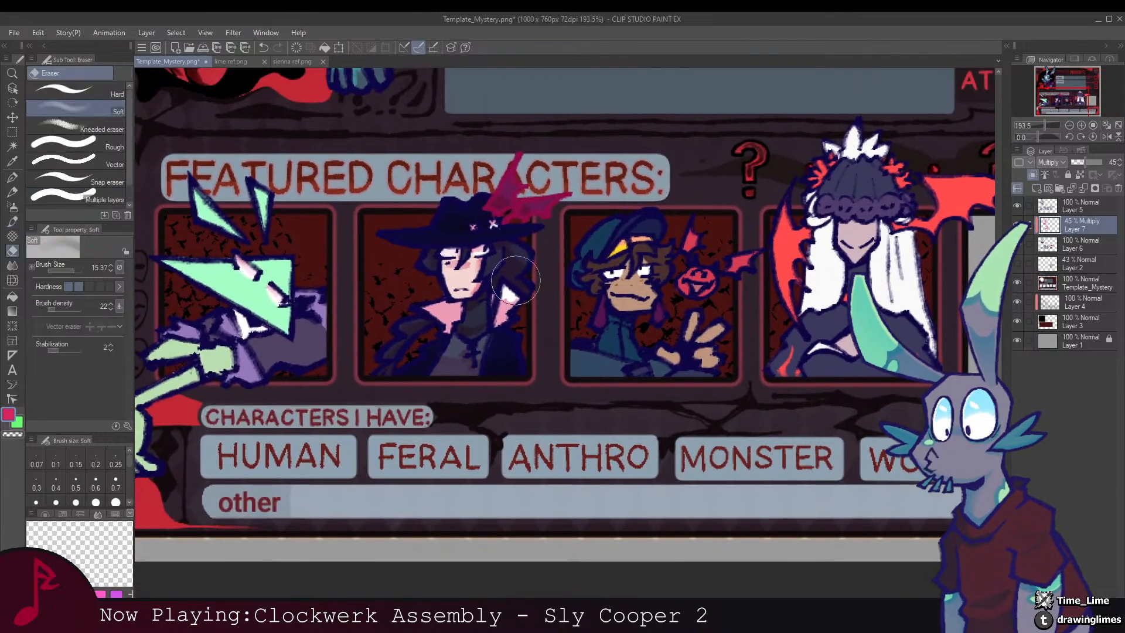
{"action": "key", "text": "comma"}
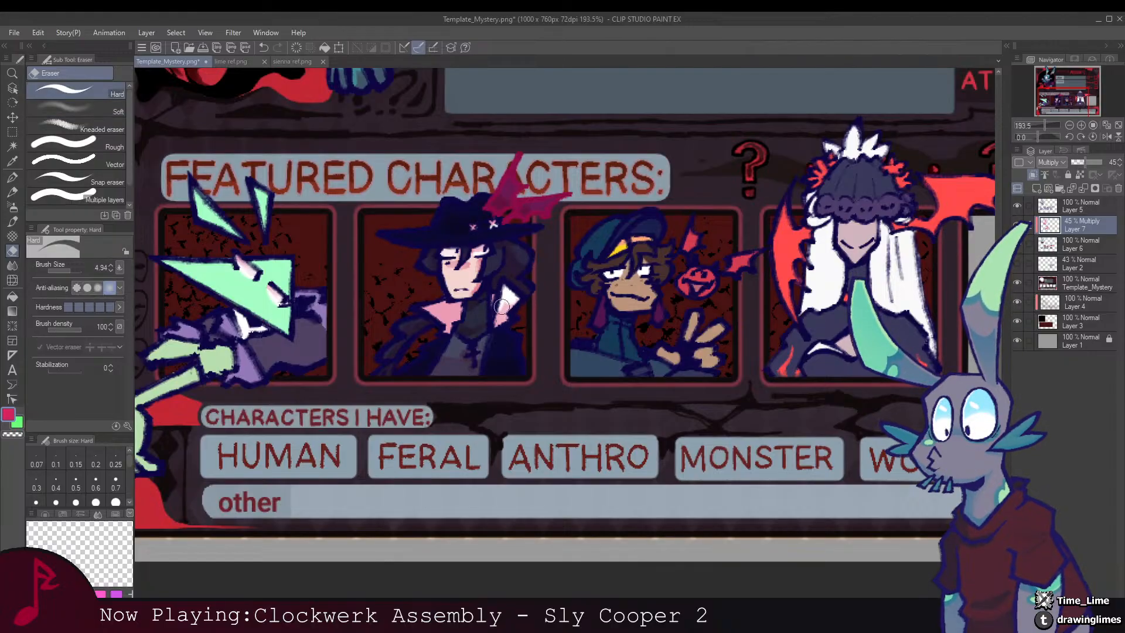
{"action": "scroll", "coordinate": [554, 274], "scroll_direction": "down", "scroll_amount": 4}
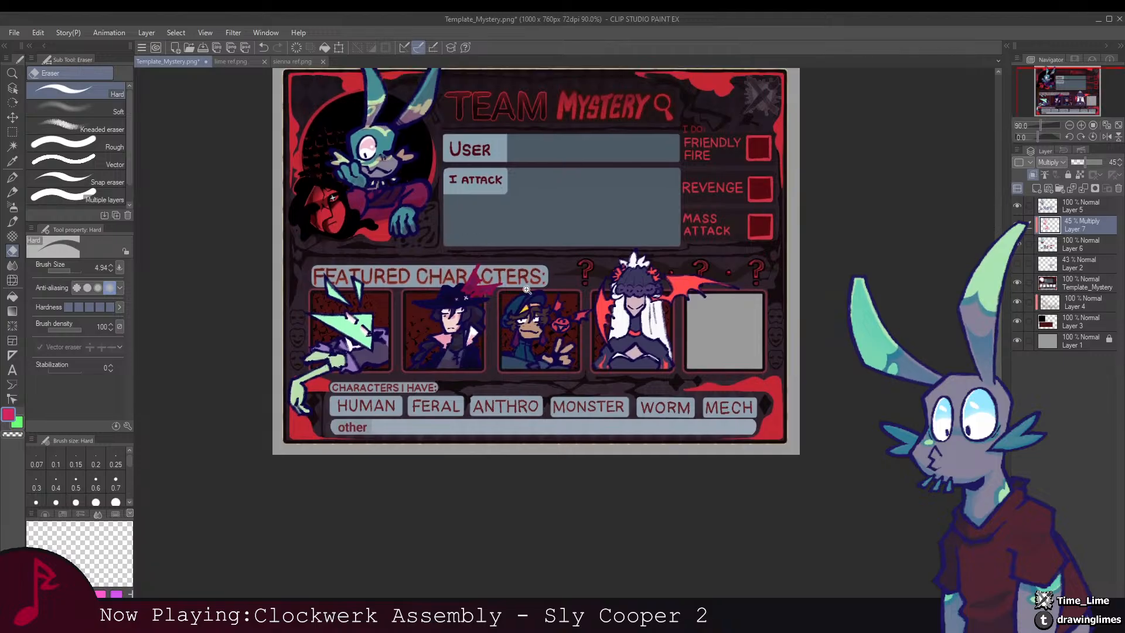
{"action": "scroll", "coordinate": [510, 332], "scroll_direction": "up", "scroll_amount": 2}
{"action": "left_click_drag", "start_coordinate": [509, 332], "coordinate": [498, 337]}
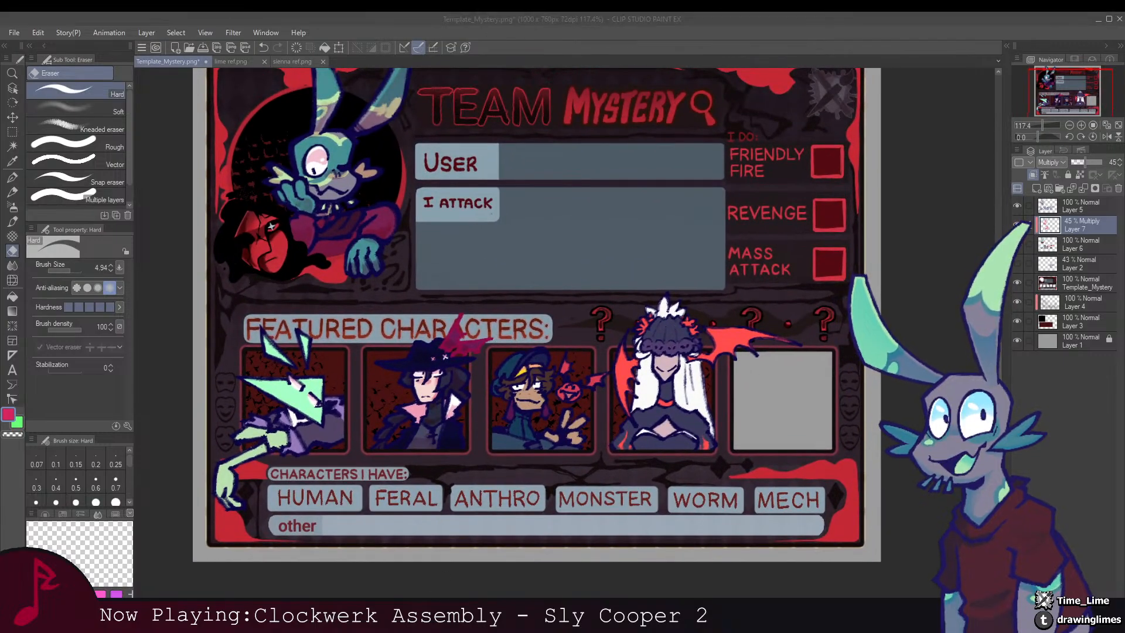
Step: Shade the green triangular-headed character's hanging forearm and hand with Dry ink, softening the edges with the Soft eraser
{"action": "left_click_drag", "start_coordinate": [440, 302], "coordinate": [598, 214]}
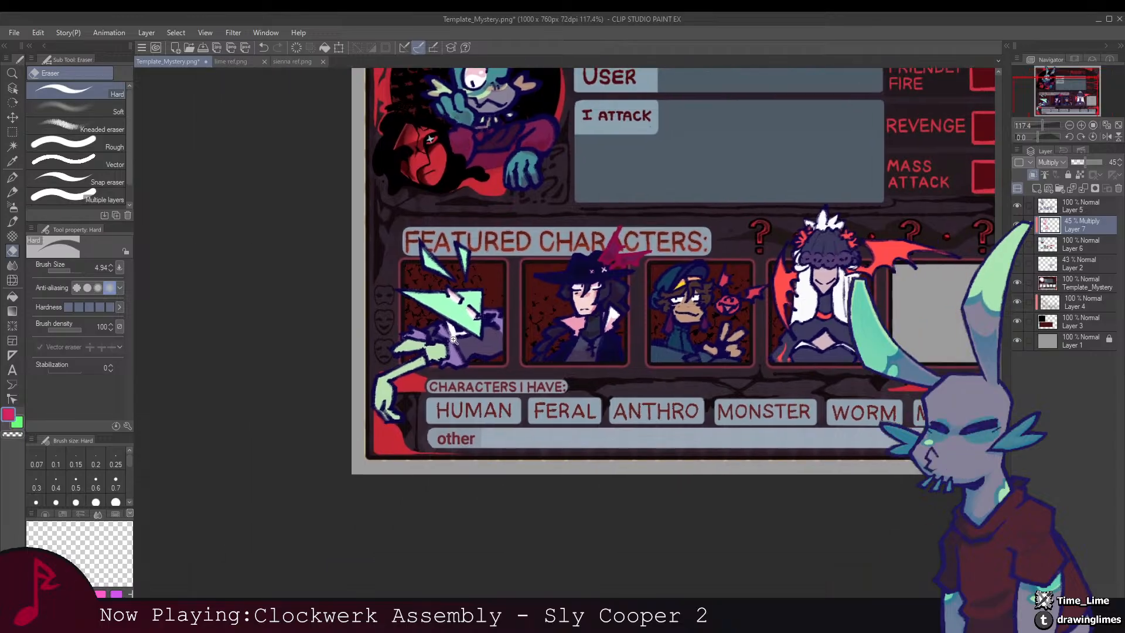
{"action": "scroll", "coordinate": [527, 263], "scroll_direction": "up", "scroll_amount": 3}
{"action": "key", "text": "b"}
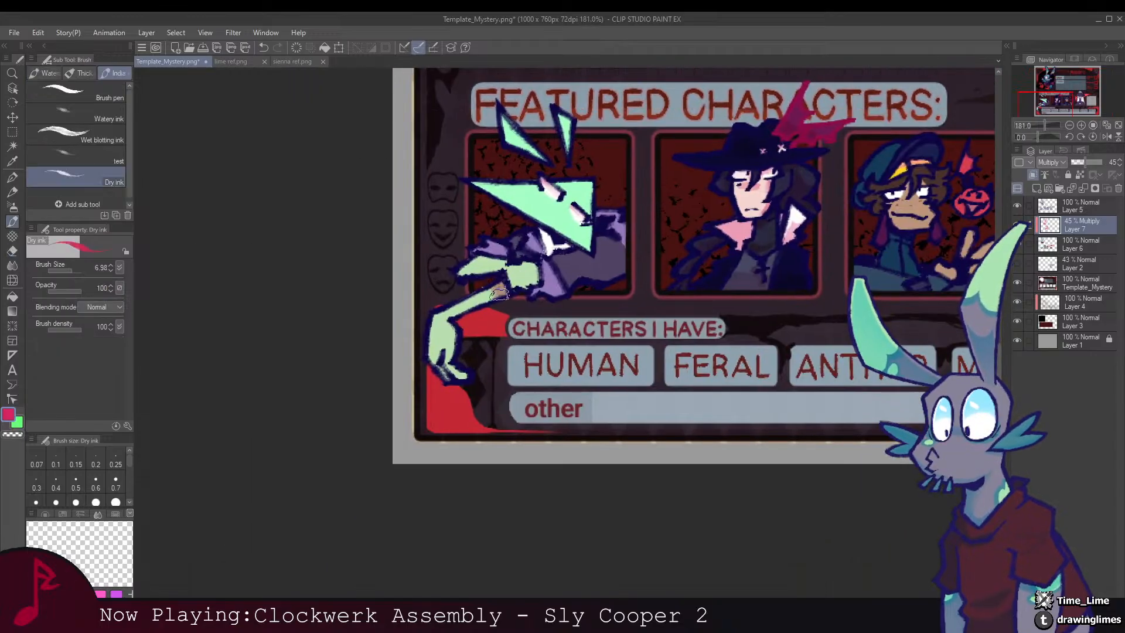
{"action": "left_click_drag", "start_coordinate": [450, 329], "coordinate": [436, 363]}
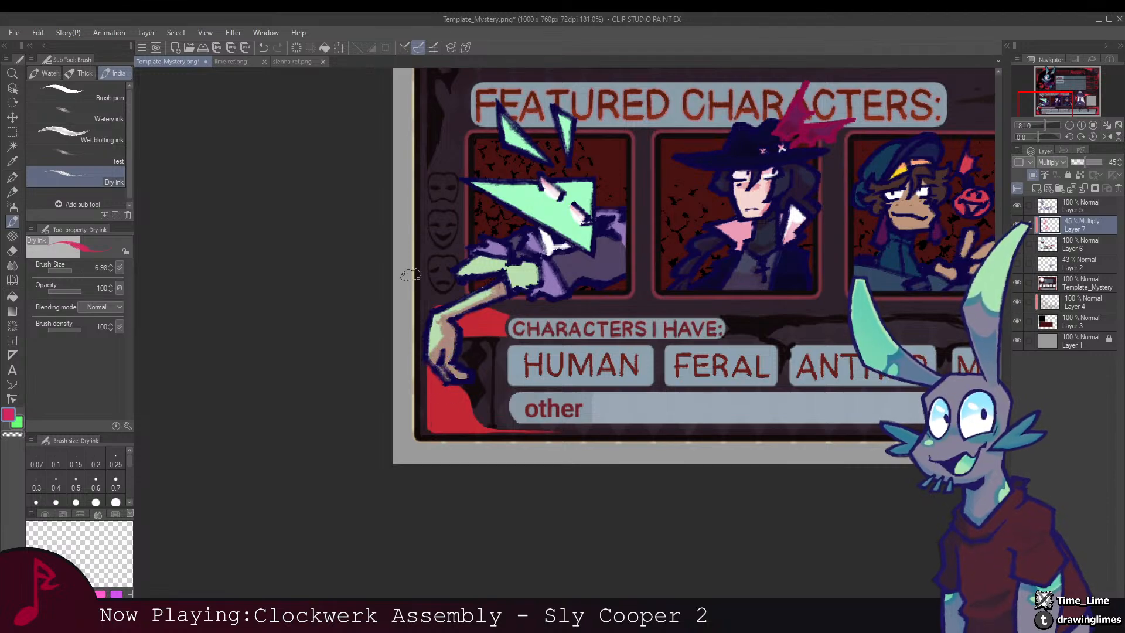
{"action": "key", "text": "e"}
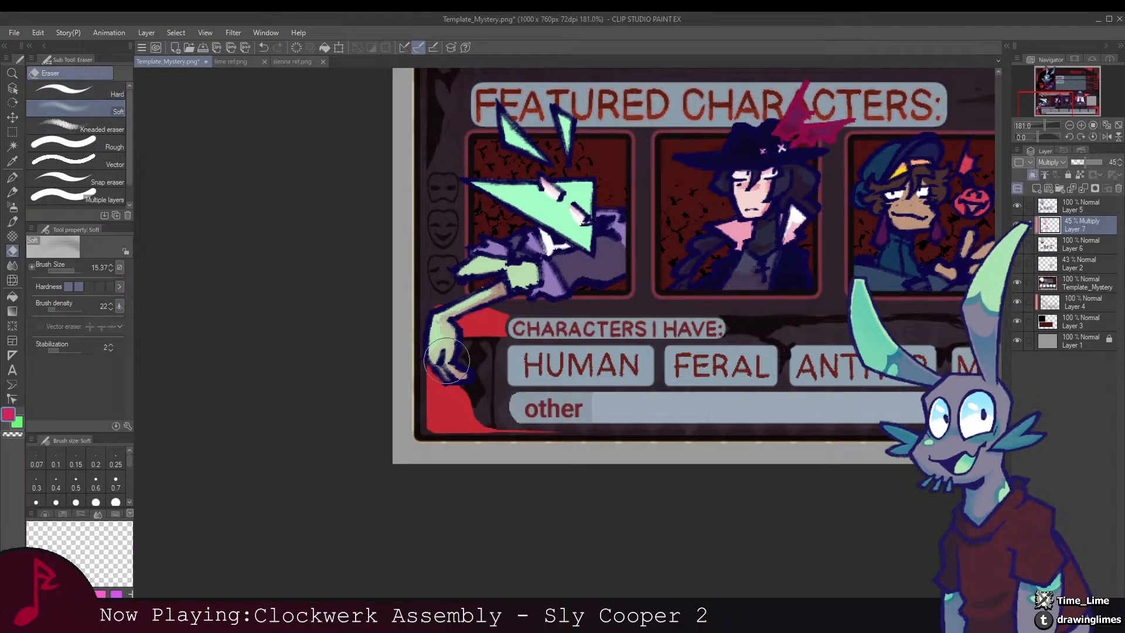
{"action": "key", "text": "b"}
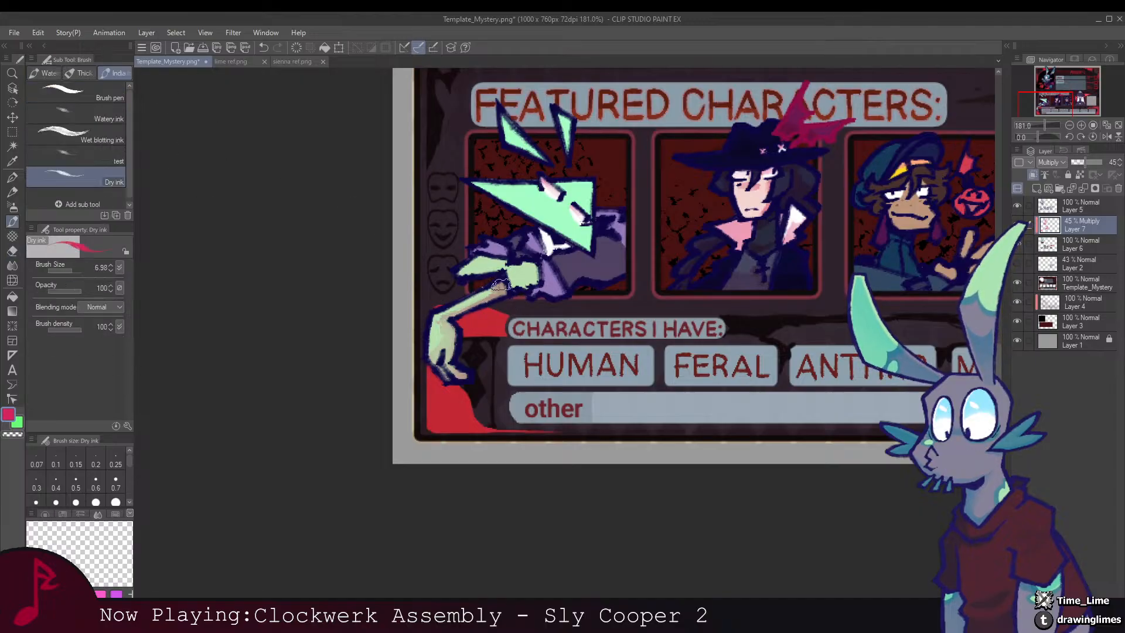
Step: Shade the triangular-headed character's folded arm and other hand with Dry ink, and fade it with the Soft eraser
{"action": "left_click_drag", "start_coordinate": [509, 277], "coordinate": [486, 282]}
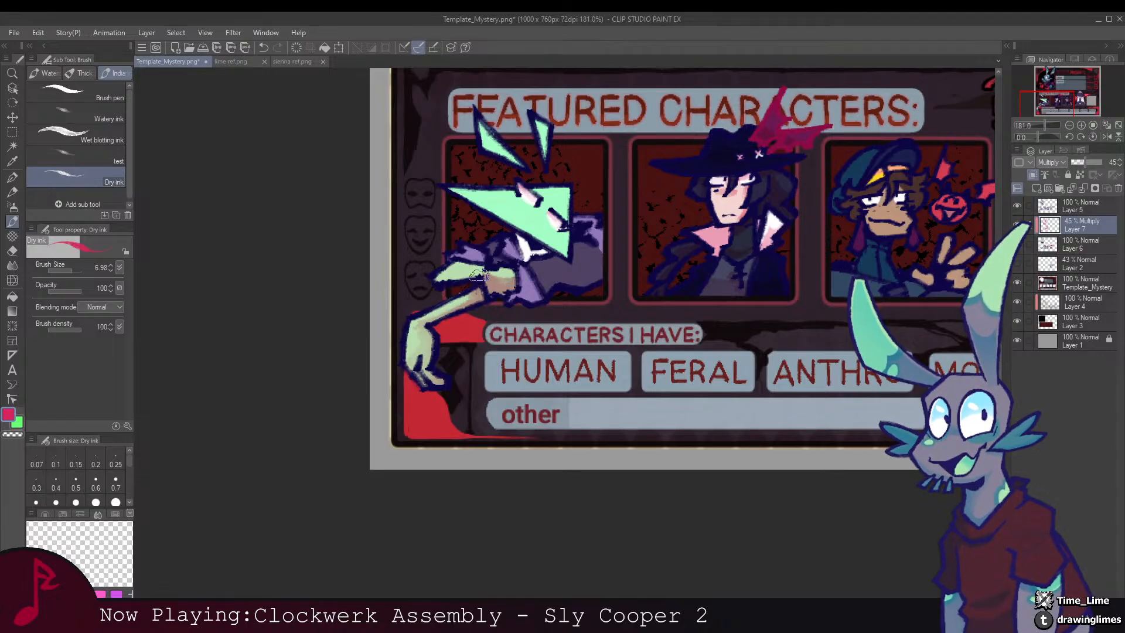
{"action": "key", "text": "e"}
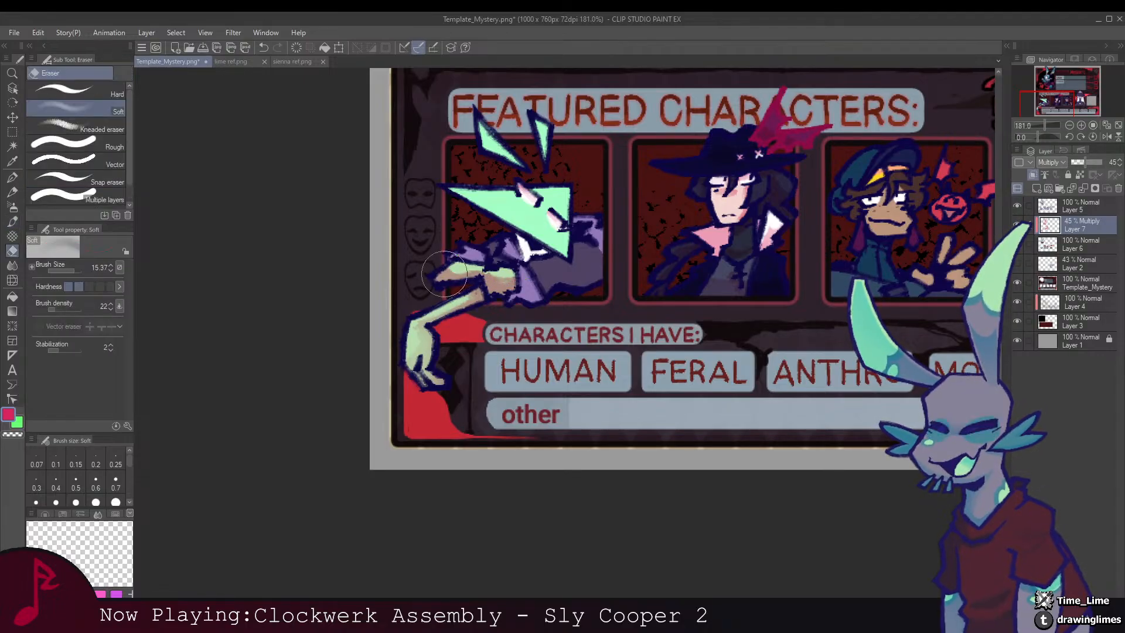
{"action": "mouse_move", "coordinate": [443, 273]}
{"action": "left_mouse_down"}
{"action": "mouse_move", "coordinate": [503, 281]}
{"action": "mouse_move", "coordinate": [466, 285]}
{"action": "left_mouse_up"}
Step: Shade the triangular-headed character's ears and the lower edge of the head with Dry ink, then soften the pointed tip
{"action": "key", "text": "b"}
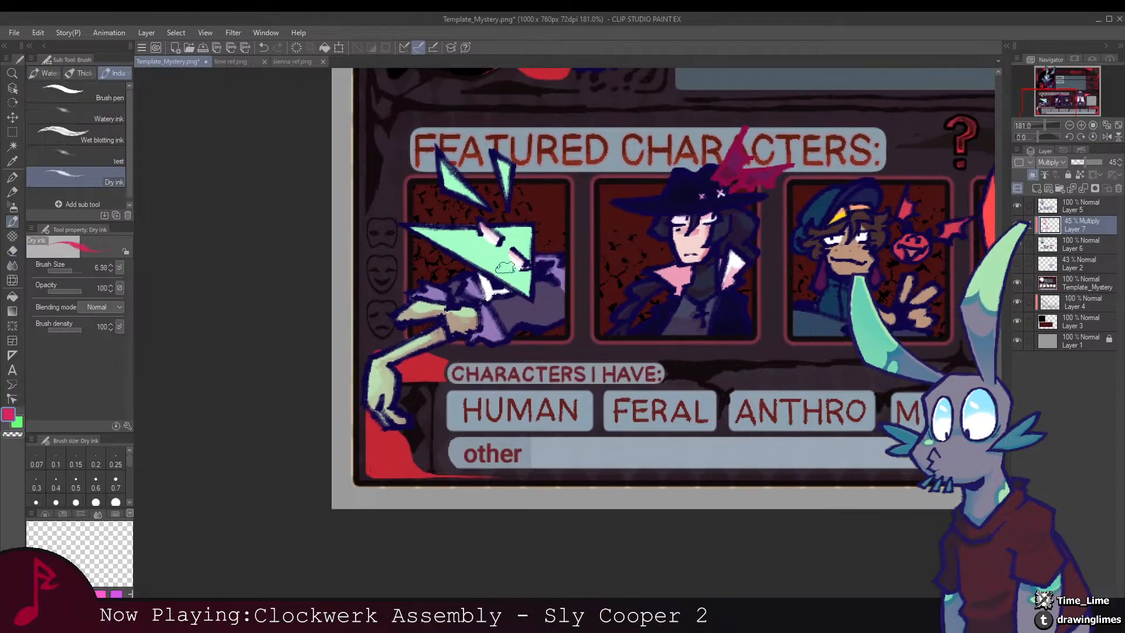
{"action": "scroll", "coordinate": [506, 268], "scroll_direction": "up", "scroll_amount": 1}
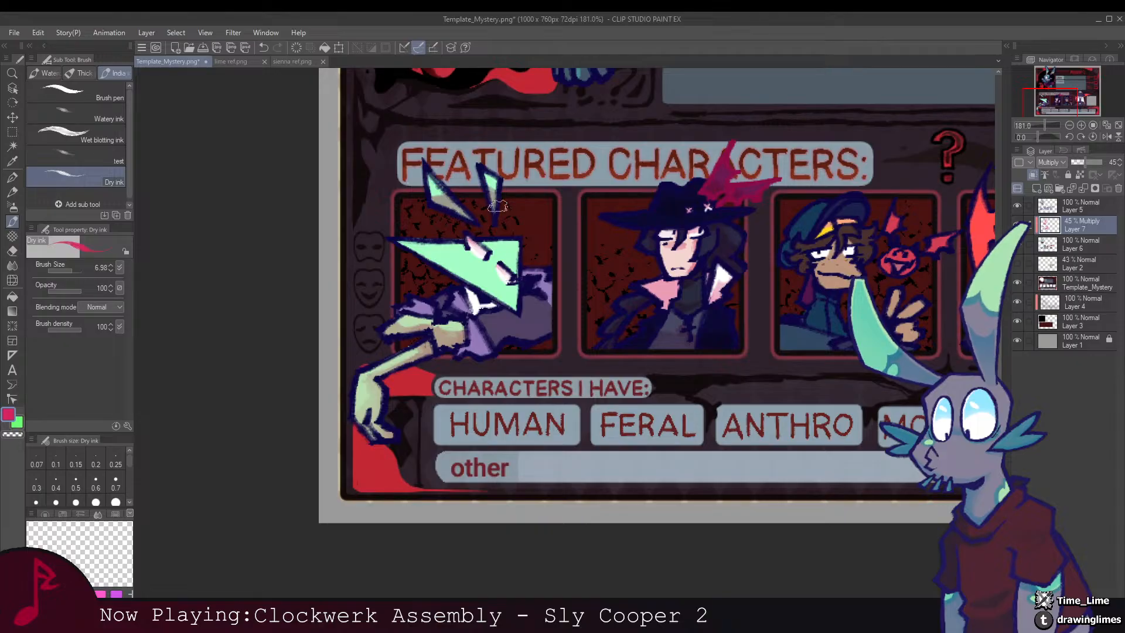
{"action": "left_click_drag", "start_coordinate": [469, 202], "coordinate": [444, 193]}
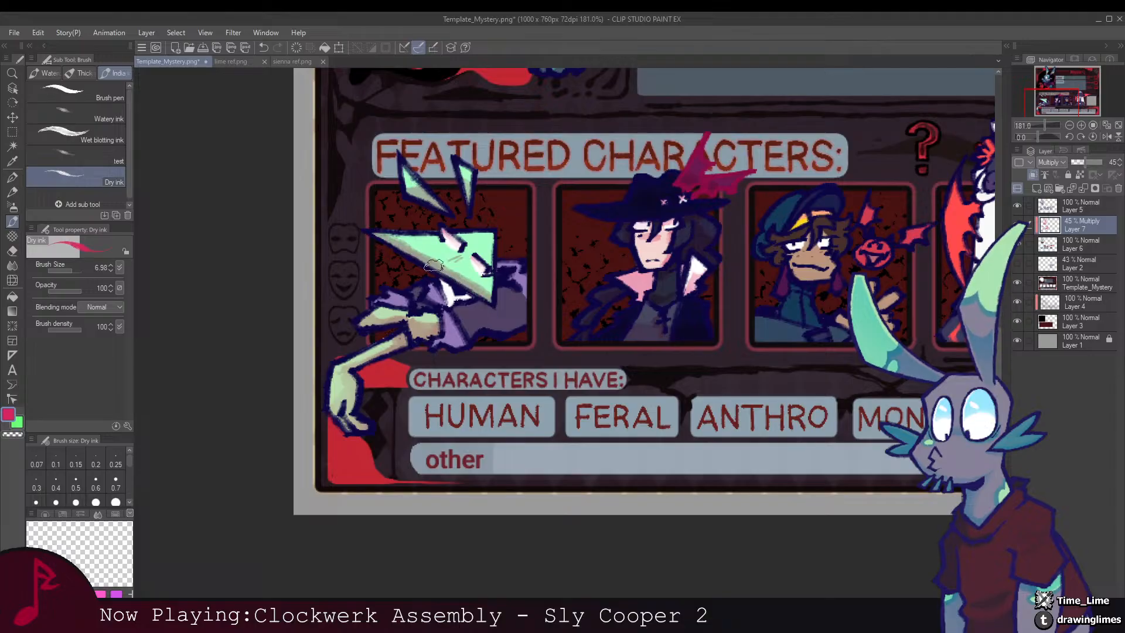
{"action": "key", "text": "e"}
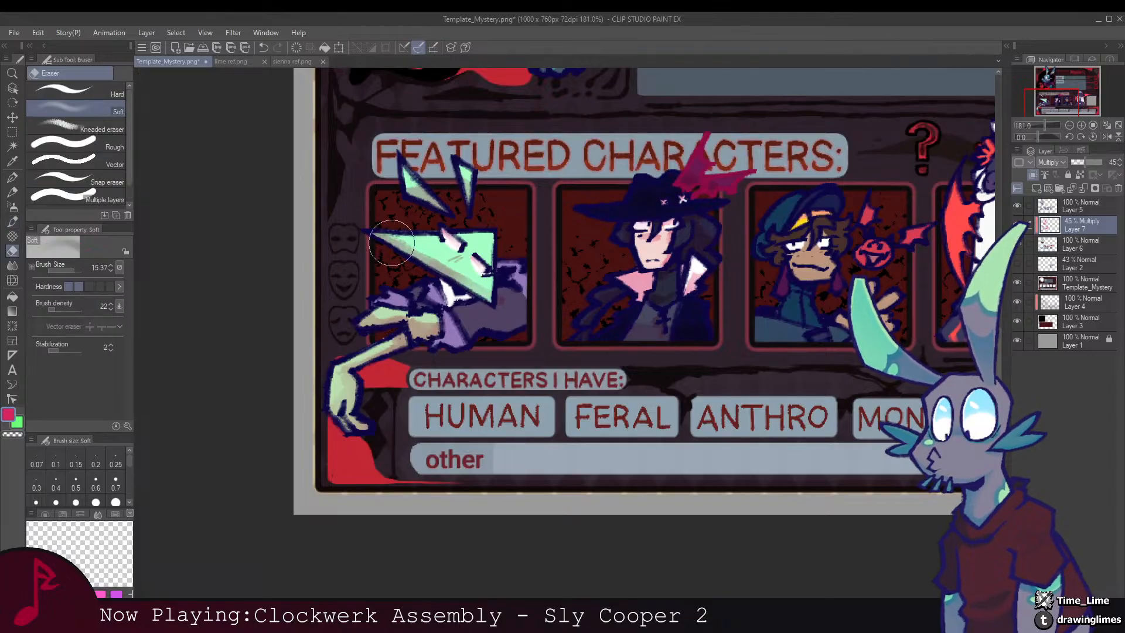
{"action": "left_click_drag", "start_coordinate": [384, 228], "coordinate": [364, 213]}
Step: Shade the triangular-headed character's collar and purple clothing with Dry ink
{"action": "key", "text": "b"}
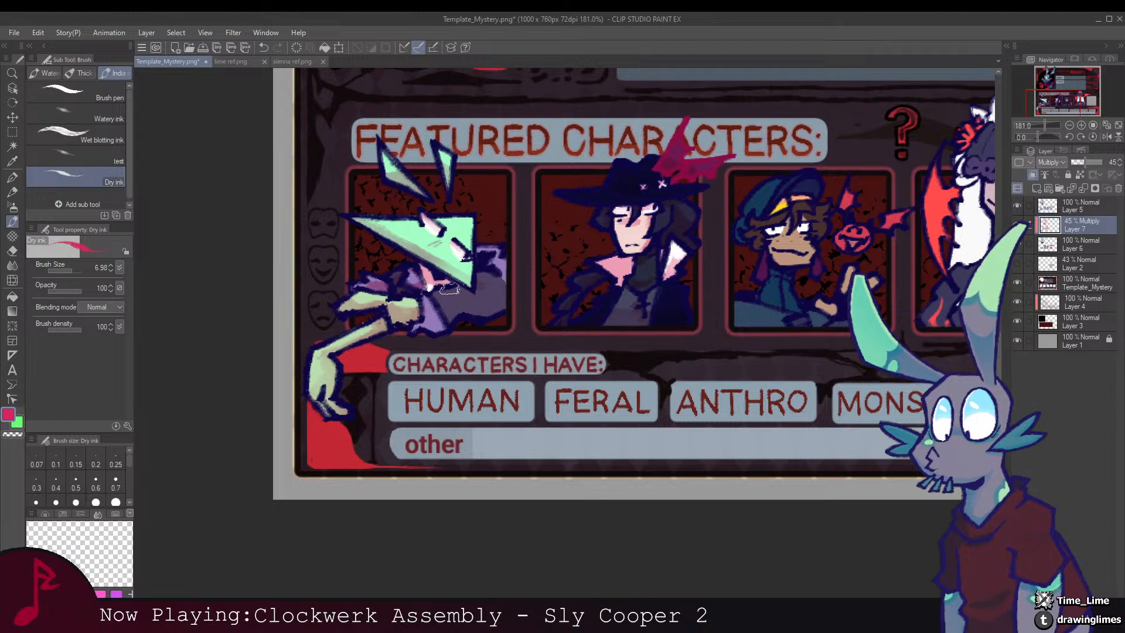
{"action": "left_click_drag", "start_coordinate": [449, 289], "coordinate": [444, 274]}
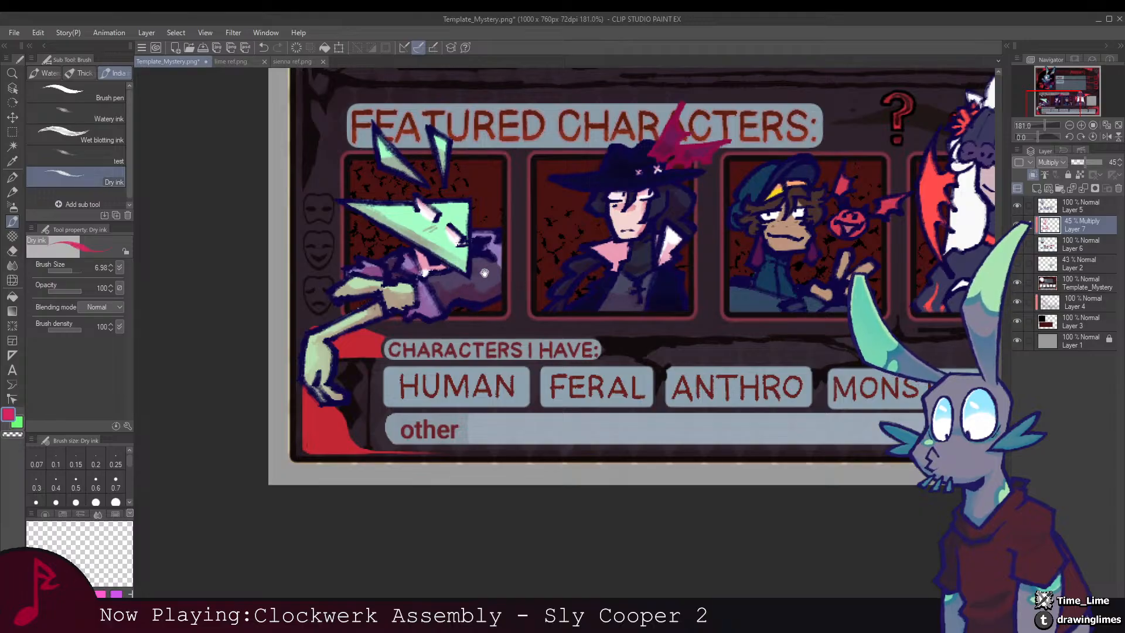
{"action": "left_click_drag", "start_coordinate": [485, 273], "coordinate": [472, 303]}
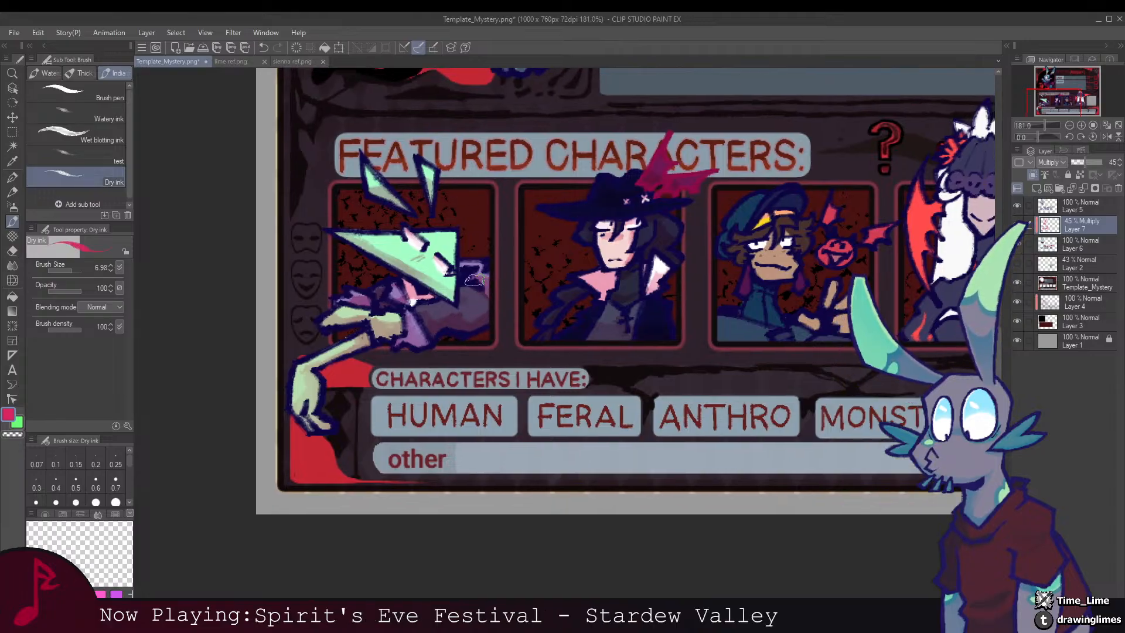
{"action": "left_click_drag", "start_coordinate": [508, 235], "coordinate": [466, 228]}
Step: Shade the capped character's eyes with Dry ink and soften them with the Soft eraser at size 7.57
{"action": "left_click_drag", "start_coordinate": [514, 190], "coordinate": [491, 280]}
{"action": "left_click_drag", "start_coordinate": [555, 363], "coordinate": [539, 325]}
{"action": "left_click_drag", "start_coordinate": [481, 370], "coordinate": [501, 369]}
{"action": "left_click_drag", "start_coordinate": [485, 332], "coordinate": [498, 331]}
{"action": "mouse_move", "coordinate": [466, 282]}
{"action": "left_mouse_down"}
{"action": "mouse_move", "coordinate": [449, 283]}
{"action": "mouse_move", "coordinate": [470, 281]}
{"action": "left_mouse_up"}
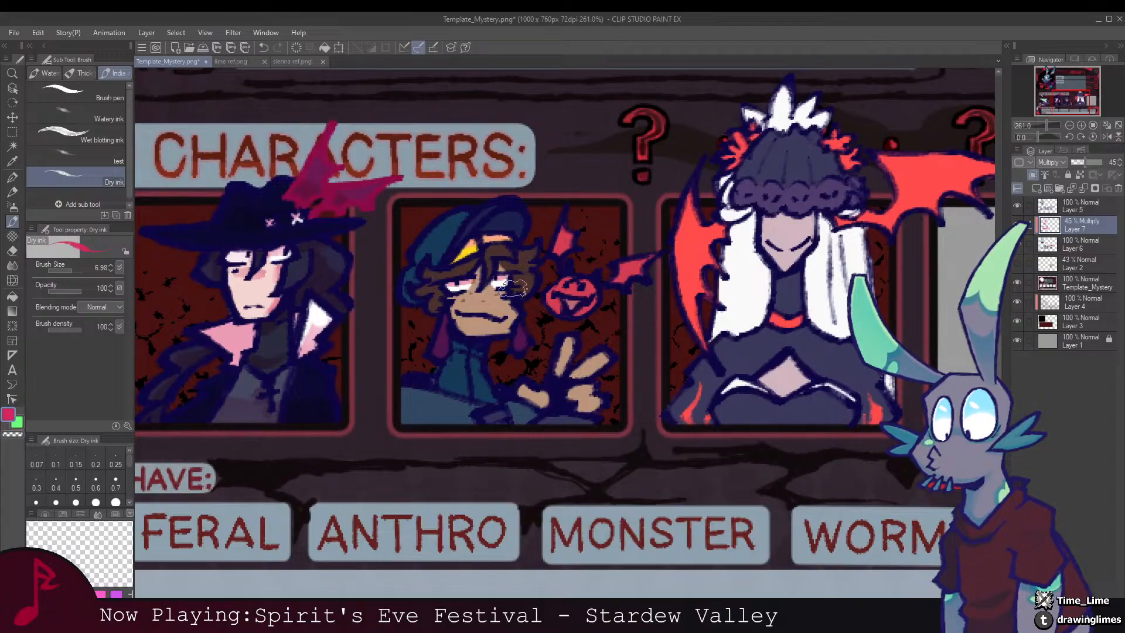
{"action": "key", "text": "e"}
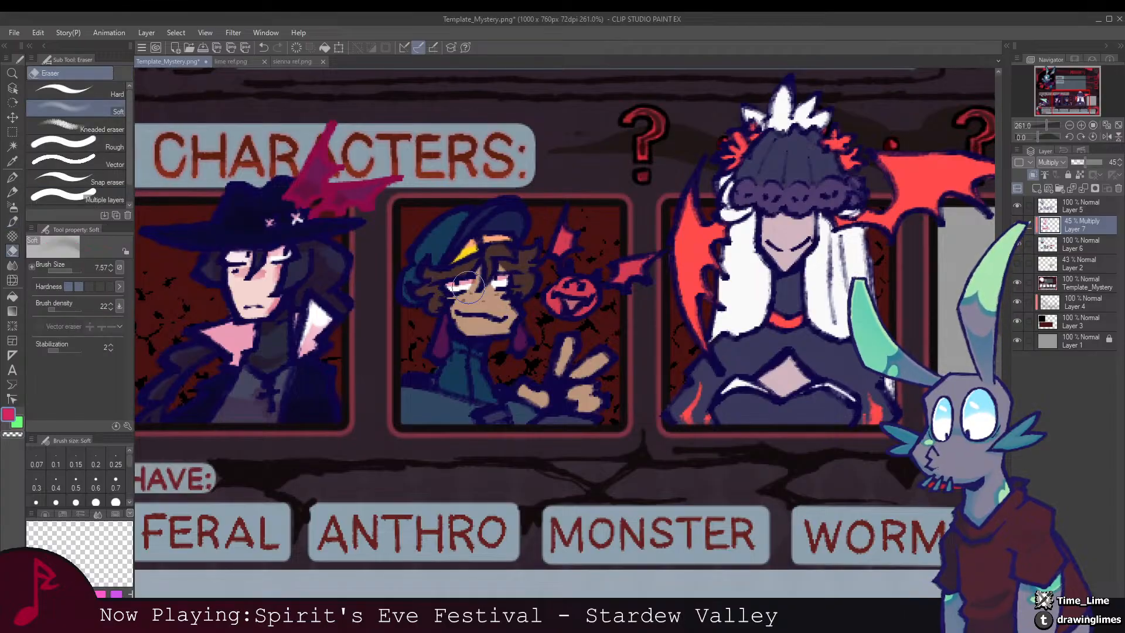
Step: Shade the capped character's cap, hair, collar and coat with Dry ink, blending with the Soft eraser
{"action": "key", "text": "b"}
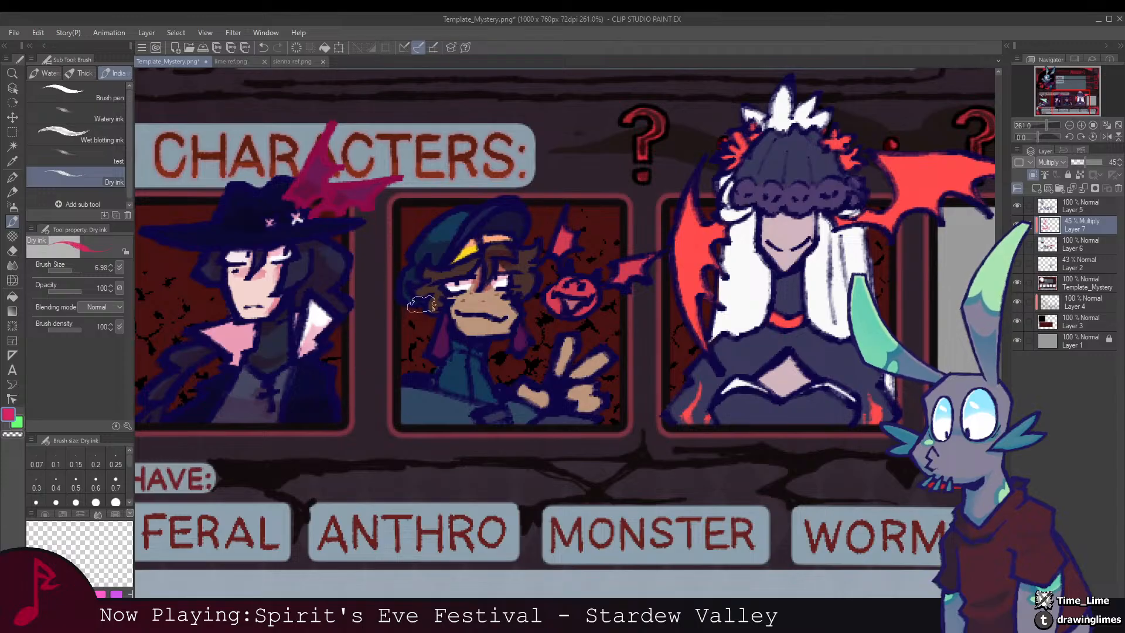
{"action": "mouse_move", "coordinate": [525, 324]}
{"action": "left_mouse_down"}
{"action": "mouse_move", "coordinate": [503, 315]}
{"action": "mouse_move", "coordinate": [530, 293]}
{"action": "left_mouse_up"}
{"action": "key", "text": "e"}
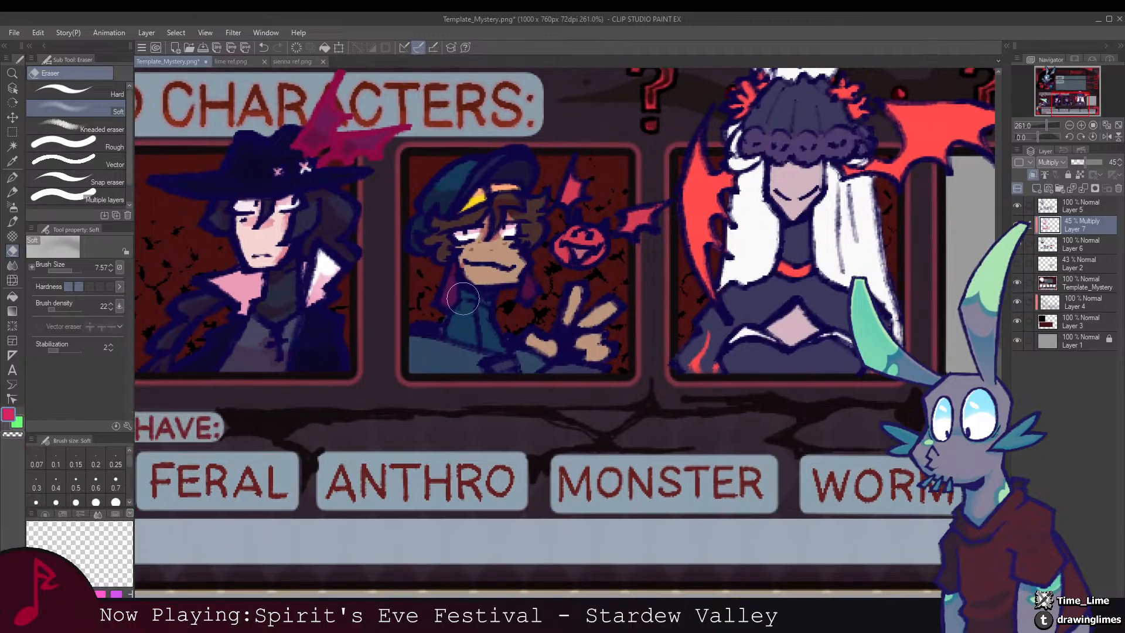
{"action": "key", "text": "b"}
{"action": "left_click_drag", "start_coordinate": [469, 327], "coordinate": [469, 304]}
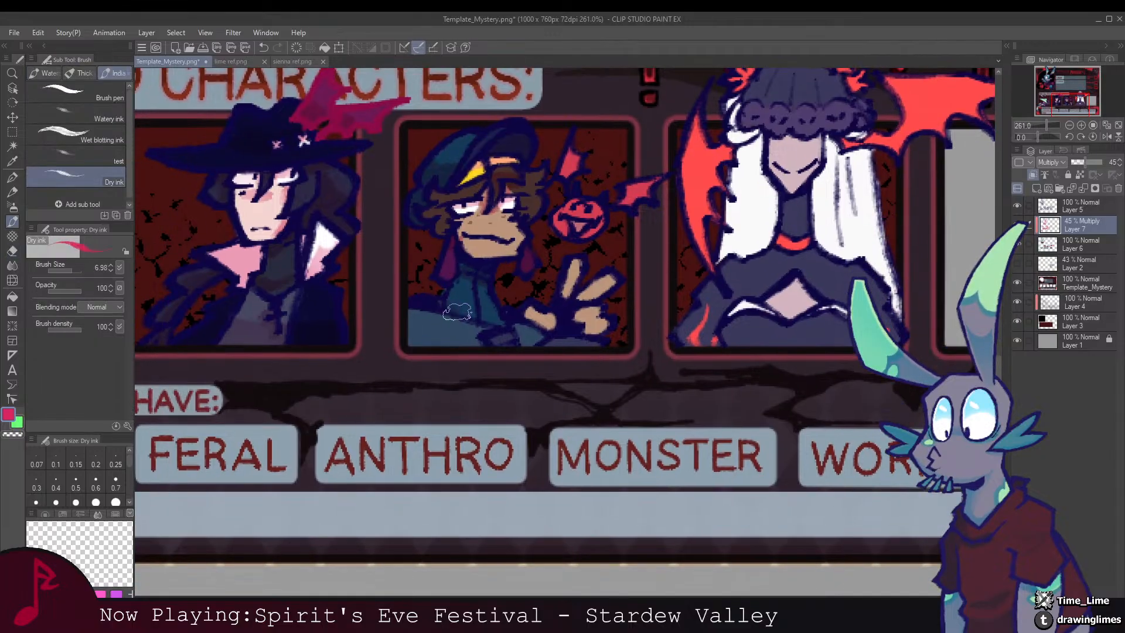
{"action": "scroll", "coordinate": [449, 300], "scroll_direction": "down", "scroll_amount": 1}
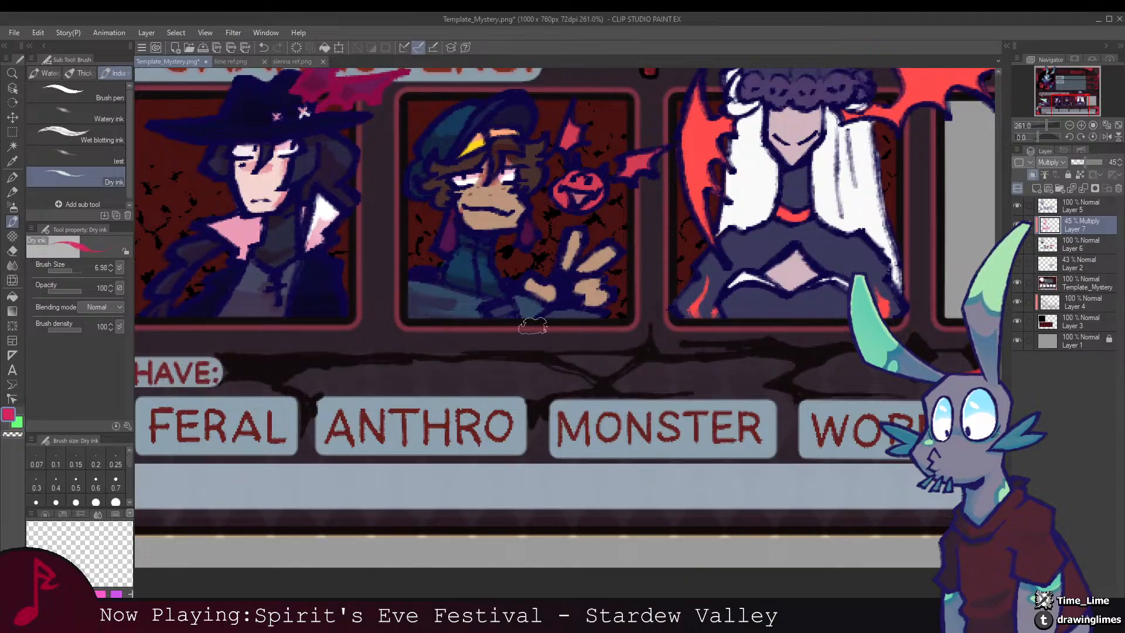
Step: Shade the fingers and palm of the capped character's raised hand with Dry ink and the Soft eraser
{"action": "scroll", "coordinate": [486, 322], "scroll_direction": "right", "scroll_amount": 2}
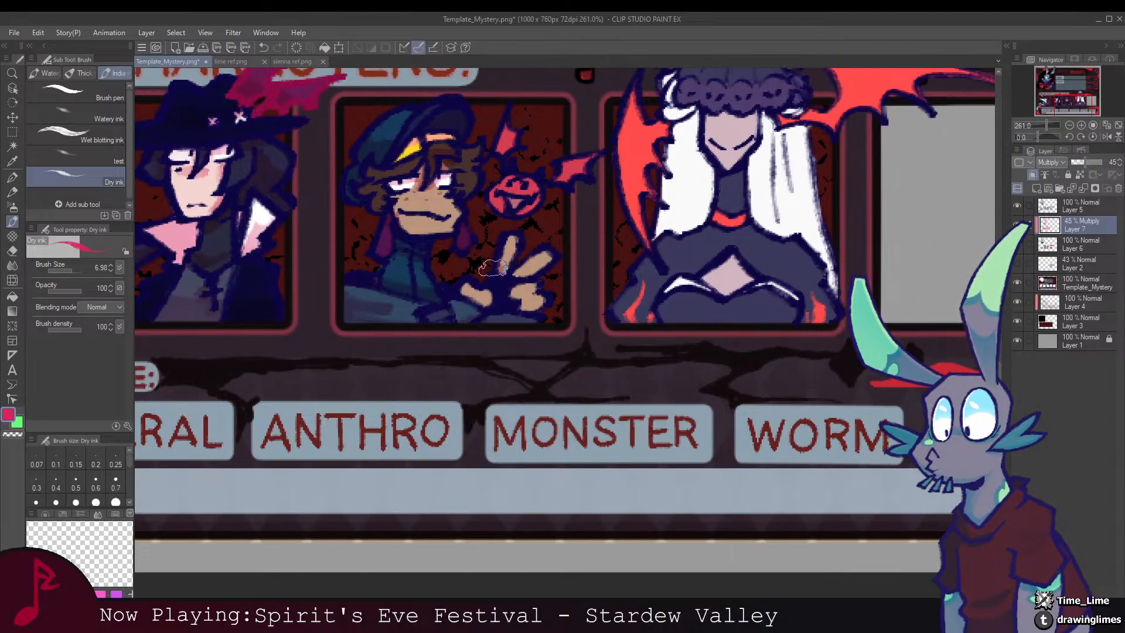
{"action": "key", "text": "e"}
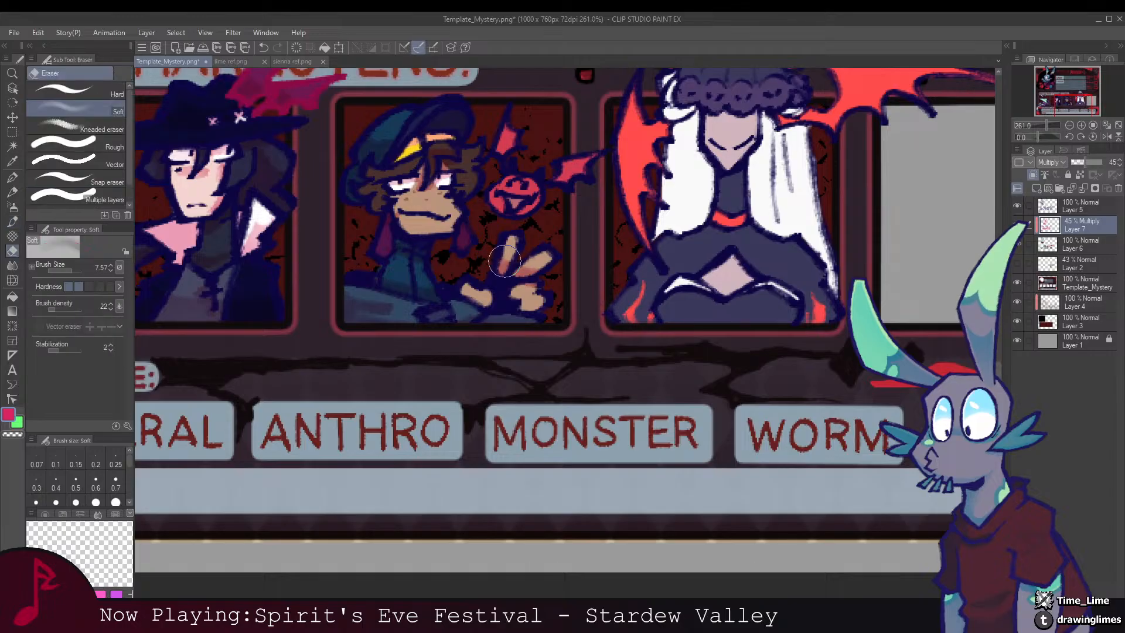
{"action": "key", "text": "b"}
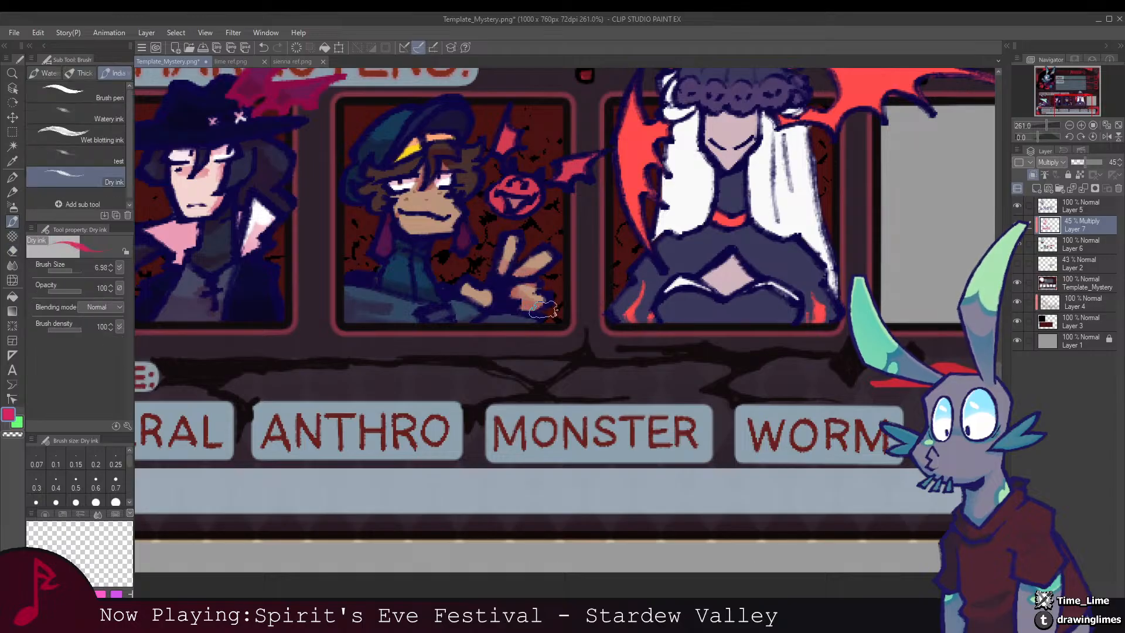
Step: Shade the capped character's nose and chin with Dry ink, softening the strokes with the Soft eraser
{"action": "scroll", "coordinate": [514, 291], "scroll_direction": "up", "scroll_amount": 2}
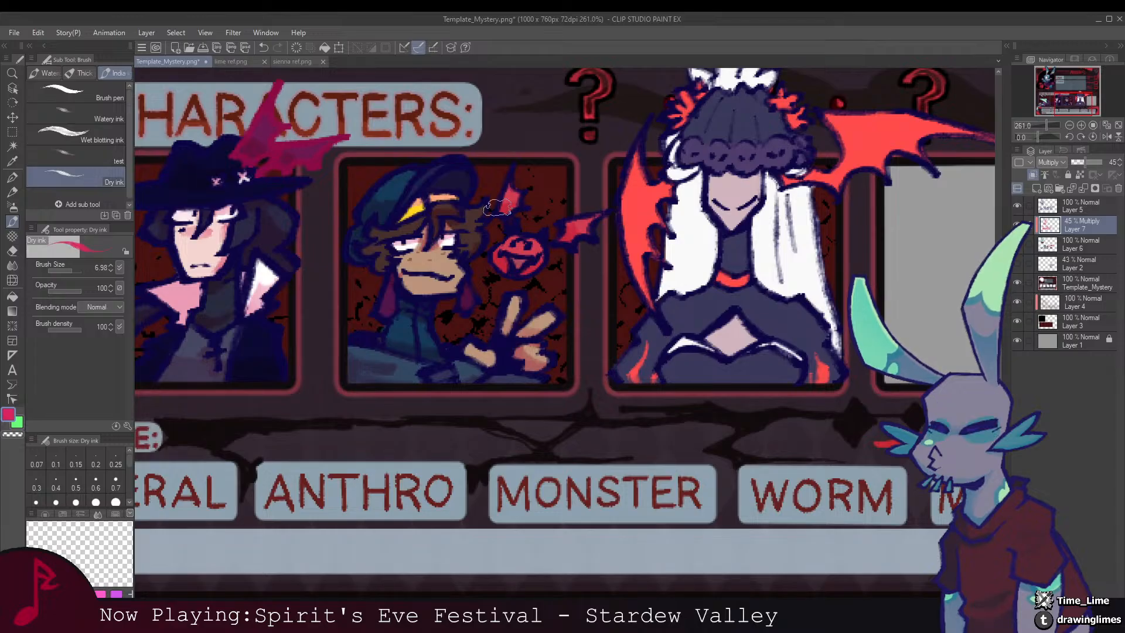
{"action": "key", "text": "e"}
{"action": "left_click_drag", "start_coordinate": [490, 246], "coordinate": [593, 236]}
{"action": "key", "text": "b"}
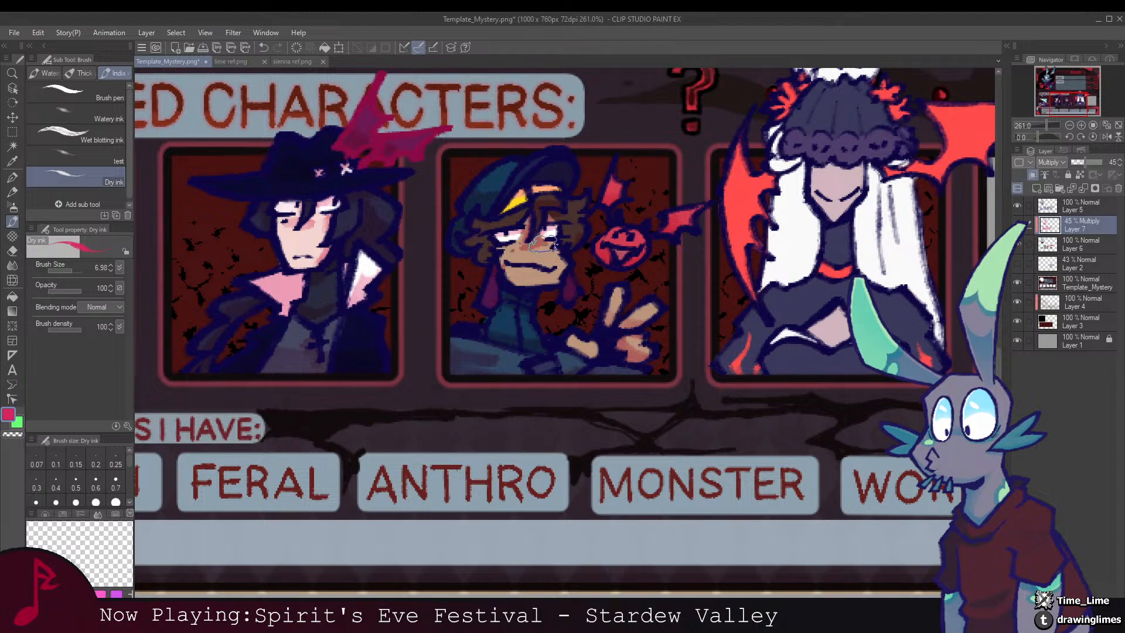
{"action": "key", "text": "e"}
{"action": "key", "text": "b"}
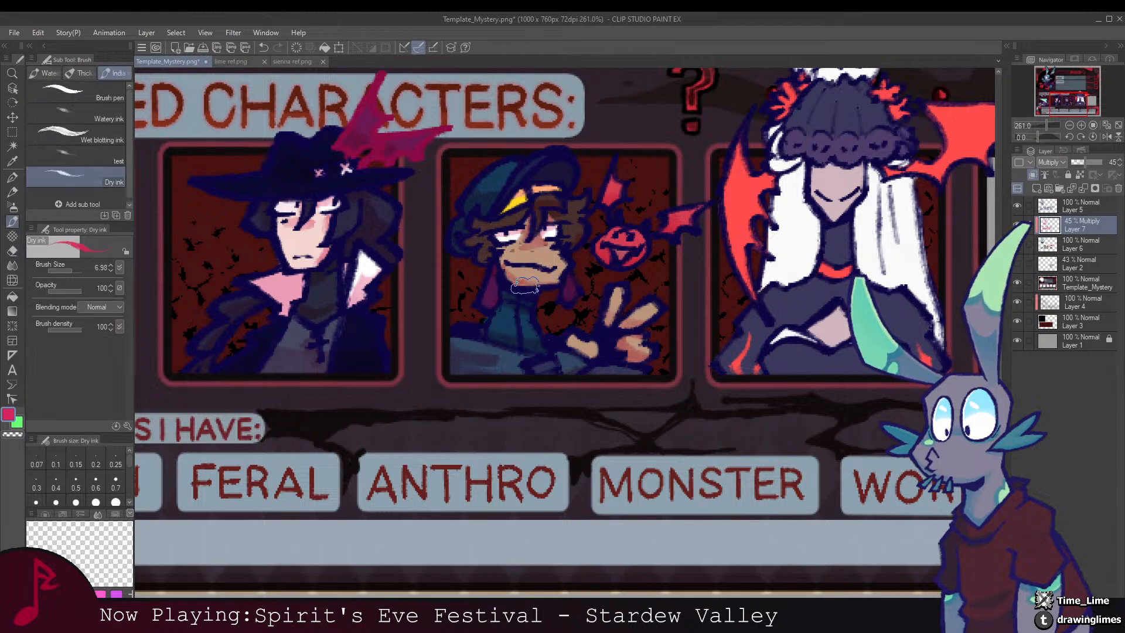
{"action": "key", "text": "e"}
Step: Fade the shading on the capped character's cap with the Soft eraser and trim it with the Hard eraser
{"action": "scroll", "coordinate": [501, 258], "scroll_direction": "up", "scroll_amount": 2}
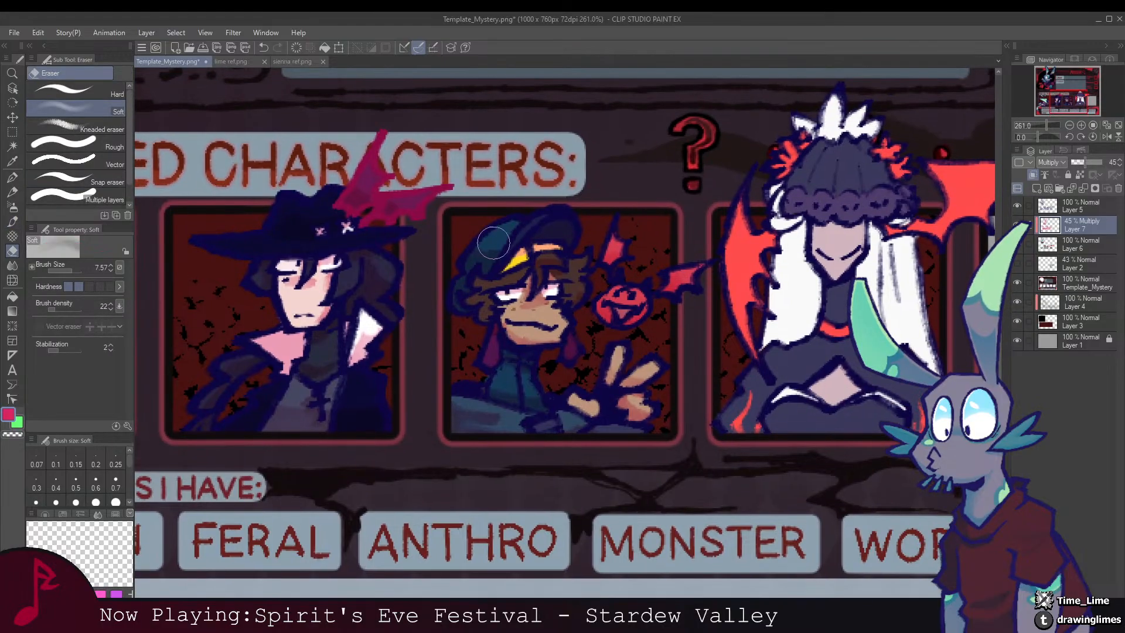
{"action": "scroll", "coordinate": [503, 297], "scroll_direction": "down", "scroll_amount": 2}
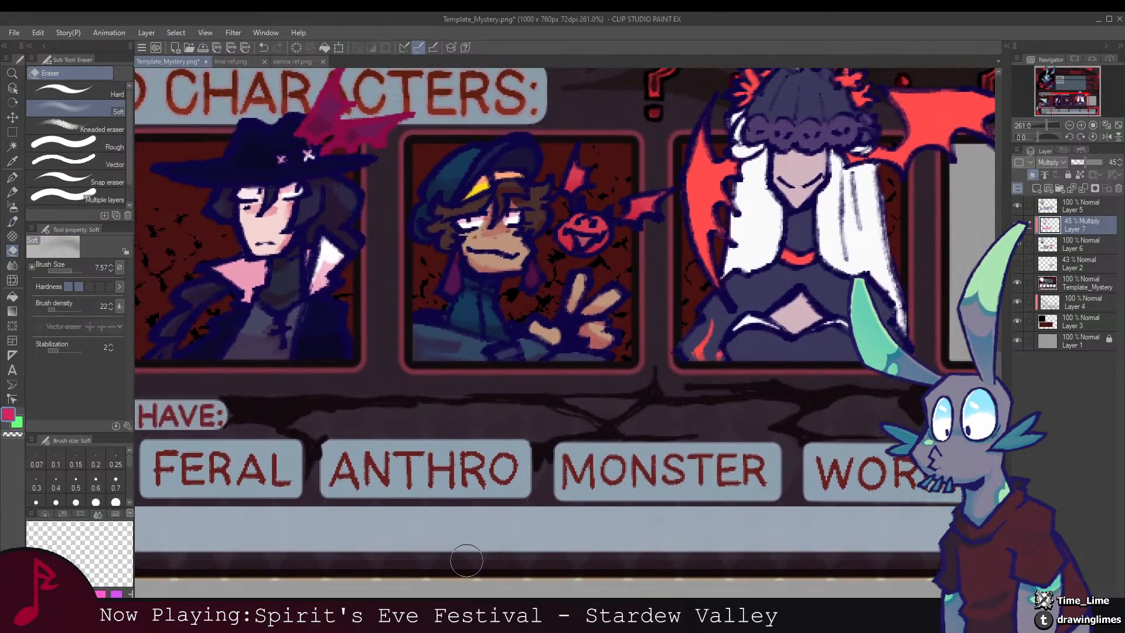
{"action": "left_click", "coordinate": [463, 621]}
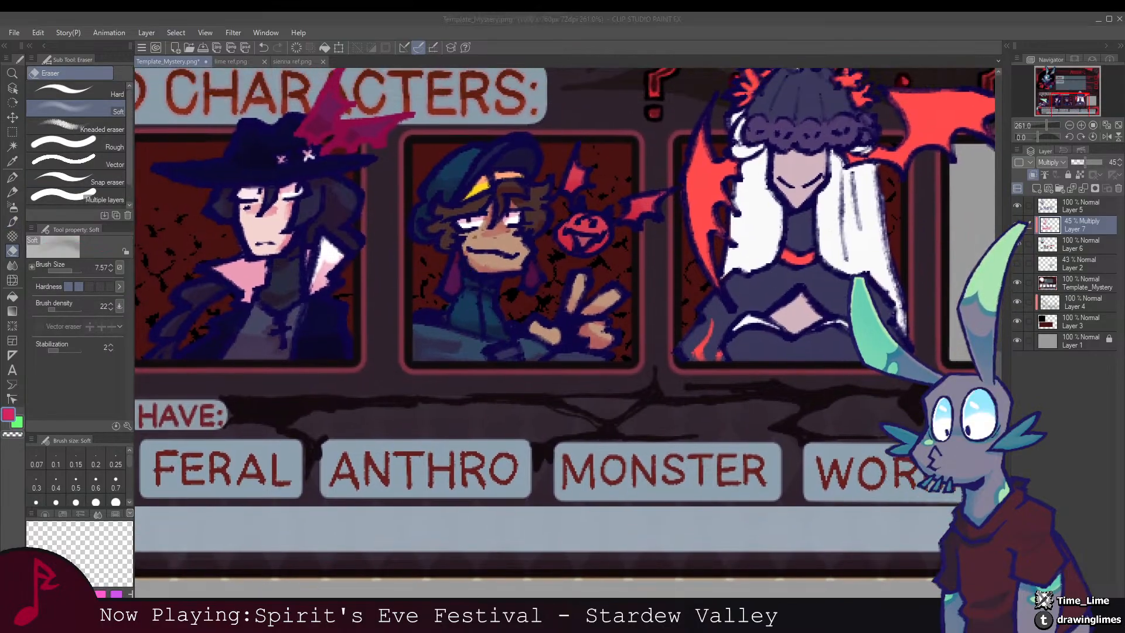
{"action": "left_click", "coordinate": [442, 341]}
{"action": "key", "text": "b"}
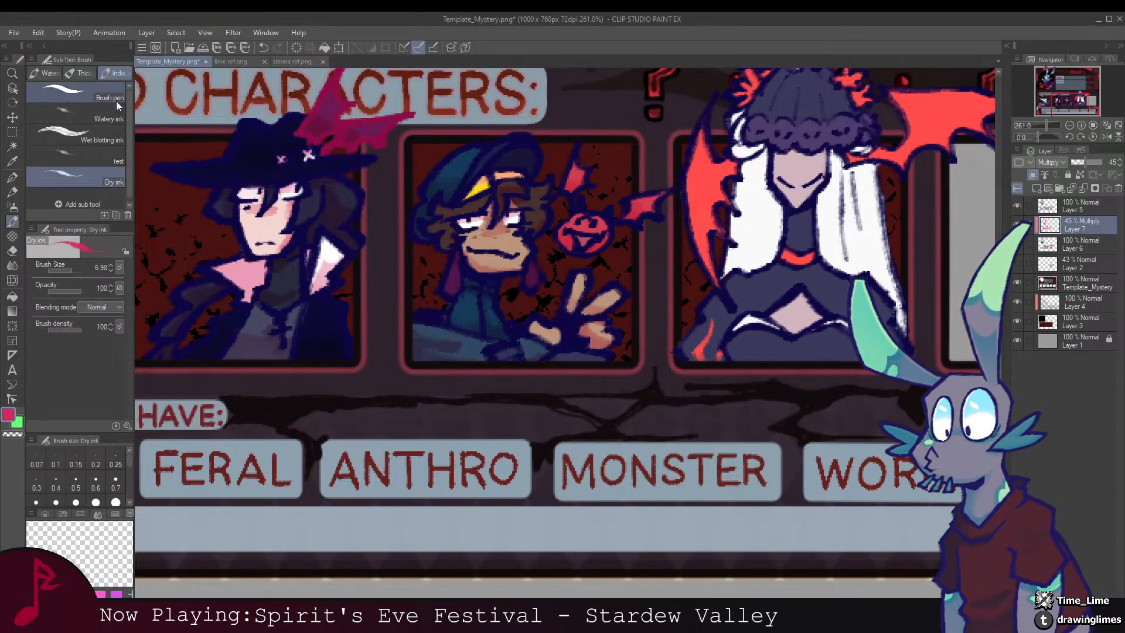
{"action": "key", "text": "e"}
{"action": "left_click_drag", "start_coordinate": [444, 170], "coordinate": [473, 184]}
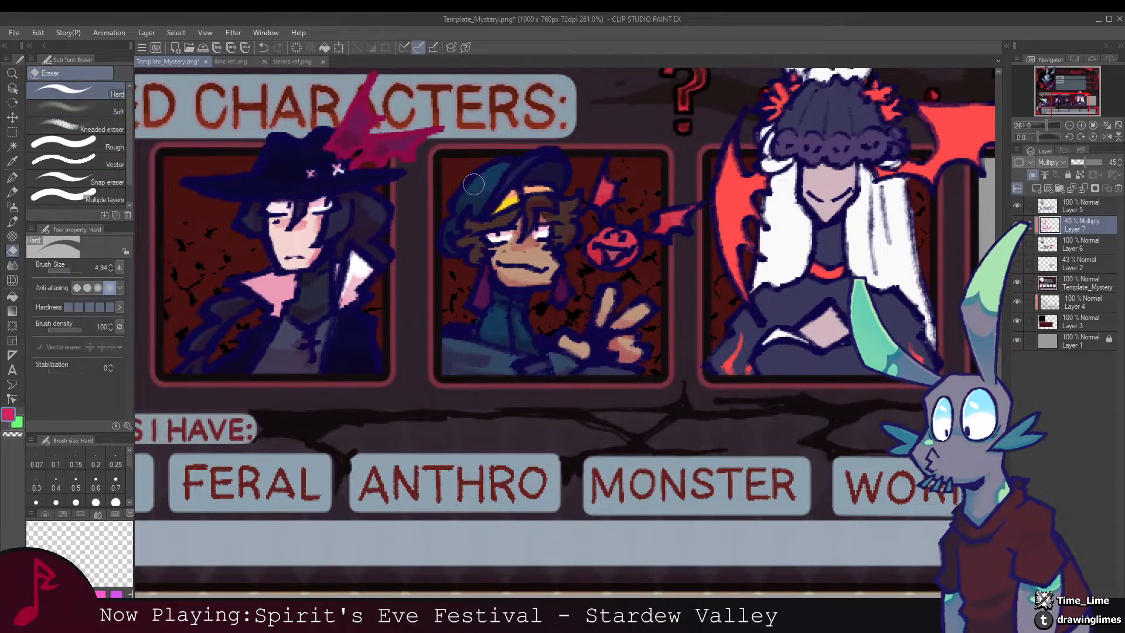
Step: Refine the shading on the capped character's raised hand with Dry ink and the Hard eraser at size 4.94
{"action": "mouse_move", "coordinate": [569, 203]}
{"action": "left_mouse_down"}
{"action": "mouse_move", "coordinate": [482, 219]}
{"action": "mouse_move", "coordinate": [469, 273]}
{"action": "mouse_move", "coordinate": [478, 247]}
{"action": "mouse_move", "coordinate": [337, 288]}
{"action": "left_mouse_up"}
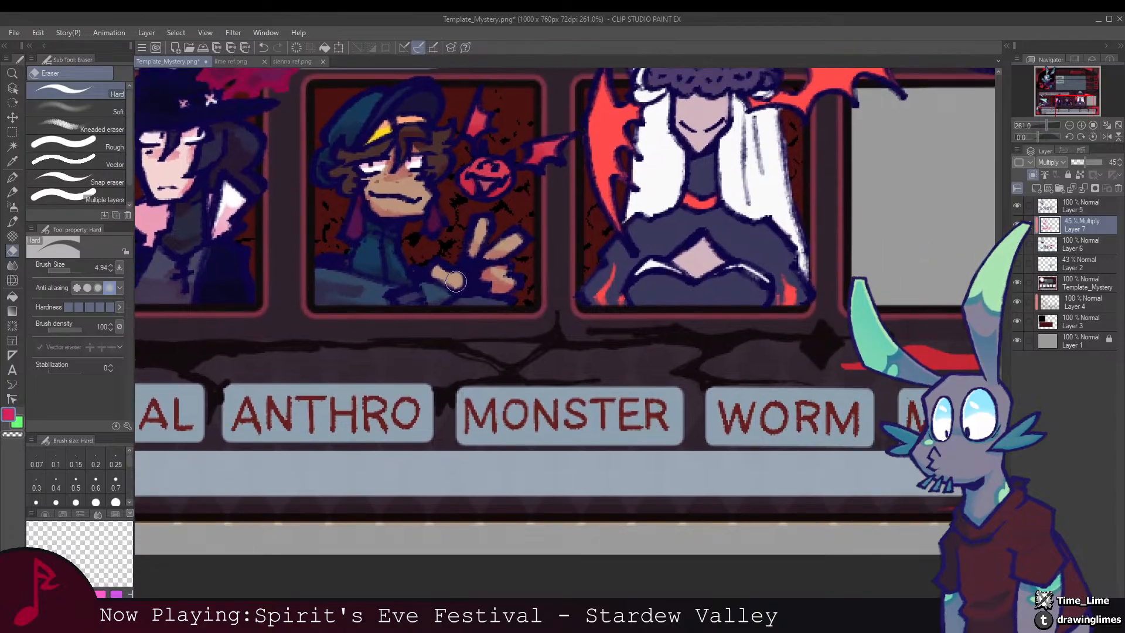
{"action": "key", "text": "b"}
{"action": "key", "text": "e"}
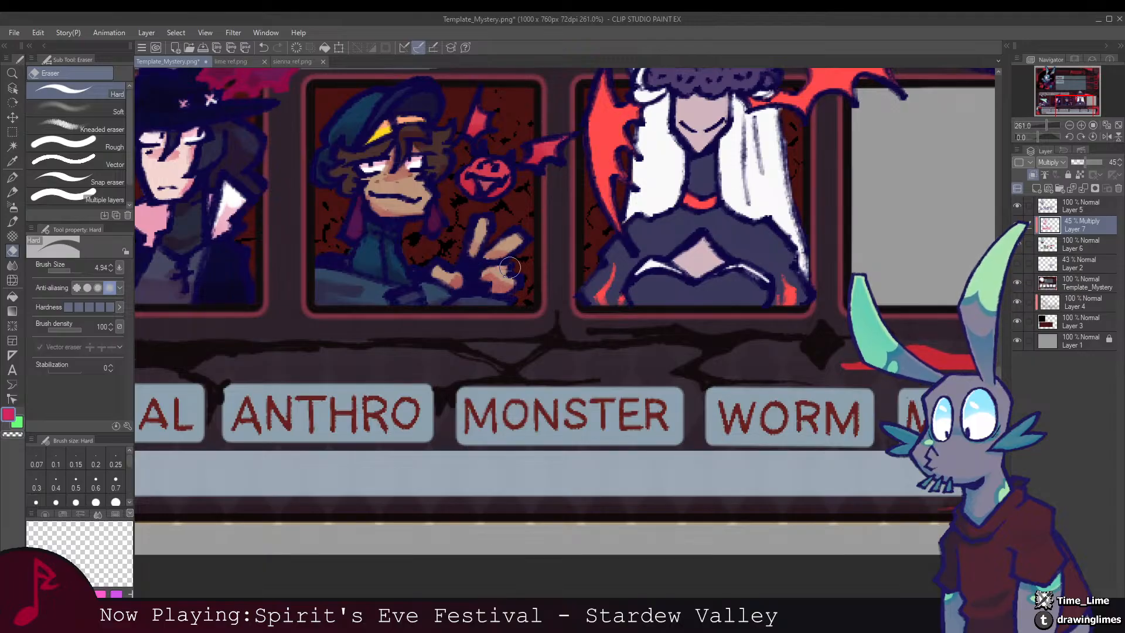
{"action": "left_click_drag", "start_coordinate": [530, 242], "coordinate": [507, 256]}
{"action": "left_click_drag", "start_coordinate": [507, 256], "coordinate": [522, 269]}
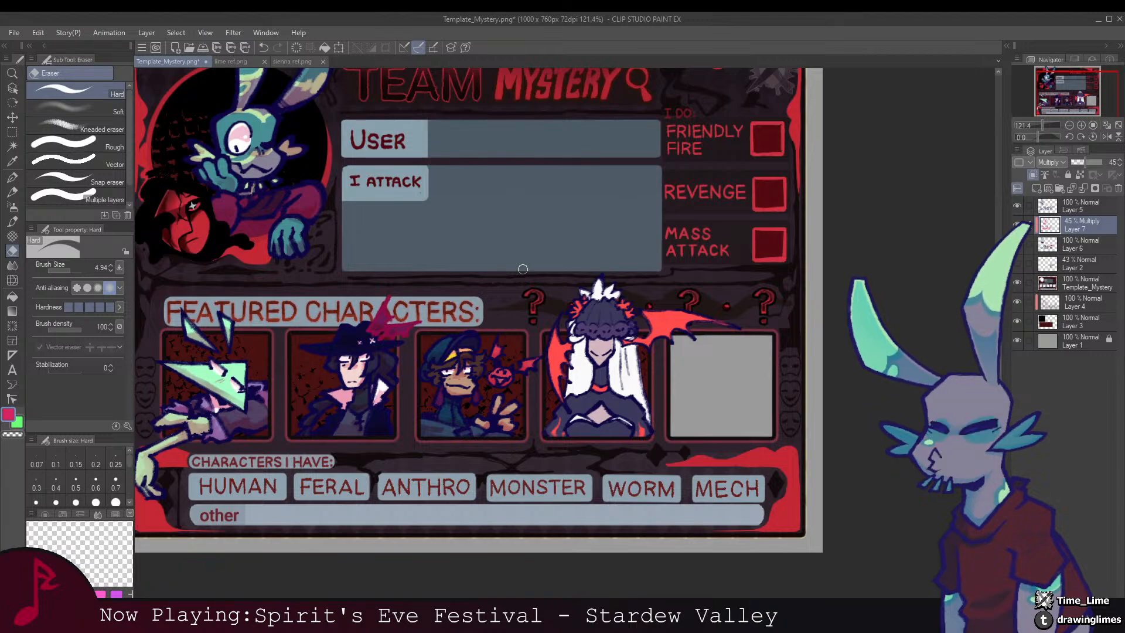
Step: Shade the winged character's long white veil on both sides of the face with crimson Dry ink at size 9.04
{"action": "scroll", "coordinate": [522, 268], "scroll_direction": "up", "scroll_amount": 5}
{"action": "key", "text": "b"}
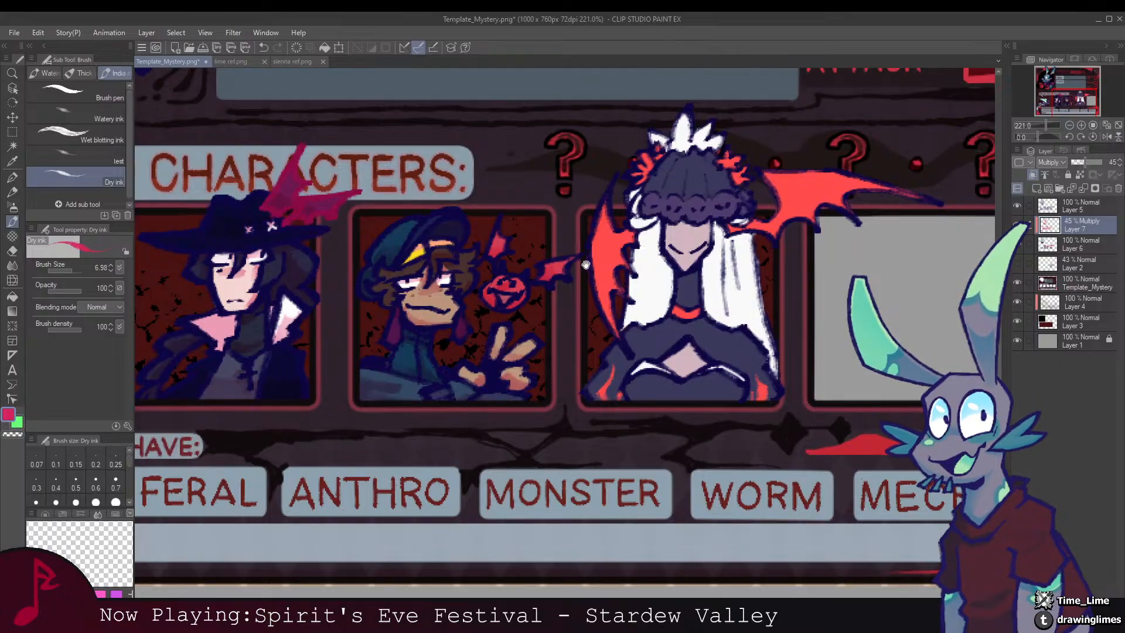
{"action": "scroll", "coordinate": [514, 246], "scroll_direction": "down", "scroll_amount": 5}
{"action": "scroll", "coordinate": [513, 235], "scroll_direction": "down", "scroll_amount": 3}
{"action": "scroll", "coordinate": [511, 268], "scroll_direction": "up", "scroll_amount": 2}
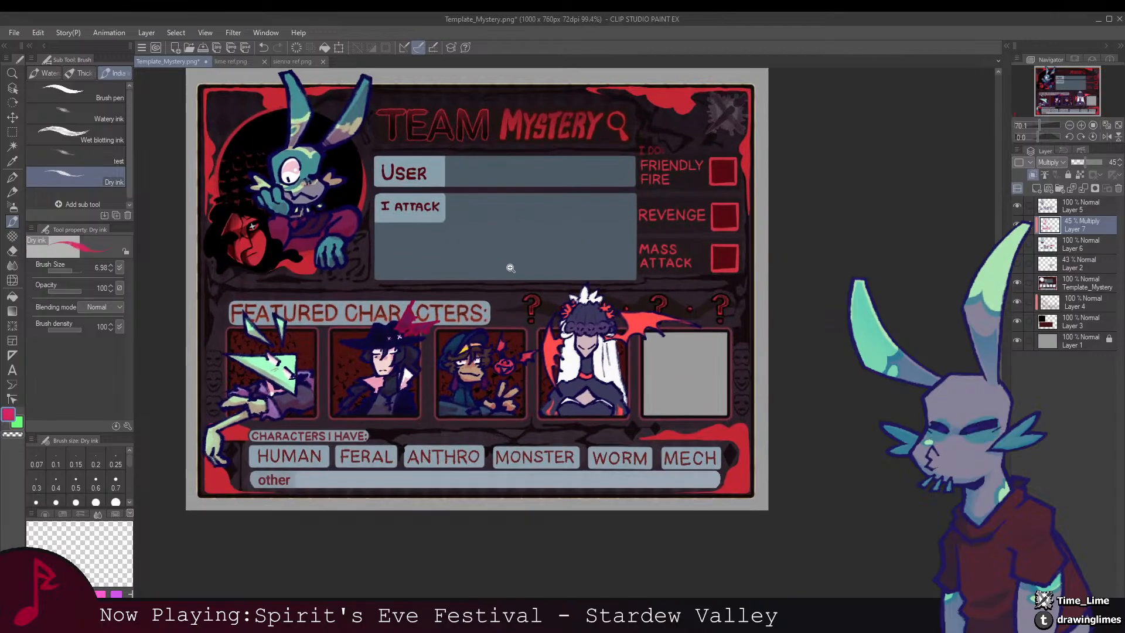
{"action": "scroll", "coordinate": [511, 268], "scroll_direction": "down", "scroll_amount": 2}
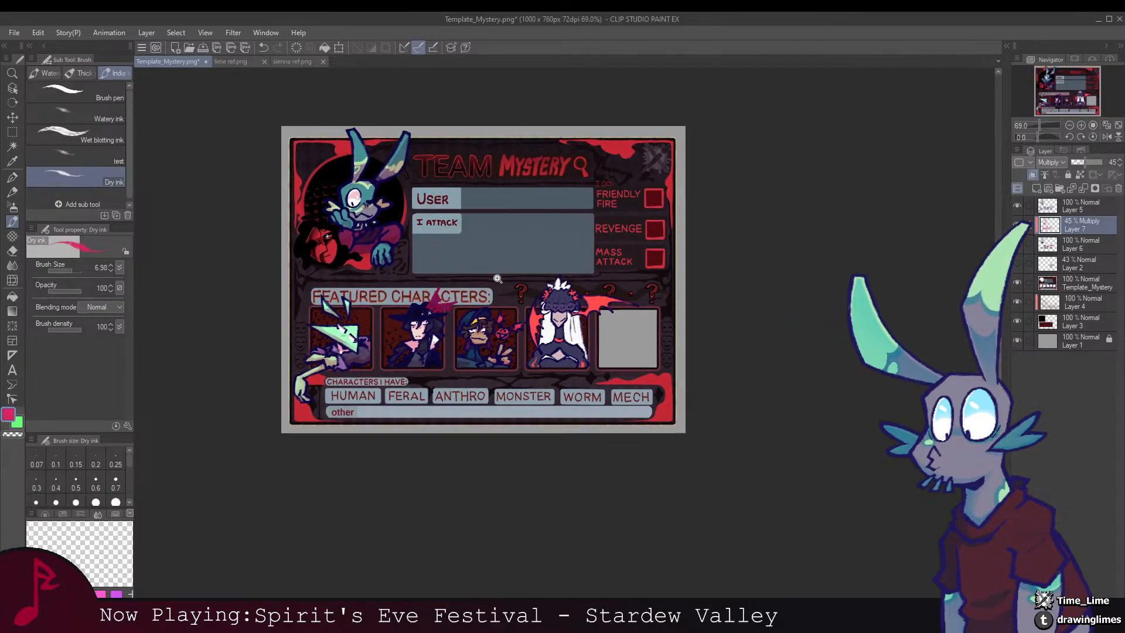
{"action": "scroll", "coordinate": [497, 278], "scroll_direction": "up", "scroll_amount": 3}
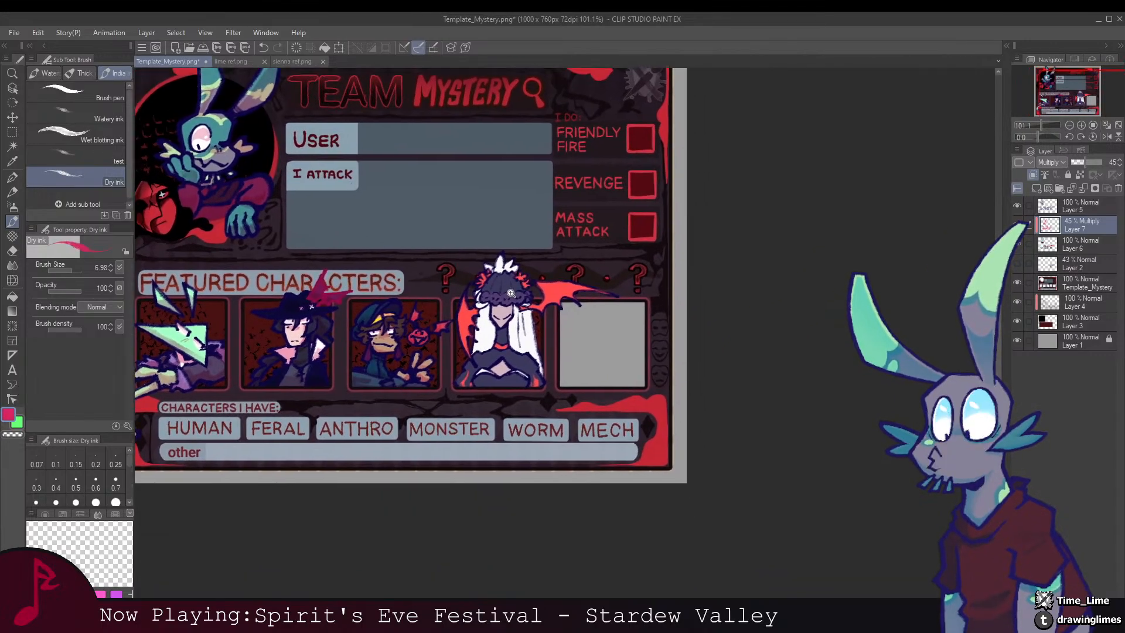
{"action": "scroll", "coordinate": [511, 293], "scroll_direction": "up", "scroll_amount": 4}
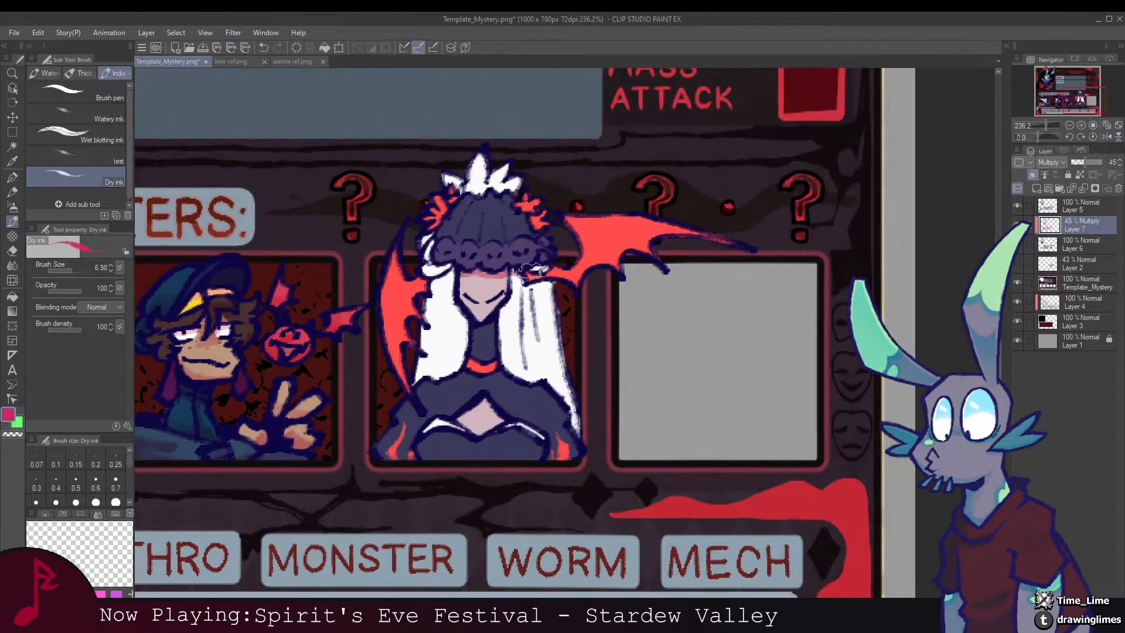
{"action": "left_click_drag", "start_coordinate": [462, 277], "coordinate": [490, 259]}
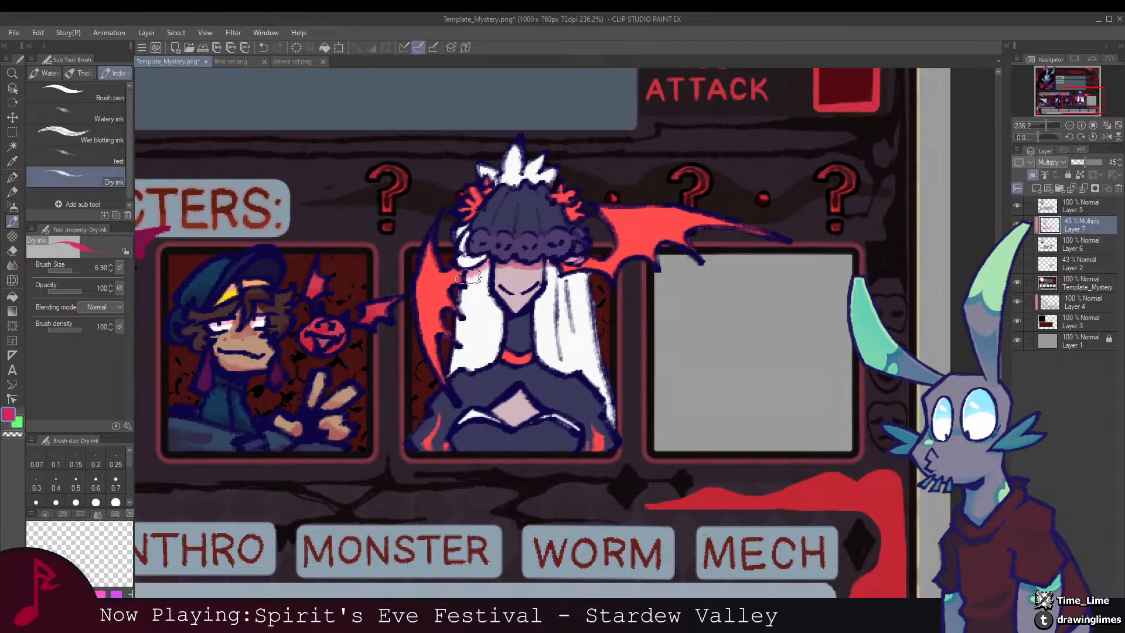
{"action": "mouse_move", "coordinate": [467, 304]}
{"action": "left_mouse_down"}
{"action": "mouse_move", "coordinate": [482, 311]}
{"action": "mouse_move", "coordinate": [489, 288]}
{"action": "mouse_move", "coordinate": [500, 316]}
{"action": "mouse_move", "coordinate": [493, 350]}
{"action": "mouse_move", "coordinate": [474, 364]}
{"action": "mouse_move", "coordinate": [458, 324]}
{"action": "mouse_move", "coordinate": [472, 315]}
{"action": "mouse_move", "coordinate": [495, 331]}
{"action": "mouse_move", "coordinate": [489, 298]}
{"action": "mouse_move", "coordinate": [437, 264]}
{"action": "left_mouse_up"}
{"action": "mouse_move", "coordinate": [516, 241]}
{"action": "left_mouse_down"}
{"action": "mouse_move", "coordinate": [508, 311]}
{"action": "mouse_move", "coordinate": [523, 337]}
{"action": "mouse_move", "coordinate": [573, 367]}
{"action": "left_mouse_up"}
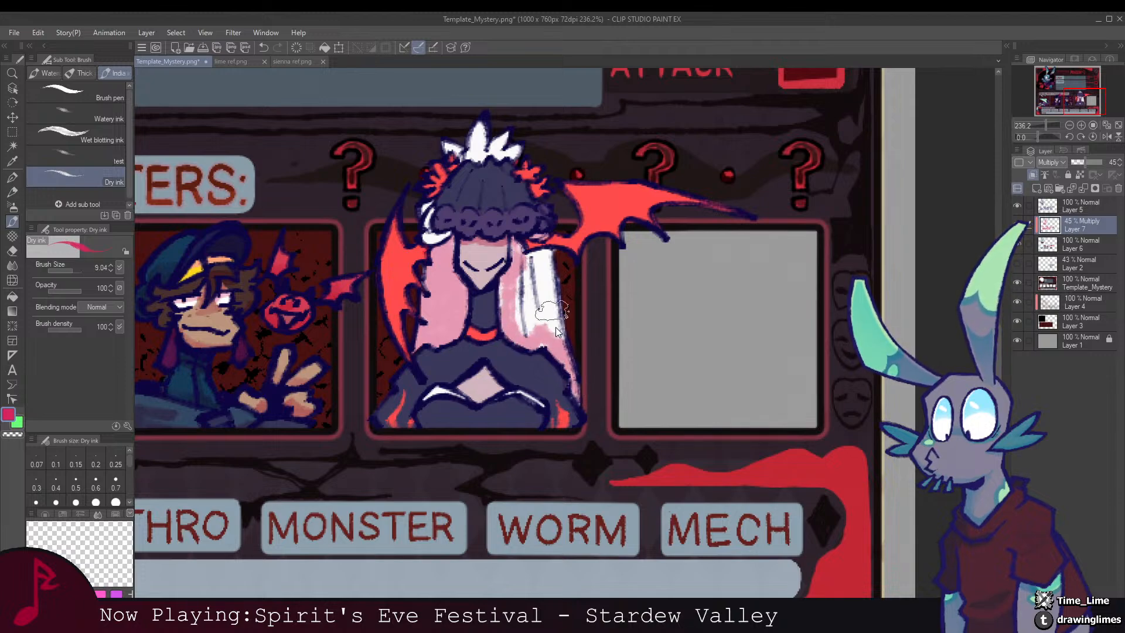
{"action": "mouse_move", "coordinate": [552, 310]}
{"action": "left_mouse_down"}
{"action": "mouse_move", "coordinate": [514, 326]}
{"action": "mouse_move", "coordinate": [508, 299]}
{"action": "mouse_move", "coordinate": [520, 268]}
{"action": "mouse_move", "coordinate": [532, 274]}
{"action": "mouse_move", "coordinate": [528, 262]}
{"action": "mouse_move", "coordinate": [549, 256]}
{"action": "mouse_move", "coordinate": [539, 254]}
{"action": "mouse_move", "coordinate": [539, 311]}
{"action": "mouse_move", "coordinate": [559, 323]}
{"action": "mouse_move", "coordinate": [545, 338]}
{"action": "mouse_move", "coordinate": [526, 331]}
{"action": "mouse_move", "coordinate": [513, 264]}
{"action": "left_mouse_up"}
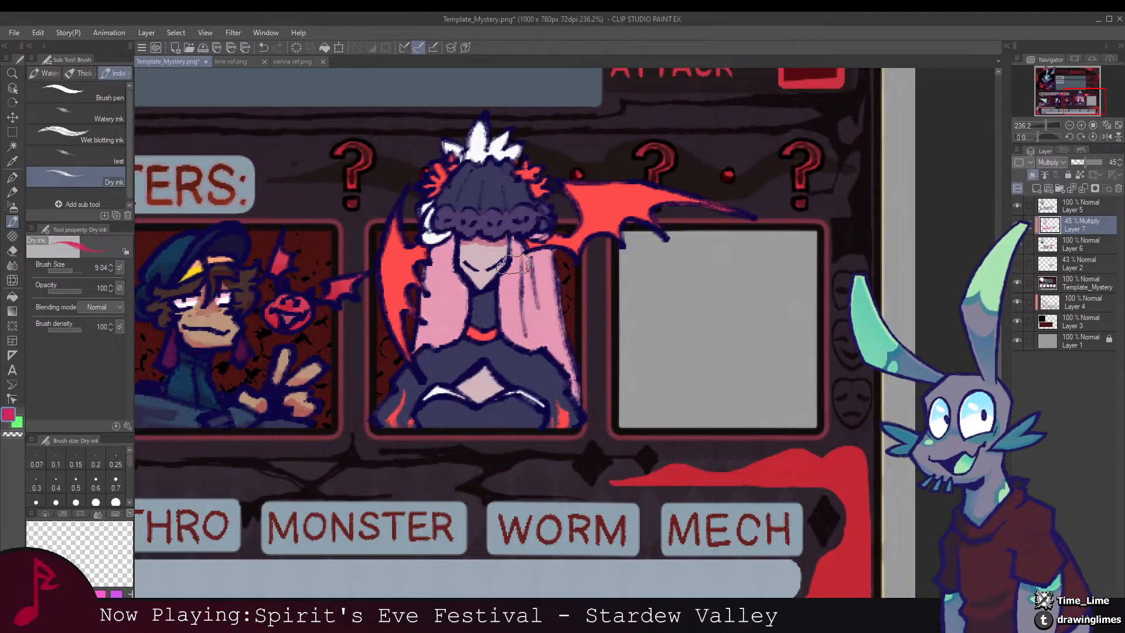
Step: Fade the veil shading with the Soft eraser at size 25.74 and clear its outer edges with the Hard eraser at size 4.94
{"action": "key", "text": "e"}
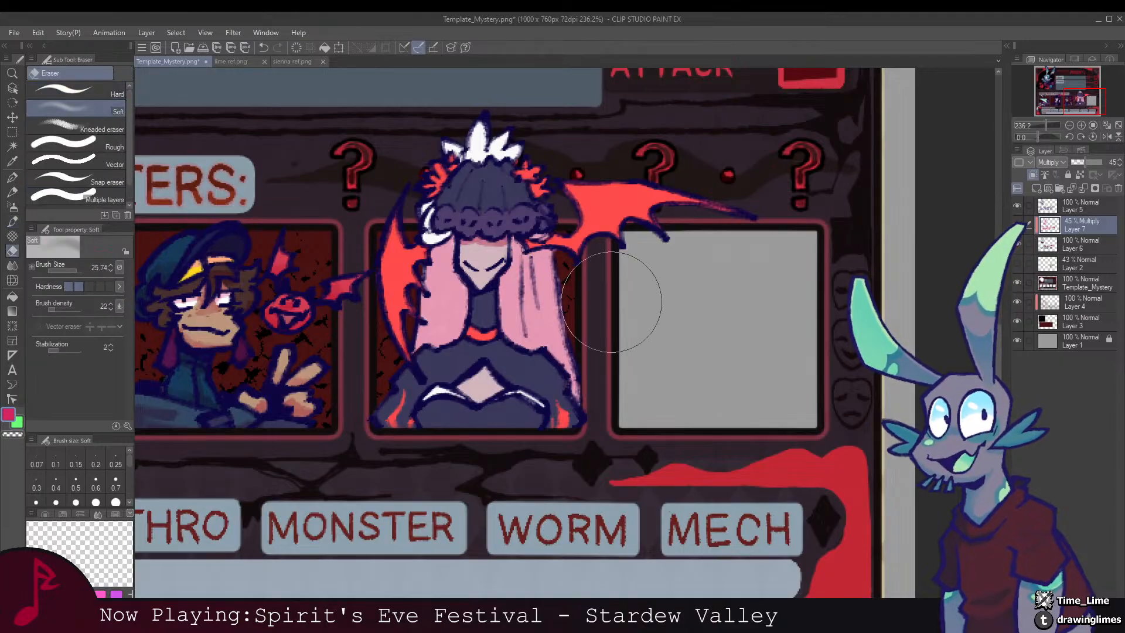
{"action": "mouse_move", "coordinate": [611, 302]}
{"action": "left_mouse_down"}
{"action": "mouse_move", "coordinate": [559, 361]}
{"action": "mouse_move", "coordinate": [488, 317]}
{"action": "mouse_move", "coordinate": [450, 325]}
{"action": "mouse_move", "coordinate": [439, 263]}
{"action": "mouse_move", "coordinate": [551, 263]}
{"action": "left_mouse_up"}
{"action": "left_click_drag", "start_coordinate": [260, 147], "coordinate": [360, 166]}
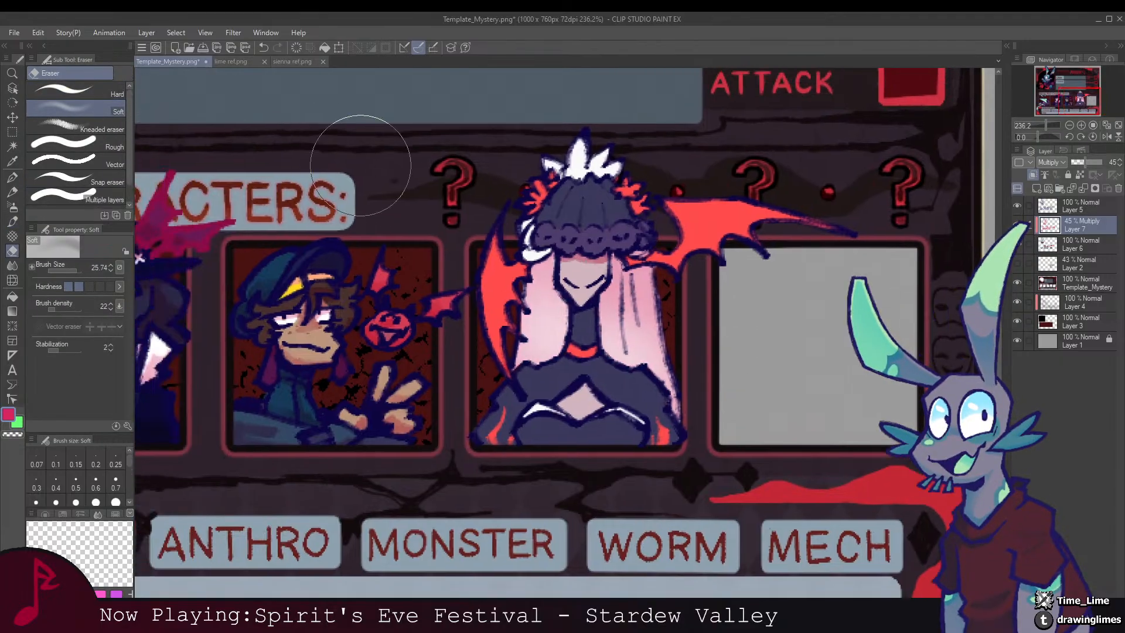
{"action": "left_click", "coordinate": [118, 94]}
{"action": "mouse_move", "coordinate": [642, 268]}
{"action": "left_mouse_down"}
{"action": "mouse_move", "coordinate": [614, 229]}
{"action": "mouse_move", "coordinate": [639, 369]}
{"action": "mouse_move", "coordinate": [685, 381]}
{"action": "left_mouse_up"}
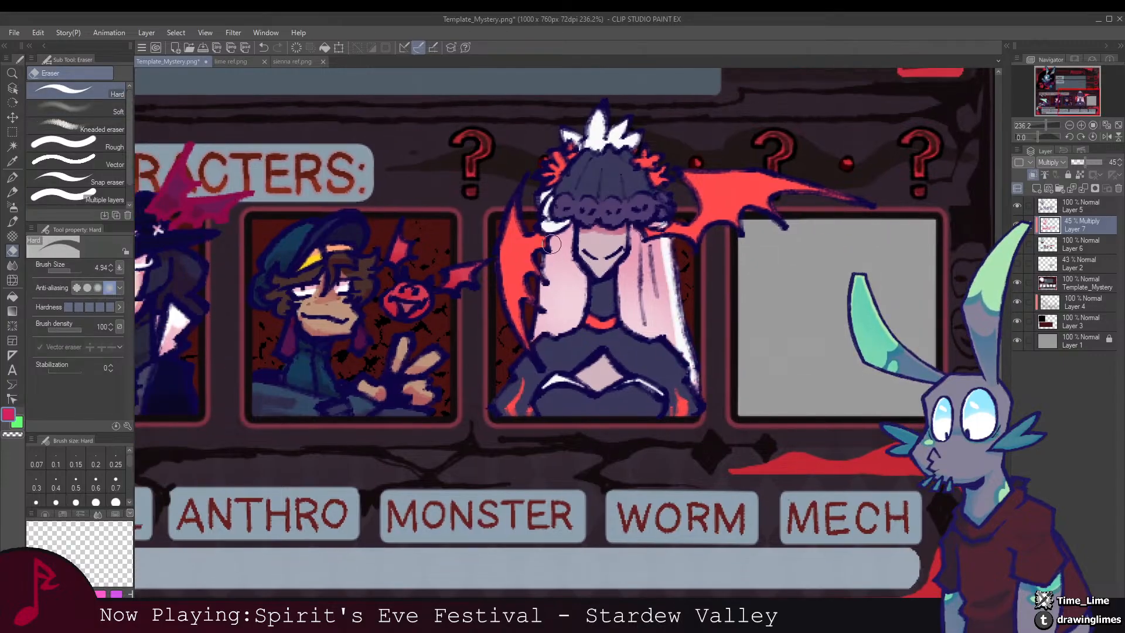
{"action": "left_click_drag", "start_coordinate": [554, 223], "coordinate": [536, 334]}
{"action": "left_click_drag", "start_coordinate": [637, 253], "coordinate": [588, 205]}
Step: Shade the winged character's midriff and folded arms with Dry ink, softening the strokes with the large Soft eraser
{"action": "key", "text": "b"}
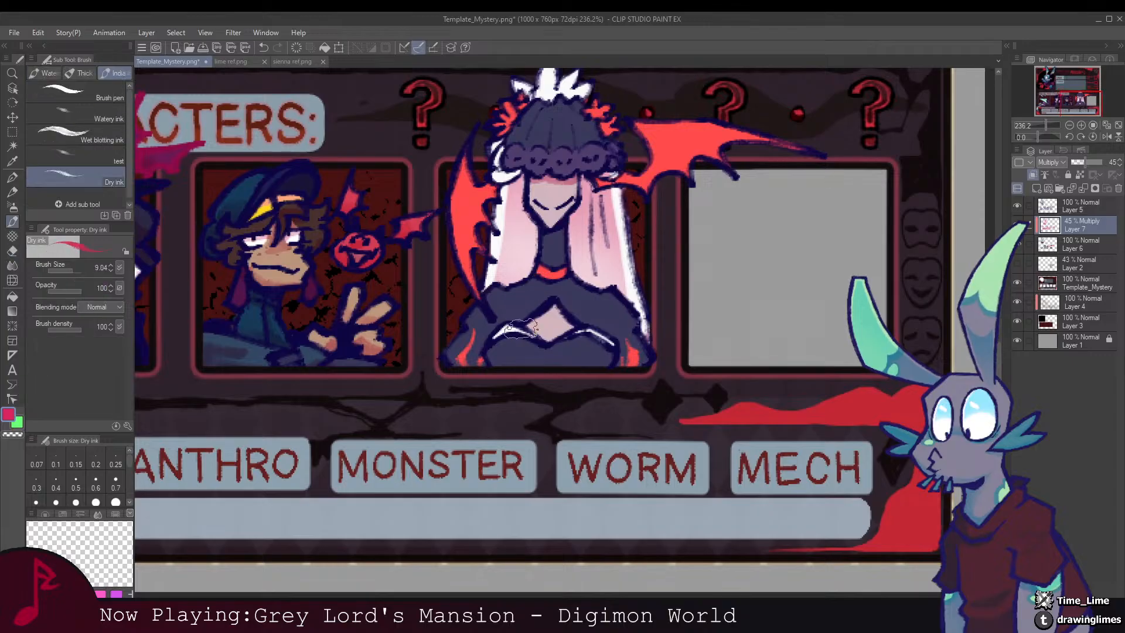
{"action": "left_click_drag", "start_coordinate": [526, 329], "coordinate": [576, 330]}
{"action": "left_click_drag", "start_coordinate": [608, 347], "coordinate": [600, 337]}
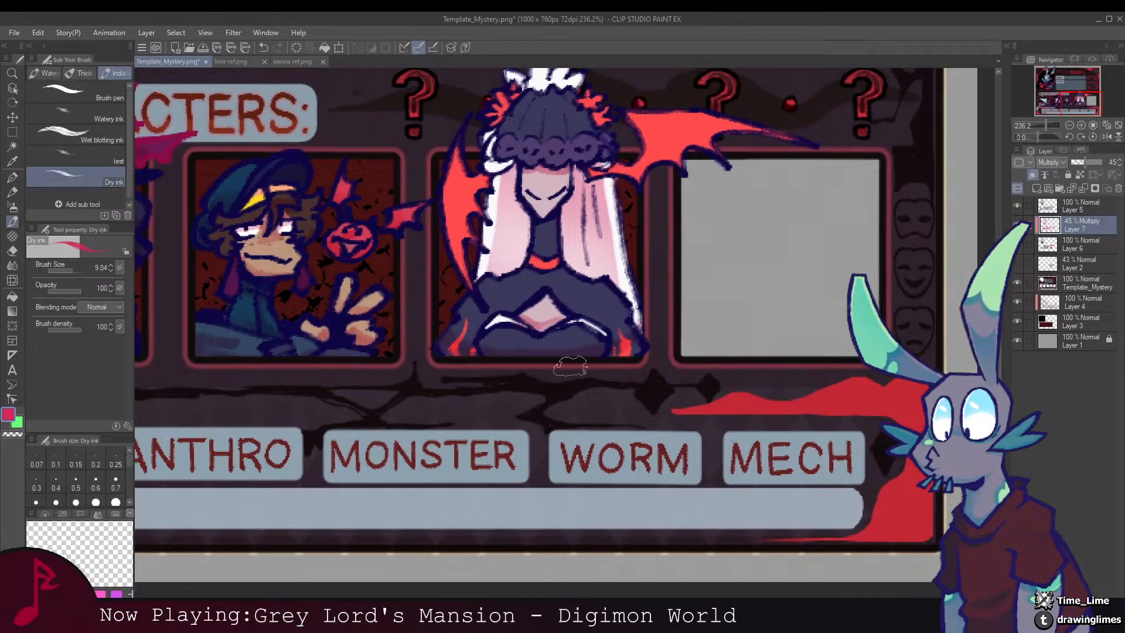
{"action": "left_click_drag", "start_coordinate": [488, 346], "coordinate": [589, 355]}
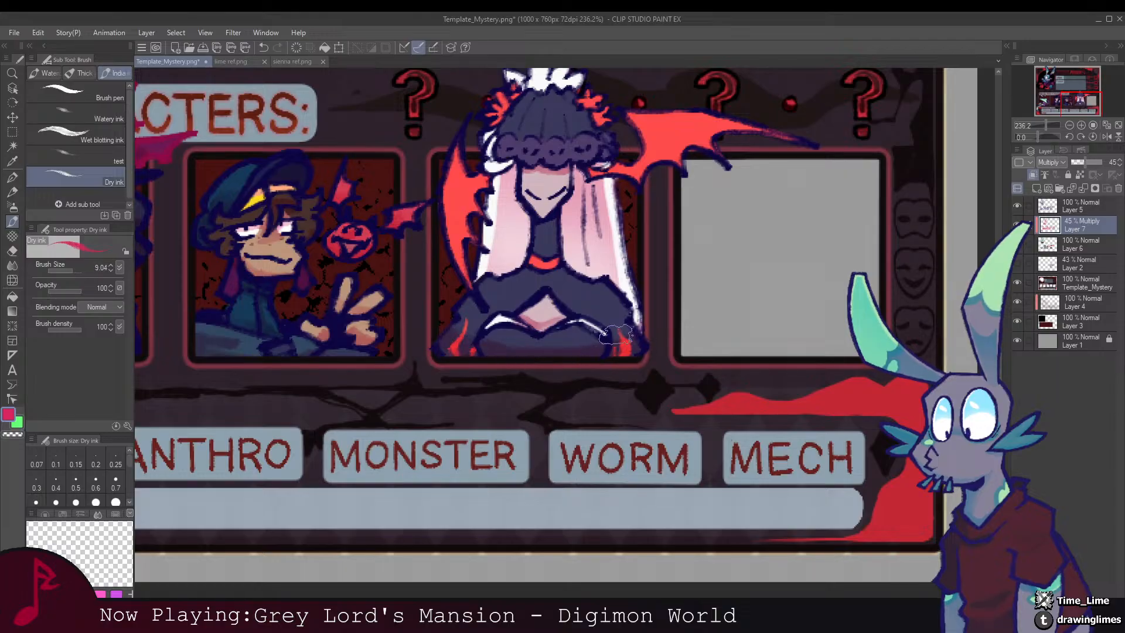
{"action": "key", "text": "e"}
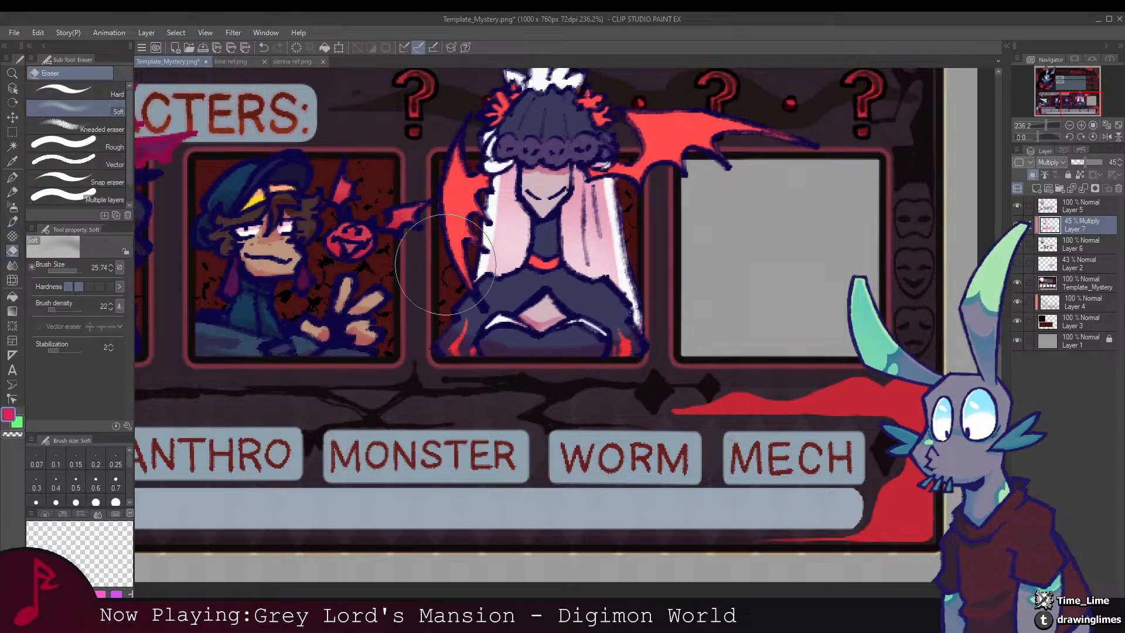
{"action": "left_click_drag", "start_coordinate": [546, 374], "coordinate": [641, 333]}
Step: Shade the winged character's chest below the red collar with Dry ink and blend it with the Soft eraser at size 6.39
{"action": "left_click_drag", "start_coordinate": [649, 288], "coordinate": [577, 367]}
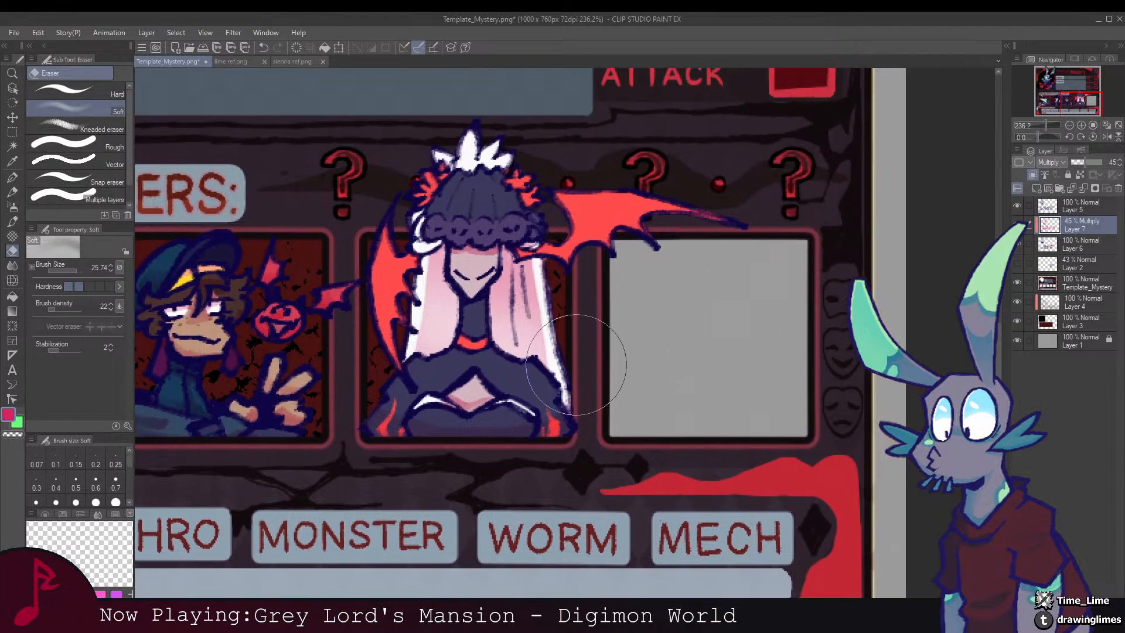
{"action": "key", "text": "b"}
{"action": "left_click_drag", "start_coordinate": [440, 368], "coordinate": [490, 325]}
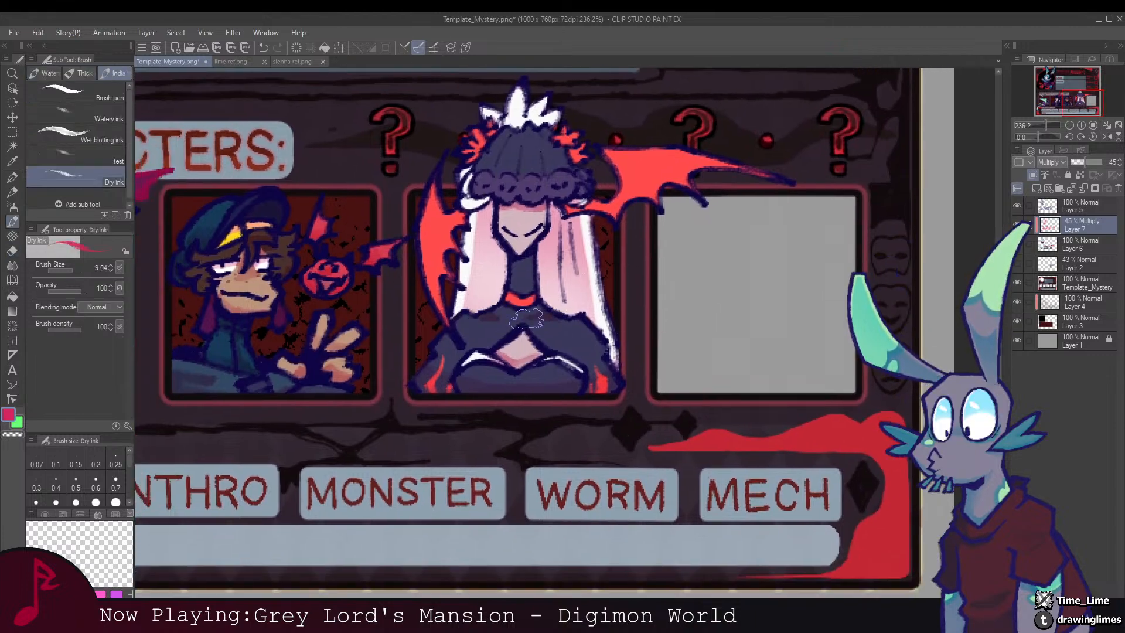
{"action": "key", "text": "e"}
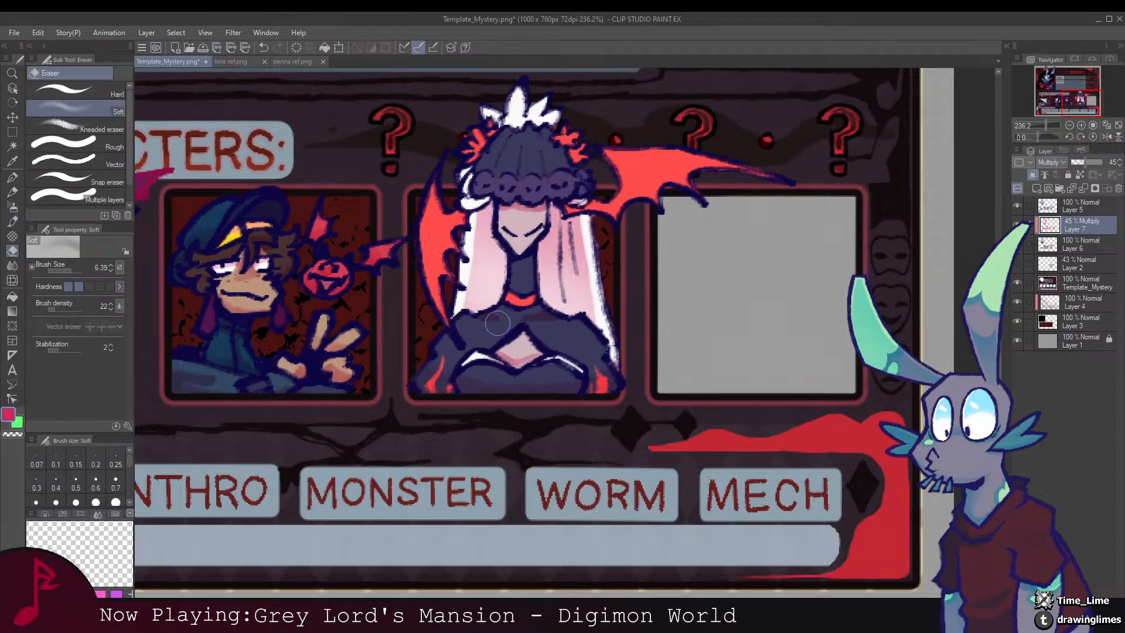
Step: Shade the inner parts of the character's red wings with Dry ink, alternating with the small Soft eraser
{"action": "left_click_drag", "start_coordinate": [600, 281], "coordinate": [538, 360]}
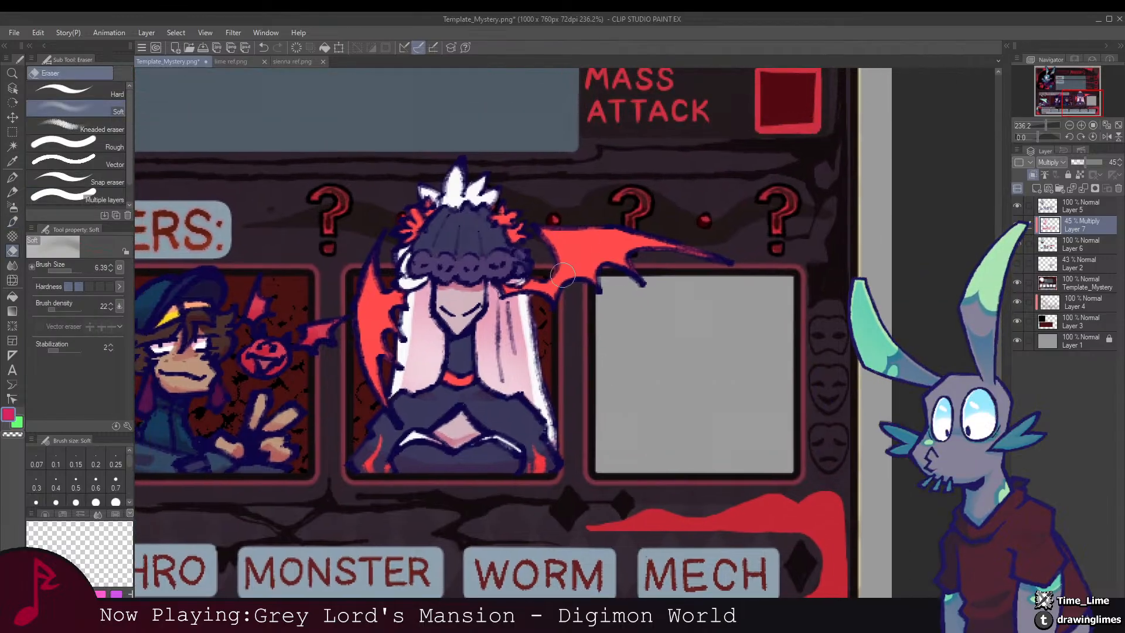
{"action": "key", "text": "b"}
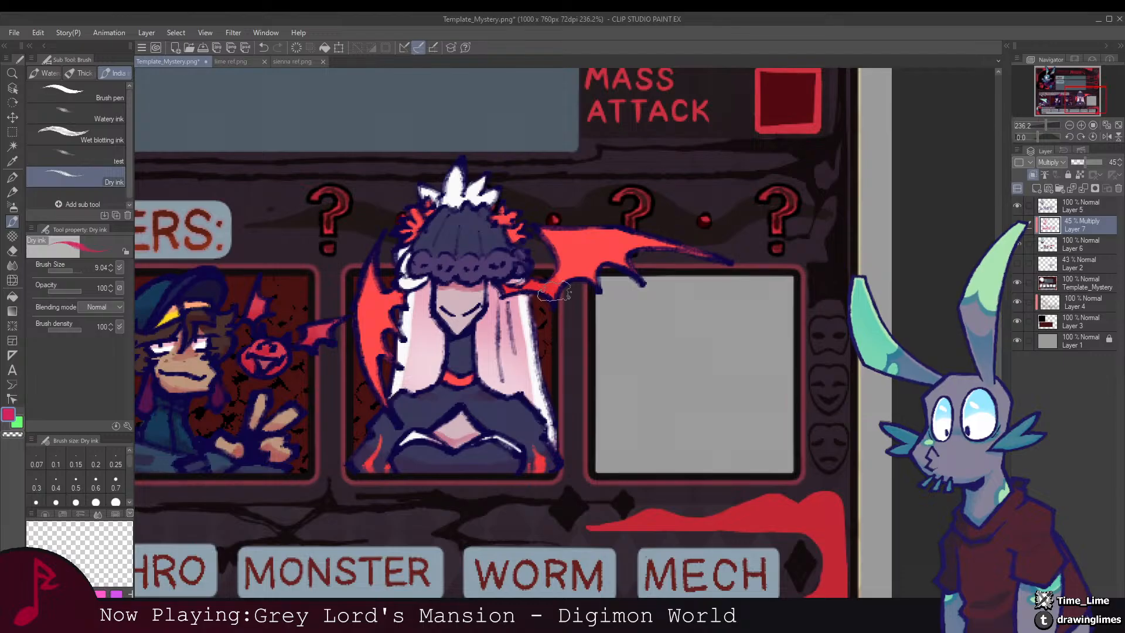
{"action": "key", "text": "e"}
{"action": "key", "text": "b"}
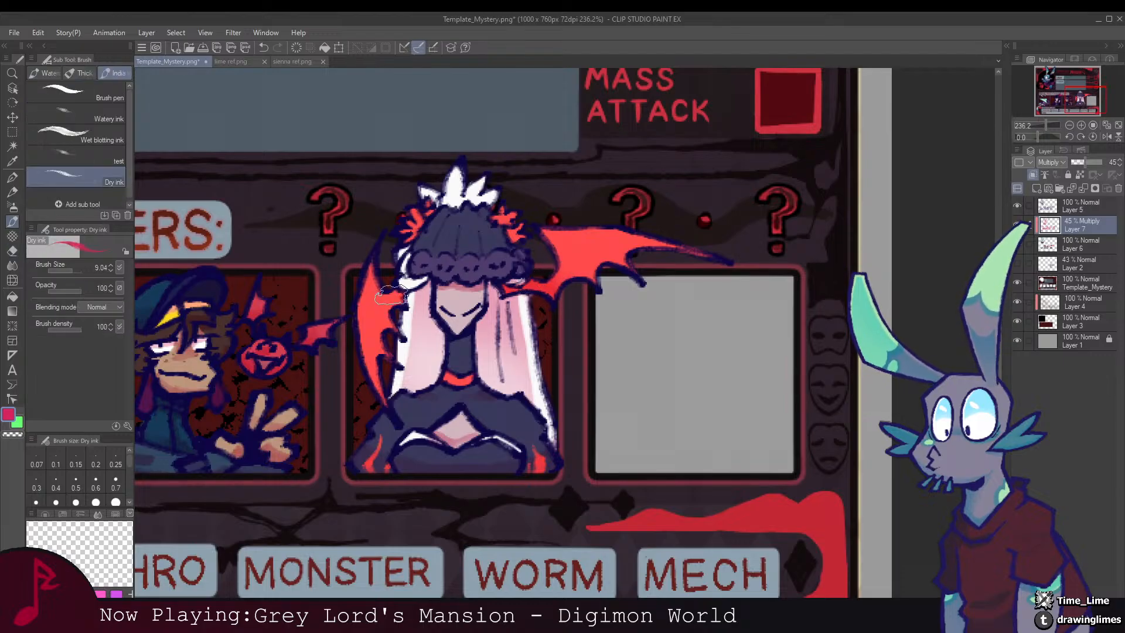
{"action": "left_click_drag", "start_coordinate": [391, 302], "coordinate": [401, 286]}
{"action": "key", "text": "e"}
{"action": "scroll", "coordinate": [421, 318], "scroll_direction": "left", "scroll_amount": 2}
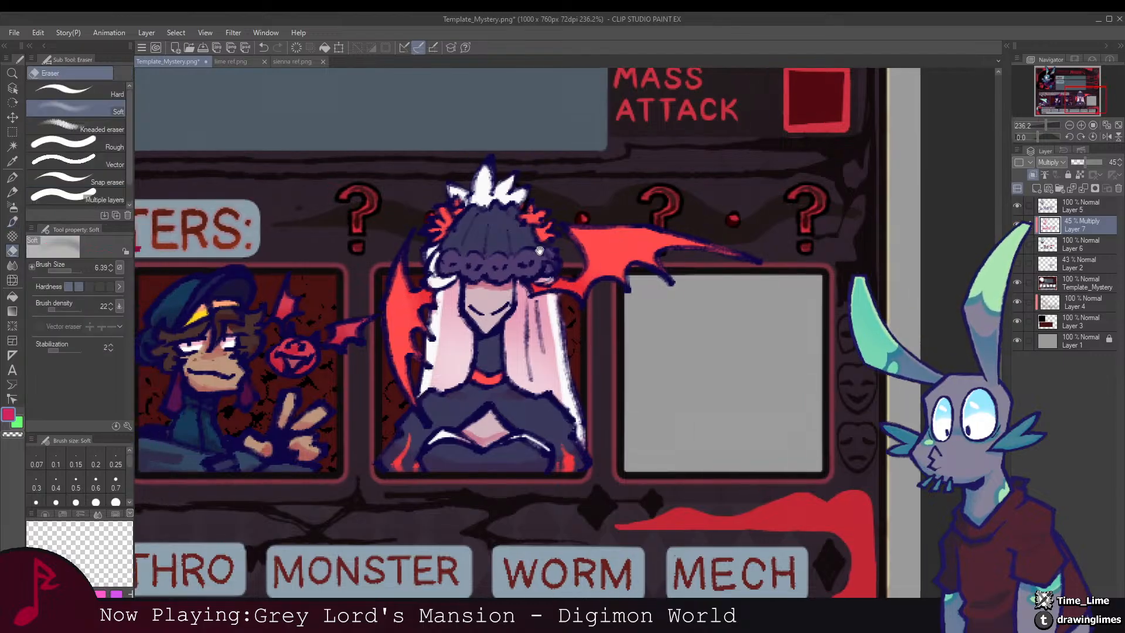
Step: Shade the winged character's dark braided headpiece and the base of the white tuft with Dry ink and the Soft eraser
{"action": "key", "text": "b"}
{"action": "mouse_move", "coordinate": [453, 244]}
{"action": "left_mouse_down"}
{"action": "mouse_move", "coordinate": [514, 274]}
{"action": "mouse_move", "coordinate": [469, 273]}
{"action": "mouse_move", "coordinate": [456, 256]}
{"action": "mouse_move", "coordinate": [533, 270]}
{"action": "left_mouse_up"}
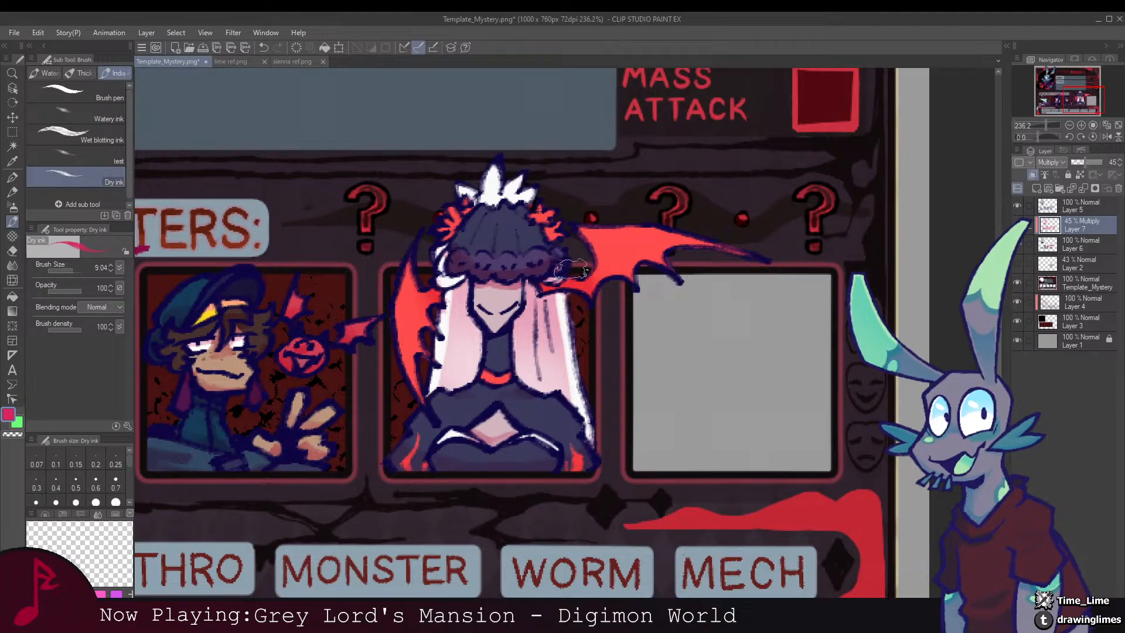
{"action": "key", "text": "e"}
{"action": "key", "text": "b"}
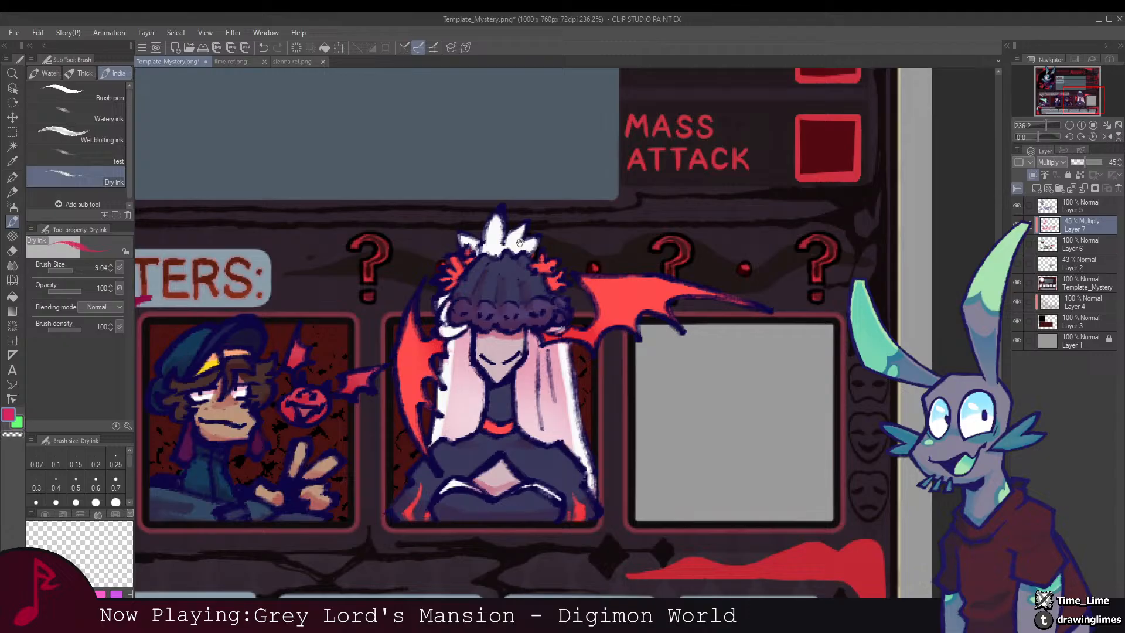
{"action": "scroll", "coordinate": [501, 243], "scroll_direction": "up", "scroll_amount": 2}
{"action": "mouse_move", "coordinate": [497, 243]}
{"action": "left_mouse_down"}
{"action": "mouse_move", "coordinate": [535, 251]}
{"action": "mouse_move", "coordinate": [460, 242]}
{"action": "left_mouse_up"}
{"action": "key", "text": "e"}
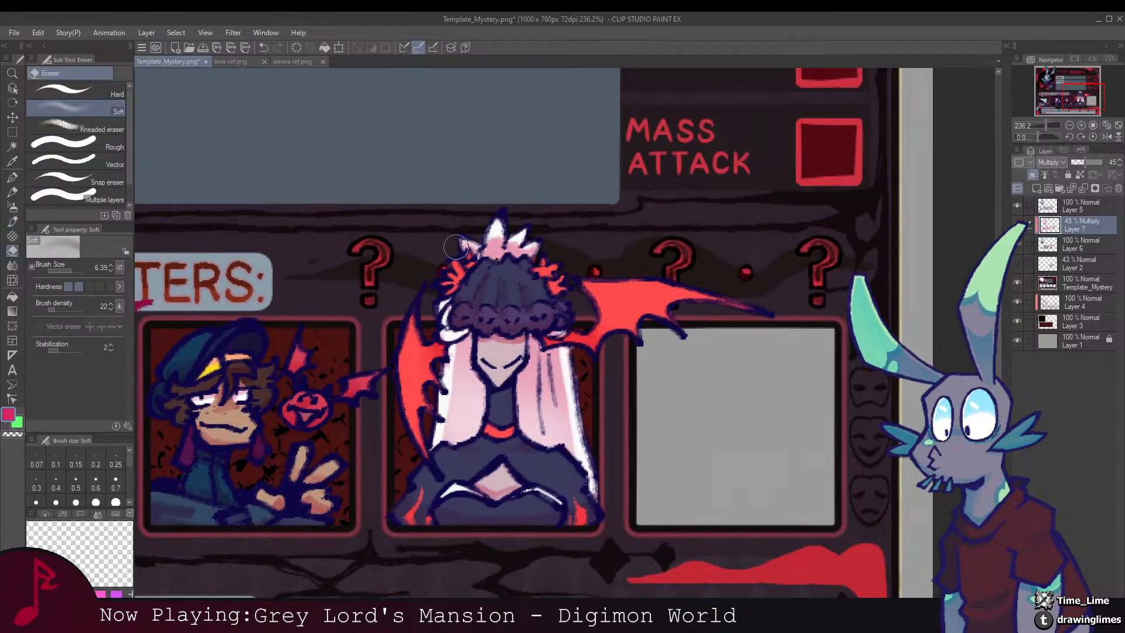
Step: Add a clipped layer above the Multiply shading, choose a brighter pink and set the layer's blending mode to Hard light
{"action": "scroll", "coordinate": [539, 286], "scroll_direction": "down", "scroll_amount": 2}
{"action": "scroll", "coordinate": [539, 285], "scroll_direction": "down", "scroll_amount": 4}
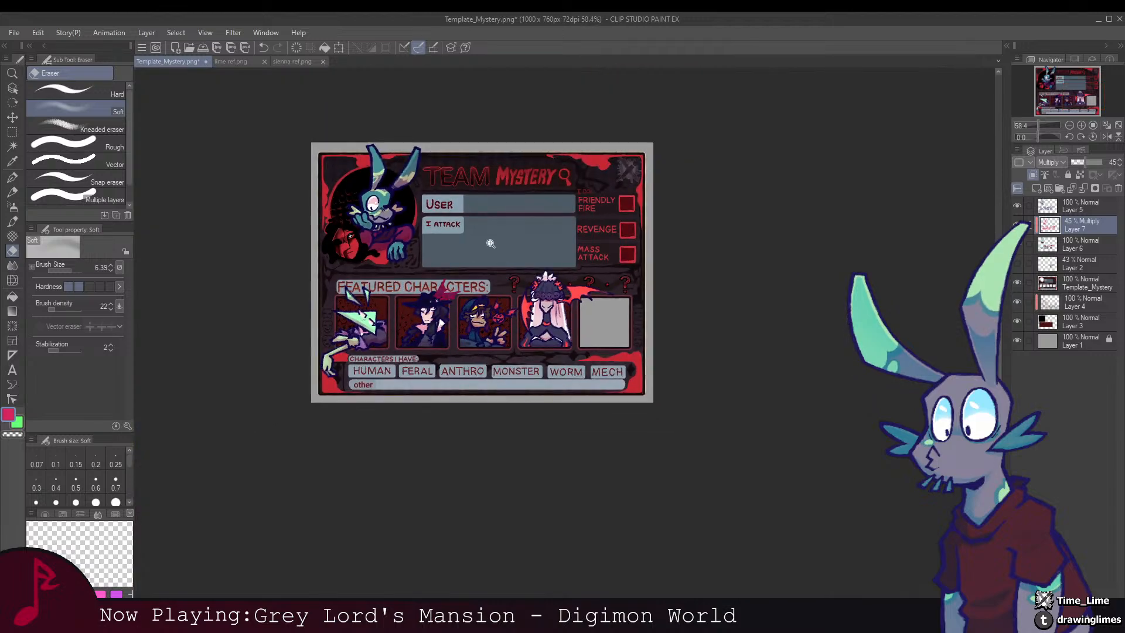
{"action": "scroll", "coordinate": [493, 231], "scroll_direction": "up", "scroll_amount": 3}
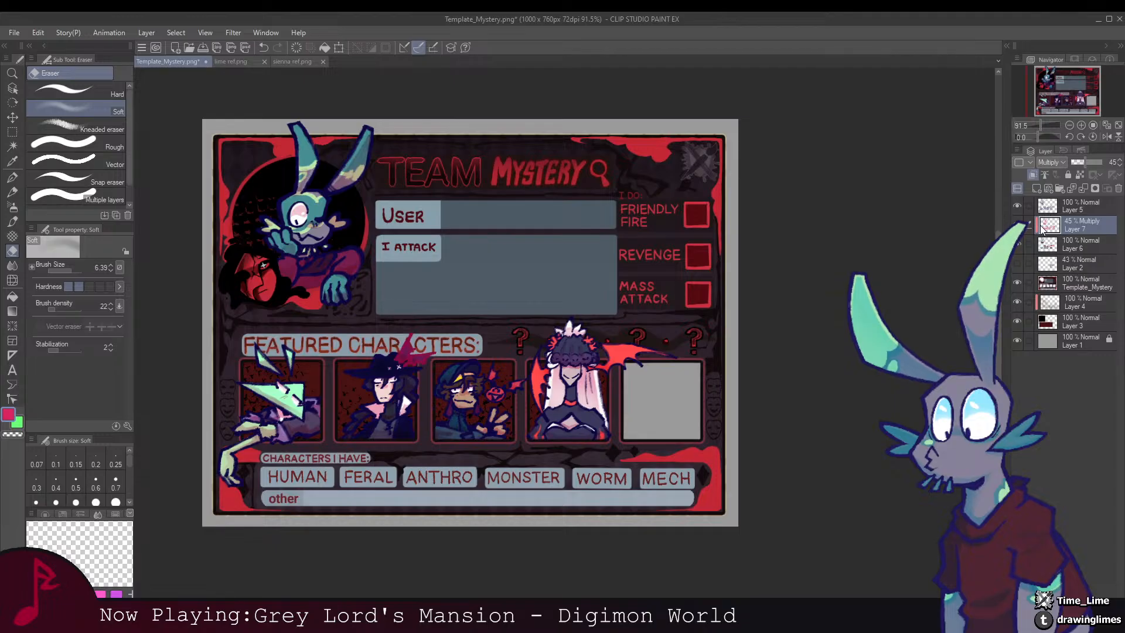
{"action": "left_click", "coordinate": [1018, 225]}
{"action": "left_click", "coordinate": [1017, 225]}
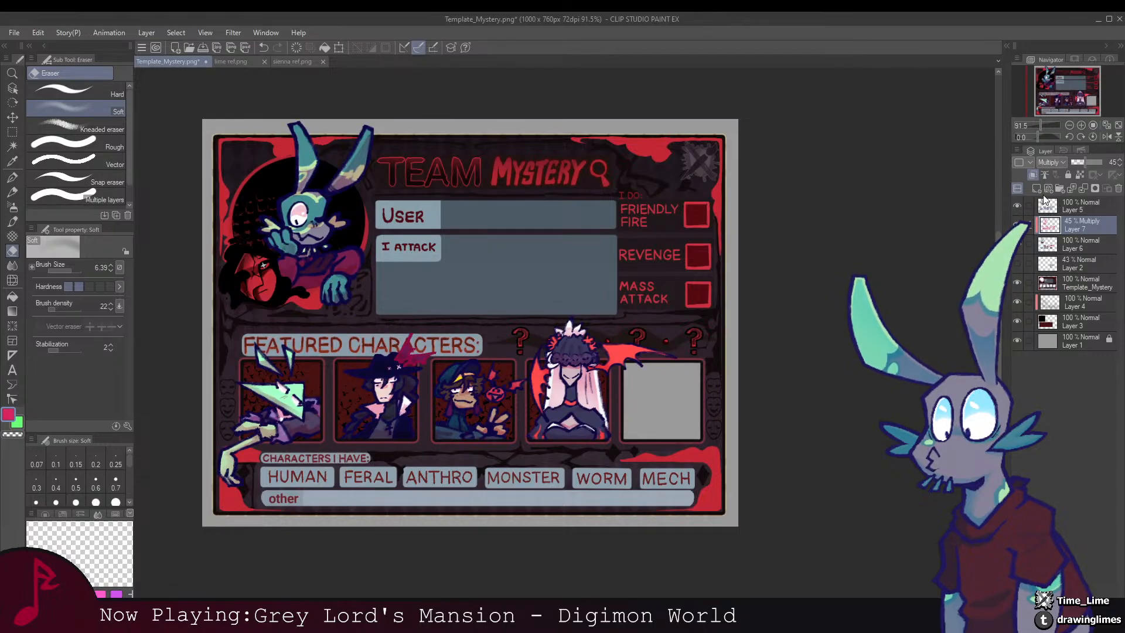
{"action": "left_click", "coordinate": [1037, 189]}
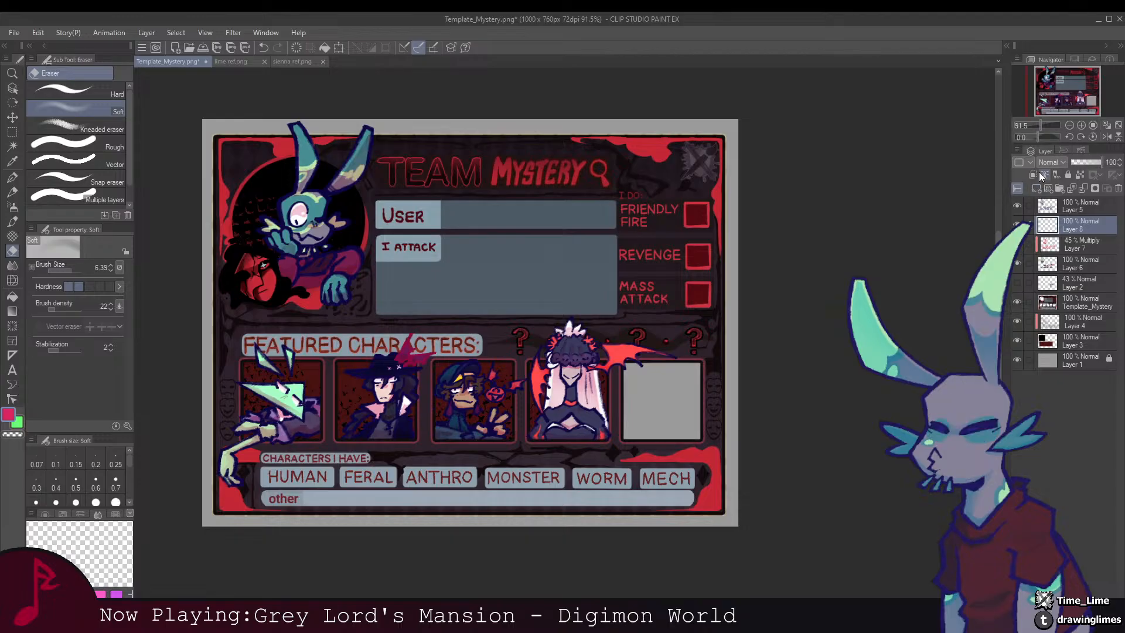
{"action": "key", "text": "b"}
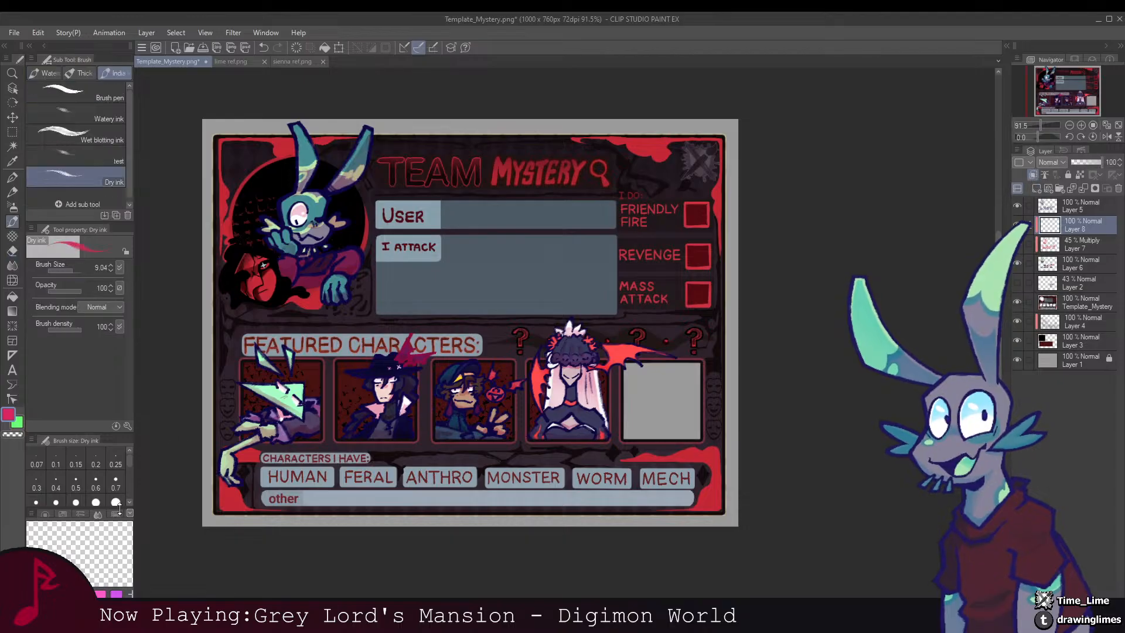
{"action": "left_click", "coordinate": [45, 514]}
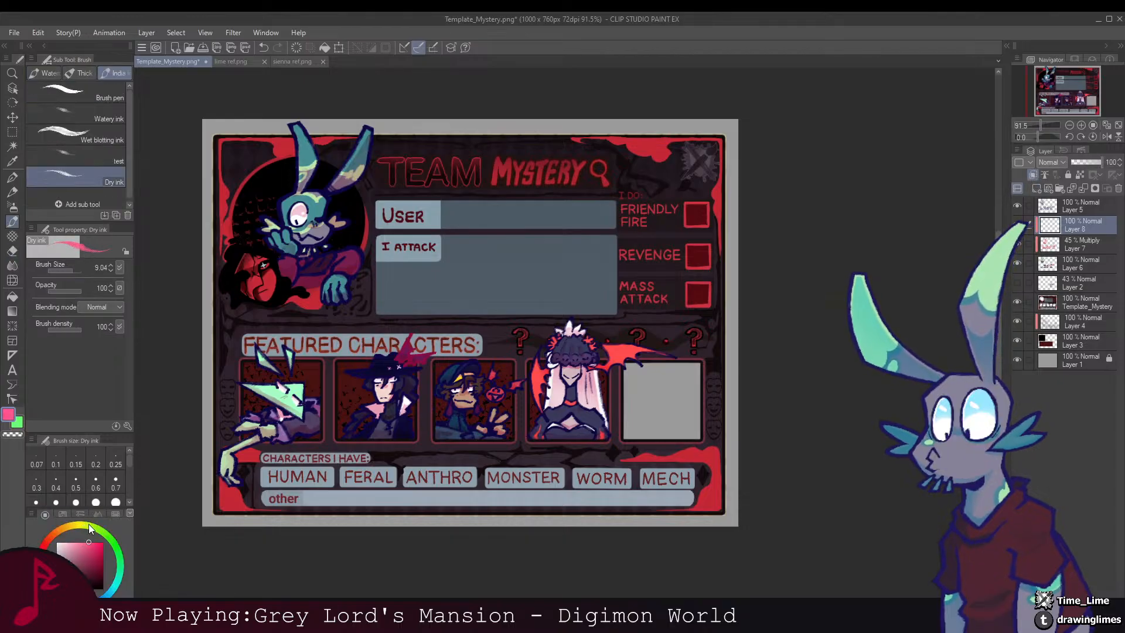
{"action": "left_click", "coordinate": [1052, 163]}
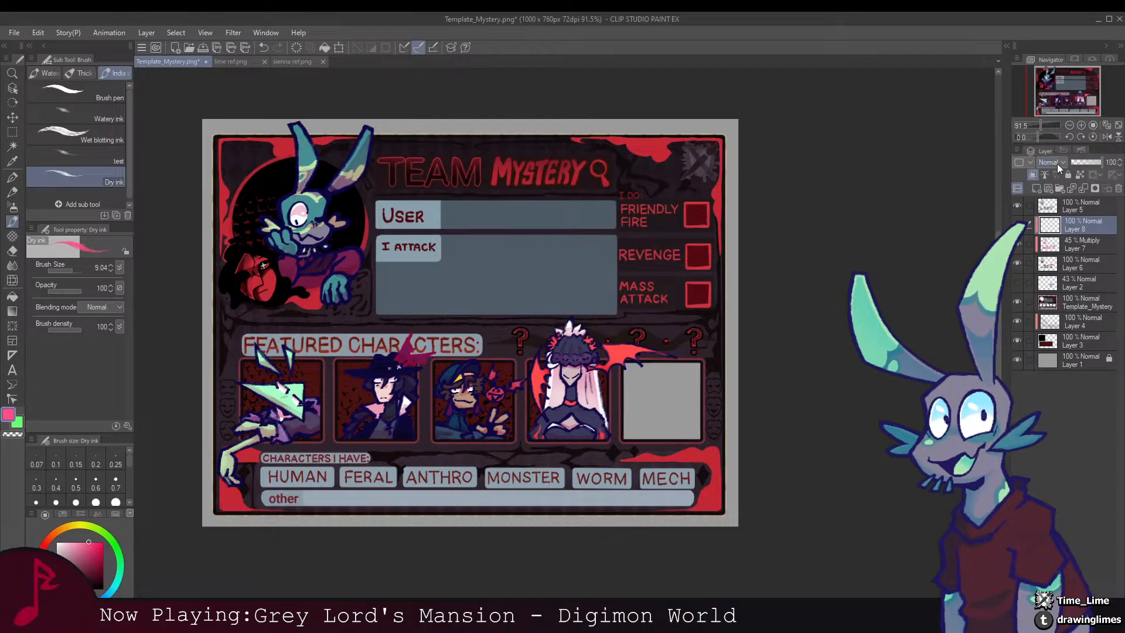
{"action": "left_click", "coordinate": [1058, 329]}
Step: Paint pink highlights along the top of the rabbit character's head on the Hard light layer with Dry ink at size 9.04
{"action": "left_click_drag", "start_coordinate": [328, 183], "coordinate": [483, 232]}
{"action": "scroll", "coordinate": [484, 232], "scroll_direction": "up", "scroll_amount": 4}
{"action": "key", "text": "b"}
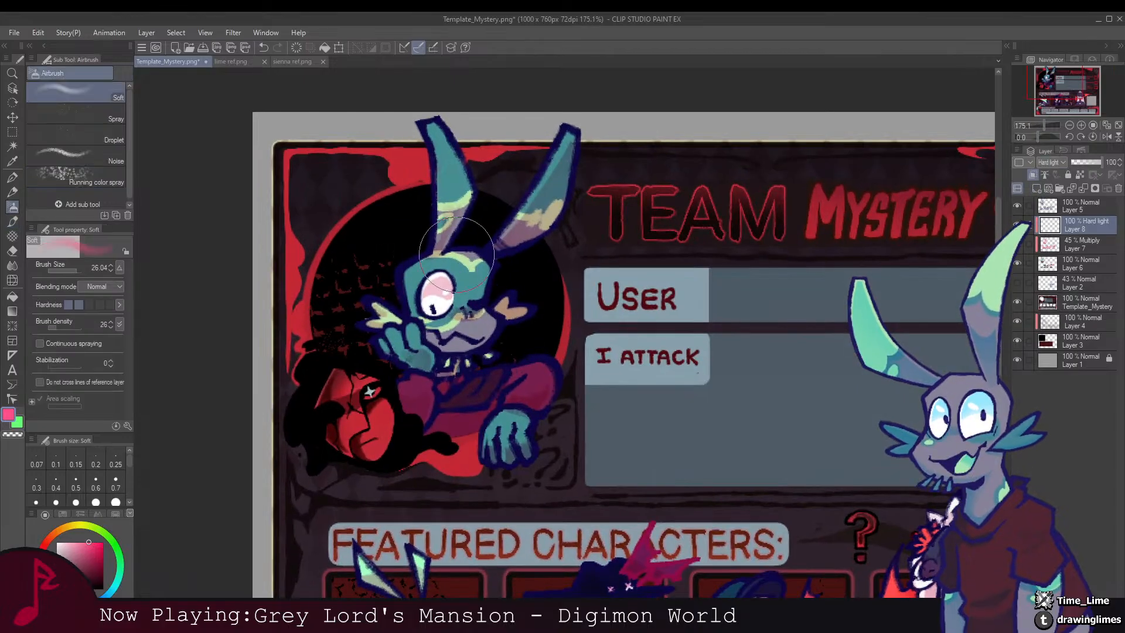
{"action": "key", "text": "b"}
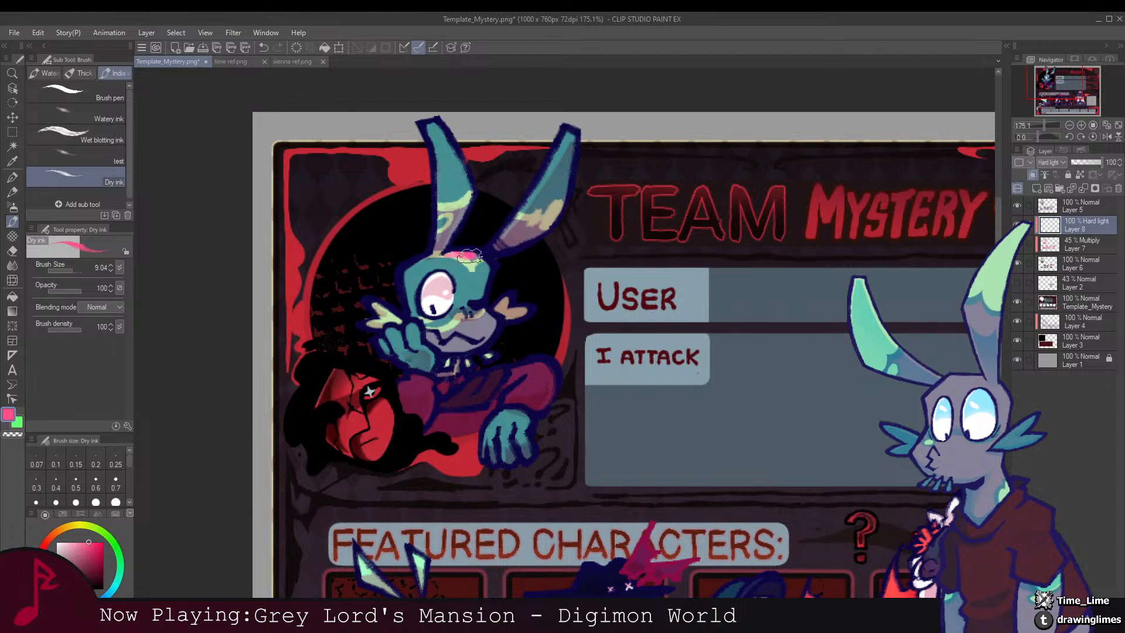
{"action": "left_click_drag", "start_coordinate": [466, 255], "coordinate": [490, 271]}
{"action": "left_click_drag", "start_coordinate": [416, 266], "coordinate": [464, 257]}
Step: Paint pink Dry ink highlights along the edges of both of the rabbit character's long ears
{"action": "mouse_move", "coordinate": [521, 231]}
{"action": "left_mouse_down"}
{"action": "mouse_move", "coordinate": [477, 225]}
{"action": "mouse_move", "coordinate": [522, 218]}
{"action": "left_mouse_up"}
{"action": "left_click_drag", "start_coordinate": [513, 203], "coordinate": [504, 298]}
{"action": "left_click_drag", "start_coordinate": [437, 193], "coordinate": [445, 193]}
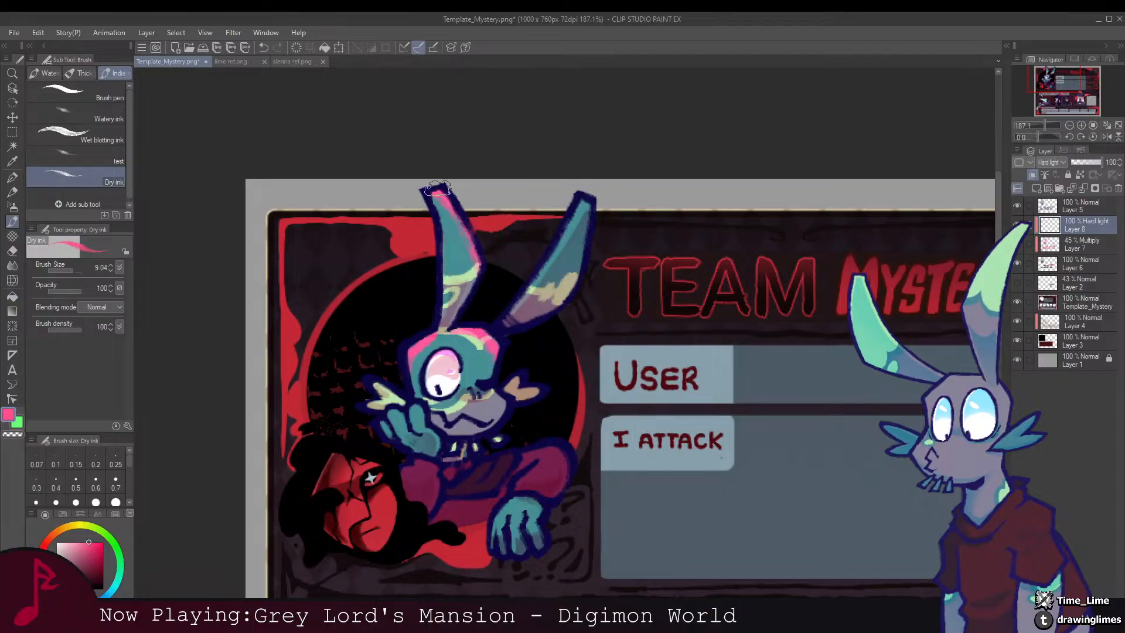
{"action": "scroll", "coordinate": [469, 281], "scroll_direction": "right", "scroll_amount": 2}
{"action": "left_click_drag", "start_coordinate": [501, 243], "coordinate": [516, 200]}
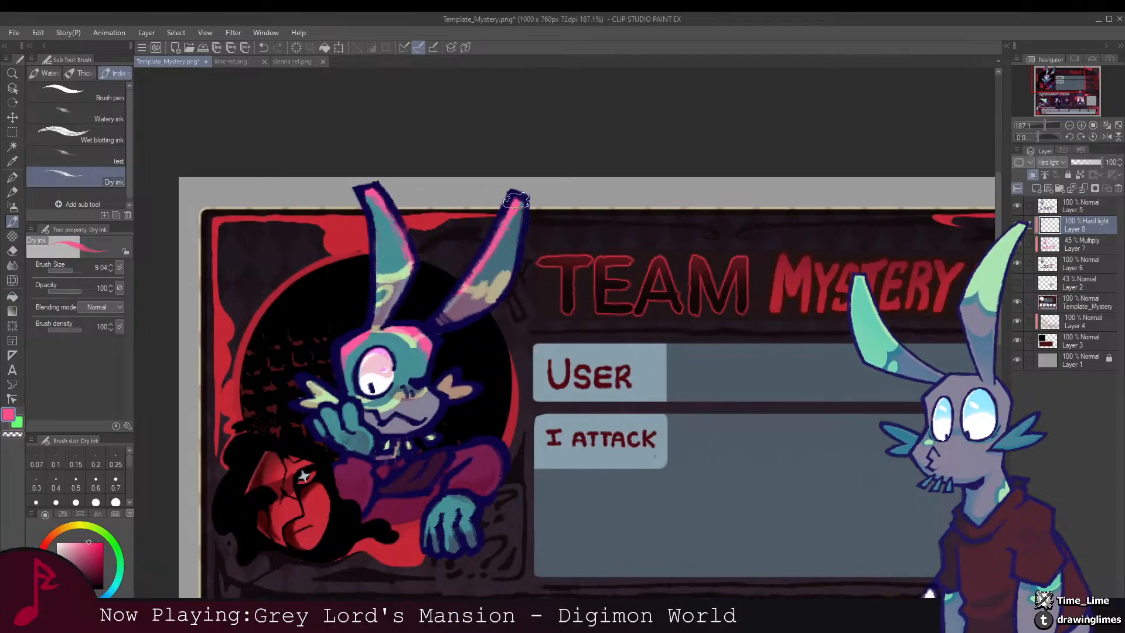
{"action": "left_click_drag", "start_coordinate": [423, 333], "coordinate": [495, 241]}
Step: Soften the pink highlights on the rabbit's head and ears with the Soft eraser at size 6.39, retouching them with Dry ink
{"action": "key", "text": "e"}
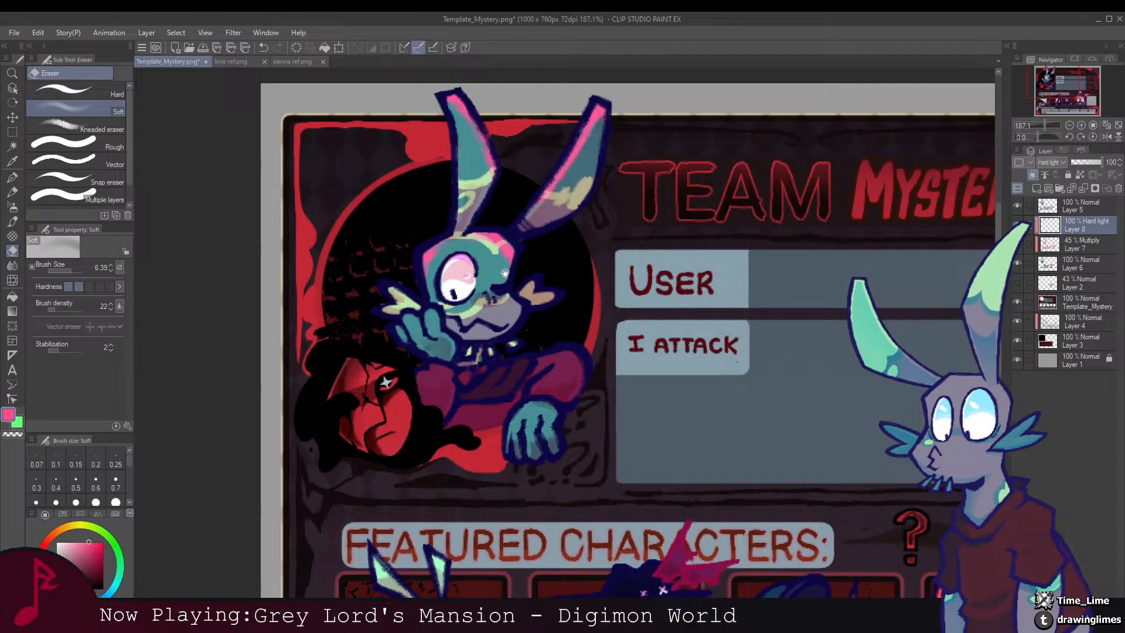
{"action": "left_click_drag", "start_coordinate": [505, 273], "coordinate": [499, 351]}
{"action": "key", "text": "b"}
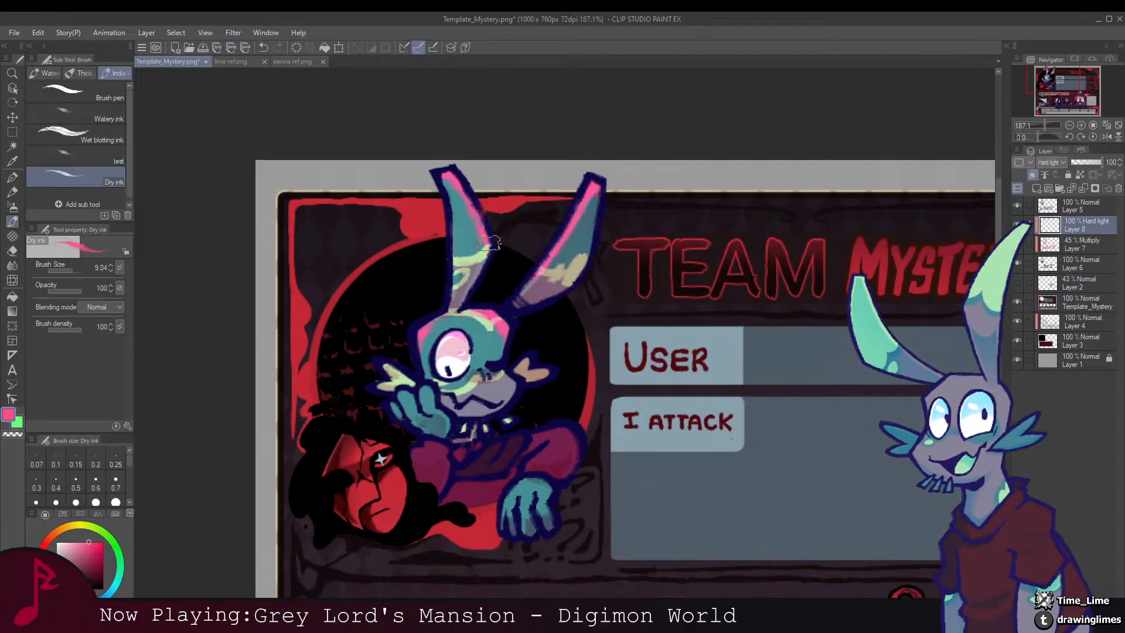
{"action": "key", "text": "e"}
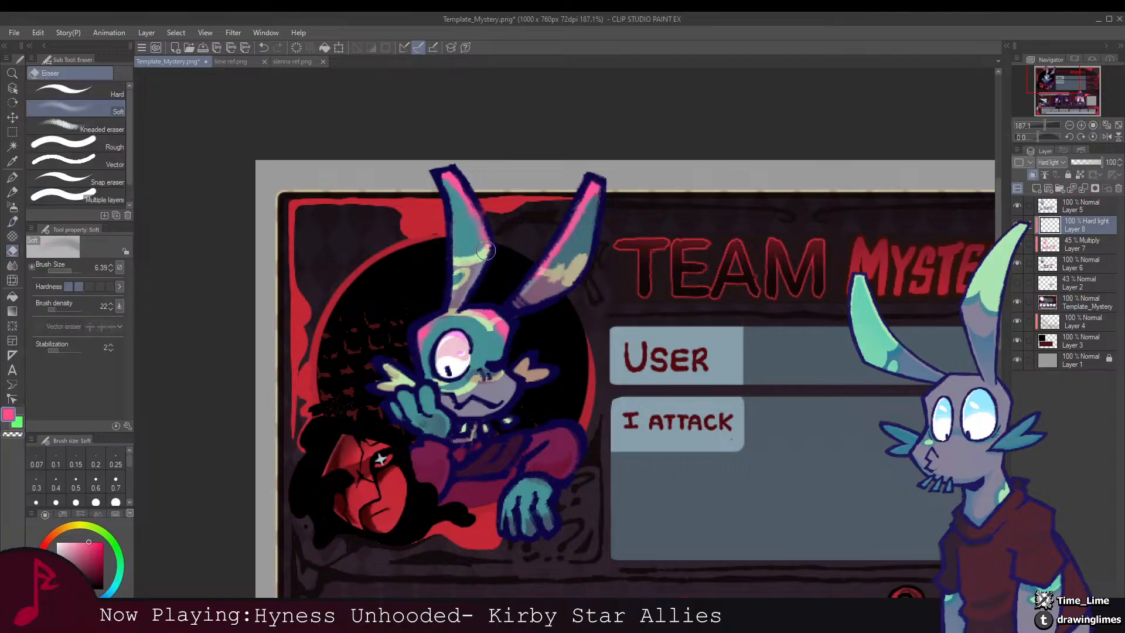
Step: Add pink Dry ink highlights to the fingertips of the rabbit's raised hand and soften them with the Soft eraser
{"action": "left_click_drag", "start_coordinate": [508, 346], "coordinate": [545, 178]}
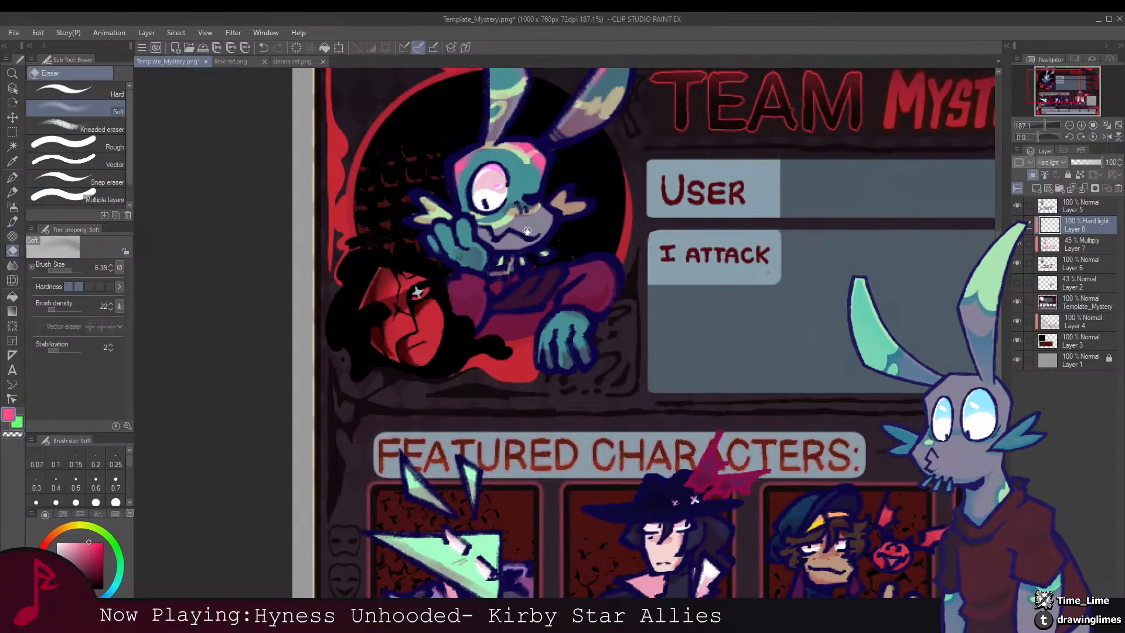
{"action": "key", "text": "b"}
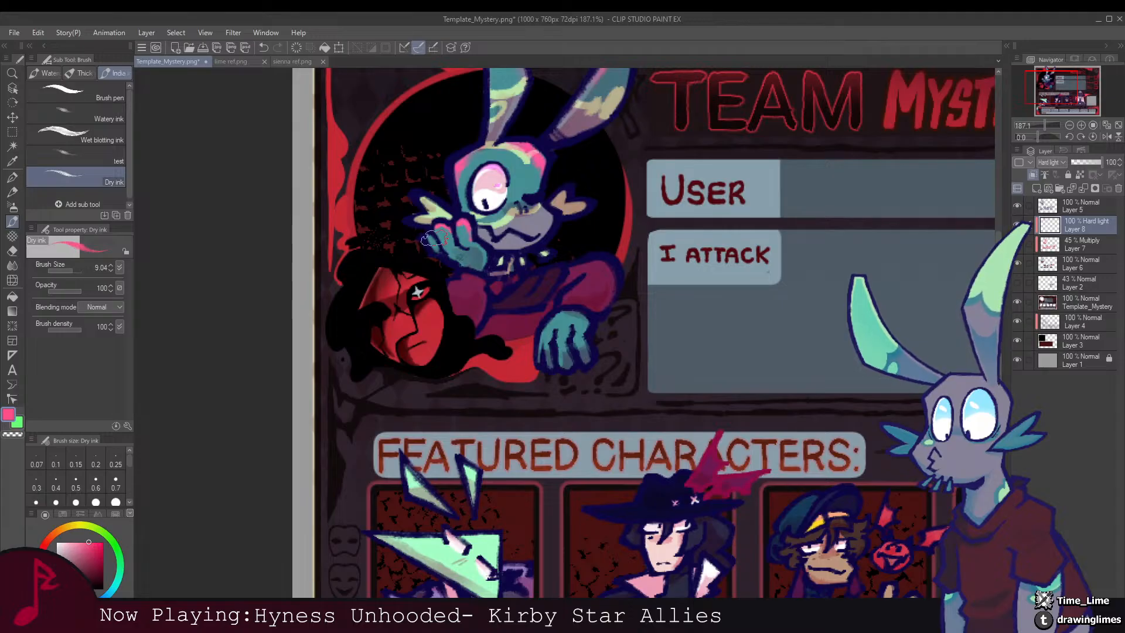
{"action": "key", "text": "e"}
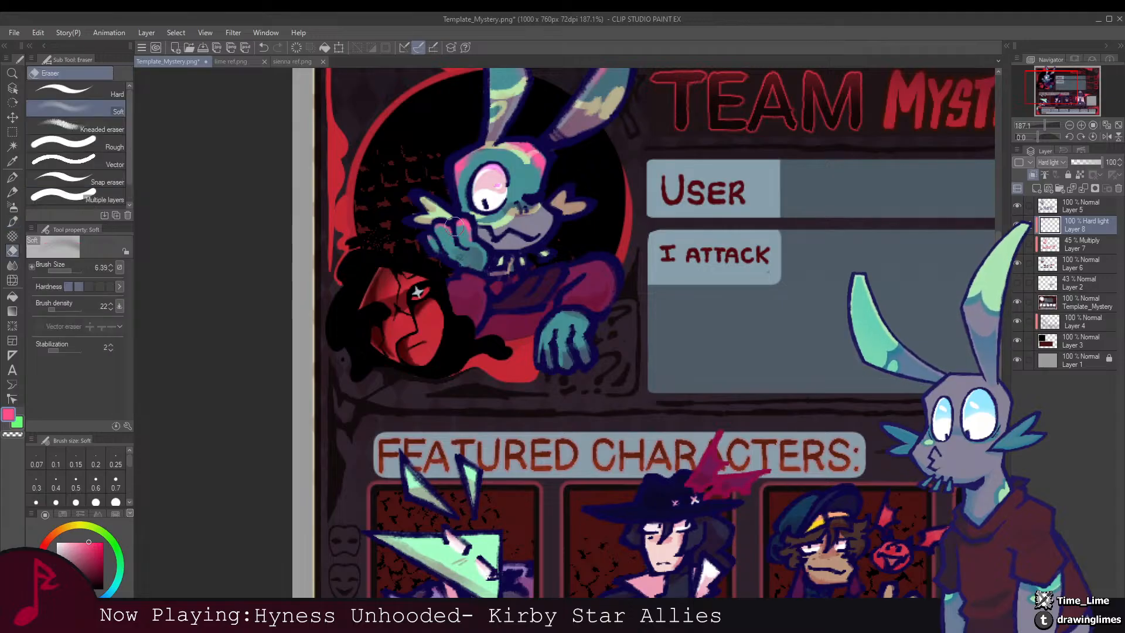
Step: Highlight the rabbit's sleeve and scarf folds in pink with Dry ink, blending with the Soft eraser enlarged to size 11.36
{"action": "left_click_drag", "start_coordinate": [535, 262], "coordinate": [440, 233]}
{"action": "key", "text": "b"}
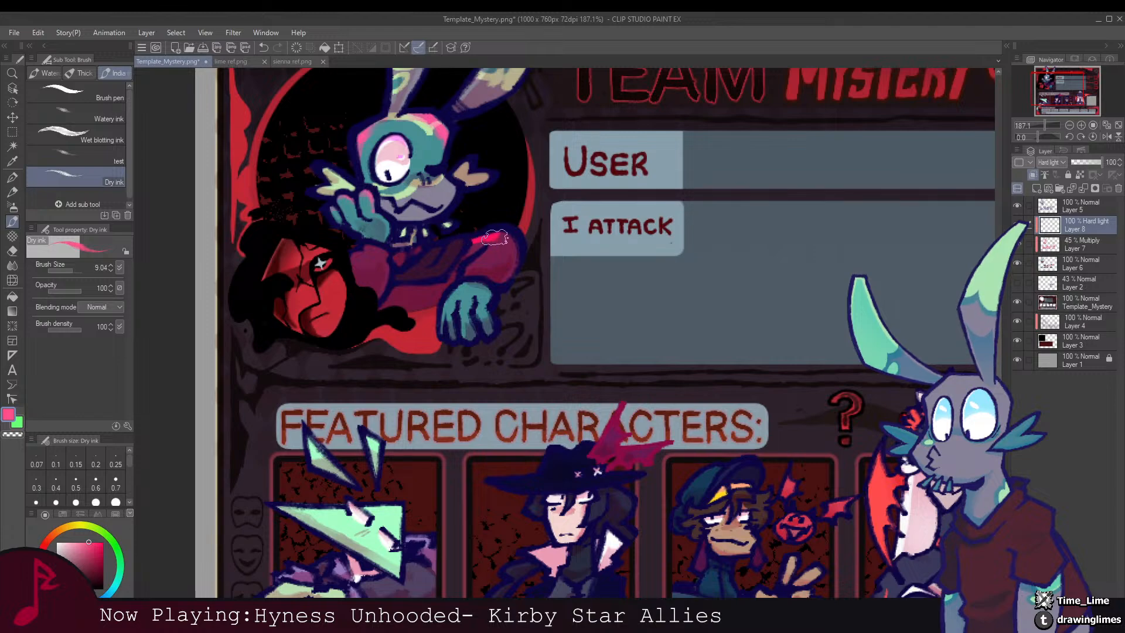
{"action": "key", "text": "e"}
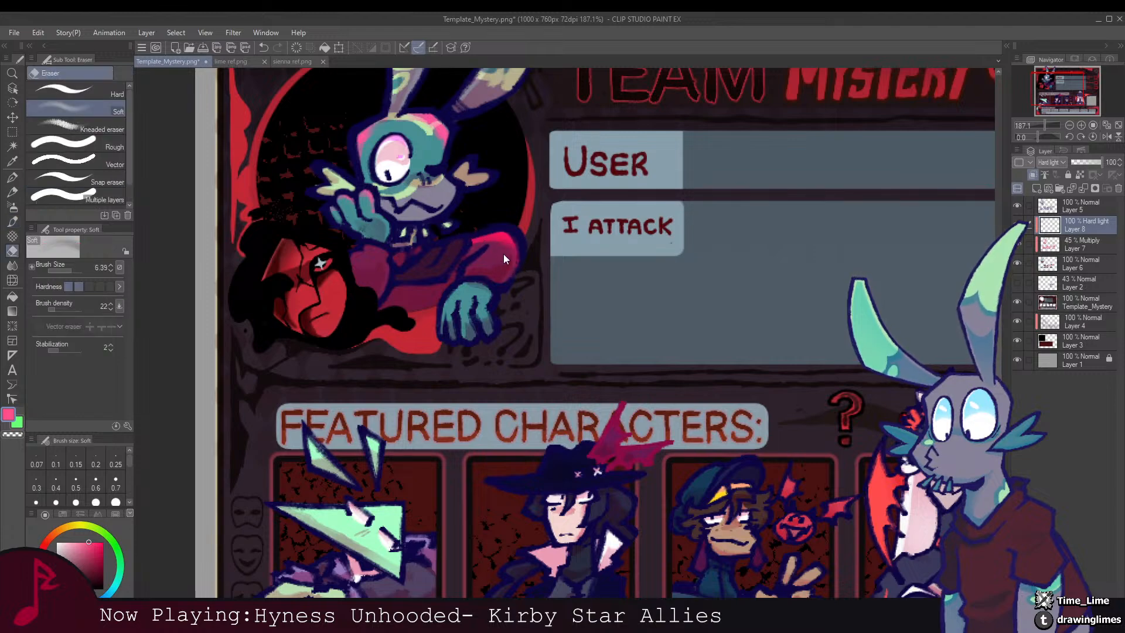
{"action": "key", "text": "b"}
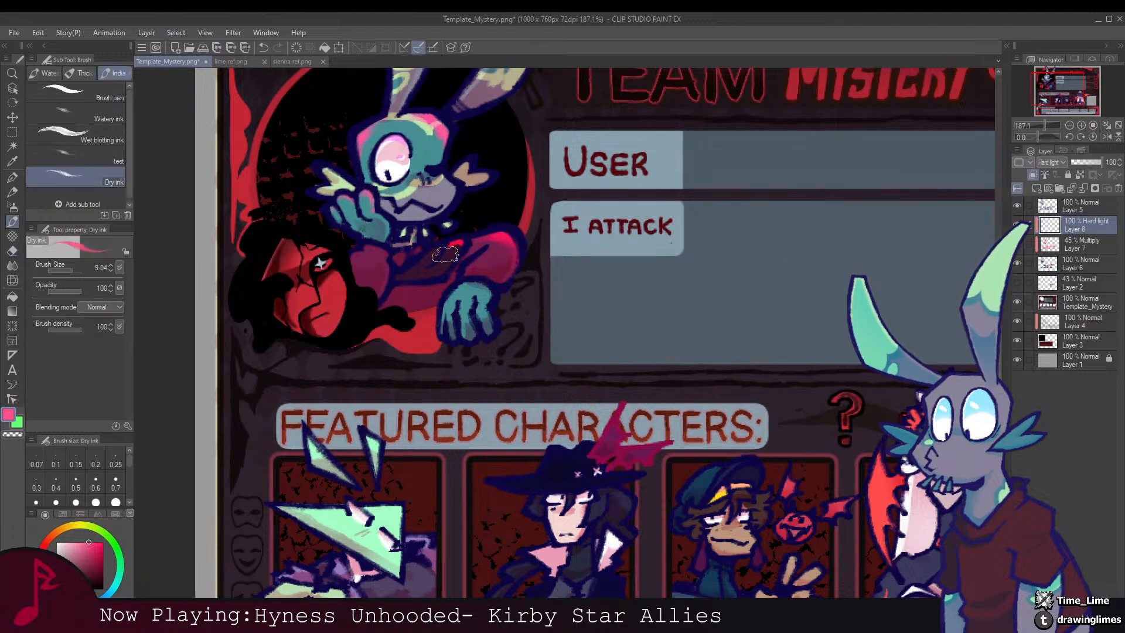
{"action": "key", "text": "e"}
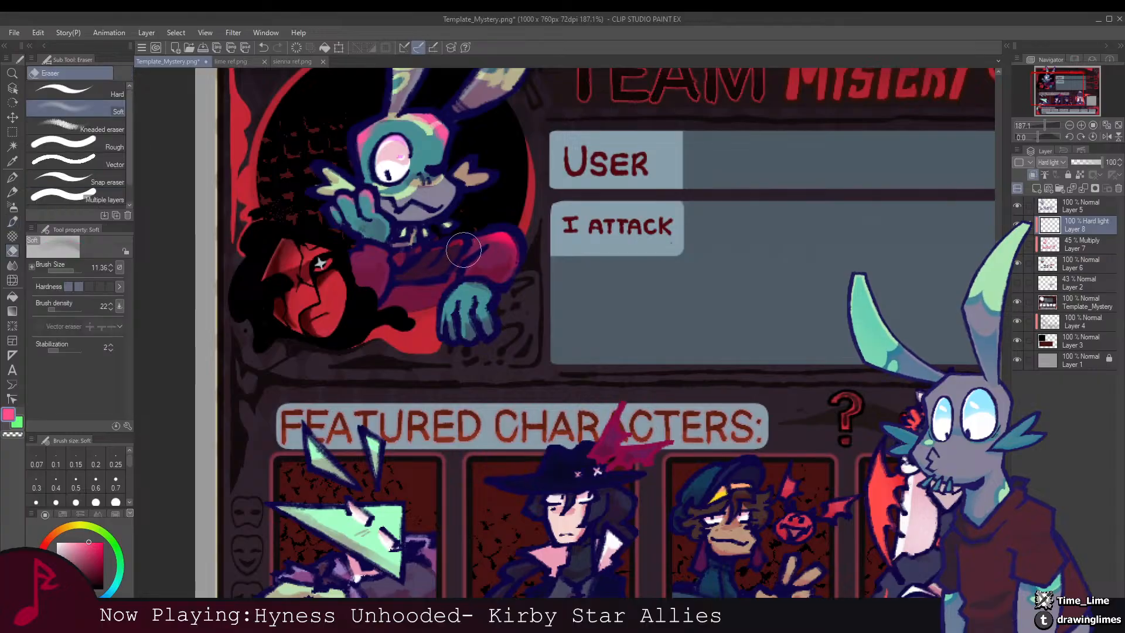
Step: Add a pink Dry ink highlight to the rabbit's cheek fin beside the raised hand and fade it with the Soft eraser
{"action": "scroll", "coordinate": [509, 225], "scroll_direction": "down", "scroll_amount": 6}
{"action": "scroll", "coordinate": [466, 205], "scroll_direction": "up", "scroll_amount": 5}
{"action": "key", "text": "b"}
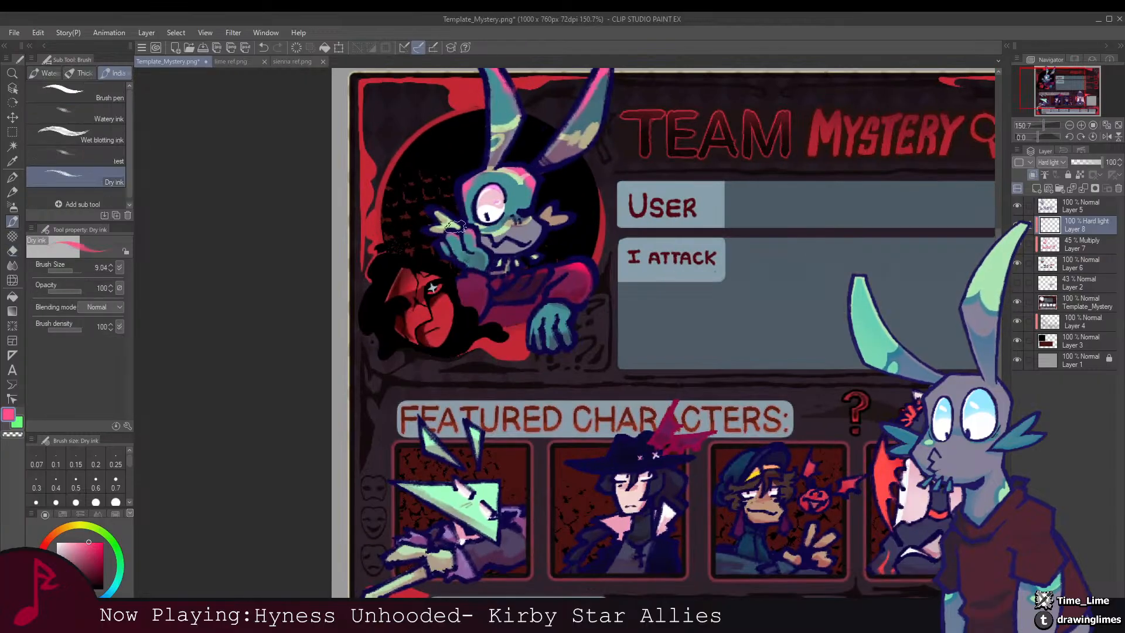
{"action": "key", "text": "e"}
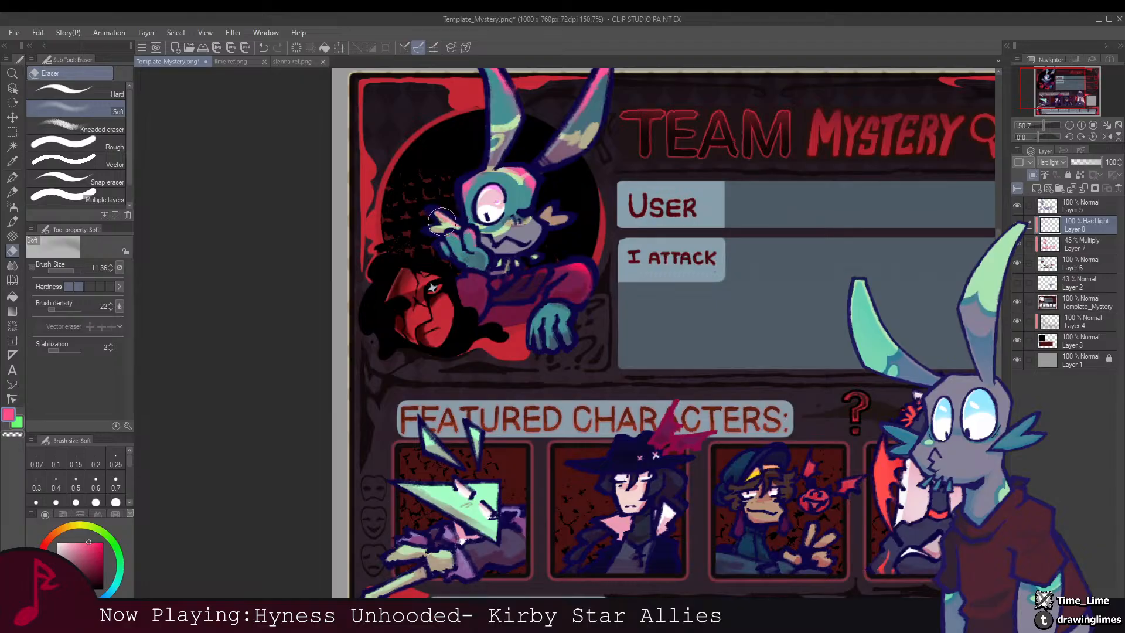
Step: Paint pink highlights on the triangle-headed character's head with Dry ink and soften them with the Soft eraser at size 11.36
{"action": "left_click_drag", "start_coordinate": [491, 379], "coordinate": [470, 206]}
{"action": "scroll", "coordinate": [444, 353], "scroll_direction": "up", "scroll_amount": 3}
{"action": "left_click_drag", "start_coordinate": [443, 352], "coordinate": [487, 306]}
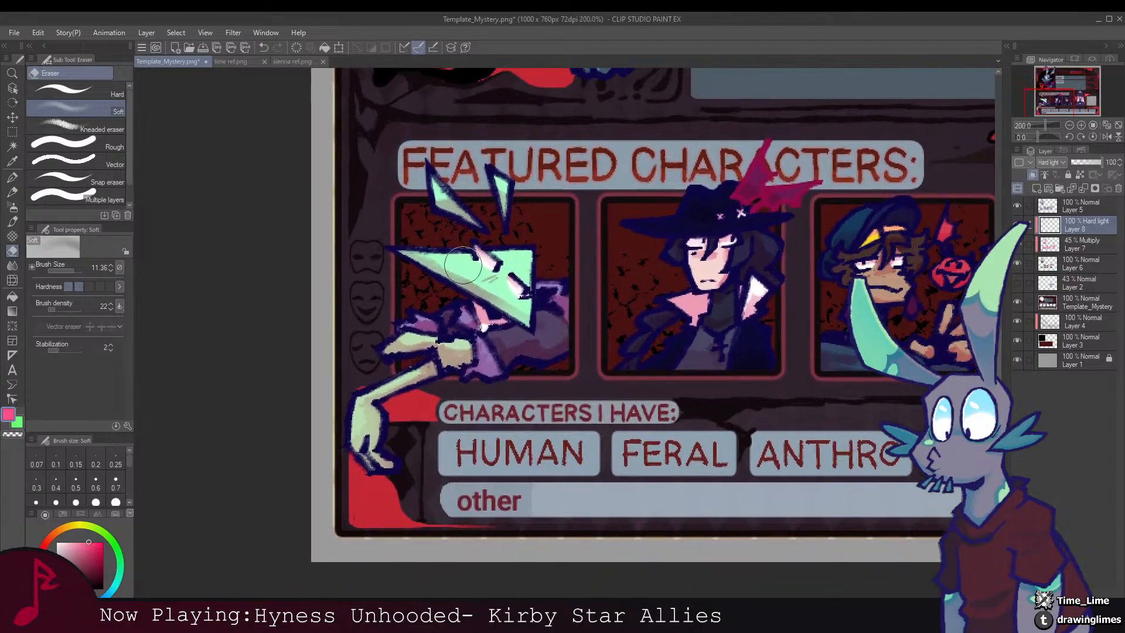
{"action": "key", "text": "b"}
{"action": "mouse_move", "coordinate": [469, 259]}
{"action": "left_mouse_down"}
{"action": "mouse_move", "coordinate": [424, 258]}
{"action": "mouse_move", "coordinate": [534, 253]}
{"action": "left_mouse_up"}
{"action": "mouse_move", "coordinate": [507, 194]}
{"action": "left_mouse_down"}
{"action": "mouse_move", "coordinate": [517, 223]}
{"action": "mouse_move", "coordinate": [421, 221]}
{"action": "mouse_move", "coordinate": [407, 186]}
{"action": "left_mouse_up"}
{"action": "key", "text": "e"}
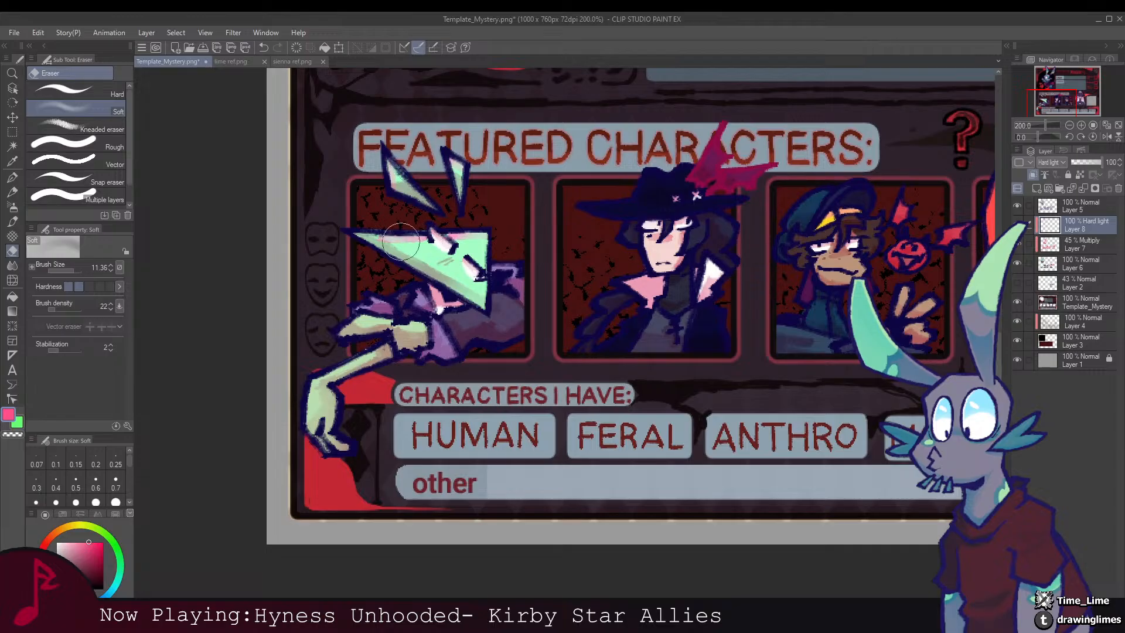
{"action": "left_click_drag", "start_coordinate": [602, 236], "coordinate": [438, 282]}
Step: Highlight the triangle-headed character's arm, collar and purple clothing in pink, alternating Dry ink with the Soft eraser
{"action": "key", "text": "b"}
{"action": "left_click_drag", "start_coordinate": [378, 309], "coordinate": [579, 224]}
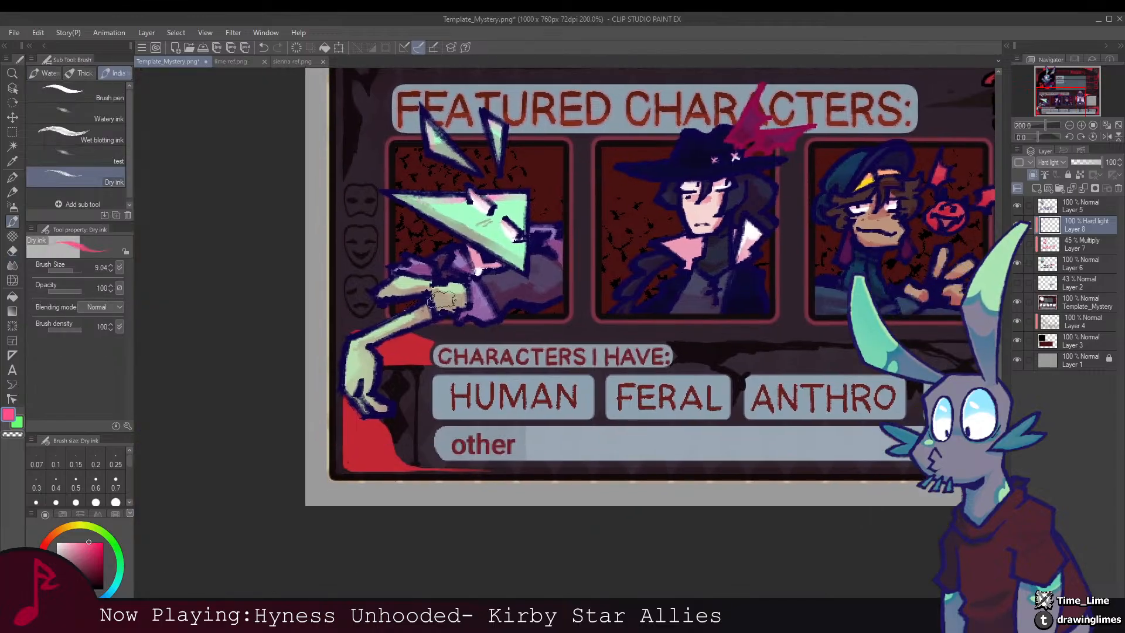
{"action": "mouse_move", "coordinate": [443, 300]}
{"action": "left_mouse_down"}
{"action": "mouse_move", "coordinate": [365, 340]}
{"action": "mouse_move", "coordinate": [353, 376]}
{"action": "mouse_move", "coordinate": [423, 279]}
{"action": "mouse_move", "coordinate": [439, 293]}
{"action": "mouse_move", "coordinate": [399, 286]}
{"action": "mouse_move", "coordinate": [354, 298]}
{"action": "left_mouse_up"}
{"action": "key", "text": "e"}
{"action": "key", "text": "b"}
{"action": "key", "text": "e"}
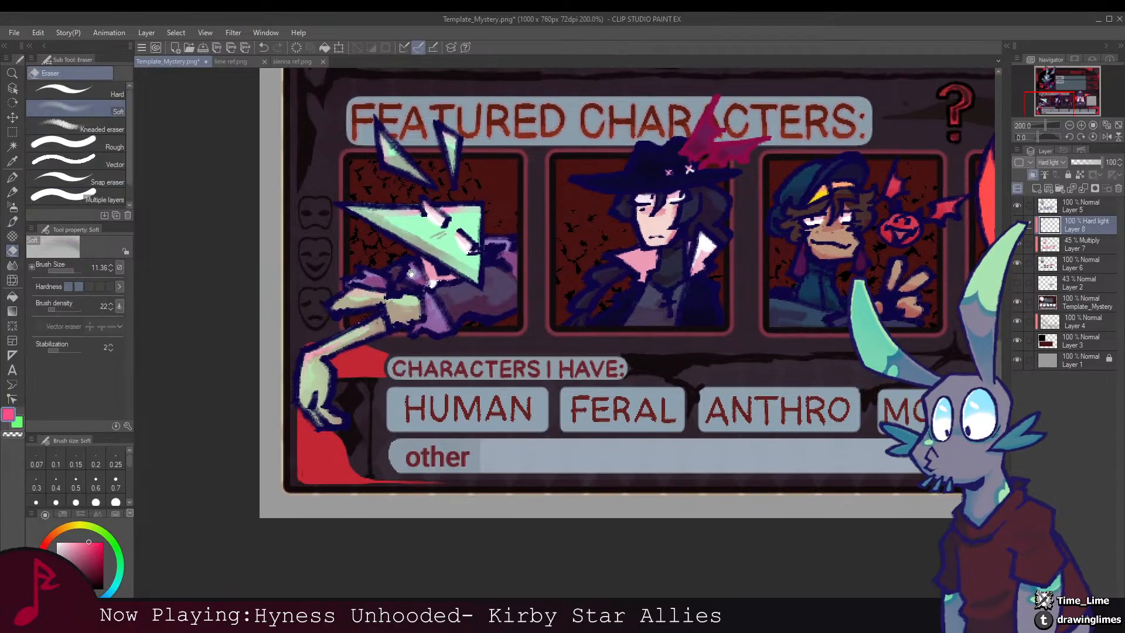
{"action": "key", "text": "b"}
{"action": "key", "text": "e"}
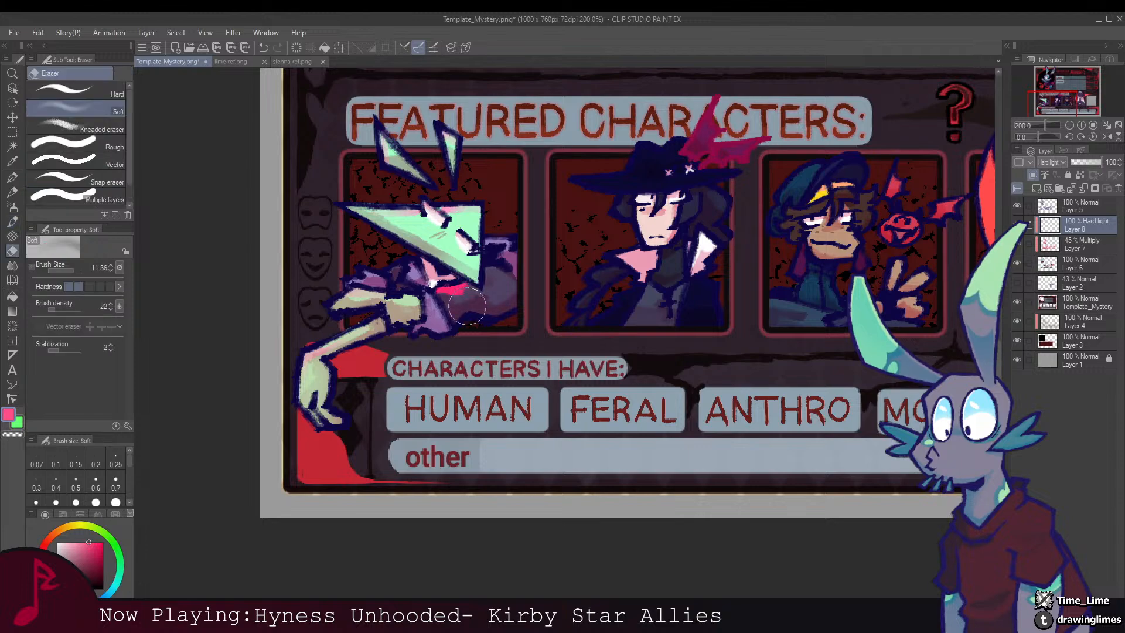
{"action": "key", "text": "b"}
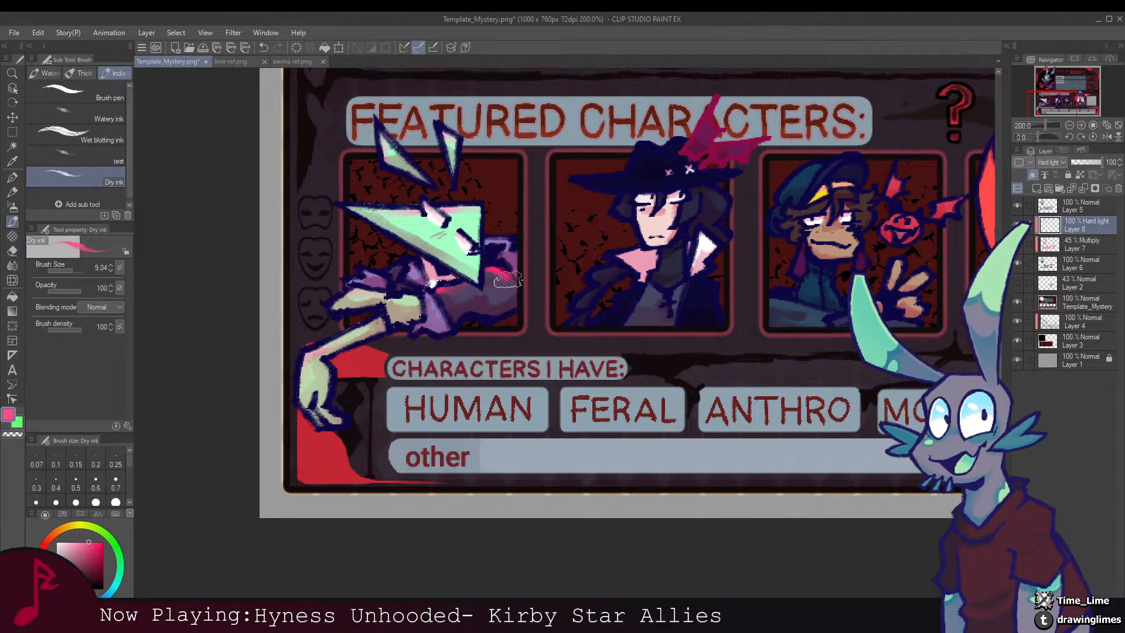
{"action": "scroll", "coordinate": [479, 267], "scroll_direction": "left", "scroll_amount": 3}
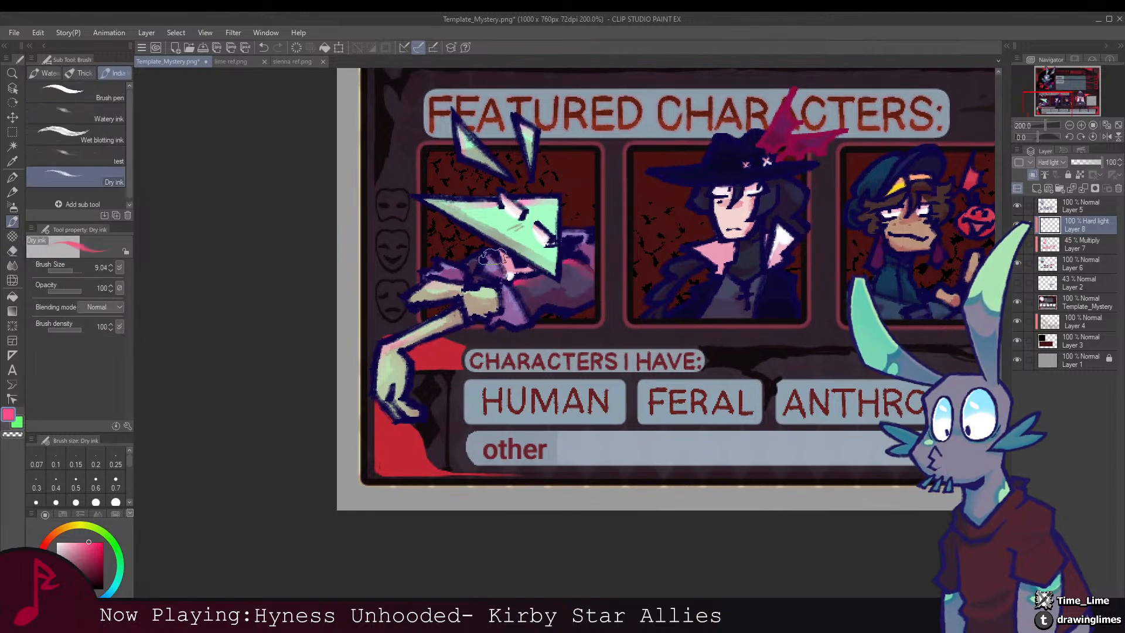
Step: Add pink highlights to the crown and brim of the second featured character's dark hat with Dry ink and the Soft eraser
{"action": "scroll", "coordinate": [494, 258], "scroll_direction": "right", "scroll_amount": 8}
{"action": "scroll", "coordinate": [493, 258], "scroll_direction": "up", "scroll_amount": 3}
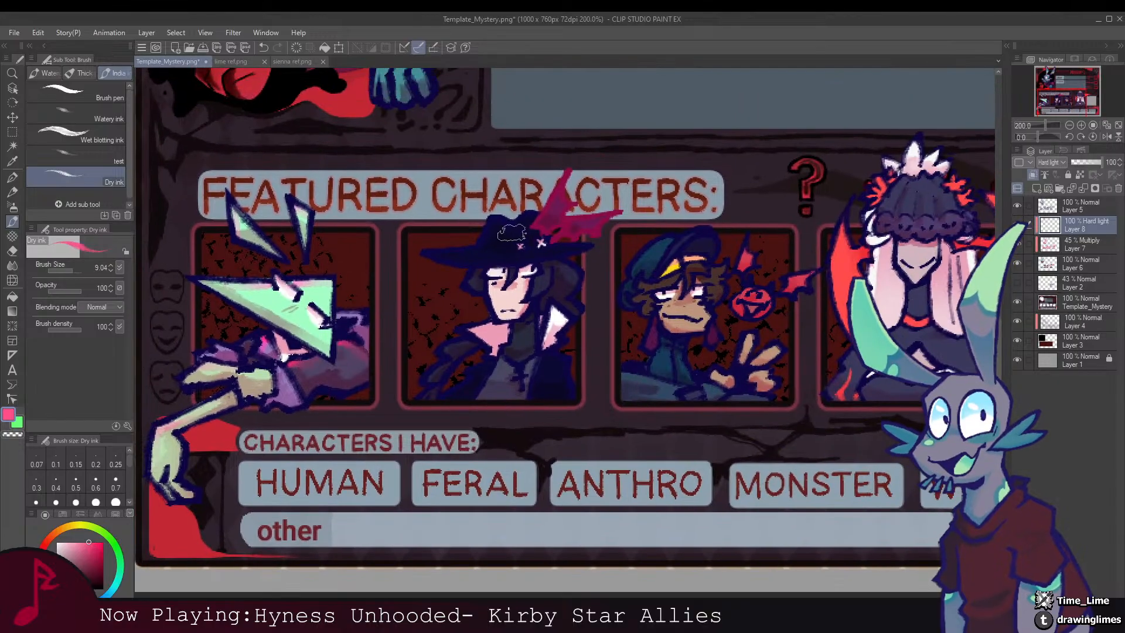
{"action": "key", "text": "e"}
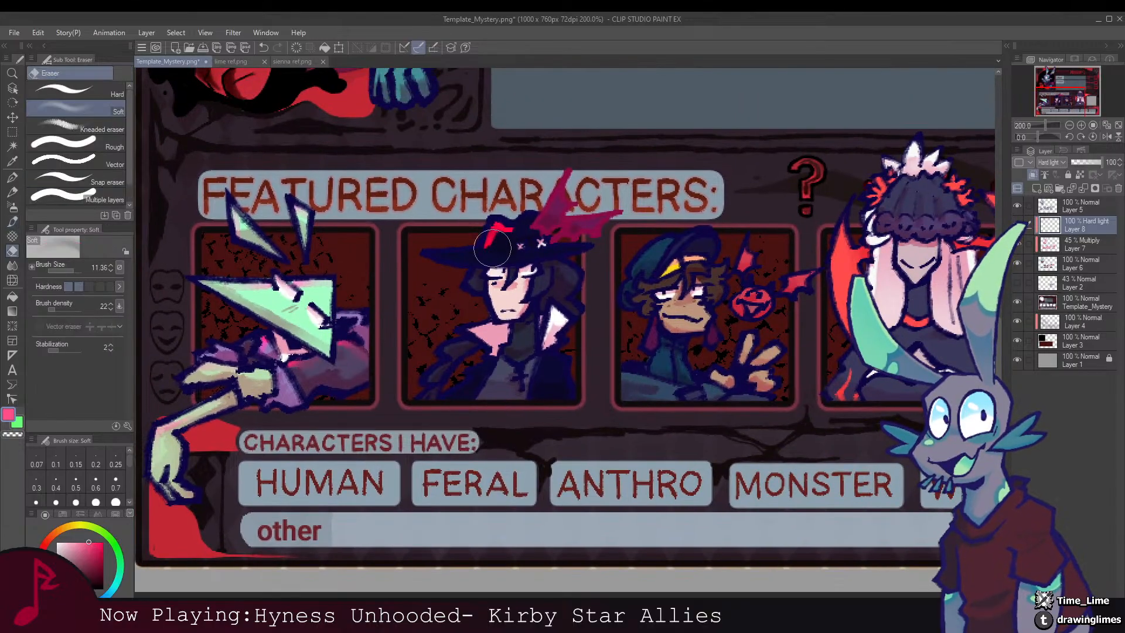
{"action": "key", "text": "b"}
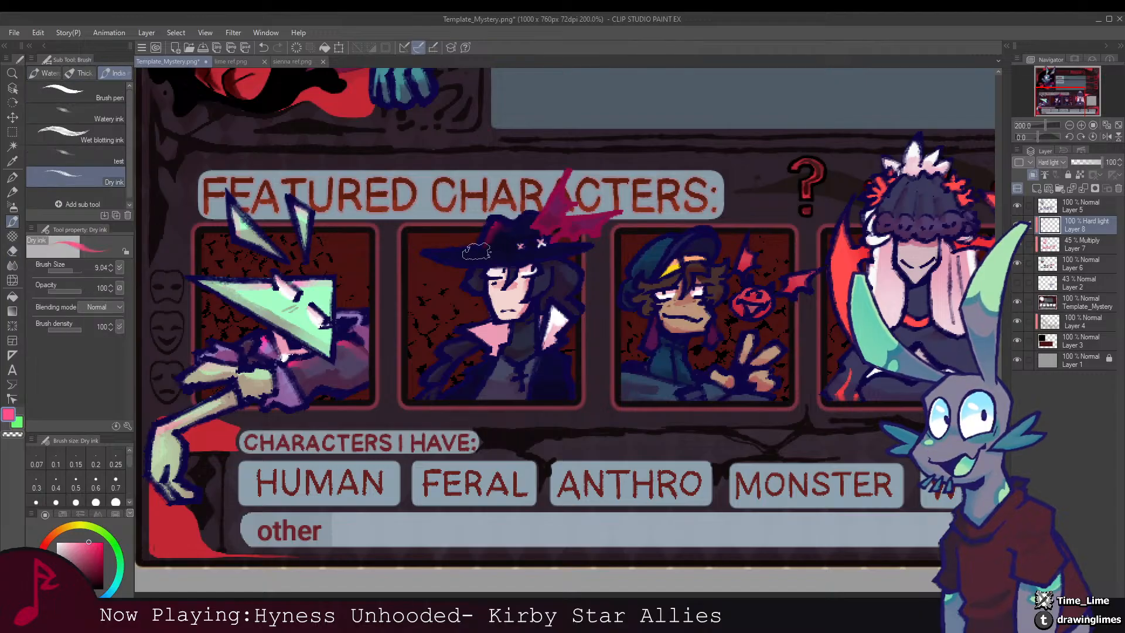
{"action": "key", "text": "e"}
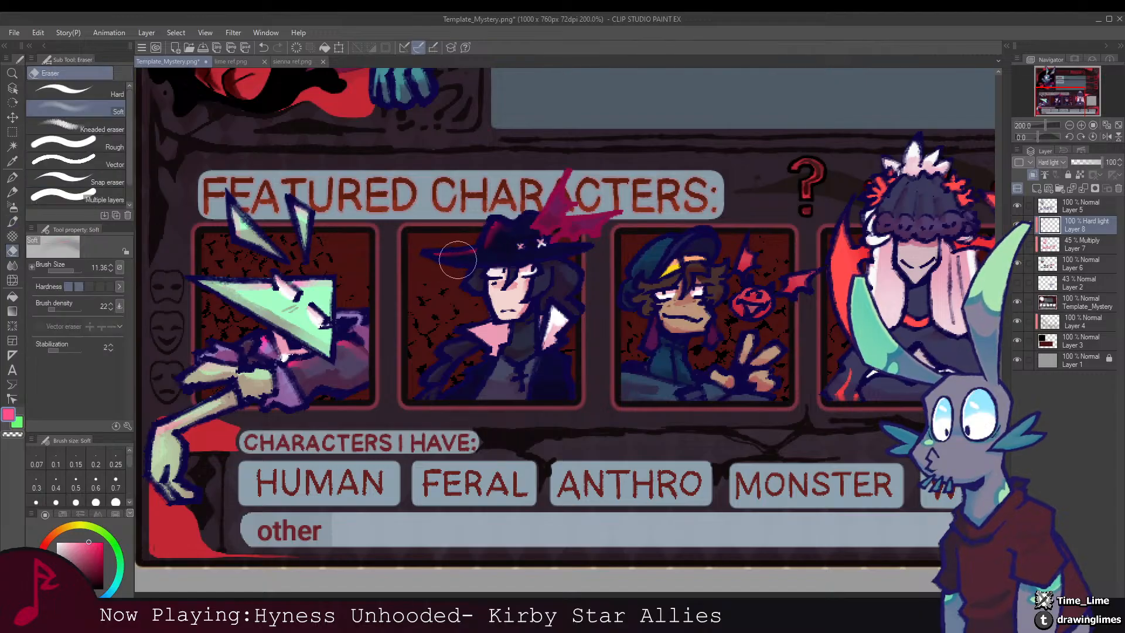
{"action": "left_click_drag", "start_coordinate": [457, 260], "coordinate": [412, 249]}
Step: Highlight the hat-wearing character's dark hair and coat shoulder in pink with Dry ink, softening the strokes with the Soft eraser
{"action": "key", "text": "b"}
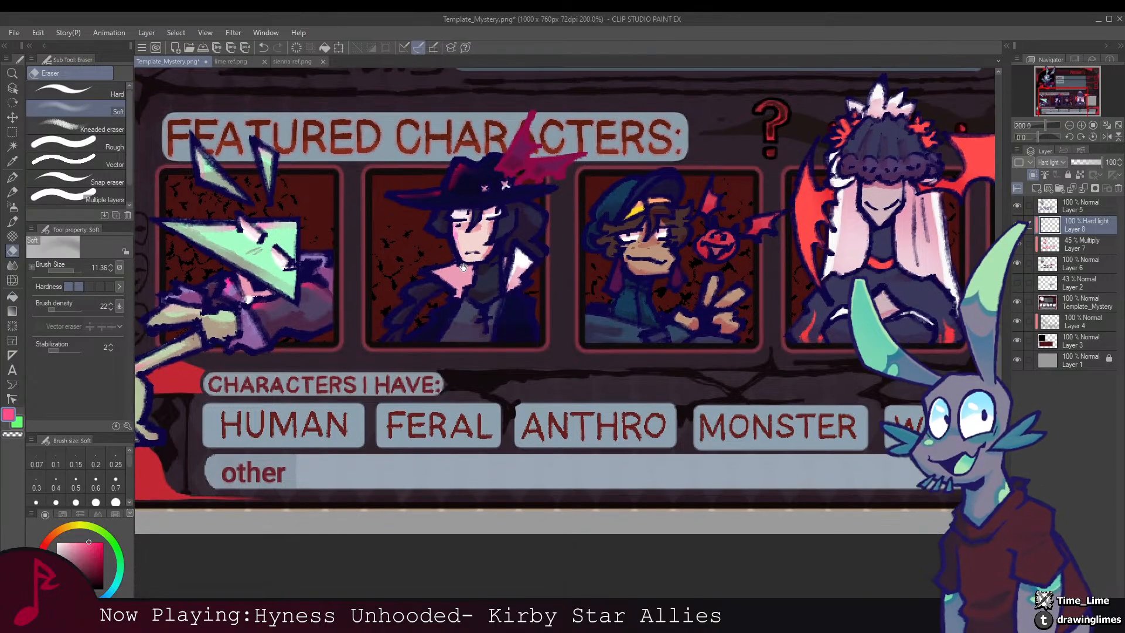
{"action": "left_click_drag", "start_coordinate": [510, 304], "coordinate": [519, 256]}
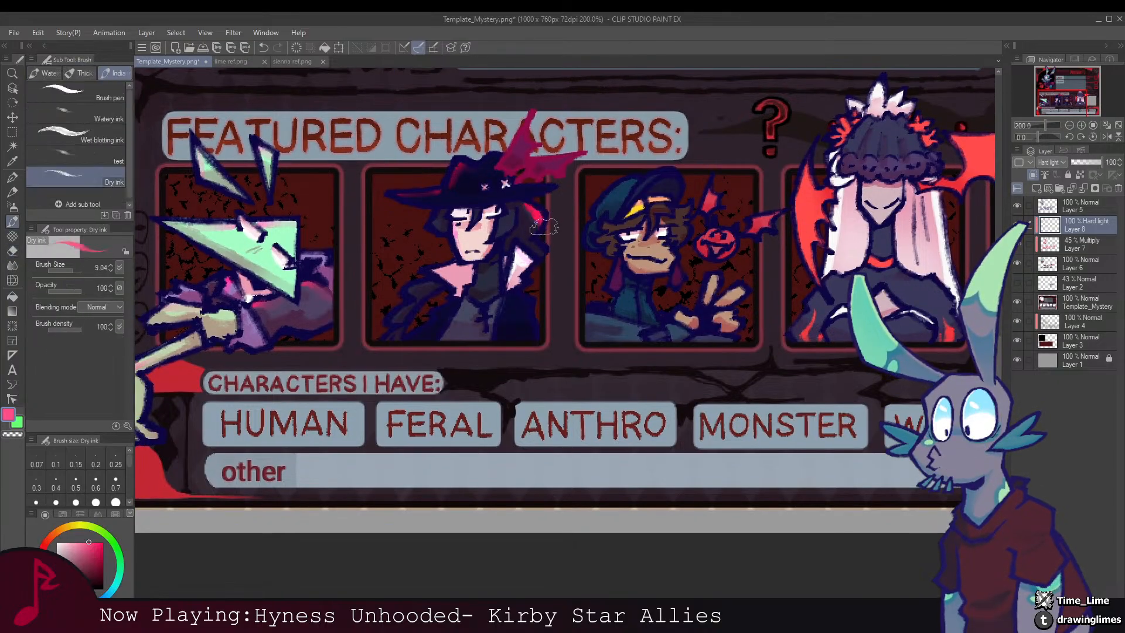
{"action": "key", "text": "e"}
{"action": "key", "text": "b"}
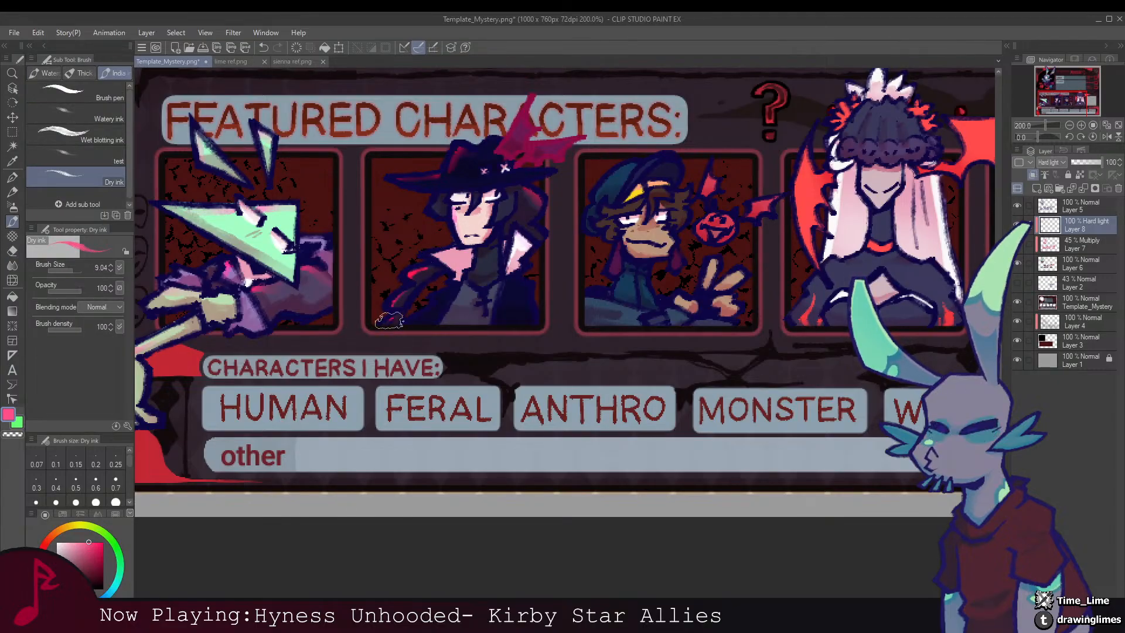
{"action": "key", "text": "e"}
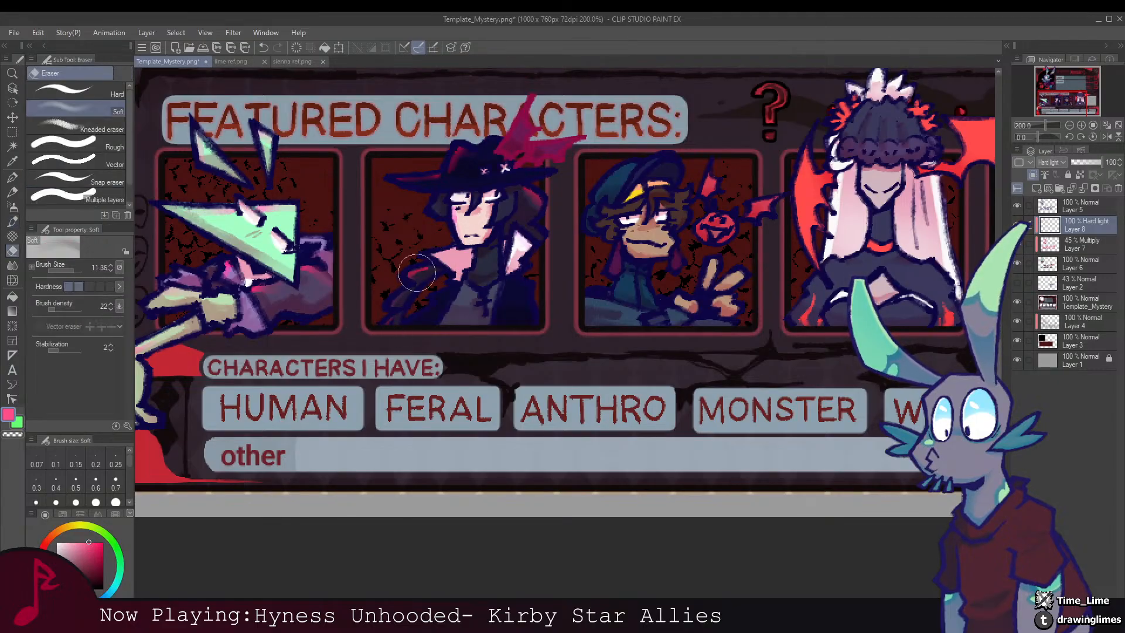
Step: Paint pink highlights on the lower folds of the hat-wearing character's coat sleeve with Dry ink and fade them with the Soft eraser
{"action": "scroll", "coordinate": [434, 276], "scroll_direction": "down", "scroll_amount": 5}
{"action": "scroll", "coordinate": [447, 289], "scroll_direction": "up", "scroll_amount": 5}
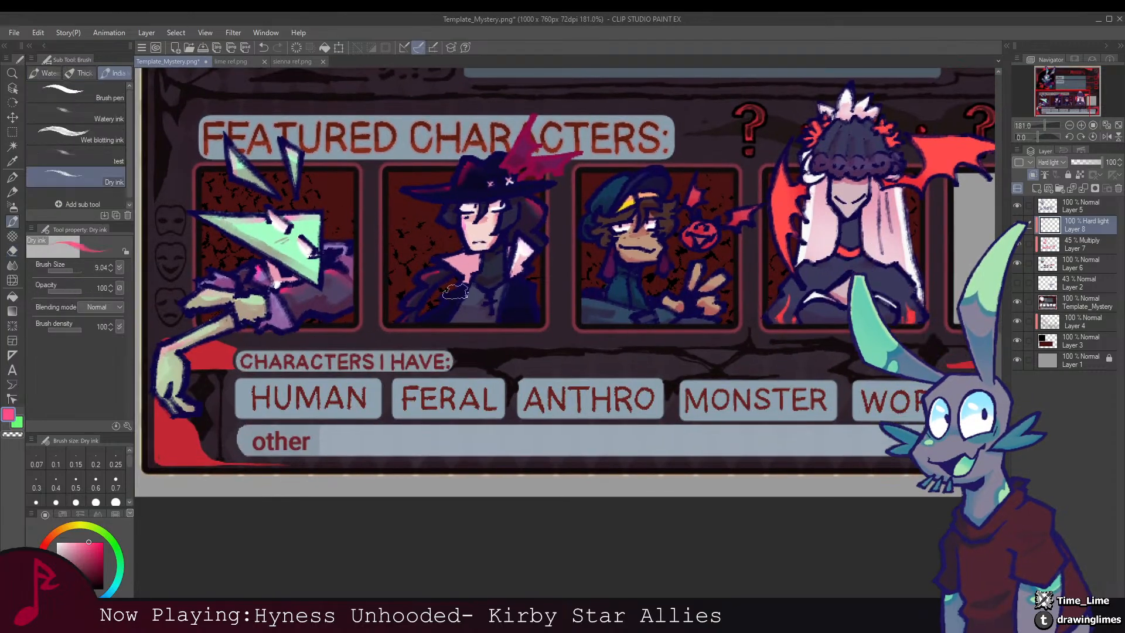
{"action": "key", "text": "b"}
{"action": "key", "text": "e"}
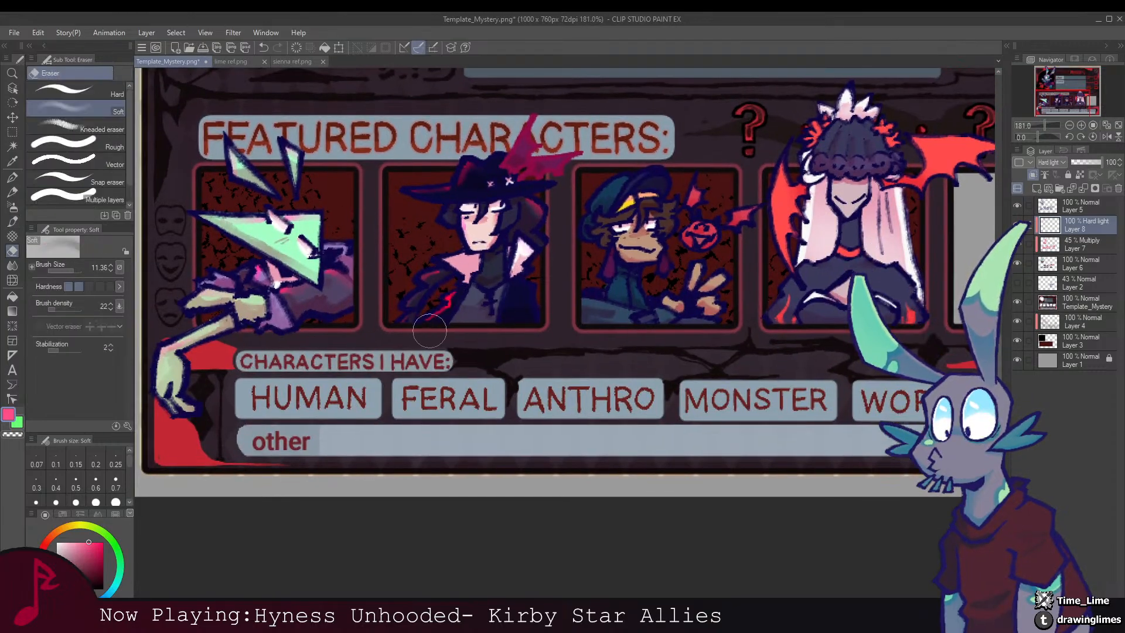
{"action": "scroll", "coordinate": [463, 275], "scroll_direction": "down", "scroll_amount": 6}
{"action": "scroll", "coordinate": [491, 241], "scroll_direction": "up", "scroll_amount": 2}
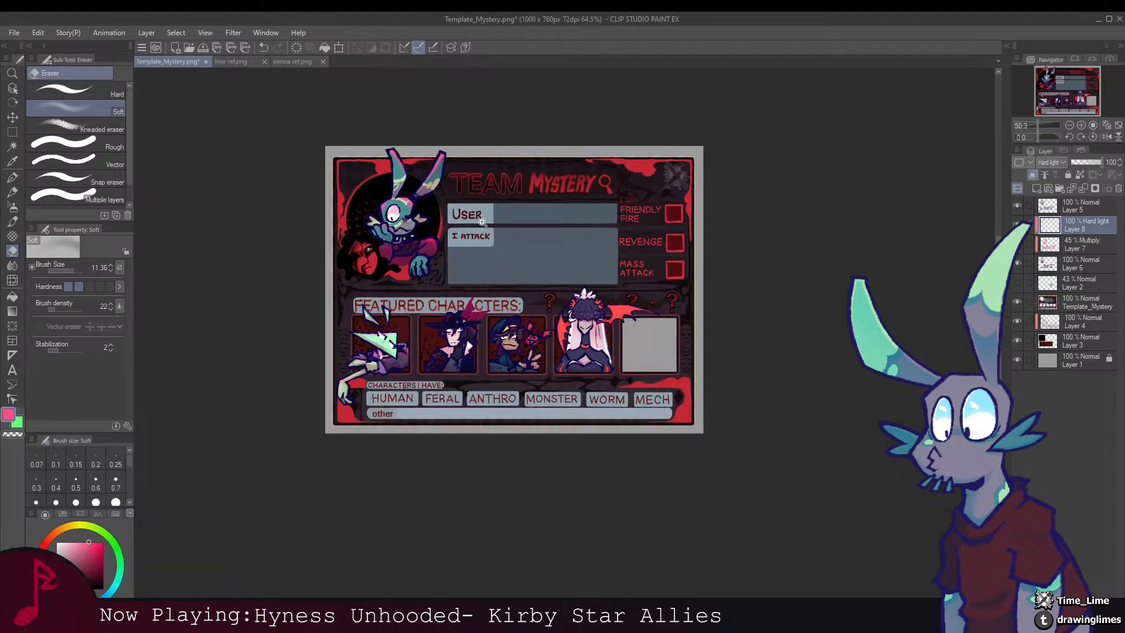
{"action": "scroll", "coordinate": [498, 352], "scroll_direction": "up", "scroll_amount": 5}
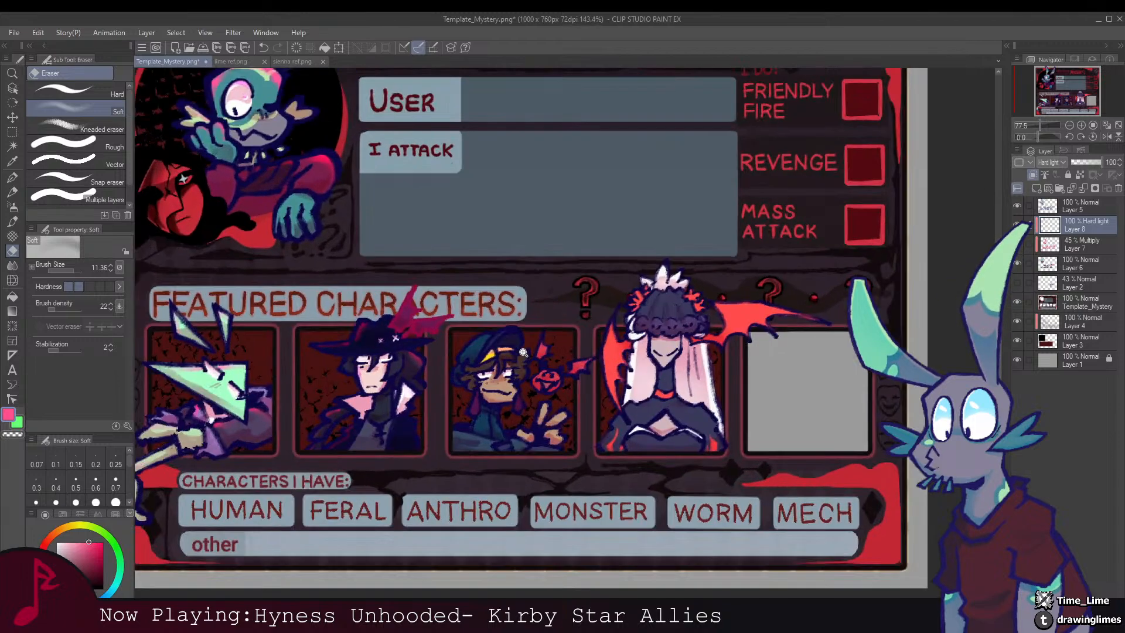
Step: Add pink highlights to the crown and brim of the third featured character's cap with Dry ink and the Soft eraser
{"action": "key", "text": "b"}
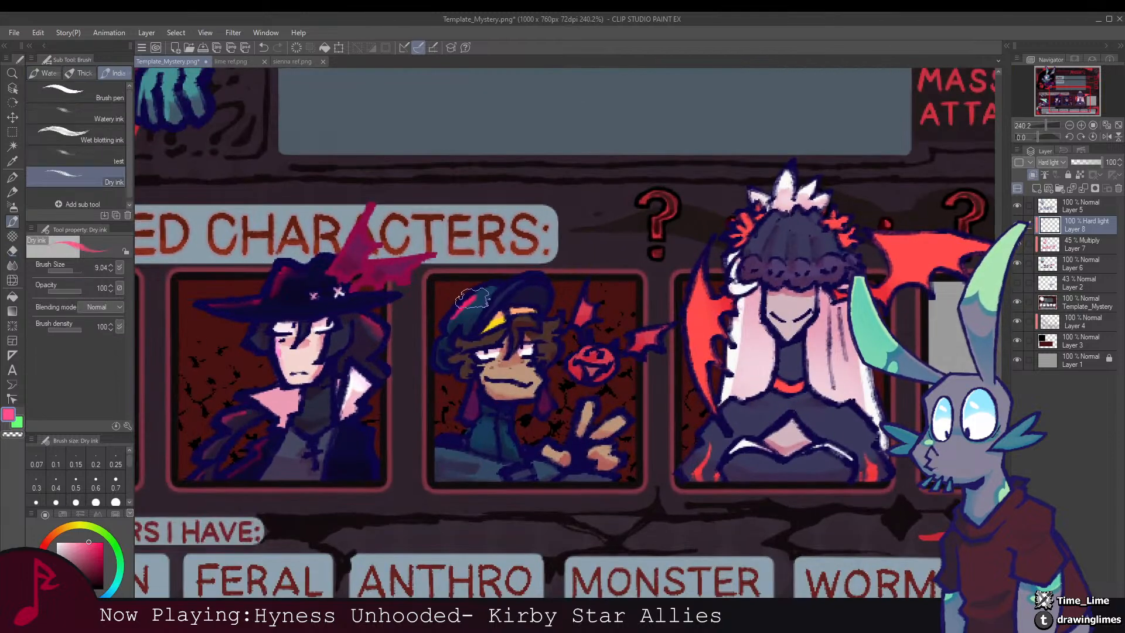
{"action": "key", "text": "e"}
{"action": "mouse_move", "coordinate": [495, 292]}
{"action": "left_mouse_down"}
{"action": "mouse_move", "coordinate": [486, 249]}
{"action": "mouse_move", "coordinate": [467, 254]}
{"action": "mouse_move", "coordinate": [487, 230]}
{"action": "mouse_move", "coordinate": [497, 256]}
{"action": "mouse_move", "coordinate": [482, 243]}
{"action": "mouse_move", "coordinate": [525, 243]}
{"action": "mouse_move", "coordinate": [484, 244]}
{"action": "left_mouse_up"}
{"action": "key", "text": "b"}
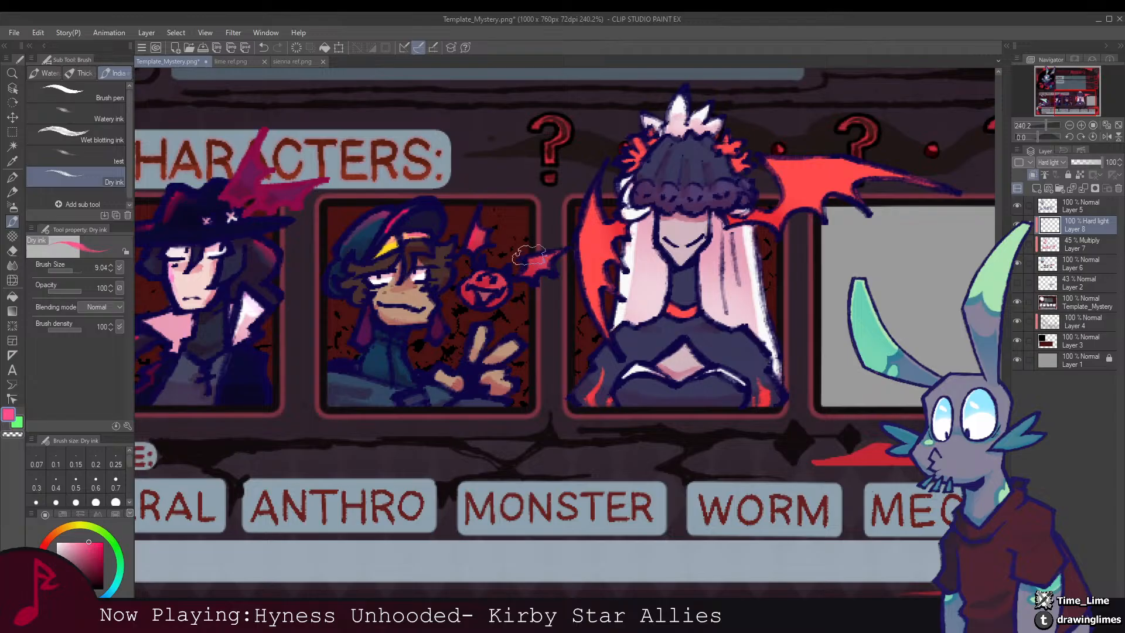
{"action": "left_click_drag", "start_coordinate": [482, 284], "coordinate": [520, 249]}
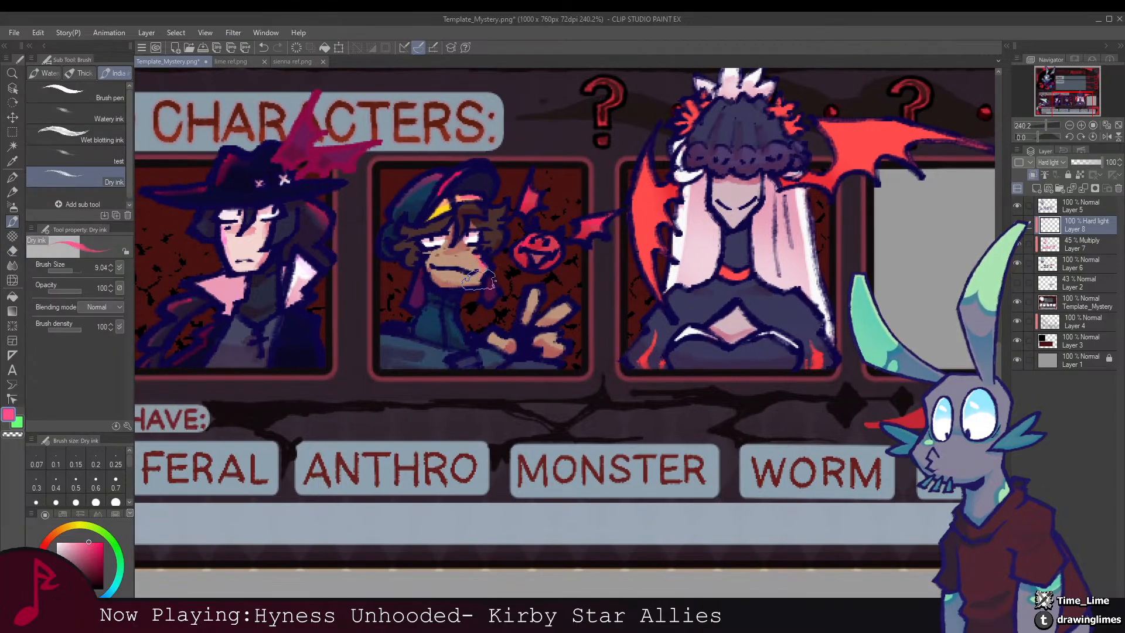
Step: Highlight the cap-wearing character's cheek and brown hair in pink with Dry ink, softening the strokes with the Soft eraser
{"action": "key", "text": "e"}
{"action": "key", "text": "b"}
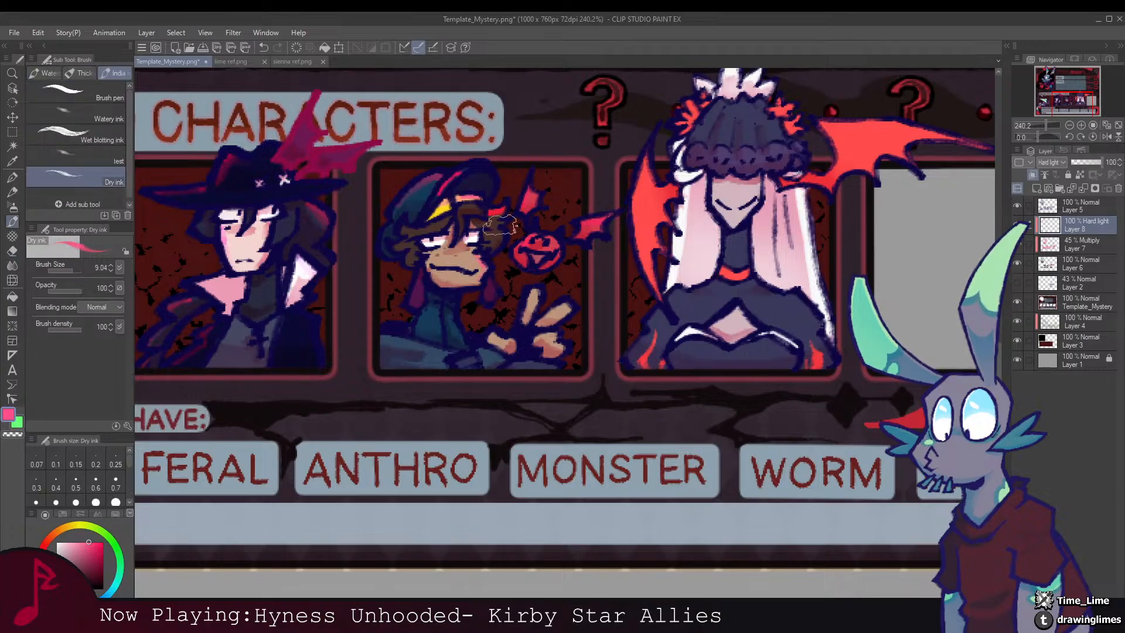
{"action": "key", "text": "e"}
{"action": "left_click_drag", "start_coordinate": [495, 219], "coordinate": [502, 175]}
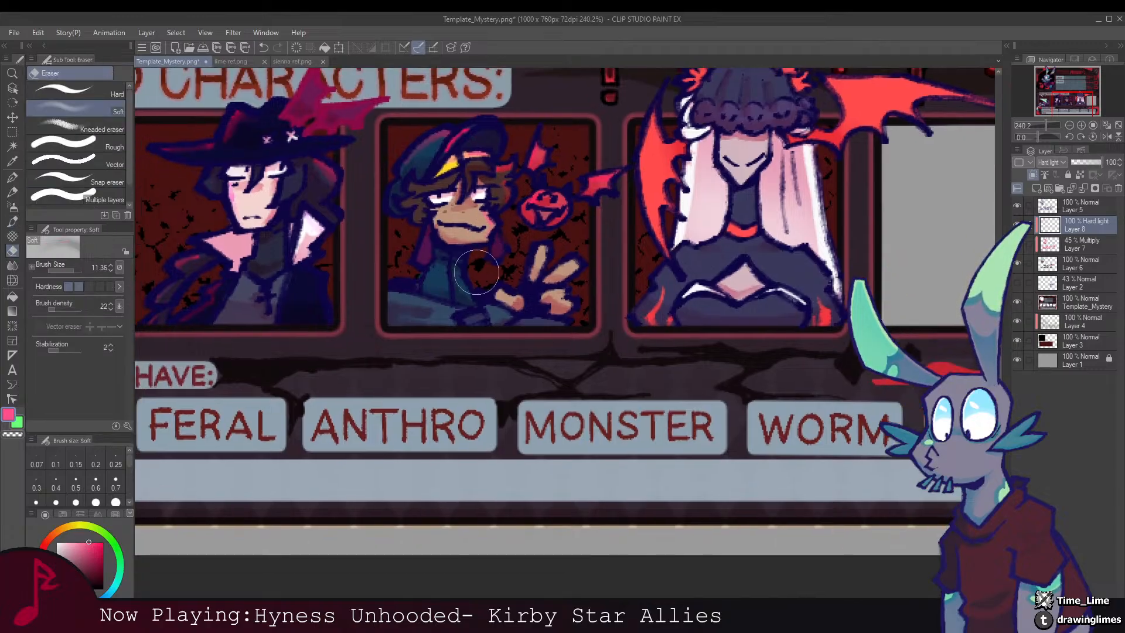
Step: Paint pink highlights on the cap-wearing character's high collar and shoulder with Dry ink and fade them with the Soft eraser
{"action": "key", "text": "b"}
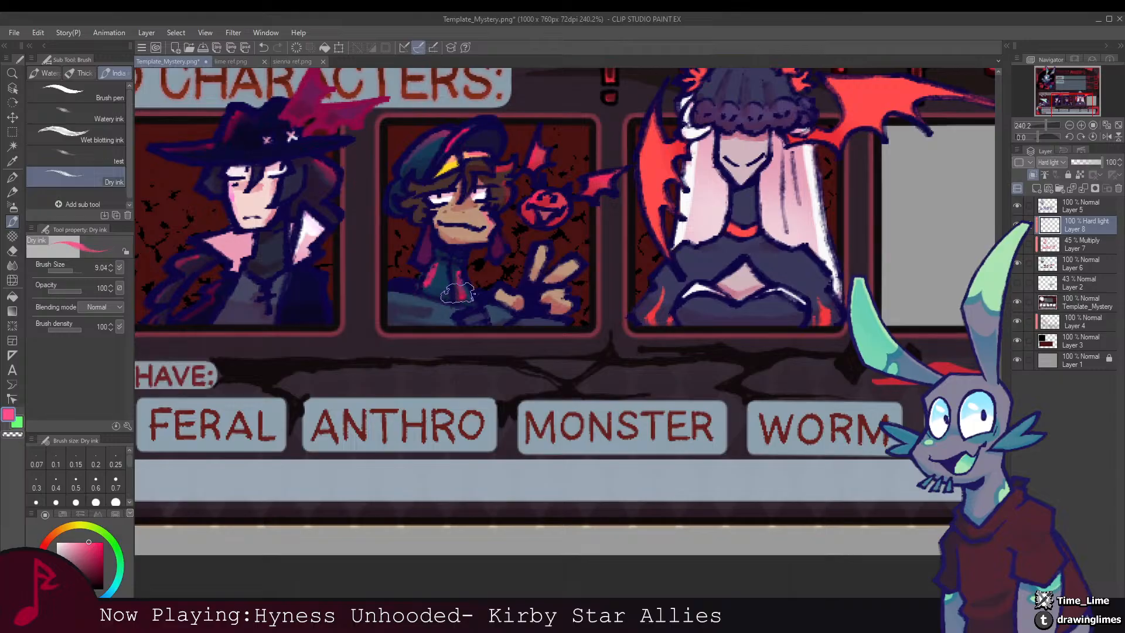
{"action": "key", "text": "e"}
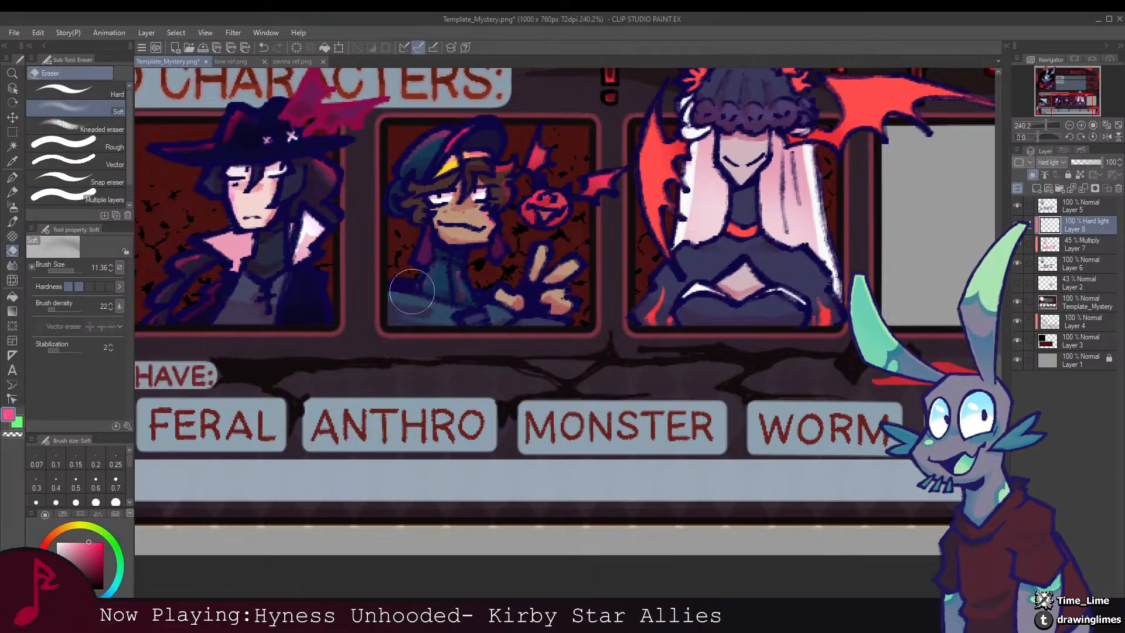
{"action": "key", "text": "b"}
{"action": "left_click_drag", "start_coordinate": [425, 302], "coordinate": [387, 298]}
{"action": "key", "text": "e"}
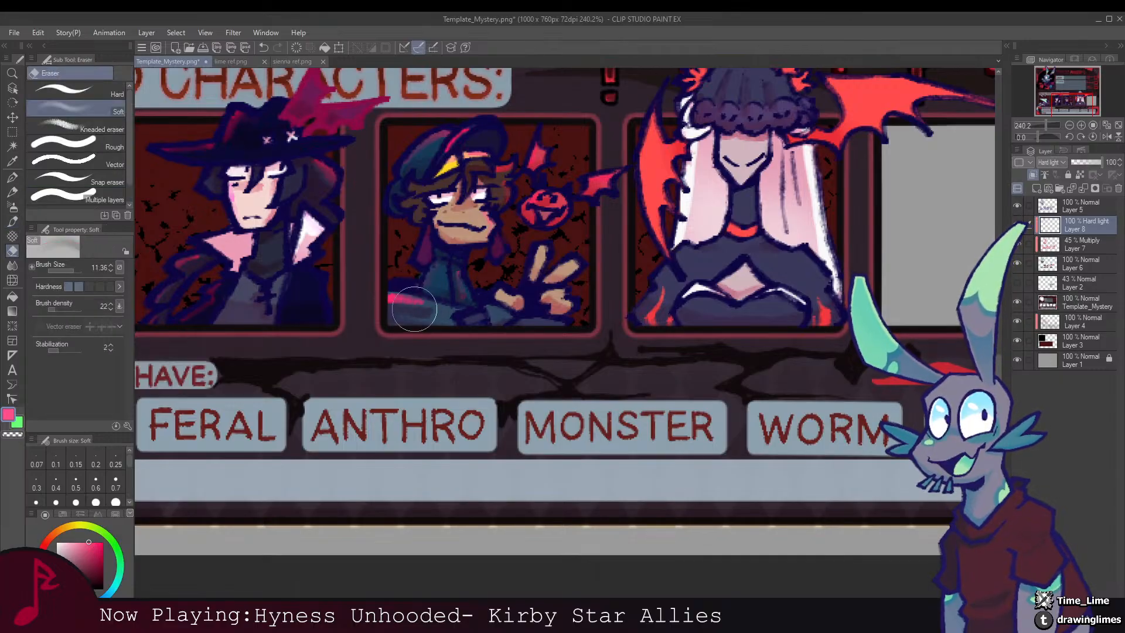
Step: Add pink highlights to the crown and ruffled edge of the fourth featured character's dark headpiece, softening them with the Soft eraser
{"action": "mouse_move", "coordinate": [516, 276]}
{"action": "left_mouse_down"}
{"action": "mouse_move", "coordinate": [450, 268]}
{"action": "mouse_move", "coordinate": [479, 242]}
{"action": "mouse_move", "coordinate": [506, 257]}
{"action": "mouse_move", "coordinate": [315, 395]}
{"action": "mouse_move", "coordinate": [284, 432]}
{"action": "left_mouse_up"}
{"action": "key", "text": "b"}
{"action": "key", "text": "e"}
{"action": "key", "text": "b"}
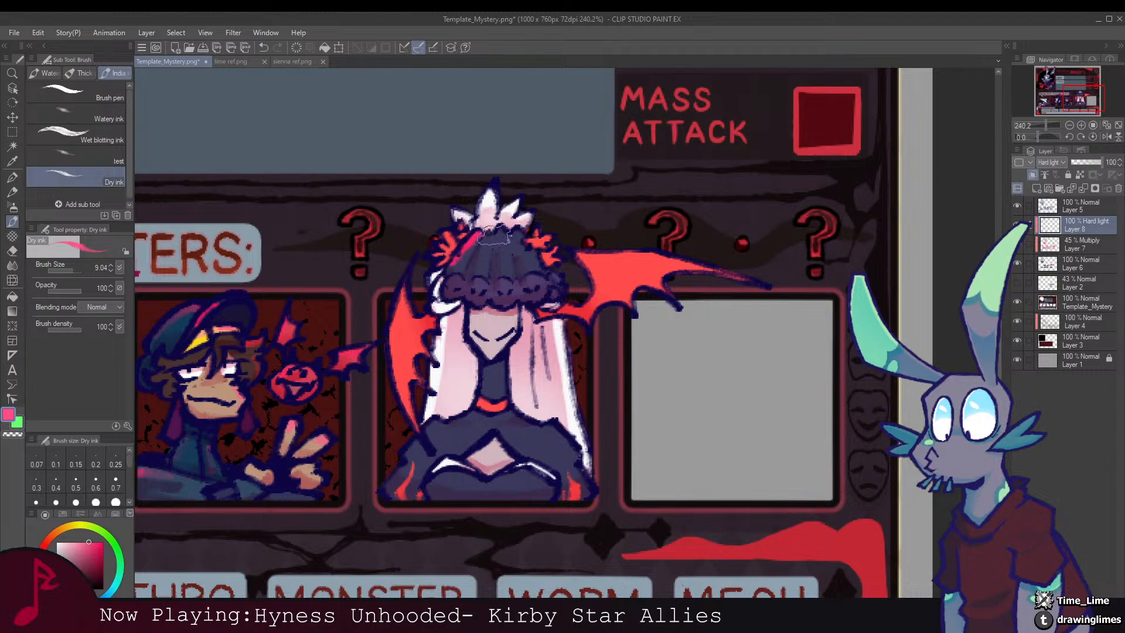
{"action": "mouse_move", "coordinate": [486, 253]}
{"action": "left_mouse_down"}
{"action": "mouse_move", "coordinate": [502, 234]}
{"action": "mouse_move", "coordinate": [497, 212]}
{"action": "left_mouse_up"}
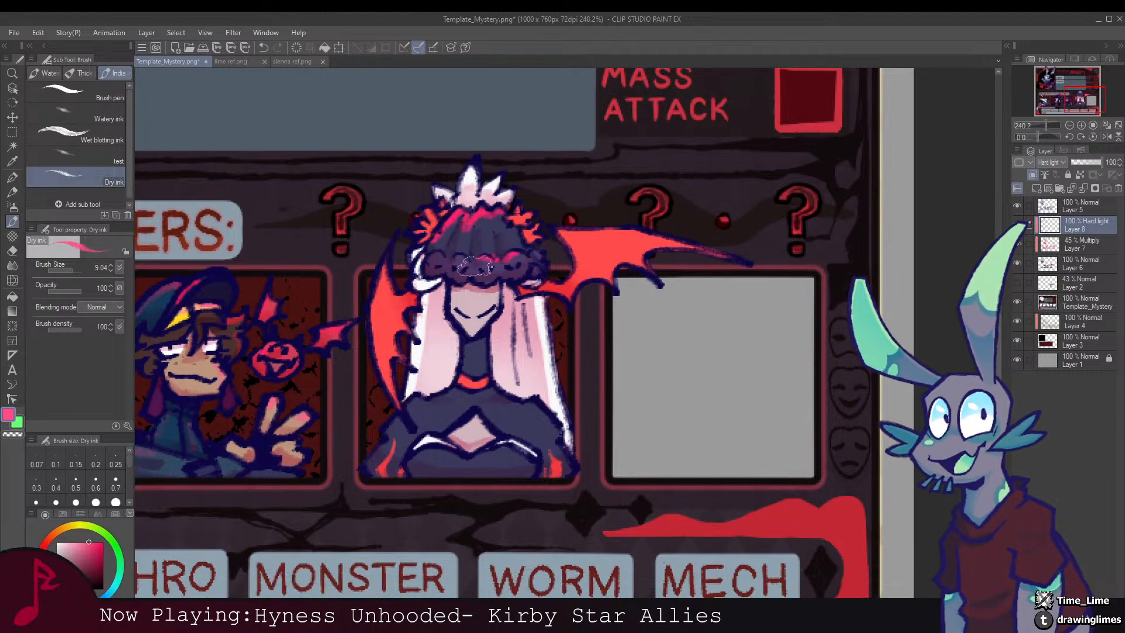
{"action": "key", "text": "e"}
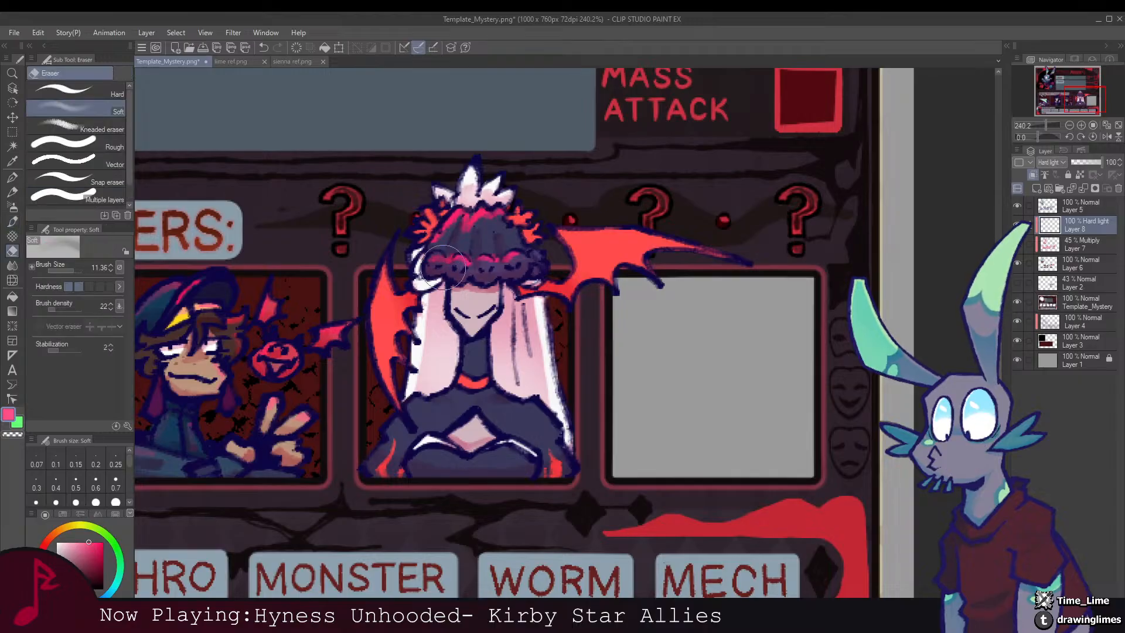
{"action": "mouse_move", "coordinate": [509, 267]}
{"action": "left_mouse_down"}
{"action": "mouse_move", "coordinate": [497, 233]}
{"action": "mouse_move", "coordinate": [434, 234]}
{"action": "left_mouse_up"}
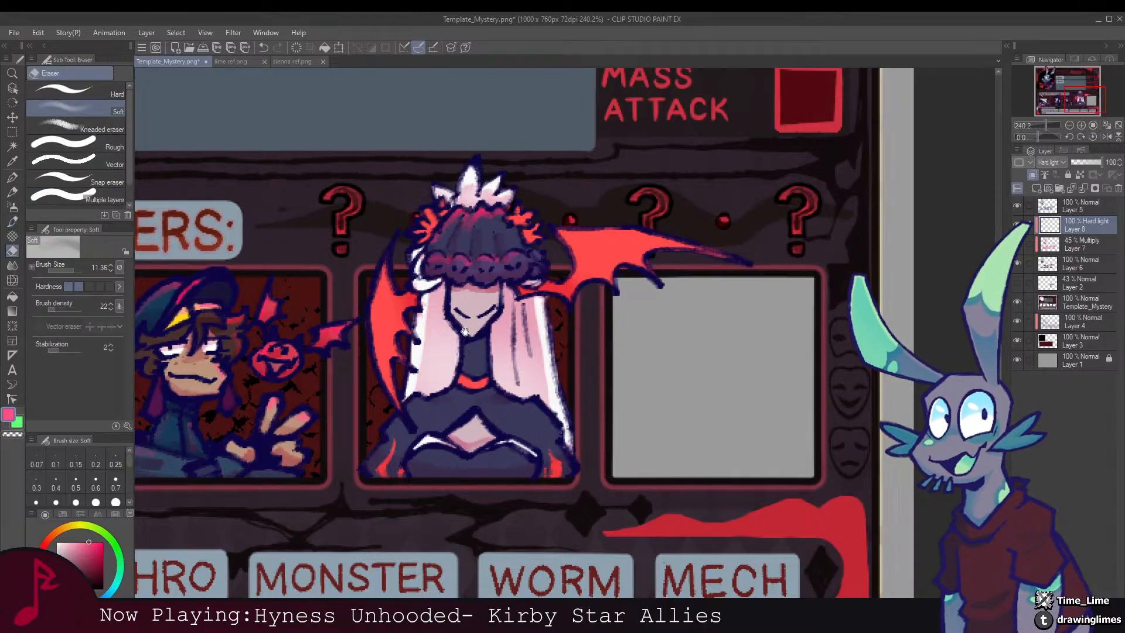
Step: Highlight the veiled character's dark shoulders and sleeves in pink, alternating Dry ink with the Soft eraser
{"action": "key", "text": "b"}
{"action": "mouse_move", "coordinate": [436, 399]}
{"action": "left_mouse_down"}
{"action": "mouse_move", "coordinate": [438, 323]}
{"action": "mouse_move", "coordinate": [463, 326]}
{"action": "mouse_move", "coordinate": [410, 340]}
{"action": "left_mouse_up"}
{"action": "key", "text": "e"}
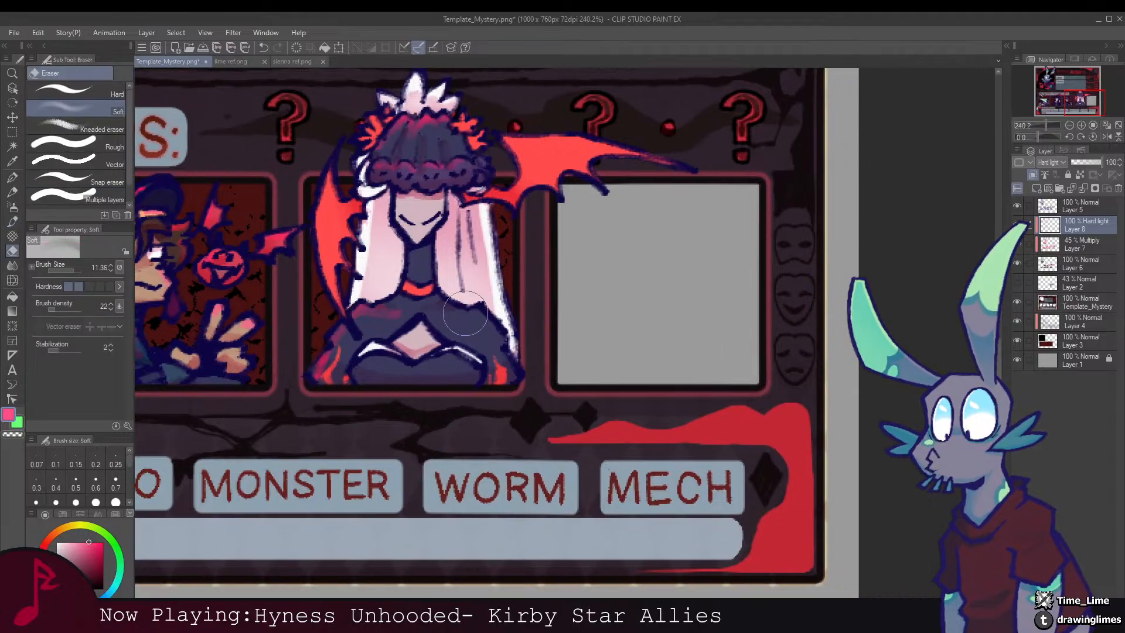
{"action": "key", "text": "b"}
{"action": "mouse_move", "coordinate": [495, 329]}
{"action": "left_mouse_down"}
{"action": "mouse_move", "coordinate": [436, 314]}
{"action": "mouse_move", "coordinate": [521, 328]}
{"action": "left_mouse_up"}
{"action": "key", "text": "e"}
Step: Touch up the pink highlights around the veiled character's face with Dry ink and the Soft eraser
{"action": "mouse_move", "coordinate": [427, 212]}
{"action": "left_mouse_down"}
{"action": "mouse_move", "coordinate": [486, 297]}
{"action": "mouse_move", "coordinate": [475, 236]}
{"action": "left_mouse_up"}
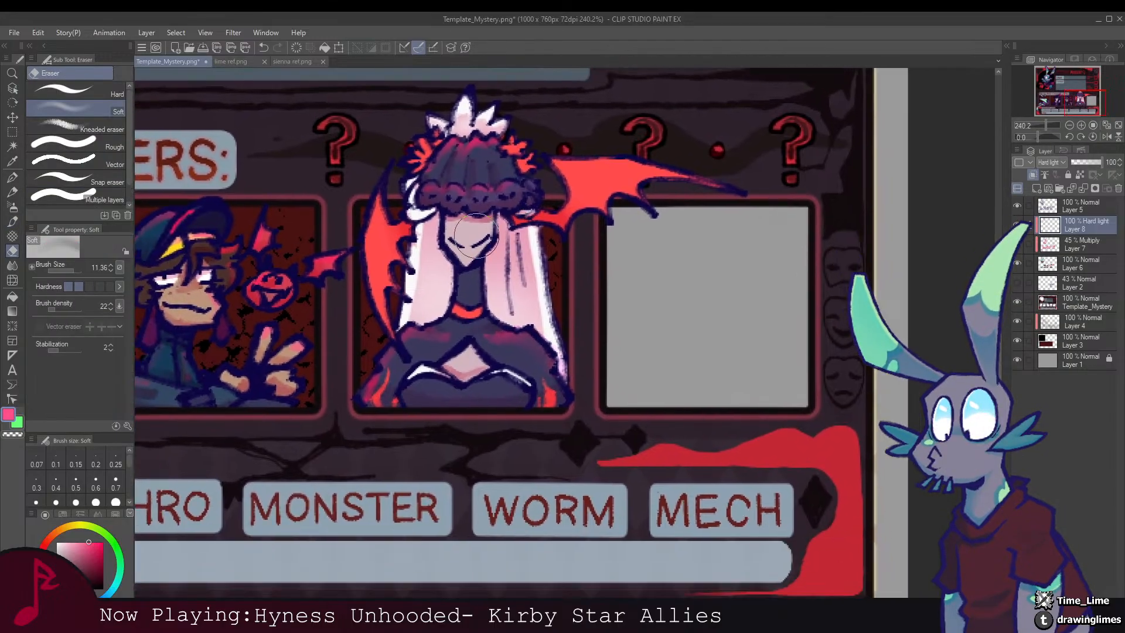
{"action": "key", "text": "b"}
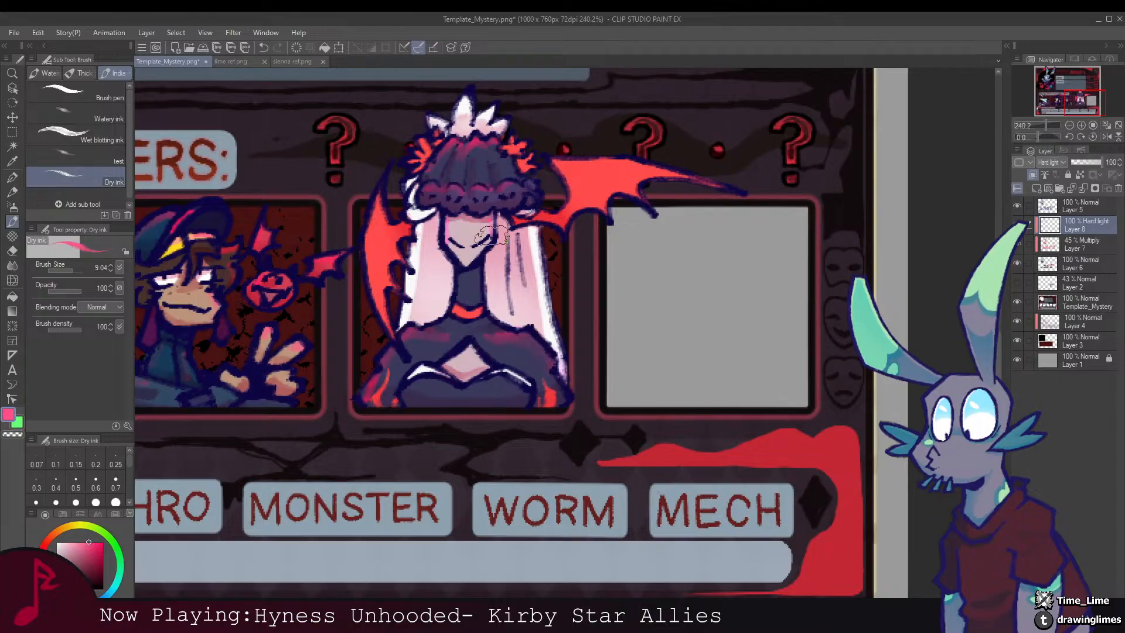
{"action": "key", "text": "e"}
Step: Add further pink Dry ink highlights to the rabbit-eared character's forehead and raised fingers in the round portrait
{"action": "scroll", "coordinate": [492, 231], "scroll_direction": "down", "scroll_amount": 5}
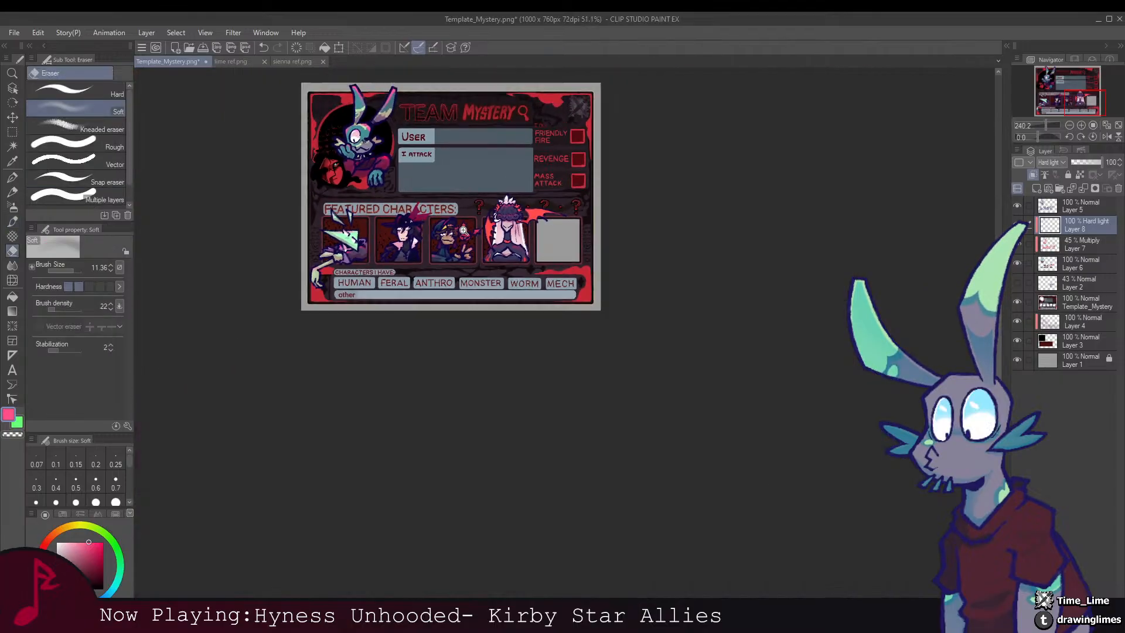
{"action": "scroll", "coordinate": [478, 281], "scroll_direction": "up", "scroll_amount": 3}
{"action": "scroll", "coordinate": [497, 297], "scroll_direction": "up", "scroll_amount": 1}
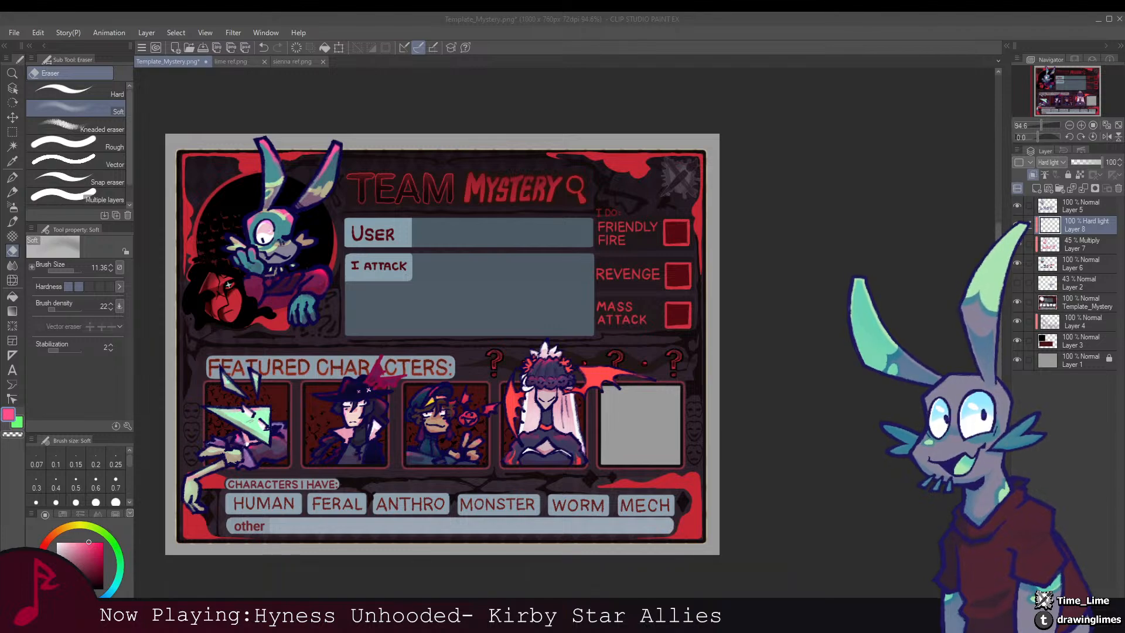
{"action": "mouse_move", "coordinate": [422, 275]}
{"action": "left_mouse_down"}
{"action": "mouse_move", "coordinate": [567, 331]}
{"action": "mouse_move", "coordinate": [500, 264]}
{"action": "mouse_move", "coordinate": [421, 270]}
{"action": "mouse_move", "coordinate": [471, 293]}
{"action": "mouse_move", "coordinate": [464, 273]}
{"action": "mouse_move", "coordinate": [440, 270]}
{"action": "left_mouse_up"}
{"action": "scroll", "coordinate": [440, 265], "scroll_direction": "up", "scroll_amount": 4}
{"action": "scroll", "coordinate": [456, 283], "scroll_direction": "up", "scroll_amount": 3}
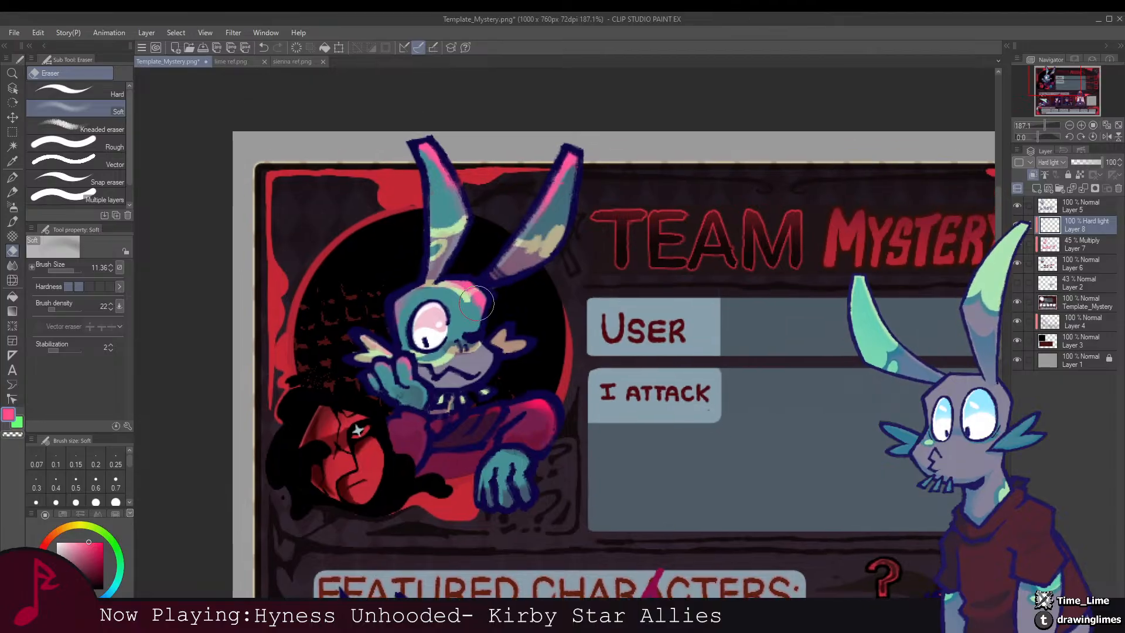
{"action": "key", "text": "b"}
{"action": "left_click_drag", "start_coordinate": [482, 295], "coordinate": [470, 282]}
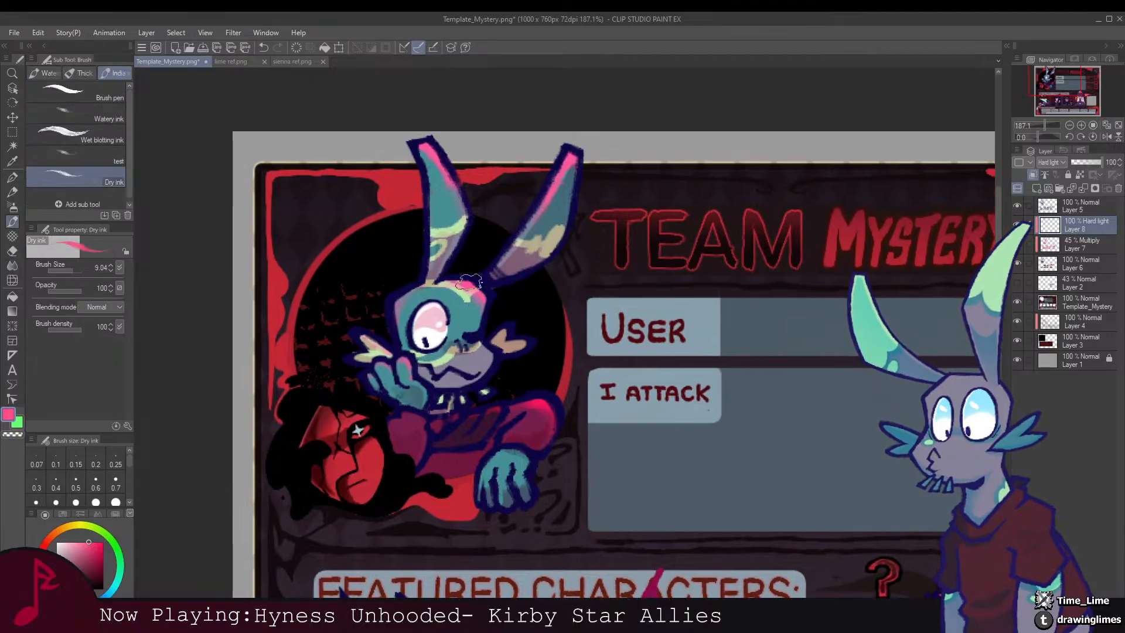
{"action": "mouse_move", "coordinate": [404, 359]}
{"action": "left_mouse_down"}
{"action": "mouse_move", "coordinate": [394, 348]}
{"action": "mouse_move", "coordinate": [417, 286]}
{"action": "mouse_move", "coordinate": [466, 282]}
{"action": "left_mouse_up"}
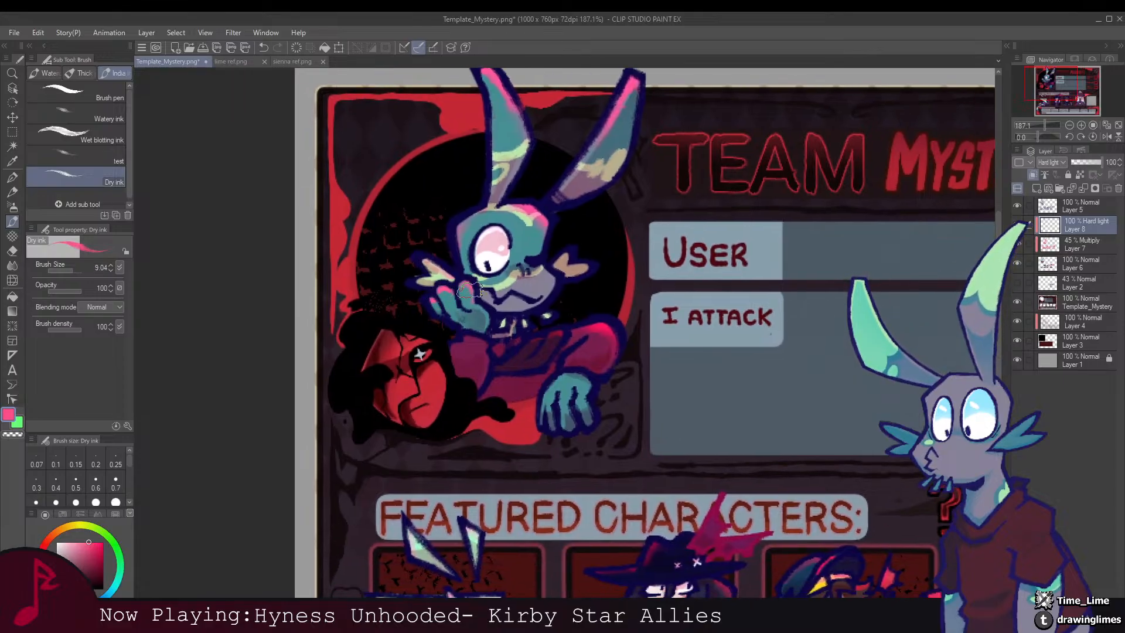
{"action": "mouse_move", "coordinate": [552, 386]}
{"action": "left_mouse_down"}
{"action": "mouse_move", "coordinate": [455, 330]}
{"action": "mouse_move", "coordinate": [471, 287]}
{"action": "mouse_move", "coordinate": [490, 279]}
{"action": "mouse_move", "coordinate": [463, 334]}
{"action": "mouse_move", "coordinate": [502, 305]}
{"action": "mouse_move", "coordinate": [507, 315]}
{"action": "mouse_move", "coordinate": [494, 312]}
{"action": "left_mouse_up"}
{"action": "key", "text": "e"}
Step: Group the character layers from Layer 5 down to Layer 6 into a folder and collapse it
{"action": "scroll", "coordinate": [463, 334], "scroll_direction": "down", "scroll_amount": 5}
{"action": "scroll", "coordinate": [509, 307], "scroll_direction": "up", "scroll_amount": 2}
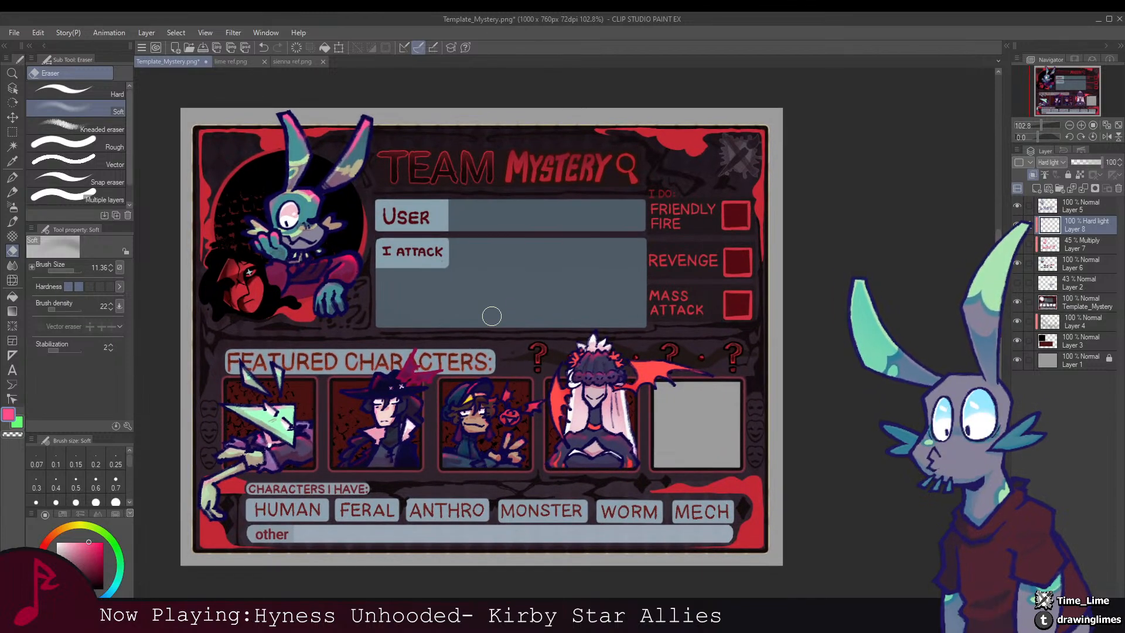
{"action": "left_click", "coordinate": [1078, 206]}
{"action": "left_click", "coordinate": [1074, 261], "text": "shift"}
{"action": "key", "text": "ctrl+g"}
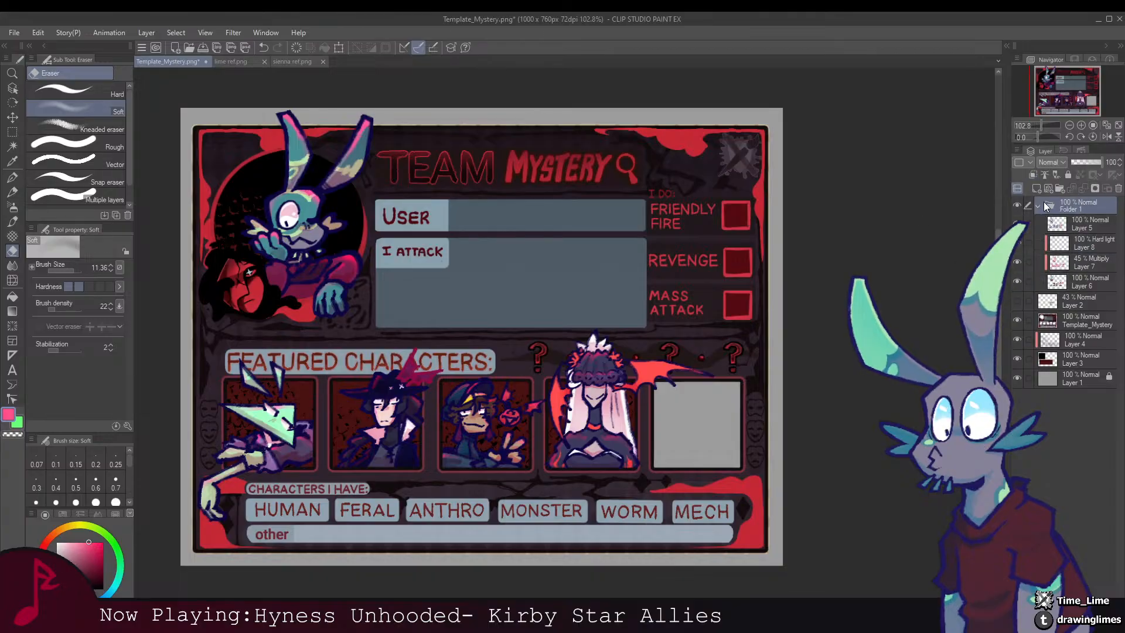
{"action": "left_click", "coordinate": [1039, 205]}
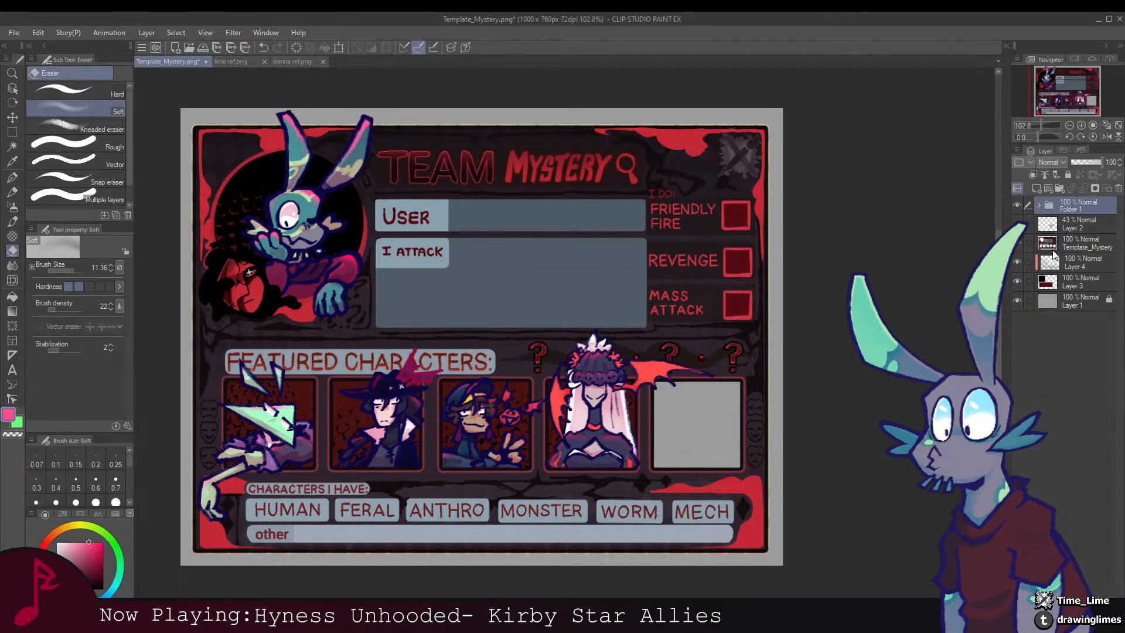
Step: Delete the 43% opacity Layer 2 and group Template_Mystery, Layer 4 and Layer 3 into a second folder
{"action": "left_click", "coordinate": [1055, 242]}
{"action": "left_click", "coordinate": [1054, 229]}
{"action": "left_click", "coordinate": [1118, 188]}
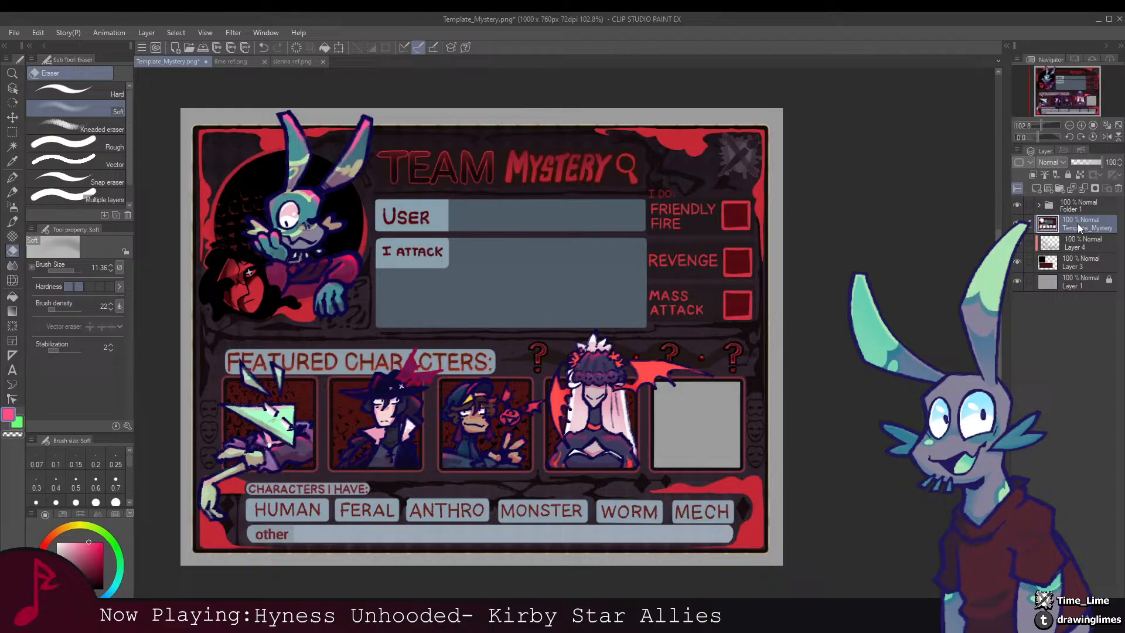
{"action": "left_click", "coordinate": [1076, 261], "text": "shift"}
{"action": "key", "text": "ctrl+g"}
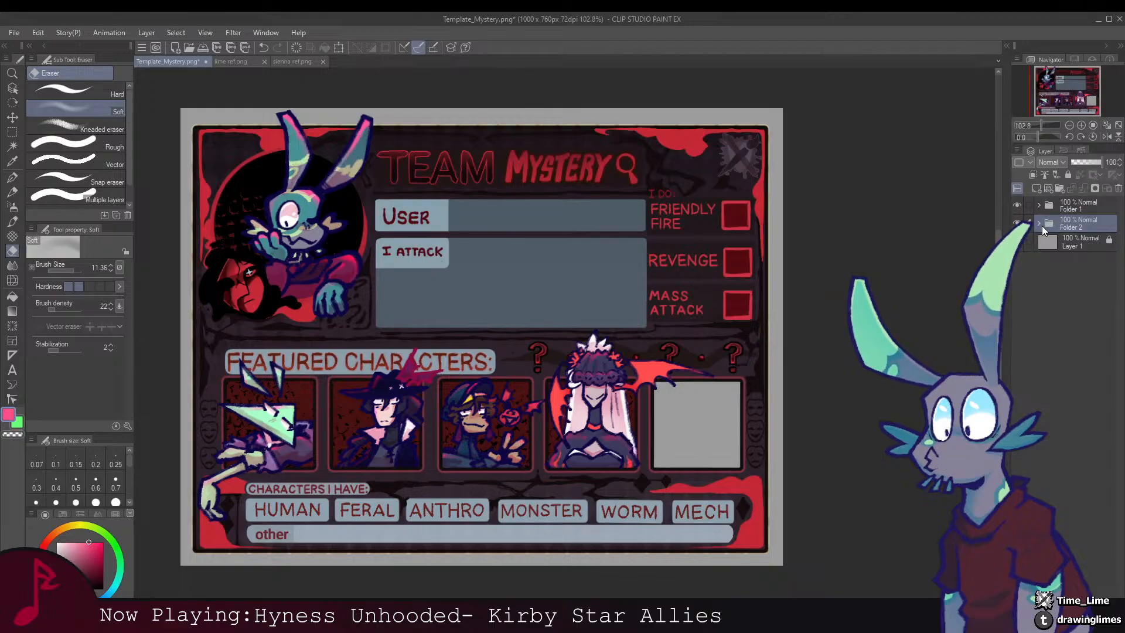
Step: Fill a rectangular selection around the empty fifth character frame with black on Layer 3, and clear the selection
{"action": "left_click", "coordinate": [1081, 280]}
{"action": "scroll", "coordinate": [664, 376], "scroll_direction": "up", "scroll_amount": 2}
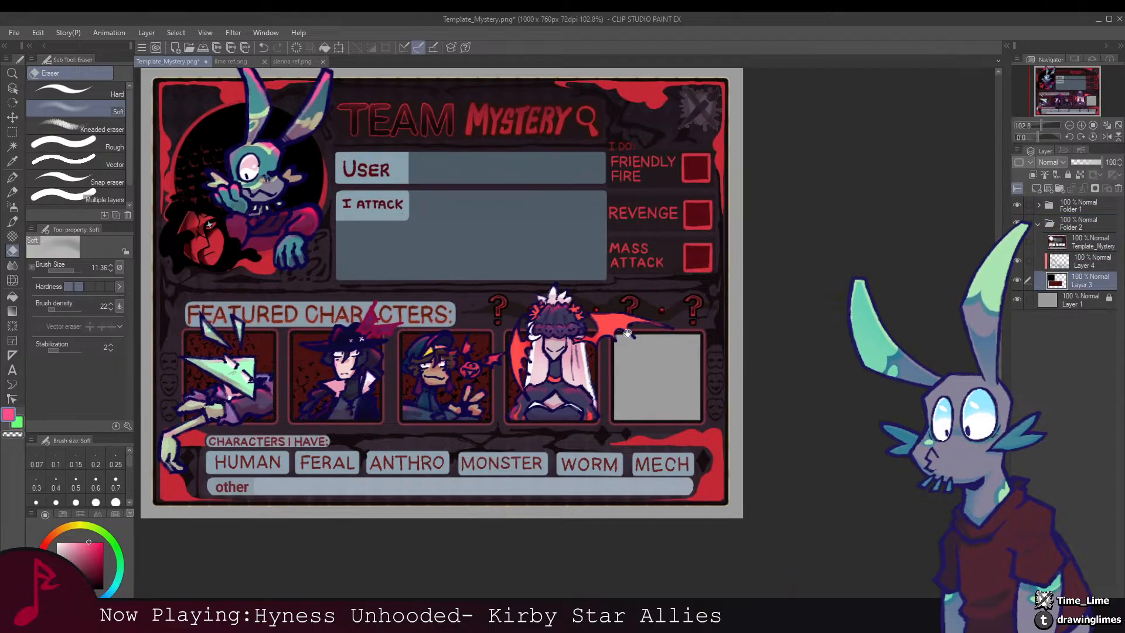
{"action": "left_click", "coordinate": [664, 377], "text": "alt"}
{"action": "key", "text": "m"}
{"action": "left_click_drag", "start_coordinate": [355, 268], "coordinate": [583, 499]}
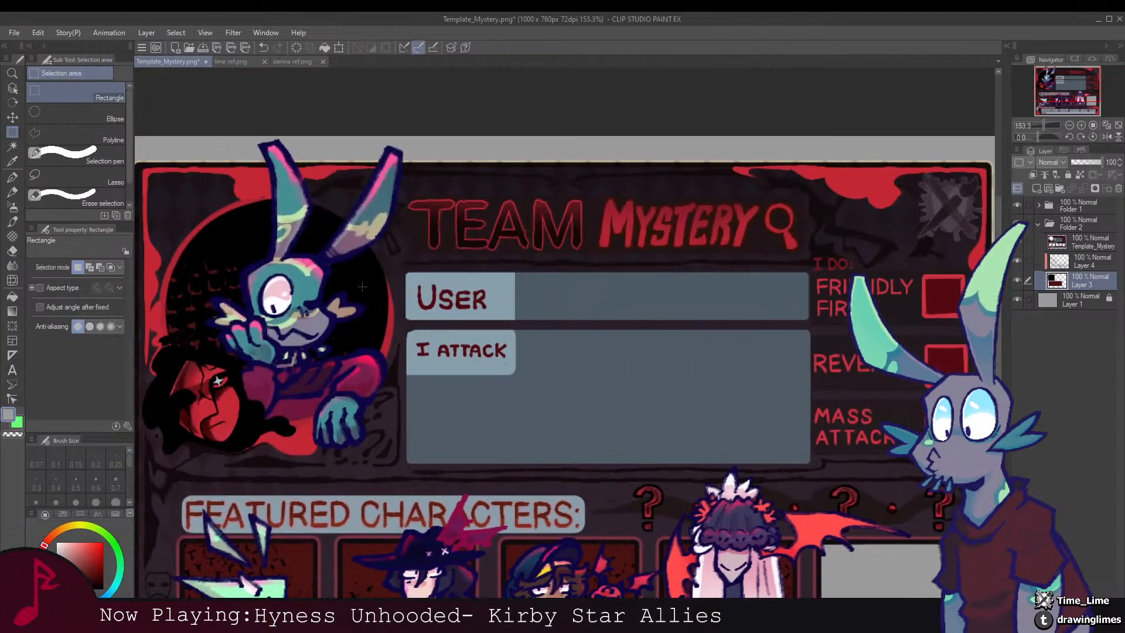
{"action": "mouse_move", "coordinate": [634, 466]}
{"action": "left_mouse_down"}
{"action": "mouse_move", "coordinate": [392, 227]}
{"action": "mouse_move", "coordinate": [386, 208]}
{"action": "left_mouse_up"}
{"action": "left_click_drag", "start_coordinate": [560, 275], "coordinate": [730, 434]}
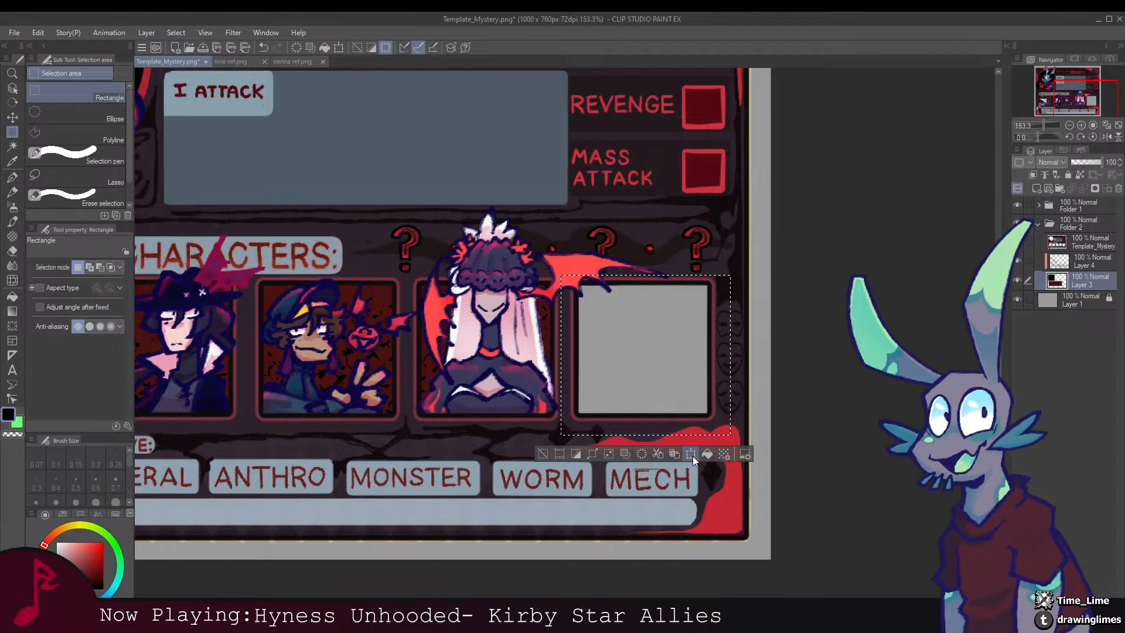
{"action": "left_click", "coordinate": [707, 453]}
{"action": "key", "text": "ctrl+d"}
{"action": "left_click_drag", "start_coordinate": [734, 309], "coordinate": [759, 252]}
{"action": "left_click_drag", "start_coordinate": [628, 321], "coordinate": [640, 322]}
{"action": "left_click_drag", "start_coordinate": [630, 333], "coordinate": [607, 315]}
{"action": "left_click_drag", "start_coordinate": [631, 278], "coordinate": [622, 294]}
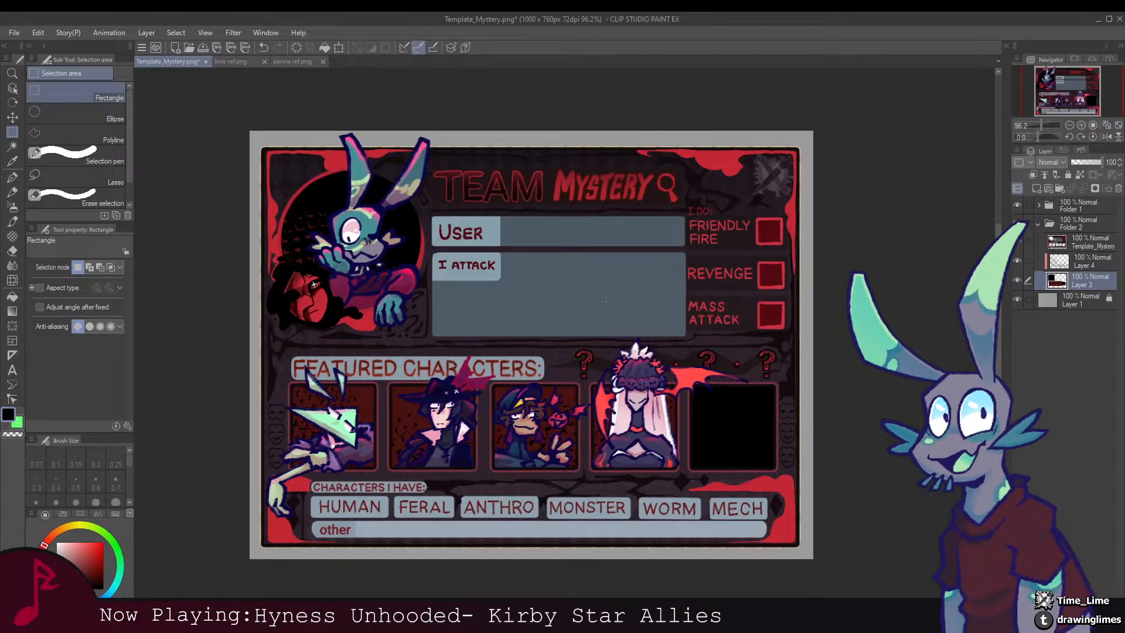
Step: Add a new layer above both collapsed folders and sample black from the fifth character frame
{"action": "left_click", "coordinate": [1038, 224]}
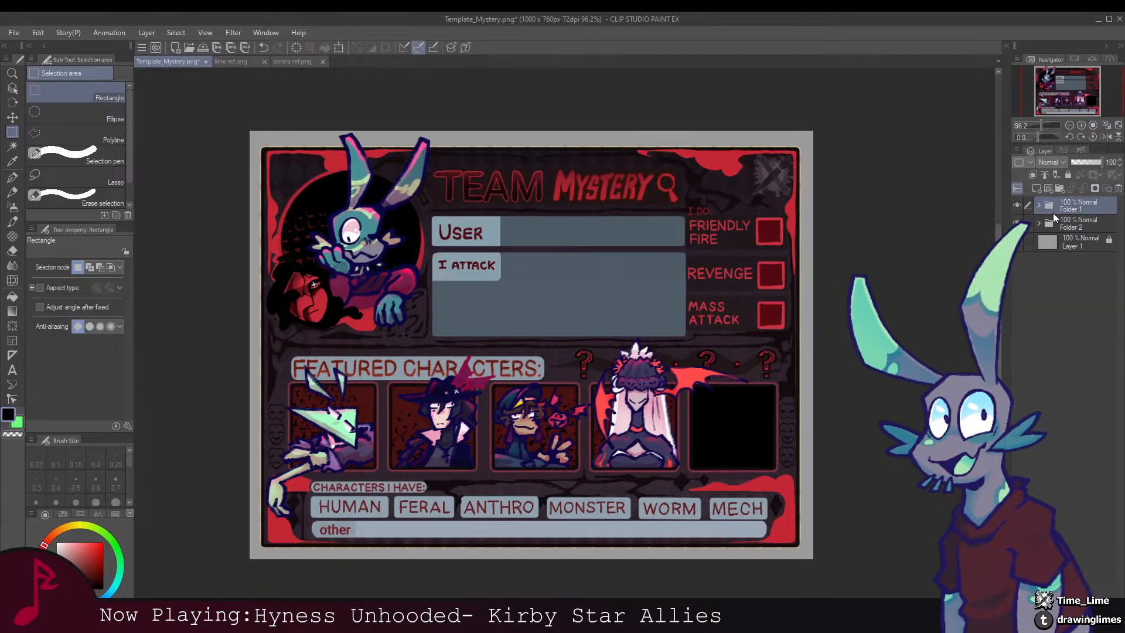
{"action": "left_click", "coordinate": [1036, 189]}
{"action": "right_click", "coordinate": [723, 386]}
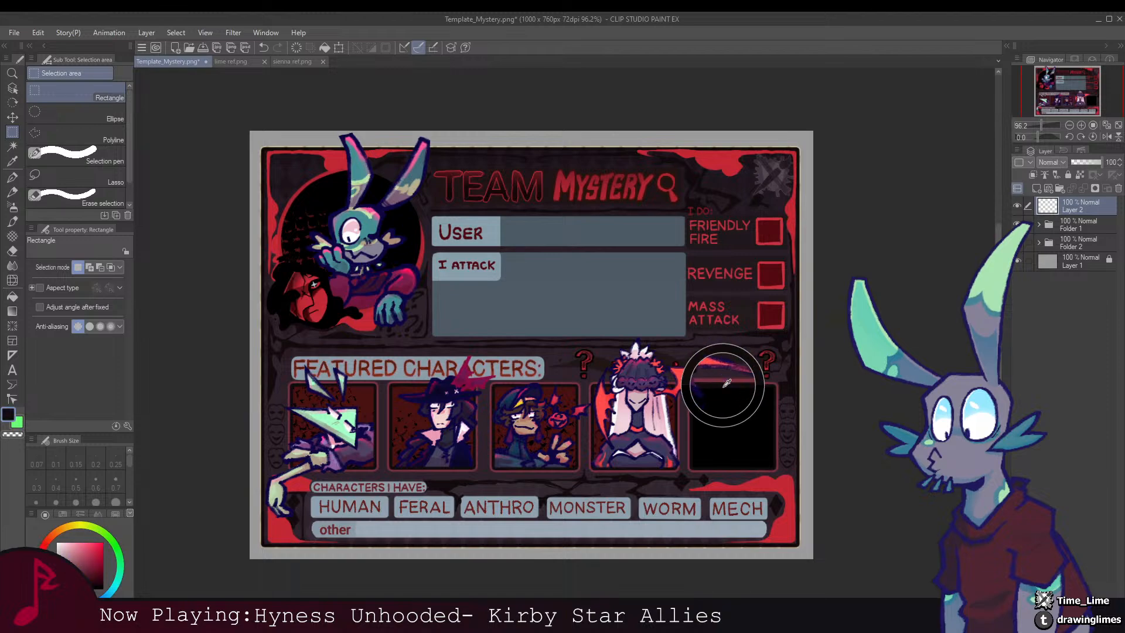
Step: Handwrite the artist's username in black in the User field using the Dry ink brush at size 5.69
{"action": "mouse_move", "coordinate": [486, 213]}
{"action": "left_mouse_down"}
{"action": "mouse_move", "coordinate": [536, 299]}
{"action": "mouse_move", "coordinate": [463, 250]}
{"action": "left_mouse_up"}
{"action": "key", "text": "b"}
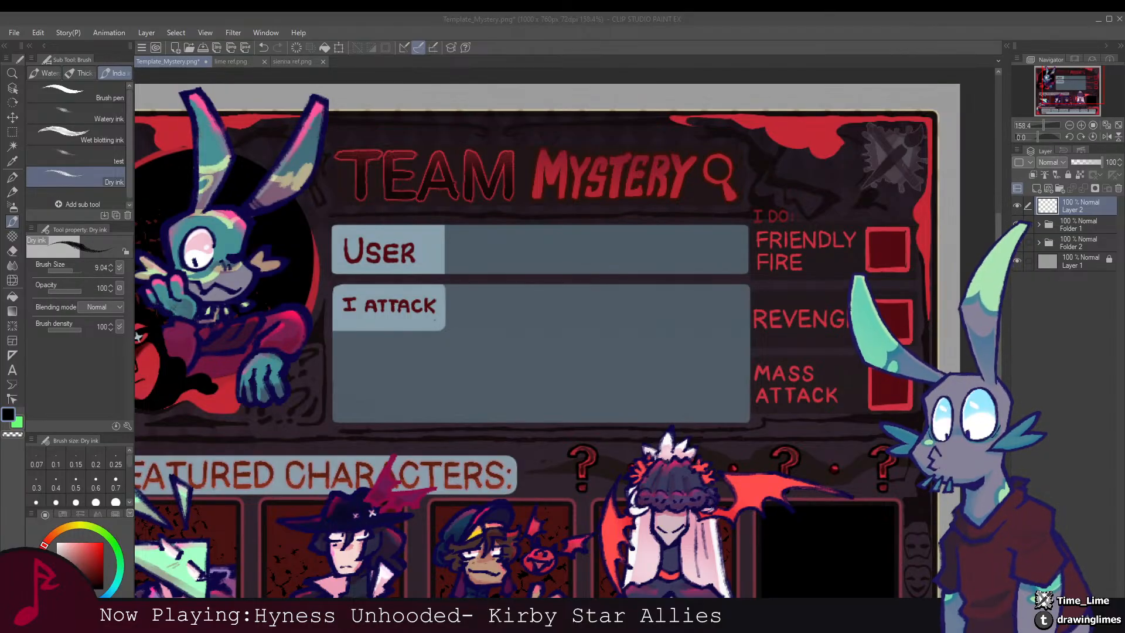
{"action": "left_click", "coordinate": [442, 342]}
{"action": "scroll", "coordinate": [478, 302], "scroll_direction": "down", "scroll_amount": 4}
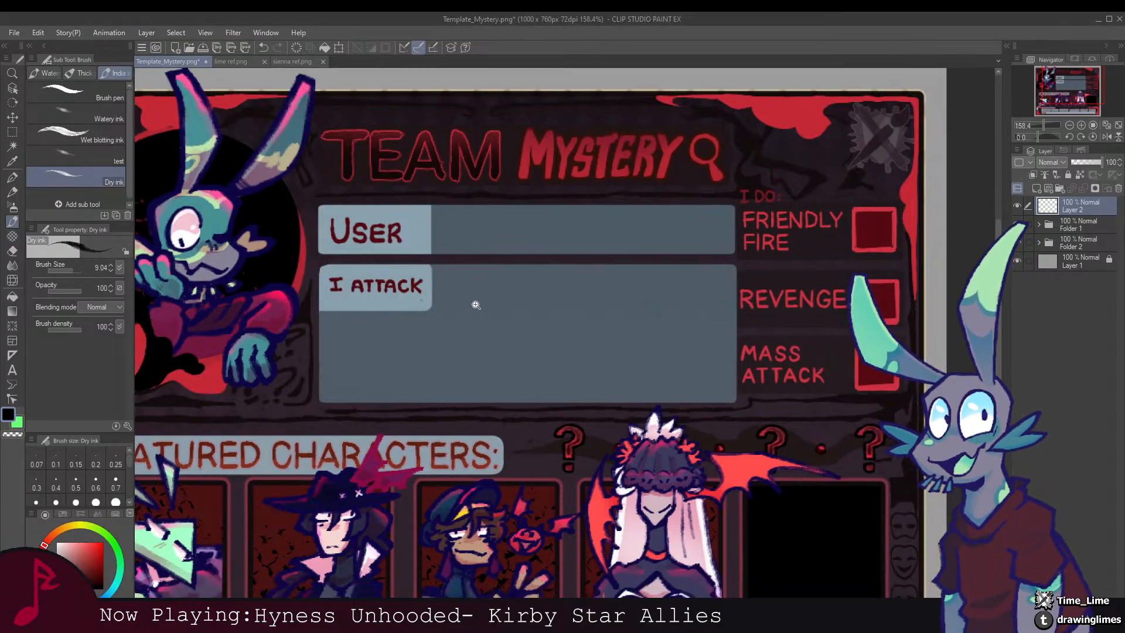
{"action": "scroll", "coordinate": [525, 319], "scroll_direction": "up", "scroll_amount": 3}
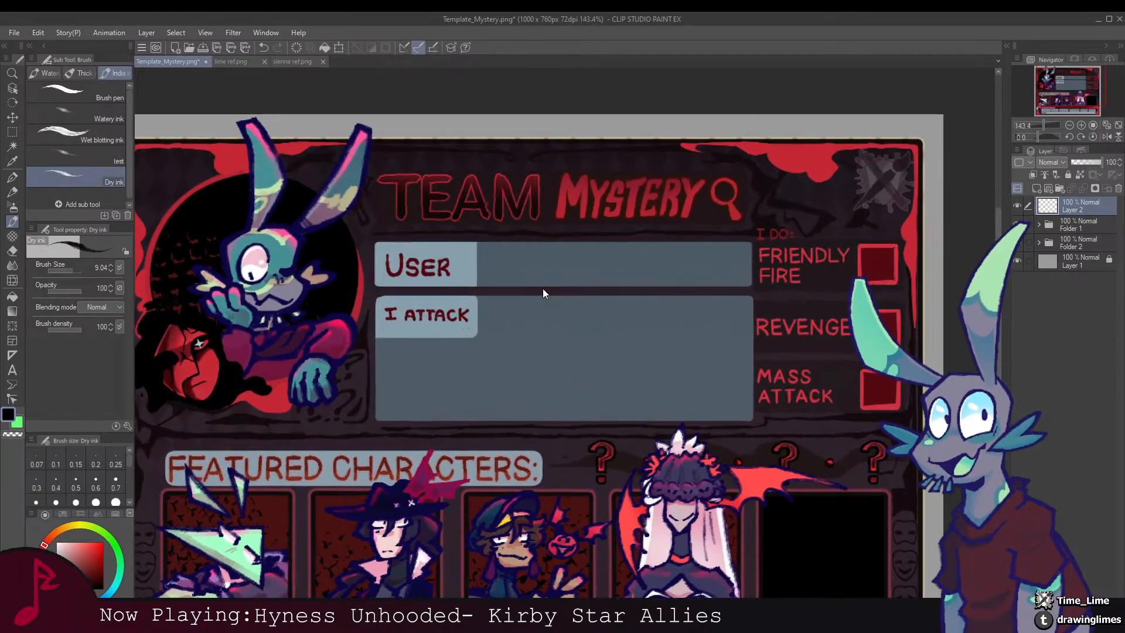
{"action": "key", "text": "bracketleft"}
{"action": "scroll", "coordinate": [530, 288], "scroll_direction": "up", "scroll_amount": 1}
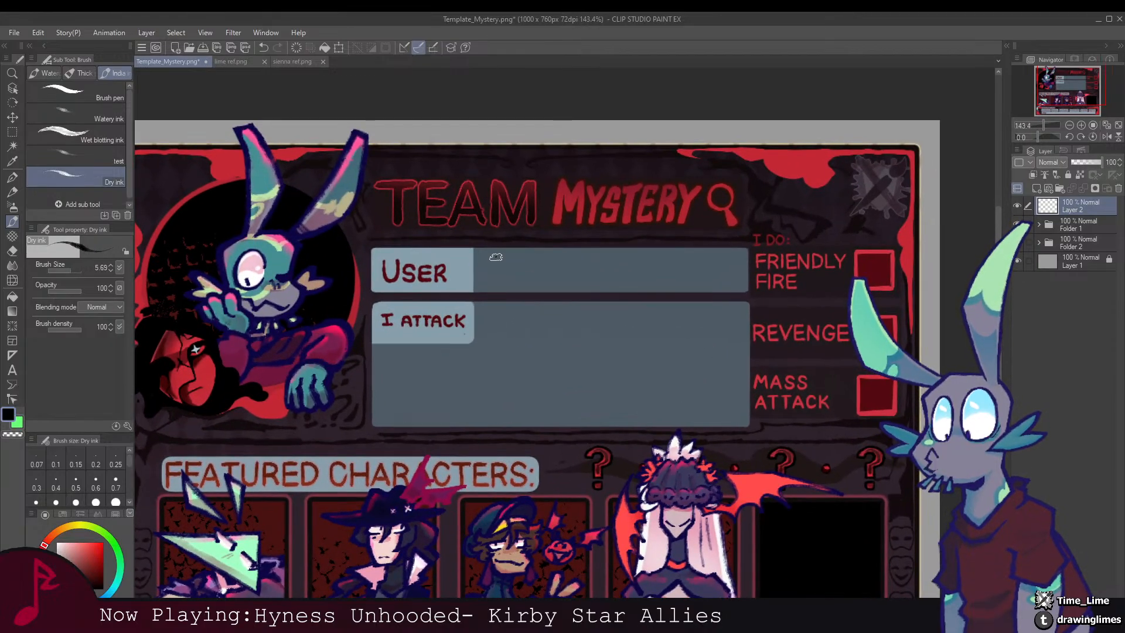
{"action": "mouse_move", "coordinate": [495, 273]}
{"action": "left_mouse_down"}
{"action": "mouse_move", "coordinate": [494, 258]}
{"action": "mouse_move", "coordinate": [515, 254]}
{"action": "left_mouse_up"}
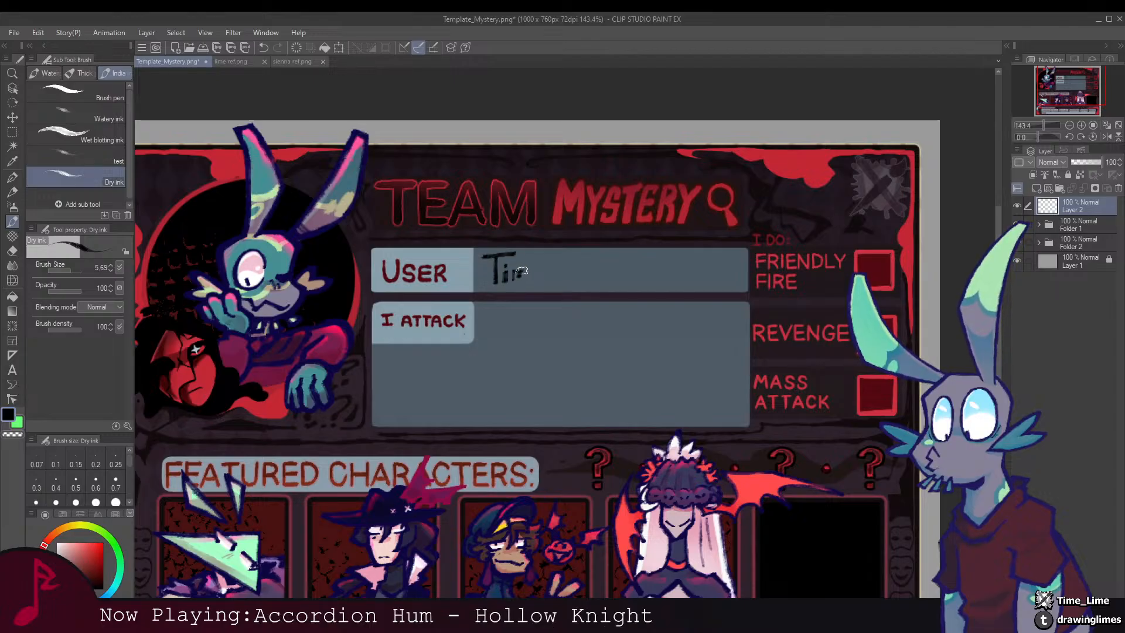
{"action": "left_click_drag", "start_coordinate": [566, 275], "coordinate": [530, 275]}
{"action": "left_click_drag", "start_coordinate": [543, 256], "coordinate": [509, 256]}
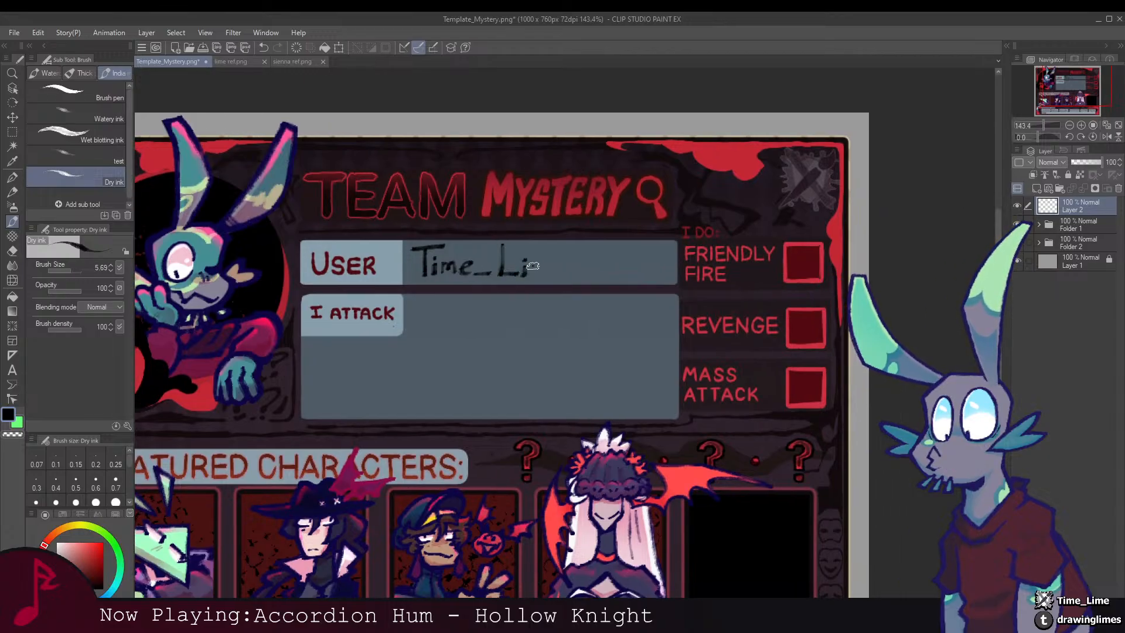
{"action": "left_click_drag", "start_coordinate": [554, 270], "coordinate": [573, 275]}
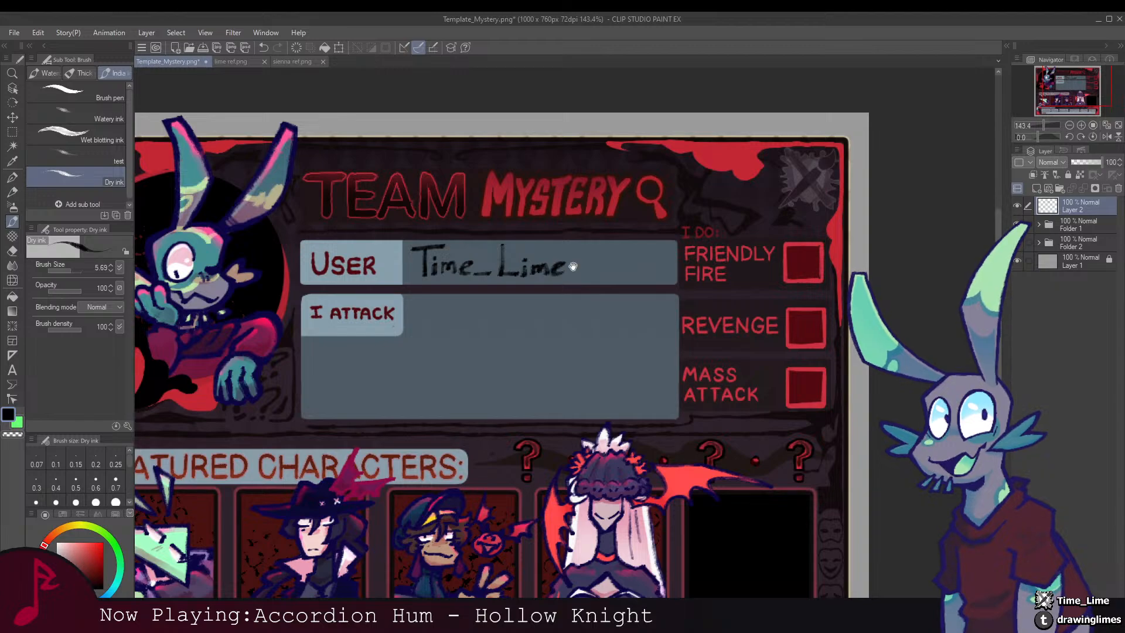
Step: Thicken and clean up the username lettering in the User field with the brush at size 3.49
{"action": "scroll", "coordinate": [529, 252], "scroll_direction": "down", "scroll_amount": 4}
{"action": "scroll", "coordinate": [529, 258], "scroll_direction": "up", "scroll_amount": 6}
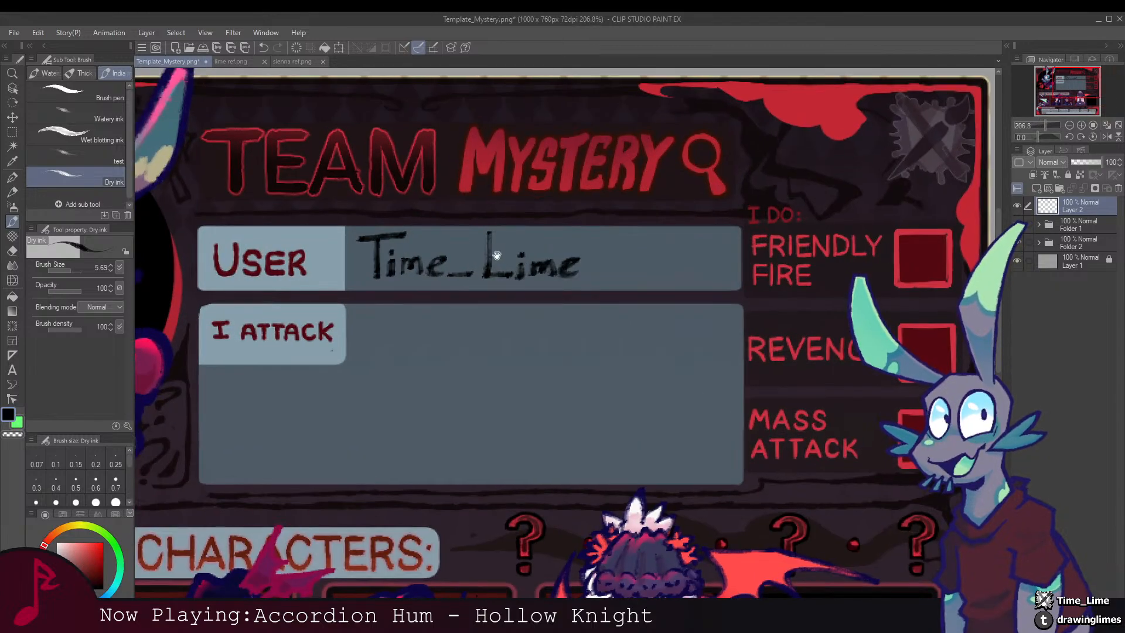
{"action": "left_click_drag", "start_coordinate": [498, 274], "coordinate": [519, 293]}
{"action": "key", "text": "["}
{"action": "mouse_move", "coordinate": [509, 253]}
{"action": "left_mouse_down"}
{"action": "mouse_move", "coordinate": [508, 294]}
{"action": "mouse_move", "coordinate": [583, 283]}
{"action": "left_mouse_up"}
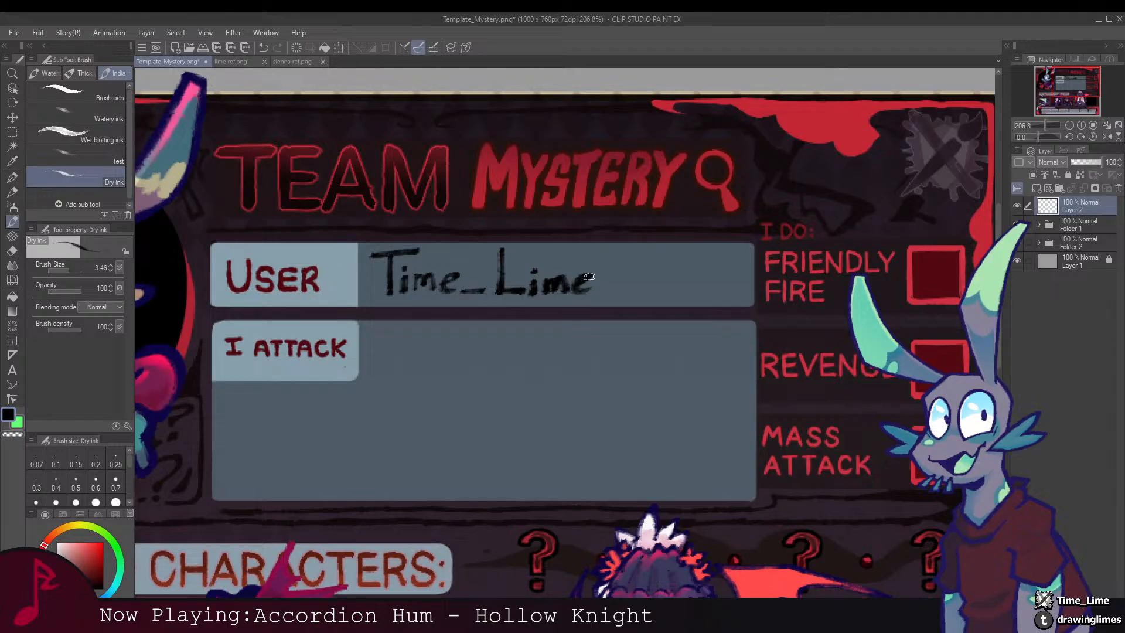
{"action": "scroll", "coordinate": [584, 291], "scroll_direction": "left", "scroll_amount": 3}
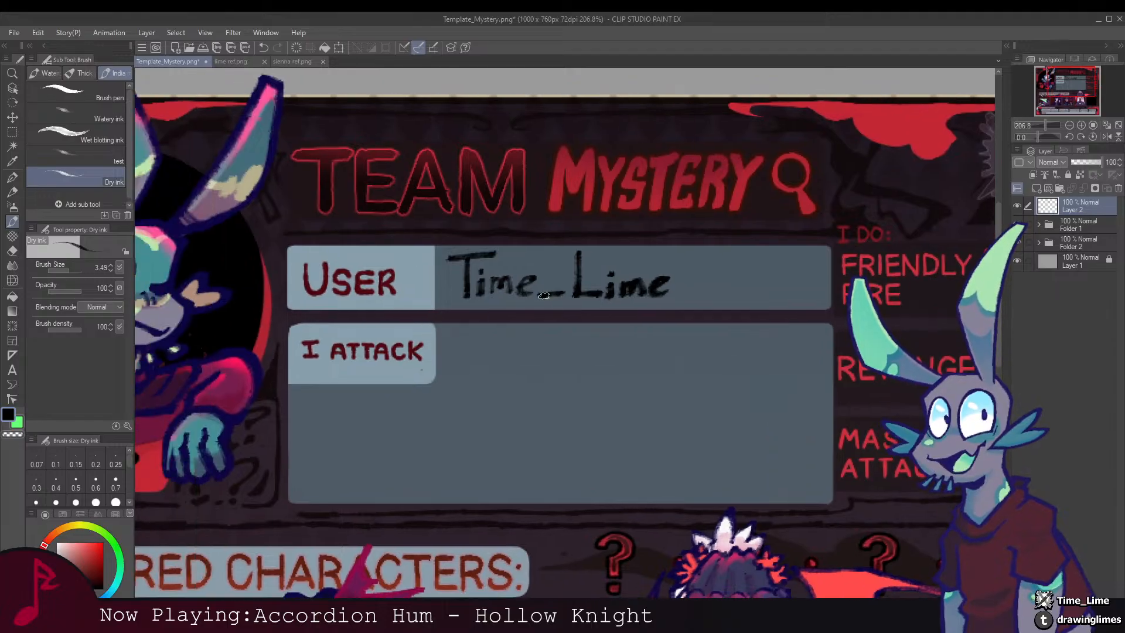
{"action": "scroll", "coordinate": [546, 289], "scroll_direction": "left", "scroll_amount": 1}
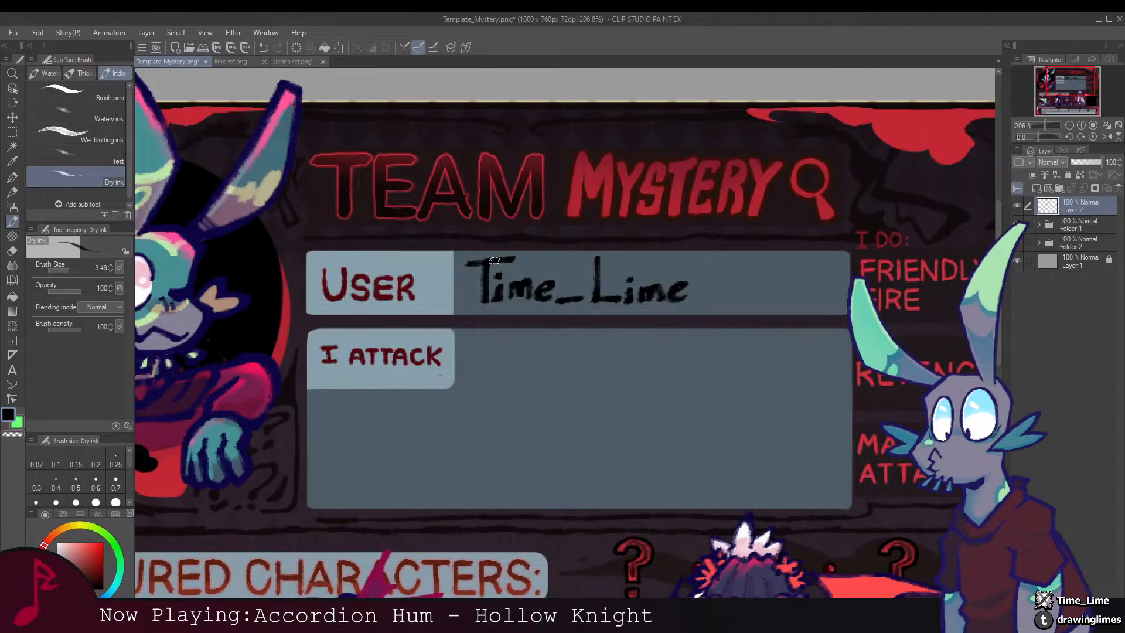
{"action": "scroll", "coordinate": [510, 259], "scroll_direction": "down", "scroll_amount": 5}
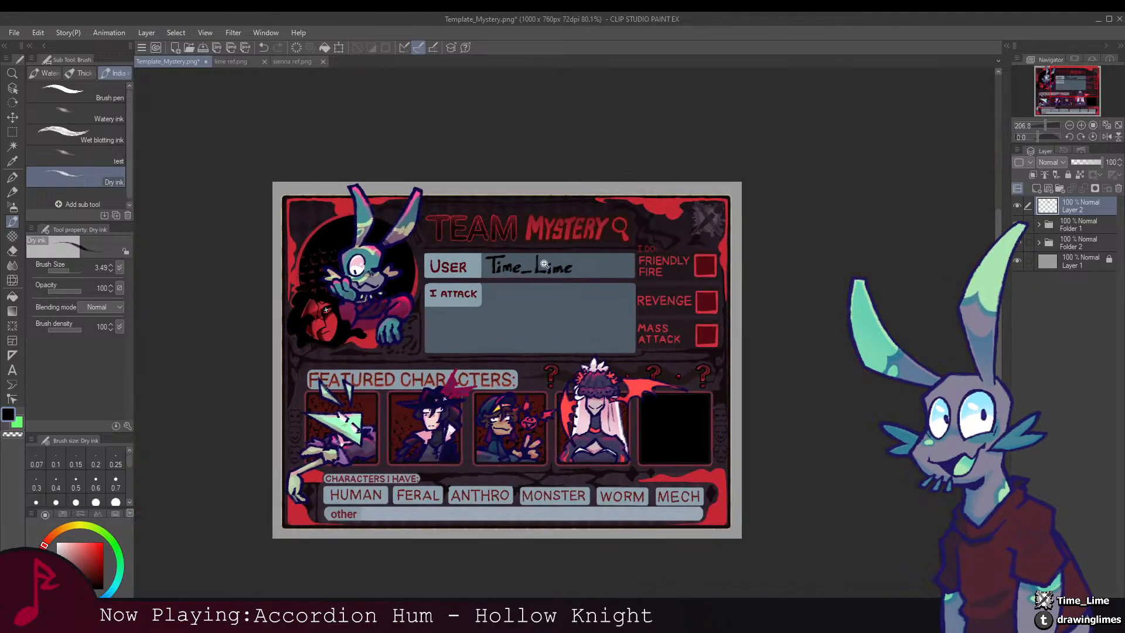
Step: Draw black X marks over the Friendly Fire, Revenge and Mass Attack checkboxes with the brush at size 6.35
{"action": "mouse_move", "coordinate": [523, 262]}
{"action": "left_mouse_down"}
{"action": "mouse_move", "coordinate": [542, 264]}
{"action": "mouse_move", "coordinate": [518, 262]}
{"action": "left_mouse_up"}
{"action": "left_click_drag", "start_coordinate": [680, 263], "coordinate": [555, 264]}
{"action": "left_click_drag", "start_coordinate": [559, 265], "coordinate": [588, 280]}
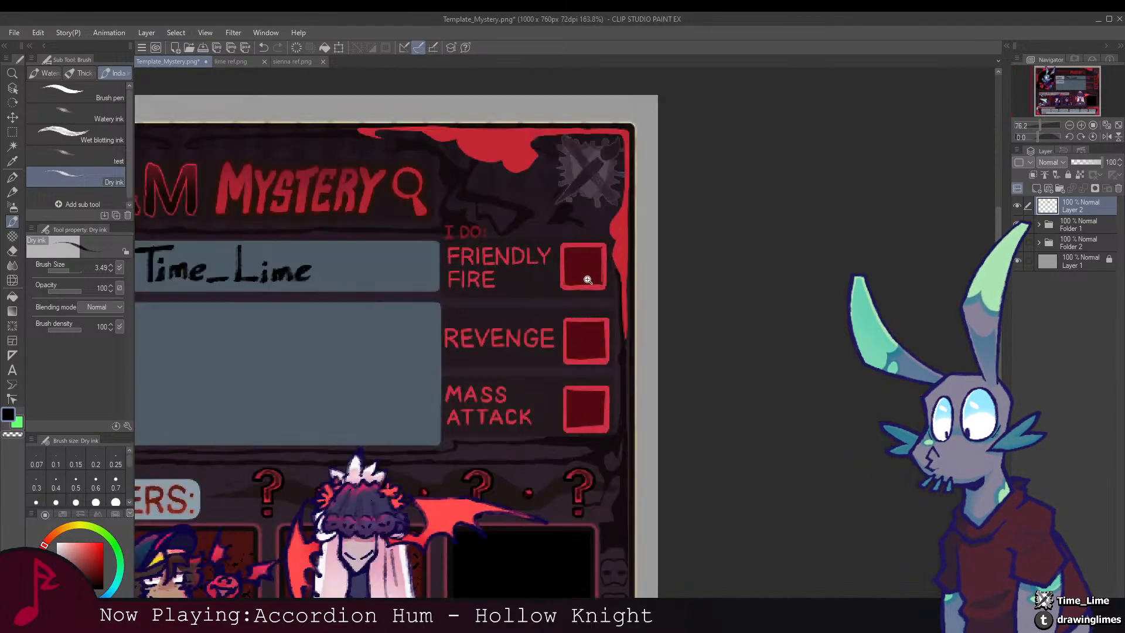
{"action": "scroll", "coordinate": [588, 280], "scroll_direction": "up", "scroll_amount": 2}
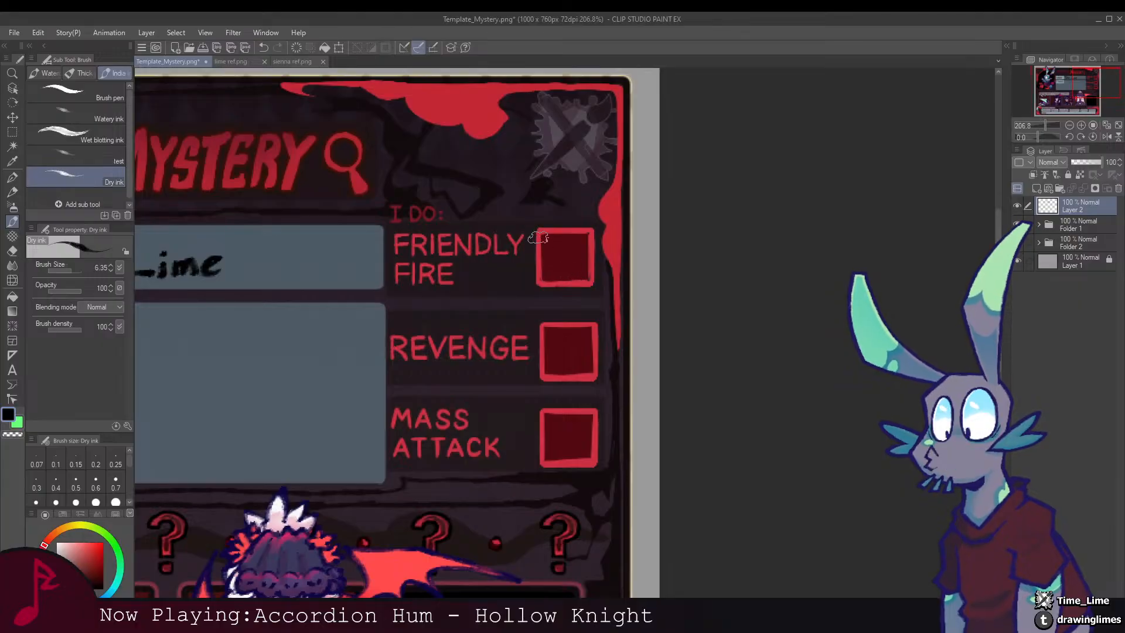
{"action": "left_click_drag", "start_coordinate": [530, 230], "coordinate": [589, 283]}
{"action": "left_click_drag", "start_coordinate": [592, 231], "coordinate": [540, 278]}
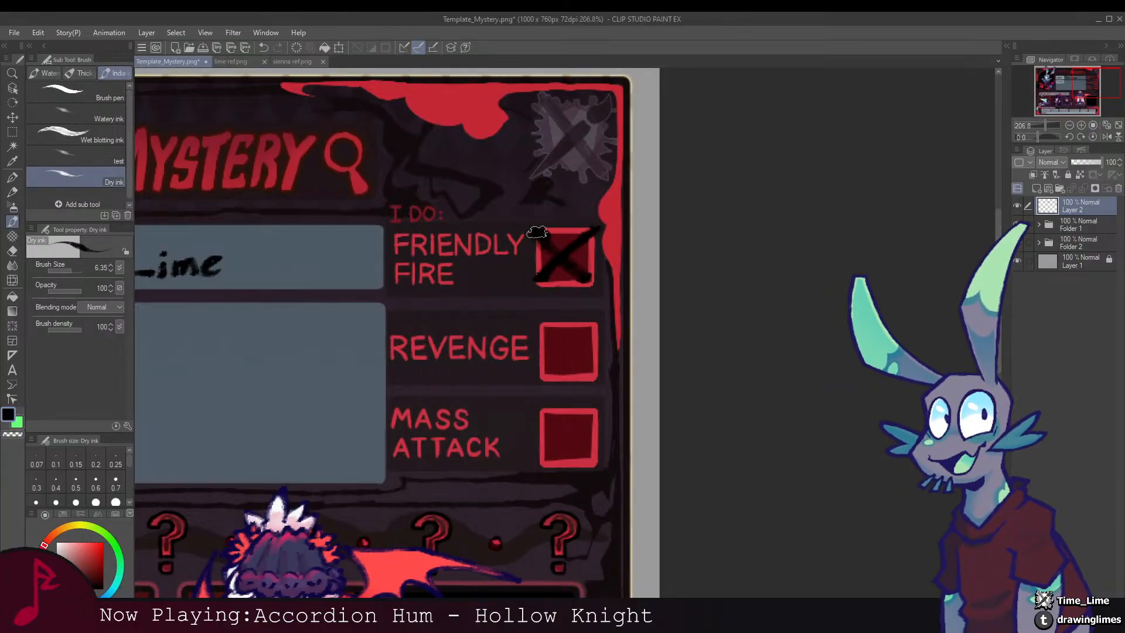
{"action": "mouse_move", "coordinate": [537, 326]}
{"action": "left_mouse_down"}
{"action": "mouse_move", "coordinate": [539, 262]}
{"action": "mouse_move", "coordinate": [596, 299]}
{"action": "mouse_move", "coordinate": [545, 309]}
{"action": "mouse_move", "coordinate": [597, 301]}
{"action": "left_mouse_up"}
{"action": "left_click_drag", "start_coordinate": [547, 261], "coordinate": [597, 299]}
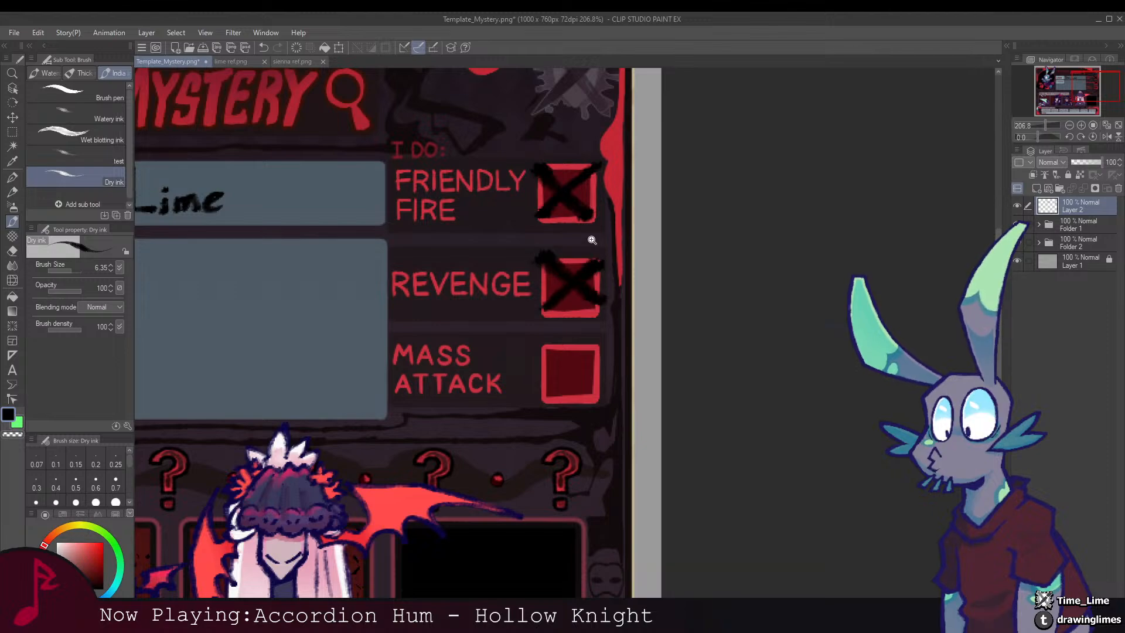
{"action": "mouse_move", "coordinate": [589, 239]}
{"action": "left_mouse_down"}
{"action": "mouse_move", "coordinate": [547, 246]}
{"action": "mouse_move", "coordinate": [532, 222]}
{"action": "mouse_move", "coordinate": [592, 224]}
{"action": "mouse_move", "coordinate": [571, 245]}
{"action": "mouse_move", "coordinate": [643, 280]}
{"action": "mouse_move", "coordinate": [599, 259]}
{"action": "mouse_move", "coordinate": [525, 258]}
{"action": "mouse_move", "coordinate": [555, 278]}
{"action": "mouse_move", "coordinate": [530, 297]}
{"action": "mouse_move", "coordinate": [565, 258]}
{"action": "mouse_move", "coordinate": [540, 286]}
{"action": "mouse_move", "coordinate": [526, 262]}
{"action": "mouse_move", "coordinate": [575, 292]}
{"action": "left_mouse_up"}
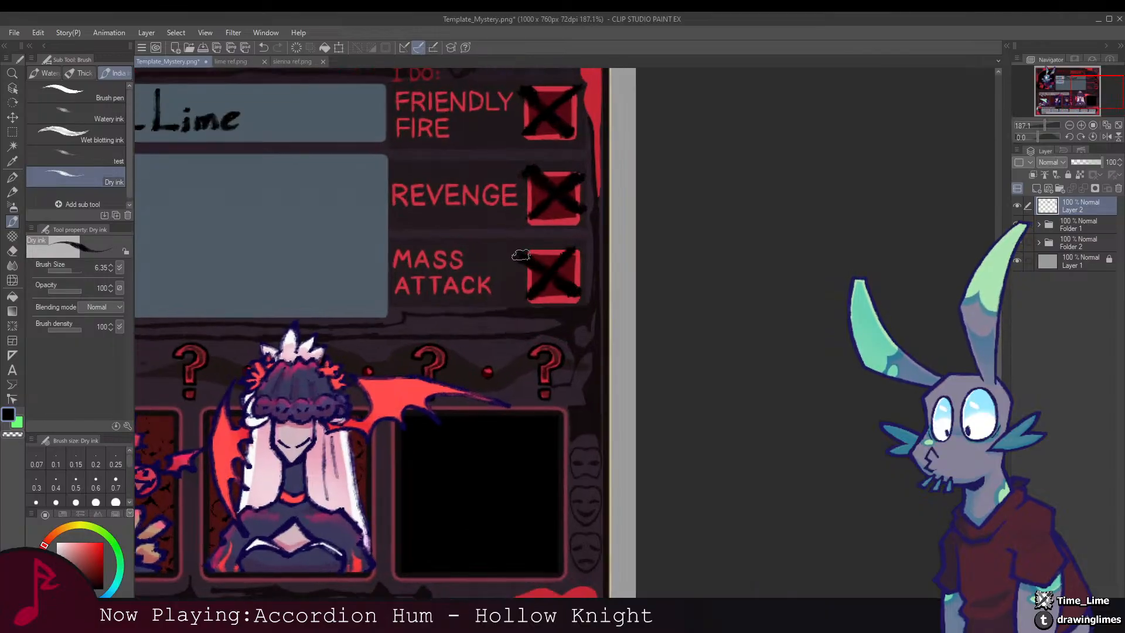
{"action": "left_click_drag", "start_coordinate": [515, 223], "coordinate": [616, 310]}
{"action": "left_click_drag", "start_coordinate": [604, 250], "coordinate": [555, 245]}
{"action": "mouse_move", "coordinate": [545, 240]}
{"action": "left_mouse_down"}
{"action": "mouse_move", "coordinate": [561, 245]}
{"action": "mouse_move", "coordinate": [547, 253]}
{"action": "left_mouse_up"}
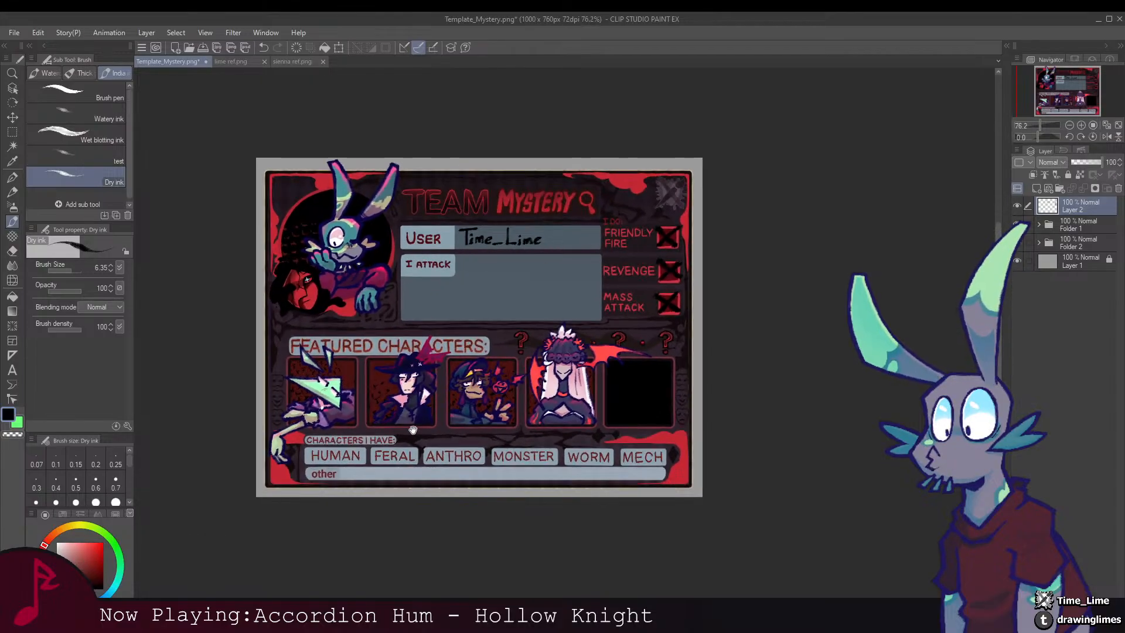
Step: Circle Human, Anthro, Monster and Mech in black in the Characters I Have row
{"action": "mouse_move", "coordinate": [413, 430]}
{"action": "left_mouse_down"}
{"action": "mouse_move", "coordinate": [490, 381]}
{"action": "mouse_move", "coordinate": [470, 296]}
{"action": "mouse_move", "coordinate": [452, 300]}
{"action": "mouse_move", "coordinate": [444, 310]}
{"action": "mouse_move", "coordinate": [501, 319]}
{"action": "mouse_move", "coordinate": [544, 309]}
{"action": "mouse_move", "coordinate": [496, 294]}
{"action": "mouse_move", "coordinate": [454, 301]}
{"action": "mouse_move", "coordinate": [447, 313]}
{"action": "mouse_move", "coordinate": [511, 321]}
{"action": "left_mouse_up"}
{"action": "mouse_move", "coordinate": [712, 303]}
{"action": "left_mouse_down"}
{"action": "mouse_move", "coordinate": [507, 299]}
{"action": "mouse_move", "coordinate": [529, 319]}
{"action": "mouse_move", "coordinate": [490, 286]}
{"action": "mouse_move", "coordinate": [535, 293]}
{"action": "left_mouse_up"}
{"action": "mouse_move", "coordinate": [621, 294]}
{"action": "left_mouse_down"}
{"action": "mouse_move", "coordinate": [516, 286]}
{"action": "mouse_move", "coordinate": [507, 312]}
{"action": "mouse_move", "coordinate": [603, 293]}
{"action": "mouse_move", "coordinate": [507, 291]}
{"action": "mouse_move", "coordinate": [604, 311]}
{"action": "mouse_move", "coordinate": [526, 290]}
{"action": "mouse_move", "coordinate": [596, 310]}
{"action": "mouse_move", "coordinate": [565, 285]}
{"action": "mouse_move", "coordinate": [420, 249]}
{"action": "left_mouse_up"}
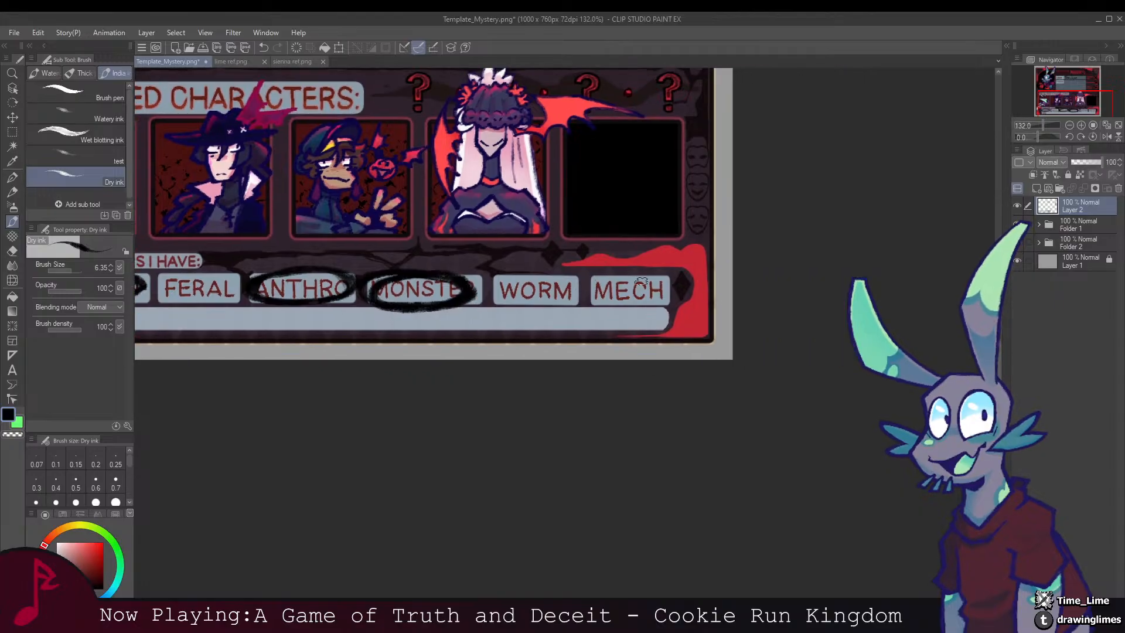
{"action": "mouse_move", "coordinate": [601, 276]}
{"action": "left_mouse_down"}
{"action": "mouse_move", "coordinate": [645, 301]}
{"action": "mouse_move", "coordinate": [672, 283]}
{"action": "mouse_move", "coordinate": [609, 277]}
{"action": "mouse_move", "coordinate": [594, 292]}
{"action": "mouse_move", "coordinate": [650, 304]}
{"action": "mouse_move", "coordinate": [654, 276]}
{"action": "left_mouse_up"}
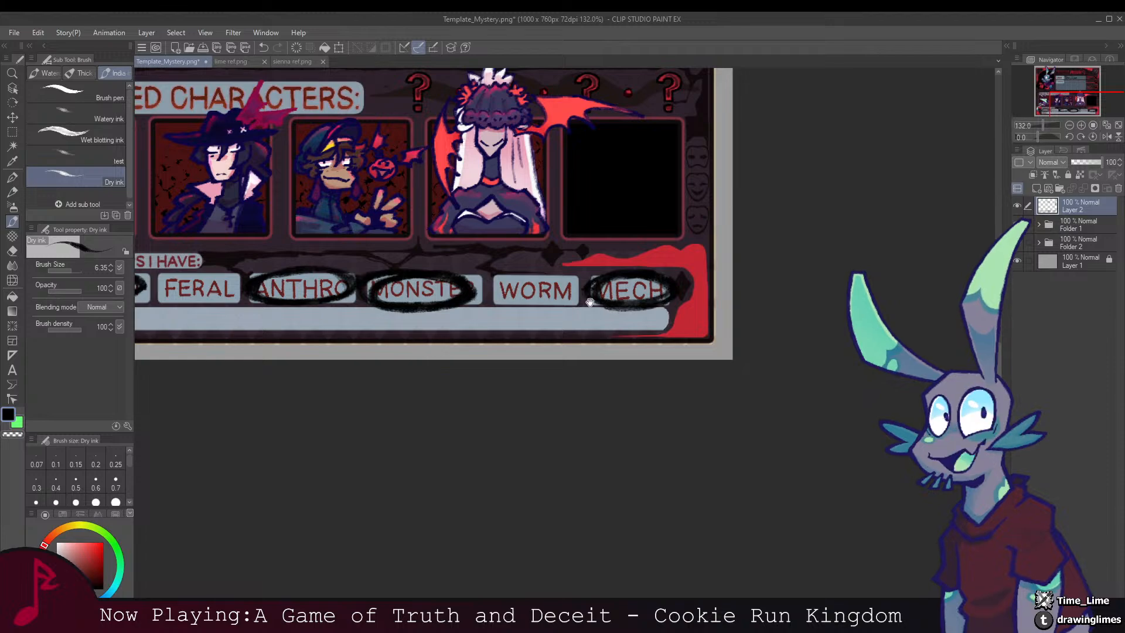
{"action": "scroll", "coordinate": [572, 226], "scroll_direction": "down", "scroll_amount": 5}
{"action": "scroll", "coordinate": [572, 226], "scroll_direction": "up", "scroll_amount": 3}
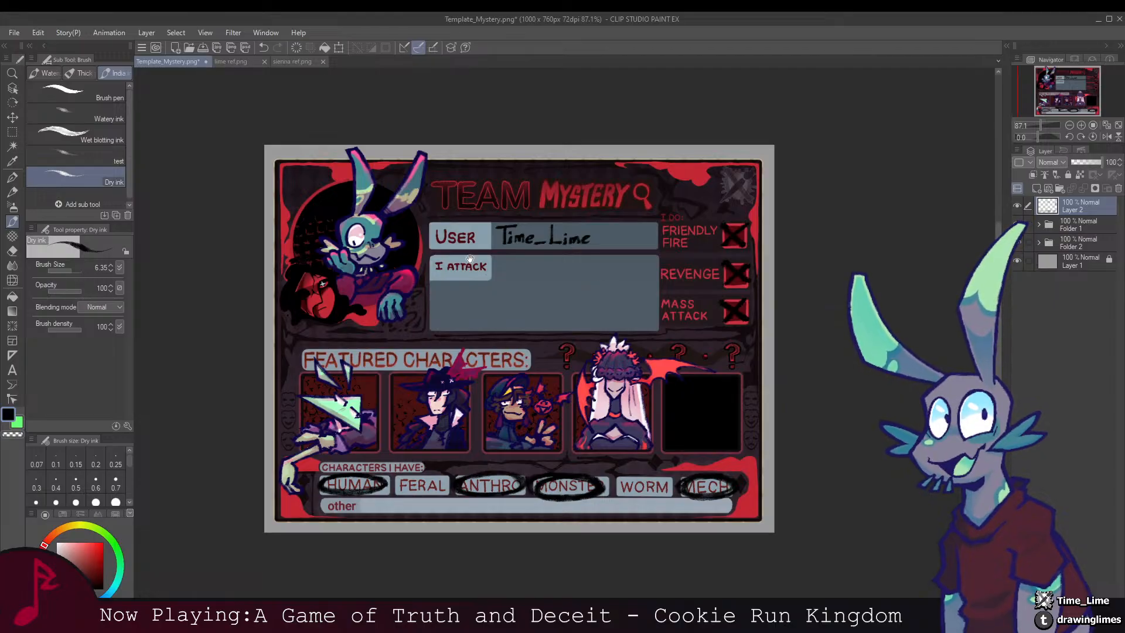
Step: Handwrite "Anything" on the first line of the I Attack field with the brush at size 4.29
{"action": "scroll", "coordinate": [469, 258], "scroll_direction": "up", "scroll_amount": 2}
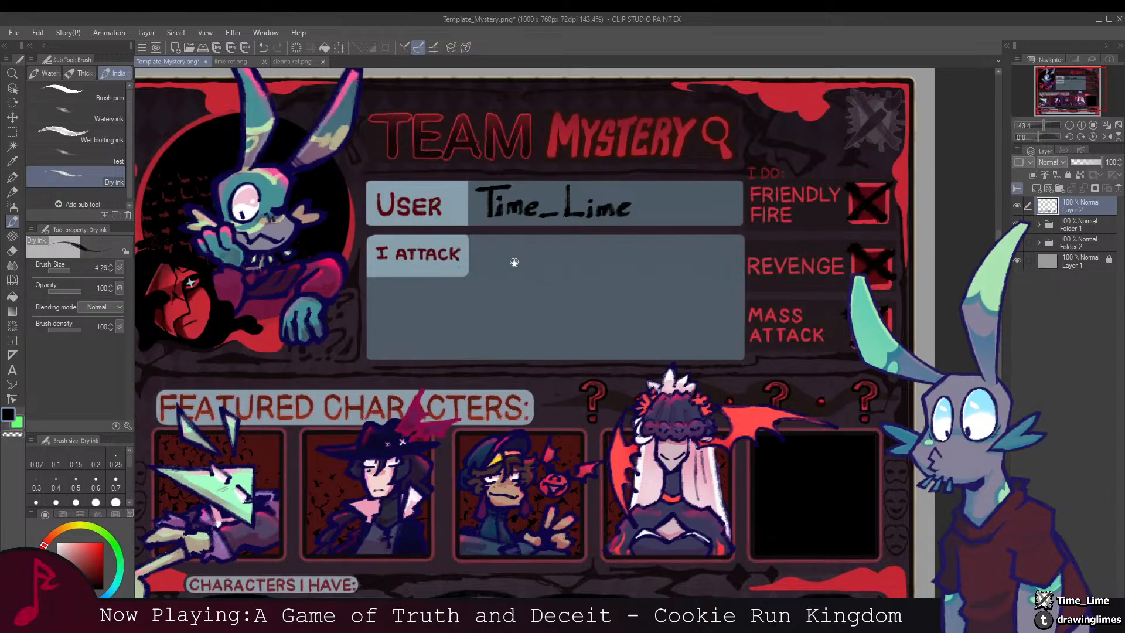
{"action": "left_click_drag", "start_coordinate": [515, 262], "coordinate": [485, 255]}
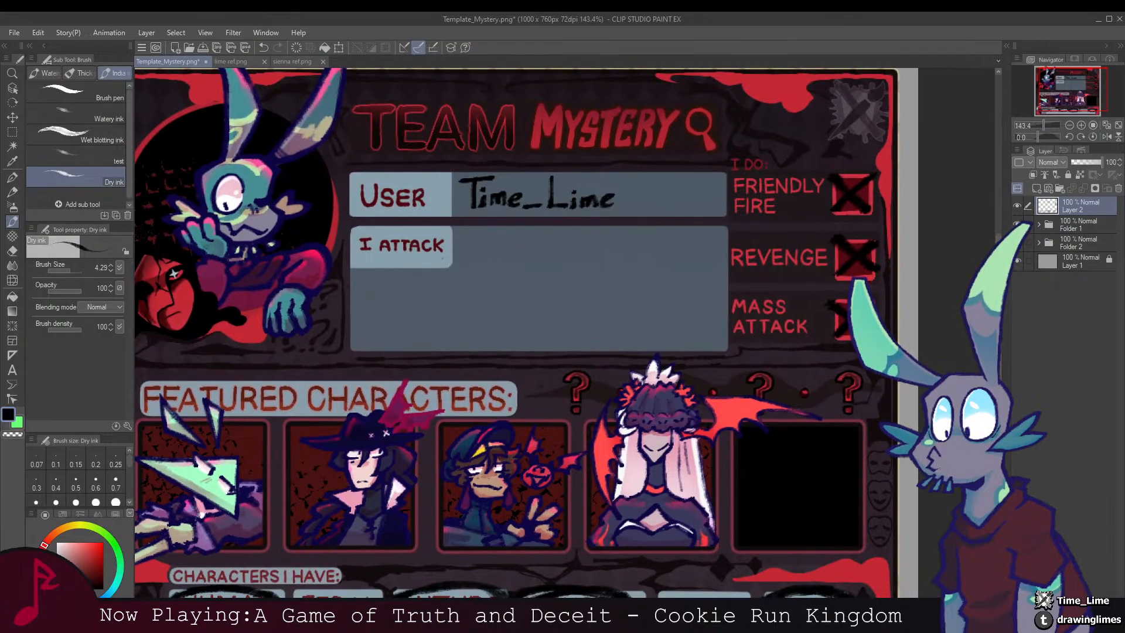
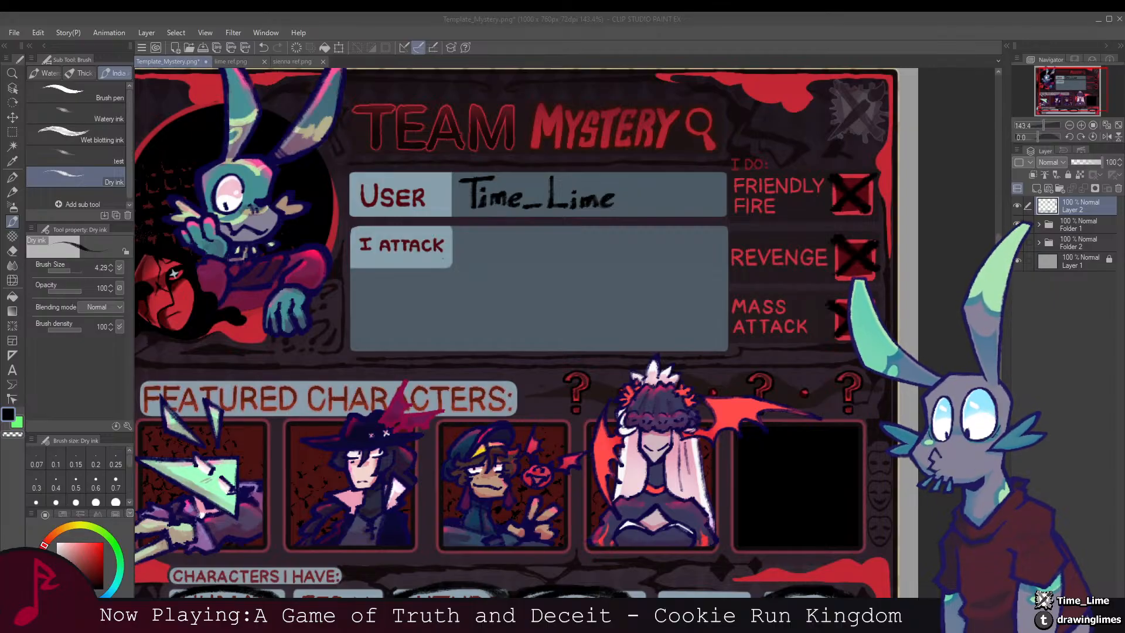
{"action": "left_click_drag", "start_coordinate": [533, 247], "coordinate": [494, 254]}
{"action": "scroll", "coordinate": [502, 253], "scroll_direction": "up", "scroll_amount": 1}
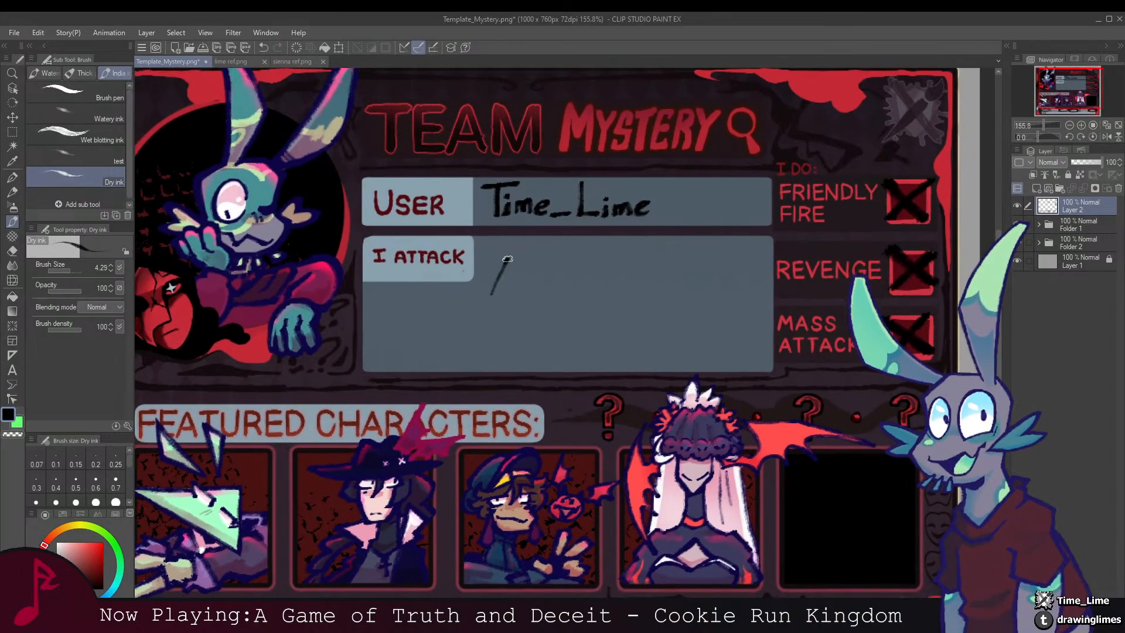
{"action": "mouse_move", "coordinate": [509, 251]}
{"action": "left_mouse_down"}
{"action": "mouse_move", "coordinate": [514, 293]}
{"action": "mouse_move", "coordinate": [490, 287]}
{"action": "mouse_move", "coordinate": [532, 291]}
{"action": "left_mouse_up"}
{"action": "mouse_move", "coordinate": [537, 279]}
{"action": "left_mouse_down"}
{"action": "mouse_move", "coordinate": [508, 285]}
{"action": "mouse_move", "coordinate": [517, 273]}
{"action": "mouse_move", "coordinate": [491, 317]}
{"action": "left_mouse_up"}
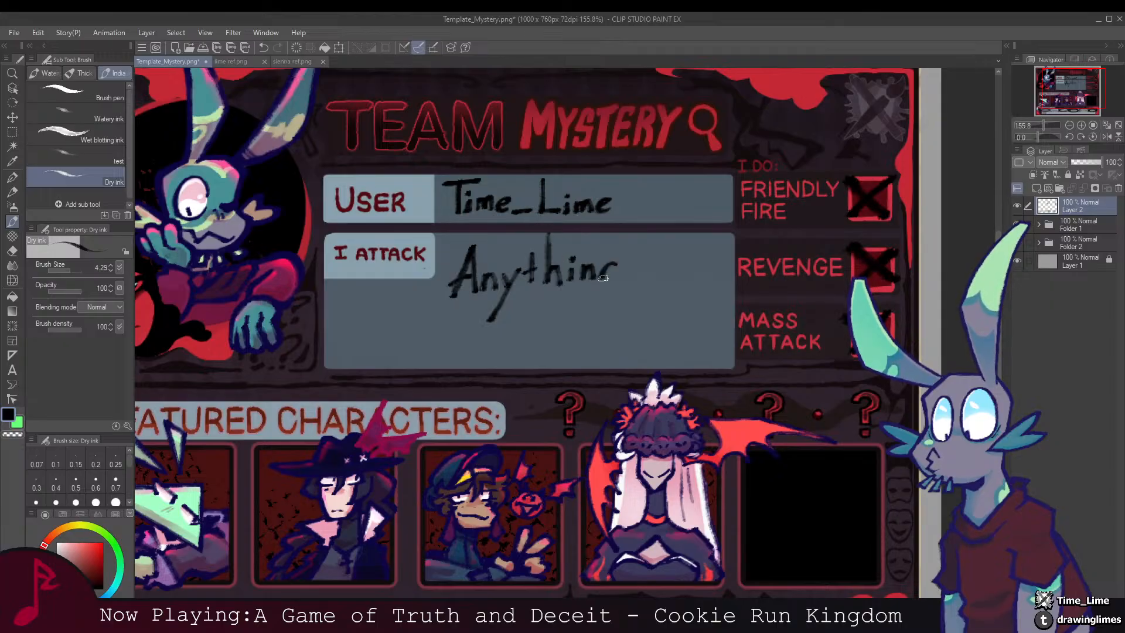
{"action": "left_click_drag", "start_coordinate": [515, 312], "coordinate": [573, 259]}
Step: Handwrite "interesting!" below "Anything" in the I Attack field, and reinforce its letters
{"action": "mouse_move", "coordinate": [480, 288]}
{"action": "left_mouse_down"}
{"action": "mouse_move", "coordinate": [536, 267]}
{"action": "mouse_move", "coordinate": [517, 267]}
{"action": "mouse_move", "coordinate": [542, 283]}
{"action": "mouse_move", "coordinate": [554, 266]}
{"action": "mouse_move", "coordinate": [570, 282]}
{"action": "left_mouse_up"}
{"action": "mouse_move", "coordinate": [591, 269]}
{"action": "left_mouse_down"}
{"action": "mouse_move", "coordinate": [528, 280]}
{"action": "mouse_move", "coordinate": [571, 287]}
{"action": "mouse_move", "coordinate": [594, 279]}
{"action": "mouse_move", "coordinate": [588, 272]}
{"action": "mouse_move", "coordinate": [624, 266]}
{"action": "mouse_move", "coordinate": [628, 280]}
{"action": "mouse_move", "coordinate": [666, 267]}
{"action": "mouse_move", "coordinate": [636, 297]}
{"action": "left_mouse_up"}
{"action": "left_click_drag", "start_coordinate": [575, 253], "coordinate": [655, 256]}
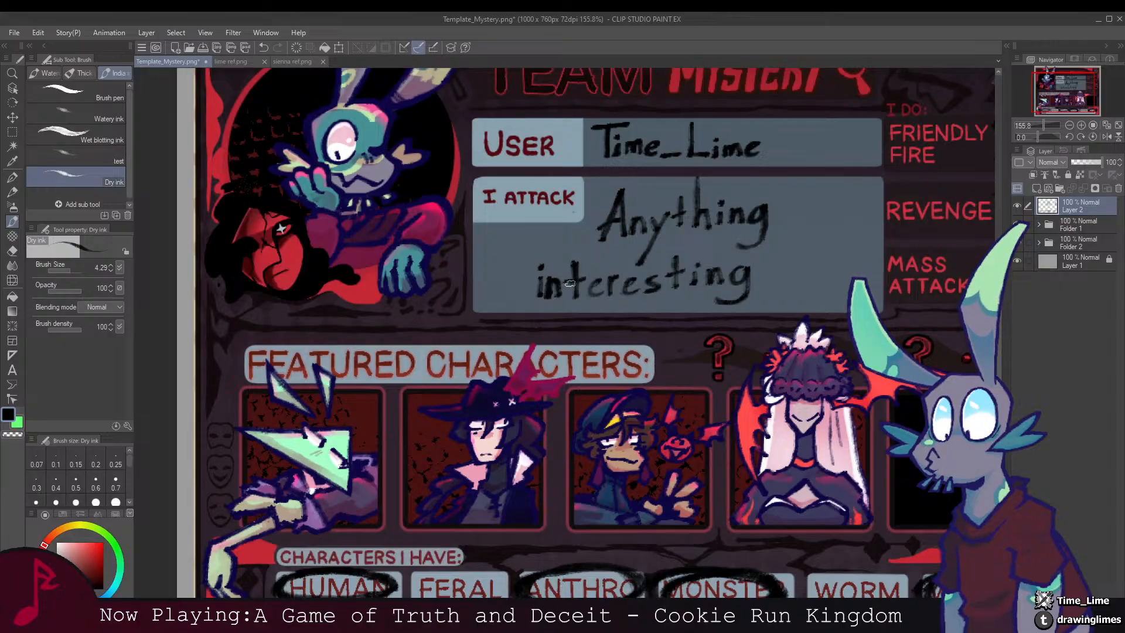
{"action": "left_click_drag", "start_coordinate": [570, 284], "coordinate": [554, 289]}
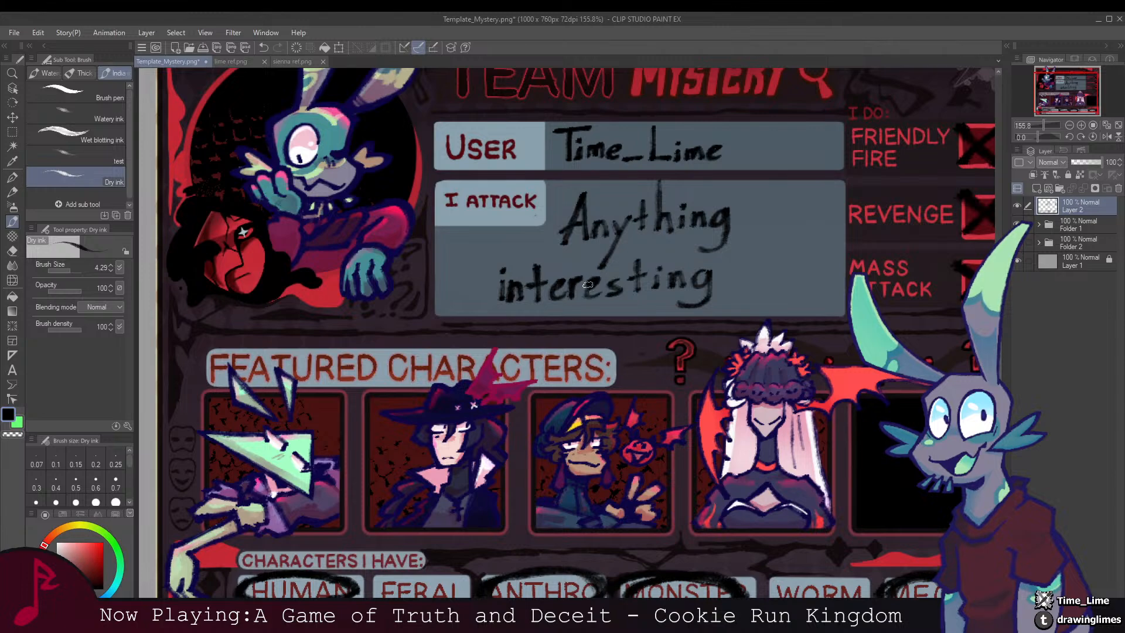
{"action": "left_click_drag", "start_coordinate": [570, 274], "coordinate": [470, 299]}
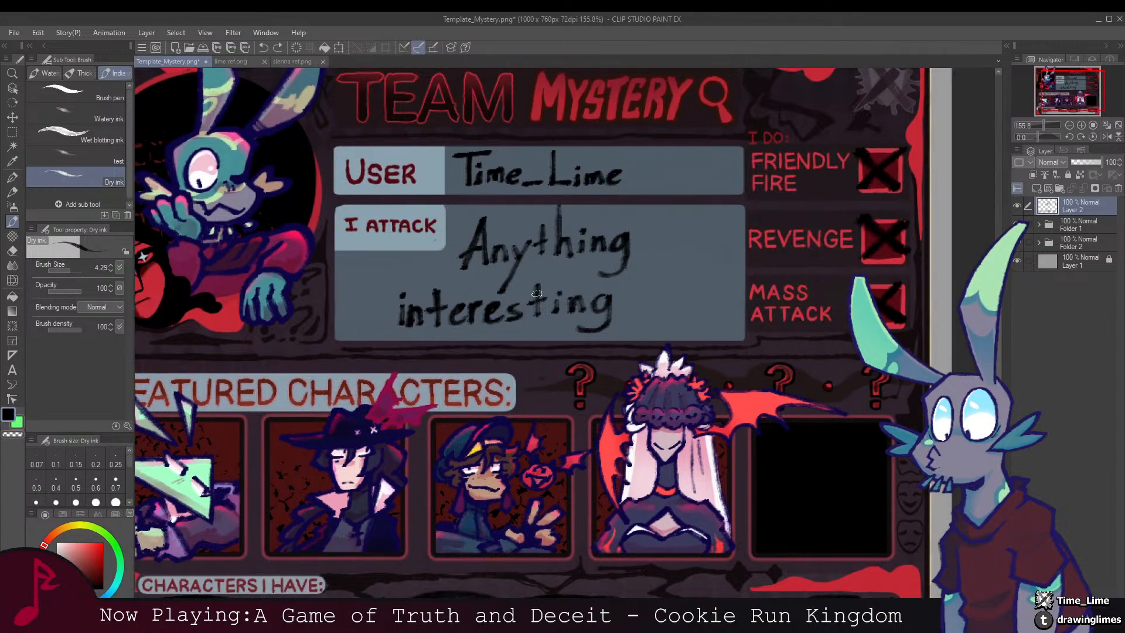
{"action": "left_click_drag", "start_coordinate": [622, 288], "coordinate": [575, 313]}
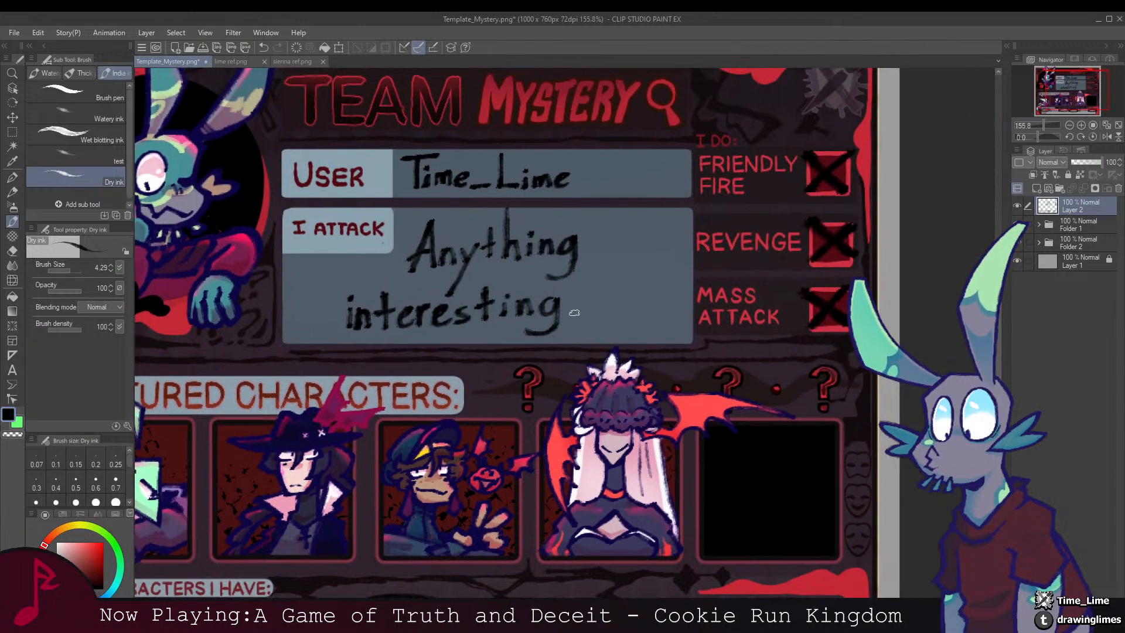
Step: Touch up the strokes of the word "Anything" in the I Attack field, and check the whole template
{"action": "scroll", "coordinate": [576, 304], "scroll_direction": "down", "scroll_amount": 5}
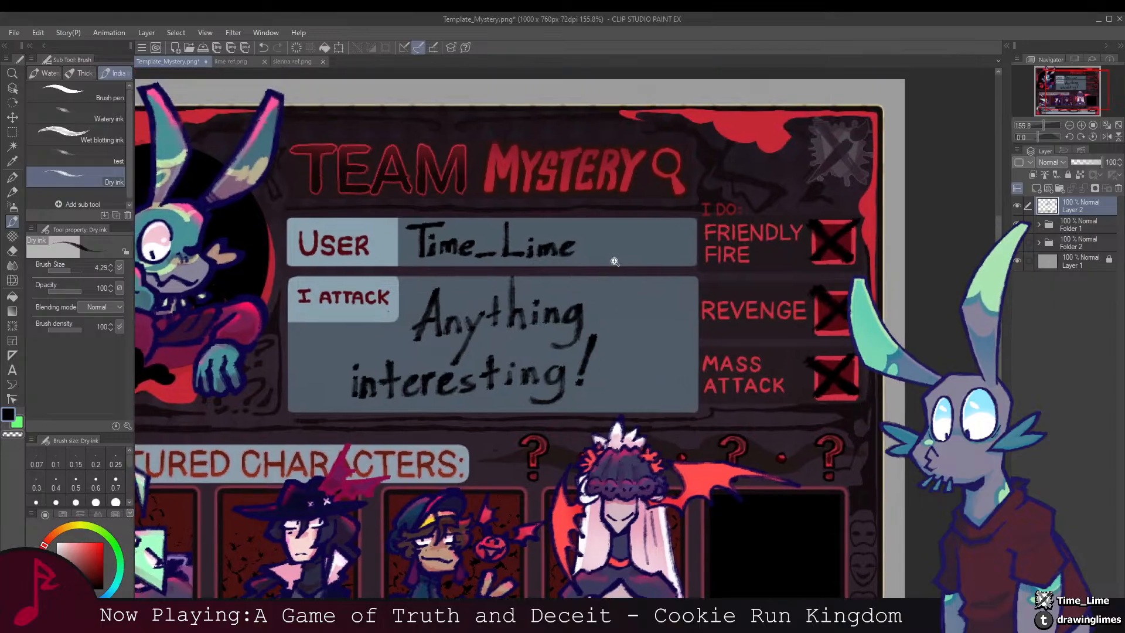
{"action": "scroll", "coordinate": [540, 278], "scroll_direction": "up", "scroll_amount": 4}
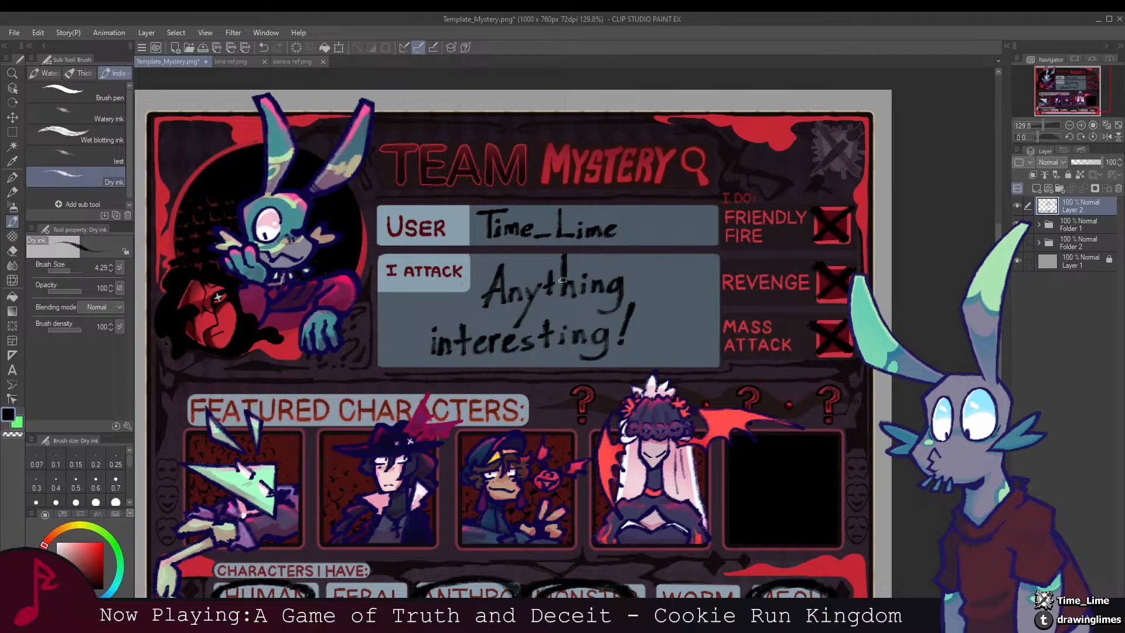
{"action": "left_click_drag", "start_coordinate": [582, 288], "coordinate": [562, 280]}
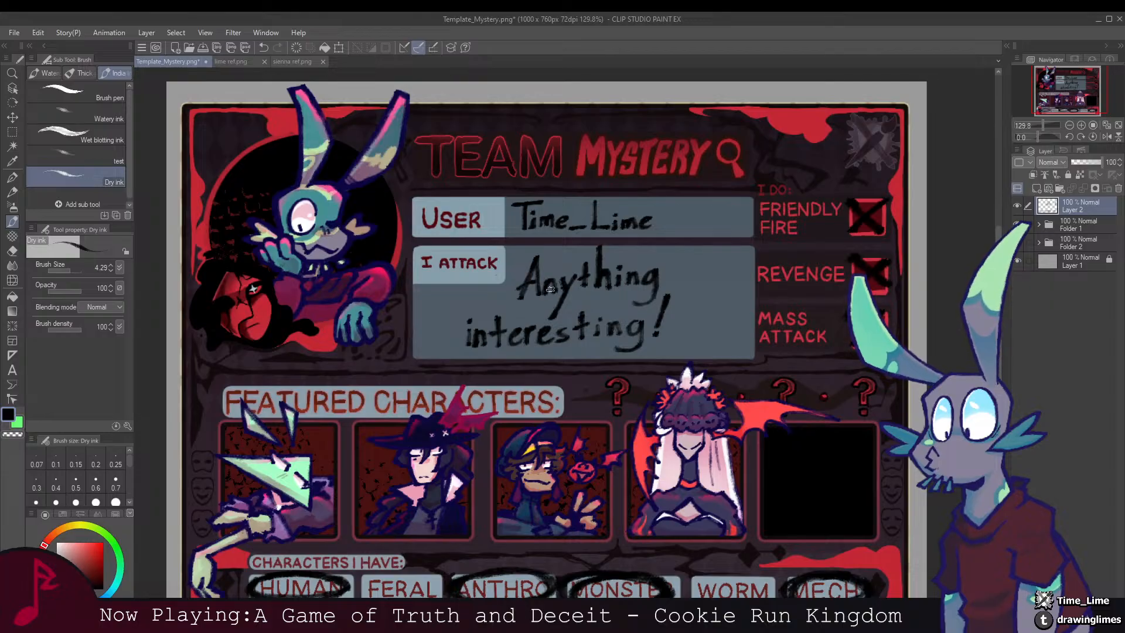
{"action": "left_click_drag", "start_coordinate": [549, 282], "coordinate": [554, 278]}
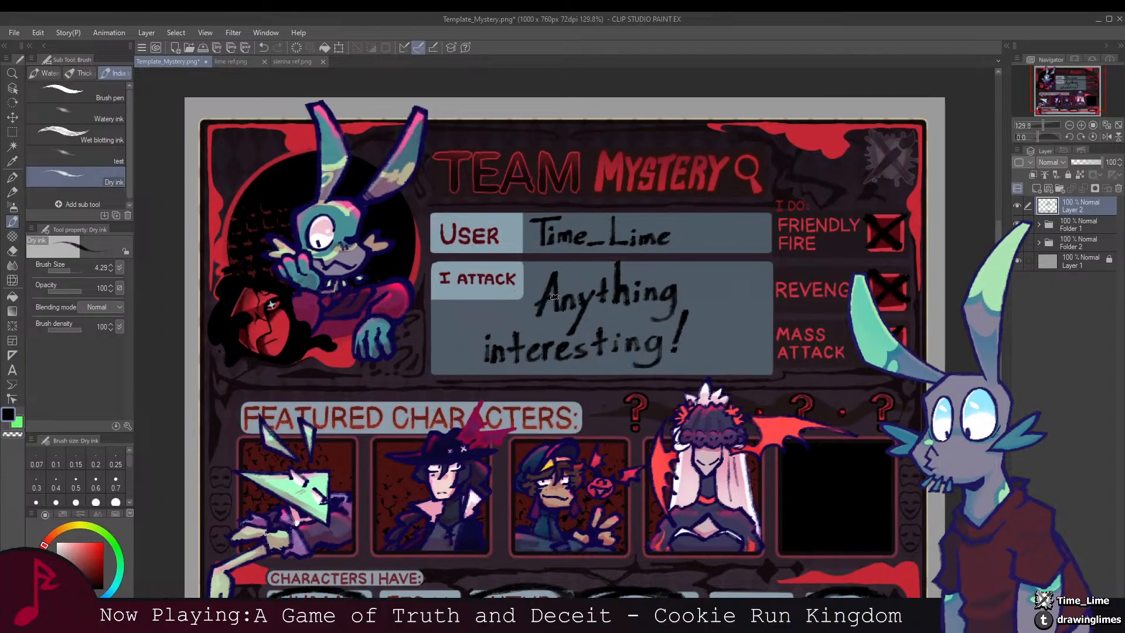
{"action": "scroll", "coordinate": [553, 298], "scroll_direction": "down", "scroll_amount": 5}
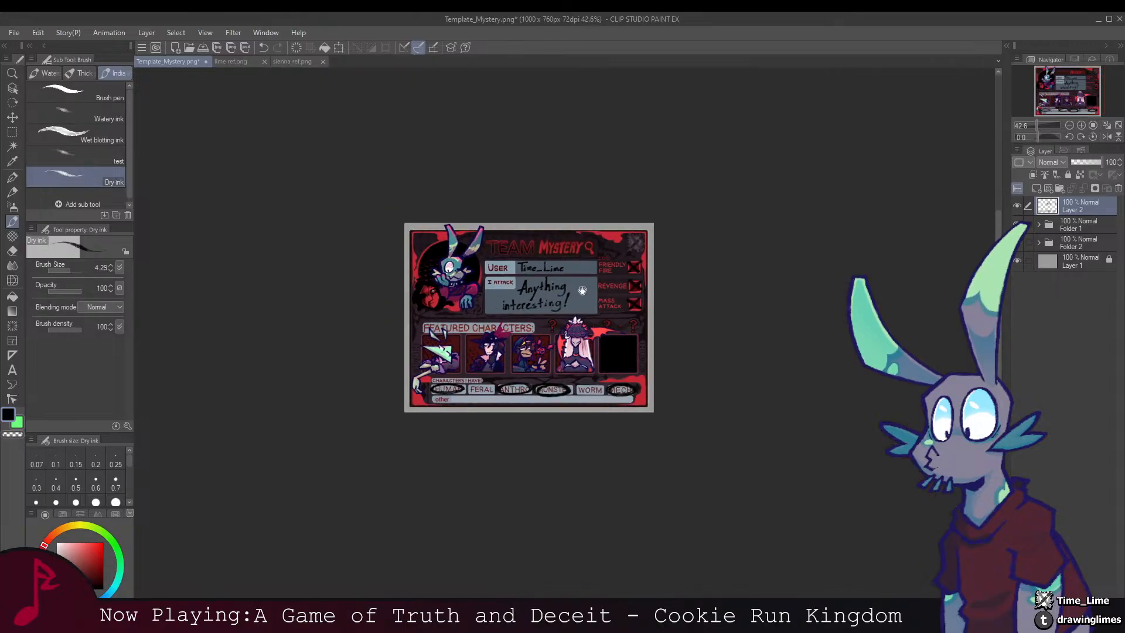
Step: Add a new layer clipped to the handwriting layer and fill it with bright green
{"action": "scroll", "coordinate": [577, 312], "scroll_direction": "up", "scroll_amount": 2}
{"action": "scroll", "coordinate": [577, 312], "scroll_direction": "up", "scroll_amount": 2}
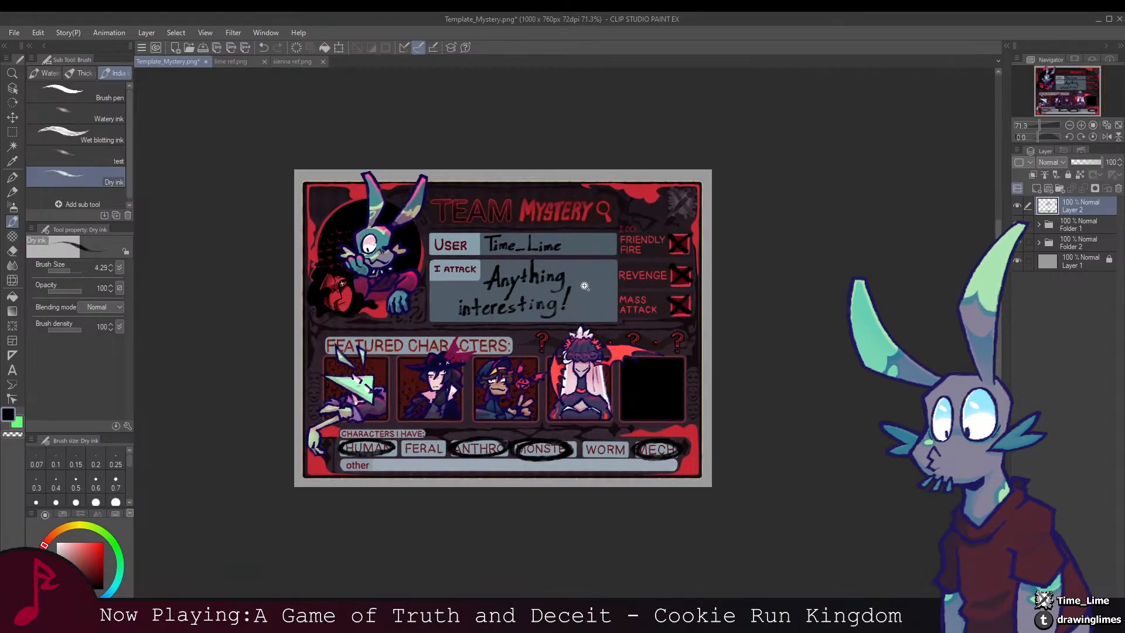
{"action": "scroll", "coordinate": [573, 279], "scroll_direction": "up", "scroll_amount": 3}
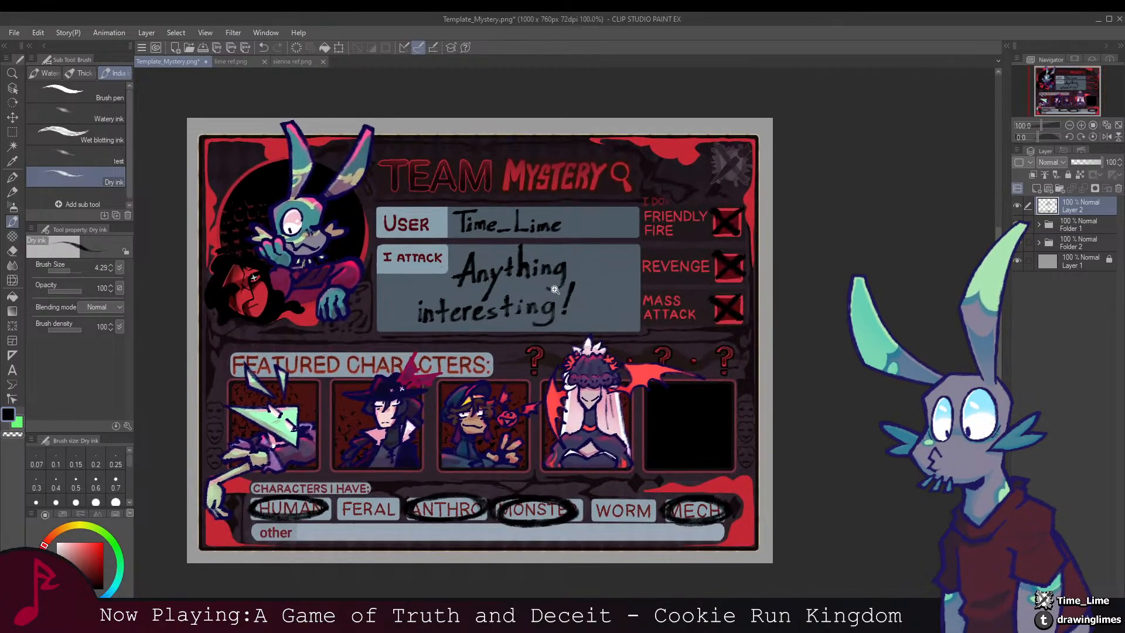
{"action": "key", "text": "ctrl+shift+n"}
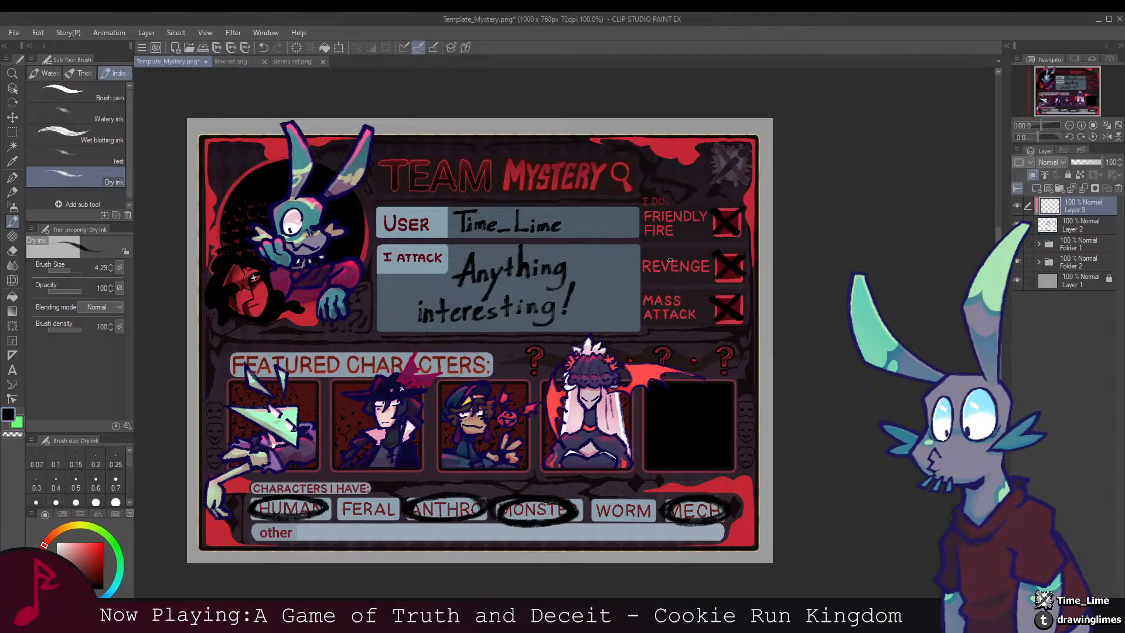
{"action": "key", "text": "g"}
{"action": "left_click", "coordinate": [18, 422]}
{"action": "key", "text": "g"}
{"action": "left_click", "coordinate": [525, 306]}
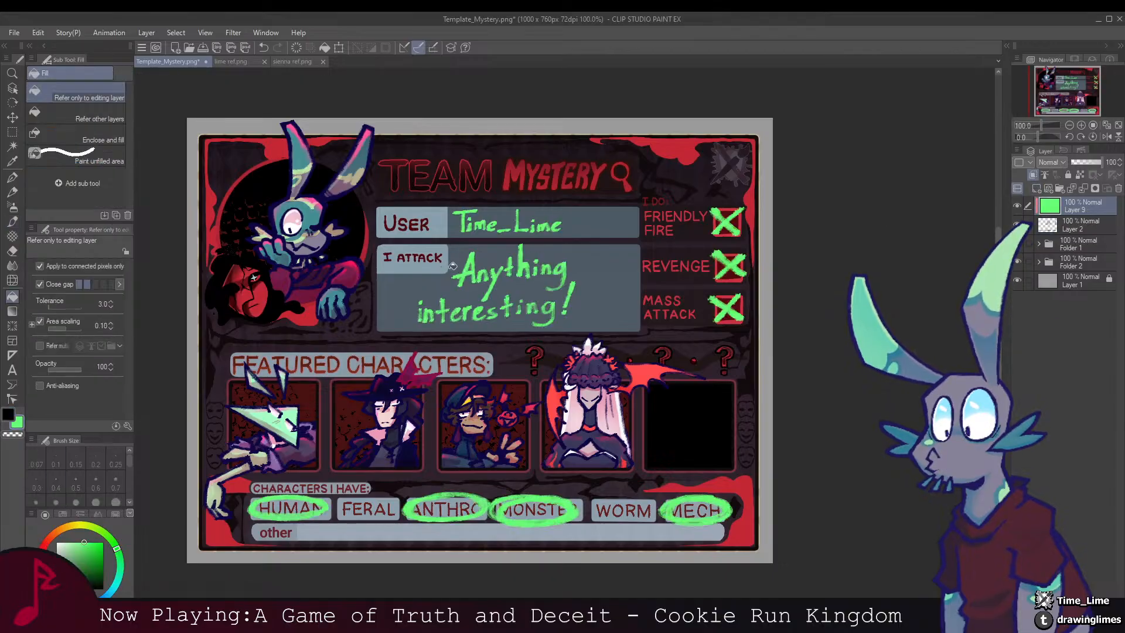
Step: Shift the hue of the clipped fill to coral red with a Hue/Saturation/Luminosity adjustment
{"action": "key", "text": "ctrl+u"}
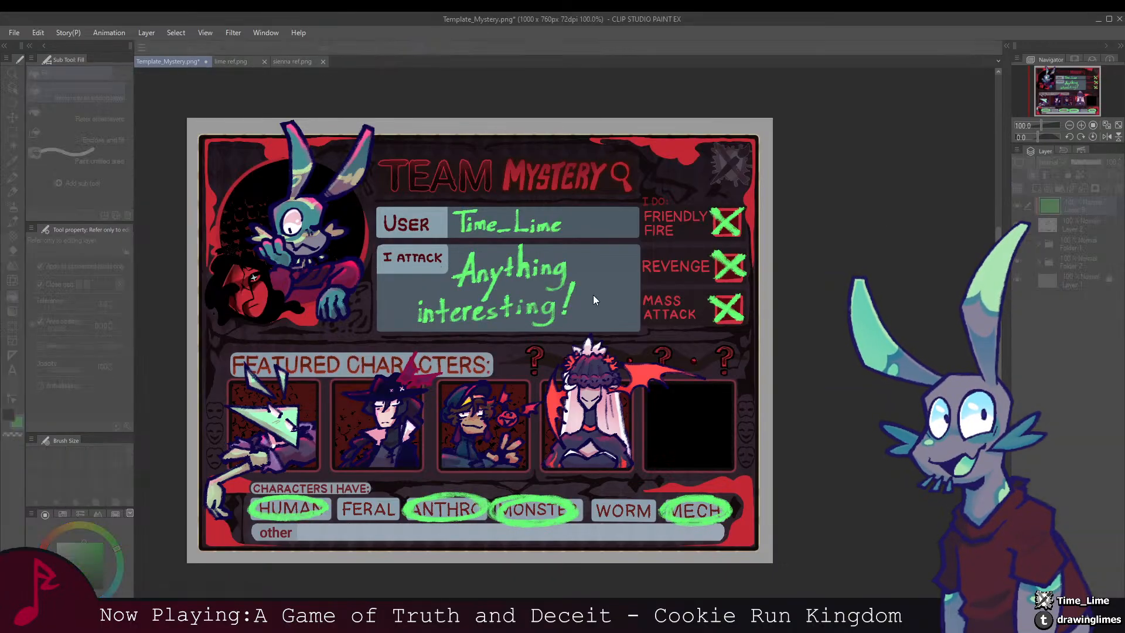
{"action": "left_click", "coordinate": [810, 336]}
{"action": "left_click", "coordinate": [794, 335]}
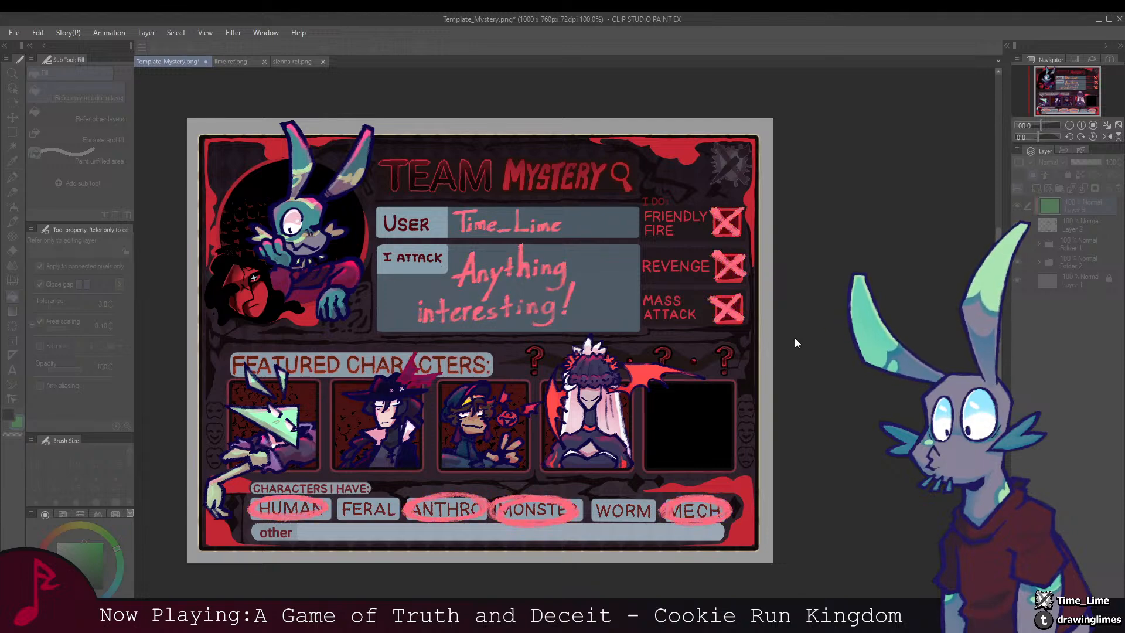
{"action": "scroll", "coordinate": [692, 269], "scroll_direction": "down", "scroll_amount": 2}
{"action": "scroll", "coordinate": [645, 250], "scroll_direction": "up", "scroll_amount": 2}
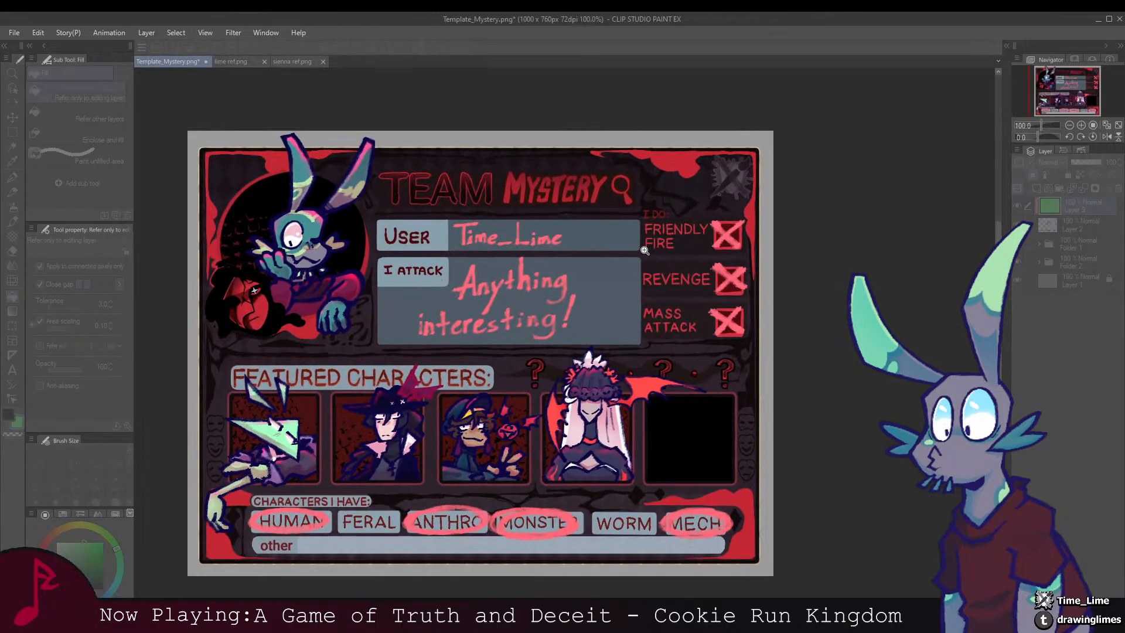
{"action": "left_click", "coordinate": [1018, 319]}
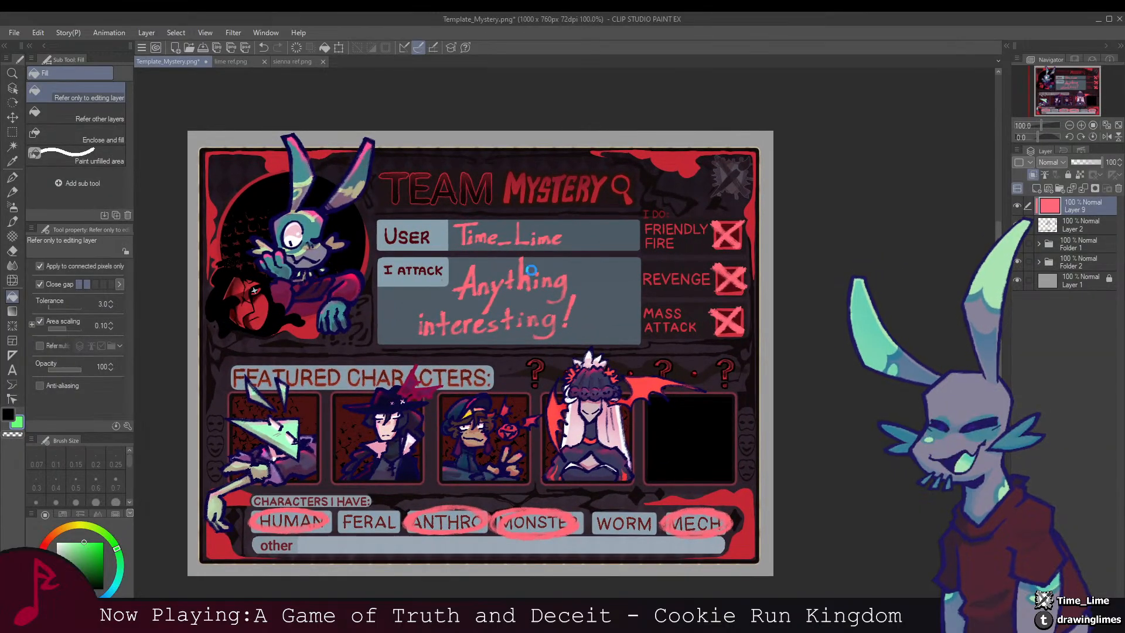
Step: Select the area around the handwritten username on the clipped layer and recolour it black
{"action": "left_click", "coordinate": [681, 418], "text": "alt"}
{"action": "left_click_drag", "start_coordinate": [559, 297], "coordinate": [574, 321]}
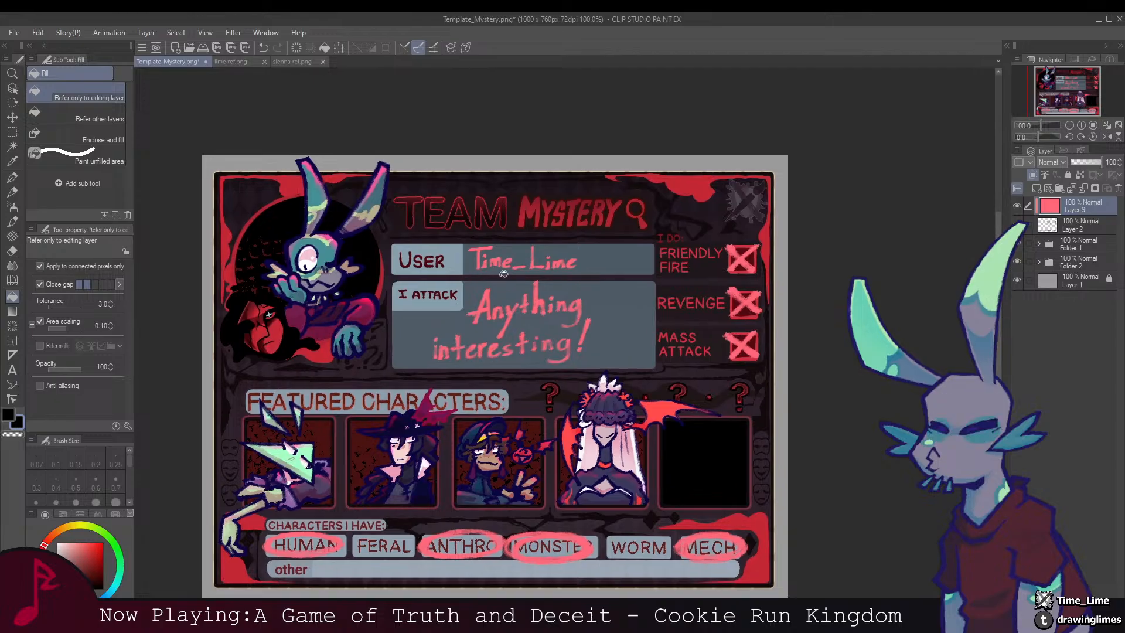
{"action": "key", "text": "m"}
{"action": "left_click_drag", "start_coordinate": [470, 223], "coordinate": [618, 312]}
{"action": "left_click", "coordinate": [587, 289]}
{"action": "key", "text": "ctrl+d"}
Step: Try filling the handwritten username with dark red sampled from the template, and undo the fill
{"action": "left_click", "coordinate": [511, 213], "text": "alt"}
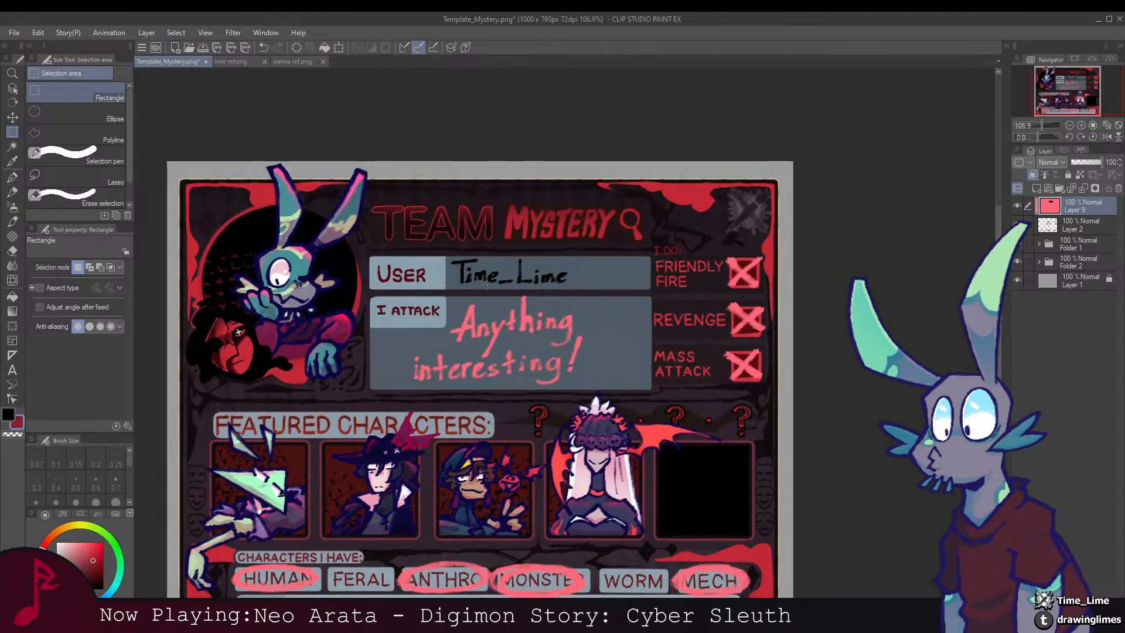
{"action": "key", "text": "ctrl+shift+d"}
{"action": "left_click", "coordinate": [574, 304]}
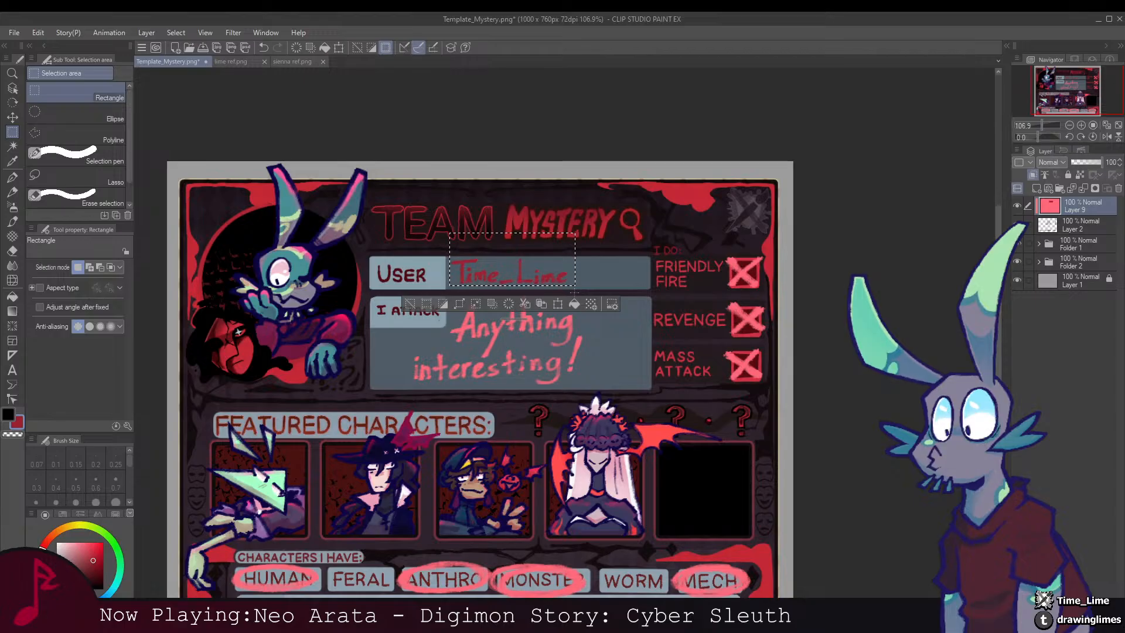
{"action": "key", "text": "ctrl+z"}
{"action": "key", "text": "ctrl+d"}
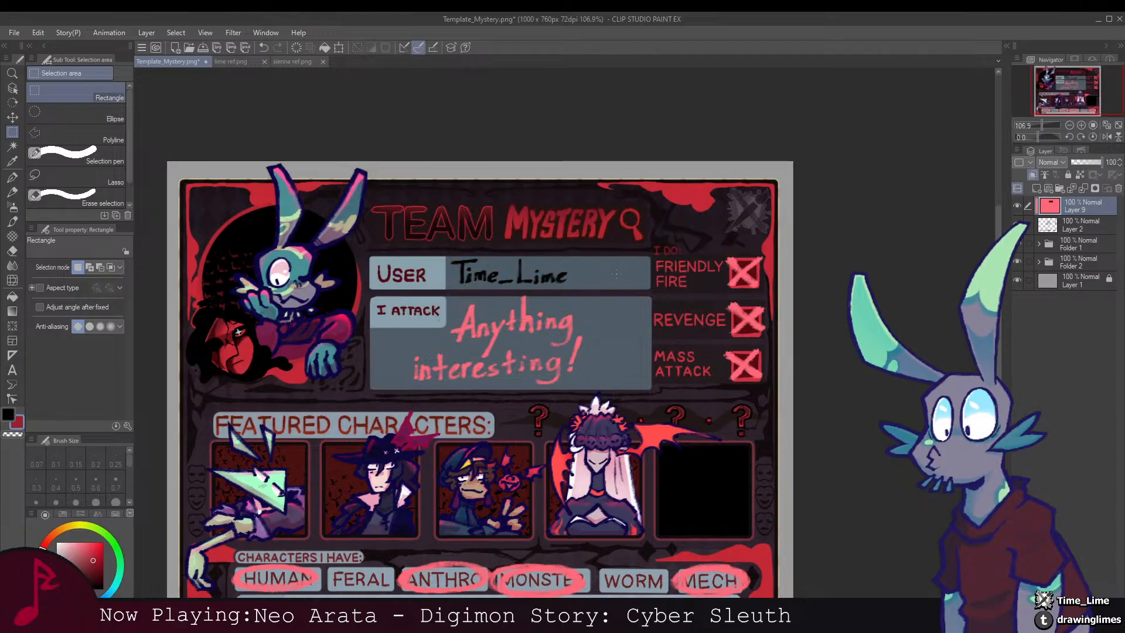
{"action": "mouse_move", "coordinate": [605, 279]}
{"action": "left_mouse_down"}
{"action": "mouse_move", "coordinate": [564, 276]}
{"action": "mouse_move", "coordinate": [599, 284]}
{"action": "left_mouse_up"}
{"action": "left_click_drag", "start_coordinate": [551, 256], "coordinate": [561, 265]}
{"action": "key", "text": "alt+bracketleft"}
{"action": "scroll", "coordinate": [507, 238], "scroll_direction": "up", "scroll_amount": 2}
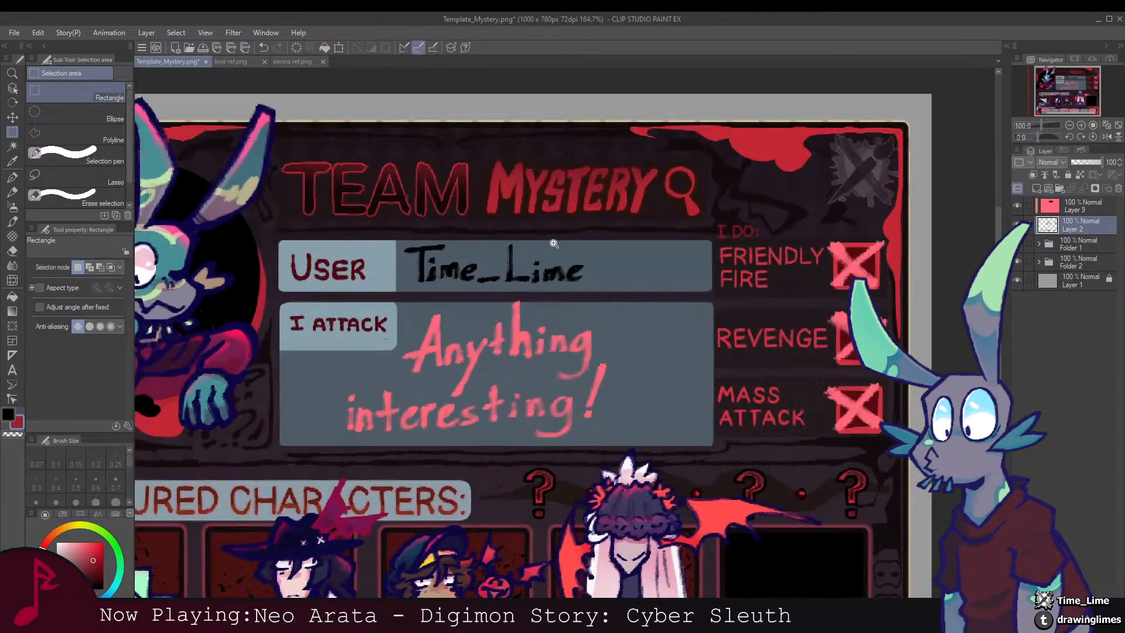
{"action": "left_click_drag", "start_coordinate": [500, 233], "coordinate": [590, 285]}
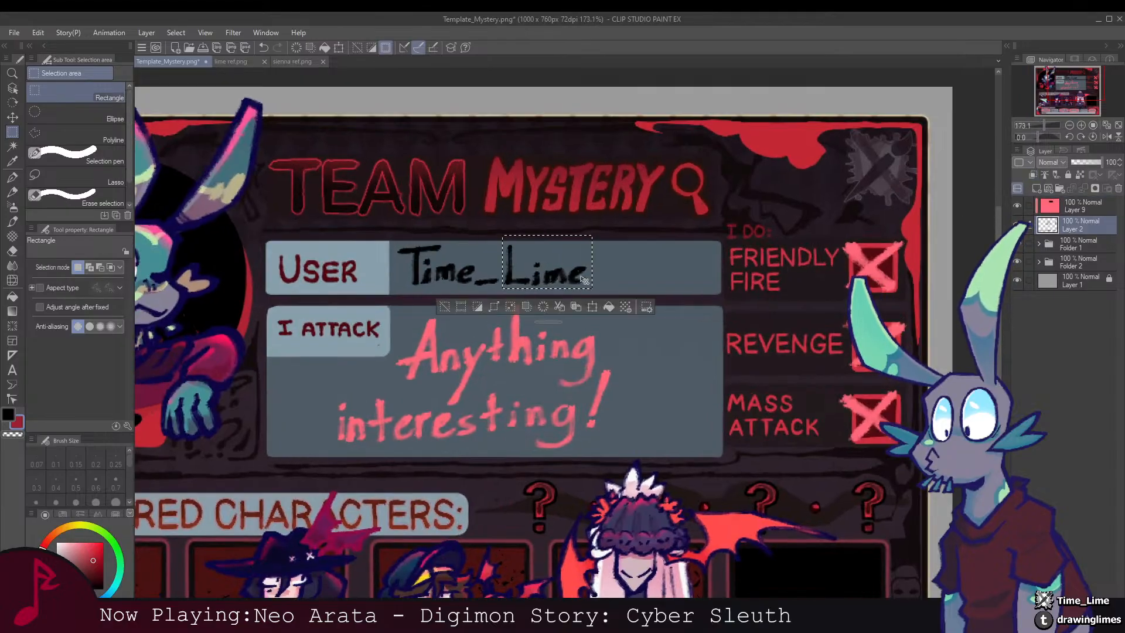
{"action": "key", "text": "ctrl+d"}
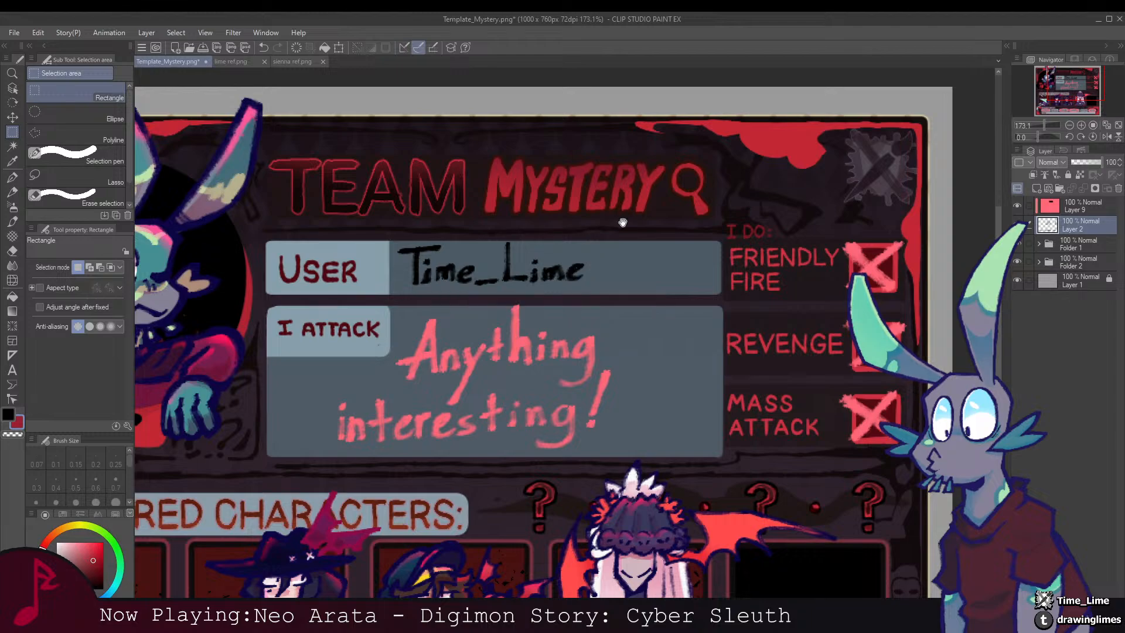
Step: Merge the clipped colour layer down into the handwriting layer
{"action": "scroll", "coordinate": [565, 229], "scroll_direction": "down", "scroll_amount": 4}
{"action": "scroll", "coordinate": [566, 228], "scroll_direction": "up", "scroll_amount": 4}
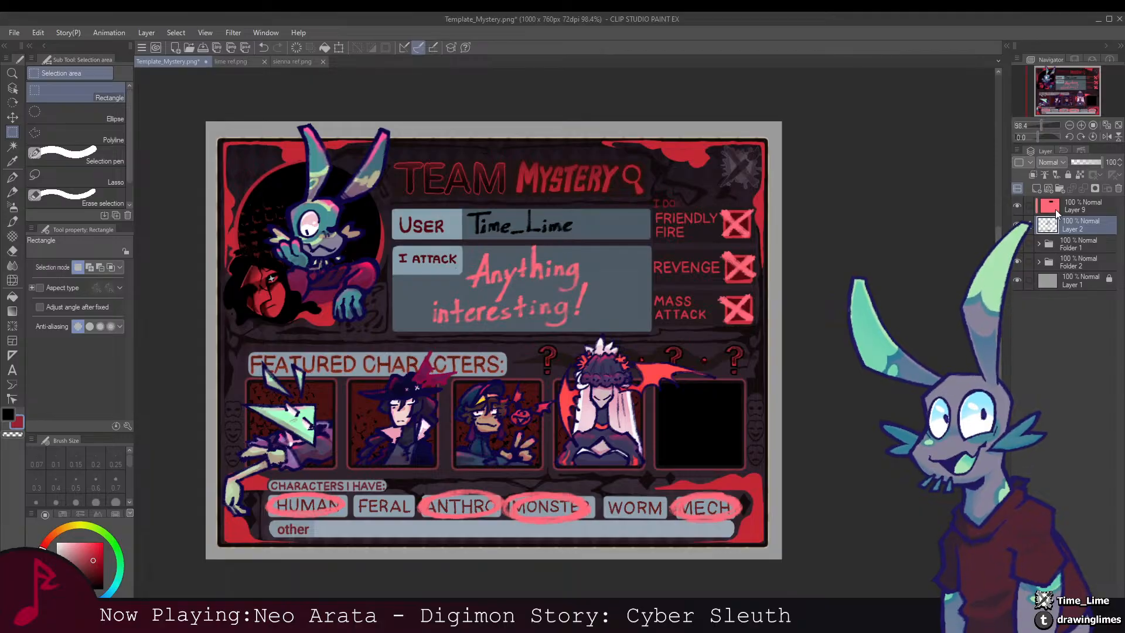
{"action": "left_click", "coordinate": [1056, 210]}
{"action": "key", "text": "ctrl+e"}
Step: Select the template artwork's outline, including the protruding ears, and crop the canvas to it
{"action": "key", "text": "ctrl+a"}
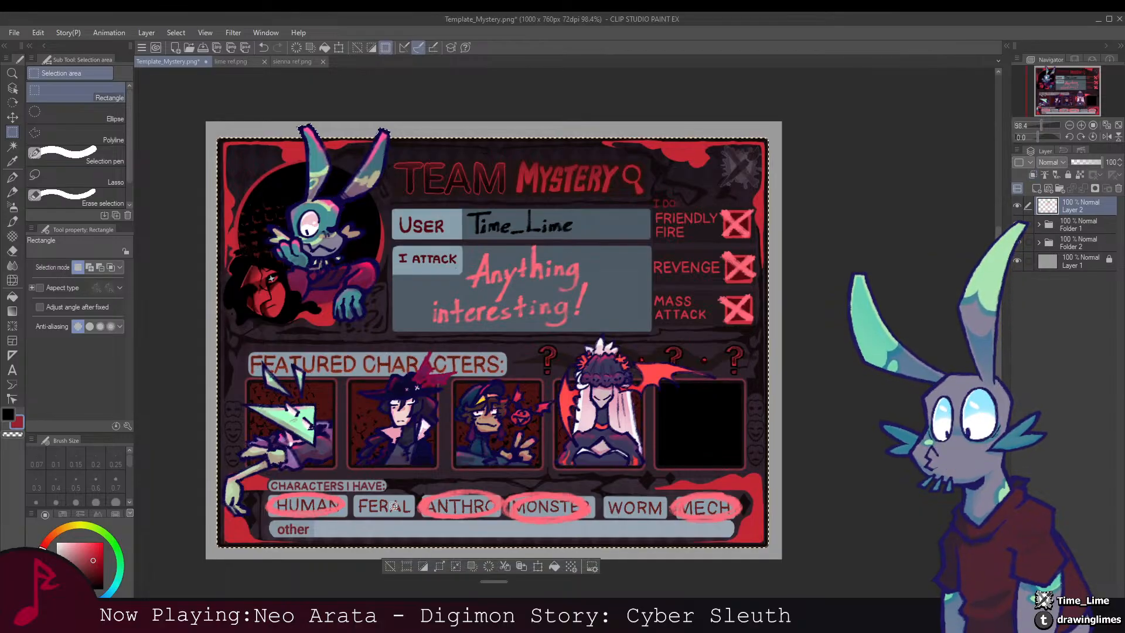
{"action": "left_click", "coordinate": [408, 567]}
{"action": "key", "text": "ctrl+d"}
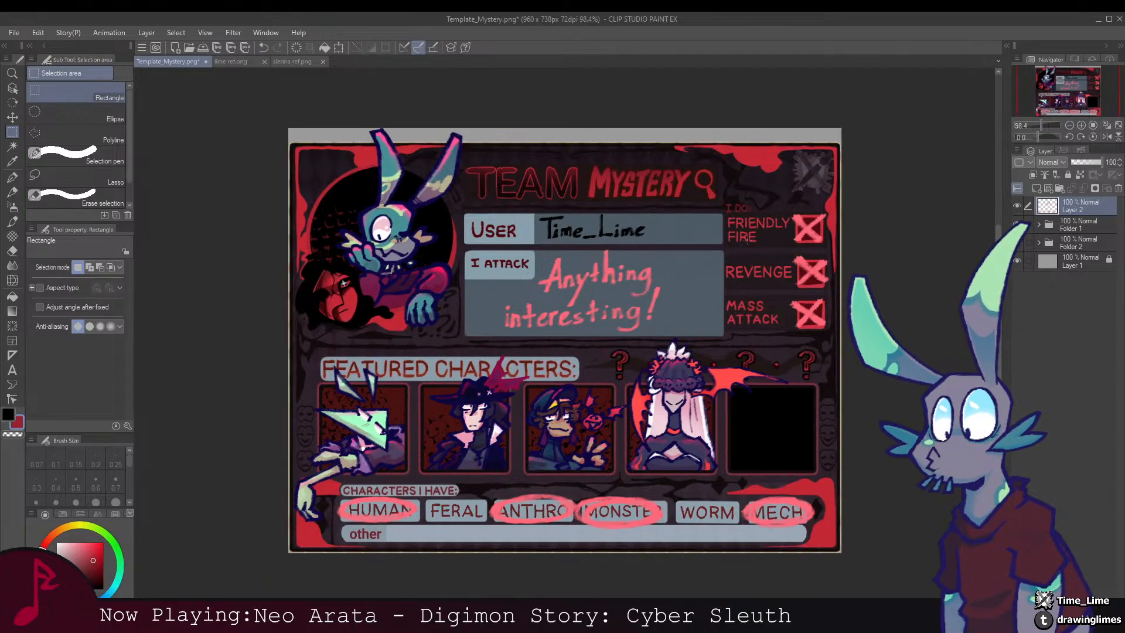
Step: Hide the grey background layer and check the whole cropped template
{"action": "left_click", "coordinate": [1018, 261]}
{"action": "left_click_drag", "start_coordinate": [691, 312], "coordinate": [663, 317]}
{"action": "left_click_drag", "start_coordinate": [663, 316], "coordinate": [679, 320]}
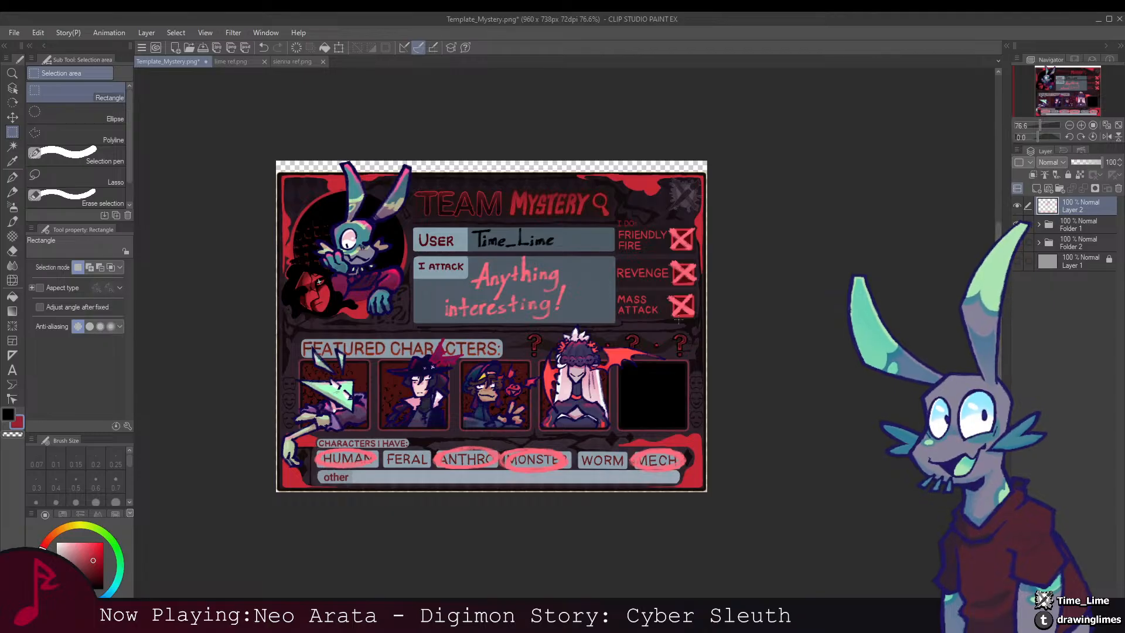